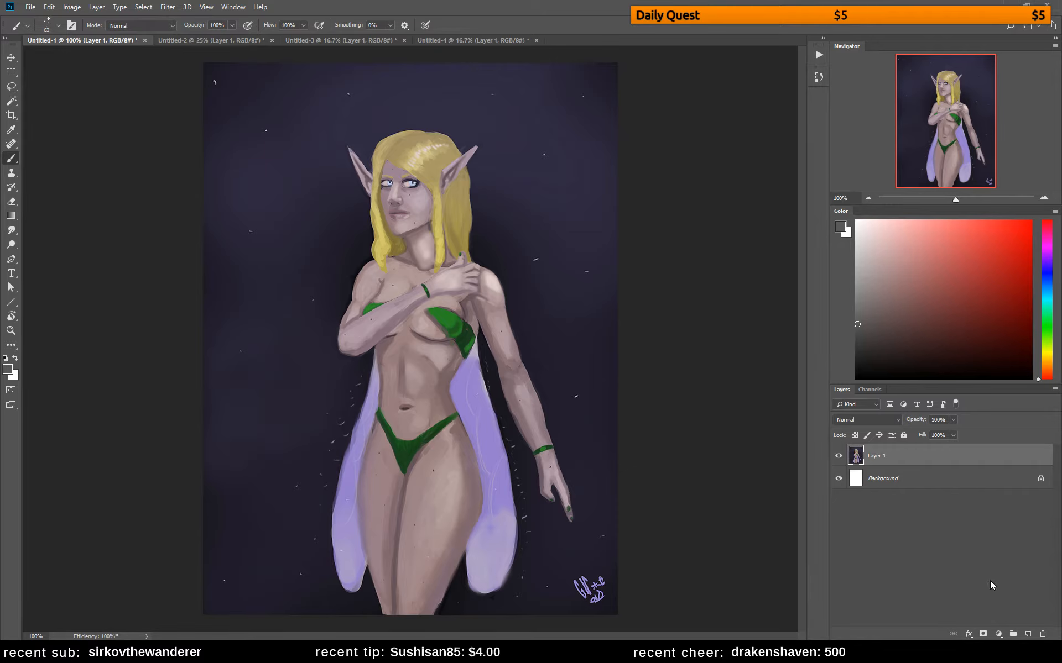
Add a new empty layer above Layer 1
left_click(1027, 634)
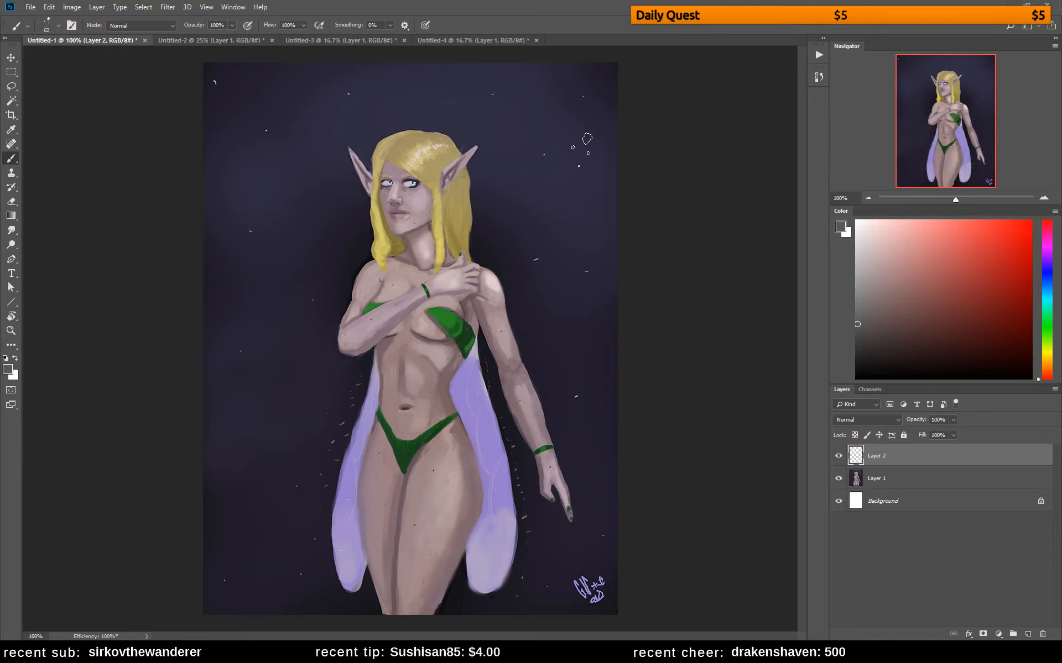
left_click(867, 198)
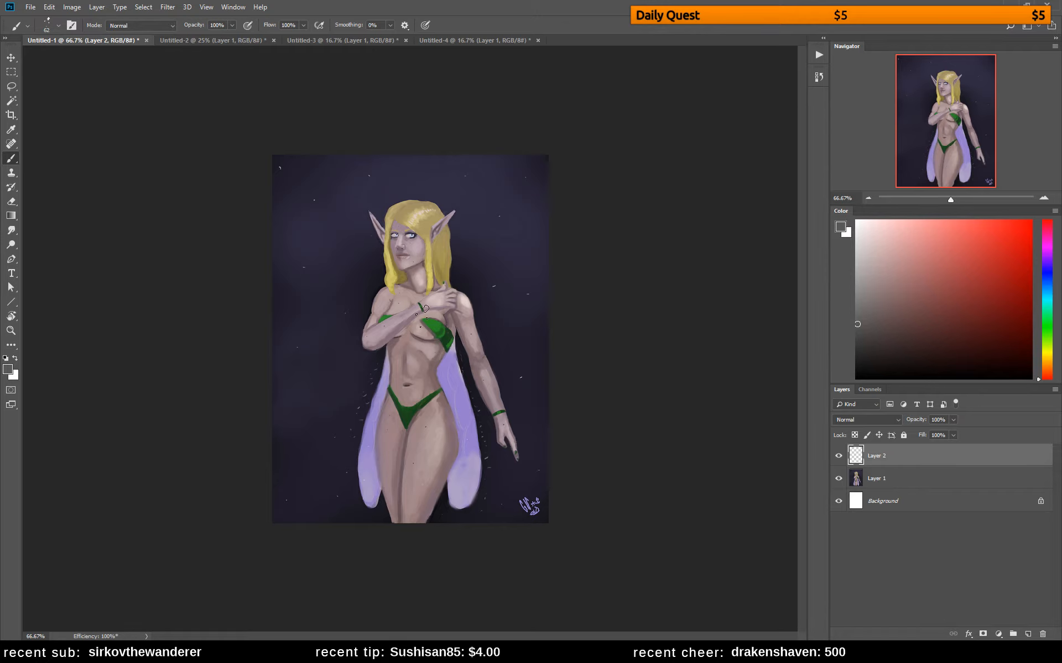
key("c")
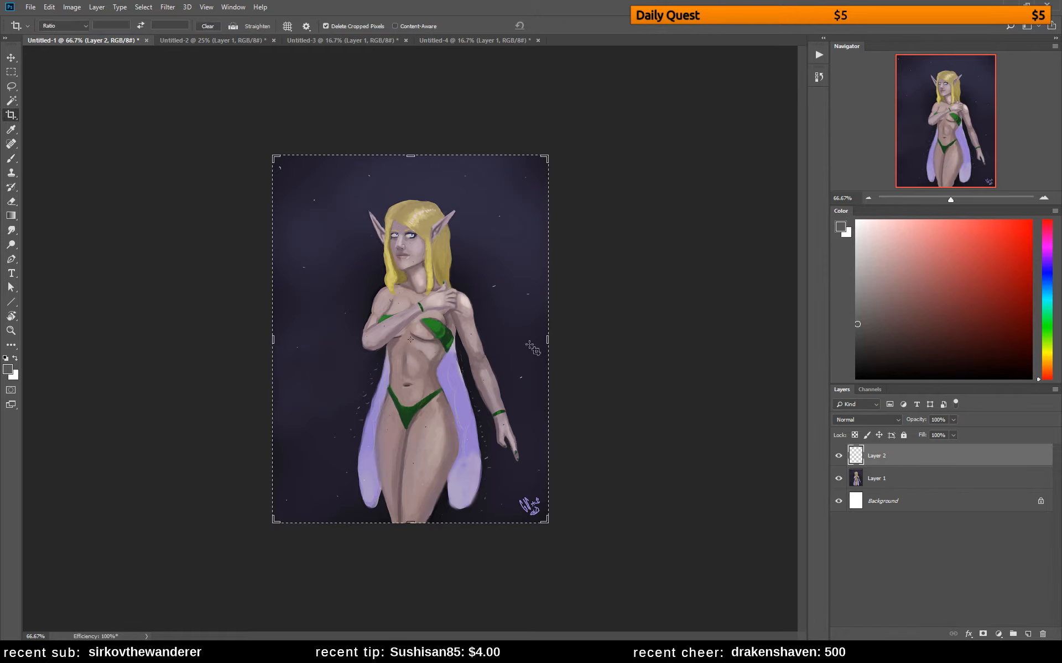
left_click_drag(272, 340, 293, 342)
key("Return")
Scribble light red strokes over the canvas's left and right margins, and undo both strokes
left_click(970, 220)
key("b")
mouse_move(301, 174)
left_mouse_down()
mouse_move(283, 197)
mouse_move(326, 219)
mouse_move(325, 241)
mouse_move(274, 324)
mouse_move(327, 334)
mouse_move(293, 415)
mouse_move(321, 416)
mouse_move(322, 437)
mouse_move(289, 484)
mouse_move(332, 503)
left_mouse_up()
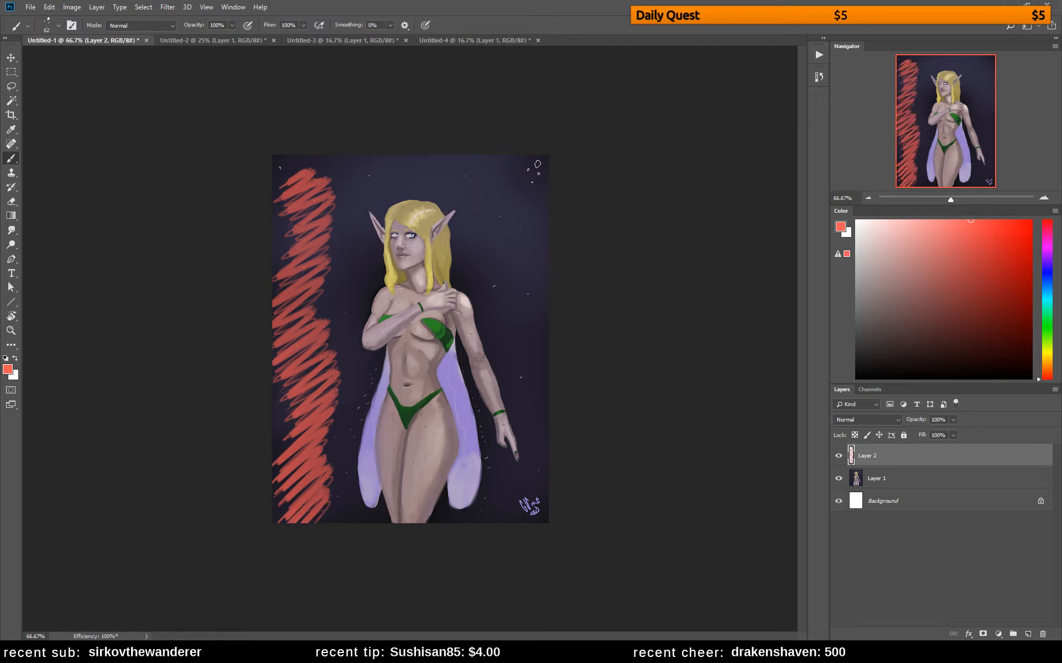
mouse_move(536, 164)
left_mouse_down()
mouse_move(538, 264)
mouse_move(559, 302)
mouse_move(547, 443)
left_mouse_up()
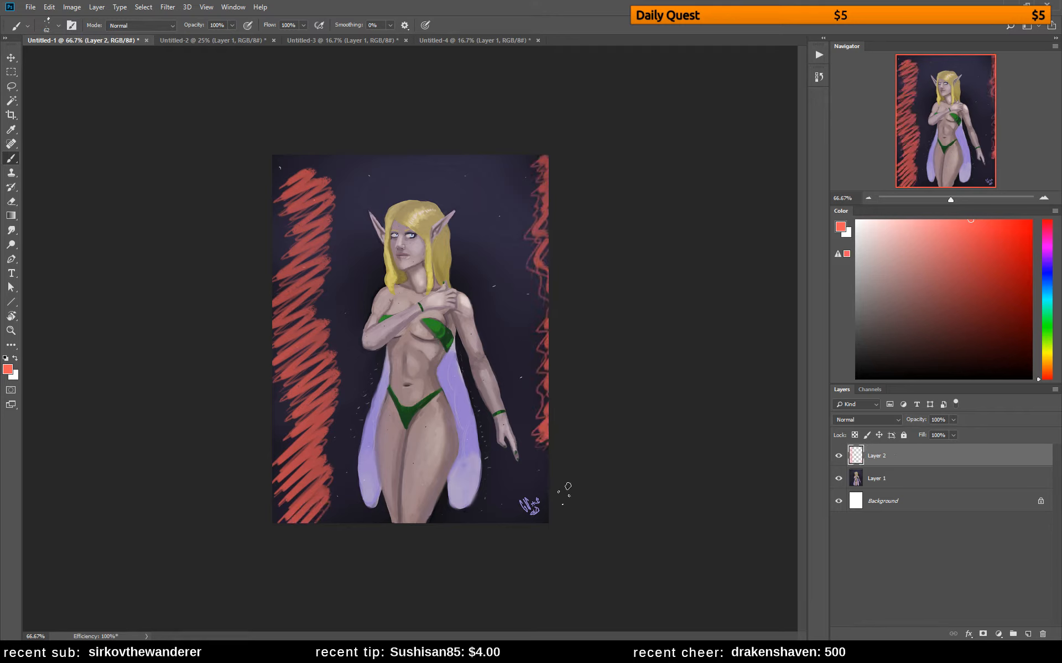
key("ctrl+z")
key("ctrl+z")
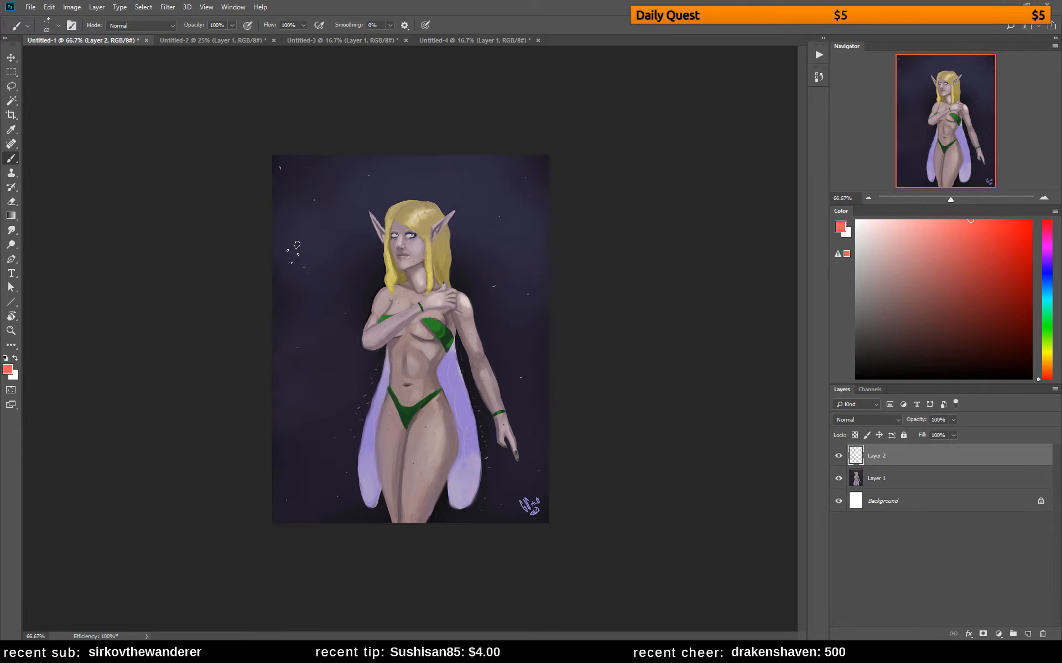
Try cropping the canvas narrower from both sides, and undo the crop
key("c")
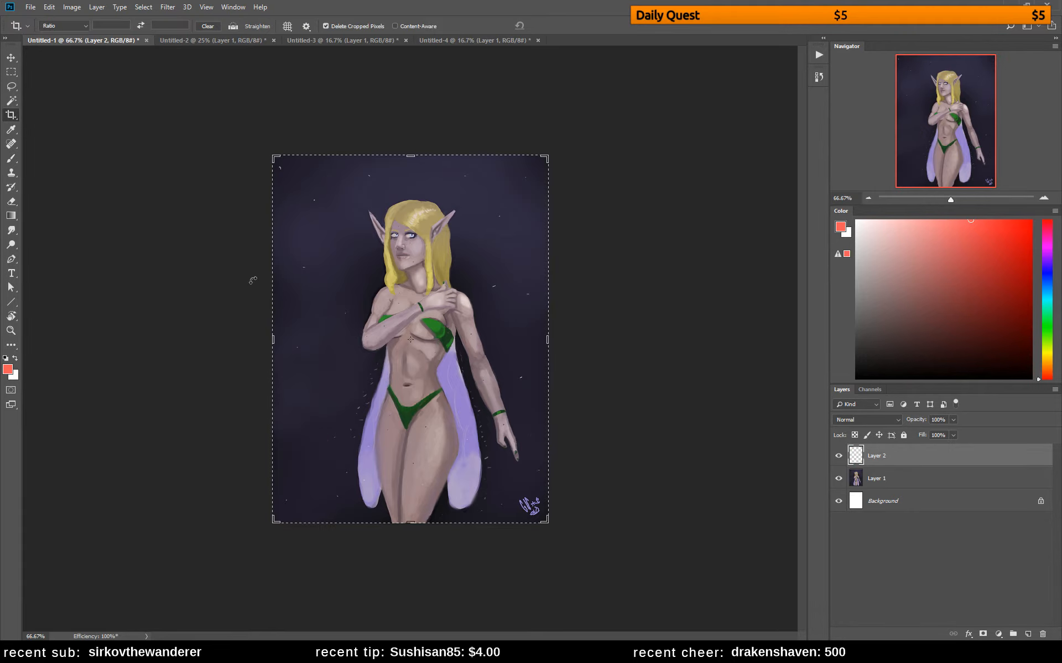
left_click_drag(274, 340, 293, 345)
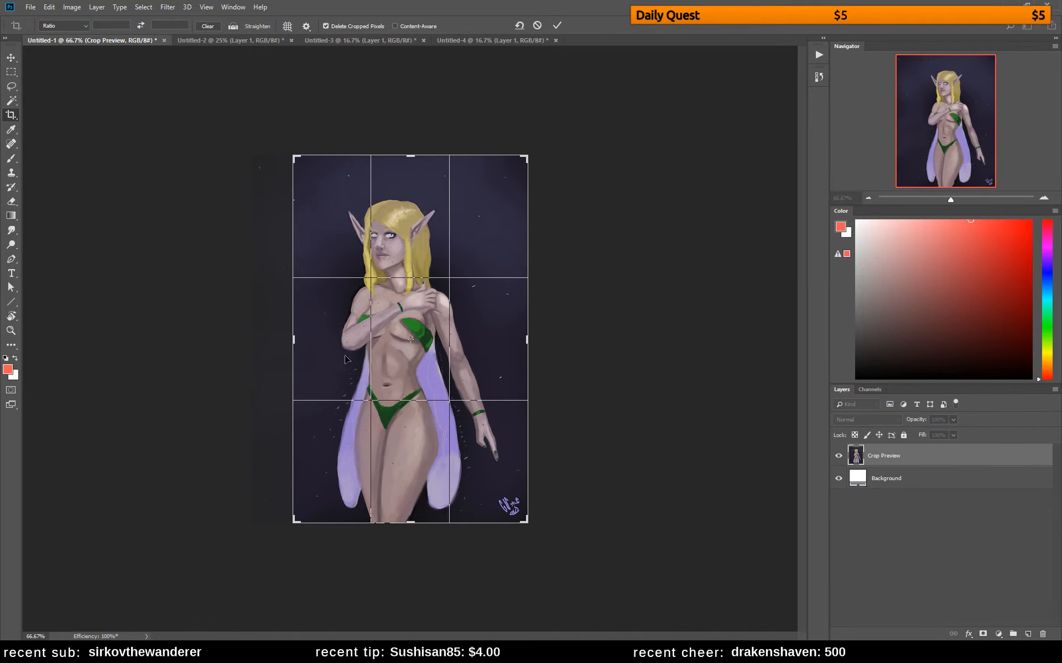
key("Return")
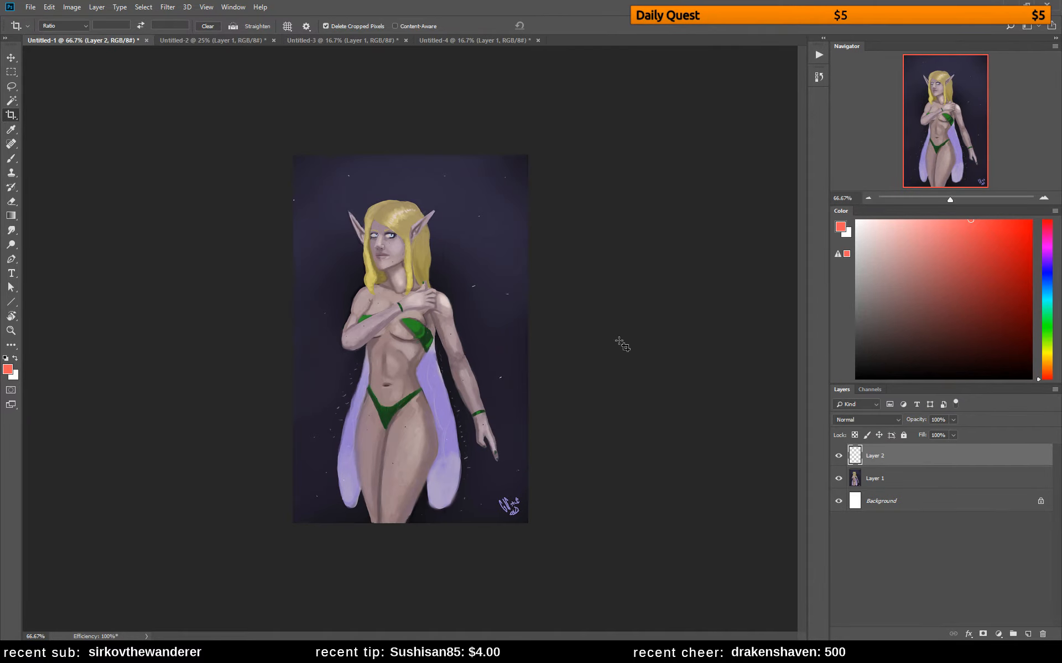
key("ctrl+z")
Extend the canvas with the Crop tool, adding a narrow strip along its right side
left_click(553, 323)
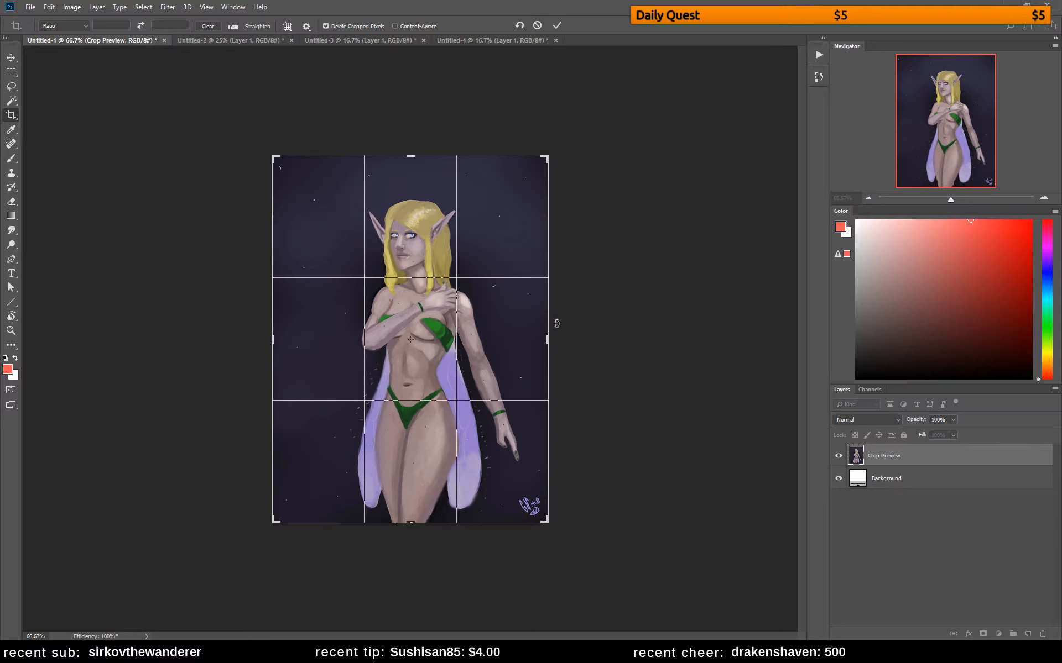
left_click_drag(548, 339, 561, 339)
key("Return")
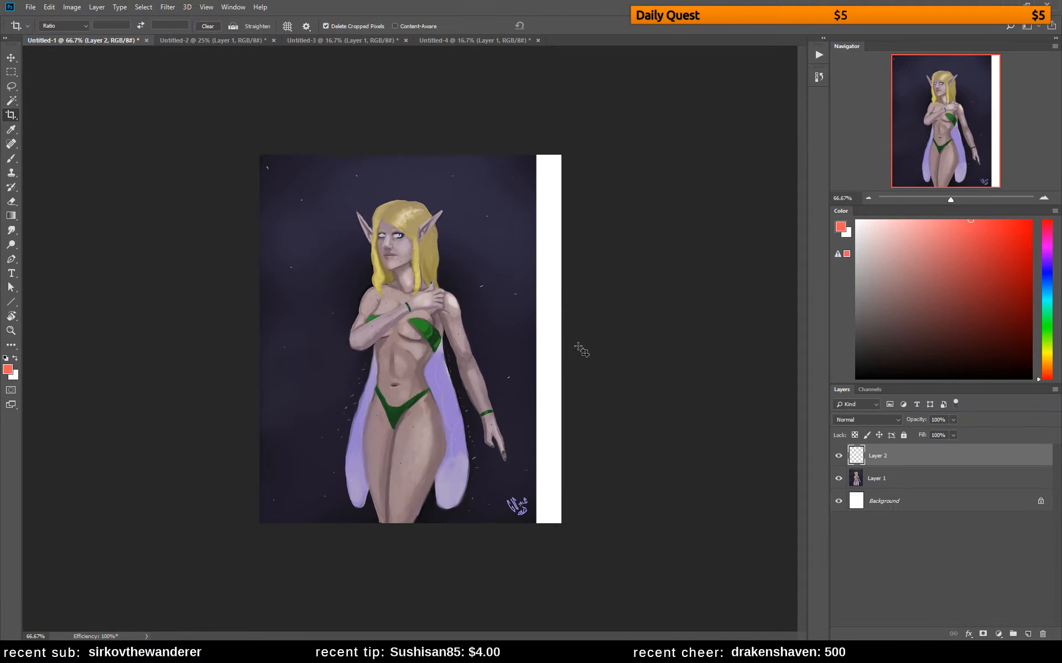
Duplicate the Layer 1 painting twice
left_click(887, 480)
key("ctrl+j")
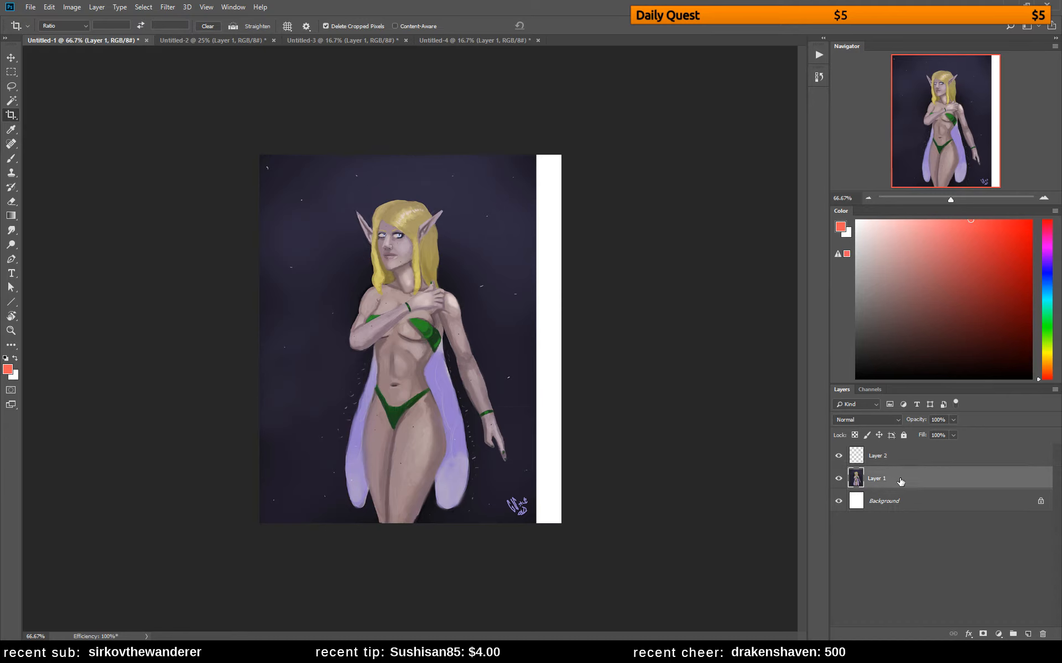
key("ctrl+t")
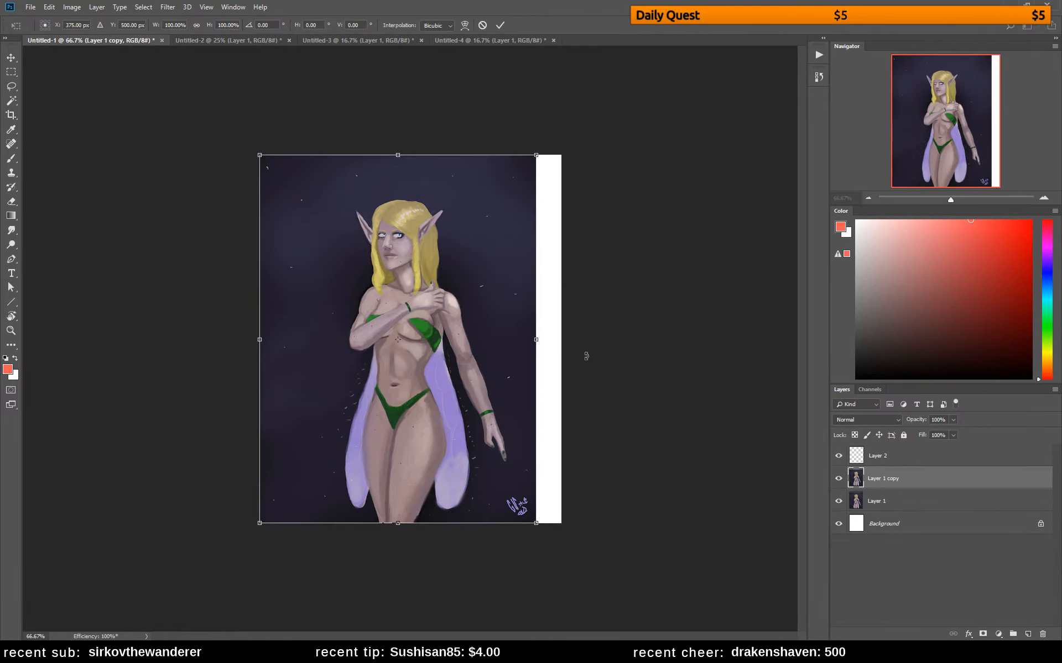
key("Return")
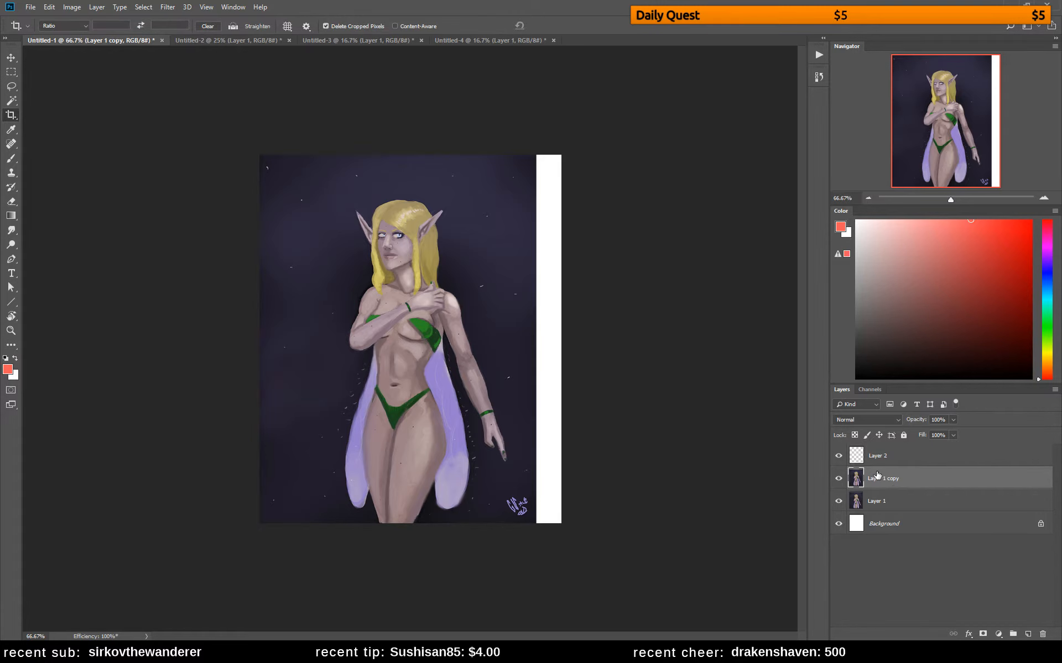
key("ctrl+j")
Stretch Layer 1 copy to the right so it covers the white strip
left_click(885, 498)
key("ctrl+t")
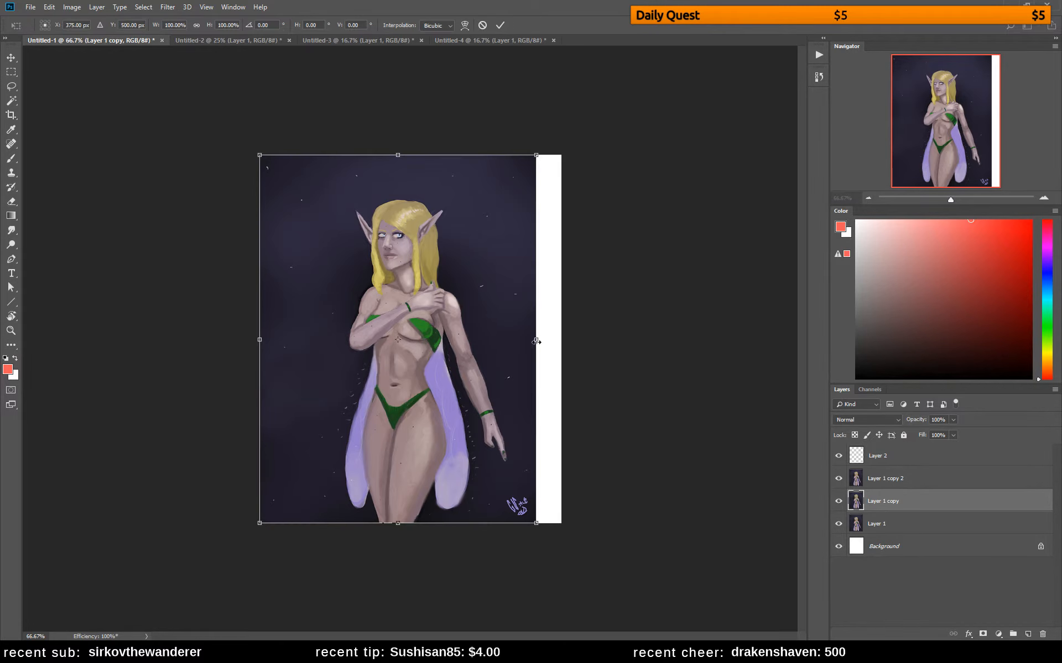
left_click_drag(536, 341, 562, 341)
key("Return")
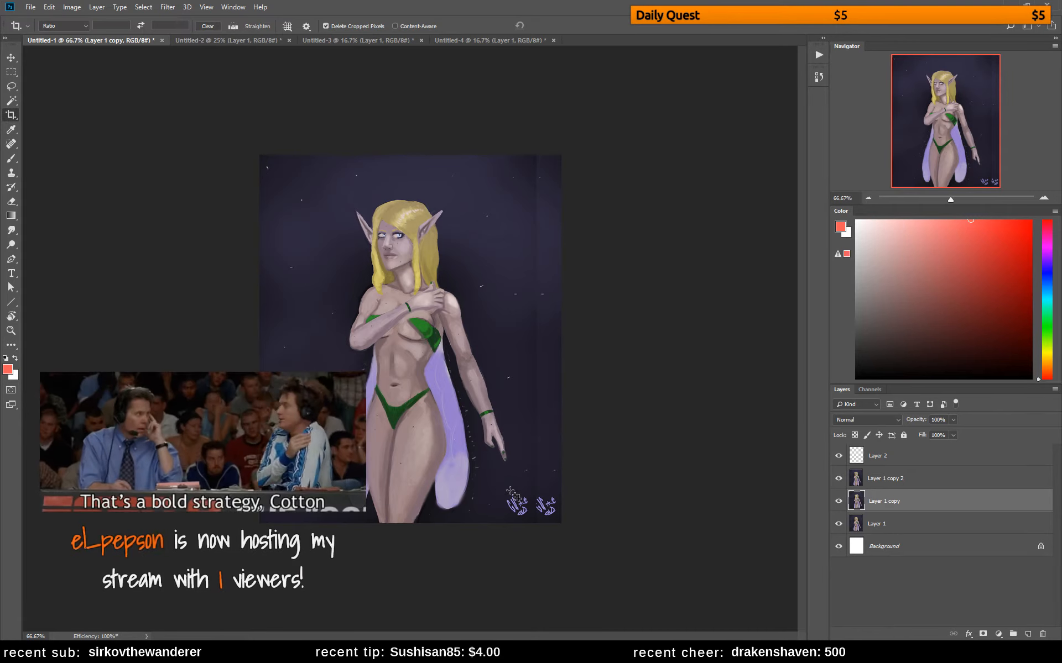
Sample the dark background colour and paint over the duplicated signature on Layer 1 copy
key("b")
left_click(549, 485, "alt")
left_click_drag(540, 499, 541, 523)
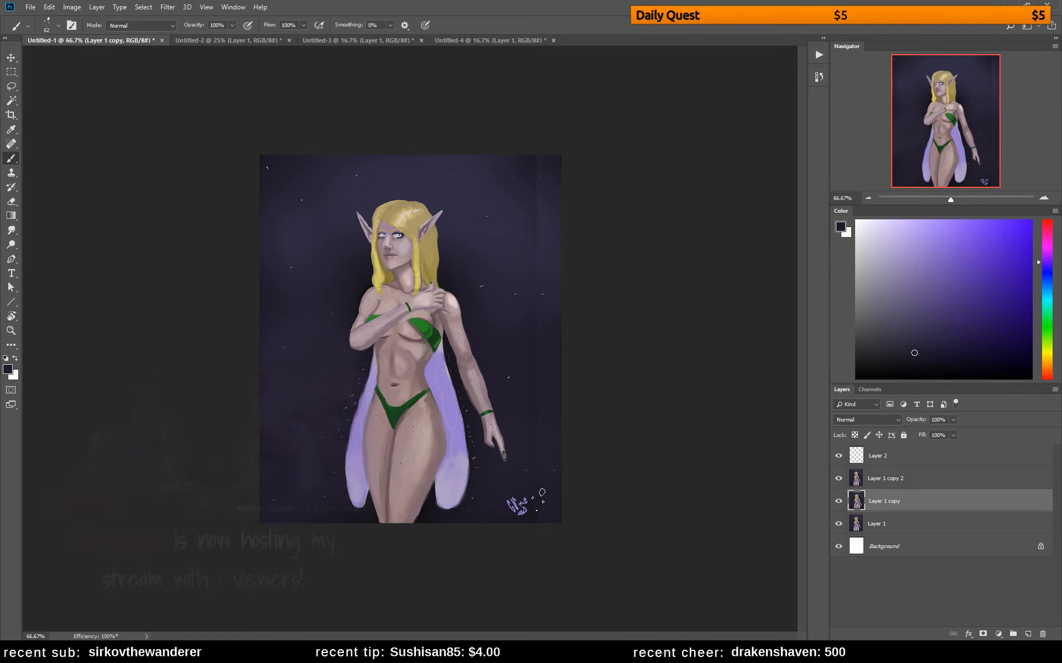
left_click(533, 517)
Crop the canvas in from its left side and trim its lower edge so the figure ends at the thighs
left_click(900, 481)
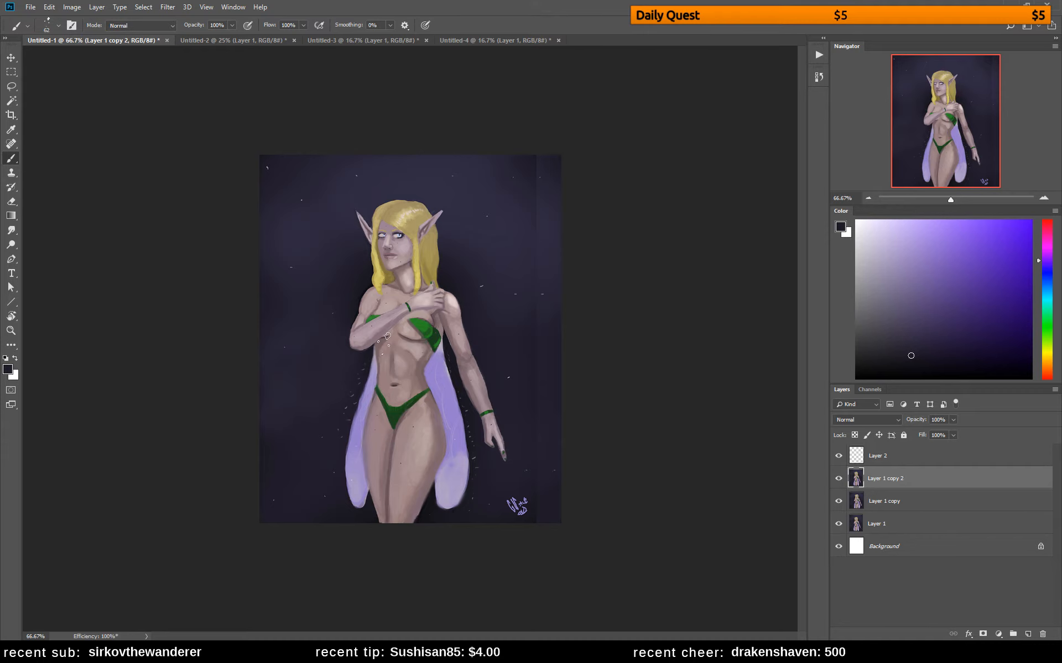
key("c")
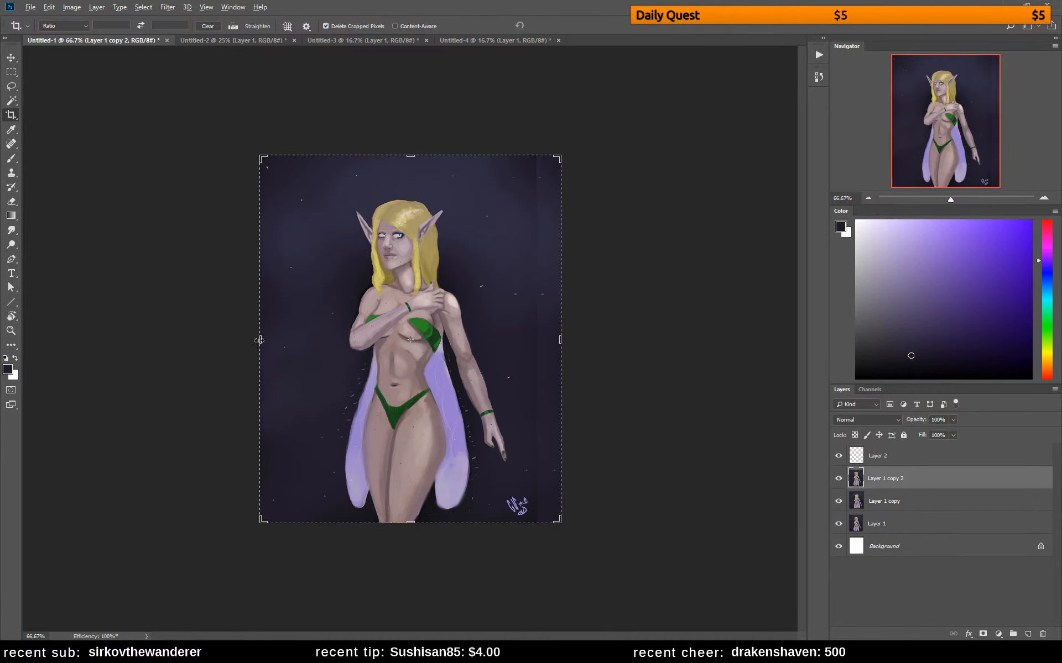
left_click_drag(260, 341, 288, 343)
key("Return")
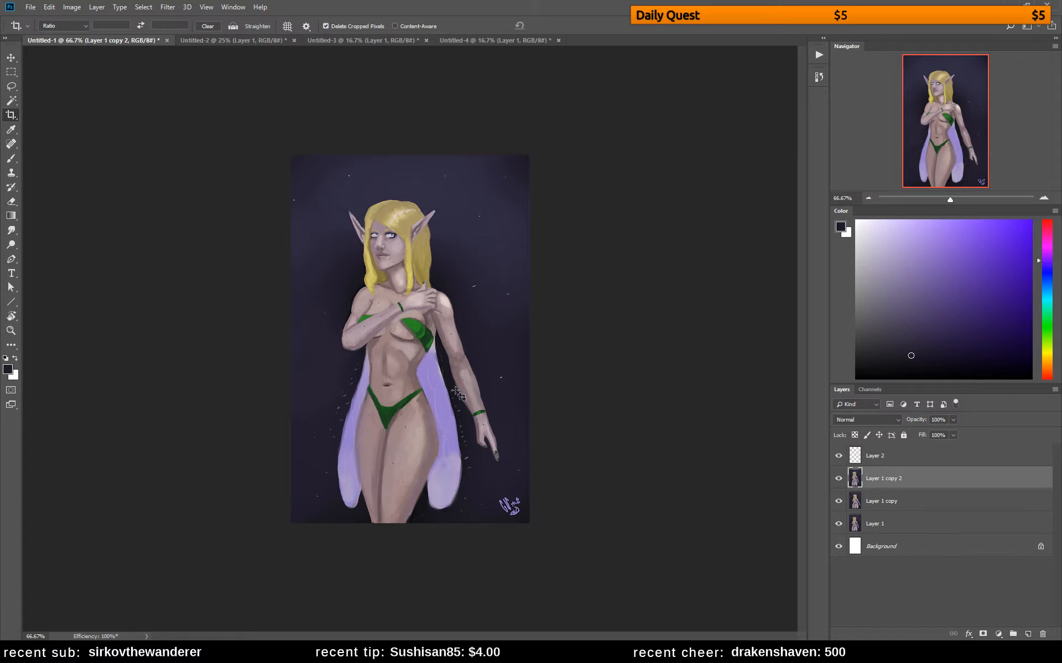
left_click(412, 492)
left_click_drag(407, 524, 410, 505)
key("Return")
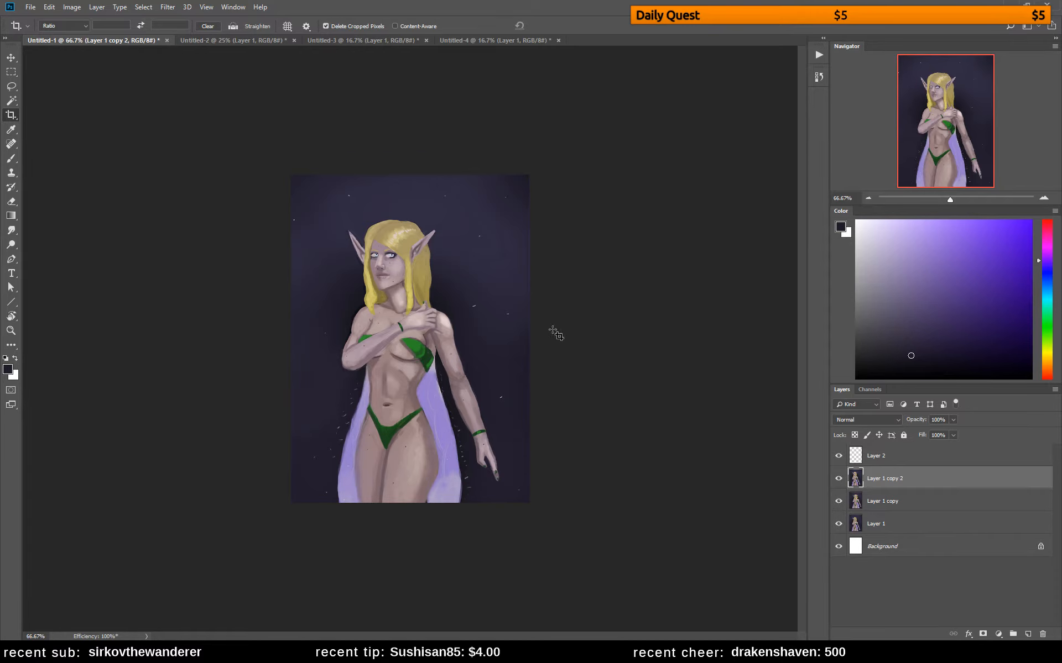
Set the brush size to 32 px and sample the lilac colour of the wing
key("b")
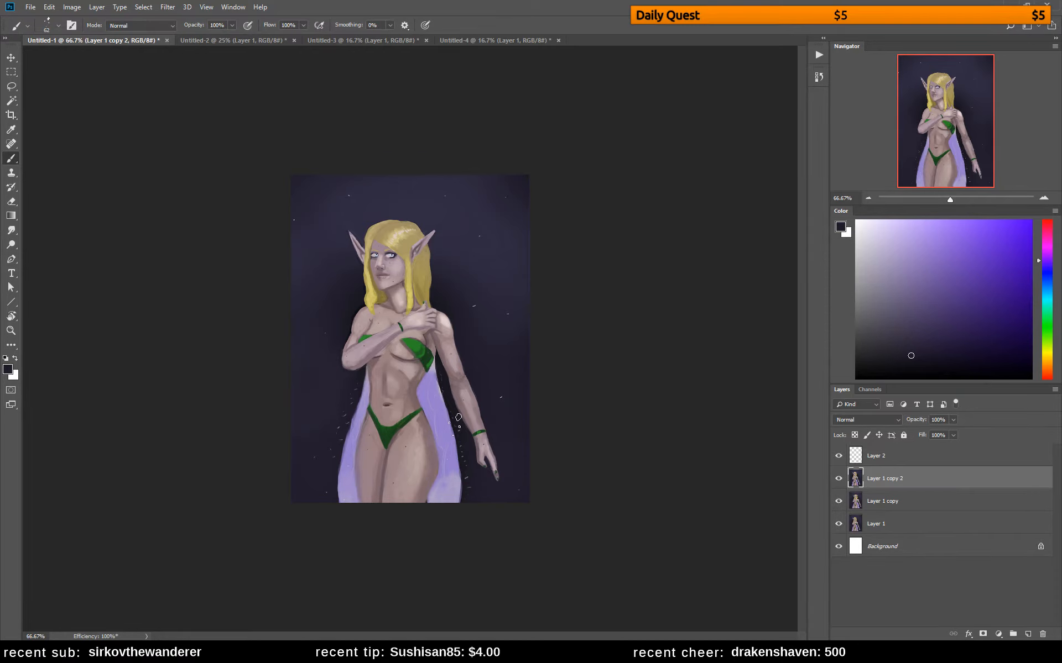
right_click(467, 334)
left_click(533, 302)
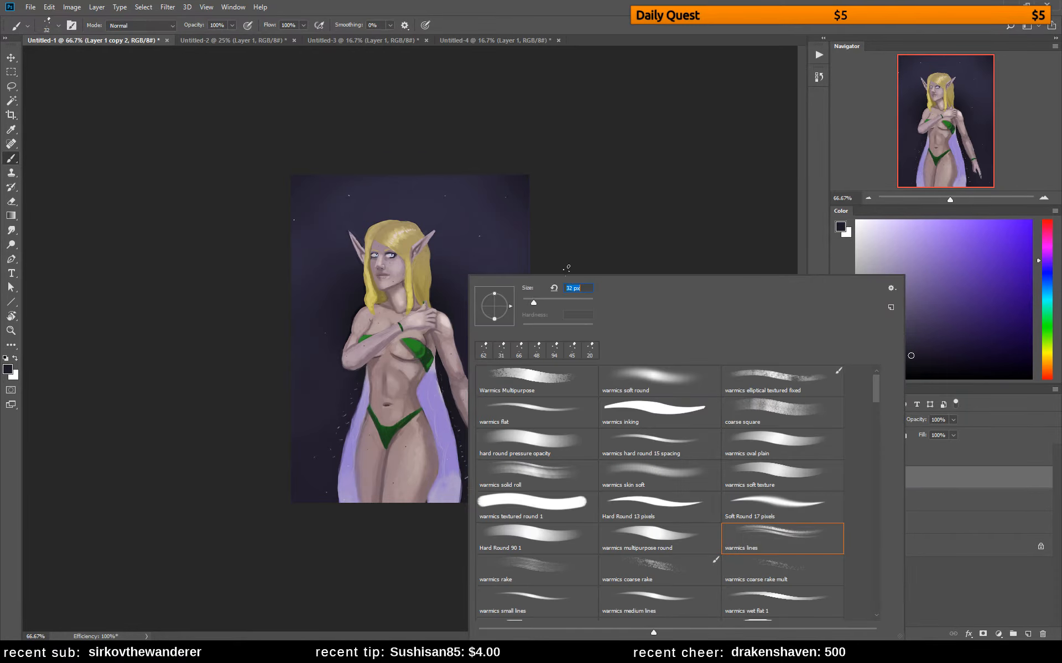
left_click(566, 269)
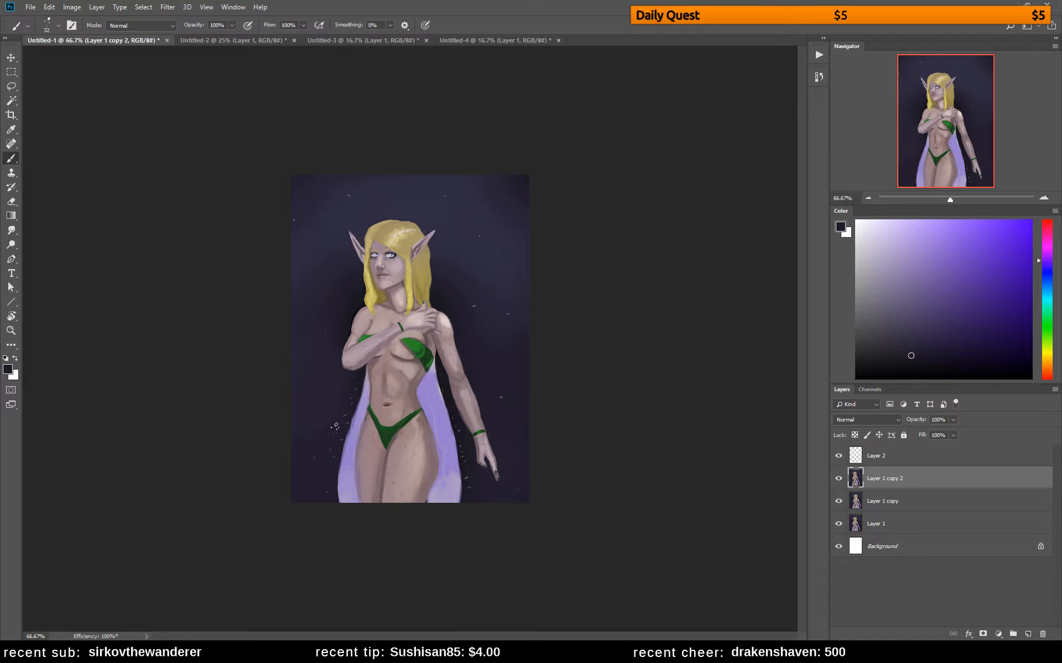
left_click(368, 391, "alt")
key("l")
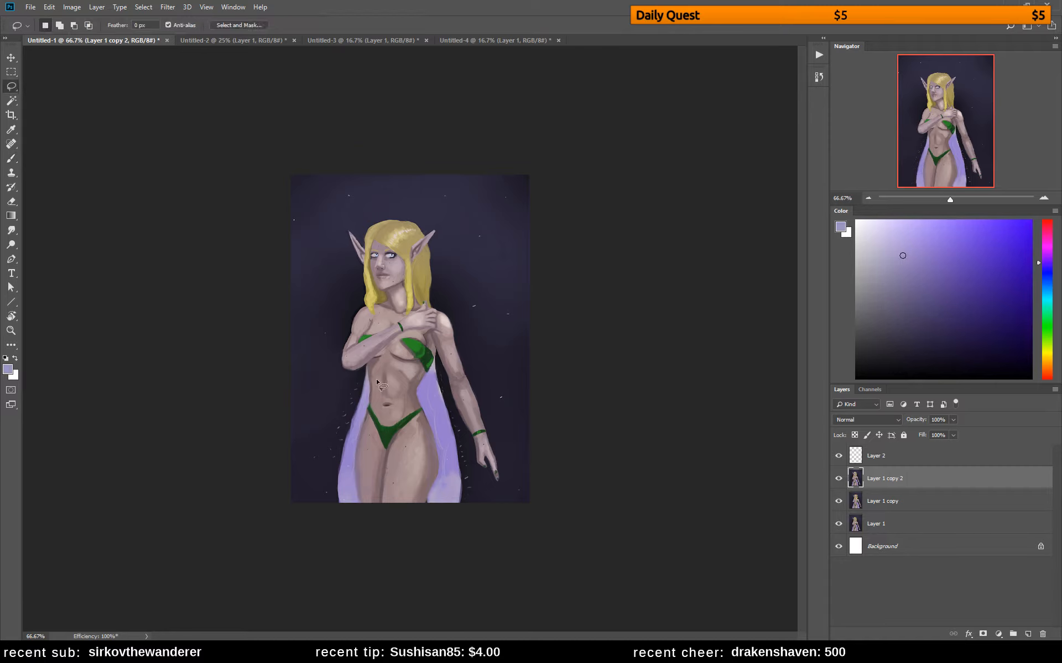
mouse_move(363, 367)
left_mouse_down()
mouse_move(351, 519)
mouse_move(301, 503)
mouse_move(320, 430)
left_mouse_up()
key("shift")
mouse_move(426, 379)
left_mouse_down()
mouse_move(438, 517)
mouse_move(467, 448)
mouse_move(433, 358)
mouse_move(419, 394)
mouse_move(441, 423)
mouse_move(420, 407)
mouse_move(440, 445)
mouse_move(419, 463)
left_mouse_up()
key("ctrl+d")
Outline the elf's head, torso, arms and legs without the wings using the Lasso tool, and copy the selection to a new layer
mouse_move(340, 368)
left_mouse_down()
mouse_move(371, 380)
mouse_move(379, 349)
mouse_move(345, 344)
mouse_move(342, 368)
left_mouse_up()
key("shift")
mouse_move(349, 230)
left_mouse_down()
mouse_move(364, 303)
mouse_move(350, 347)
mouse_move(378, 349)
mouse_move(392, 284)
mouse_move(358, 239)
mouse_move(390, 222)
mouse_move(415, 223)
mouse_move(429, 239)
mouse_move(436, 228)
mouse_move(440, 288)
mouse_move(485, 416)
mouse_move(491, 473)
mouse_move(464, 429)
mouse_move(440, 347)
mouse_move(389, 336)
mouse_move(348, 244)
left_mouse_up()
mouse_move(486, 433)
left_mouse_down()
mouse_move(475, 450)
mouse_move(480, 480)
mouse_move(504, 488)
mouse_move(489, 432)
left_mouse_up()
mouse_move(442, 366)
left_mouse_down()
mouse_move(403, 400)
mouse_move(376, 373)
mouse_move(368, 355)
mouse_move(399, 328)
left_mouse_up()
mouse_move(366, 366)
left_mouse_down()
mouse_move(353, 469)
mouse_move(373, 515)
mouse_move(406, 461)
mouse_move(400, 354)
mouse_move(376, 345)
mouse_move(431, 432)
mouse_move(426, 461)
mouse_move(394, 423)
left_mouse_up()
mouse_move(435, 462)
left_mouse_down()
mouse_move(418, 515)
mouse_move(389, 474)
mouse_move(406, 365)
left_mouse_up()
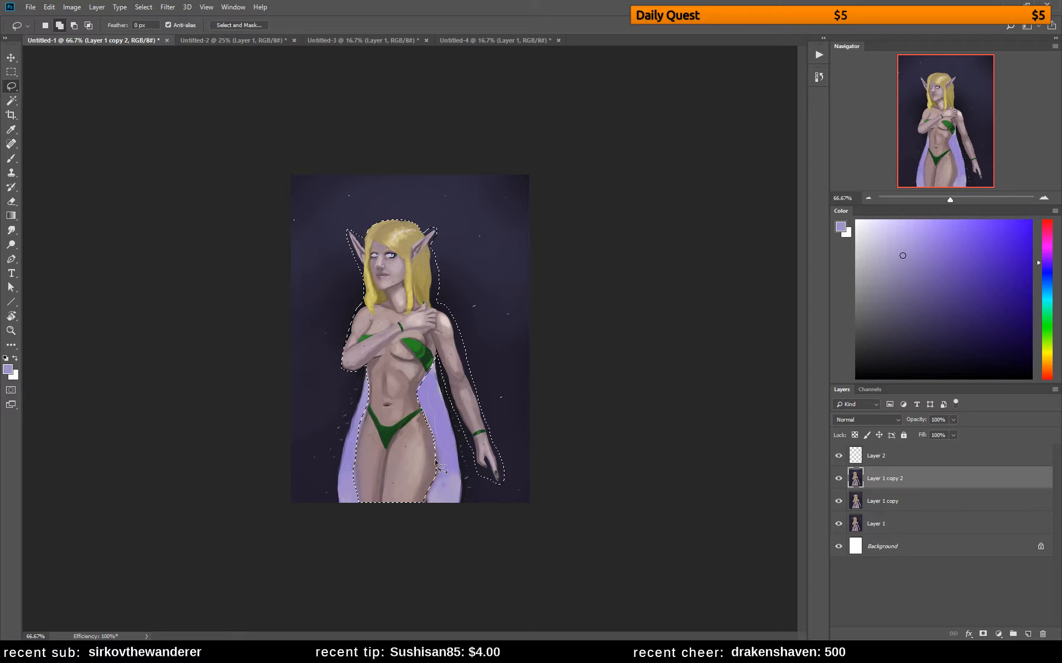
mouse_move(431, 482)
left_mouse_down()
mouse_move(418, 412)
mouse_move(439, 466)
mouse_move(430, 492)
mouse_move(394, 481)
mouse_move(393, 377)
left_mouse_up()
key("ctrl+j")
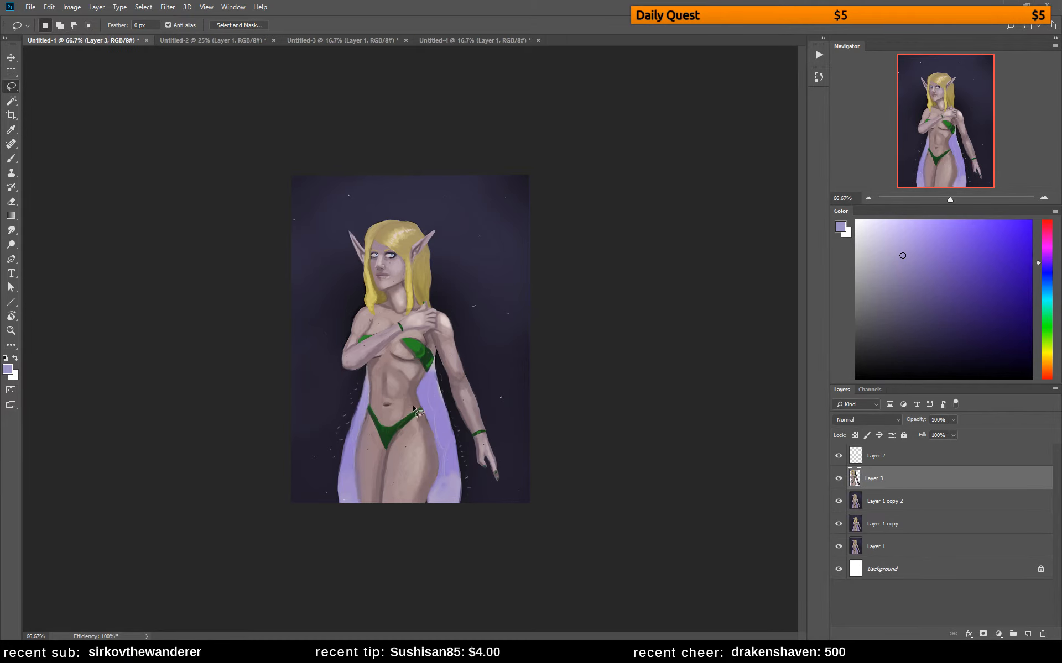
Sample the wing's lilac tones and paint along the inner edges of both wings on Layer 1 copy 2
key("b")
left_click(907, 501)
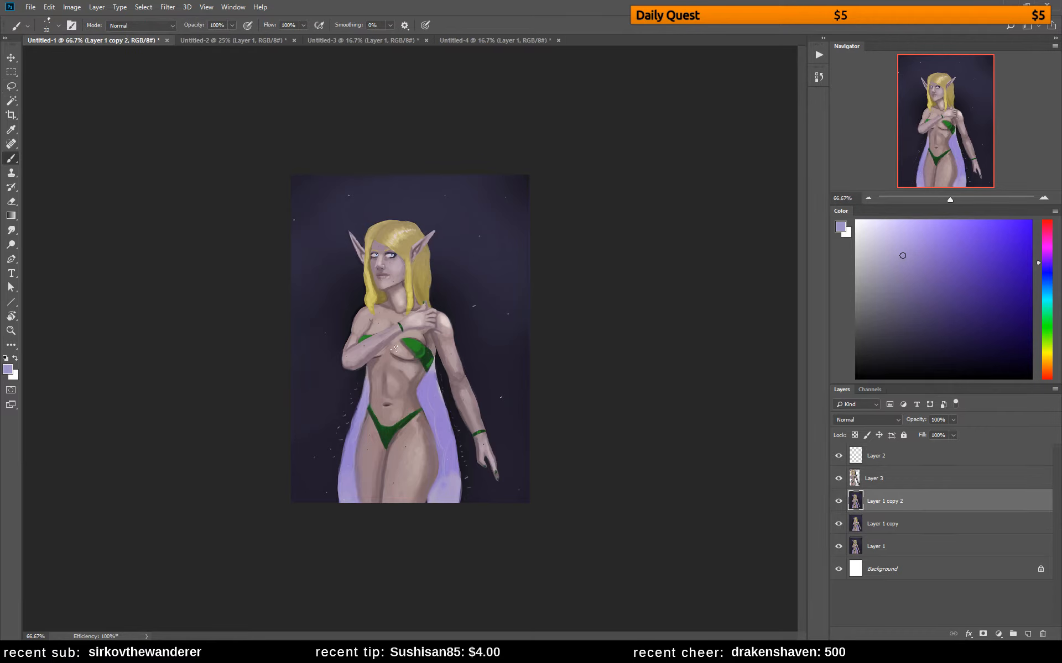
left_click(372, 393, "alt")
left_click_drag(357, 415, 349, 425)
left_click(434, 383, "alt")
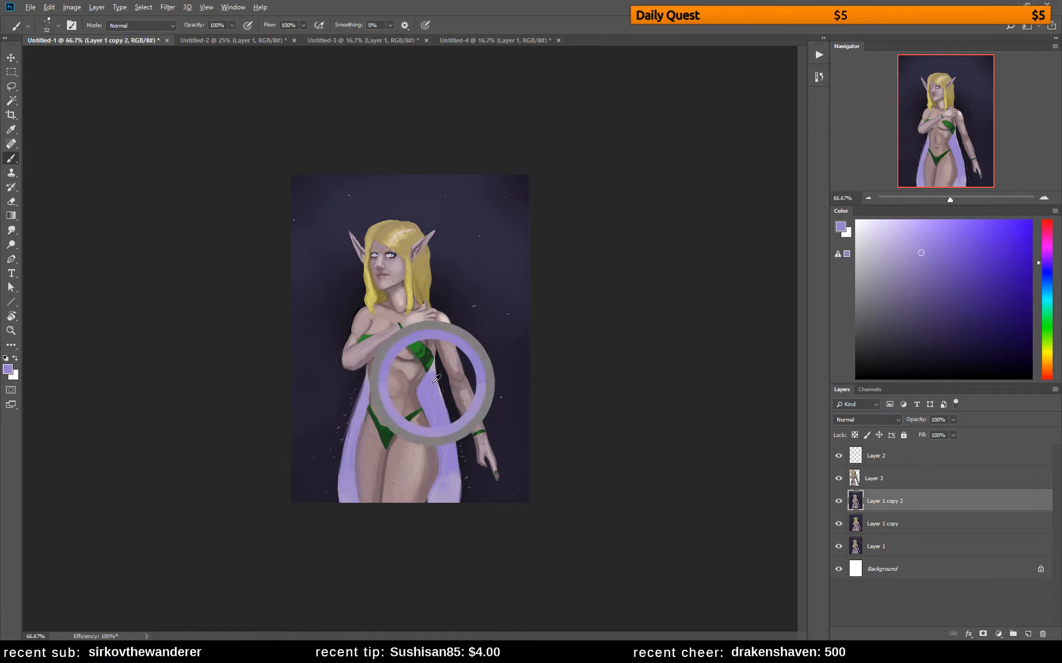
left_click_drag(436, 363, 449, 422)
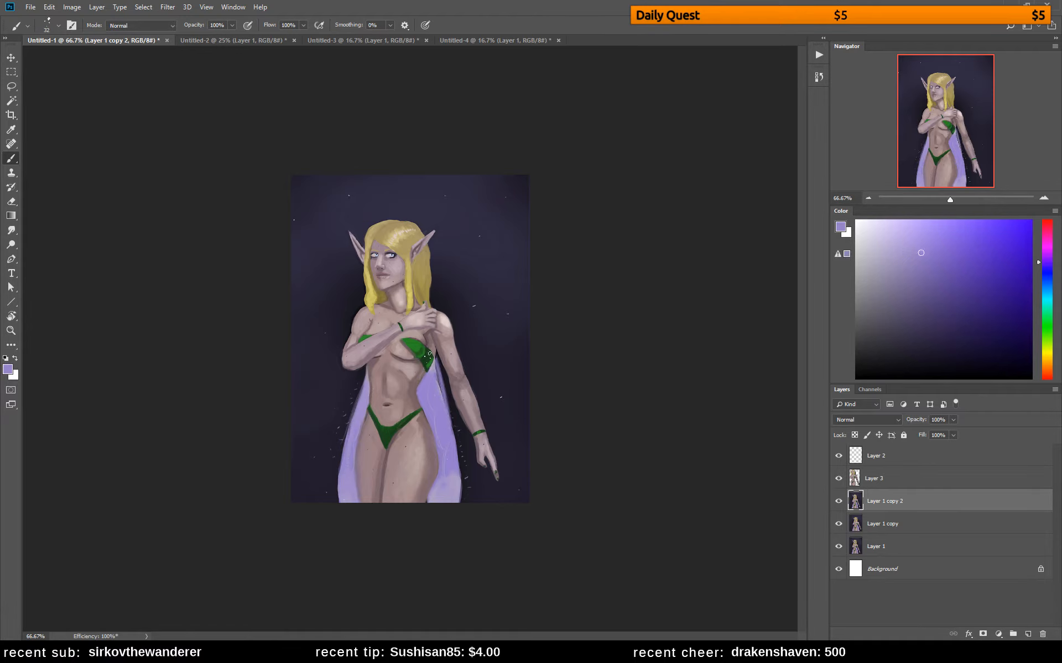
left_click_drag(436, 371, 444, 400)
Lasso the elf's head on Layer 3, scale it down slightly with Free Transform, and clear the selection
left_click(901, 485)
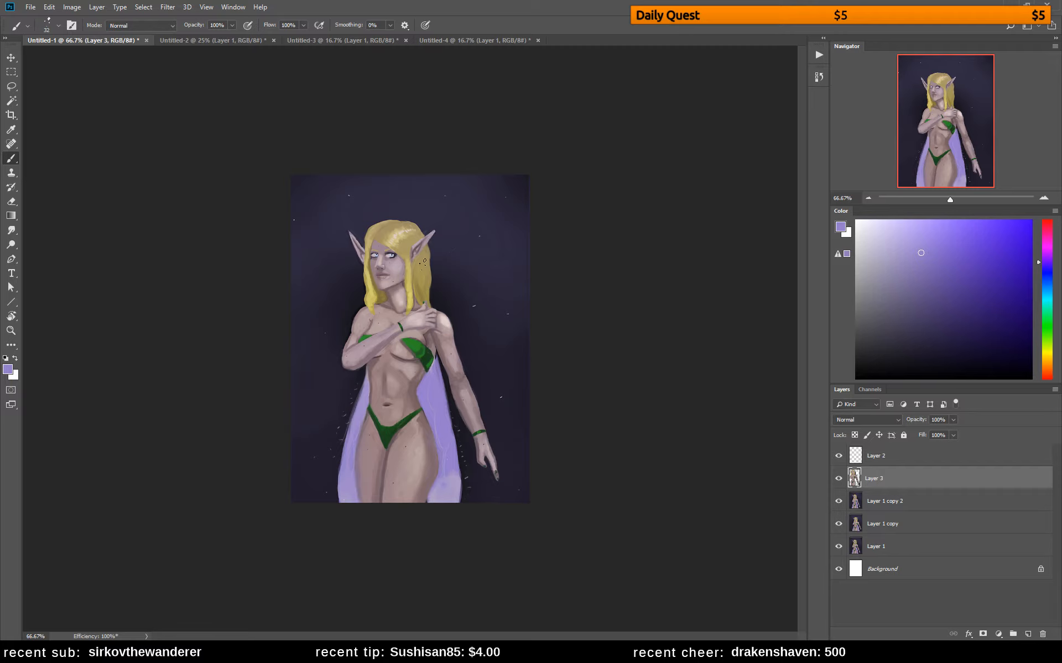
key("l")
mouse_move(376, 291)
left_mouse_down()
mouse_move(438, 256)
mouse_move(447, 230)
mouse_move(423, 214)
mouse_move(357, 215)
mouse_move(335, 248)
mouse_move(383, 290)
left_mouse_up()
key("ctrl+t")
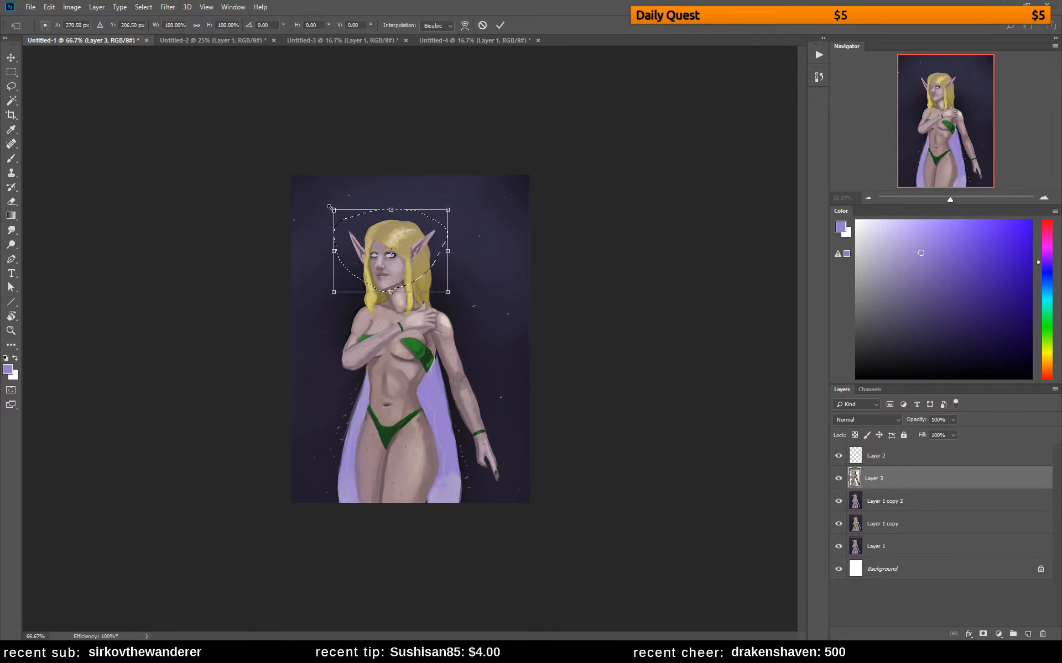
left_click_drag(332, 209, 338, 211)
key("Return")
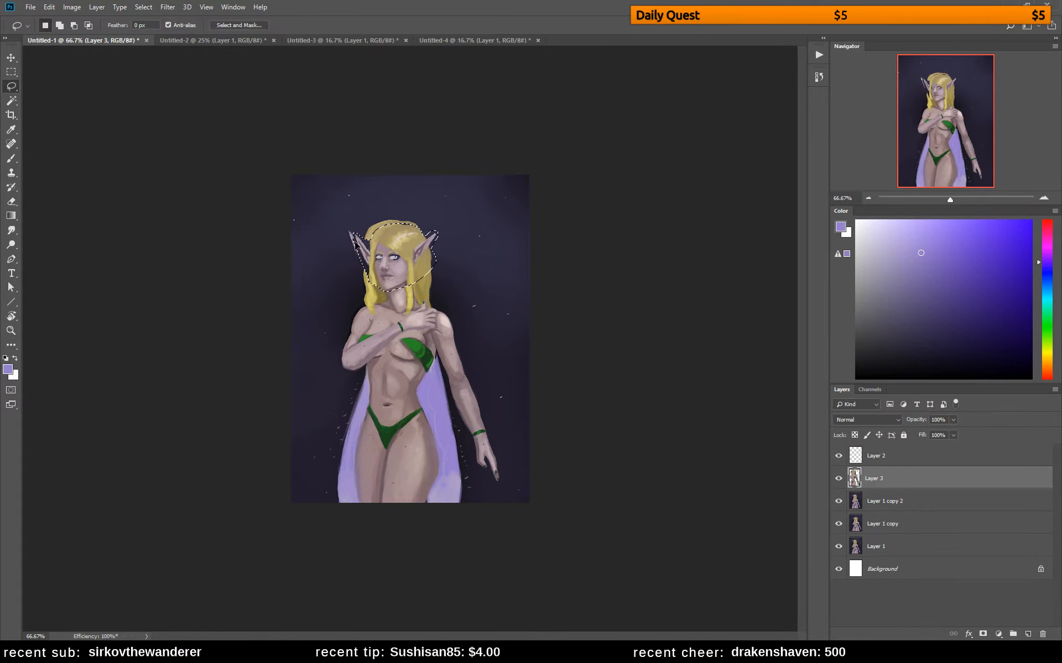
key("ctrl+d")
key("e")
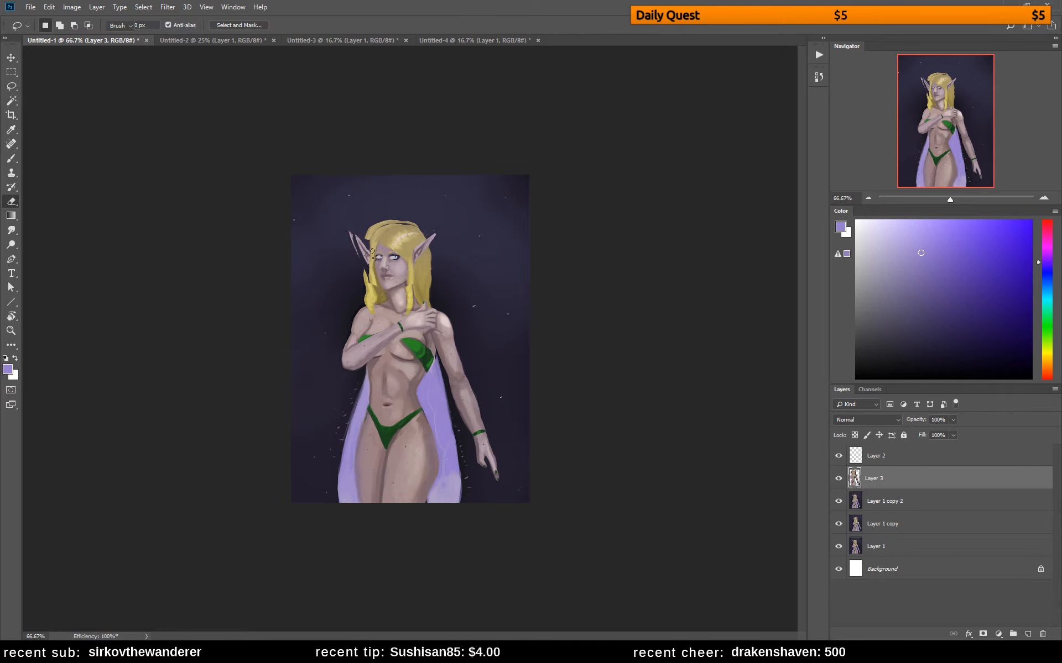
right_click(361, 238)
left_click_drag(425, 262, 422, 262)
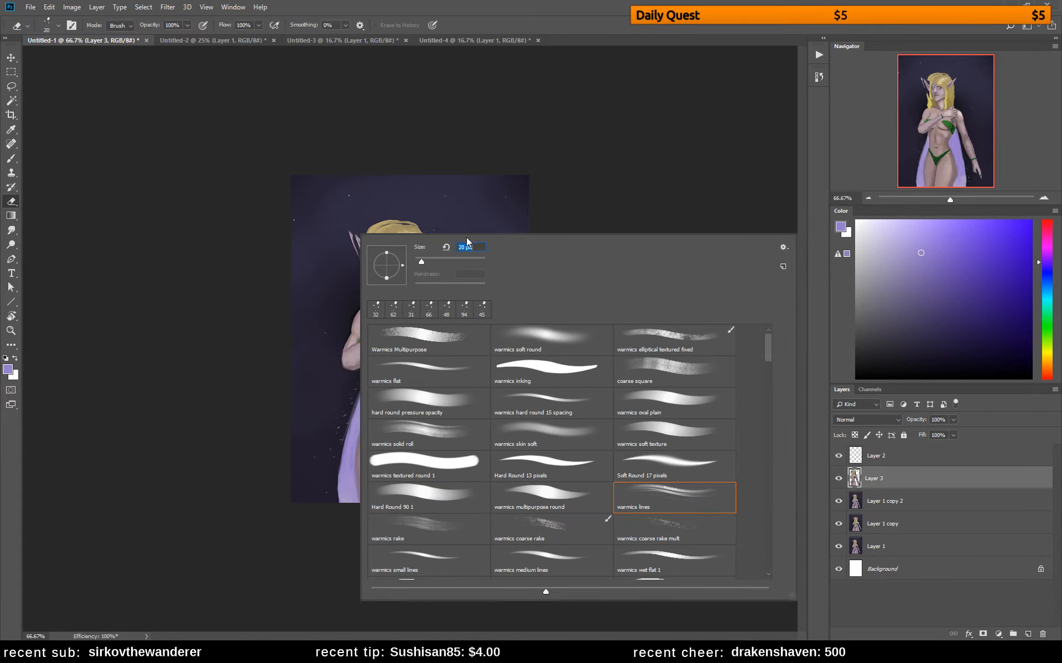
left_click(555, 206)
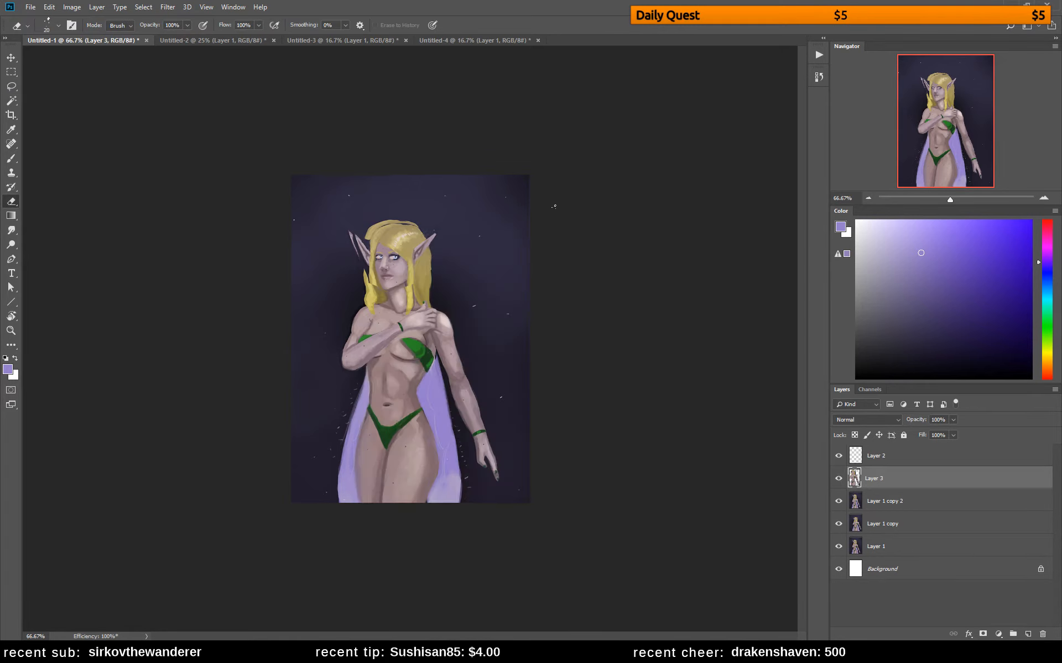
left_click(357, 251)
left_click(519, 245)
Sample the dark background colour and paint over the leftover ear and hair edges around the elf's head on Layer 3
key("b")
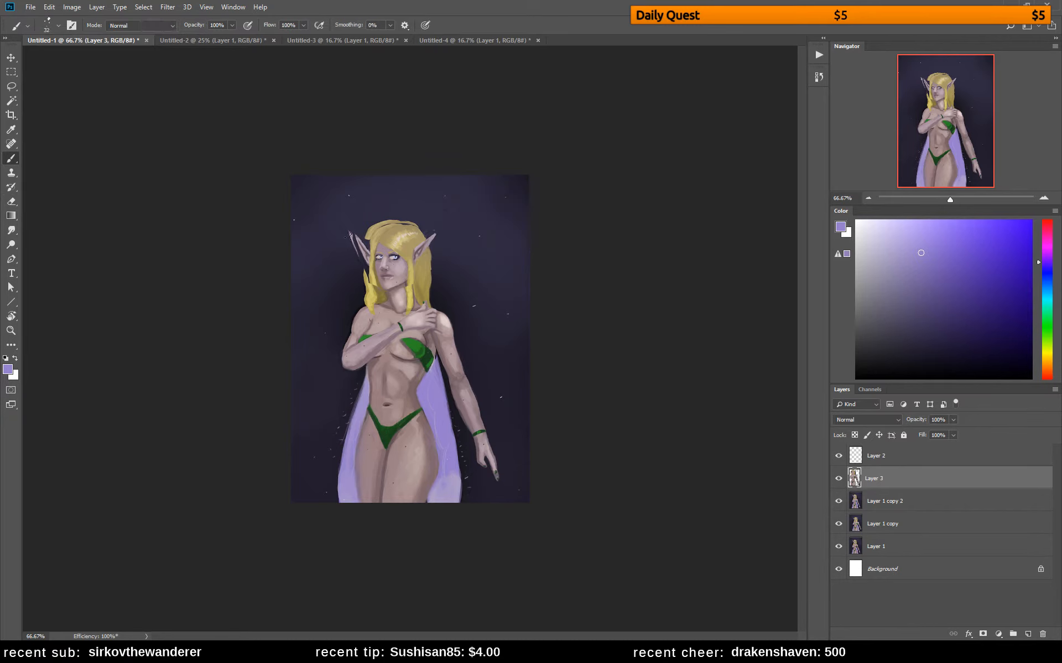
left_click(351, 229, "alt")
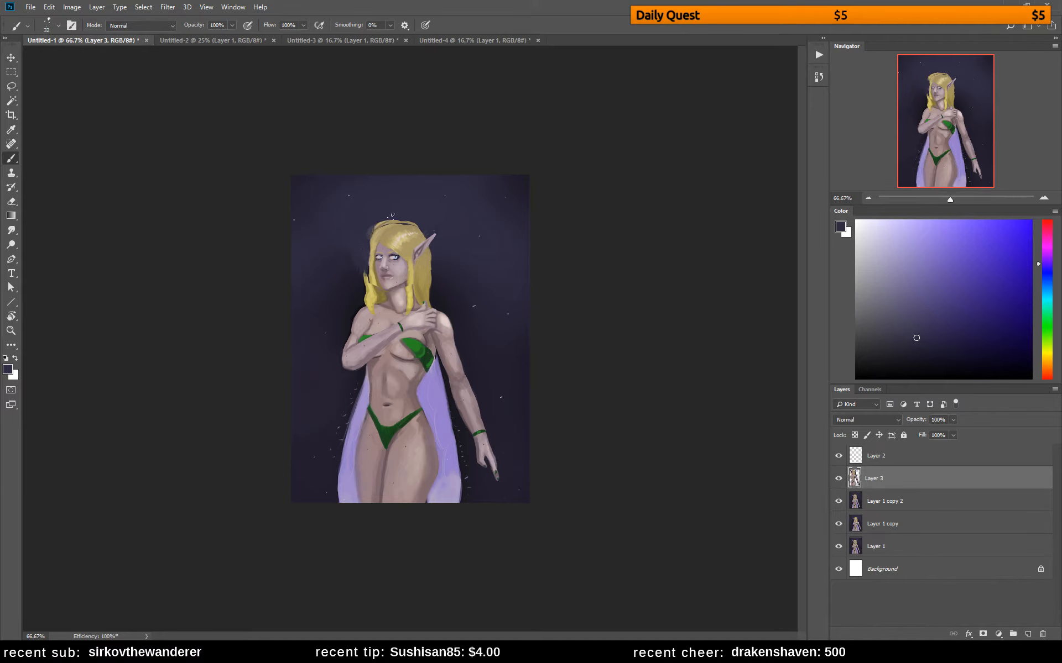
left_click_drag(371, 236, 382, 221)
Reduce the brush size, add a new layer above Layer 3 and choose a bright red as the foreground colour
right_click(486, 239)
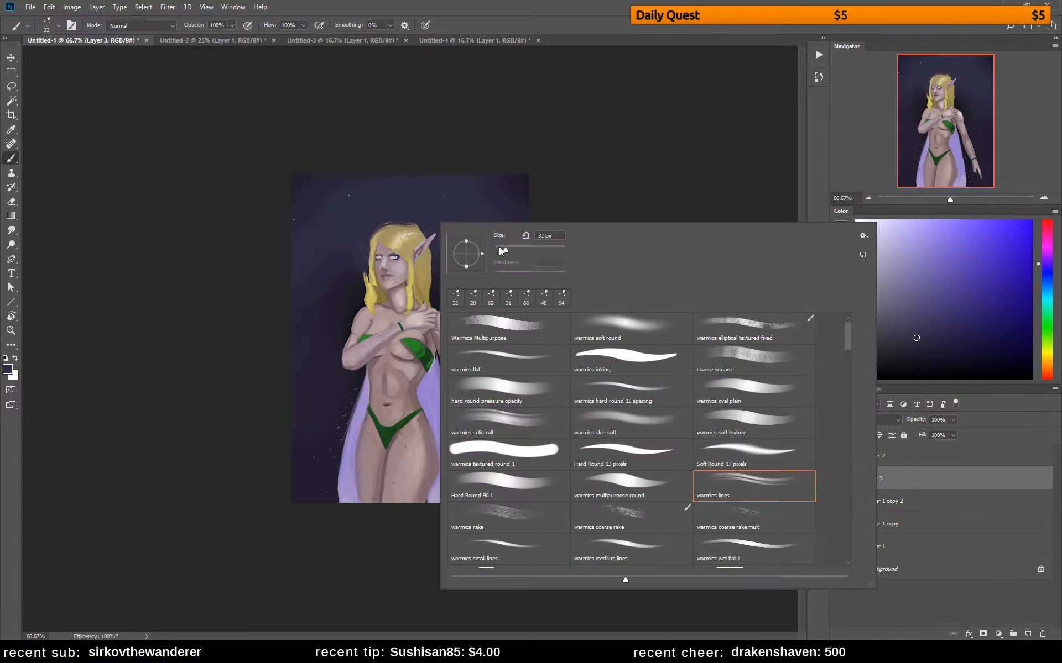
key("Return")
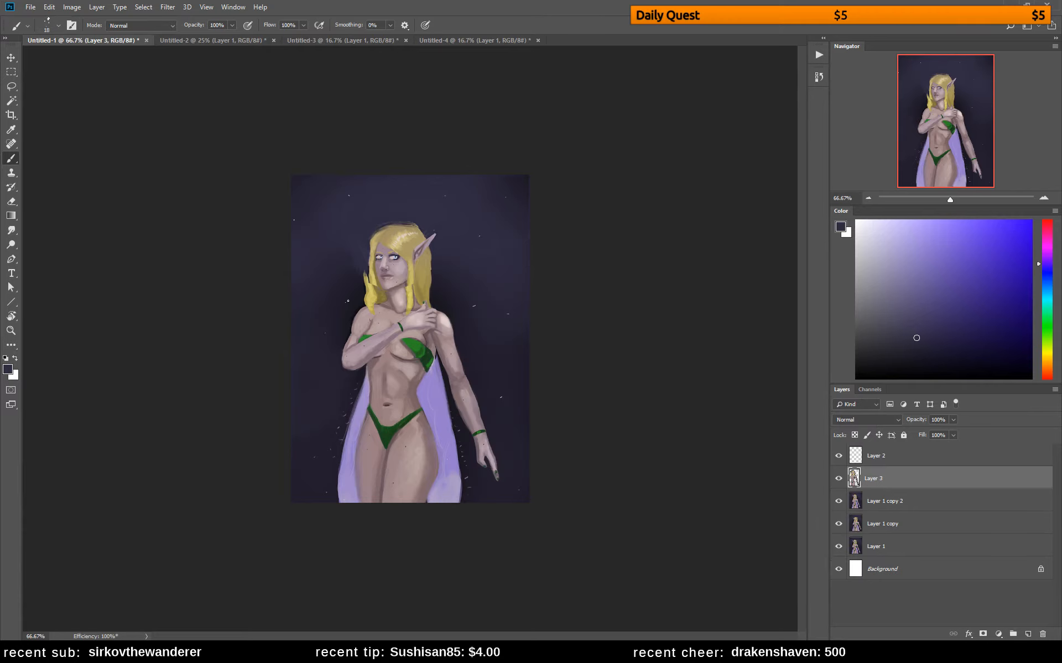
left_click_drag(1049, 235, 1049, 220)
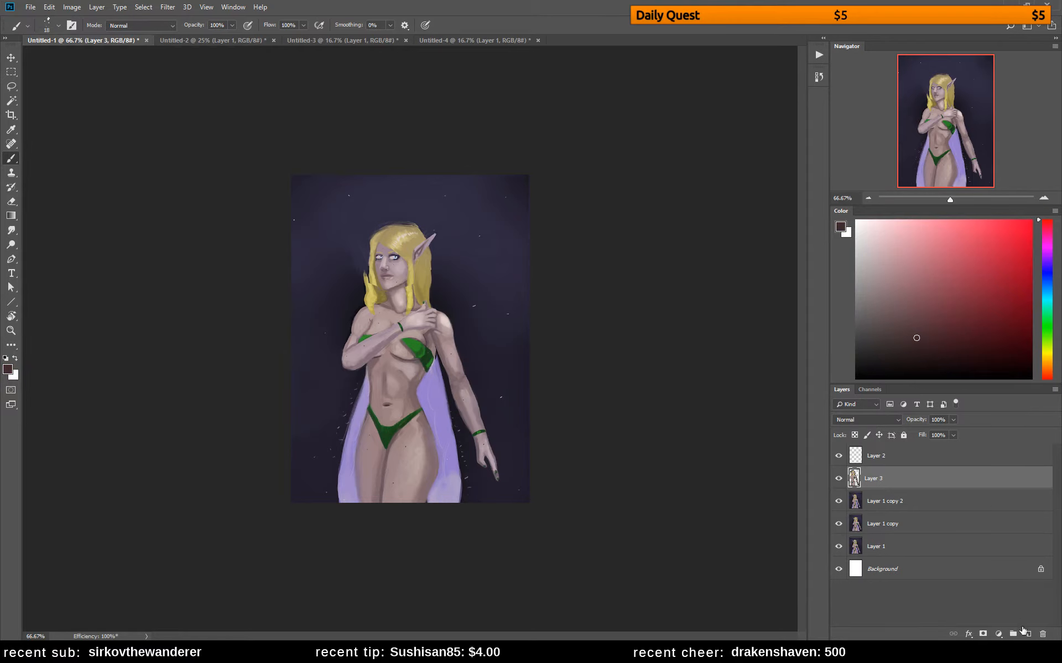
left_click(1027, 634)
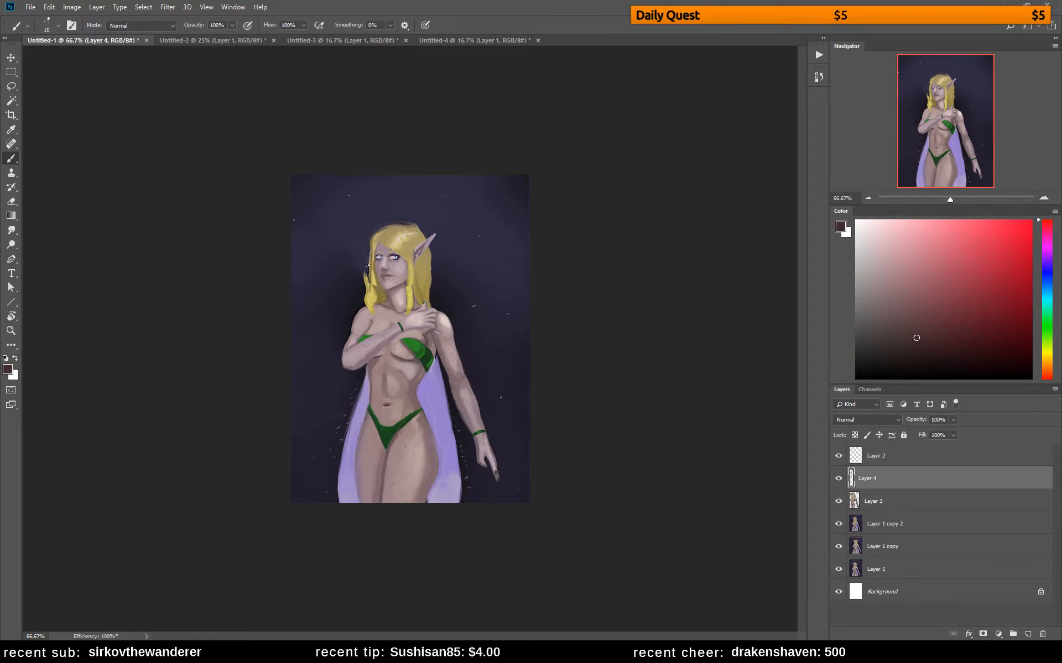
left_click(1030, 221)
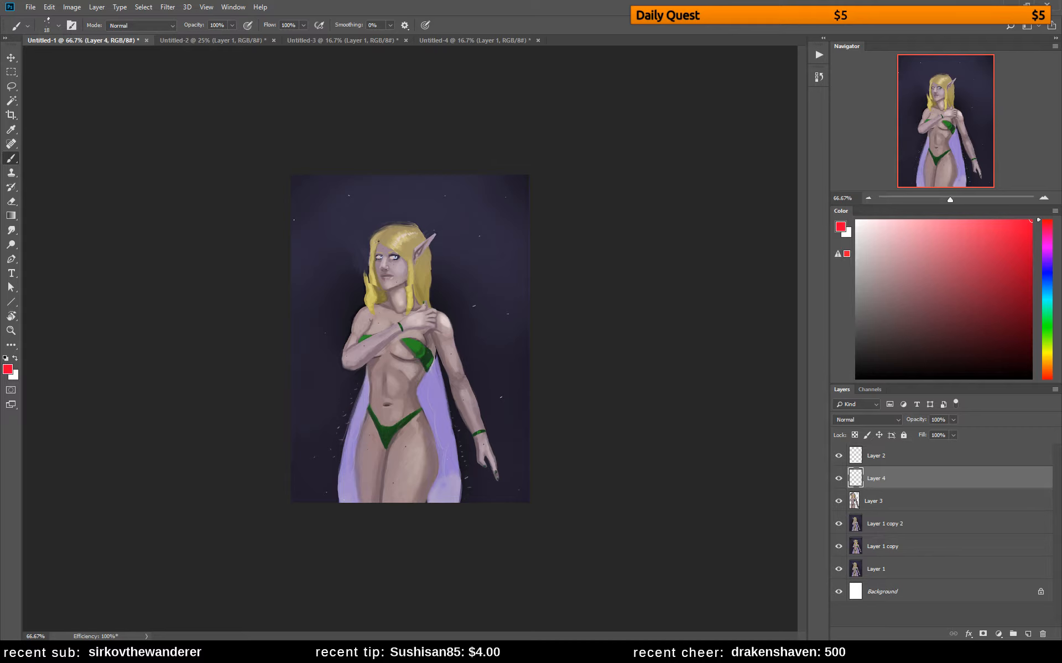
Sketch a red box construction over the elf's head, with its front and side planes and the neck, on Layer 4
left_click_drag(370, 271, 369, 286)
mouse_move(369, 237)
left_mouse_down()
mouse_move(370, 286)
mouse_move(382, 302)
mouse_move(377, 290)
mouse_move(411, 292)
left_mouse_up()
left_click_drag(373, 236, 413, 239)
left_click_drag(409, 288, 409, 291)
key("ctrl+z")
left_click_drag(411, 238, 410, 289)
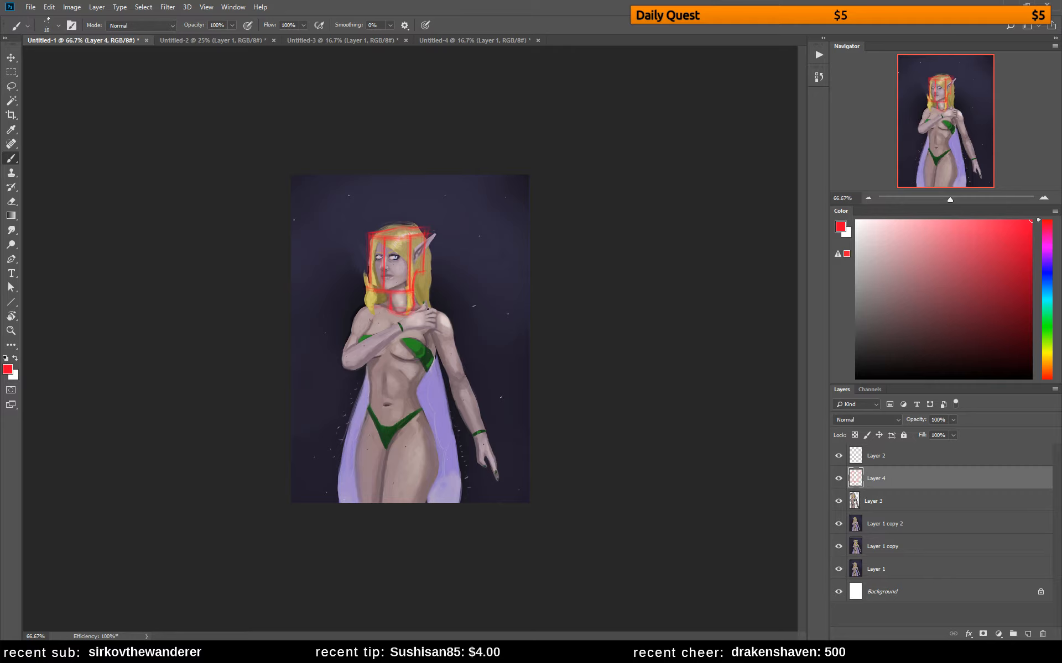
Sketch a red box for the ribcage from the collarbones to below the chest, redoing the misplaced stroke
mouse_move(374, 310)
left_mouse_down()
mouse_move(364, 346)
mouse_move(377, 366)
mouse_move(365, 363)
mouse_move(378, 365)
mouse_move(365, 365)
mouse_move(369, 346)
mouse_move(364, 376)
left_mouse_up()
key("ctrl+z")
mouse_move(426, 381)
left_mouse_down()
mouse_move(439, 317)
mouse_move(415, 377)
left_mouse_up()
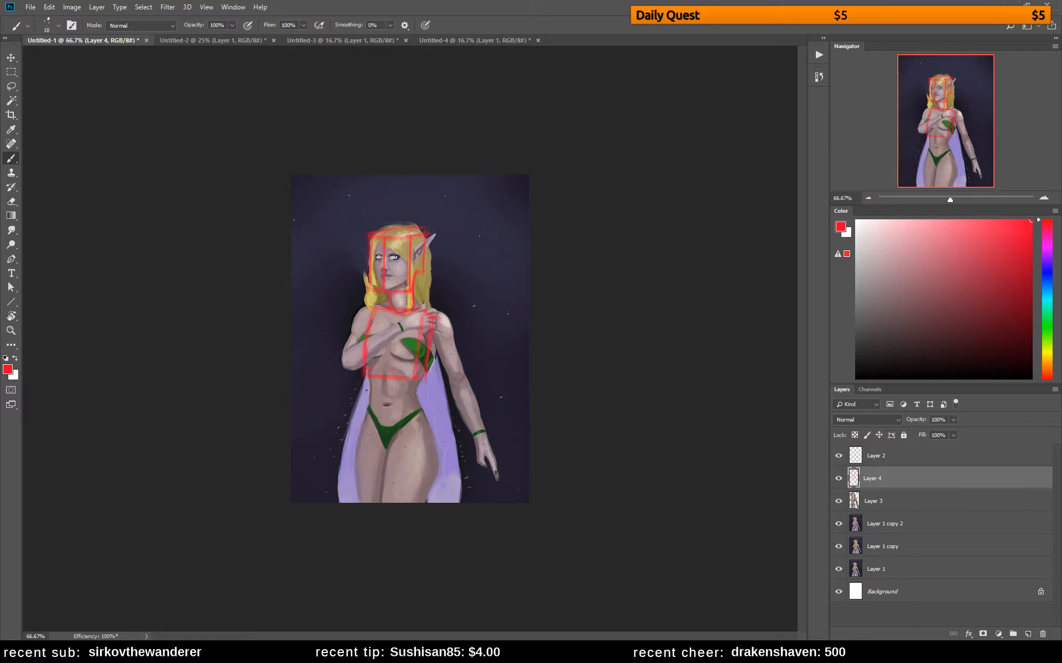
Sketch the pelvis block, the thigh contours and the waist lines joining the pelvis to the ribcage in red
mouse_move(365, 405)
left_mouse_down()
mouse_move(413, 413)
mouse_move(370, 397)
mouse_move(423, 398)
mouse_move(383, 397)
mouse_move(420, 398)
mouse_move(410, 415)
mouse_move(423, 397)
mouse_move(415, 432)
left_mouse_up()
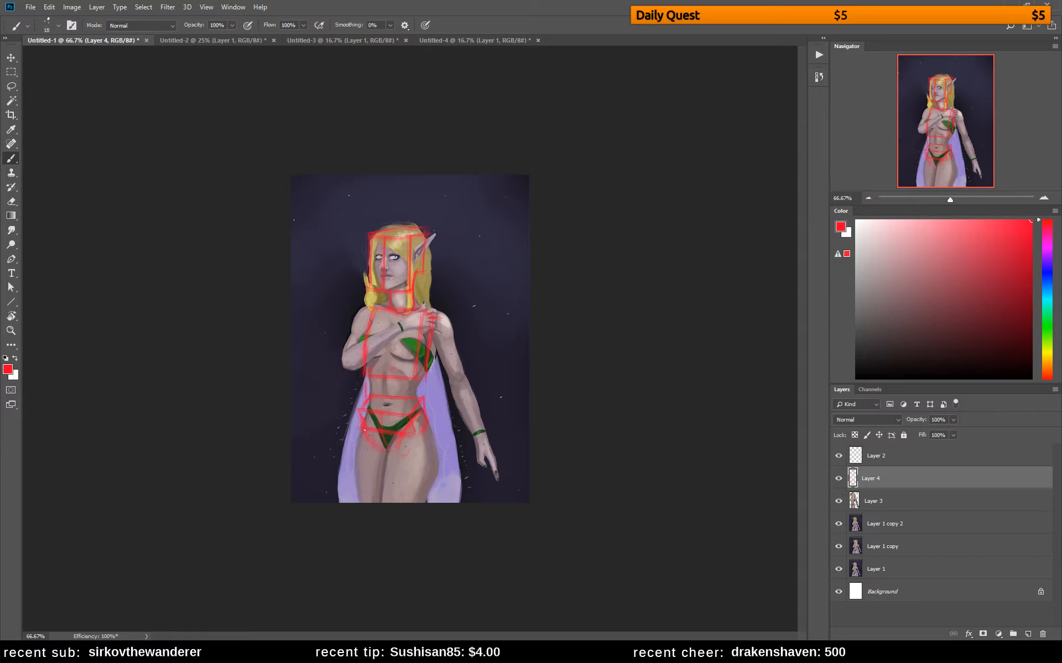
left_click_drag(358, 437, 365, 502)
left_click_drag(391, 446, 381, 501)
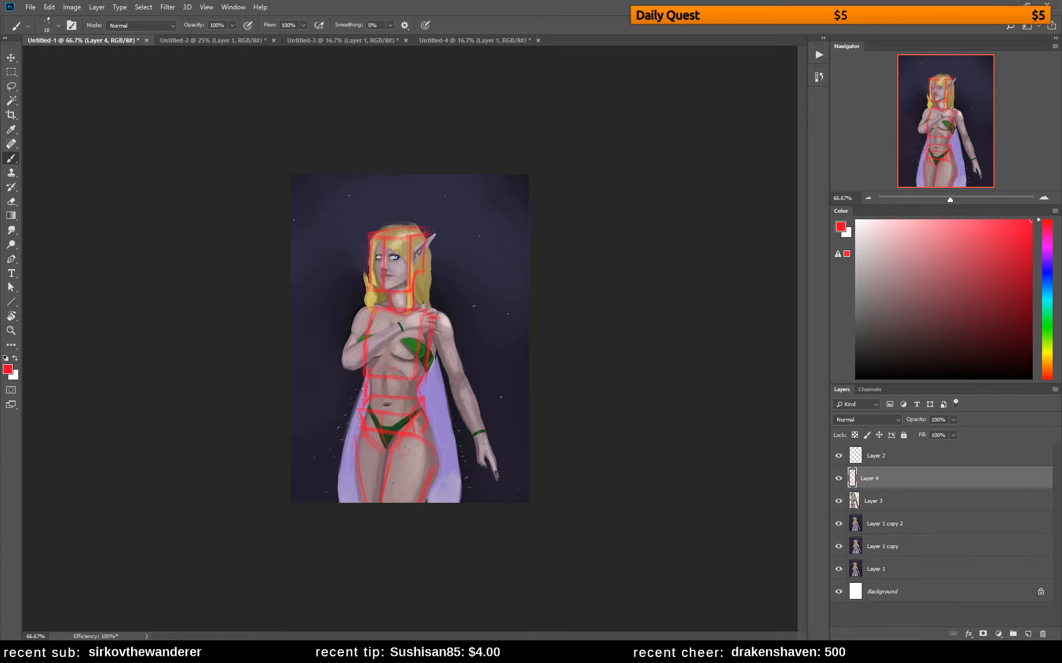
left_click_drag(359, 411, 367, 382)
Compare the figure with and without the sketch, then draw the shoulders, upper arms, forearms and outer hip in red
left_click(838, 479)
left_click(838, 478)
left_click_drag(438, 324, 444, 335)
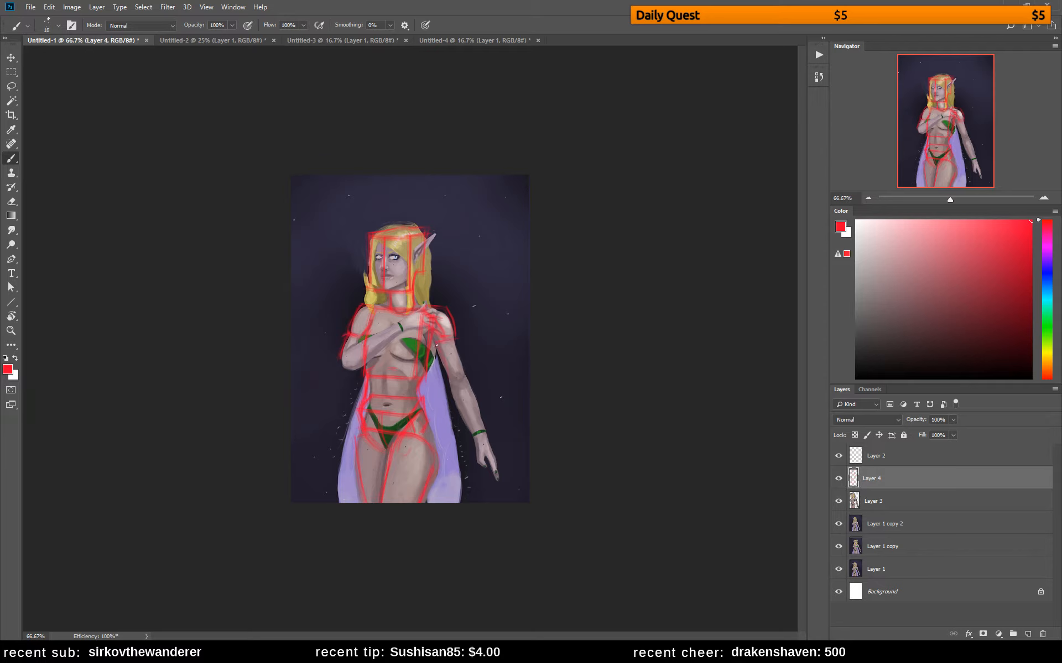
left_click_drag(457, 340, 464, 381)
left_click_drag(469, 387, 484, 433)
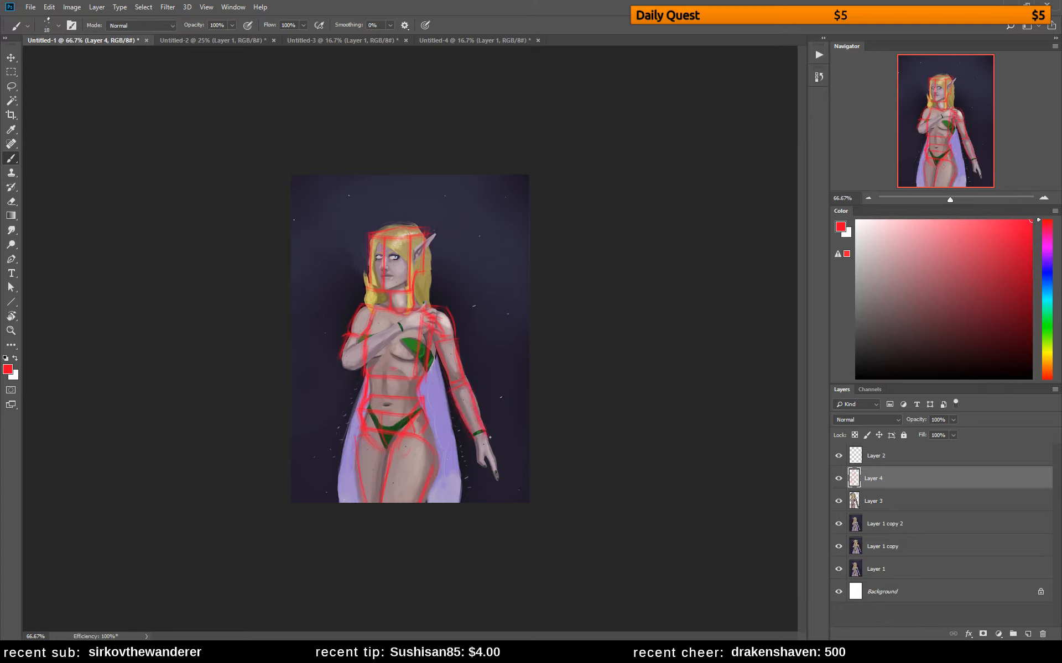
mouse_move(344, 353)
left_mouse_down()
mouse_move(346, 369)
mouse_move(384, 333)
left_mouse_up()
mouse_move(422, 407)
left_mouse_down()
mouse_move(439, 462)
mouse_move(425, 487)
left_mouse_up()
Extend the canvas to the right of the painting with the Crop tool and move the red construction sketch onto the blank area
key("v")
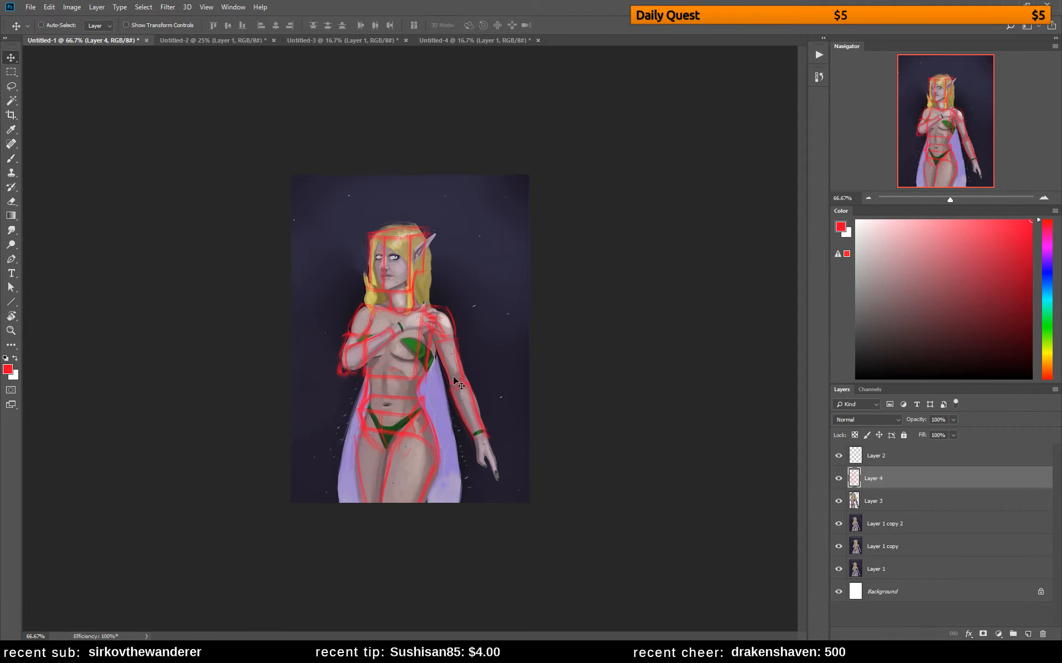
mouse_move(453, 376)
left_mouse_down()
mouse_move(510, 356)
mouse_move(527, 385)
left_mouse_up()
key("c")
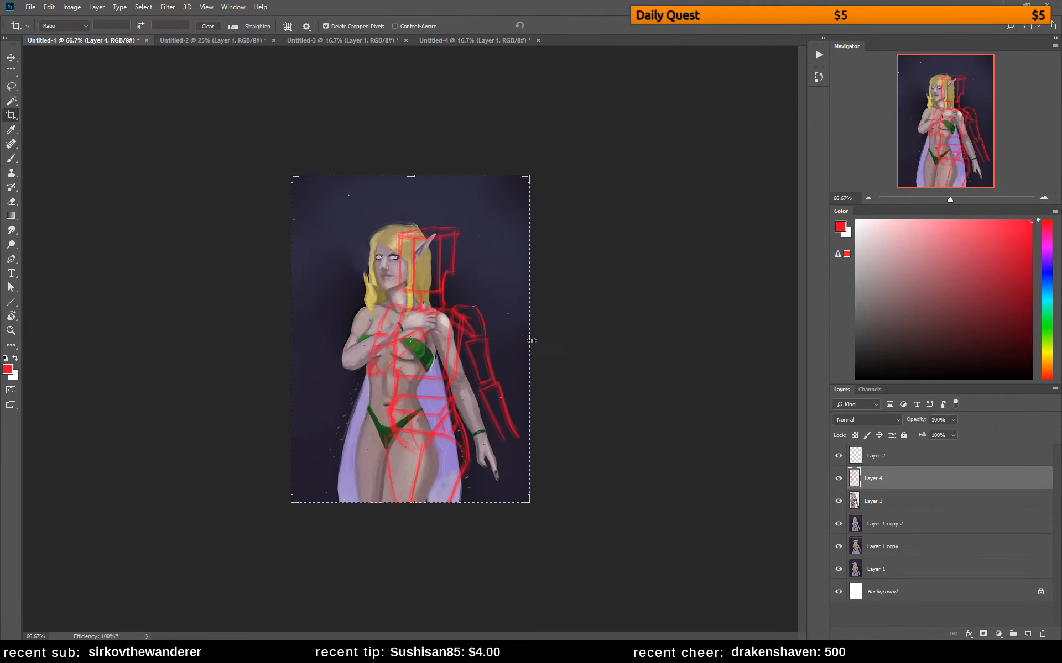
left_click_drag(528, 339, 601, 338)
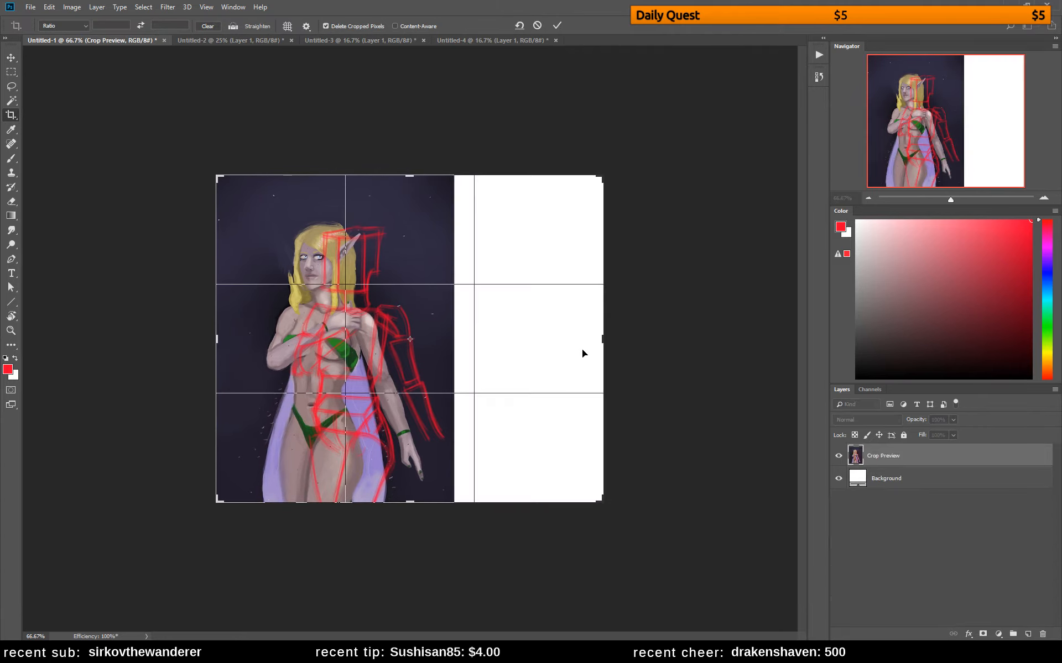
key("Return")
key("v")
left_click_drag(446, 364, 599, 366)
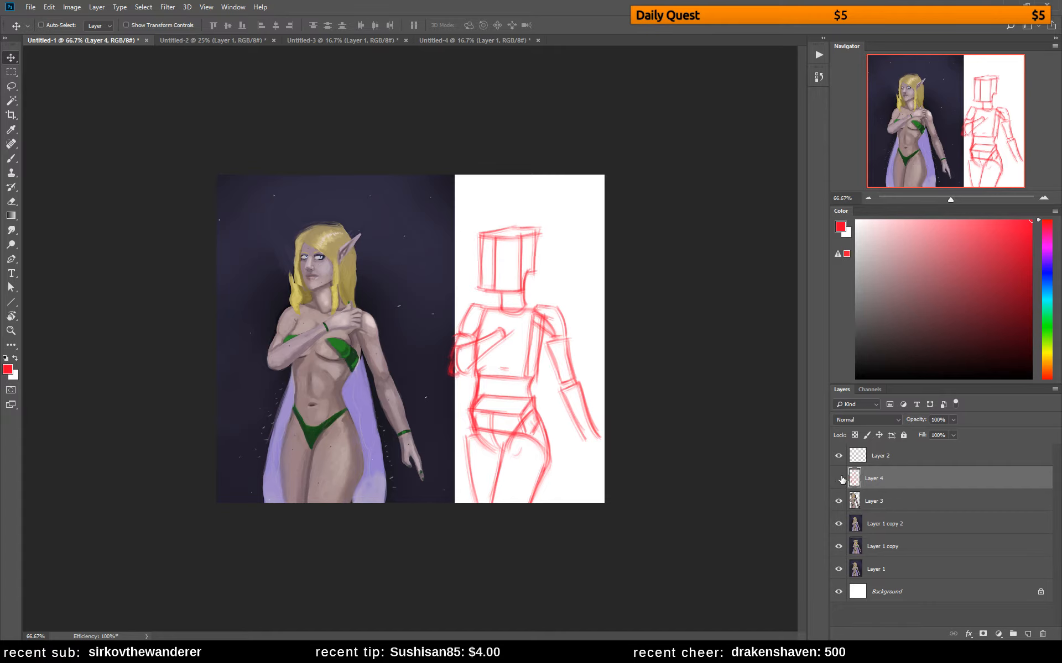
Hide the construction sketch on Layer 4 and handwrite "- COMPOSITION" in red at the top of the blank area on Layer 2
left_click(838, 478)
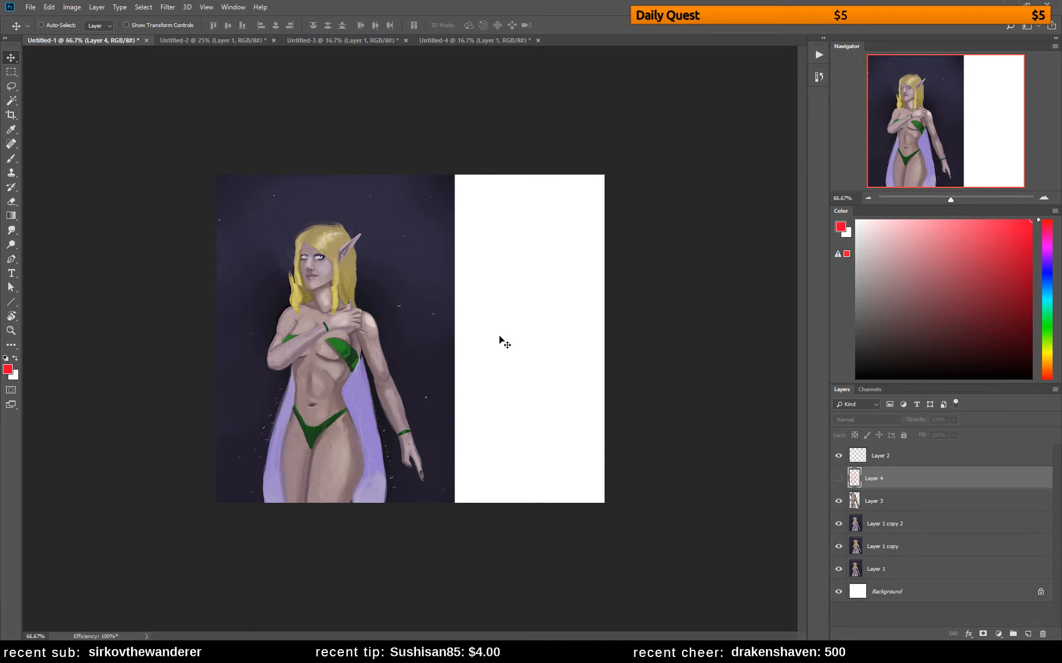
key("b")
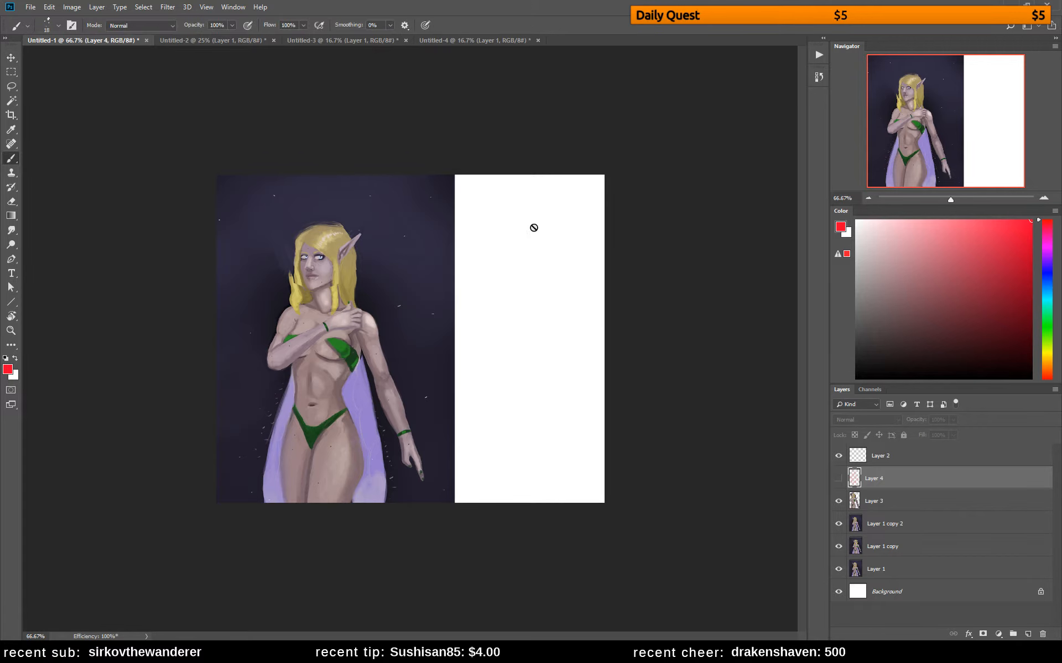
left_click(866, 459)
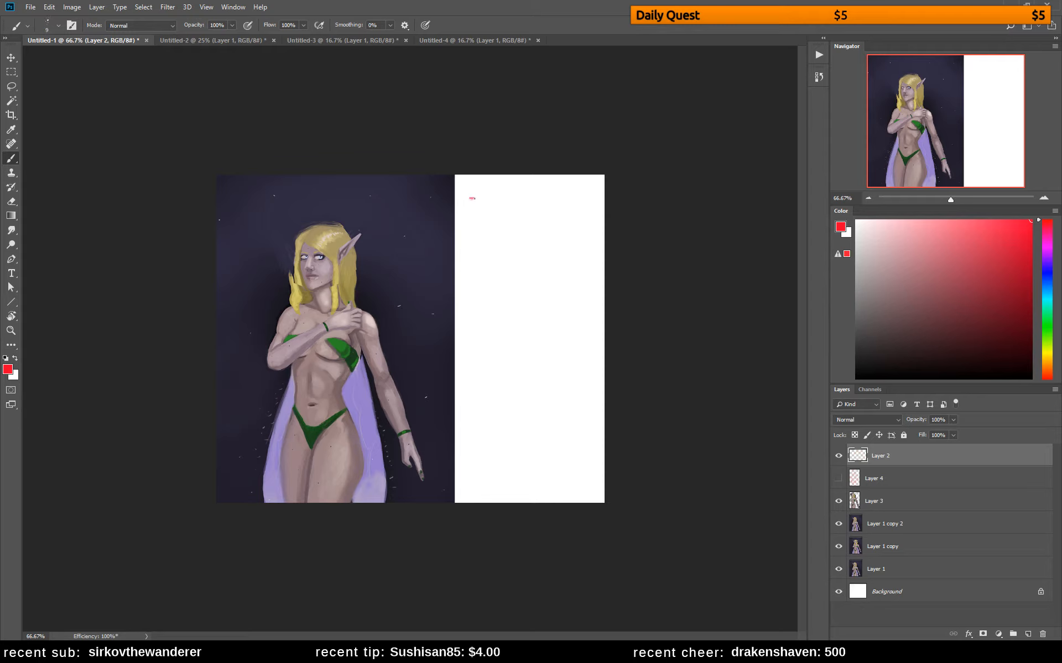
mouse_move(470, 198)
left_mouse_down()
mouse_move(491, 205)
mouse_move(496, 194)
left_mouse_up()
mouse_move(503, 194)
left_mouse_down()
mouse_move(521, 208)
mouse_move(561, 194)
left_mouse_up()
mouse_move(557, 194)
left_mouse_down()
mouse_move(558, 206)
mouse_move(590, 196)
left_mouse_up()
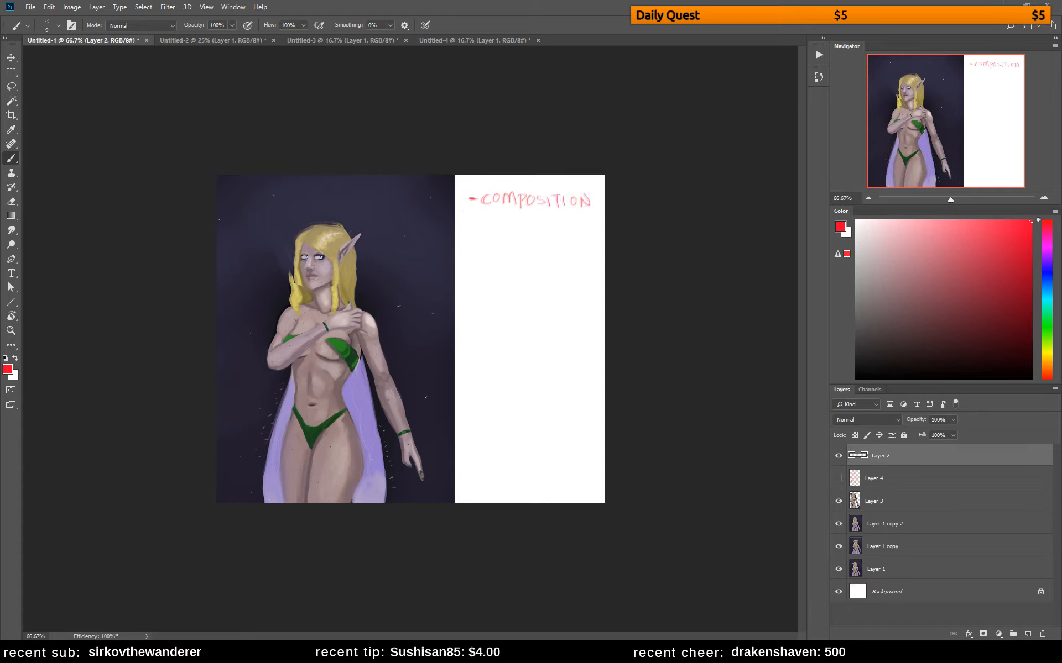
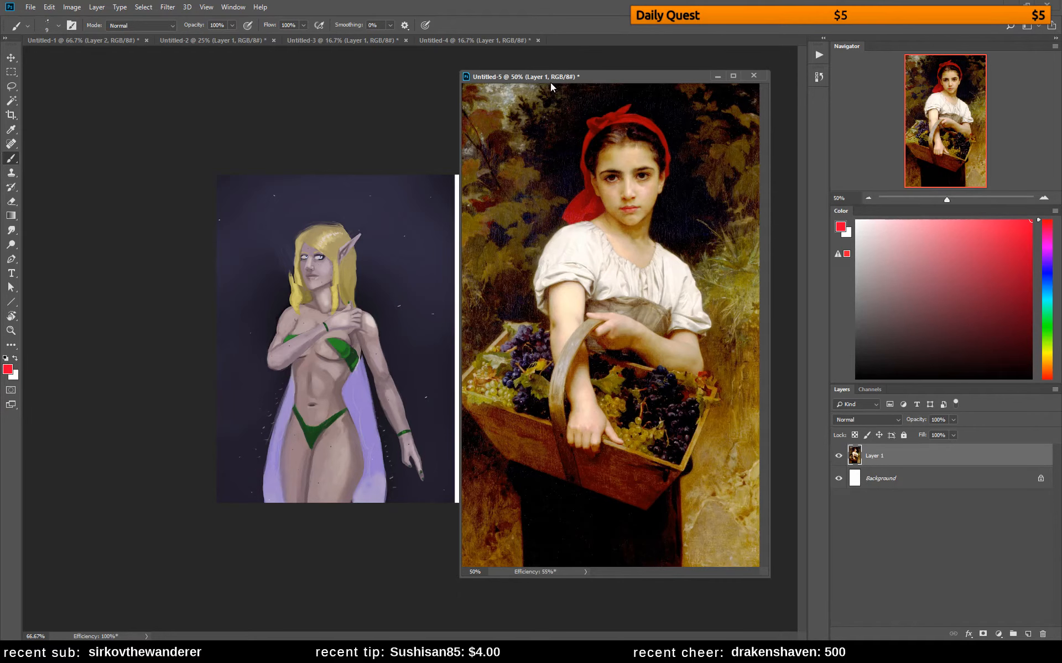
Place the floating reference painting left of the elf painting, reduce its view to 25%, and add a red bullet below "COMPOSITION"
left_click_drag(588, 78, 184, 73)
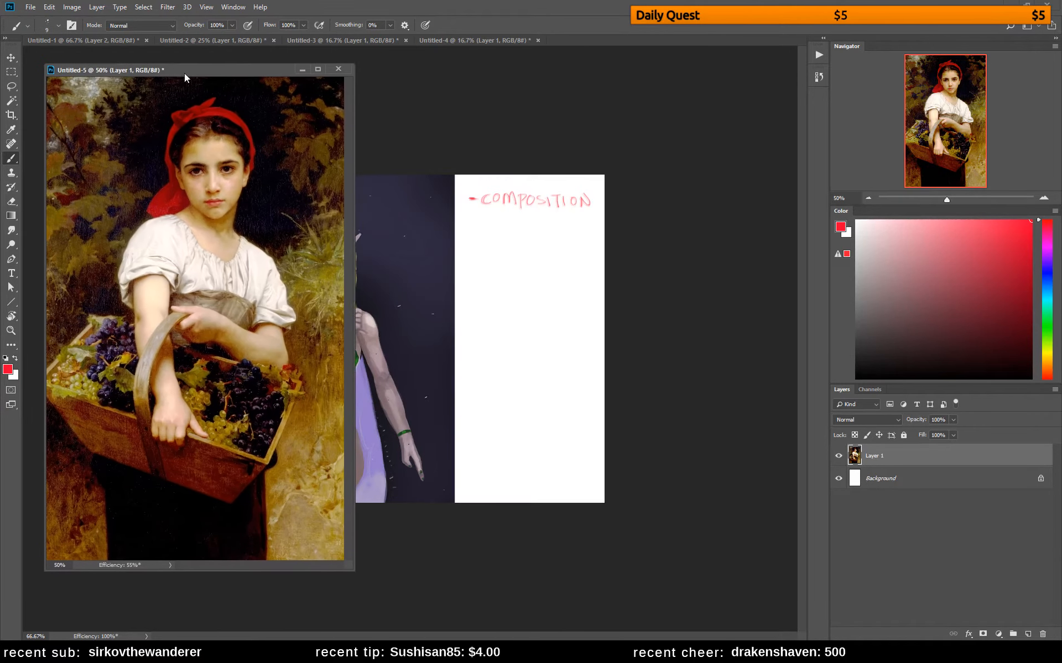
left_click(715, 234)
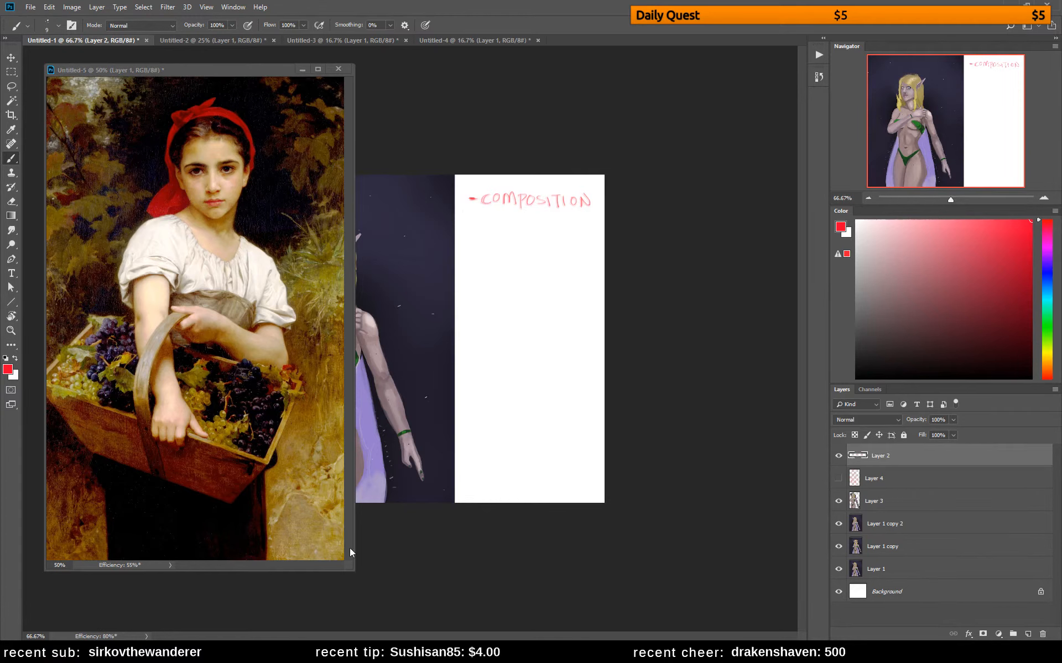
key("ctrl+minus")
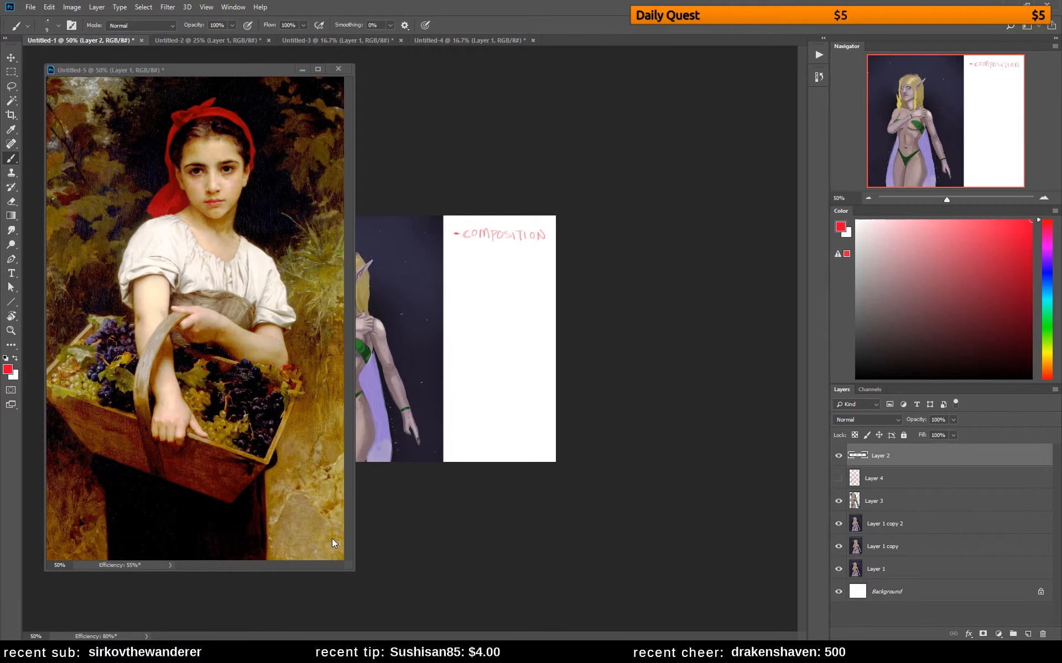
left_click(214, 70)
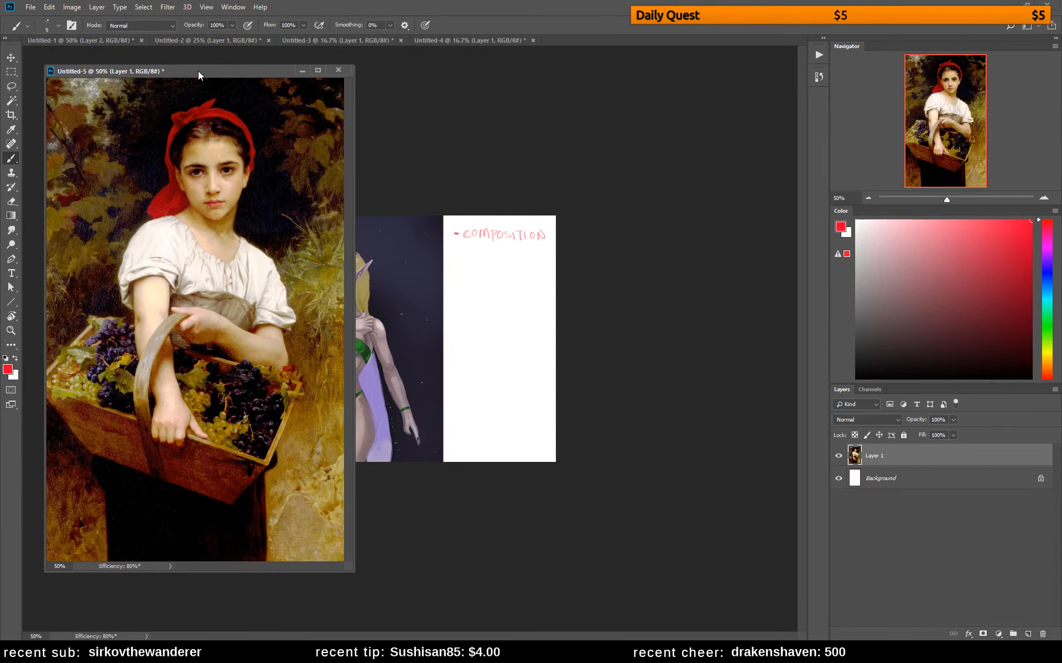
key("ctrl+minus")
key("ctrl+minus")
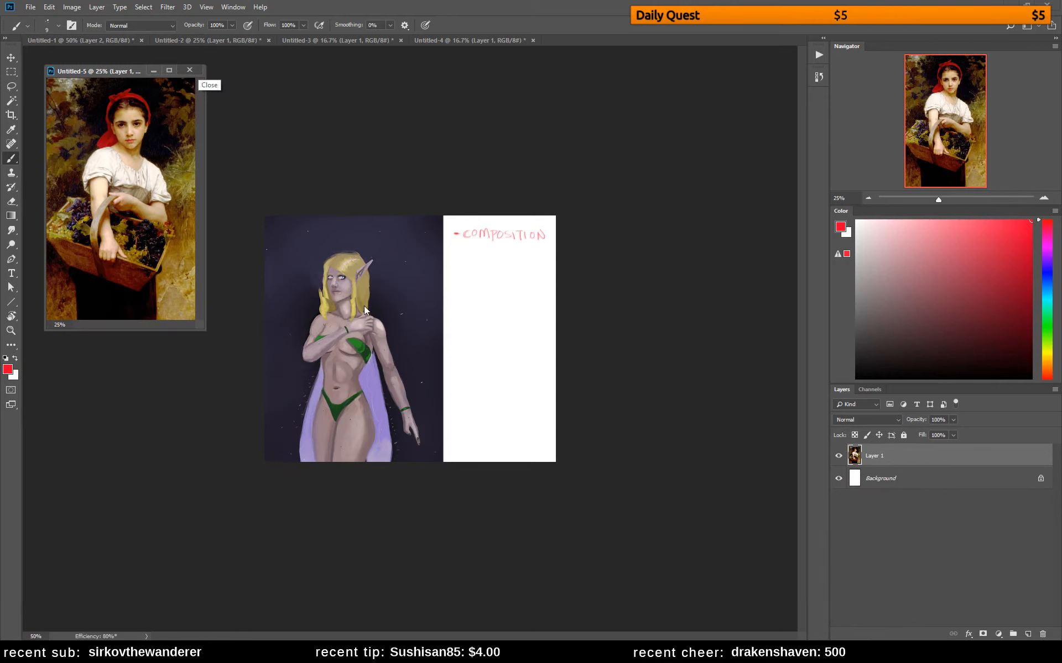
left_click(454, 259)
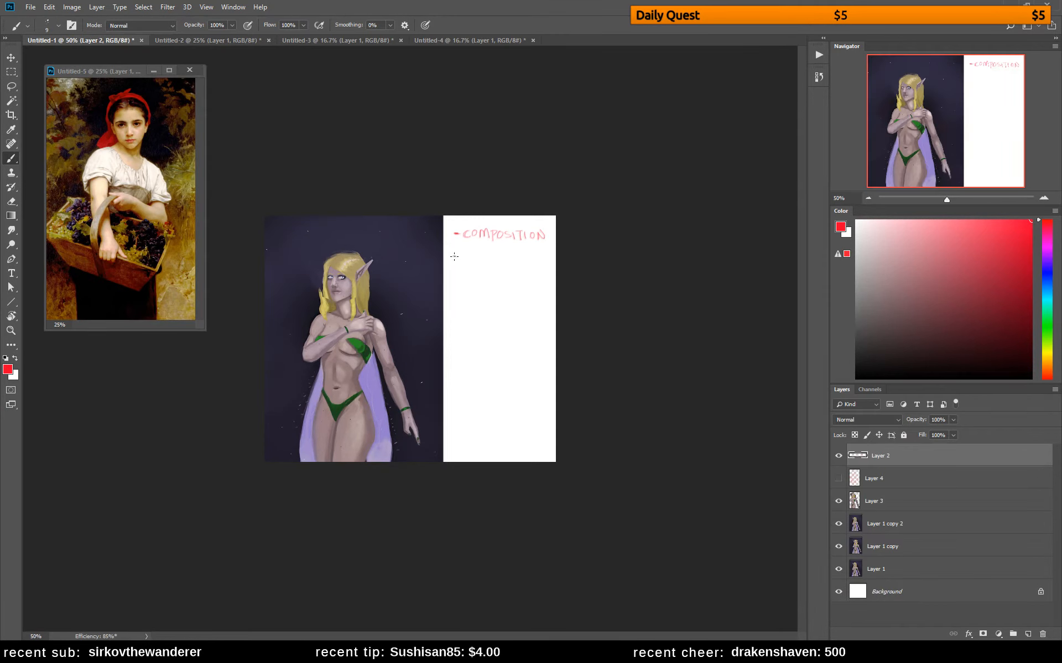
left_click_drag(454, 257, 454, 255)
Group Layer 2 down through Layer 1 copy, then compare the corrected painting with the original by toggling the group's visibility
left_click(877, 549, "shift")
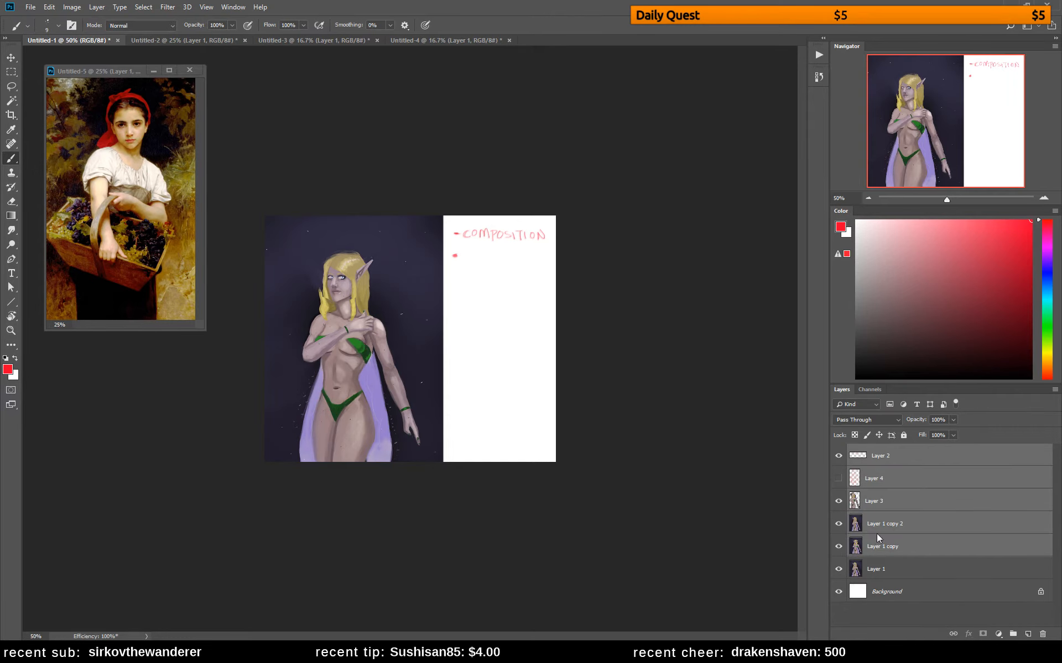
key("ctrl+g")
left_click(837, 450)
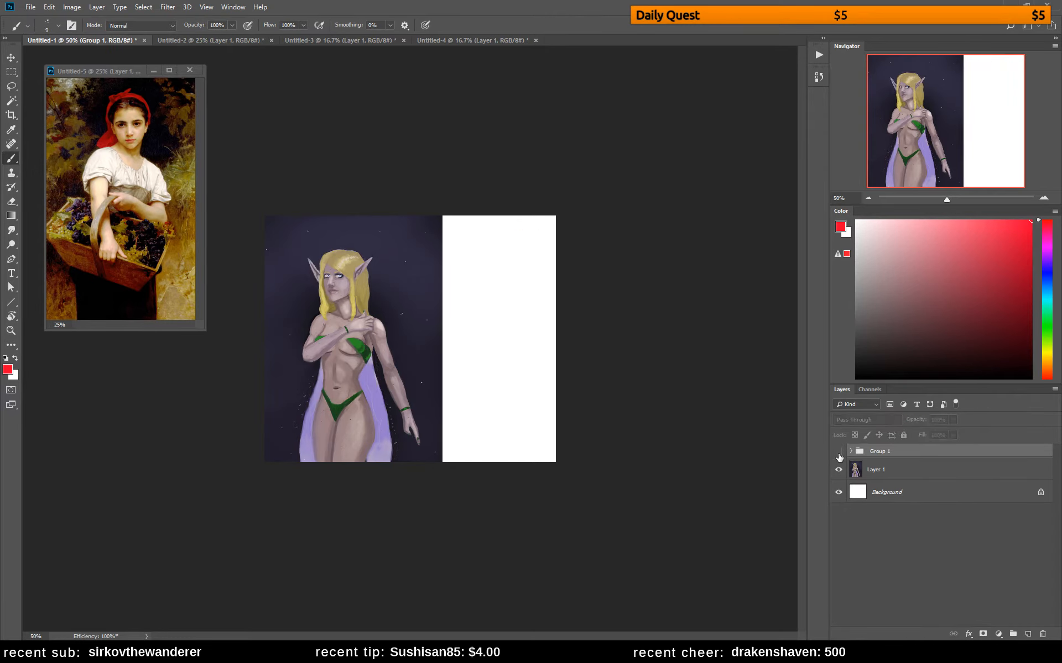
left_click(839, 469)
left_click(838, 469)
left_click(838, 452)
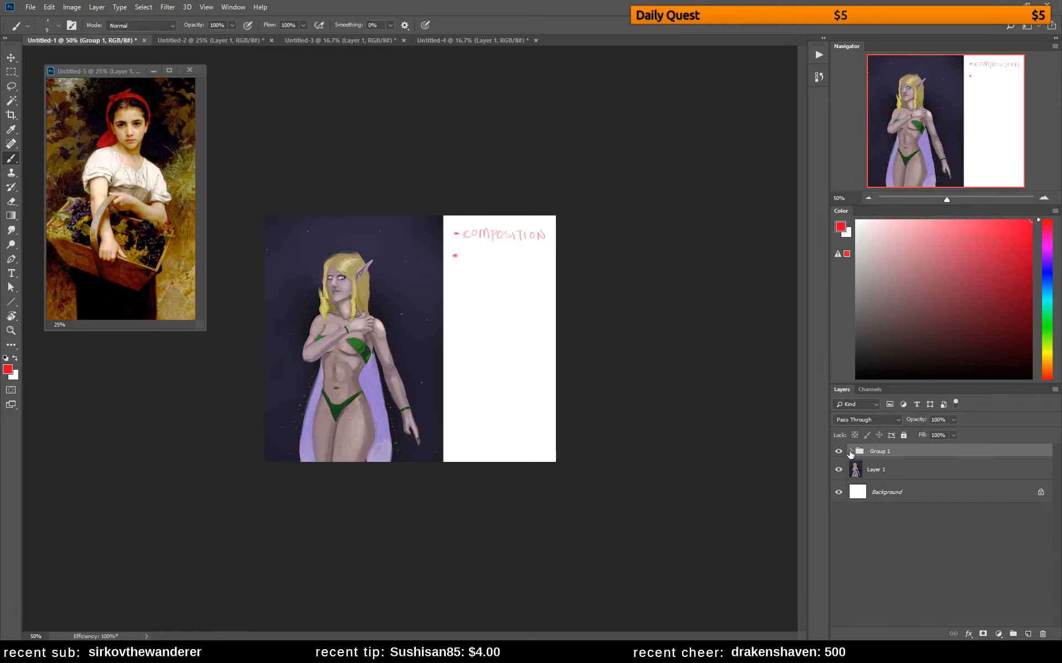
Expand Group 1, select Layer 2 and handwrite "ANATOMY" in red beside the second bullet
left_click(851, 451)
left_click(838, 470)
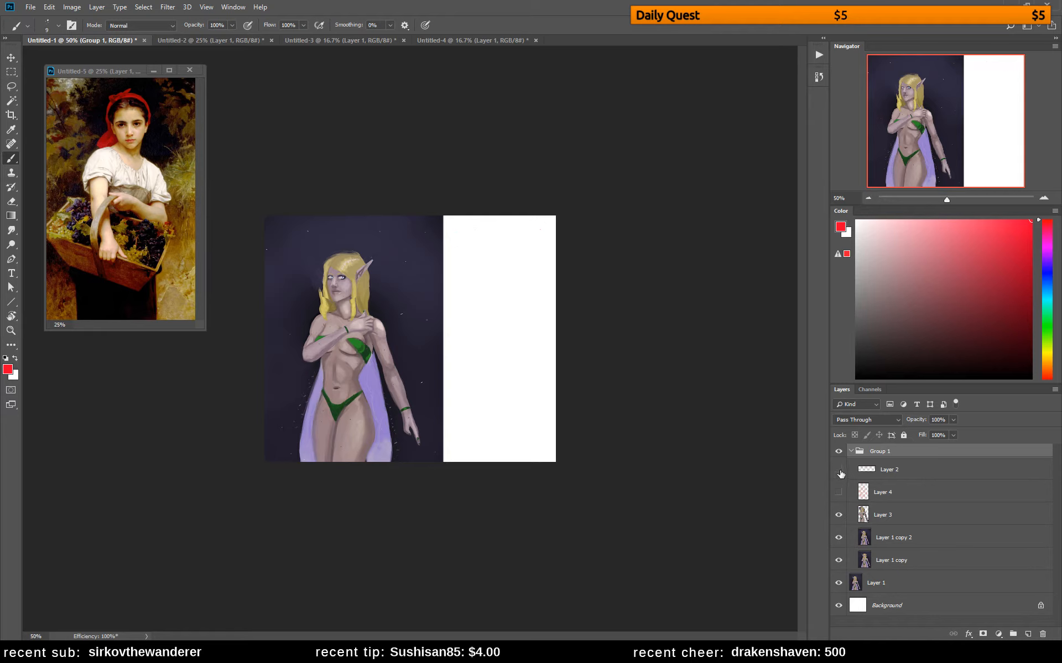
left_click(838, 470)
left_click(851, 475)
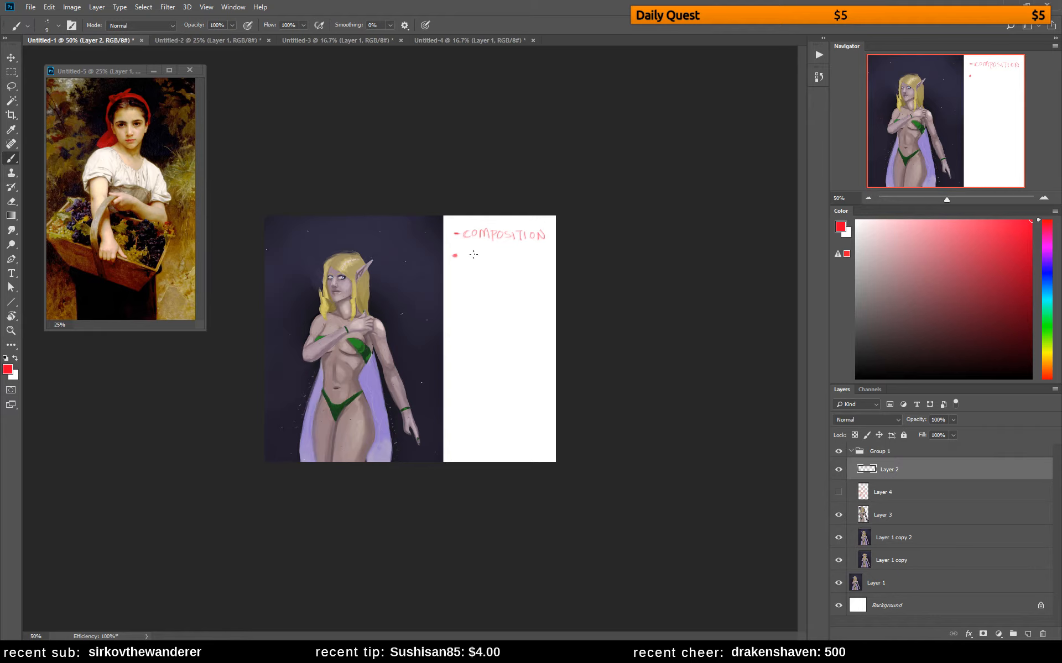
mouse_move(464, 261)
left_mouse_down()
mouse_move(468, 251)
mouse_move(472, 261)
mouse_move(501, 252)
left_mouse_up()
mouse_move(496, 251)
left_mouse_down()
mouse_move(497, 262)
mouse_move(529, 257)
left_mouse_up()
left_click_drag(534, 252, 528, 264)
Handwrite the indented sub-point "- PROPORTIONS" in red below "ANATOMY", redoing the first strokes
key("z")
left_click(317, 301)
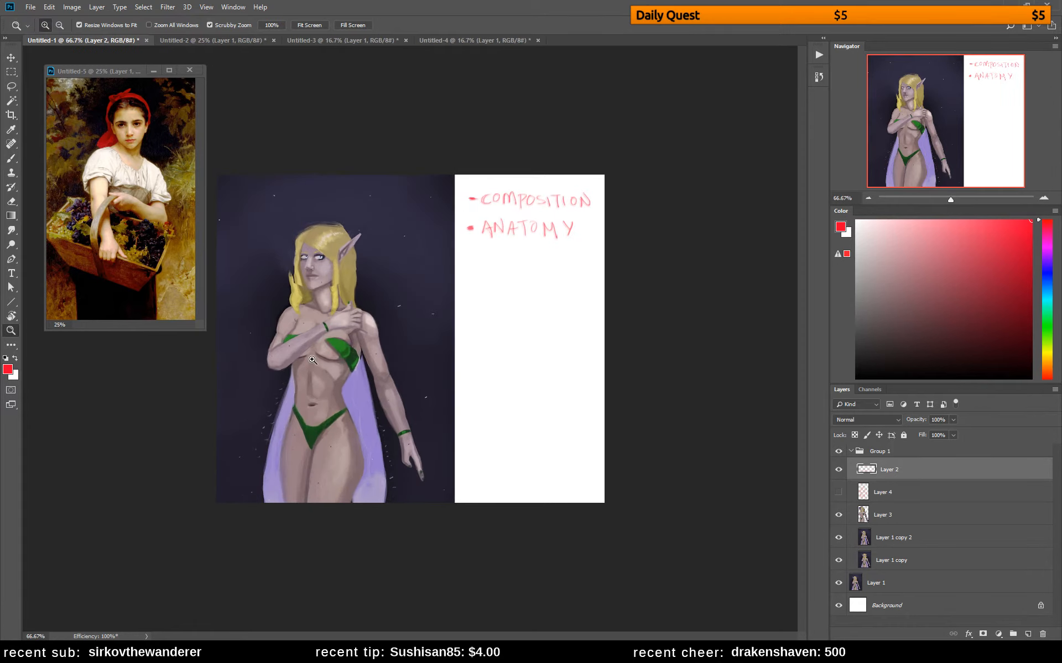
key("b")
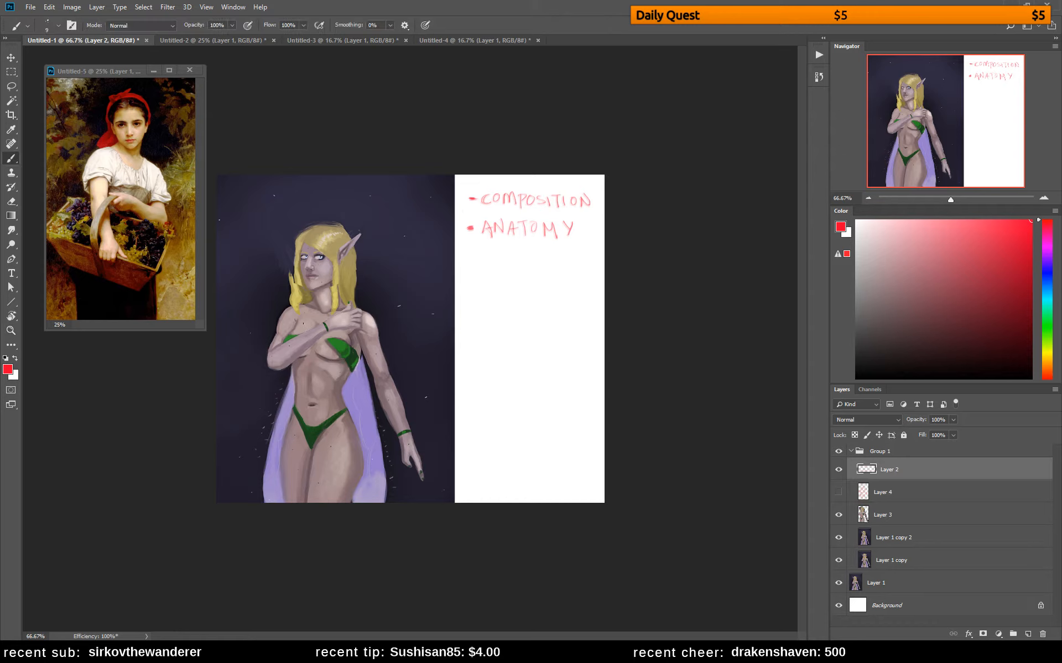
left_click_drag(496, 249, 500, 259)
key("ctrl+z")
key("ctrl+z")
key("ctrl+z")
mouse_move(487, 257)
left_mouse_down()
mouse_move(499, 267)
mouse_move(516, 254)
mouse_move(524, 269)
mouse_move(528, 256)
mouse_move(552, 268)
left_mouse_up()
left_click_drag(549, 253, 577, 267)
mouse_move(578, 267)
left_mouse_down()
mouse_move(579, 253)
mouse_move(583, 265)
left_mouse_up()
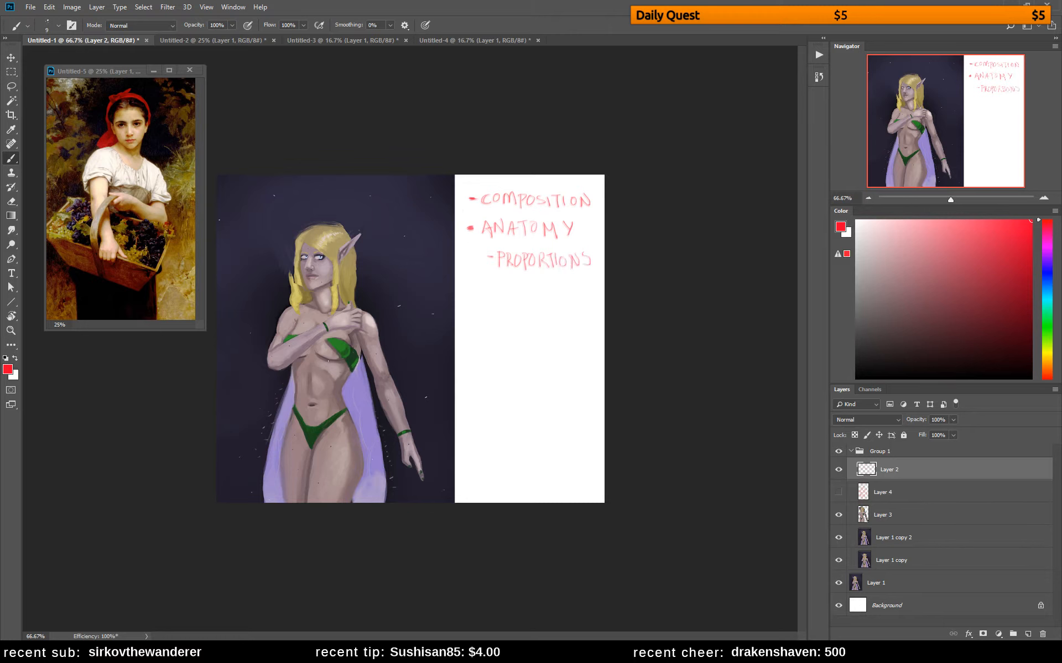
Compare the elf figure with and without the corrections on Layer 3
left_click(838, 514)
left_click(837, 516)
left_click(838, 516)
left_click(837, 516)
Add a new empty layer directly above Layer 3 for painting over the elf's figure
key("z")
left_click_drag(336, 255, 381, 256)
left_click_drag(336, 251, 574, 272)
key("b")
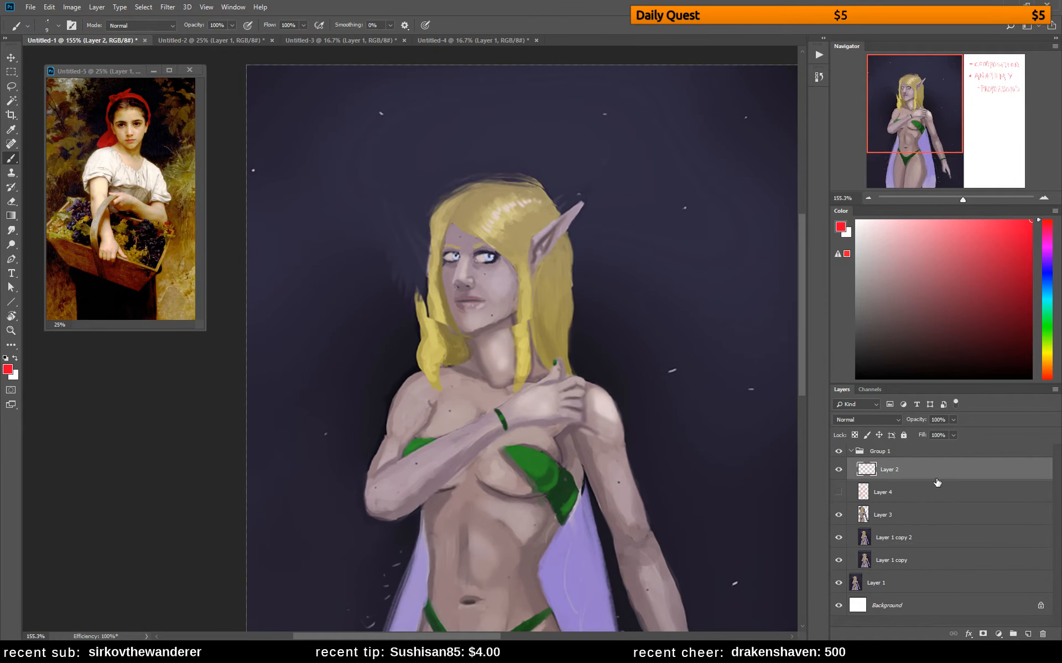
left_click(910, 519)
left_click(1027, 634)
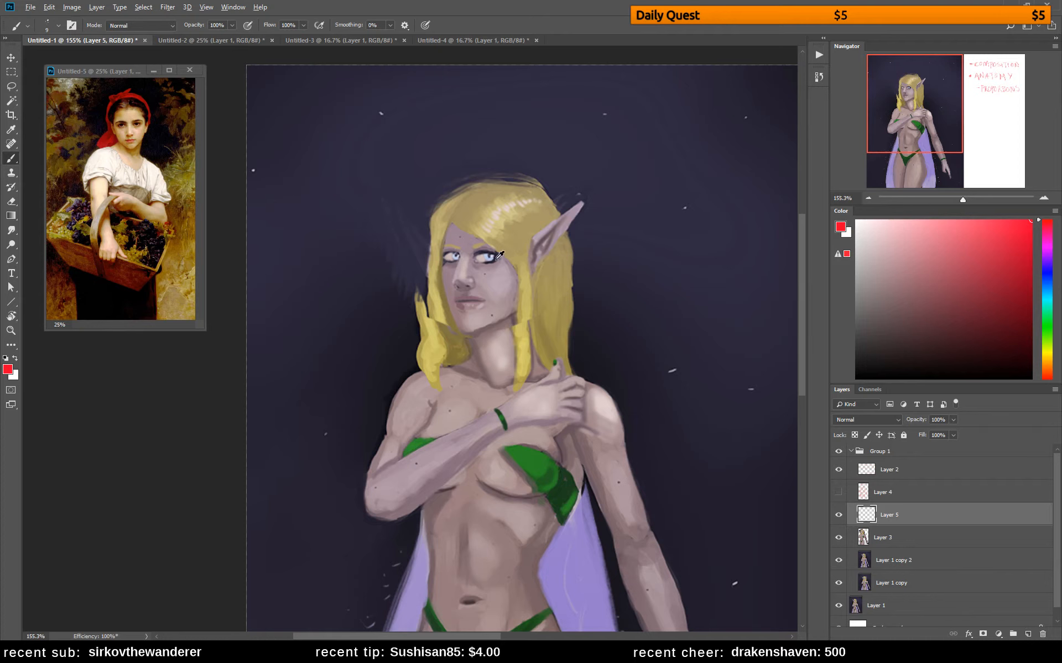
key("alt")
left_click_drag(569, 404, 546, 370)
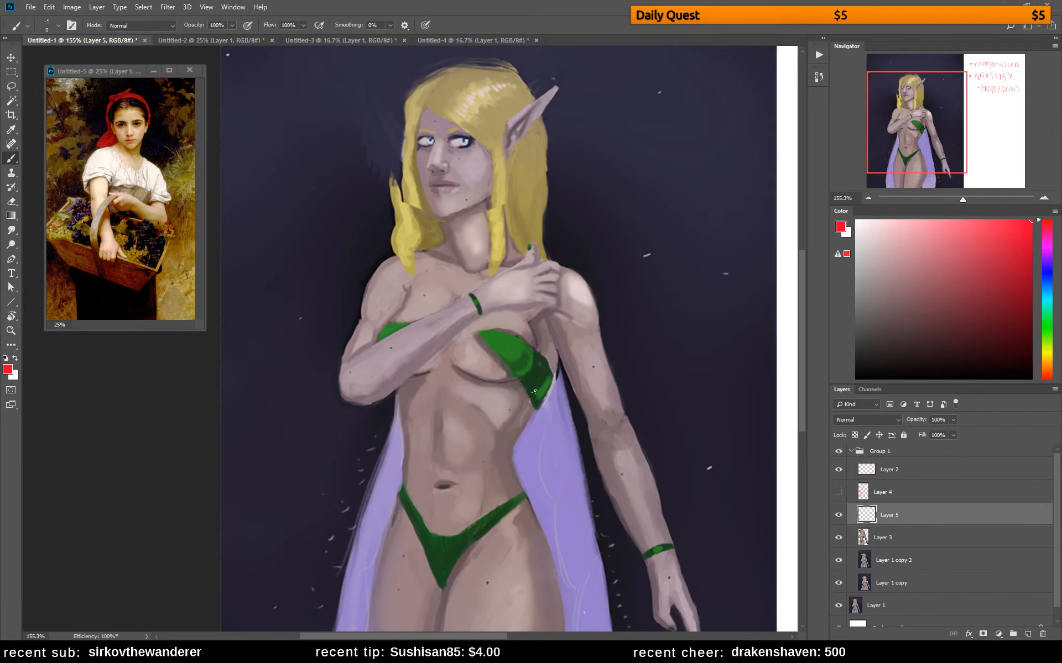
mouse_move(565, 524)
left_mouse_down()
mouse_move(506, 409)
mouse_move(541, 542)
left_mouse_up()
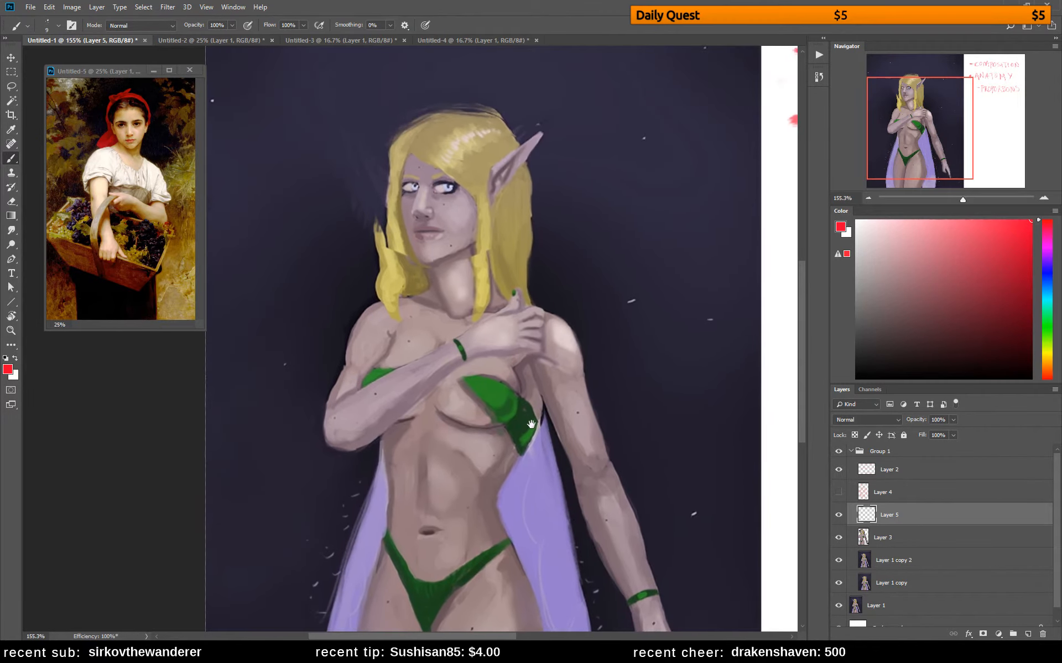
mouse_move(531, 420)
left_mouse_down()
mouse_move(539, 470)
mouse_move(539, 294)
left_mouse_up()
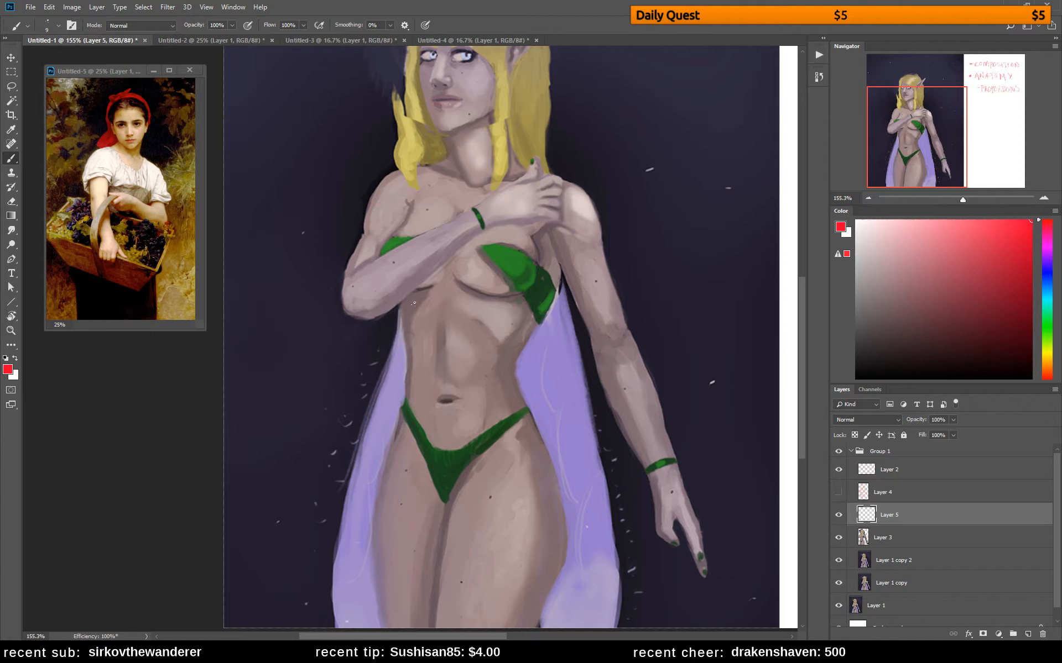
Choose a near-black reddish colour and darken the torso contours below the armpit and along both sides of the waist
mouse_move(887, 291)
left_mouse_down()
mouse_move(892, 331)
mouse_move(967, 365)
mouse_move(1031, 365)
left_mouse_up()
left_click(1049, 378)
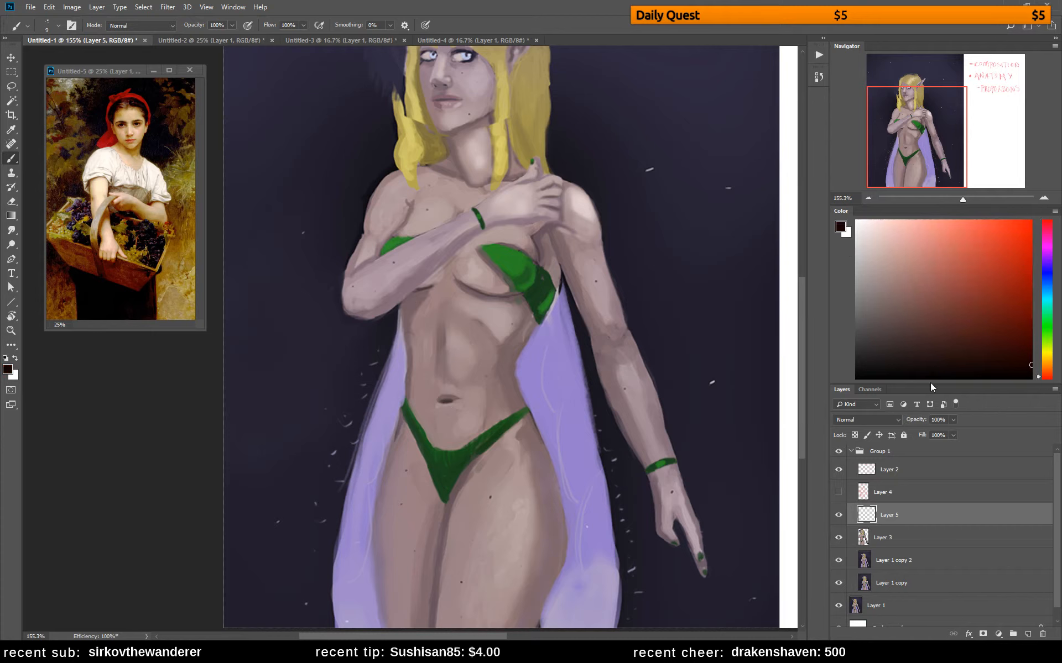
left_click_drag(559, 264, 521, 372)
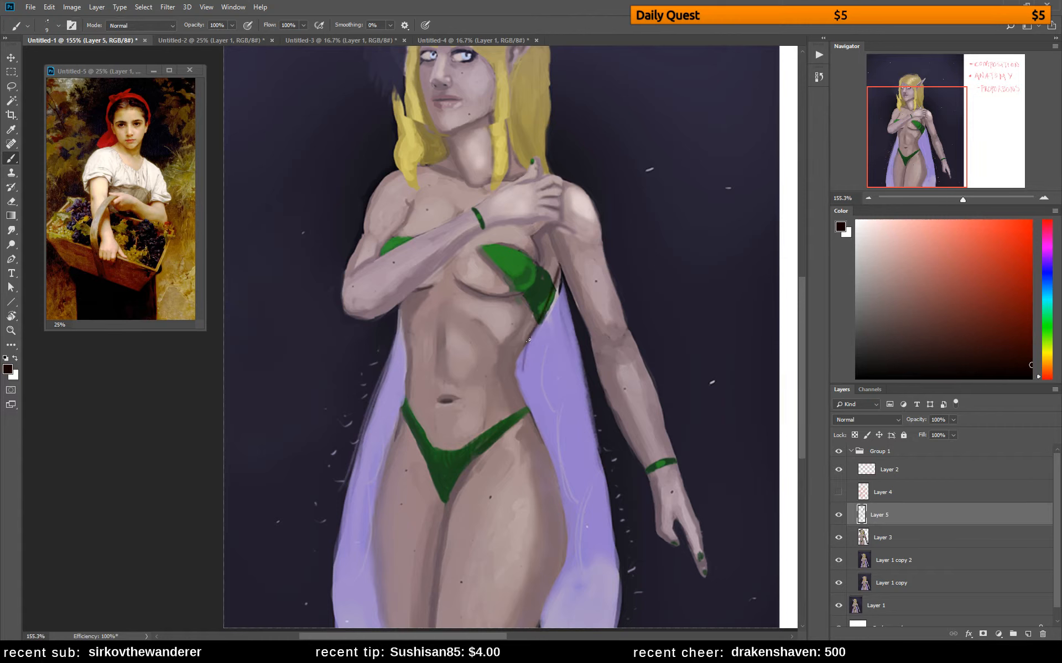
key("ctrl+z")
left_click_drag(539, 324, 519, 374)
left_click_drag(555, 261, 531, 342)
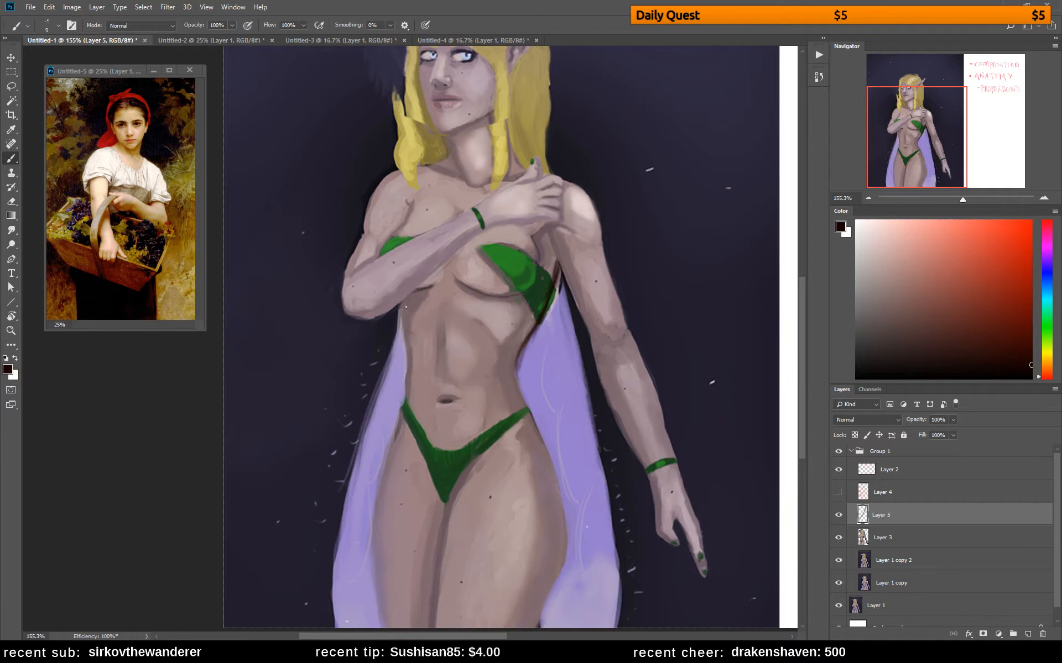
mouse_move(400, 311)
left_mouse_down()
mouse_move(408, 359)
mouse_move(406, 330)
mouse_move(392, 442)
left_mouse_up()
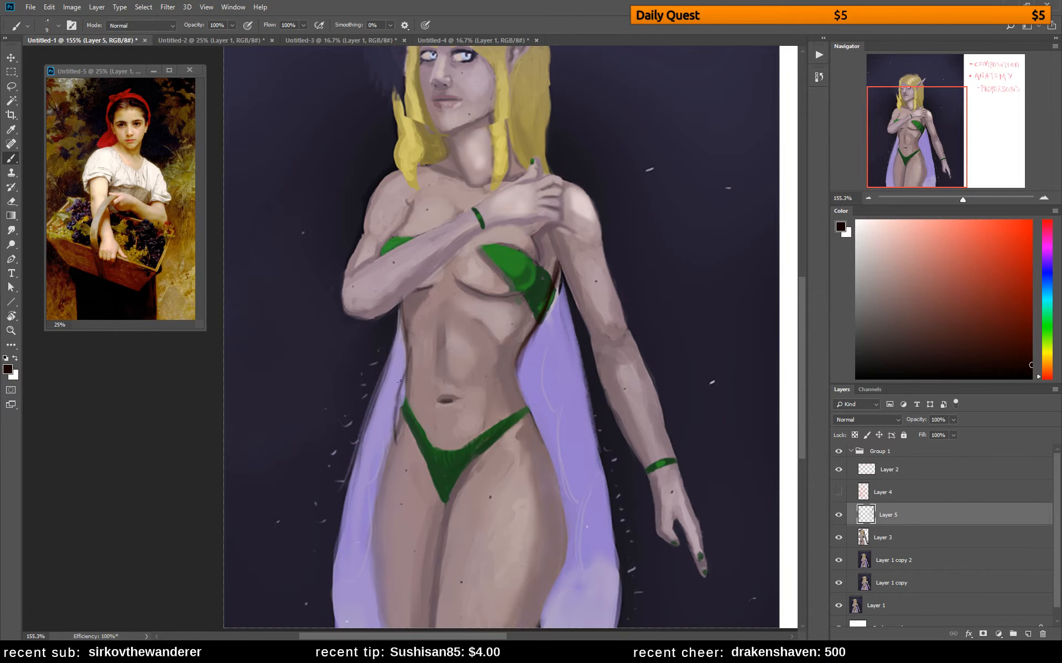
left_click_drag(402, 378, 392, 425)
left_click_drag(404, 336, 396, 418)
Close the floating reference painting and bring the whole elf canvas with its notes into view
key("z")
left_click_drag(555, 382, 509, 316)
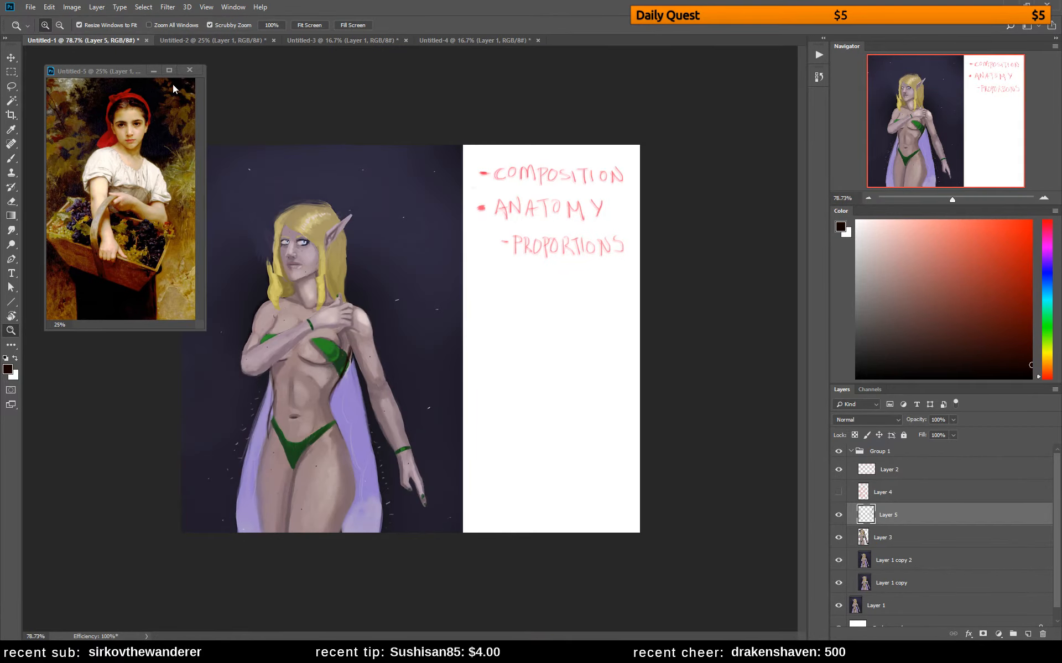
left_click(190, 69)
left_click(525, 240)
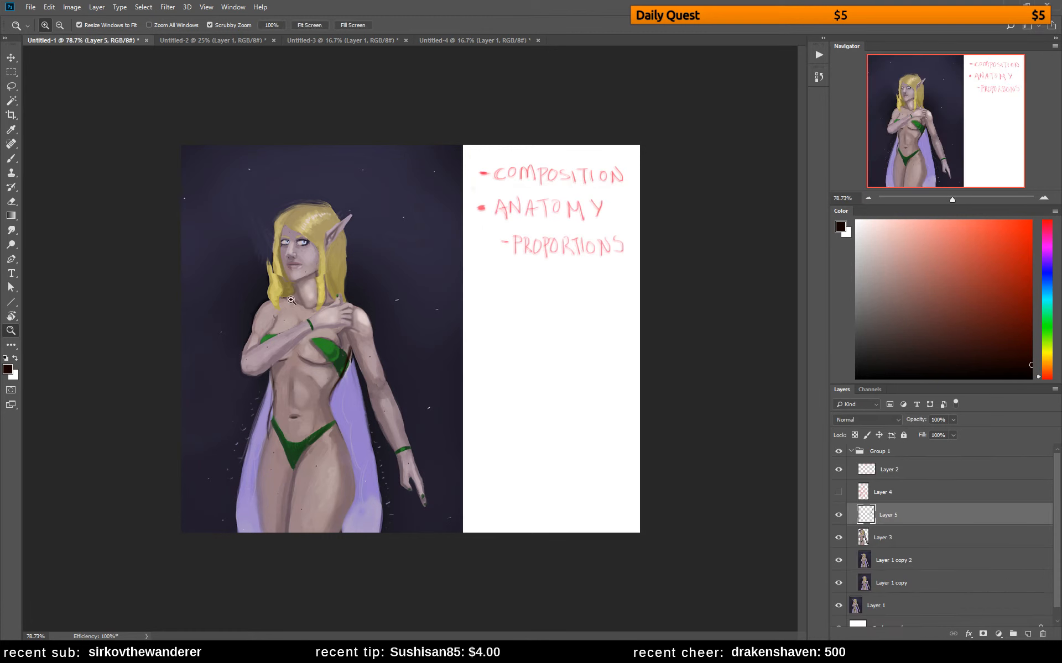
Sample the dark background colour and paint over the outer edge of the elf's left-hand hair lock, reducing the brush to 29 px
key("b")
left_click(266, 267, "alt")
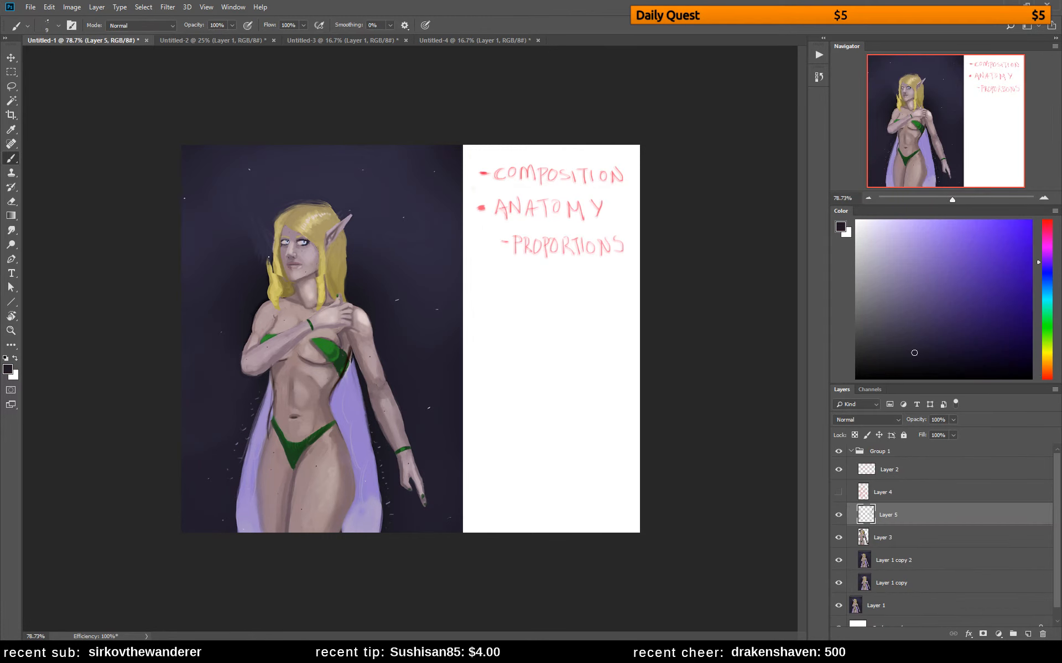
left_click_drag(271, 268, 271, 276)
right_click(271, 242)
left_click(349, 273)
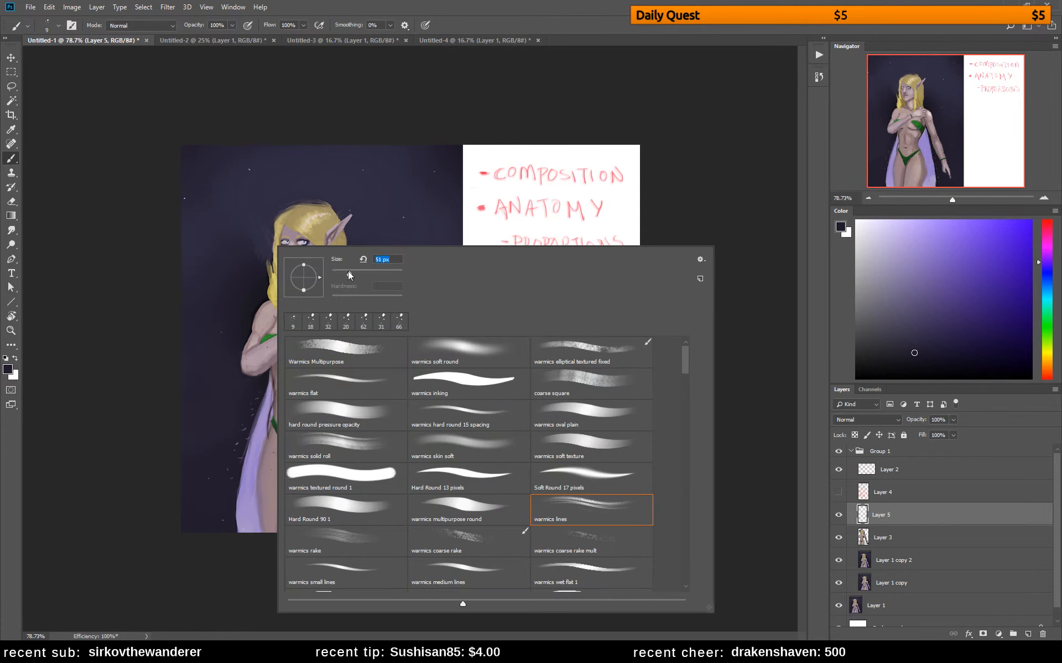
left_click_drag(266, 265, 267, 271)
right_click(297, 225)
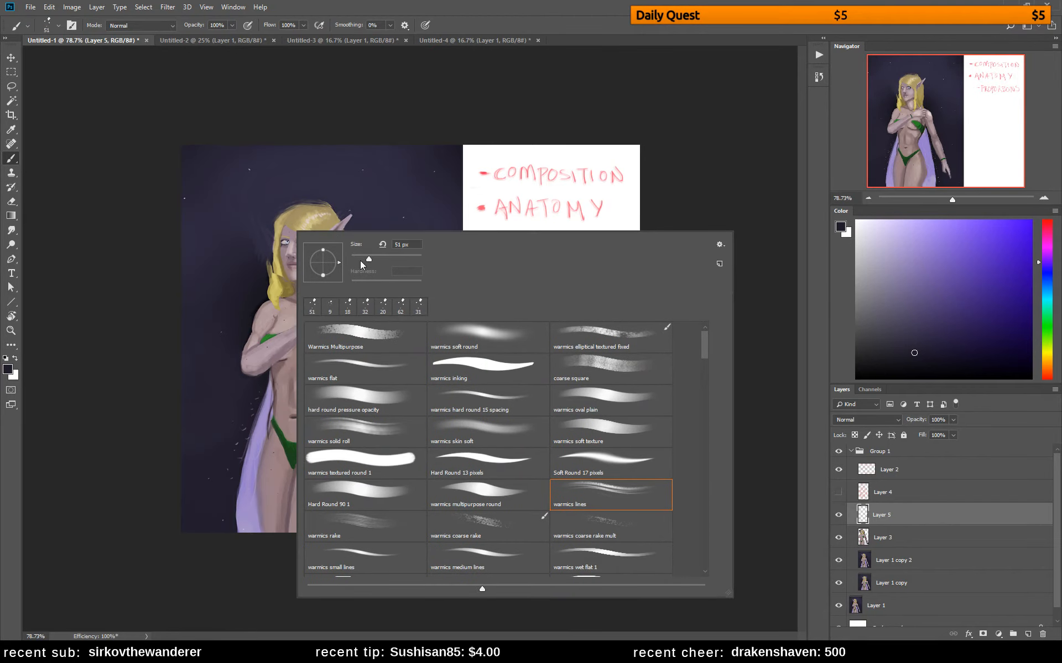
left_click_drag(360, 261, 356, 259)
left_click(265, 268)
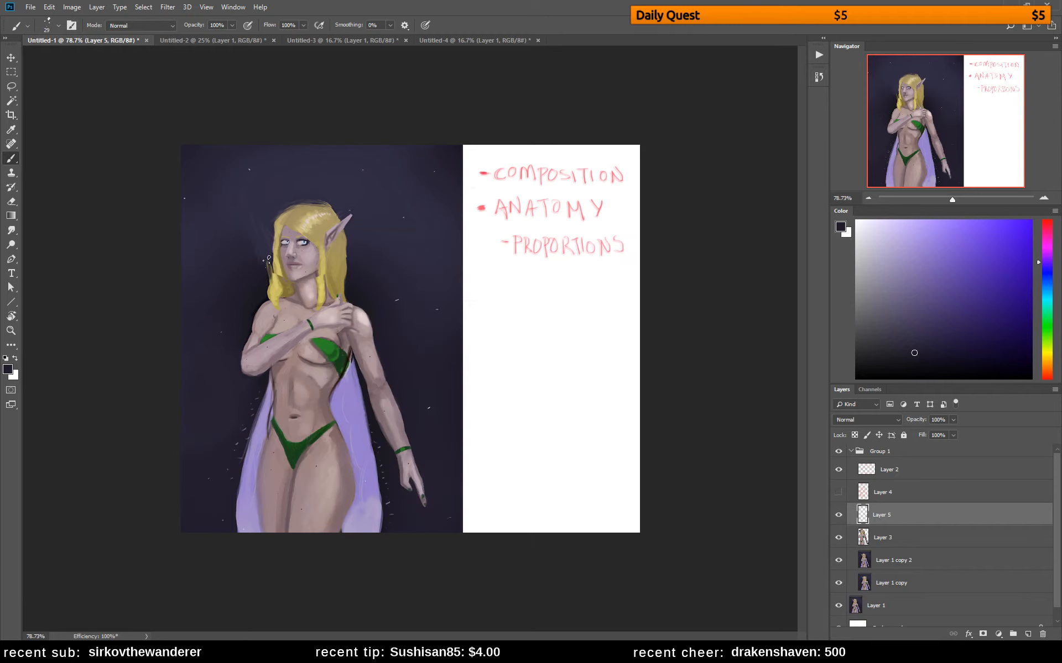
left_click_drag(266, 262, 270, 286)
Switch to the hard round pressure opacity brush at 14 px and touch up the hair and neck with sampled hair and skin colours
left_click(295, 290, "alt")
right_click(314, 271)
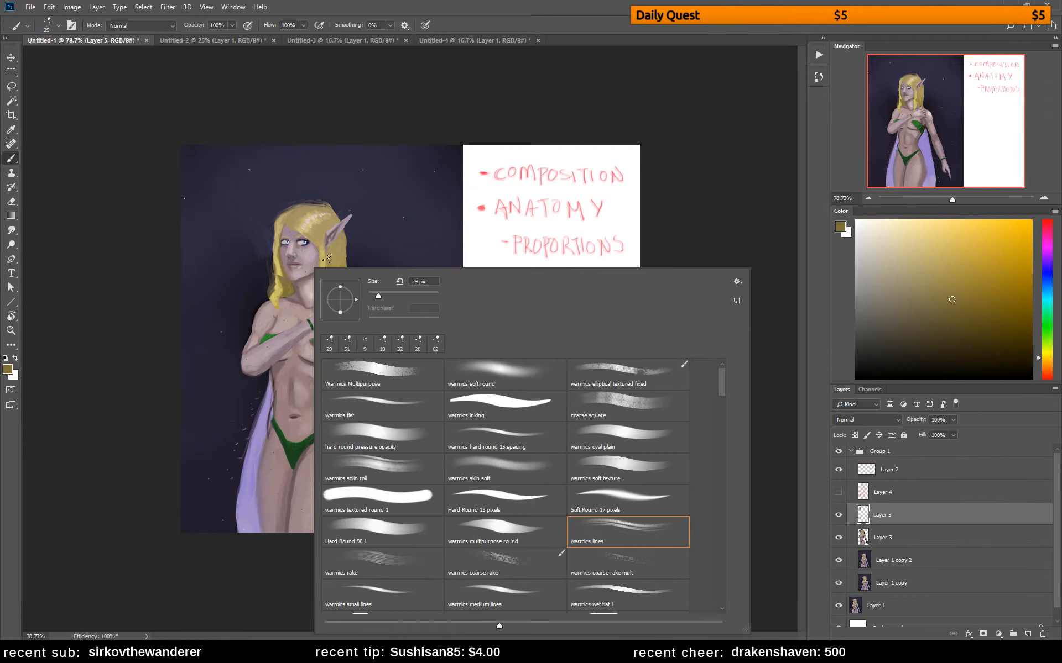
left_click(375, 436)
left_click_drag(378, 296, 373, 296)
key("Return")
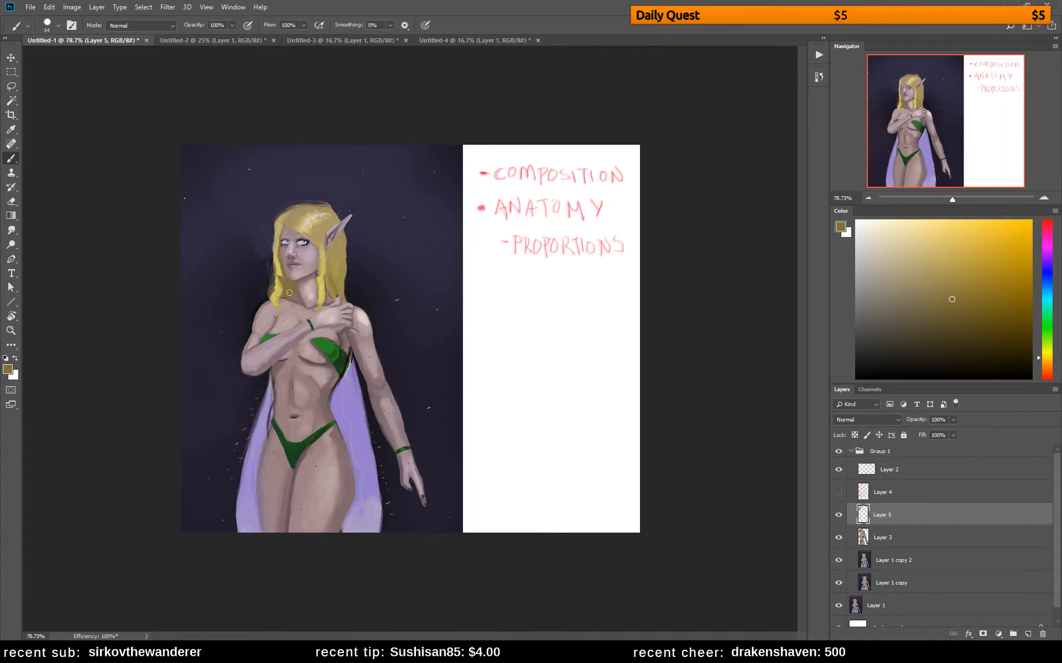
left_click(314, 276, "alt")
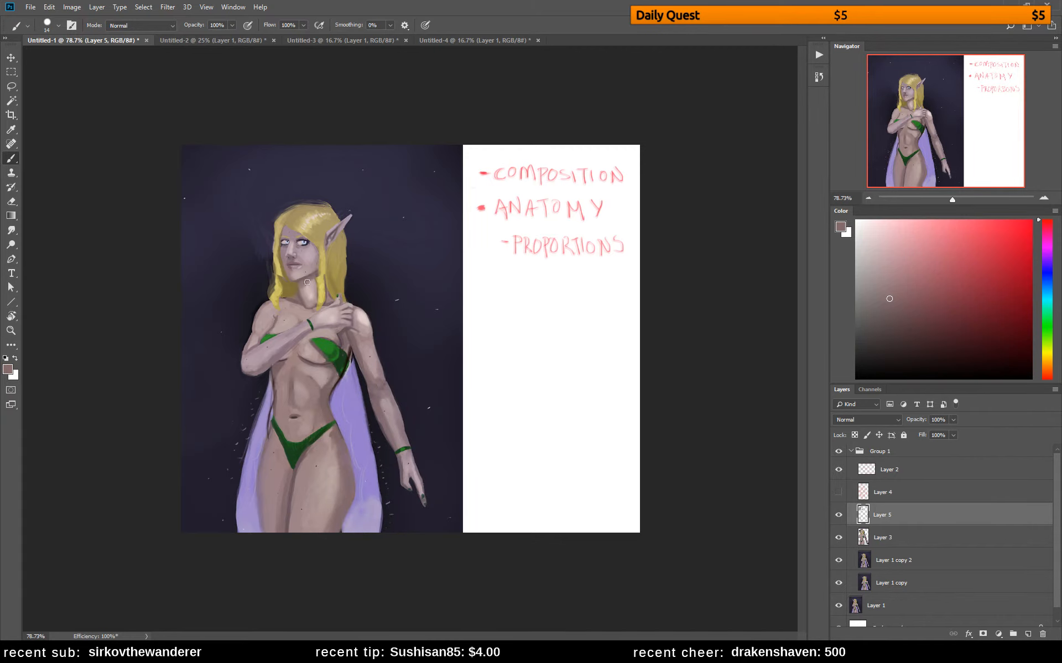
left_click(309, 288, "alt")
left_click(308, 299, "alt")
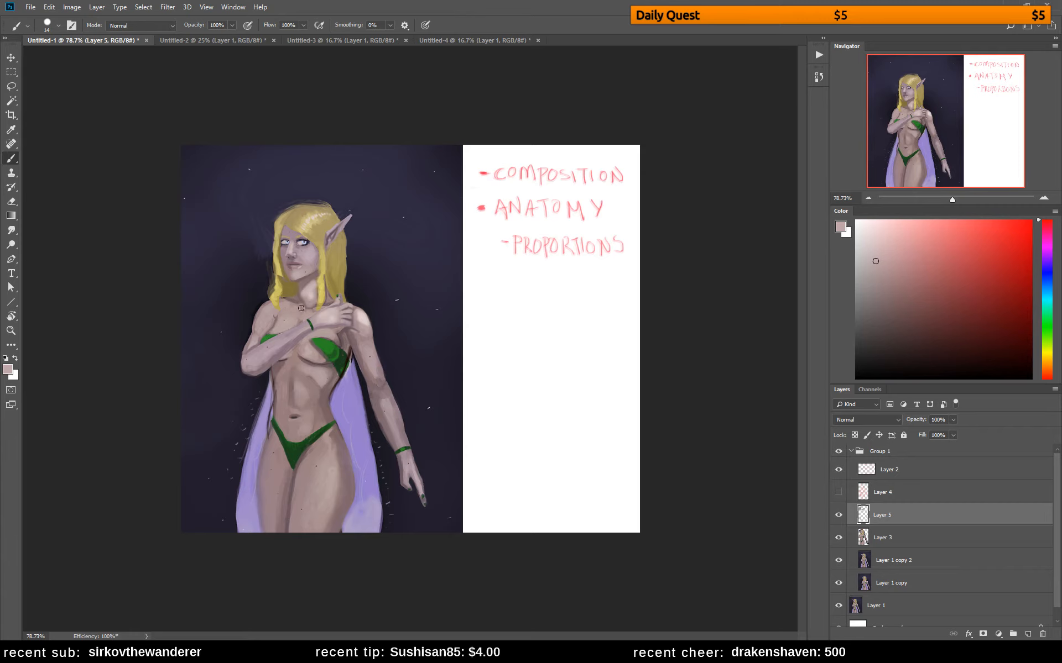
left_click(307, 283, "alt")
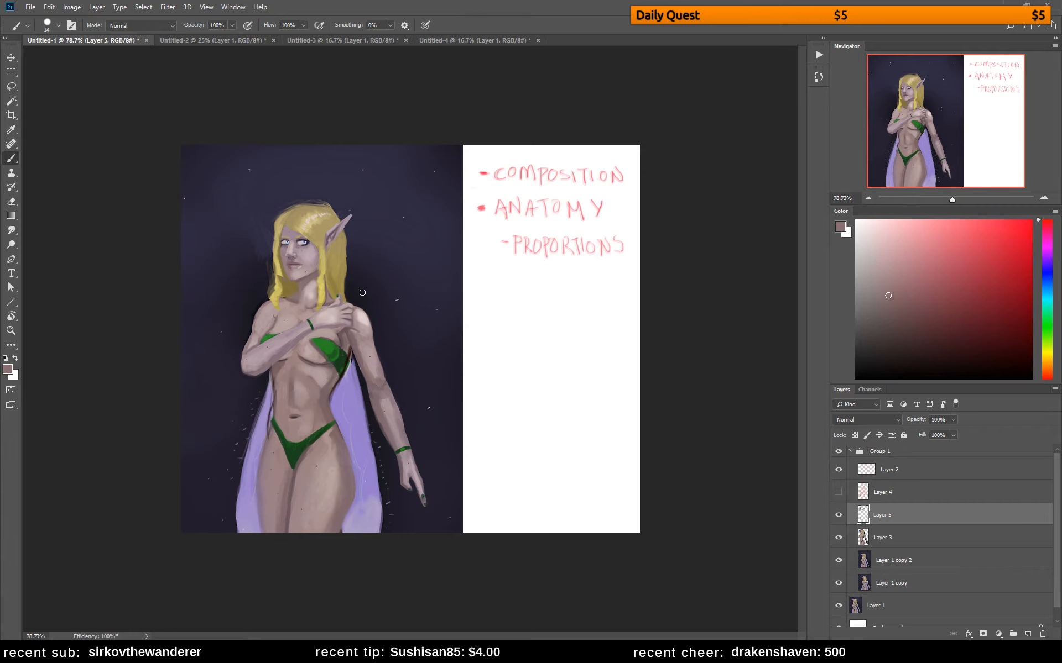
Lighten the outstretched arm from the shoulder down to the wrist with a sampled pale skin tone
left_click(335, 299, "alt")
mouse_move(366, 325)
left_mouse_down()
mouse_move(374, 359)
mouse_move(358, 316)
mouse_move(371, 380)
mouse_move(384, 387)
mouse_move(368, 365)
mouse_move(367, 376)
mouse_move(403, 425)
left_mouse_up()
left_click(361, 335, "alt")
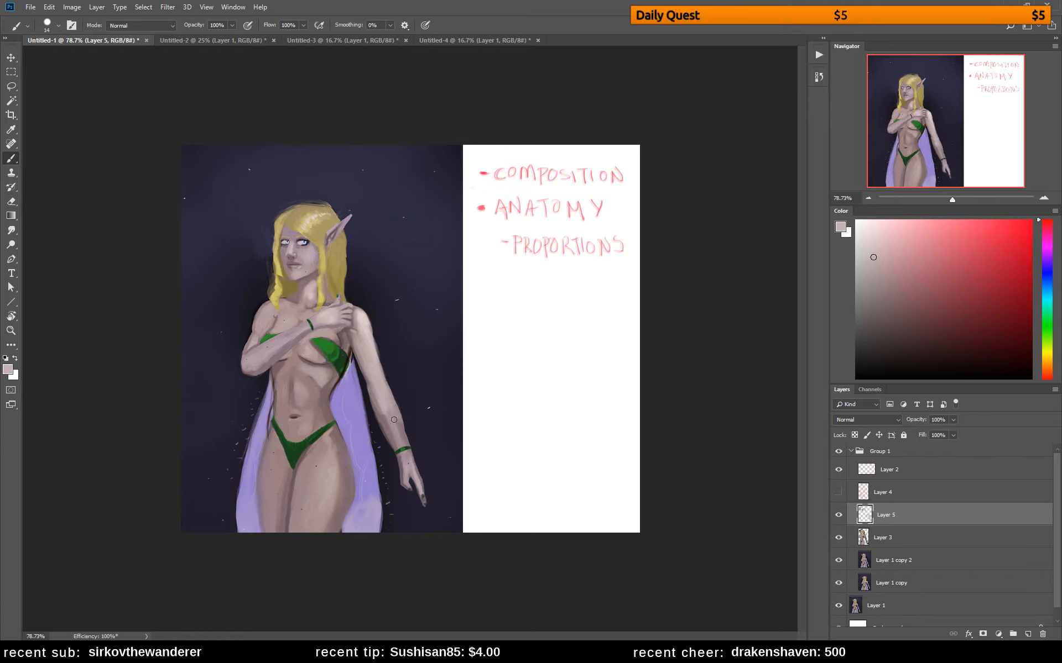
Copy the outstretched arm onto its own layer and scale it down to about 90% width and 96% height
key("l")
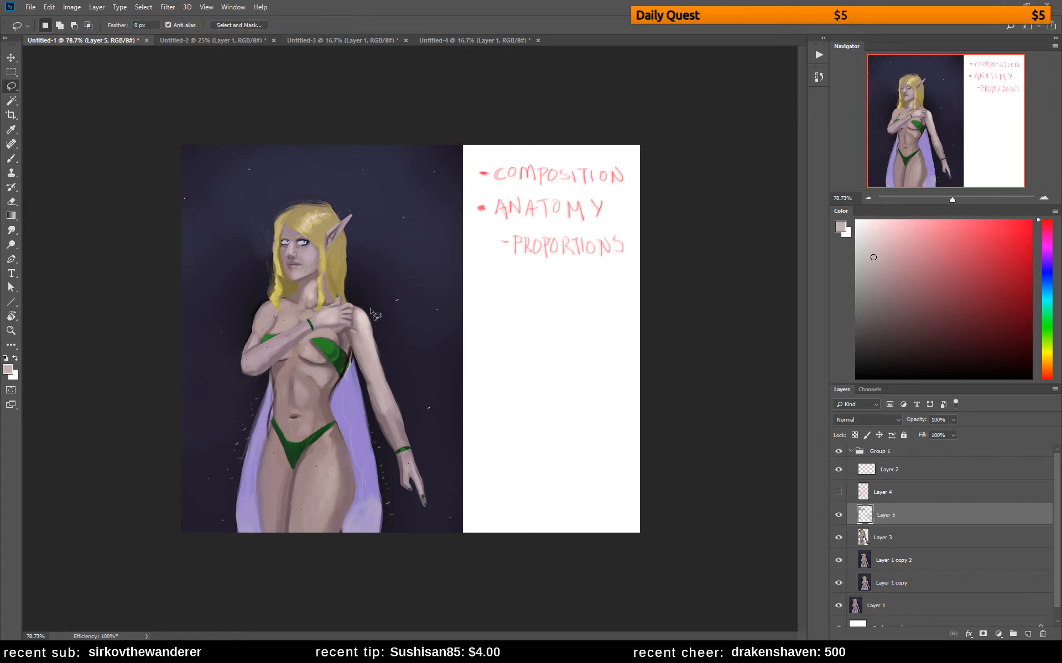
mouse_move(373, 311)
left_mouse_down()
mouse_move(354, 358)
mouse_move(408, 516)
mouse_move(433, 503)
mouse_move(396, 357)
left_mouse_up()
key("ctrl+j")
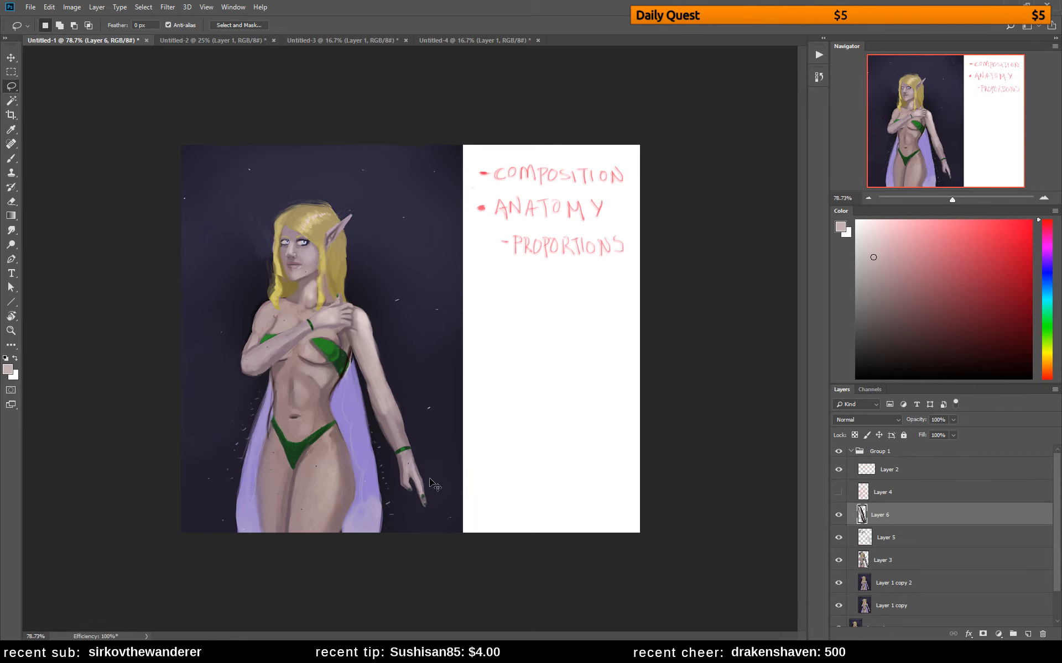
key("ctrl+t")
left_click_drag(433, 518, 424, 508)
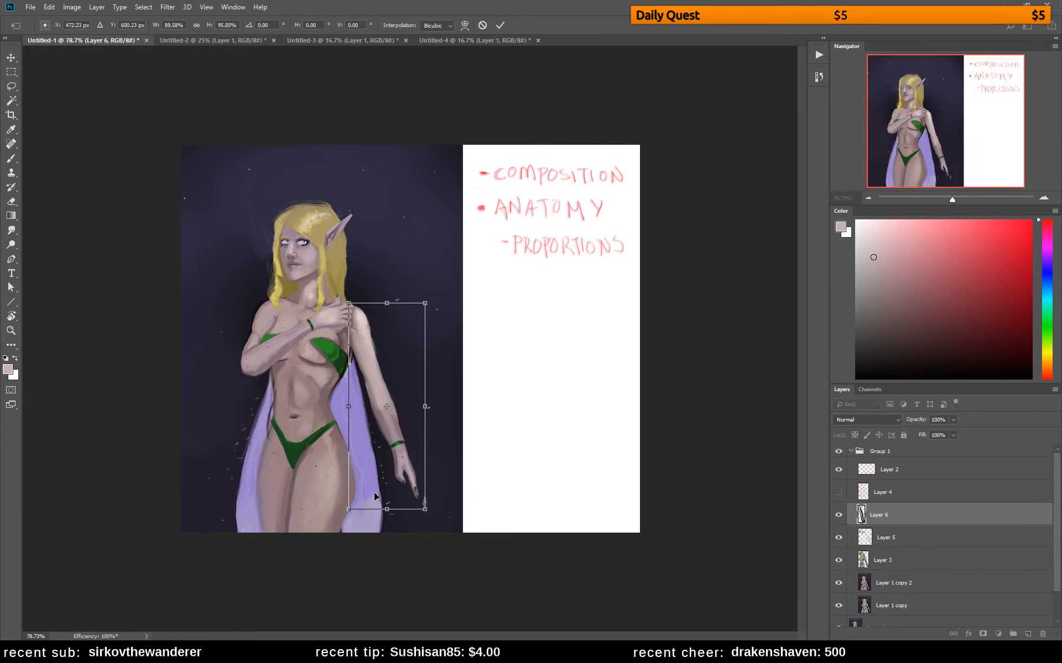
key("Return")
Sample the lavender cape colour and paint over the torso edge just below the green bikini top
key("b")
left_click(348, 373, "alt")
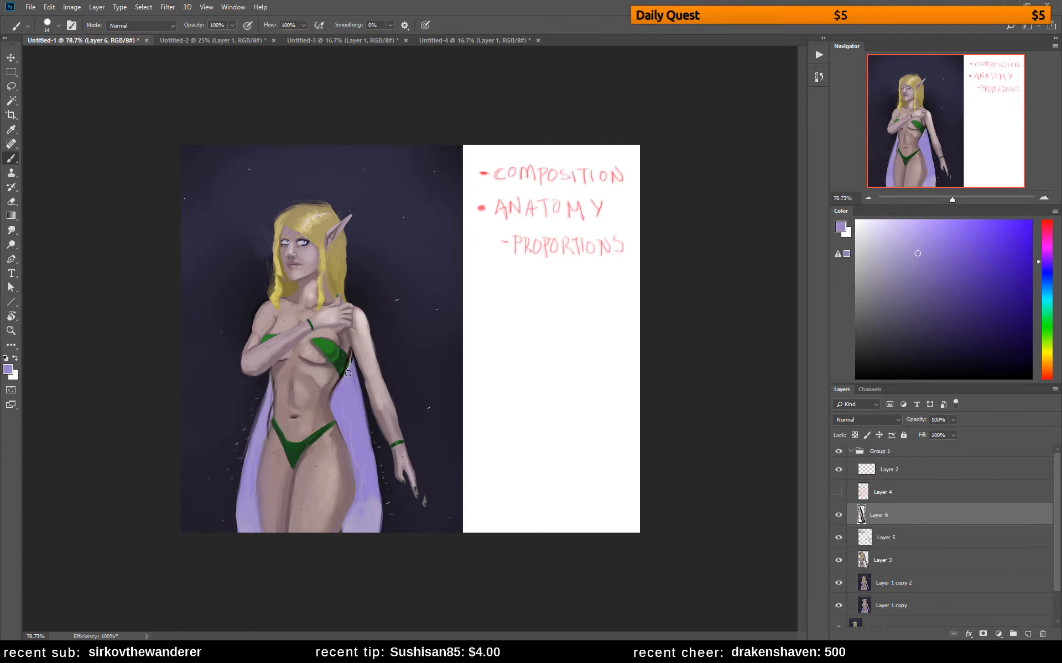
mouse_move(351, 366)
left_mouse_down()
mouse_move(351, 382)
mouse_move(351, 360)
mouse_move(342, 379)
left_mouse_up()
Repaint the hip strap and navel with sampled skin and green colours, checking the figure in a mirrored canvas
left_click(279, 407, "alt")
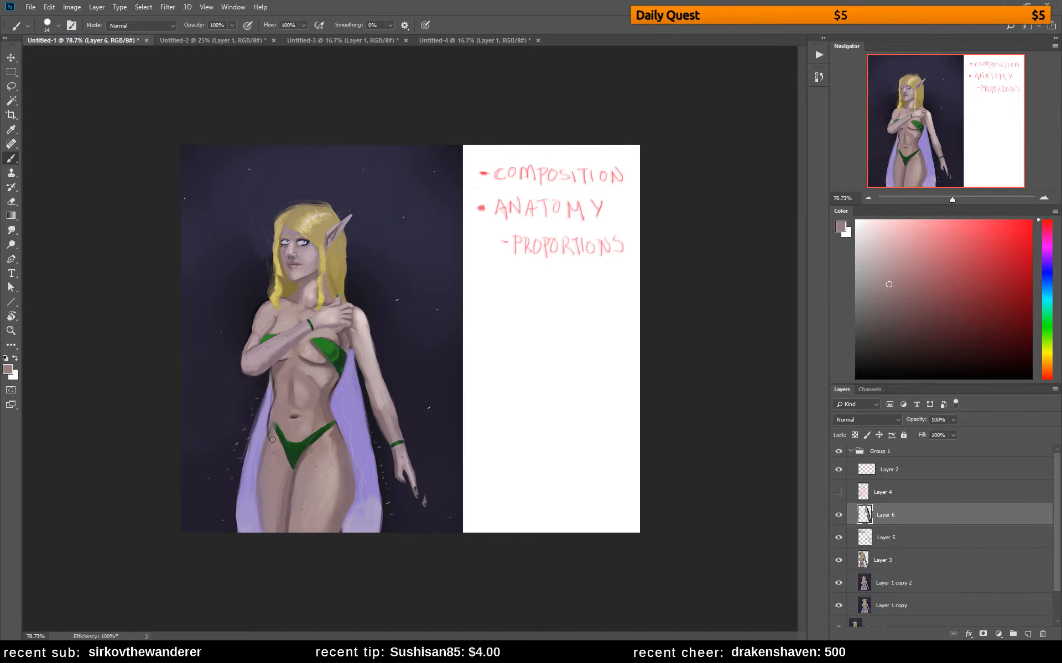
left_click(274, 430, "alt")
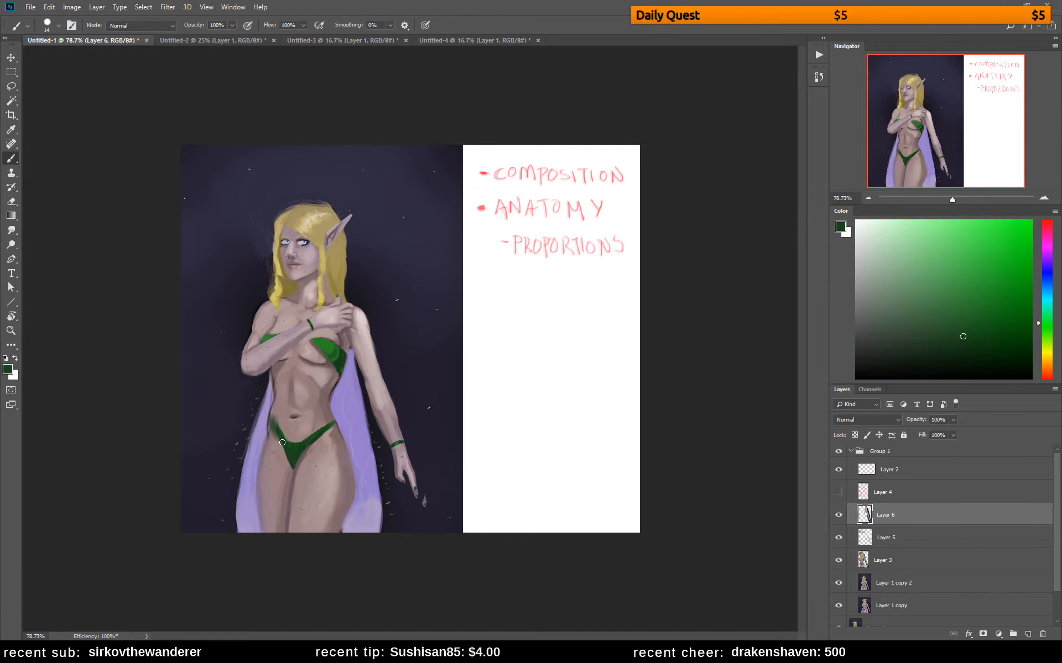
left_click(280, 416, "alt")
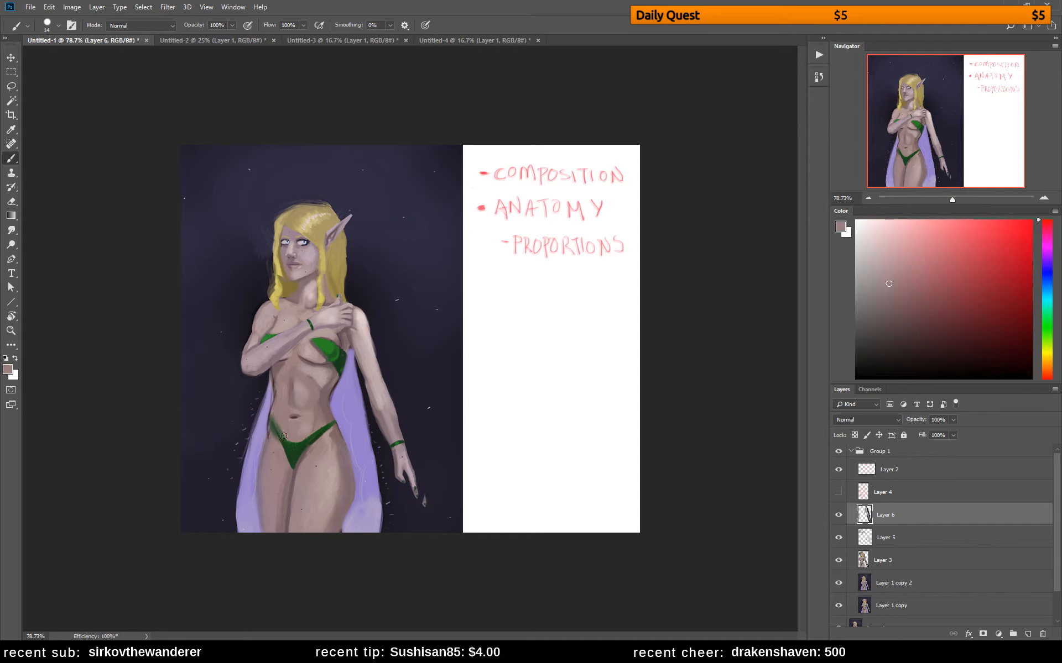
left_click(302, 411, "alt")
key("F2")
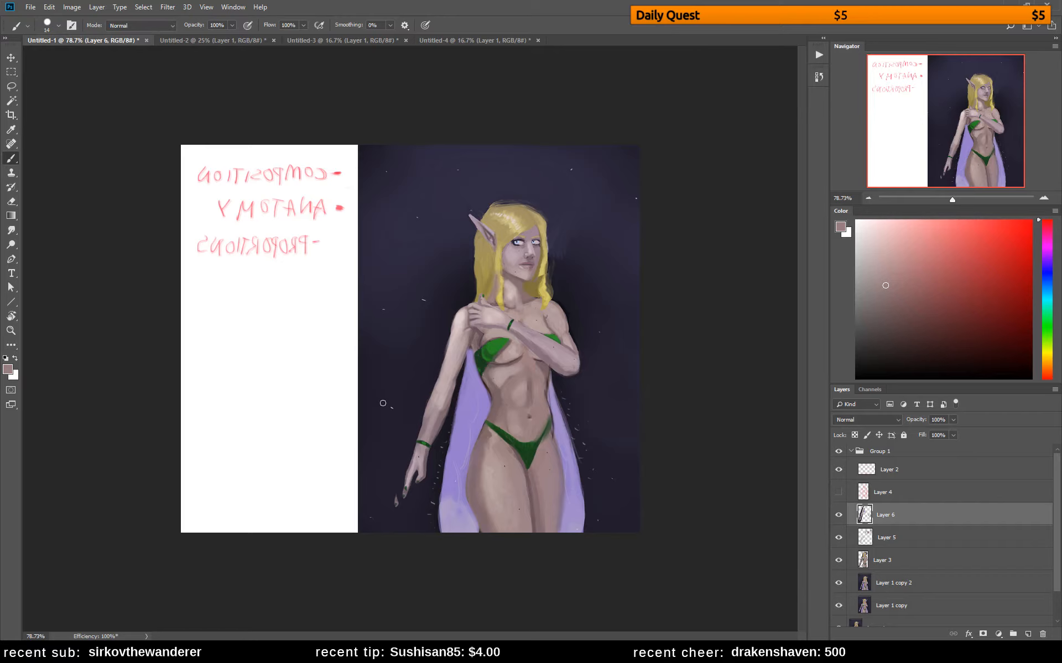
key("F2")
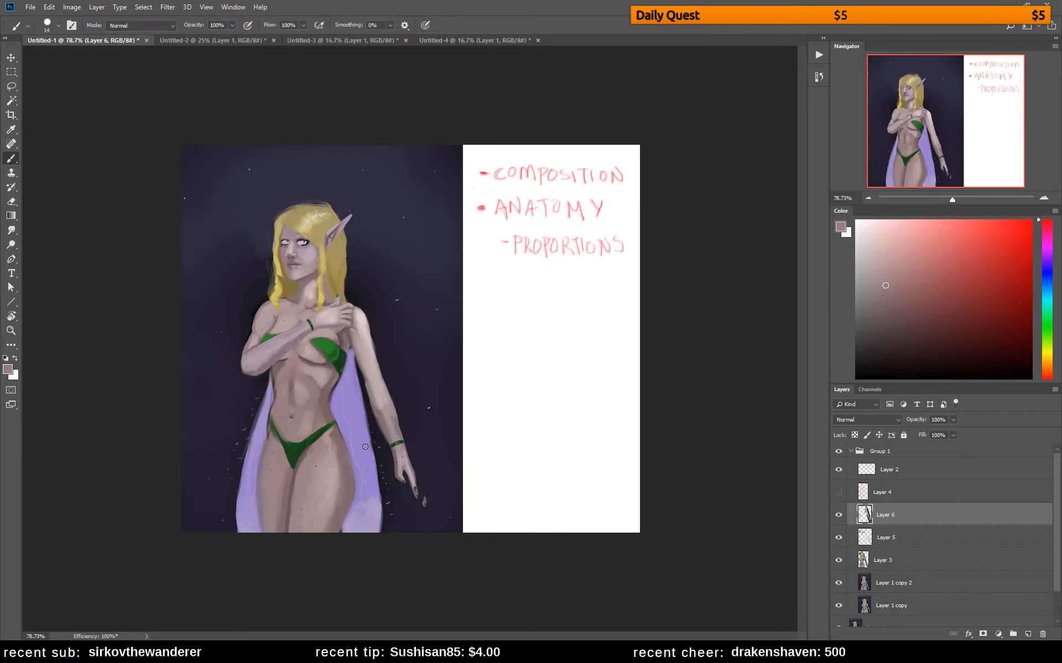
Slim the outstretched forearm by repainting its edges down to the wrist with sampled skin and dark background colours
left_click(381, 406, "alt")
left_click_drag(382, 420, 377, 406)
left_click(377, 404, "alt")
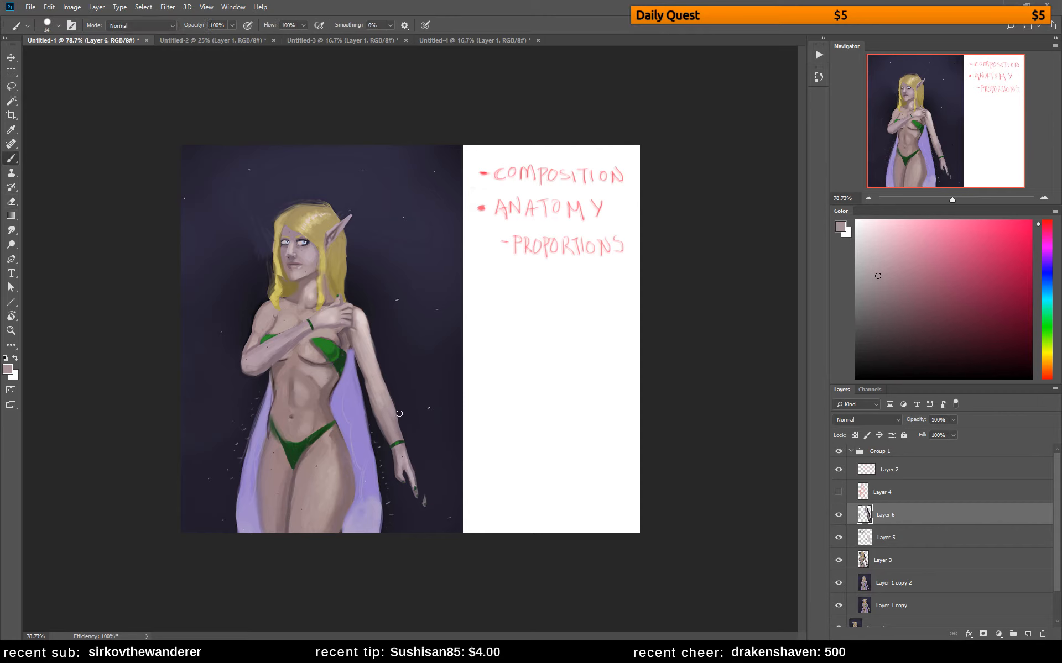
left_click(399, 419, "alt")
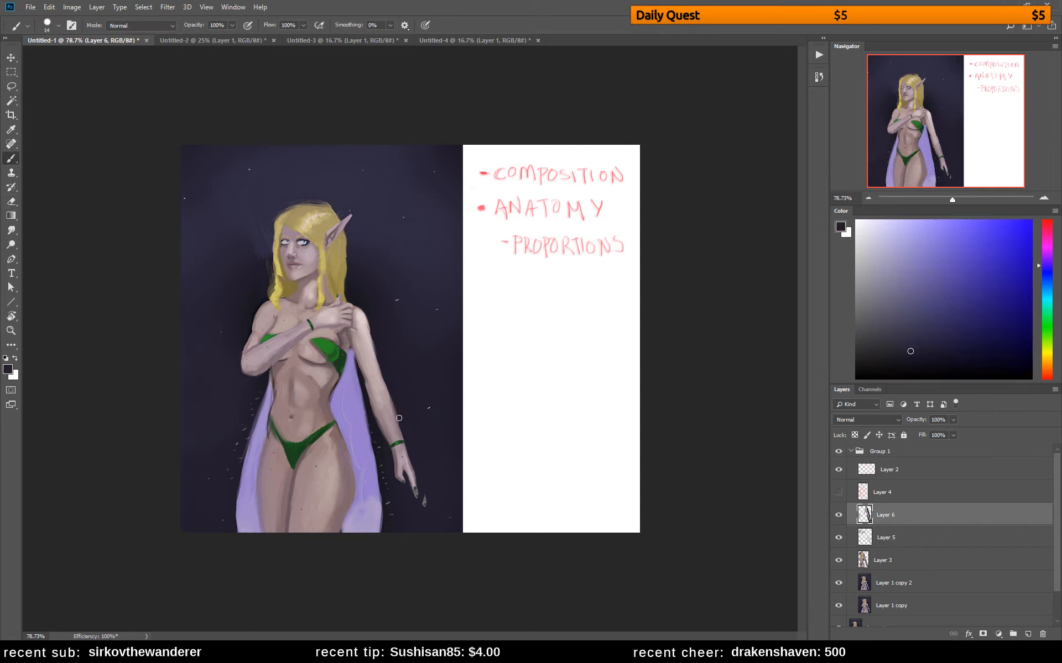
left_click_drag(397, 408, 403, 450)
mouse_move(392, 395)
left_mouse_down()
mouse_move(400, 441)
mouse_move(369, 408)
mouse_move(382, 436)
left_mouse_up()
Sketch a simplified front view of a forearm and hand in bright red below the PROPORTIONS note
left_click(1030, 220)
left_click(1049, 221)
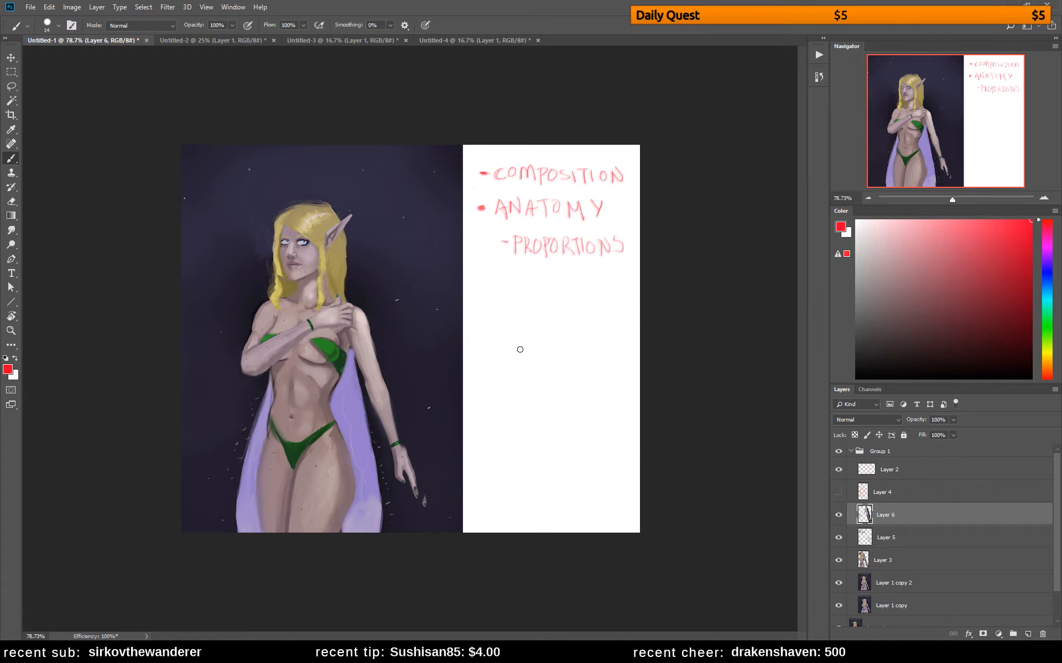
mouse_move(494, 341)
left_mouse_down()
mouse_move(505, 348)
mouse_move(490, 399)
left_mouse_up()
key("ctrl+z")
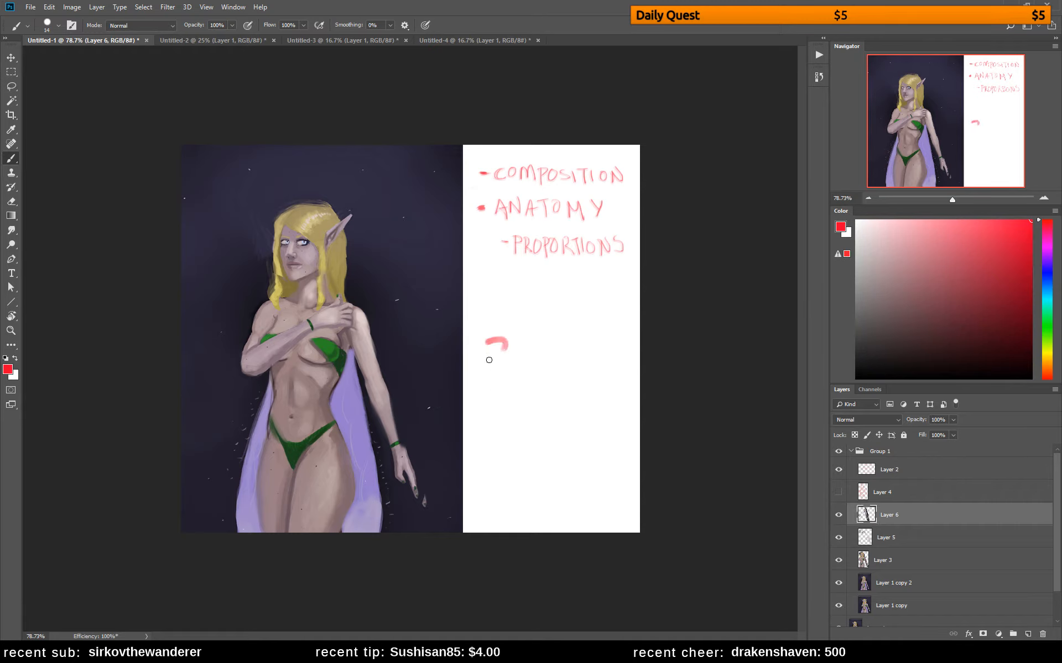
left_click_drag(486, 342, 489, 391)
key("ctrl+z")
mouse_move(485, 341)
left_mouse_down()
mouse_move(490, 397)
mouse_move(501, 397)
left_mouse_up()
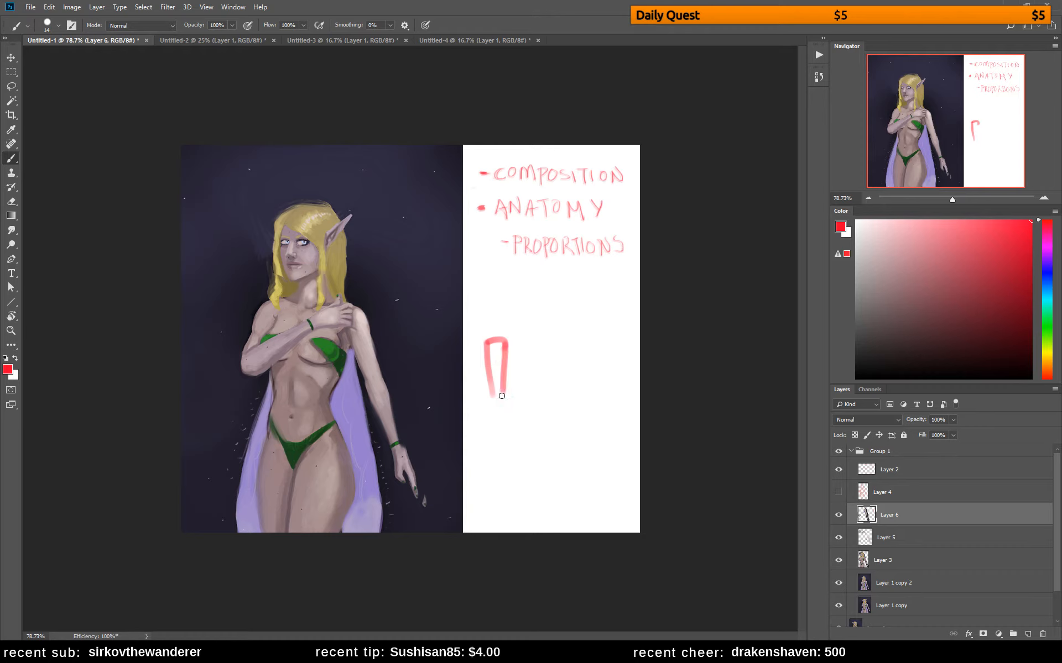
key("ctrl+z")
left_click_drag(505, 342, 503, 397)
key("ctrl+z")
mouse_move(507, 341)
left_mouse_down()
mouse_move(507, 395)
mouse_move(497, 397)
mouse_move(511, 396)
mouse_move(514, 422)
left_mouse_up()
left_click_drag(513, 419, 490, 419)
mouse_move(494, 396)
left_mouse_down()
mouse_move(496, 417)
mouse_move(528, 403)
mouse_move(522, 444)
mouse_move(493, 447)
left_mouse_up()
Sketch a tapering side view of the forearm and hand in red beside the front-view sketch
mouse_move(549, 339)
left_mouse_down()
mouse_move(577, 340)
mouse_move(554, 388)
left_mouse_up()
key("ctrl+z")
left_click_drag(550, 339, 558, 397)
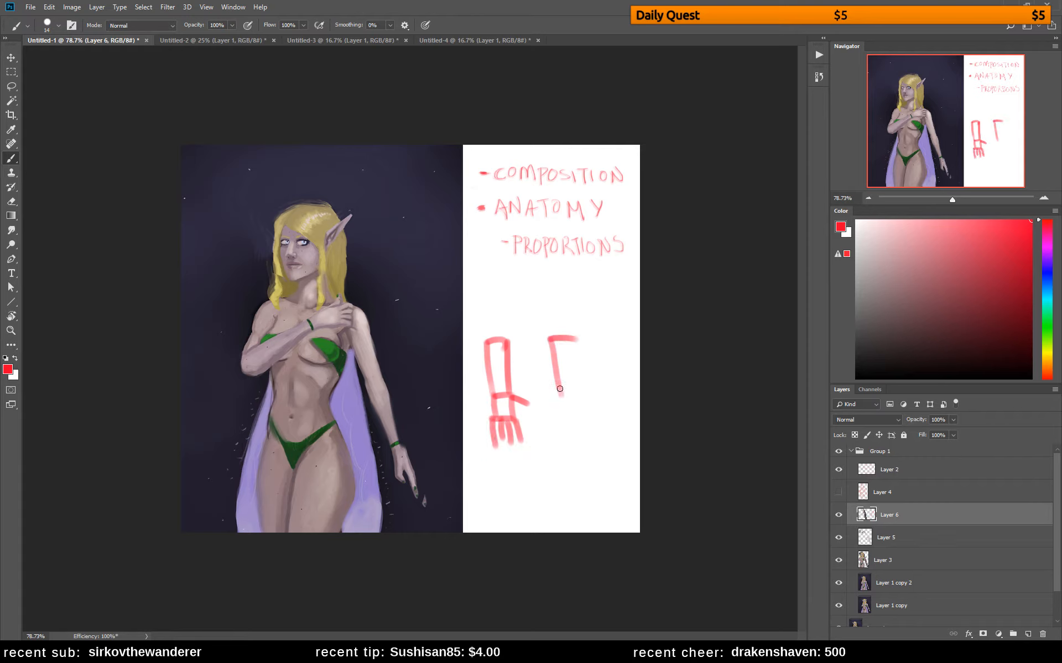
left_click_drag(577, 340, 558, 424)
mouse_move(569, 393)
left_mouse_down()
mouse_move(573, 424)
mouse_move(565, 437)
mouse_move(554, 427)
left_mouse_up()
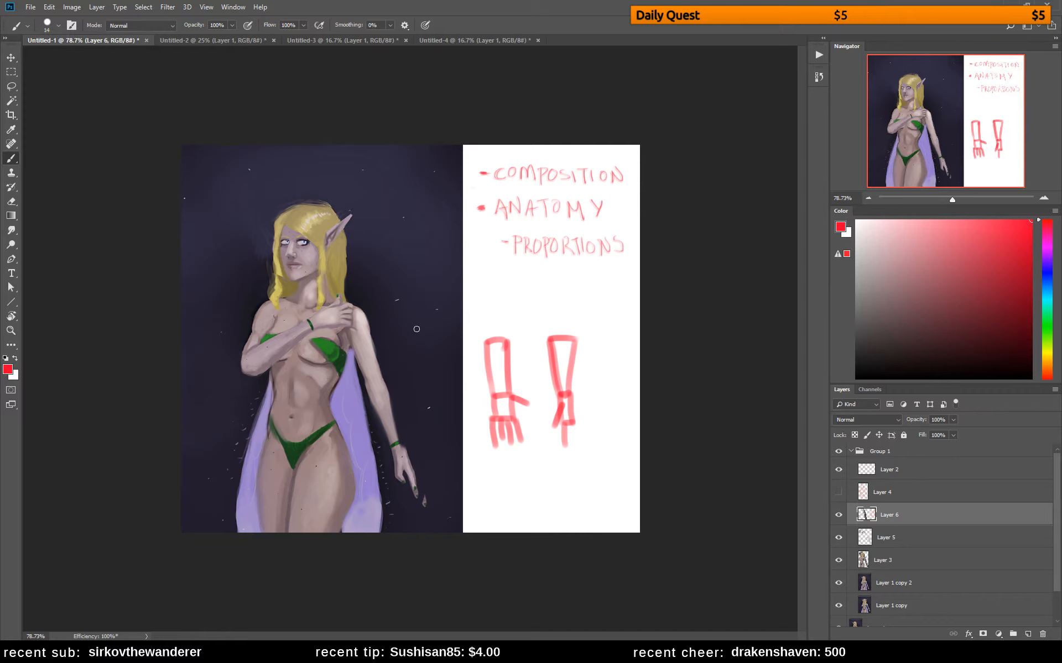
Lasso both red arm sketches in the notes area, delete them and clear the selection
key("l")
mouse_move(512, 321)
left_mouse_down()
mouse_move(476, 352)
mouse_move(482, 431)
mouse_move(500, 472)
mouse_move(603, 461)
mouse_move(589, 336)
mouse_move(514, 319)
left_mouse_up()
key("Delete")
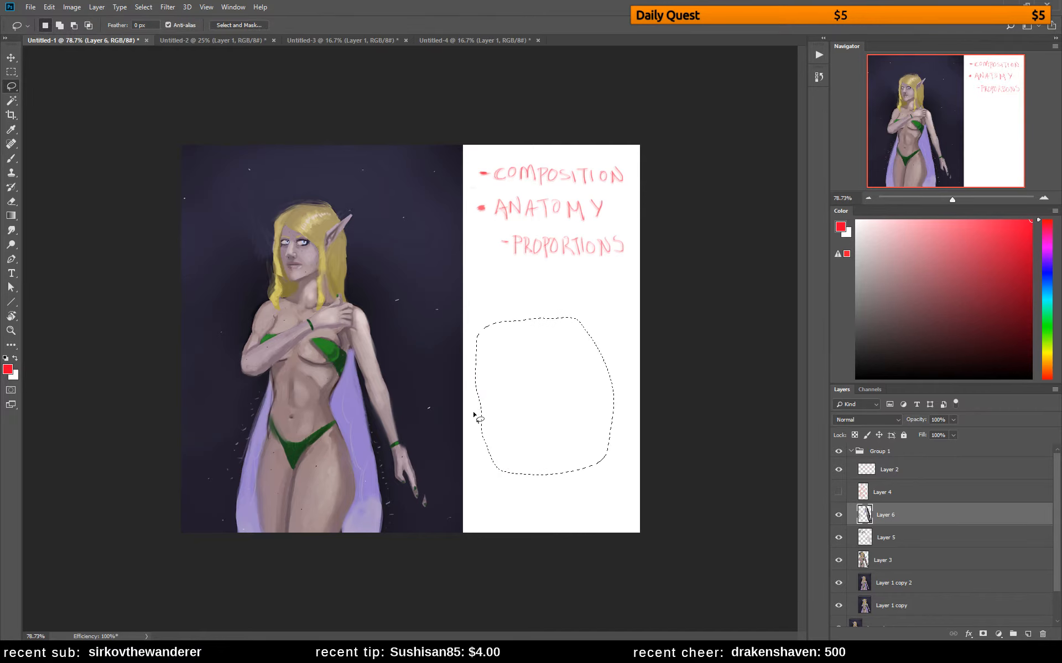
key("ctrl+d")
Sample the dark background colour and paint out the stray fingertip below the outstretched hand
key("b")
left_click(416, 445, "alt")
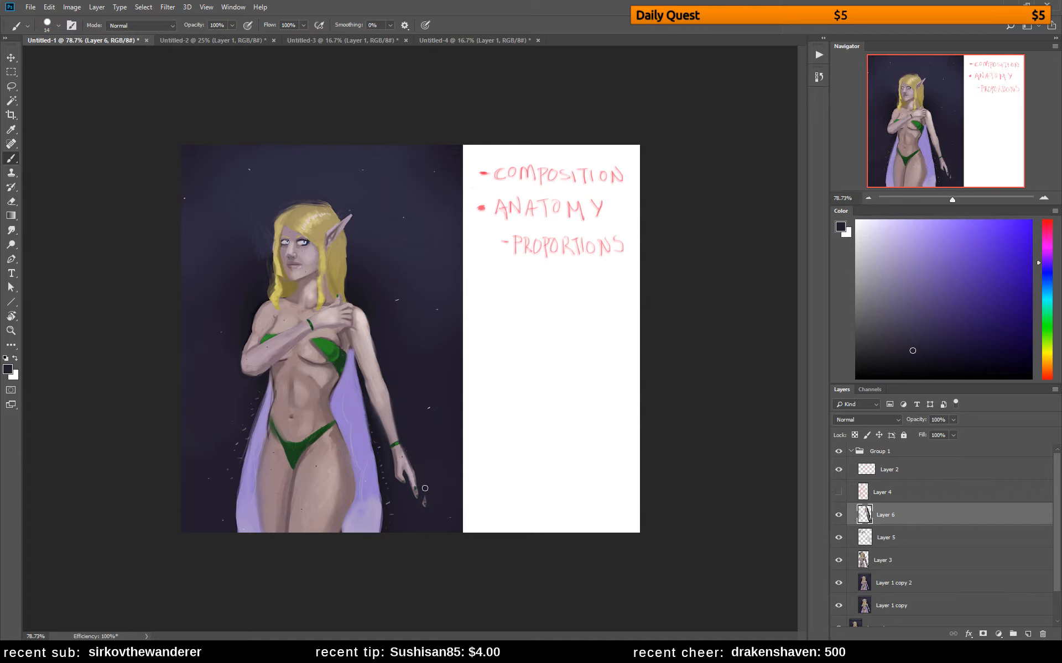
left_click_drag(424, 493, 424, 507)
Draw a red arrow along the outstretched arm from the shoulder past the hand, and undo it
left_click_drag(1015, 227, 1045, 212)
left_click(1047, 221)
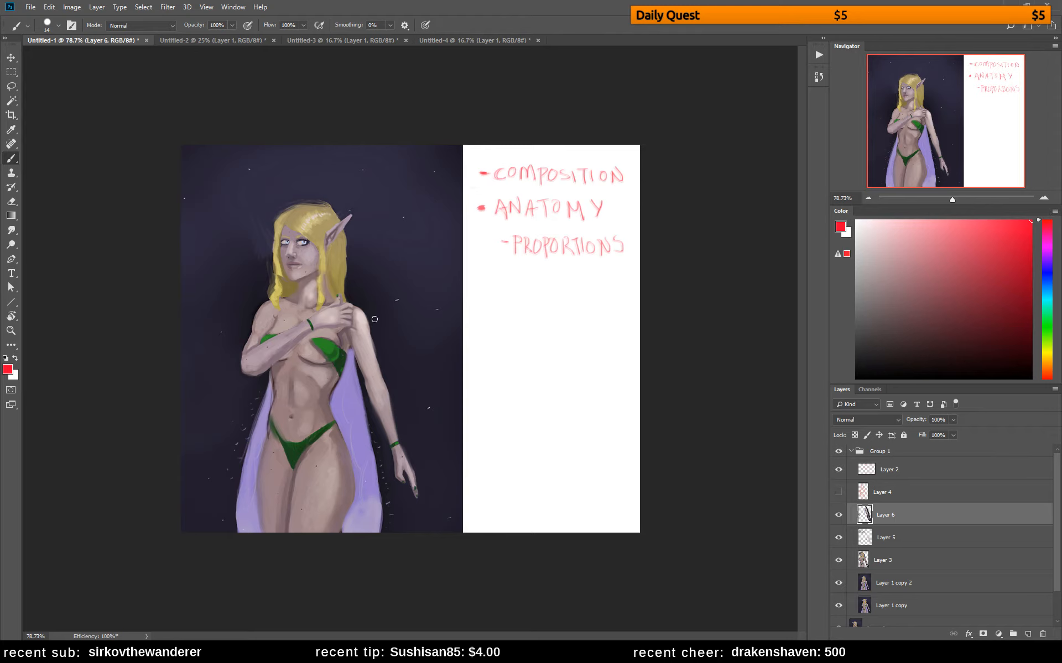
left_click_drag(370, 306, 445, 502)
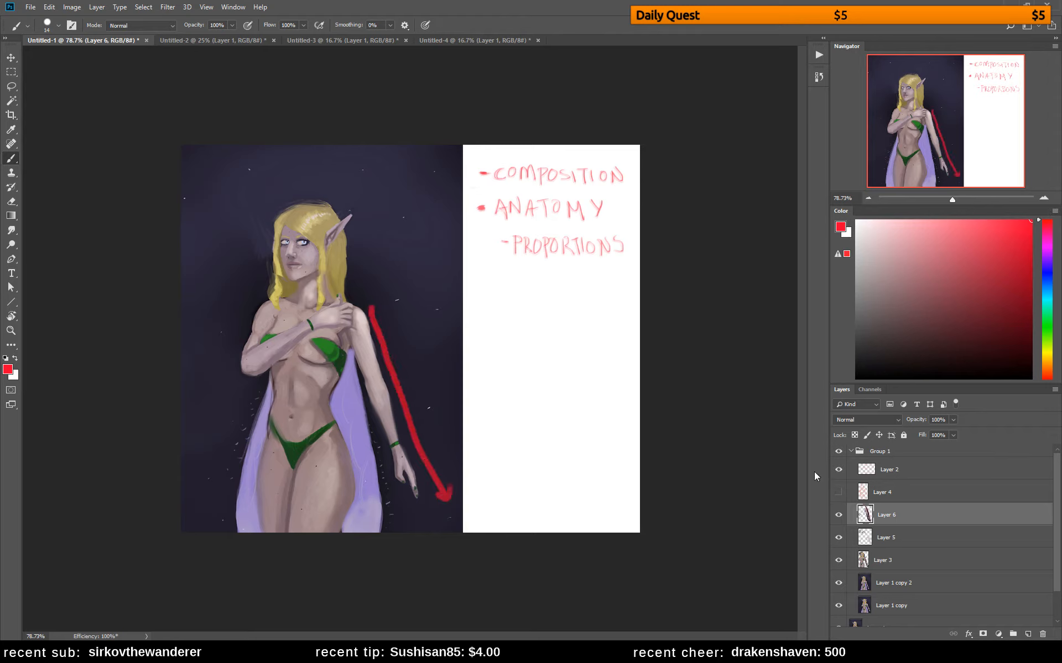
key("ctrl+alt+z")
key("ctrl+alt+z")
key("ctrl+alt+z")
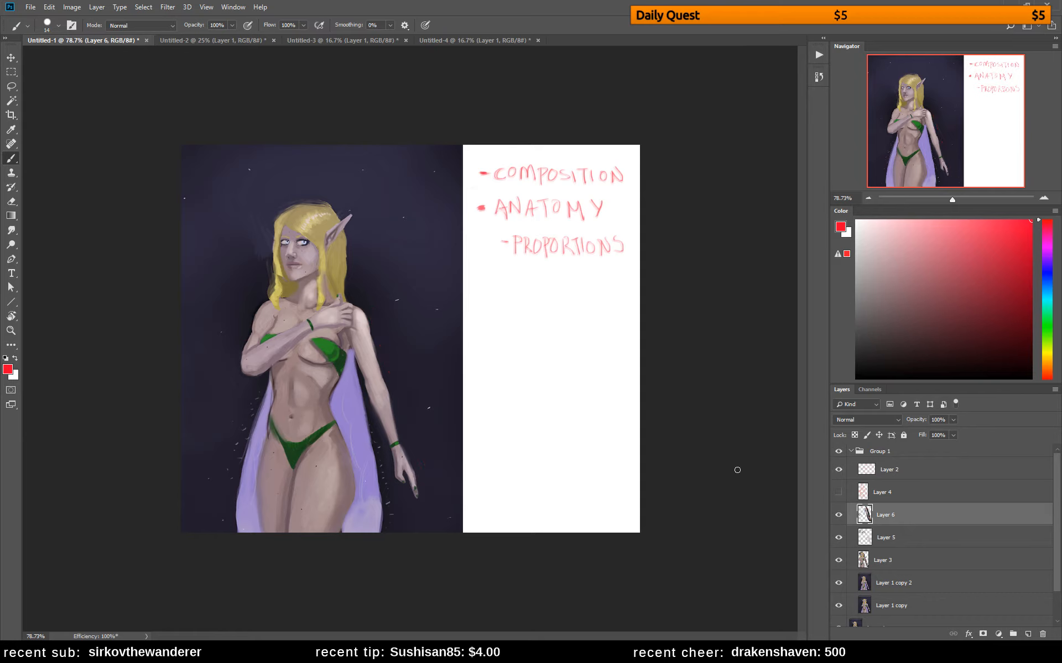
left_click(838, 515)
left_click(838, 515)
Try a forearm hanging straight down from the elbow beside the cape, painted in sampled skin tones
left_click(349, 327, "alt")
left_click_drag(355, 340, 374, 449)
left_click_drag(369, 394, 374, 454)
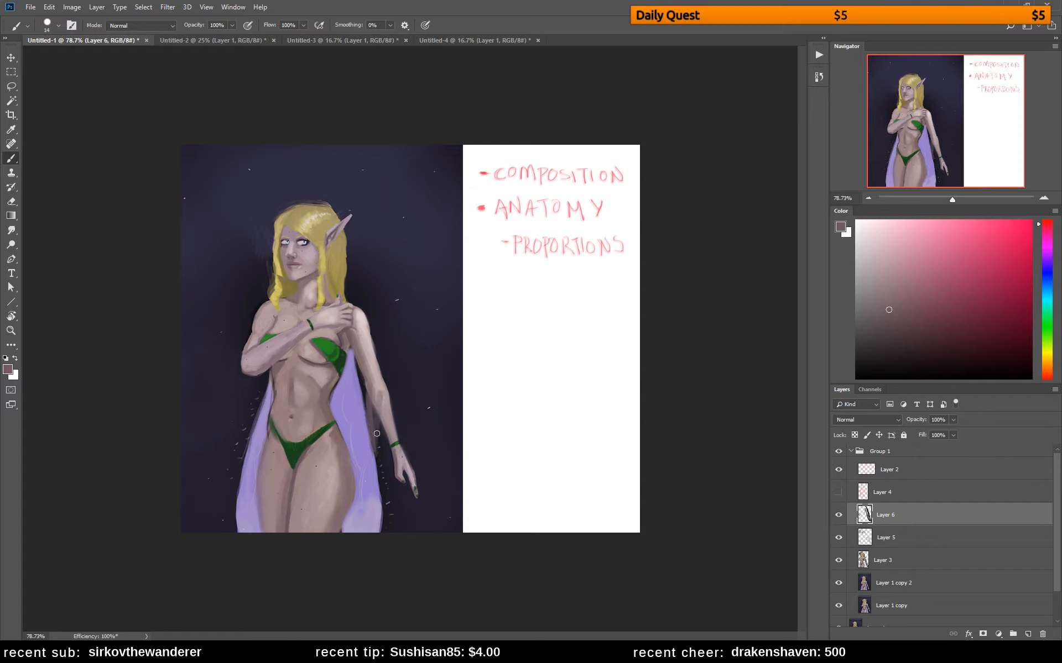
left_click(378, 378, "alt")
left_click_drag(374, 396, 378, 455)
Flip the canvas horizontally and paint a lowered arm running from the shoulder across the cape to the hip
key("ctrl+shift+h")
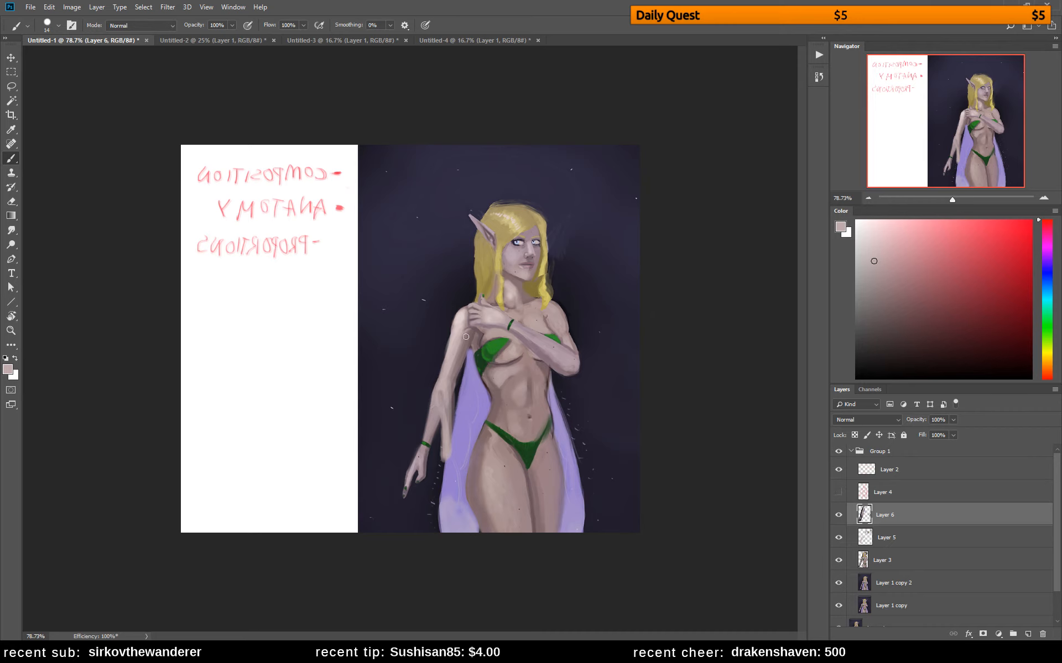
mouse_move(464, 348)
left_mouse_down()
mouse_move(466, 397)
mouse_move(455, 343)
mouse_move(484, 488)
left_mouse_up()
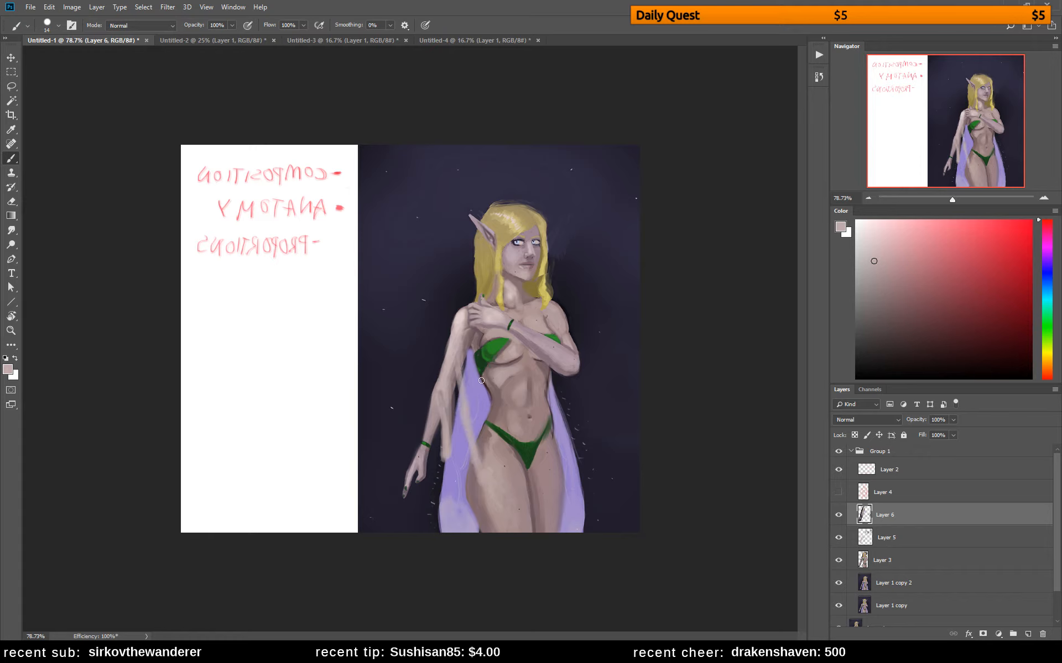
left_click(473, 345, "alt")
left_click_drag(473, 349, 488, 407)
Paint out the old outstretched arm with the sampled dark background colour, enlarging the brush to 50 px
left_click(433, 352, "alt")
mouse_move(445, 340)
left_mouse_down()
mouse_move(453, 391)
mouse_move(439, 461)
left_mouse_up()
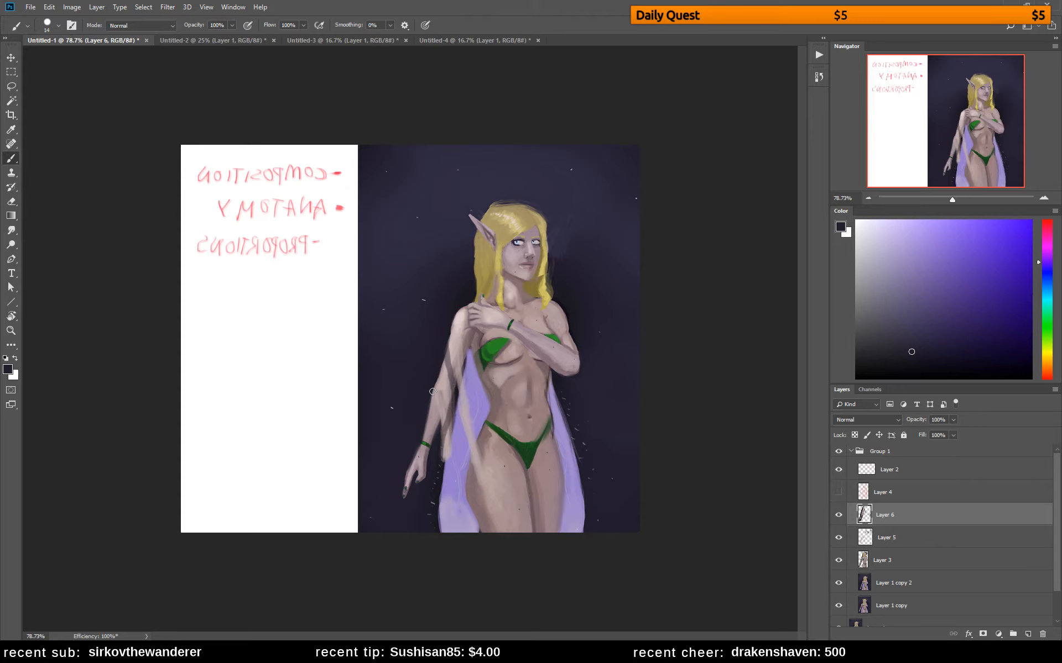
key("bracketright")
key("bracketright")
key("bracketright")
key("bracketright")
mouse_move(437, 370)
left_mouse_down()
mouse_move(441, 393)
mouse_move(404, 511)
mouse_move(442, 421)
mouse_move(429, 474)
mouse_move(426, 422)
mouse_move(419, 492)
mouse_move(439, 391)
mouse_move(433, 327)
mouse_move(431, 459)
left_mouse_up()
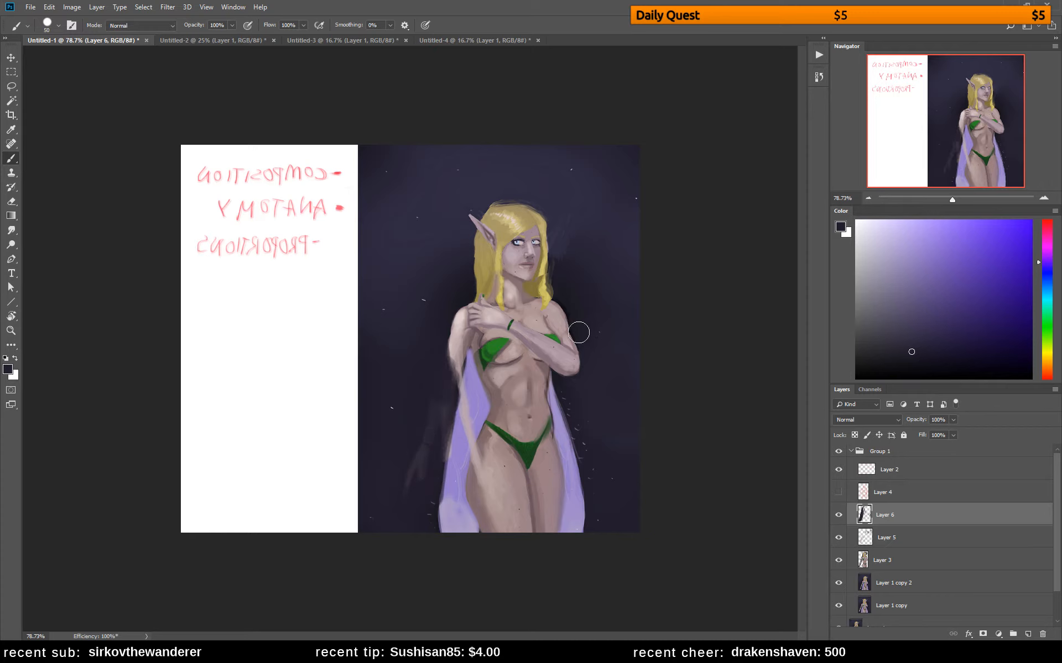
Trim the outer contour of the folded arm's shoulder and upper arm with the sampled dark background colour
left_click(576, 316, "alt")
mouse_move(560, 303)
left_mouse_down()
mouse_move(584, 346)
mouse_move(569, 296)
mouse_move(588, 356)
mouse_move(580, 341)
left_mouse_up()
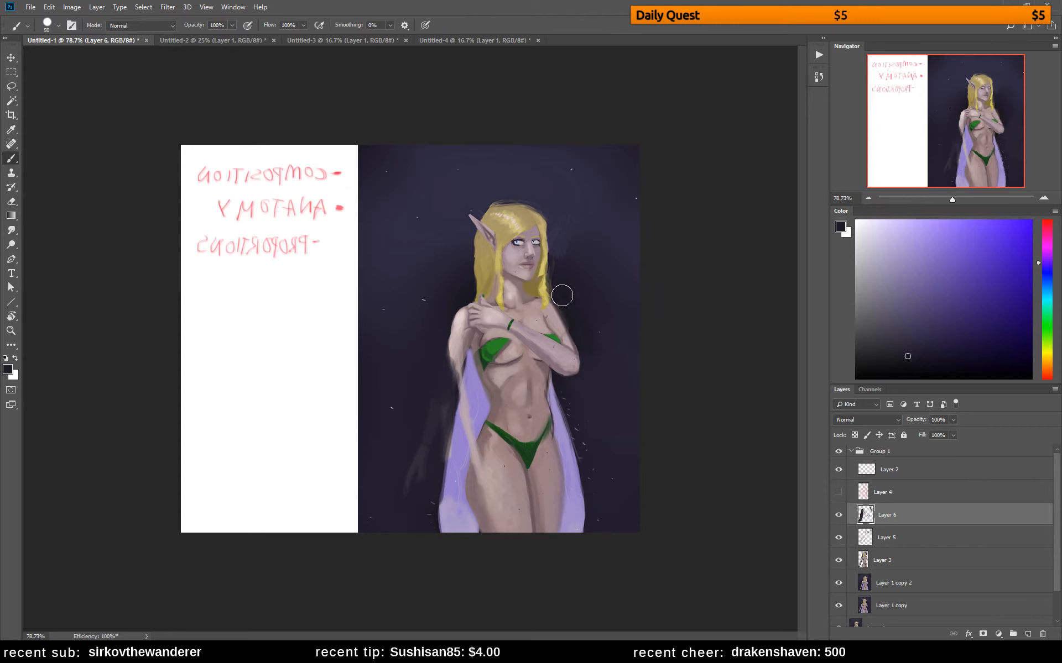
left_click_drag(563, 296, 592, 389)
Reduce the brush to 10 px and repaint the folded arm's shoulder edge with a sampled skin tone
left_click(556, 318, "alt")
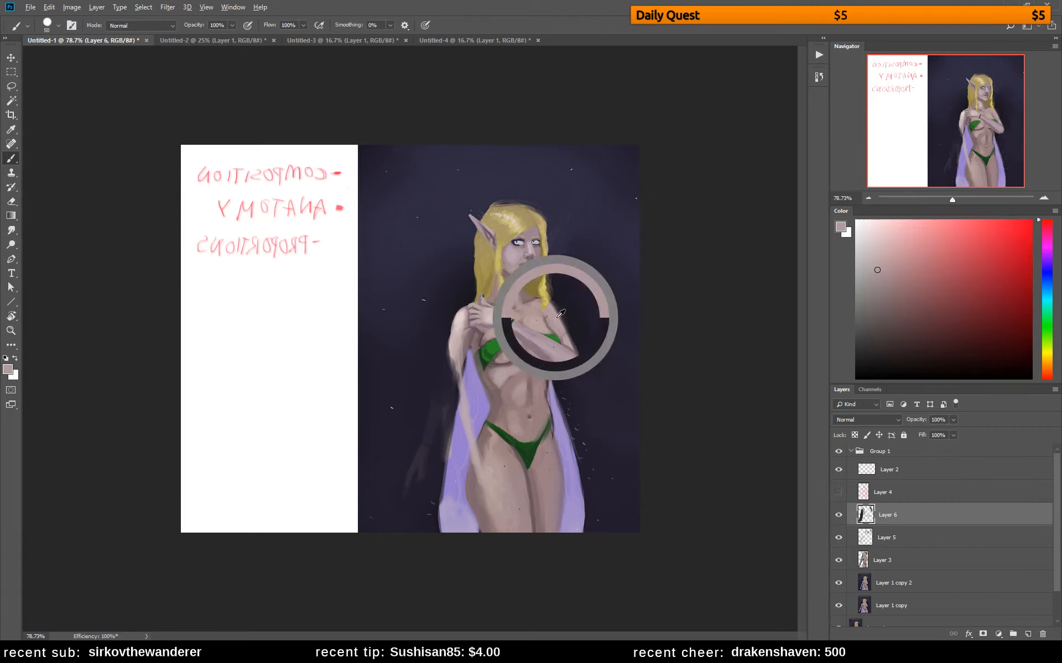
key("[")
key("[")
key("[")
key("[")
key("[")
key("[")
key("[")
key("[")
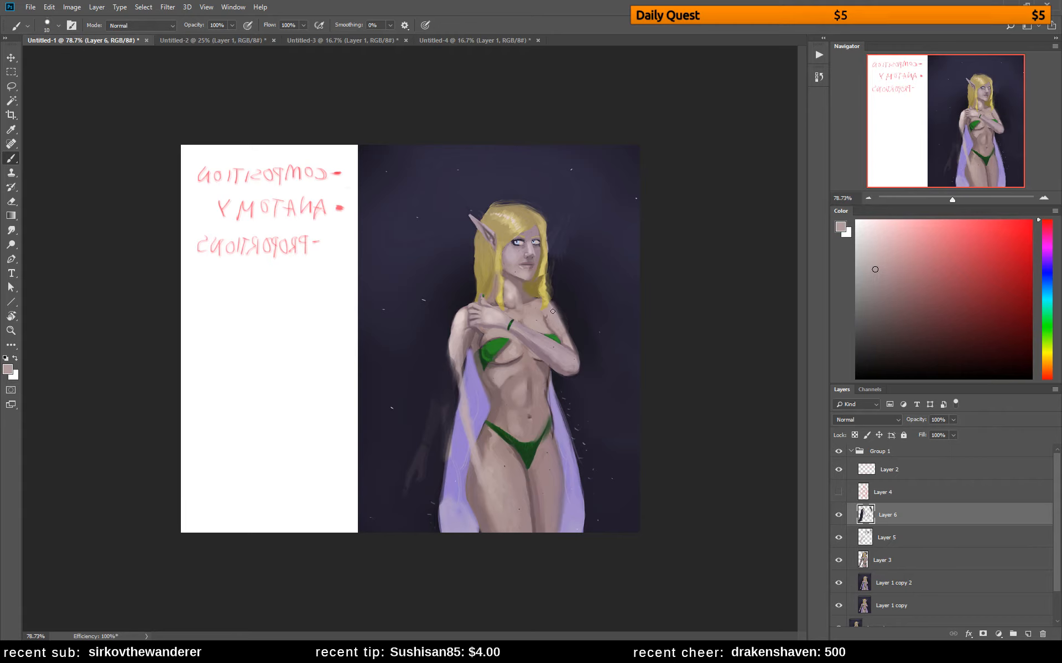
left_click_drag(554, 306, 564, 338)
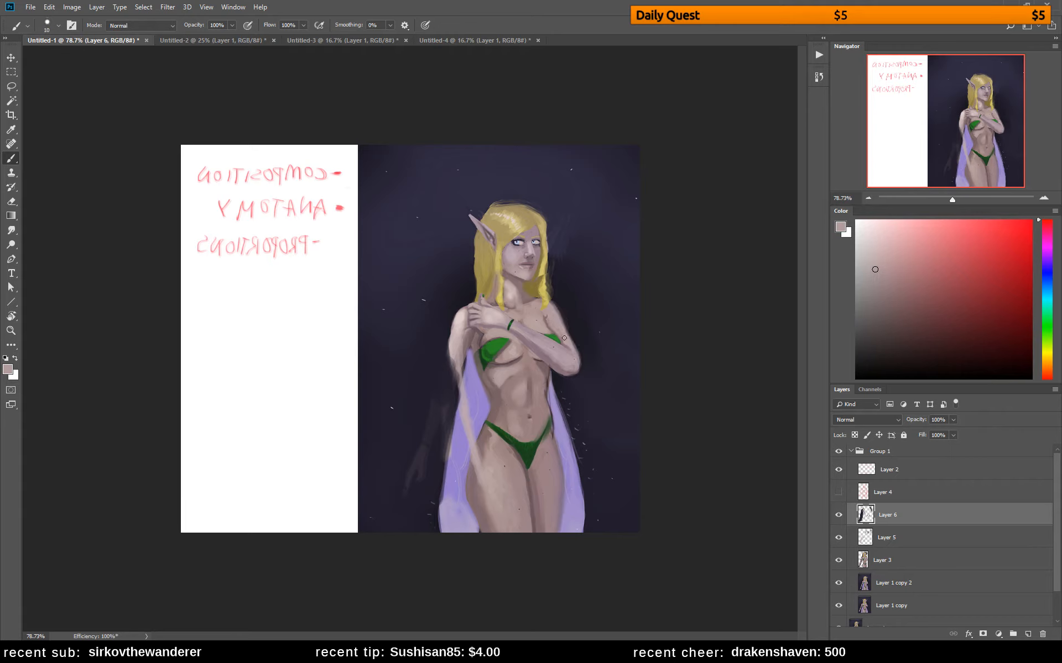
Touch up the shading of the folded forearm and elbow with sampled skin tones
left_click(536, 346, "alt")
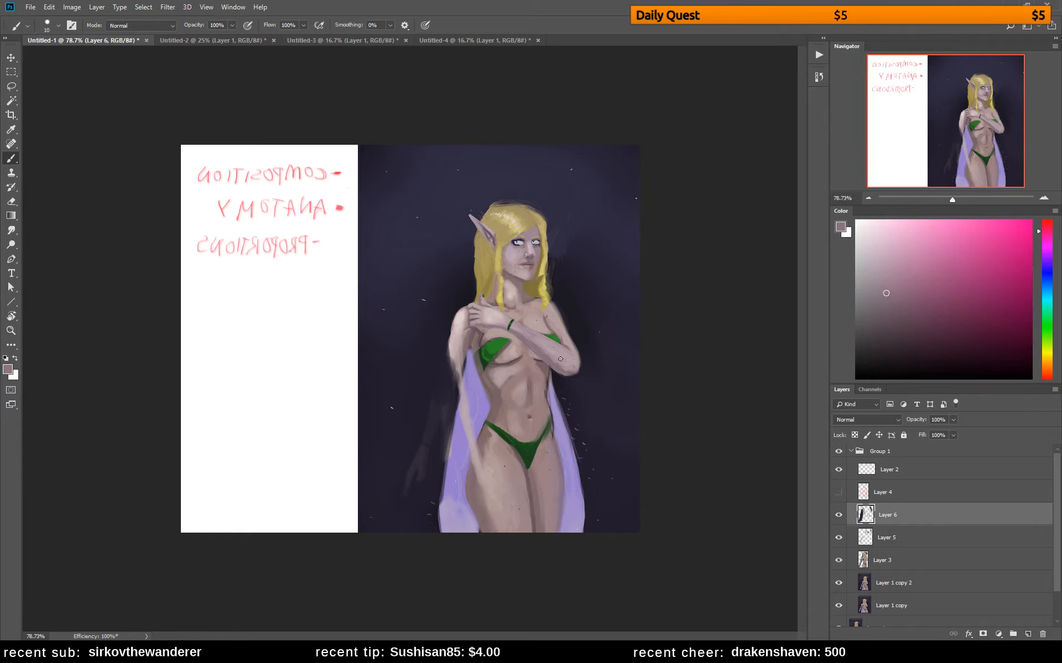
left_click(552, 340, "alt")
left_click(553, 357, "alt")
left_click(563, 369, "alt")
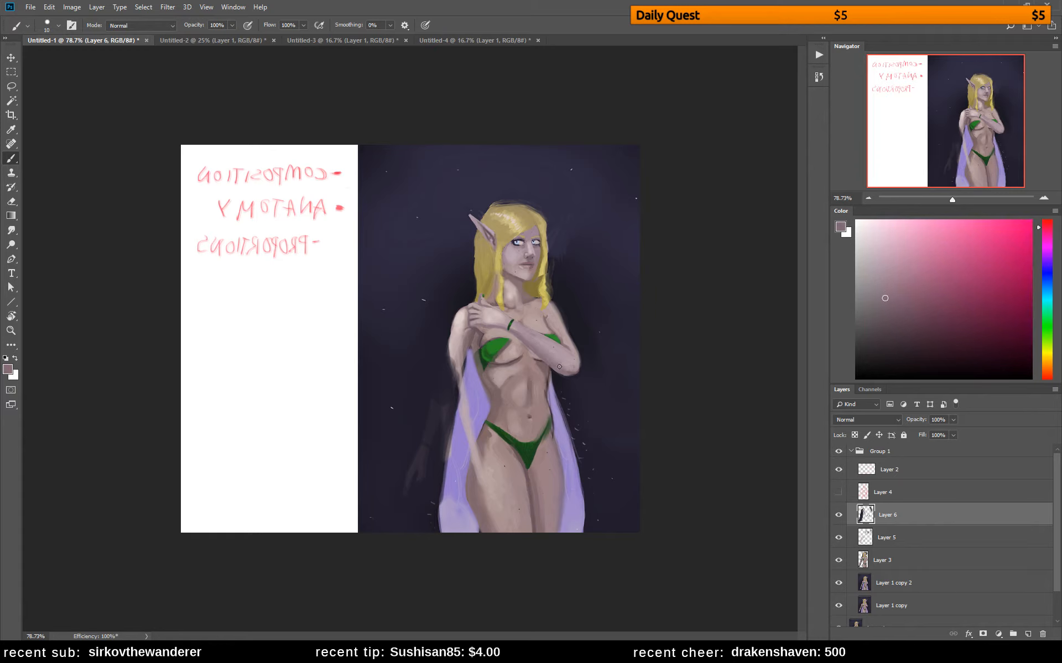
Soften the rib and abdominal muscle shading on the torso with sampled mid skin tones
left_click(492, 386, "alt")
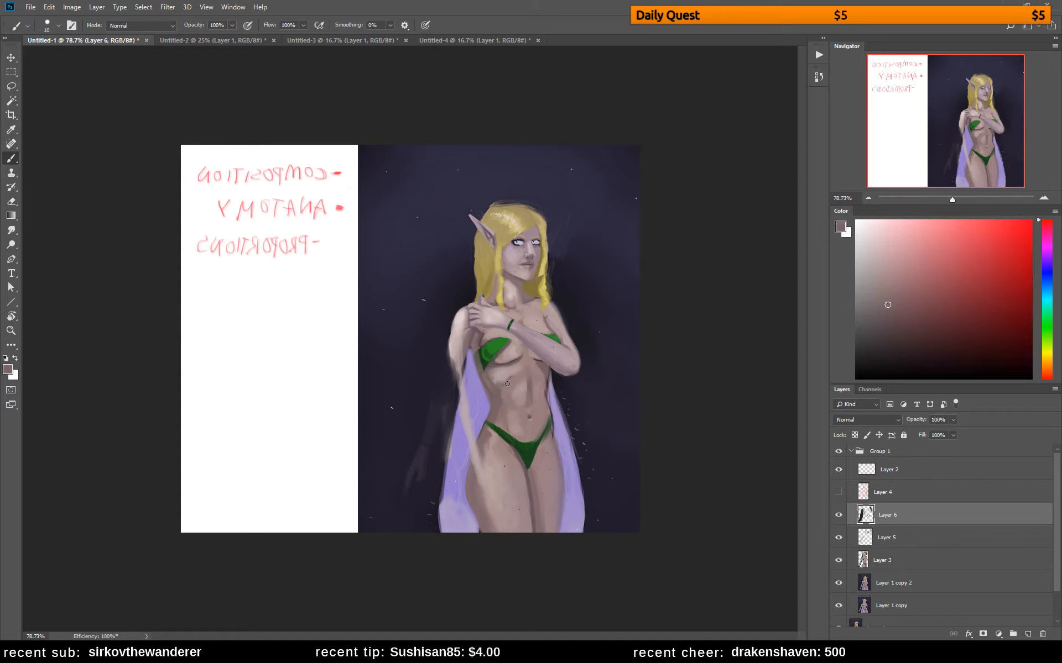
left_click(501, 382, "alt")
left_click(494, 377, "alt")
left_click(534, 395, "alt")
left_click(527, 379, "alt")
left_click(520, 425, "alt")
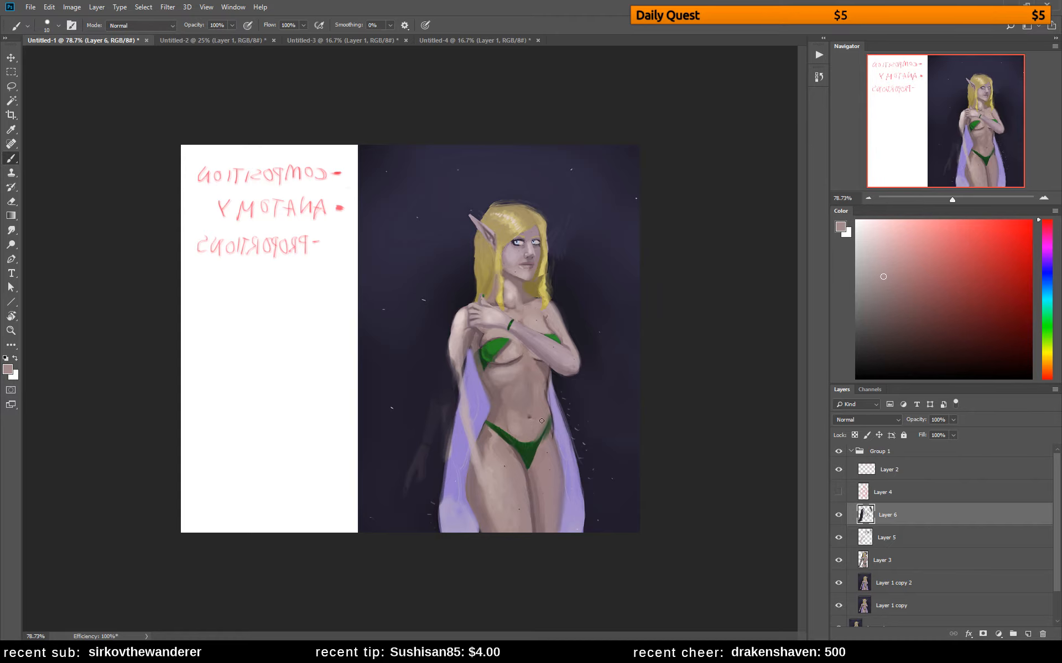
left_click(511, 409, "alt")
left_click(508, 415, "alt")
Fill out the lowered arm's upper part down to the elbow with sampled skin tones
left_click(468, 334, "alt")
mouse_move(460, 331)
left_mouse_down()
mouse_move(463, 378)
mouse_move(468, 348)
left_mouse_up()
left_click(457, 354, "alt")
left_click(452, 348, "alt")
left_click(482, 334, "alt")
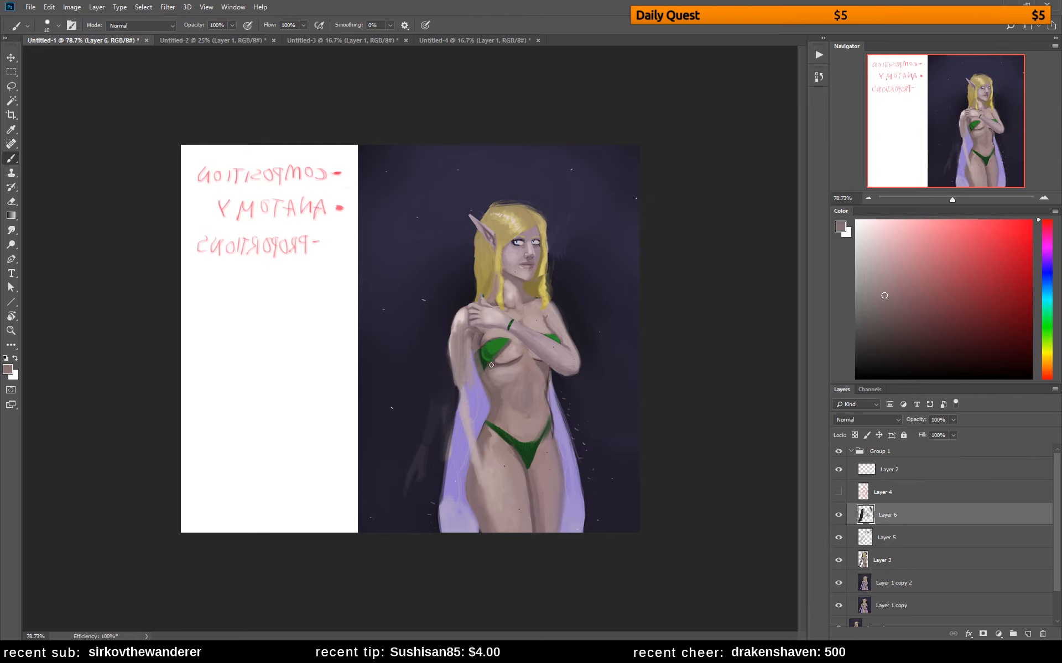
Enlarge the brush to 25 px and blend the lowered arm from shoulder to hip with sampled skin tones
key("bracketright")
key("bracketright")
key("bracketright")
left_click(537, 324, "alt")
mouse_move(461, 328)
left_mouse_down()
mouse_move(458, 442)
mouse_move(458, 390)
mouse_move(471, 461)
left_mouse_up()
left_click(479, 489, "alt")
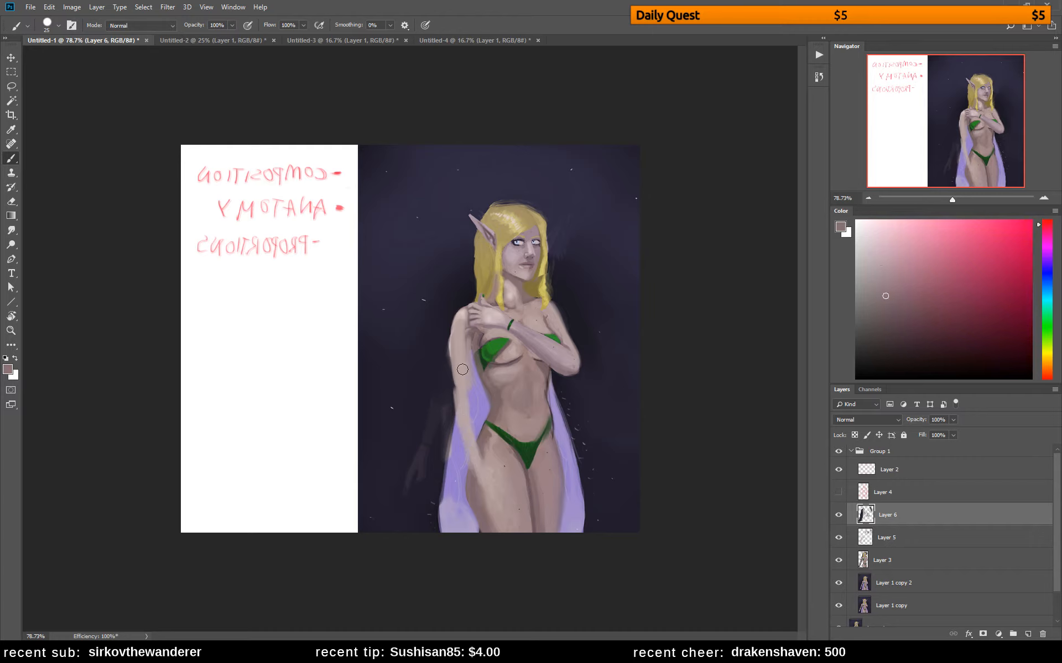
left_click_drag(464, 340, 480, 471)
left_click(458, 360, "alt")
left_click_drag(461, 345, 462, 389)
left_click(470, 367, "alt")
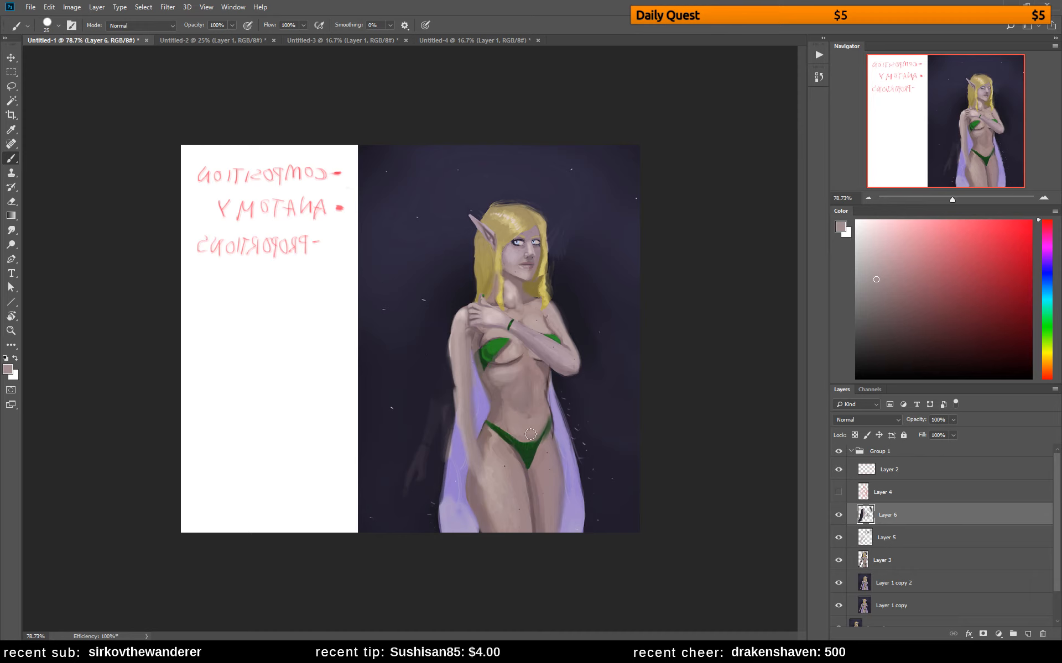
Blend the shading of the ribs and the underside of the bust with sampled skin tones
left_click(500, 389, "alt")
left_click(495, 379, "alt")
left_click(500, 376, "alt")
left_click(517, 357, "alt")
mouse_move(521, 348)
left_mouse_down()
mouse_move(516, 364)
mouse_move(511, 356)
left_mouse_up()
left_click(518, 347, "alt")
left_click(517, 344, "alt")
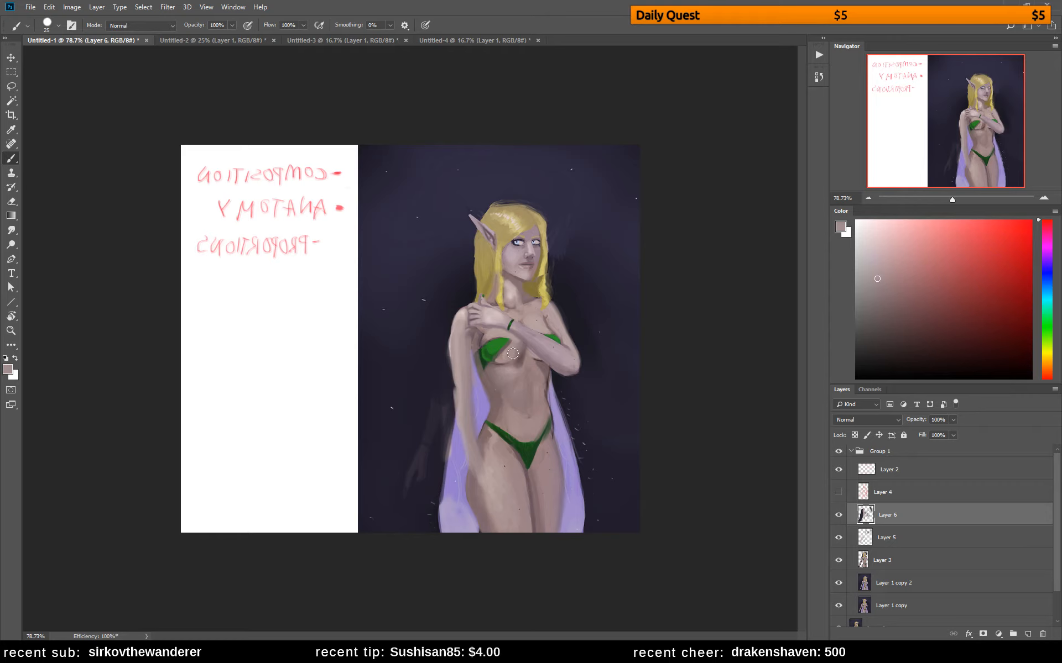
left_click(508, 361, "alt")
Flip the canvas horizontally and darken the inner thigh and the folded arm's upper part with sampled skin shadows
key("ctrl+shift+h")
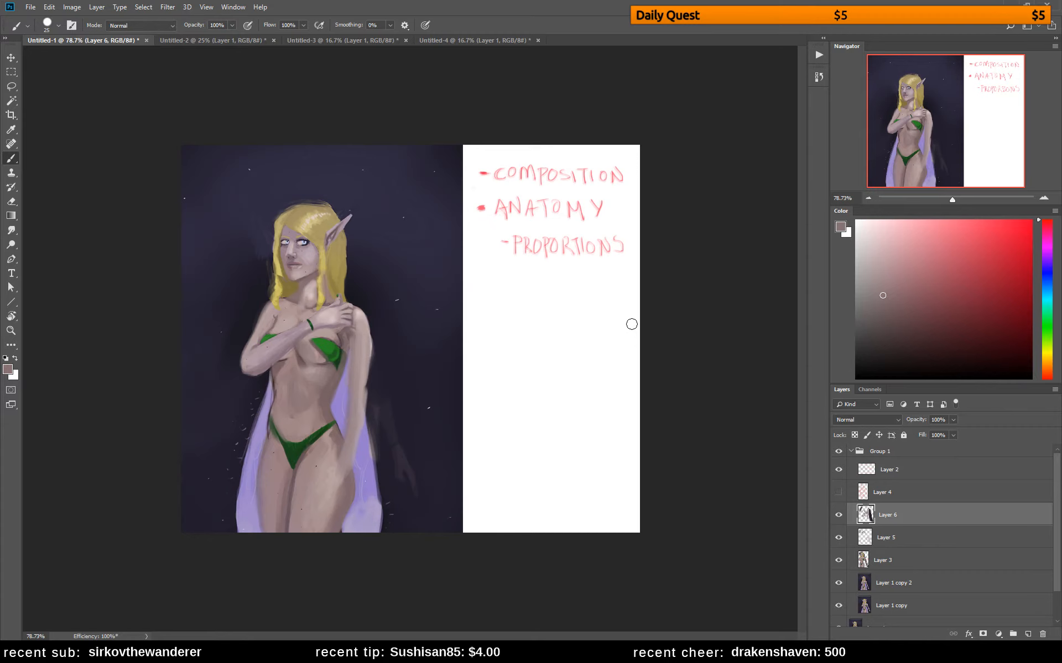
left_click(288, 483, "alt")
left_click(304, 343, "alt")
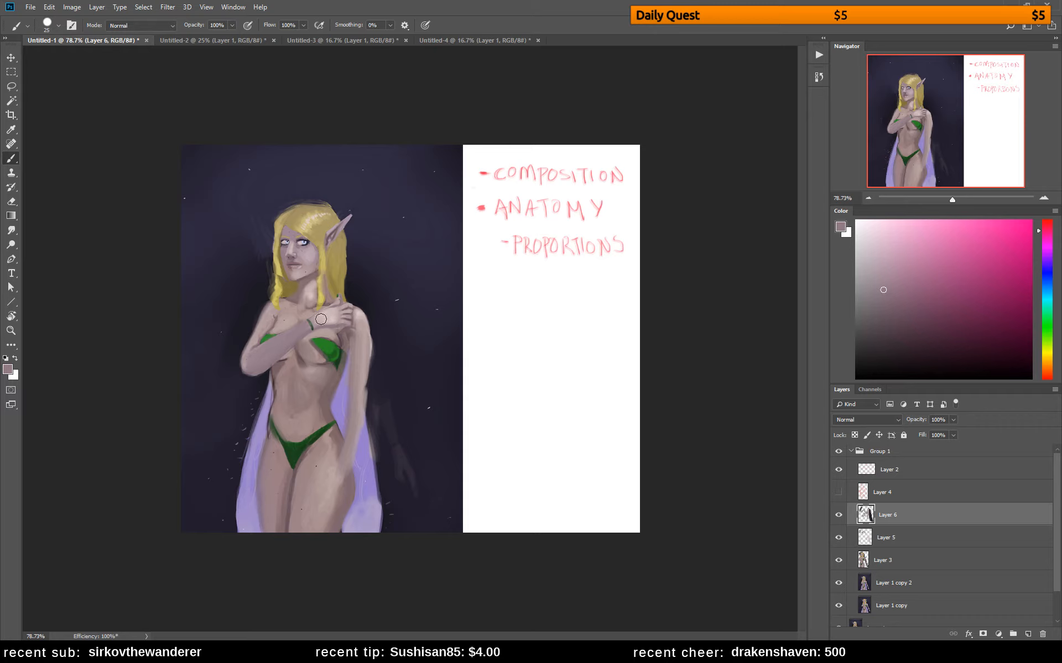
left_click_drag(267, 308, 247, 348)
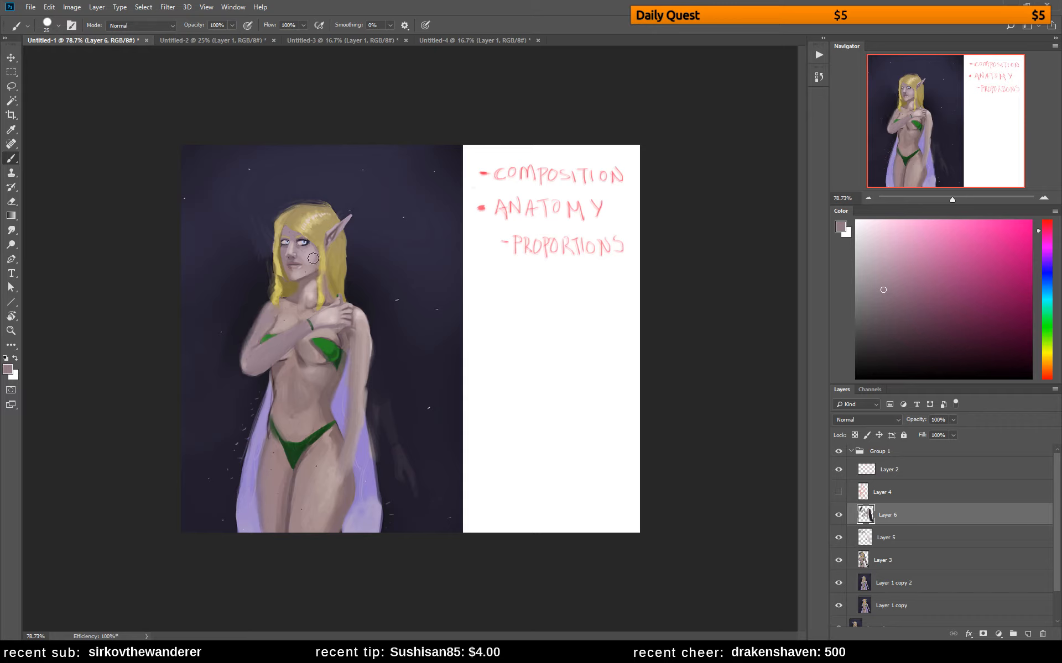
Refine the neck shading under the jaw with sampled skin tones and touch up the hair below the ear
left_click(303, 288, "alt")
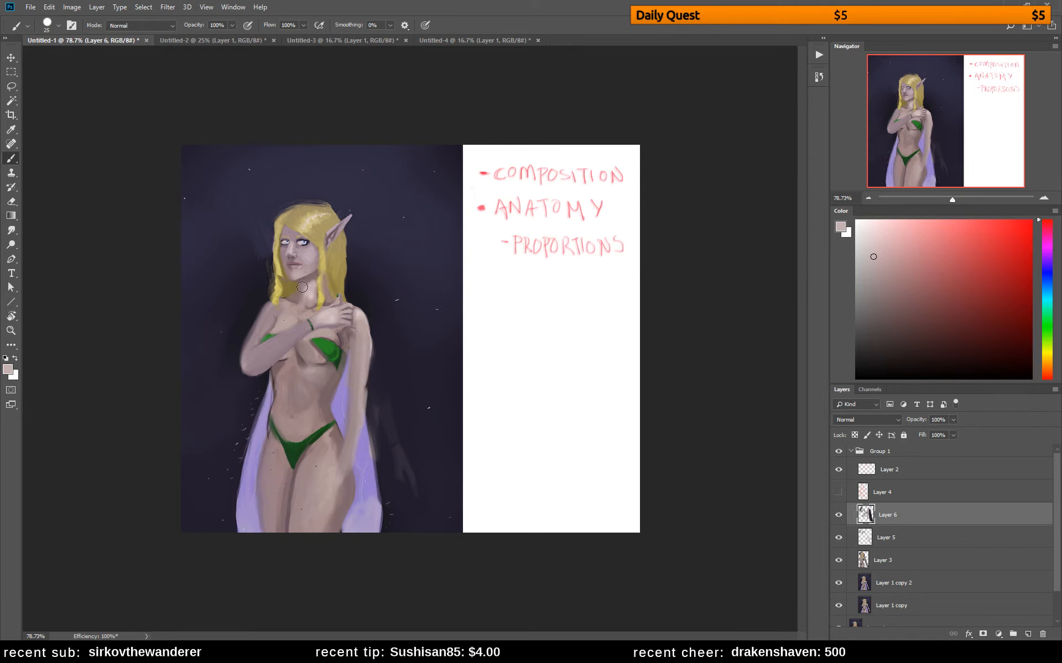
left_click(307, 285, "alt")
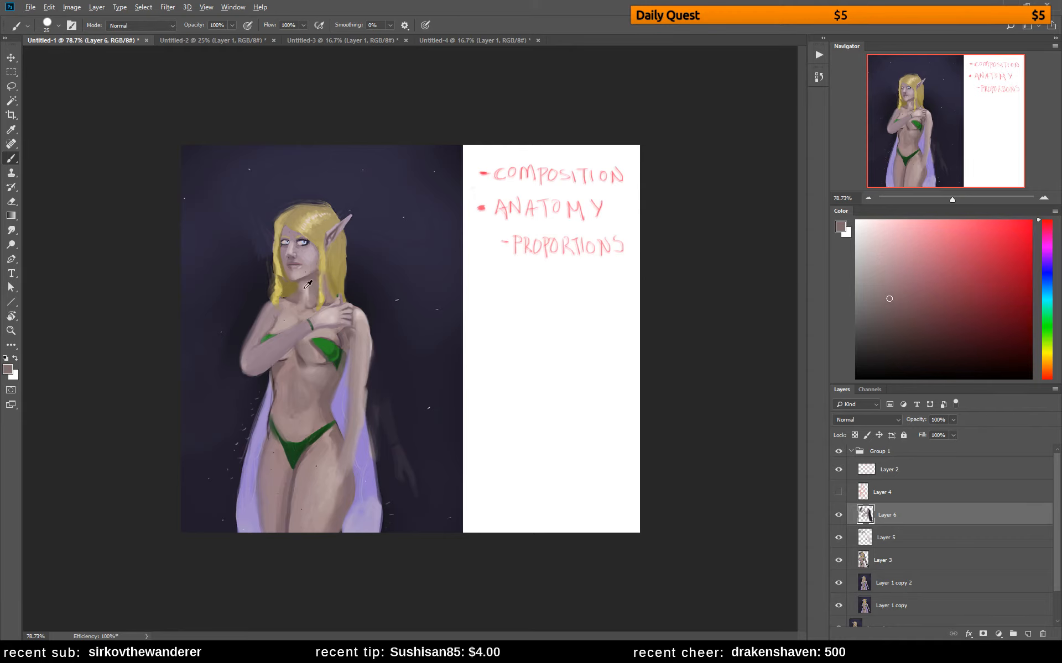
left_click(307, 286, "alt")
left_click(338, 261, "alt")
left_click(339, 257, "alt")
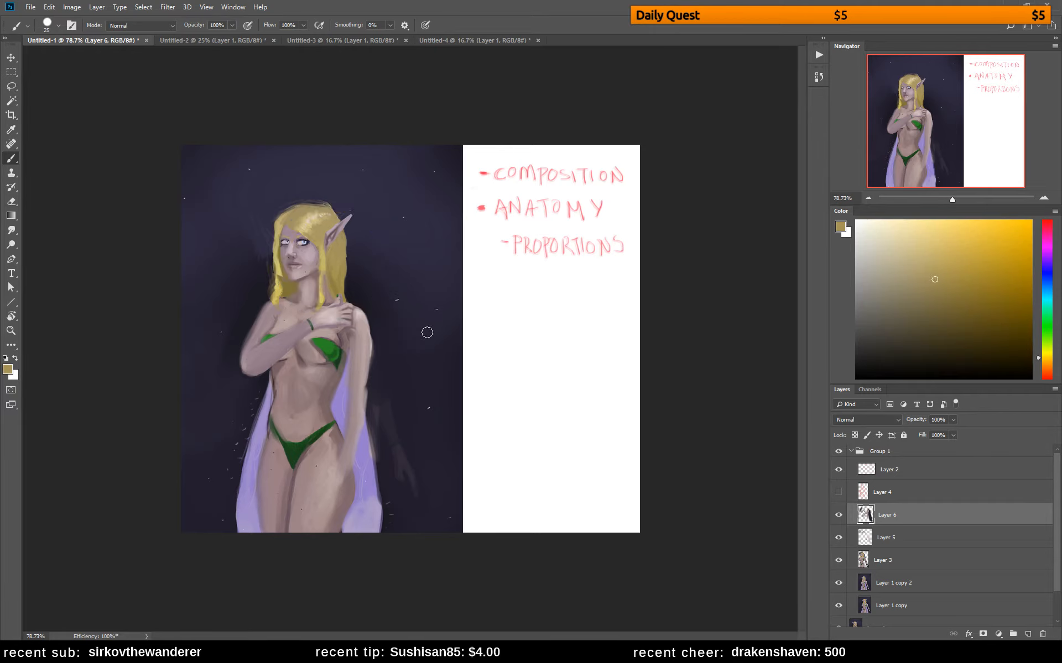
Shape the lowered hand over the hip with sampled skin tones and clean up the cape beside it with sampled purple
left_click(330, 505, "alt")
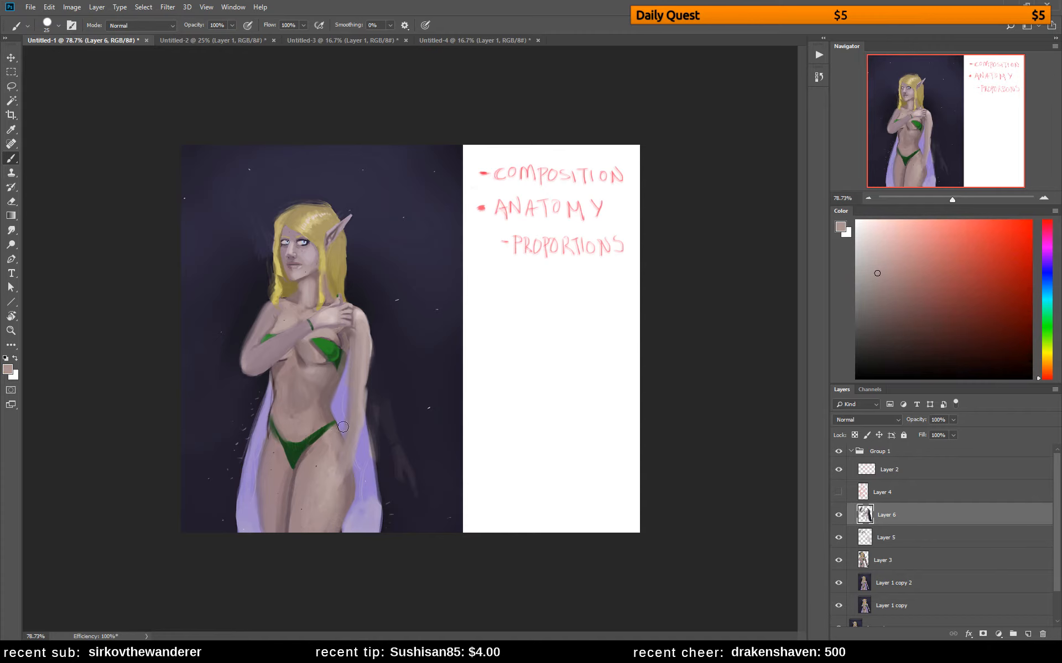
left_click(348, 486, "alt")
left_click_drag(338, 452, 330, 479)
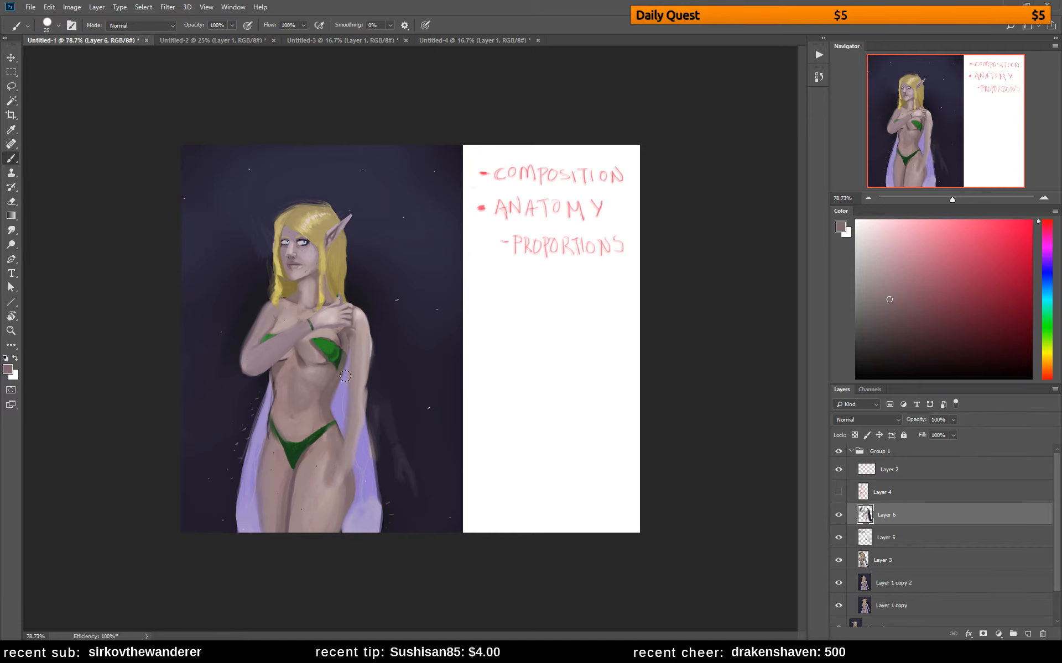
left_click(321, 394, "alt")
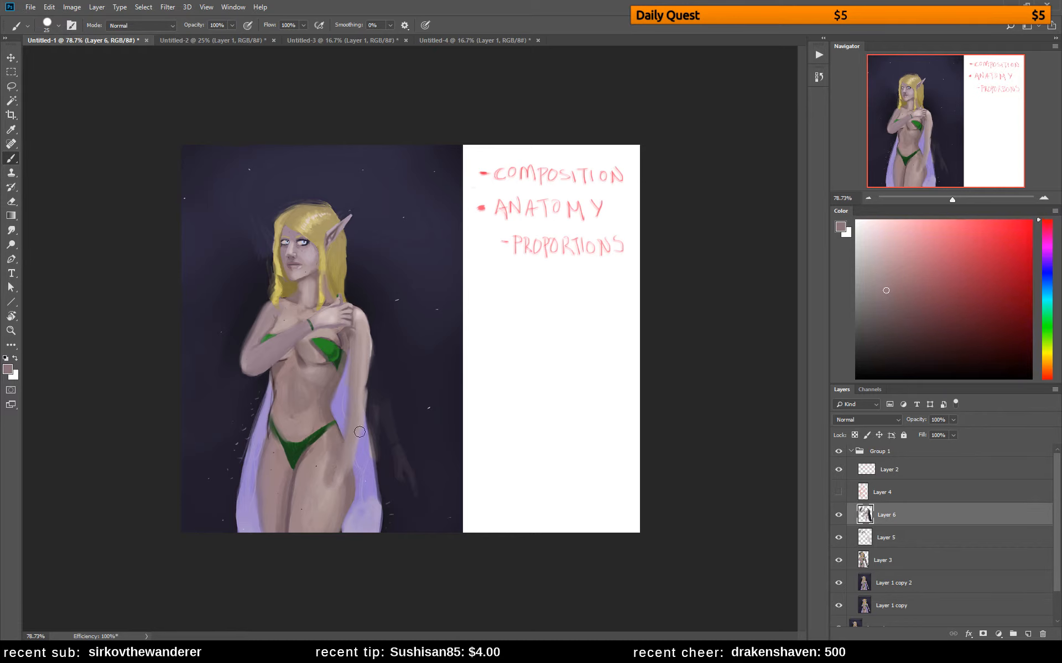
left_click(345, 487, "alt")
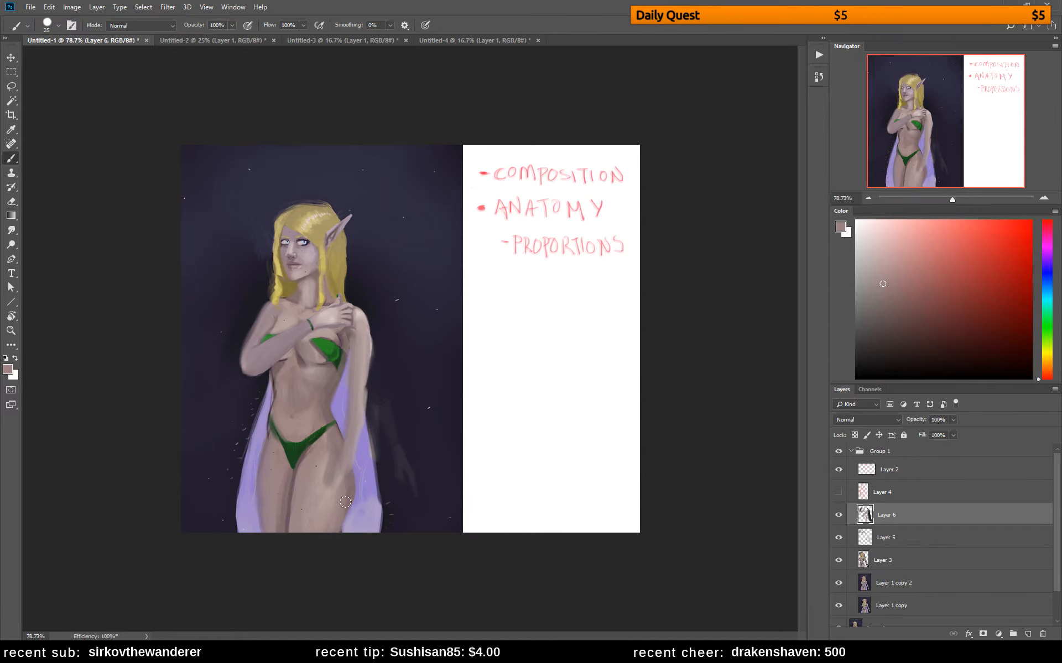
left_click(361, 493, "alt")
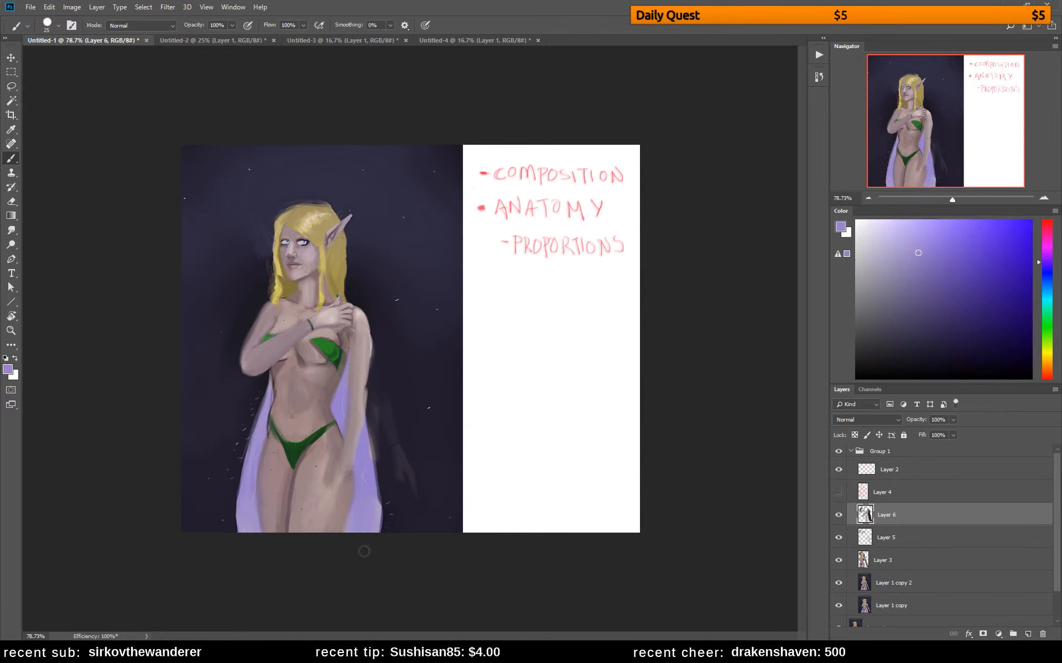
Reduce the brush to 10 px and paint dark brown shading in the armpit between the bikini top and the lowered arm
left_click(369, 360, "alt")
left_click(902, 324)
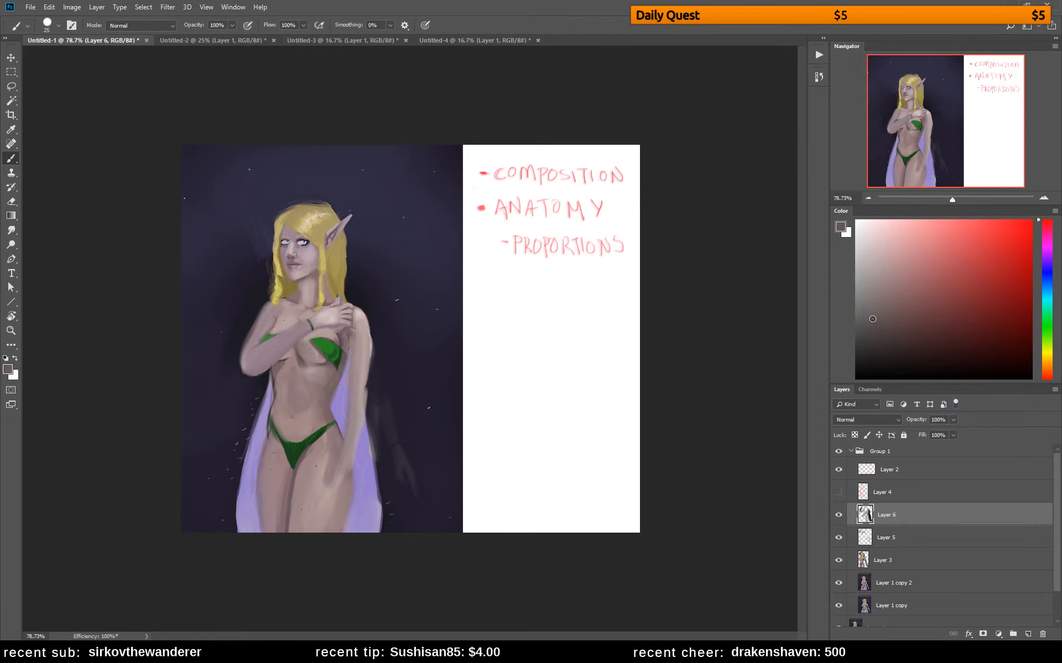
right_click(344, 358)
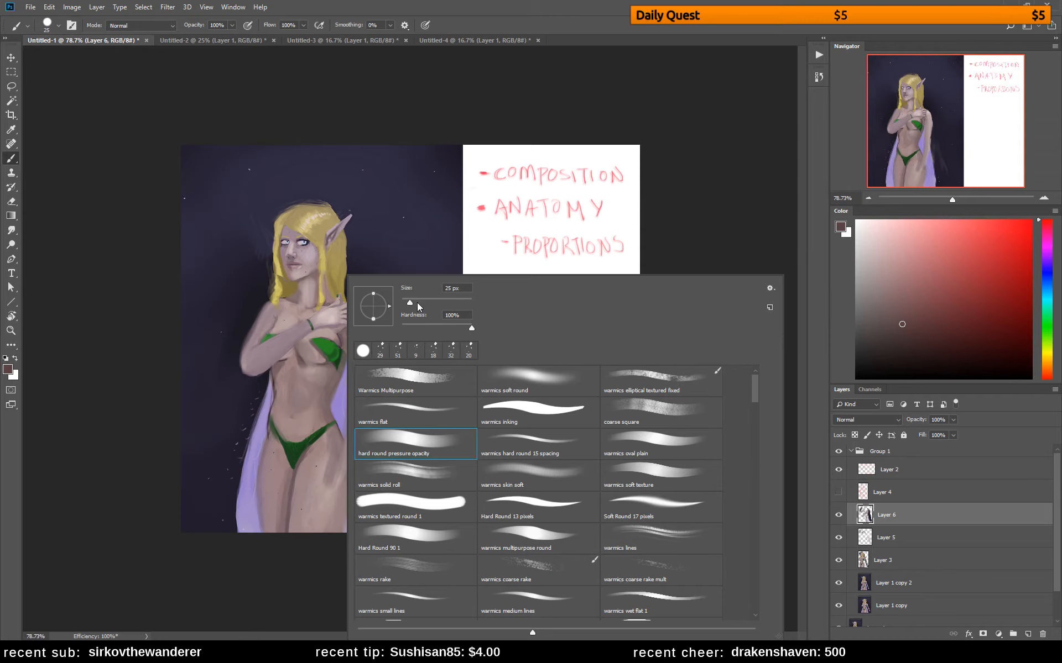
left_click_drag(408, 303, 405, 303)
left_click(343, 345)
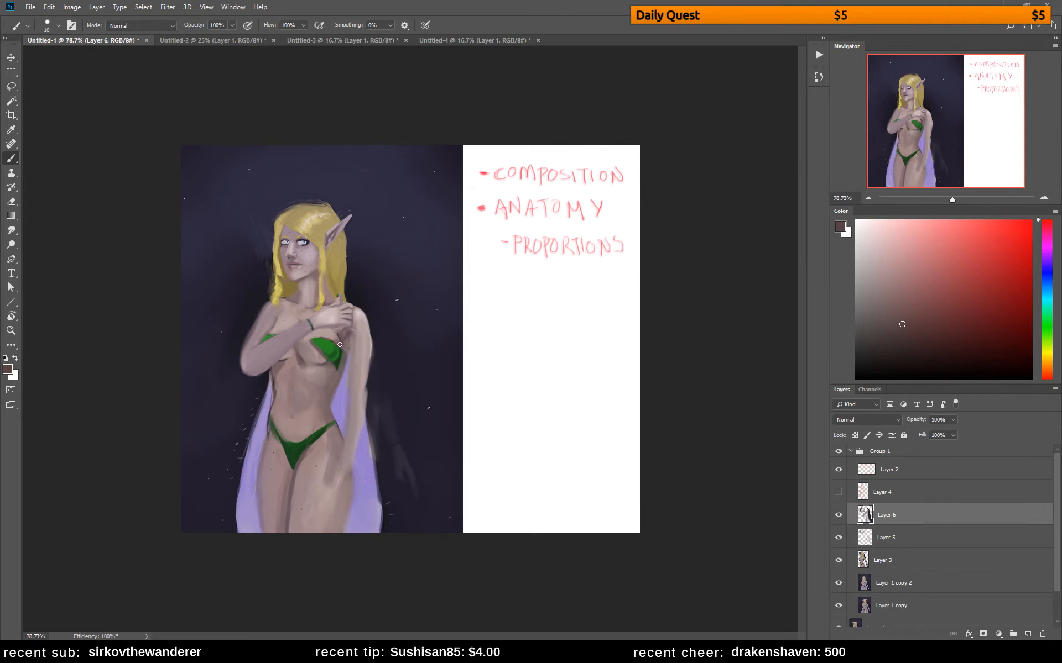
left_click(335, 334, "alt")
left_click(344, 333, "alt")
left_click(339, 335, "alt")
left_click(341, 334, "alt")
left_click(349, 332, "alt")
left_click(347, 329, "alt")
Flip the canvas horizontally and reshape the bikini cup beside the lowered arm with sampled greens and skin tones
key("ctrl+shift+h")
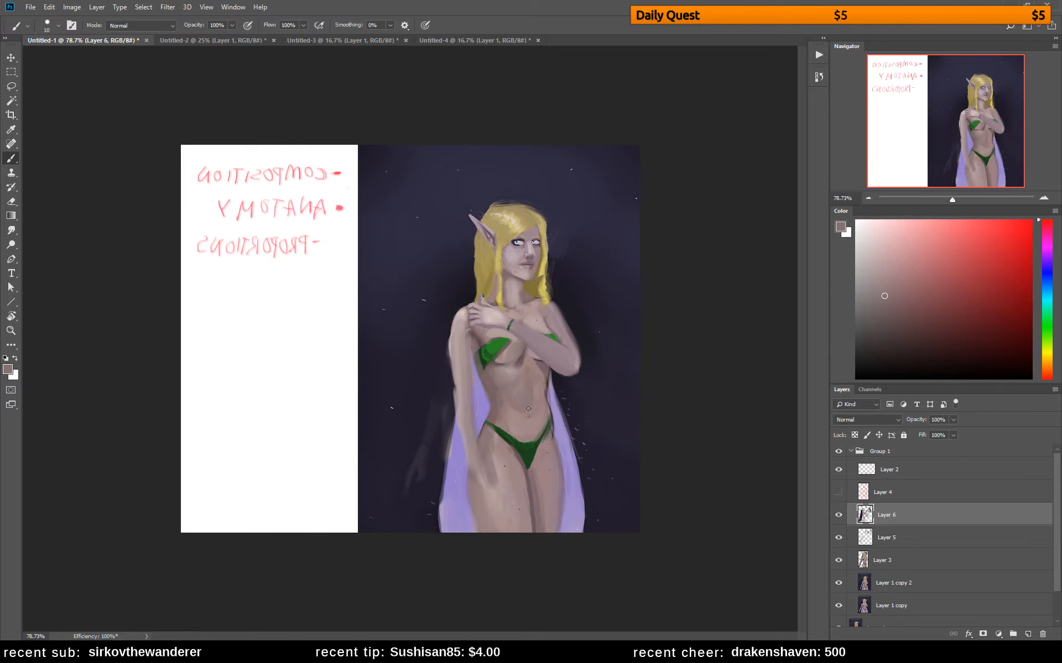
left_click(484, 364, "alt")
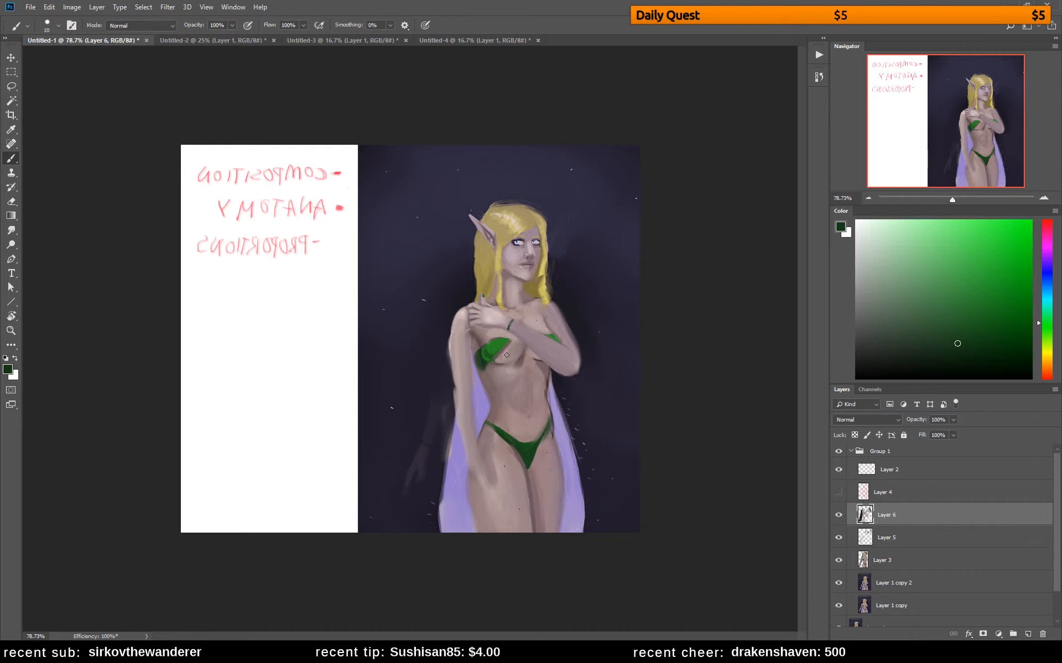
left_click(516, 335, "alt")
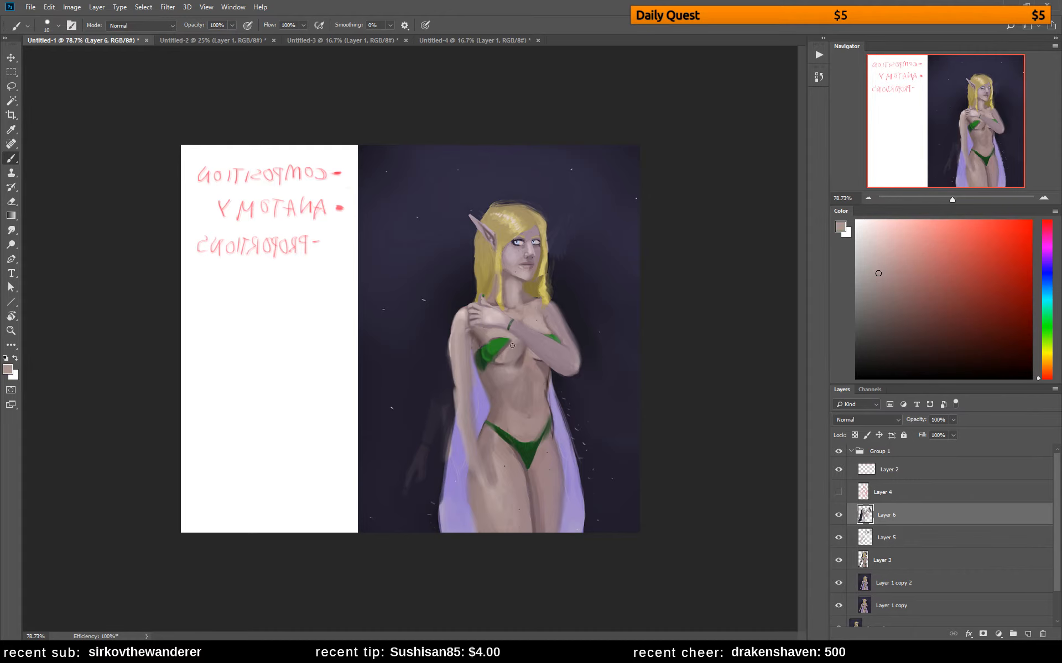
left_click(499, 343, "alt")
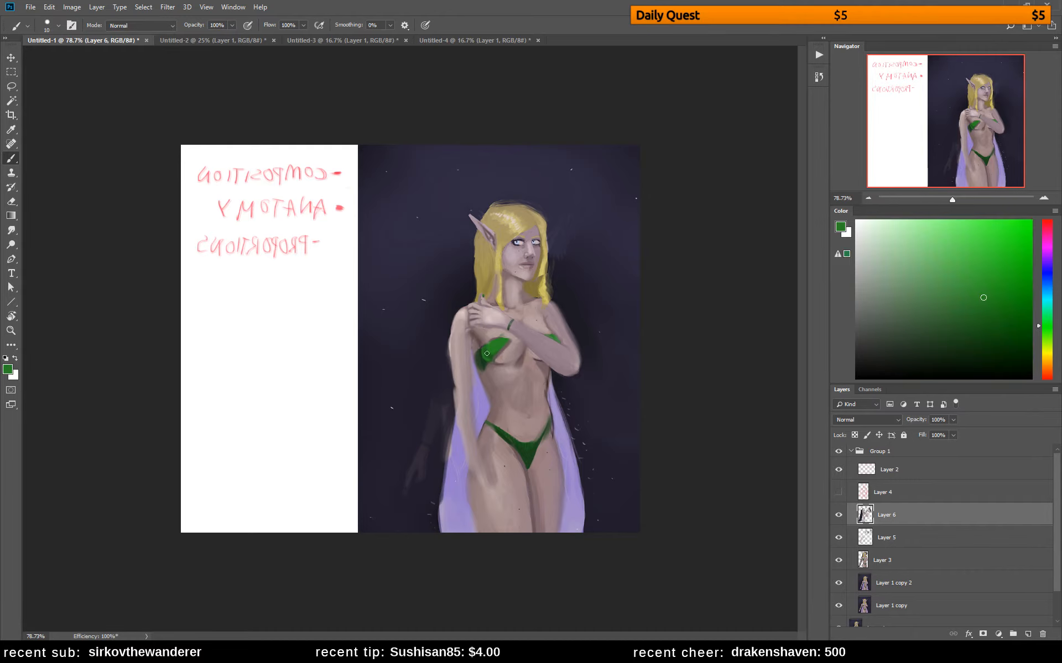
left_click(500, 332, "alt")
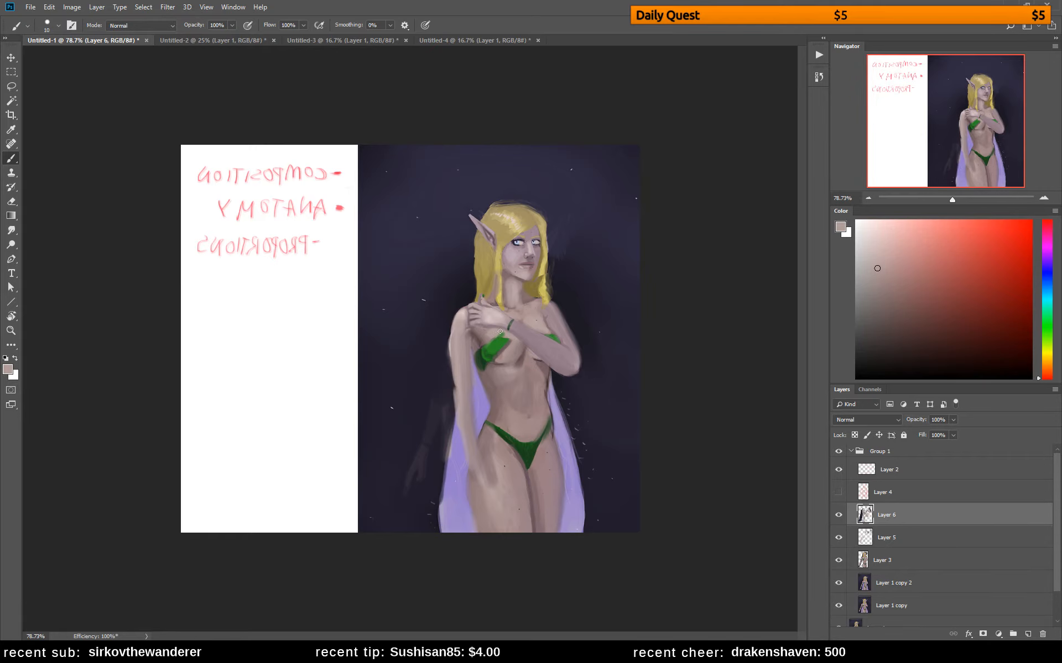
left_click(501, 340, "alt")
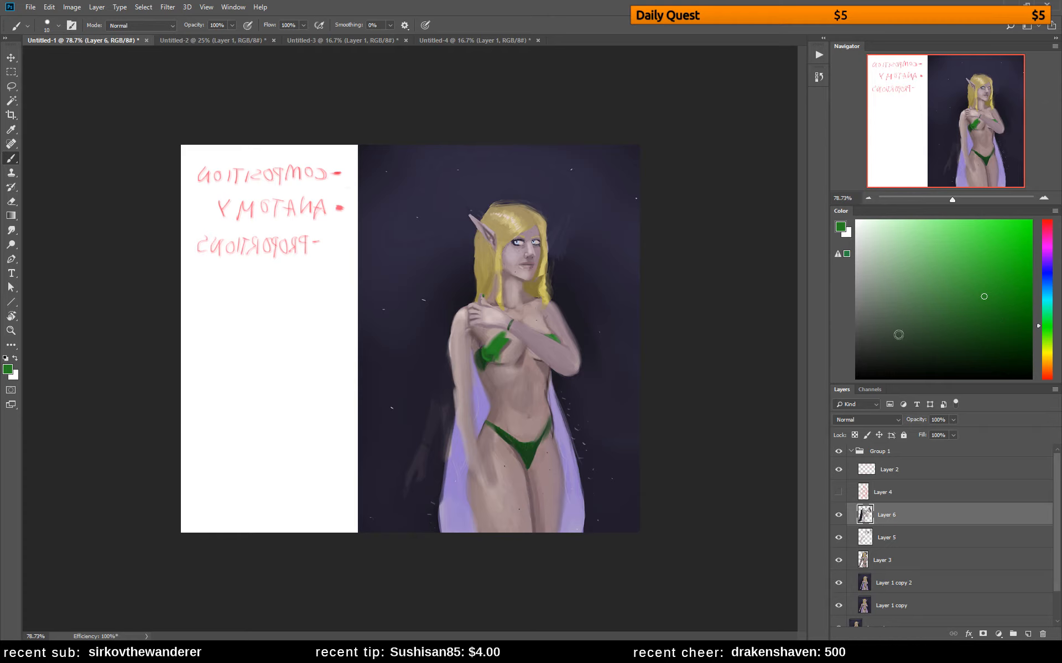
left_click(909, 321)
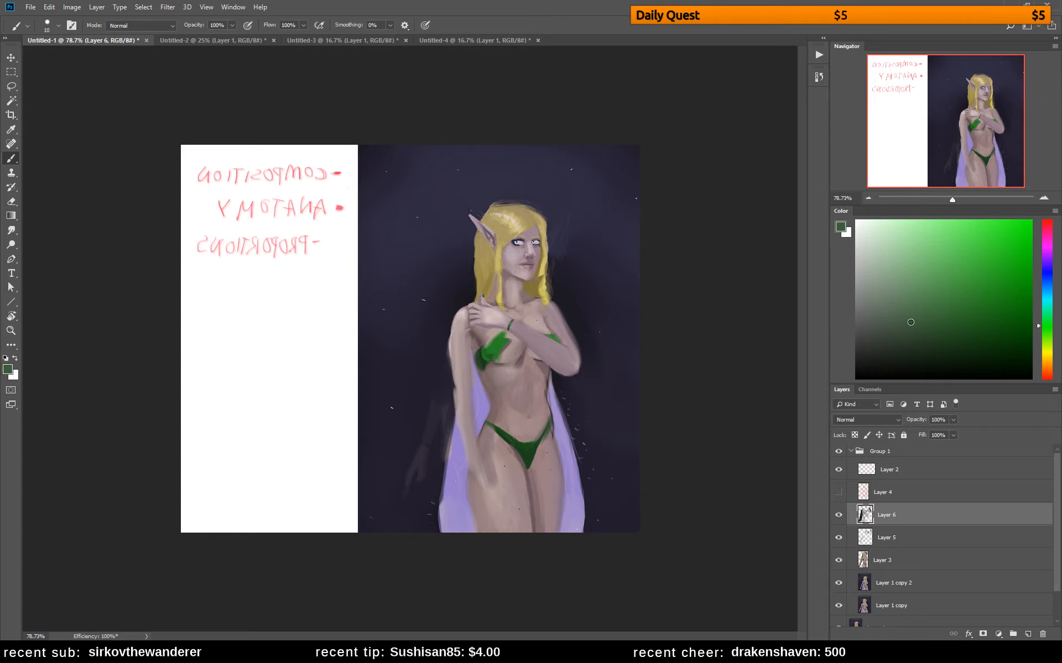
left_click(501, 332, "alt")
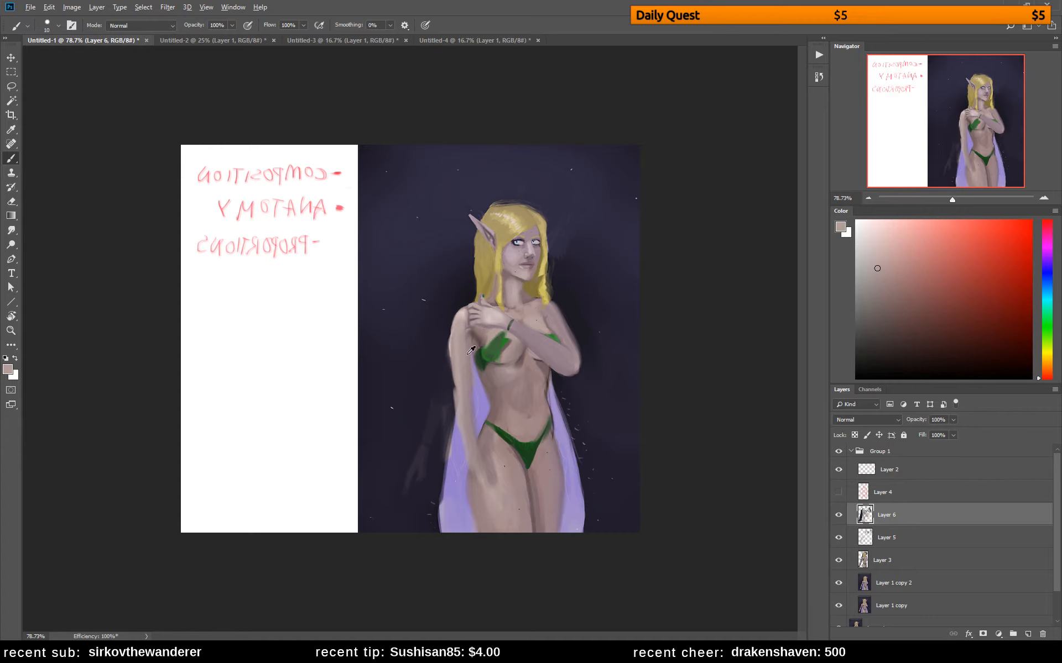
Paint a muted yellow highlight on the green bikini cup and blend it with sampled olive and skin tones
left_click(941, 275)
left_click(1044, 356)
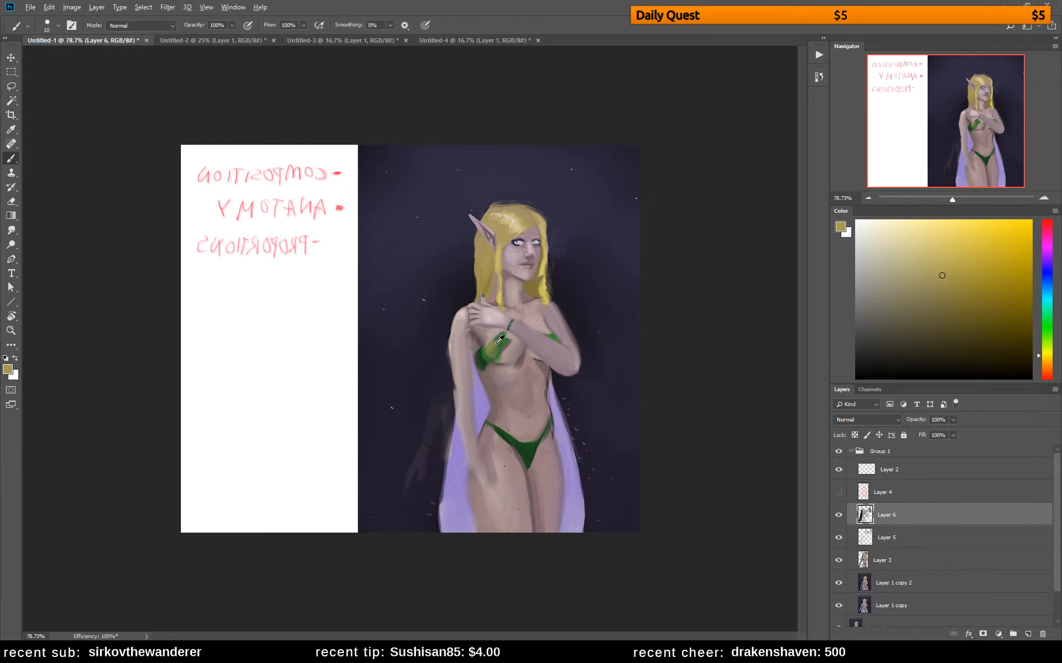
left_click(488, 345, "alt")
left_click(497, 346, "alt")
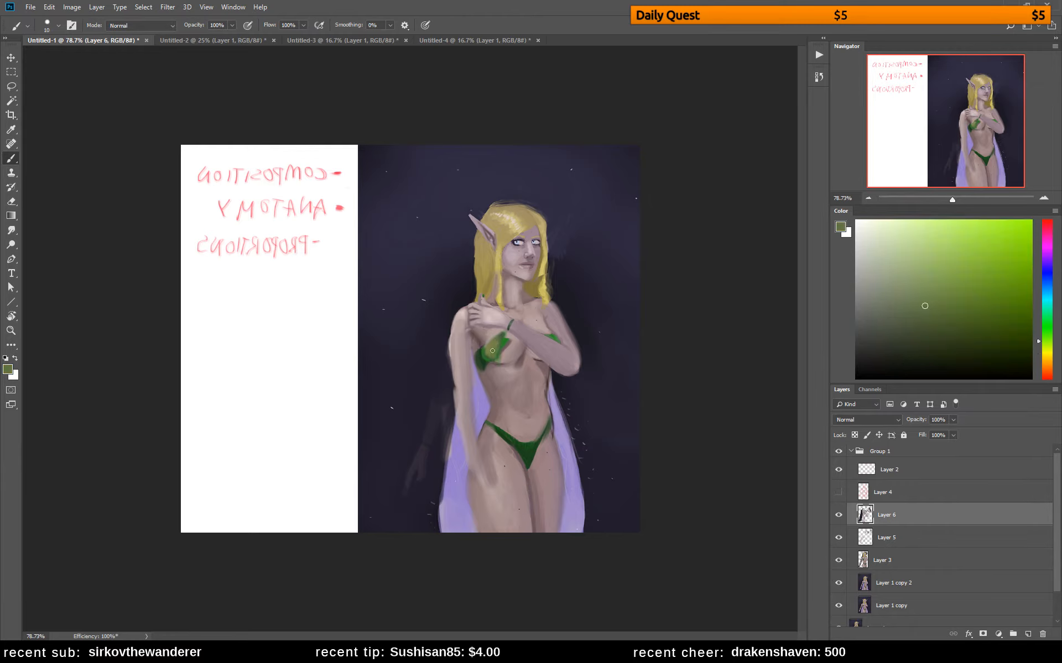
left_click(495, 341, "alt")
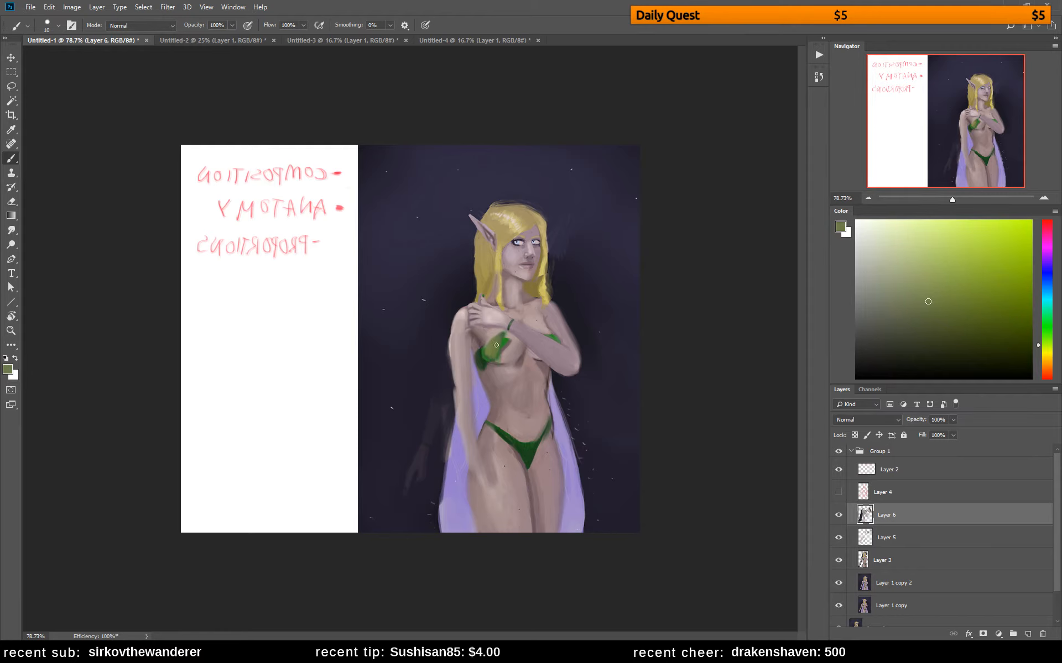
left_click(512, 344, "alt")
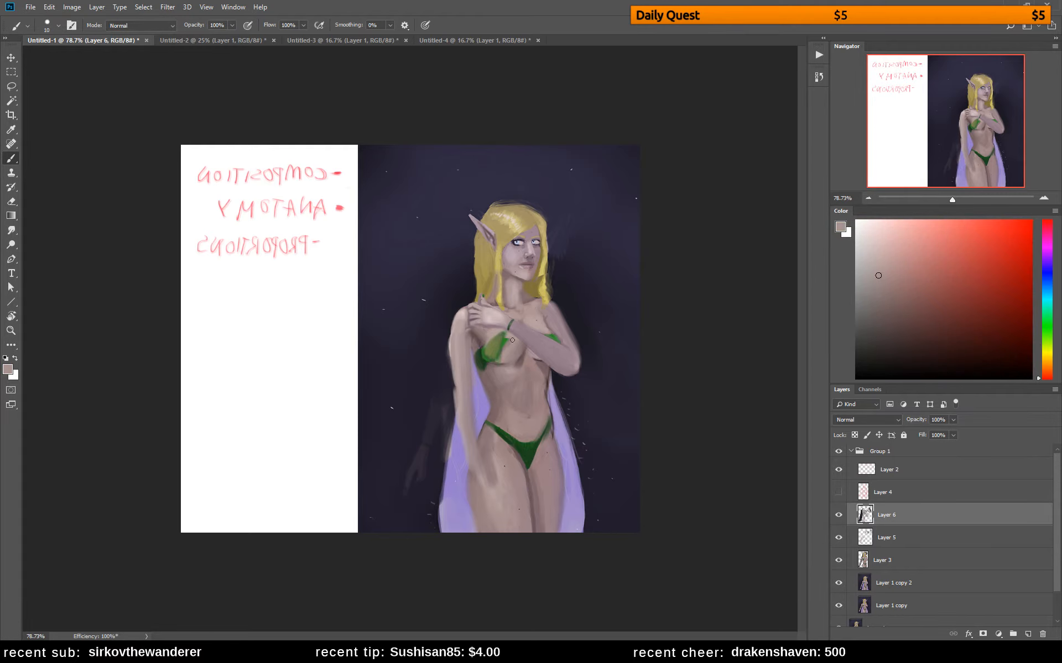
left_click(503, 338, "alt")
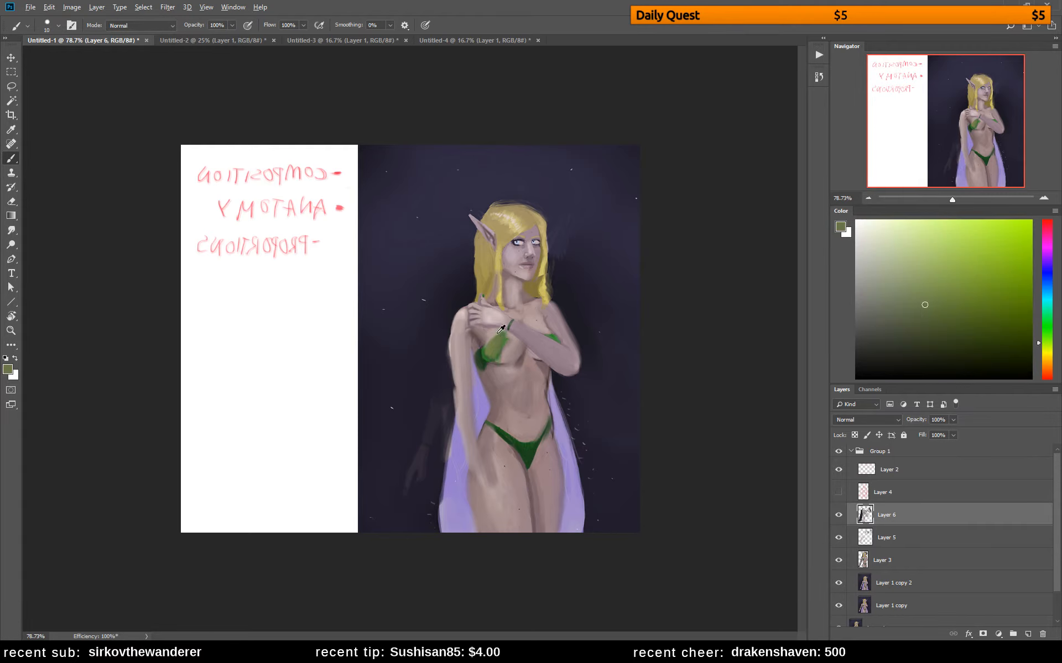
left_click(497, 332, "alt")
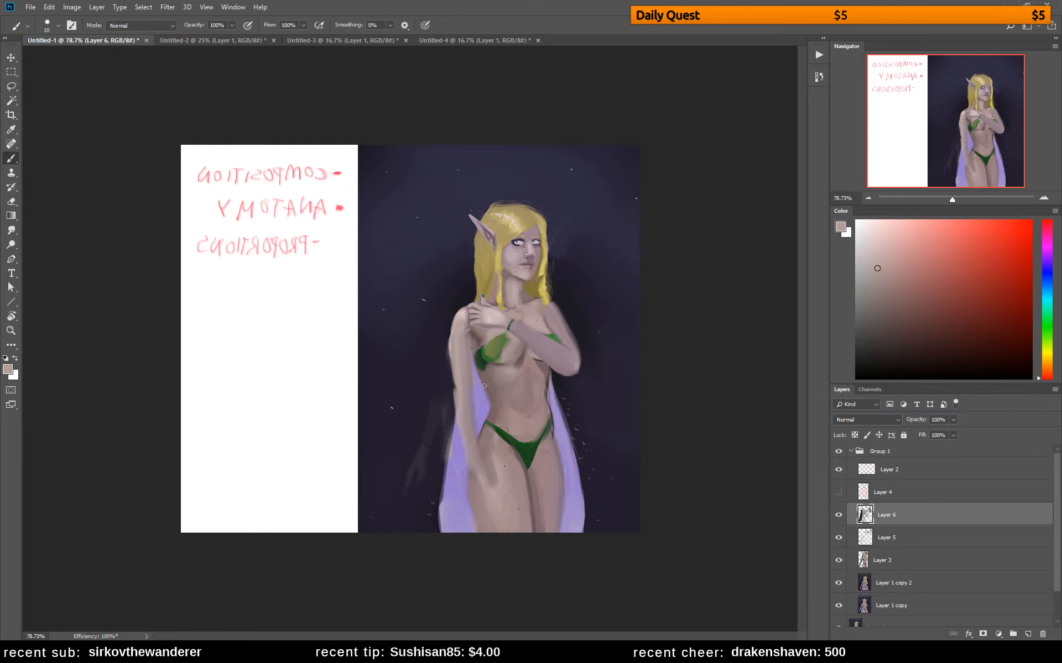
Model the bust next to the green cup and the shadow beneath it with sampled skin tones
left_click(523, 350, "alt")
left_click(520, 350, "alt")
left_click(514, 353, "alt")
left_click(515, 345, "alt")
left_click(525, 357, "alt")
mouse_move(524, 355)
left_mouse_down()
mouse_move(529, 346)
mouse_move(536, 360)
left_mouse_up()
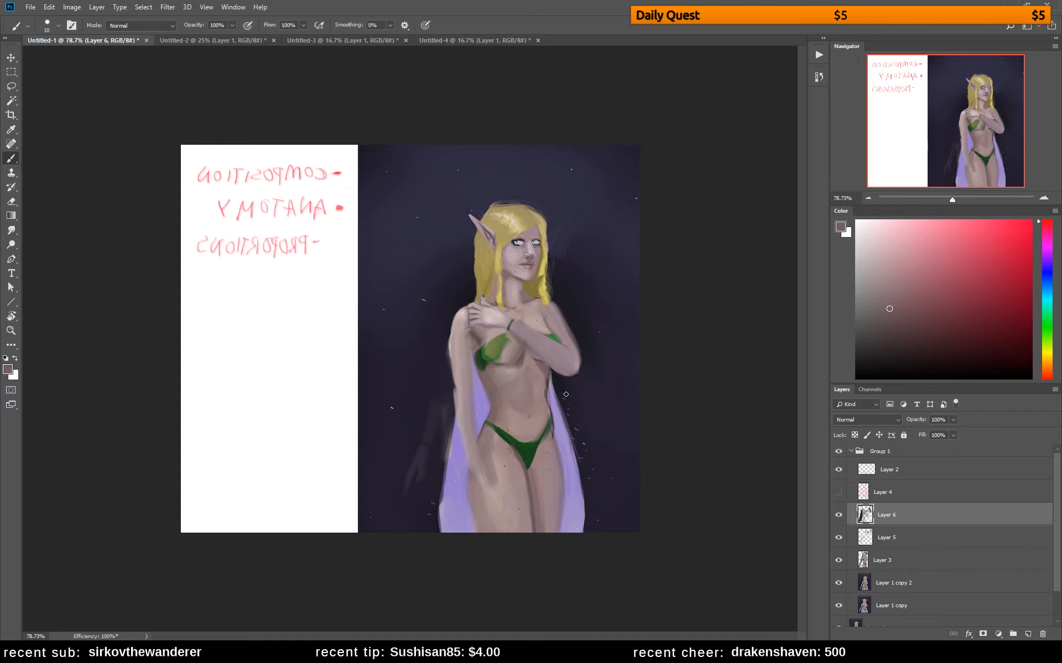
Shade the upper chest and the fold above the raised forearm with sampled skin tones
left_click(531, 324, "alt")
left_click(525, 324, "alt")
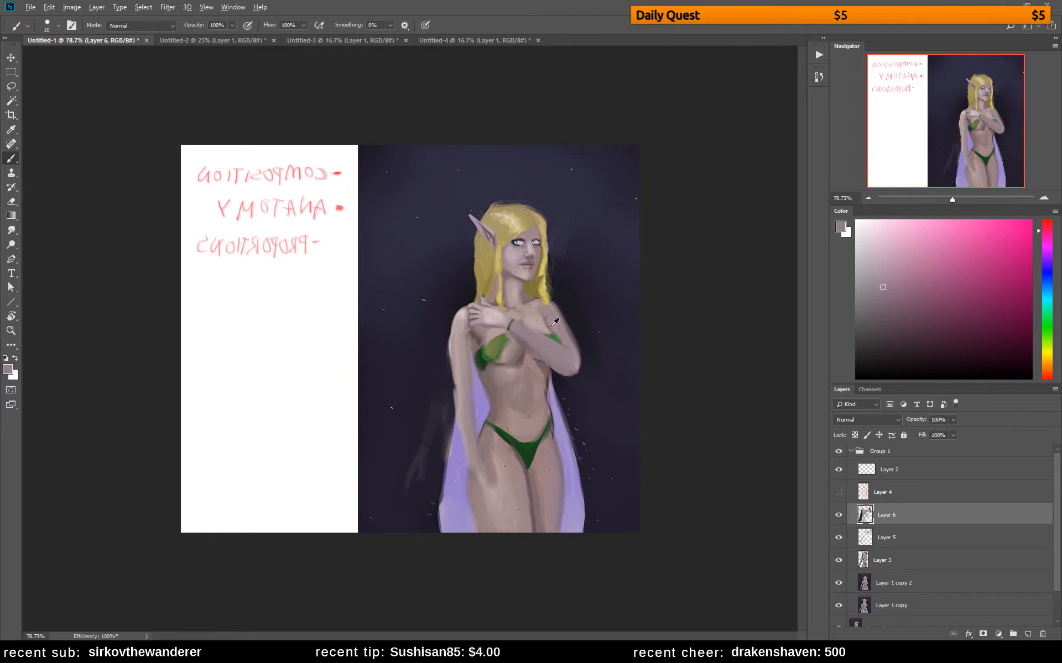
left_click(552, 325, "alt")
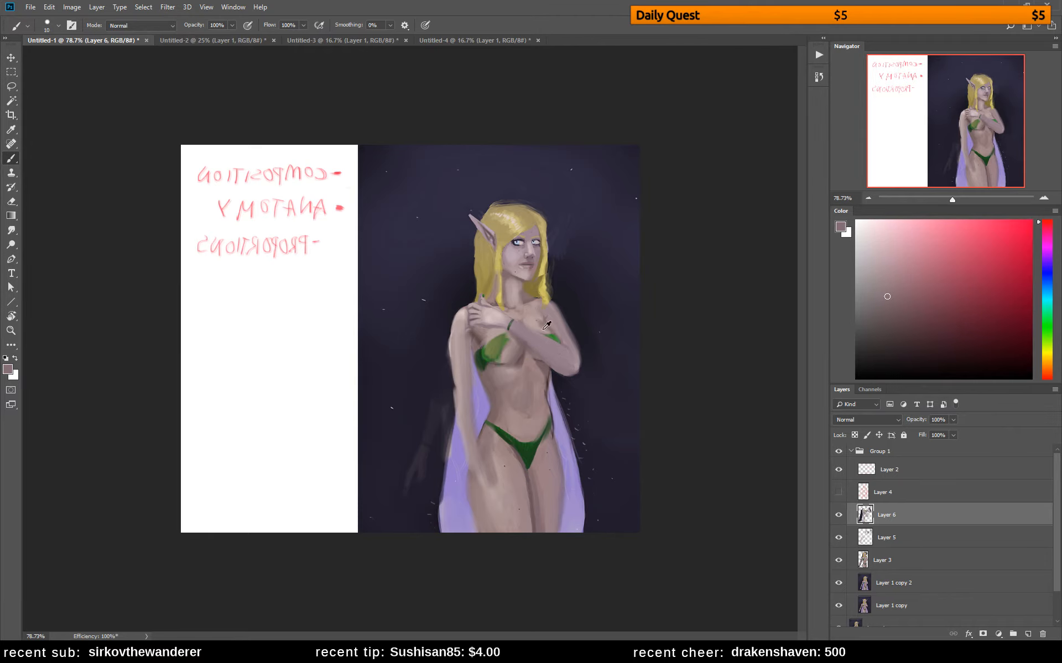
left_click(544, 329, "alt")
left_click(539, 322, "alt")
left_click(534, 323, "alt")
left_click(539, 319, "alt")
left_click(547, 326, "alt")
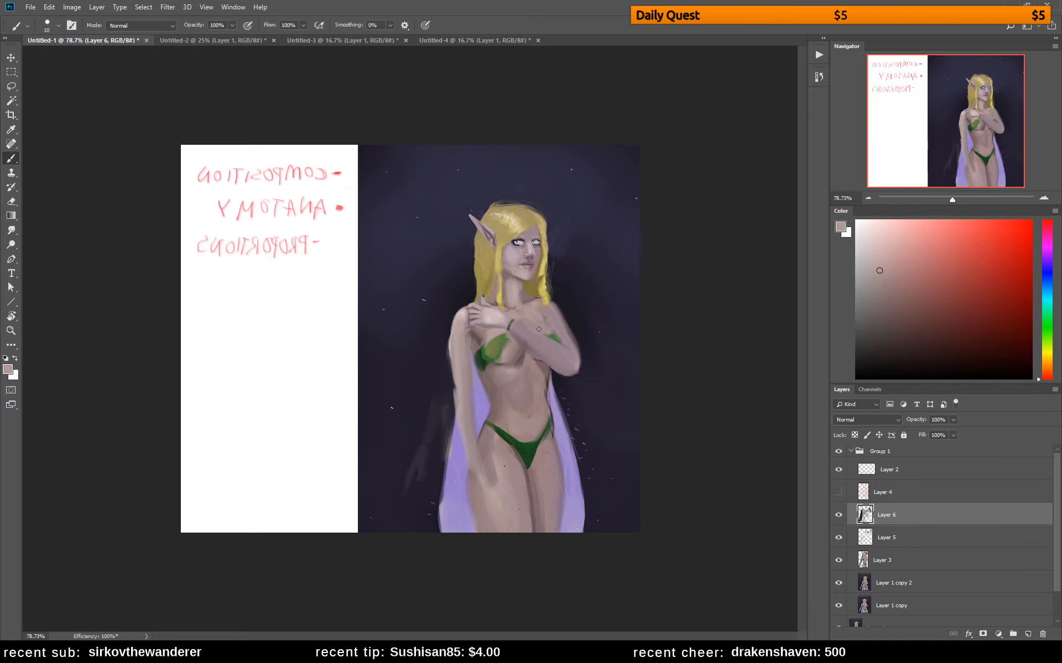
Soften the neck and collarbone shading down to the raised hand with sampled skin tones
left_click(524, 319, "alt")
left_click(520, 292, "alt")
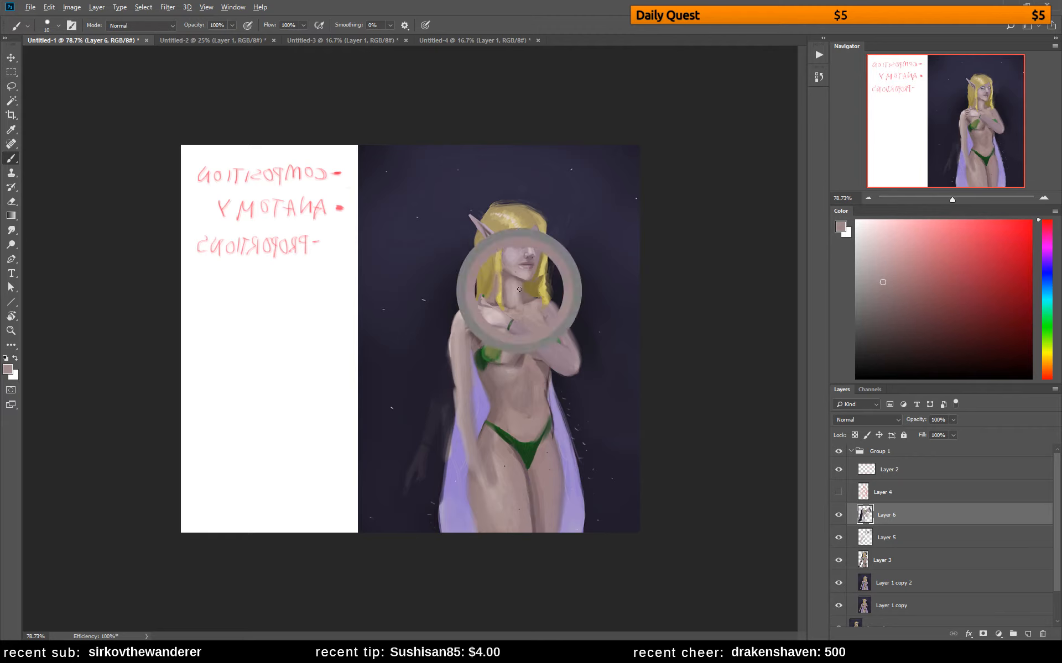
left_click(520, 292, "alt")
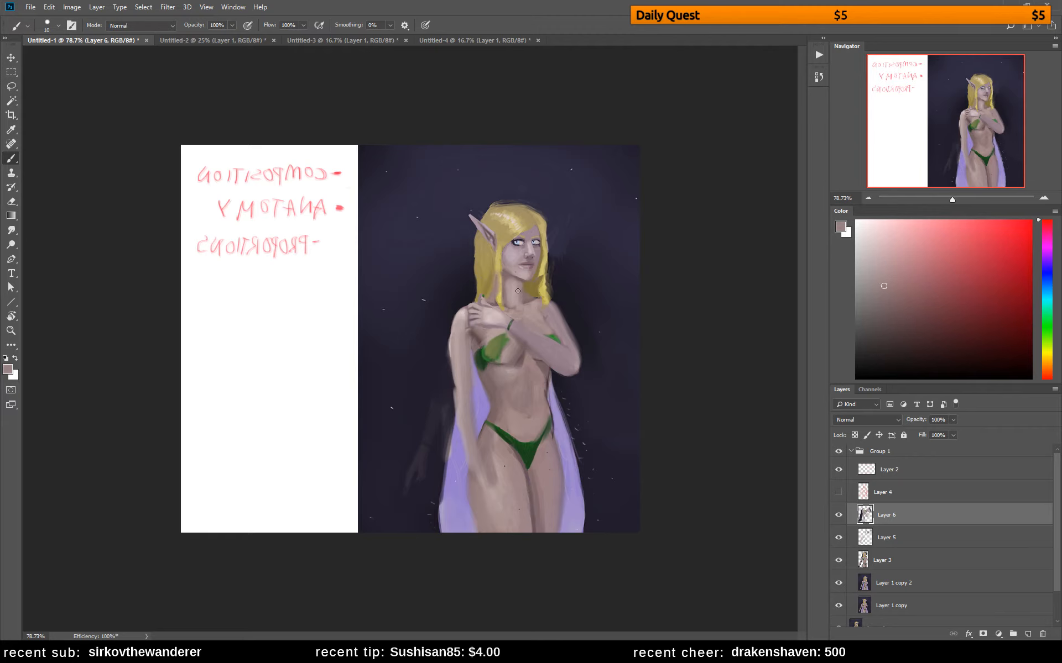
left_click(515, 290, "alt")
left_click(515, 299, "alt")
left_click(493, 310, "alt")
Add a dark green bracelet to the lowered wrist and outline the lowered arm and hand in dark brown with a 4 px brush
left_click(526, 447, "alt")
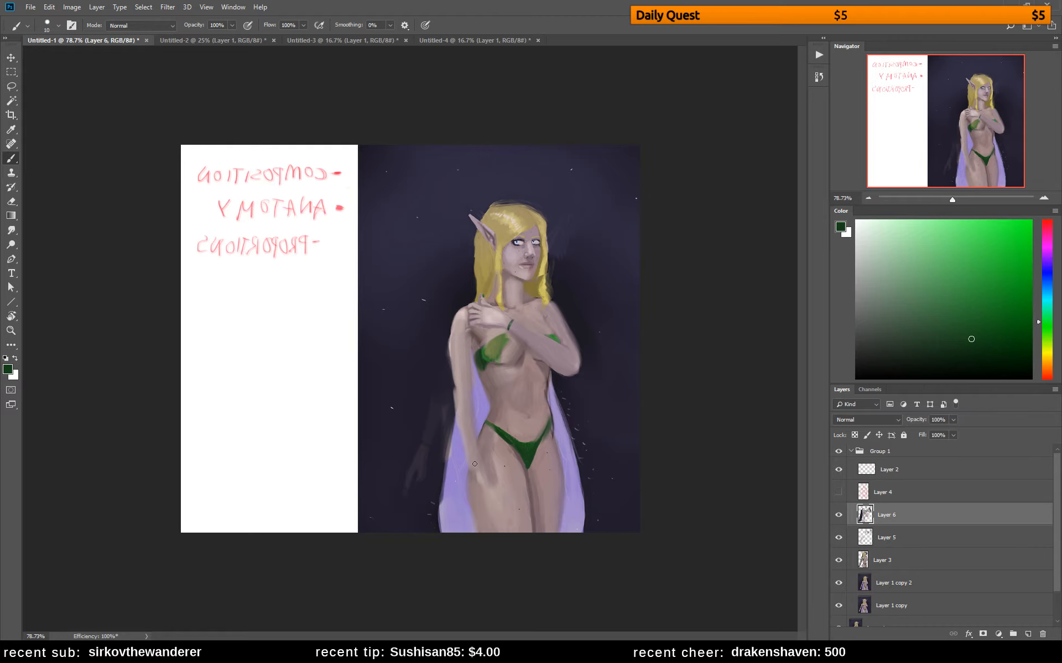
left_click_drag(480, 462, 474, 463)
left_click(474, 477, "alt")
left_click(889, 331)
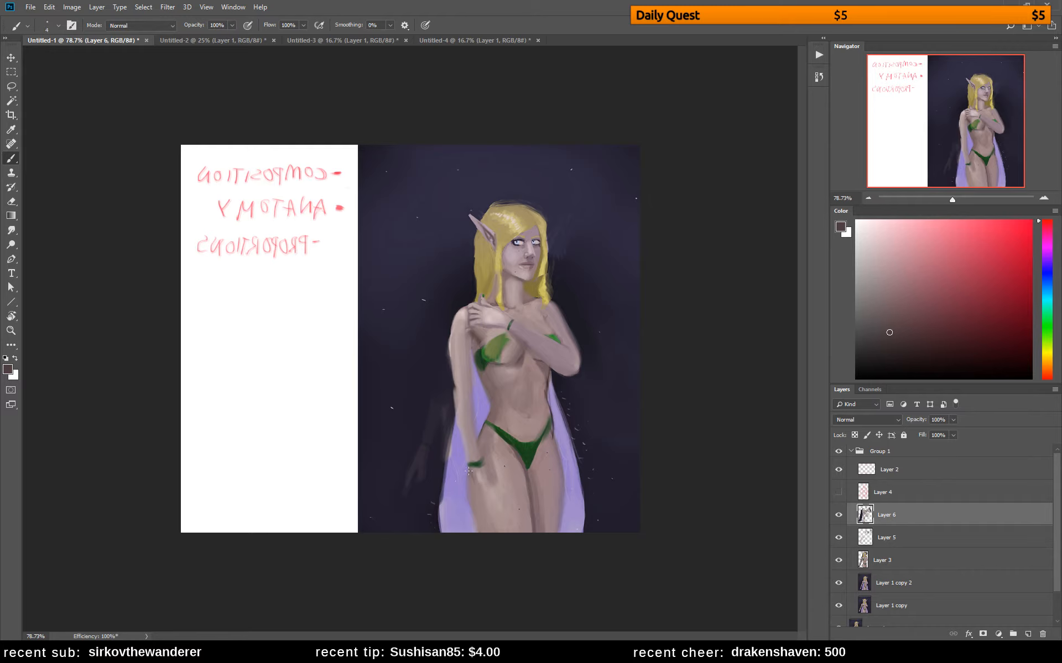
mouse_move(478, 490)
left_mouse_down()
mouse_move(485, 465)
mouse_move(489, 497)
left_mouse_up()
left_click_drag(472, 356, 471, 404)
mouse_move(452, 327)
left_mouse_down()
mouse_move(462, 442)
mouse_move(454, 417)
mouse_move(474, 490)
left_mouse_up()
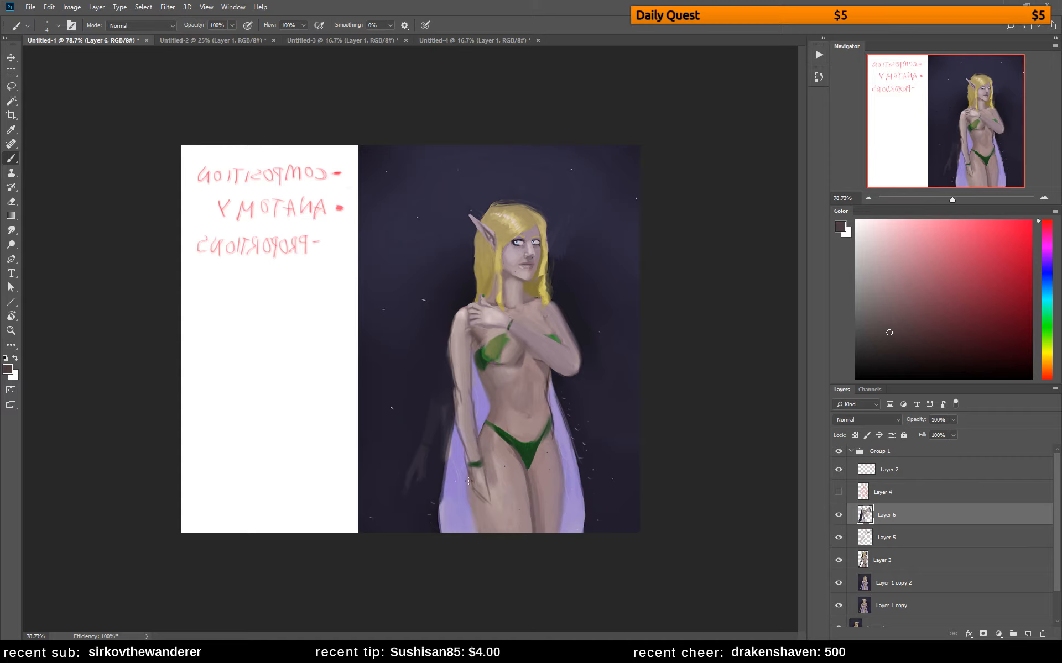
Outline both outer thighs in dark brown and repaint the cape beside the far thigh in sampled lavender with a 25 px brush
left_click_drag(469, 479, 487, 531)
mouse_move(552, 482)
left_mouse_down()
mouse_move(546, 509)
mouse_move(553, 461)
mouse_move(540, 532)
left_mouse_up()
left_click(573, 463, "alt")
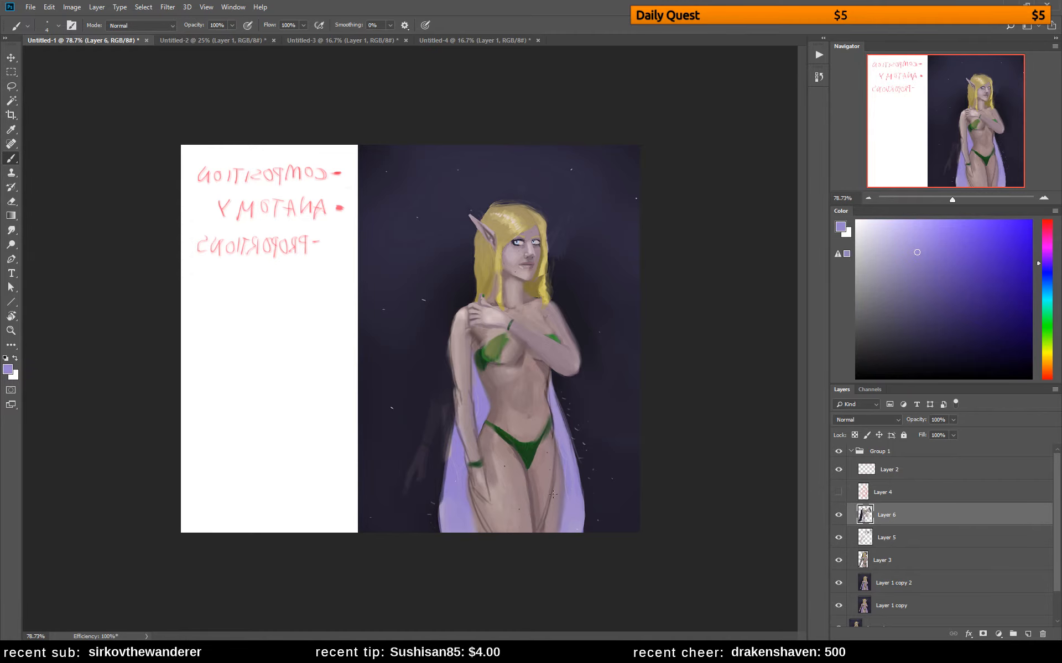
key("bracketright")
key("bracketright")
key("bracketright")
key("bracketright")
key("bracketright")
key("bracketright")
key("bracketright")
key("bracketright")
key("bracketright")
left_click_drag(557, 468, 546, 523)
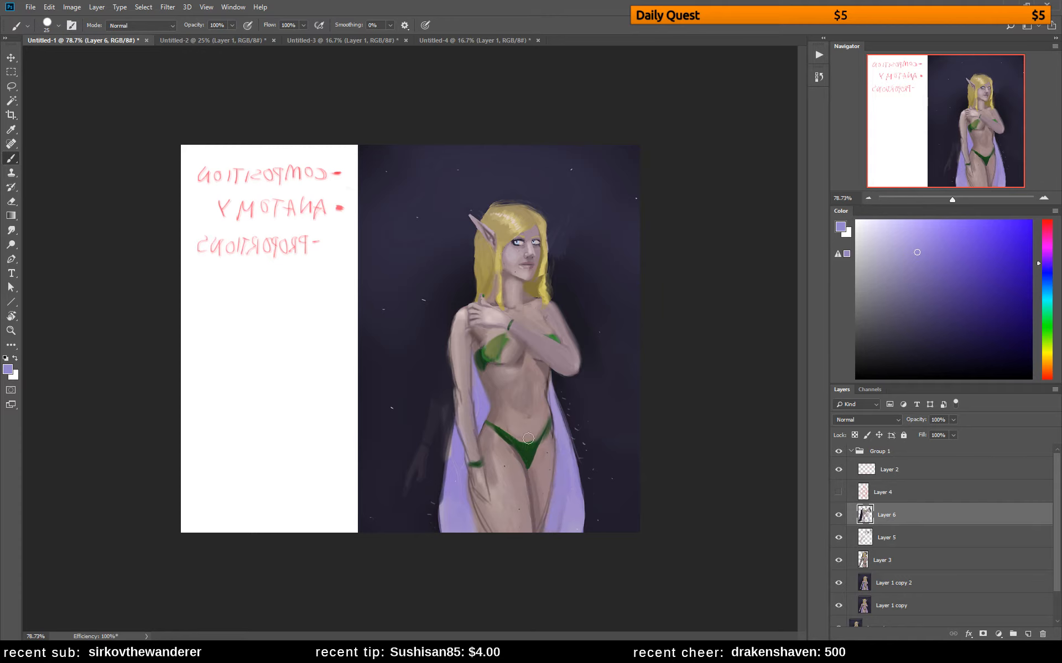
Model the midriff from below the bust to the navel with sampled skin tones
left_click(492, 317, "alt")
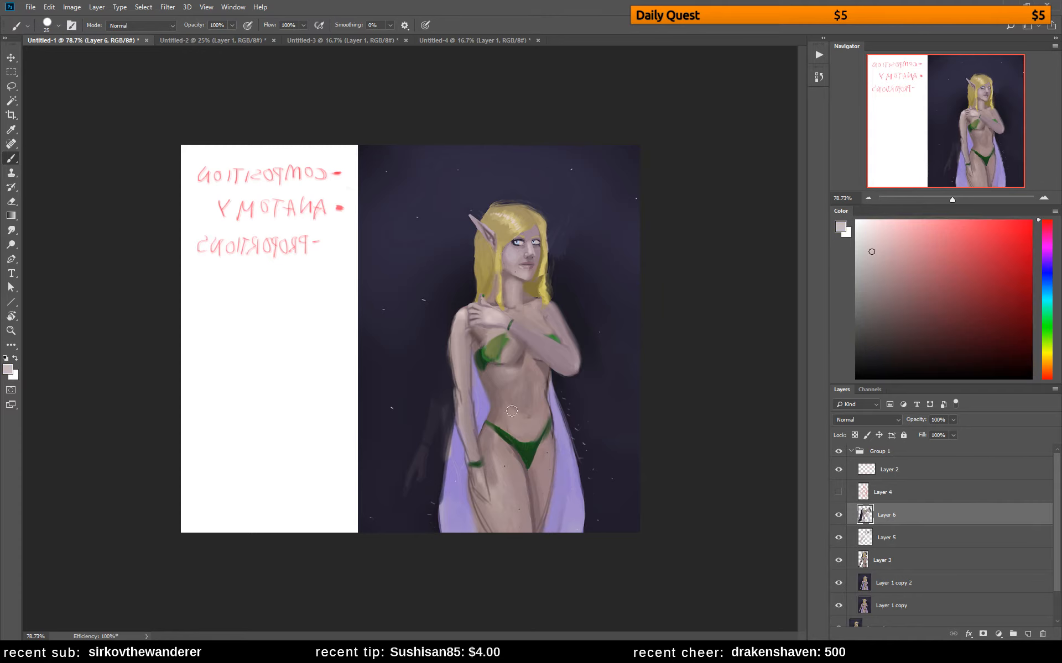
left_click(504, 375, "alt")
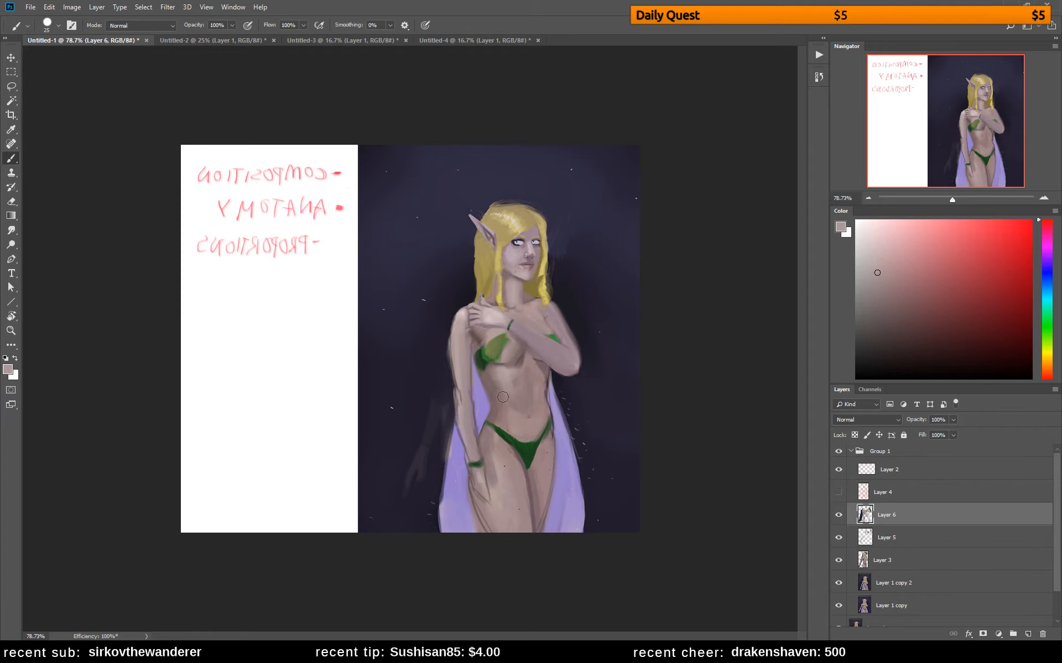
left_click(510, 378, "alt")
mouse_move(511, 372)
left_mouse_down()
mouse_move(522, 398)
mouse_move(517, 415)
mouse_move(505, 413)
left_mouse_up()
left_click(509, 384, "alt")
Flip the canvas horizontally and clean up the raised arm's outer shoulder edge with the sampled background color and a 14 px brush
key("ctrl+shift+h")
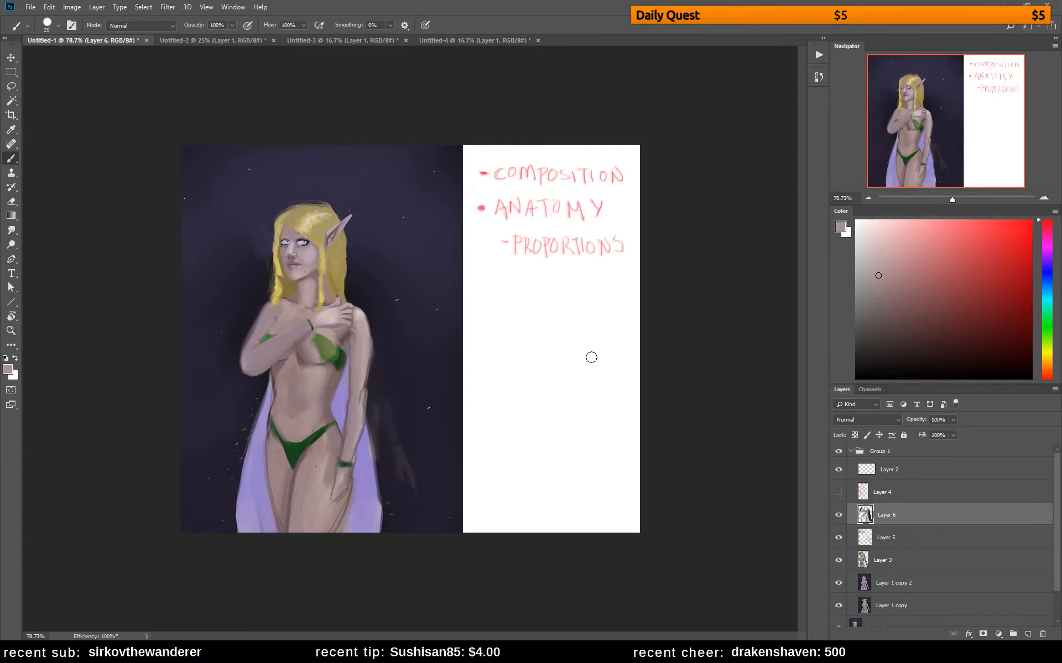
left_click(350, 332, "alt")
right_click(325, 216)
left_click_drag(390, 244, 385, 245)
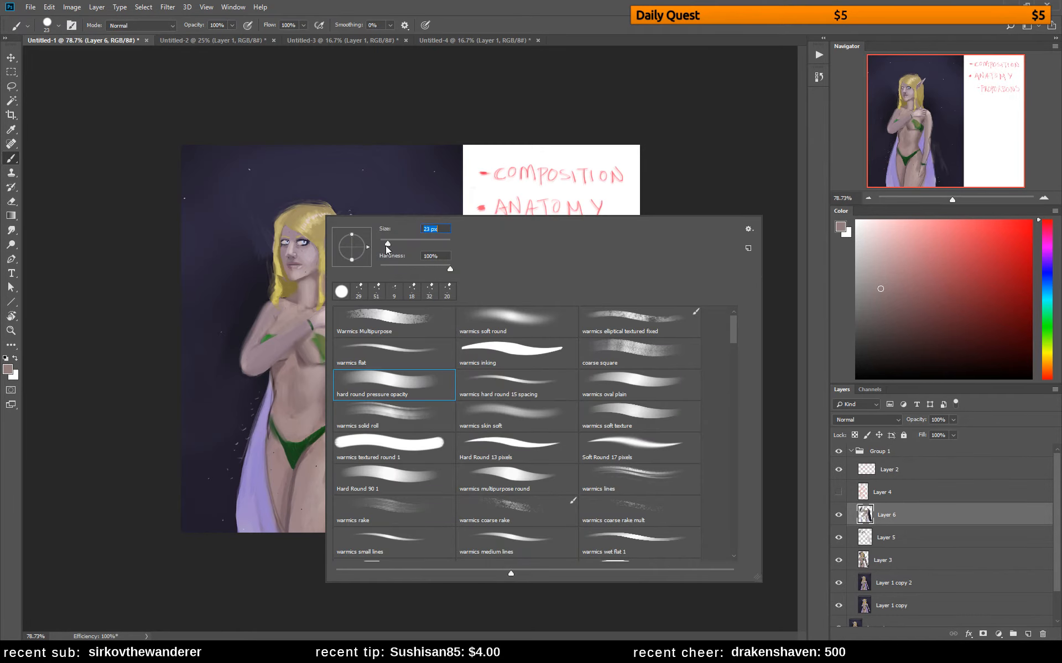
left_click(307, 258)
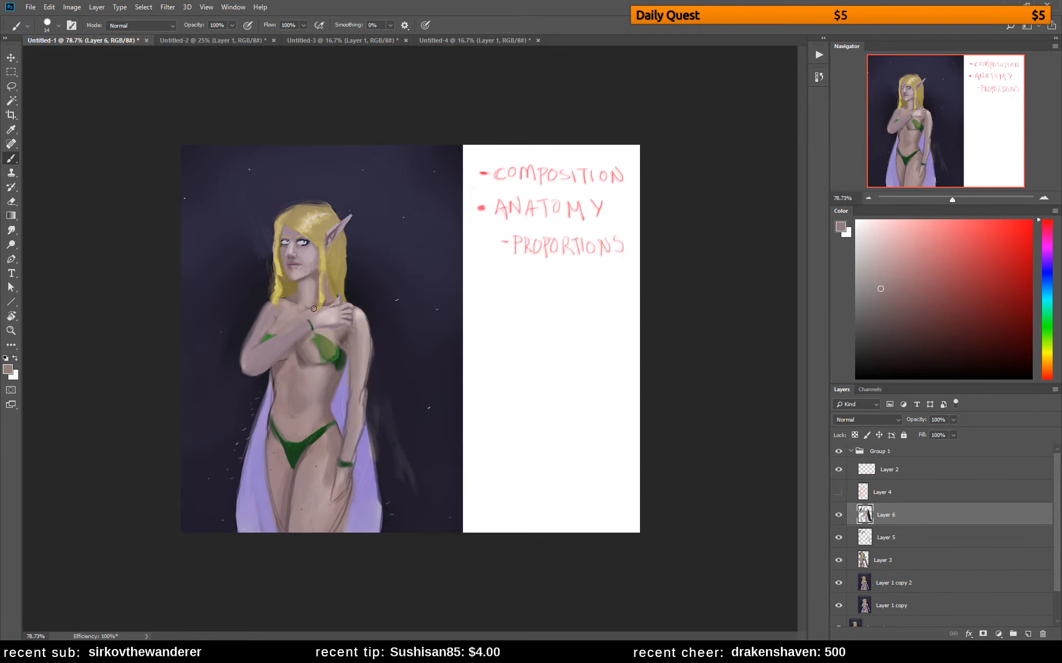
key("e")
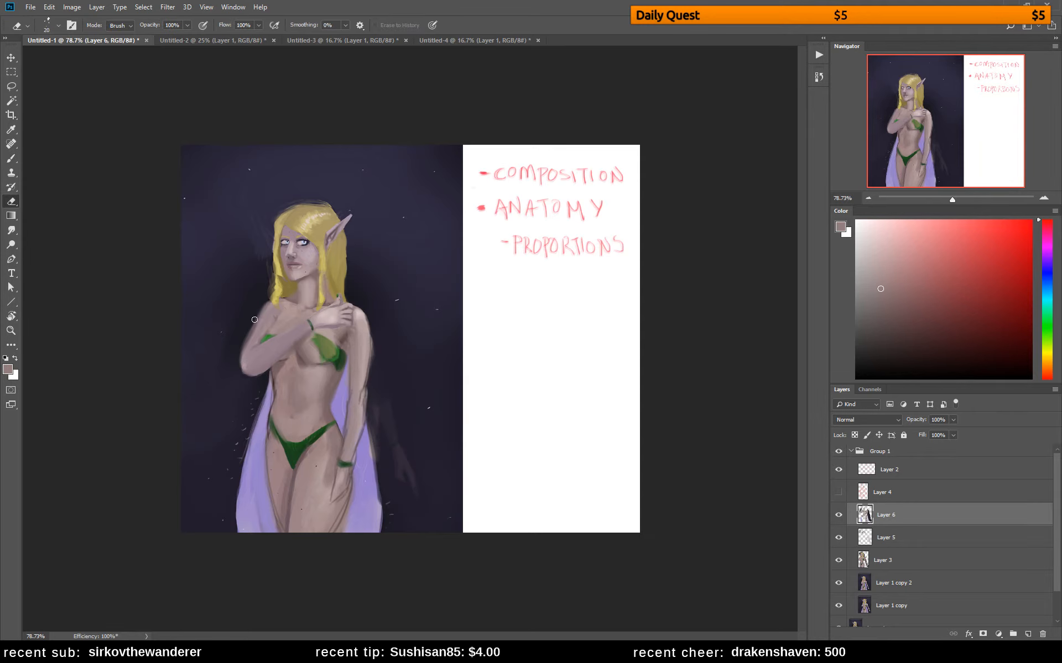
key("b")
left_click(251, 320, "alt")
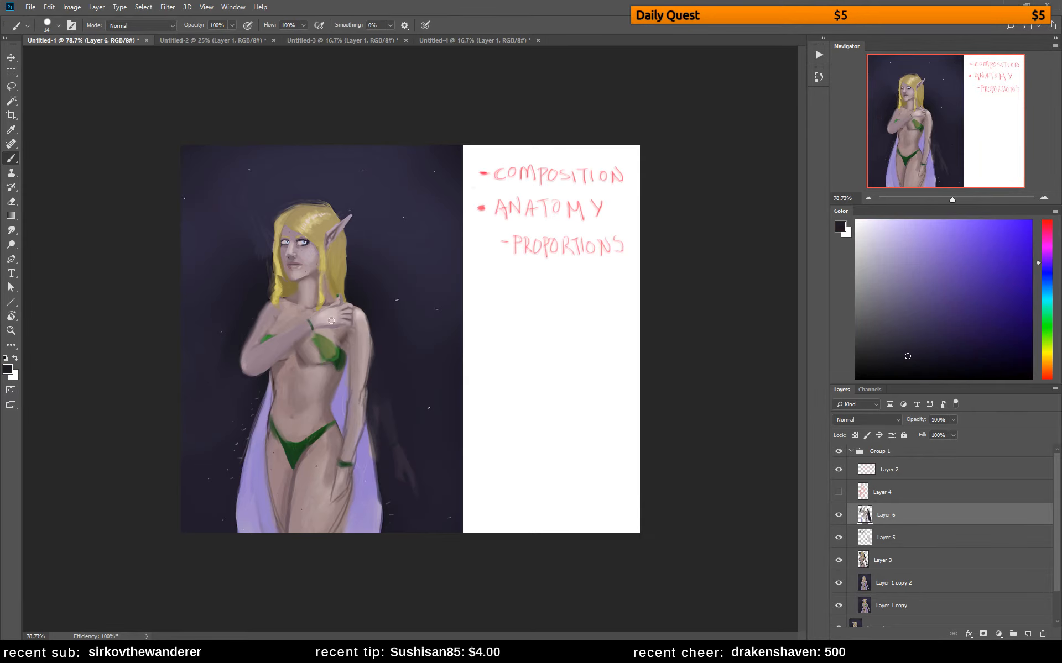
Paint over the bracelet on the raised wrist with skin tone and redraw it in dark green with a smaller brush
left_click(314, 319, "alt")
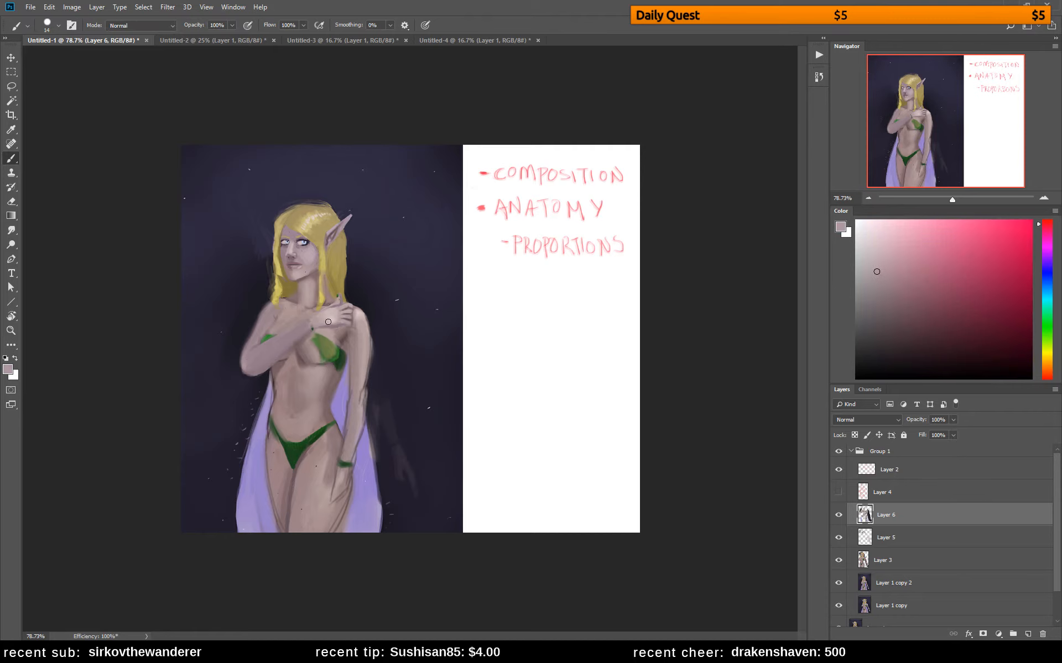
left_click(347, 351, "alt")
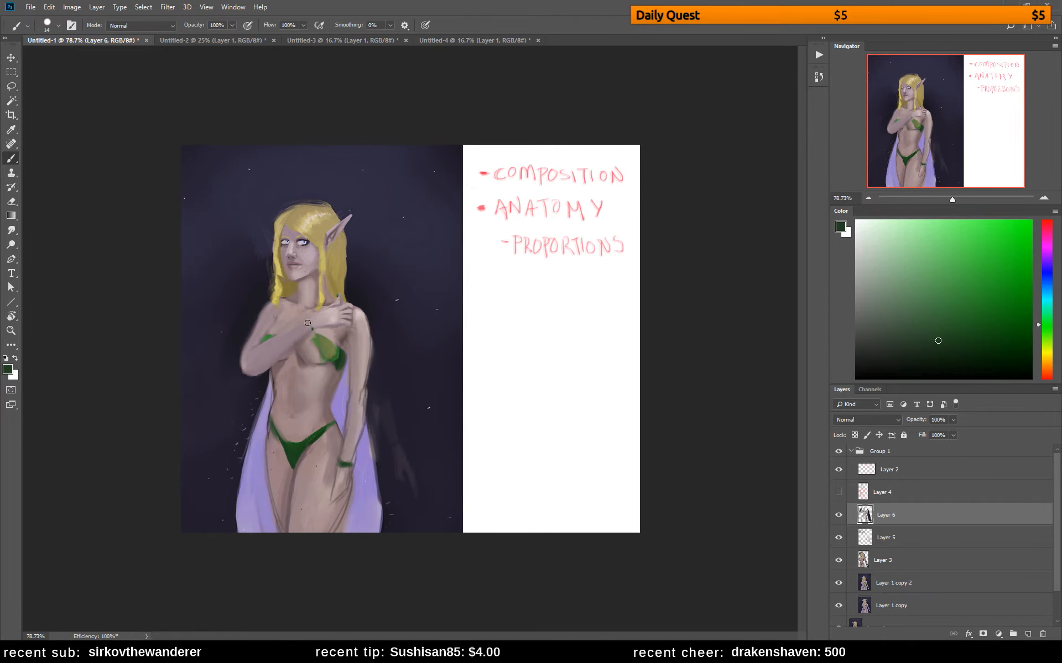
key("bracketleft")
key("bracketleft")
key("bracketleft")
key("bracketleft")
key("ctrl+z")
left_click_drag(305, 319, 314, 333)
key("ctrl+z")
left_click(308, 331, "alt")
left_click(308, 320, "alt")
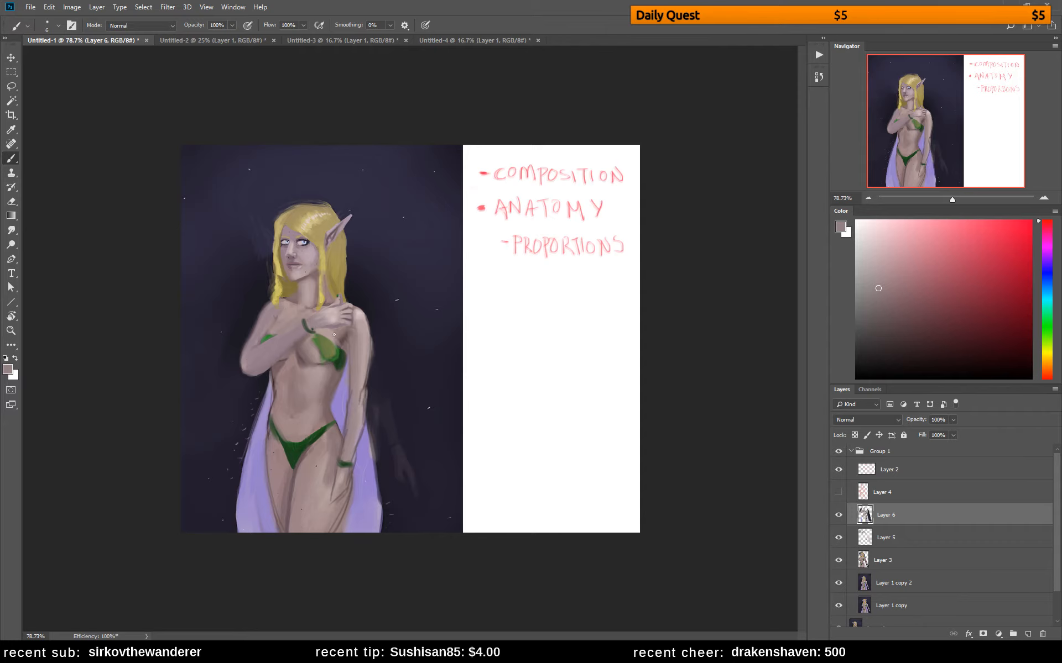
Refine the raised hand's fingers and back with sampled skin tones
left_click(362, 311, "alt")
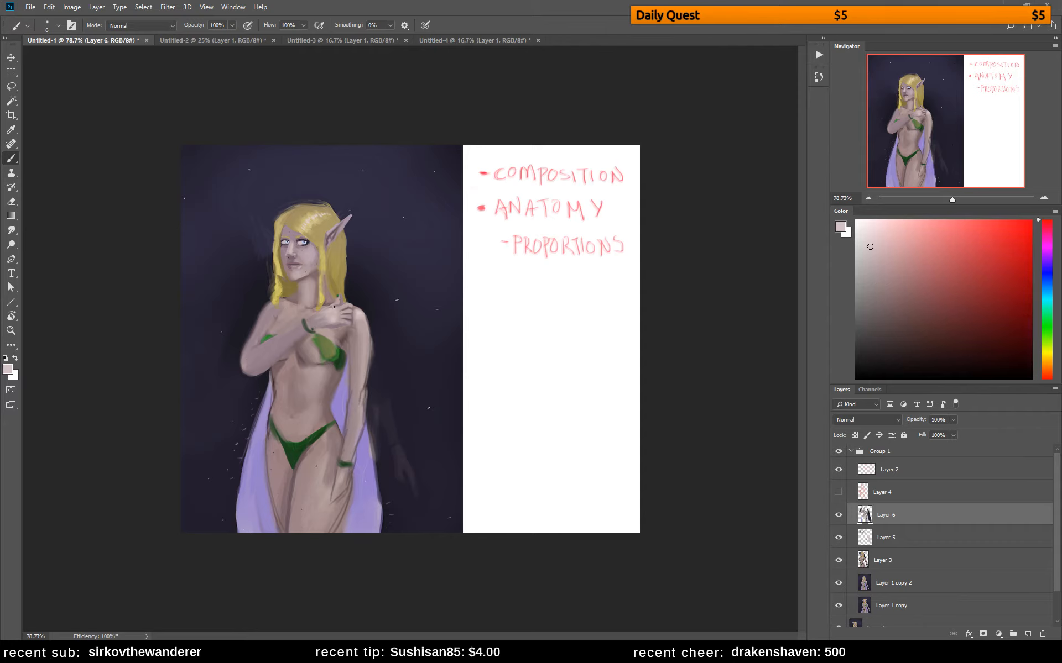
left_click(352, 327, "alt")
left_click_drag(324, 326, 346, 322)
left_click(320, 332, "alt")
left_click(348, 335, "alt")
left_click(337, 306, "alt")
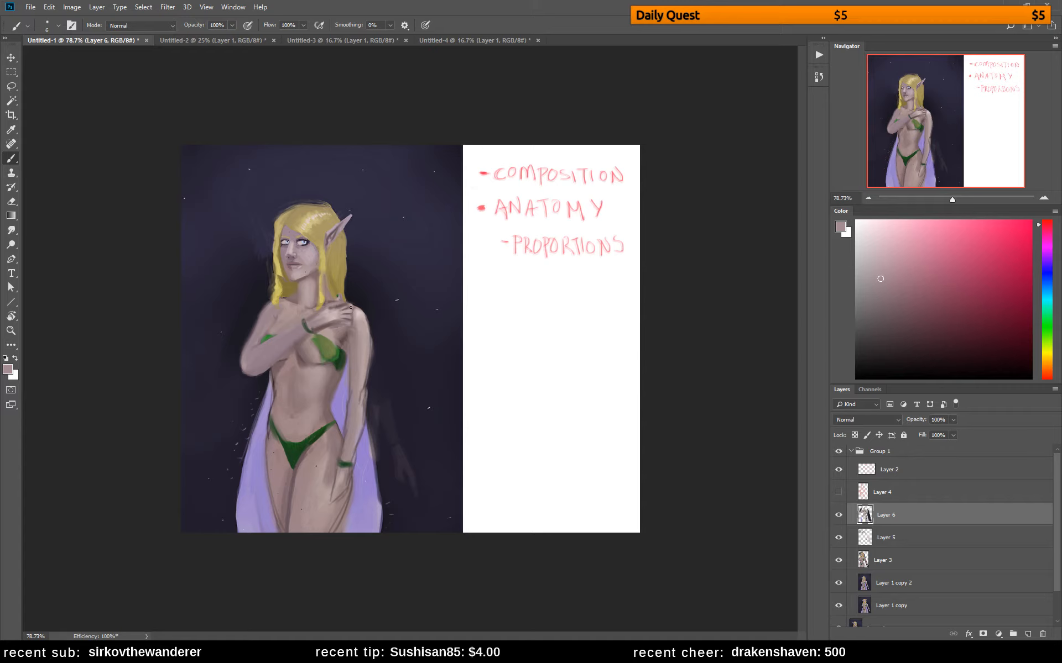
left_click_drag(335, 307, 348, 308)
left_click(331, 311, "alt")
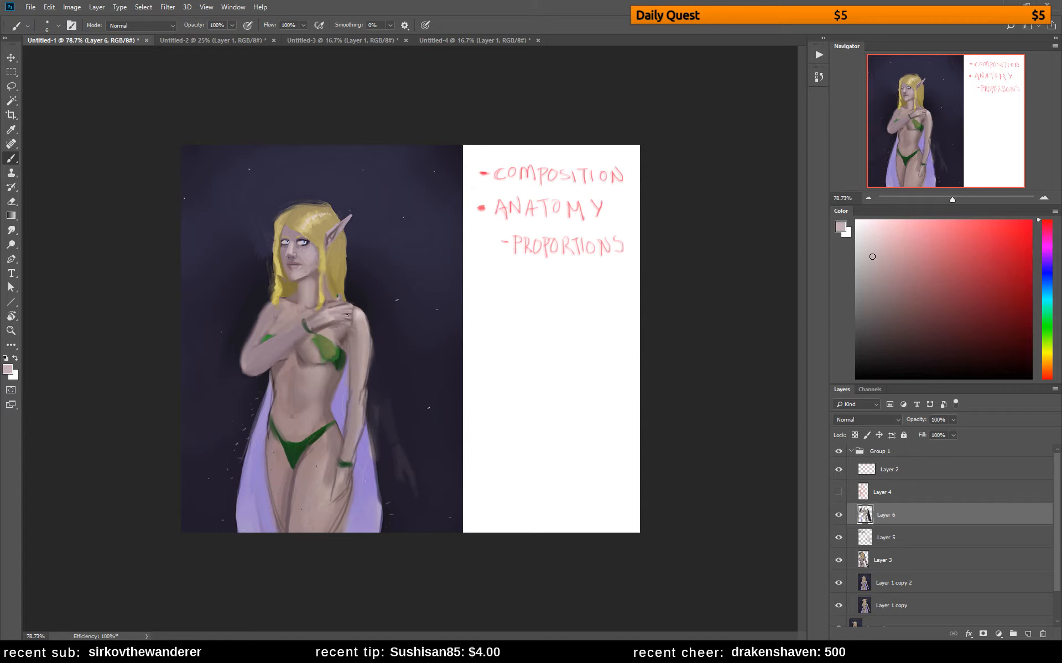
left_click_drag(341, 315, 345, 320)
Flip the canvas horizontally and shade the area beneath the raised hand with sampled skin tones
key("ctrl+shift+h")
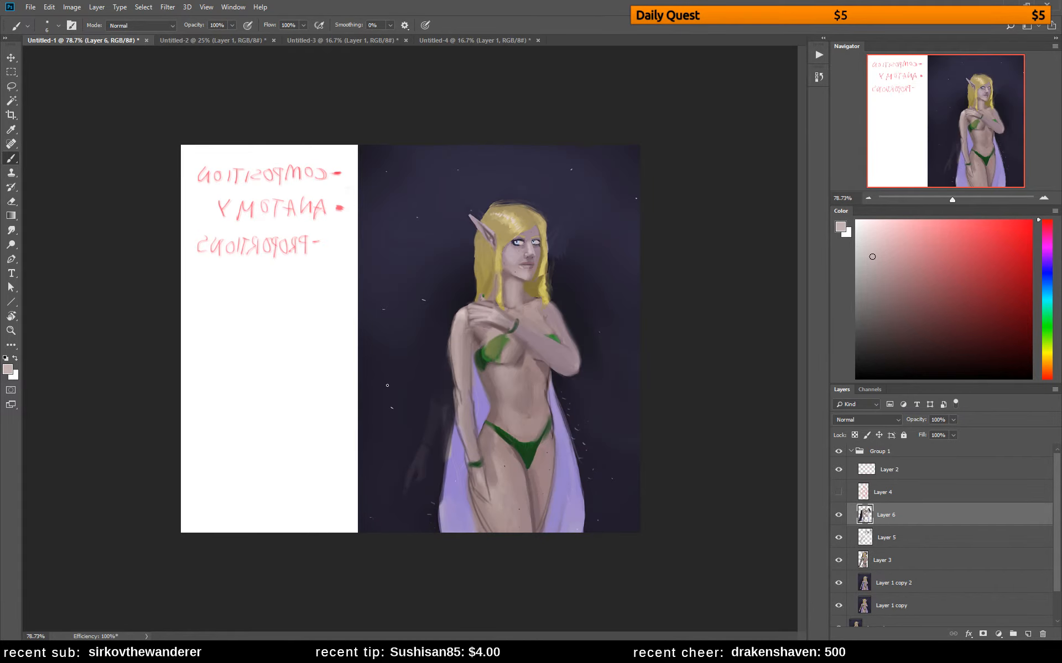
left_click(493, 325, "alt")
left_click_drag(486, 325, 494, 329)
left_click(461, 313, "alt")
Trim the top of the hair with the background color and touch up the strands beside the face in dark gold
left_click(498, 201, "alt")
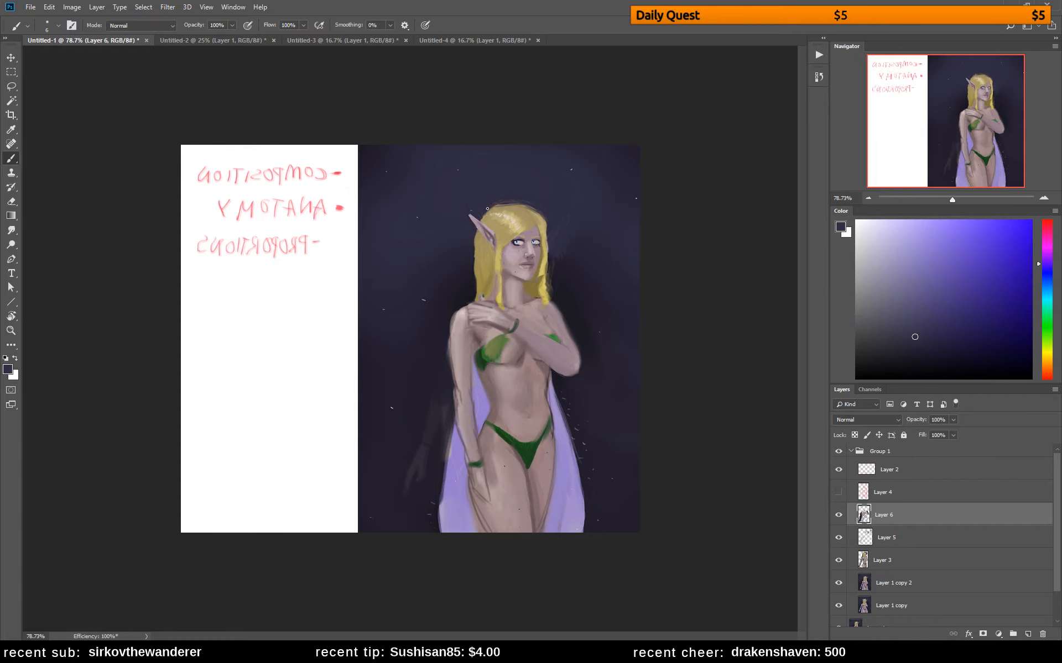
mouse_move(487, 209)
left_mouse_down()
mouse_move(501, 204)
mouse_move(482, 218)
mouse_move(493, 209)
left_mouse_up()
left_click(537, 282, "alt")
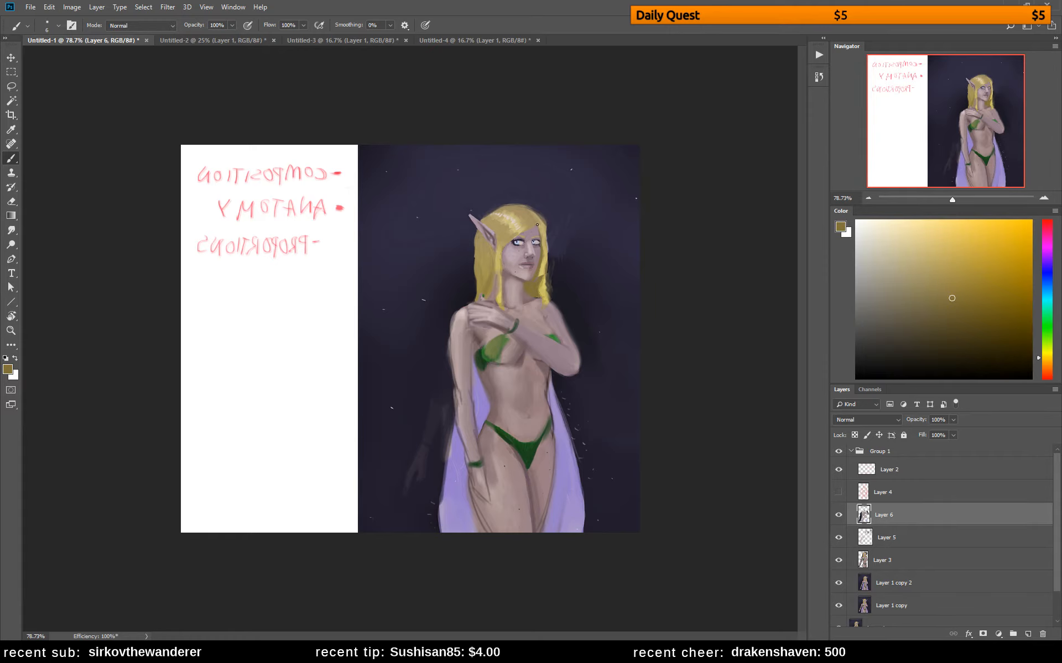
left_click_drag(542, 242, 535, 277)
left_click(534, 247, "alt")
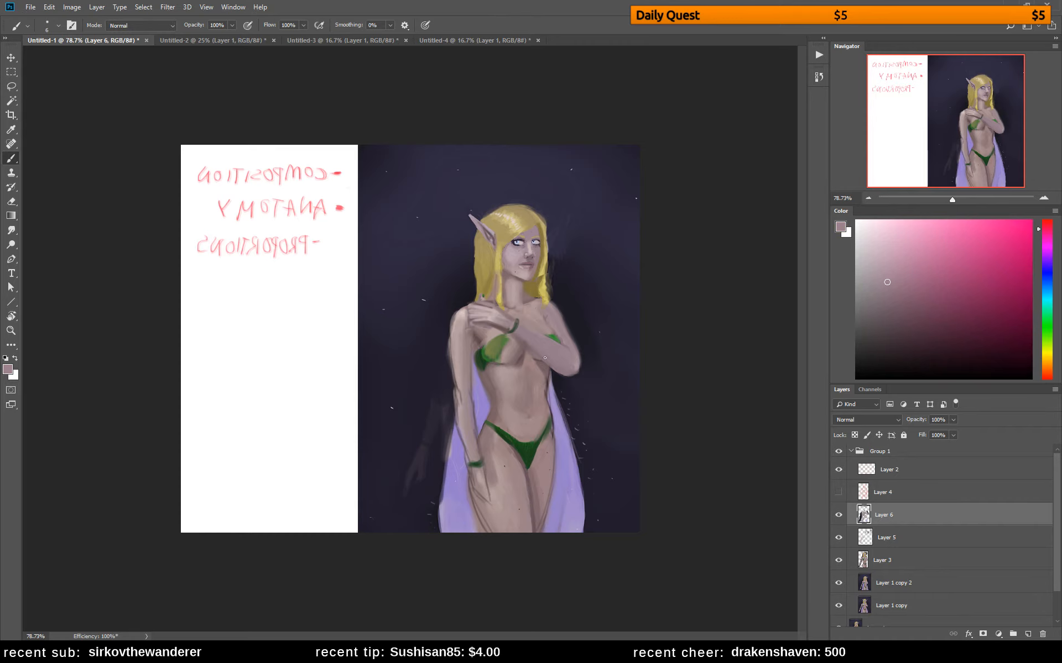
Soften the side of the waist from below the raised elbow to the hip with sampled skin tones
left_click(542, 390, "alt")
left_click_drag(543, 400, 546, 381)
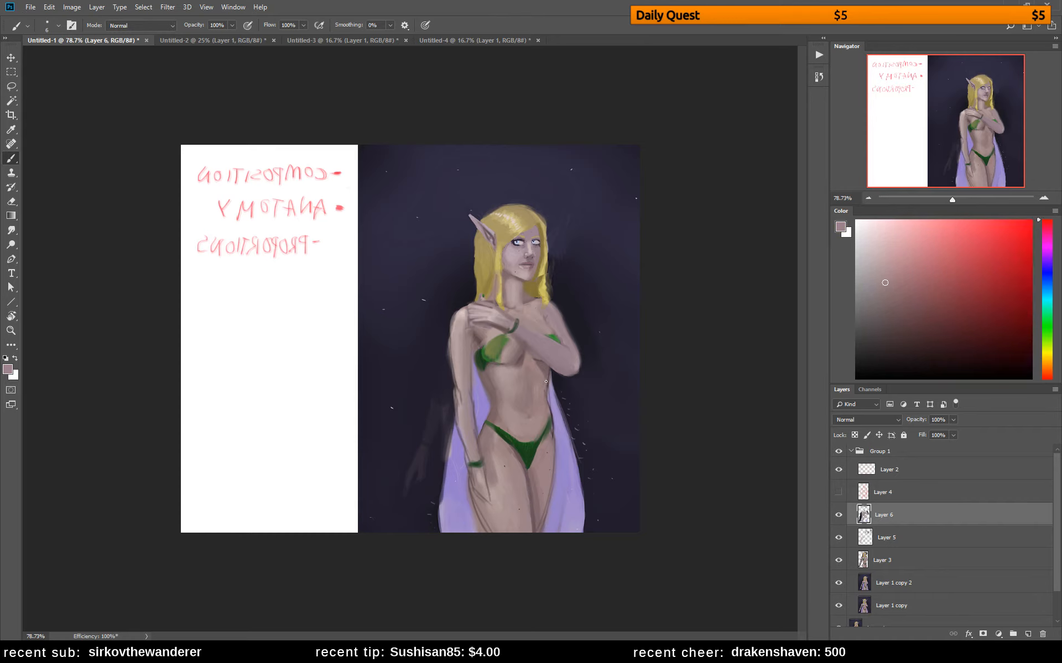
left_click(545, 370, "alt")
left_click(545, 373, "alt")
left_click(539, 384, "alt")
left_click(536, 393, "alt")
left_click(538, 396, "alt")
left_click(552, 420, "alt")
left_click(543, 415, "alt")
left_click(538, 412, "alt")
Define the lowered hand's fingers with dark brown shadows against the thigh
left_click(485, 475, "alt")
left_click(485, 466, "alt")
left_click(902, 340)
left_click_drag(482, 472, 486, 492)
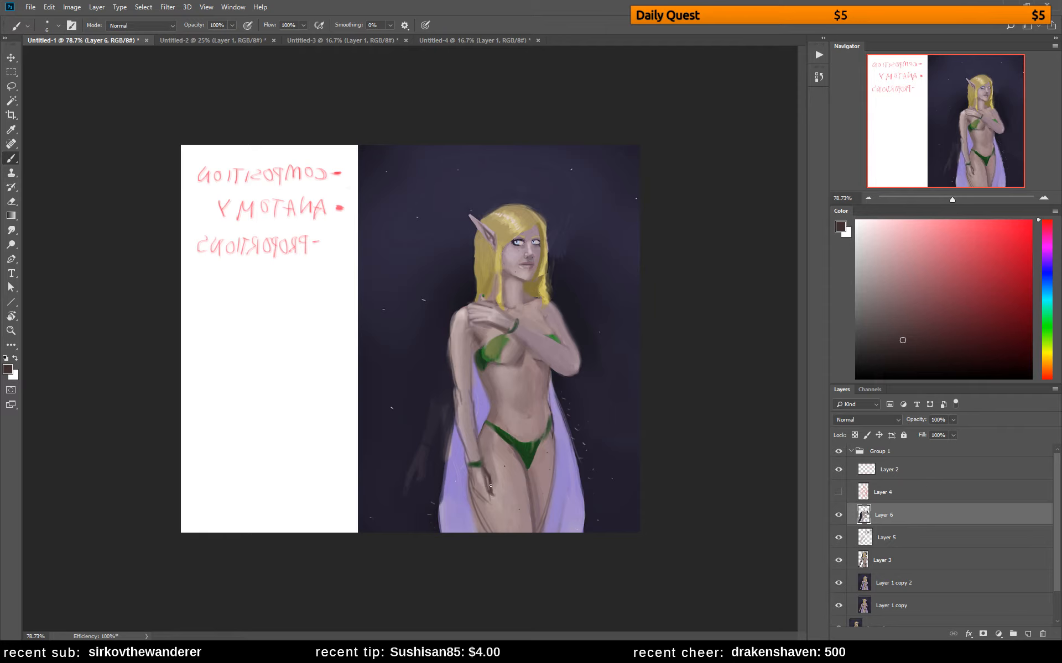
mouse_move(484, 495)
left_mouse_down()
mouse_move(489, 506)
mouse_move(481, 501)
left_mouse_up()
Model the back of the lowered hand and the wrist around the bracelet with sampled tones
left_click(472, 477, "alt")
left_click(472, 468, "alt")
left_click(467, 461, "alt")
left_click(472, 473, "alt")
left_click(478, 473, "alt")
left_click_drag(481, 466, 488, 477)
left_click(483, 447, "alt")
Repaint the cape's outer edge beside the lowered arm in lavender and trim it with the dark background color
left_click(450, 475, "alt")
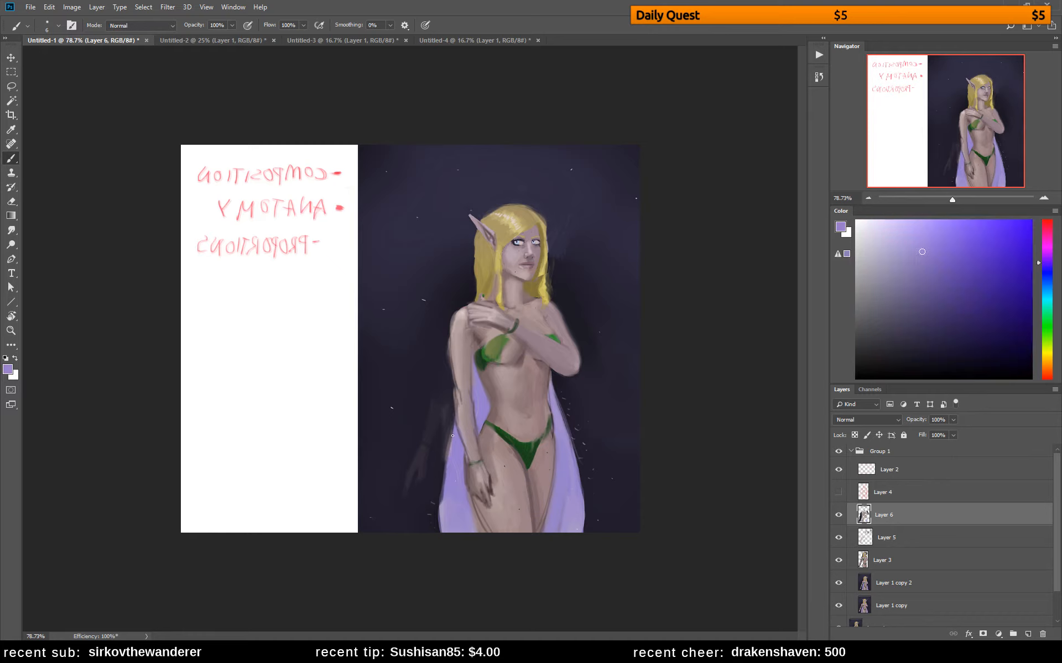
left_click_drag(445, 477, 438, 532)
left_click(438, 463, "alt")
left_click_drag(452, 425, 438, 536)
left_click_drag(442, 480, 436, 531)
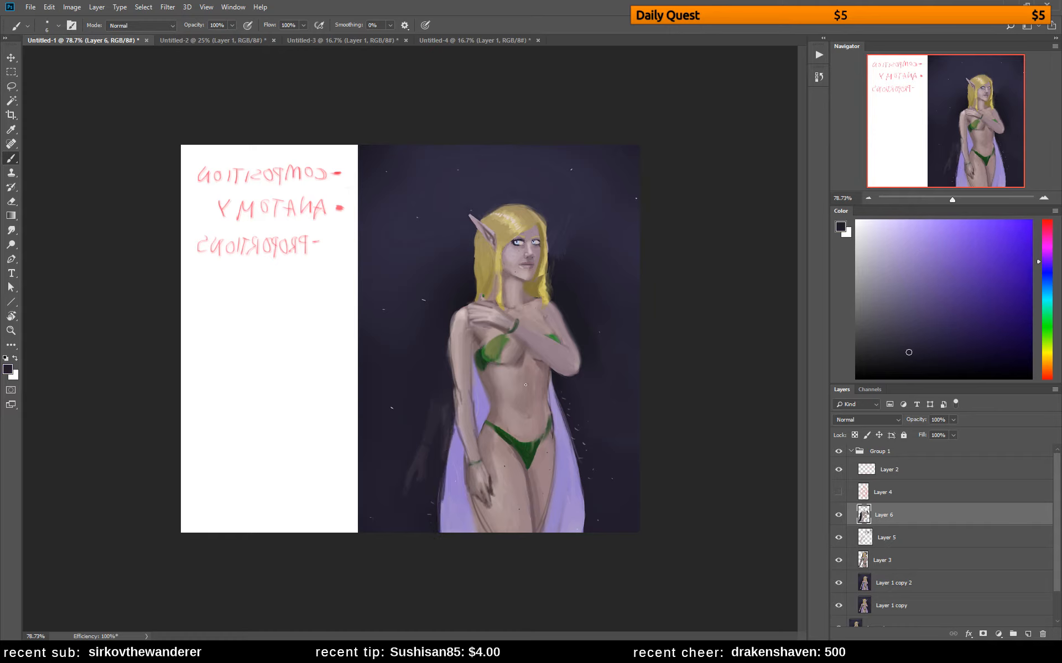
Shade the chest below the raised hand and around the green cup with sampled skin tones and a 25 px brush
left_click(518, 364, "alt")
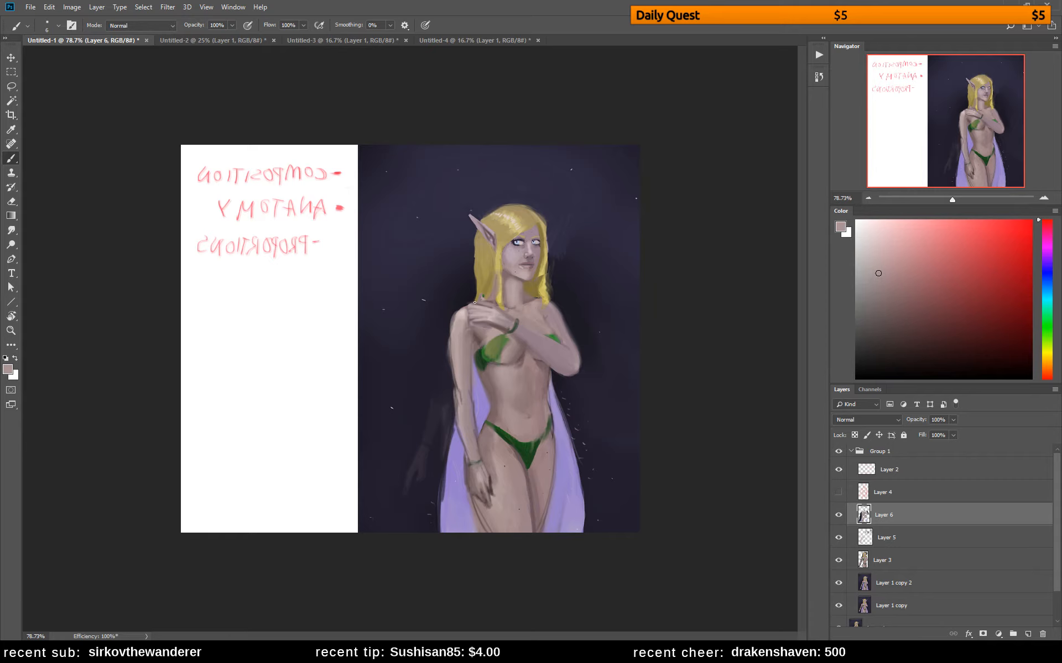
right_click(543, 331)
left_click(618, 303)
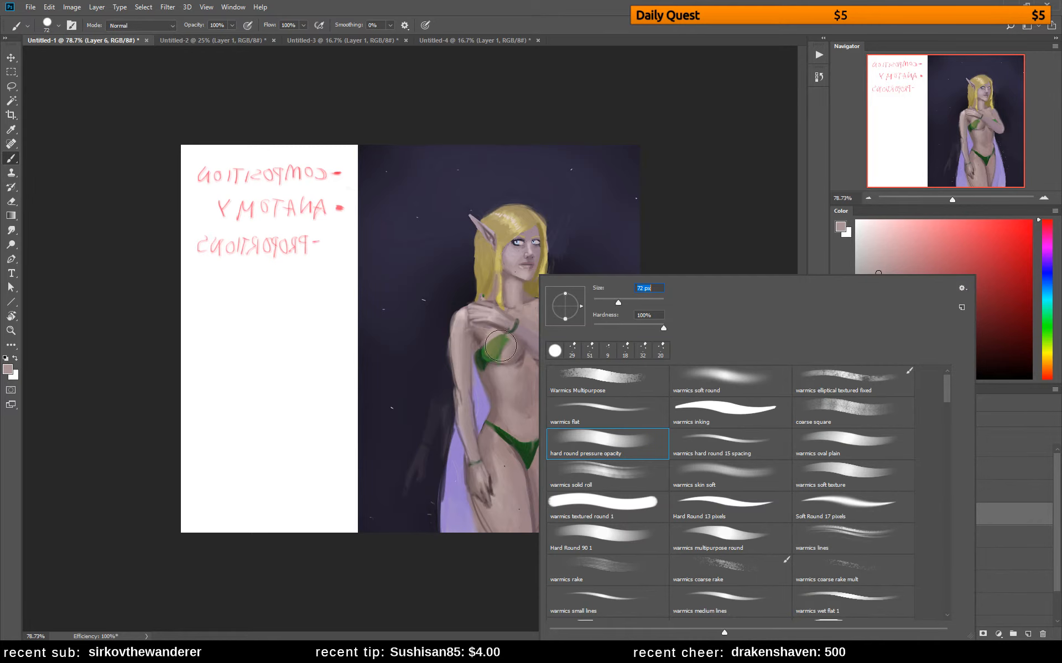
left_click_drag(603, 302, 601, 302)
left_click(488, 338, "alt")
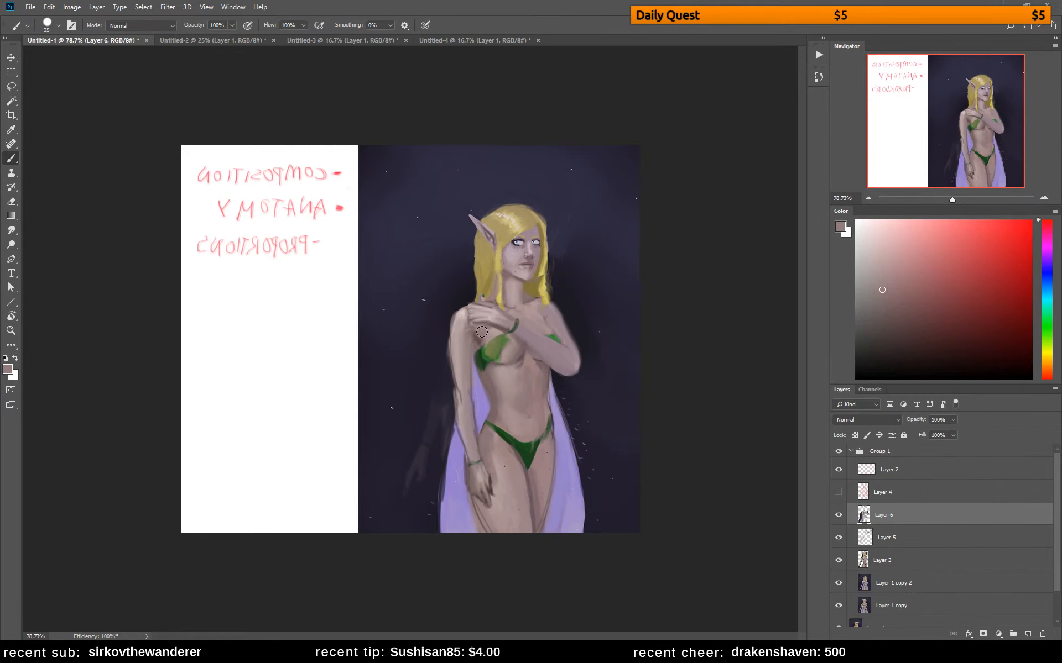
left_click_drag(482, 332, 500, 335)
left_click(515, 355, "alt")
left_click_drag(494, 356, 500, 351)
left_click(559, 320, "alt")
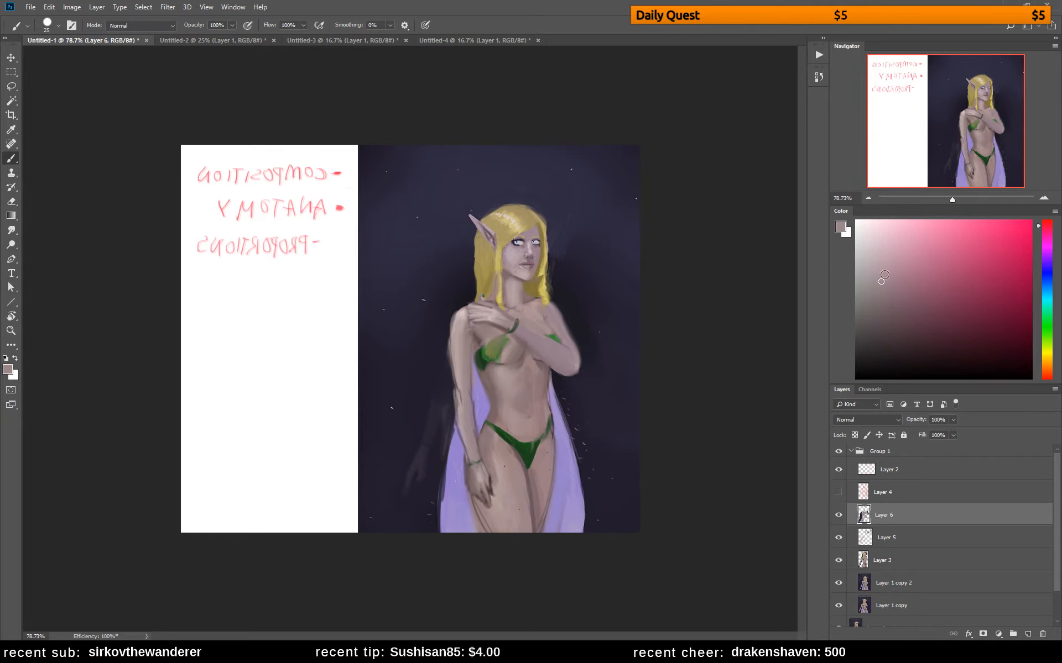
Set the brush to 4 px and choose a darker muted skin tone for detailing the raised upper arm
left_click(880, 268)
right_click(579, 330)
left_click_drag(635, 304, 628, 304)
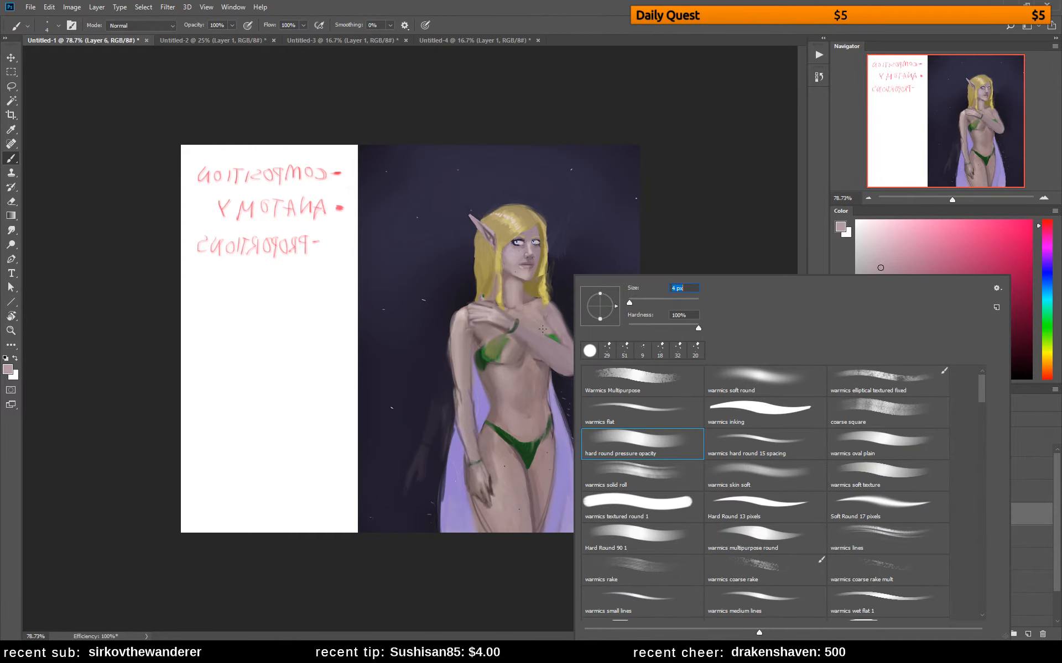
left_click(547, 320, "alt")
left_click(884, 302)
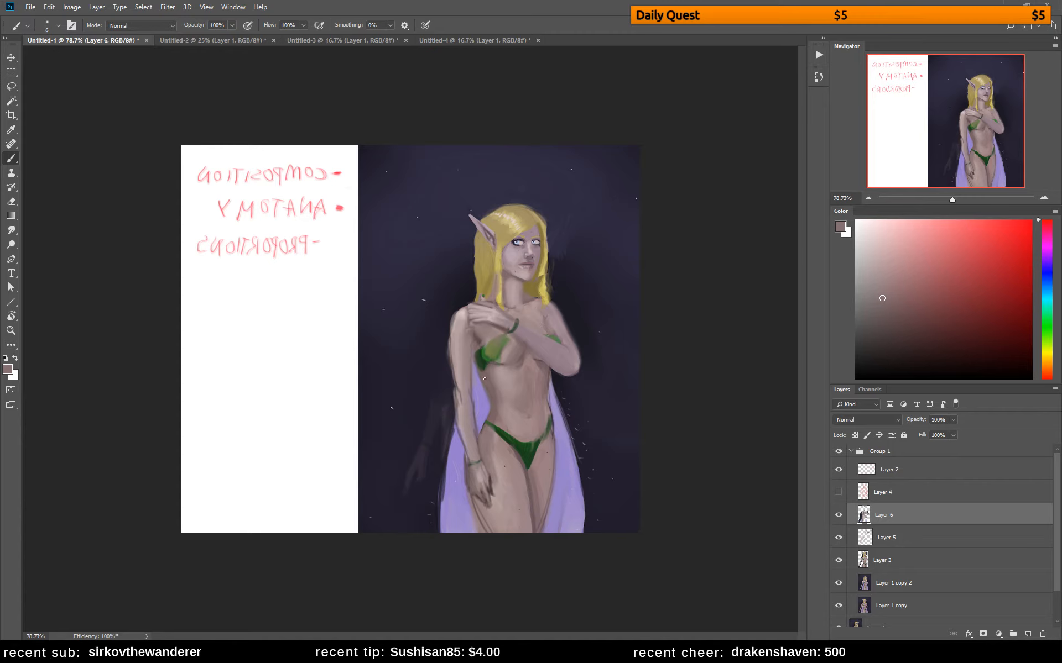
Darken the torso's side beside the lowered arm with a dark muted tone and flip the canvas horizontally
left_click(879, 341)
left_click_drag(475, 338, 478, 380)
key("ctrl+shift+h")
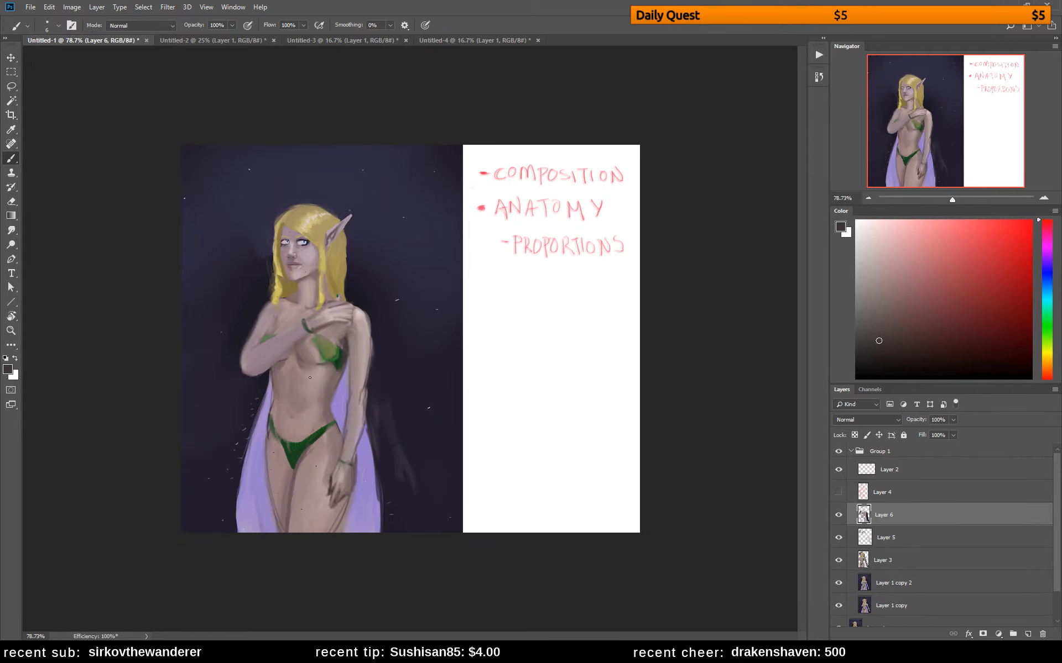
Blend the chest around the raised wrist and its bracelet with sampled muted skin tones
left_click_drag(302, 340, 293, 344)
left_click(356, 334, "alt")
left_click(314, 272, "alt")
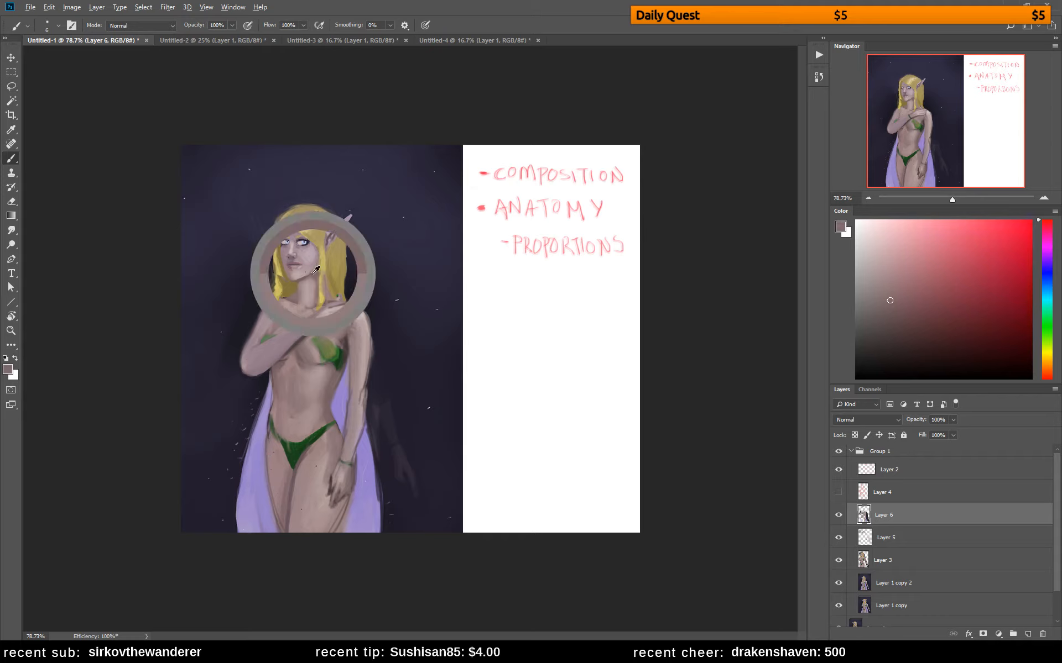
left_click(324, 309, "alt")
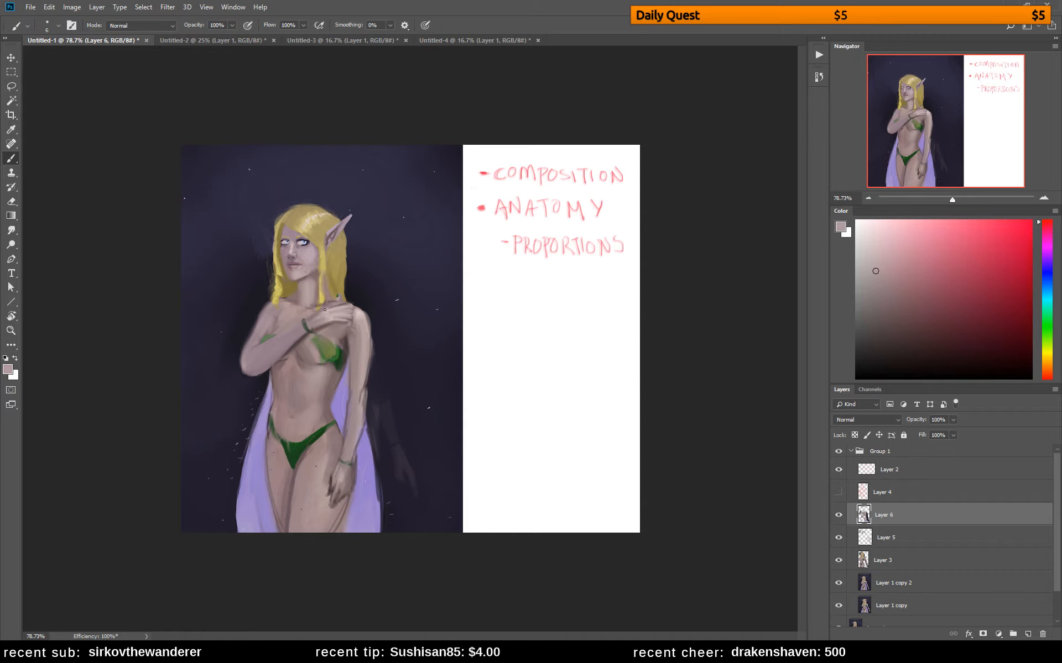
left_click(300, 336, "alt")
left_click(303, 326, "alt")
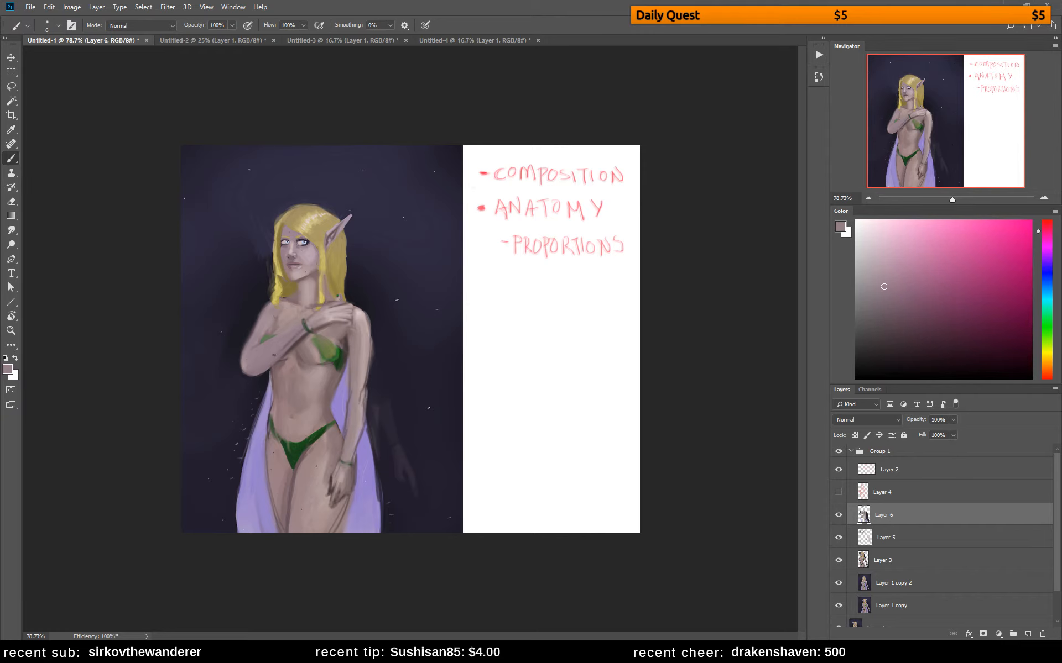
left_click(303, 328, "alt")
Shade the outer edge of the green cup beside the lowered arm in a dark tone and set the brush to 28 px
left_click(275, 396, "alt")
left_click(345, 349, "alt")
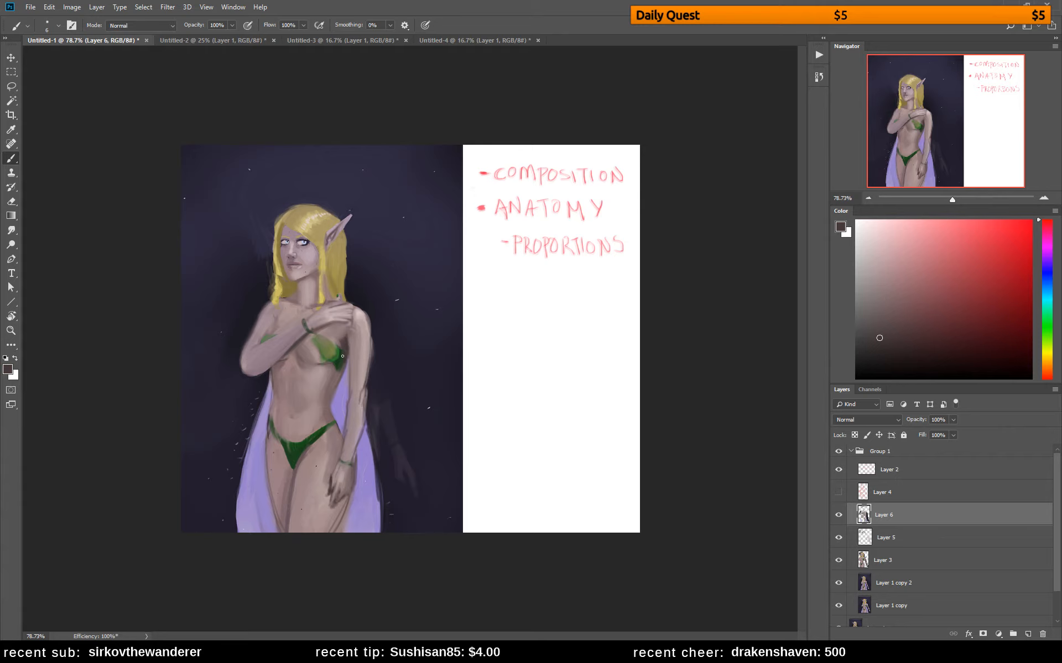
left_click(342, 352, "alt")
left_click(345, 356, "alt")
left_click(348, 351, "alt")
left_click(341, 341, "alt")
left_click(344, 347, "alt")
left_click(345, 345, "alt")
right_click(302, 401)
left_click(382, 303)
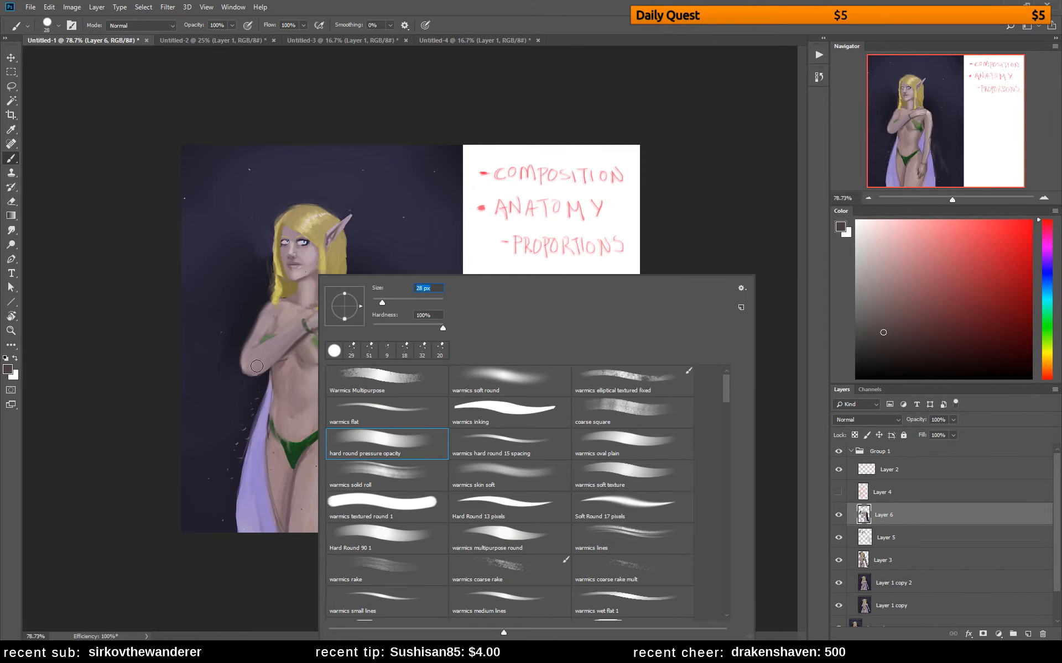
left_click(115, 365)
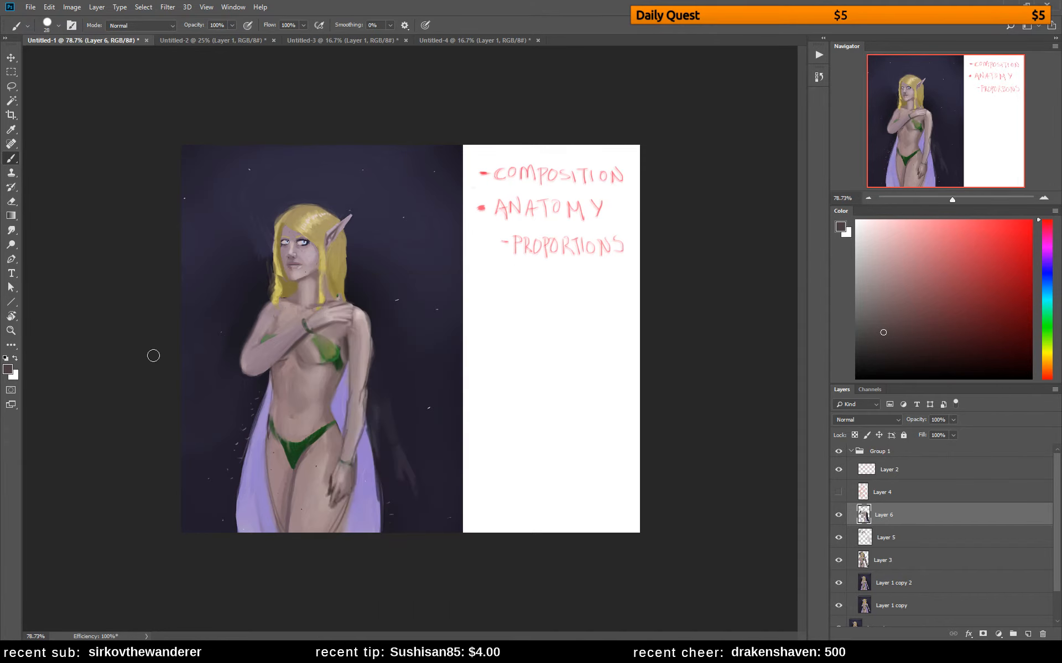
Copy the lassoed chest area with the green cup onto a new layer and shift it slightly downward
key("l")
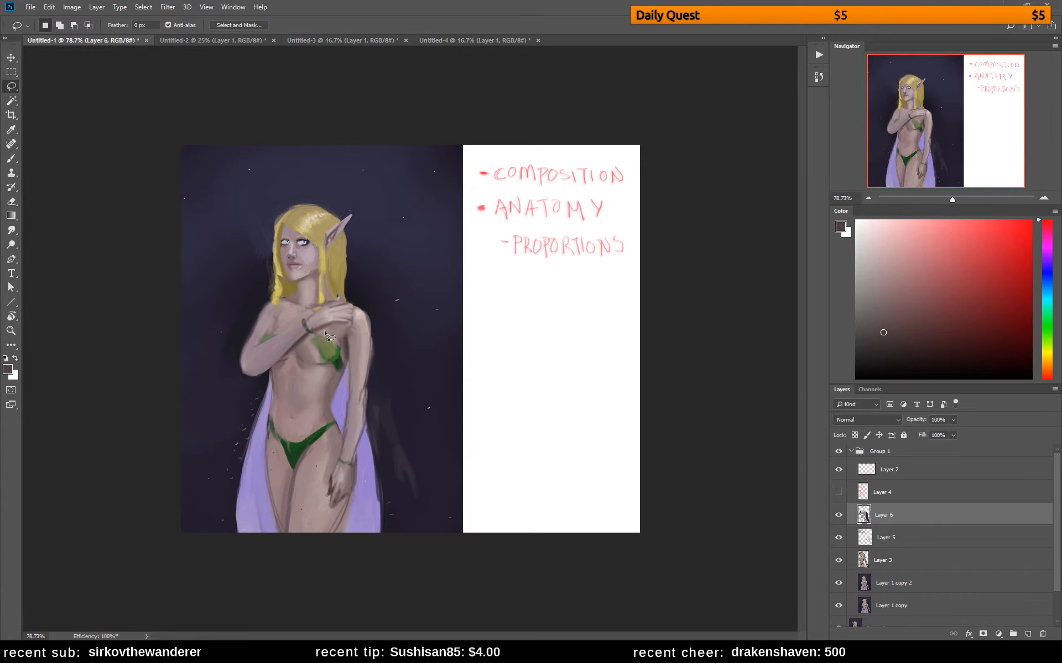
mouse_move(324, 330)
left_mouse_down()
mouse_move(273, 366)
mouse_move(334, 364)
mouse_move(324, 330)
left_mouse_up()
key("shift")
key("ctrl+j")
key("v")
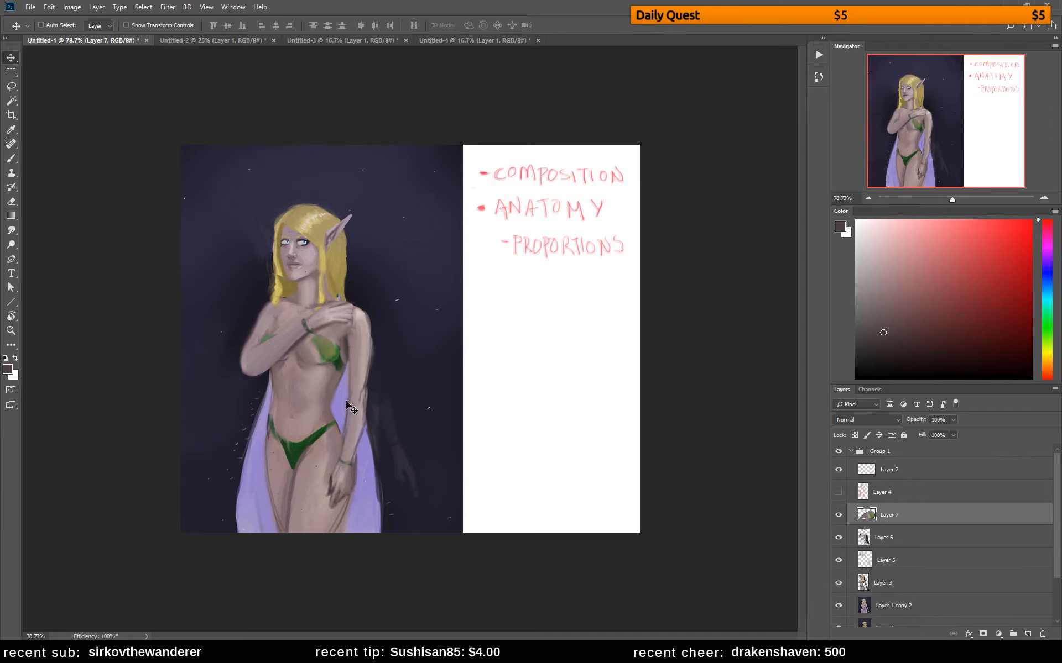
left_click_drag(346, 402, 343, 406)
Paint over the chest above the green cup with sampled skin tones and a 25 px brush, and flip the canvas
key("b")
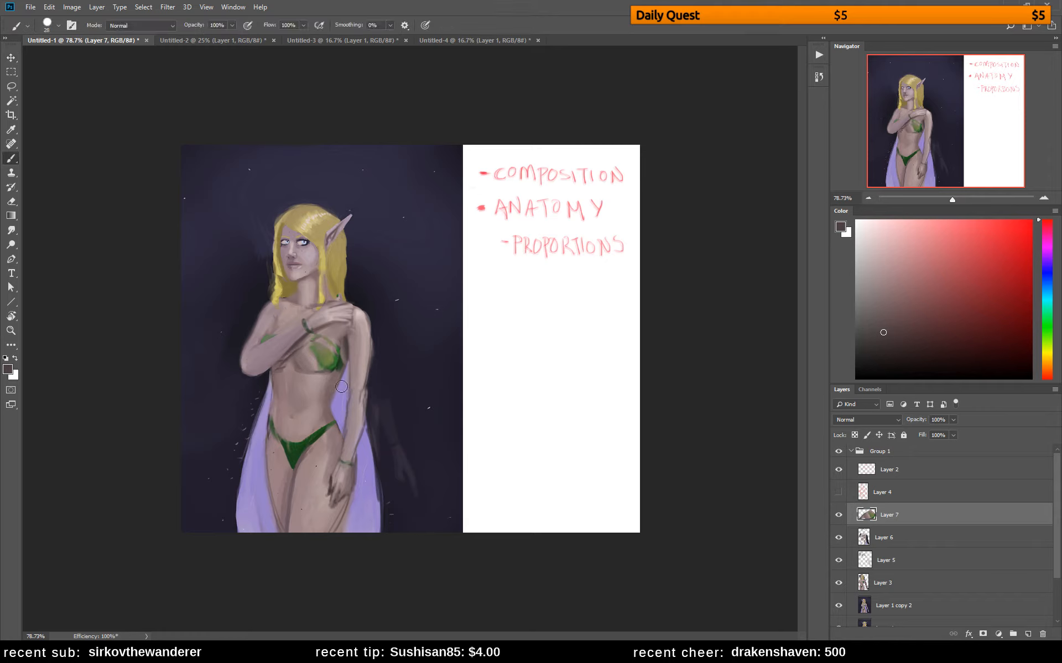
left_click(325, 331, "alt")
left_click_drag(396, 306, 395, 303)
left_click(331, 325)
right_click(333, 323)
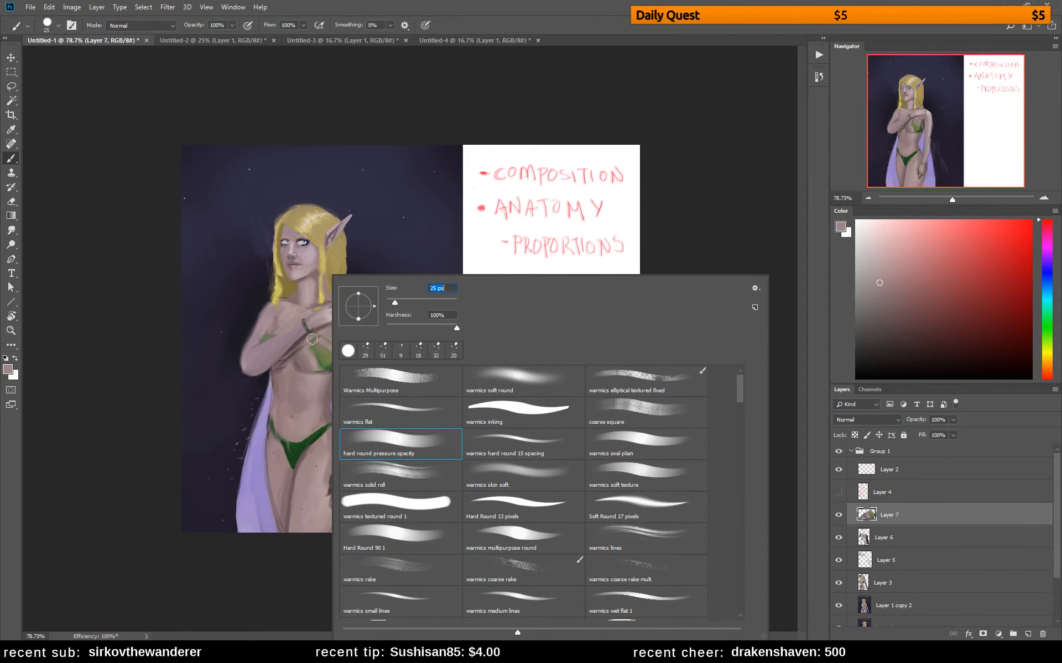
left_click(324, 335)
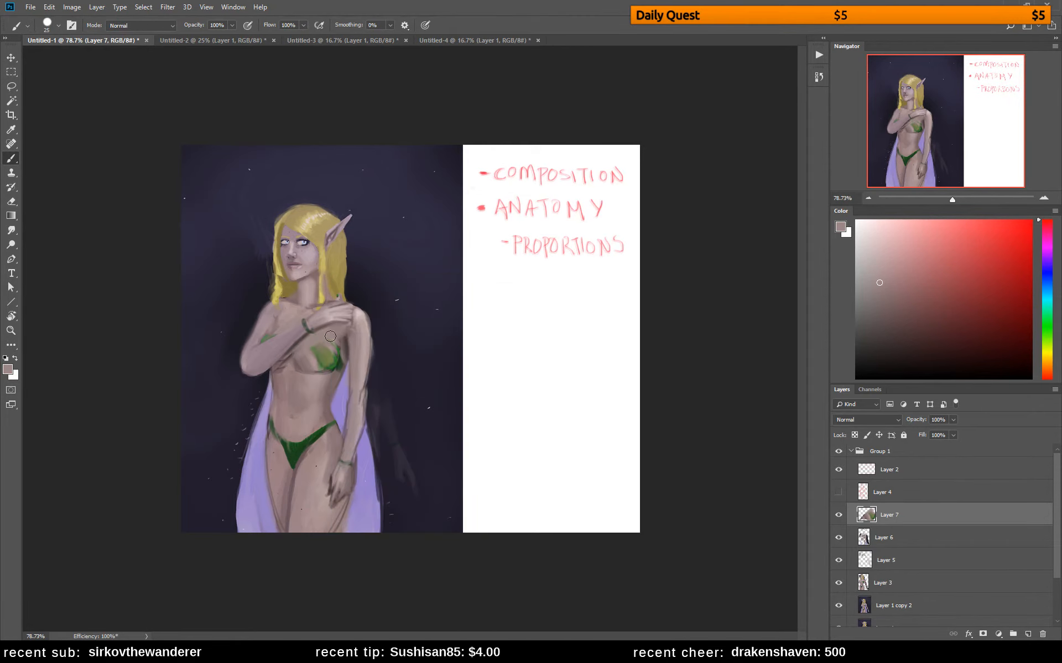
left_click(360, 315, "alt")
mouse_move(333, 335)
left_mouse_down()
mouse_move(331, 348)
mouse_move(315, 345)
mouse_move(323, 334)
left_mouse_up()
left_click(332, 334, "alt")
left_click(327, 335, "alt")
key("ctrl+f")
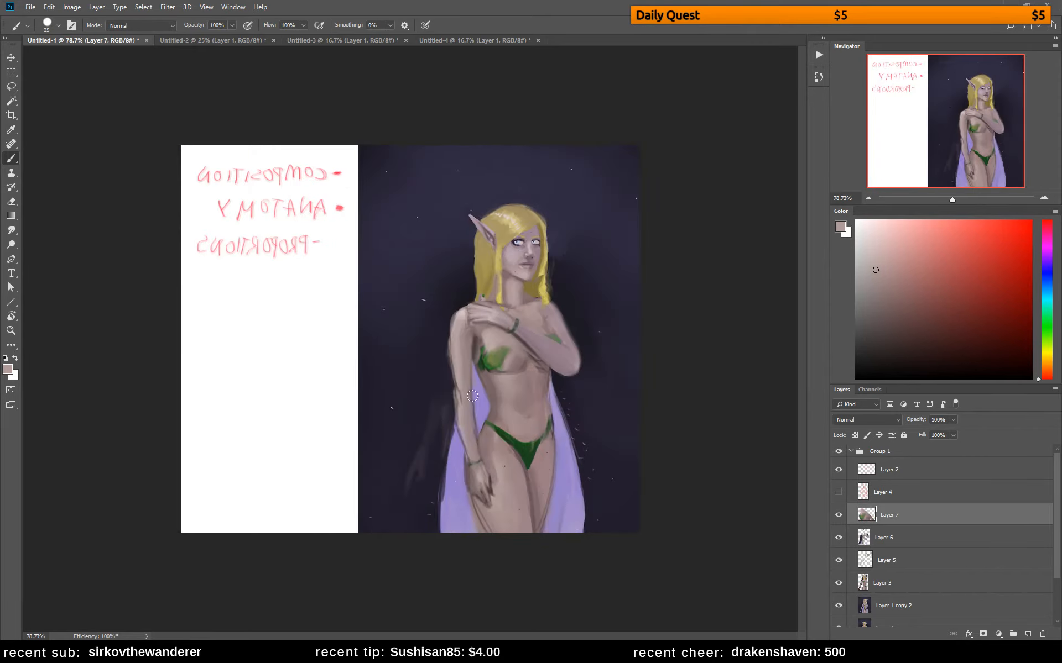
Shade the chest below the raised hand and the ribs under the forearm with sampled skin tones
left_click(485, 326, "alt")
mouse_move(488, 327)
left_mouse_down()
mouse_move(510, 339)
mouse_move(497, 337)
left_mouse_up()
left_click(511, 336, "alt")
left_click(516, 369, "alt")
left_click(530, 370, "alt")
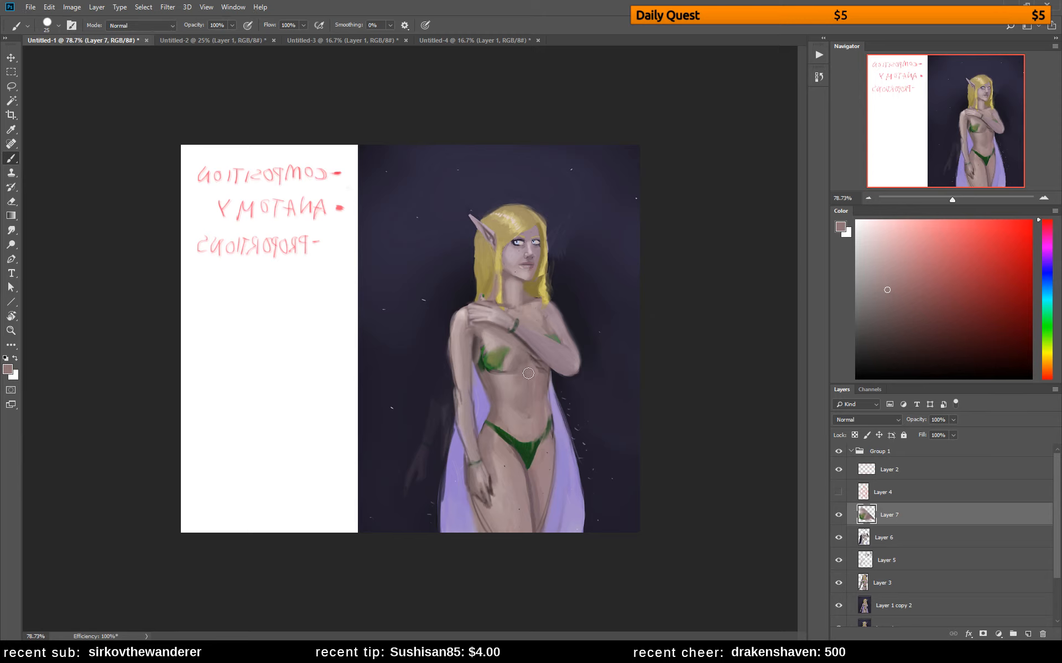
left_click(521, 341, "alt")
left_click(521, 341, "alt")
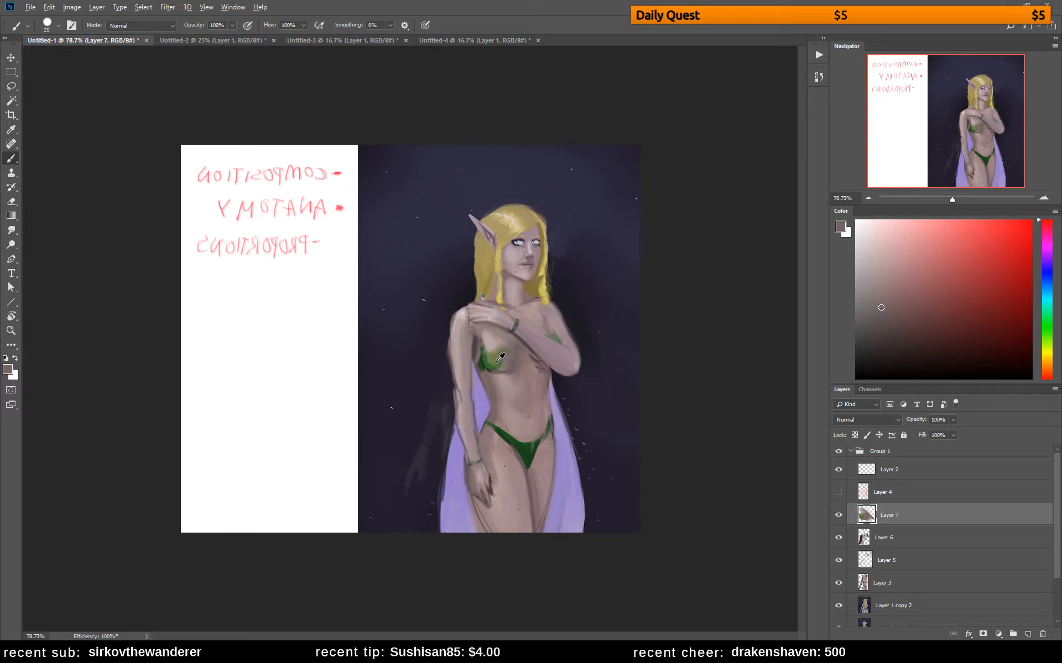
Repaint the cup in darker green and extend its lower outer edge with a smaller brush
left_click(488, 370, "alt")
mouse_move(488, 369)
left_mouse_down()
mouse_move(507, 343)
mouse_move(488, 362)
left_mouse_up()
left_click(499, 340, "alt")
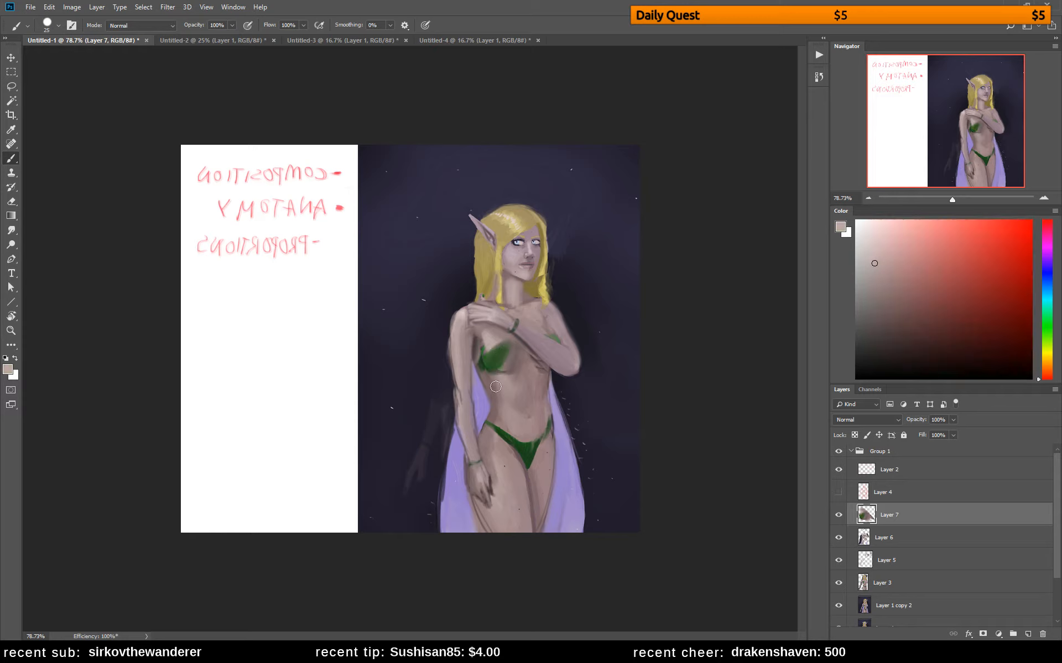
key("bracketleft")
key("bracketleft")
key("bracketleft")
key("bracketleft")
left_click_drag(484, 372, 493, 376)
left_click(487, 361, "alt")
mouse_move(485, 375)
left_mouse_down()
mouse_move(478, 369)
mouse_move(487, 372)
left_mouse_up()
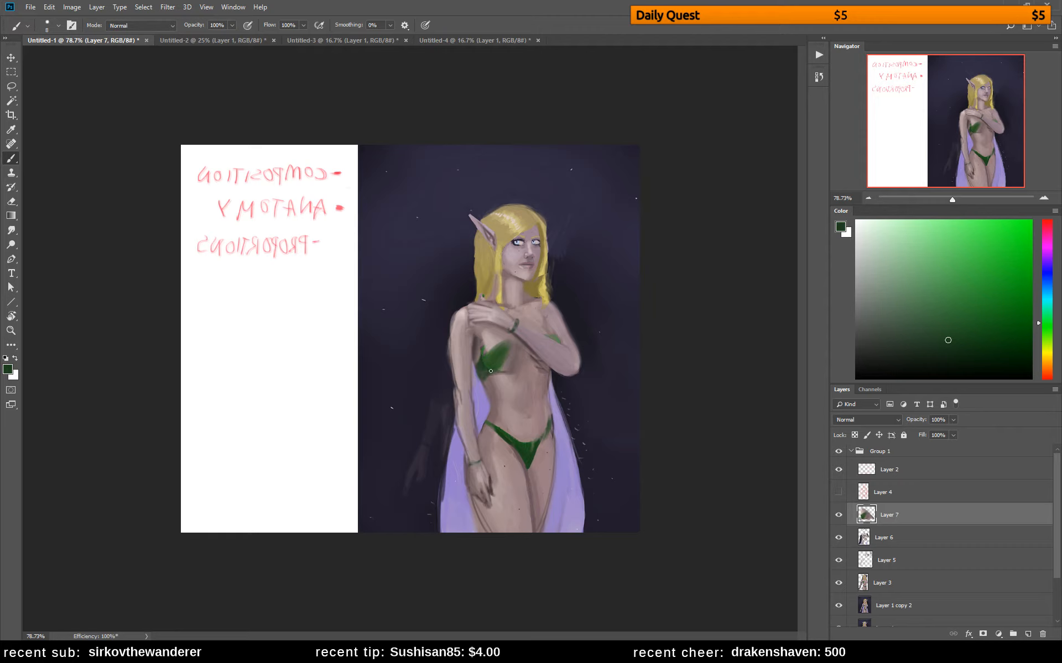
Rework the shadows under the raised forearm and across the upper torso with sampled muted skin tones
left_click(544, 373, "alt")
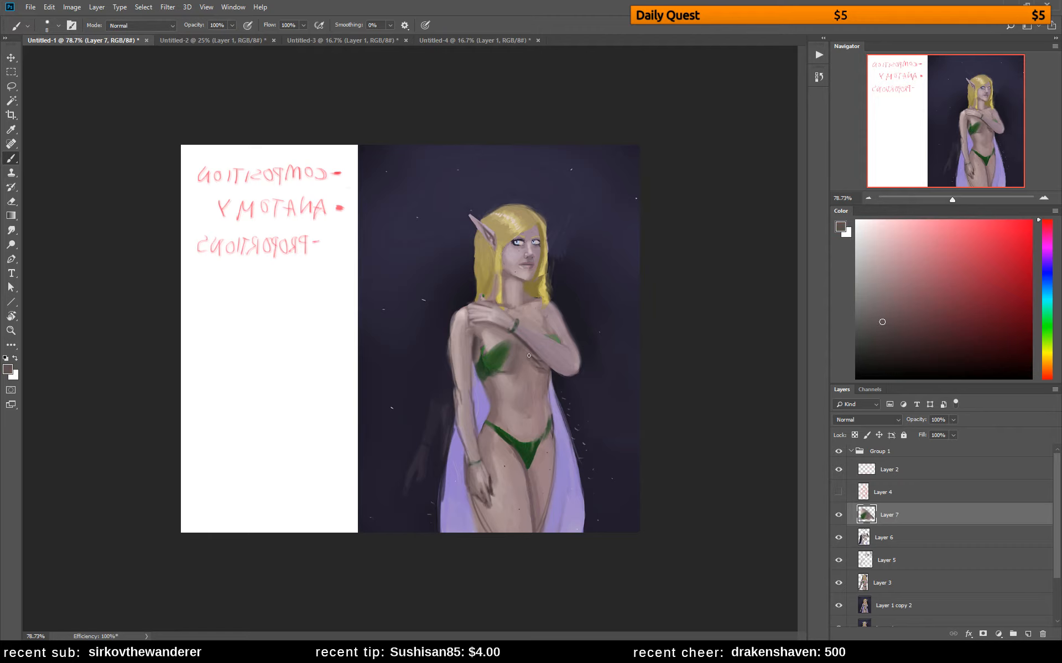
left_click(536, 355, "alt")
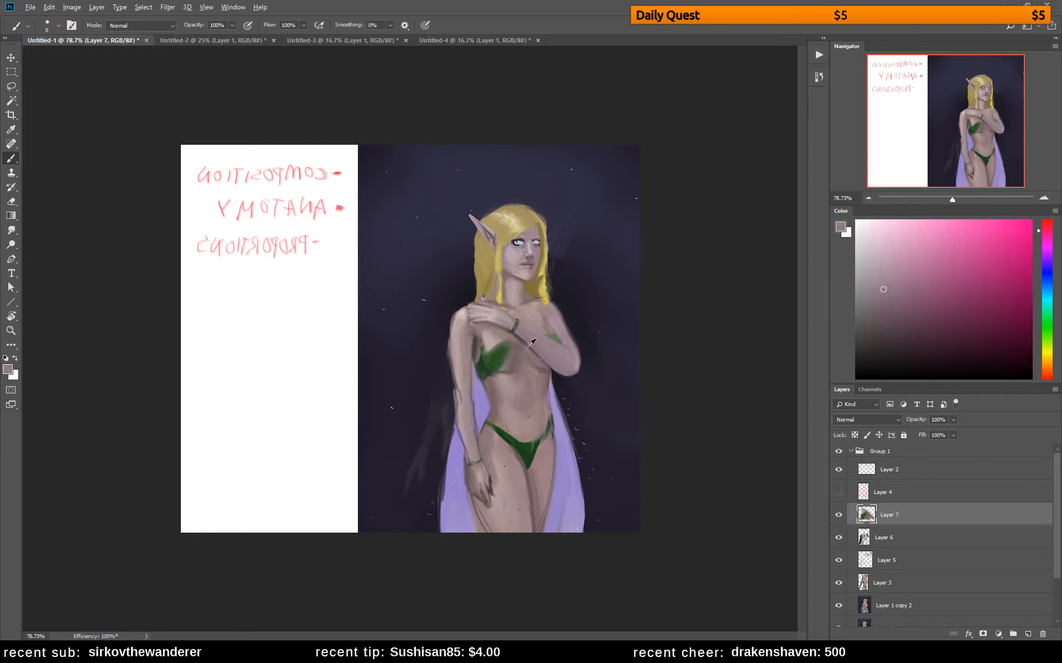
left_click(531, 344, "alt")
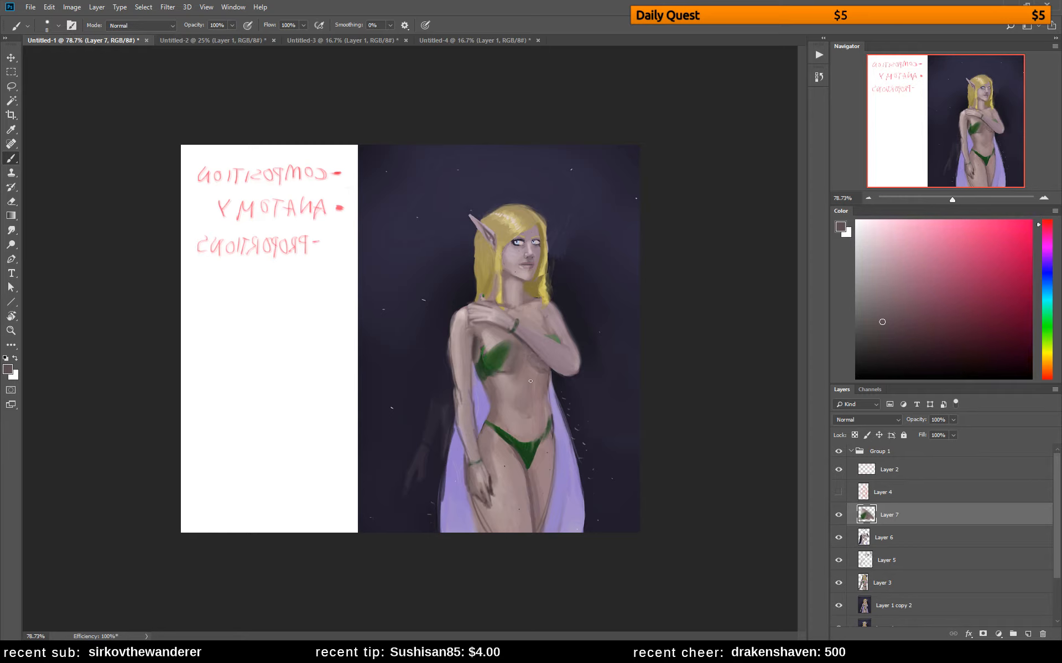
left_click(506, 343, "alt")
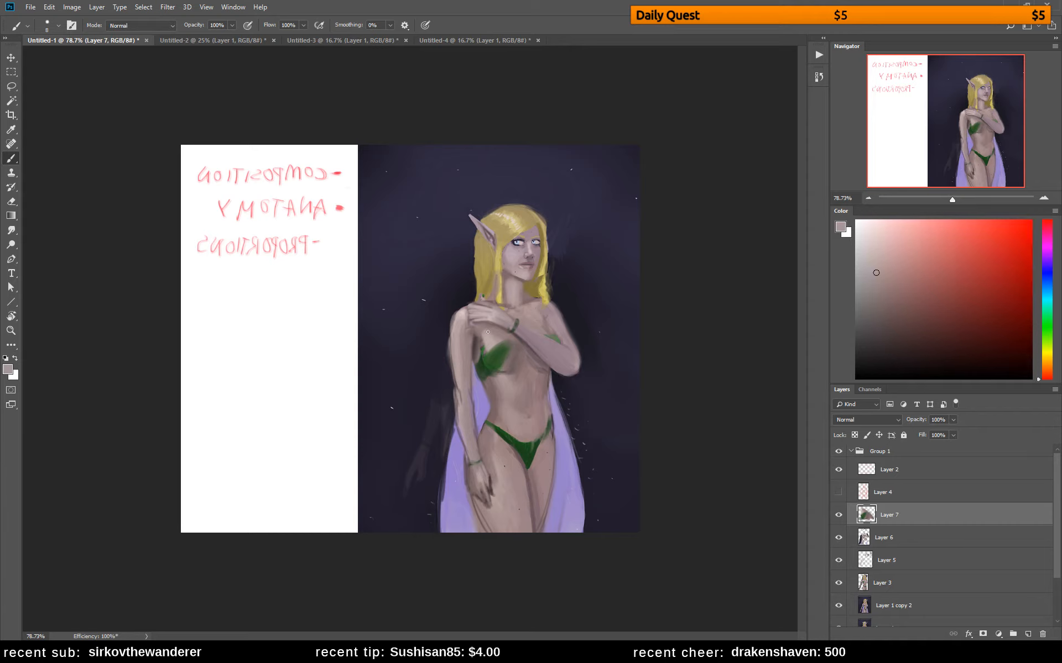
left_click(480, 336, "alt")
left_click(528, 369, "alt")
left_click(533, 392, "alt")
left_click(535, 384, "alt")
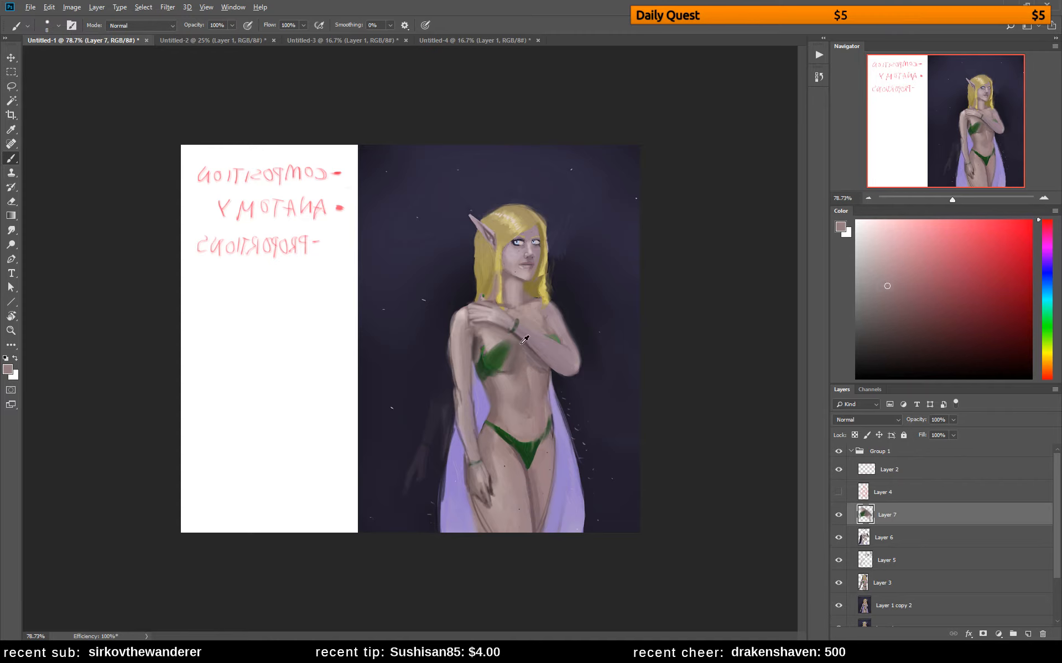
Clean up the raised forearm's edge and cover part of the green strap beside the upper arm with skin tones
left_click(498, 333, "alt")
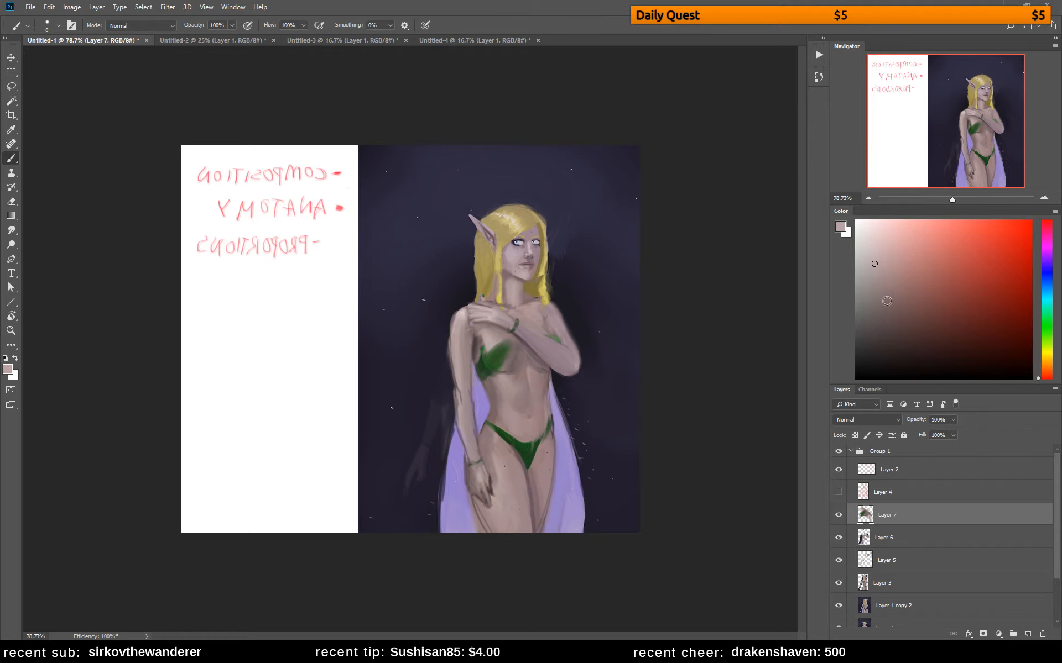
left_click(520, 351, "alt")
left_click(553, 327, "alt")
left_click(547, 329, "alt")
left_click(549, 326, "alt")
left_click(554, 331, "alt")
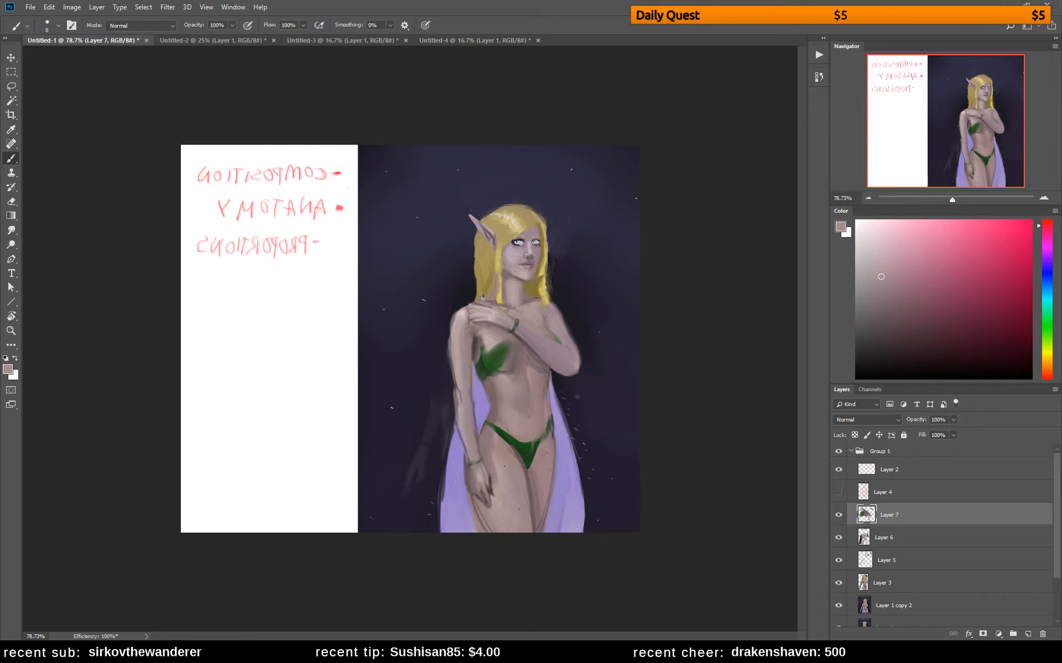
Soften the cup's inner edge and the skin beside it with light sampled tones, enlarging the brush to 40 px
left_click(497, 348, "alt")
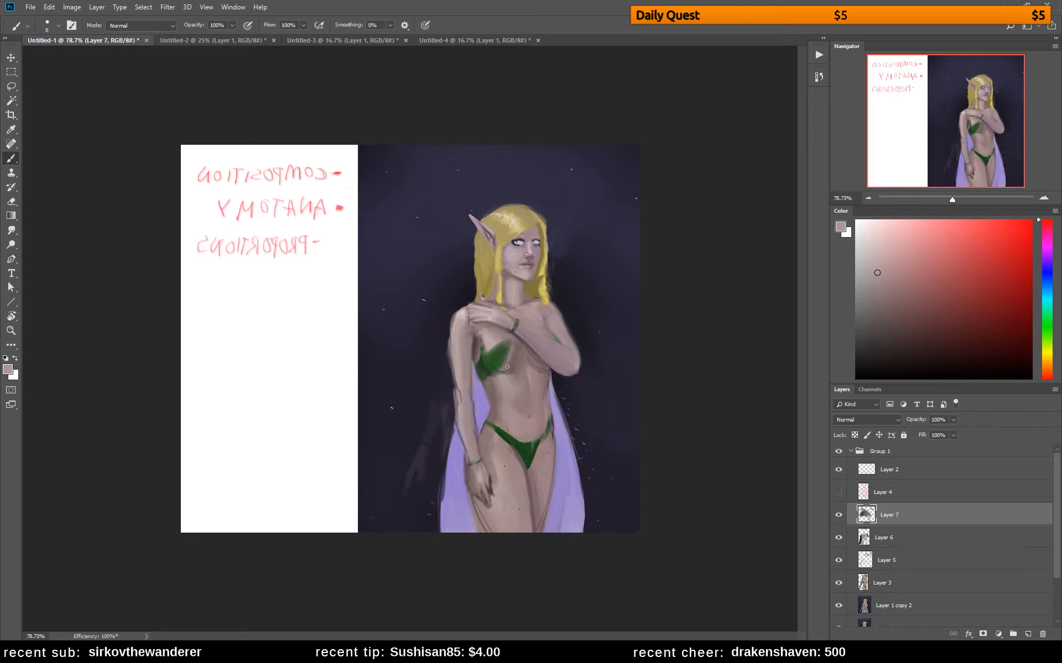
left_click(508, 366, "alt")
left_click(517, 343, "alt")
left_click(514, 343, "alt")
right_click(517, 314)
left_click_drag(585, 305, 593, 305)
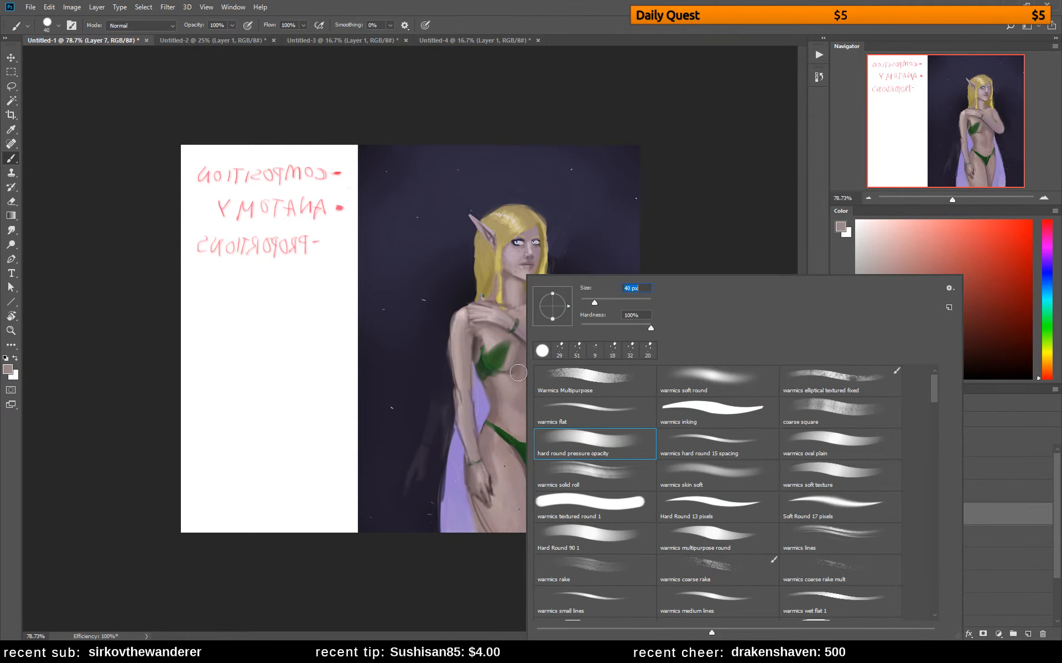
left_click(512, 354, "alt")
mouse_move(507, 356)
left_mouse_down()
mouse_move(515, 349)
mouse_move(507, 368)
left_mouse_up()
Deepen the shadow beneath the raised forearm with a darker skin tone and a 20 px brush, and flip the canvas
key("[")
key("[")
key("[")
key("[")
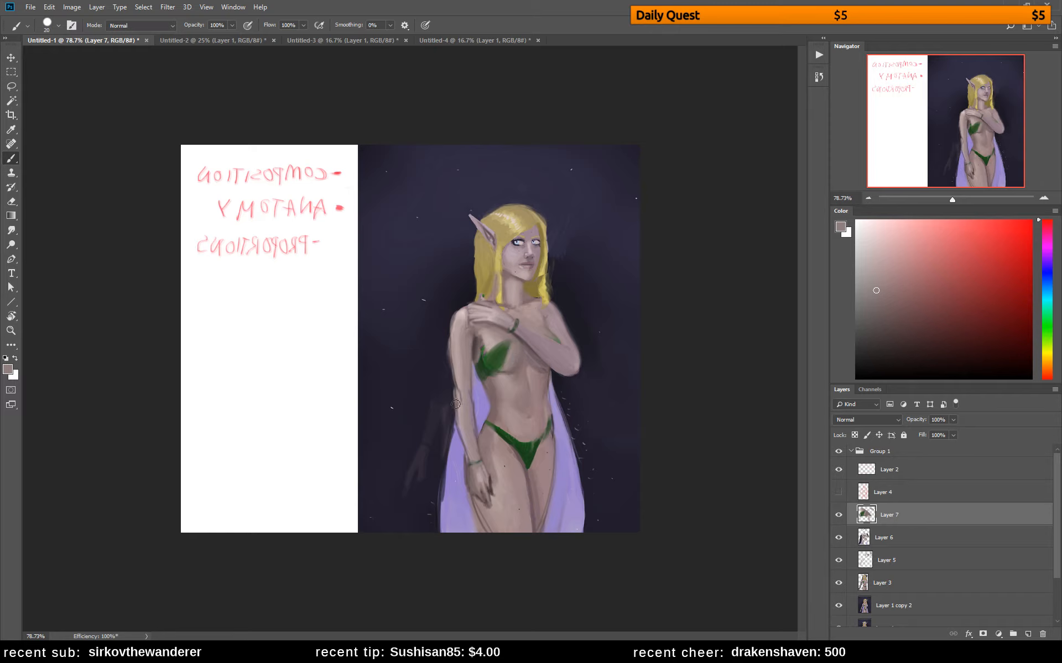
left_click(534, 344, "alt")
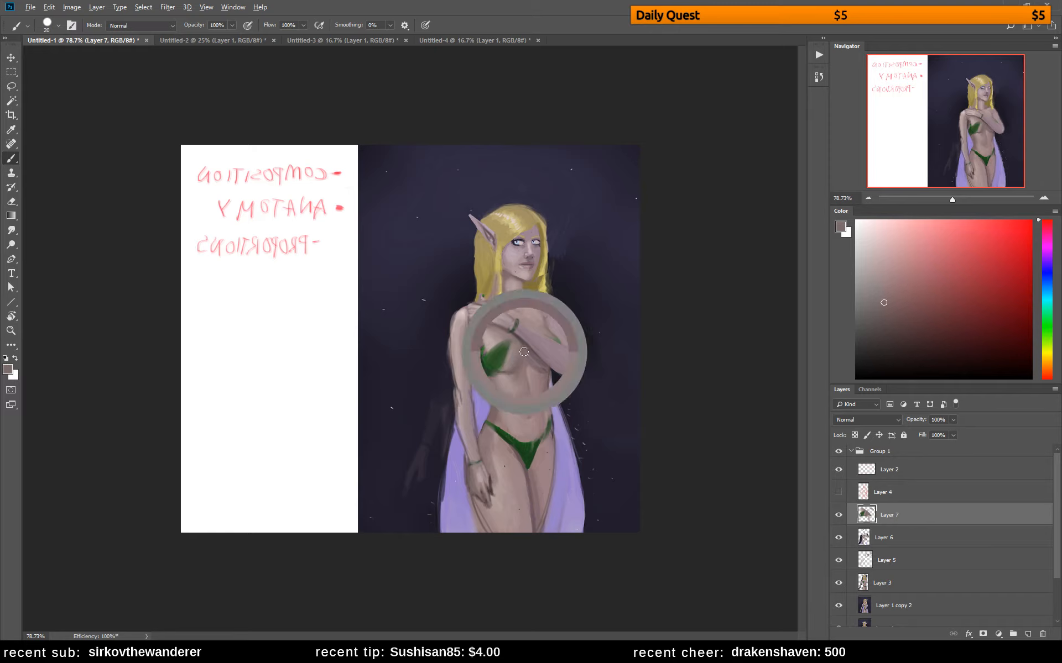
left_click(891, 320)
left_click(890, 320)
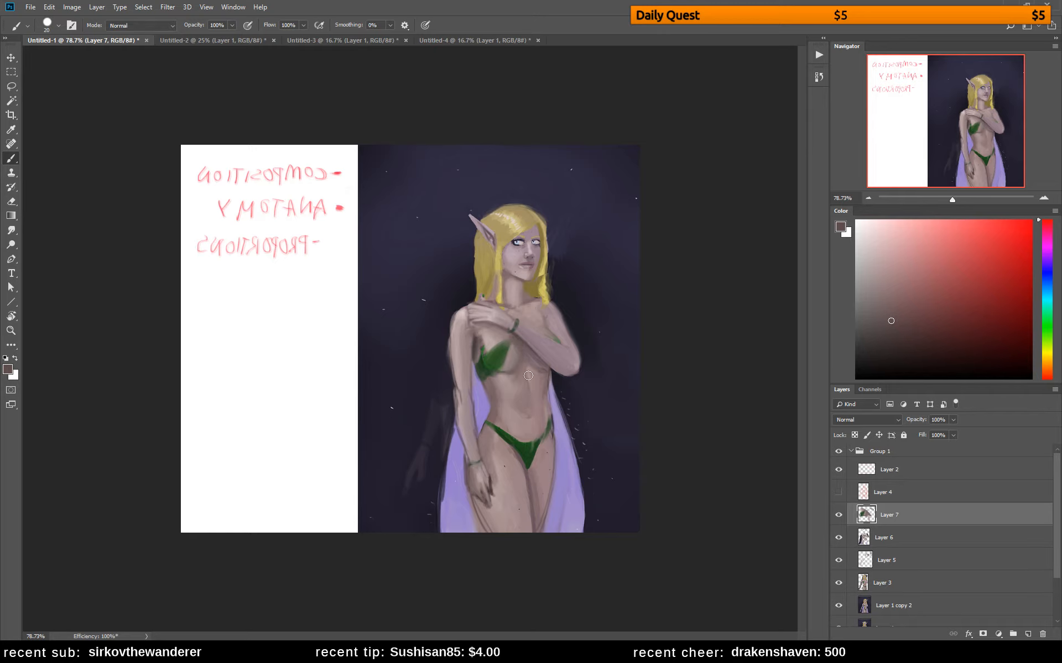
left_click(513, 339, "alt")
key("ctrl+shift+h")
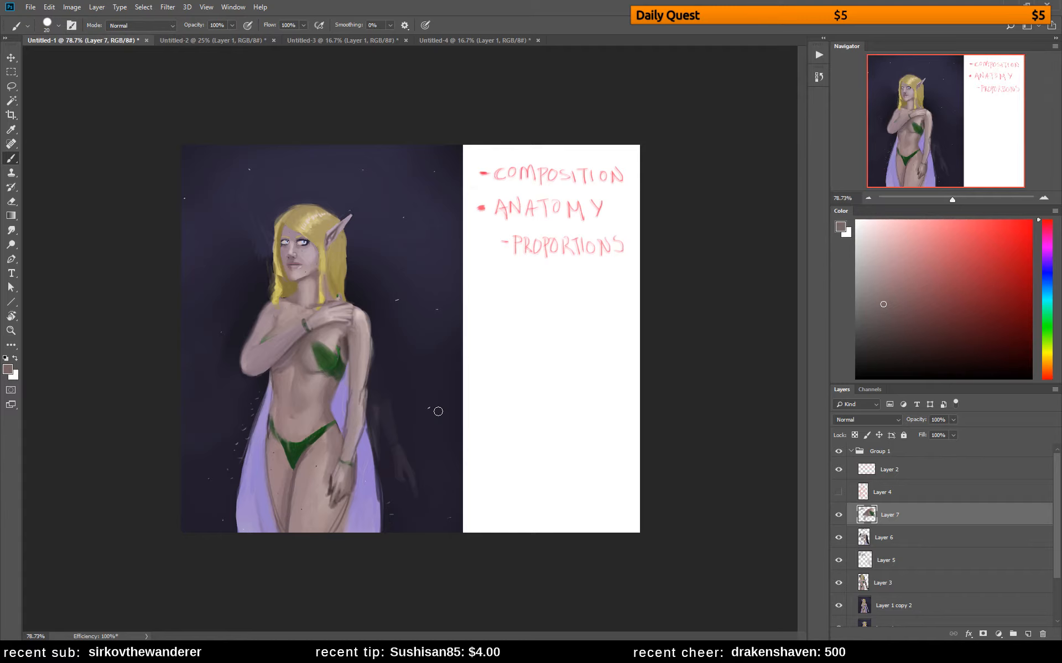
Blend the chest and the raised forearm toward the upper arm with sampled skin tones
left_click(334, 335, "alt")
left_click(299, 342, "alt")
left_click(285, 356, "alt")
left_click(264, 341, "alt")
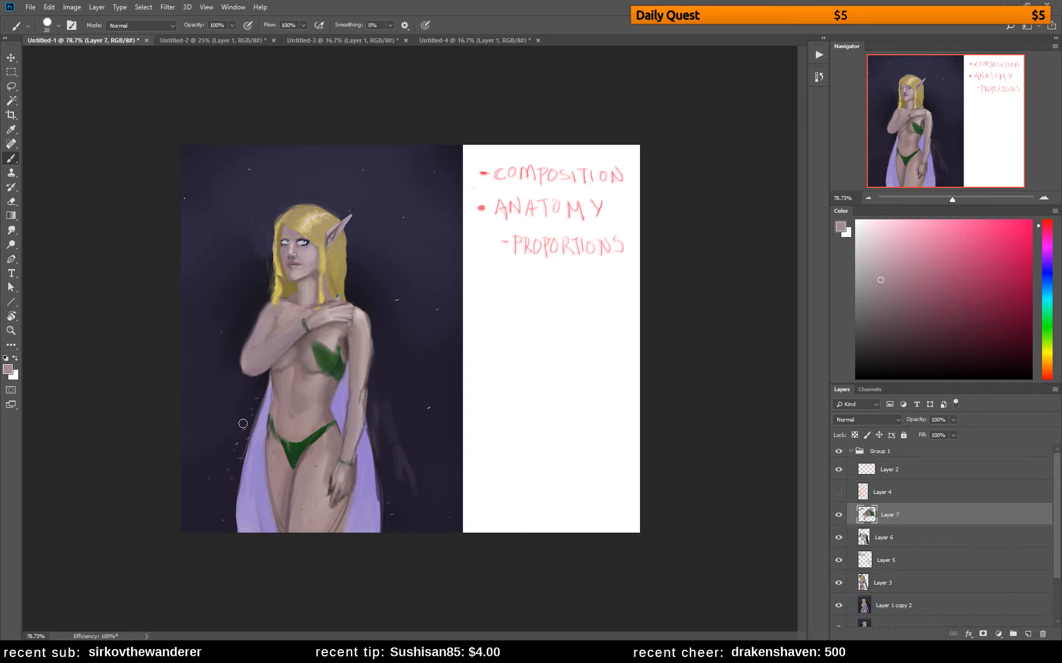
Trim the outer contour of the raised arm and its elbow with the dark background color, undoing one stray stroke
left_click(256, 315, "alt")
left_click_drag(256, 311, 256, 336)
key("ctrl+z")
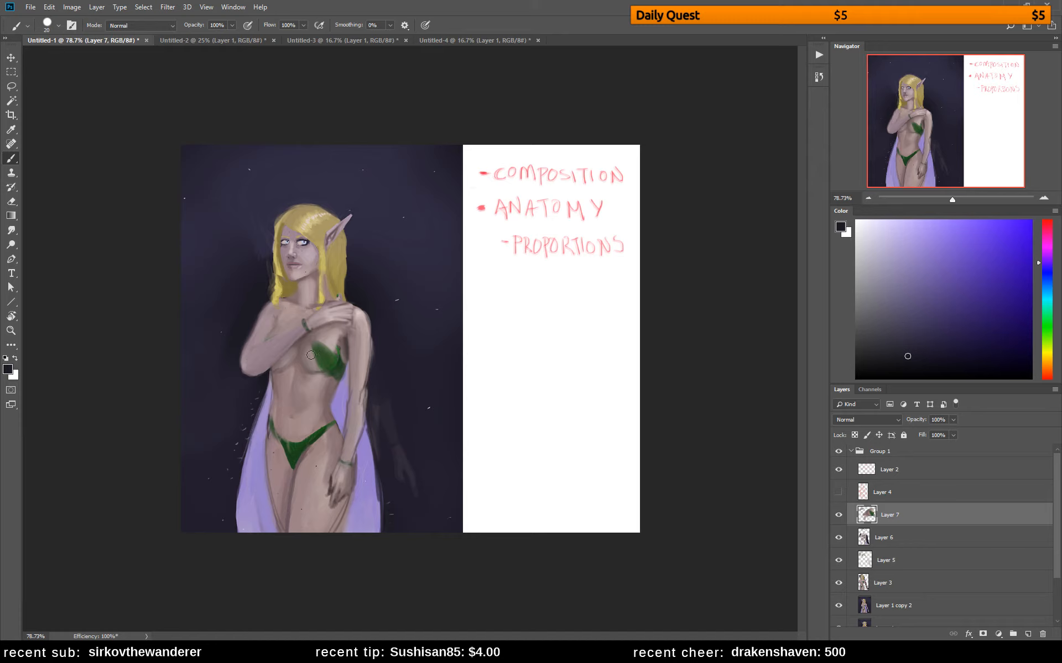
left_click(257, 380, "alt")
left_click_drag(244, 379, 255, 377)
left_click(283, 362, "alt")
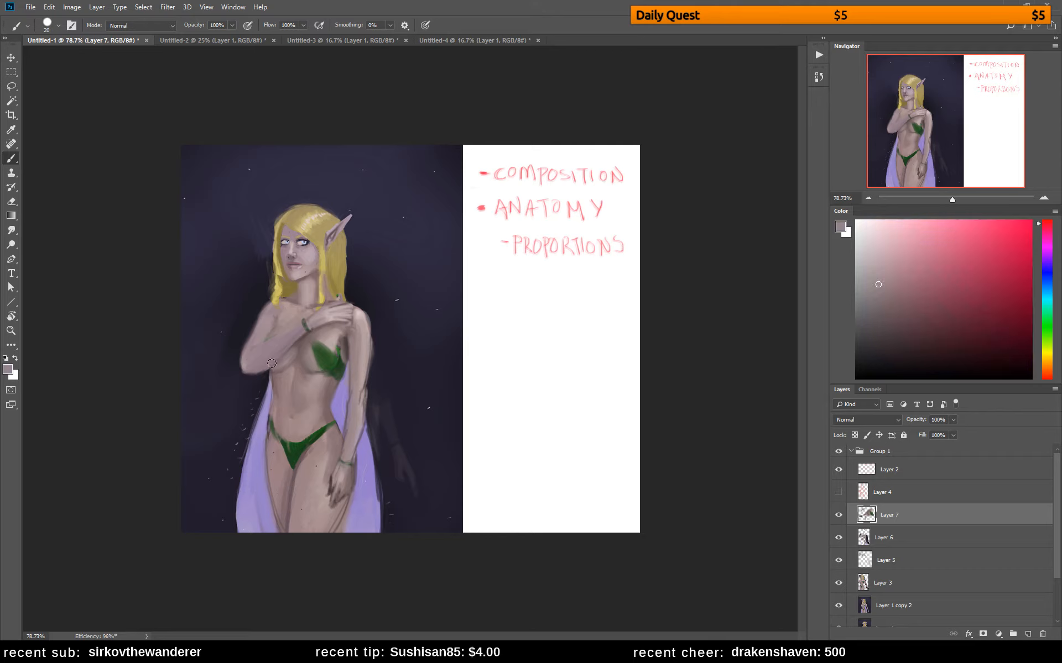
Smooth the underside of the raised forearm and redefine the waist against the cape with sampled skin and lavender tones
left_click(301, 338, "alt")
left_click(287, 359, "alt")
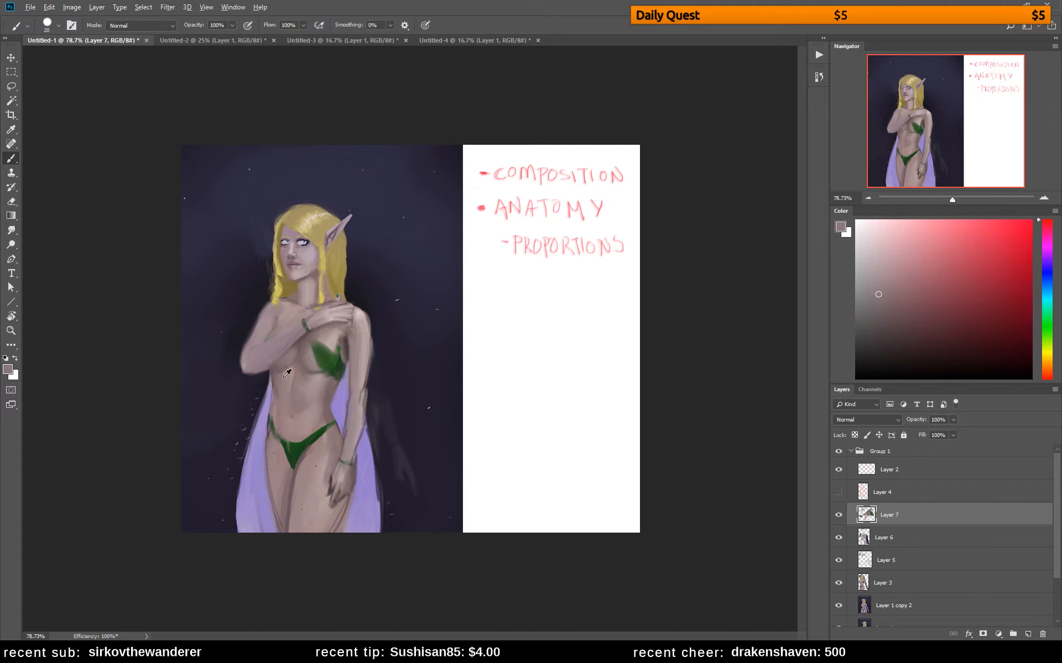
left_click(268, 393, "alt")
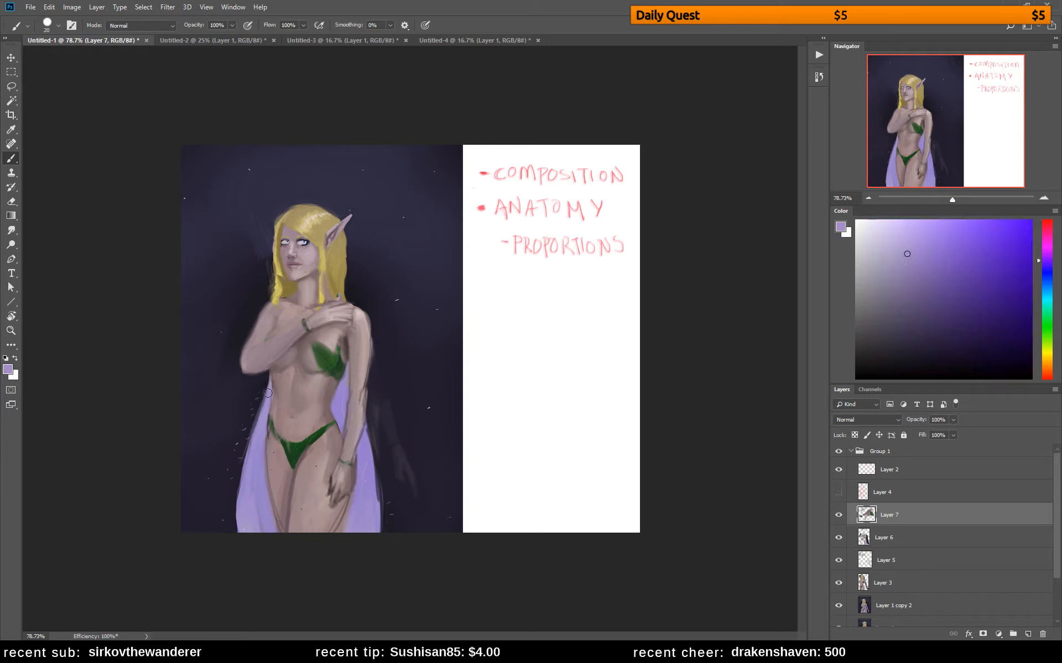
left_click(277, 395, "alt")
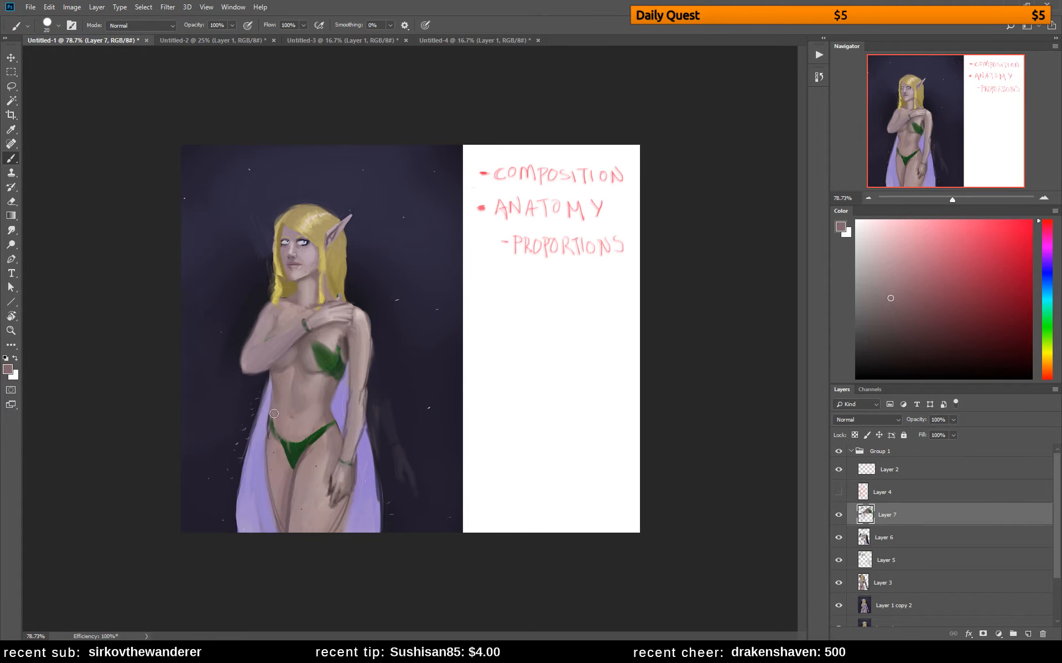
left_click(271, 412, "alt")
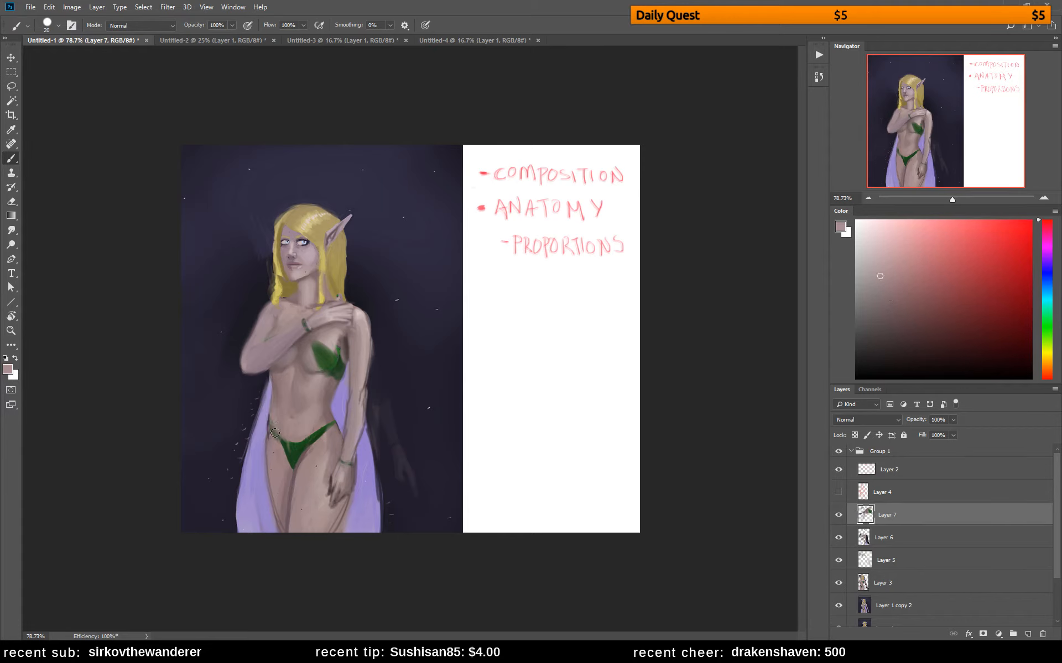
Refine the green bikini bottom and shade the upper thigh beneath it with sampled skin tones and a 20 px brush
left_click(294, 449, "alt")
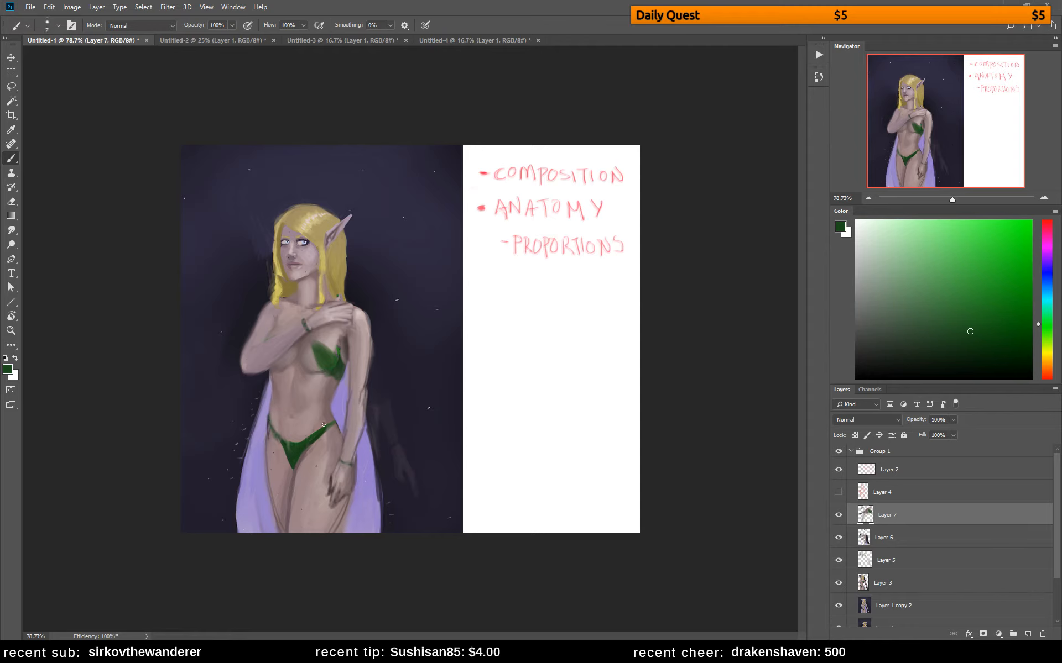
left_click(298, 475, "alt")
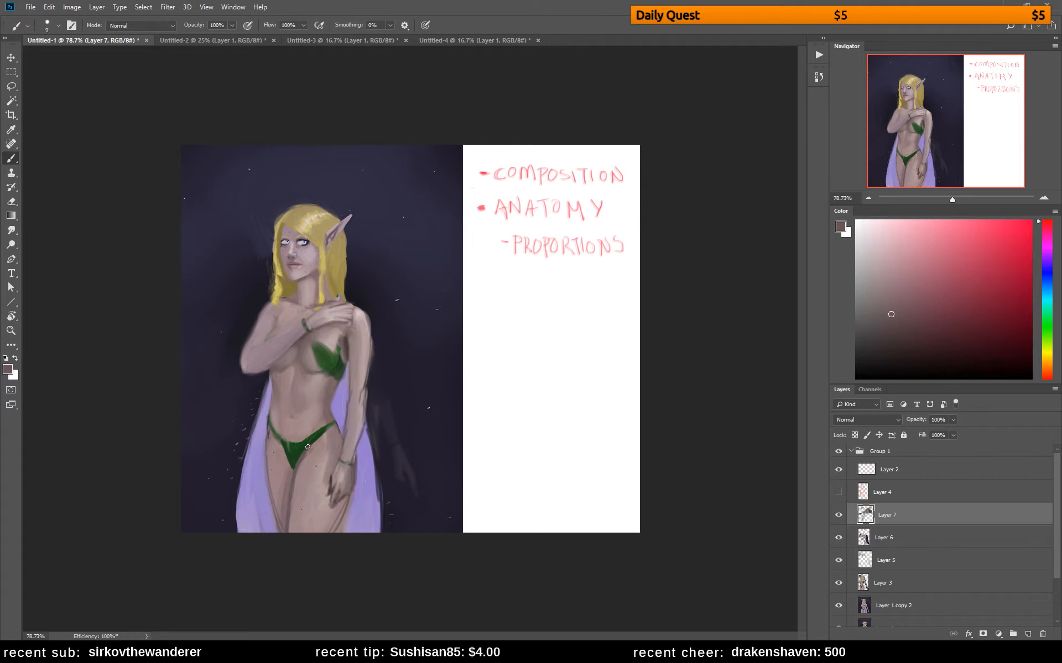
key("bracketright")
key("bracketright")
key("bracketright")
mouse_move(323, 439)
left_mouse_down()
mouse_move(293, 486)
mouse_move(316, 452)
mouse_move(295, 491)
mouse_move(300, 464)
mouse_move(290, 541)
left_mouse_up()
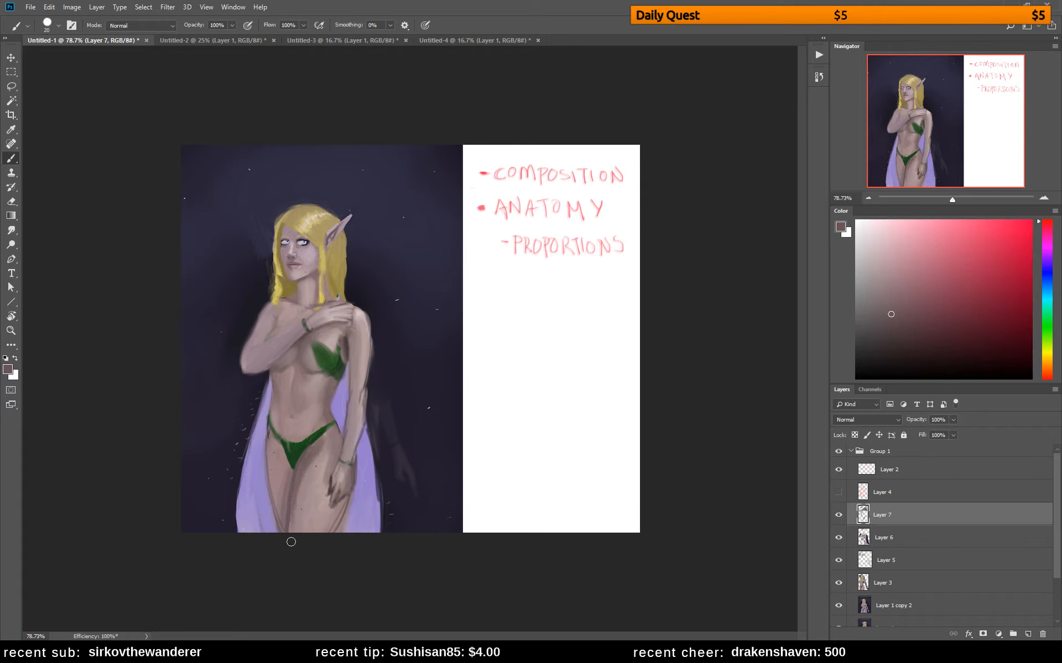
left_click(302, 471, "alt")
left_click(308, 466, "alt")
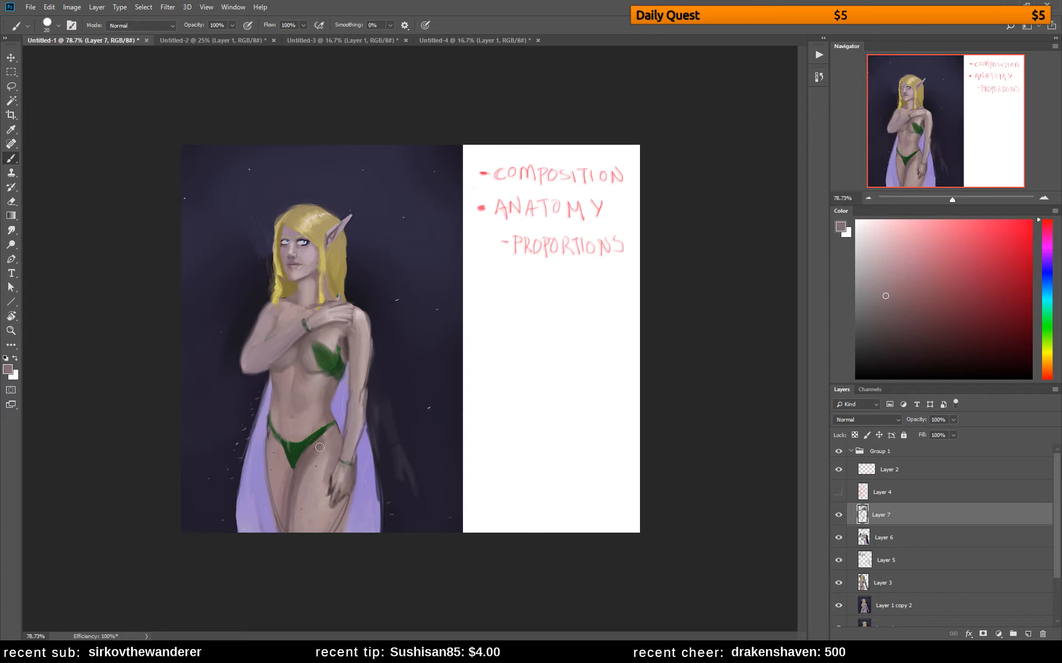
left_click(302, 470, "alt")
left_click(322, 450, "alt")
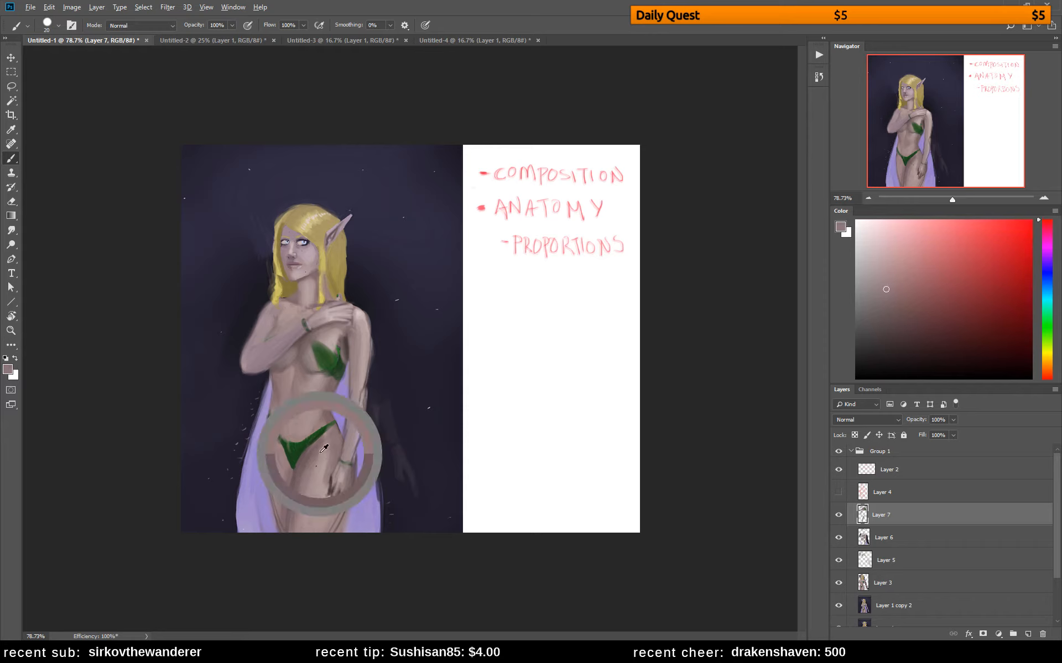
Blend the lower abdomen above the bikini line with sampled skin tones, and flip the canvas horizontally
left_click(311, 418, "alt")
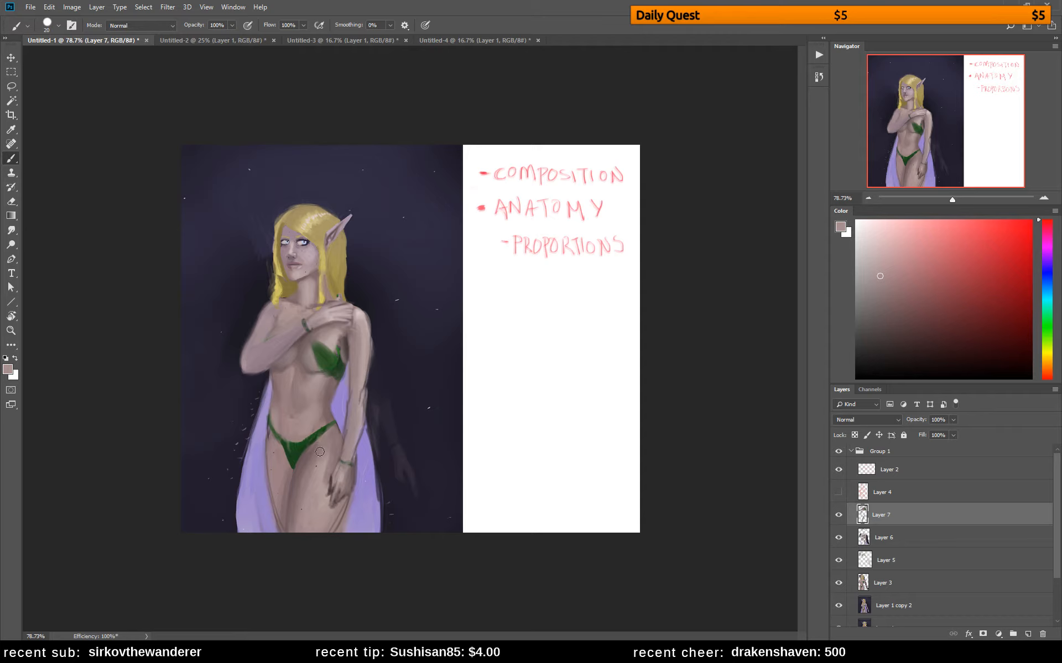
left_click(315, 416, "alt")
left_click(314, 418, "alt")
left_click(316, 411, "alt")
left_click_drag(307, 399, 318, 425)
key("ctrl+shift+h")
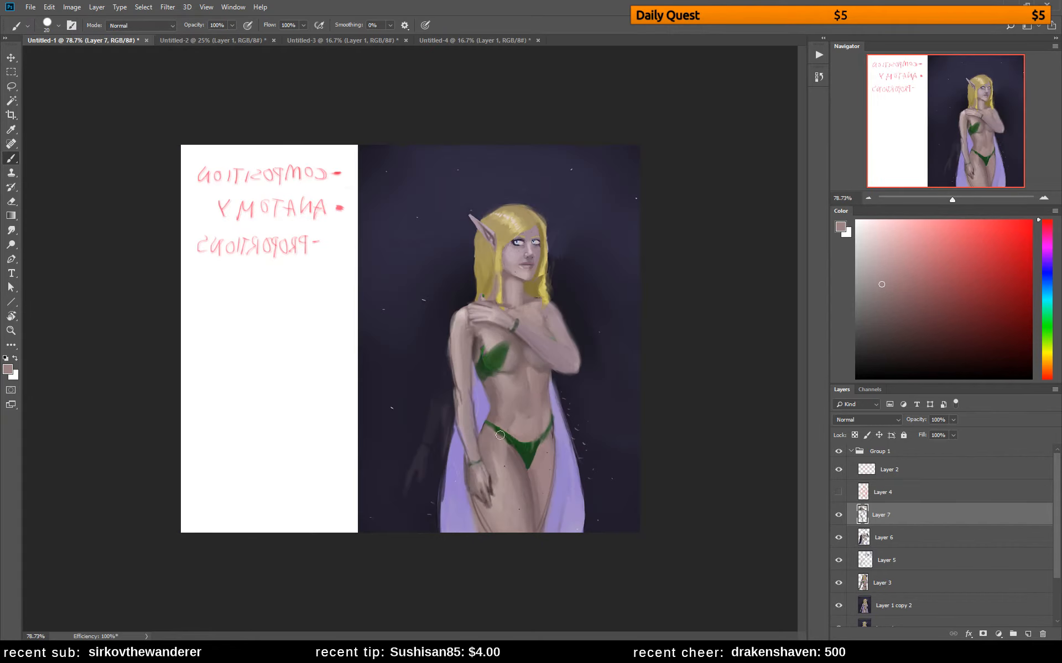
Smooth the midriff and soften the shading around the navel with sampled skin tones
left_click(517, 426, "alt")
left_click(518, 409, "alt")
left_click(521, 389, "alt")
left_click(511, 393, "alt")
left_click(542, 425, "alt")
left_click(523, 406, "alt")
left_click_drag(522, 421, 523, 428)
left_click(521, 401, "alt")
left_click(506, 399, "alt")
Lighten the lowered arm with a sampled skin tone and compare the painting with Group 1 hidden and shown
left_click(464, 364, "alt")
left_click_drag(463, 361, 462, 377)
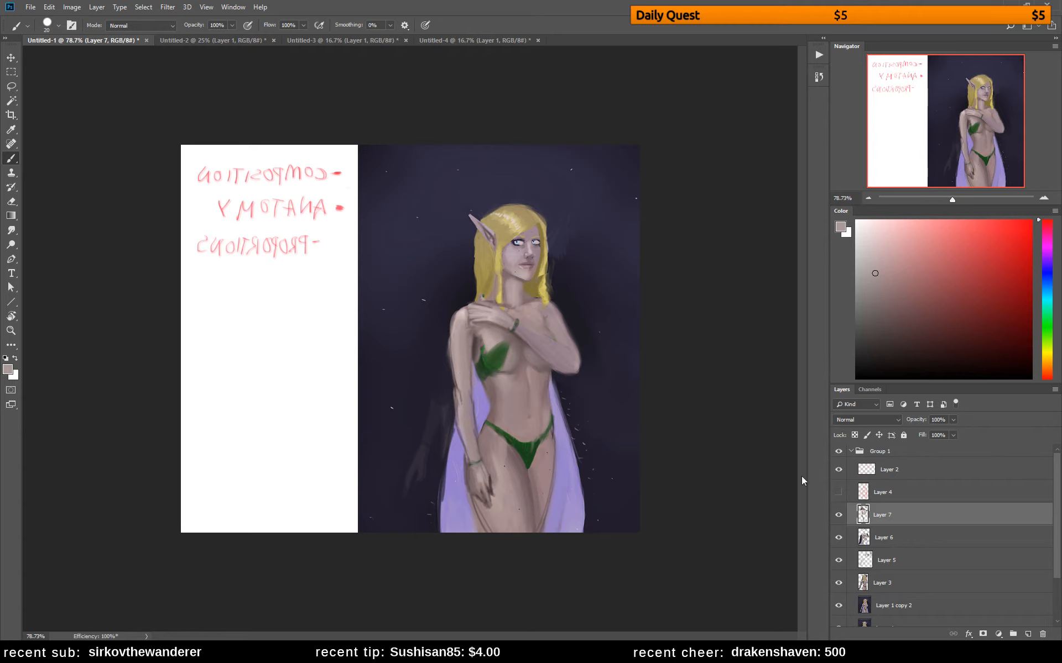
left_click(839, 451)
left_click(839, 451)
Paint out the protruding elbow and outer upper arm of the raised arm with the sampled dark background color
left_click(575, 304, "alt")
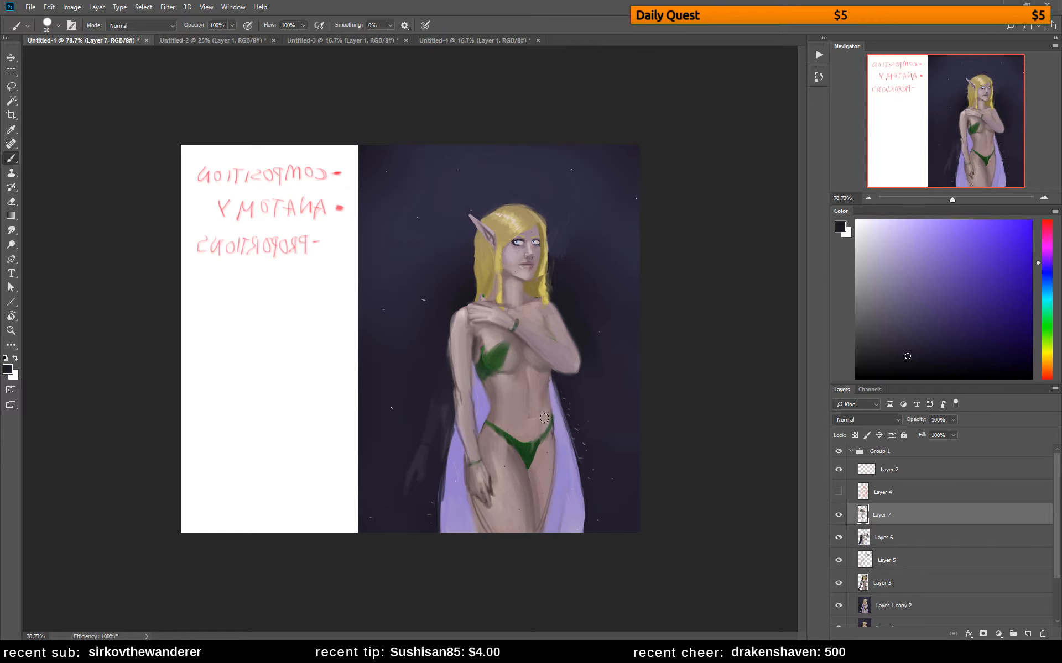
left_click(571, 369, "alt")
mouse_move(546, 376)
left_mouse_down()
mouse_move(554, 321)
mouse_move(555, 367)
mouse_move(561, 340)
mouse_move(559, 331)
mouse_move(550, 368)
mouse_move(547, 314)
mouse_move(555, 374)
left_mouse_up()
left_click(573, 330, "alt")
mouse_move(561, 317)
left_mouse_down()
mouse_move(563, 375)
mouse_move(566, 331)
mouse_move(572, 374)
mouse_move(588, 374)
left_mouse_up()
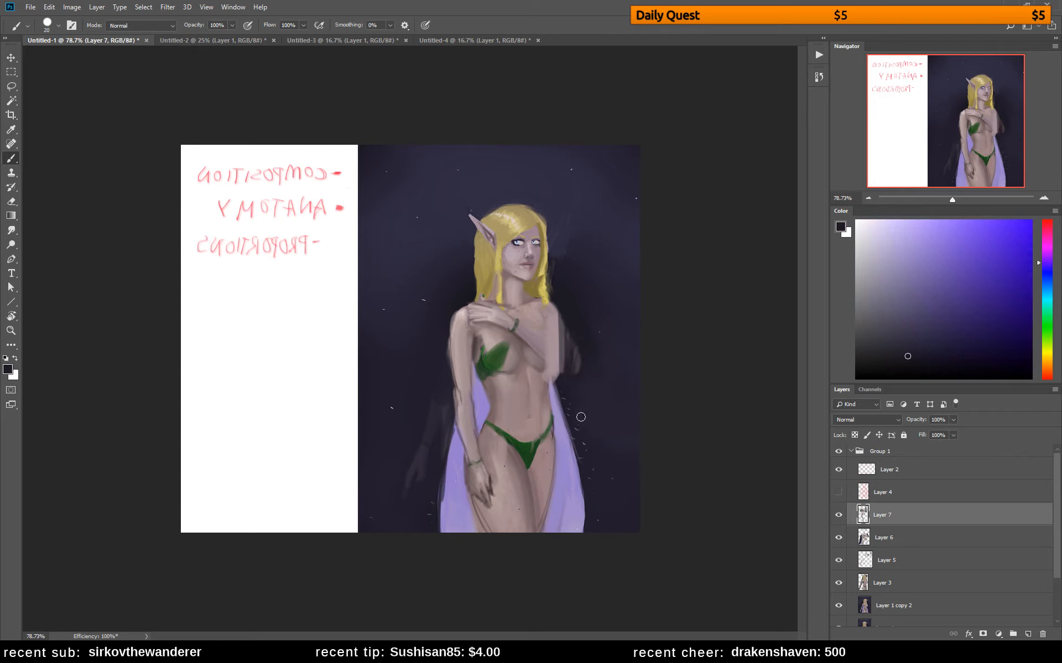
Outline both edges of the raised forearm from wrist to elbow with a dark tone and a smaller brush
left_click(536, 333, "alt")
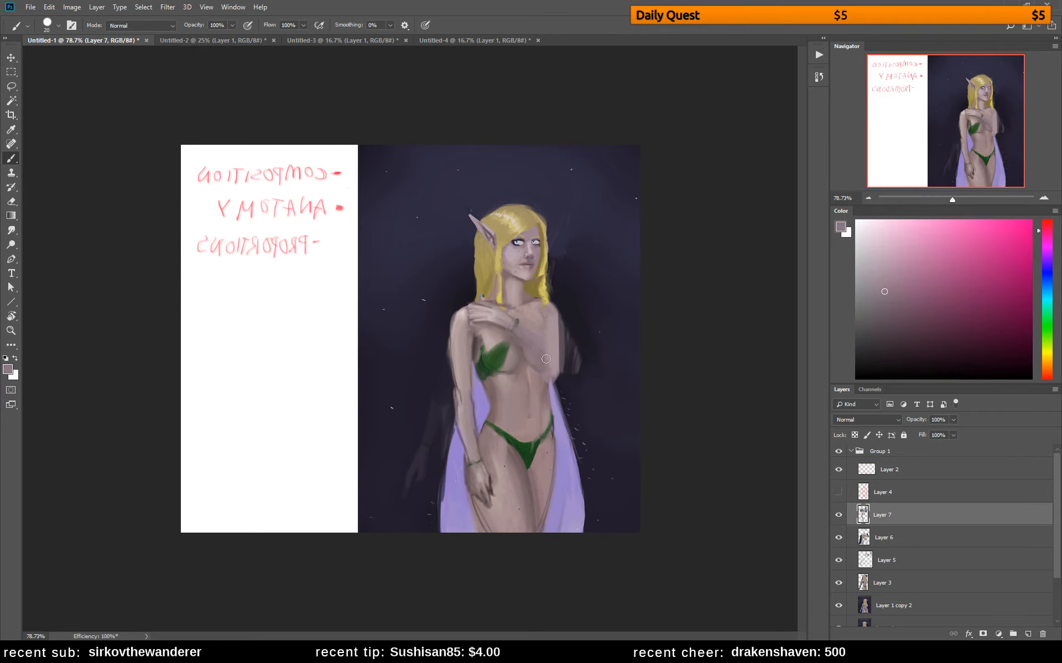
left_click(872, 357)
key("bracketleft")
key("bracketleft")
key("bracketleft")
key("bracketleft")
key("bracketleft")
key("bracketleft")
mouse_move(501, 305)
left_mouse_down()
mouse_move(519, 321)
mouse_move(492, 306)
mouse_move(550, 355)
mouse_move(520, 322)
mouse_move(552, 358)
mouse_move(525, 354)
mouse_move(509, 328)
mouse_move(543, 376)
left_mouse_up()
key("bracketright")
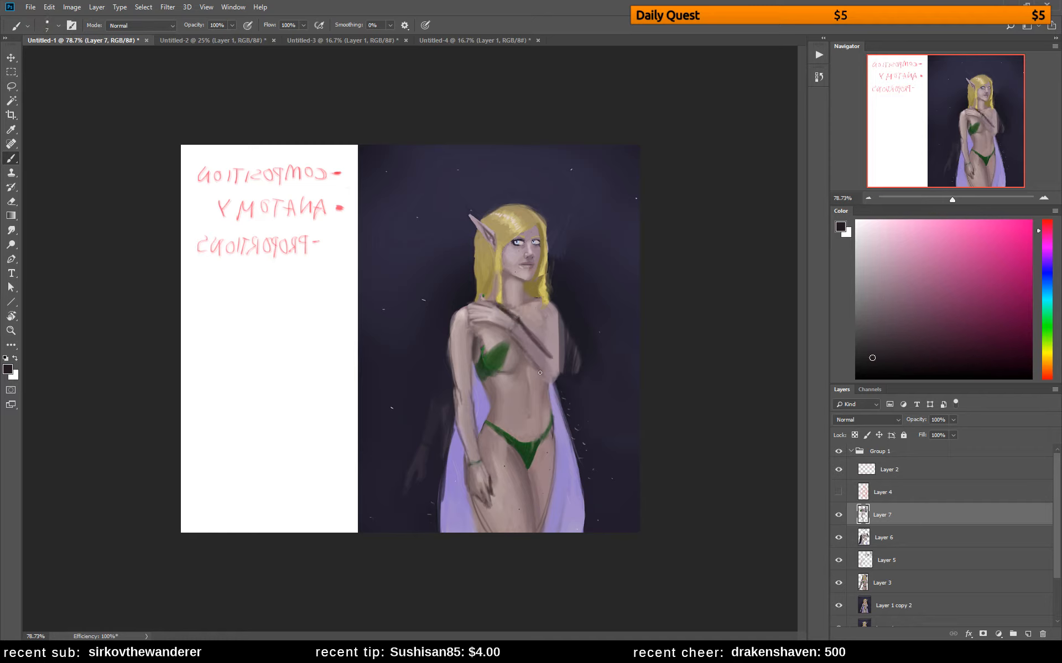
left_click_drag(509, 331, 548, 384)
Rebuild the shoulder and upper arm of the raised arm, darken its inner elbow crease, and flip the canvas back
left_click_drag(546, 302, 560, 318)
left_click(551, 306, "alt")
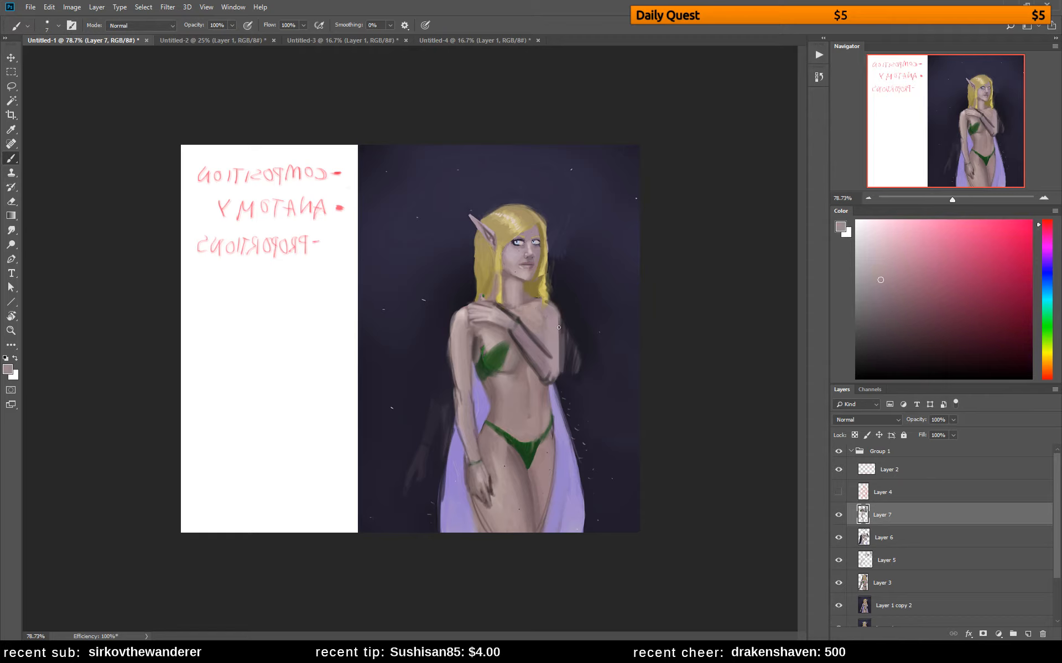
left_click_drag(559, 323, 562, 368)
left_click_drag(871, 348, 872, 362)
left_click_drag(553, 356, 544, 332)
key("h")
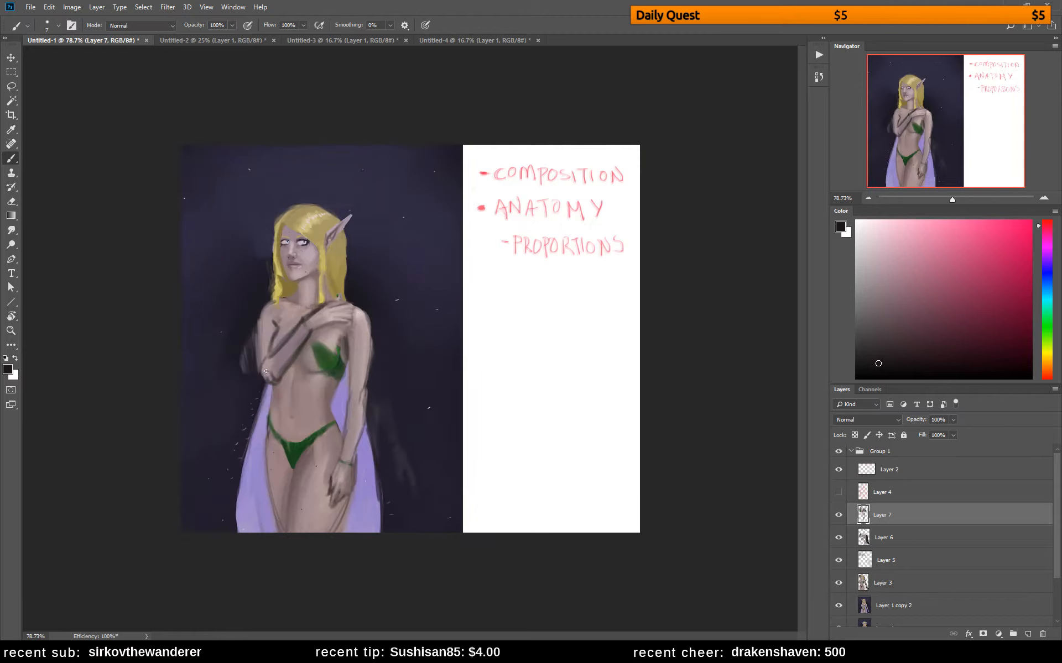
Define the elbow and shoulder line with a dark tone, and fill the inner upper arm with sampled skin tones
mouse_move(267, 375)
left_mouse_down()
mouse_move(282, 415)
mouse_move(268, 365)
left_mouse_up()
left_click_drag(296, 296, 266, 315)
left_click(283, 328, "alt")
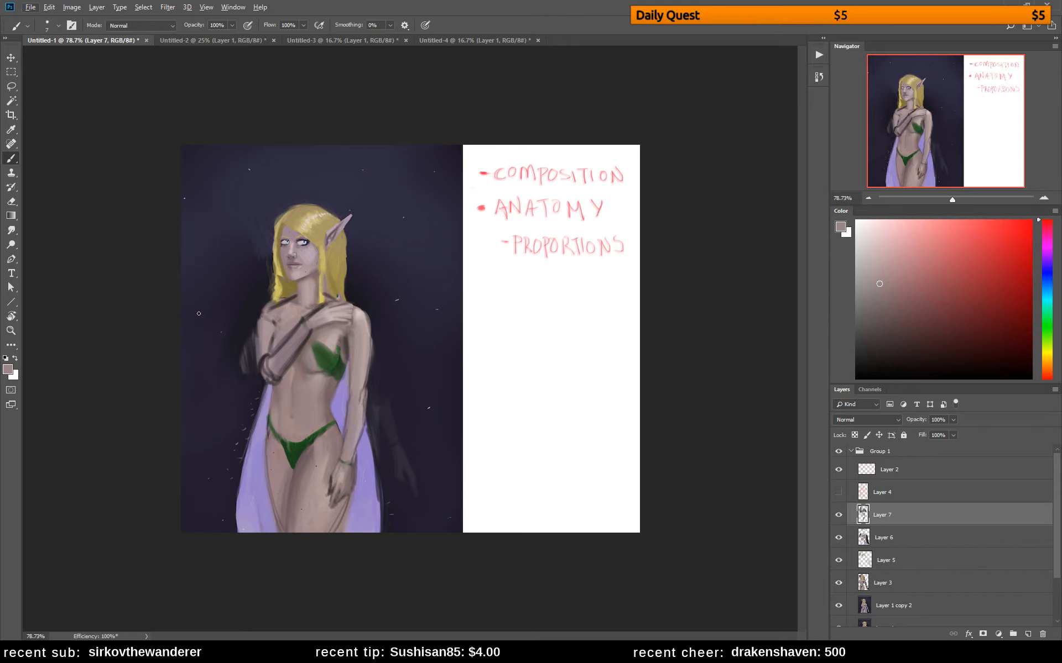
left_click(281, 336, "alt")
left_click_drag(287, 328, 265, 359)
Touch up the jaw, neck and shoulder with sampled skin tones and a 7 px brush
left_click(317, 271, "alt")
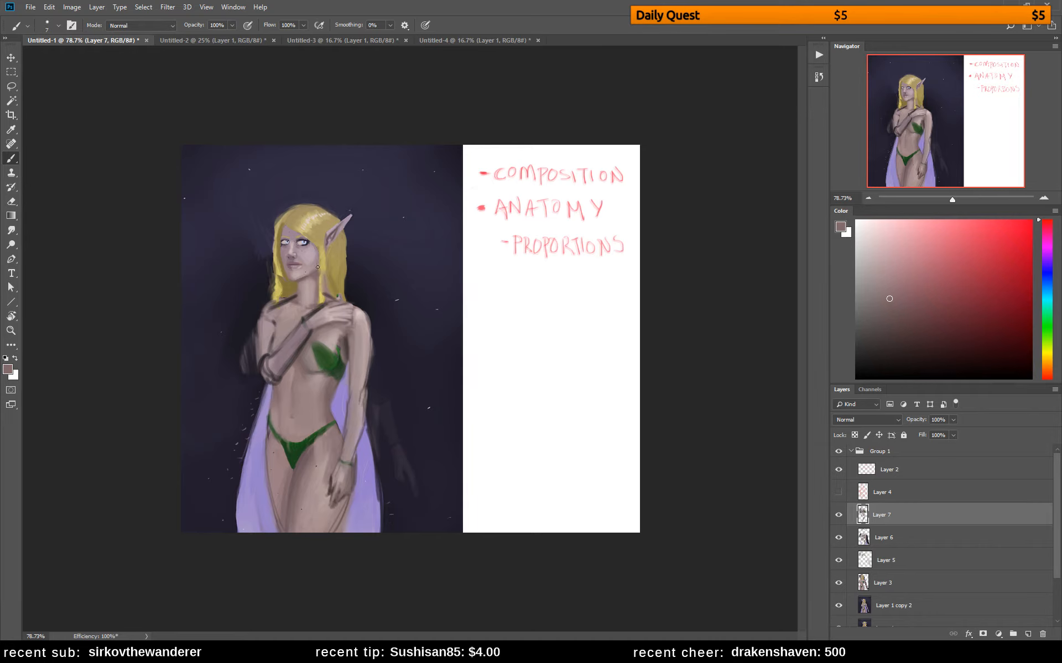
left_click(290, 281, "alt")
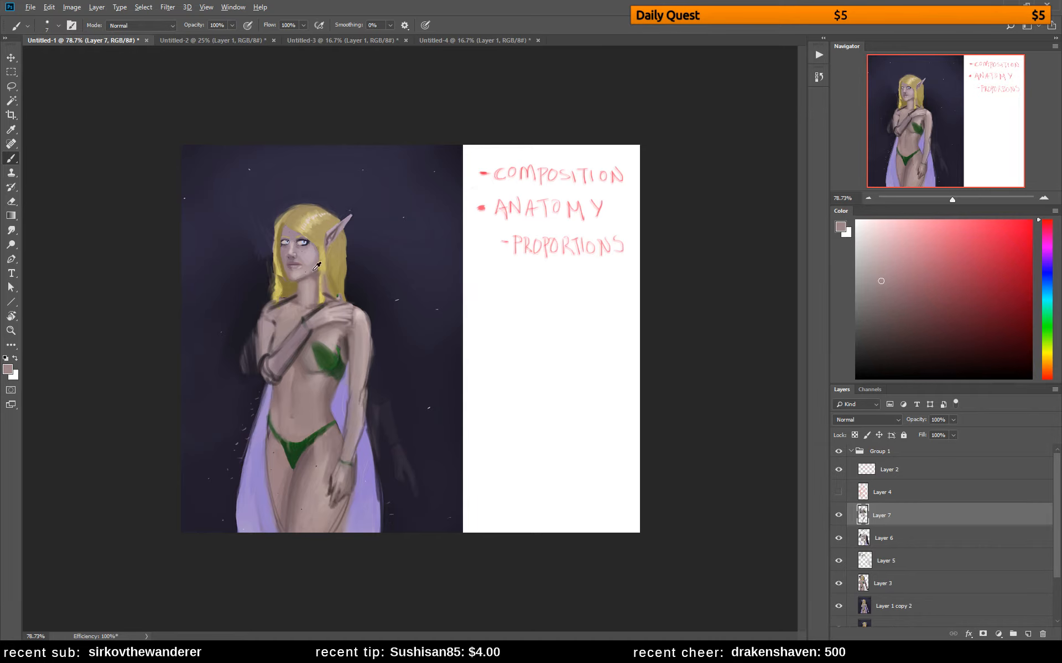
left_click(313, 270, "alt")
left_click(291, 278, "alt")
left_click(296, 280, "alt")
left_click(305, 274, "alt")
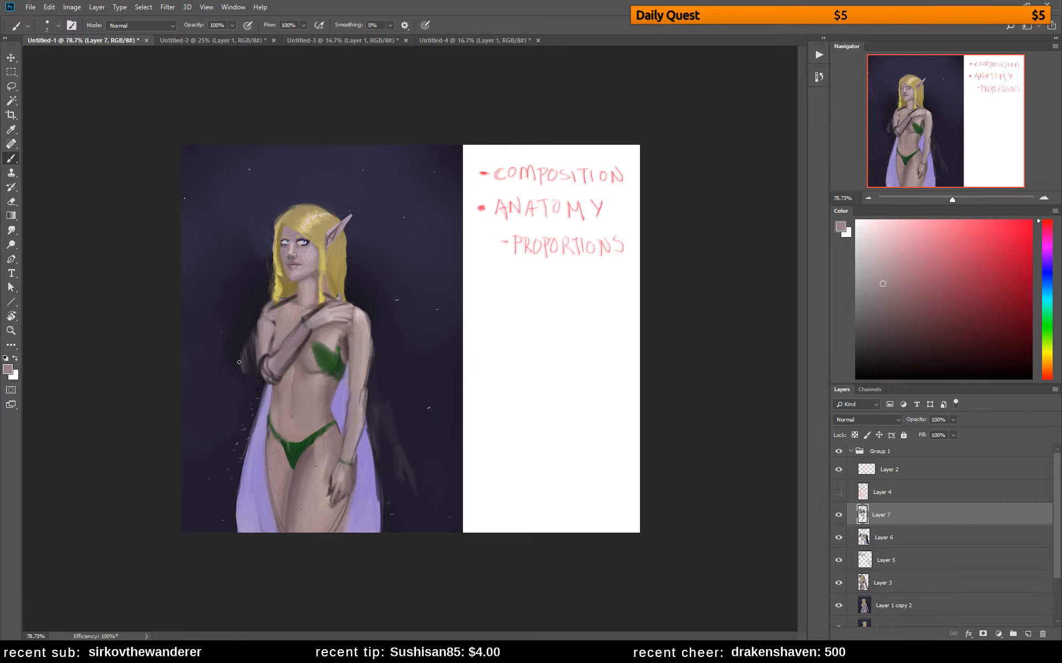
left_click(276, 309, "alt")
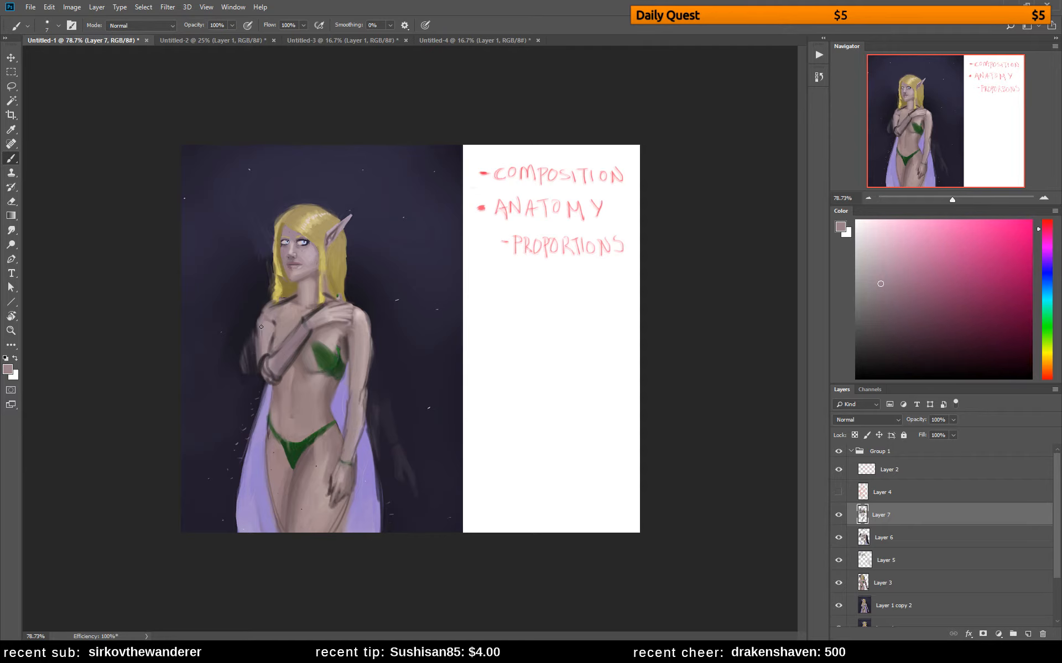
Retouch the hair ends with a sampled golden brown and blend the collarbone area with sampled skin tones
left_click(282, 297, "alt")
left_click(294, 288, "alt")
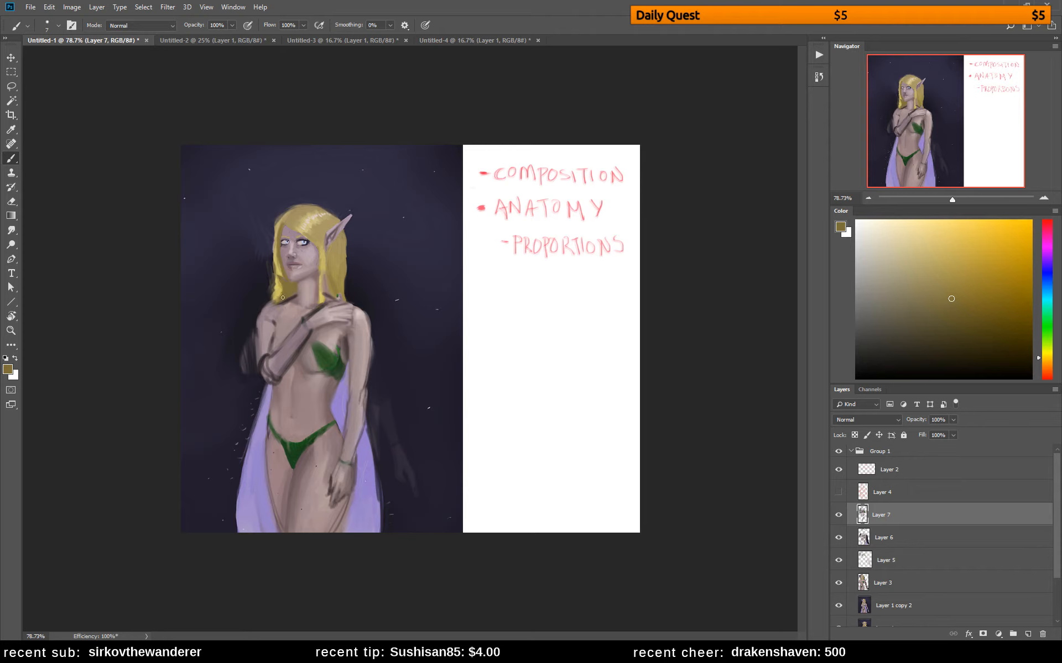
left_click(295, 302, "alt")
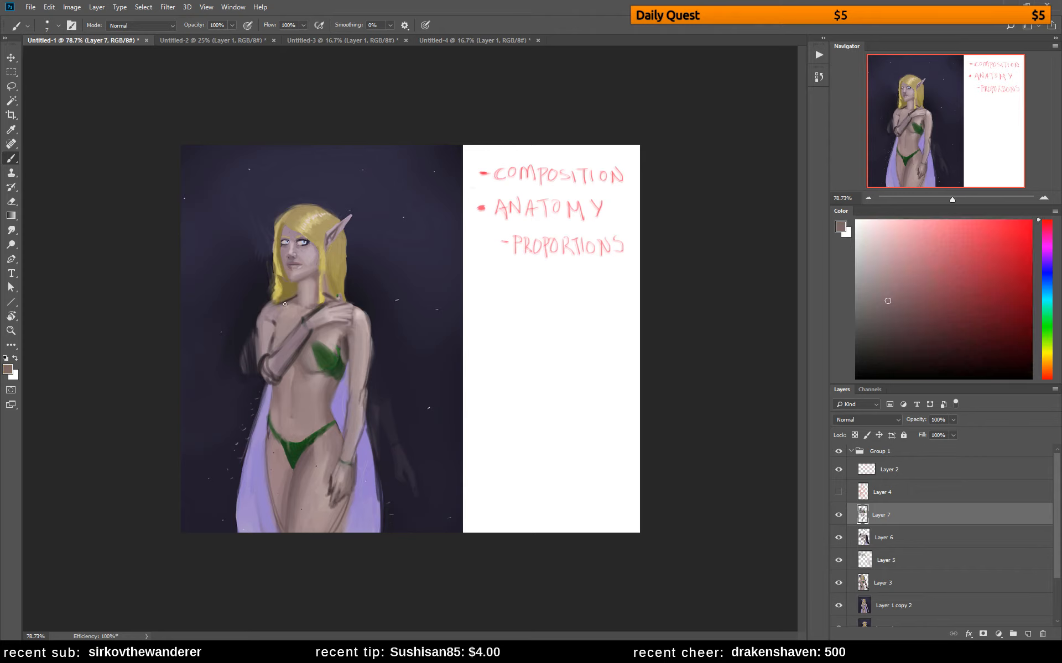
left_click(281, 304, "alt")
left_click(302, 303, "alt")
left_click(299, 302, "alt")
left_click(302, 313, "alt")
Refine the outer shoulder and raised forearm with sampled skin tones, and mirror the canvas
mouse_move(260, 313)
left_mouse_down()
mouse_move(274, 304)
mouse_move(262, 315)
left_mouse_up()
left_click(308, 332, "alt")
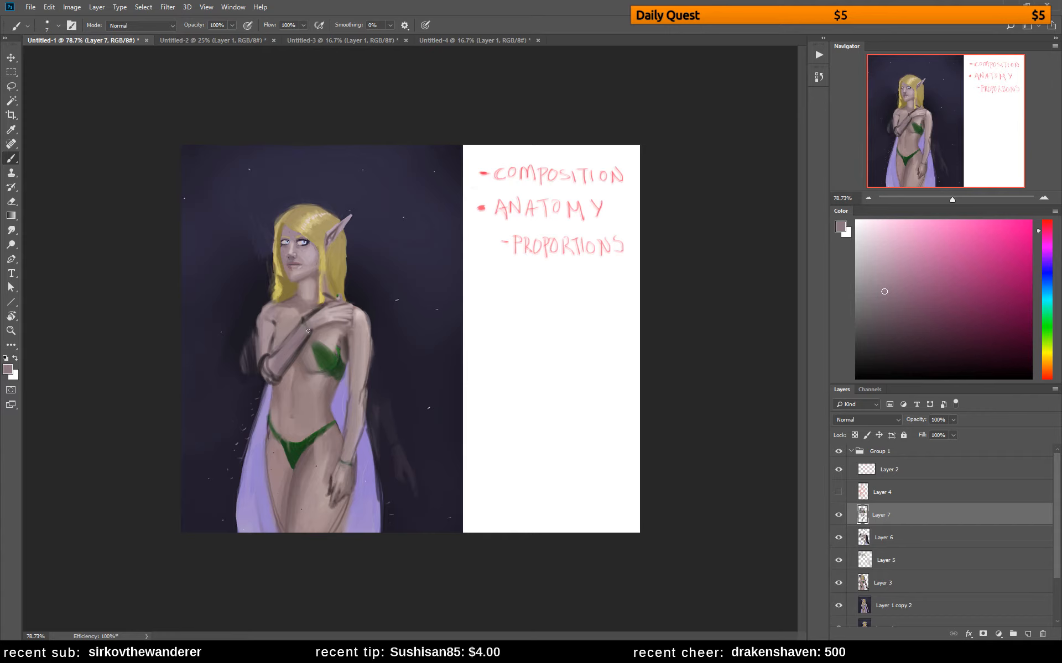
left_click_drag(278, 358, 269, 367)
key("ctrl+shift+h")
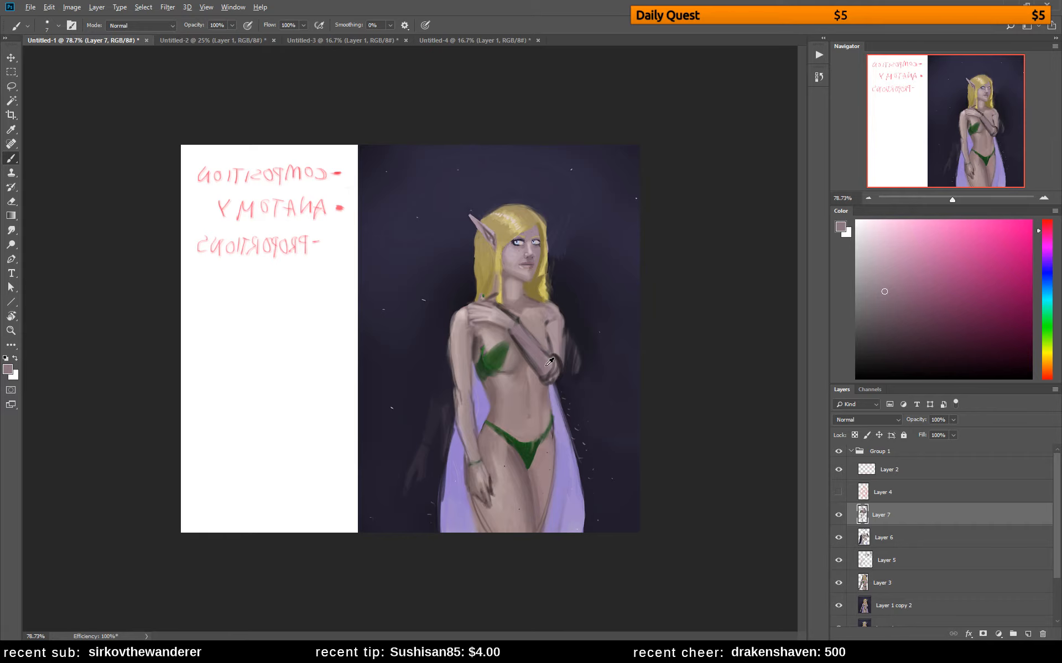
Retouch the raised hand with sampled skin tones and sketch its wrist and finger contours in a dark tone
left_click(495, 314, "alt")
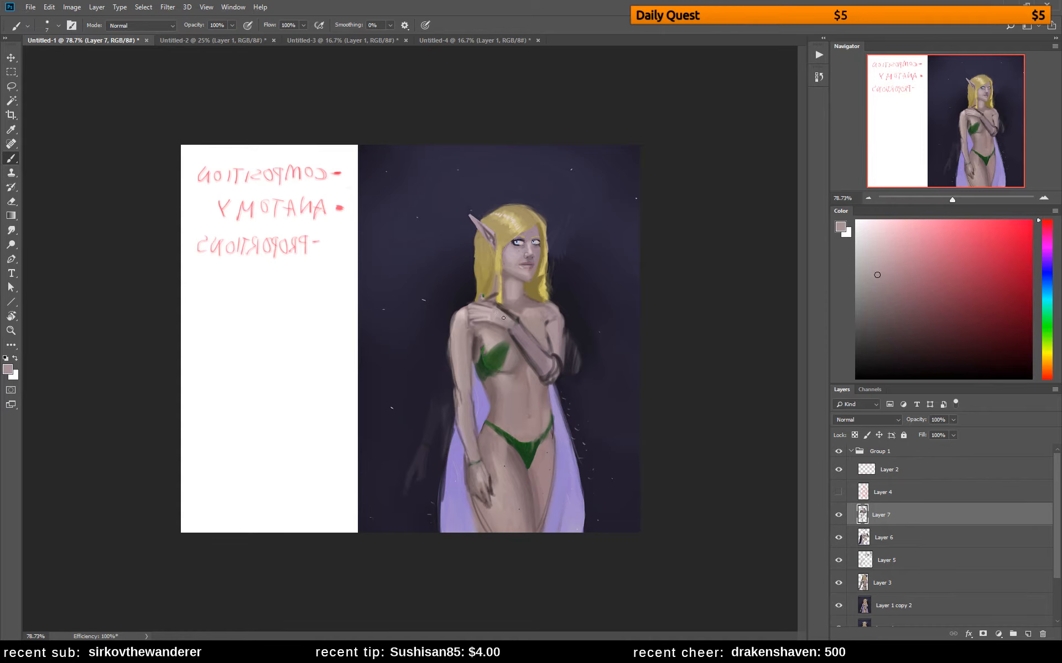
left_click(506, 312, "alt")
mouse_move(499, 304)
left_mouse_down()
mouse_move(494, 328)
mouse_move(509, 330)
mouse_move(497, 306)
mouse_move(467, 306)
mouse_move(491, 325)
mouse_move(478, 324)
mouse_move(517, 335)
left_mouse_up()
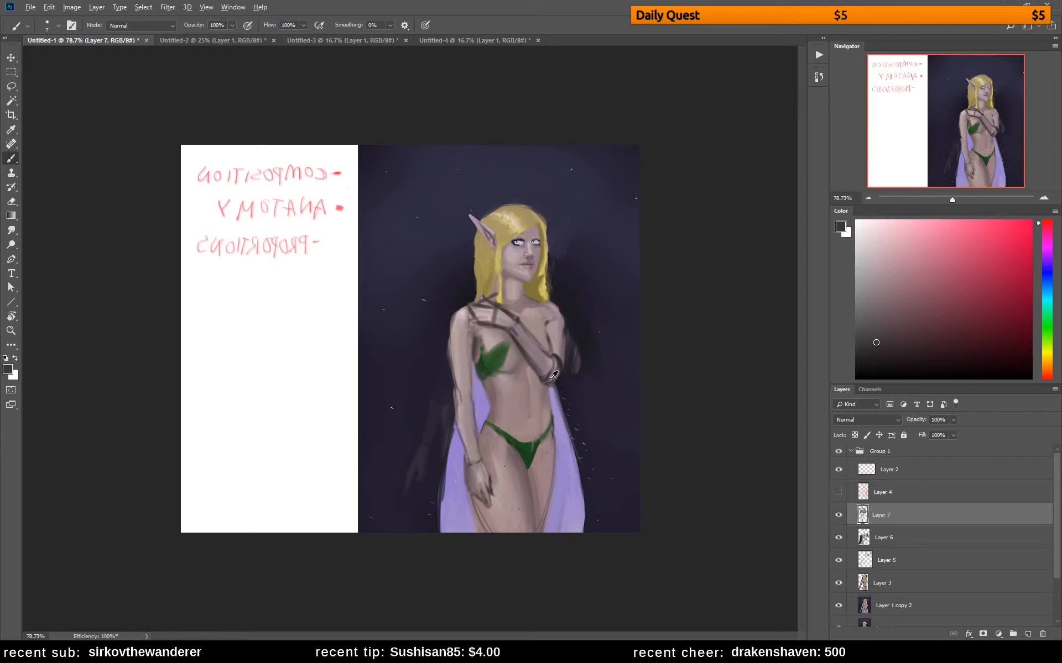
Redraw the elbow contour in a dark tone and widen the outer upper arm with sampled skin tones
left_click(548, 379, "alt")
left_click_drag(548, 384, 564, 376)
left_click(562, 348, "alt")
mouse_move(565, 325)
left_mouse_down()
mouse_move(566, 371)
mouse_move(561, 325)
mouse_move(559, 357)
mouse_move(558, 322)
mouse_move(570, 379)
left_mouse_up()
left_click(558, 336, "alt")
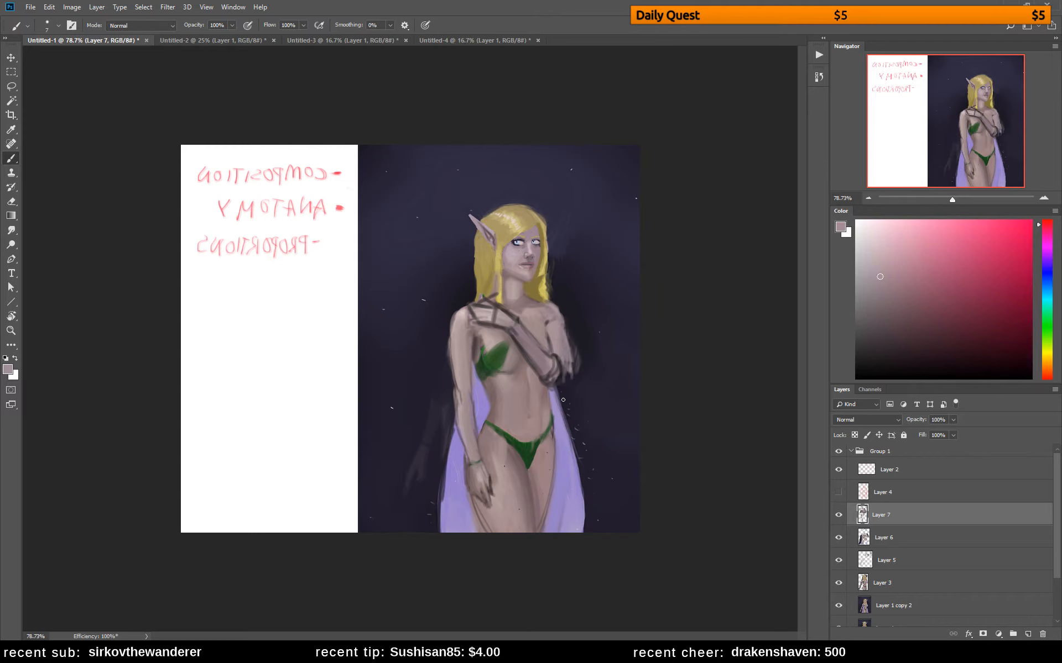
Paint the second green bikini cup behind the raised forearm, sample a skin tone, and unflip the canvas
left_click(542, 336, "alt")
left_click(502, 355, "alt")
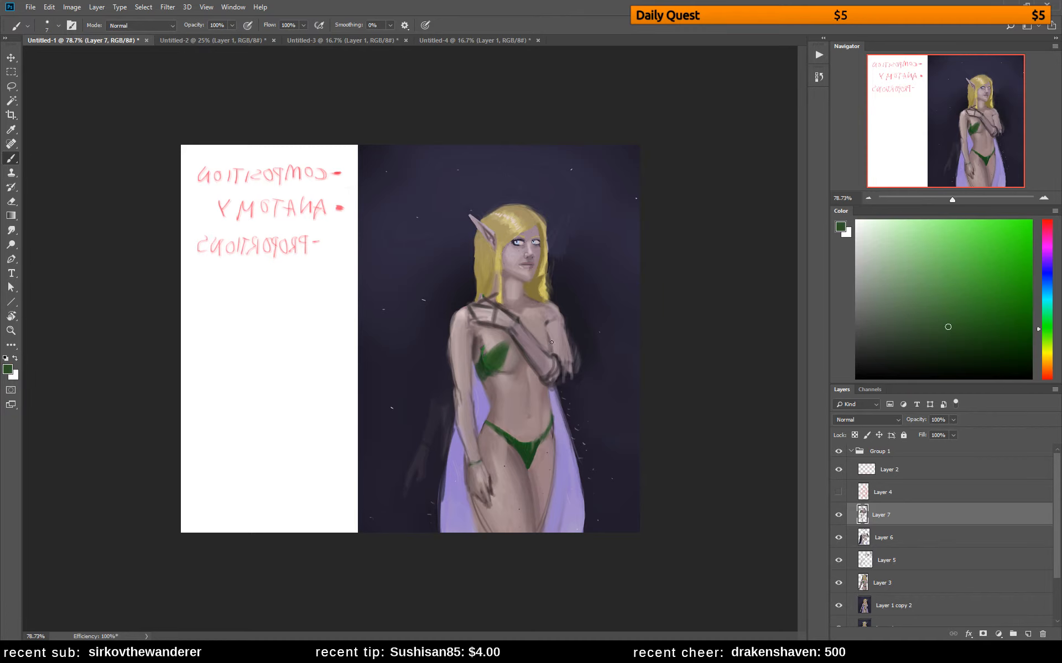
left_click_drag(545, 342, 548, 348)
left_click(533, 333, "alt")
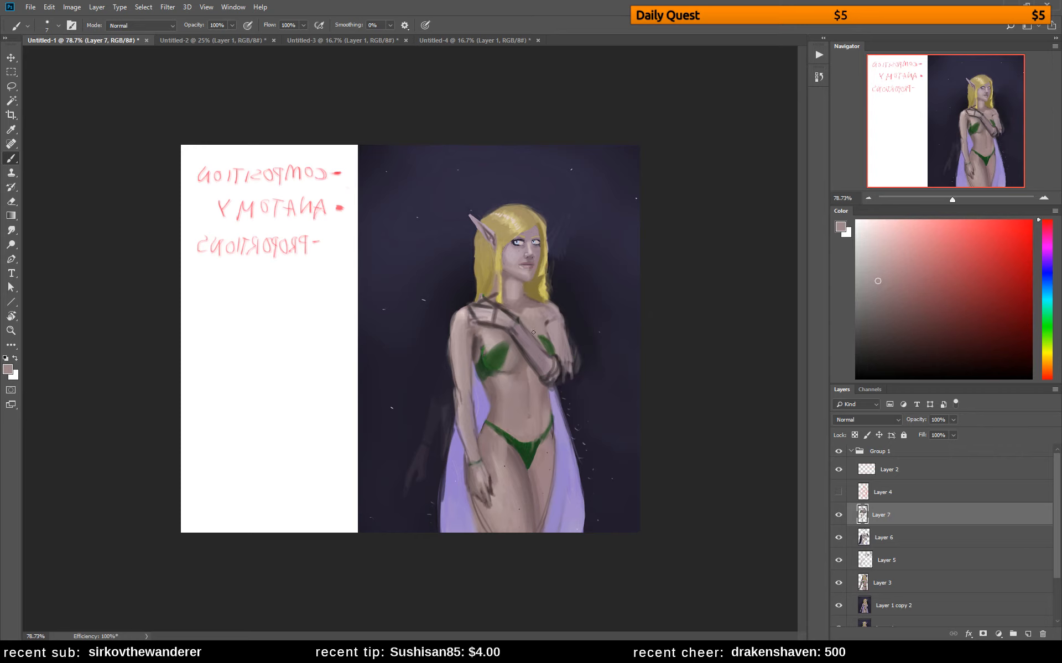
key("ctrl+shift+h")
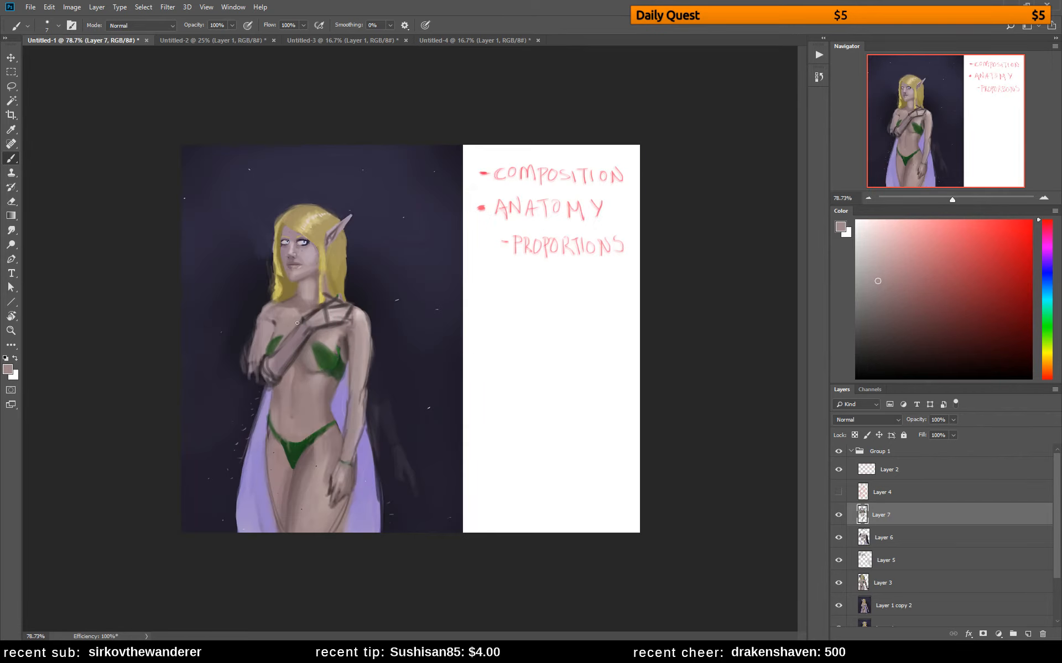
Lighten the shoulder, upper arm and elbow with a sampled skin tone and a 35 px brush, undoing the last forearm strokes
left_click(279, 312, "alt")
left_click(310, 282, "alt")
right_click(314, 262)
left_click_drag(387, 288, 395, 288)
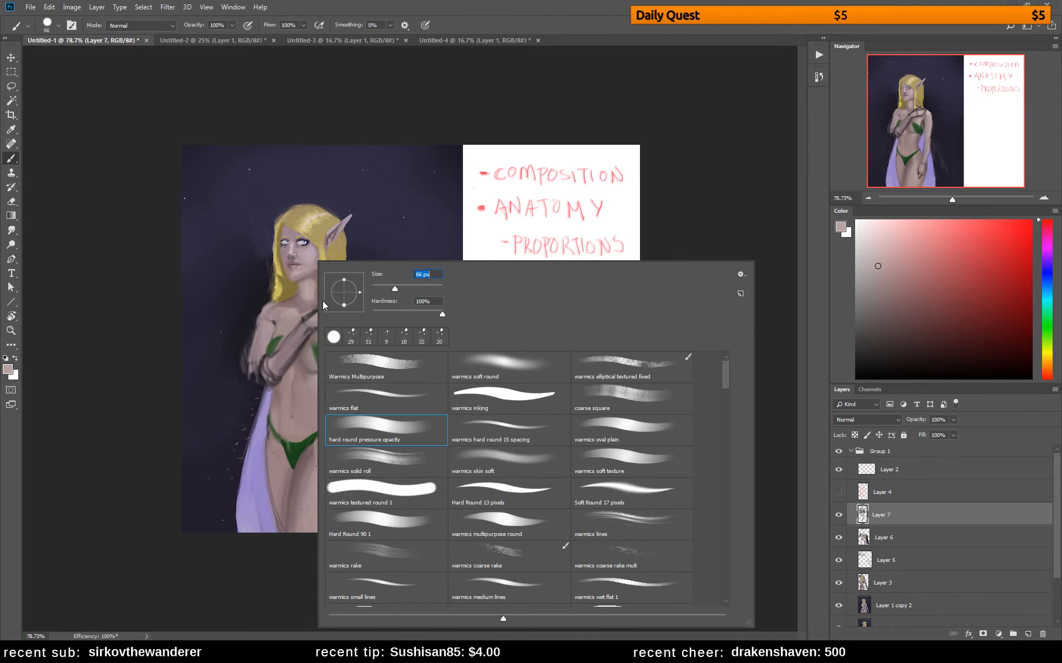
type("35")
key("Return")
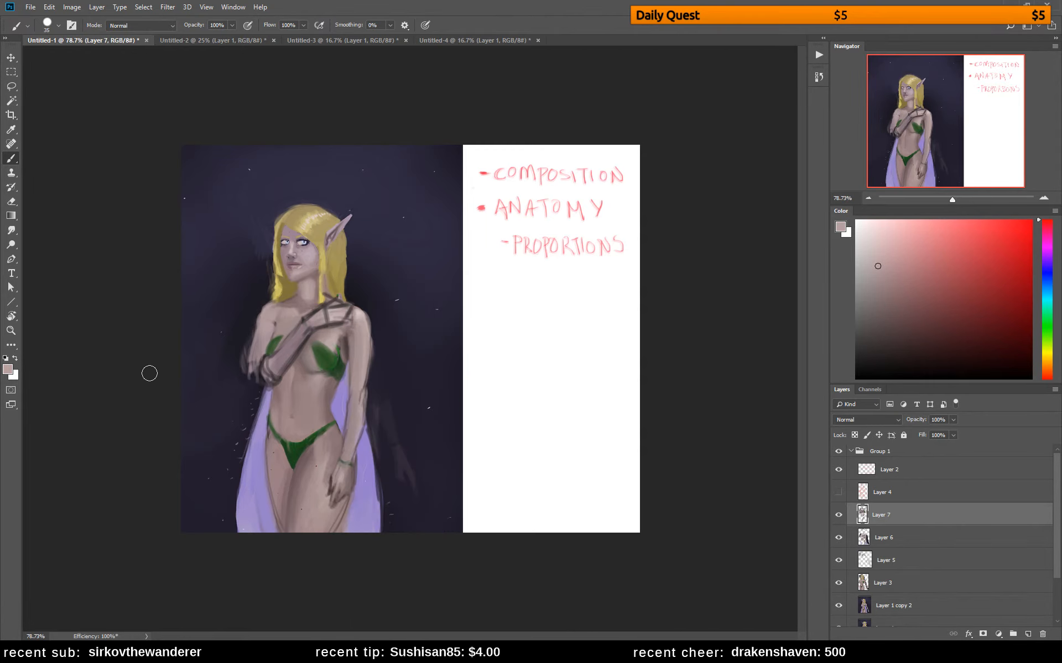
mouse_move(255, 383)
left_mouse_down()
mouse_move(275, 362)
mouse_move(253, 382)
mouse_move(256, 362)
mouse_move(264, 370)
left_mouse_up()
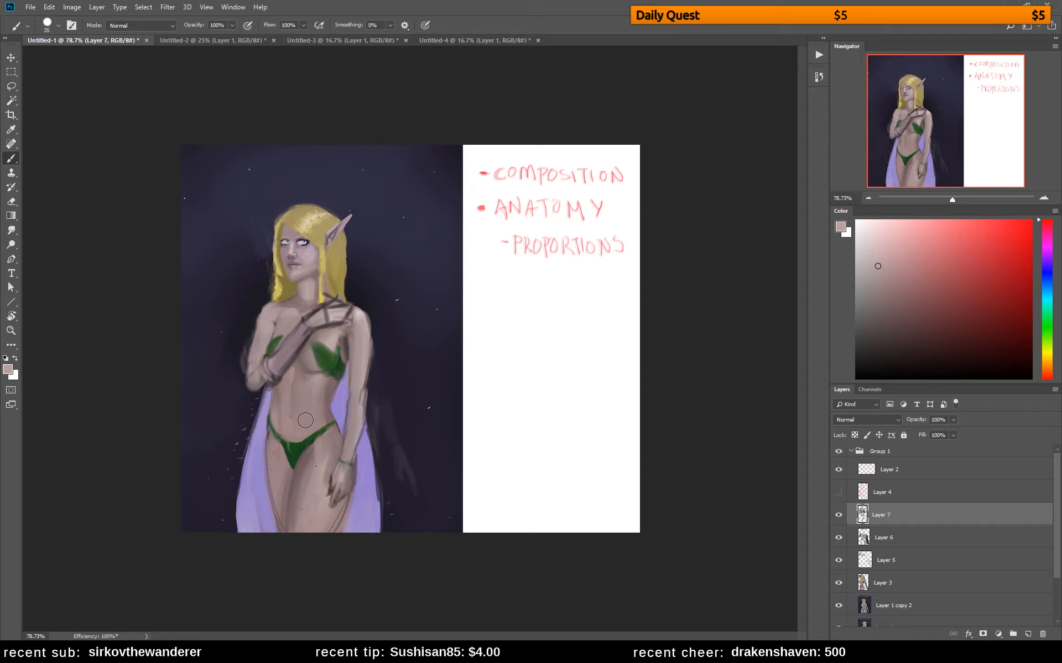
key("ctrl+alt+z")
key("ctrl+alt+z")
key("ctrl+alt+z")
key("ctrl+alt+z")
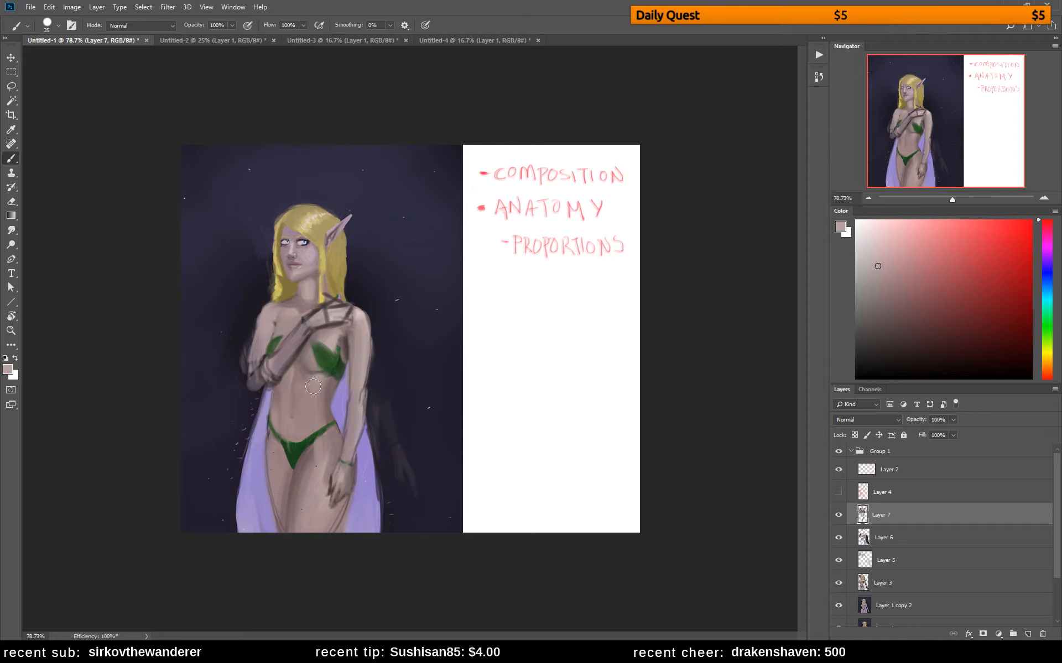
Lasso the head and hair, copy them to a new layer, and shift the copy slightly toward the raised hand's side
key("e")
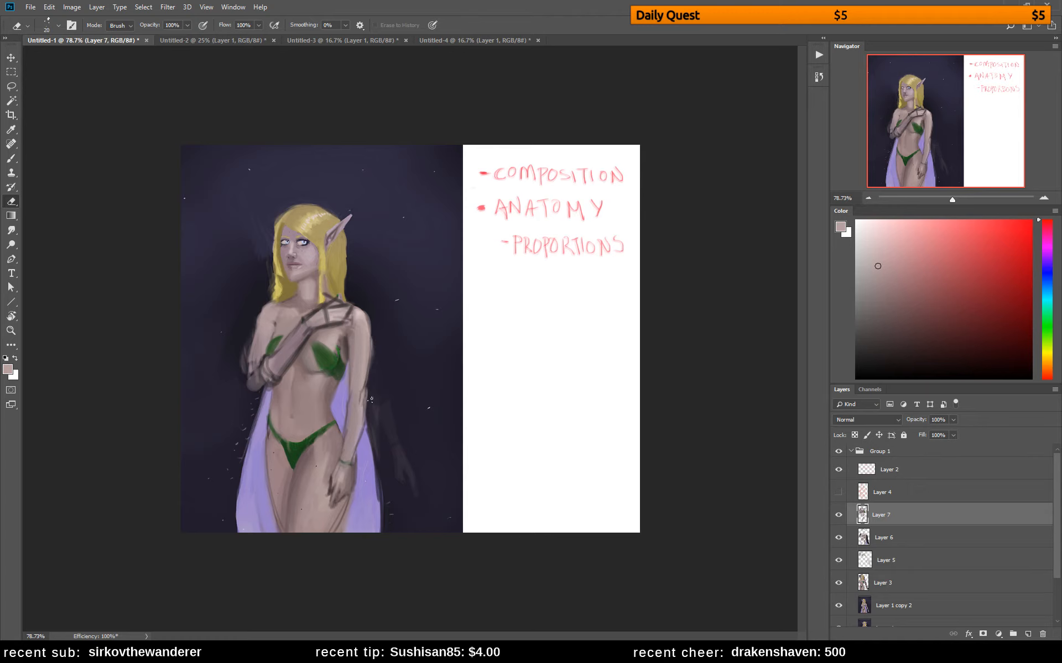
key("l")
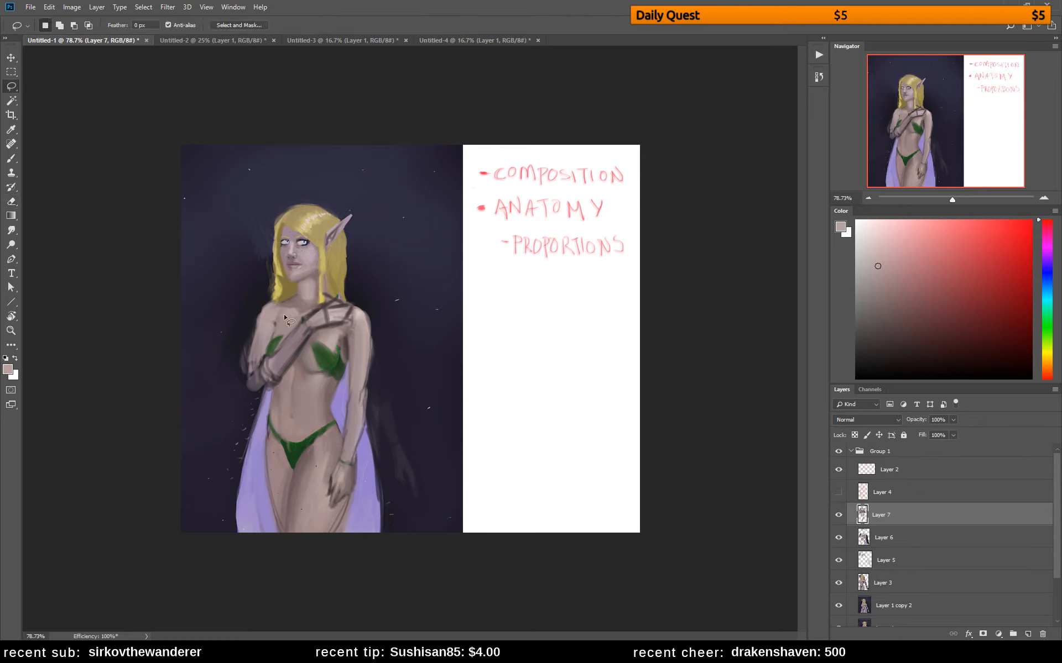
mouse_move(275, 302)
left_mouse_down()
mouse_move(305, 313)
mouse_move(346, 292)
mouse_move(373, 252)
mouse_move(303, 193)
mouse_move(246, 266)
mouse_move(255, 292)
left_mouse_up()
key("ctrl+j")
key("v")
left_click_drag(371, 285, 375, 285)
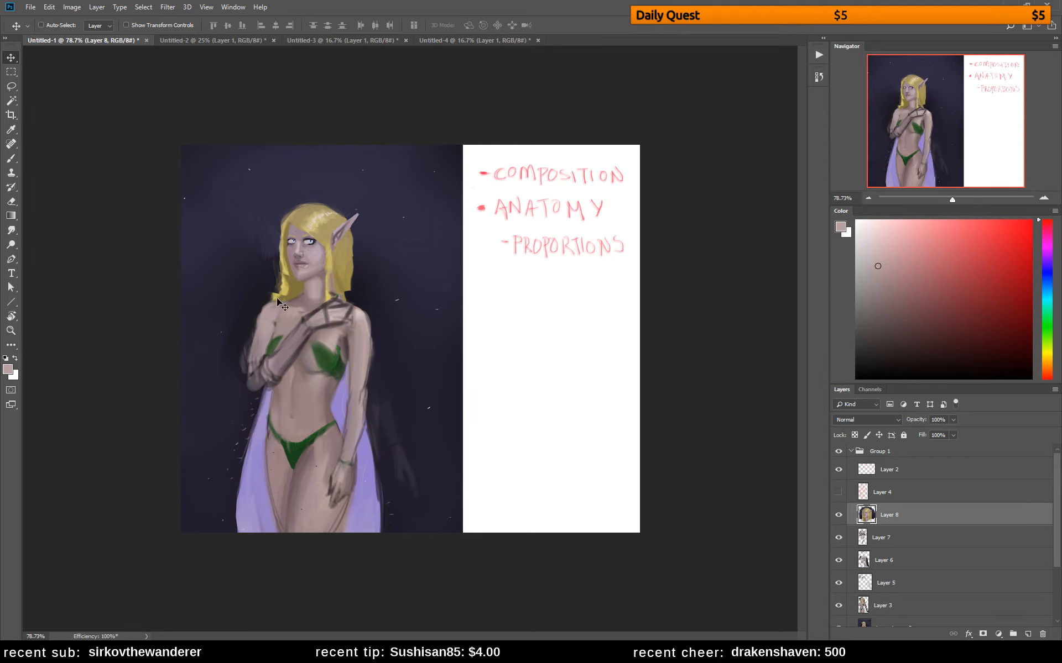
Trim the edges of the hair, shoulder and outer raised arm with sampled dark background colours, mirroring the canvas partway
key("b")
left_click(261, 289, "alt")
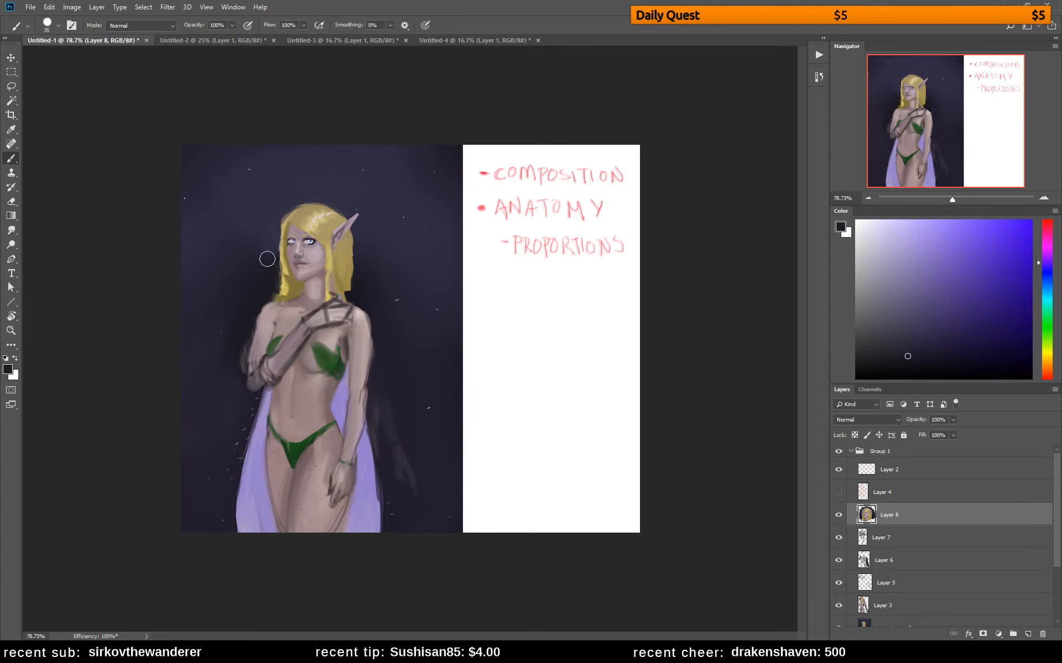
mouse_move(259, 301)
left_mouse_down()
mouse_move(249, 301)
mouse_move(260, 334)
mouse_move(239, 341)
mouse_move(234, 374)
mouse_move(245, 415)
left_mouse_up()
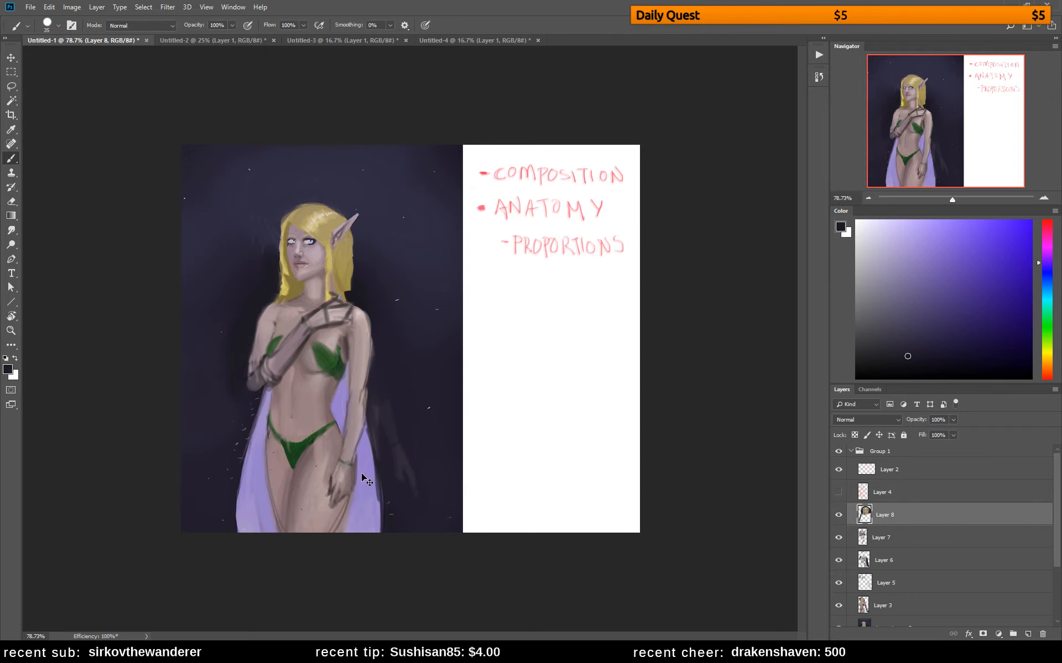
key("ctrl+shift+h")
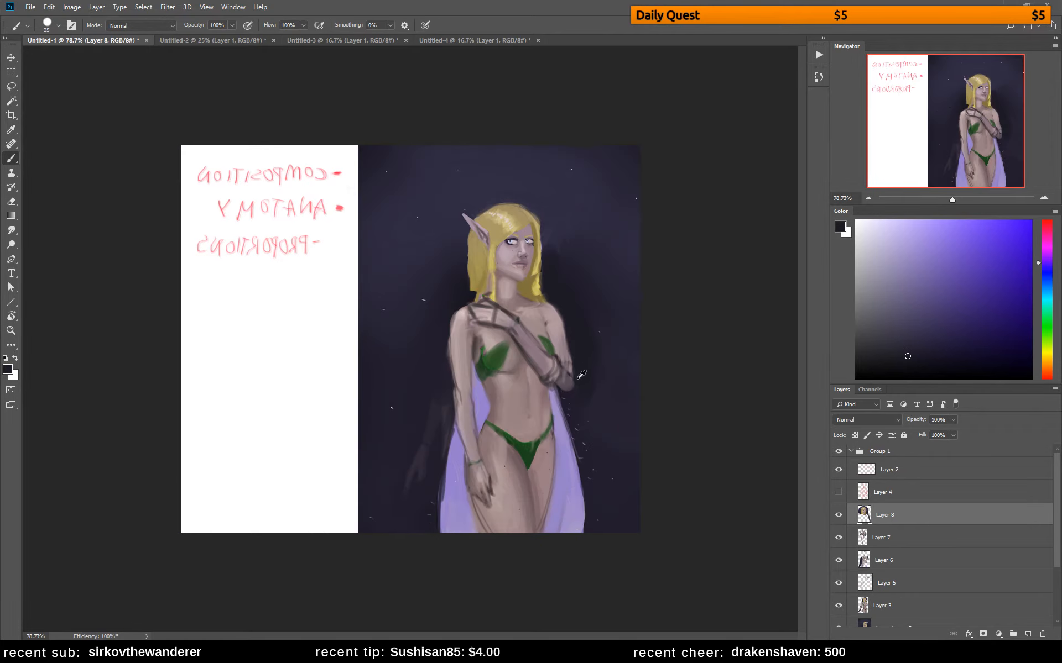
left_click(568, 316, "alt")
mouse_move(574, 335)
left_mouse_down()
mouse_move(569, 327)
mouse_move(585, 392)
left_mouse_up()
mouse_move(570, 349)
left_mouse_down()
mouse_move(575, 368)
mouse_move(565, 356)
left_mouse_up()
Blend the shoulder and upper part of the raised arm with skin tones sampled from the neck and shoulder
left_click(517, 298, "alt")
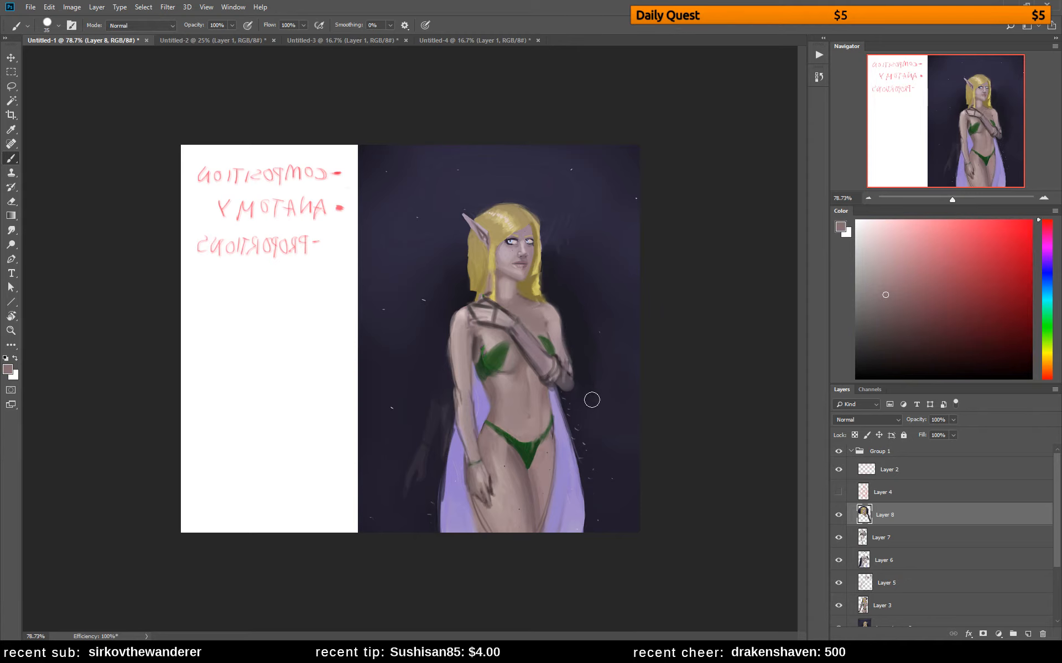
left_click(519, 301, "alt")
left_click_drag(549, 337, 554, 345)
left_click(555, 314, "alt")
Refine the neck and collarbone with a smaller brush, using skin tones sampled from the neck and jaw
key("bracketleft")
key("bracketleft")
left_click(528, 304, "alt")
left_click(898, 320)
left_click(513, 294, "alt")
left_click(510, 291, "alt")
left_click(523, 295, "alt")
left_click(506, 270, "alt")
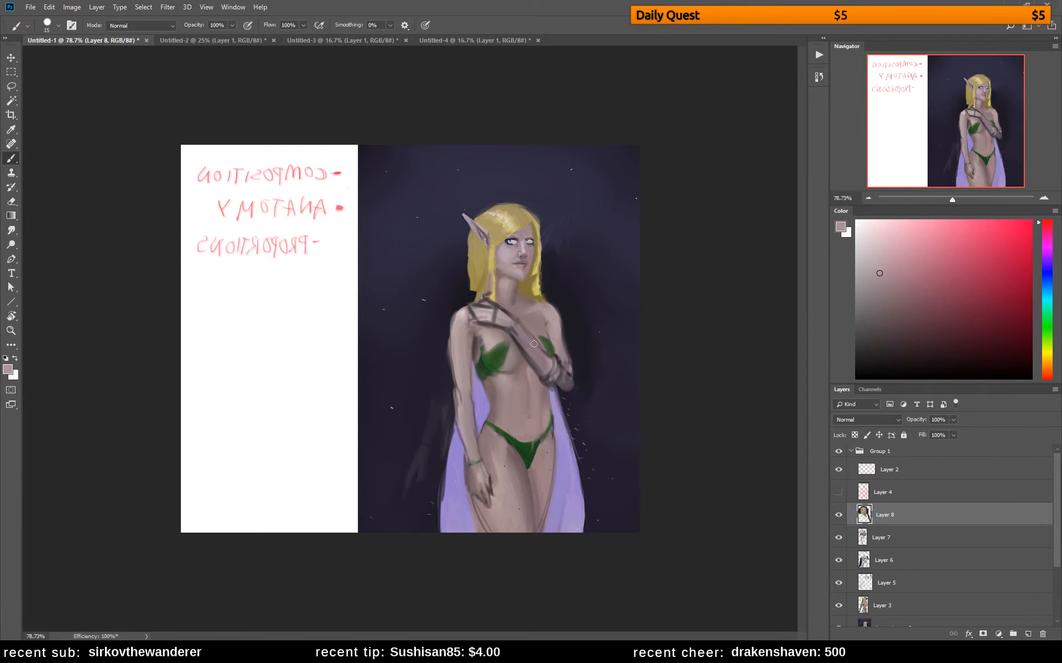
Set the brush to 7 px and redefine the lowered hand's fingers with a dark brown tone
right_click(577, 327)
left_click_drag(641, 303, 639, 303)
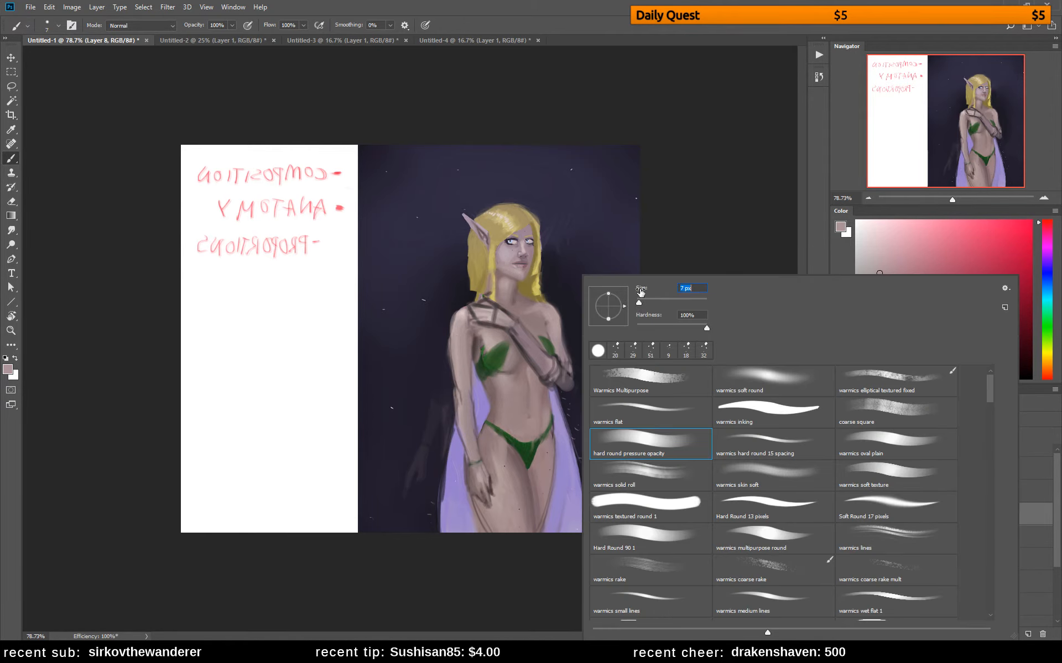
key("Return")
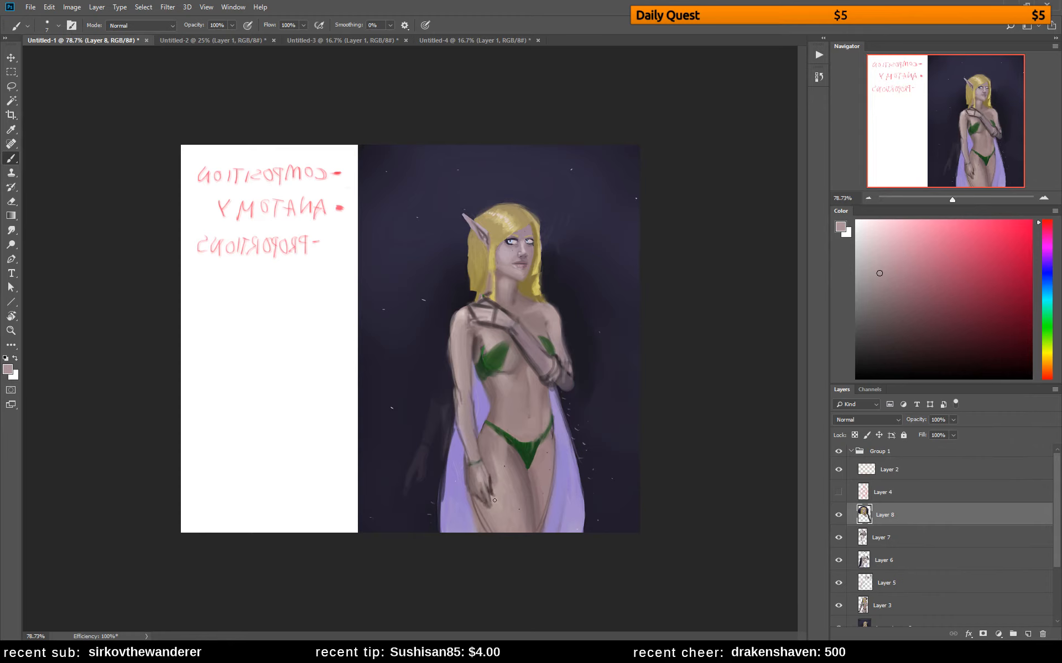
left_click(493, 481, "alt")
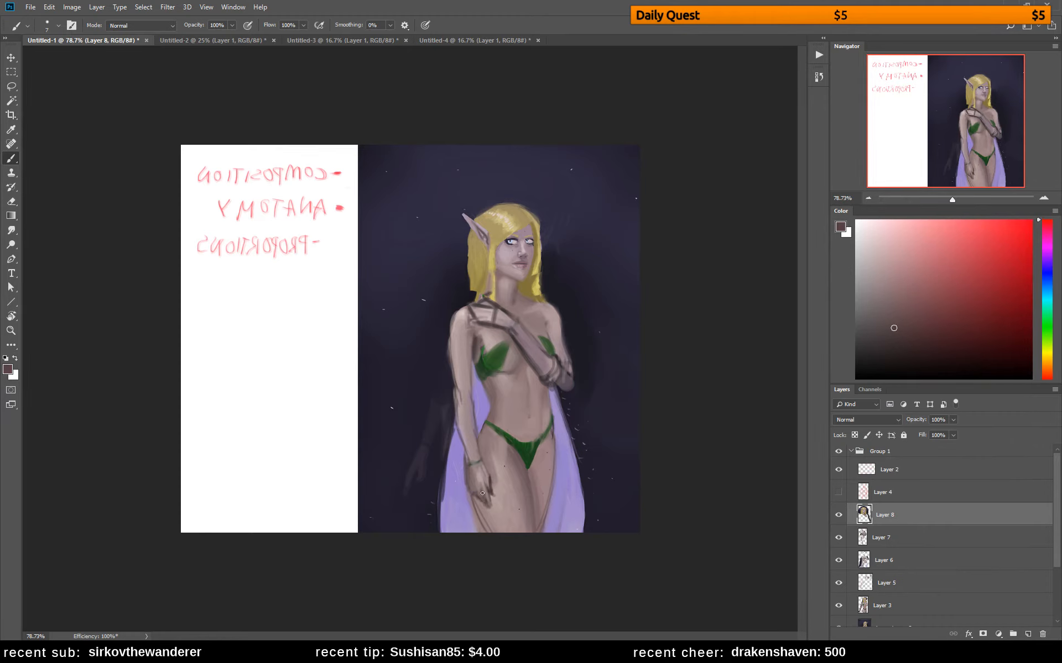
mouse_move(479, 494)
left_mouse_down()
mouse_move(493, 511)
mouse_move(490, 487)
left_mouse_up()
left_click(505, 457, "alt")
Shade the back of the raised hand and the forearm with sampled skin tones, and unflip the canvas
left_click(499, 316, "alt")
left_click(493, 321, "alt")
left_click(516, 328, "alt")
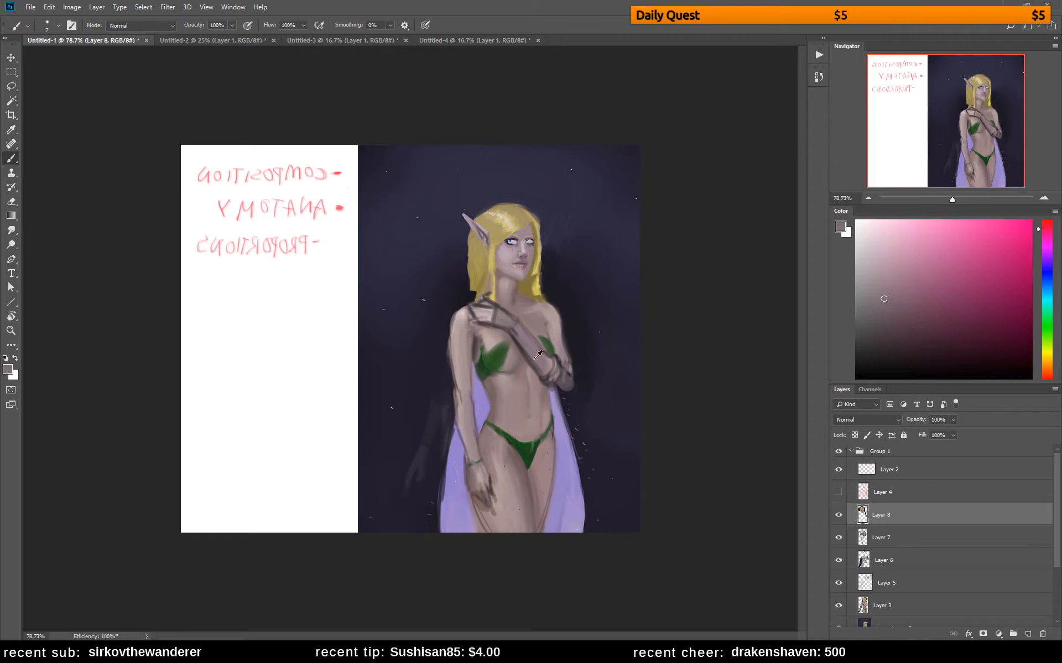
left_click(476, 339, "alt")
left_click(536, 350, "alt")
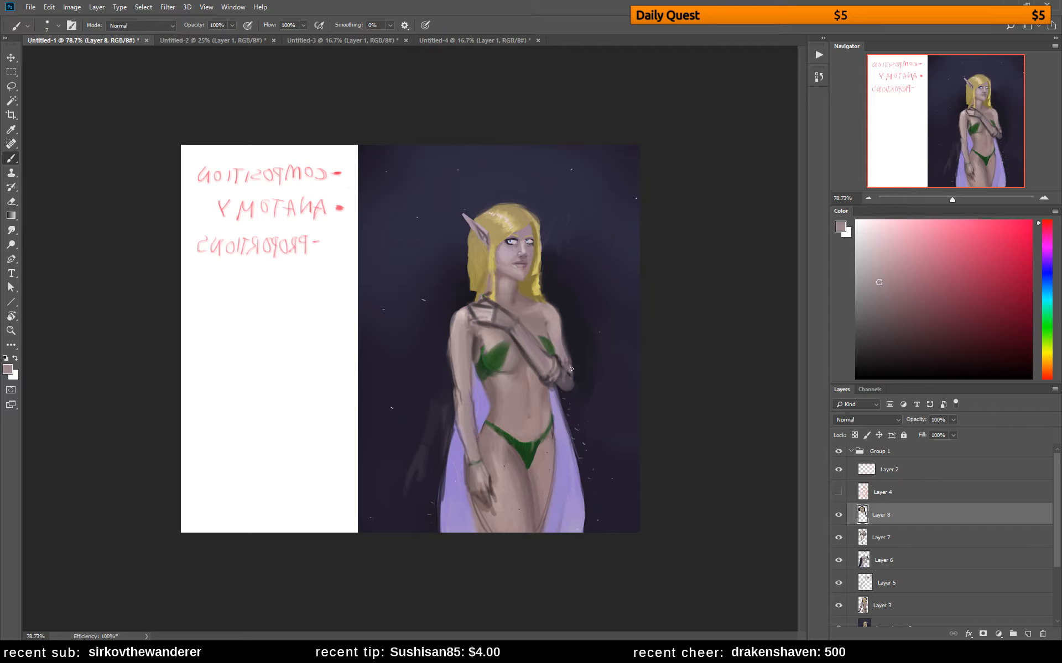
left_click(560, 353, "alt")
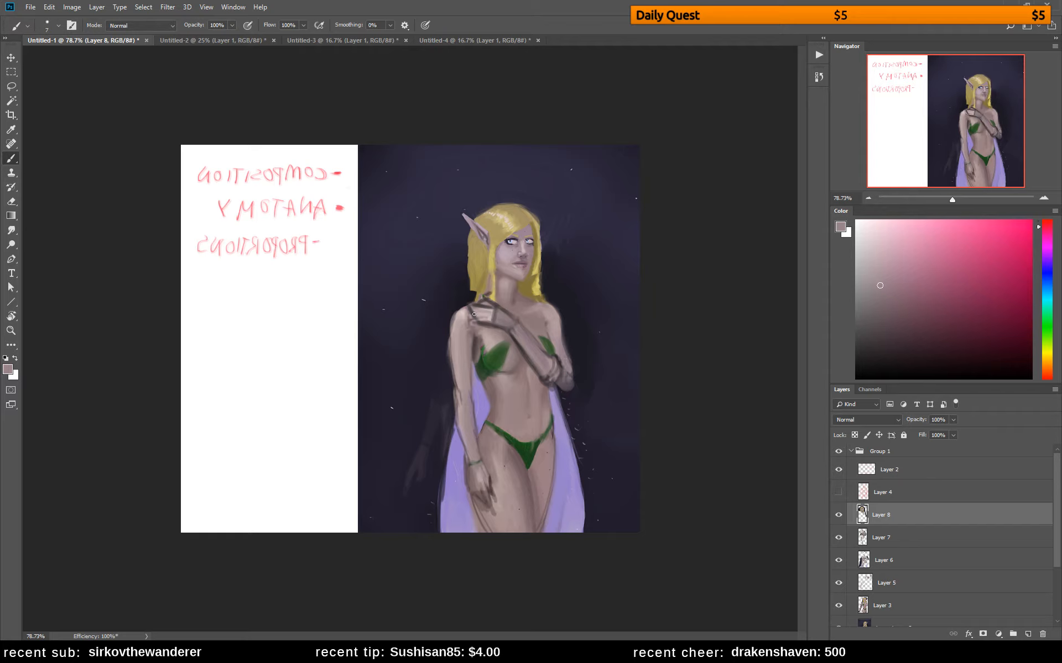
key("ctrl+shift+h")
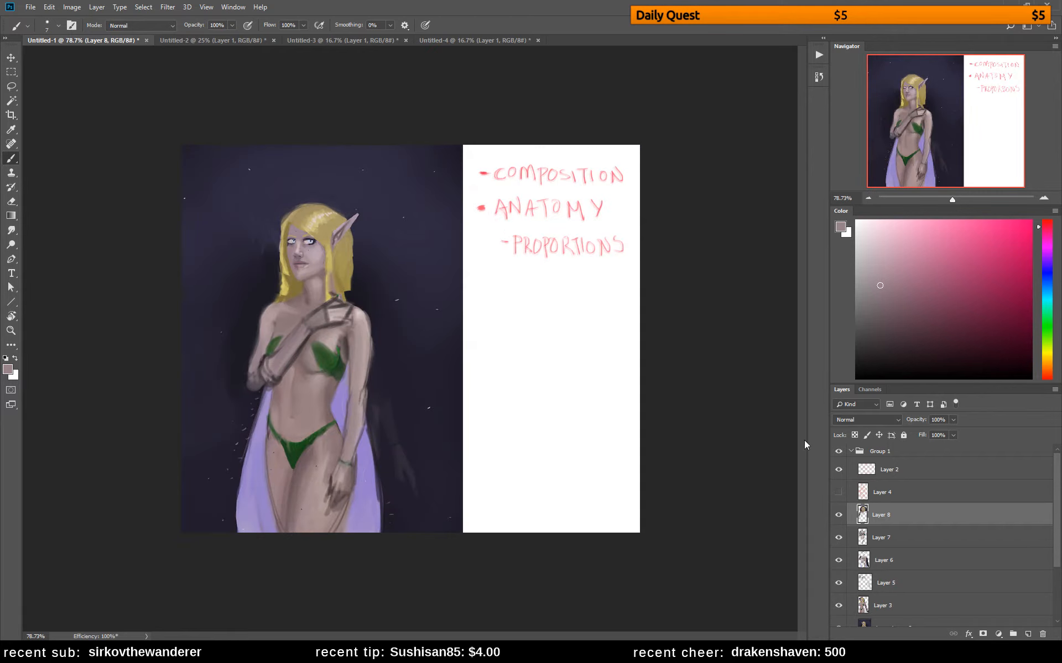
Toggle the visibility of Group 1 to compare the repaint with the original painting
left_click(839, 451)
left_click(839, 451)
left_click(838, 452)
left_click(839, 451)
Touch up the collarbone and shoulder above the raised arm with sampled skin tones
left_click(268, 330, "alt")
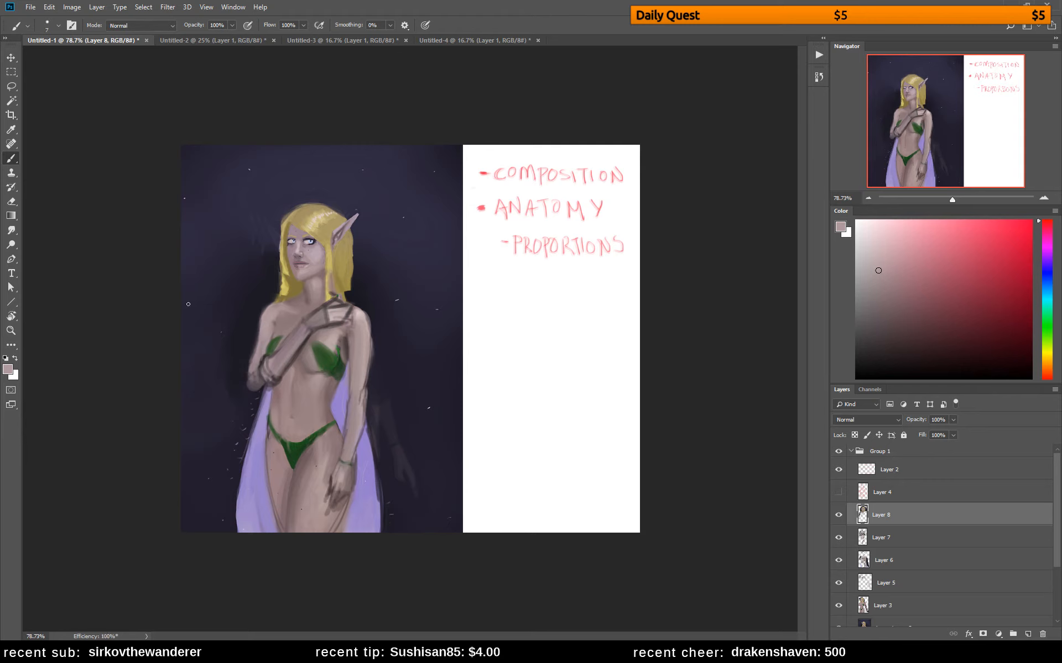
left_click(303, 308, "alt")
left_click(279, 310, "alt")
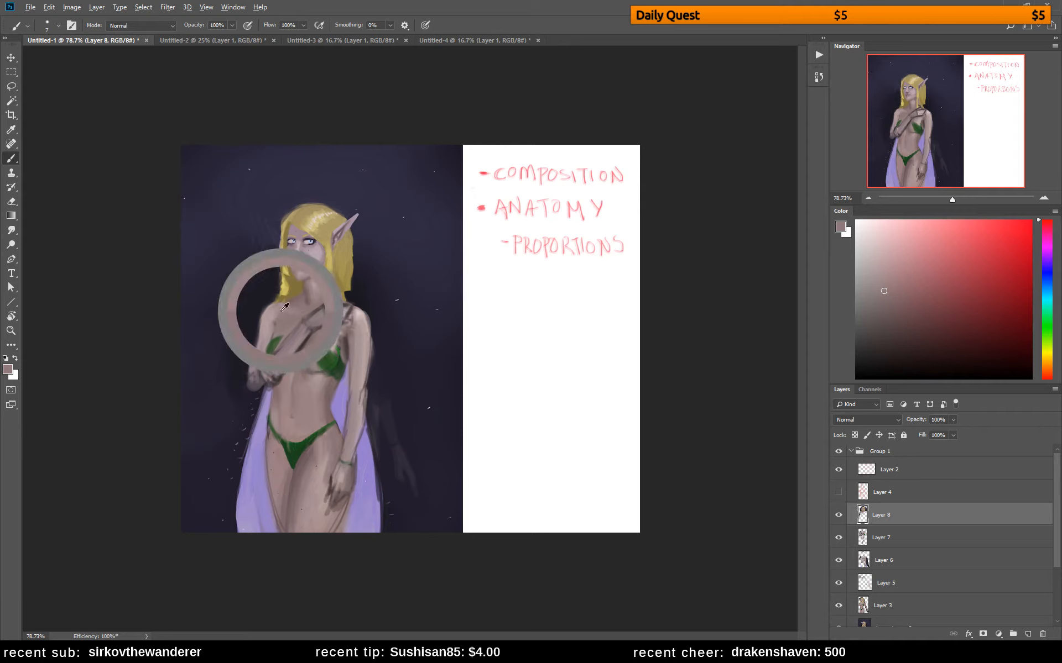
left_click_drag(275, 314, 280, 302)
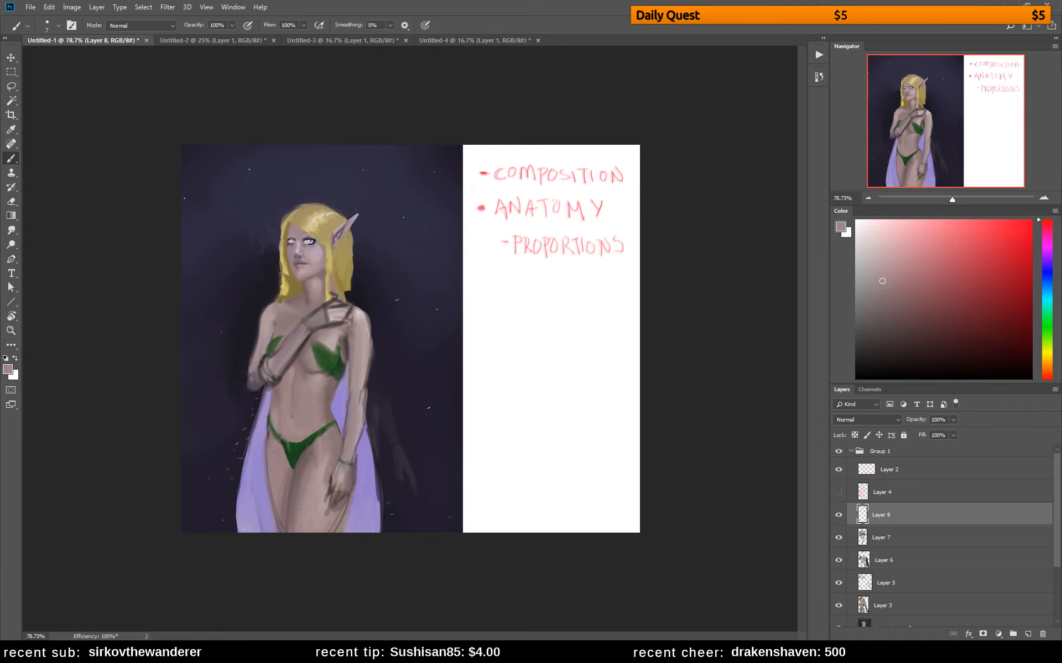
Paint light and shadow tones on the lowered arm's shoulder beside the raised hand
left_click(360, 311, "alt")
left_click(360, 313, "alt")
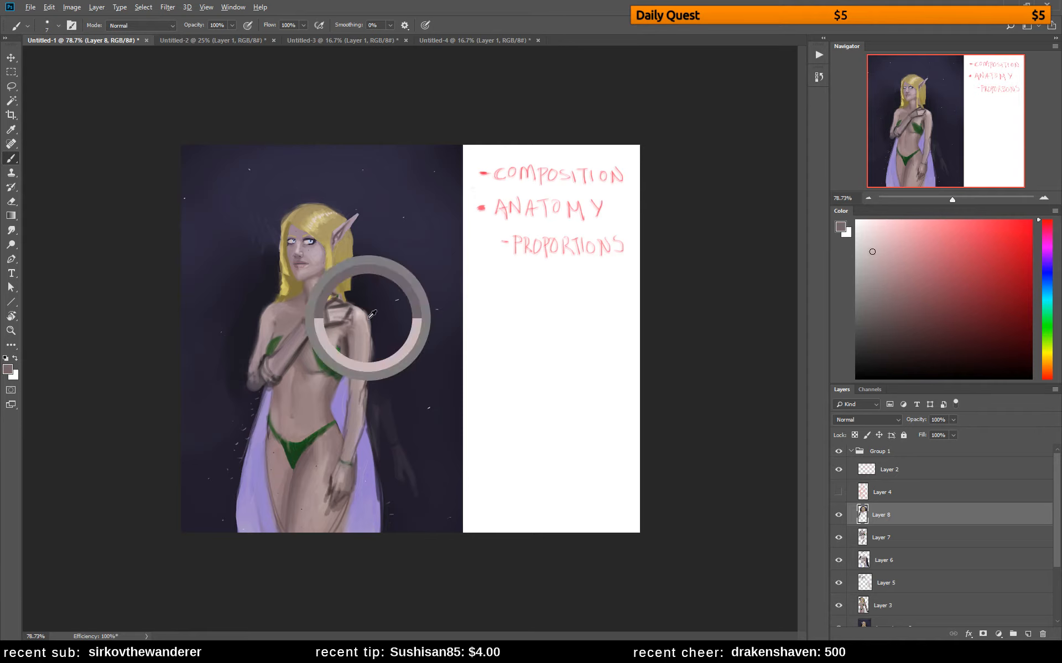
left_click(352, 309, "alt")
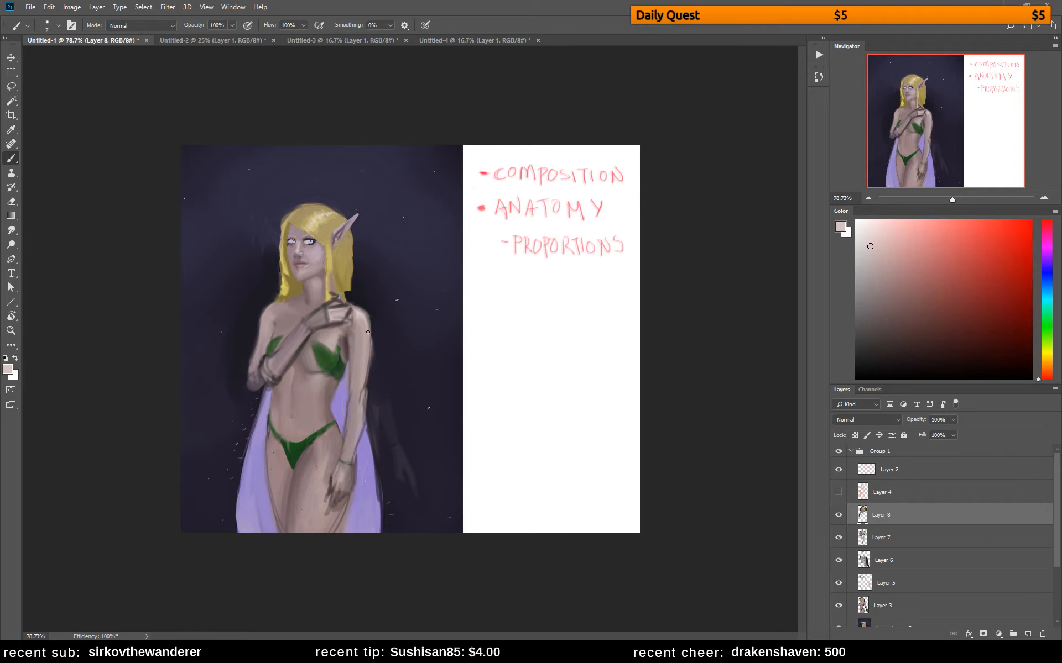
left_click(367, 310, "alt")
left_click(362, 314, "alt")
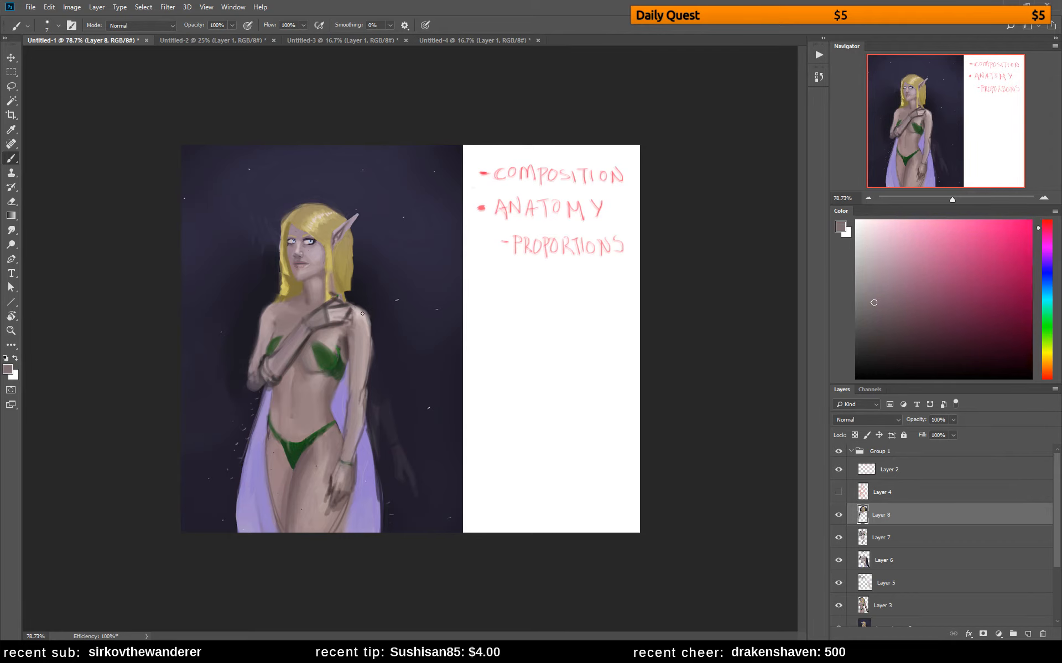
mouse_move(363, 313)
left_mouse_down()
mouse_move(370, 340)
mouse_move(367, 327)
left_mouse_up()
Smooth the outer contour of the lowered arm around the elbow with sampled skin tones
left_click(363, 386, "alt")
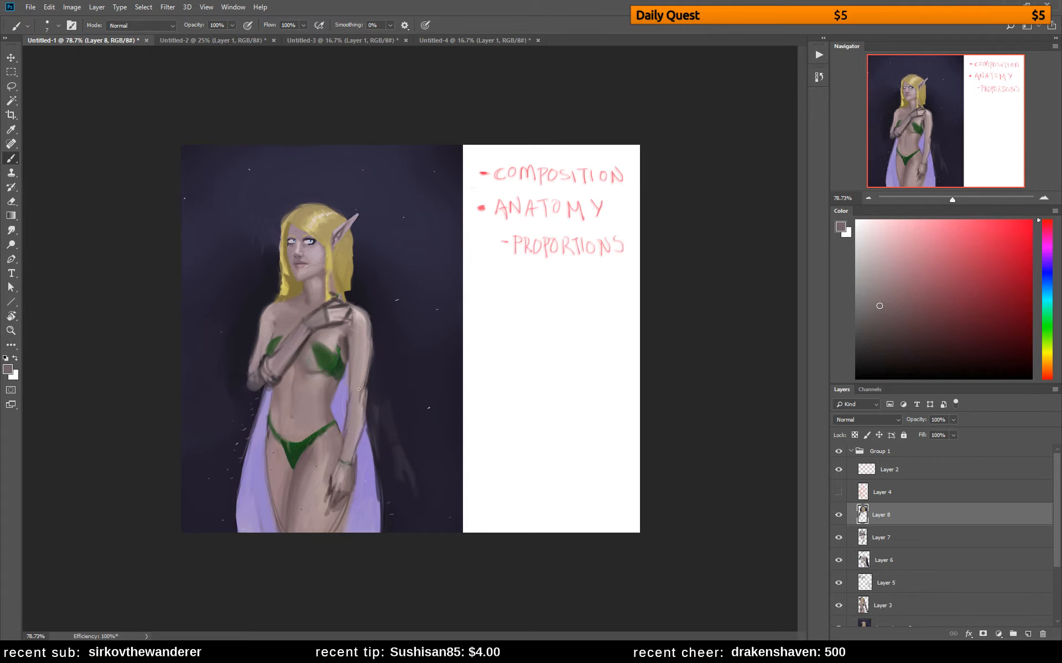
left_click(367, 361, "alt")
left_click(371, 378, "alt")
left_click(368, 363, "alt")
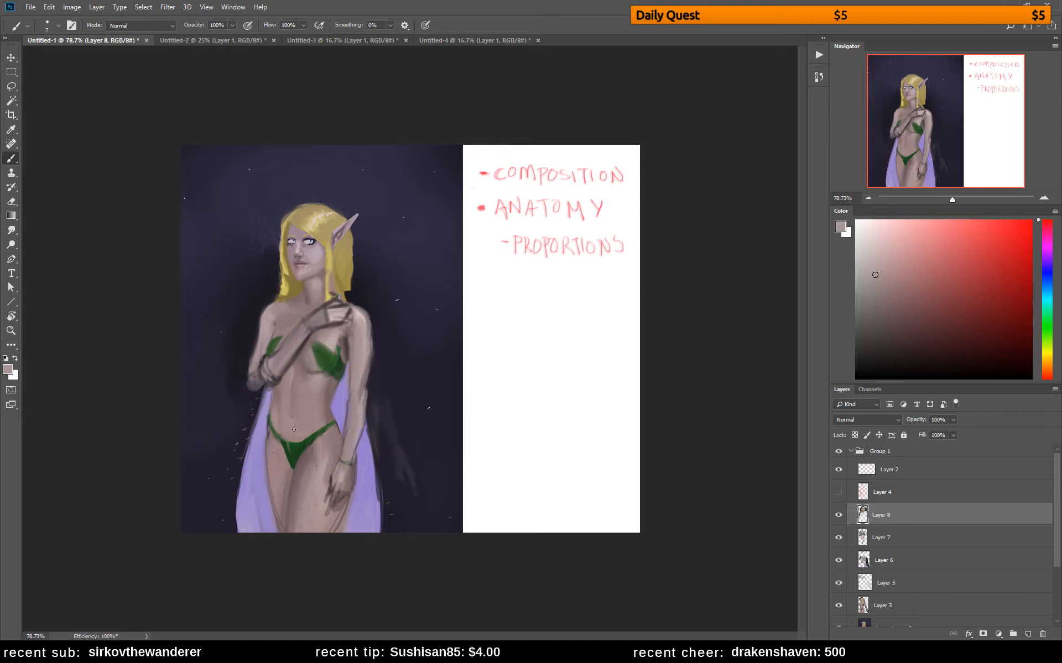
Soften the dark contour lines of the raised forearm from wrist to elbow with sampled skin tones
left_click(295, 324, "alt")
left_click(323, 335, "alt")
left_click(285, 326, "alt")
left_click(290, 324, "alt")
left_click(293, 342, "alt")
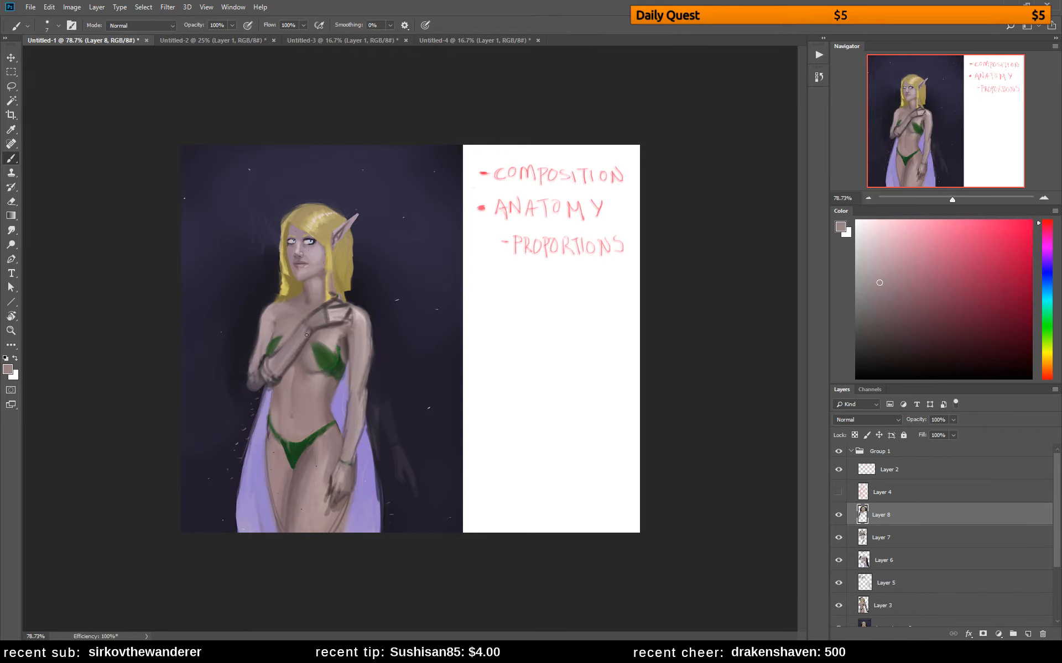
left_click(289, 366, "alt")
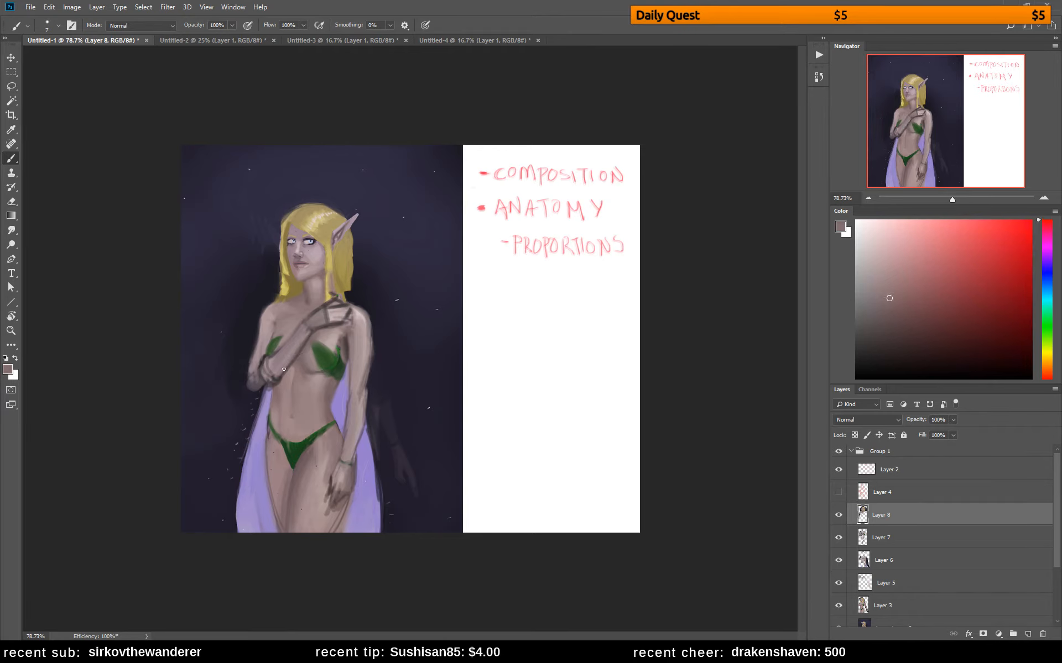
left_click(302, 346, "alt")
Fill in the back and fingers of the raised hand with light skin tones sampled nearby
left_click(343, 311, "alt")
left_click(337, 314, "alt")
left_click(341, 314, "alt")
left_click(356, 309, "alt")
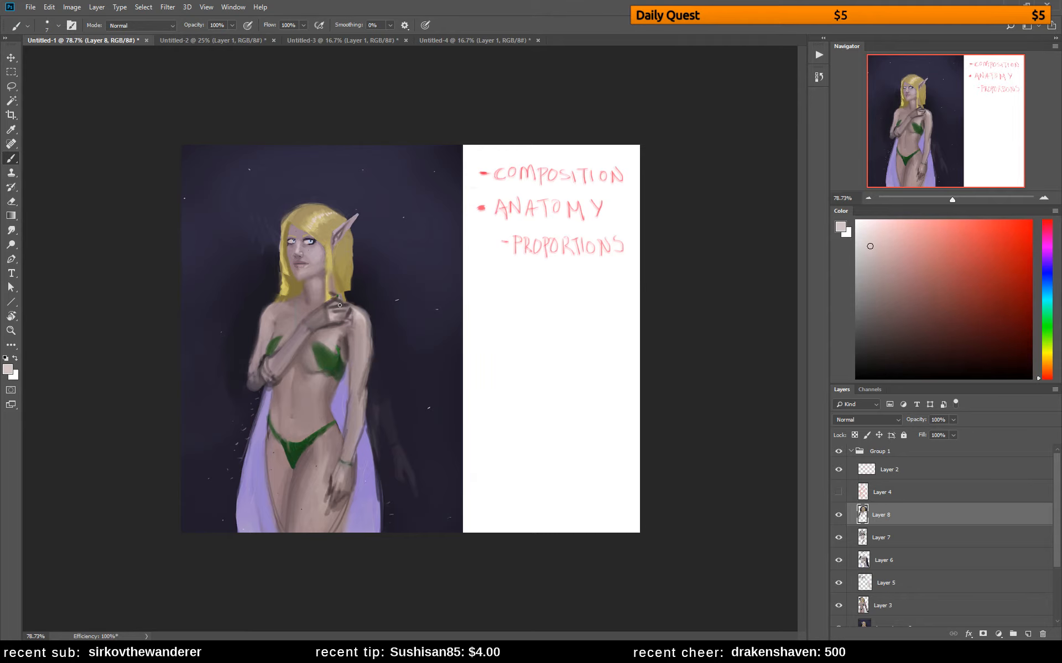
left_click_drag(339, 302, 348, 304)
Blend the wrist, collarbone and neck with skin tones sampled from the surrounding areas
left_click(315, 328, "alt")
left_click(310, 313, "alt")
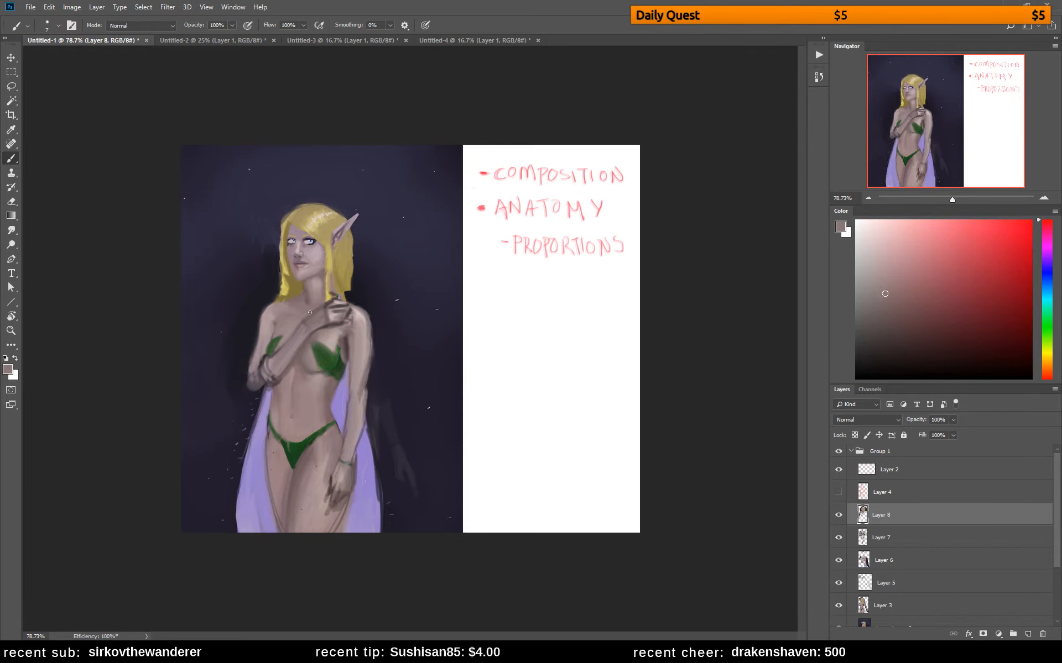
left_click(363, 311, "alt")
left_click(316, 297, "alt")
left_click(323, 294, "alt")
left_click(321, 277, "alt")
Mirror the canvas, touch up the base of the neck, and sample a dark blond from the hair
key("ctrl+f")
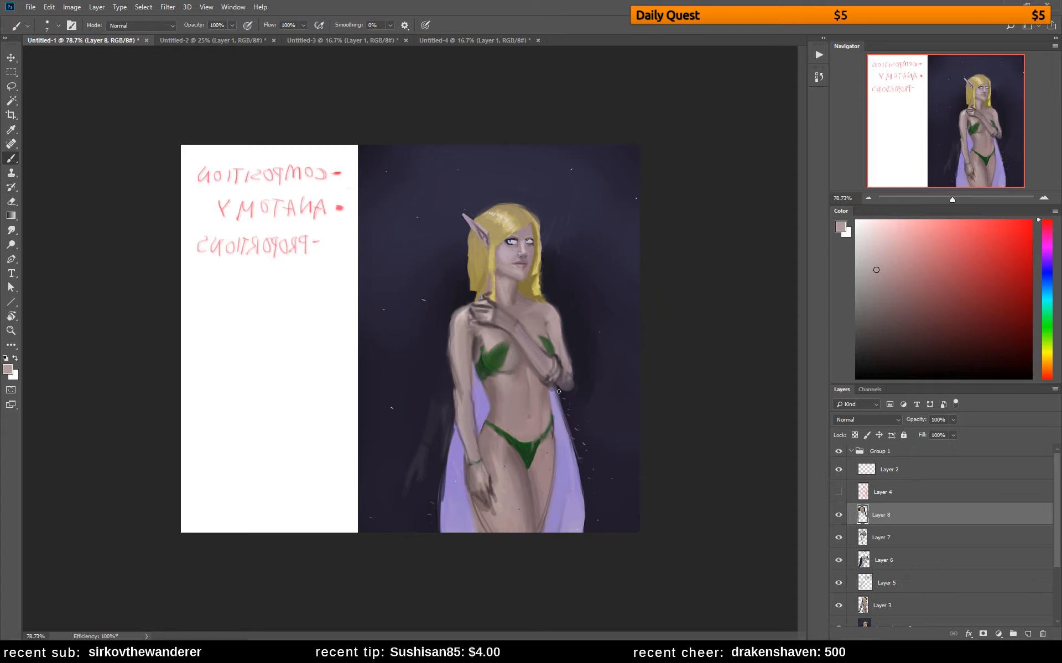
left_click(520, 304, "alt")
left_click(539, 306, "alt")
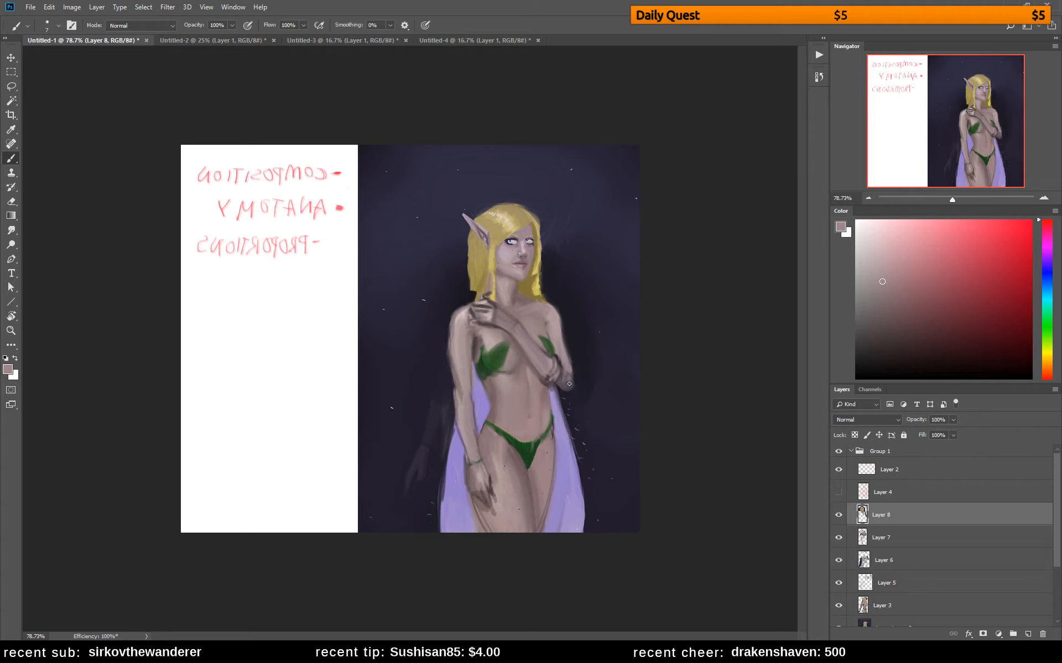
left_click(534, 232, "alt")
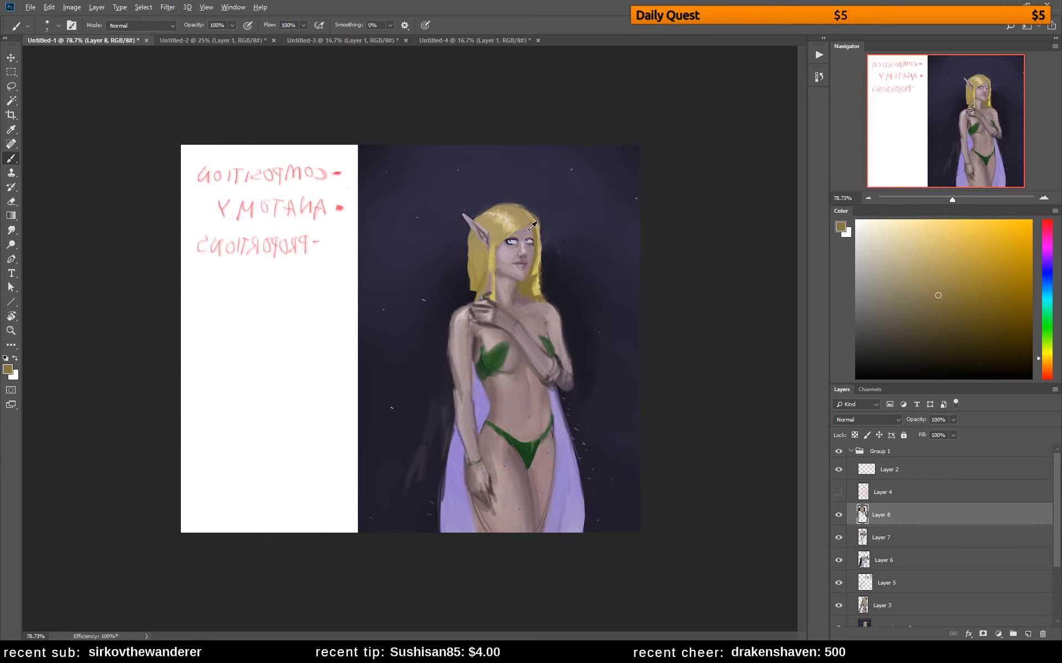
Lasso the pointed ear and place a copy of it slightly lower on the head
key("z")
left_click(554, 208)
left_click(555, 208)
left_click_drag(592, 198, 557, 264)
key("b")
key("l")
mouse_move(422, 262)
left_mouse_down()
mouse_move(429, 316)
mouse_move(396, 304)
mouse_move(345, 206)
mouse_move(423, 290)
left_mouse_up()
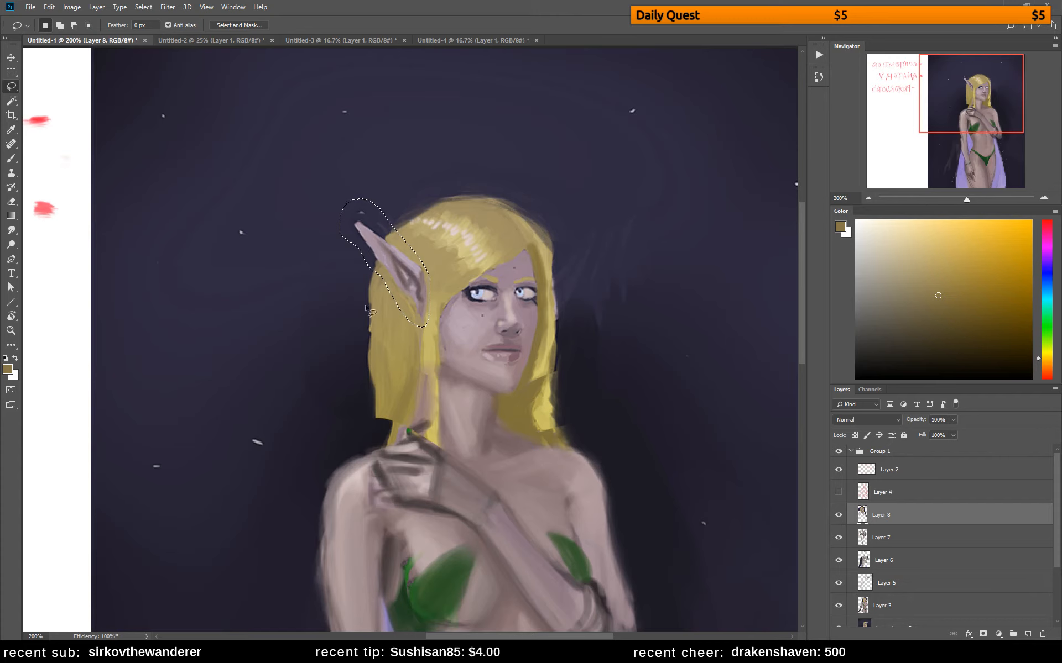
key("v")
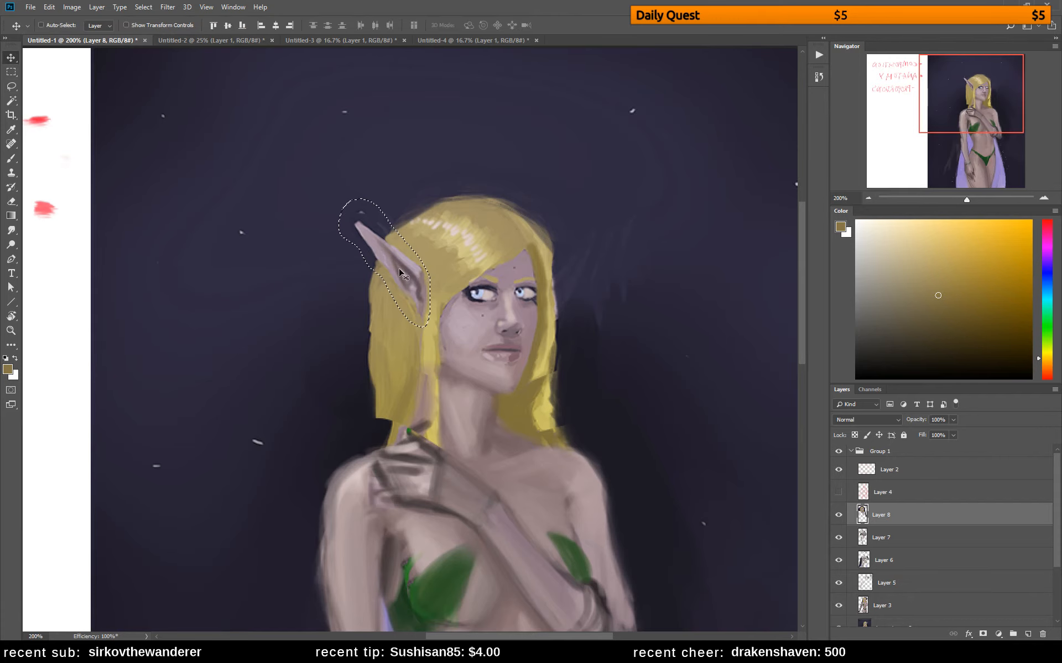
left_click_drag(396, 280, 398, 297)
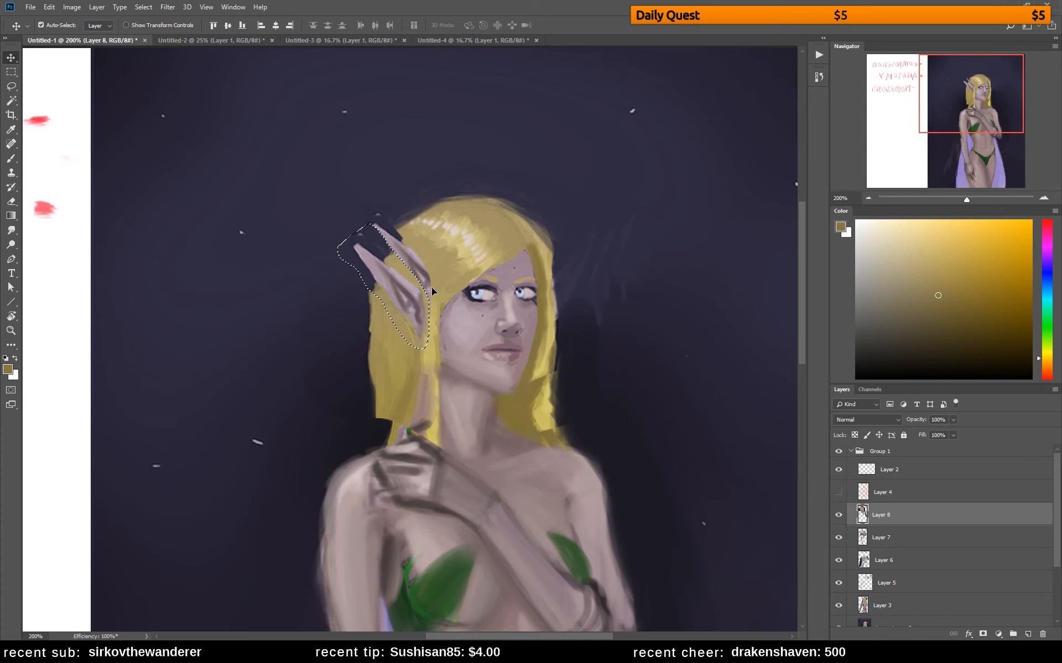
key("ctrl+d")
Paint over the tip of the original upper ear with a sampled background colour
key("b")
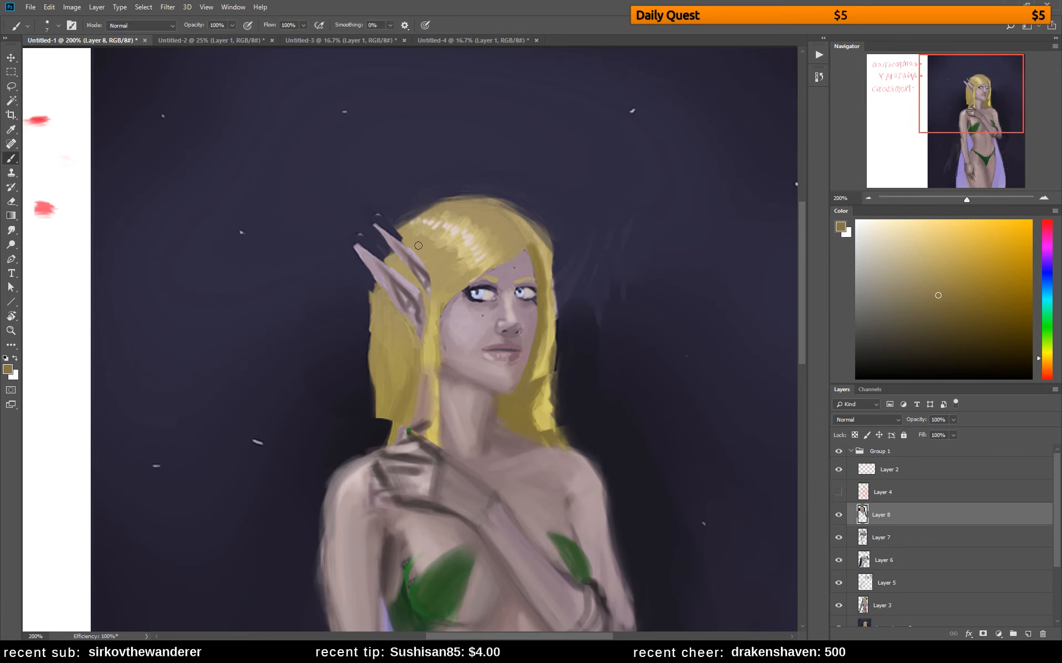
left_click(387, 210, "alt")
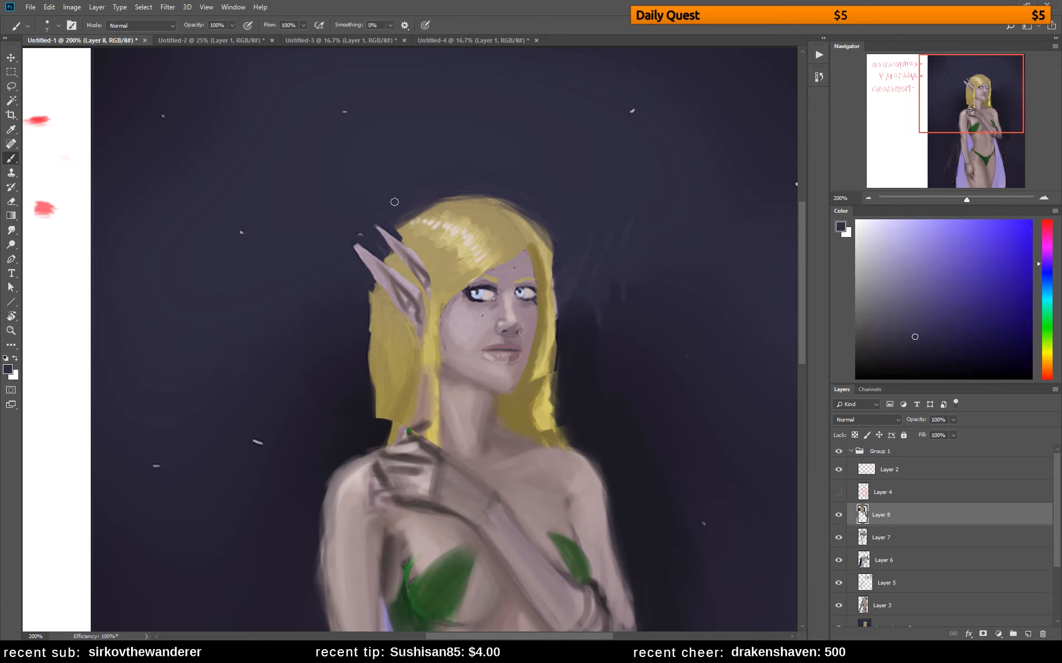
mouse_move(380, 225)
left_mouse_down()
mouse_move(387, 240)
mouse_move(354, 232)
mouse_move(378, 238)
mouse_move(380, 229)
mouse_move(365, 268)
left_mouse_up()
Add a new layer and outline the top of the skull in bright red with a 3 px brush
left_click(1027, 634)
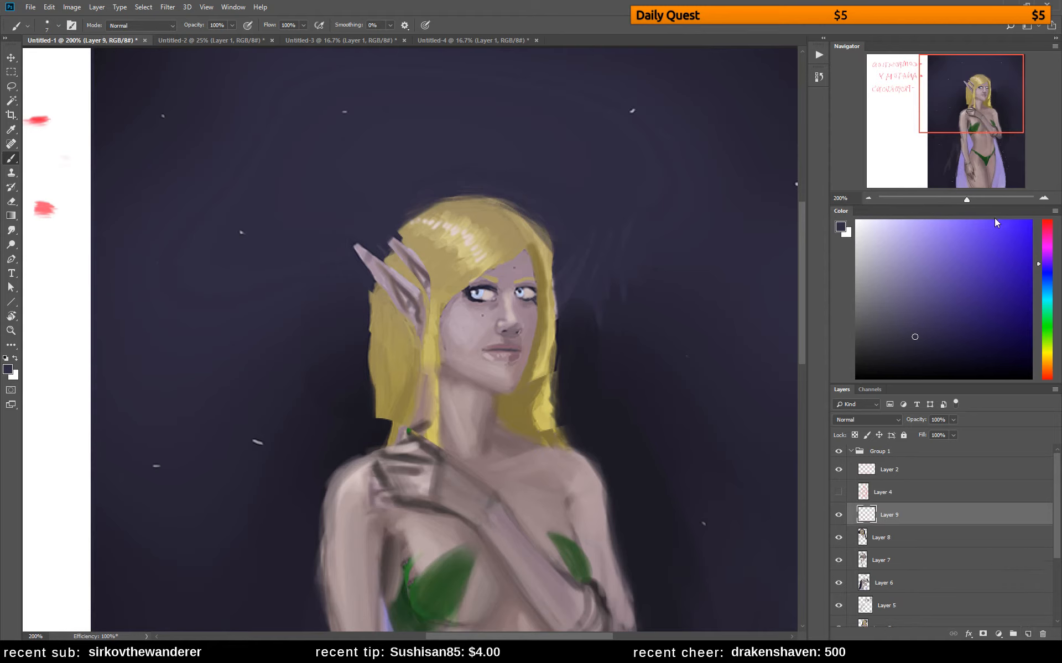
left_click_drag(1047, 237, 1041, 184)
left_click_drag(1010, 244, 1042, 187)
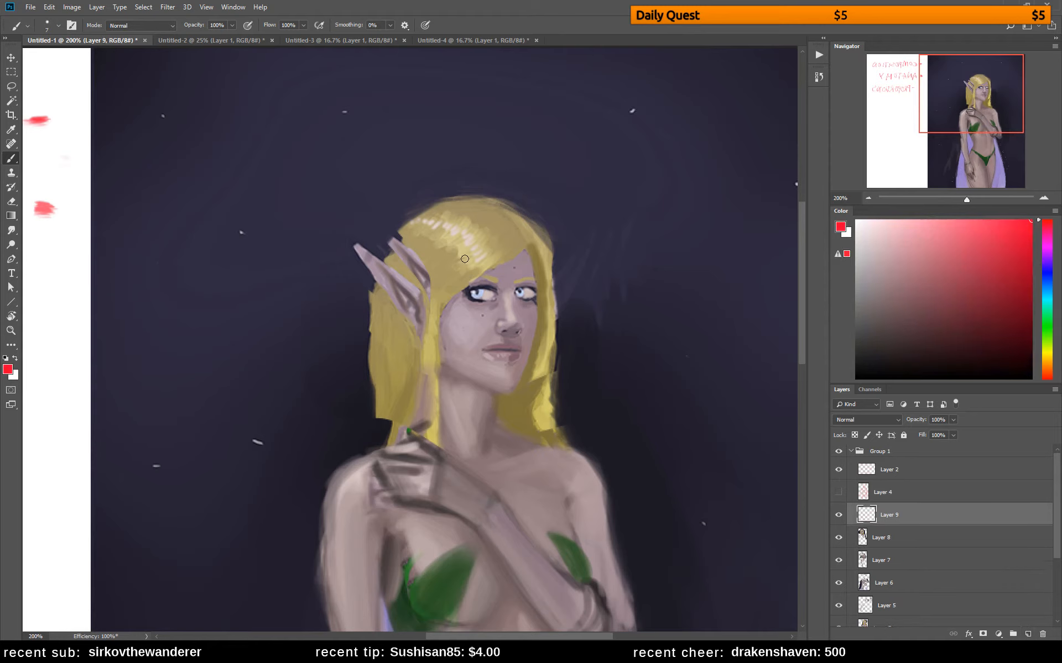
key("bracketleft")
key("bracketleft")
key("bracketleft")
key("bracketleft")
key("bracketleft")
key("bracketleft")
key("bracketright")
key("bracketright")
mouse_move(460, 208)
left_mouse_down()
mouse_move(430, 213)
mouse_move(390, 260)
mouse_move(476, 208)
mouse_move(513, 226)
mouse_move(521, 242)
left_mouse_up()
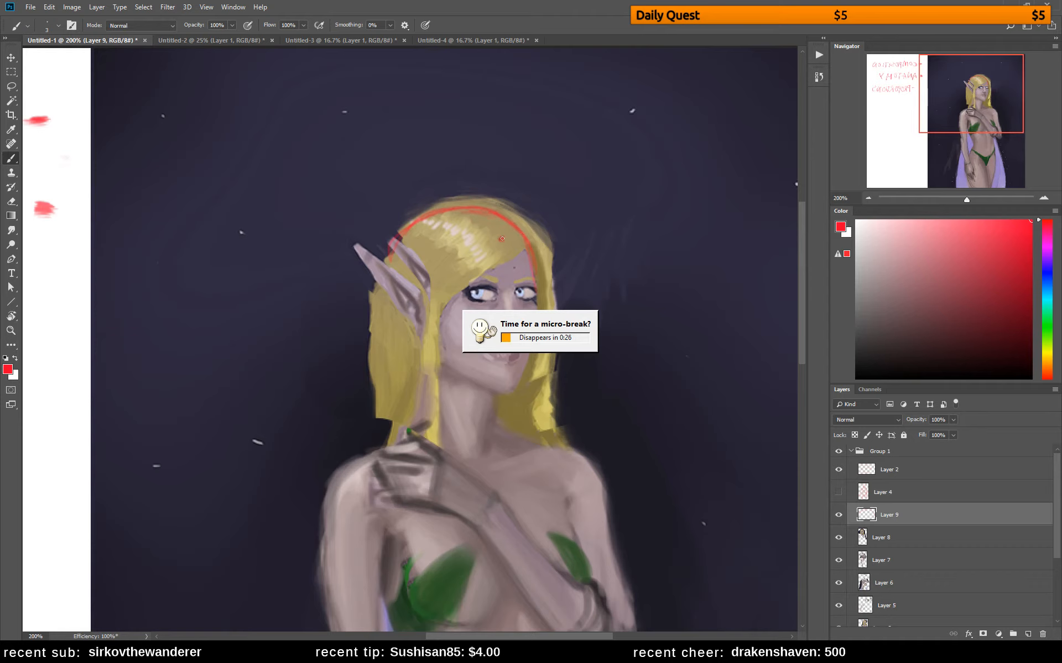
Draw the hairline, back of the skull, jaw, eye line and facial centreline as red construction lines
mouse_move(460, 252)
left_mouse_down()
mouse_move(517, 241)
mouse_move(464, 252)
mouse_move(483, 242)
mouse_move(457, 258)
left_mouse_up()
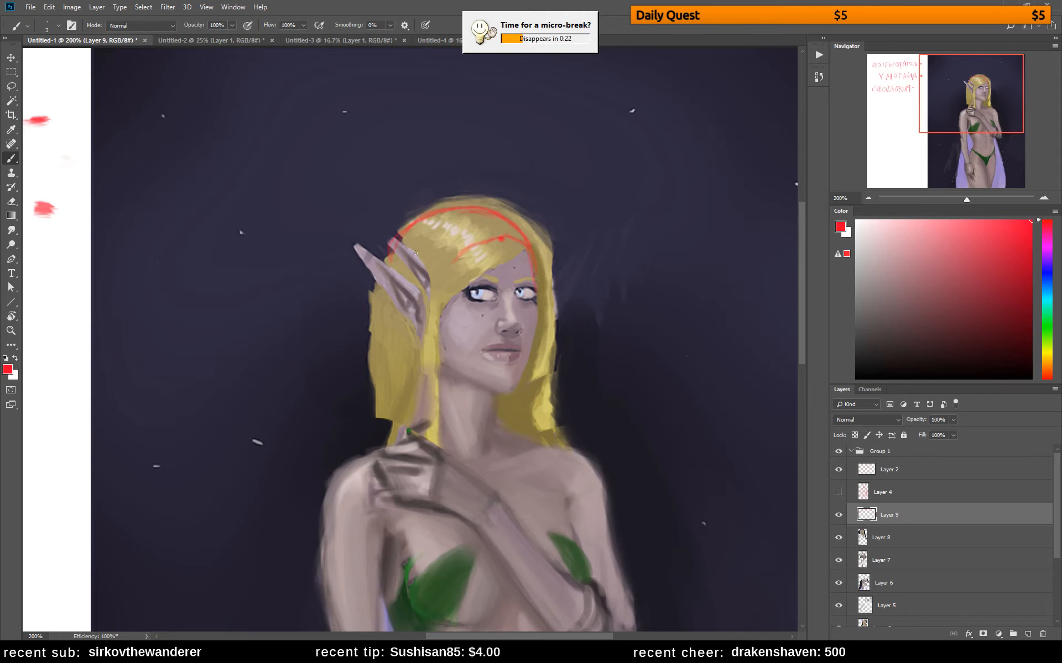
mouse_move(388, 264)
left_mouse_down()
mouse_move(414, 330)
mouse_move(385, 252)
mouse_move(389, 288)
mouse_move(387, 252)
mouse_move(412, 226)
mouse_move(392, 295)
mouse_move(399, 312)
mouse_move(388, 292)
mouse_move(393, 307)
mouse_move(450, 369)
mouse_move(437, 360)
mouse_move(485, 392)
mouse_move(452, 375)
mouse_move(445, 367)
mouse_move(511, 397)
left_mouse_up()
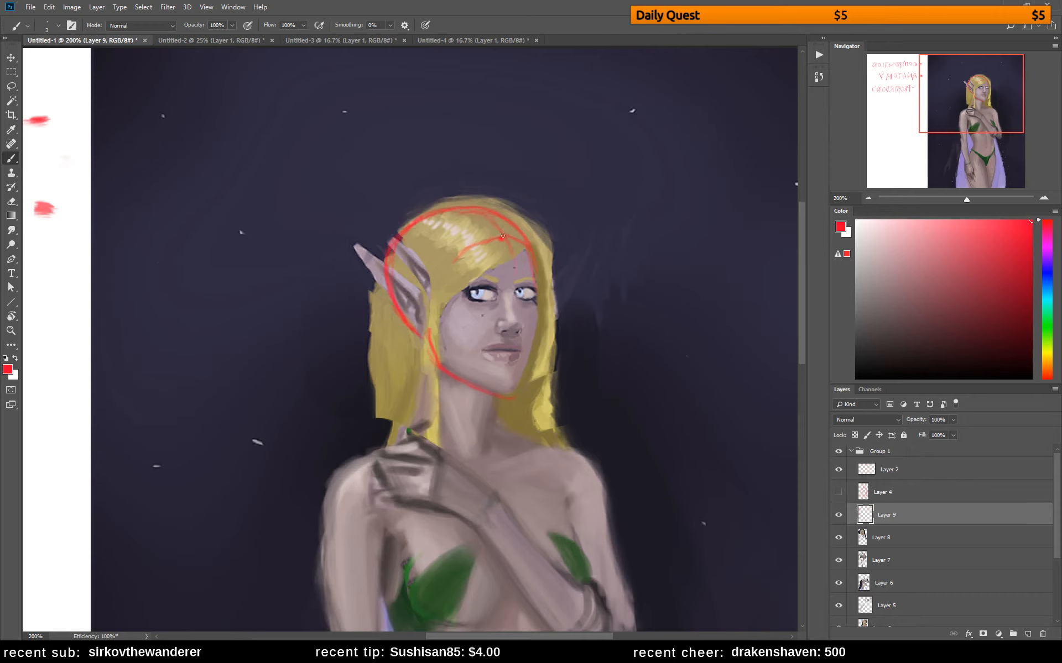
left_click_drag(515, 261, 514, 283)
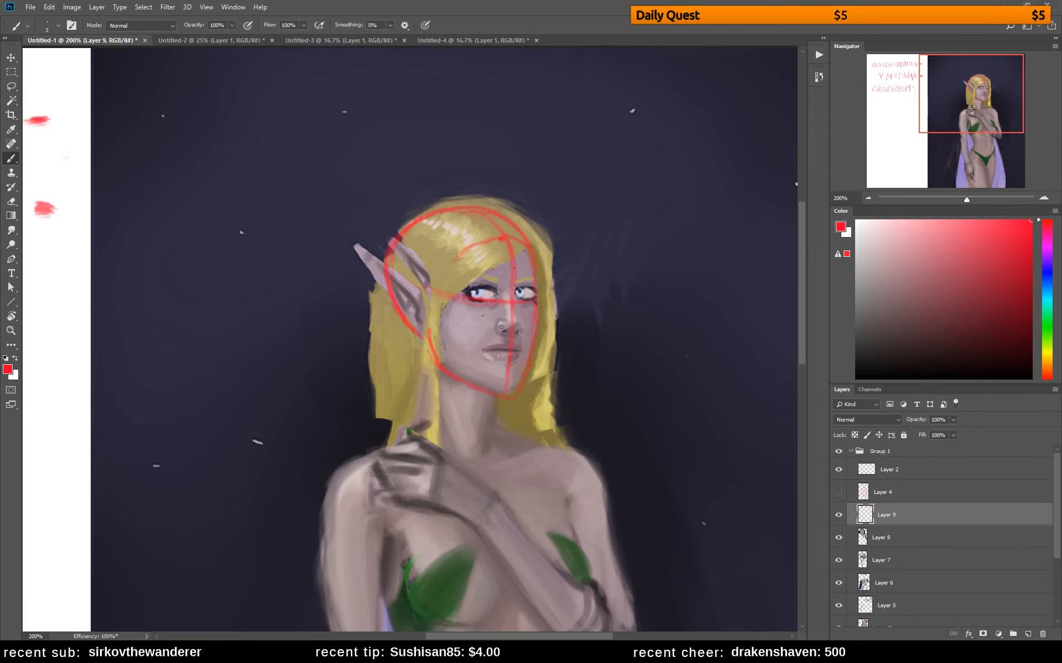
Check the head construction and ear placement with the canvas both unflipped and mirrored
key("ctrl+shift+h")
left_click(905, 81)
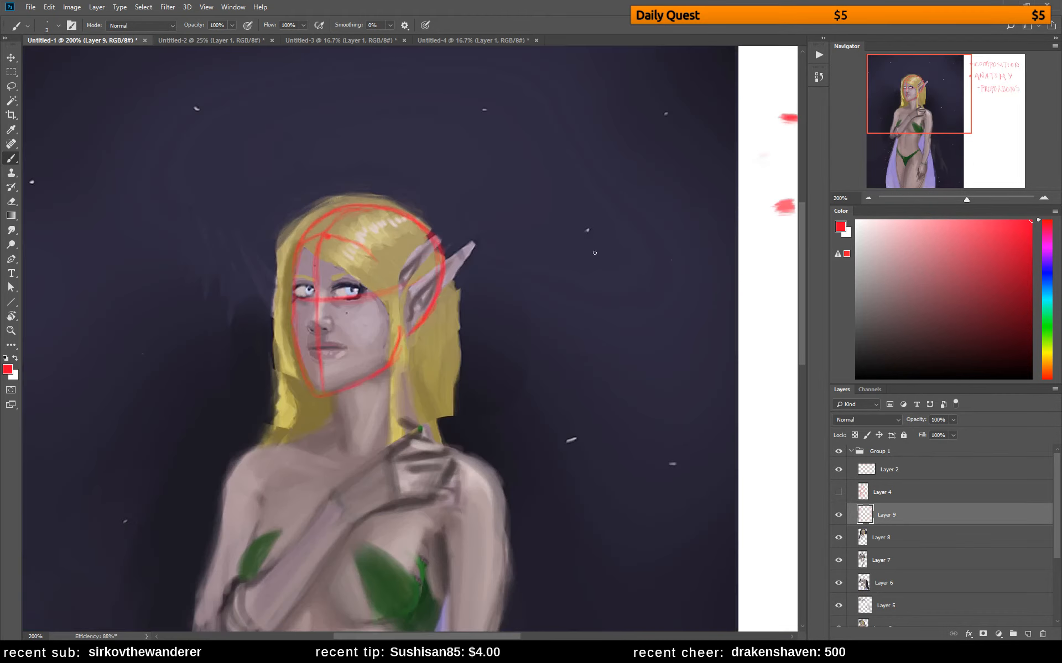
left_click_drag(496, 293, 644, 201)
left_click_drag(534, 238, 517, 237)
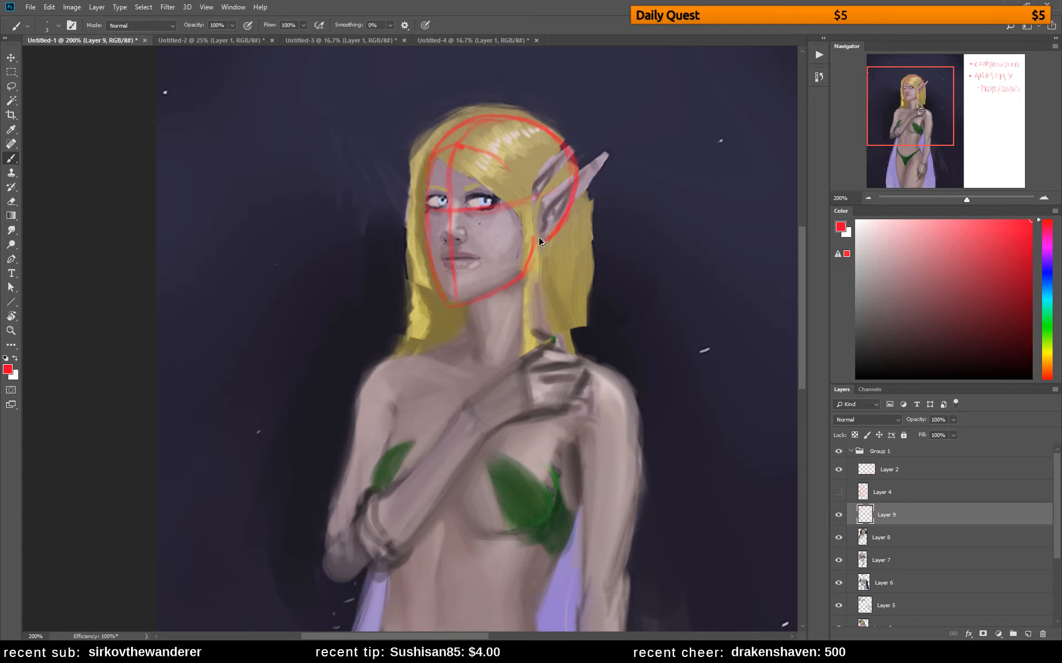
key("ctrl+shift+h")
left_click(970, 95)
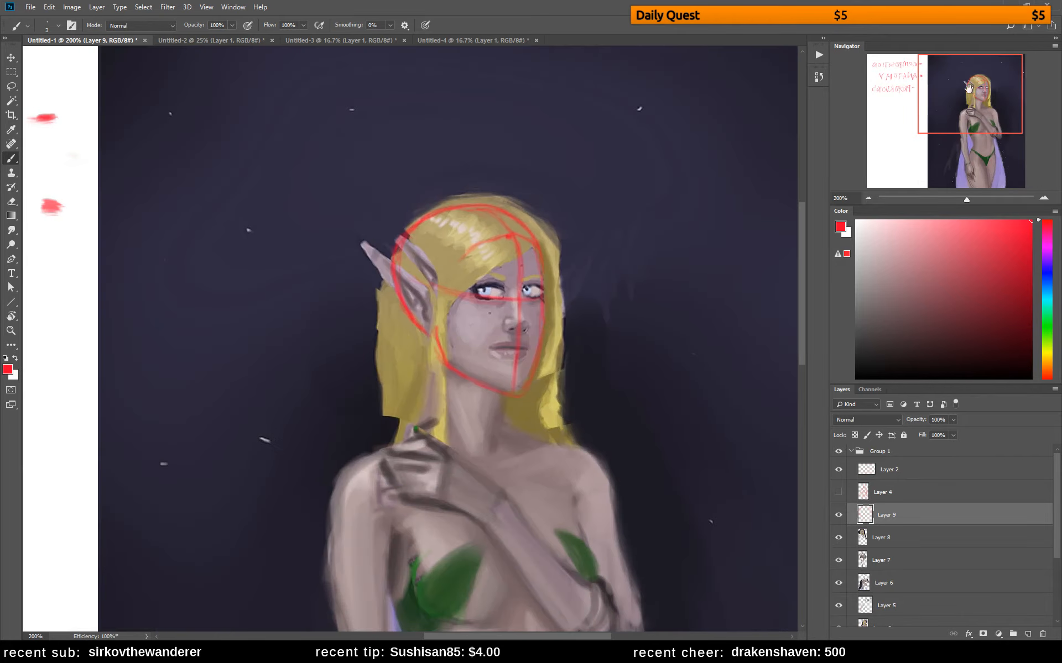
Lasso the area around the head, delete the red construction lines inside it and clear the selection
key("l")
mouse_move(448, 163)
left_mouse_down()
mouse_move(410, 419)
mouse_move(605, 334)
mouse_move(495, 153)
left_mouse_up()
key("Delete")
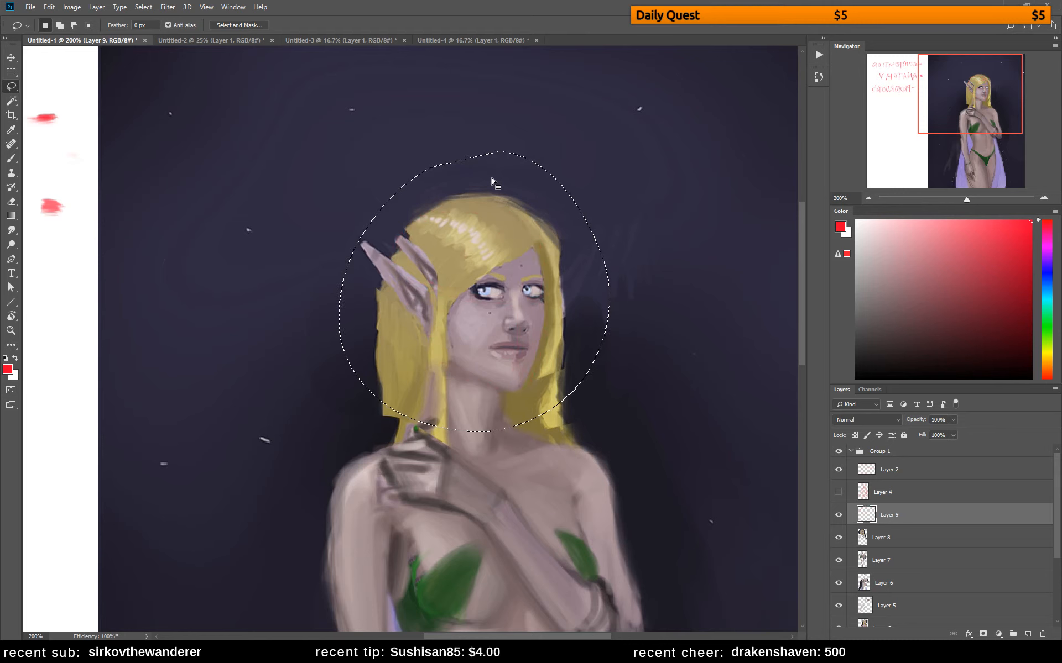
key("ctrl+d")
key("b")
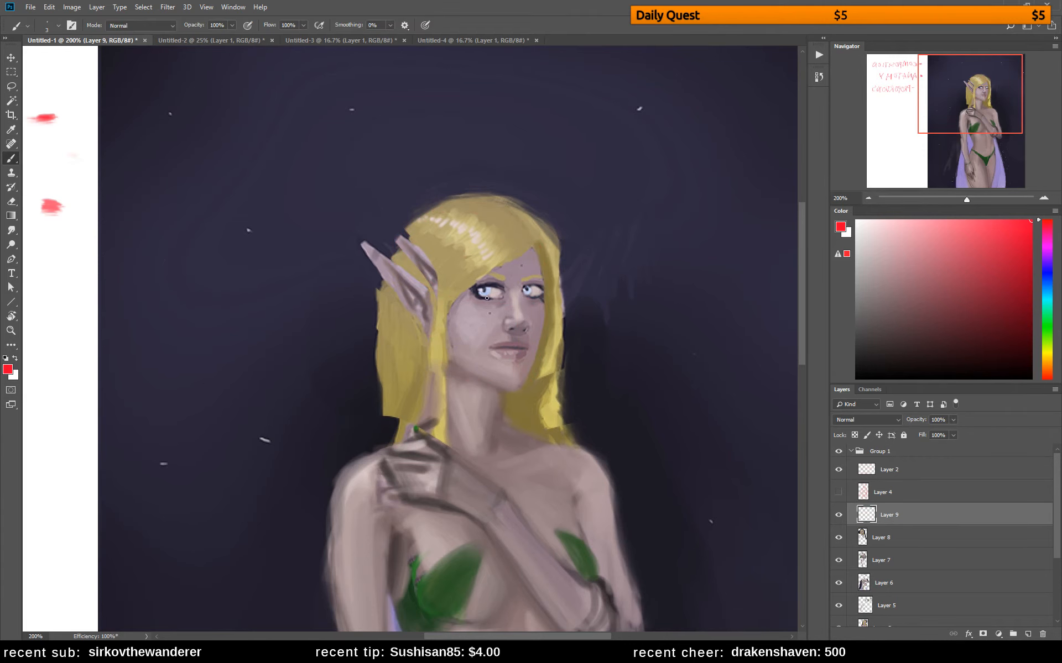
Redraw the skull outline, side plane of the head and facial centreline down to the chin as red construction lines
left_click_drag(431, 291, 515, 280)
left_click_drag(452, 200, 493, 208)
left_click_drag(440, 205, 392, 249)
mouse_move(389, 257)
left_mouse_down()
mouse_move(416, 334)
mouse_move(391, 285)
mouse_move(428, 322)
mouse_move(403, 311)
mouse_move(391, 241)
mouse_move(391, 255)
mouse_move(427, 216)
mouse_move(396, 235)
mouse_move(399, 315)
left_mouse_up()
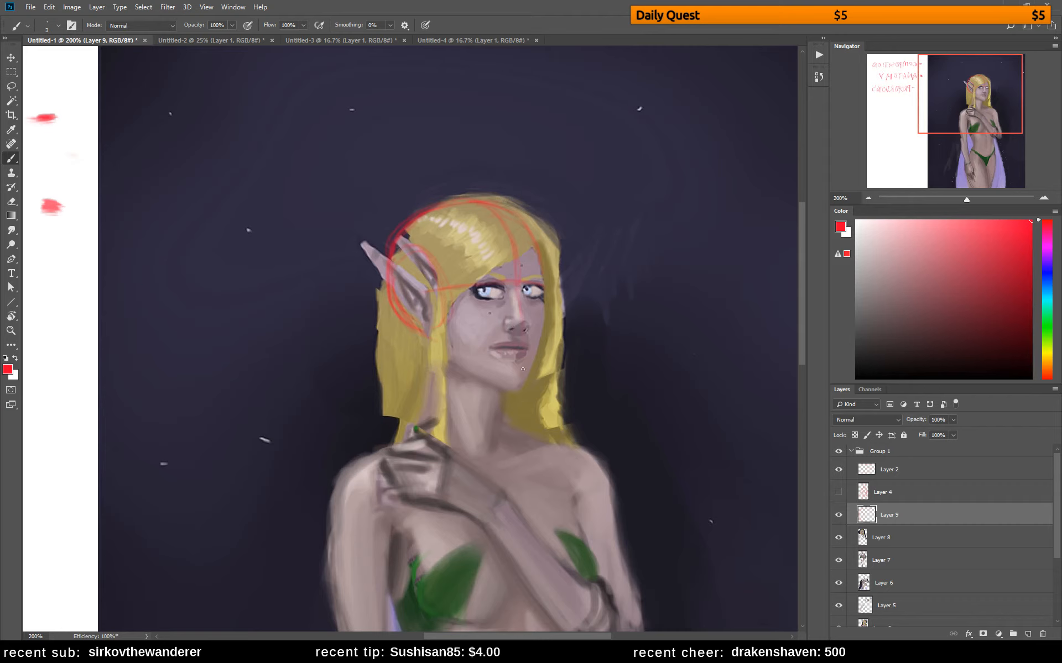
left_click_drag(515, 296, 524, 382)
key("e")
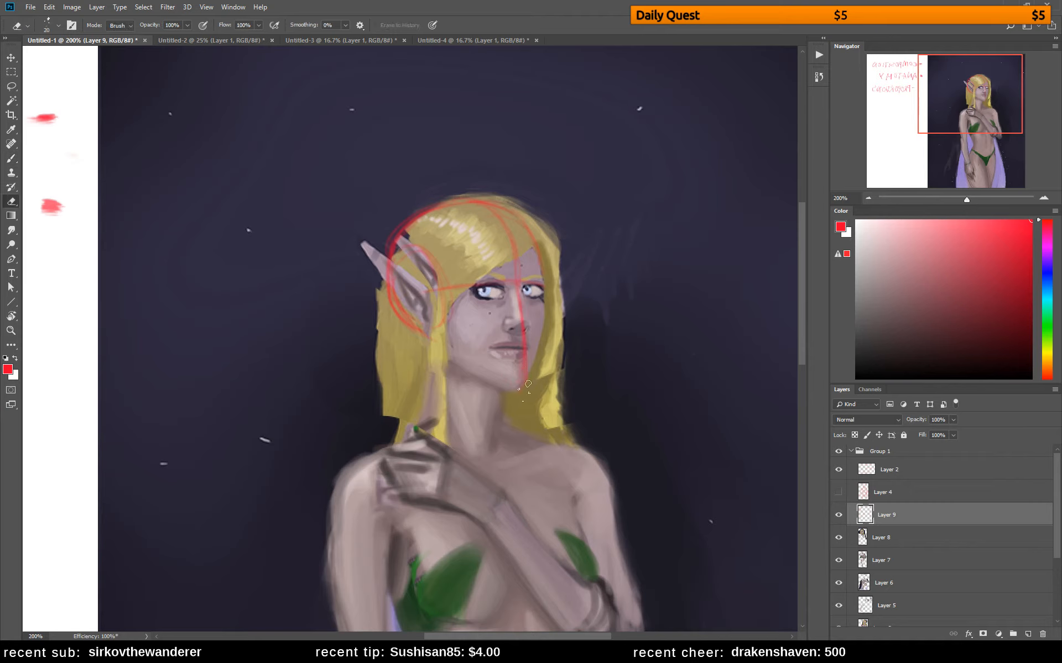
key("b")
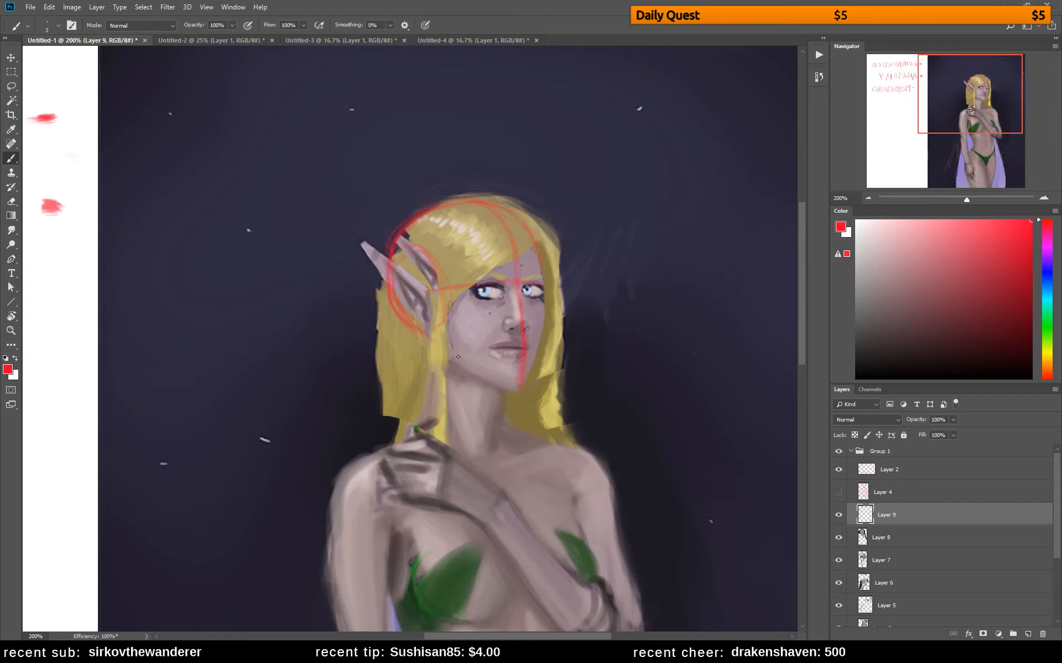
Draw the jawline, brow line and far side of the face in red, undoing the unwanted trial strokes
mouse_move(430, 322)
left_mouse_down()
mouse_move(466, 366)
mouse_move(500, 386)
left_mouse_up()
mouse_move(479, 300)
left_mouse_down()
mouse_move(508, 302)
mouse_move(473, 301)
left_mouse_up()
key("ctrl+z")
left_click_drag(545, 347, 473, 346)
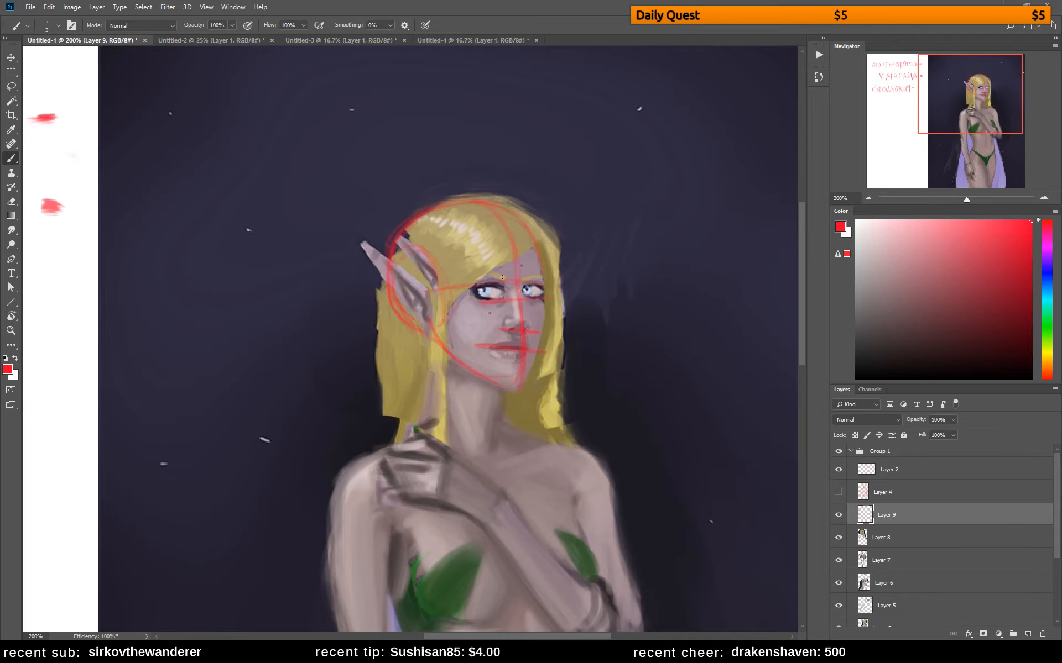
key("ctrl+z")
key("ctrl+z")
key("ctrl+z")
key("ctrl+z")
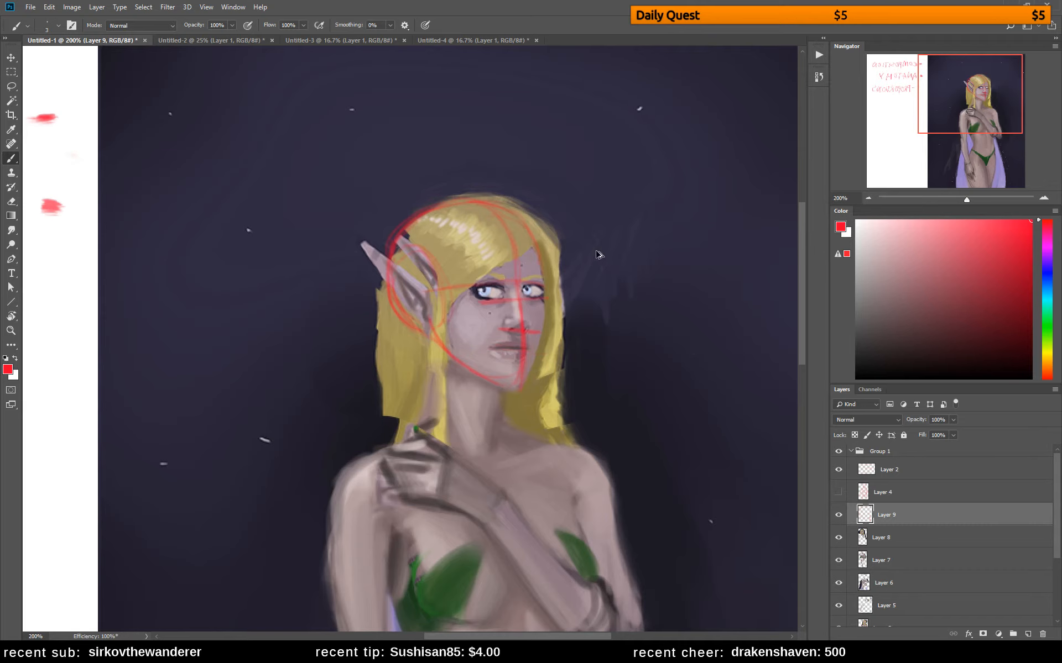
key("ctrl+z")
key("ctrl+z")
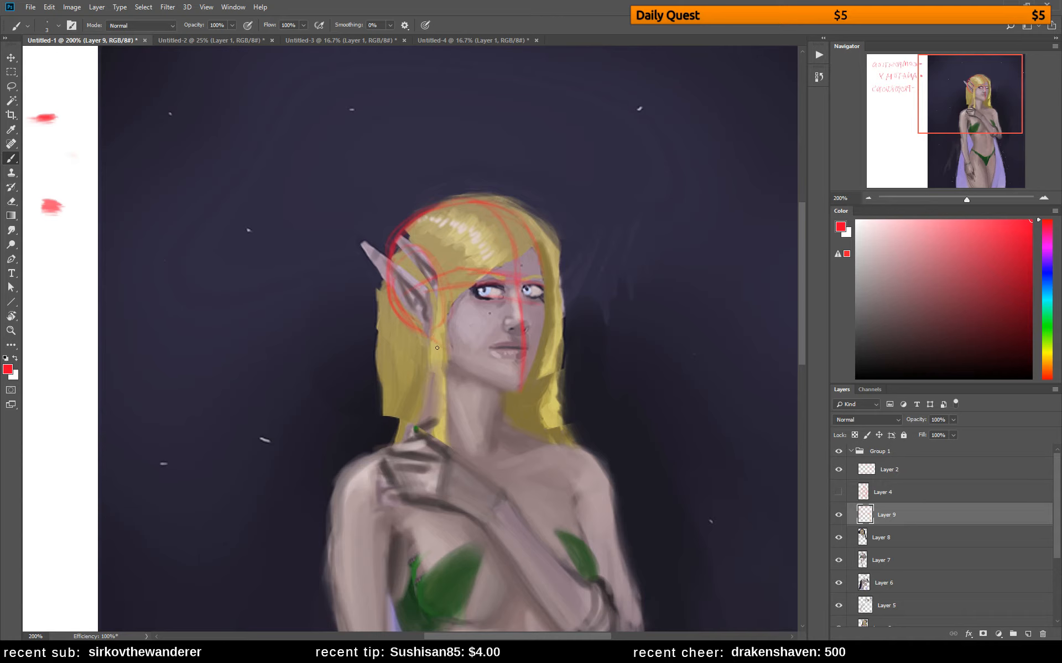
left_click_drag(436, 348, 446, 352)
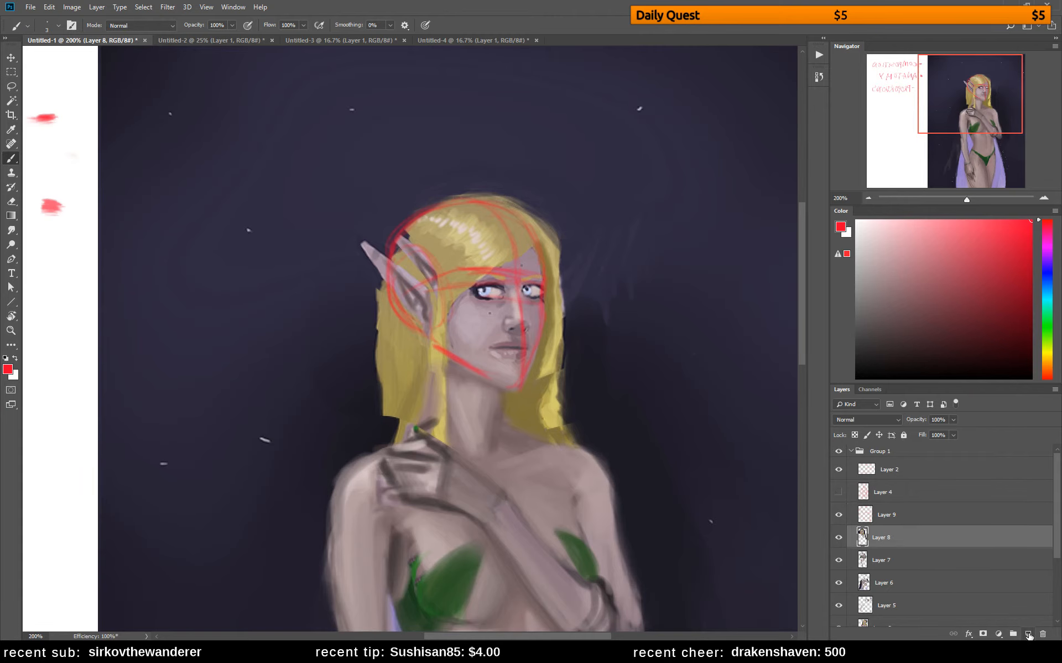
Add a layer beneath the red construction, fill it with white and lower its opacity to fade the painting
left_click(1028, 634, "ctrl")
left_click(856, 221)
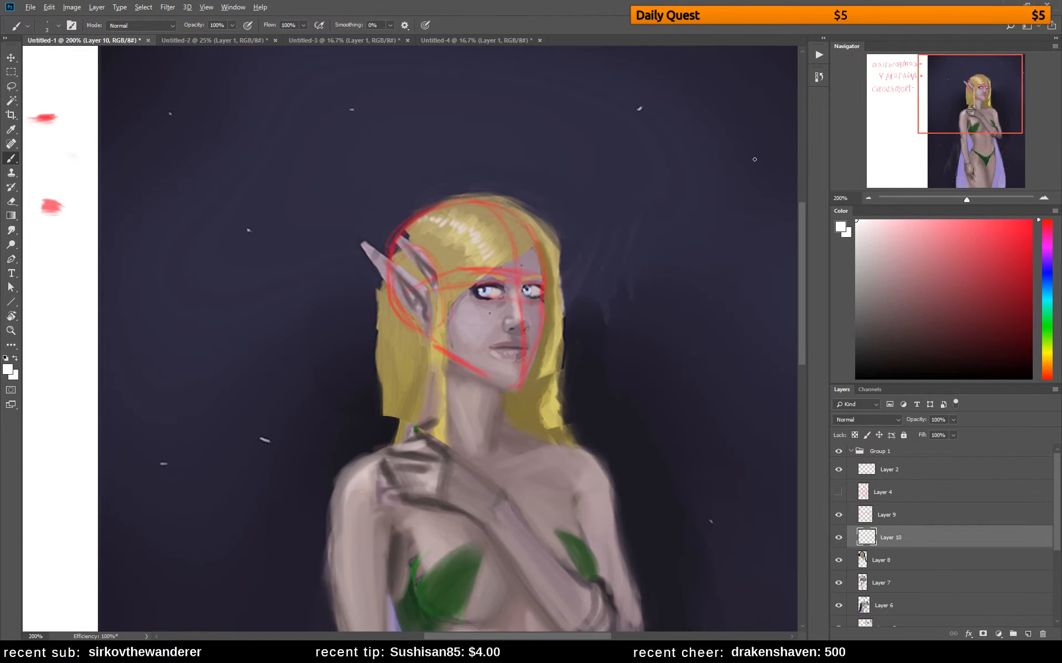
key("alt+BackSpace")
key("3")
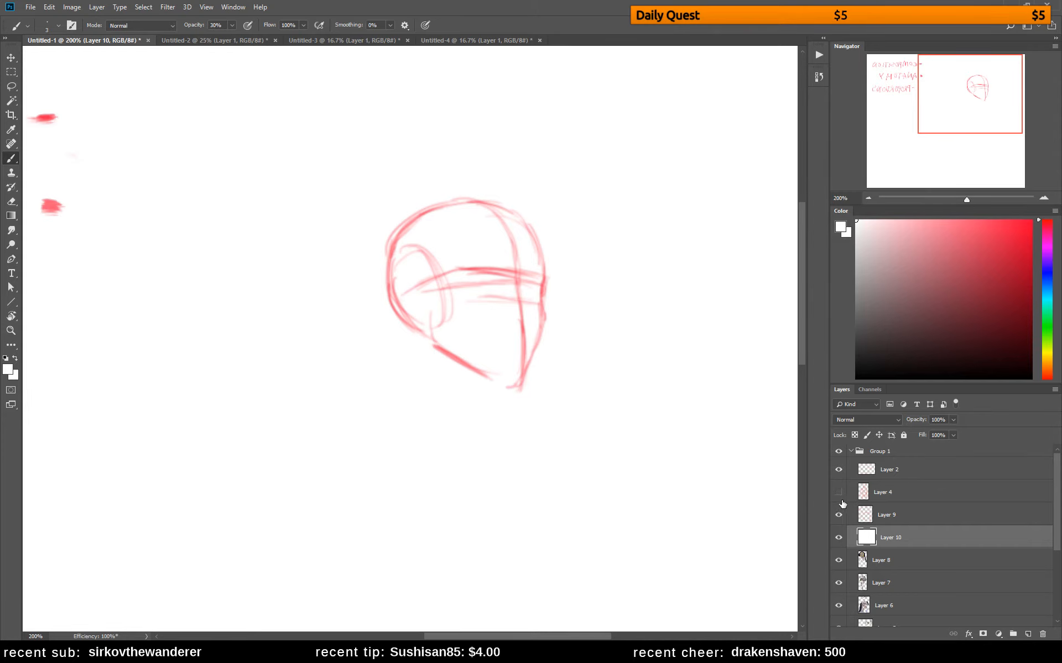
key("0")
left_click(952, 420)
left_click_drag(920, 433, 926, 433)
On Layer 9, refine the head construction in bright red and draw both sides and the base of the neck
left_click(906, 517)
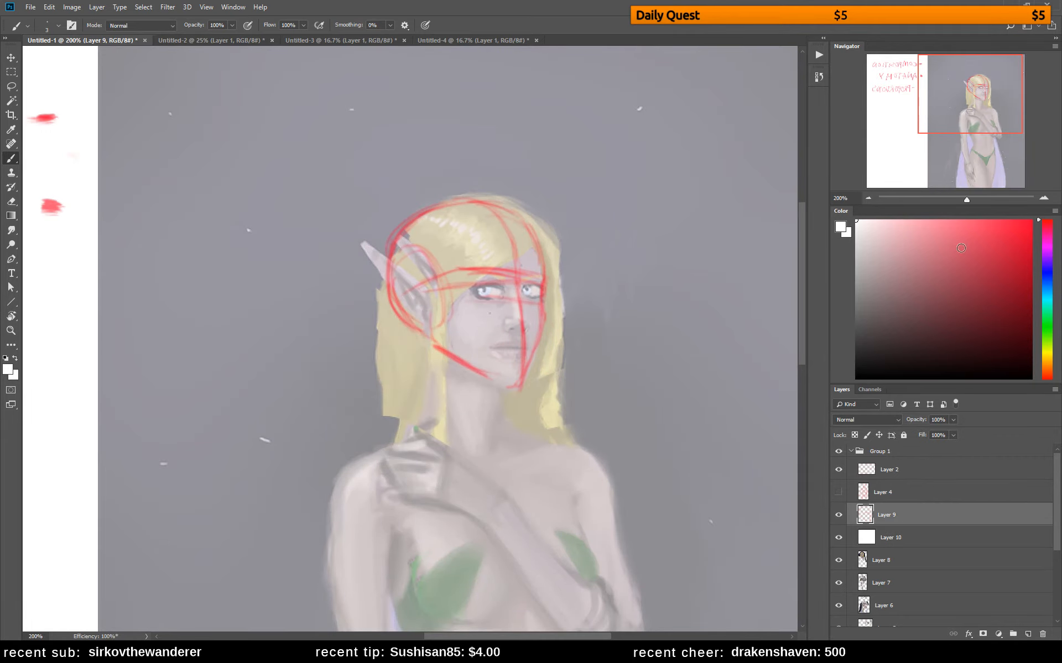
left_click(1030, 221)
mouse_move(539, 279)
left_mouse_down()
mouse_move(429, 276)
mouse_move(421, 243)
mouse_move(446, 283)
mouse_move(435, 347)
mouse_move(473, 356)
left_mouse_up()
mouse_move(417, 332)
left_mouse_down()
mouse_move(451, 356)
mouse_move(420, 390)
mouse_move(444, 414)
mouse_move(426, 403)
left_mouse_up()
mouse_move(425, 403)
left_mouse_down()
mouse_move(457, 417)
mouse_move(481, 416)
left_mouse_up()
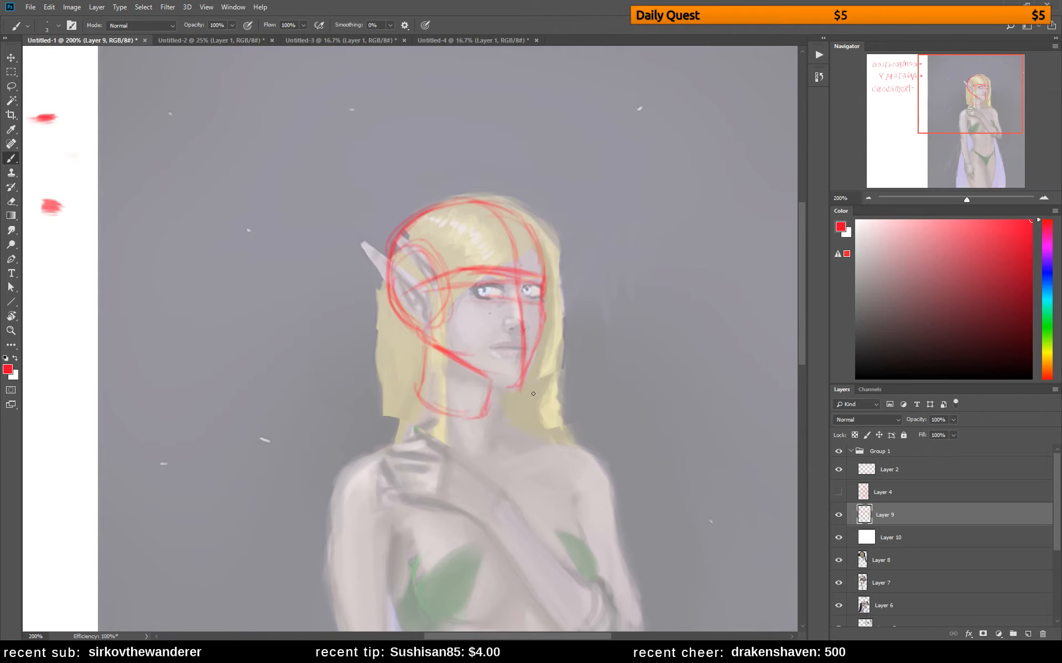
Draw the red shoulder lines sloping outward from both sides of the neck's base
left_click_drag(421, 390, 381, 415)
left_click_drag(490, 415, 553, 434)
mouse_move(354, 421)
left_mouse_down()
mouse_move(388, 421)
mouse_move(323, 444)
mouse_move(392, 426)
left_mouse_up()
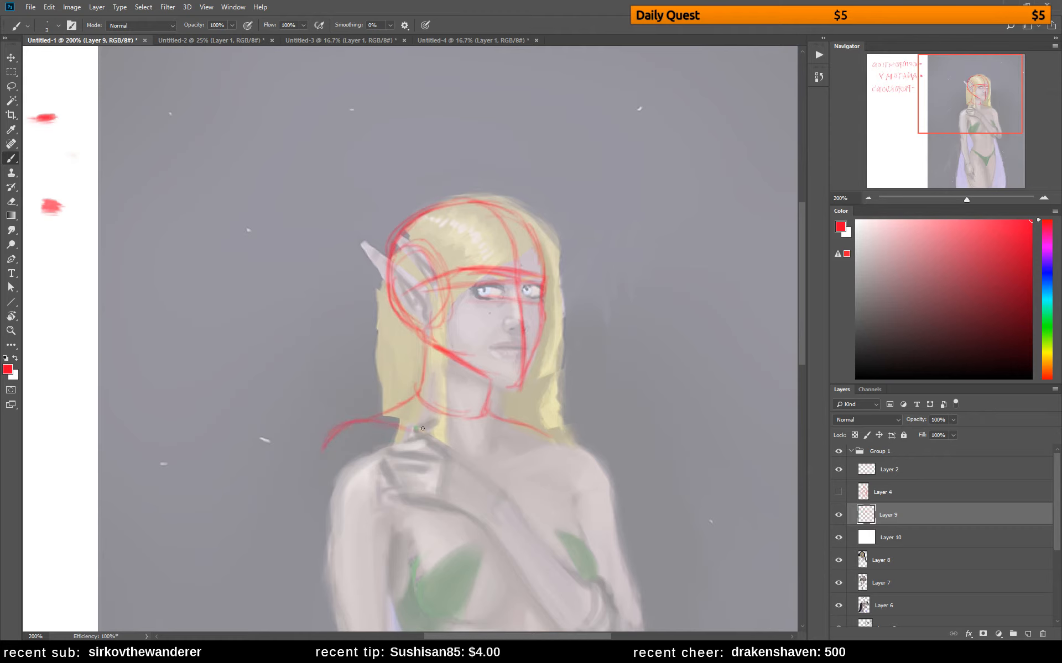
Hide the red construction on Layer 9 and the white overlay on Layer 10
left_click(838, 515)
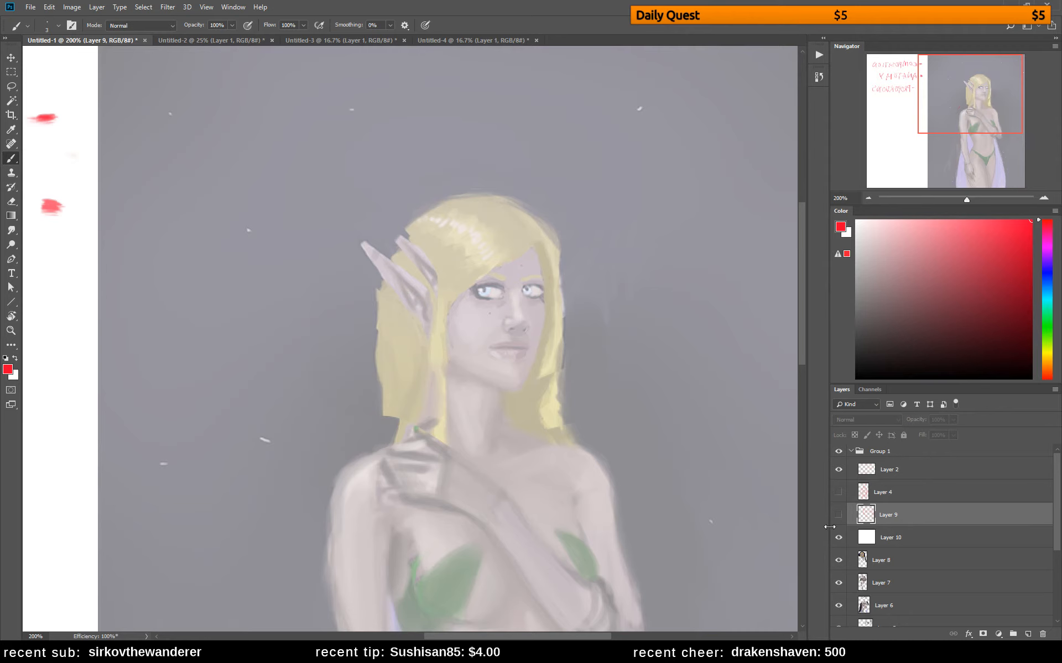
left_click_drag(830, 532, 830, 534)
left_click(839, 539)
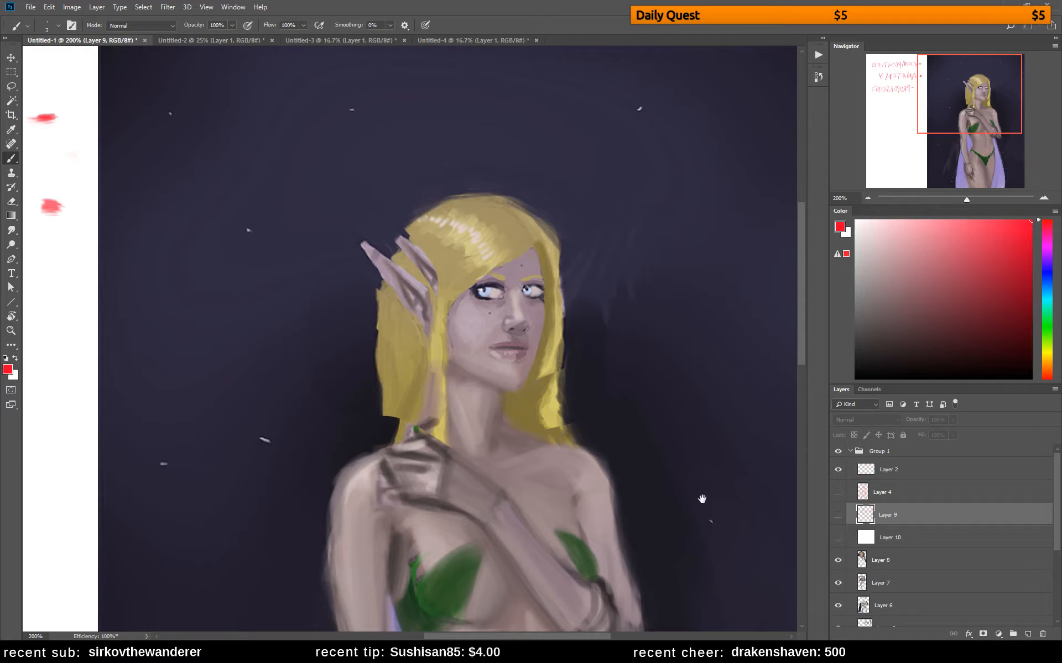
Make Layer 8 active and sample a muted tan from the hair beside the ear as the brush colour
left_click_drag(702, 499, 647, 414)
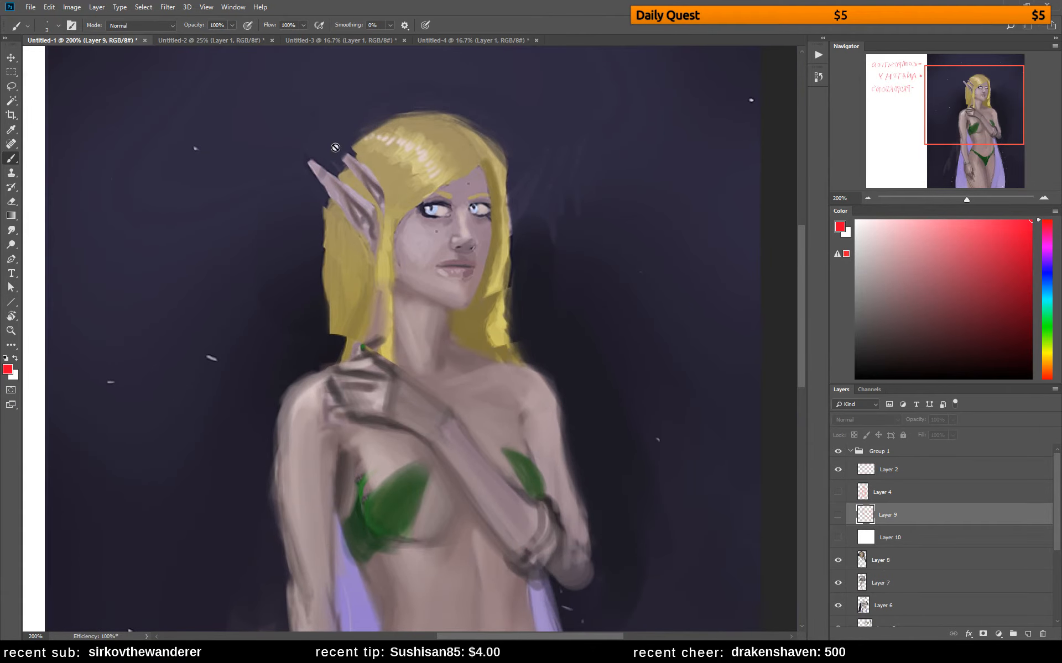
left_click(926, 557)
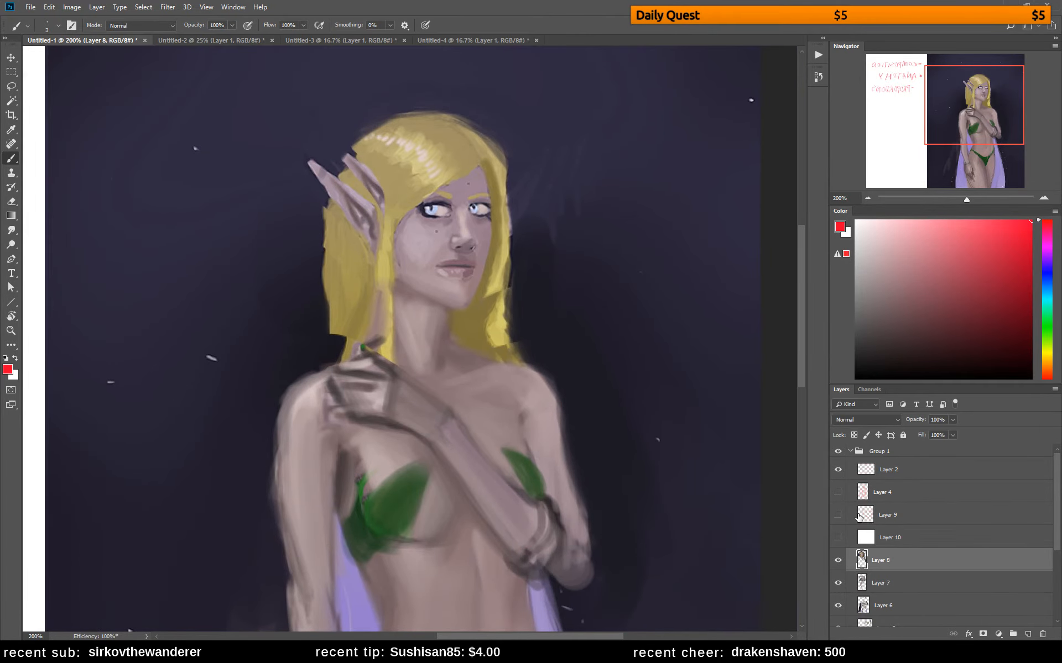
left_click(386, 175, "alt")
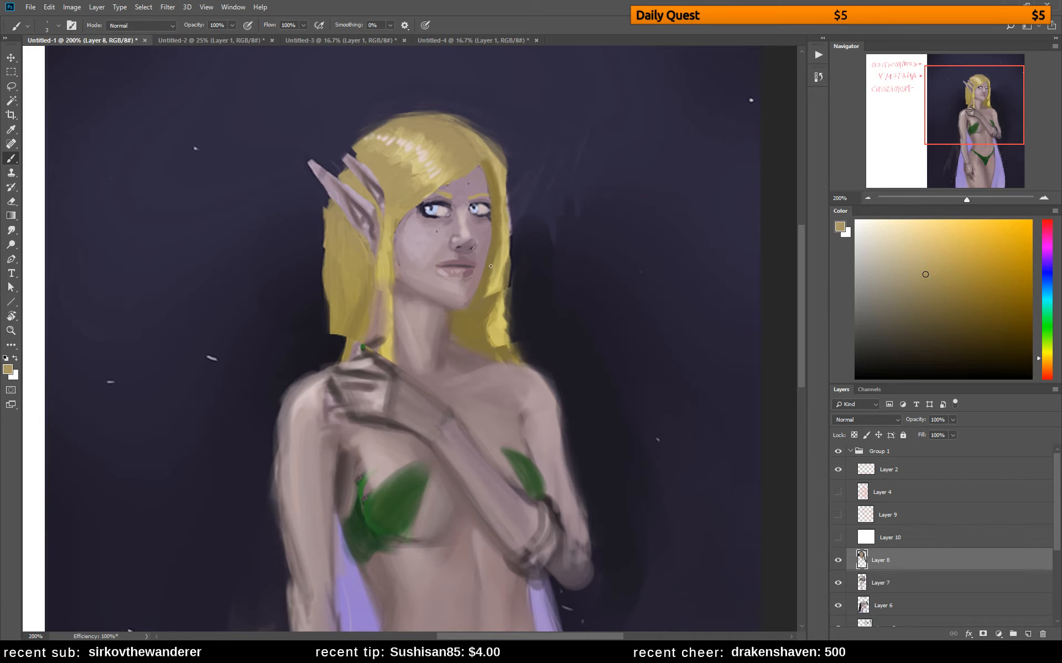
Flip the canvas back horizontally and paint over the rear ear with muted tan hair using an enlarged brush
left_click(866, 198)
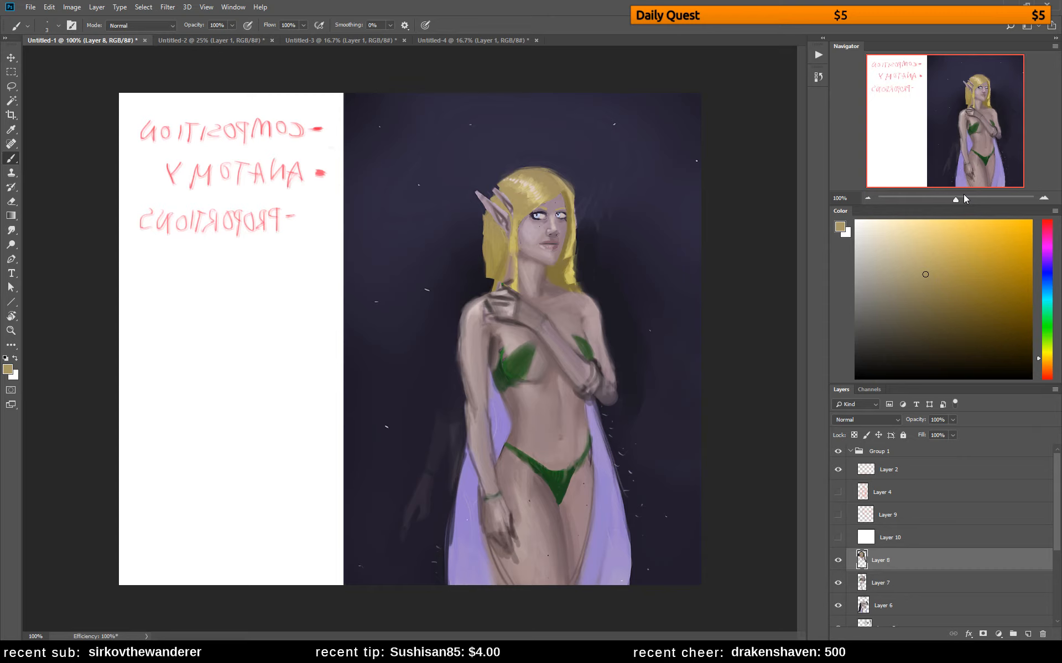
key("ctrl+z")
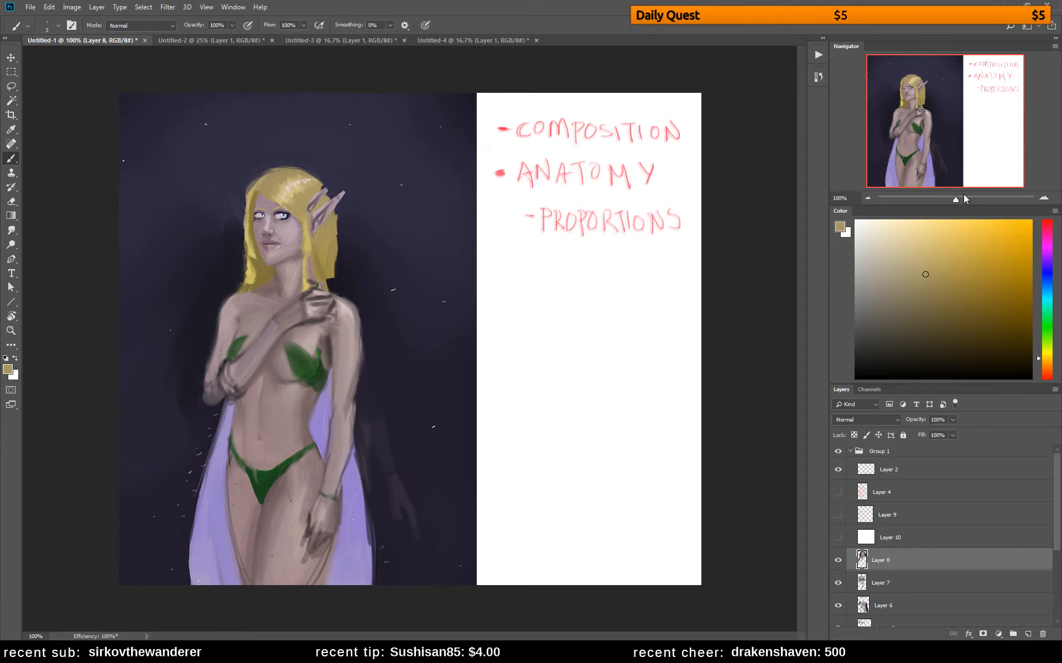
key("z")
mouse_move(291, 204)
left_mouse_down()
mouse_move(408, 185)
mouse_move(460, 191)
left_mouse_up()
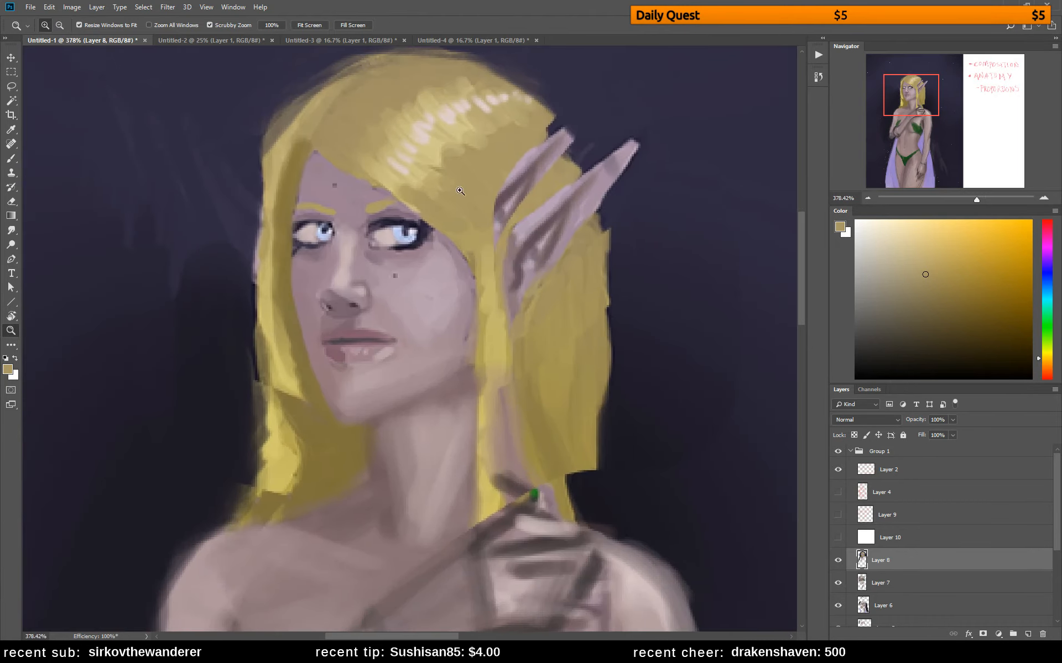
left_click(867, 198)
left_click(867, 197)
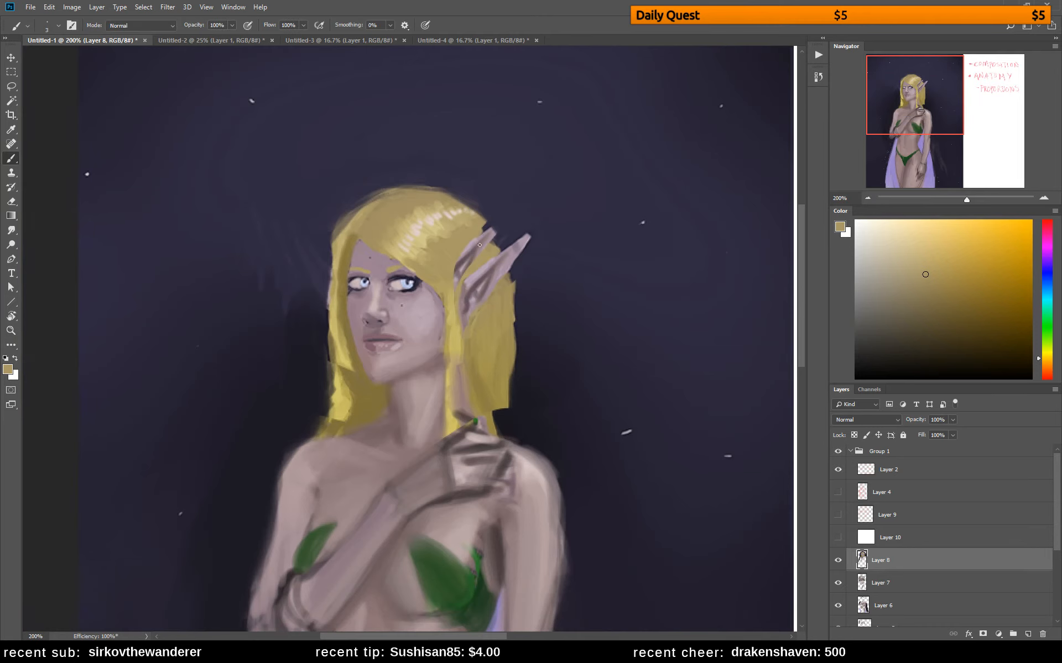
key("bracketright")
key("bracketright")
key("bracketright")
key("bracketright")
key("bracketright")
key("bracketright")
left_click(479, 260, "alt")
mouse_move(478, 254)
left_mouse_down()
mouse_move(481, 222)
mouse_move(498, 250)
mouse_move(478, 219)
mouse_move(489, 235)
mouse_move(443, 199)
mouse_move(466, 206)
mouse_move(488, 243)
mouse_move(475, 216)
mouse_move(488, 229)
mouse_move(501, 306)
mouse_move(505, 295)
mouse_move(471, 227)
mouse_move(452, 285)
mouse_move(483, 241)
left_mouse_up()
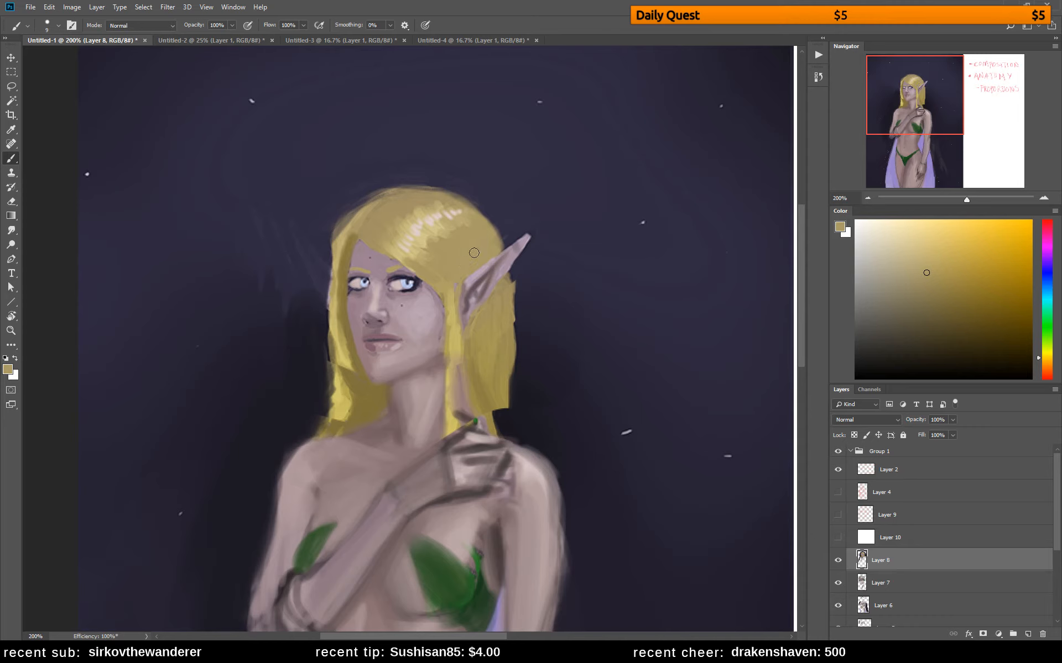
Sample the cheek's skin tone, darken it to dusky mauve, and shade the nose with a fine brush
left_click(429, 305, "alt")
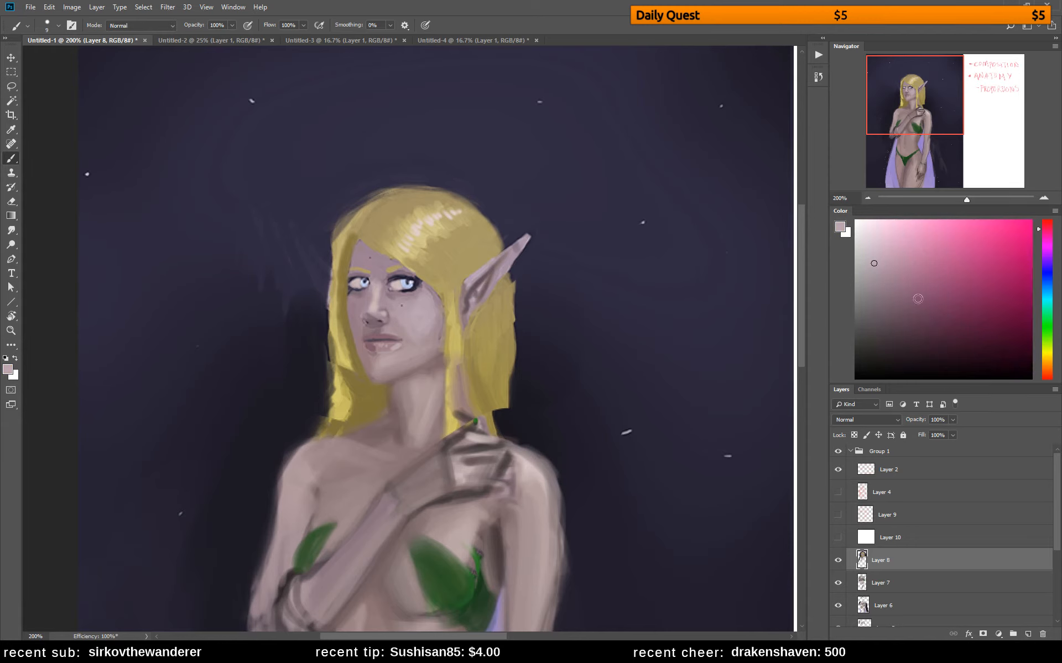
left_click(899, 309)
key("bracketleft")
key("bracketleft")
key("bracketleft")
key("bracketleft")
key("bracketleft")
key("bracketright")
key("bracketright")
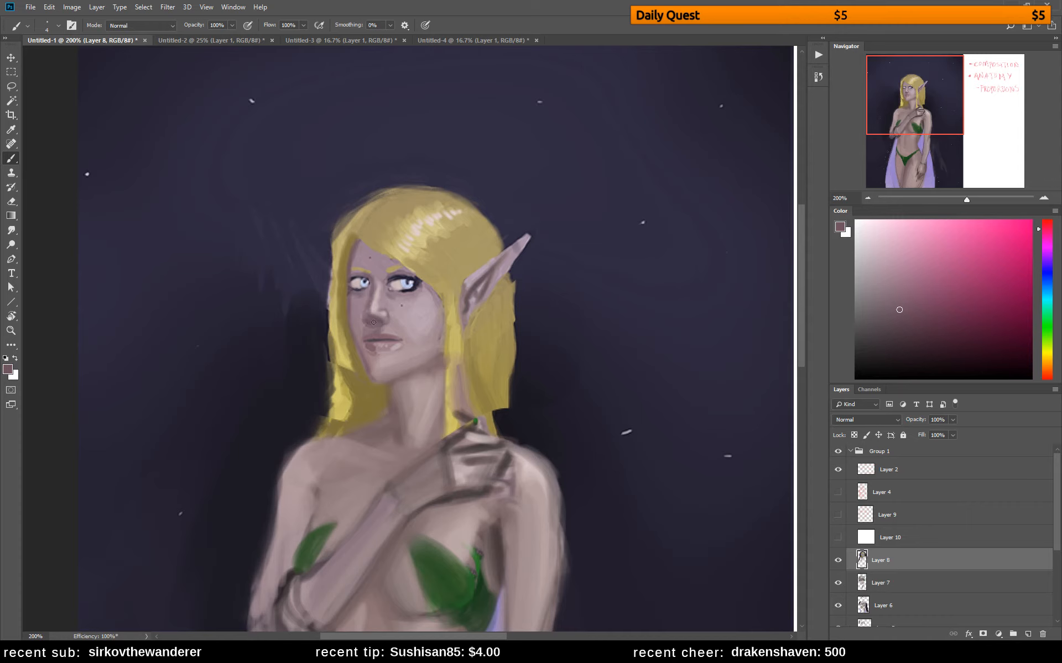
Mirror the canvas and paint over the near eye's dark liner and blue iris with sampled mauve and pale violet-grey tones
left_click(387, 297, "alt")
key("ctrl+shift+h")
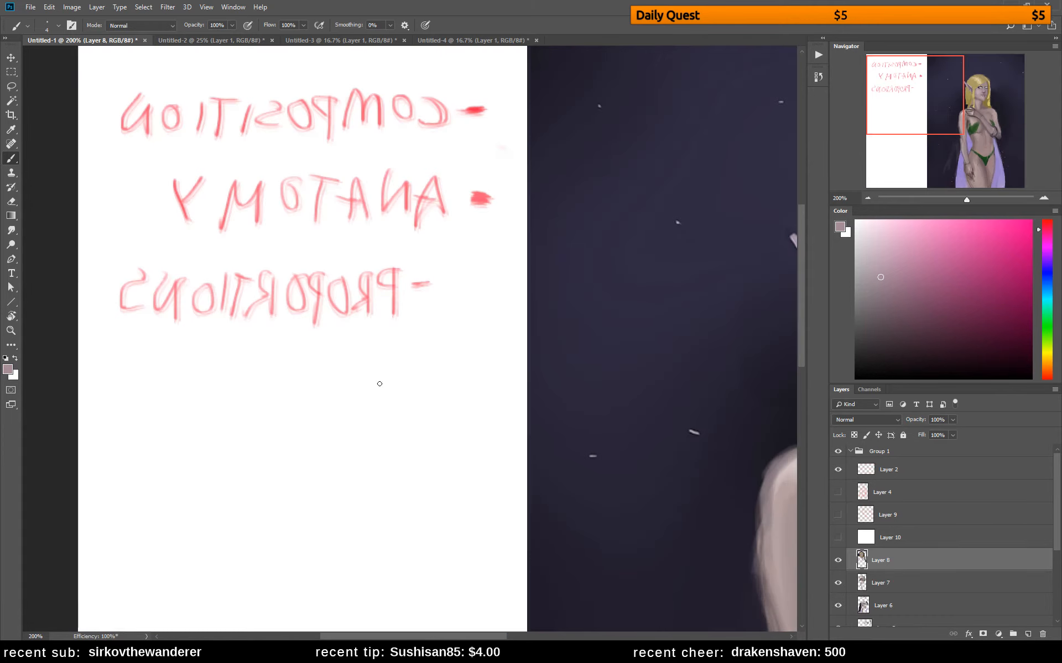
left_click(968, 95)
left_click_drag(541, 306, 436, 312)
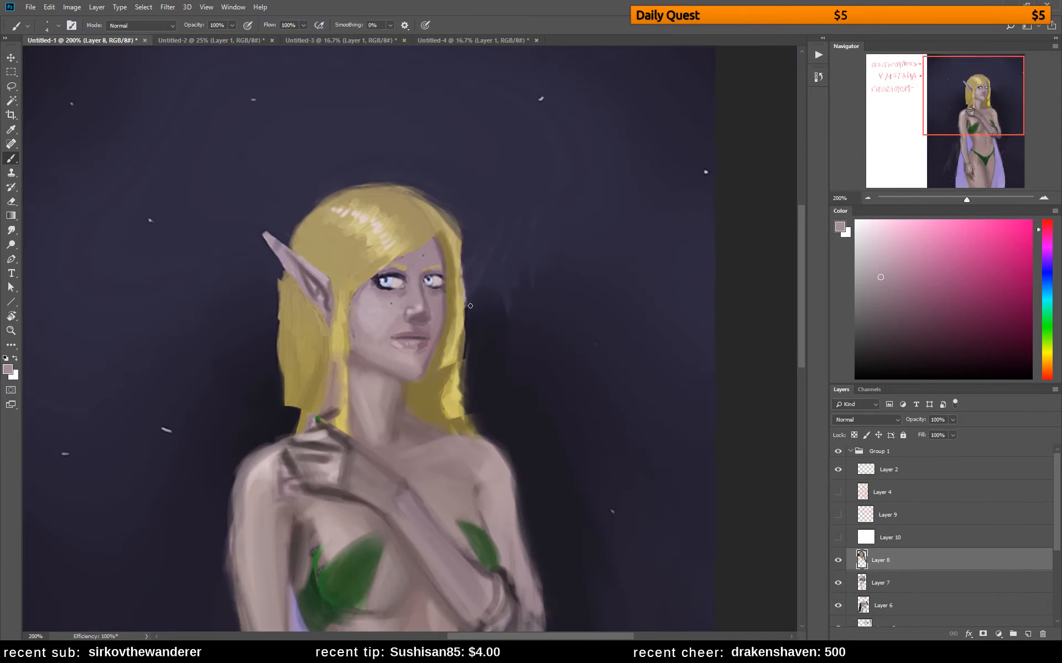
left_click(387, 288, "alt")
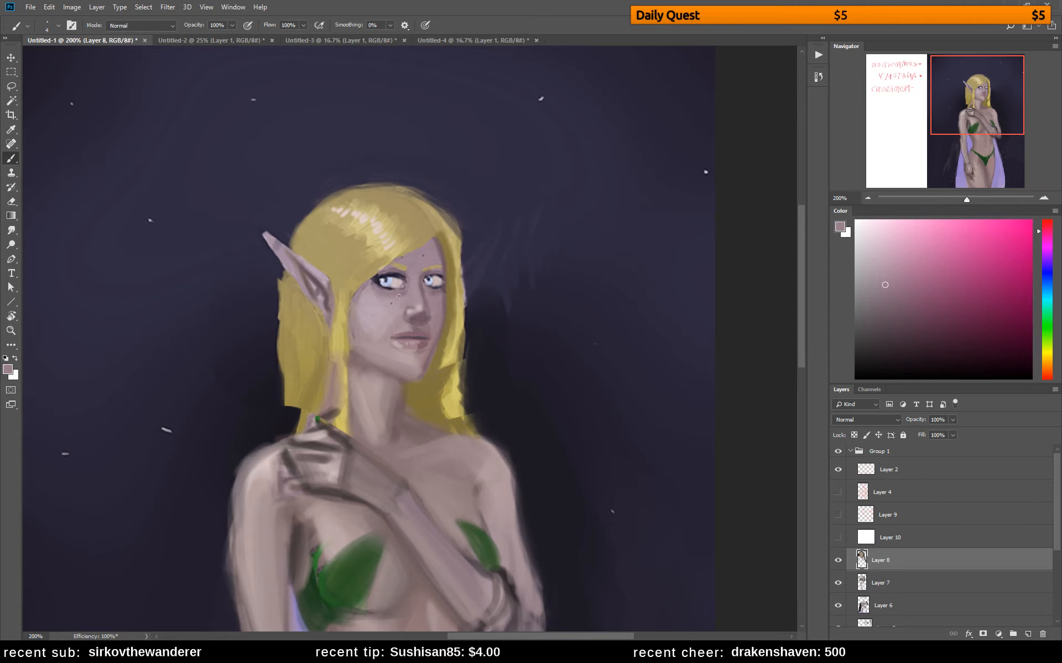
left_click(388, 280, "alt")
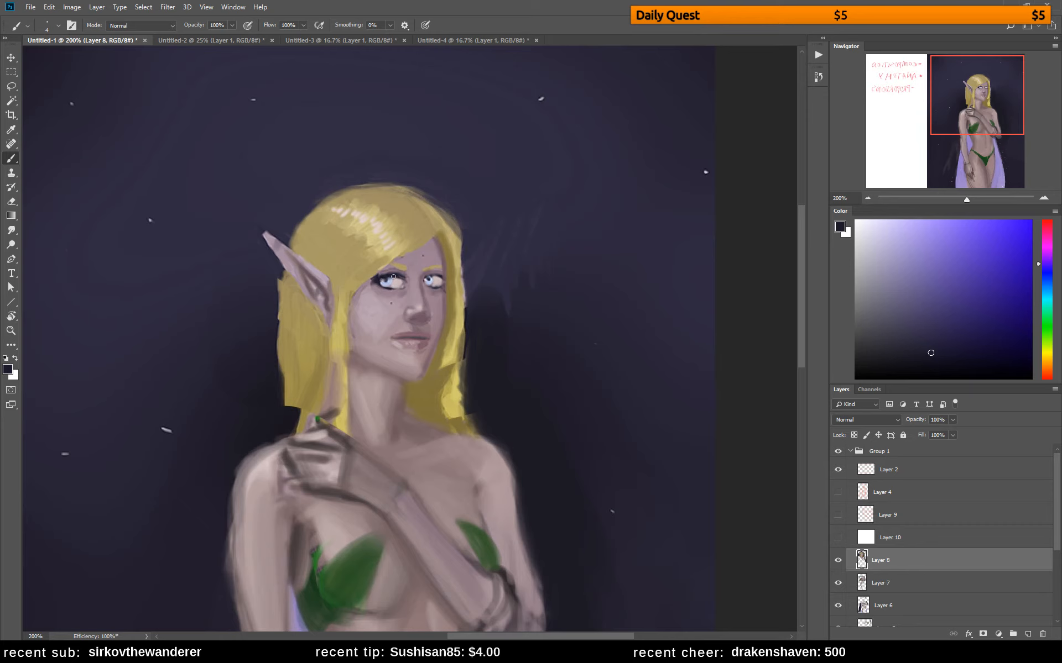
left_click(378, 286, "alt")
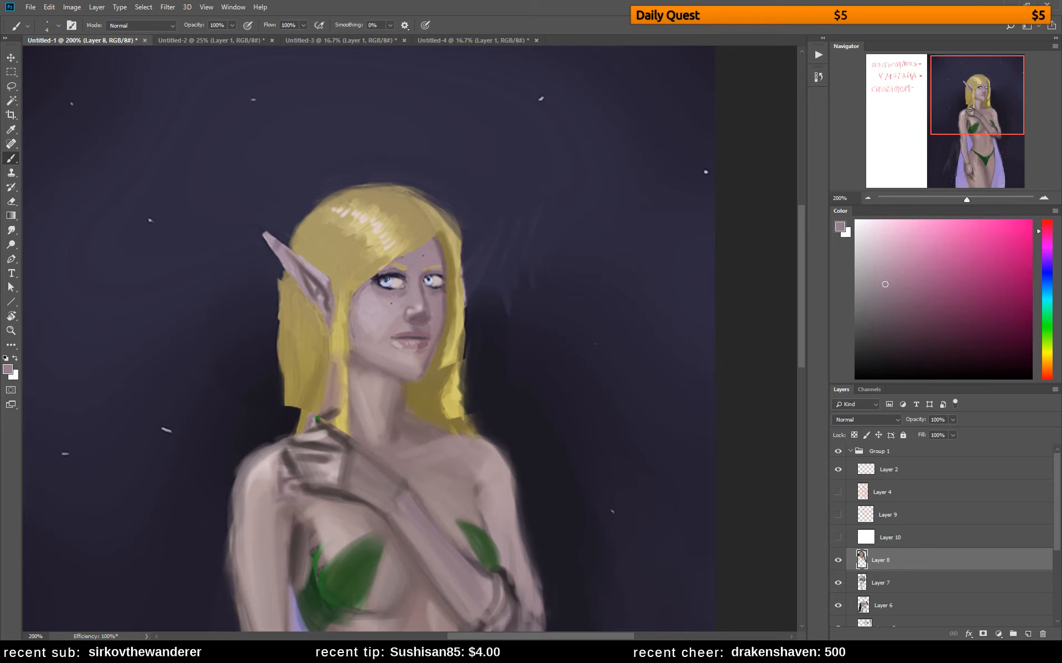
left_click(386, 275, "alt")
left_click(385, 275, "alt")
left_click(388, 290, "alt")
left_click(389, 282, "alt")
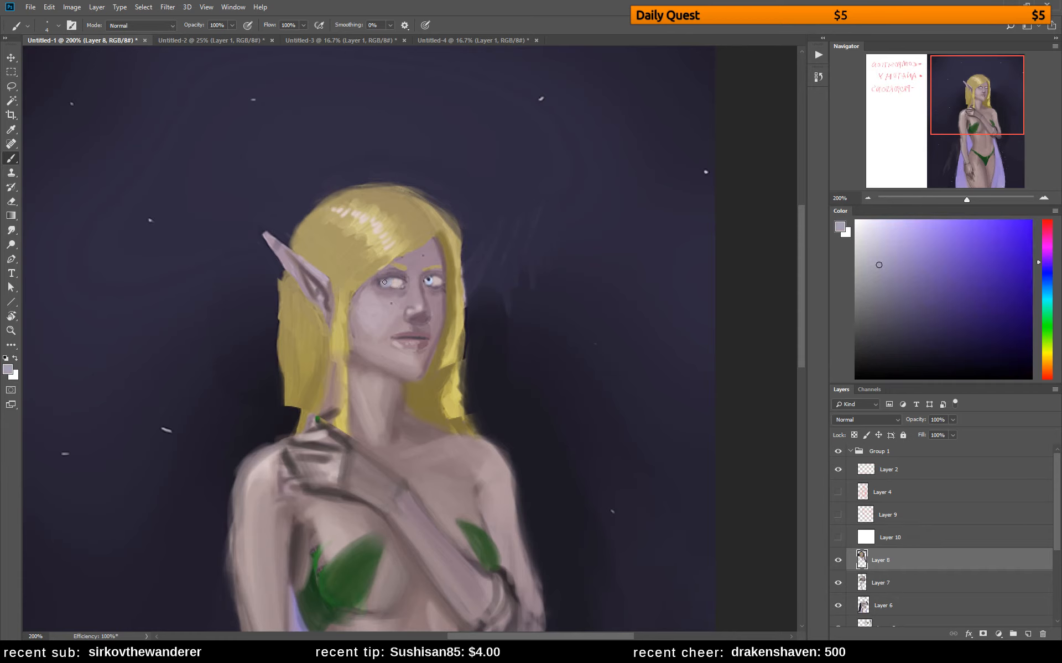
left_click(388, 278, "alt")
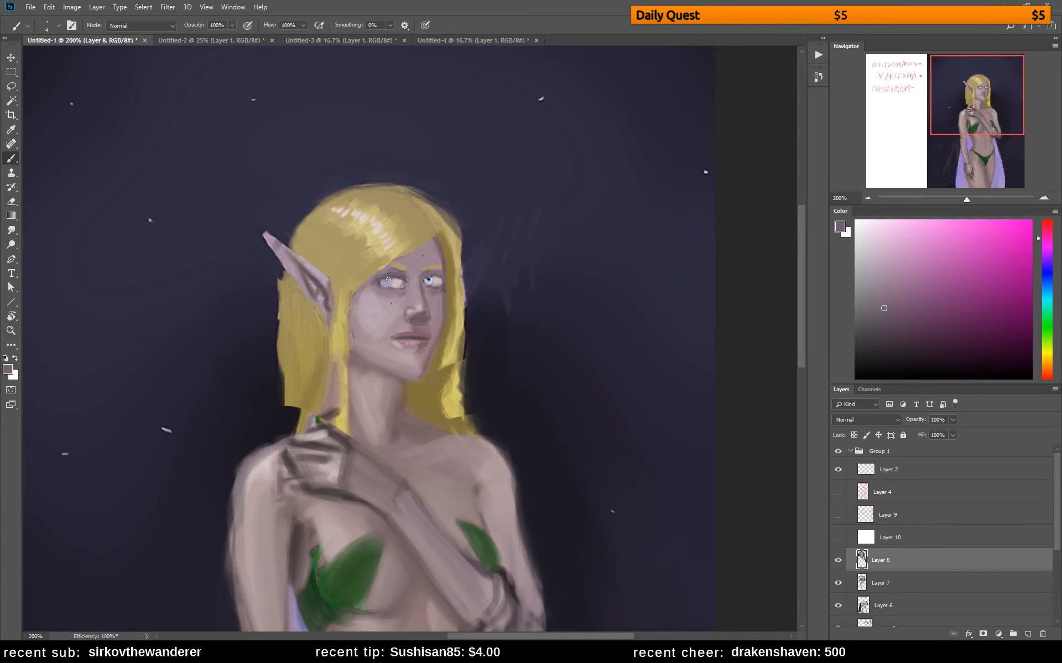
Soften the far eye's dark liner and surrounding socket with sampled dusky mauve tones
left_click(426, 279, "alt")
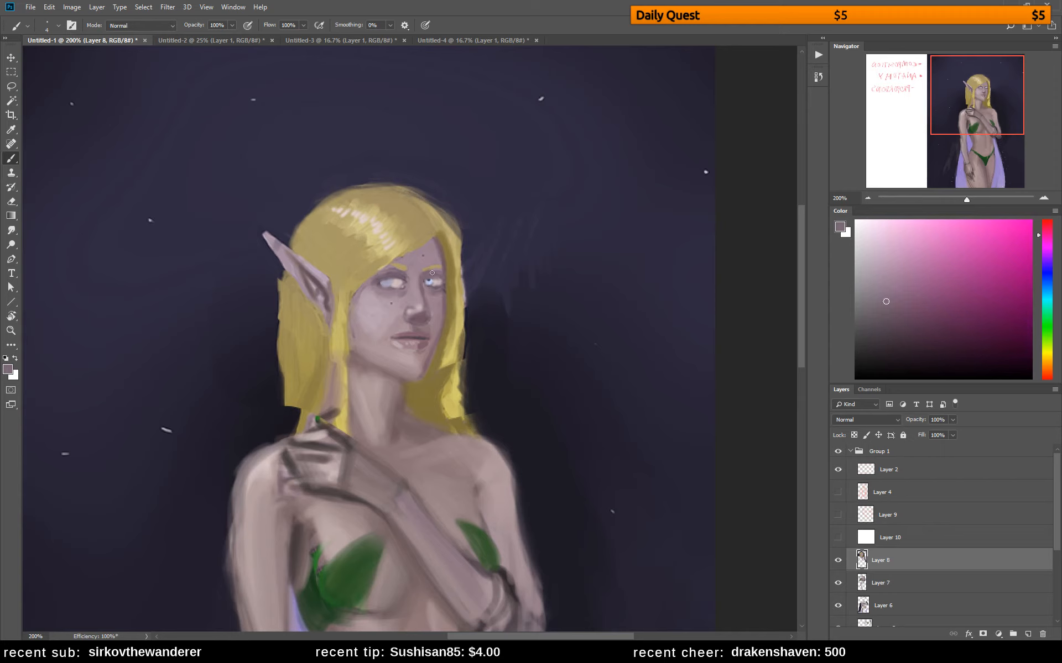
left_click(442, 256, "alt")
left_click(437, 266, "alt")
left_click(442, 265, "alt")
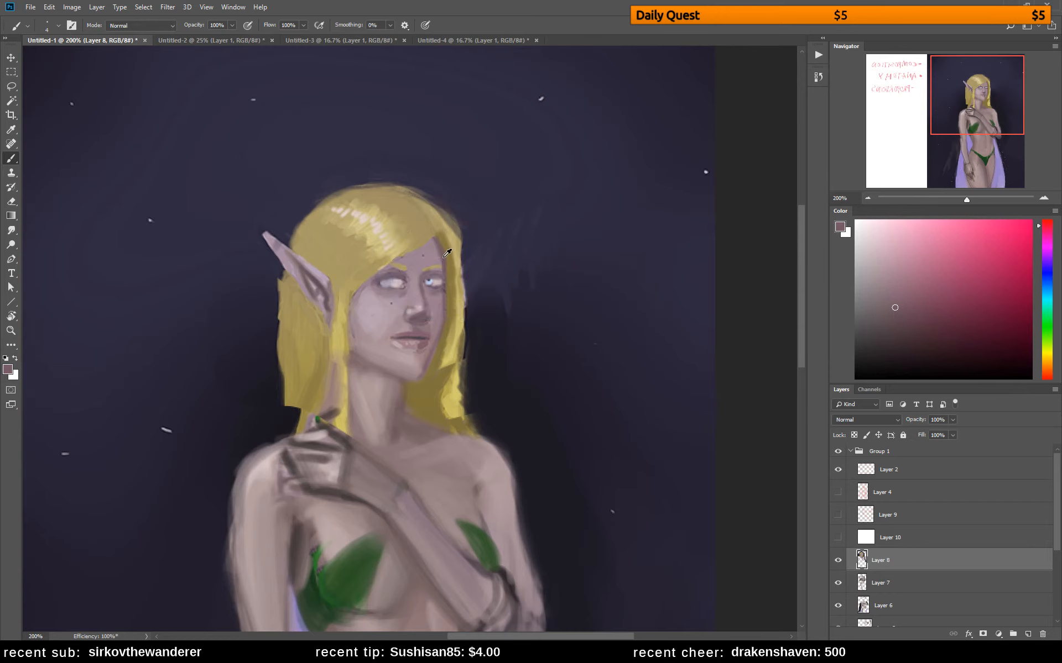
Mute the near eye's yellow eyebrow with sampled brownish skin and tan tones
left_click(421, 272, "alt")
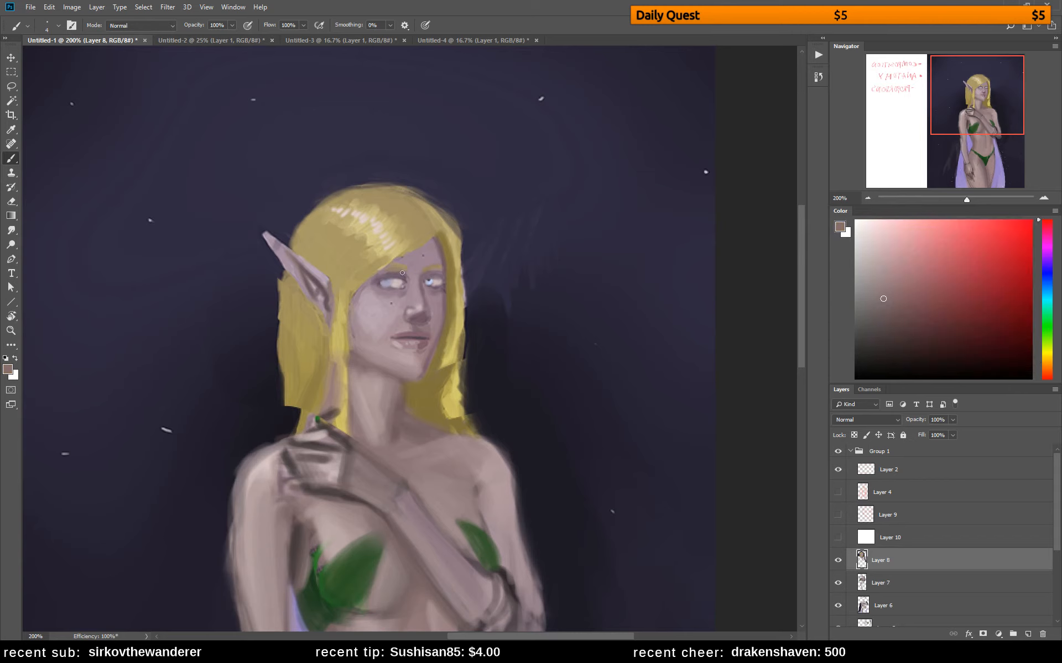
left_click(404, 273, "alt")
left_click(390, 269, "alt")
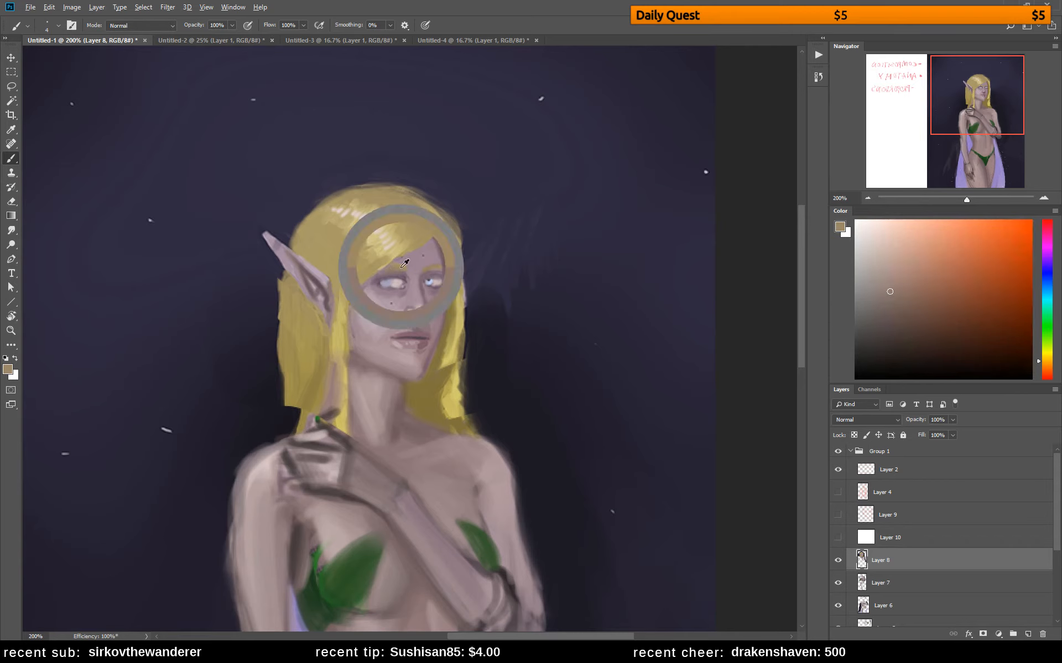
left_click(412, 259, "alt")
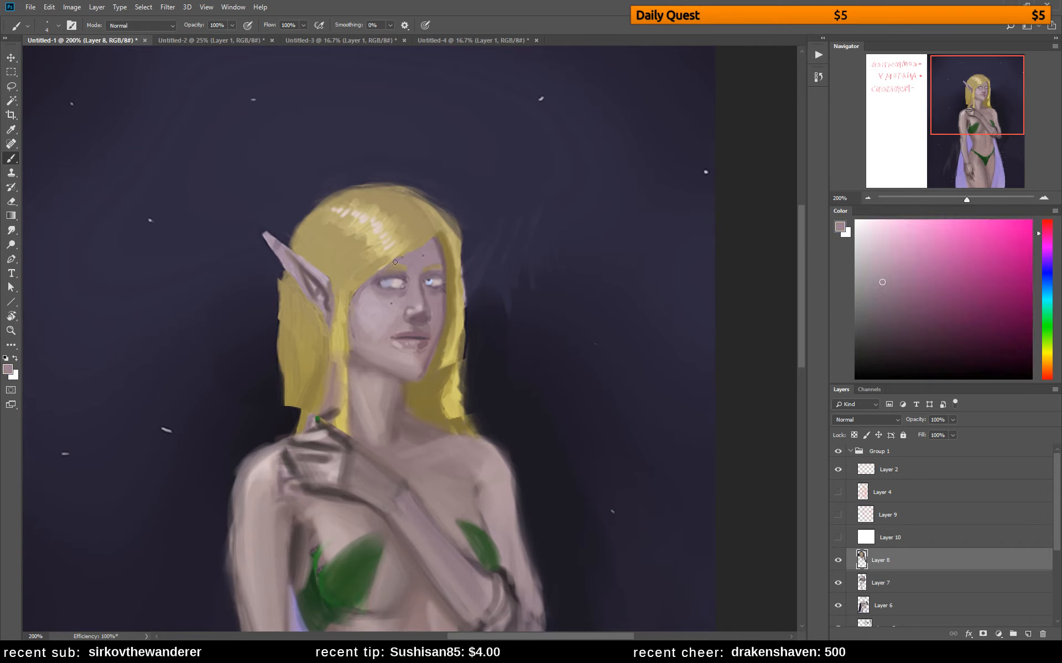
Repaint the nose tip, nostrils and the area above the upper lip with sampled skin mauves
left_click(410, 302, "alt")
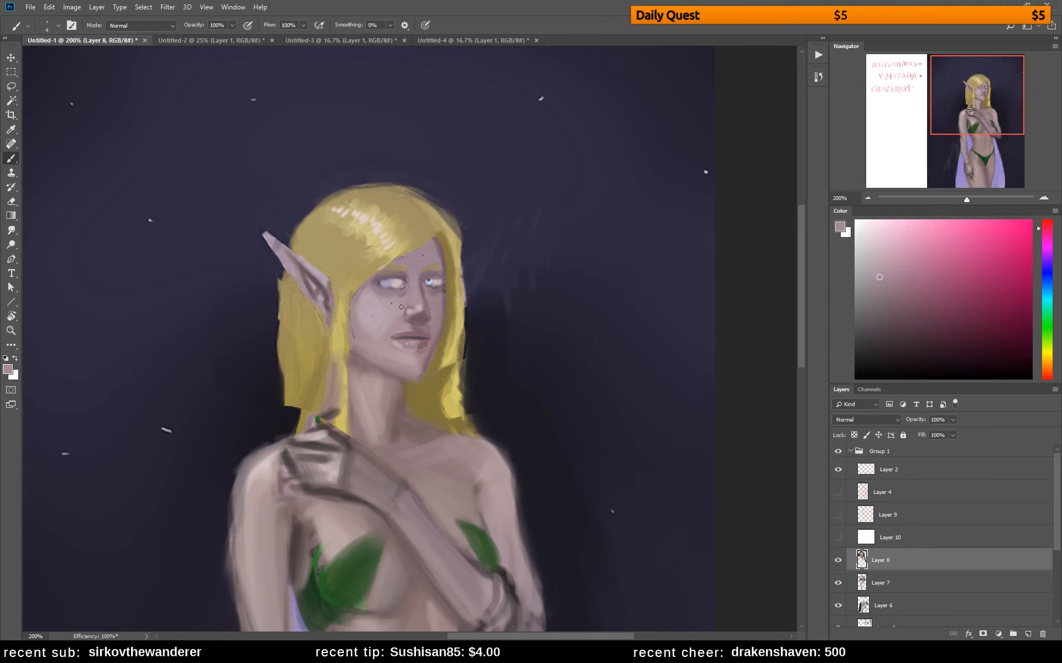
left_click(417, 301, "alt")
mouse_move(421, 311)
left_mouse_down()
mouse_move(414, 318)
mouse_move(427, 313)
left_mouse_up()
left_click(430, 309, "alt")
left_click(423, 319, "alt")
left_click(409, 321, "alt")
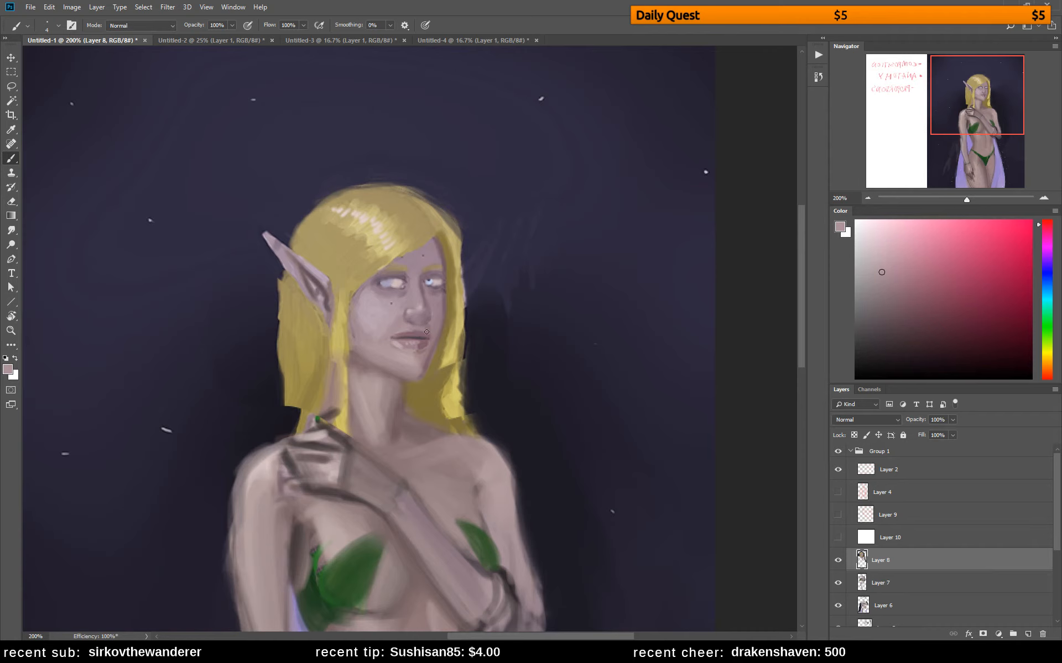
left_click_drag(414, 328, 405, 329)
left_click(419, 327, "alt")
Blend the shadowed far cheek and the chin below the lips with sampled mauve skin tones
left_click(441, 317, "alt")
left_click(443, 304, "alt")
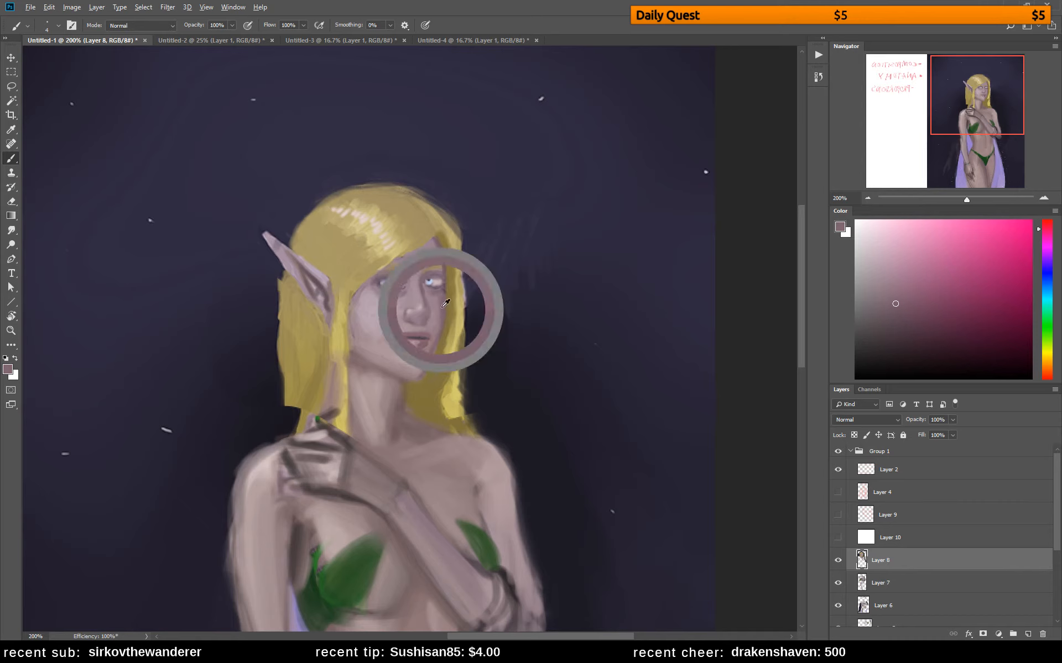
left_click(442, 305, "alt")
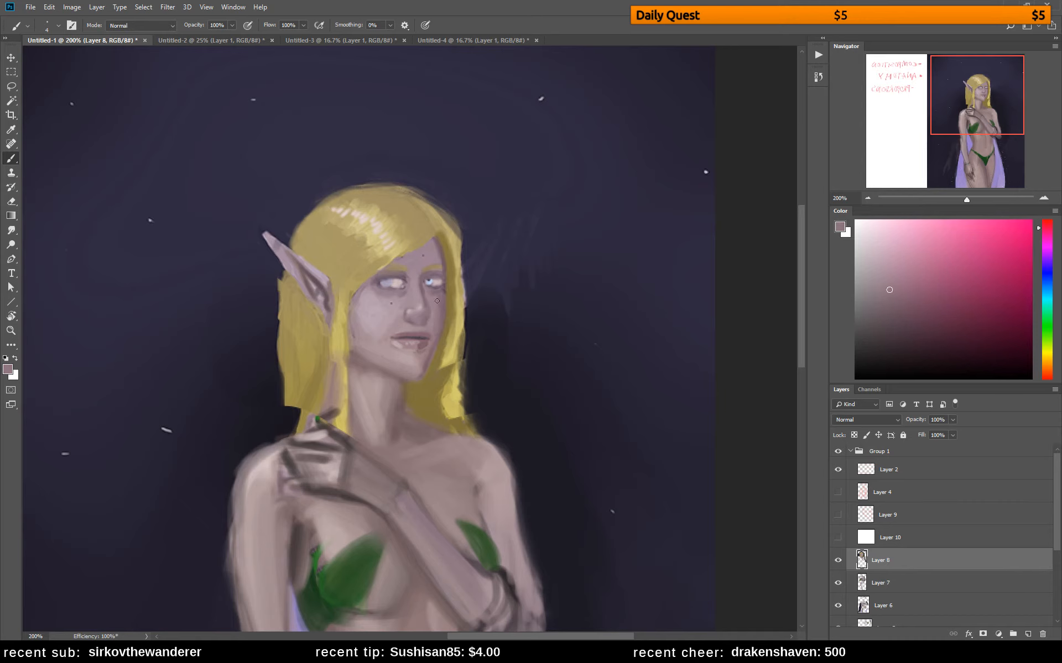
left_click(423, 360, "alt")
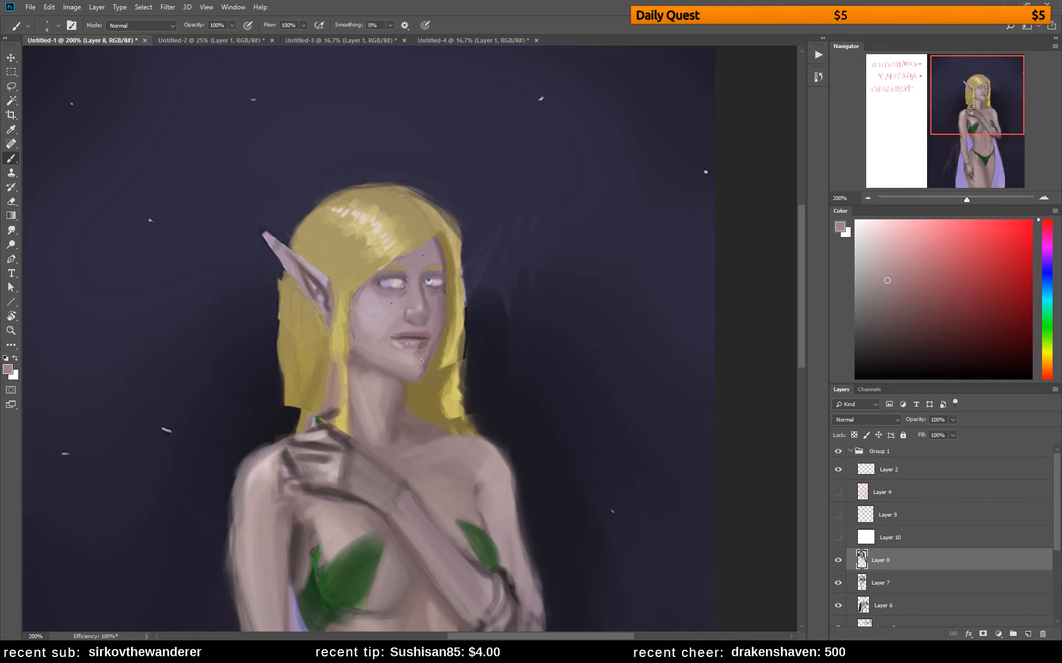
left_click(423, 360, "alt")
left_click(418, 368, "alt")
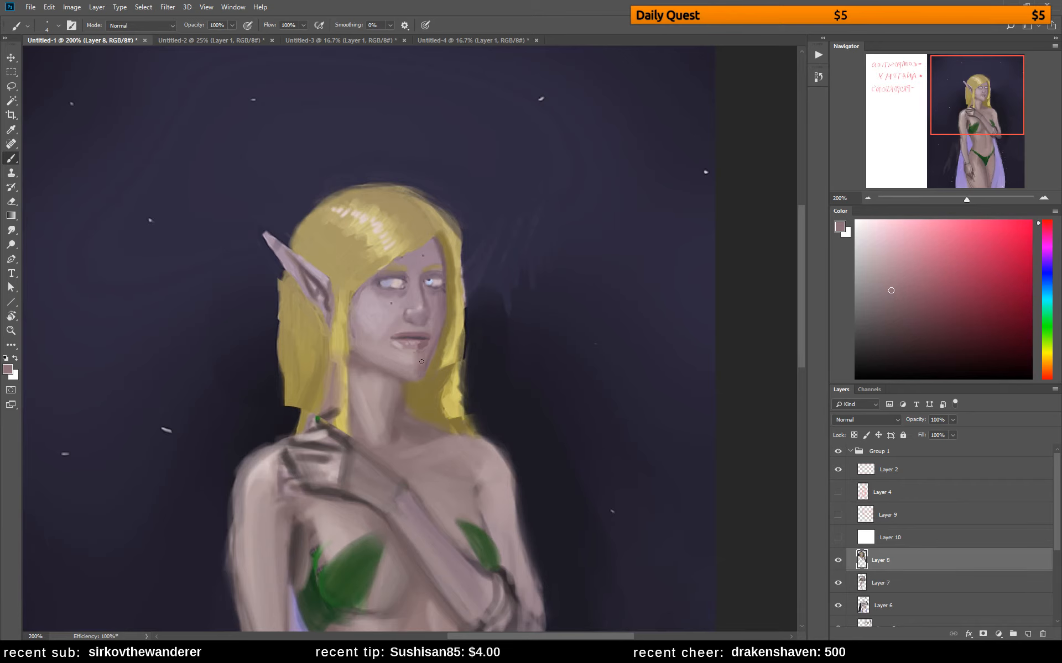
Flip the canvas horizontally and refine the nose bridge and near eye with sampled skin tones
key("ctrl+shift+h")
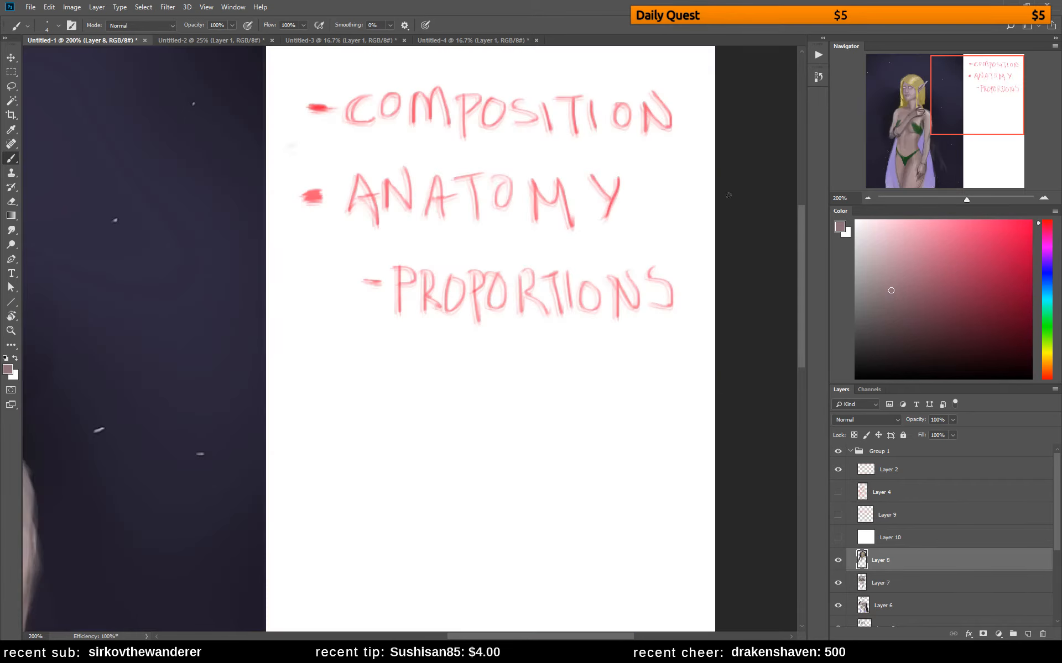
left_click(918, 99)
left_click_drag(338, 330, 493, 308)
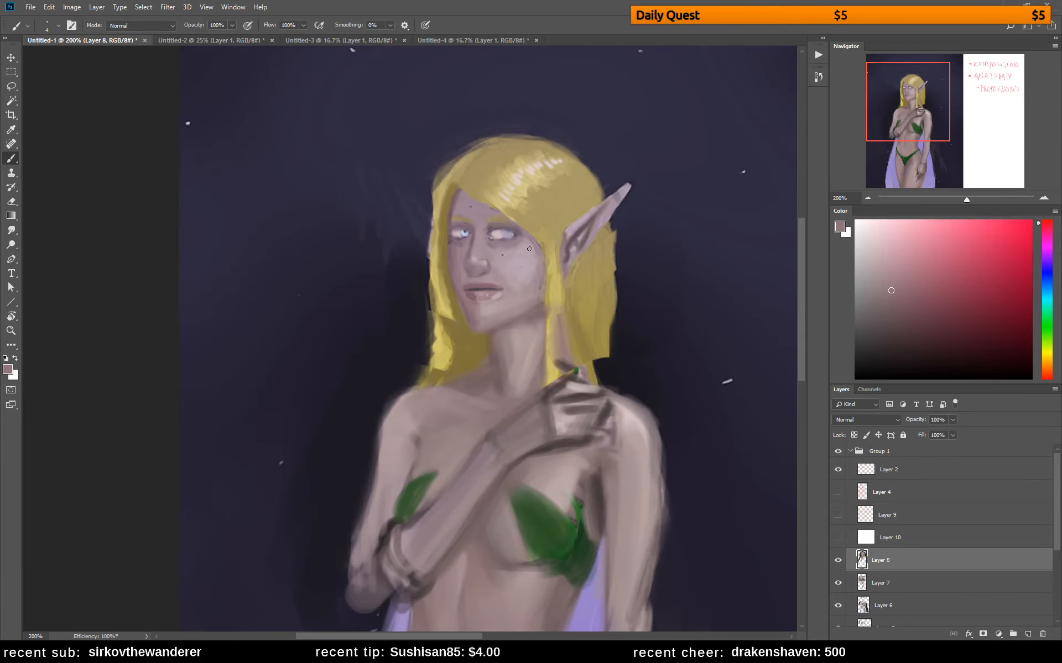
left_click(488, 233, "alt")
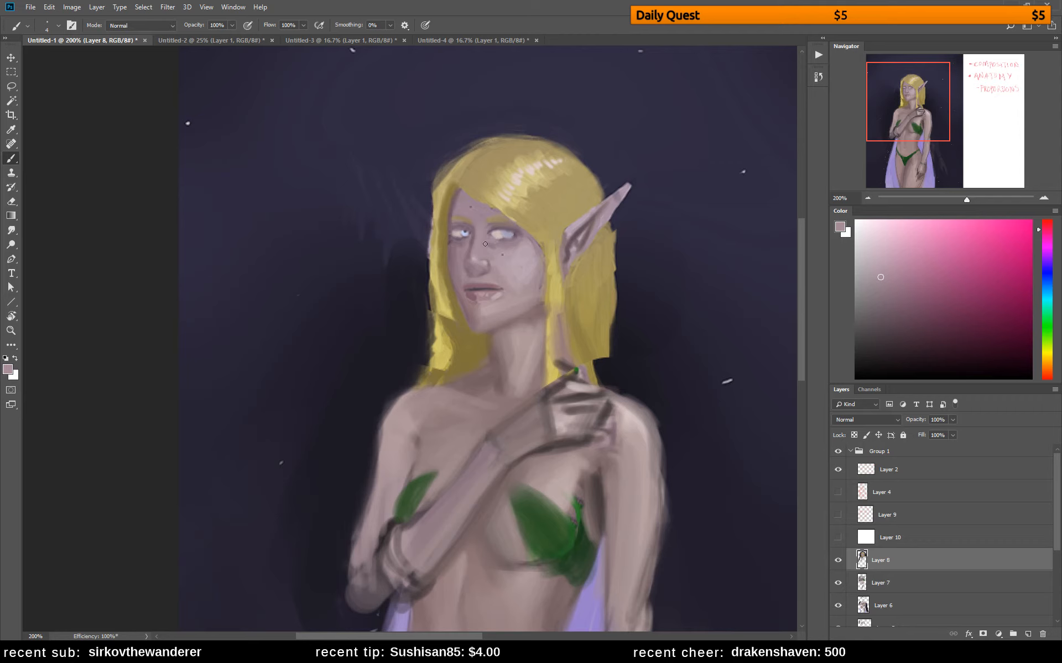
left_click(491, 245, "alt")
left_click(489, 229, "alt")
left_click(507, 234, "alt")
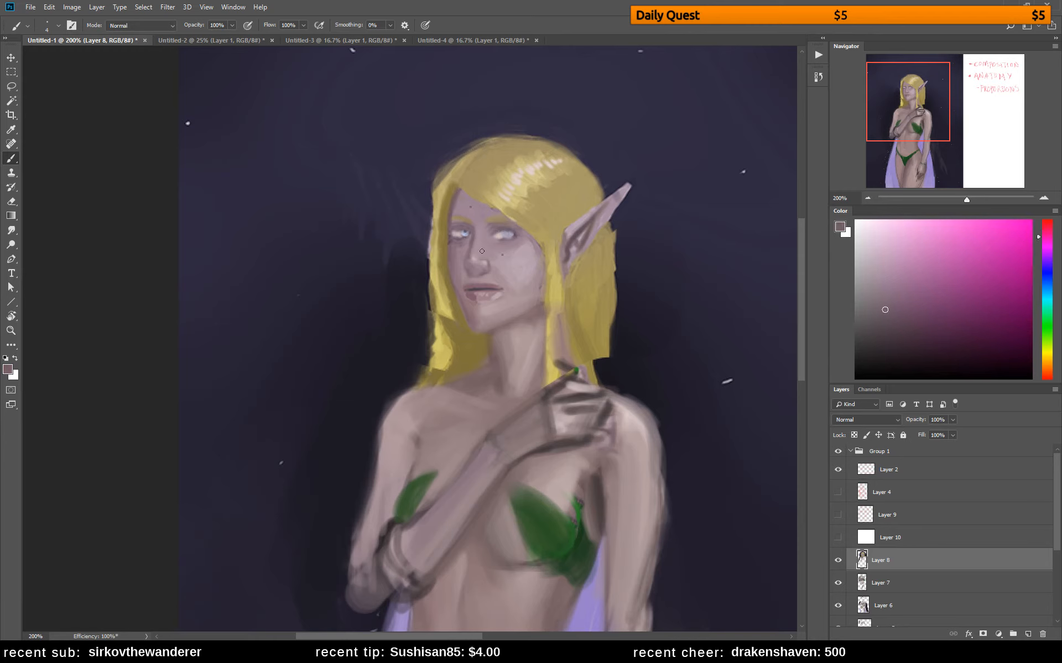
left_click(505, 238, "alt")
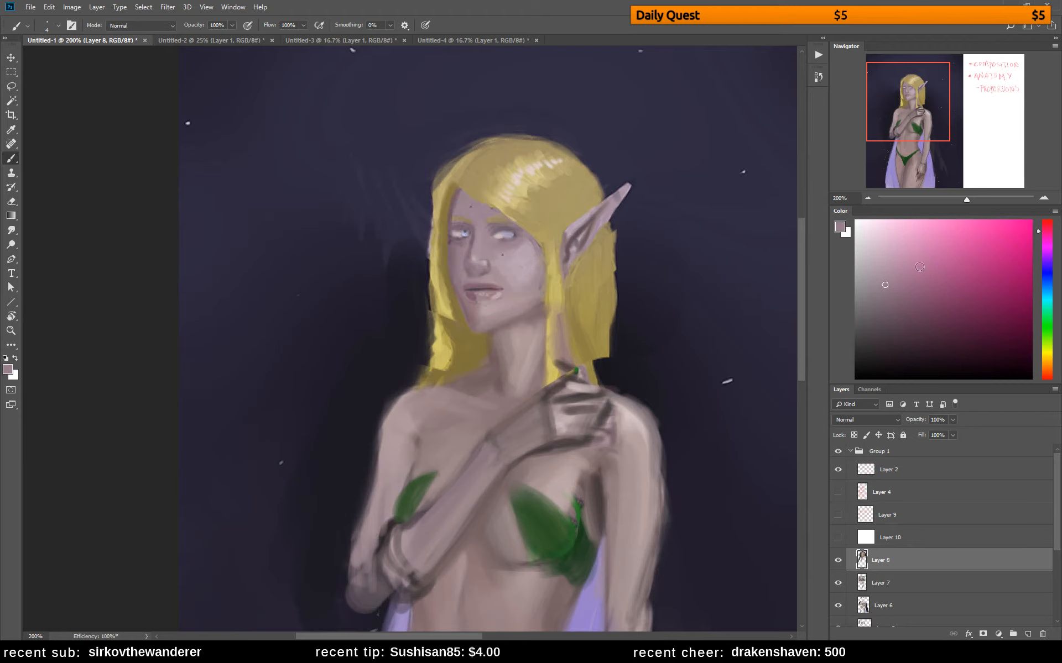
Choose a darker mauve, enlarge the brush, paint out the far eye's blue iris and shade the chin's edge
left_click(891, 310)
key("bracketright")
key("bracketright")
left_click_drag(471, 235, 468, 236)
left_click(480, 277, "alt")
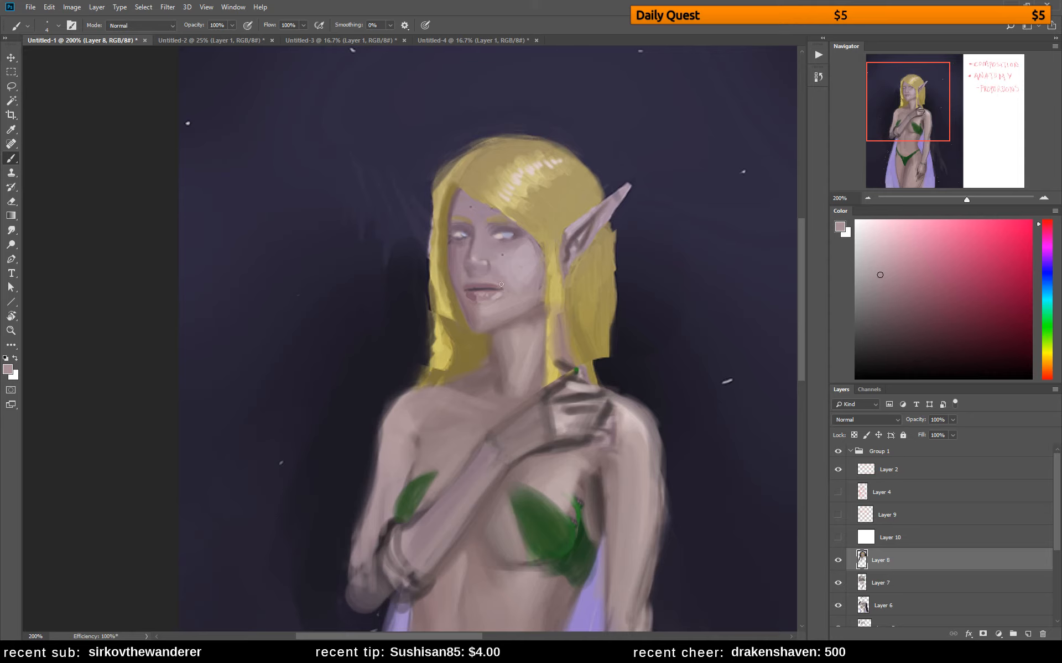
left_click(479, 329, "alt")
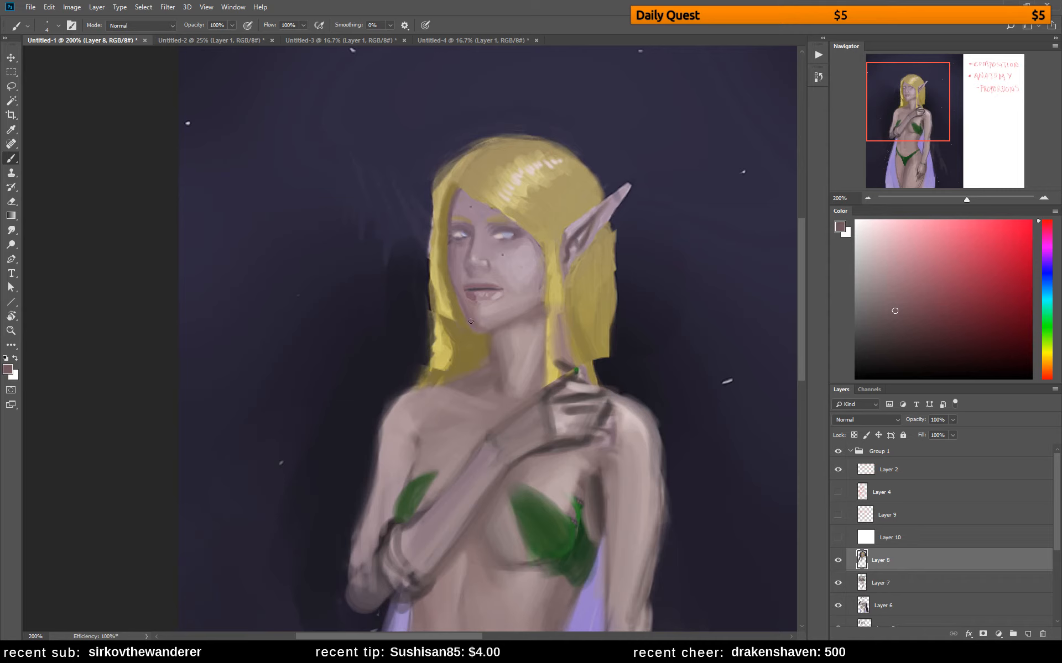
left_click(488, 321, "alt")
left_click(475, 316, "alt")
Repaint the upper lip and mouth line with sampled dusty pinks and a redder mauve
left_click(486, 283, "alt")
left_click(486, 283, "alt")
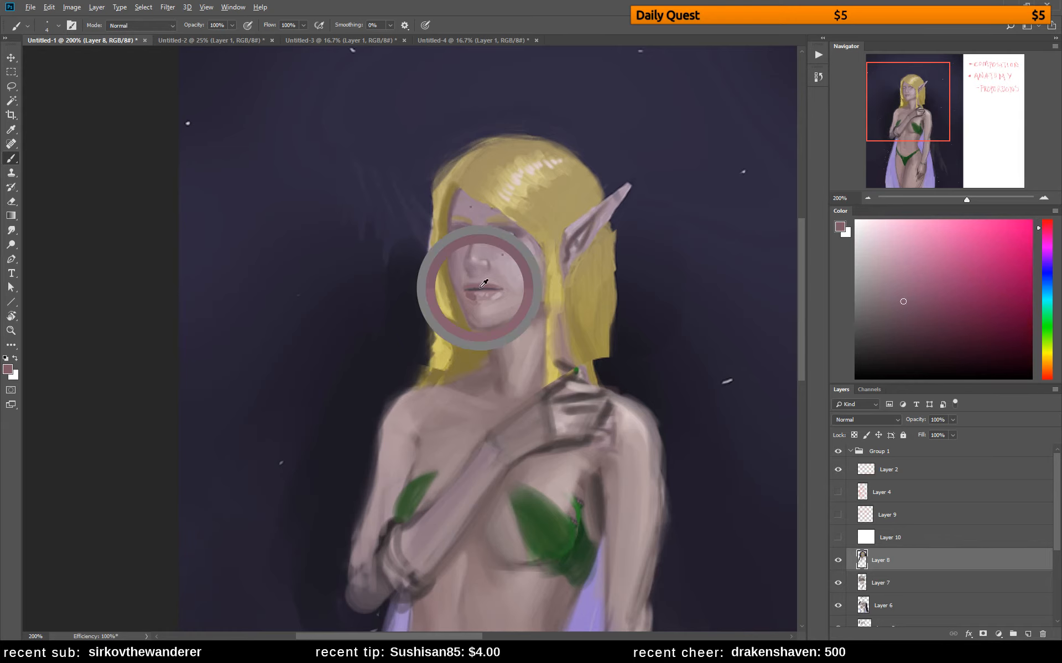
left_click(485, 283, "alt")
left_click_drag(471, 287, 497, 291)
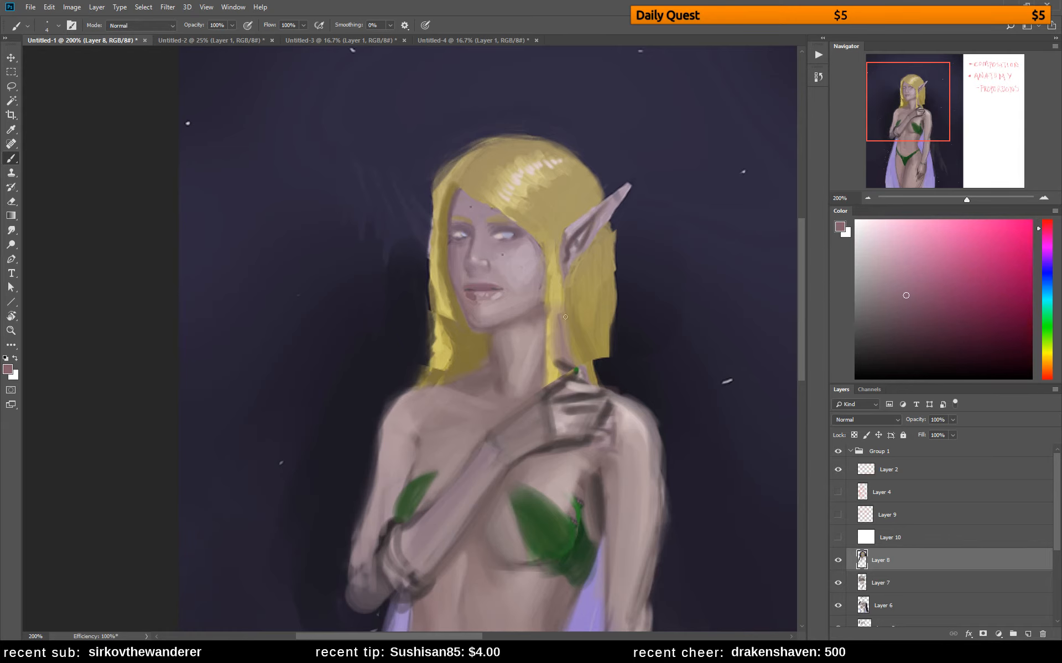
left_click(503, 275, "alt")
left_click(884, 285)
left_click(1048, 220)
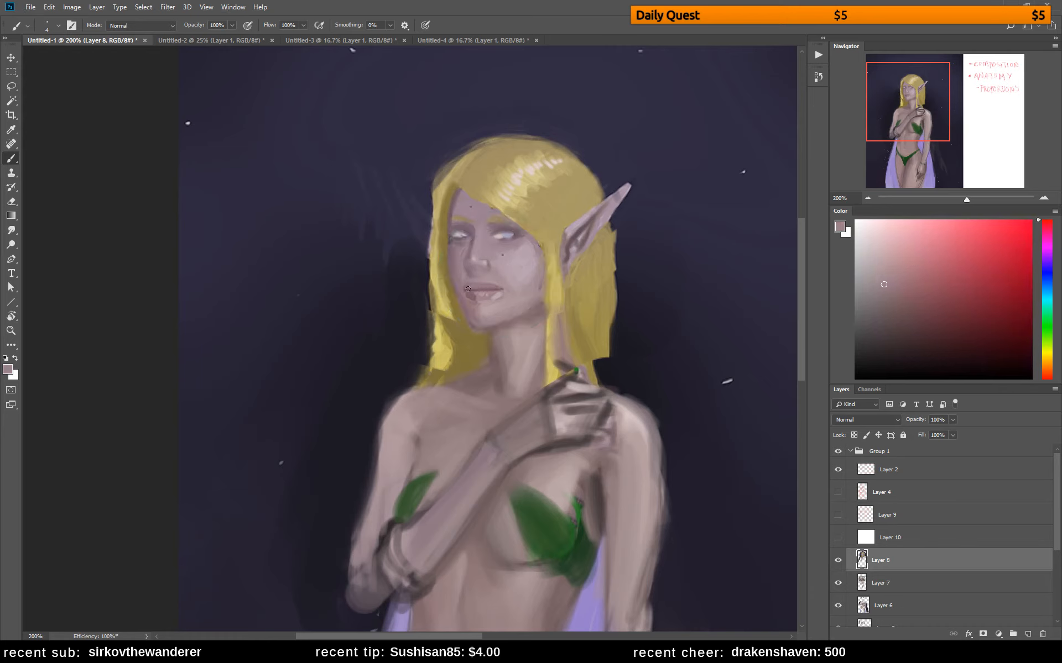
left_click(492, 280, "alt")
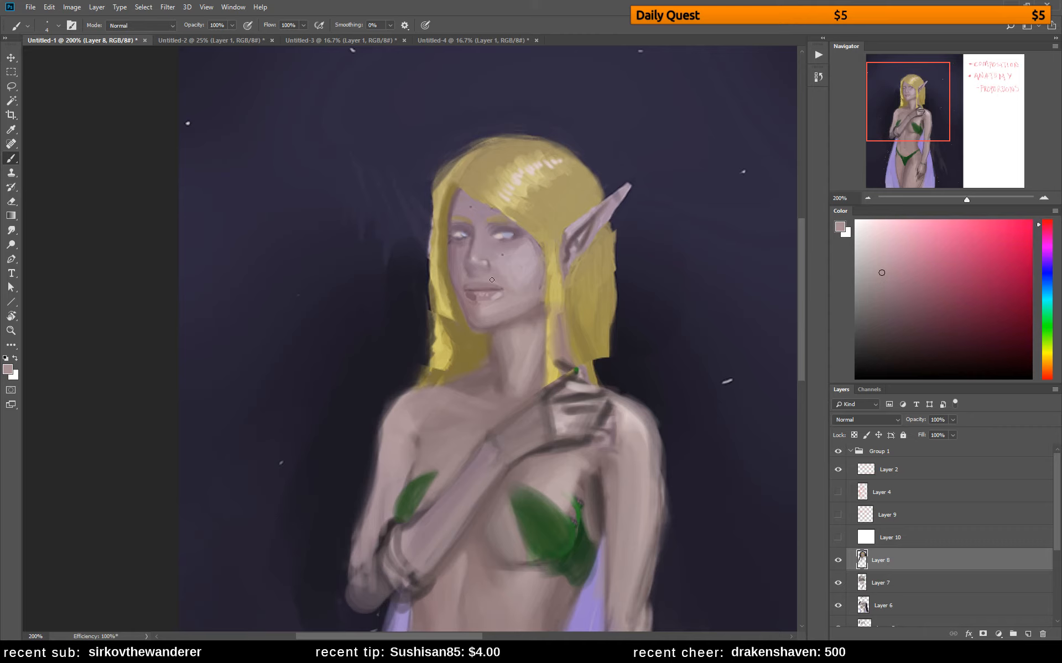
left_click(895, 295)
left_click_drag(467, 288, 491, 287)
left_click(488, 279, "alt")
Smooth and fill the blotchy lower lip with short strokes of muted reddish mauve
left_click(498, 296, "alt")
left_click(474, 294, "alt")
left_click(480, 296, "alt")
left_click(473, 295, "alt")
left_click(477, 296, "alt")
left_click(478, 293, "alt")
left_click(480, 297, "alt")
left_click(475, 287, "alt")
left_click(906, 310)
Mirror the canvas, enlarge the brush to 15 and cover the mole on the near cheek with sampled skin colour
key("ctrl+shift+h")
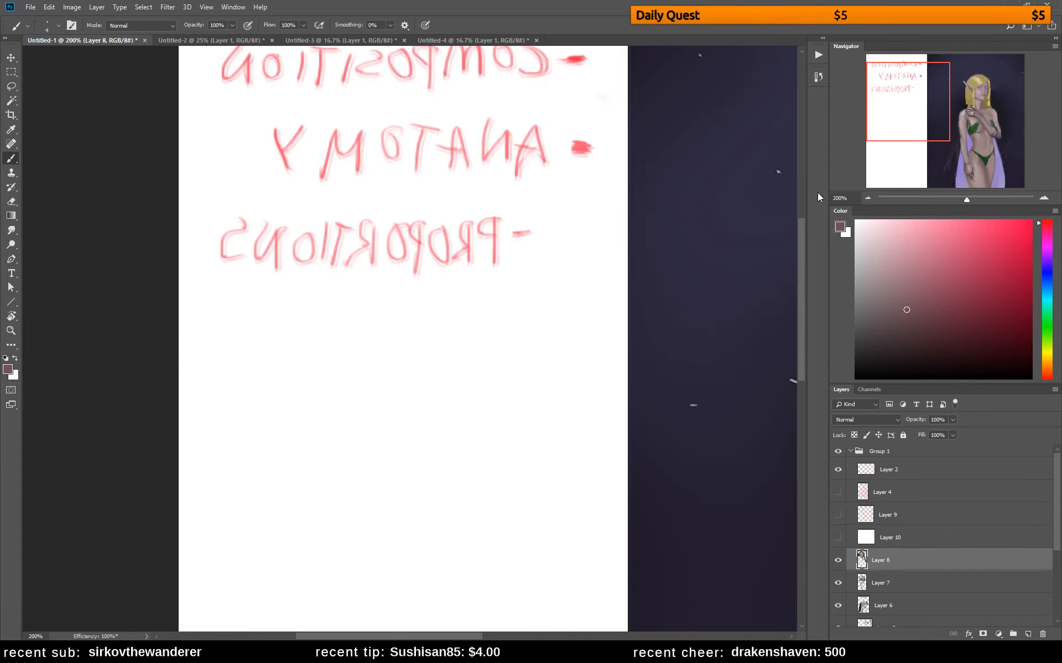
left_click(961, 95)
left_click(559, 334, "alt")
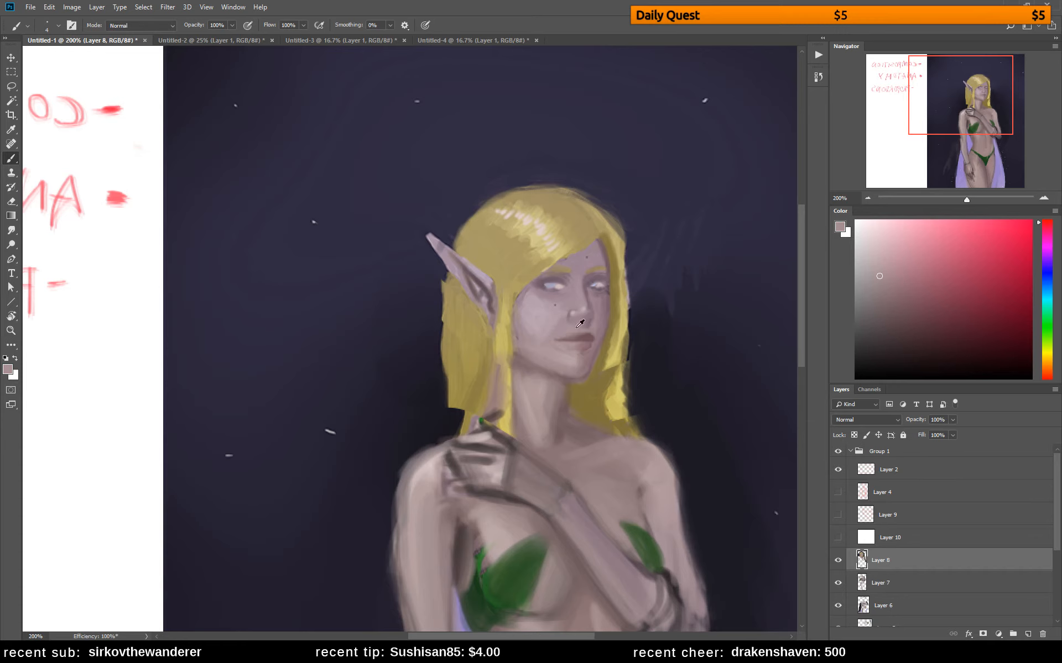
left_click(561, 325, "alt")
key("bracketright")
key("bracketright")
key("bracketright")
key("bracketright")
key("bracketright")
key("bracketright")
key("bracketright")
left_click(556, 306, "alt")
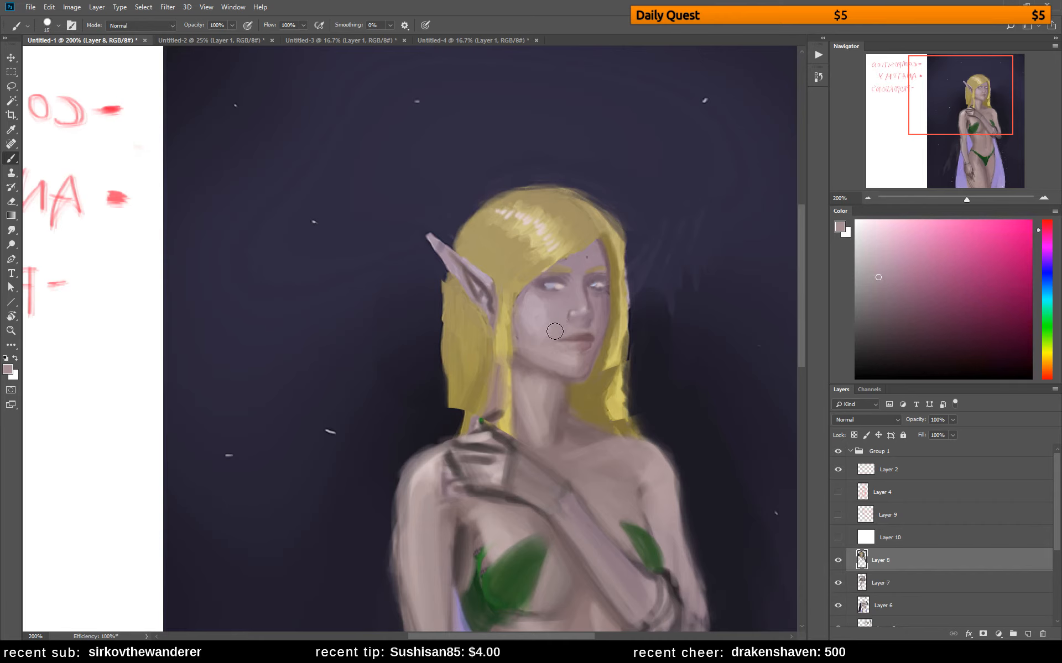
Smooth the near cheek and the jaw below the lips with broad strokes of sampled skin tones
left_click(548, 303, "alt")
left_click_drag(528, 302, 528, 323)
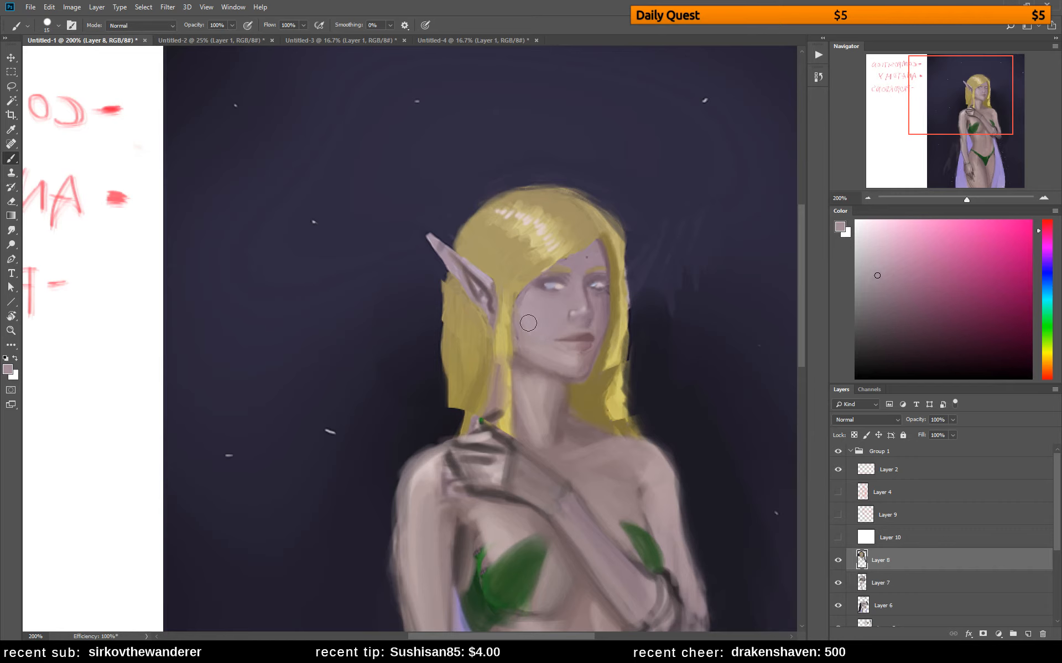
left_click(579, 360, "alt")
left_click_drag(570, 357, 549, 355)
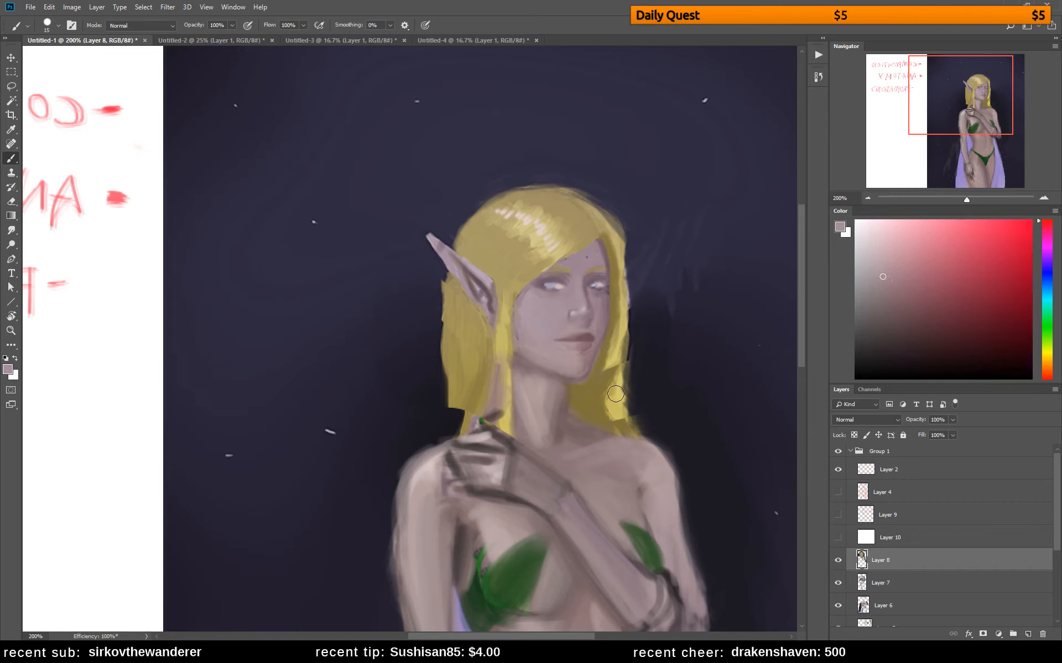
Lighten the near cheek beside the eye with a paler, pinker skin colour and a smaller brush
left_click(540, 303, "alt")
left_click_drag(893, 255, 883, 251)
left_click_drag(1043, 229, 1045, 236)
key("bracketleft")
key("bracketleft")
key("bracketleft")
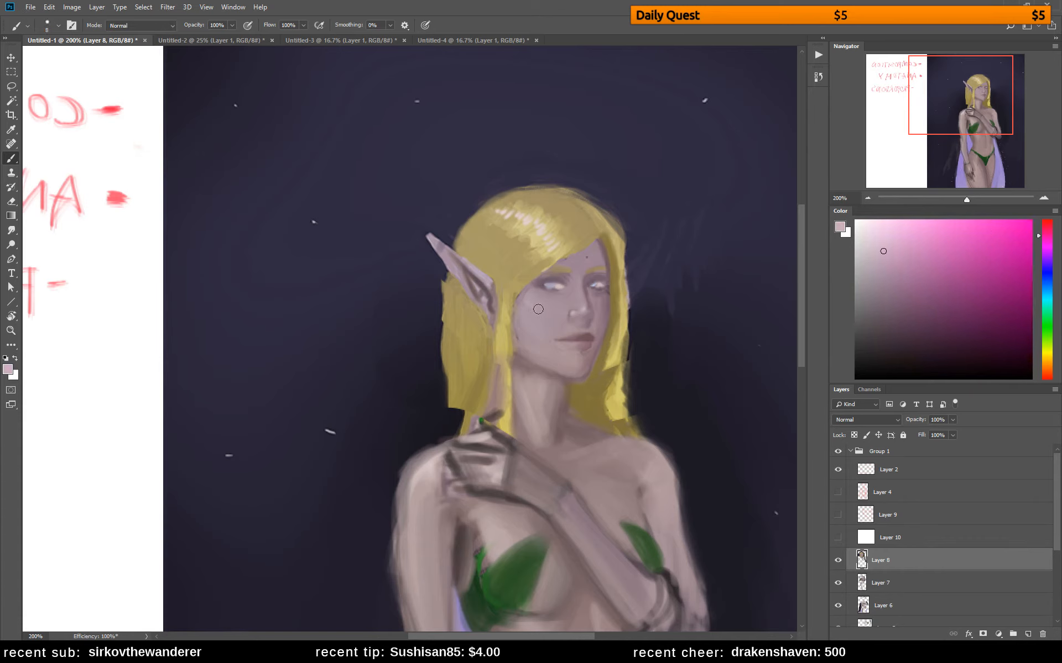
key("bracketright")
left_click_drag(525, 297, 533, 305)
left_click(534, 303, "alt")
left_click(531, 306, "alt")
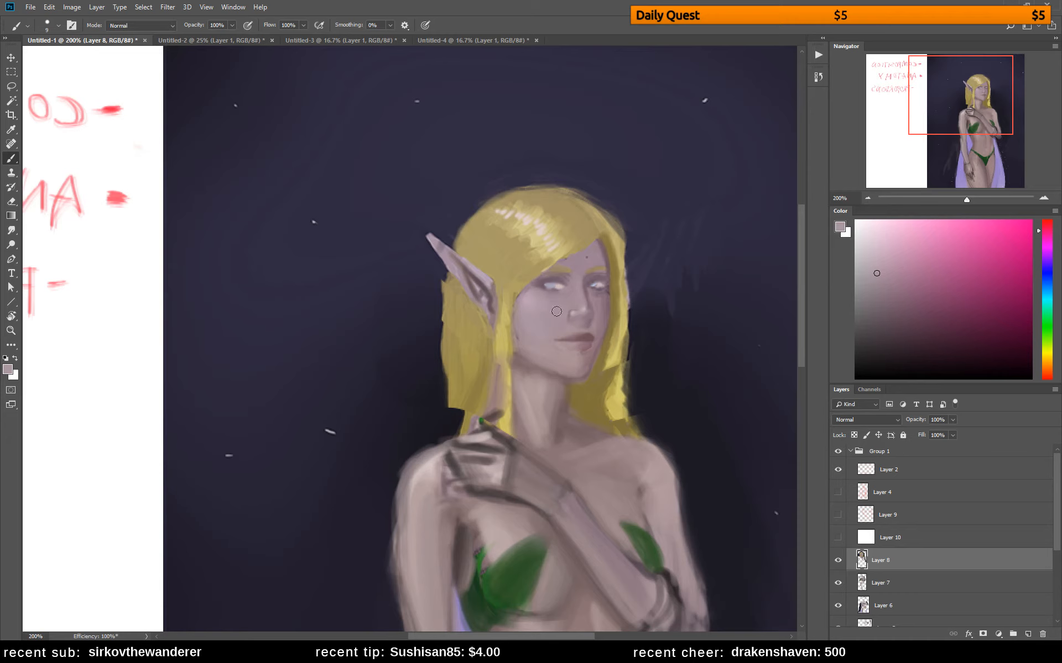
Blend the skin around and under the near eye with sampled mauve and pinkish skin tones
left_click(526, 299, "alt")
left_click(549, 279, "alt")
left_click(560, 303, "alt")
left_click(550, 305, "alt")
left_click(546, 309, "alt")
left_click(555, 304, "alt")
left_click(895, 277)
left_click(550, 305, "alt")
Shade the outer edge of the near cheek and jaw along the hair with a darker, redder mauve
left_click(589, 293, "alt")
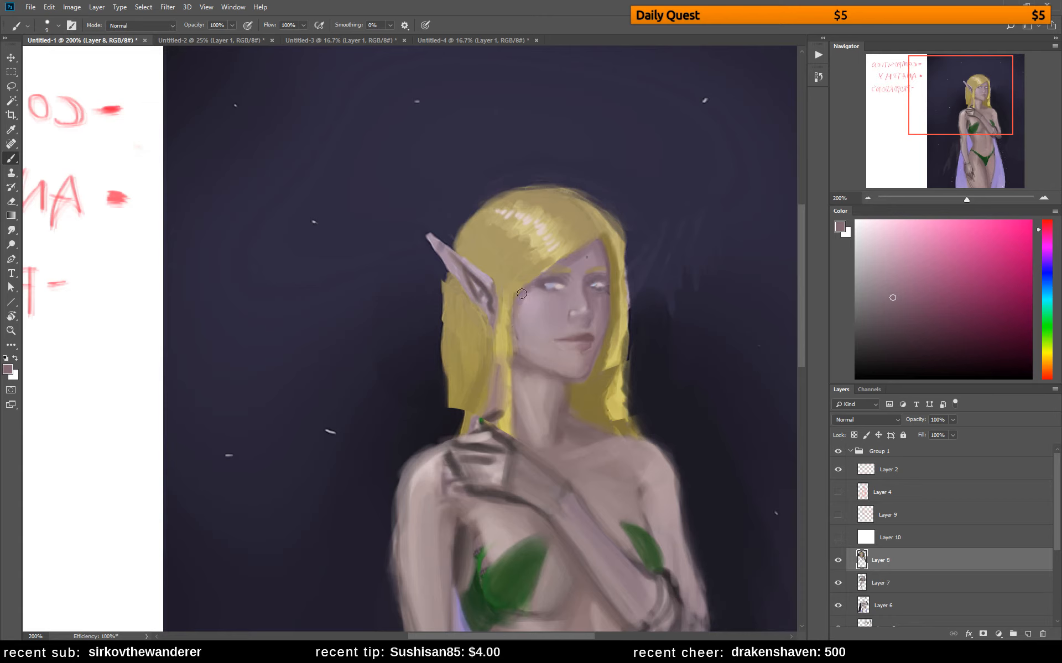
left_click(524, 323, "alt")
left_click(521, 361, "alt")
left_click_drag(888, 298, 904, 298)
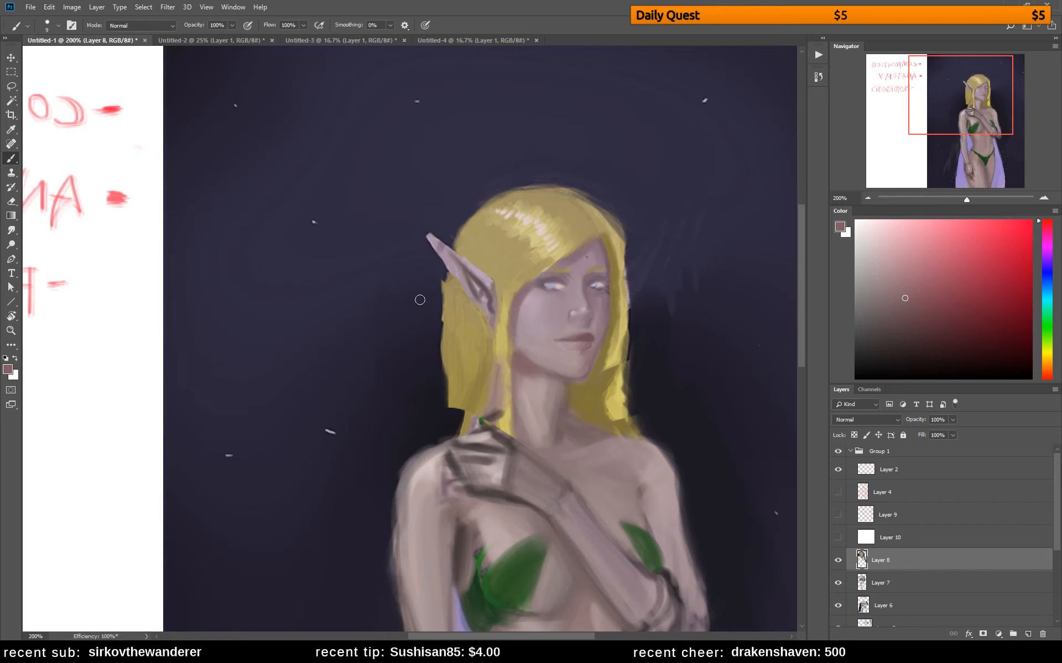
left_click(534, 351, "alt")
left_click(523, 363, "alt")
Lasso the near eye and brow, copy them onto a new layer and shift the copy about 4 px away from the nose
left_click(567, 292, "alt")
key("l")
mouse_move(572, 262)
left_mouse_down()
mouse_move(567, 296)
mouse_move(529, 295)
mouse_move(570, 261)
left_mouse_up()
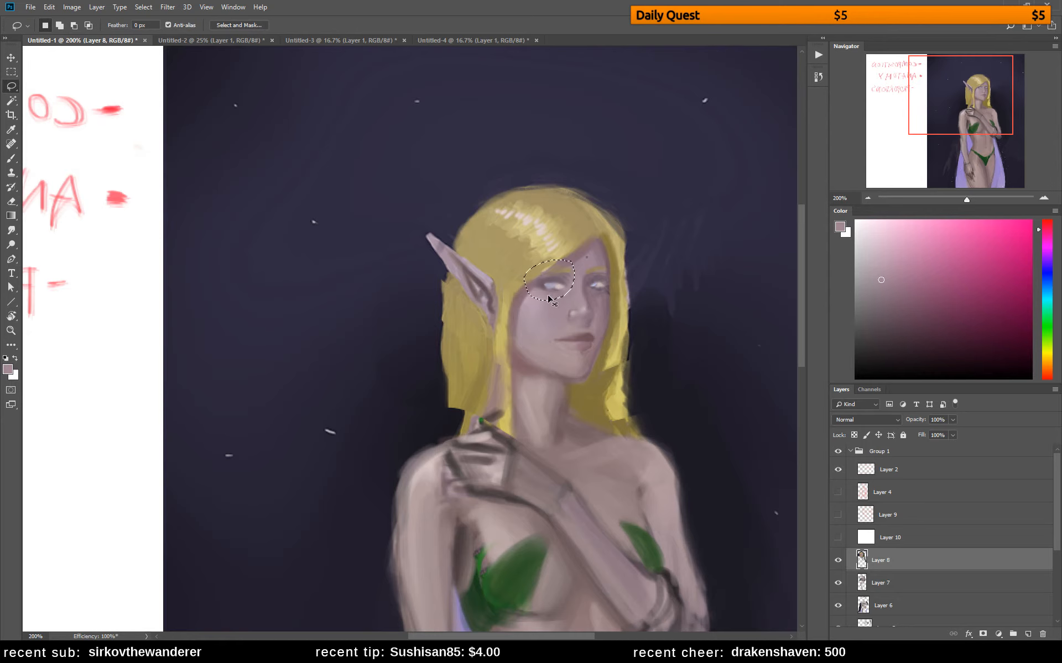
key("v")
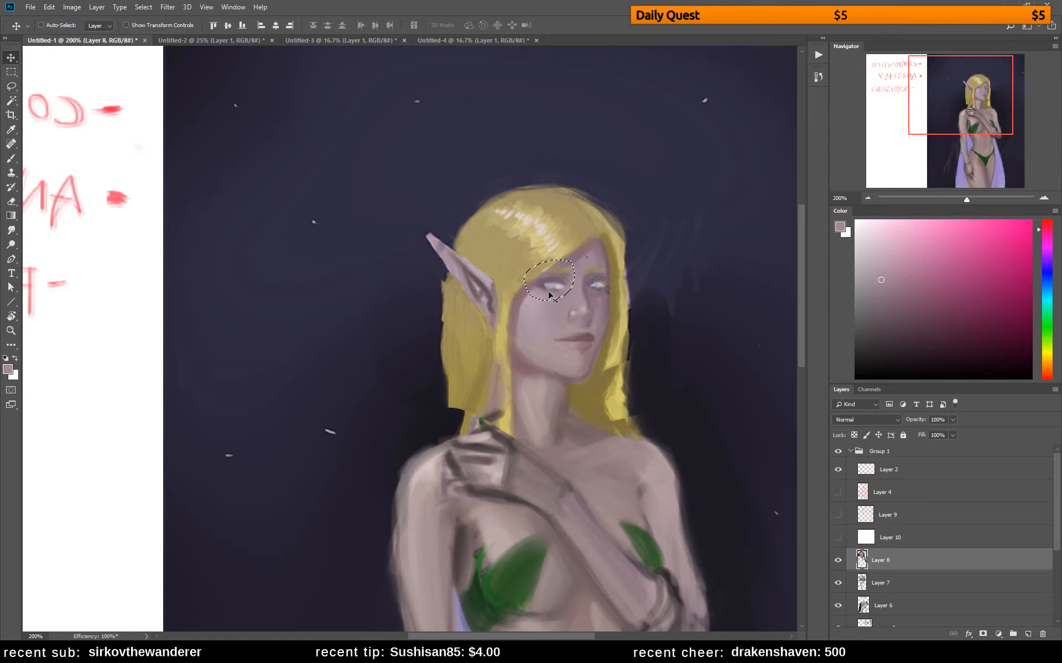
key("Left")
key("Left")
left_click_drag(551, 291, 549, 291)
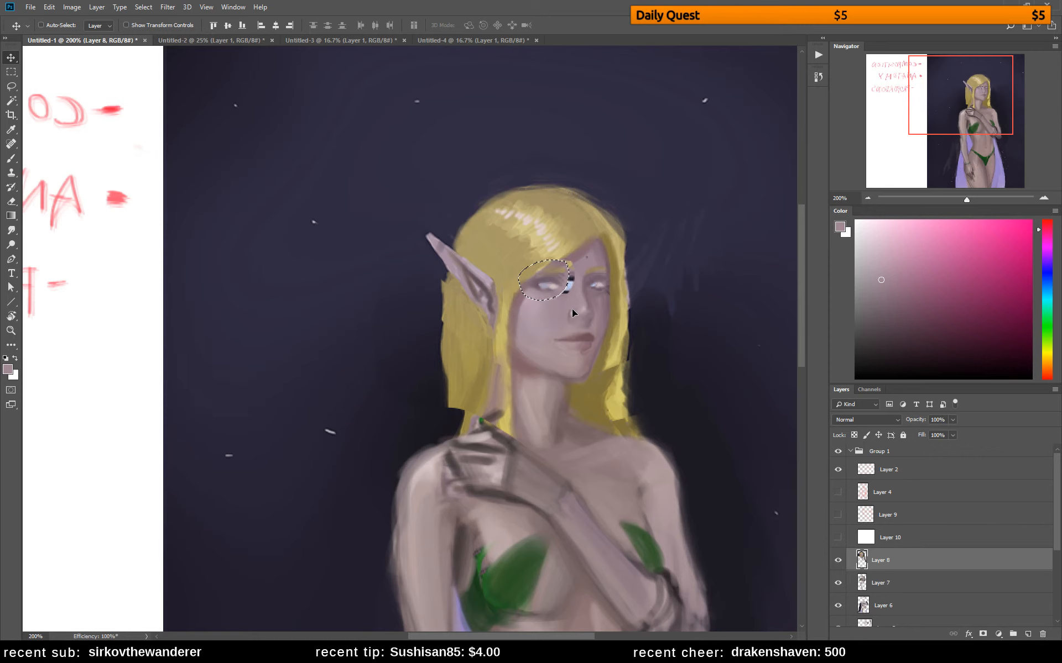
key("ctrl+z")
key("ctrl+j")
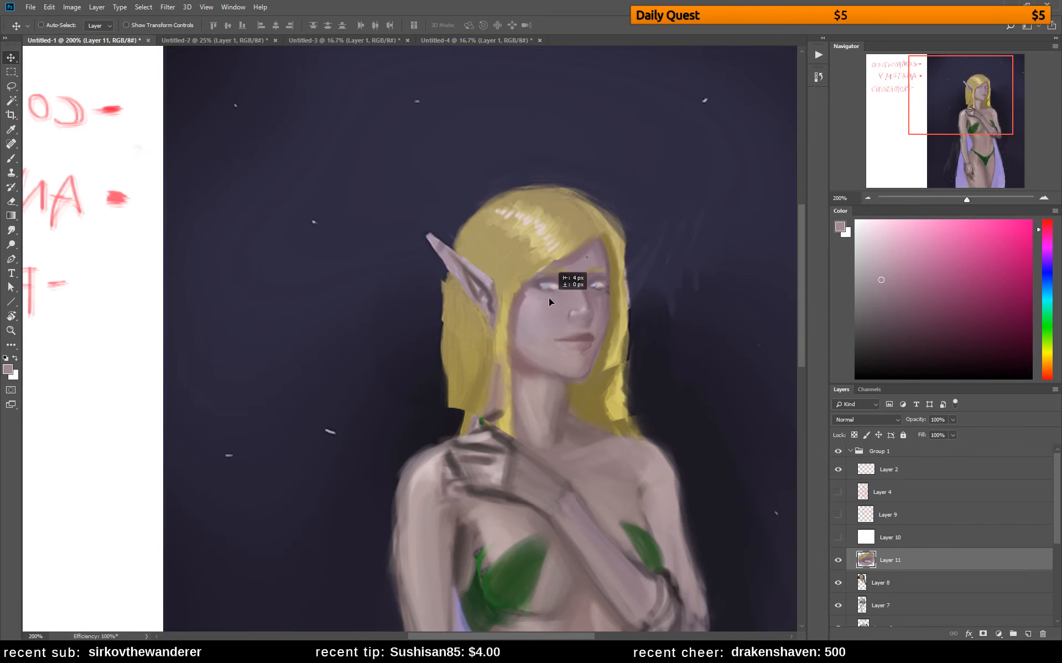
Repaint the far eye's lids and white with a fine brush in pale blue, dark mauve and sampled greys
key("b")
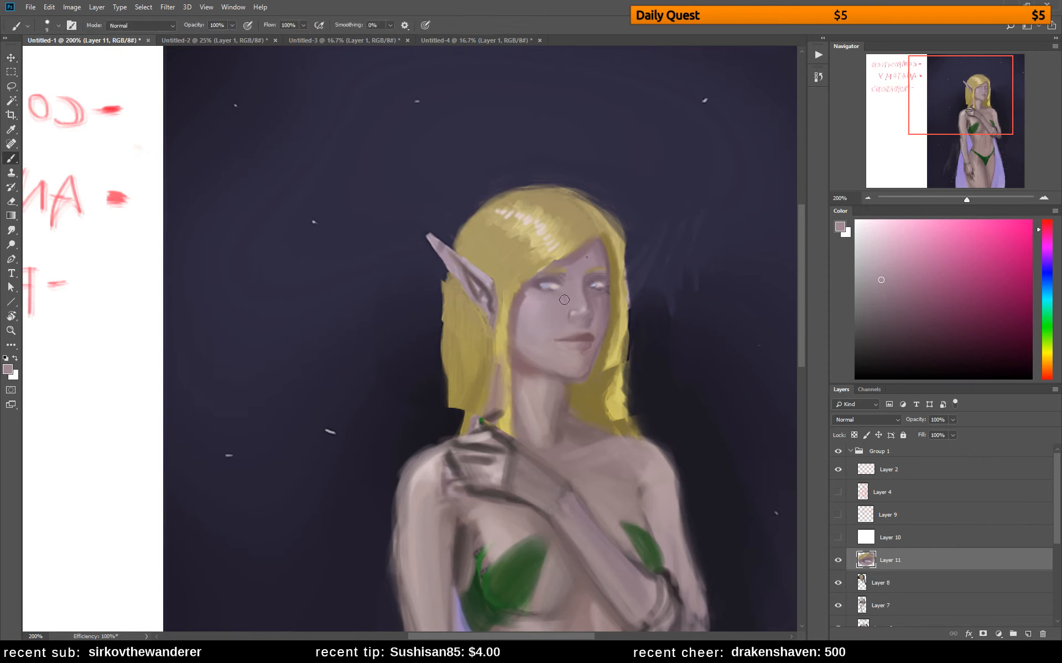
left_click(552, 277, "alt")
left_click(894, 324)
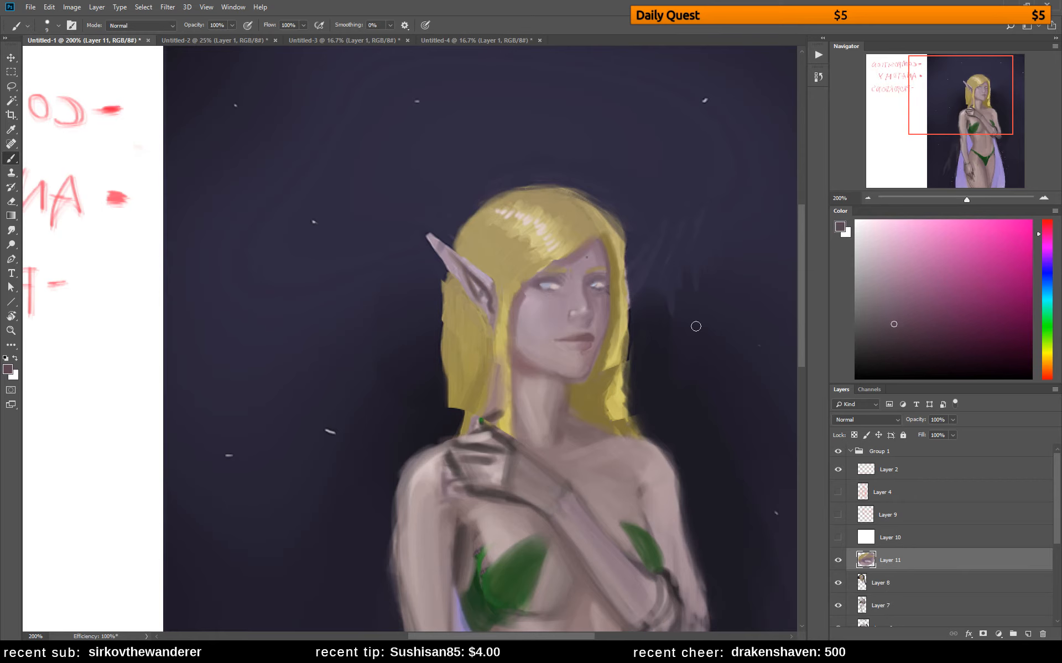
key("bracketleft")
key("bracketleft")
key("bracketleft")
left_click_drag(601, 281, 601, 280)
left_click(598, 287, "alt")
left_click(596, 285, "alt")
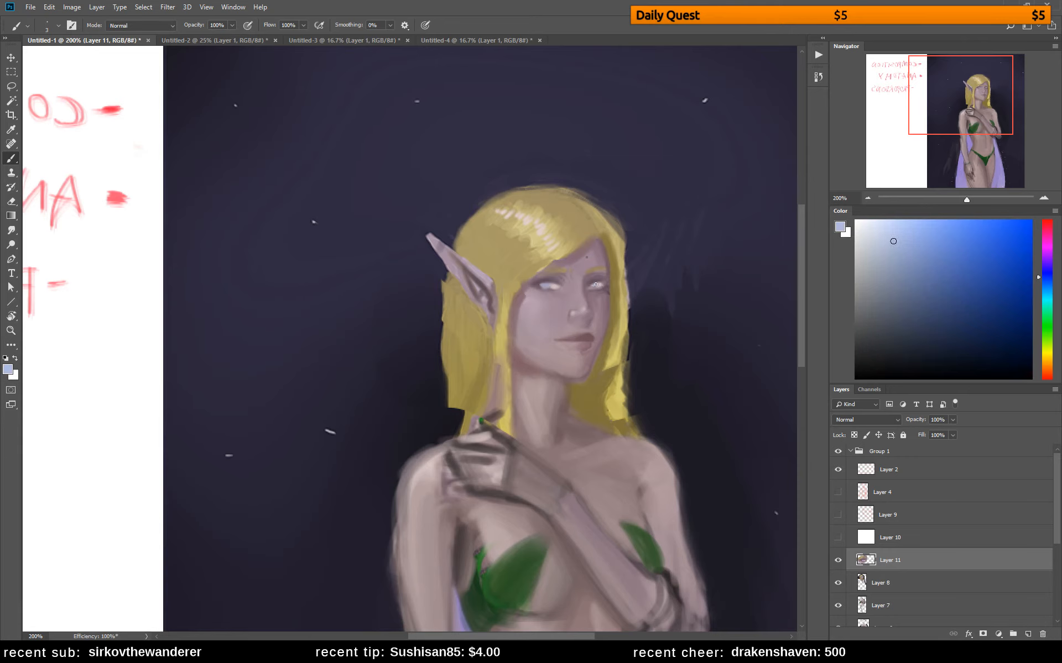
left_click(595, 282, "alt")
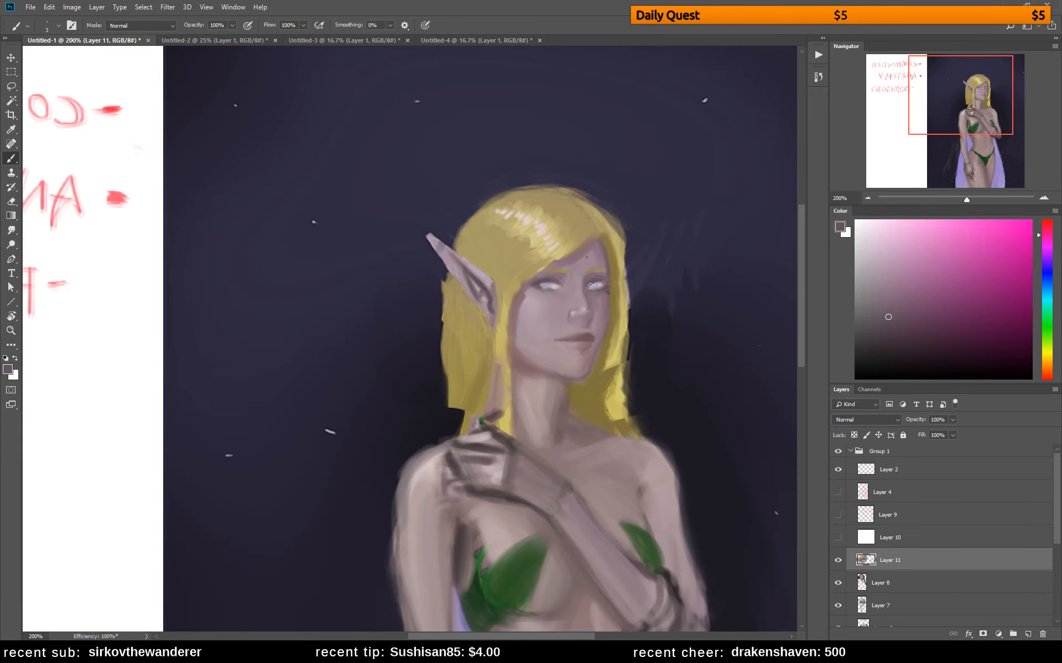
left_click(595, 284, "alt")
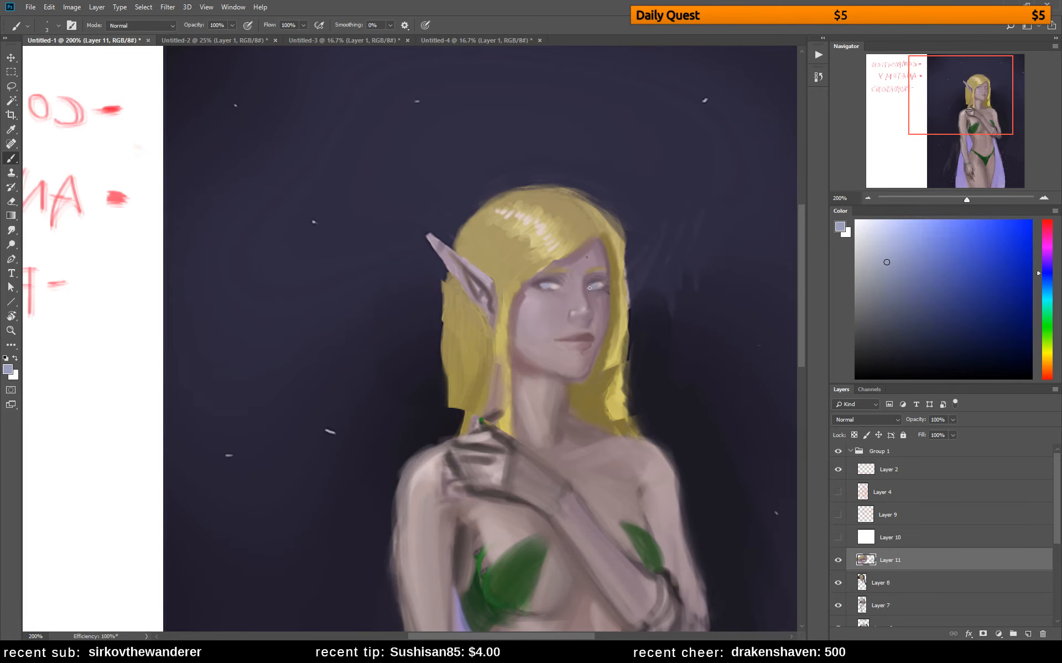
left_click(597, 284, "alt")
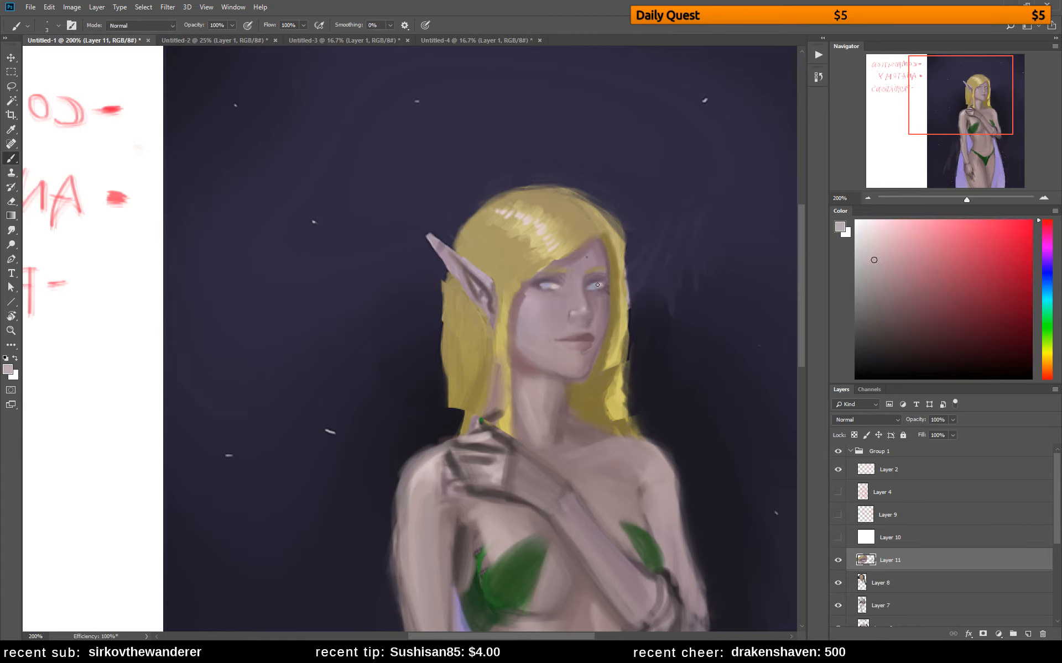
Touch up the near eye with sampled tones and darken the near nostril with deep reddish brown
left_click(542, 288, "alt")
left_click(553, 287, "alt")
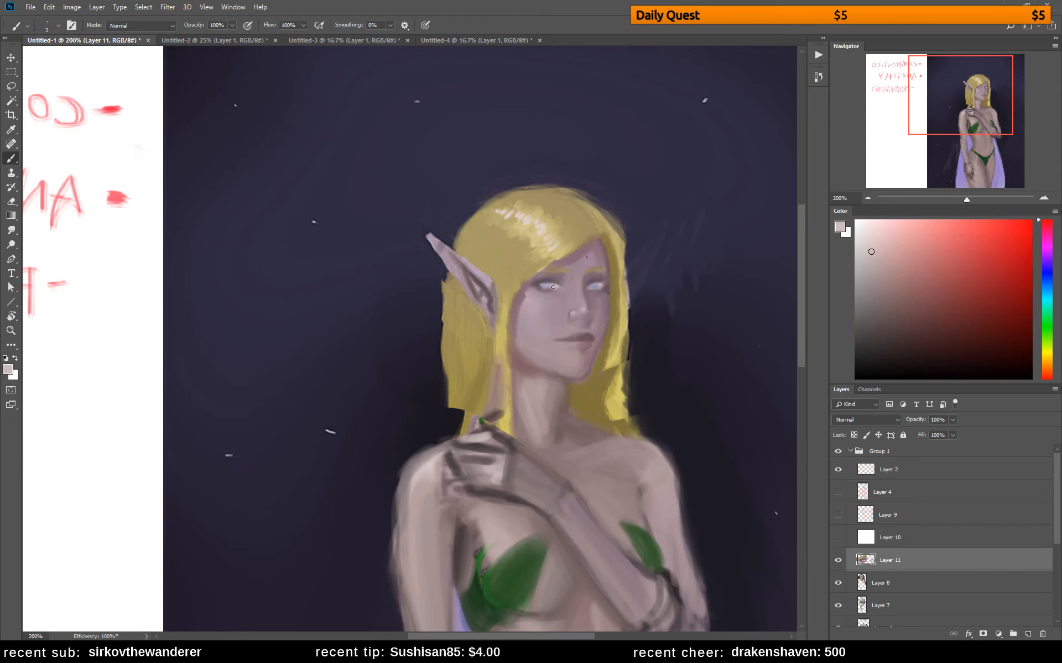
left_click(592, 328, "alt")
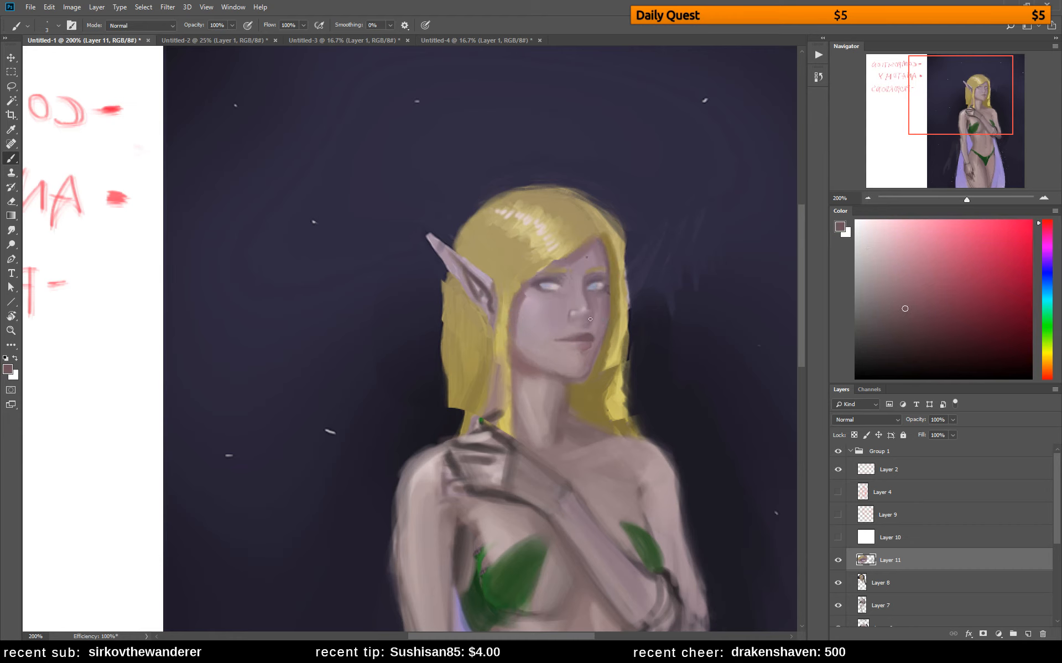
left_click(913, 328)
left_click(574, 317, "alt")
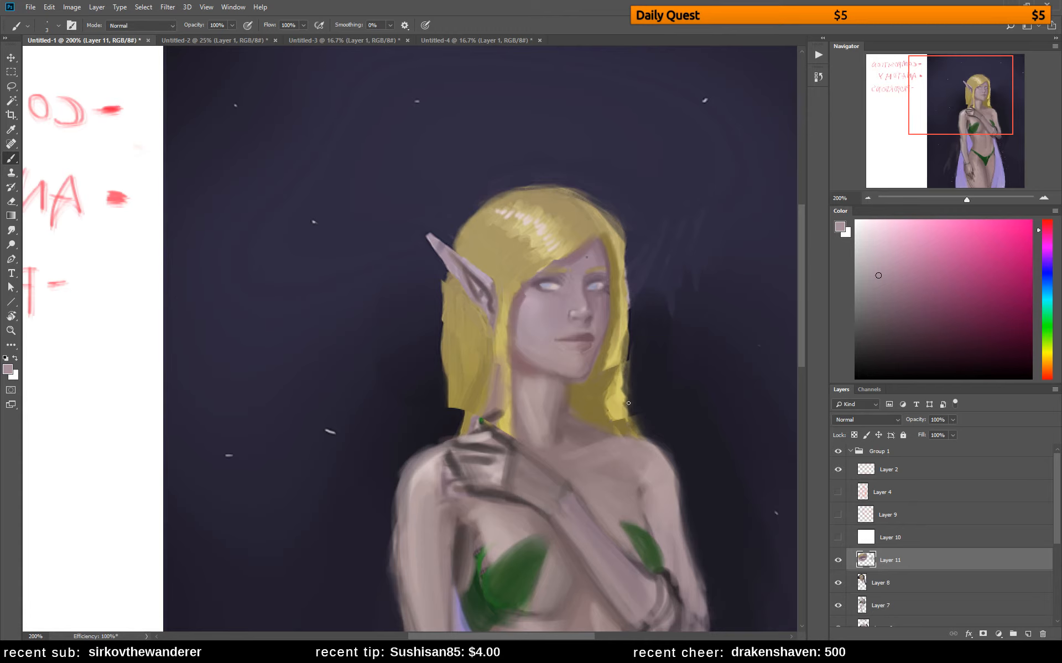
Mirror the canvas and refine the far side of the lips and surrounding skin with sampled mauves
key("ctrl+shift+h")
mouse_move(553, 344)
left_mouse_down()
mouse_move(619, 332)
mouse_move(709, 337)
left_mouse_up()
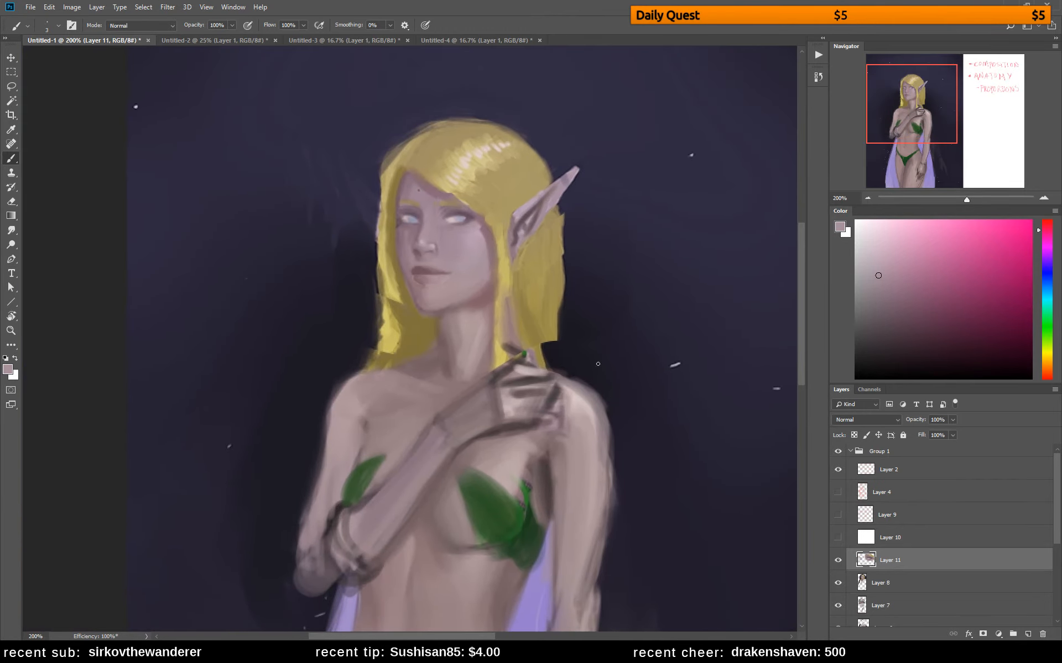
left_click(408, 280, "alt")
left_click(403, 267, "alt")
left_click(421, 280, "alt")
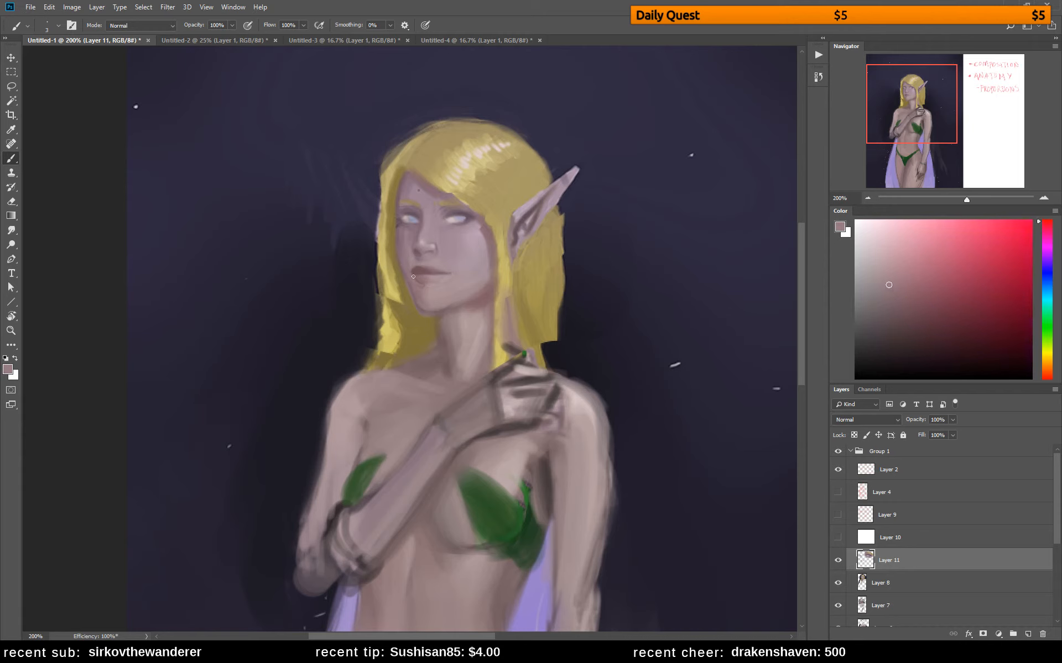
left_click(416, 271, "alt")
left_click(418, 284, "alt")
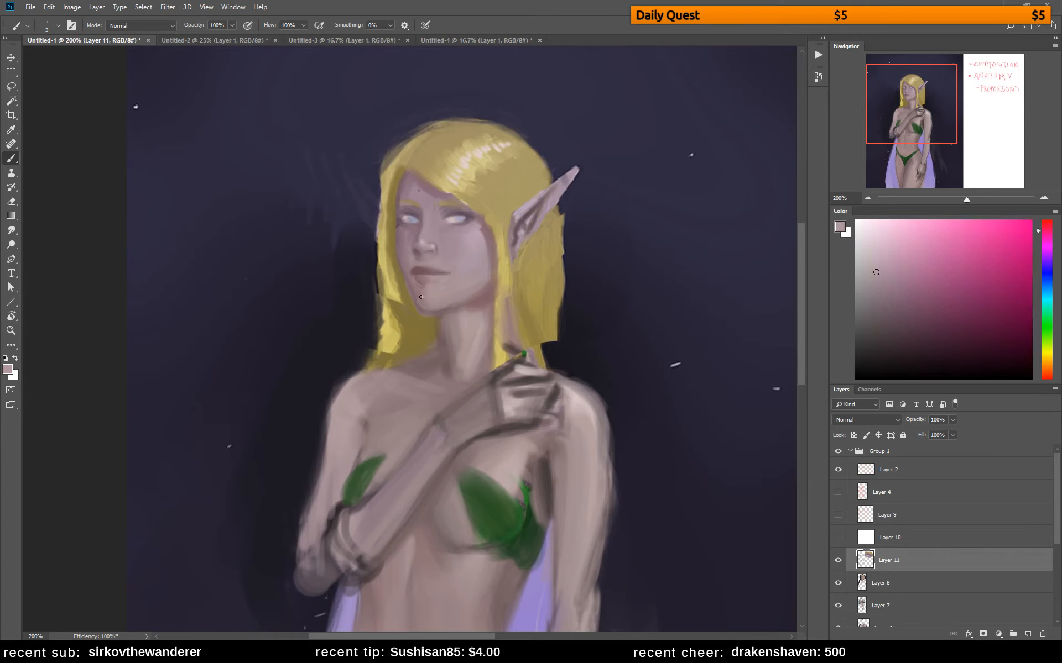
left_click(409, 272, "alt")
left_click(412, 274, "alt")
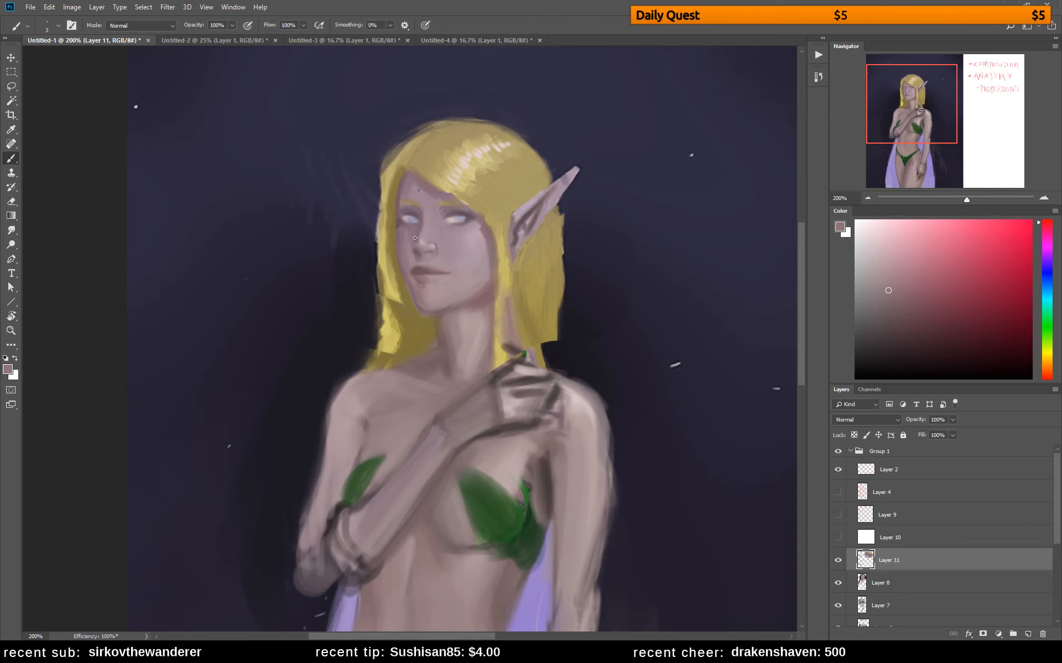
Reshape the inner eye corners and the bridge of the nose with dark mauve and sampled pinkish skin tones
left_click(438, 224, "alt")
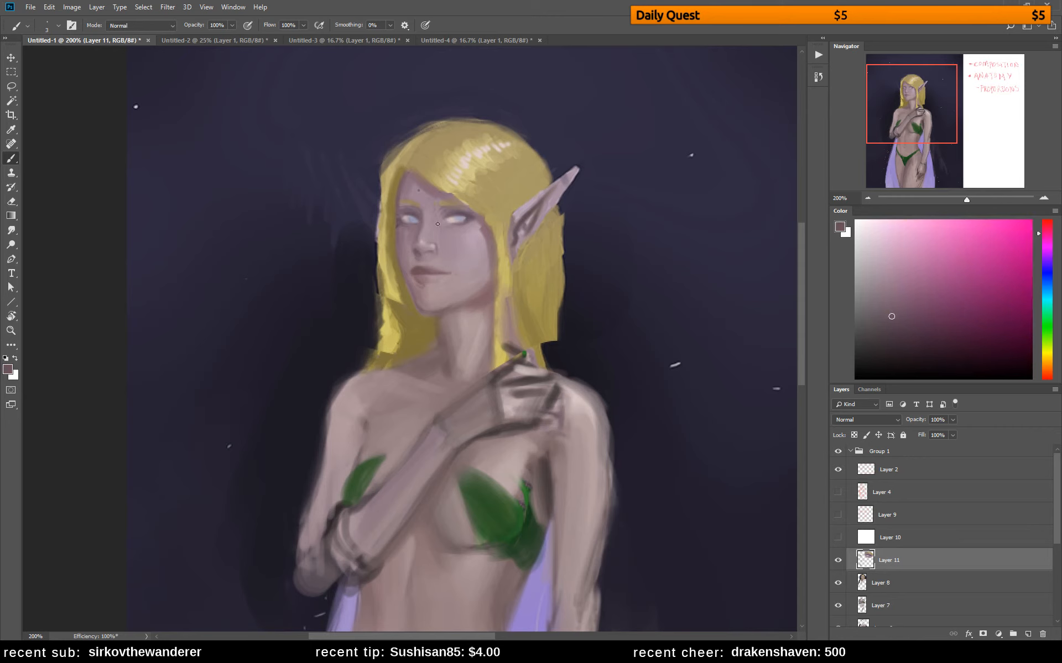
left_click(405, 212, "alt")
left_click(438, 220, "alt")
left_click(426, 218, "alt")
left_click(439, 232, "alt")
left_click(434, 223, "alt")
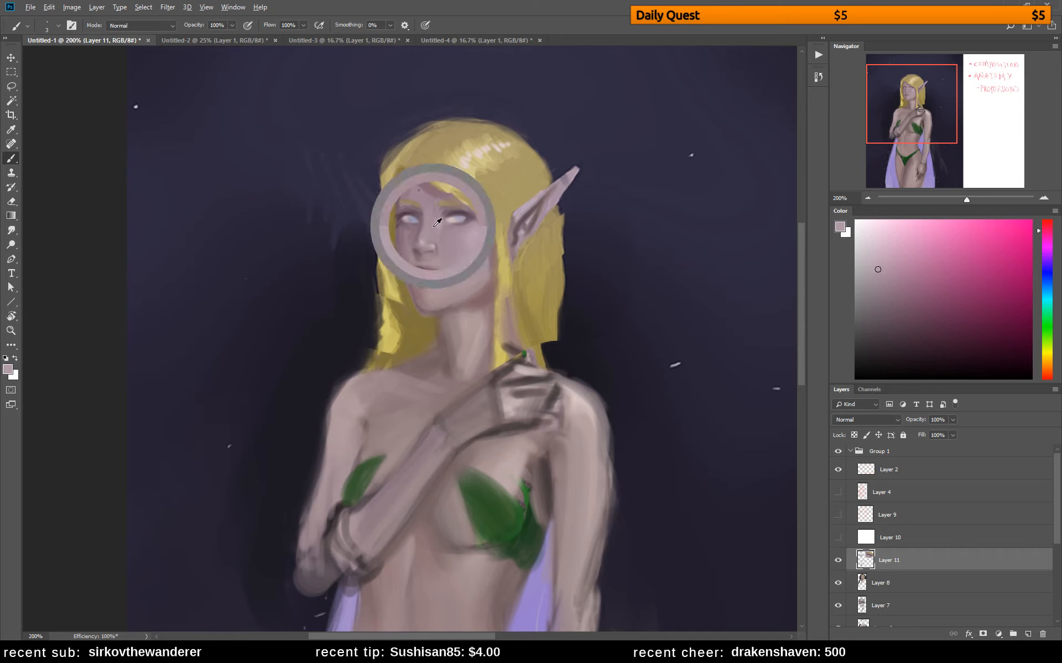
left_click(423, 239, "alt")
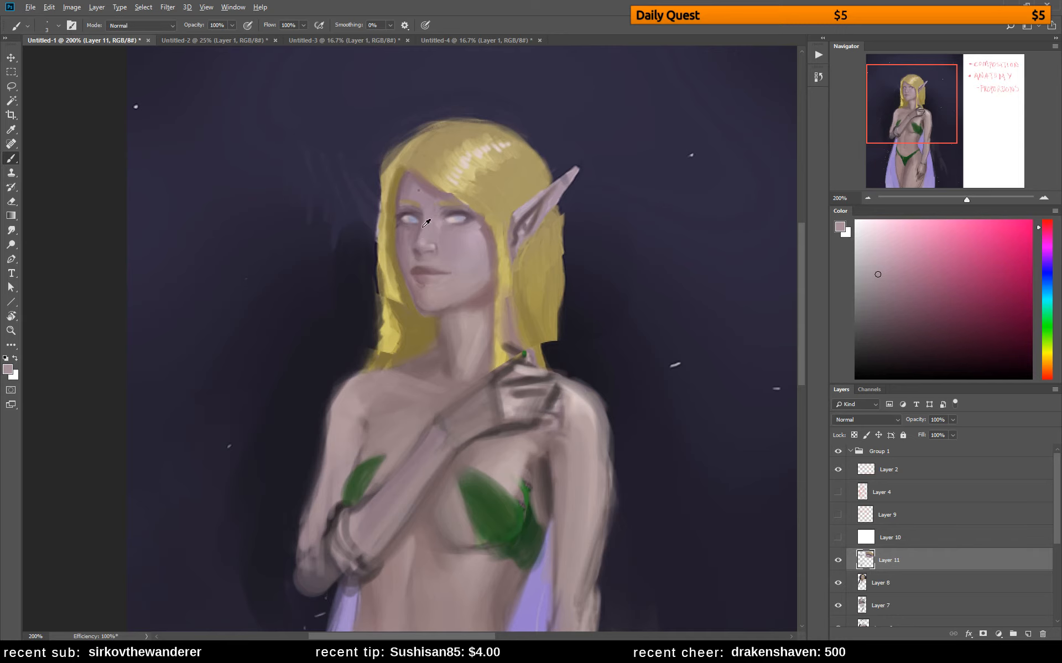
left_click(425, 223, "alt")
left_click(425, 223, "alt")
left_click(427, 226, "alt")
left_click(419, 237, "alt")
Darken the mouth line towards the near corner and shade the neck below the chin with dark reddish brown
left_click(435, 279, "alt")
left_click(432, 270, "alt")
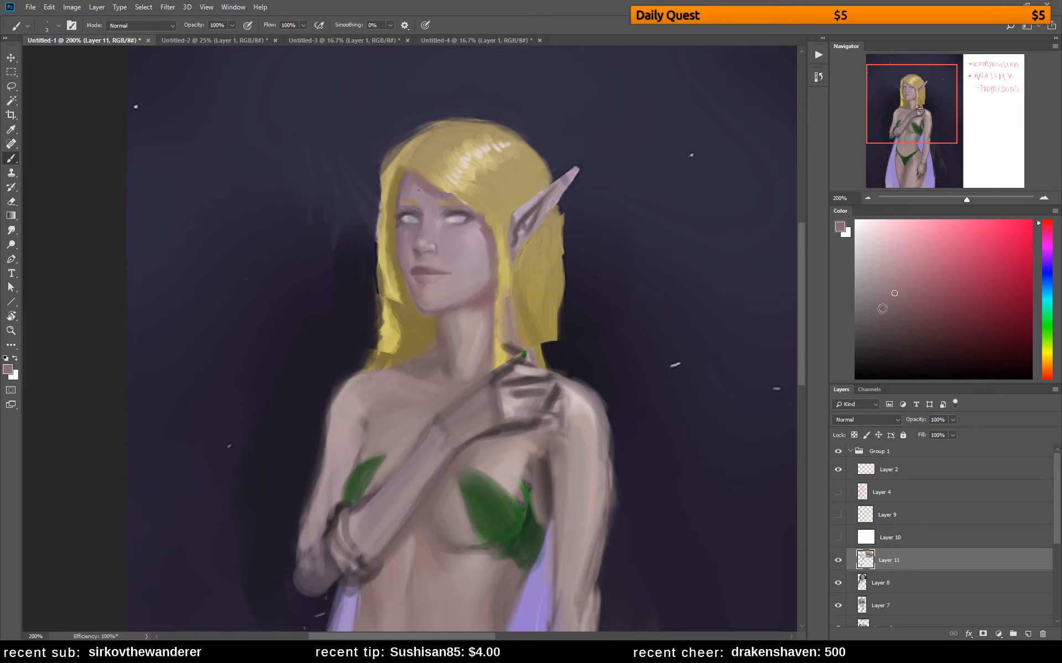
left_click(435, 283, "alt")
left_click(910, 331)
left_click_drag(443, 313, 452, 345)
Paint the hair behind the neck in dark brown shadow, blending outward with a lighter orange-brown
left_click(434, 327, "alt")
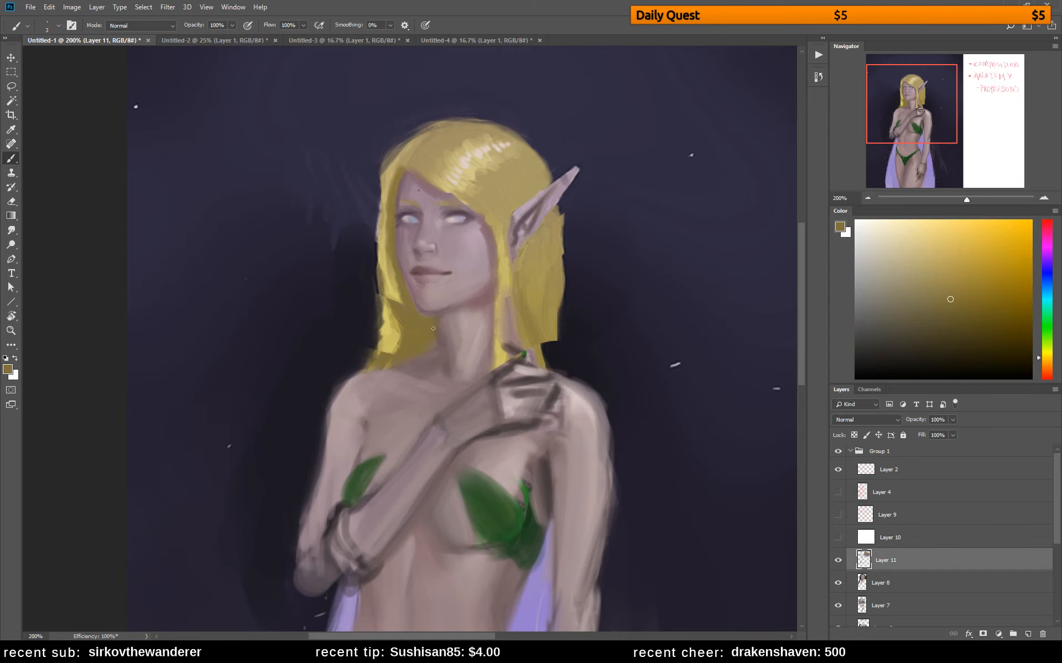
left_click(977, 319)
left_click(1044, 361)
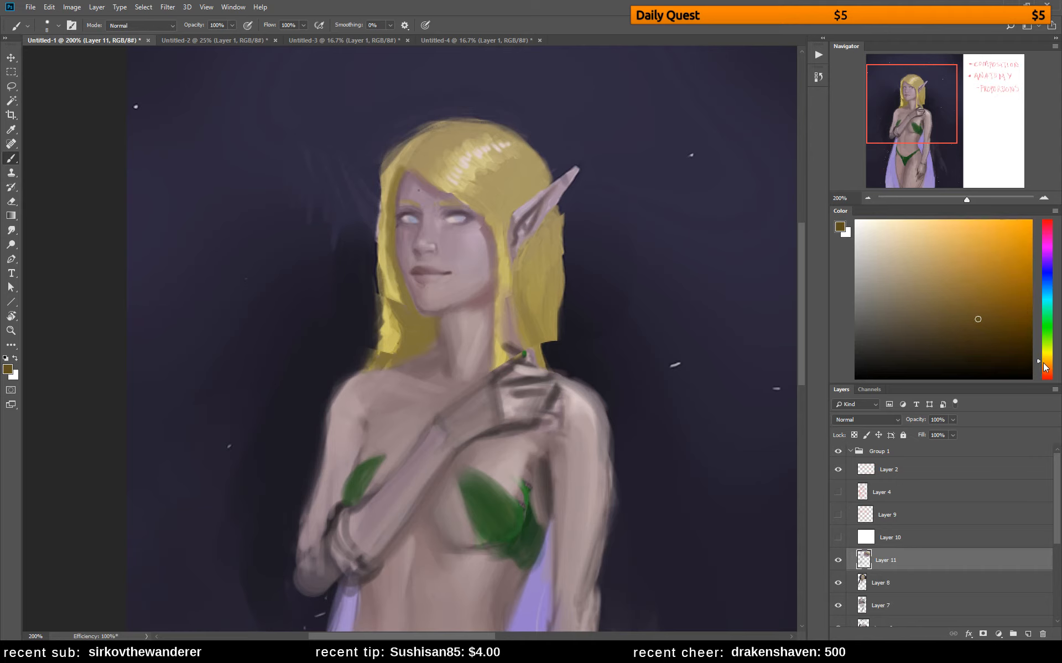
left_click(1045, 364)
mouse_move(444, 315)
left_mouse_down()
mouse_move(434, 331)
mouse_move(432, 321)
mouse_move(443, 343)
mouse_move(421, 315)
mouse_move(427, 338)
left_mouse_up()
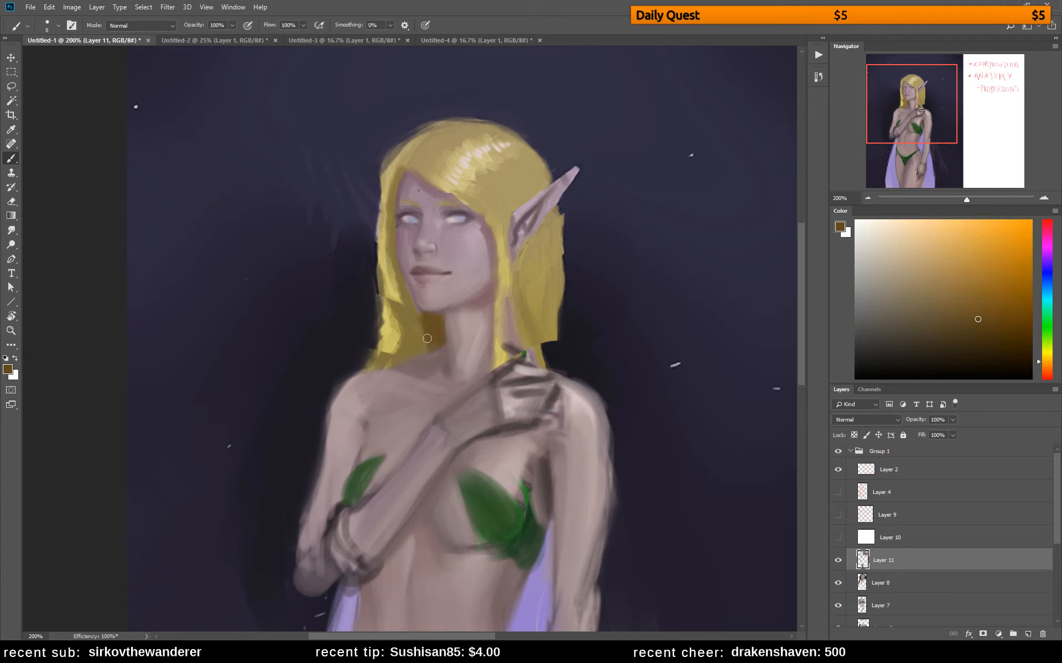
left_click(977, 299)
left_click_drag(396, 311, 400, 344)
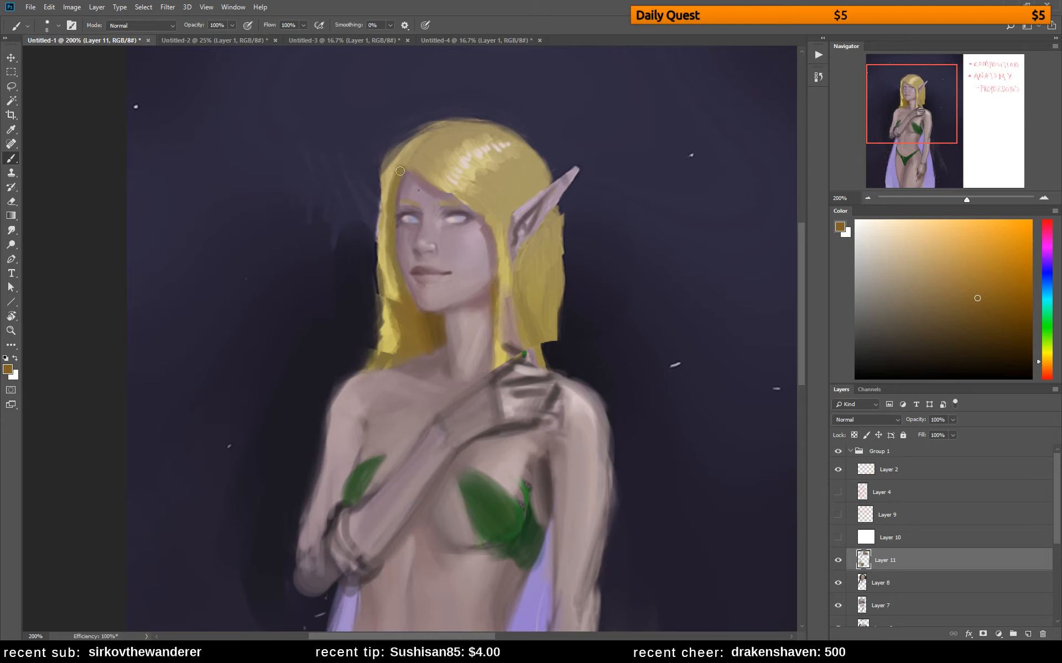
Add orange-brown shading to the hair beside the forehead and extend the hair behind the near ear down to the shoulder
left_click_drag(396, 169, 392, 186)
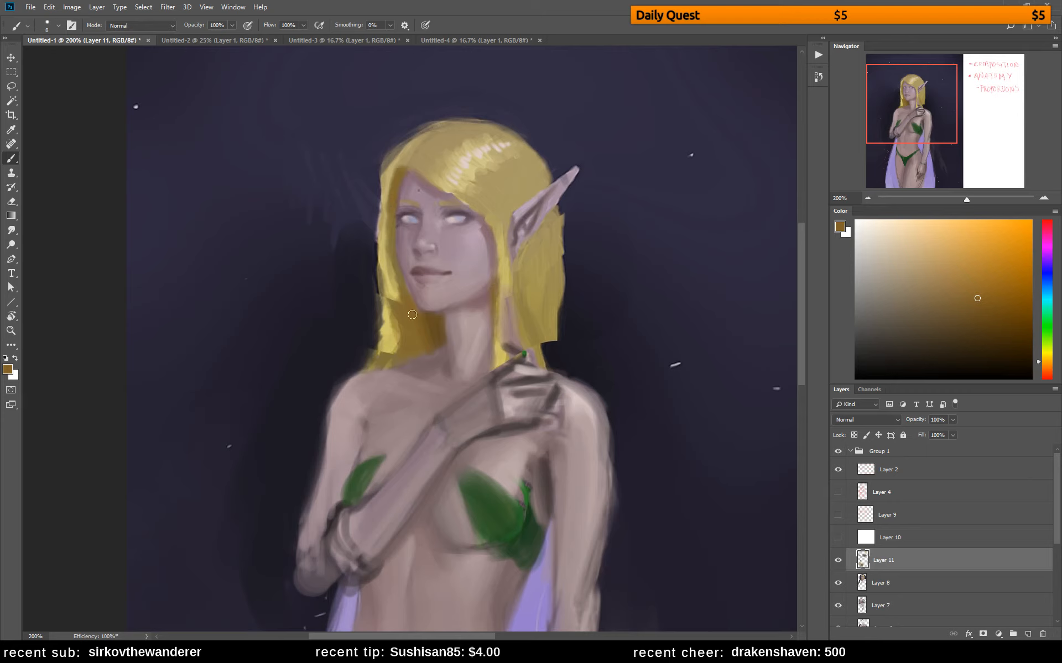
mouse_move(523, 308)
left_mouse_down()
mouse_move(541, 365)
mouse_move(520, 308)
mouse_move(518, 332)
mouse_move(527, 288)
mouse_move(551, 365)
mouse_move(534, 303)
left_mouse_up()
mouse_move(534, 303)
left_mouse_down()
mouse_move(544, 335)
mouse_move(528, 268)
mouse_move(556, 367)
mouse_move(544, 278)
mouse_move(575, 394)
left_mouse_up()
left_click(535, 308, "alt")
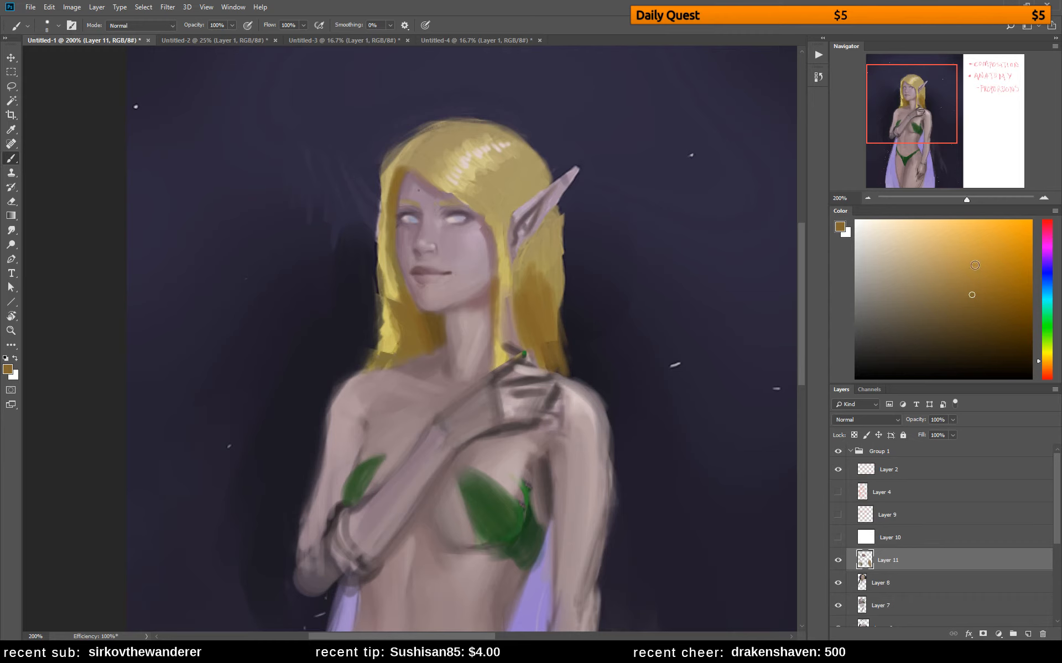
Mix a warm golden brown and paint it over the hair behind and below the near ear
left_click(975, 266)
left_click(971, 237)
left_click(951, 225)
left_click(1045, 358)
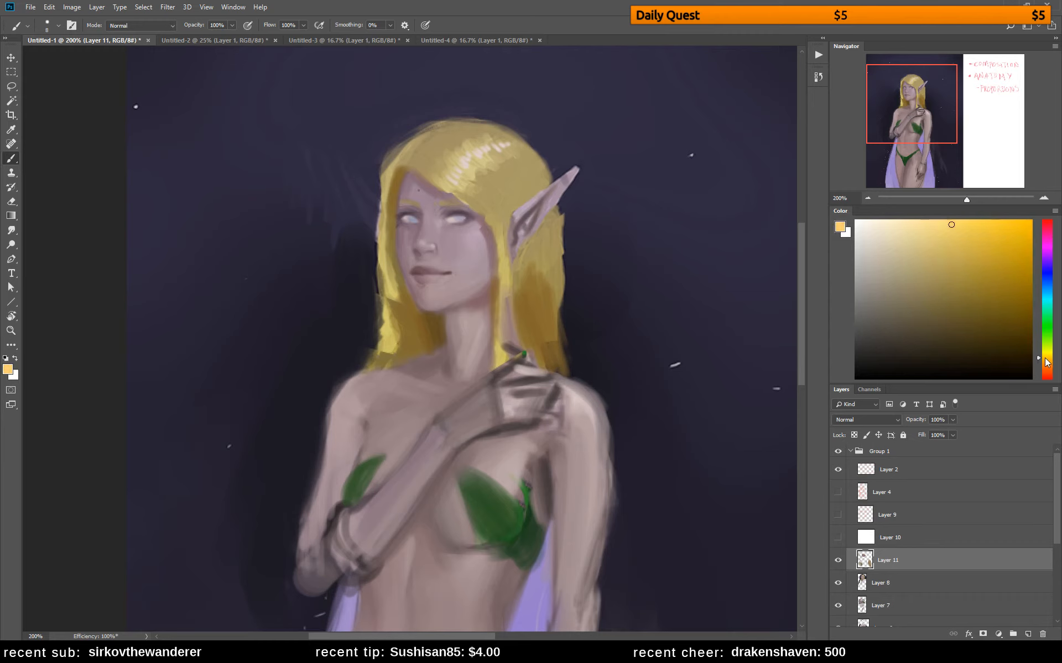
left_click(1042, 360)
left_click_drag(953, 271, 997, 328)
left_click_drag(1045, 362, 1046, 366)
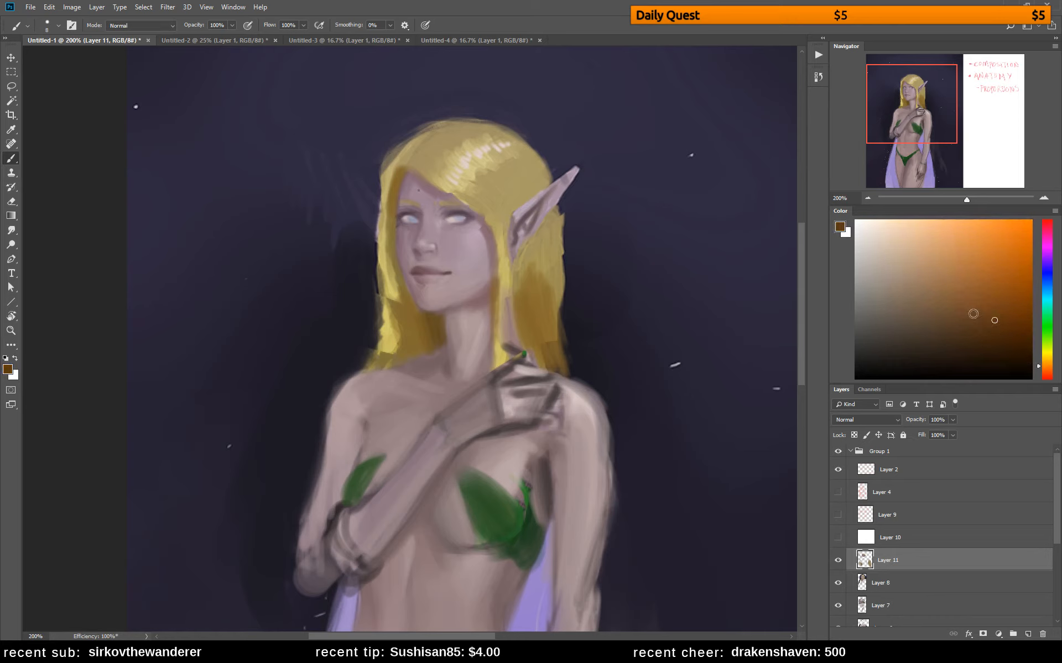
left_click_drag(1002, 321, 992, 309)
left_click_drag(1046, 367, 1046, 364)
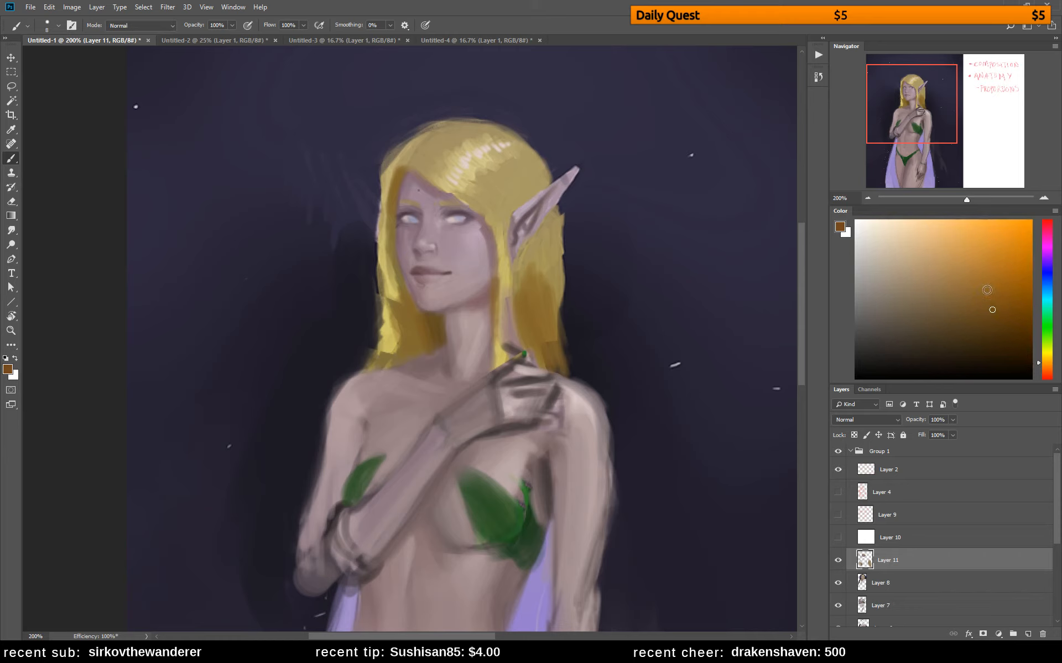
left_click_drag(987, 290, 968, 279)
mouse_move(518, 274)
left_mouse_down()
mouse_move(525, 302)
mouse_move(545, 307)
left_mouse_up()
left_click(539, 281, "alt")
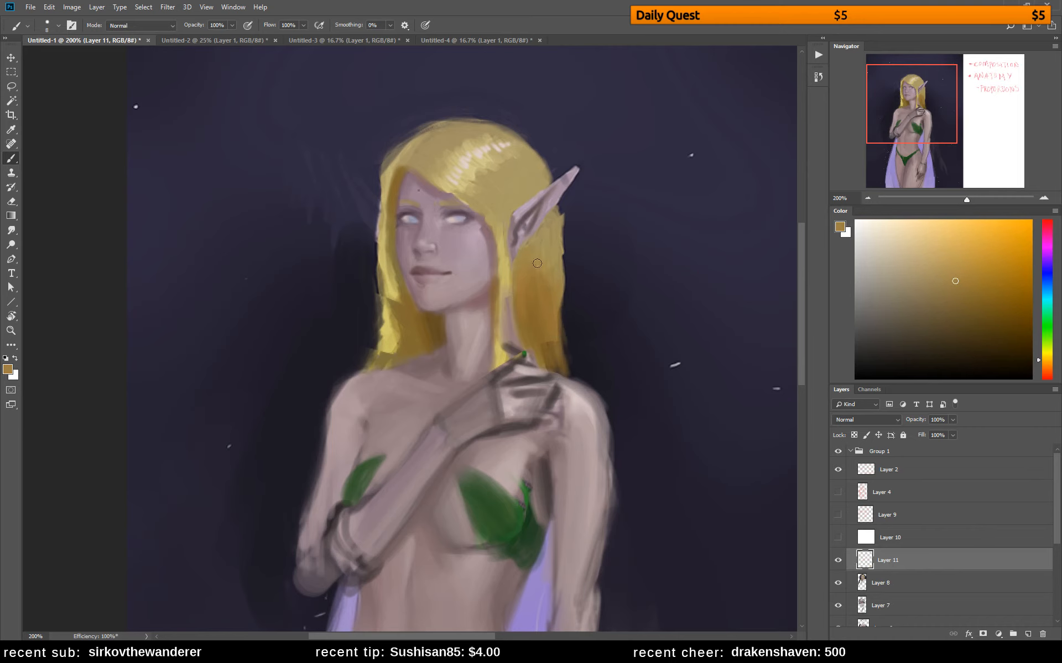
Blend the lower ends of the near-side hair into the shoulder with golden brown strokes
left_click(543, 293, "alt")
mouse_move(559, 340)
left_mouse_down()
mouse_move(537, 336)
mouse_move(540, 357)
mouse_move(550, 337)
mouse_move(567, 369)
left_mouse_up()
left_click(548, 342, "alt")
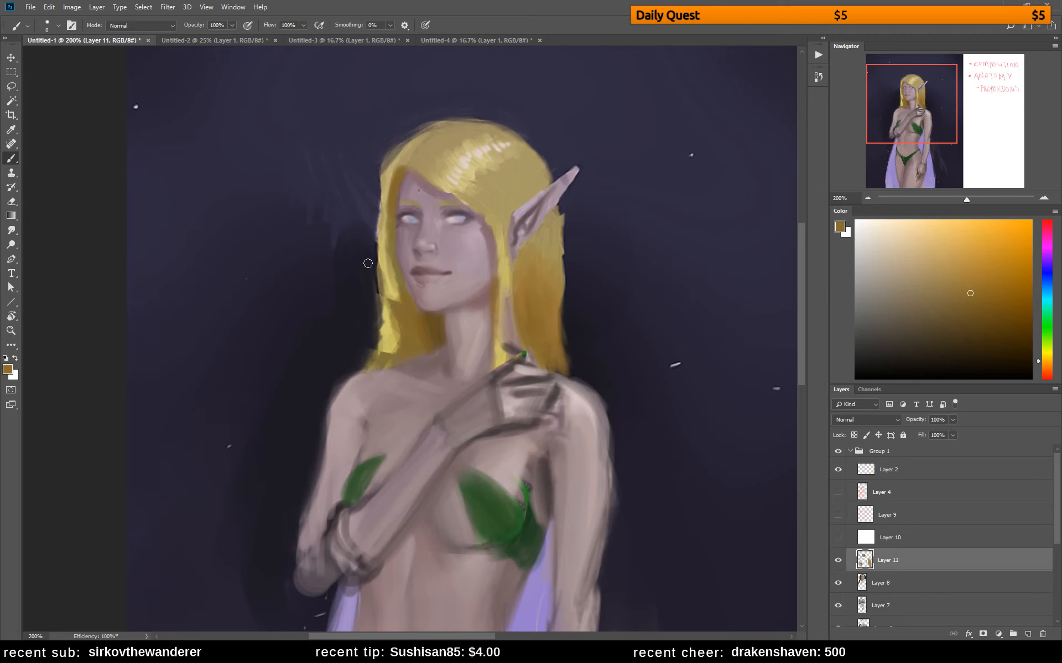
Clean up the far outline of the hair by painting a darker version of the sampled background blue around it
left_click(399, 131, "alt")
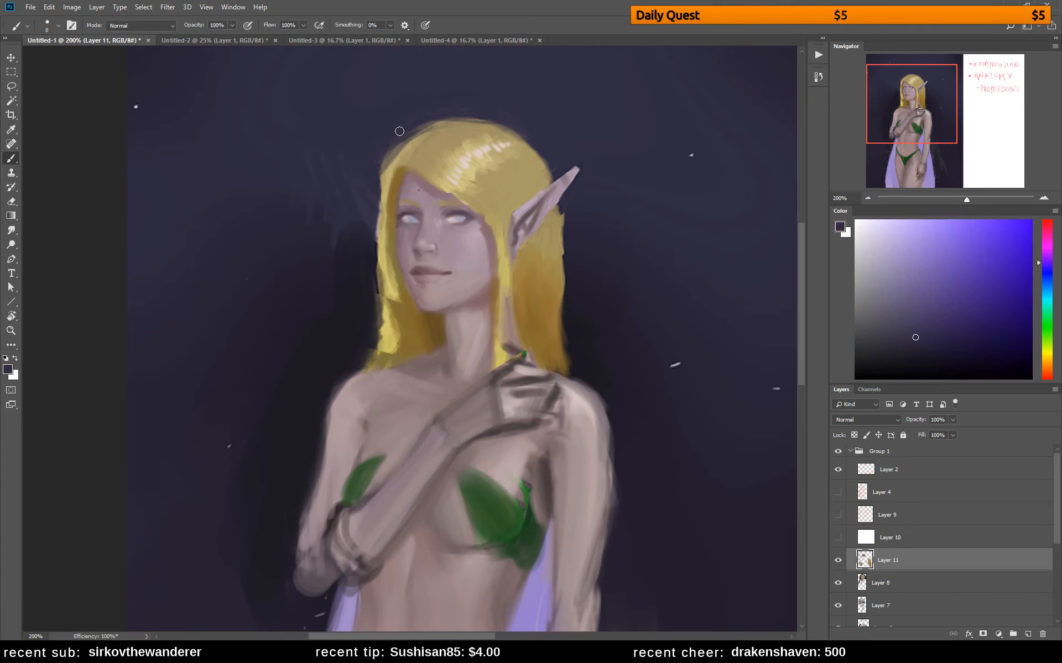
left_click_drag(895, 337, 930, 347)
mouse_move(375, 154)
left_mouse_down()
mouse_move(412, 125)
mouse_move(376, 199)
left_mouse_up()
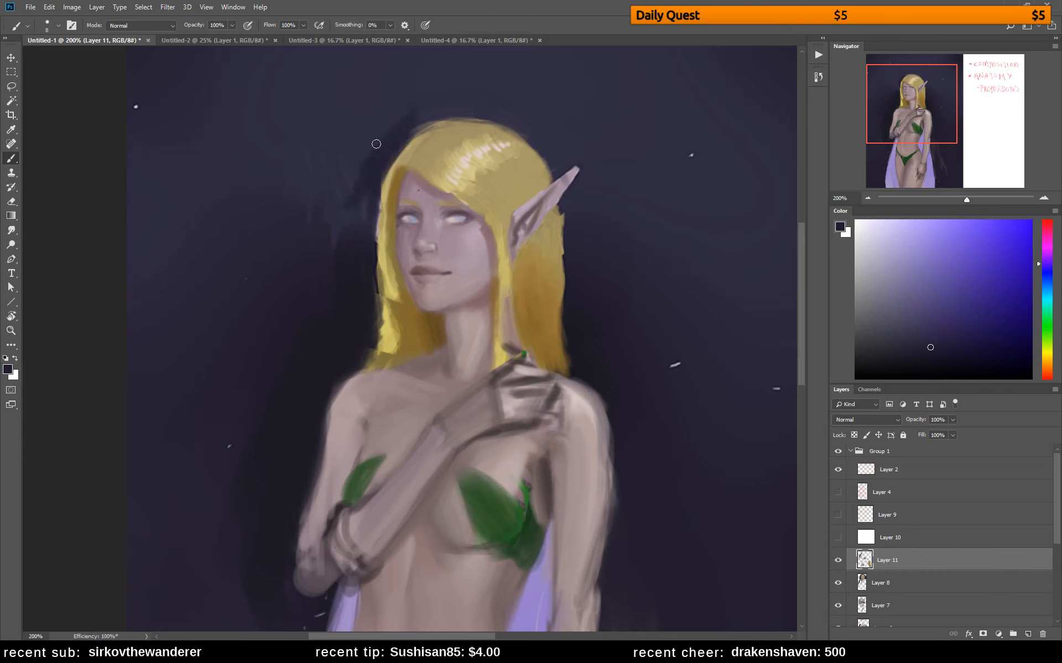
Paint muted blue irises in both eyes and touch up the skin below the near eye with sampled skin colour
left_click(473, 227, "alt")
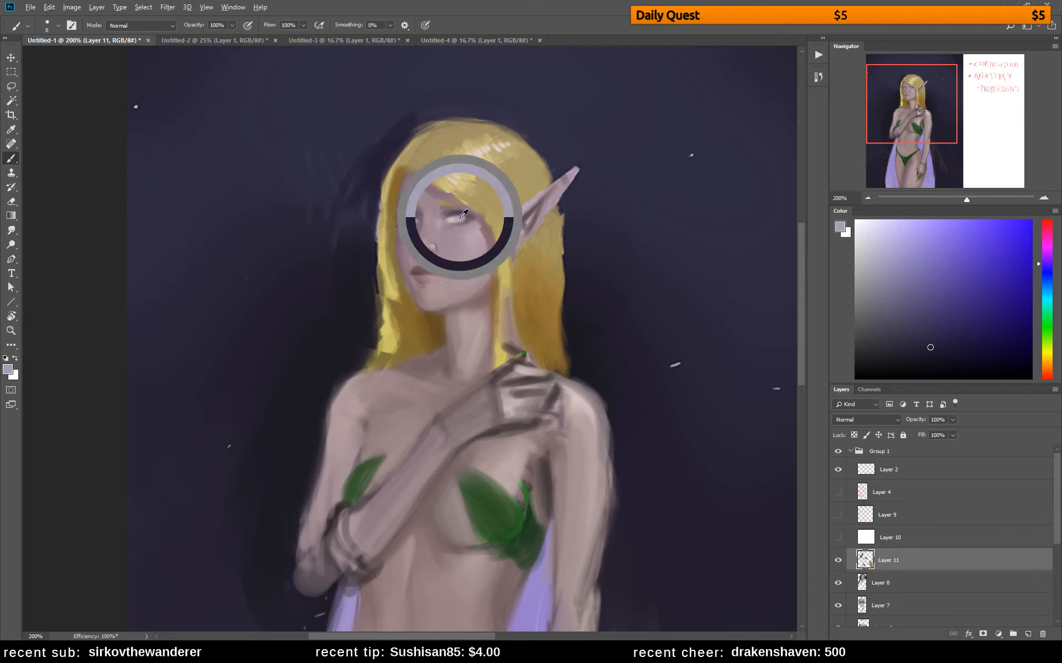
left_click(918, 291)
left_click(1044, 285)
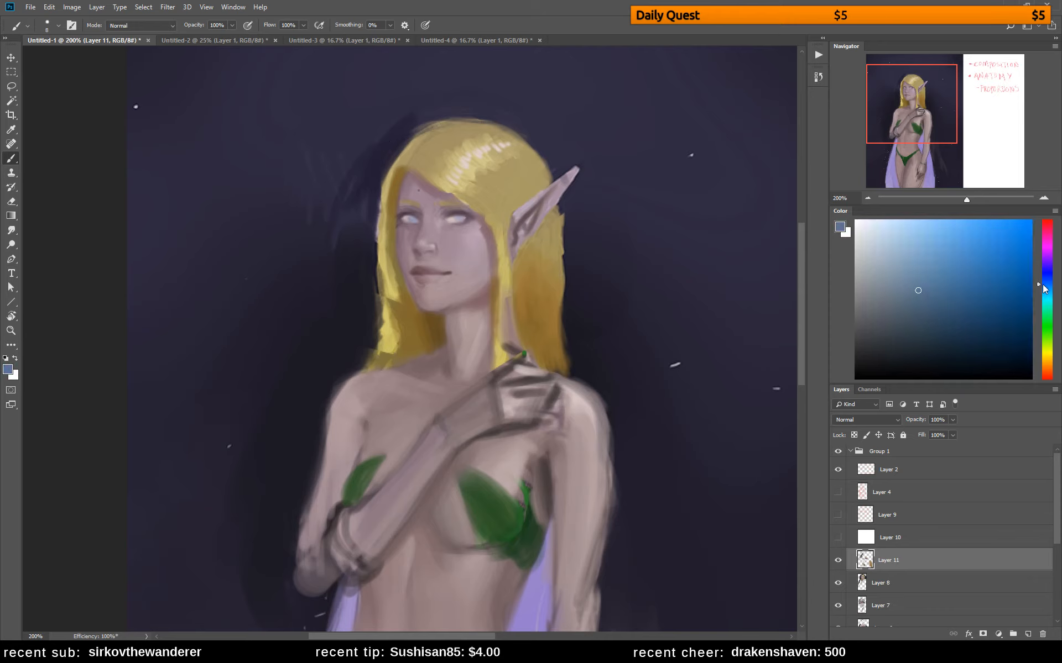
left_click_drag(463, 219, 414, 222)
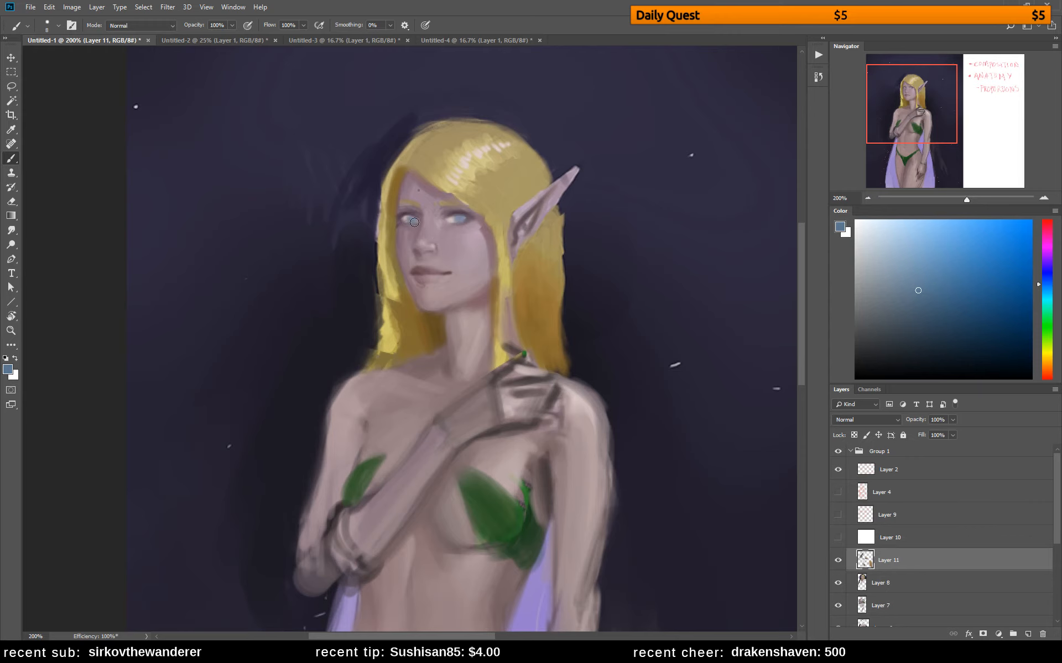
left_click(469, 234, "alt")
left_click(469, 232, "alt")
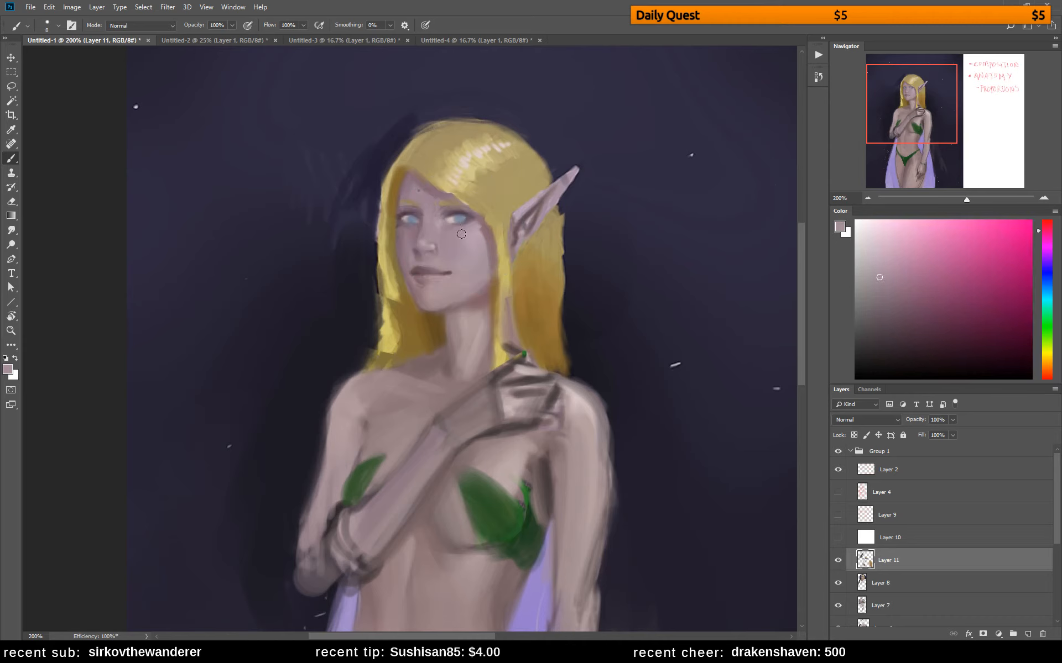
Paint fine muted mauve details into both eyes with a smaller brush
key("bracketleft")
left_click(454, 216, "alt")
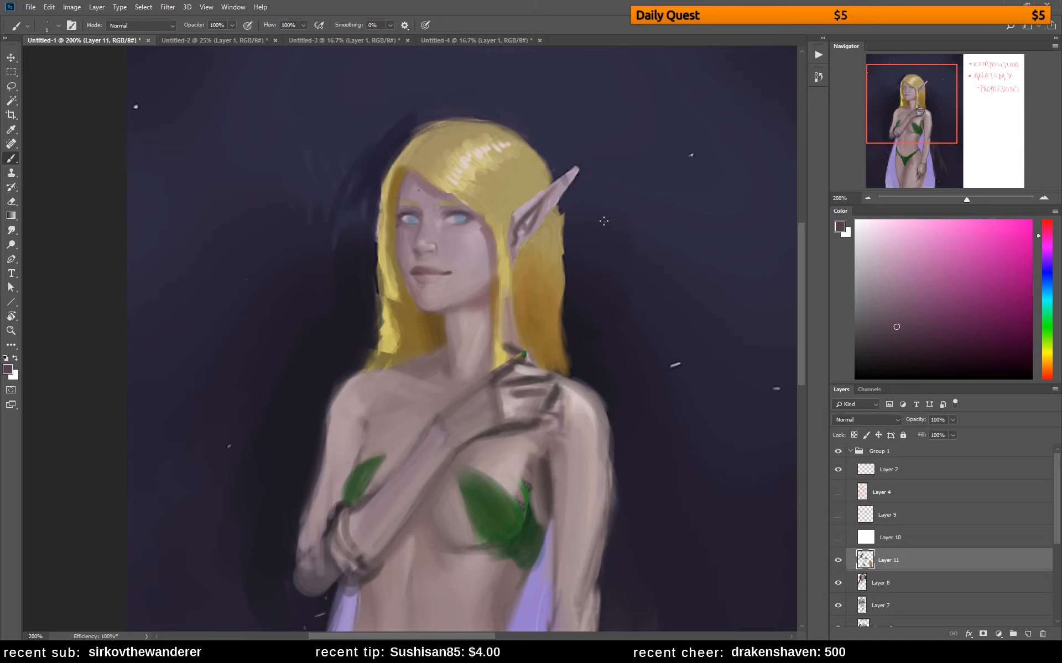
left_click(406, 220, "alt")
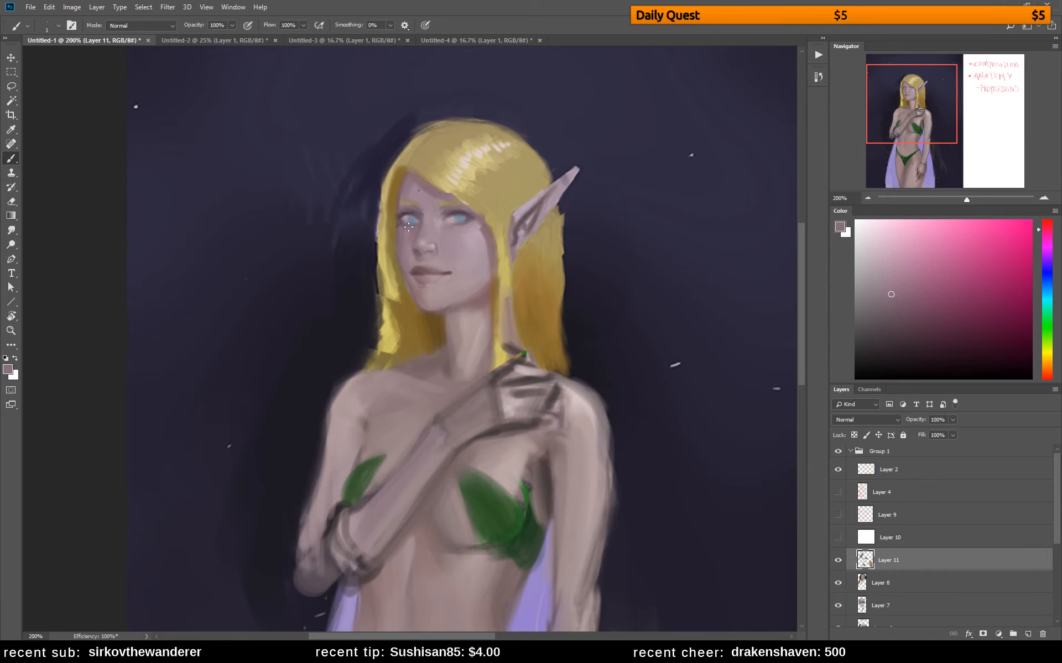
left_click_drag(480, 305, 471, 303)
Mirror the canvas horizontally and paint a lighter grey-blue into the near eye
key("ctrl+shift+h")
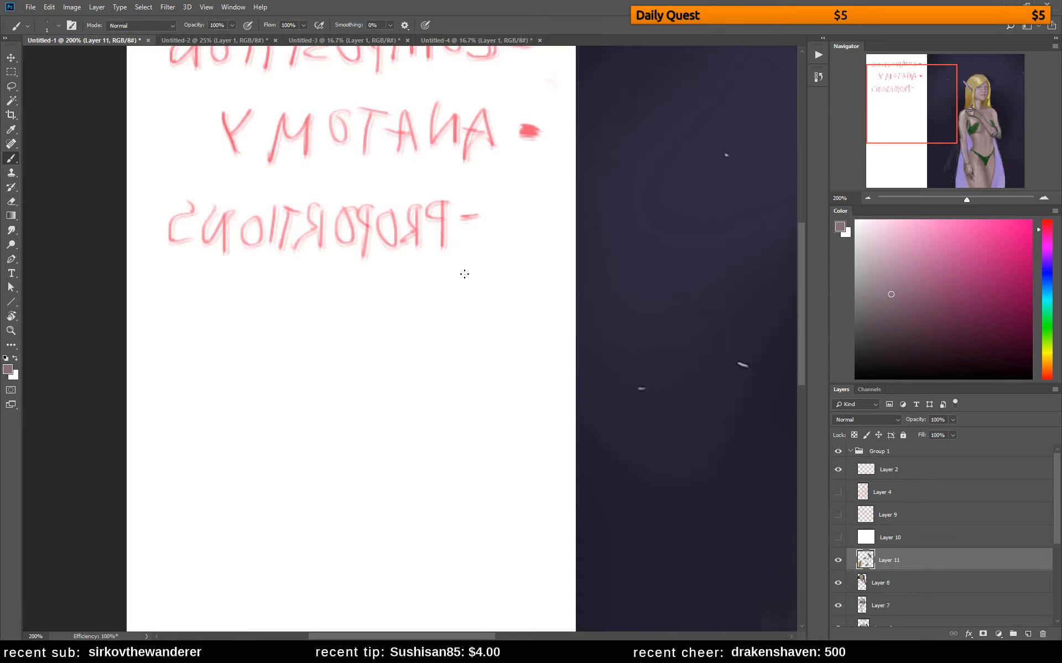
left_click(963, 108)
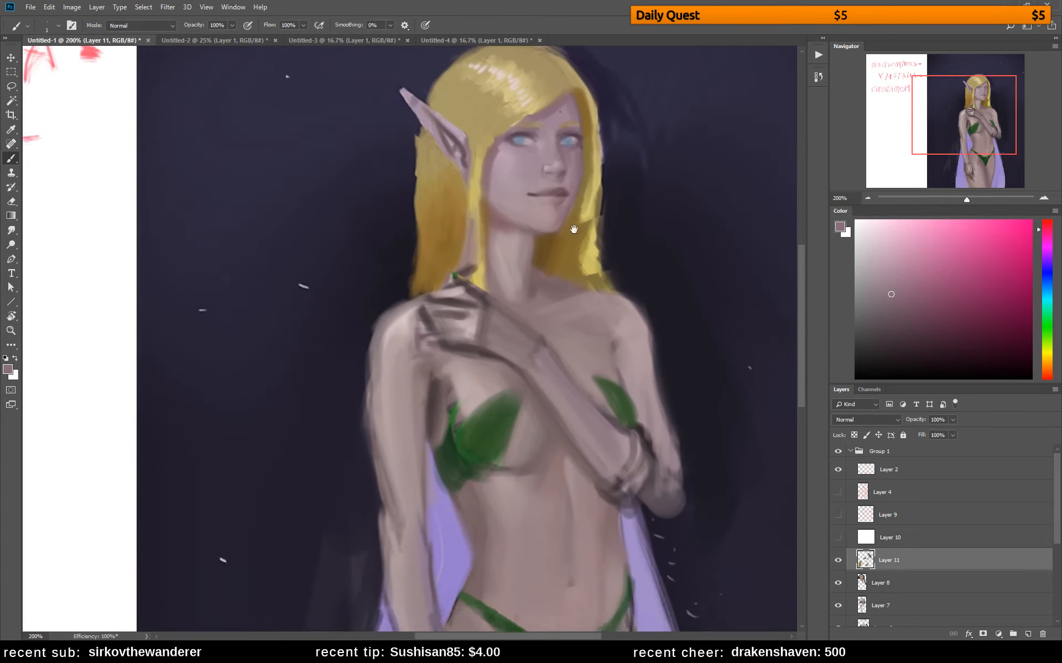
left_click(521, 181, "alt")
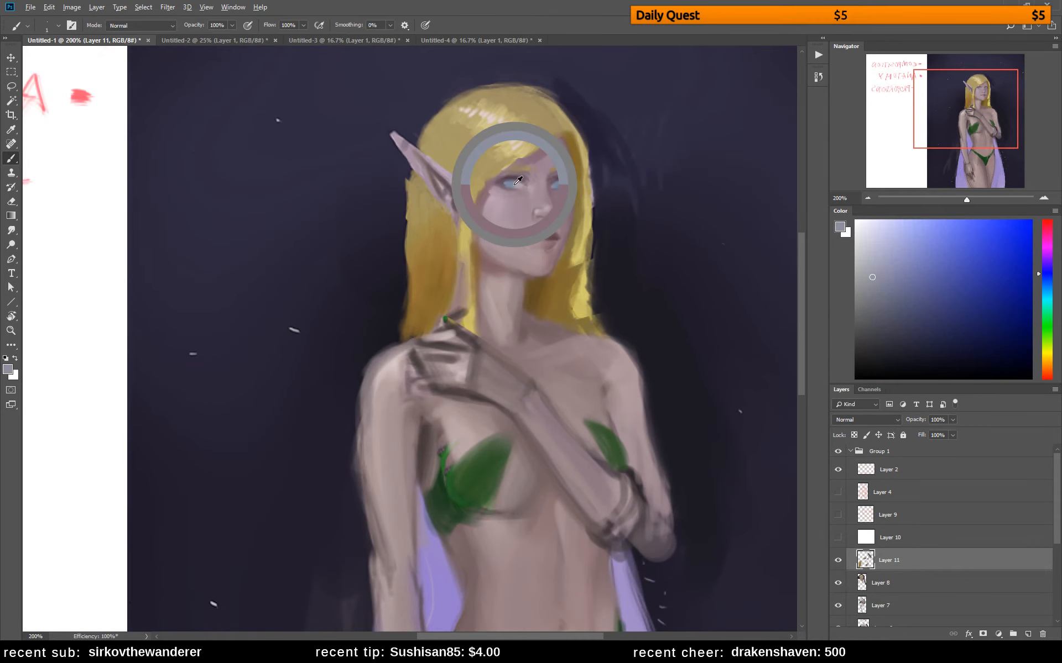
left_click_drag(1044, 288, 1048, 282)
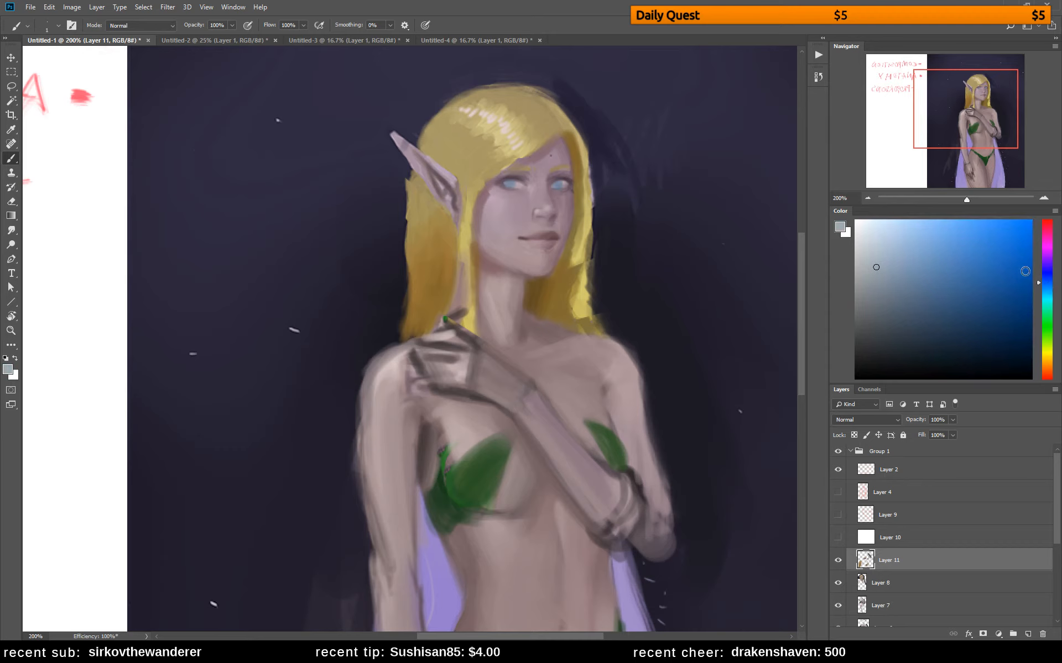
left_click(1044, 284)
mouse_move(885, 279)
left_mouse_down()
mouse_move(875, 248)
mouse_move(877, 257)
left_mouse_up()
left_click_drag(516, 186, 520, 186)
left_click_drag(537, 199, 525, 193)
Refine the far eye and the near eye's lid and inner corner with muted pink and grey-blue tones
left_click(1047, 229)
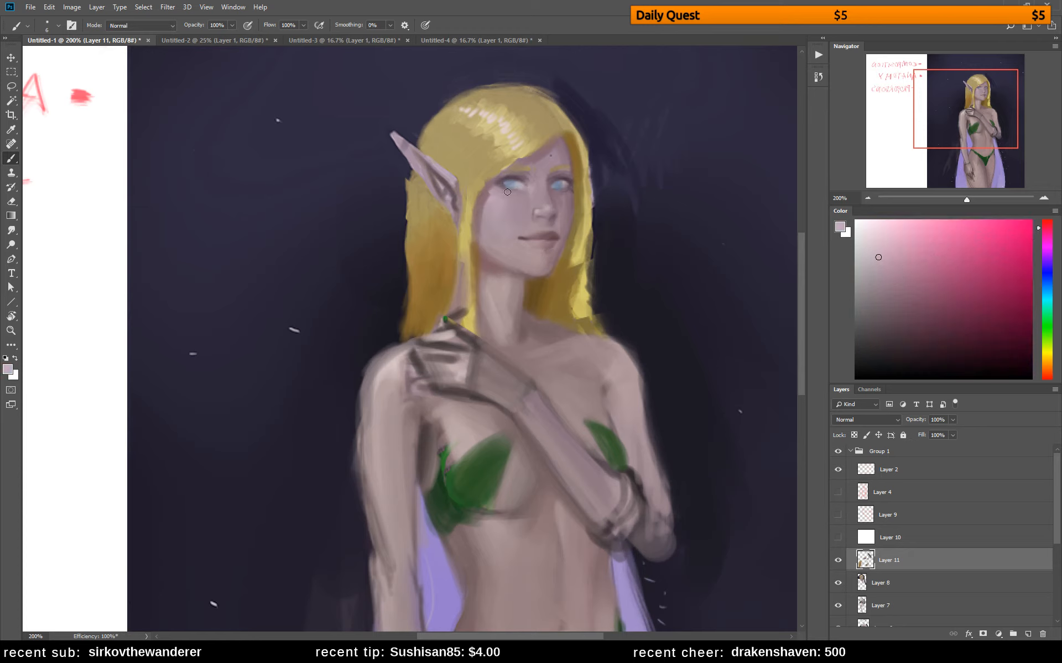
left_click(887, 294)
left_click(902, 301)
left_click(566, 184, "alt")
left_click(564, 185, "alt")
left_click(560, 185, "alt")
left_click(518, 181, "alt")
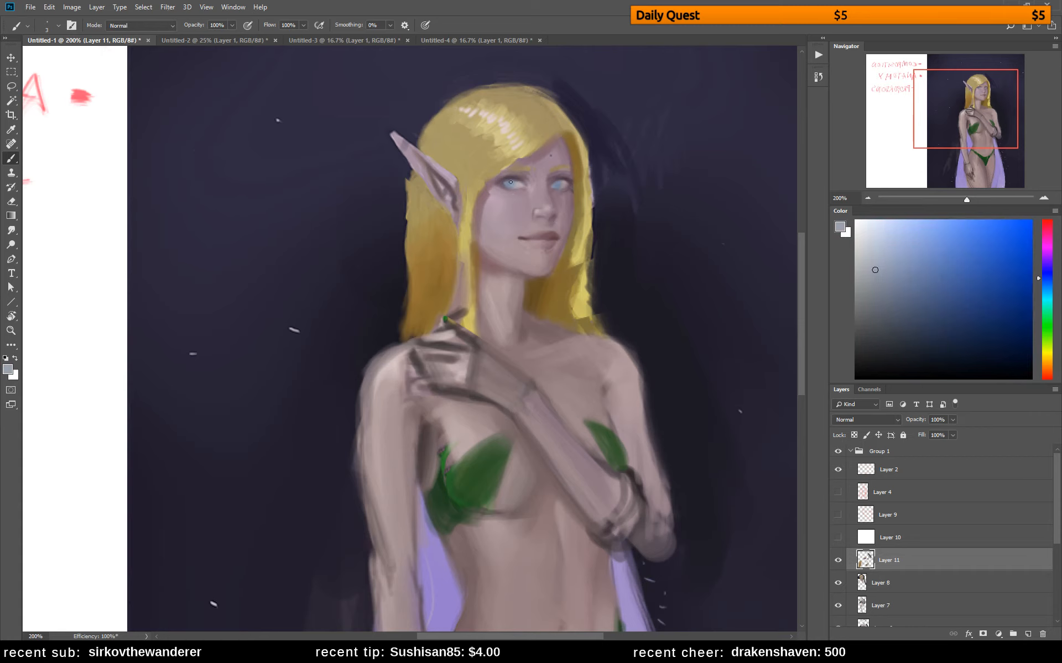
left_click(518, 175, "alt")
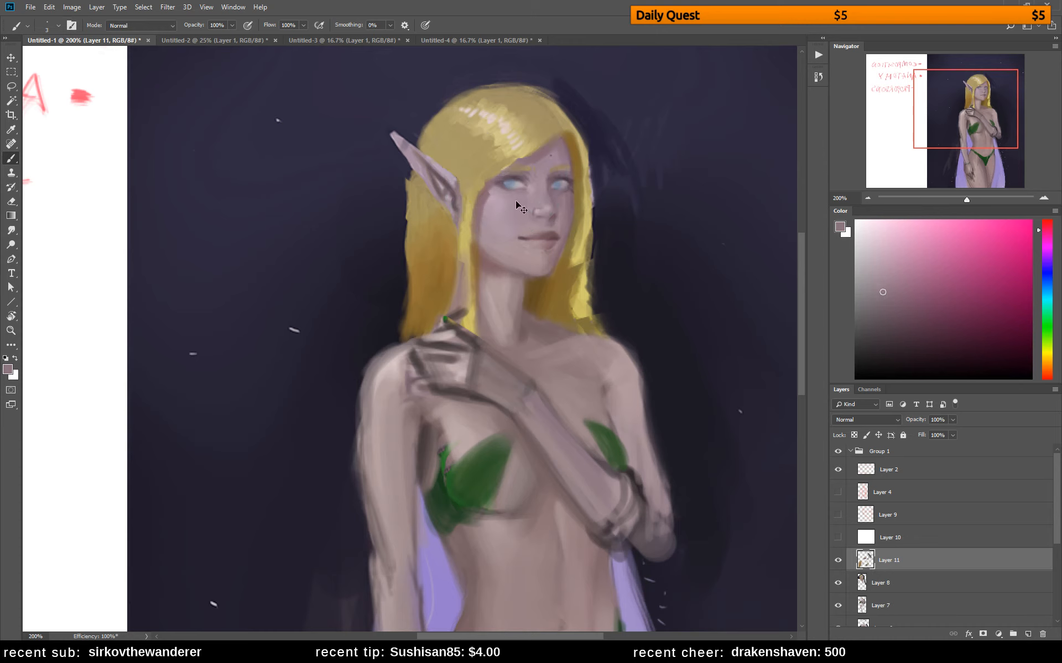
Sketch an almond-shaped eye outline with iris and pupil in dark blue on the white notes area, redoing the outline as needed
left_click_drag(419, 244, 508, 241)
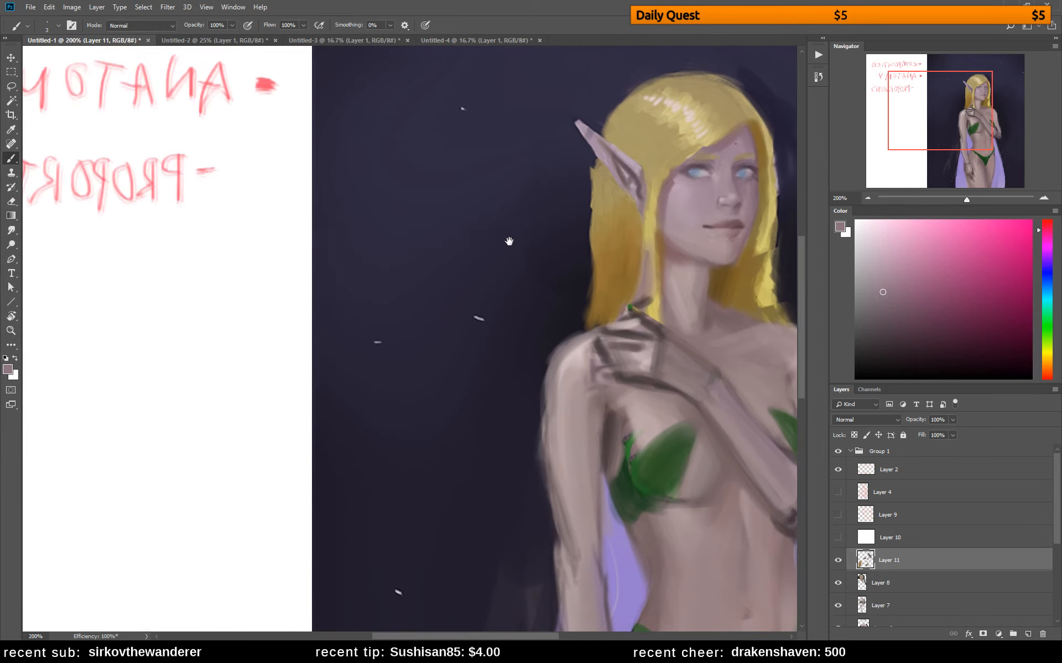
left_click(320, 296, "alt")
mouse_move(116, 330)
left_mouse_down()
mouse_move(140, 317)
mouse_move(197, 329)
left_mouse_up()
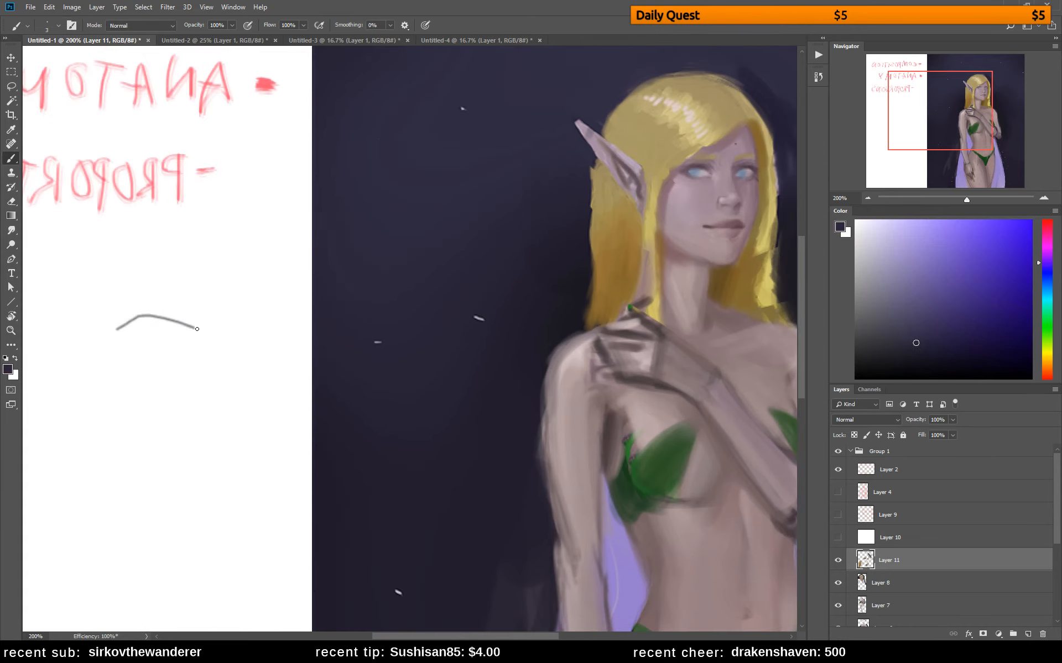
key("ctrl+z")
mouse_move(114, 332)
left_mouse_down()
mouse_move(154, 318)
mouse_move(192, 327)
left_mouse_up()
mouse_move(117, 335)
left_mouse_down()
mouse_move(142, 346)
mouse_move(192, 339)
left_mouse_up()
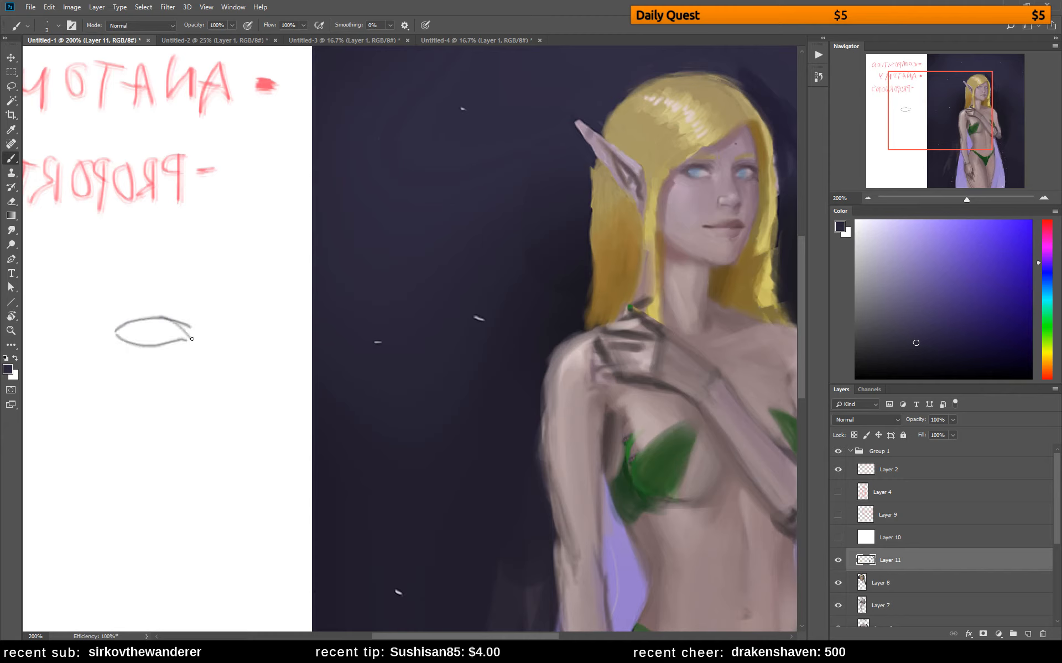
key("ctrl+z")
key("ctrl+z")
key("ctrl+z")
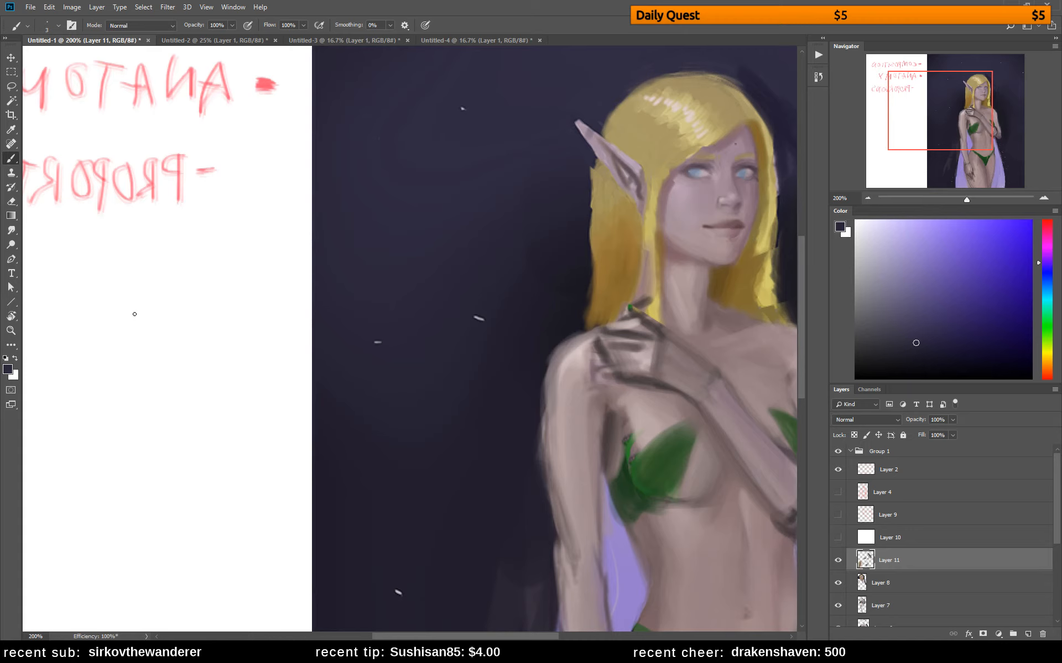
mouse_move(134, 314)
left_mouse_down()
mouse_move(163, 307)
mouse_move(206, 325)
left_mouse_up()
mouse_move(135, 315)
left_mouse_down()
mouse_move(172, 336)
mouse_move(197, 329)
mouse_move(147, 324)
mouse_move(163, 332)
mouse_move(174, 315)
mouse_move(147, 312)
left_mouse_up()
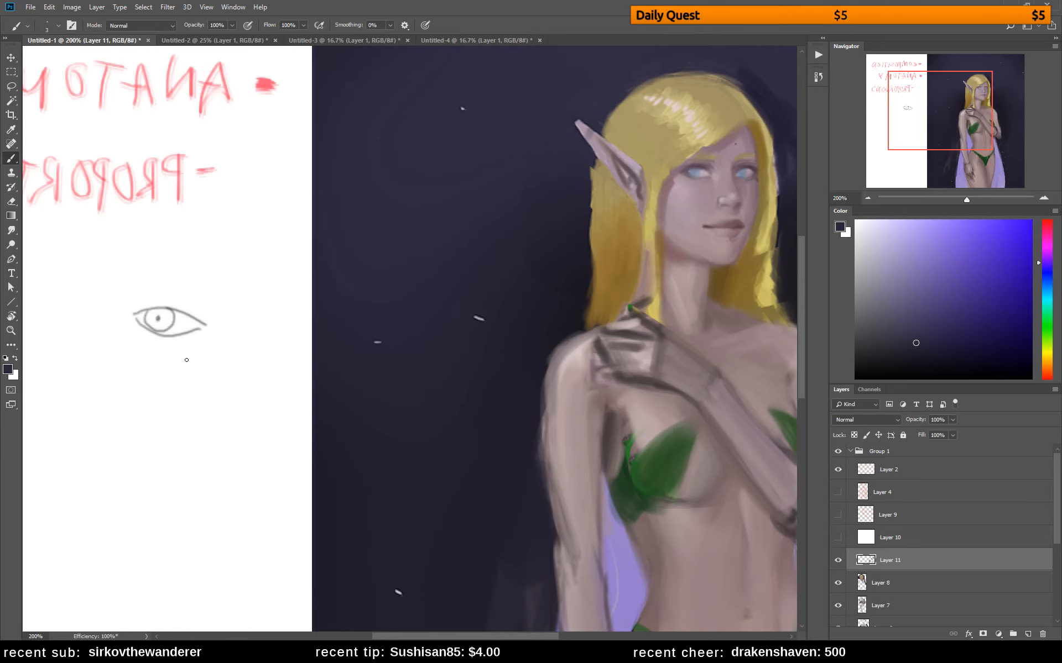
Paint a soft, shadow-only eye below the outlined one, with a dark upper lid and shaded inner corner, using a larger brush
key("bracketright")
key("bracketright")
mouse_move(123, 391)
left_mouse_down()
mouse_move(174, 380)
mouse_move(153, 382)
left_mouse_up()
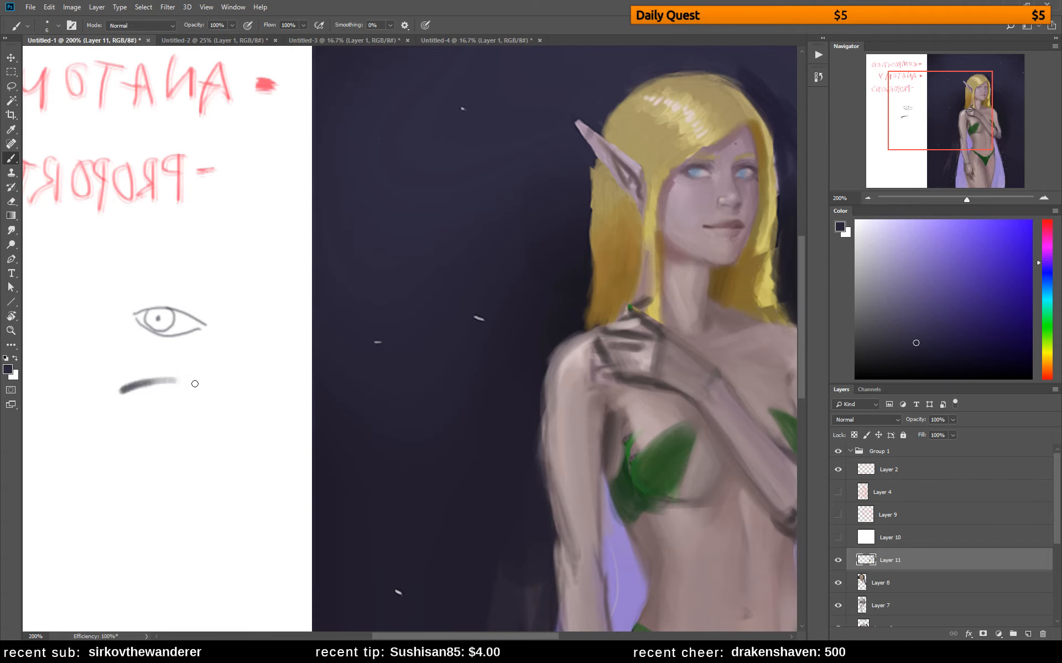
left_click(143, 382, "alt")
mouse_move(114, 393)
left_mouse_down()
mouse_move(167, 376)
mouse_move(176, 380)
mouse_move(133, 381)
mouse_move(192, 388)
left_mouse_up()
left_click(151, 378, "alt")
left_click_drag(117, 395, 146, 413)
left_click(130, 388, "alt")
left_click(126, 392, "alt")
left_click(136, 405, "alt")
left_click(134, 405, "alt")
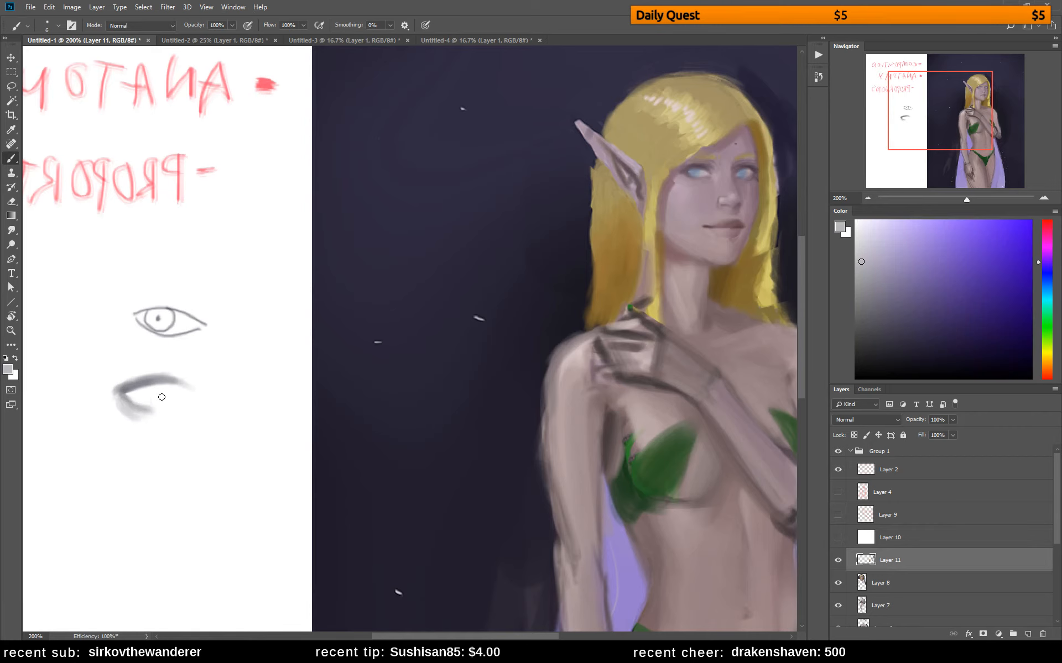
Shade the iris and eyeball of the soft eye study with blended light greys
left_click(144, 382, "alt")
left_click(143, 392, "alt")
left_click_drag(137, 402, 146, 400)
left_click(160, 390, "alt")
left_click(156, 387, "alt")
left_click(147, 386, "alt")
left_click(132, 389, "alt")
left_click_drag(131, 389, 153, 394)
left_click(154, 387, "alt")
left_click(153, 394, "alt")
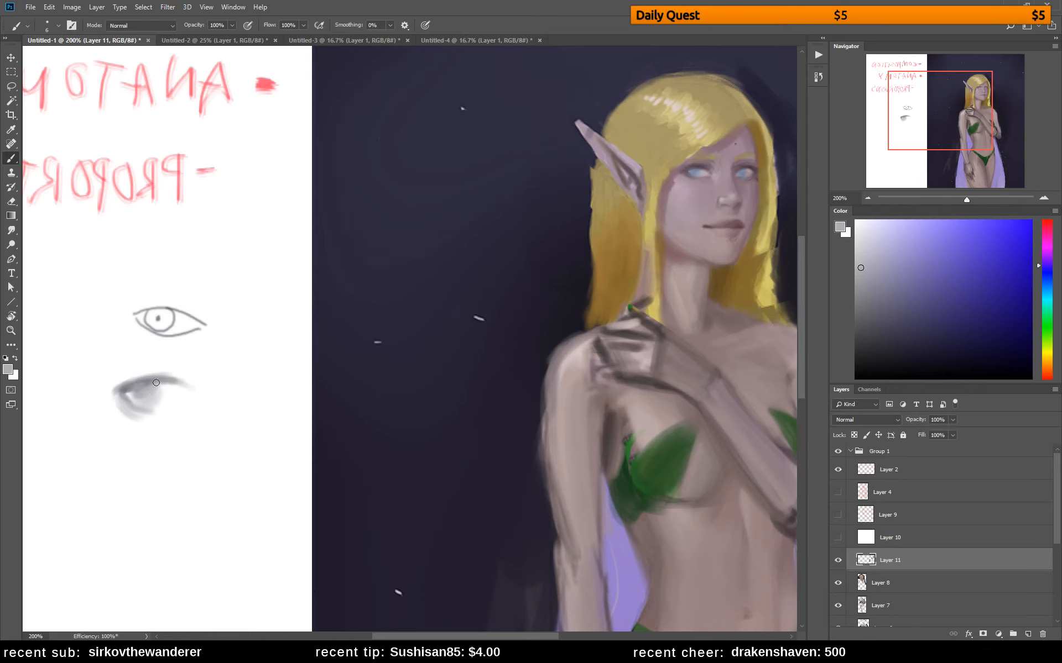
Deepen the near eye's iris and upper lid with sampled blue-grey and dark mauve tones
left_click(700, 168, "alt")
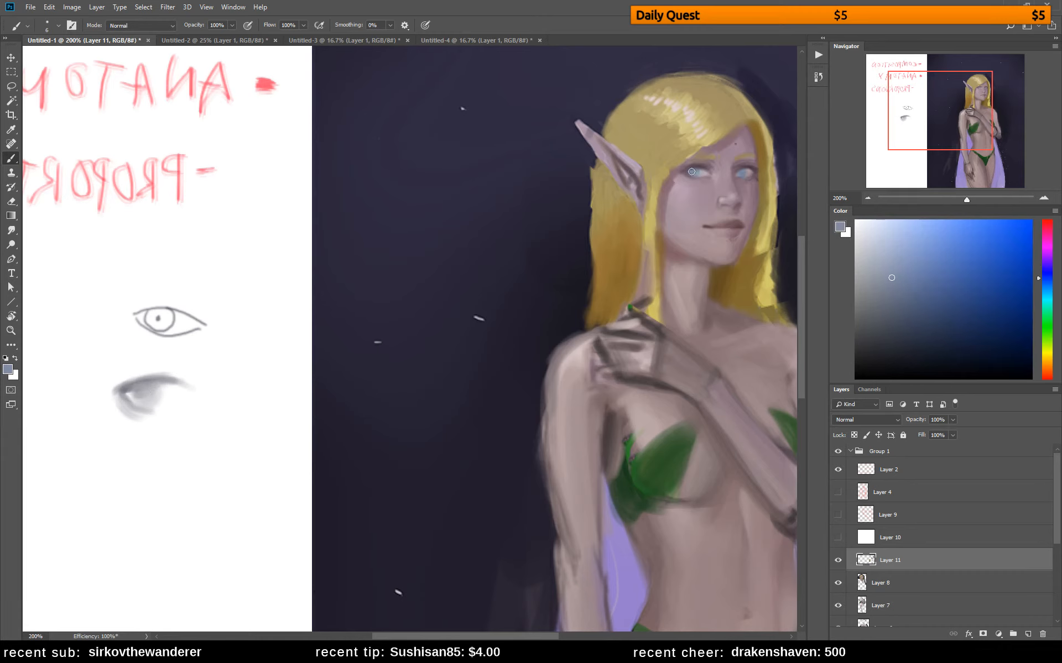
left_click_drag(691, 226, 631, 237)
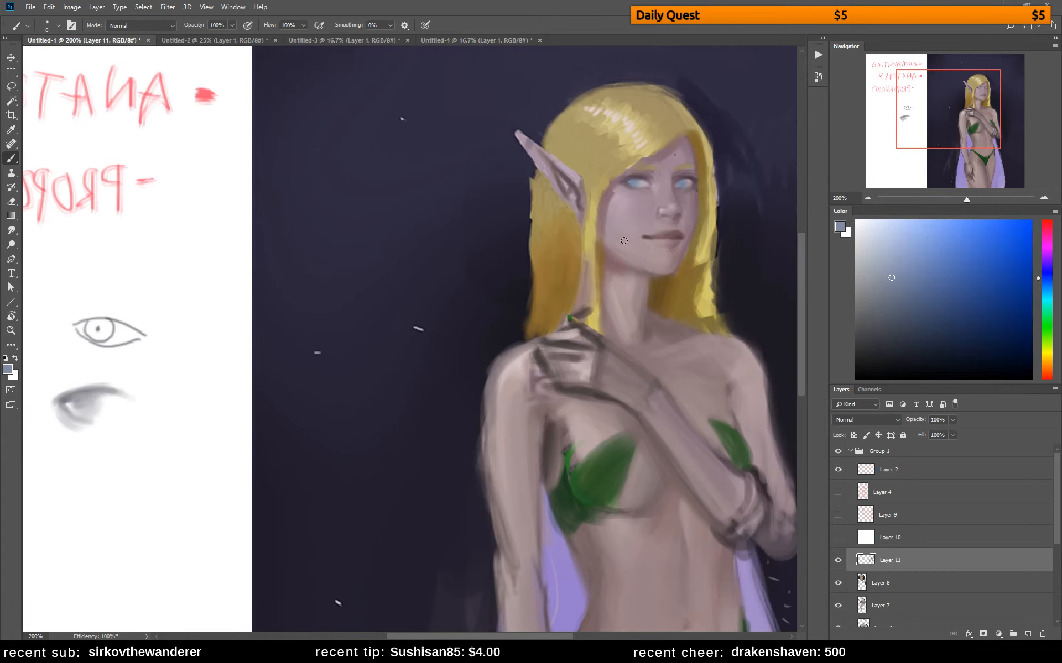
left_click(632, 179, "alt")
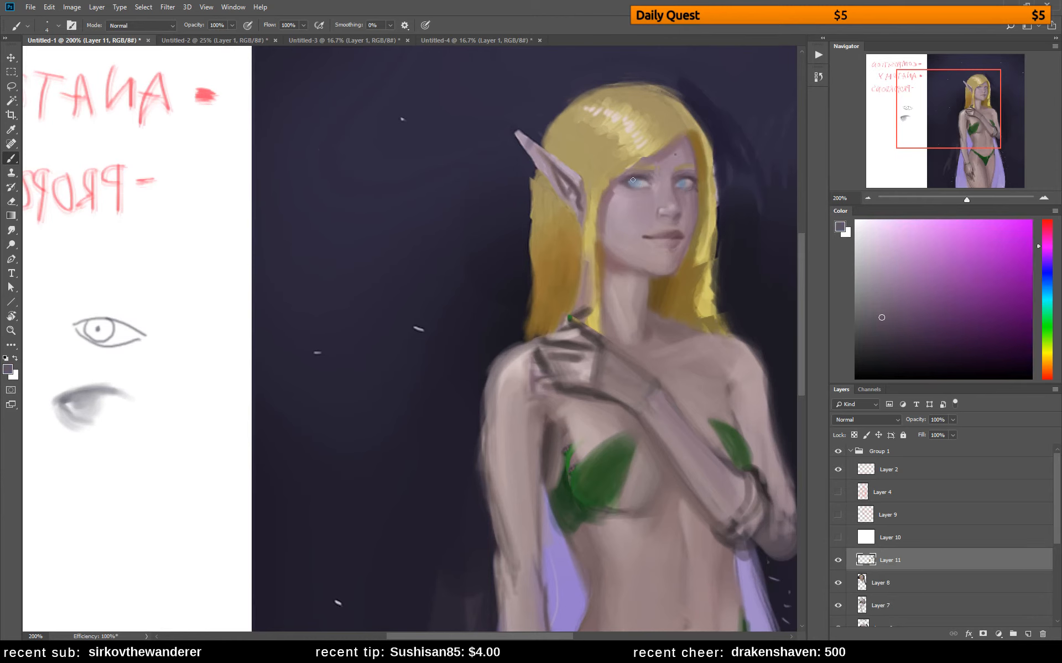
left_click(625, 181, "alt")
Repaint the eyebrows with golden tones sampled from the hair and clean their inner edges with skin colour
left_click(682, 165, "alt")
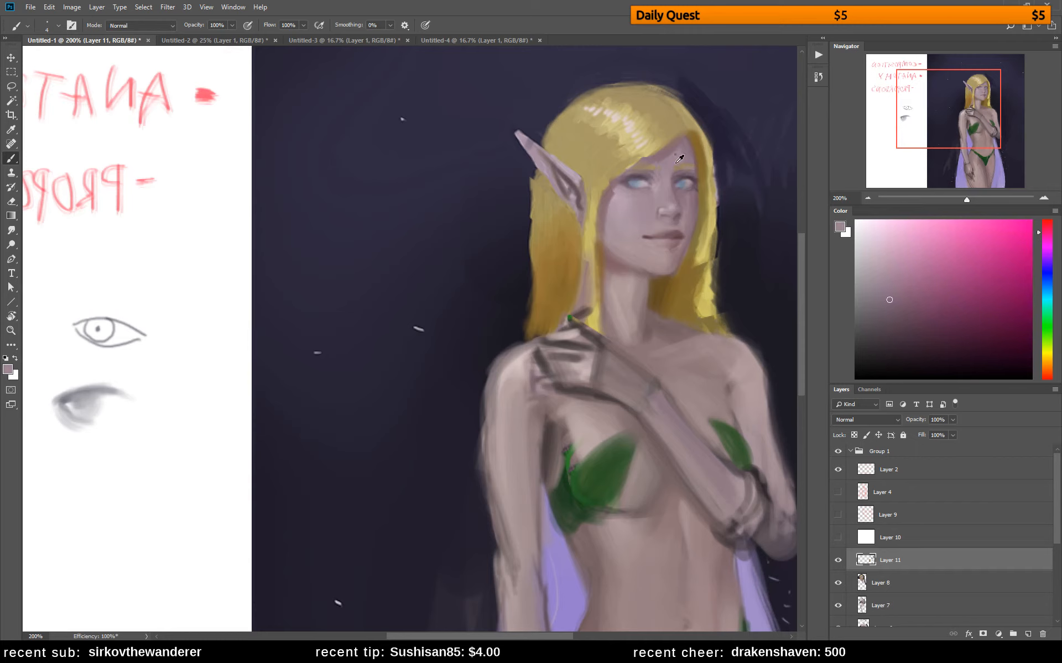
left_click(701, 150, "alt")
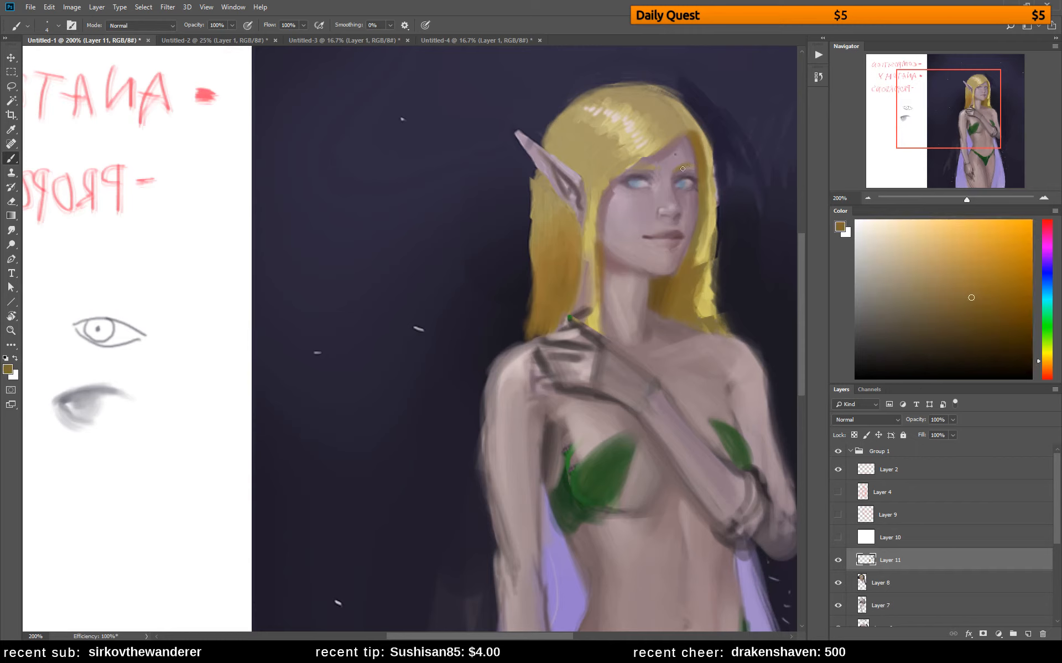
left_click(650, 161, "alt")
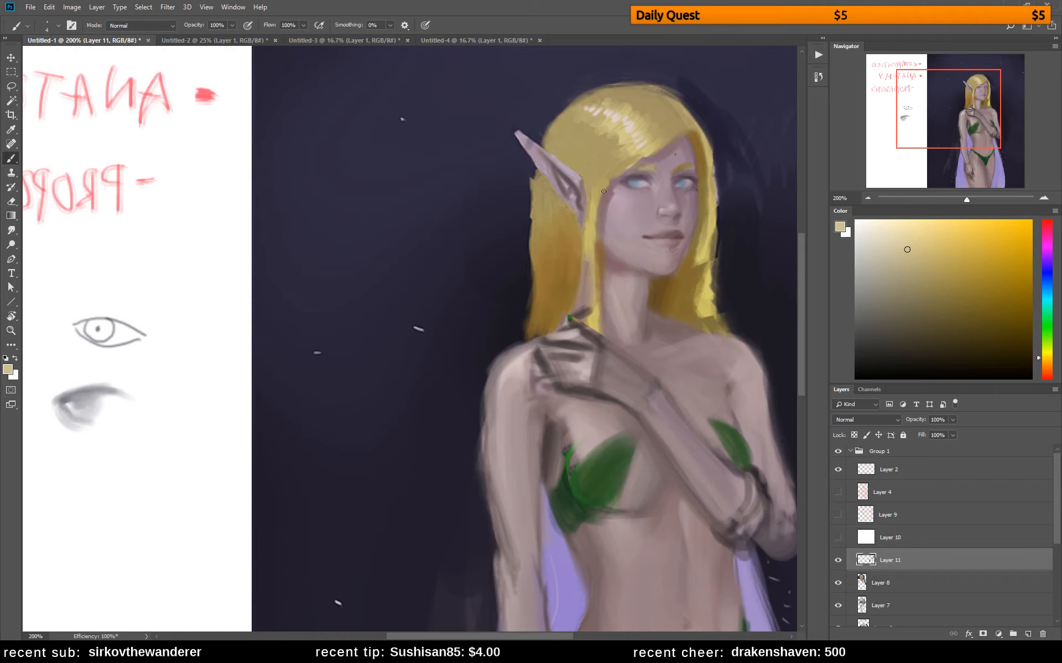
left_click(652, 162, "alt")
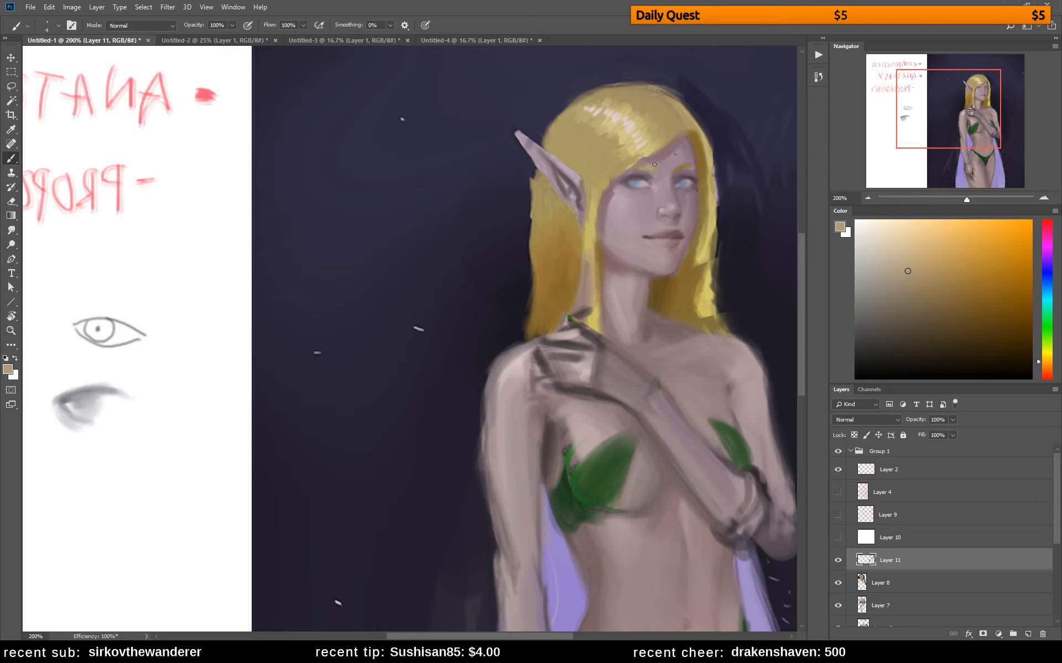
left_click(662, 173, "alt")
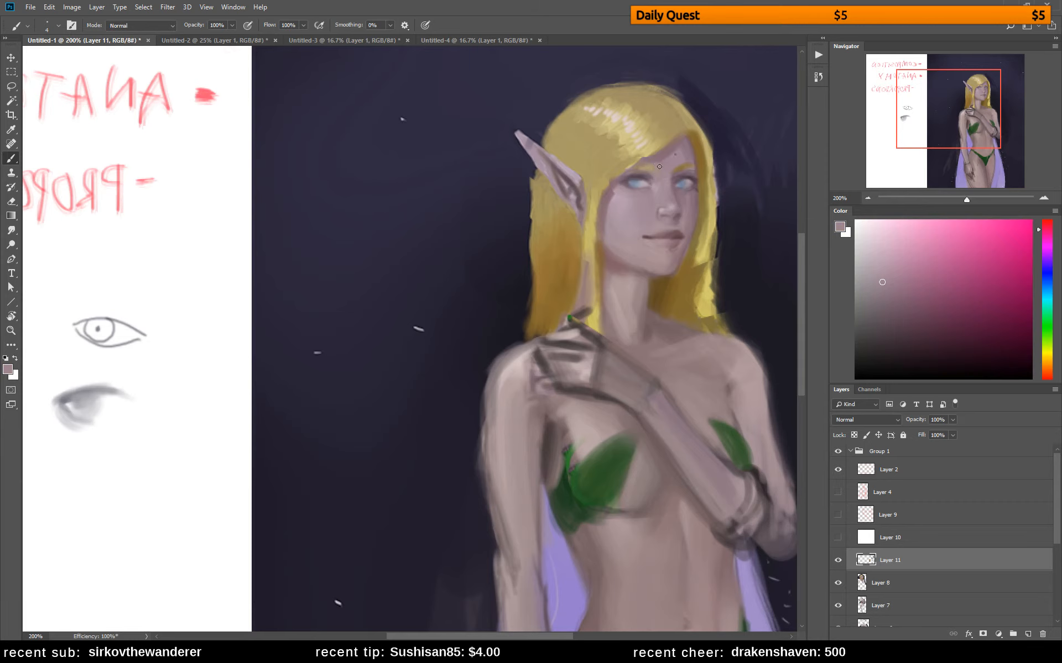
left_click(660, 187, "alt")
Sketch a nose in dark blue line on the white notes area and an angular filled shadow shape below it
left_click(364, 271, "alt")
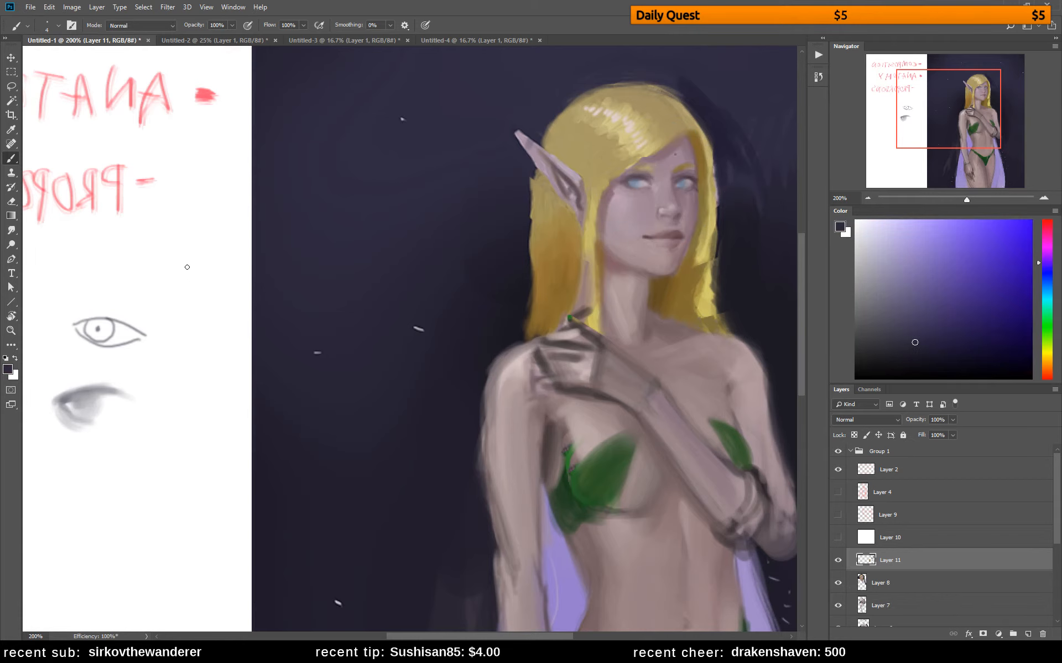
mouse_move(187, 267)
left_mouse_down()
mouse_move(183, 296)
mouse_move(207, 307)
left_mouse_up()
mouse_move(206, 198)
left_mouse_down()
mouse_move(235, 270)
mouse_move(225, 306)
left_mouse_up()
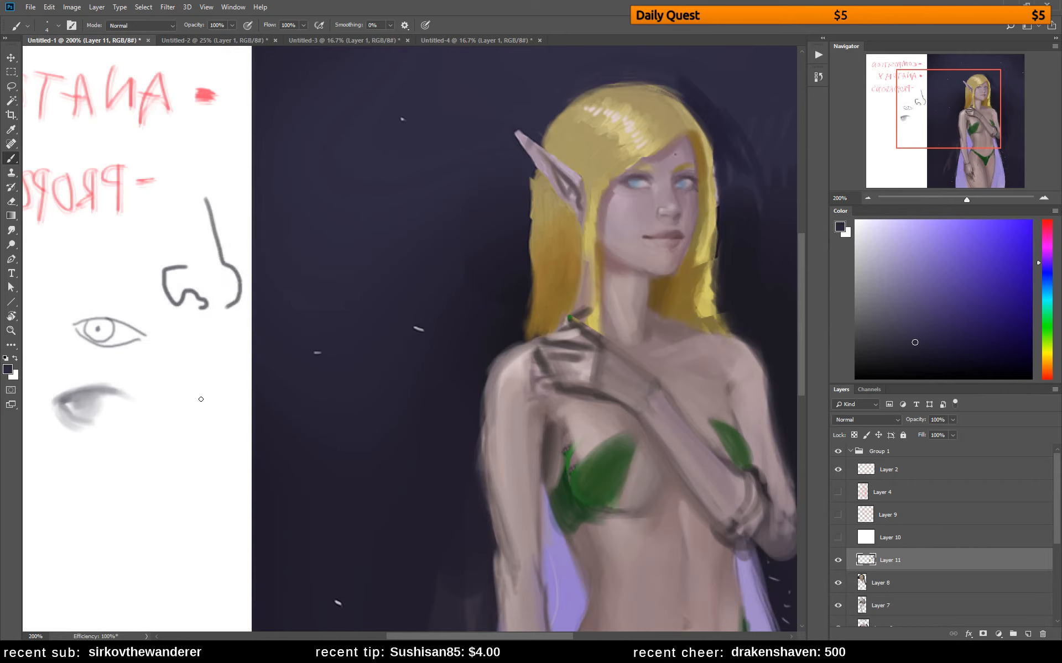
left_click_drag(198, 337, 216, 395)
mouse_move(190, 336)
left_mouse_down()
mouse_move(218, 394)
mouse_move(208, 420)
left_mouse_up()
left_click_drag(218, 393, 205, 424)
mouse_move(200, 349)
left_mouse_down()
mouse_move(221, 387)
mouse_move(209, 351)
mouse_move(221, 391)
mouse_move(213, 403)
left_mouse_up()
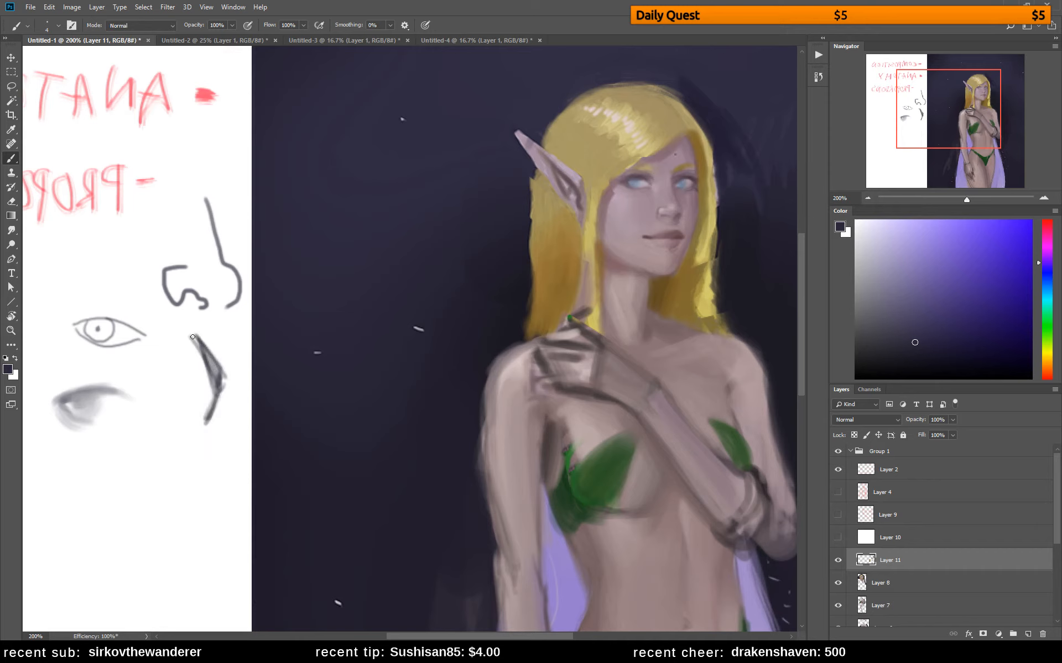
left_click_drag(256, 360, 430, 267)
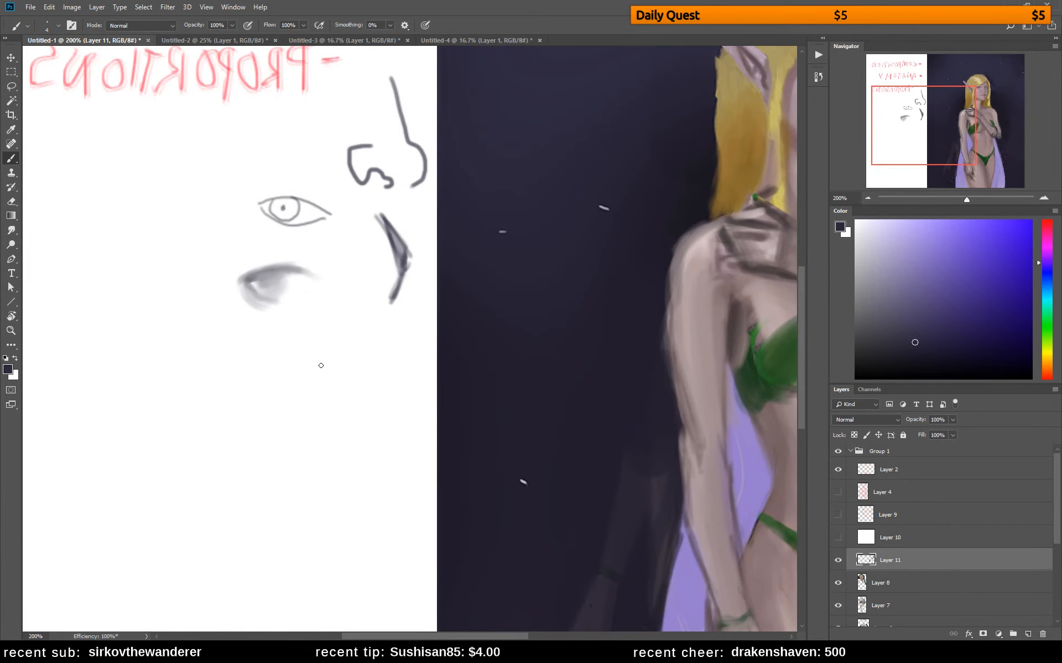
left_click_drag(350, 324, 351, 385)
key("ctrl+z")
key("bracketright")
key("bracketright")
key("bracketright")
key("bracketright")
left_click_drag(346, 340, 350, 394)
key("ctrl+z")
key("ctrl+z")
Reshape the side and underside of the elf's nose with sampled skin tones and a smaller brush
mouse_move(434, 346)
left_mouse_down()
mouse_move(340, 377)
mouse_move(405, 394)
left_mouse_up()
left_click_drag(668, 266, 563, 324)
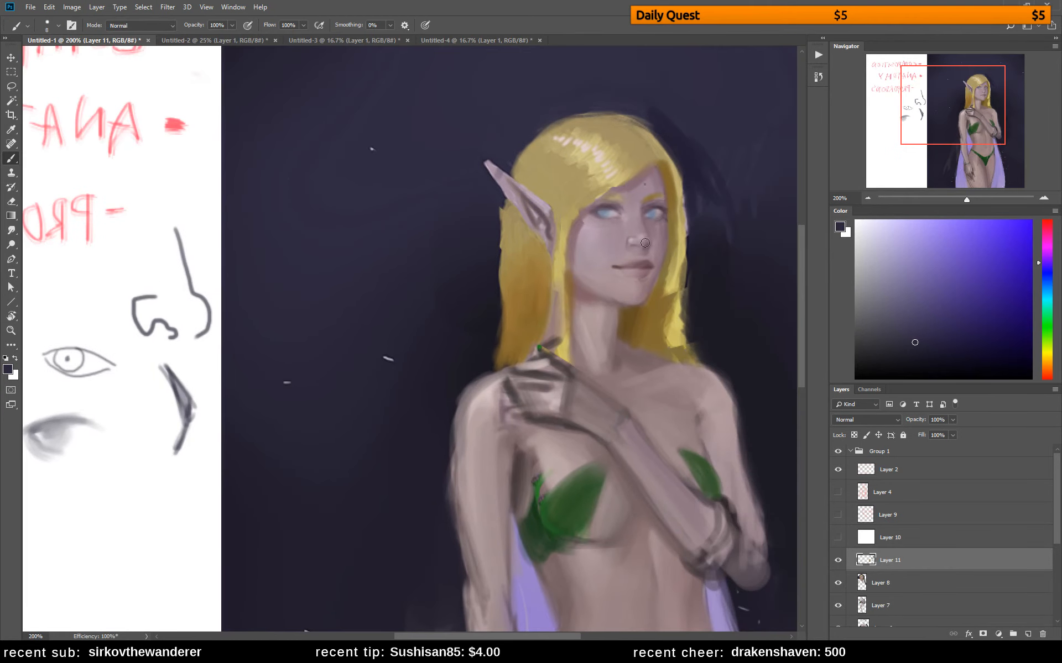
left_click(630, 235, "alt")
key("bracketleft")
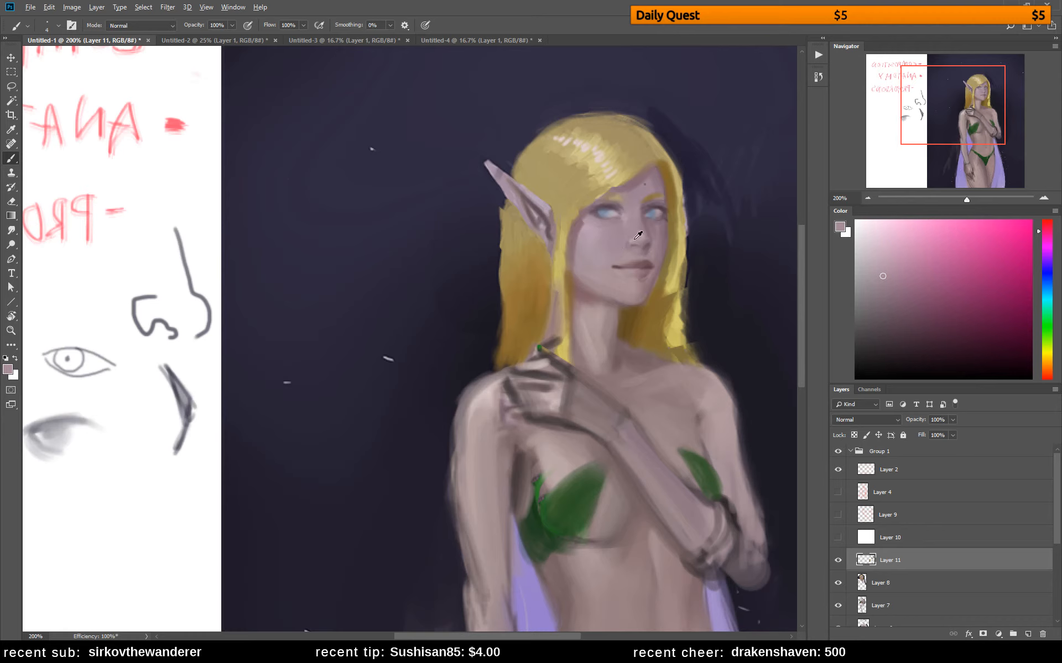
left_click(637, 236, "alt")
left_click(634, 250, "alt")
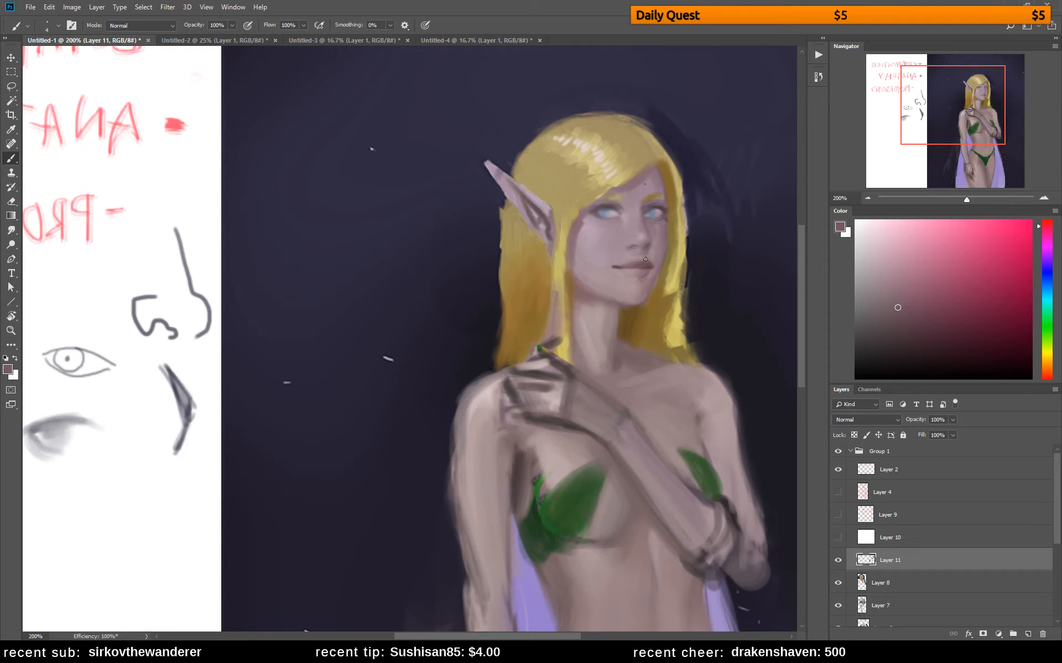
left_click(630, 251, "alt")
left_click(625, 243, "alt")
left_click(626, 239, "alt")
left_click(629, 240, "alt")
left_click(628, 241, "alt")
left_click(634, 245, "alt")
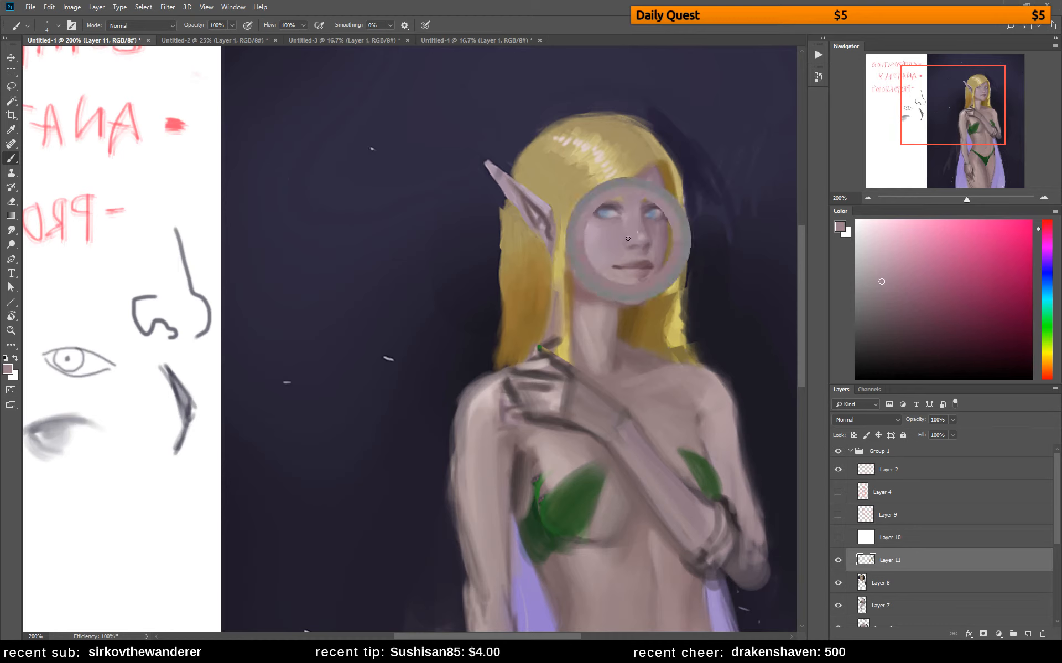
Touch up the nose tip, nose bridge and skin between the eyes with lighter and darker sampled skin colours
left_click(641, 238, "alt")
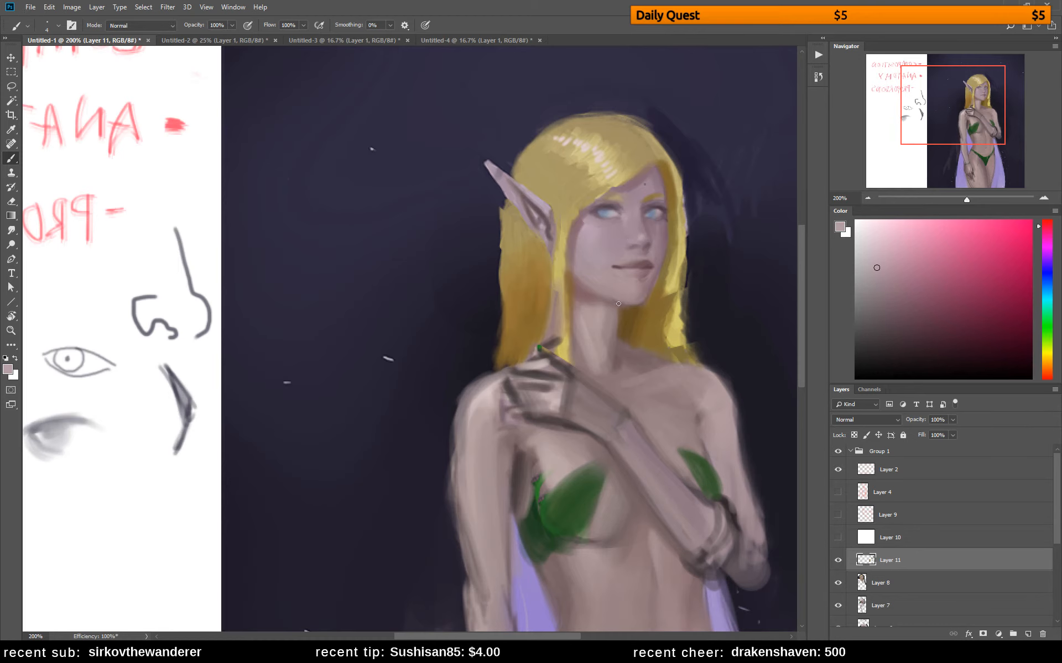
left_click(637, 242, "alt")
left_click(628, 215, "alt")
left_click(632, 224, "alt")
left_click(632, 221, "alt")
left_click(633, 218, "alt")
left_click(638, 205, "alt")
left_click(639, 207, "alt")
left_click(641, 201, "alt")
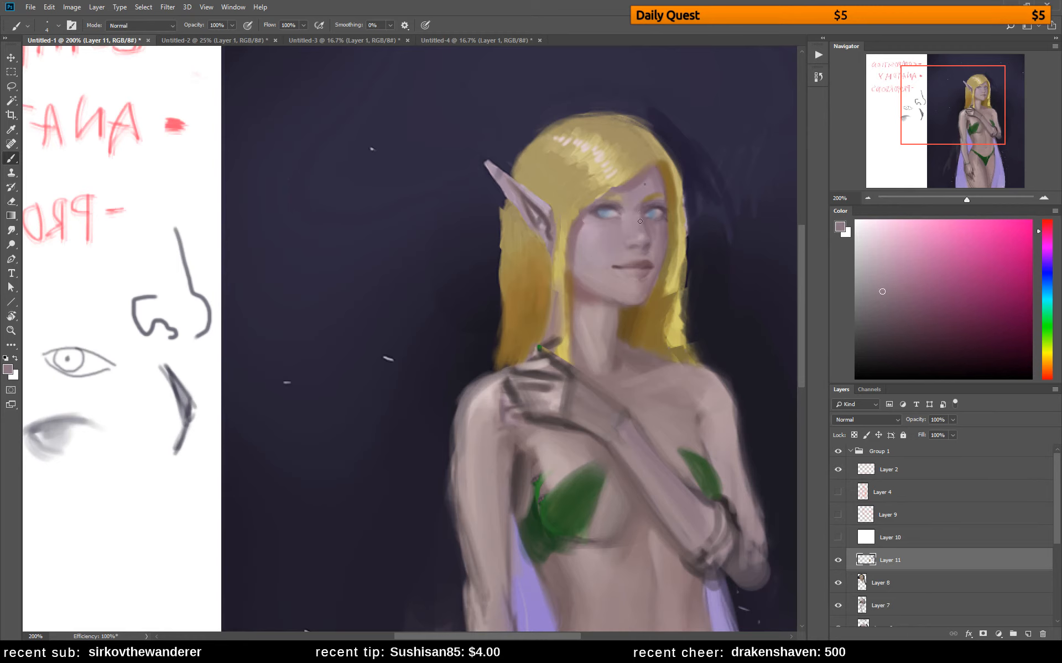
left_click(587, 207, "alt")
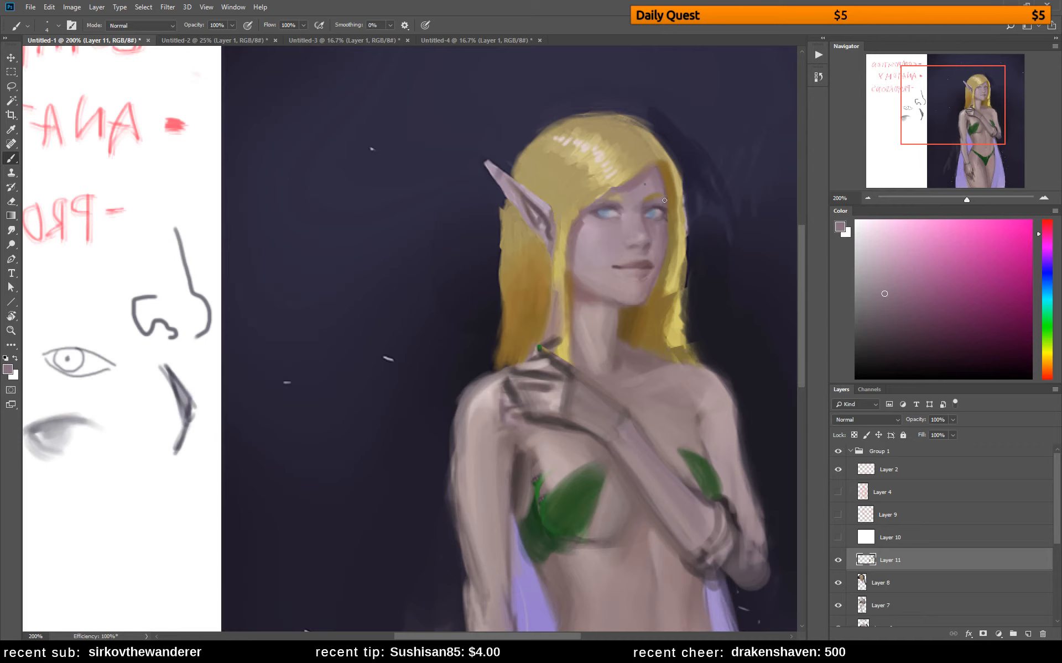
left_click(642, 209, "alt")
Sketch two eyebrow-and-eye studies in dark blue below the shaded eye, one with a flat low brow and one with an arched brow
left_click_drag(447, 335, 567, 278)
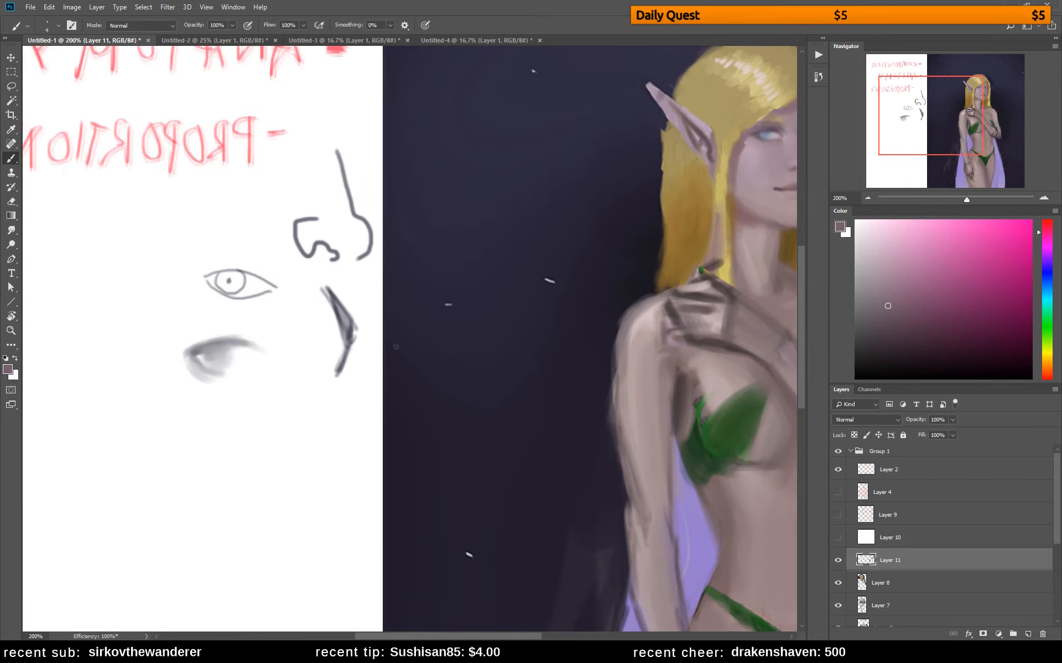
left_click(420, 348, "alt")
mouse_move(173, 438)
left_mouse_down()
mouse_move(240, 446)
mouse_move(165, 439)
mouse_move(225, 452)
mouse_move(181, 457)
mouse_move(217, 462)
mouse_move(183, 455)
mouse_move(206, 450)
mouse_move(197, 463)
mouse_move(228, 452)
left_mouse_up()
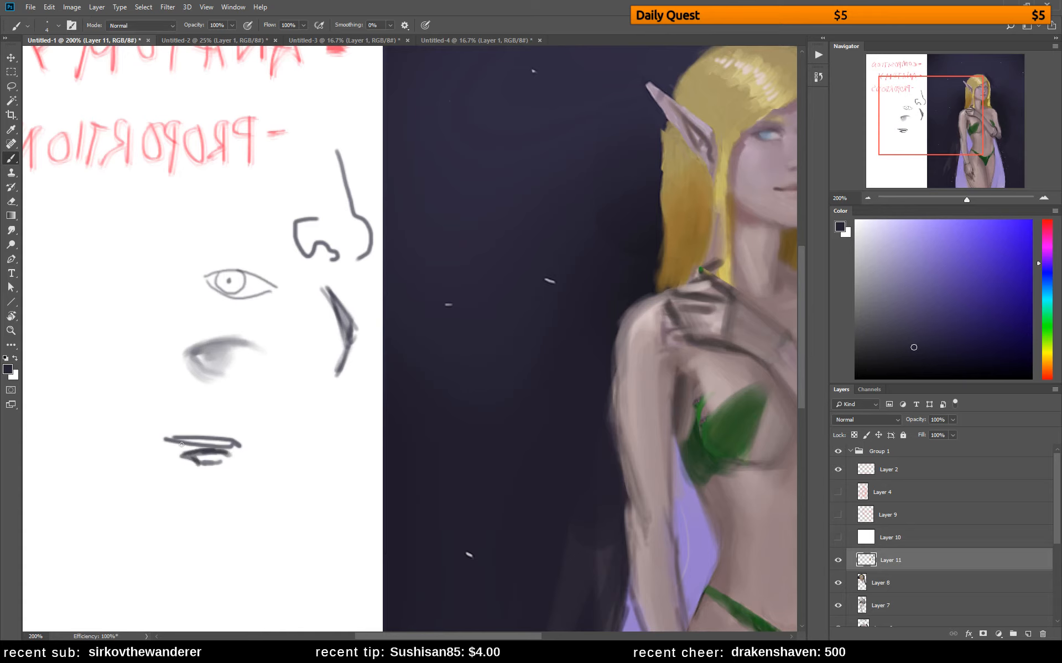
left_click_drag(167, 439, 237, 442)
mouse_move(192, 505)
left_mouse_down()
mouse_move(248, 516)
mouse_move(191, 505)
mouse_move(244, 542)
mouse_move(196, 548)
mouse_move(232, 557)
mouse_move(215, 528)
mouse_move(224, 501)
mouse_move(209, 507)
mouse_move(242, 511)
mouse_move(207, 546)
mouse_move(250, 543)
left_mouse_up()
key("ctrl+z")
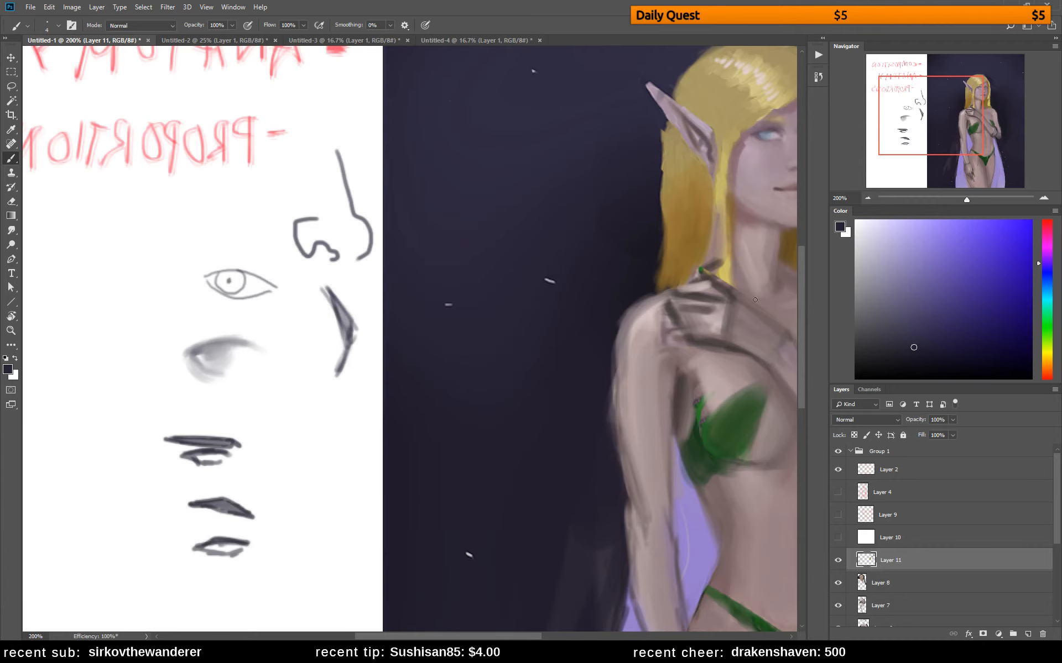
mouse_move(754, 299)
left_mouse_down()
mouse_move(704, 304)
mouse_move(594, 405)
mouse_move(547, 371)
left_mouse_up()
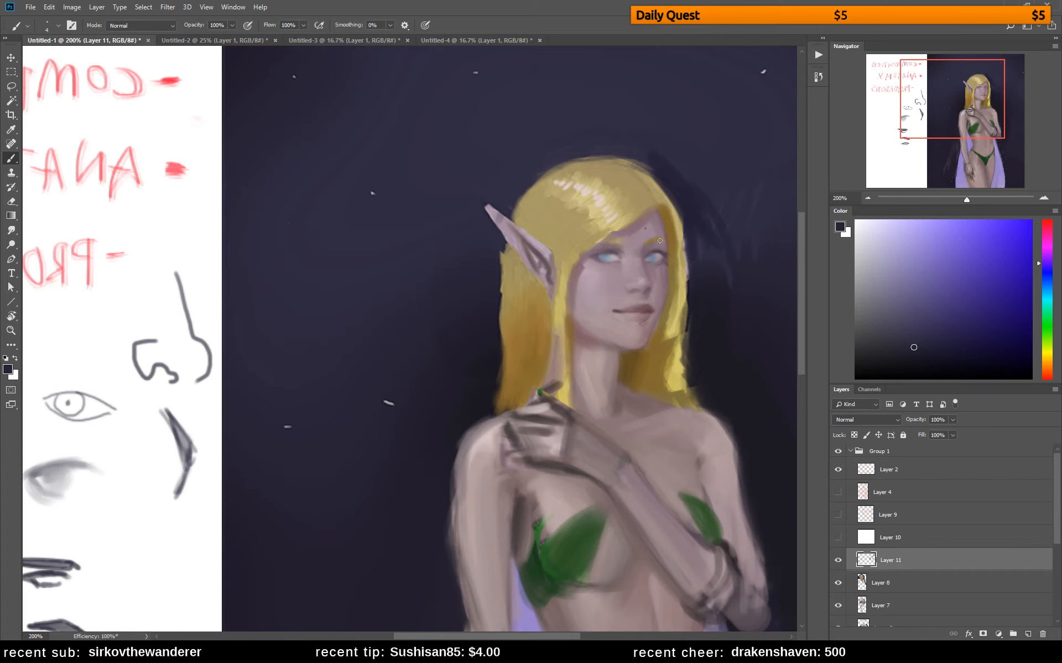
Touch up the elf's eyebrows and the adjoining hairline with sampled skin and blond hair tones
left_click(600, 246, "alt")
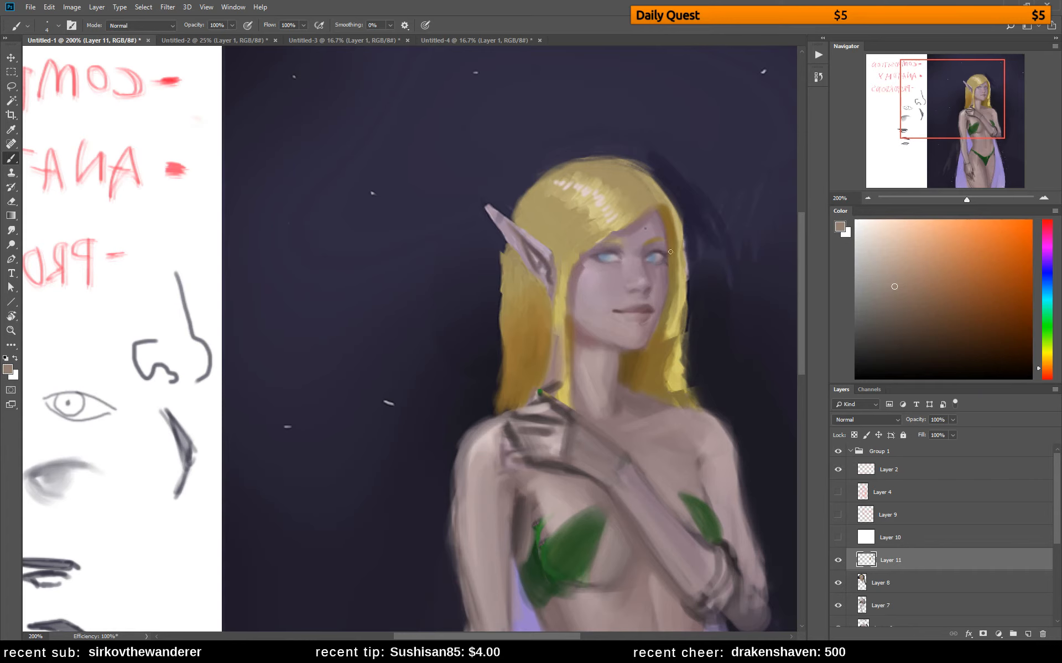
left_click(618, 241, "alt")
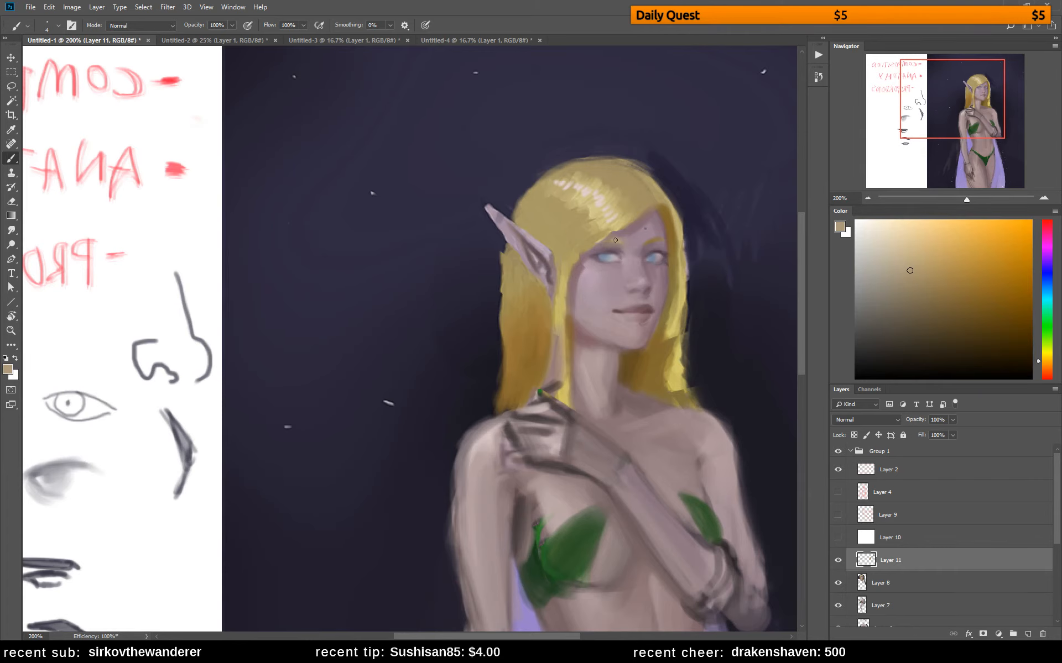
left_click(625, 247, "alt")
left_click(625, 246, "alt")
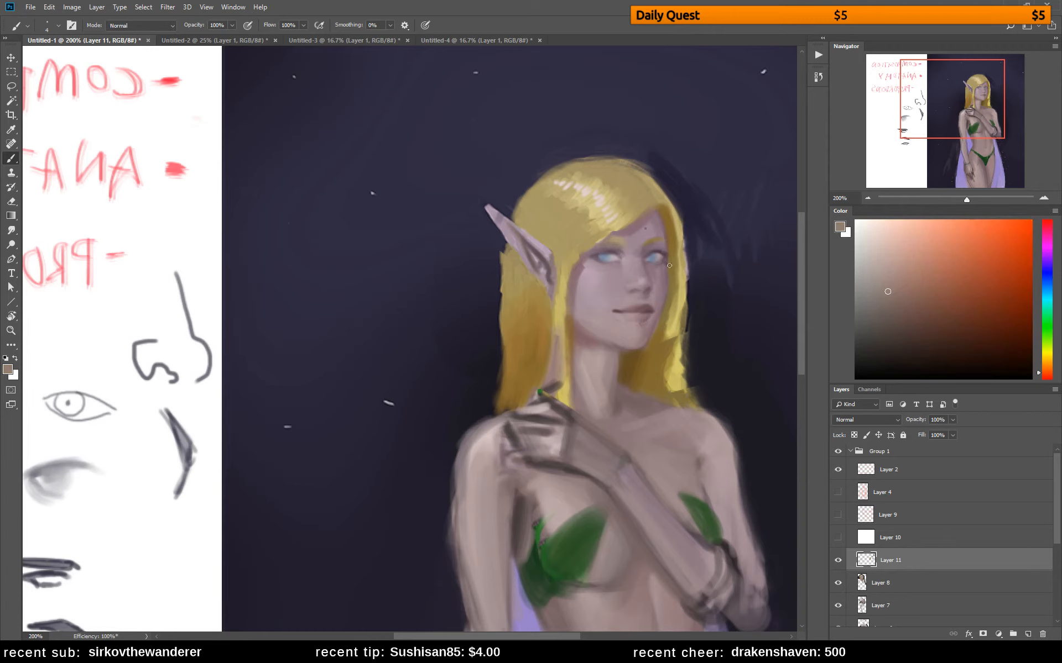
left_click(613, 225, "alt")
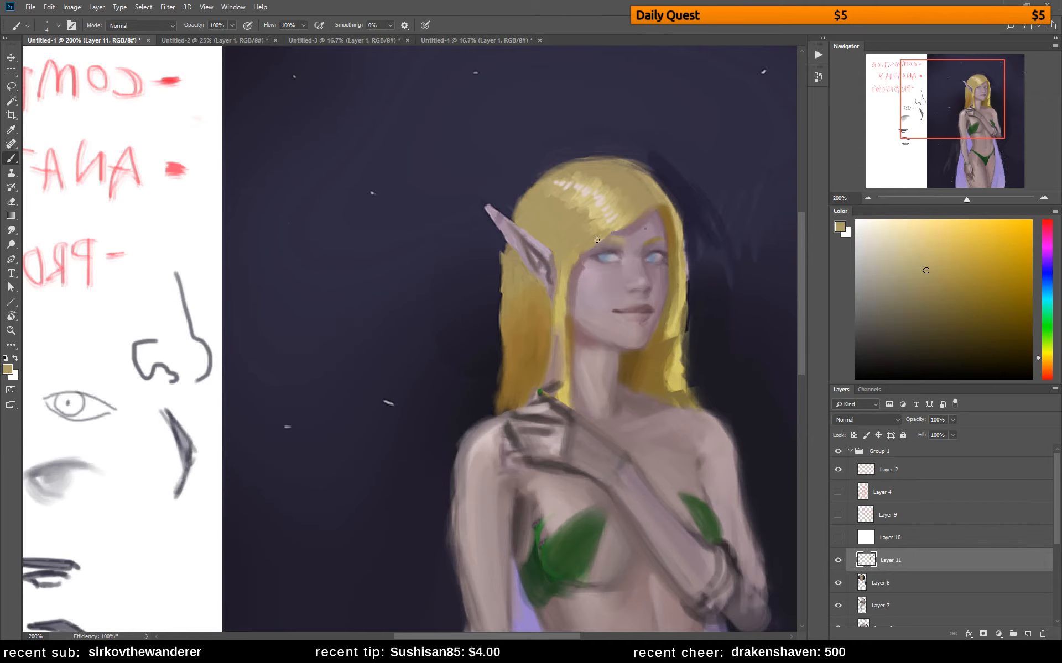
left_click(626, 221, "alt")
Paint a muted pink blush on the elf's cheek beside the hair, enlarging the brush to 15
left_click_drag(644, 352, 504, 336)
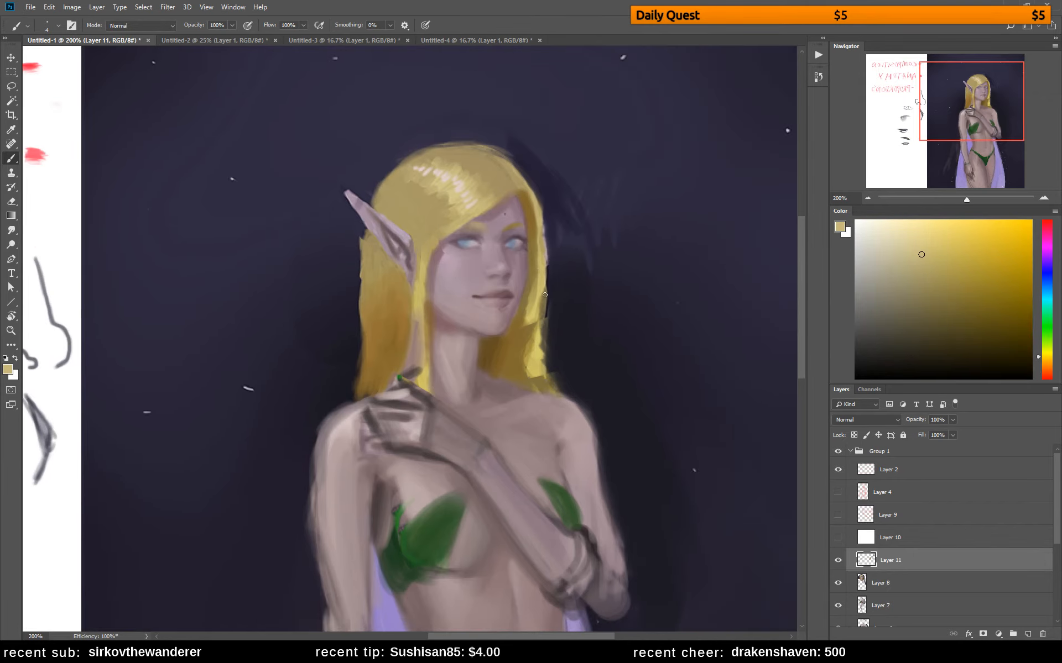
left_click(420, 286, "alt")
left_click(450, 253, "alt")
left_click_drag(441, 252, 436, 270)
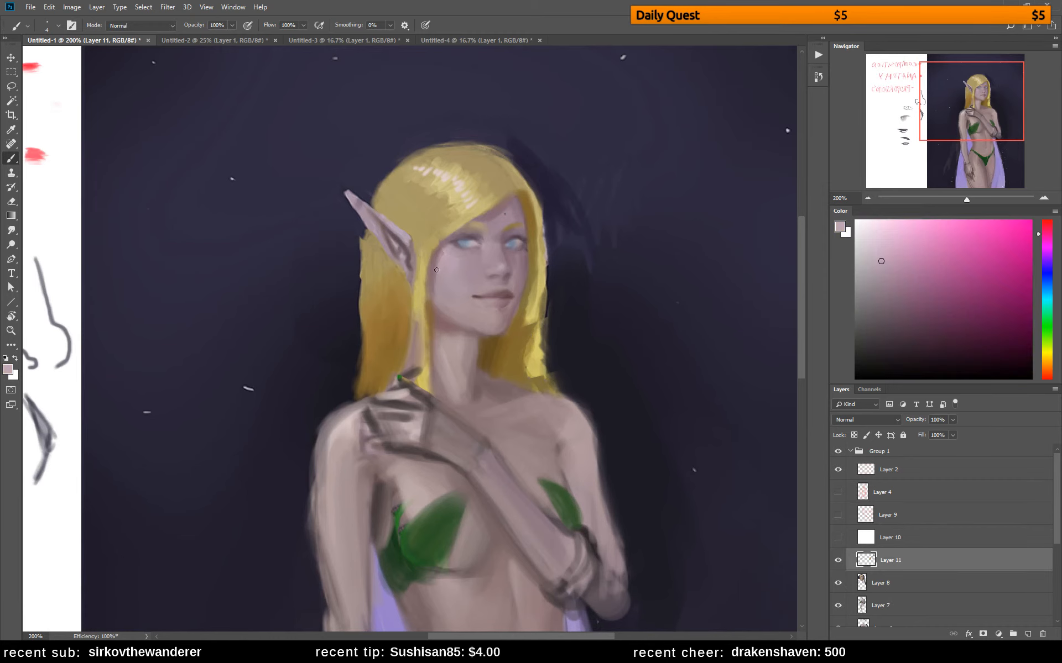
left_click(436, 275, "alt")
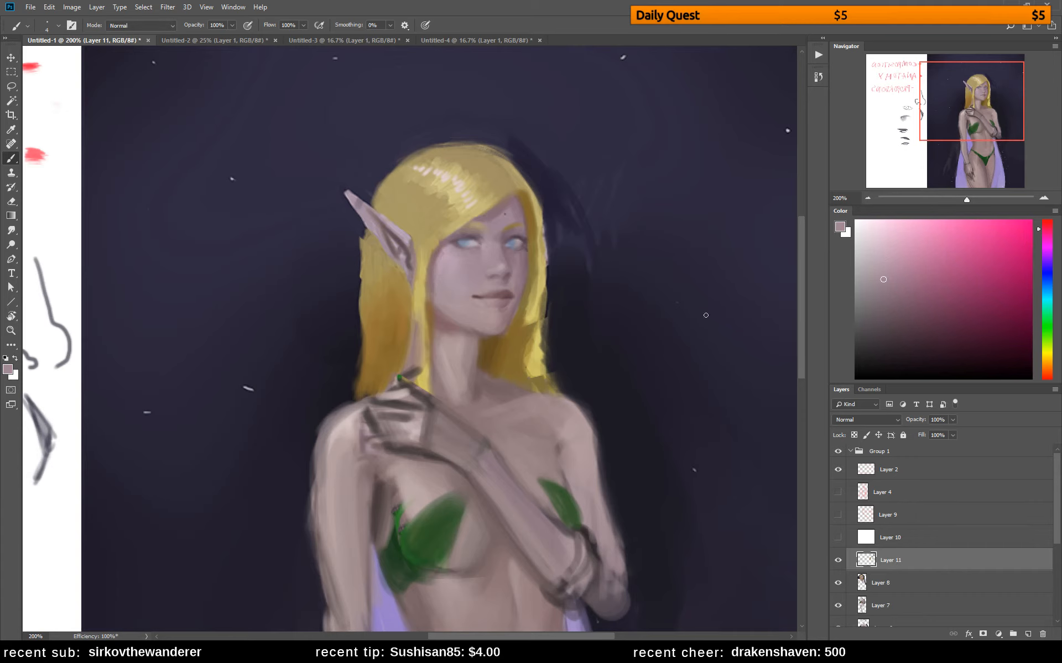
left_click(899, 280)
key("bracketright")
key("bracketright")
key("bracketright")
key("bracketright")
left_click_drag(435, 272, 464, 304)
Blend the blush across the elf's cheek with lighter pink tones sampled from the face and slightly saturated
left_click(417, 256, "alt")
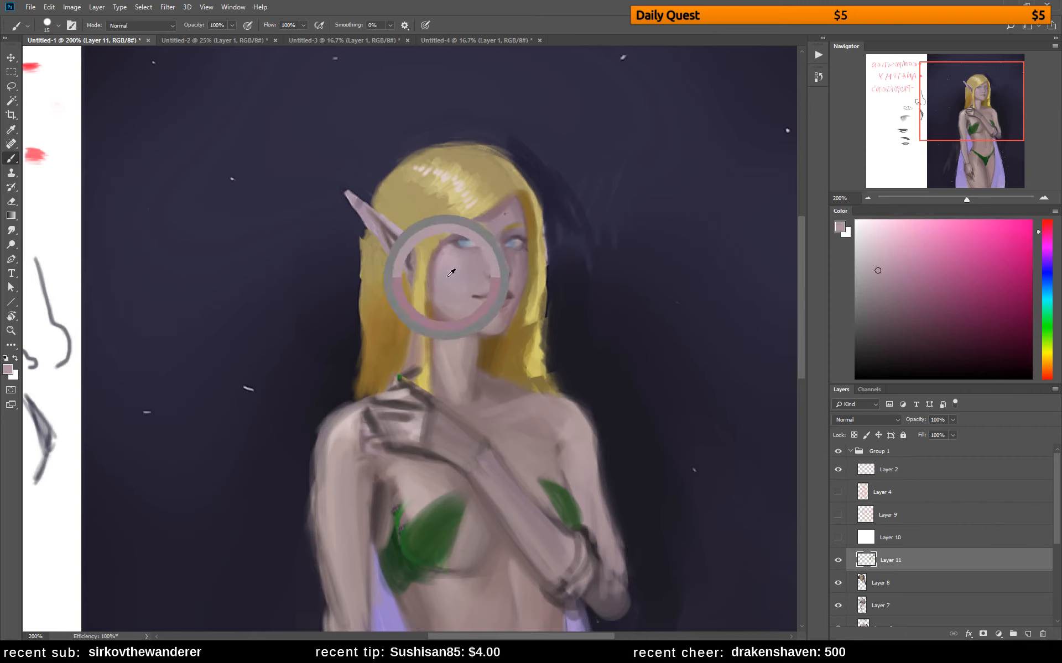
left_click_drag(889, 269, 893, 271)
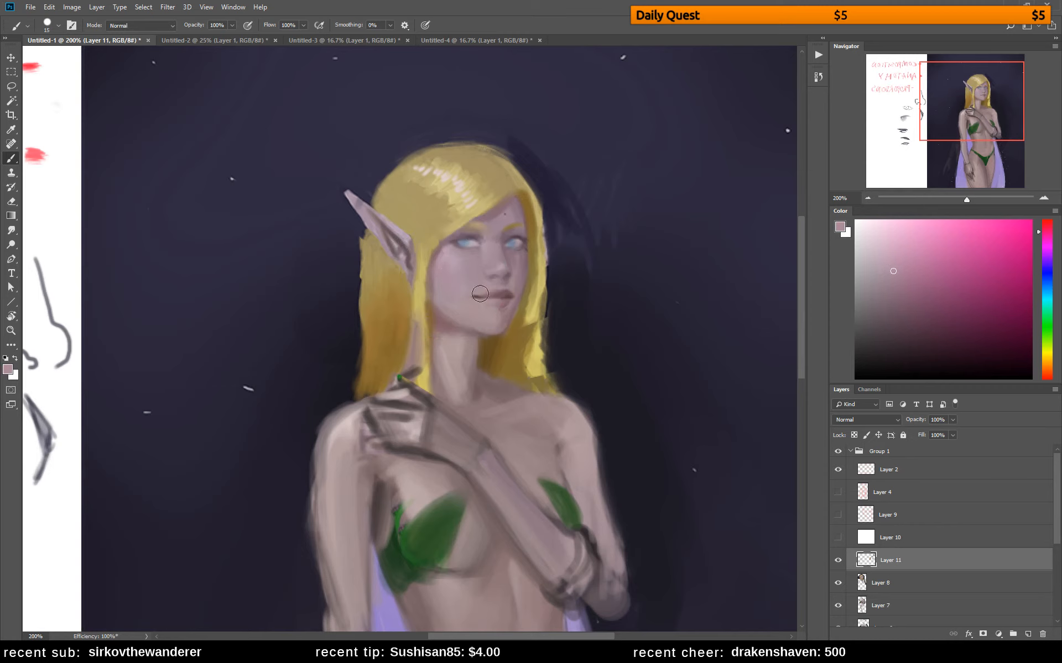
left_click(447, 284, "alt")
left_click(450, 297, "alt")
left_click(459, 279, "alt")
mouse_move(450, 281)
left_mouse_down()
mouse_move(466, 303)
mouse_move(445, 273)
left_mouse_up()
left_click(470, 275, "alt")
left_click(447, 272, "alt")
Paint a round saturated red swatch and a magenta swatch beside it on the white notes area below PROPORTIONS
left_click_drag(487, 328, 719, 249)
left_click_drag(475, 309, 635, 245)
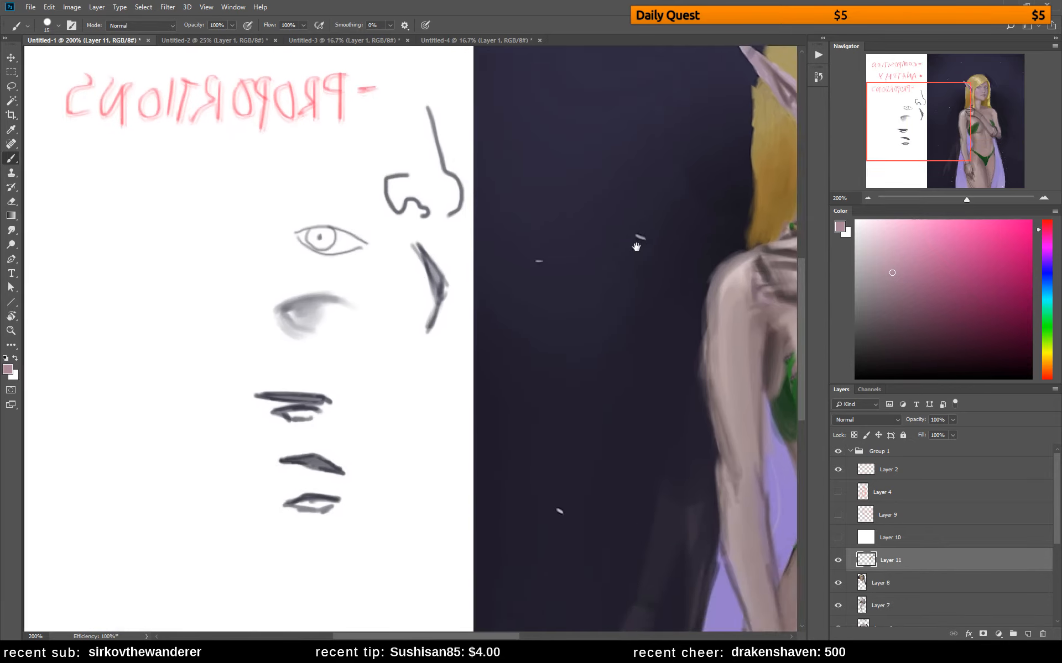
mouse_move(449, 266)
left_mouse_down()
mouse_move(590, 268)
mouse_move(550, 262)
left_mouse_up()
left_click_drag(1046, 224, 1040, 203)
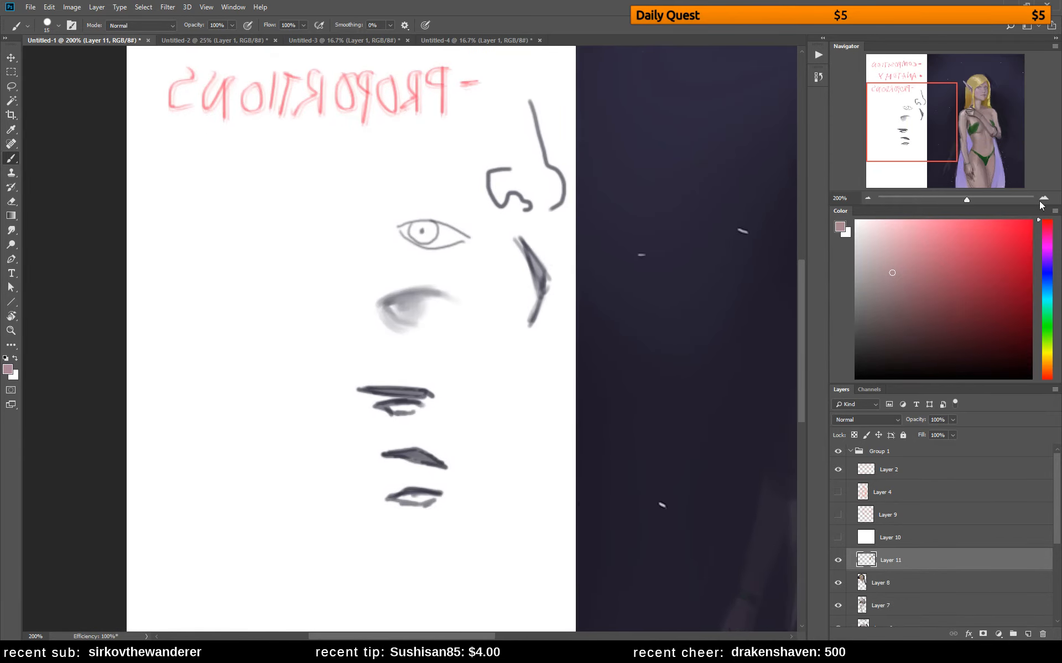
left_click_drag(1009, 290, 1030, 220)
mouse_move(176, 198)
left_mouse_down()
mouse_move(188, 217)
mouse_move(199, 209)
mouse_move(190, 193)
mouse_move(180, 208)
mouse_move(198, 212)
mouse_move(187, 195)
mouse_move(169, 215)
left_mouse_up()
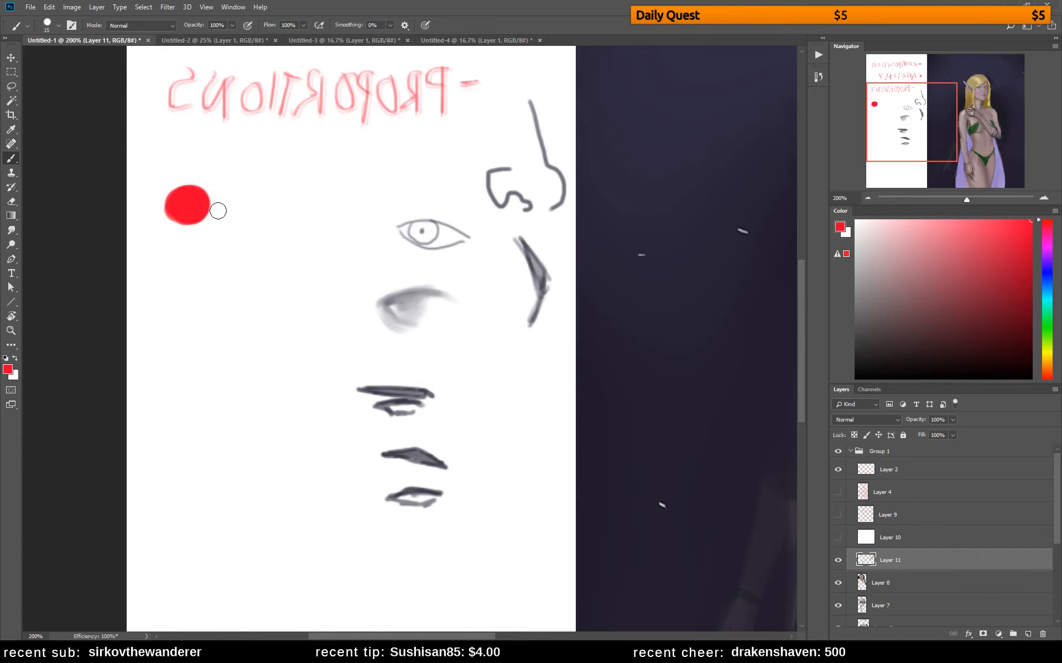
left_click(1046, 244)
mouse_move(252, 195)
left_mouse_down()
mouse_move(254, 217)
mouse_move(261, 204)
mouse_move(245, 211)
left_mouse_up()
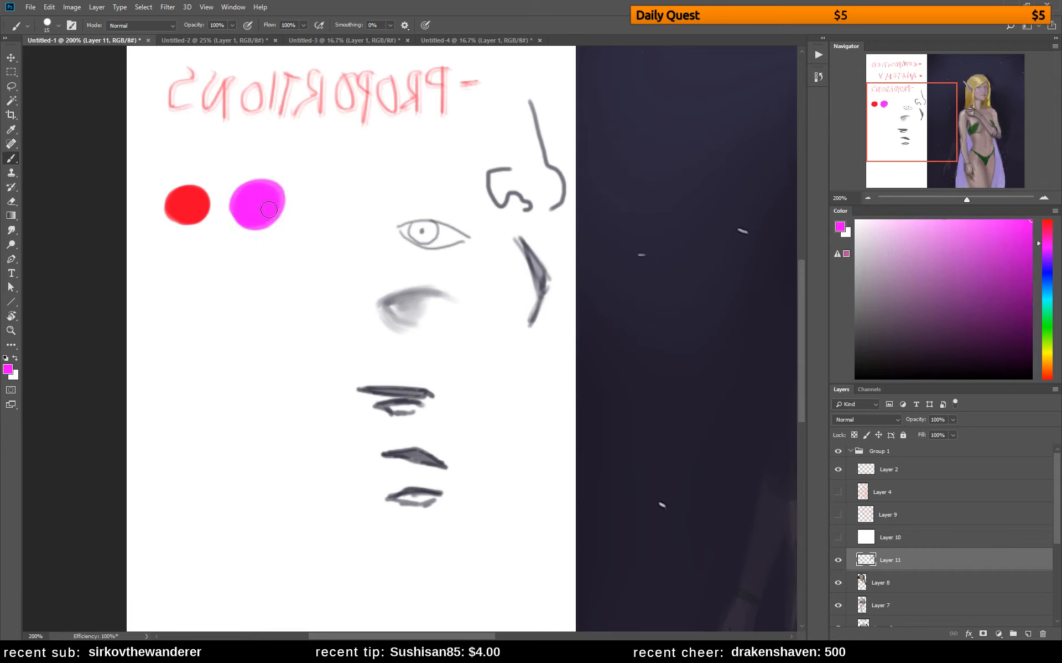
Add a second pair of round swatches below the first, one orange-red and one yellow-orange
left_click(1046, 379)
mouse_move(189, 274)
left_mouse_down()
mouse_move(183, 295)
mouse_move(197, 293)
left_mouse_up()
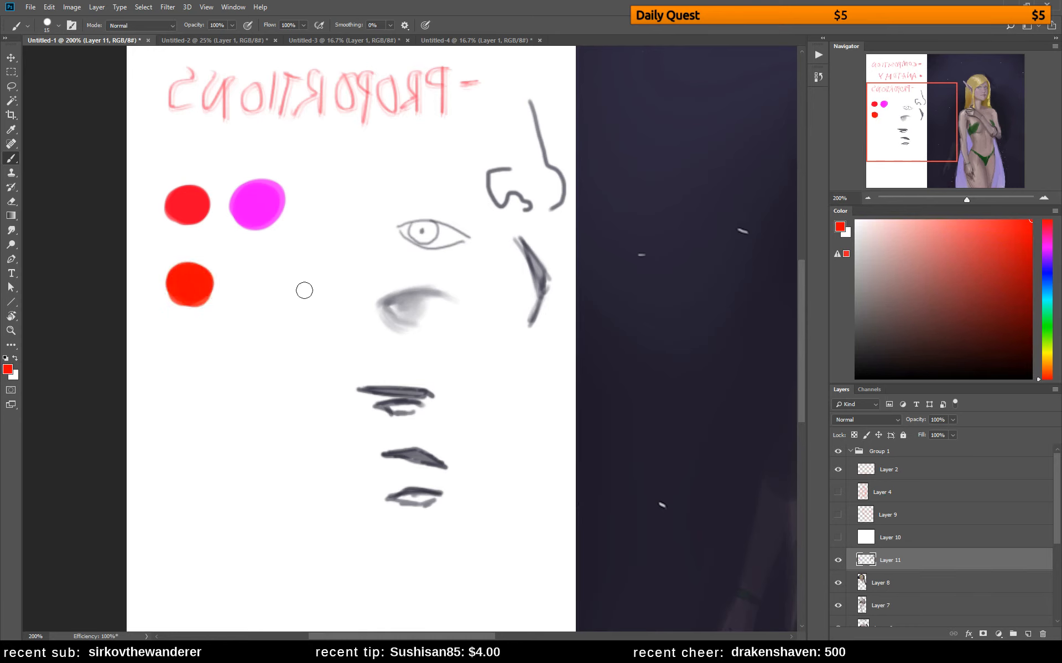
left_click(1046, 359)
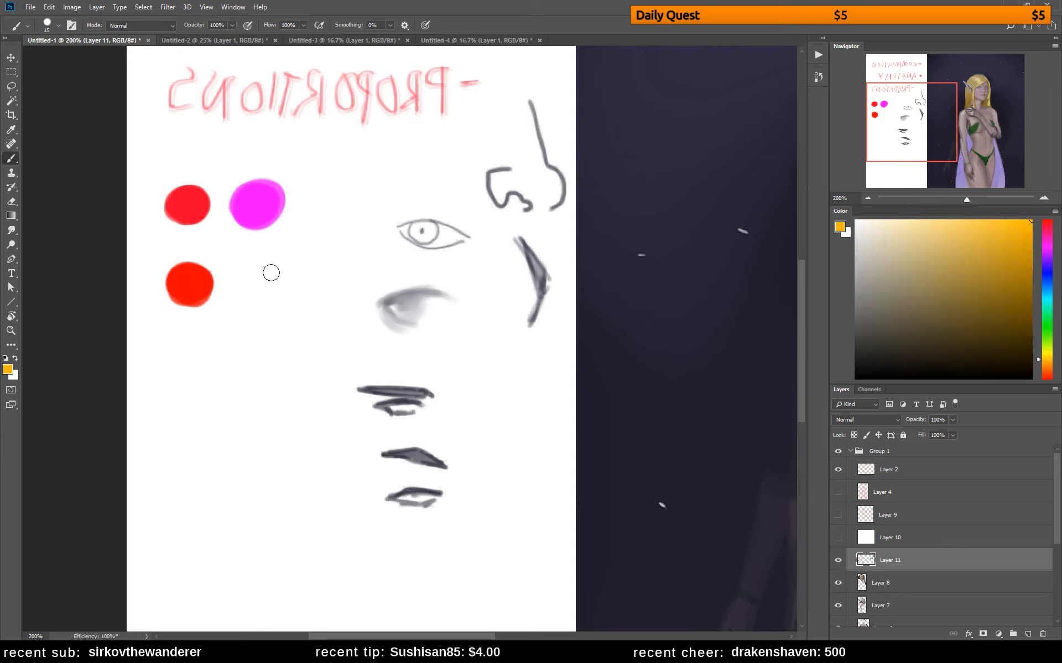
mouse_move(271, 272)
left_mouse_down()
mouse_move(256, 280)
mouse_move(272, 287)
mouse_move(249, 279)
mouse_move(274, 290)
mouse_move(257, 277)
left_mouse_up()
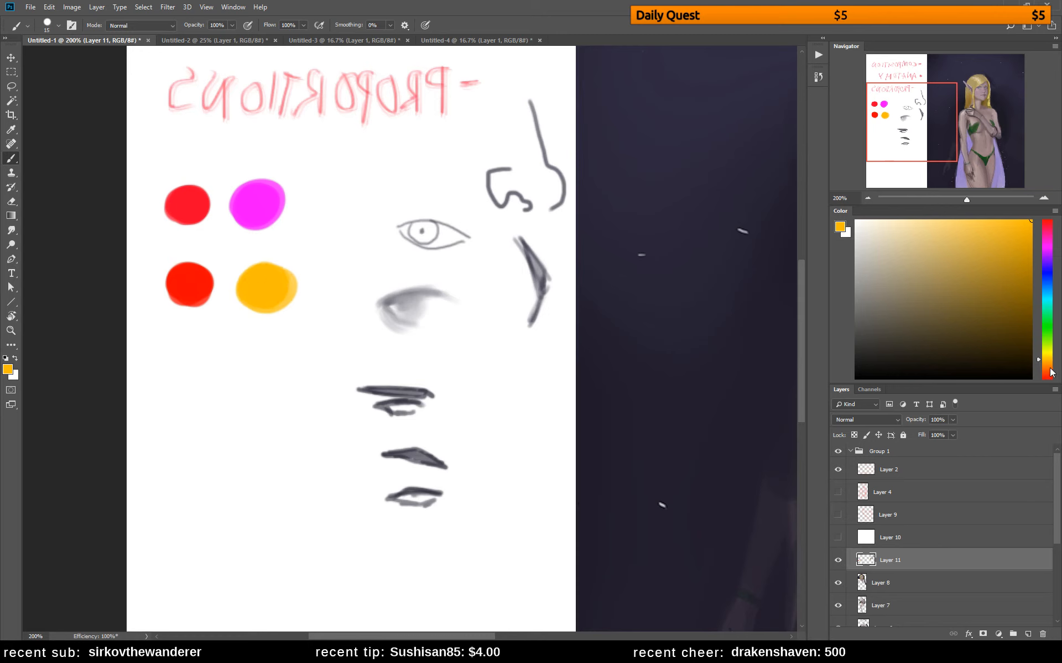
Add a third pair of round swatches, one saturated blue and one purple-magenta
left_click(1050, 279)
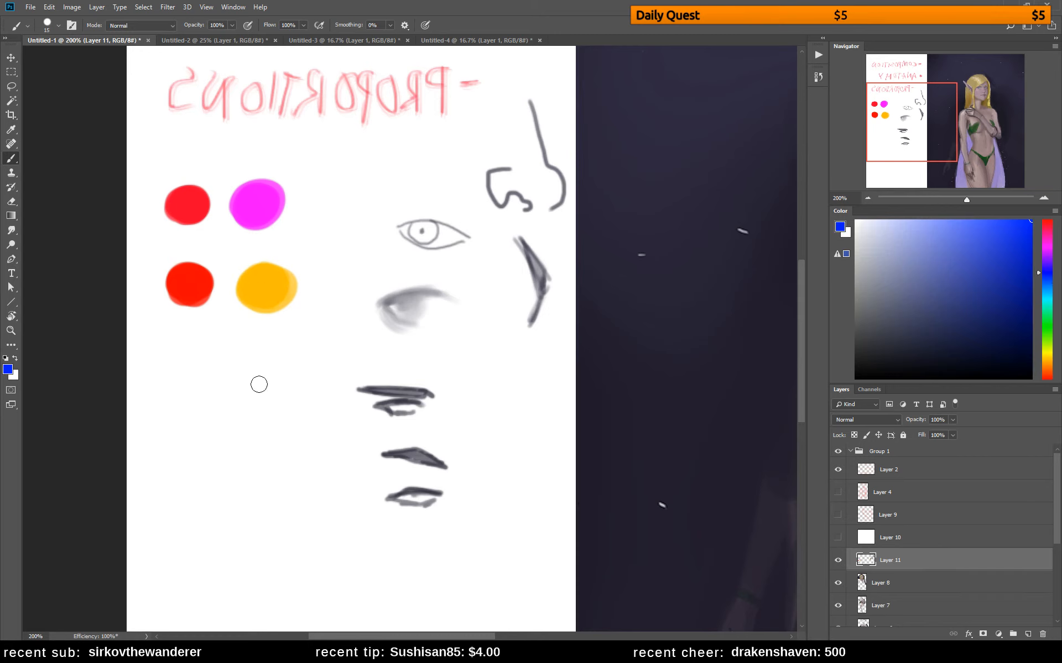
mouse_move(194, 366)
left_mouse_down()
mouse_move(187, 381)
mouse_move(202, 376)
mouse_move(177, 359)
mouse_move(184, 387)
mouse_move(214, 373)
mouse_move(263, 380)
mouse_move(285, 365)
left_mouse_up()
left_click(1049, 248)
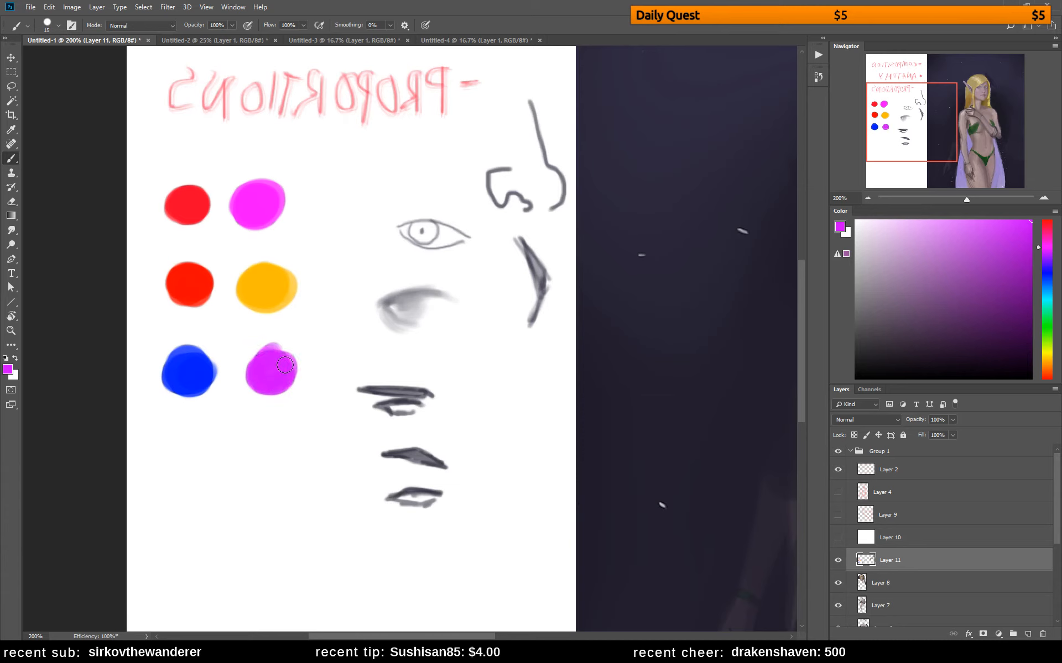
Add a fourth pair of round swatches, one saturated blue and one light cyan-blue
left_click(1046, 275)
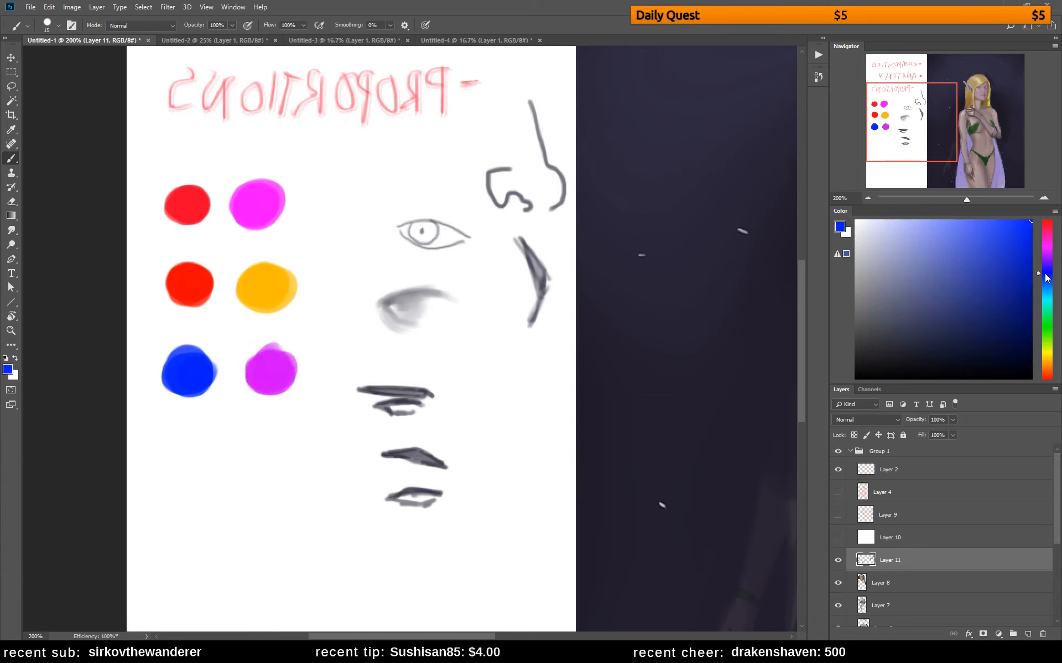
mouse_move(204, 448)
left_mouse_down()
mouse_move(175, 459)
mouse_move(208, 464)
mouse_move(193, 447)
left_mouse_up()
left_click(1044, 293)
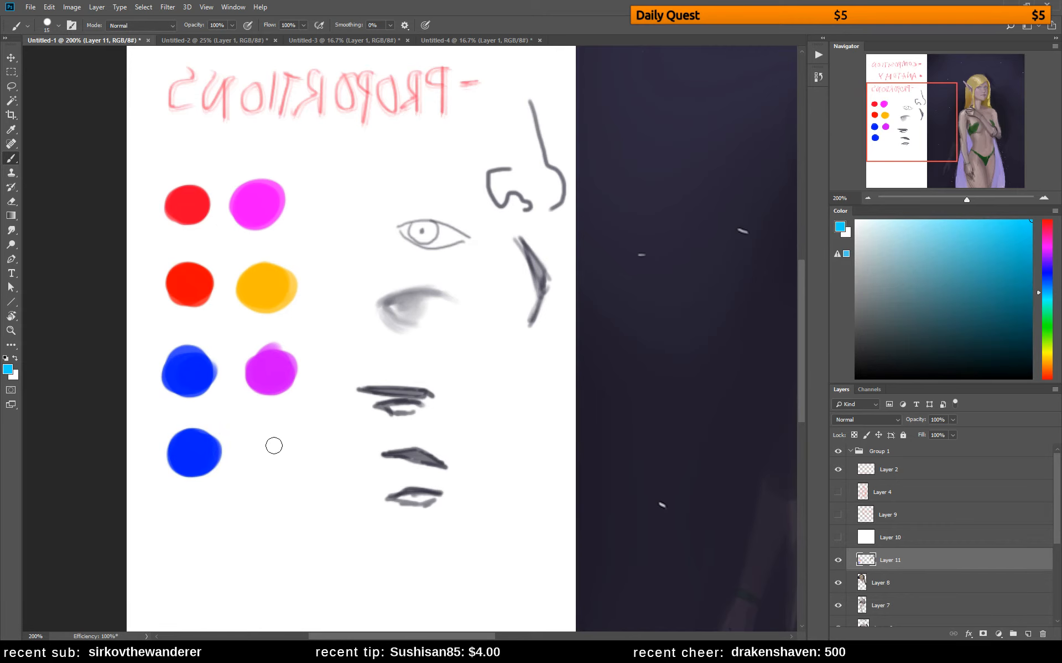
mouse_move(272, 443)
left_mouse_down()
mouse_move(277, 473)
mouse_move(285, 439)
mouse_move(263, 443)
mouse_move(273, 472)
mouse_move(288, 455)
mouse_move(268, 442)
left_mouse_up()
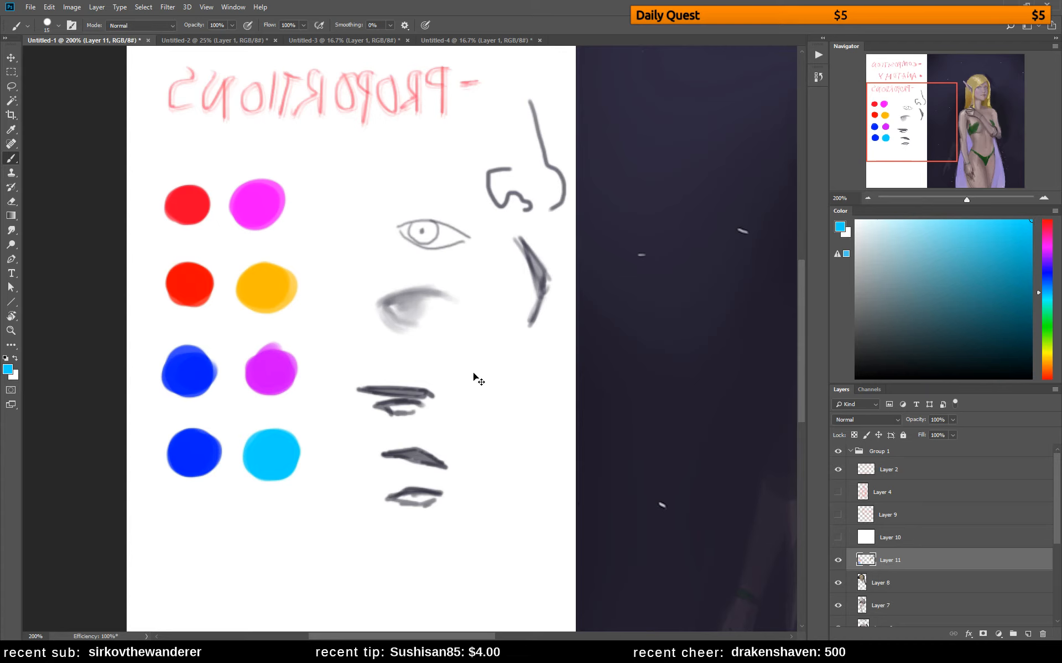
Compare the colour swatches' values by switching between full colour and the grayscale Dot Gain 20% proof
key("ctrl+y")
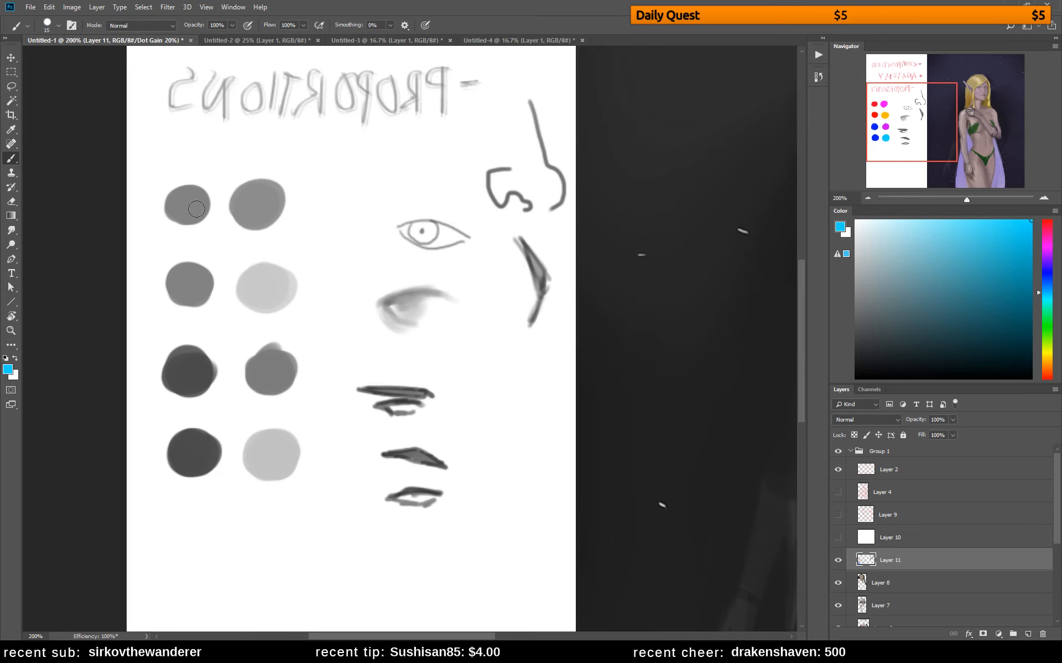
key("ctrl+y")
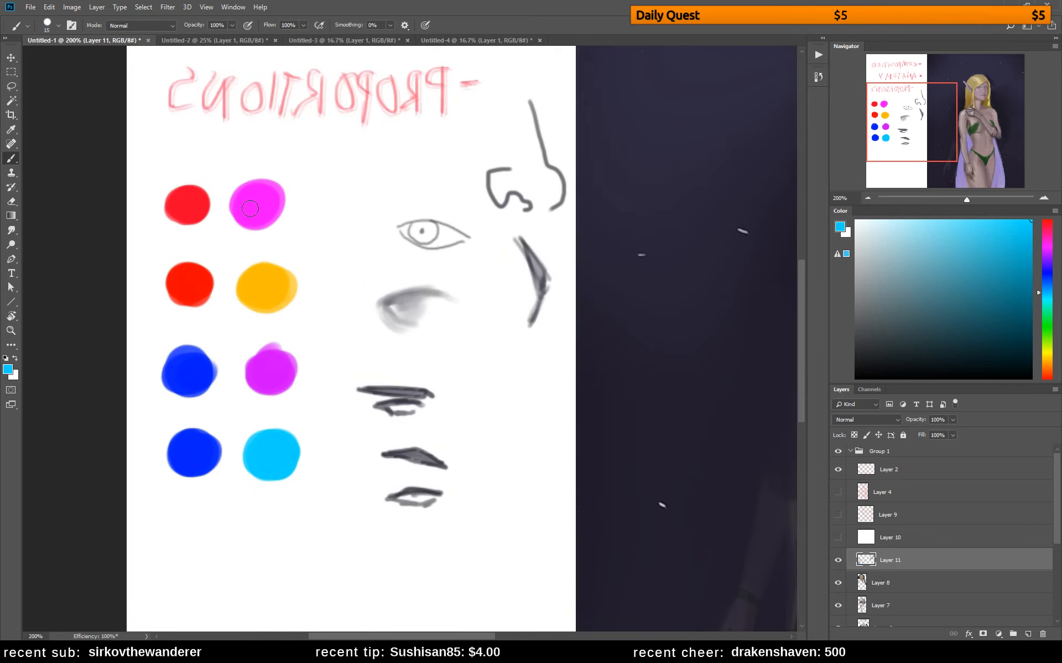
key("ctrl+y")
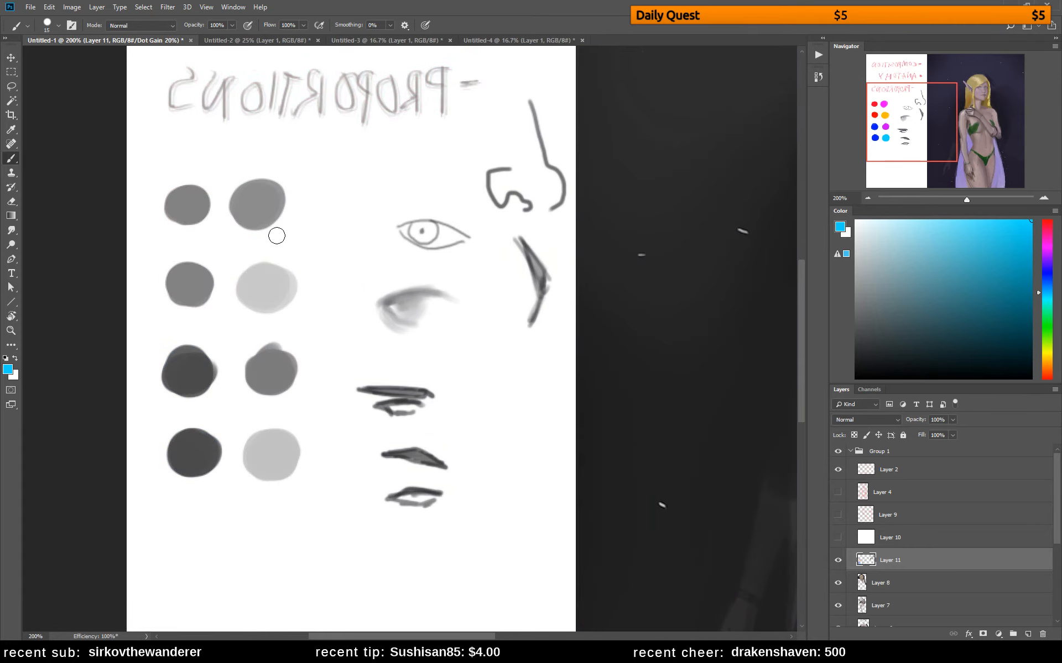
Enlarge the red and magenta swatches of the first pair with their own sampled colours in the grayscale proof
left_click(191, 204, "alt")
mouse_move(191, 204)
left_mouse_down()
mouse_move(183, 221)
mouse_move(176, 199)
mouse_move(169, 216)
mouse_move(188, 193)
mouse_move(205, 209)
left_mouse_up()
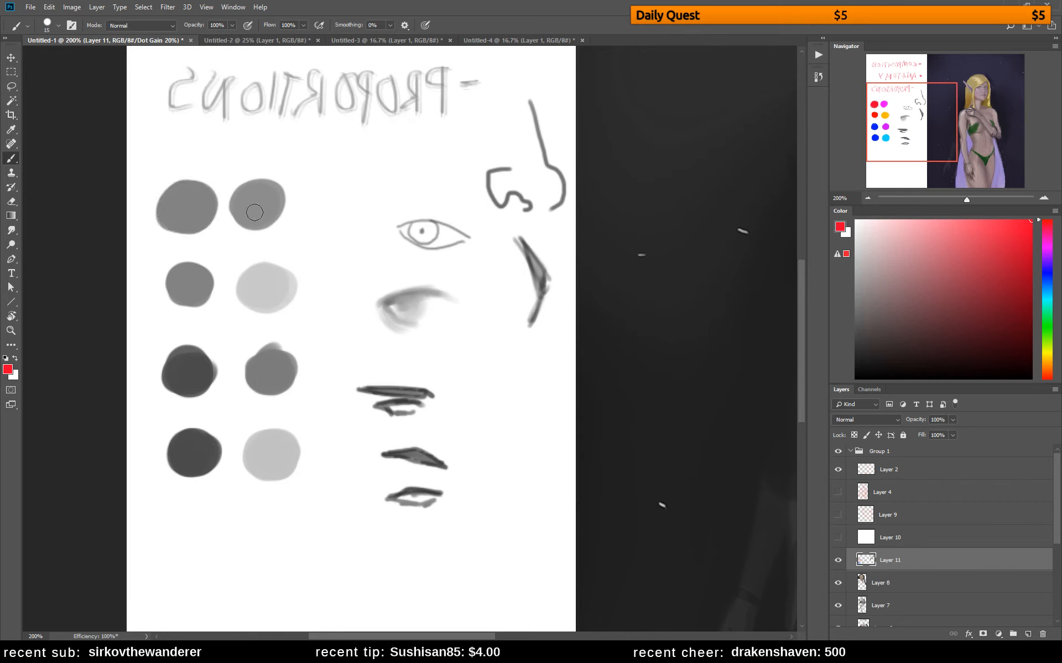
left_click(272, 205, "alt")
mouse_move(272, 205)
left_mouse_down()
mouse_move(285, 213)
mouse_move(257, 202)
left_mouse_up()
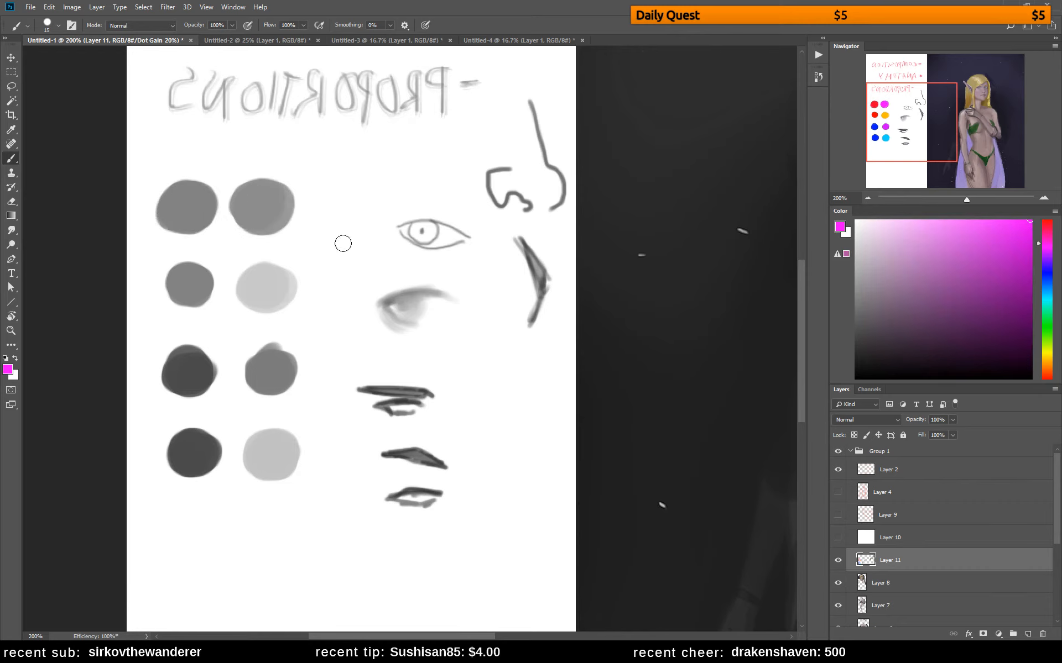
Try a purple hue over the first pair's magenta swatch, undo it, and repaint the swatch in a pinker magenta
left_click(1046, 252)
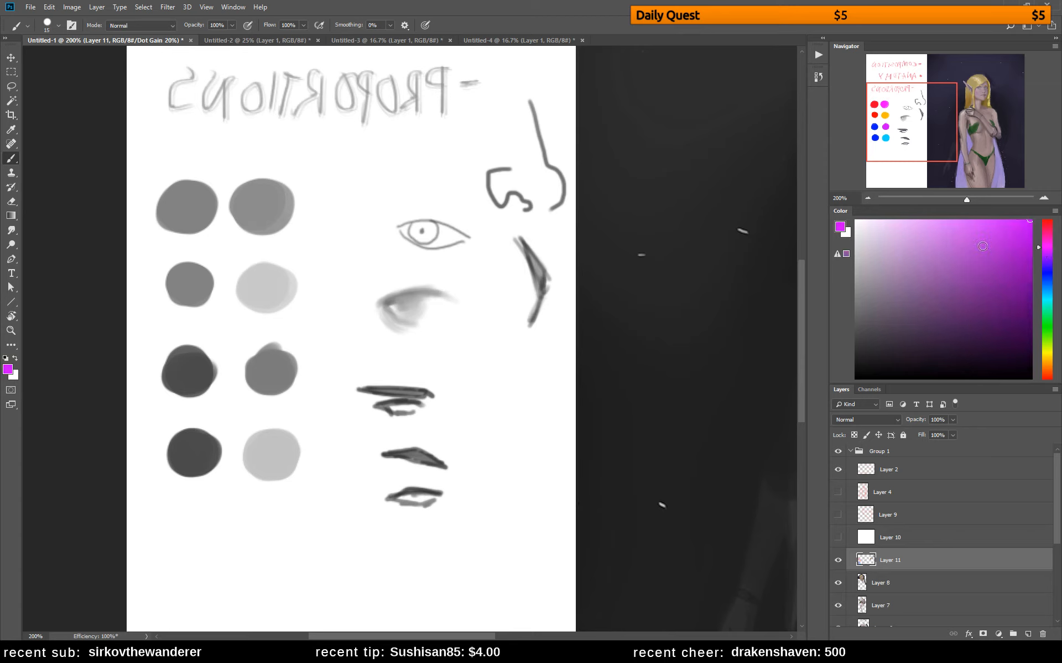
left_click_drag(276, 200, 249, 203)
key("ctrl+z")
left_click(1047, 237)
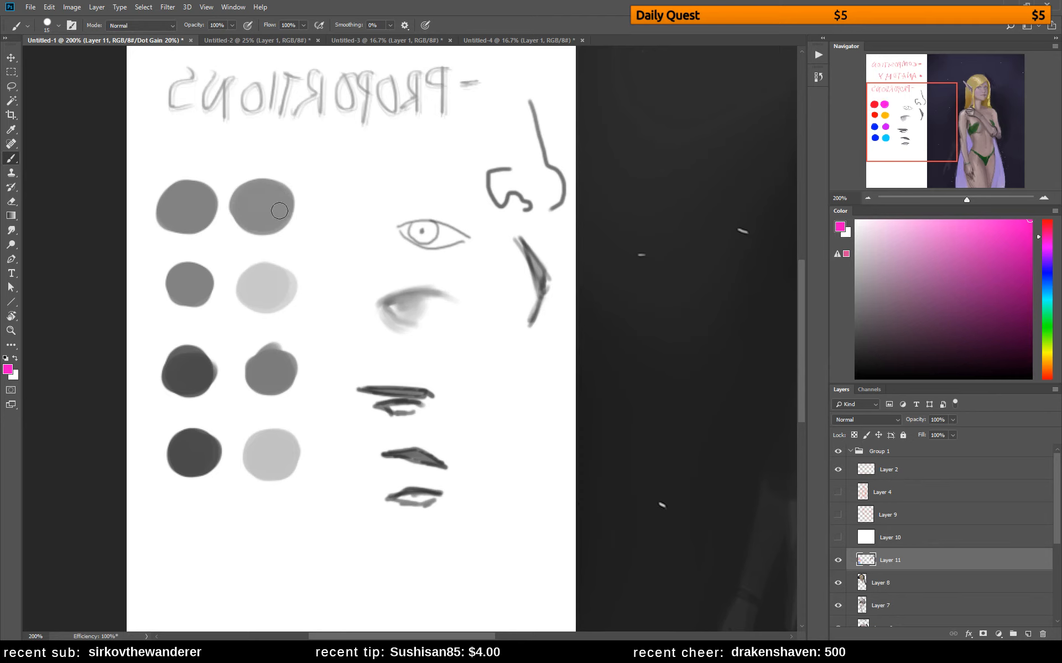
left_click(903, 245)
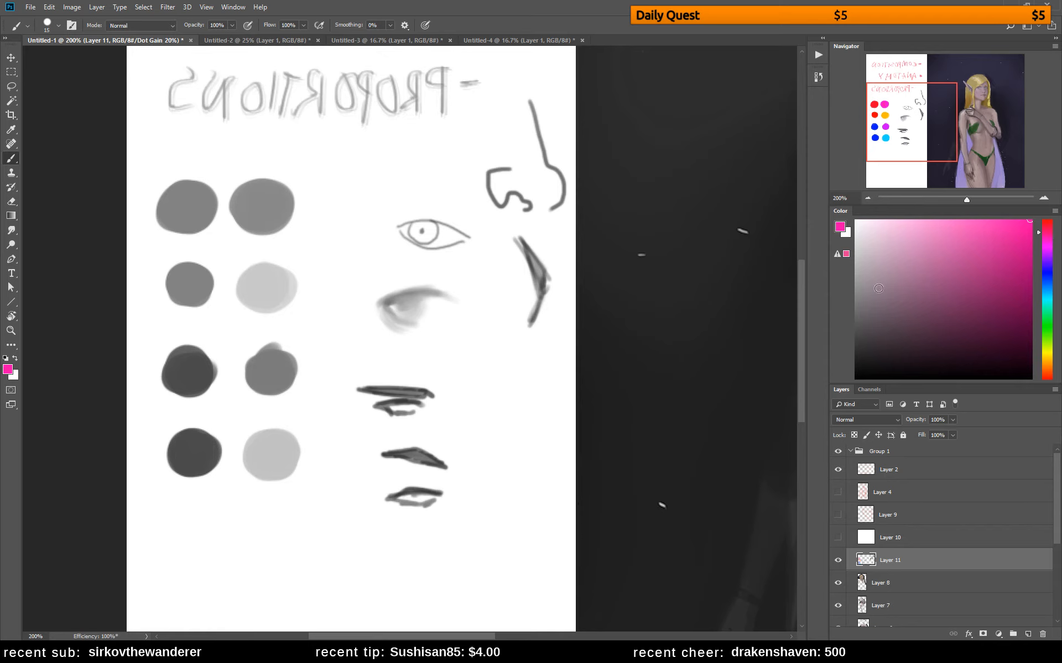
Recheck the swatches in full colour and grayscale proof, and round out the third pair's blue swatch with its own sampled colour
key("ctrl+y")
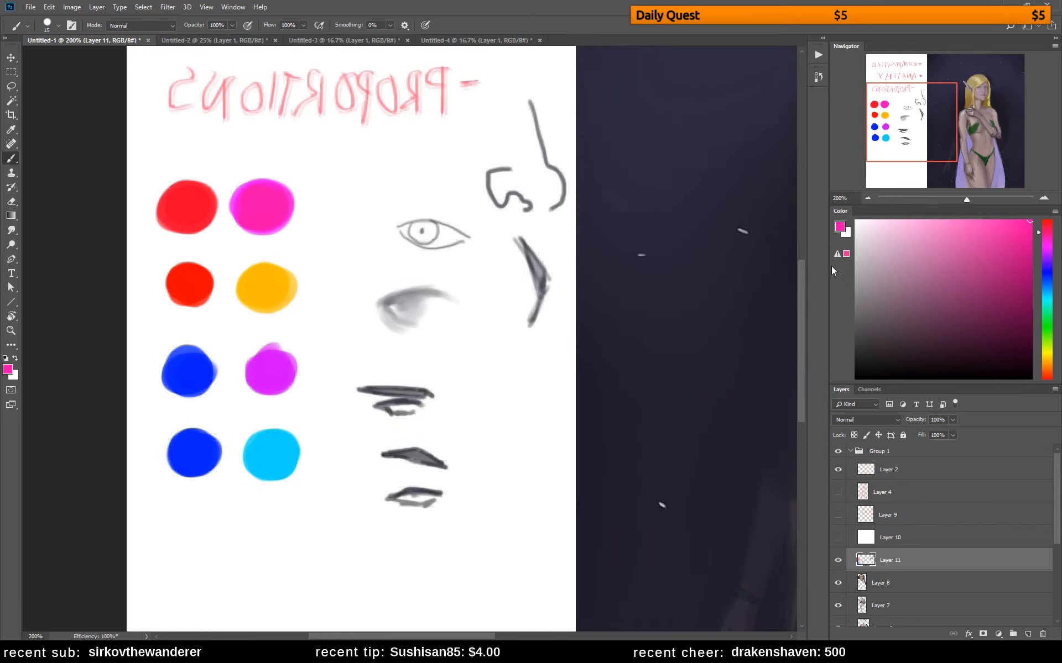
key("ctrl+y")
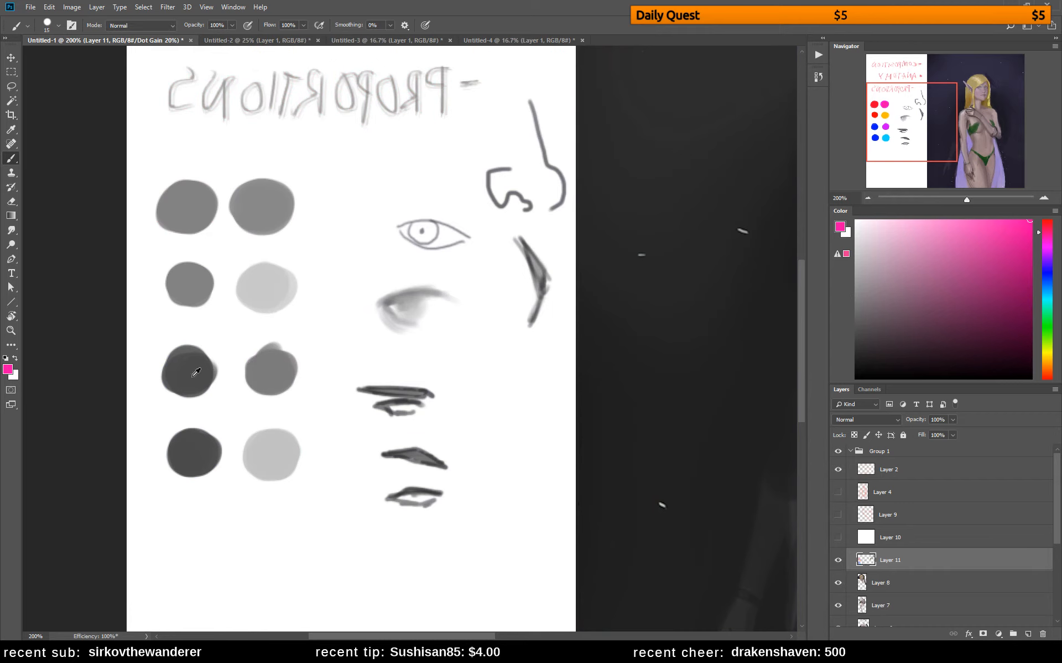
left_click(195, 360, "alt")
mouse_move(195, 360)
left_mouse_down()
mouse_move(174, 382)
mouse_move(187, 365)
mouse_move(206, 371)
left_mouse_up()
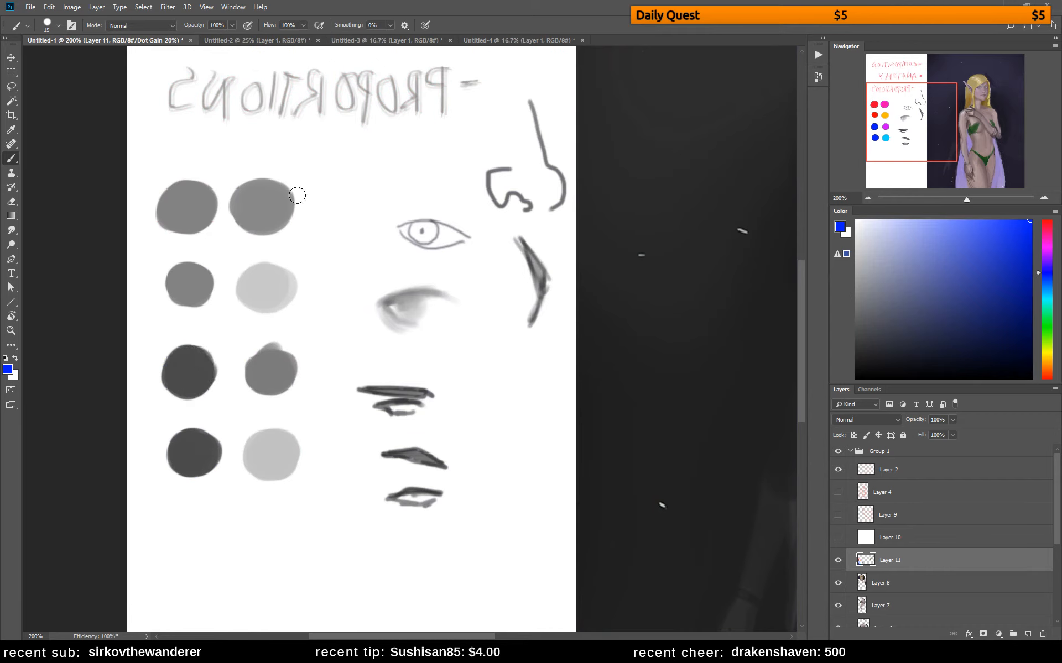
Try pink-red and orange hues, and enlarge the second pair's red swatch with its own sampled red
left_click(1050, 230)
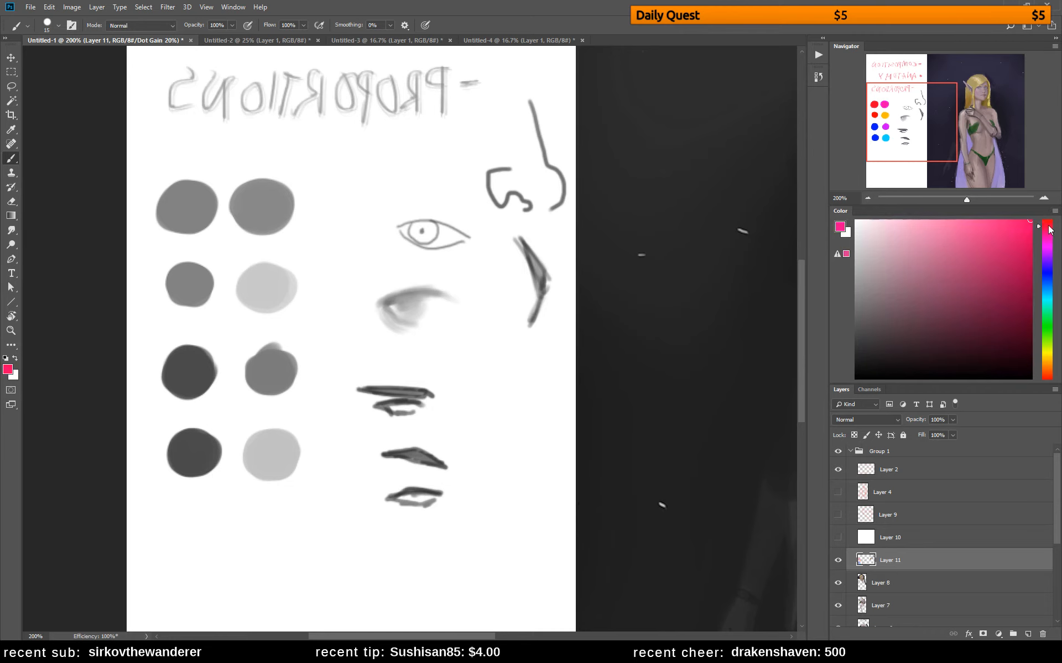
left_click_drag(1044, 358, 1045, 368)
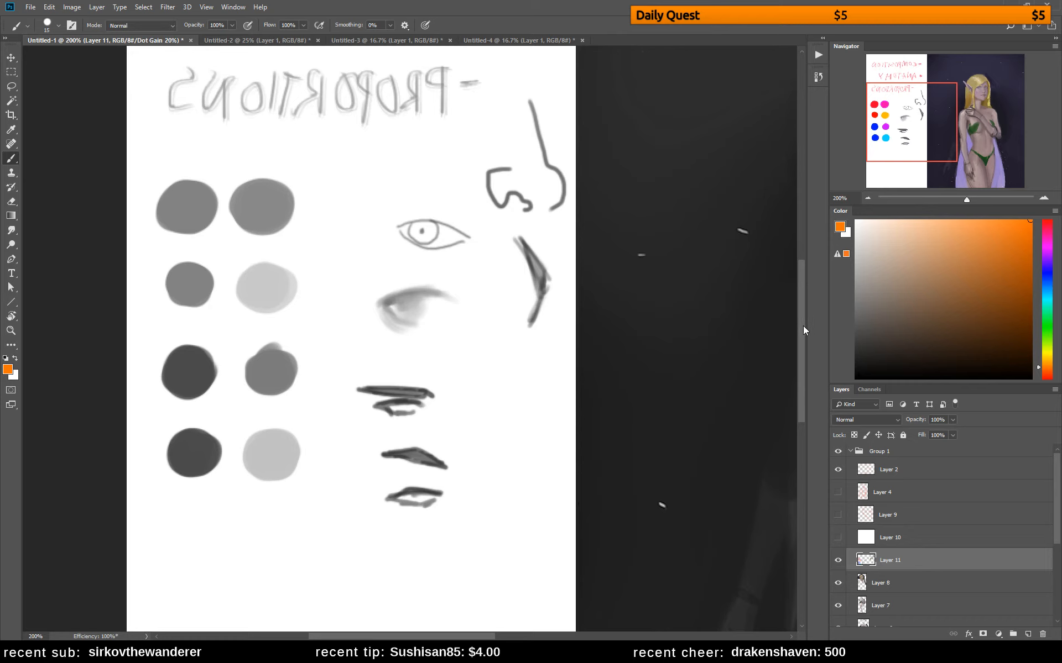
right_click(190, 277, "alt+shift")
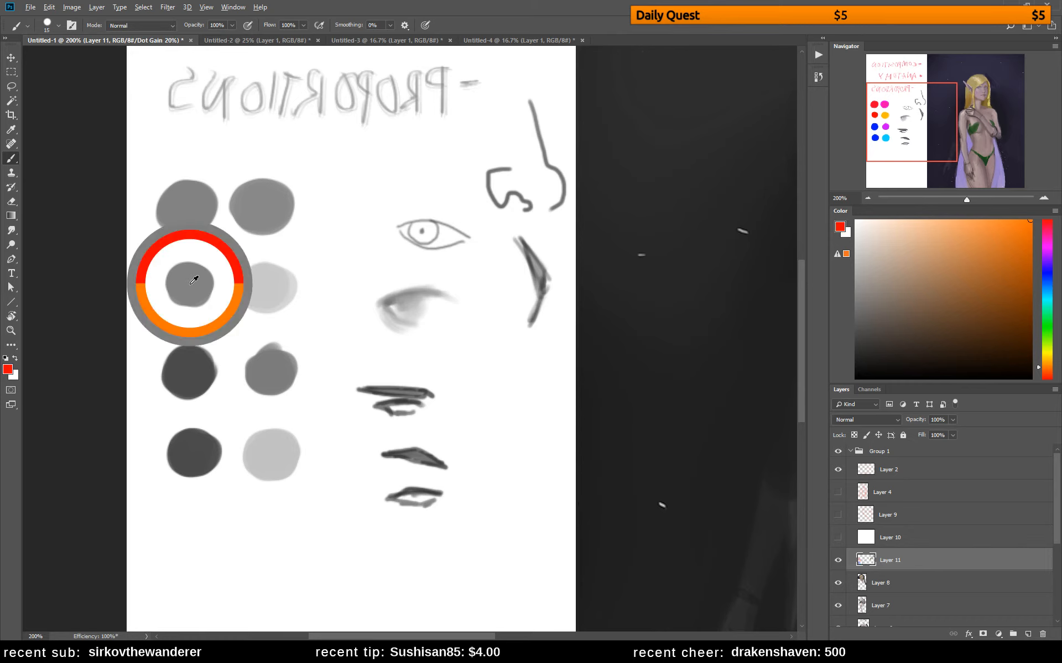
mouse_move(173, 267)
left_mouse_down()
mouse_move(206, 292)
mouse_move(173, 275)
left_mouse_up()
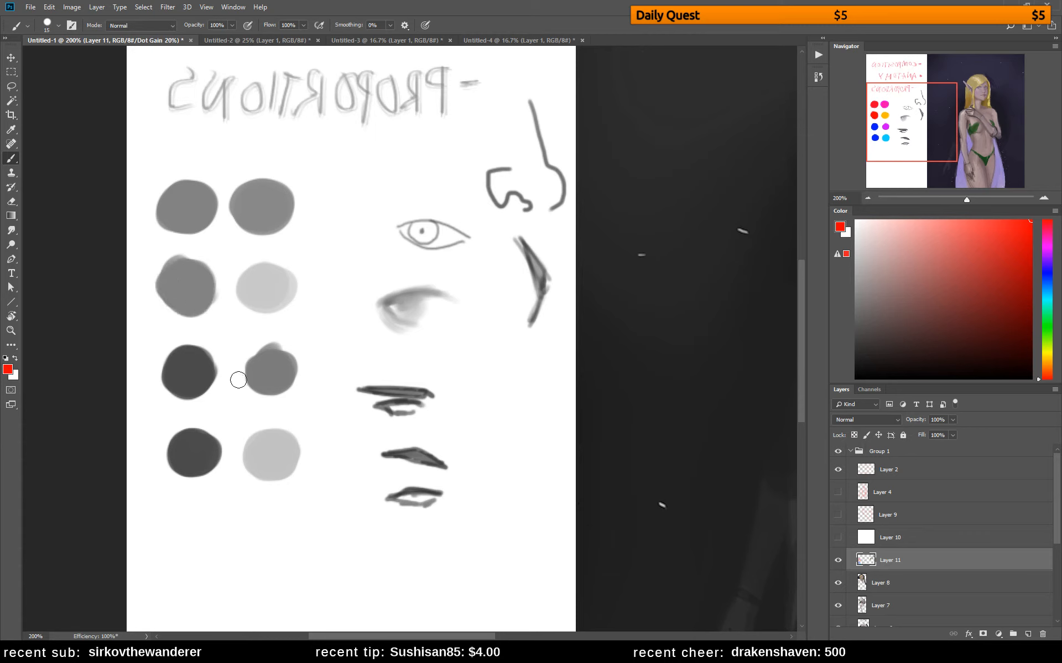
Compare the hues of the blue, orange and light cyan-blue swatches by sampling them in the grayscale proof
left_click(195, 376, "alt")
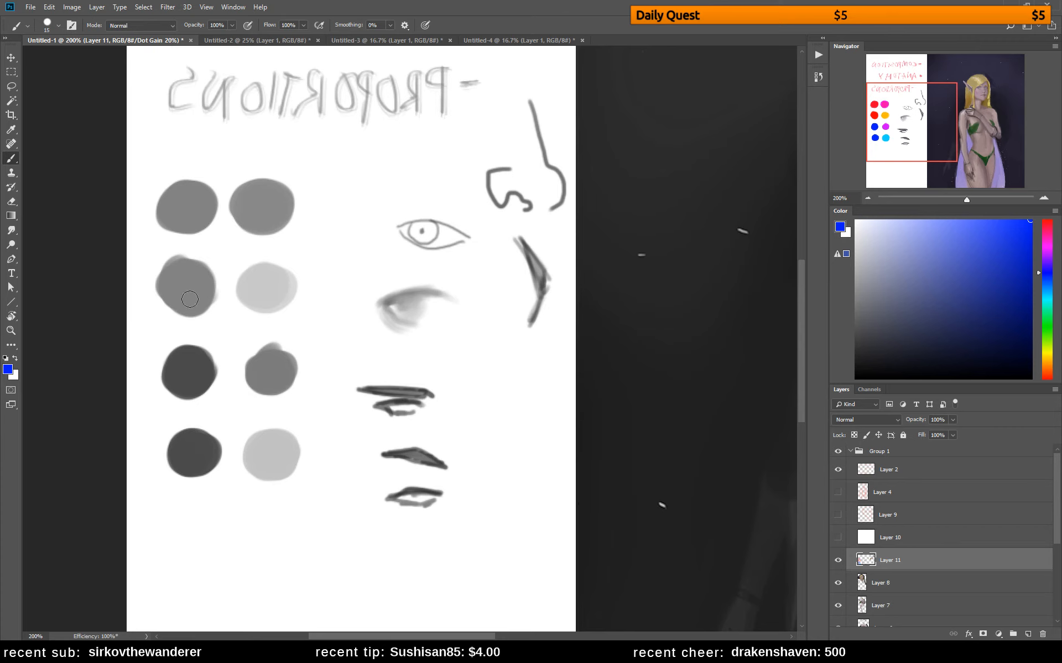
left_click(199, 451, "alt")
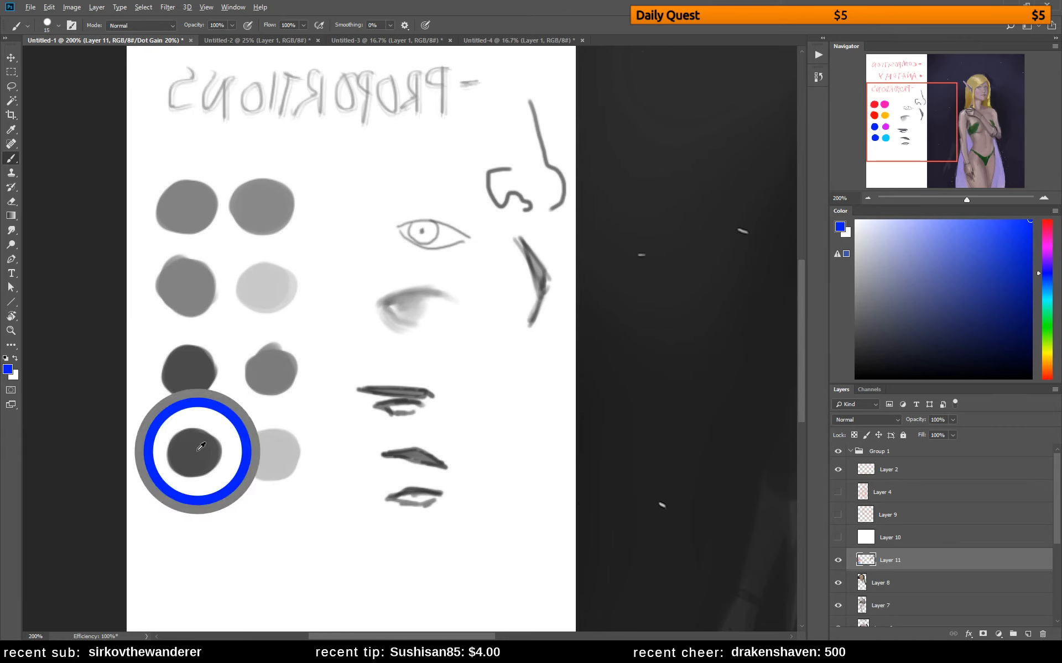
left_click(200, 366, "alt")
left_click(278, 285, "alt")
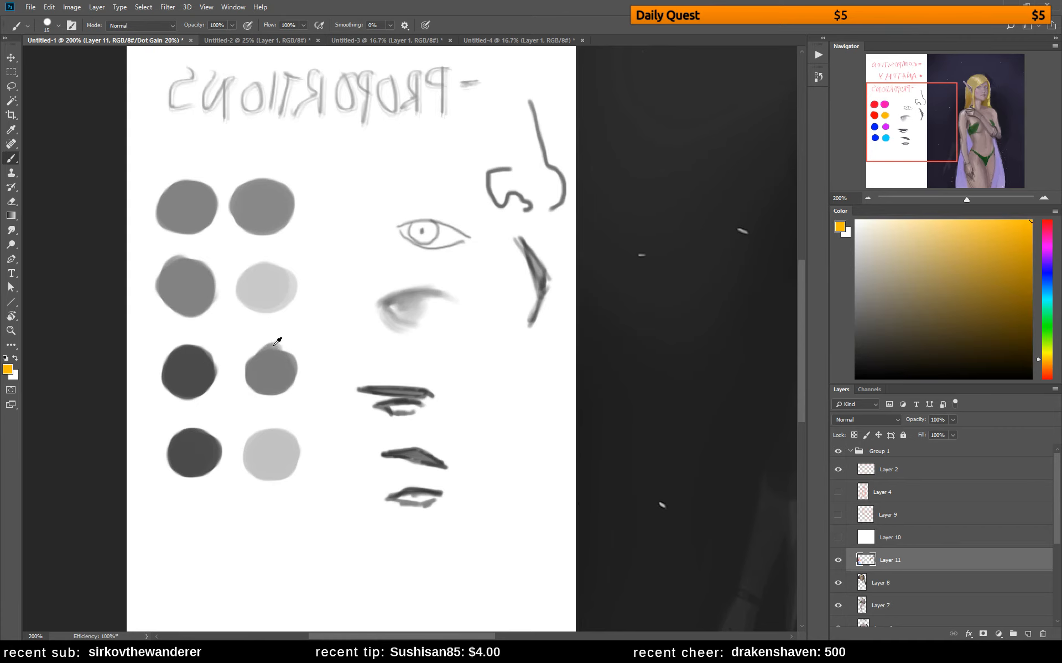
left_click(273, 449, "alt")
left_click(265, 293, "alt")
left_click(283, 450, "alt")
left_click(280, 287, "alt")
Add a yellow swatch beside the fourth pair and a bright cyan swatch beside the third, comparing the yellow in colour and grayscale
left_click(1051, 353)
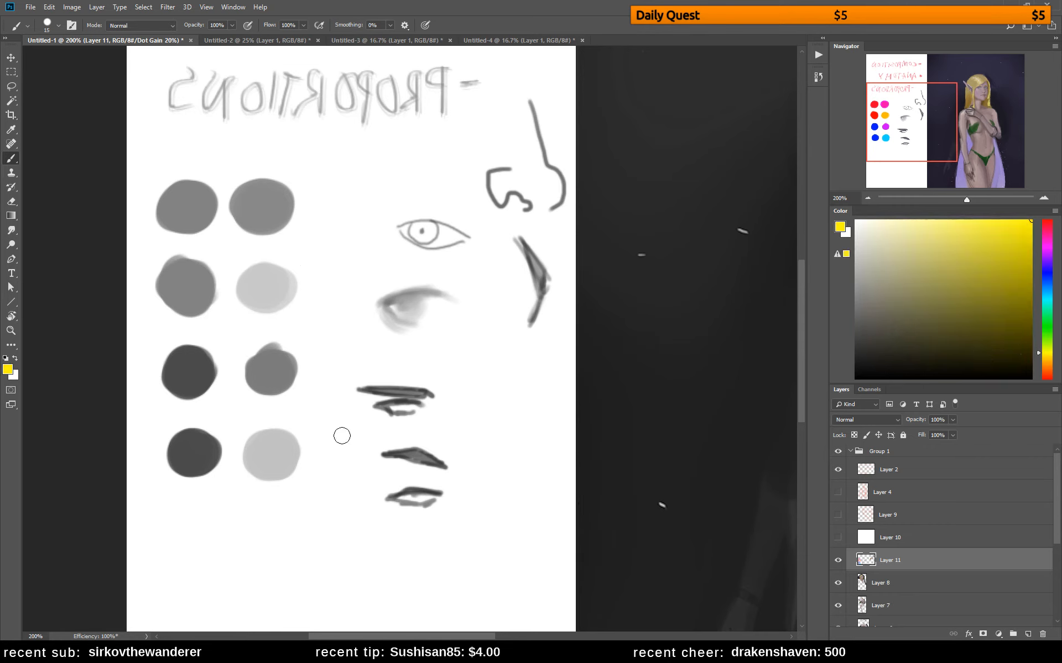
mouse_move(351, 452)
left_mouse_down()
mouse_move(346, 464)
mouse_move(356, 443)
mouse_move(330, 457)
mouse_move(350, 458)
mouse_move(339, 474)
mouse_move(353, 444)
mouse_move(334, 443)
left_mouse_up()
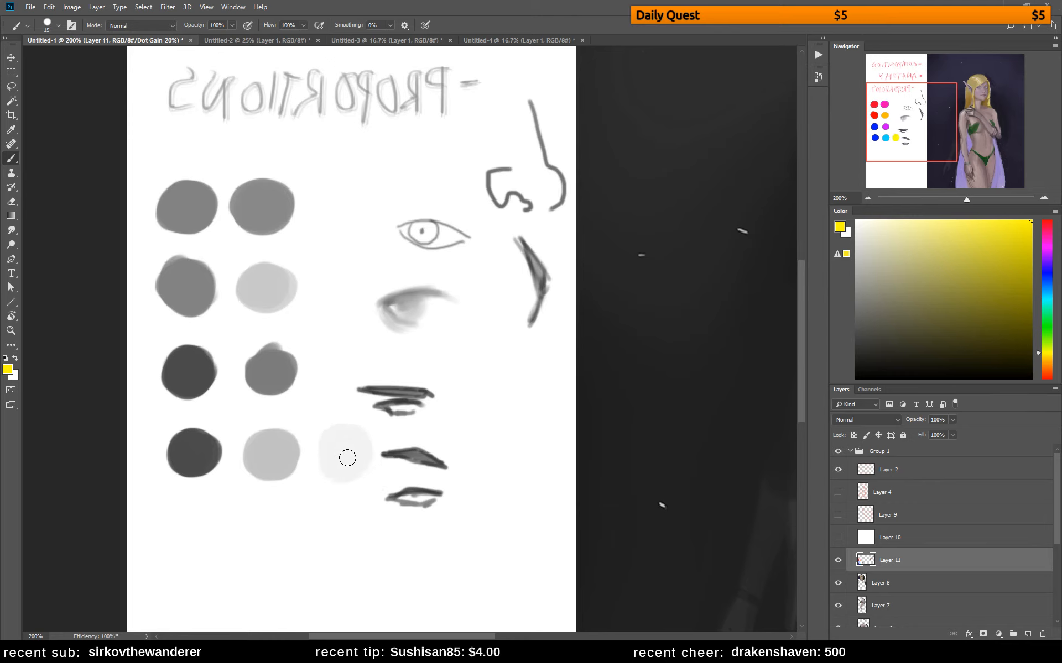
key("ctrl+y")
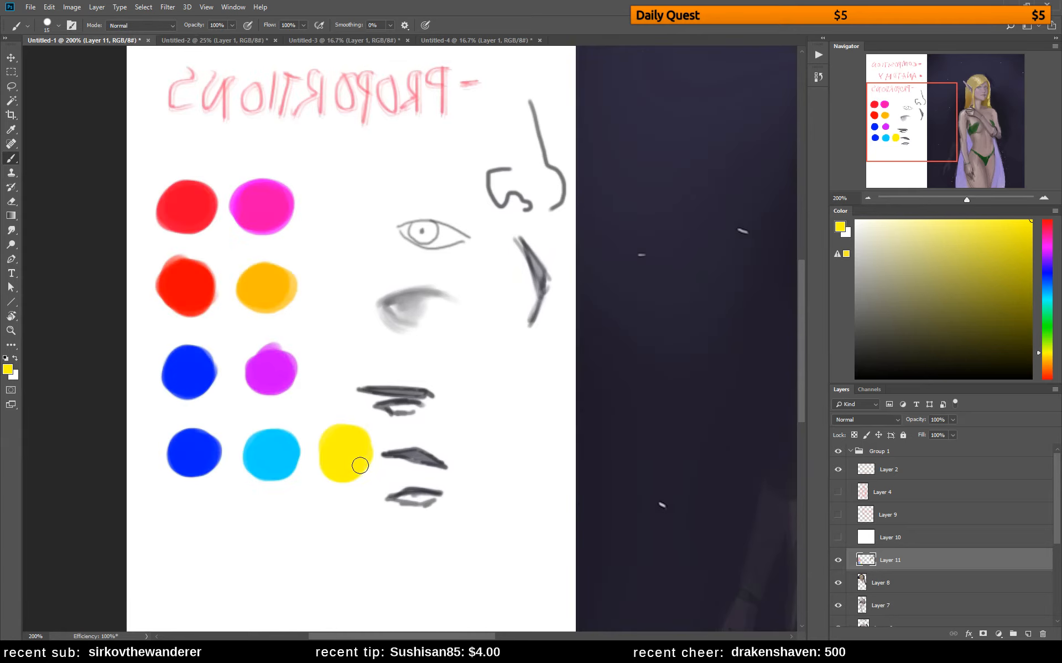
key("ctrl+y")
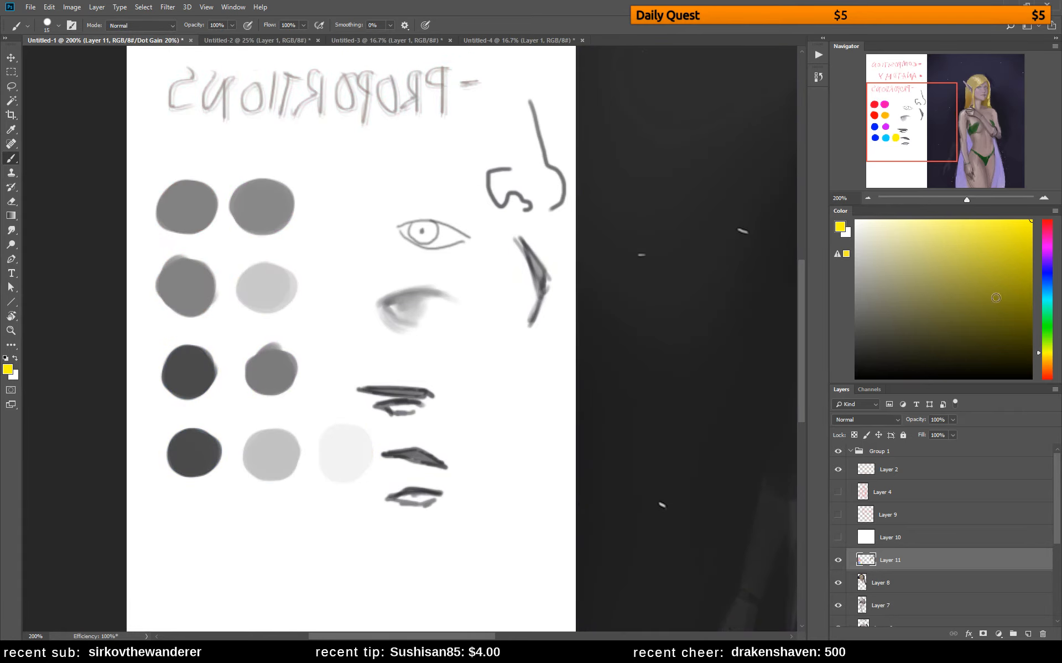
left_click_drag(1045, 300, 1046, 295)
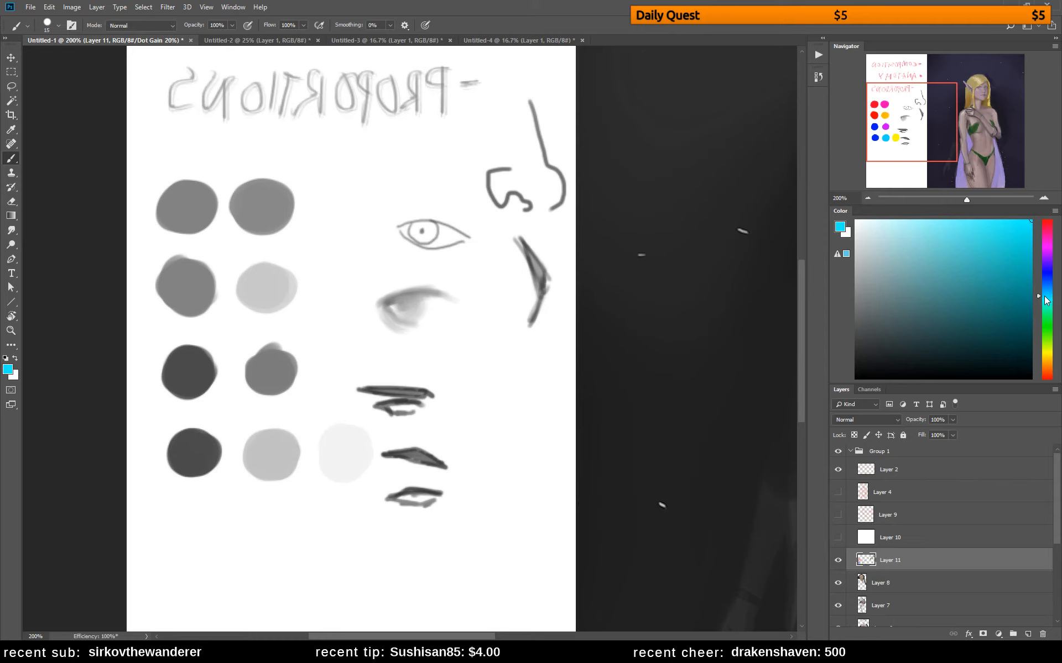
mouse_move(330, 360)
left_mouse_down()
mouse_move(339, 388)
mouse_move(349, 381)
mouse_move(354, 353)
mouse_move(322, 378)
mouse_move(360, 403)
left_mouse_up()
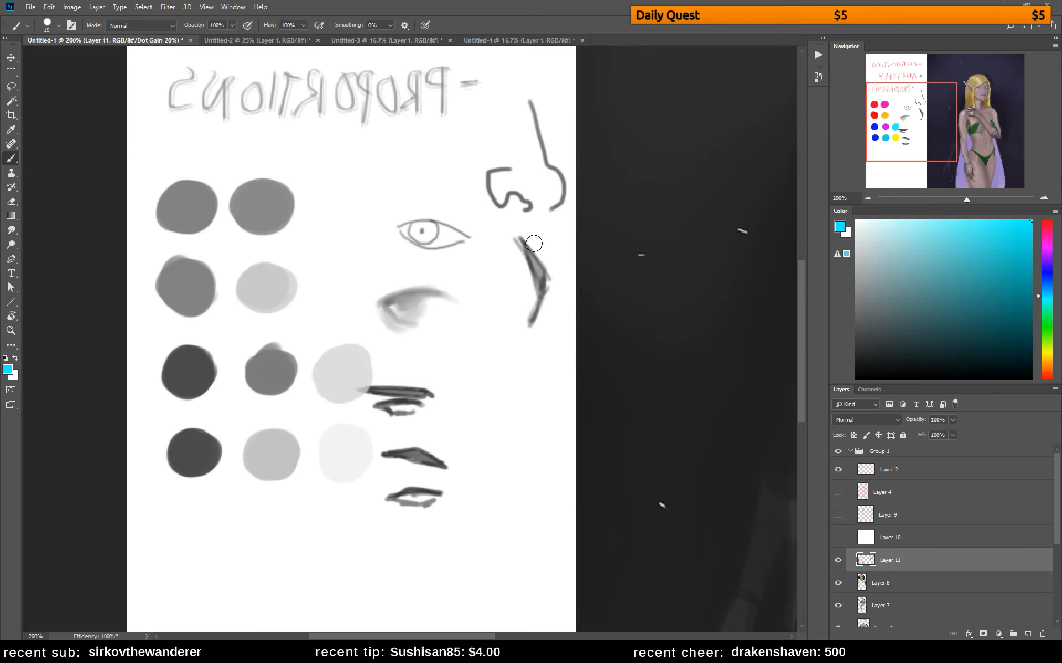
Write value numbers in thin white strokes: 2 and 3 on the first pair, 1 and 3 on the third row's blue and magenta swatches
left_click(386, 198, "alt")
right_click(294, 301)
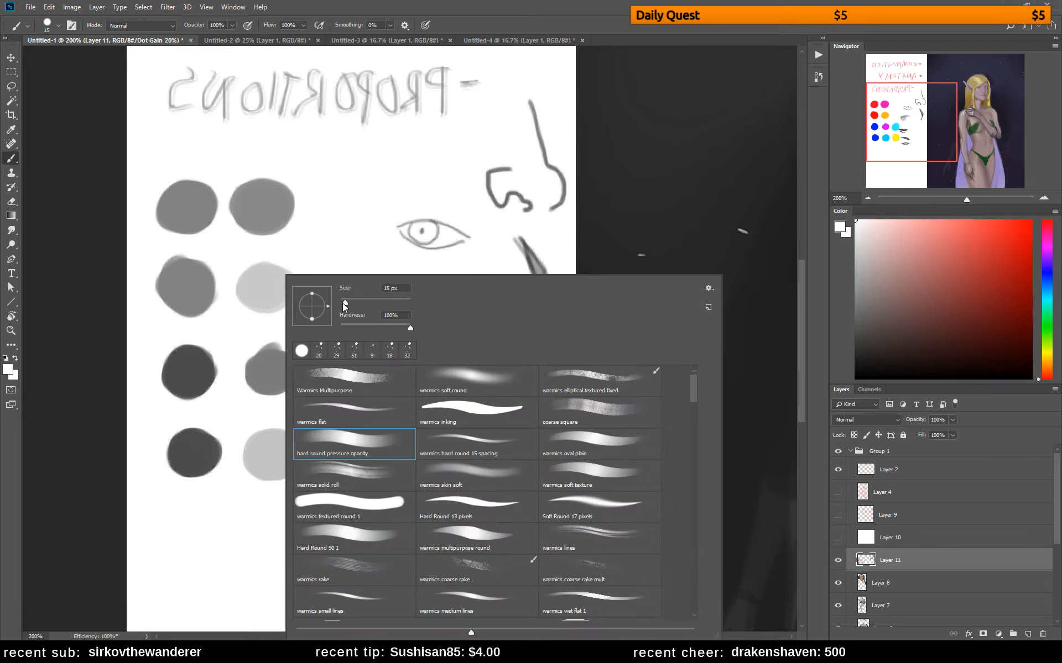
left_click(184, 372)
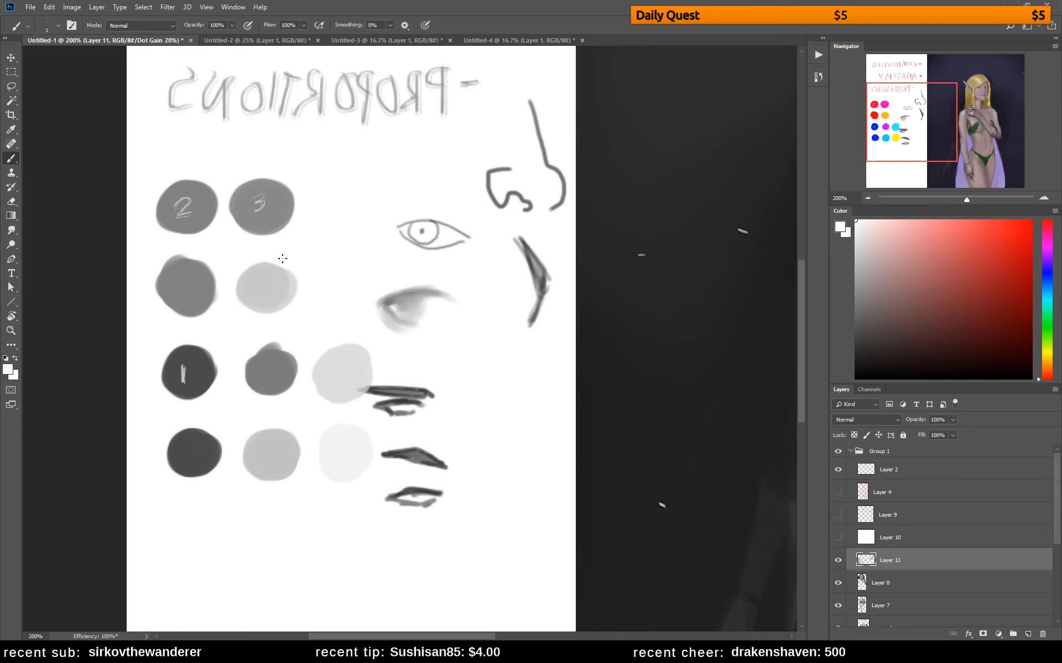
key("ctrl+z")
key("ctrl+y")
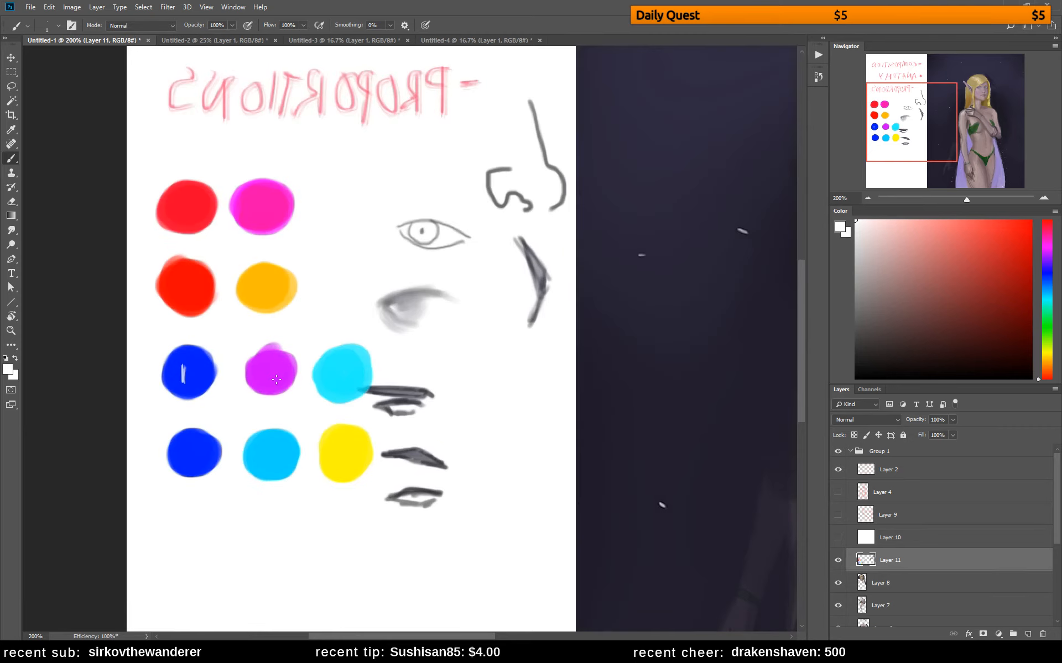
key("ctrl+y")
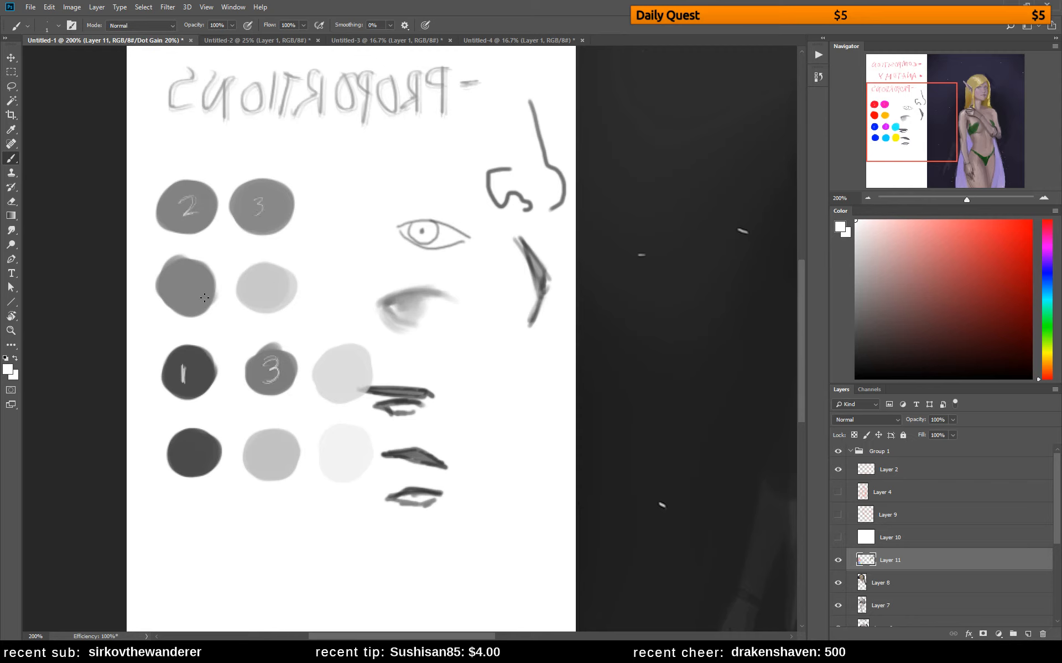
Number the second pair 4 and 5 and the fourth row 1, 6 and a dark grey 7, and return to full colour
left_click_drag(188, 285, 196, 297)
left_click_drag(189, 285, 191, 305)
left_click_drag(268, 444, 270, 454)
left_click_drag(190, 444, 191, 462)
left_click(393, 449, "alt")
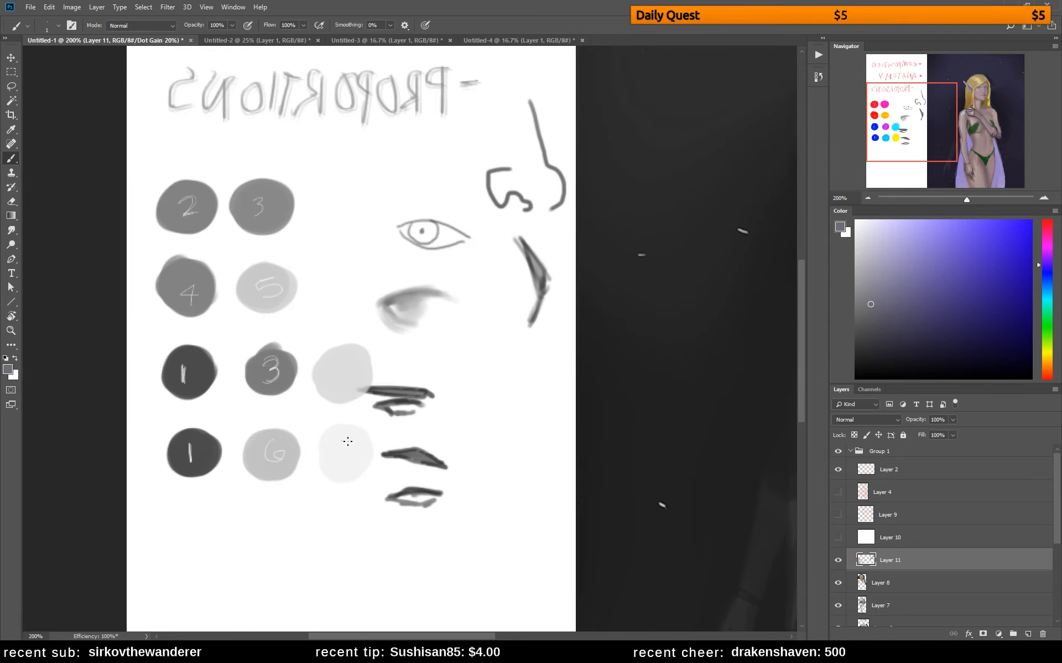
mouse_move(341, 441)
left_mouse_down()
mouse_move(350, 467)
mouse_move(353, 458)
left_mouse_up()
key("ctrl+y")
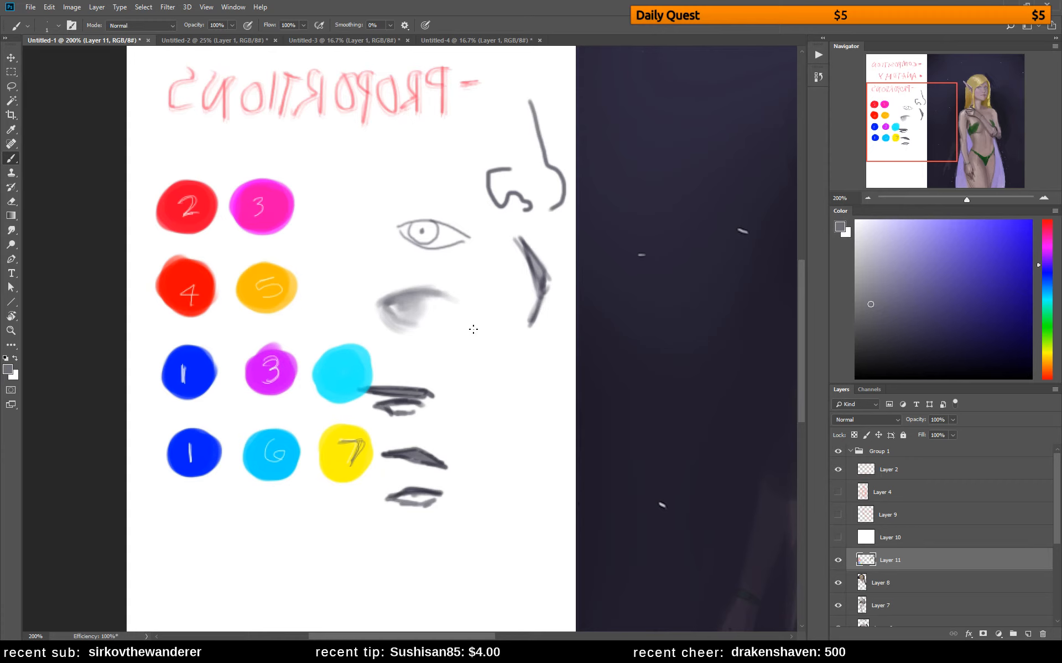
key("l")
mouse_move(345, 296)
left_mouse_down()
mouse_move(395, 362)
mouse_move(365, 398)
mouse_move(385, 440)
mouse_move(364, 489)
mouse_move(316, 514)
mouse_move(179, 489)
mouse_move(122, 382)
left_mouse_up()
left_click(526, 238)
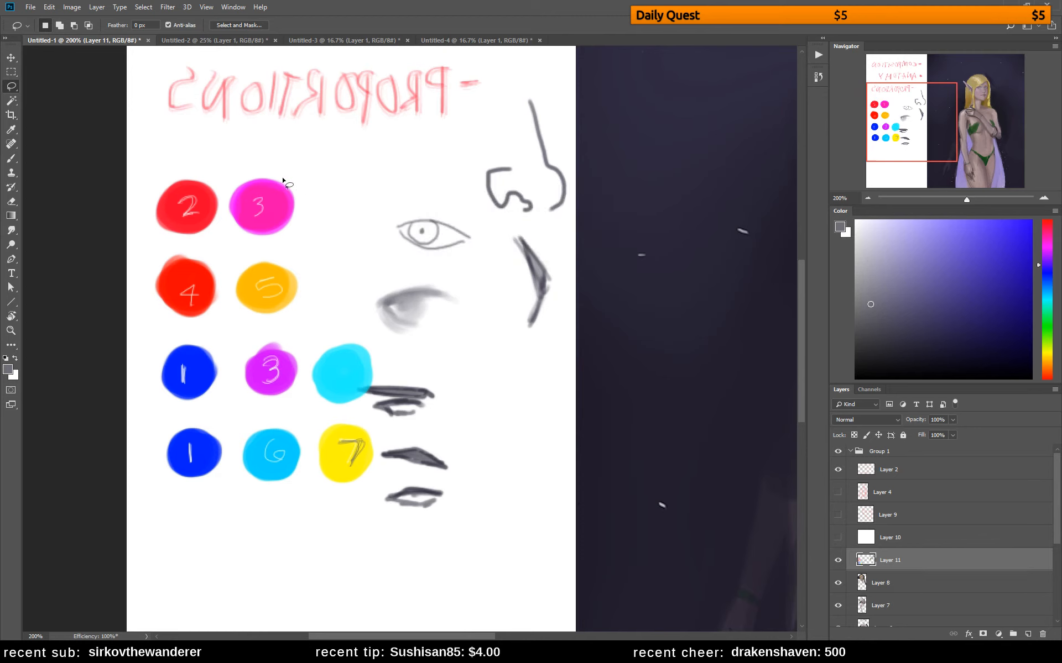
mouse_move(284, 180)
left_mouse_down()
mouse_move(156, 177)
mouse_move(135, 240)
mouse_move(147, 492)
mouse_move(205, 515)
mouse_move(259, 516)
left_mouse_up()
left_click(203, 171)
Brush a pinker tone sampled from the skin onto the elf's cheek nearest the ear on Layer 11, using a 17 px hard round brush
left_click_drag(628, 291, 50, 241)
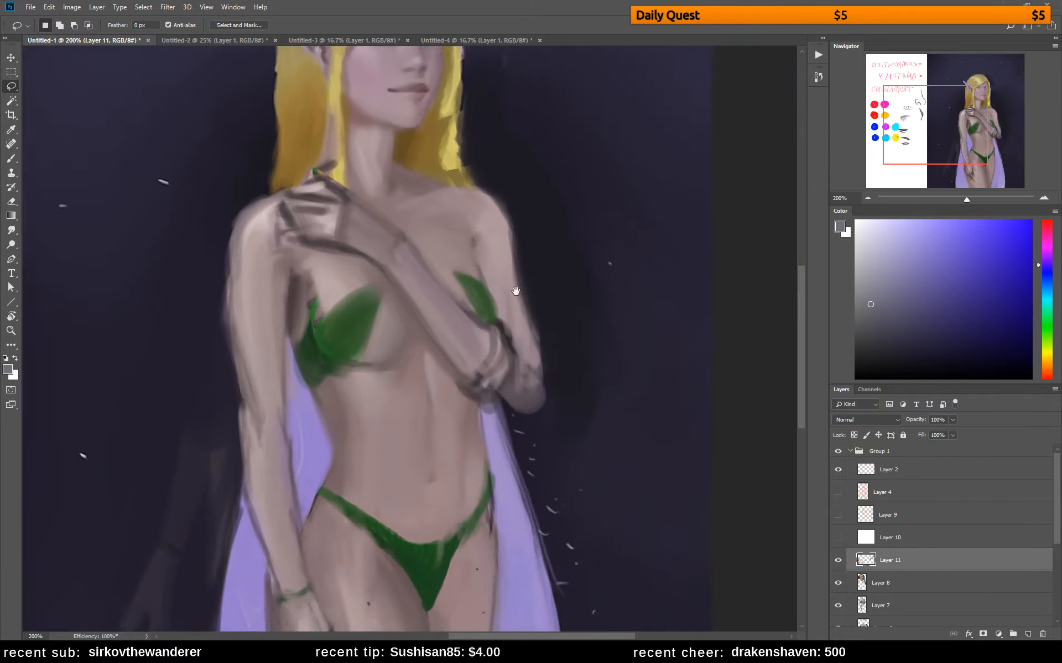
mouse_move(516, 291)
left_mouse_down()
mouse_move(596, 537)
mouse_move(571, 501)
left_mouse_up()
key("b")
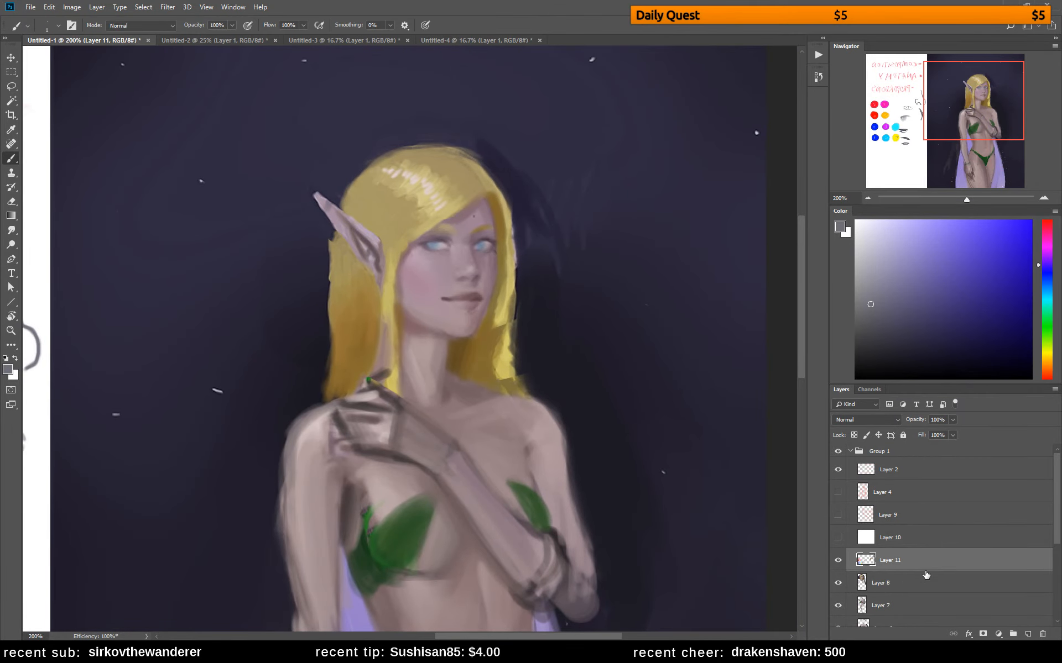
left_click(912, 585)
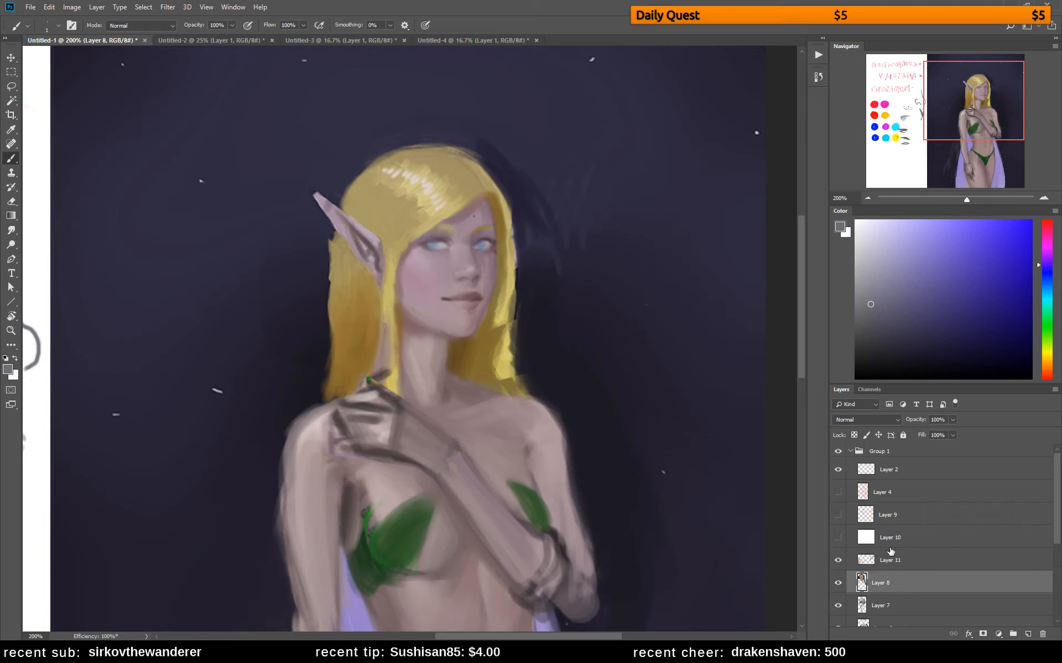
left_click(869, 563)
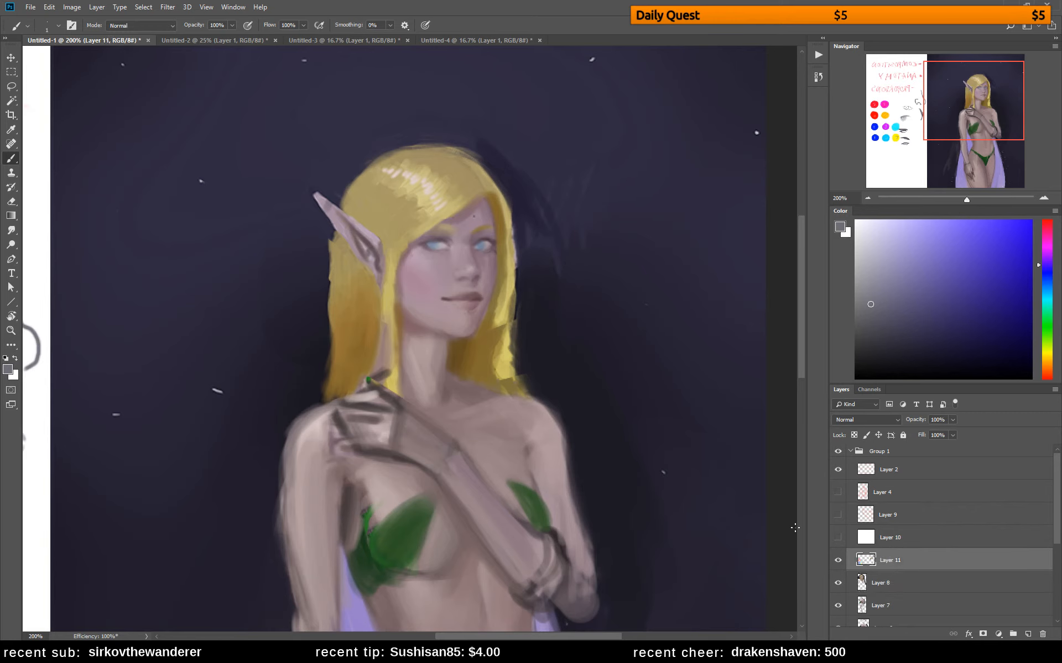
right_click(501, 298)
left_click(571, 303)
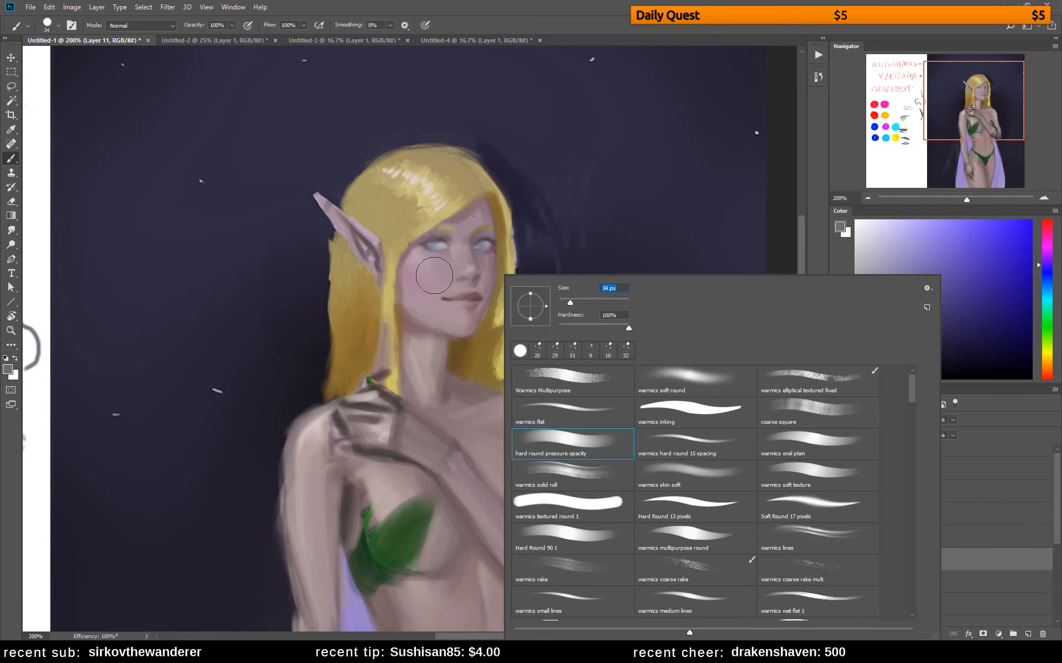
left_click_drag(570, 303, 553, 303)
left_click(419, 263, "alt")
left_click(885, 253)
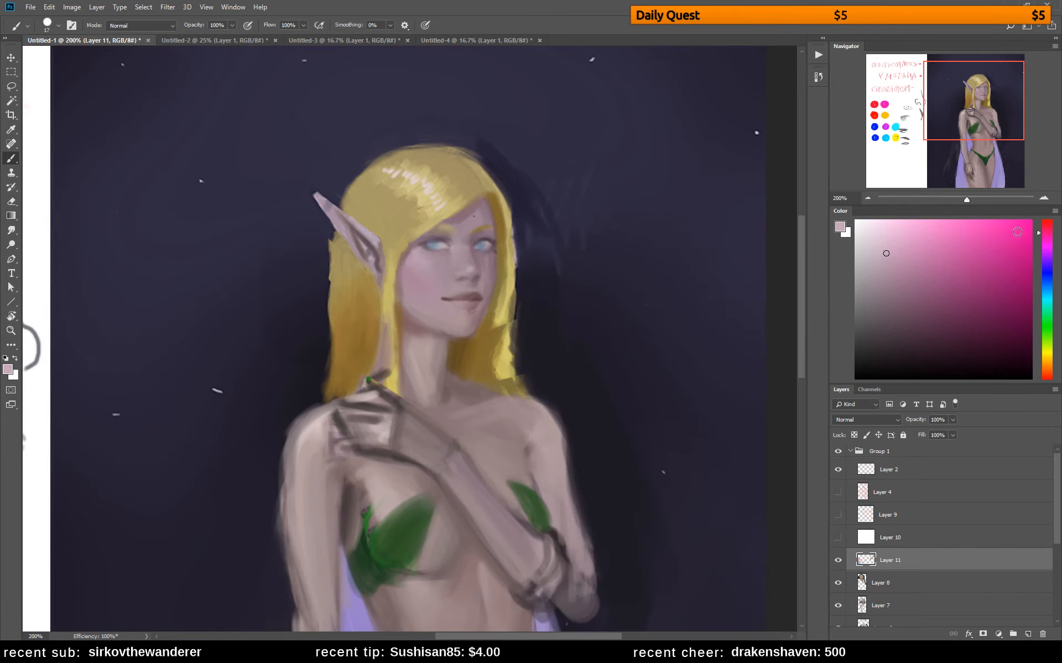
left_click(1043, 237)
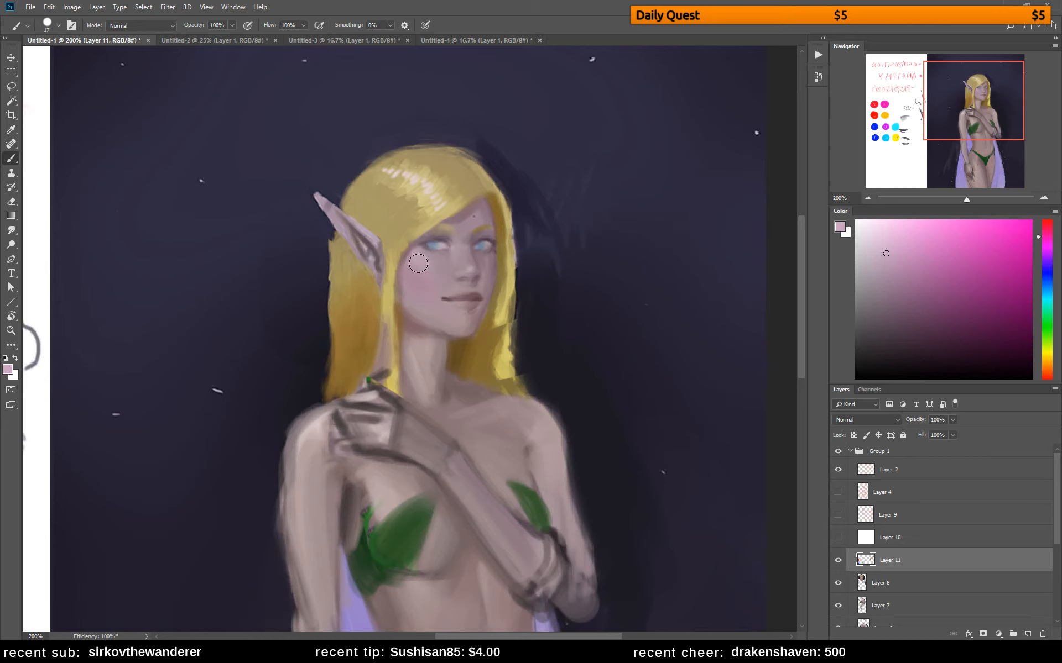
left_click_drag(418, 261, 434, 277)
Reduce the brush to 14 px and touch up the cheek and the area around the elf's eye nearest the ear with sampled tones
right_click(489, 280)
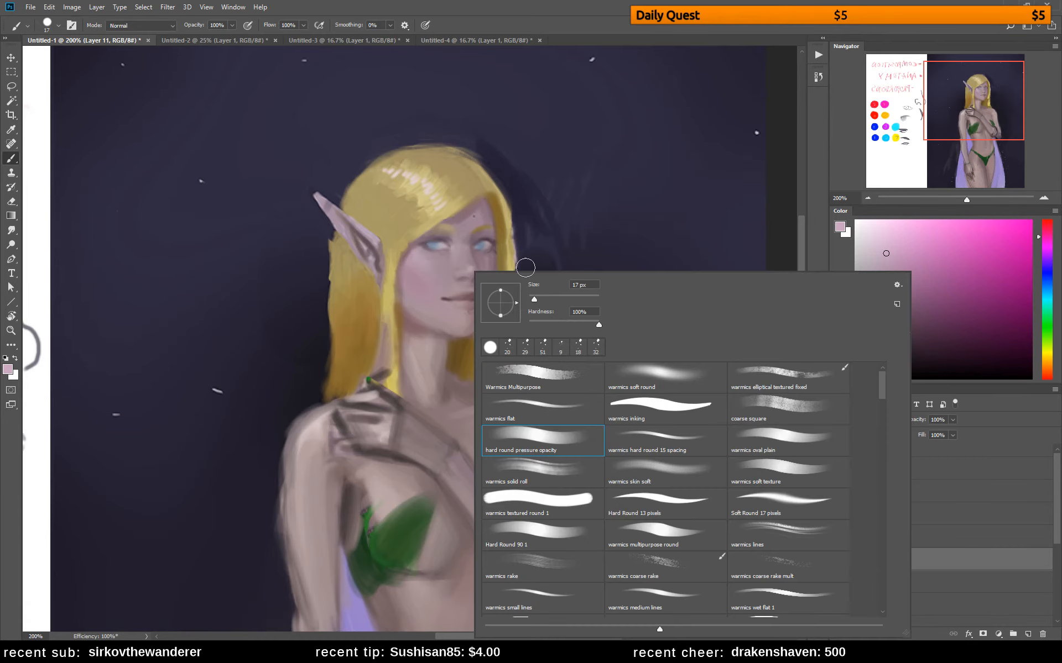
left_click_drag(535, 304, 531, 303)
left_click(428, 267)
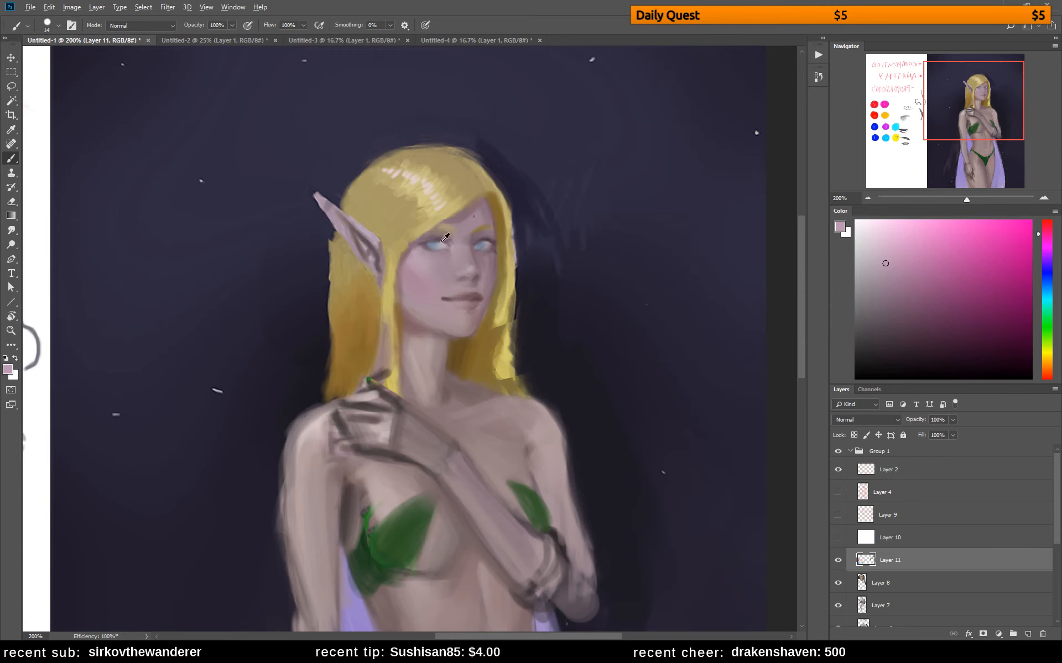
left_click(444, 254, "alt")
left_click(433, 253, "alt")
left_click(447, 254, "alt")
left_click(440, 257, "alt")
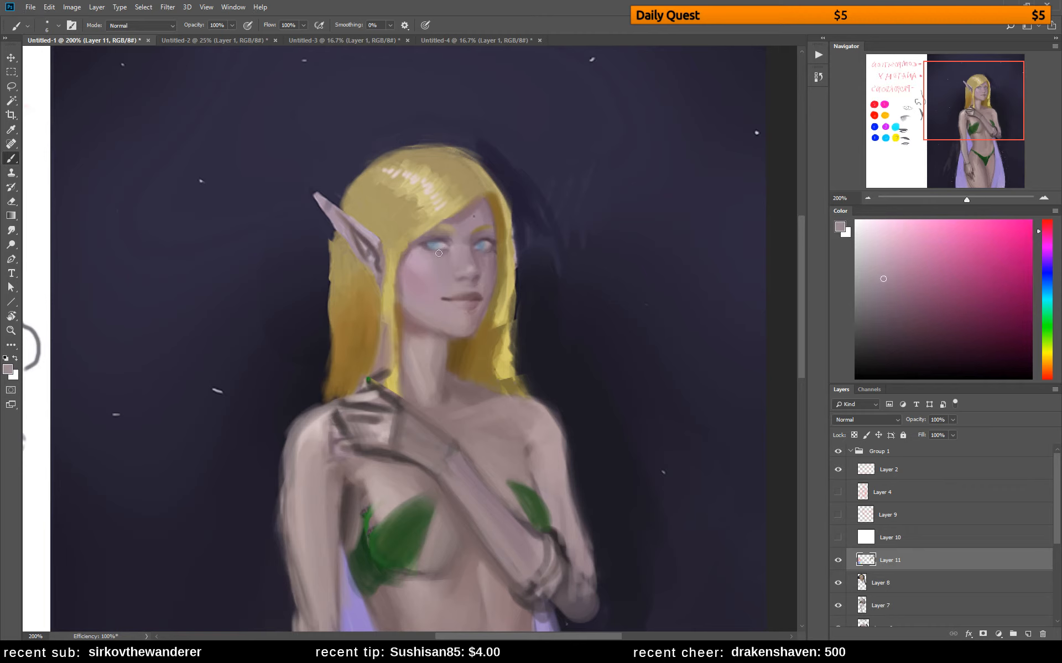
Touch up the elf's far eye and the brow area with small sampled dabs
left_click(467, 225, "alt")
left_click(494, 248, "alt")
left_click(485, 254, "alt")
left_click(485, 253, "alt")
left_click(490, 256, "alt")
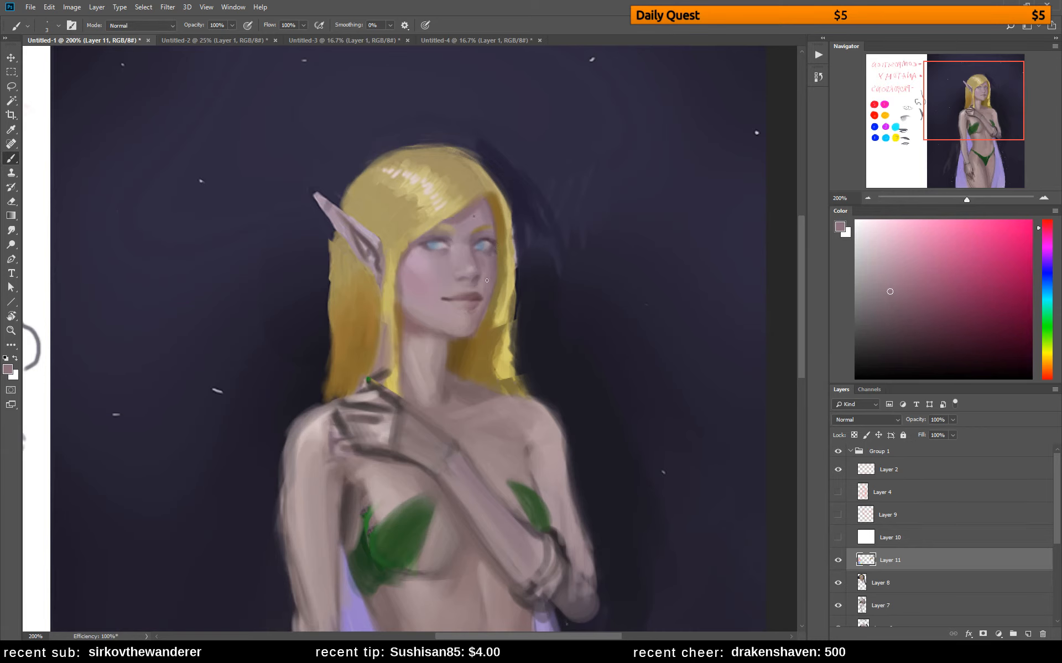
left_click(496, 227, "alt")
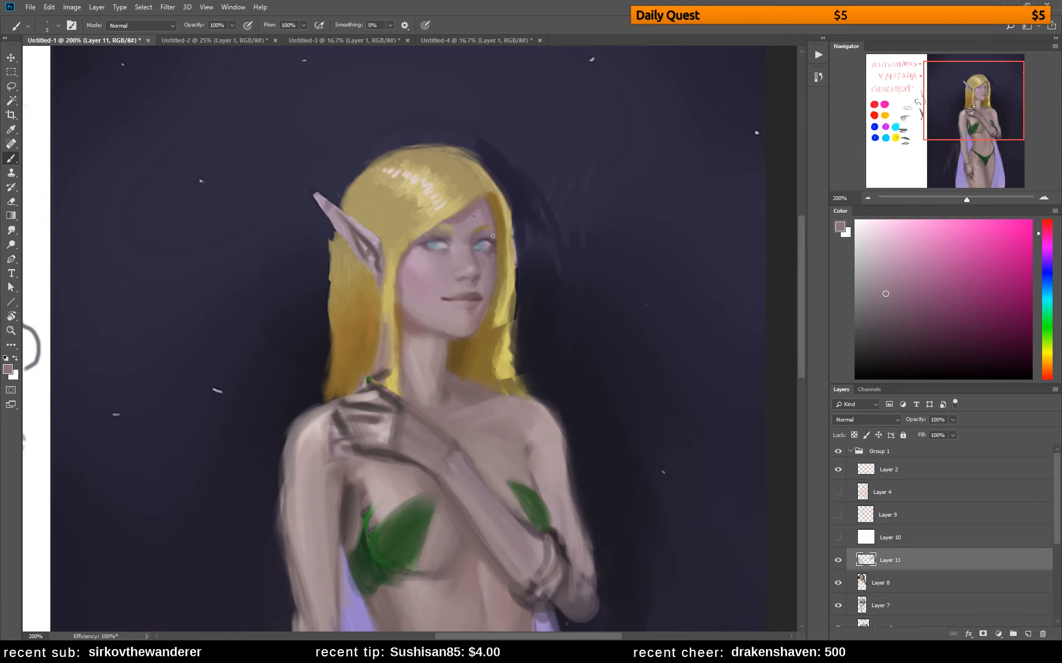
Sketch an angular diamond-shaped eye outline with a hatched lower side plane beside the eye studies, in the sampled dark background colour
left_click(587, 272, "alt")
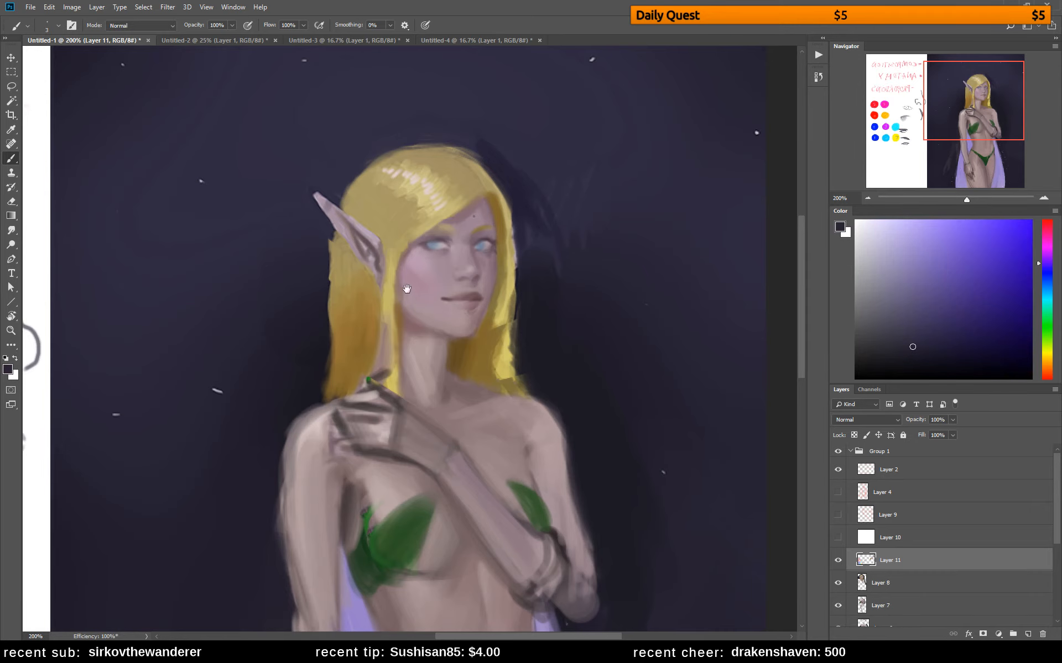
left_click_drag(300, 320, 501, 273)
left_click_drag(299, 370, 477, 271)
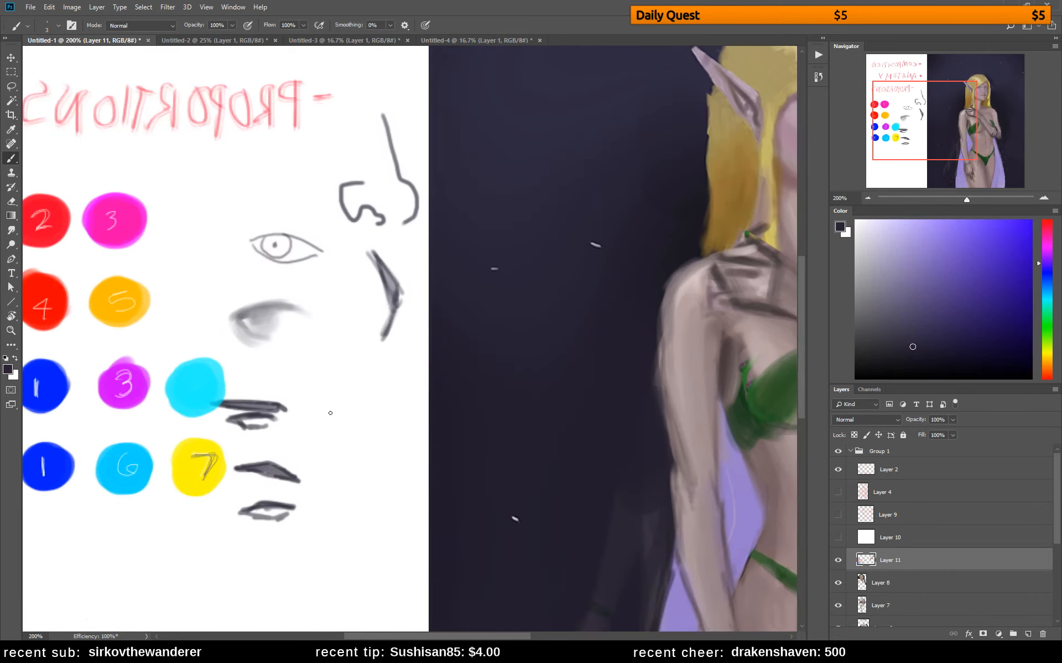
mouse_move(322, 420)
left_mouse_down()
mouse_move(356, 401)
mouse_move(383, 424)
mouse_move(358, 435)
mouse_move(320, 421)
mouse_move(356, 464)
left_mouse_up()
left_click_drag(355, 464, 383, 425)
mouse_move(383, 425)
left_mouse_down()
mouse_move(355, 437)
mouse_move(386, 429)
mouse_move(362, 460)
mouse_move(608, 220)
left_mouse_up()
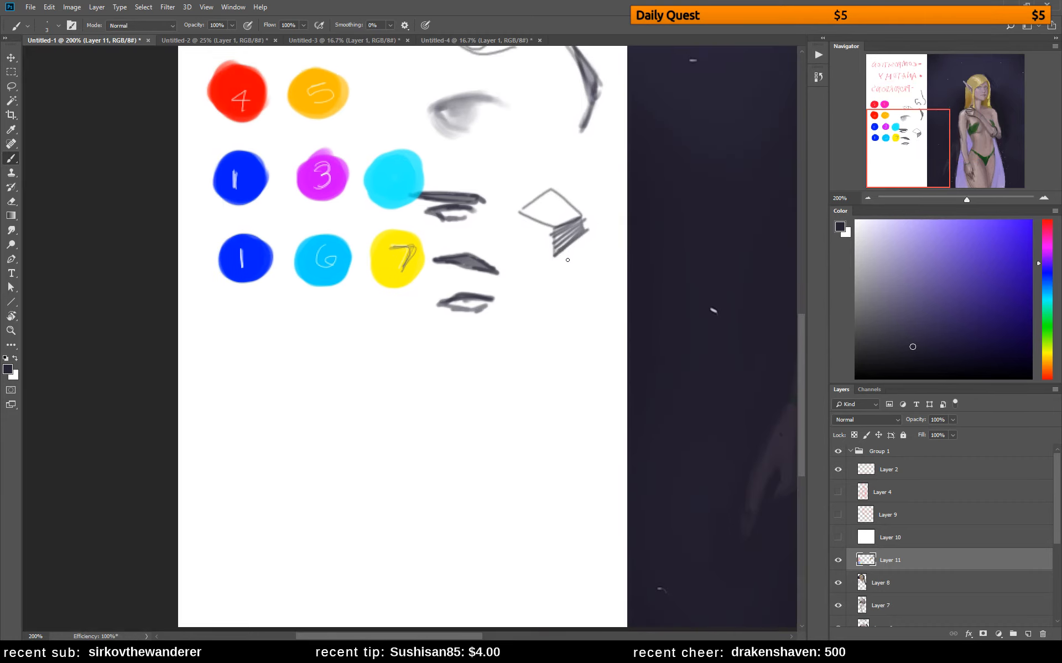
Move the diamond-shaped eye sketch to the empty area below the swatches and draw an iris and pupil inside it
key("l")
mouse_move(548, 174)
left_mouse_down()
mouse_move(521, 189)
mouse_move(569, 173)
mouse_move(552, 171)
left_mouse_up()
key("v")
left_click_drag(554, 240, 301, 474)
key("ctrl+d")
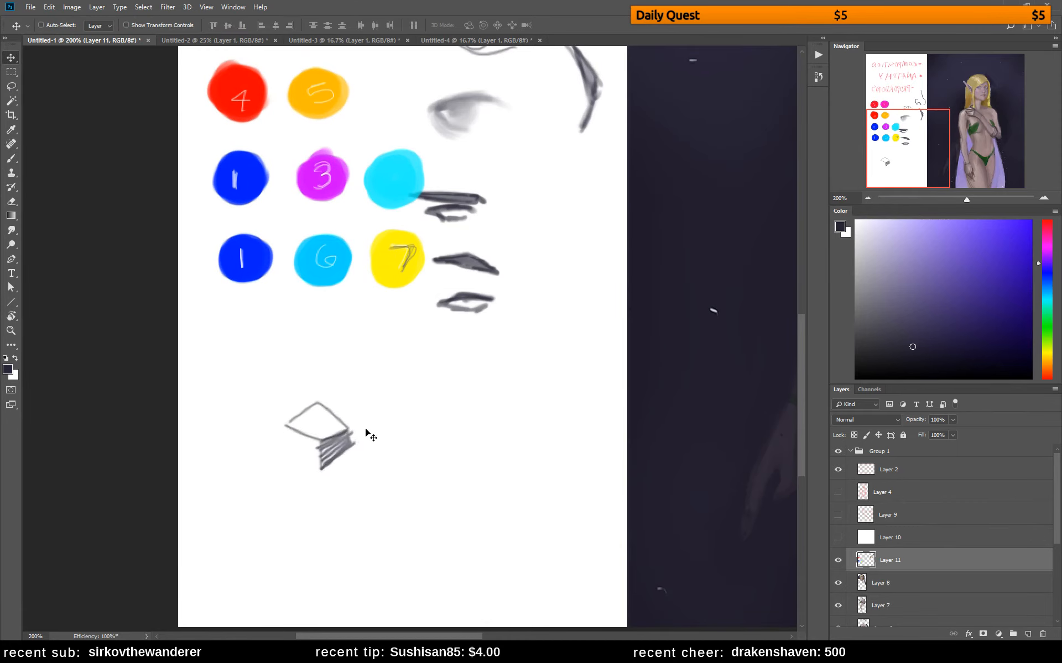
key("b")
mouse_move(299, 417)
left_mouse_down()
mouse_move(311, 433)
mouse_move(311, 420)
left_mouse_up()
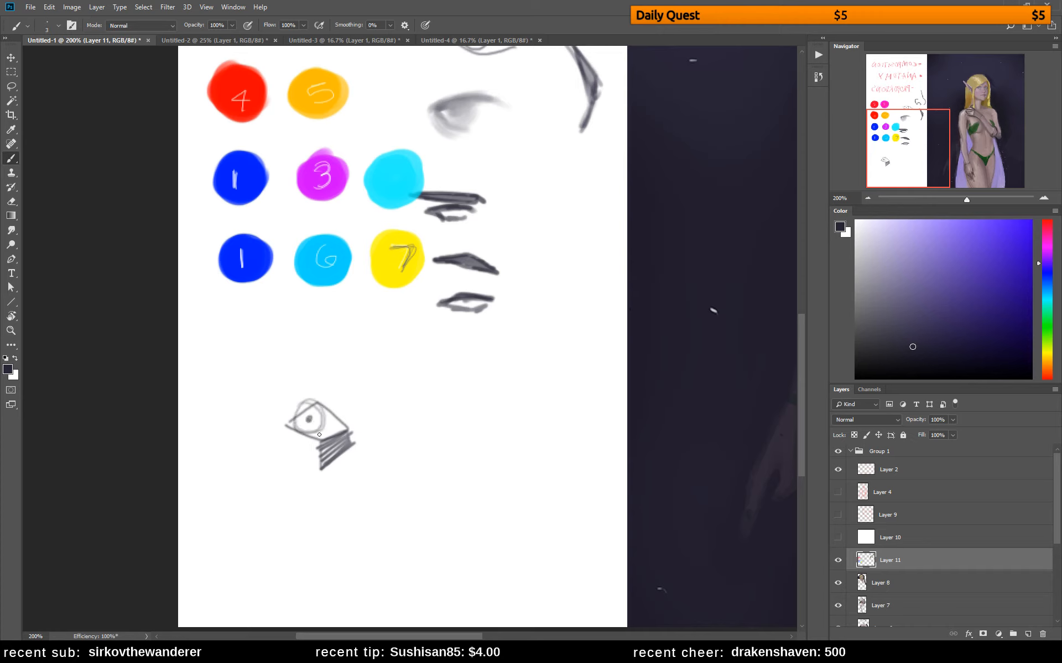
Sketch a second diamond-shaped eye beside the first, and rework the first into a natural eye with lids, crease and softened corners
mouse_move(436, 429)
left_mouse_down()
mouse_move(460, 404)
mouse_move(485, 428)
mouse_move(453, 441)
mouse_move(451, 420)
mouse_move(464, 454)
mouse_move(475, 431)
mouse_move(486, 442)
mouse_move(454, 465)
left_mouse_up()
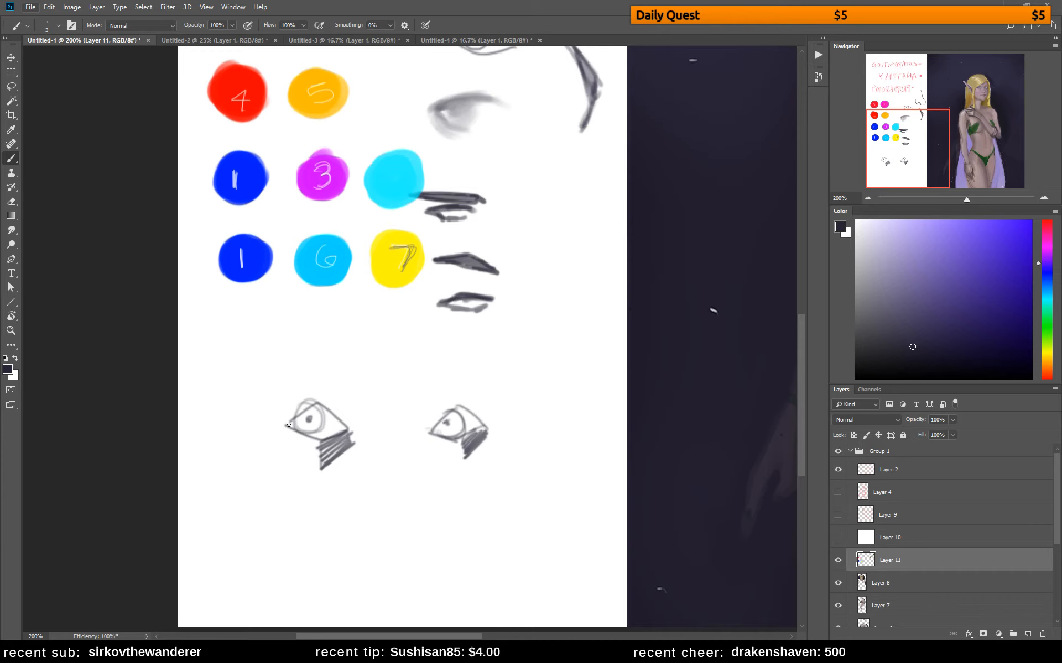
mouse_move(288, 425)
left_mouse_down()
mouse_move(322, 404)
mouse_move(293, 416)
mouse_move(337, 415)
mouse_move(279, 425)
mouse_move(338, 416)
mouse_move(297, 433)
left_mouse_up()
key("e")
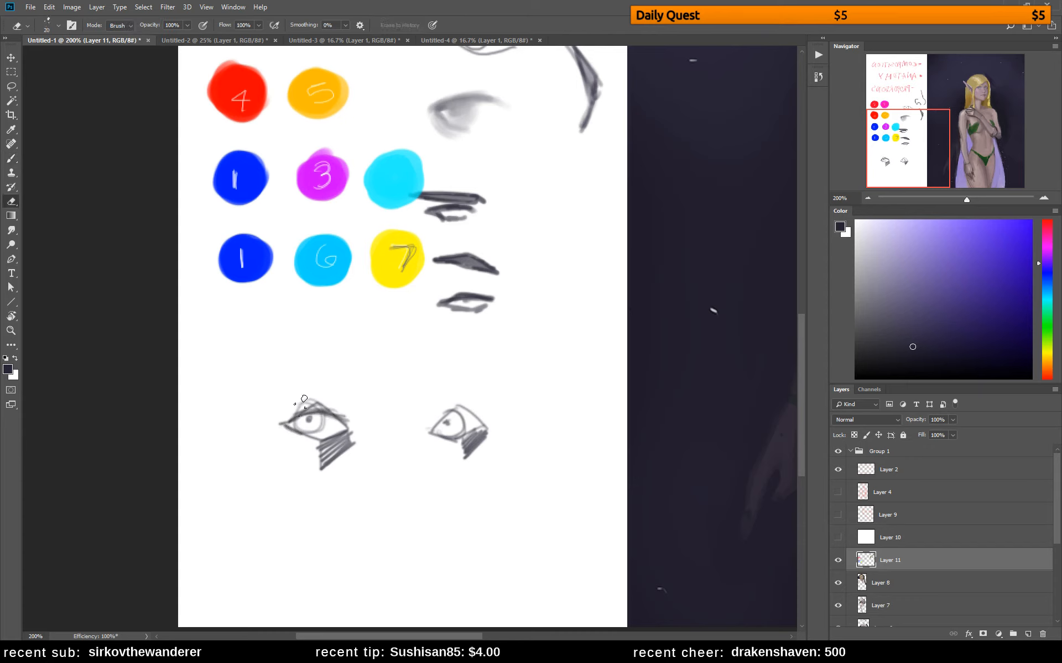
key("b")
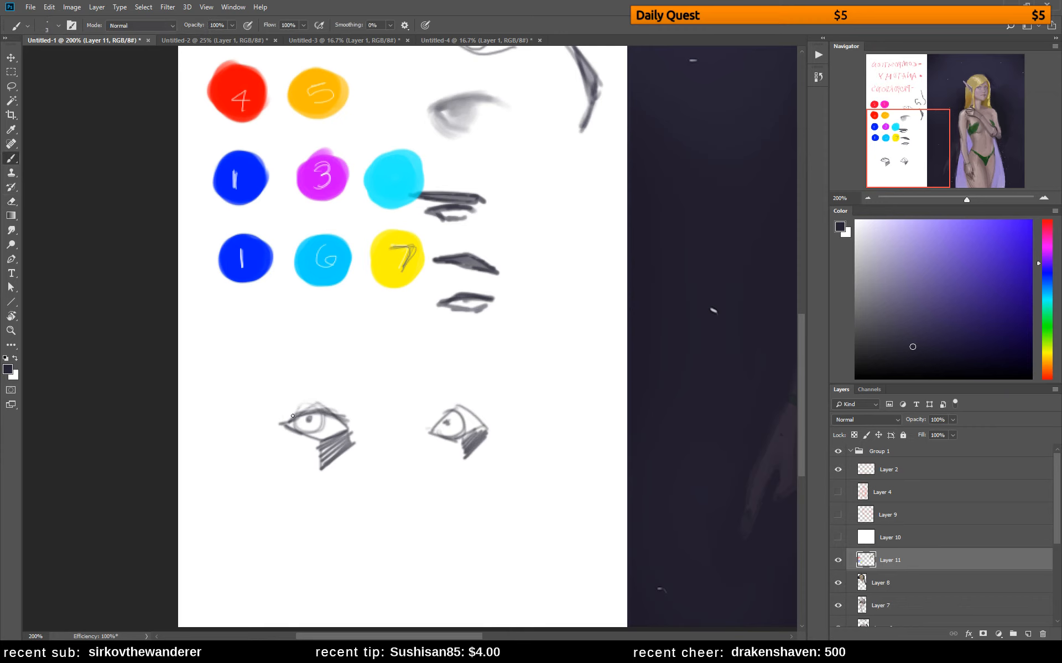
mouse_move(283, 419)
left_mouse_down()
mouse_move(357, 406)
mouse_move(278, 418)
mouse_move(311, 452)
mouse_move(340, 446)
mouse_move(299, 464)
mouse_move(332, 452)
mouse_move(308, 479)
mouse_move(324, 469)
left_mouse_up()
key("e")
key("b")
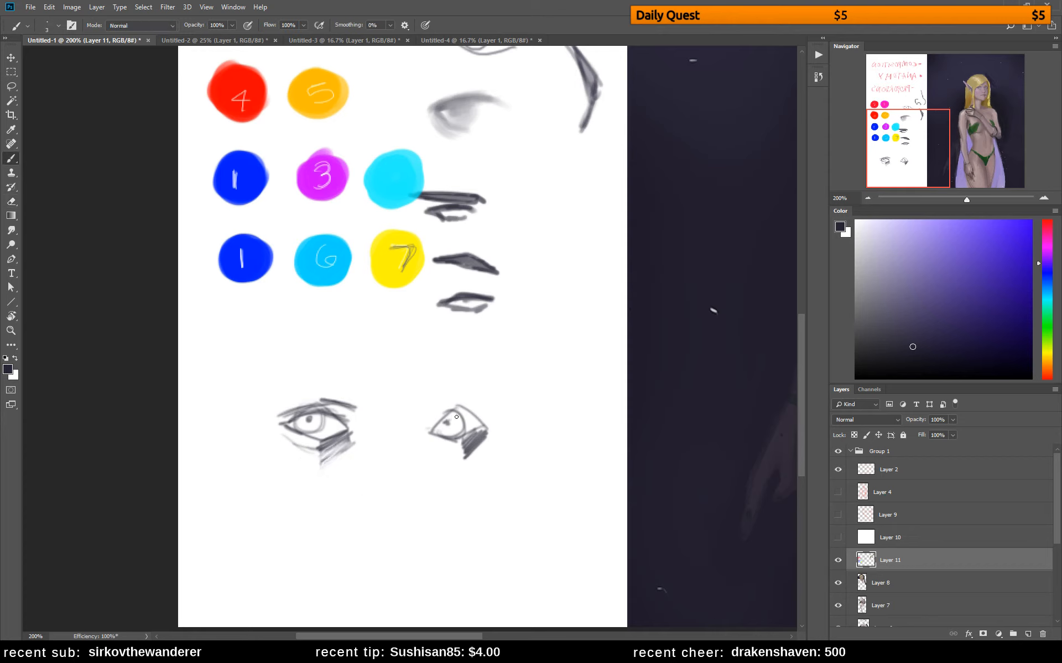
Rework the second diamond-shaped eye sketch into a natural eye with upper lid, crease and cleaned-up iris and lower side plane
mouse_move(428, 429)
left_mouse_down()
mouse_move(464, 408)
mouse_move(477, 412)
mouse_move(473, 432)
mouse_move(483, 413)
mouse_move(460, 409)
mouse_move(489, 413)
mouse_move(467, 442)
mouse_move(489, 409)
mouse_move(481, 436)
mouse_move(480, 403)
mouse_move(484, 423)
left_mouse_up()
key("e")
key("b")
mouse_move(471, 411)
left_mouse_down()
mouse_move(494, 422)
mouse_move(485, 415)
left_mouse_up()
mouse_move(427, 443)
left_mouse_down()
mouse_move(422, 412)
mouse_move(474, 408)
mouse_move(422, 422)
left_mouse_up()
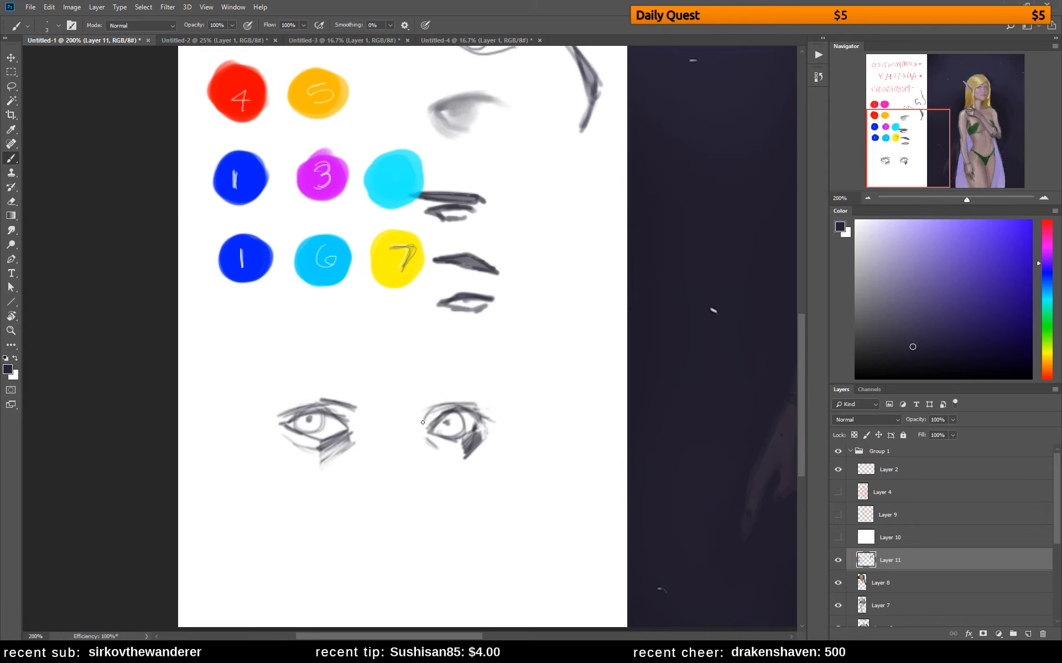
key("e")
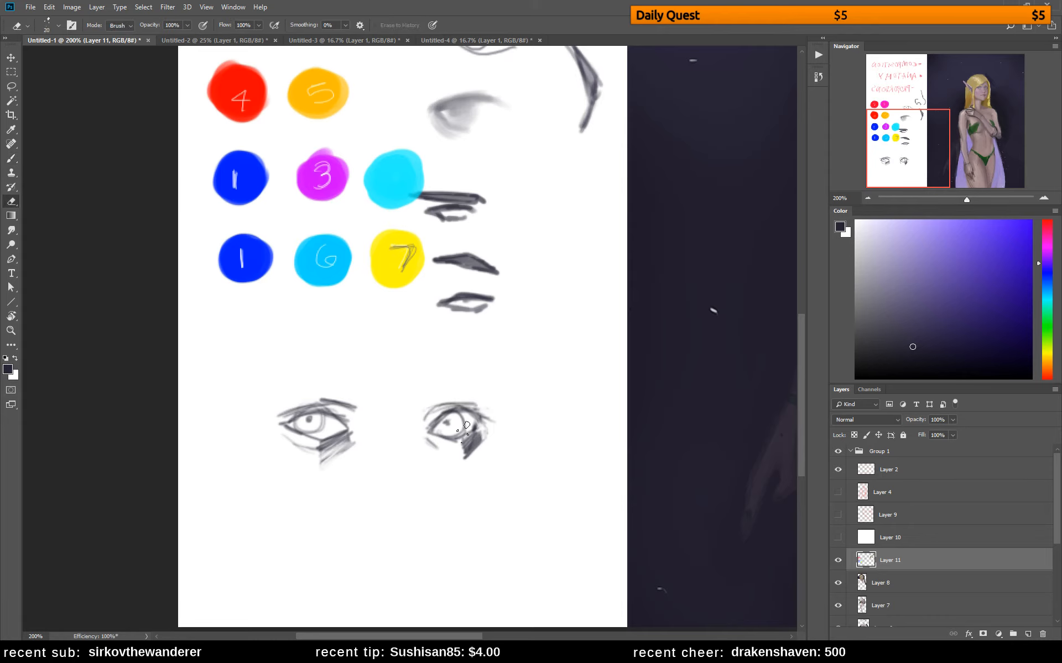
key("b")
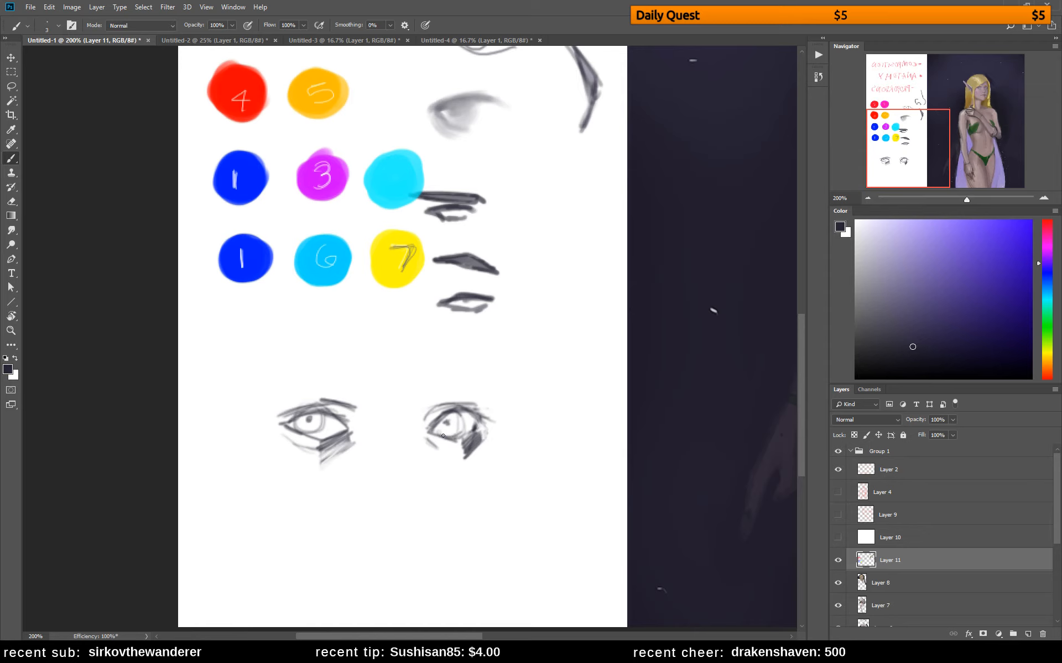
left_click_drag(454, 412, 457, 437)
Darken the irises and add shading strokes around the lids of both eye sketches
left_click_drag(316, 415, 319, 433)
left_click_drag(581, 362, 461, 365)
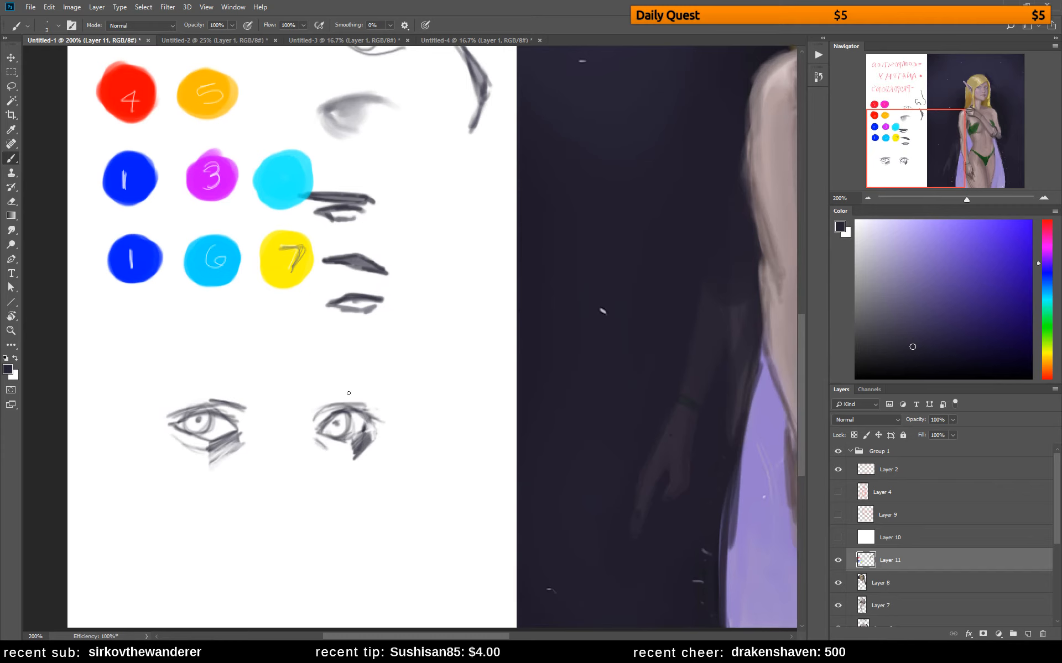
mouse_move(357, 411)
left_mouse_down()
mouse_move(365, 416)
mouse_move(361, 408)
mouse_move(344, 428)
left_mouse_up()
mouse_move(227, 413)
left_mouse_down()
mouse_move(239, 410)
mouse_move(224, 406)
mouse_move(230, 449)
mouse_move(212, 462)
left_mouse_up()
Set the brush to 7 px and touch up the elf's cheek and mouth corner with sampled and slightly adjusted pinkish skin tones
left_click_drag(633, 307, 271, 496)
mouse_move(401, 287)
left_mouse_down()
mouse_move(370, 441)
mouse_move(282, 504)
left_mouse_up()
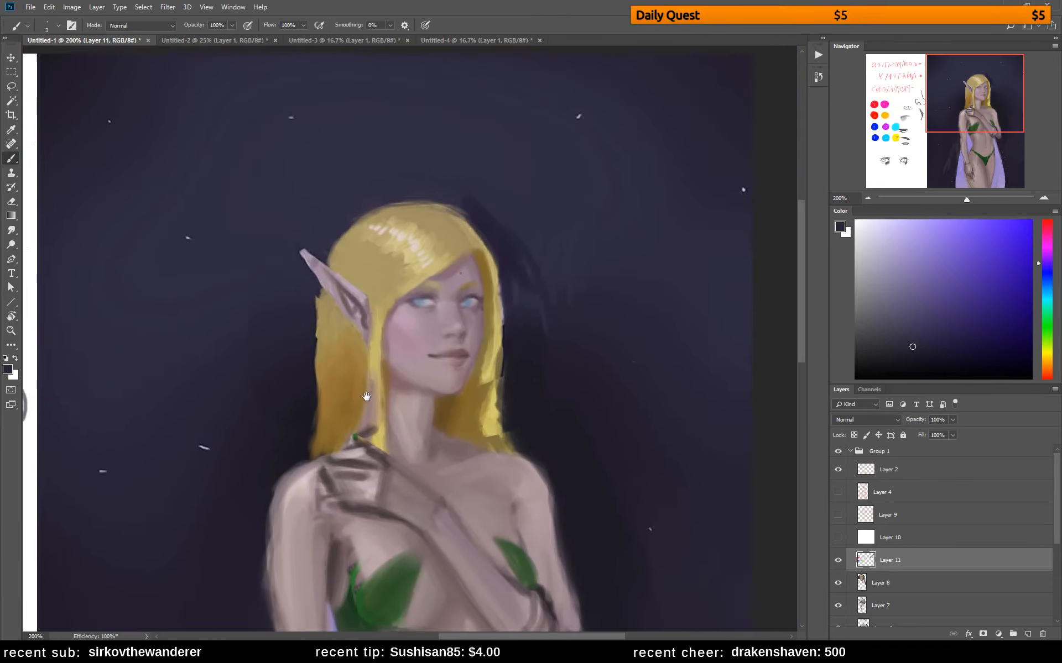
right_click(456, 337)
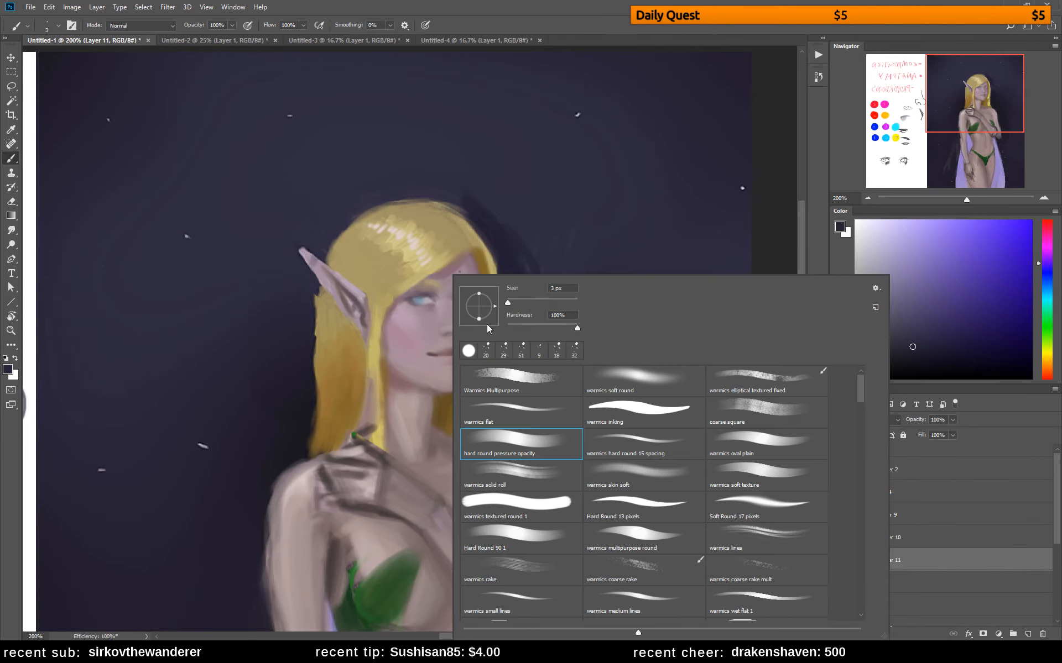
left_click_drag(518, 306, 510, 302)
left_click(412, 337, "alt")
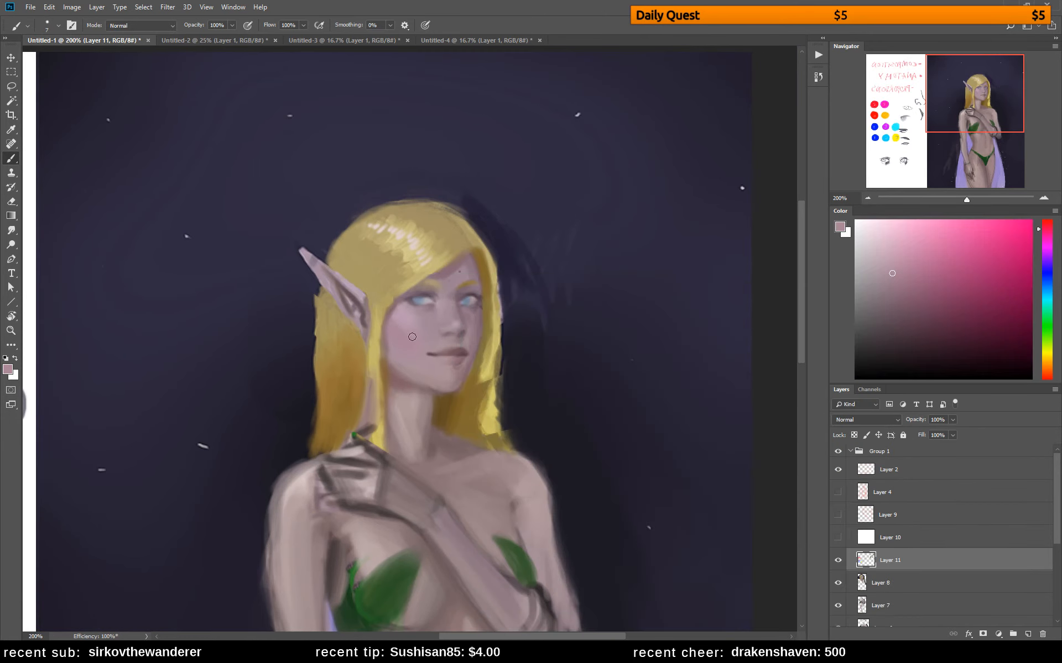
left_click(413, 332, "alt")
left_click(441, 348, "alt")
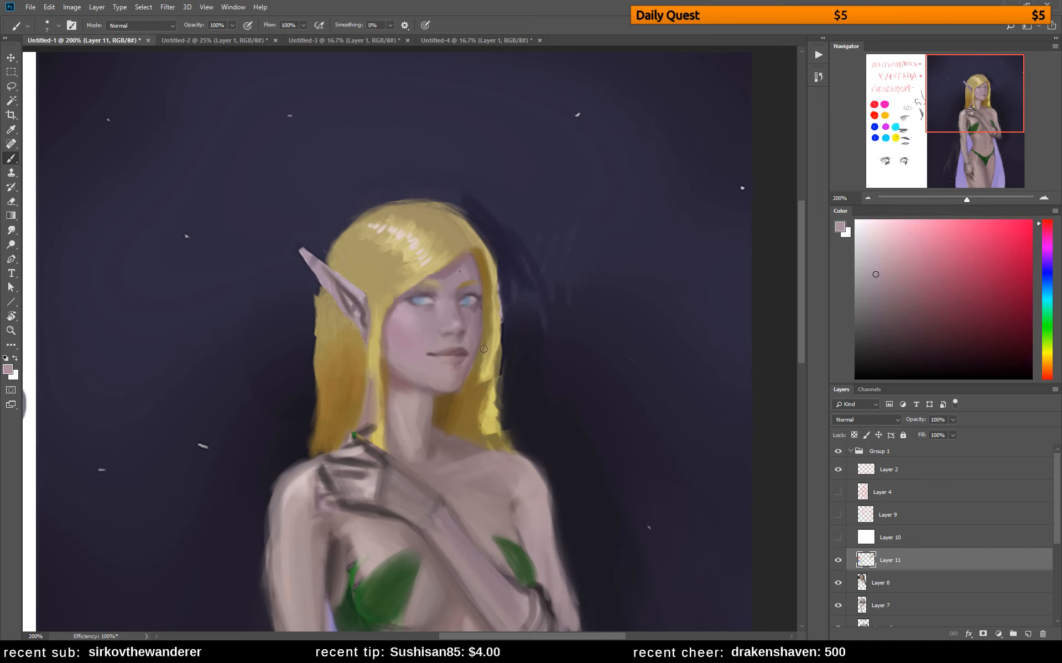
left_click(867, 270)
left_click(876, 270)
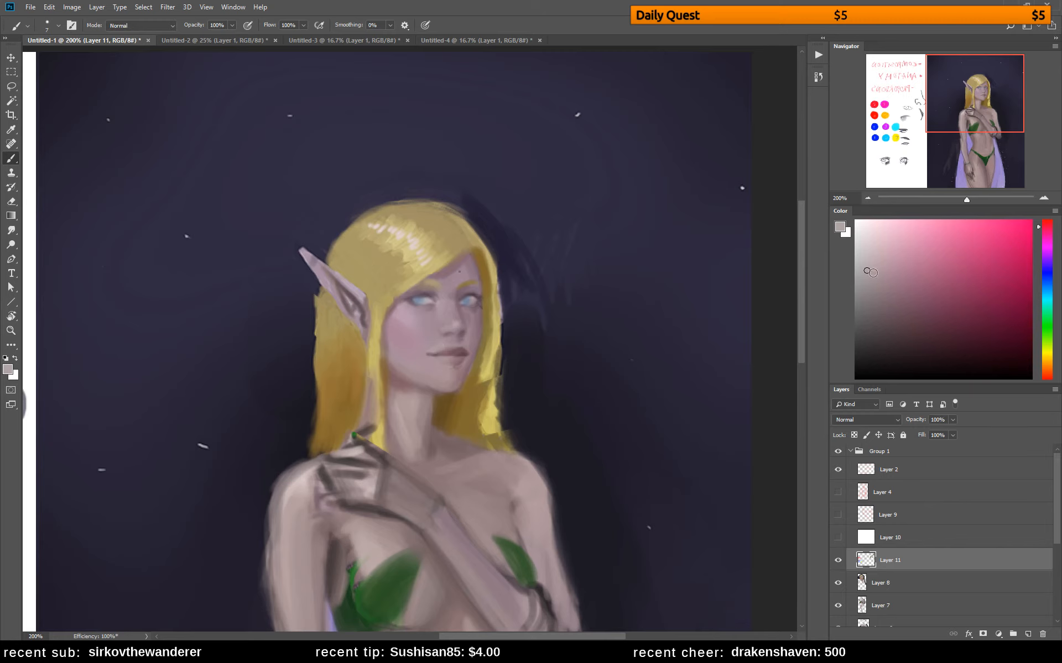
left_click_drag(434, 350, 440, 344)
left_click(440, 342, "alt")
left_click_drag(520, 375, 563, 319)
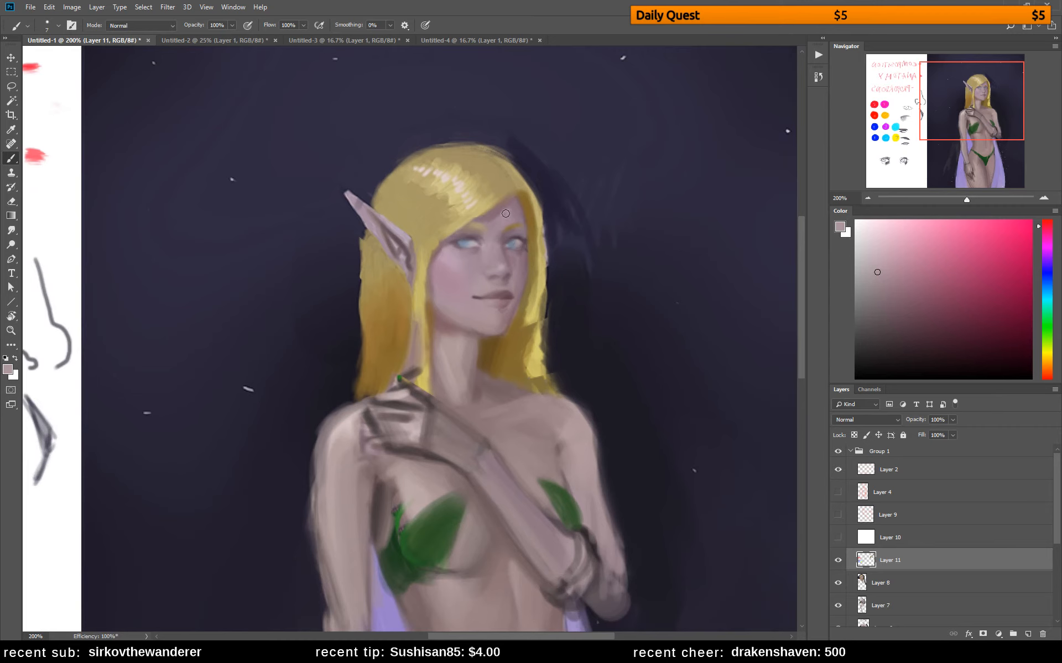
Dab sampled skin tones onto the elf's far cheek, nose side and chin
left_click(447, 264, "alt")
left_click(508, 278, "alt")
left_click(510, 282, "alt")
left_click(519, 276, "alt")
left_click(512, 301, "alt")
Compare the whole painting with and without the Group 1 corrections
key("z")
left_click_drag(515, 359, 502, 356)
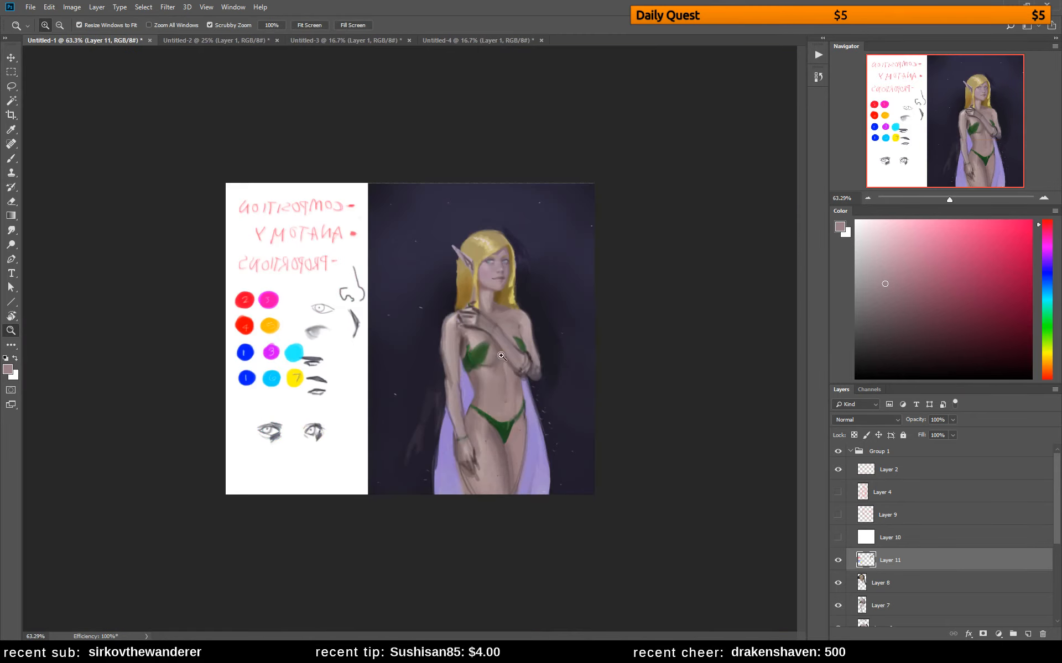
left_click(552, 379)
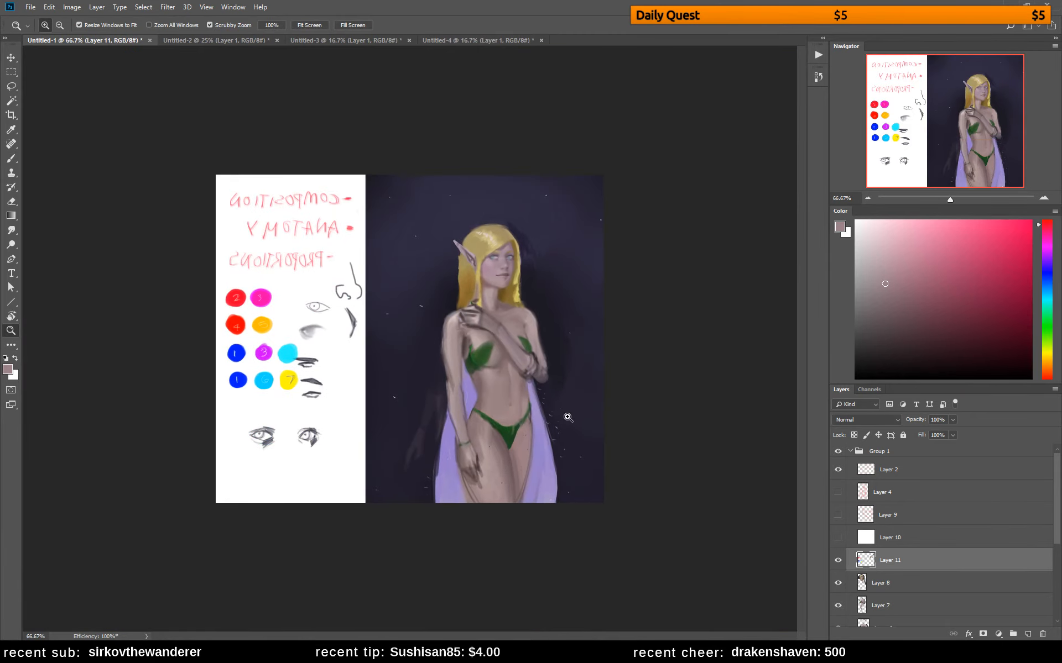
left_click(838, 452)
left_click(837, 452)
left_click(838, 454)
left_click(839, 454)
left_click_drag(558, 370, 599, 392)
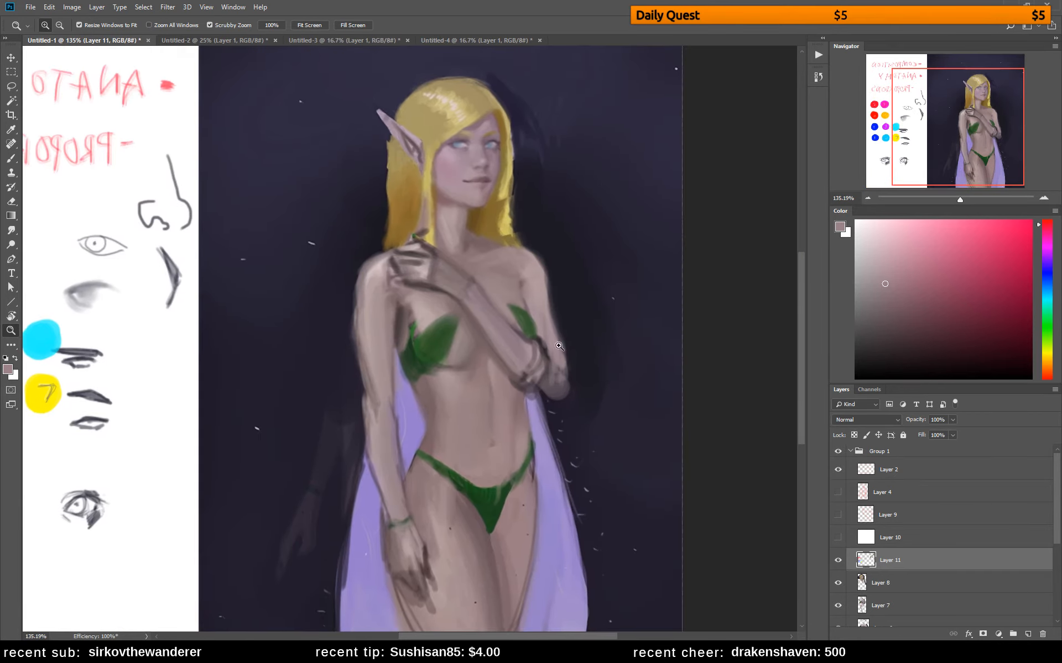
Pick a slightly pinker light skin tone and, with an enlarged brush, glaze it down the elf's hanging arm from the shoulder
key("b")
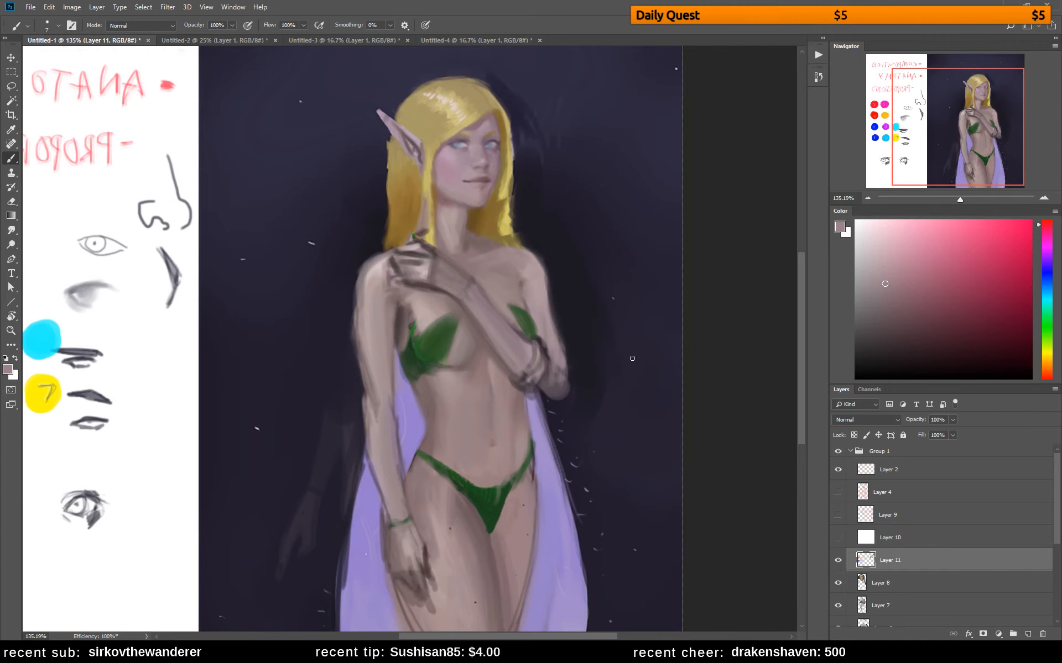
left_click(446, 245, "alt")
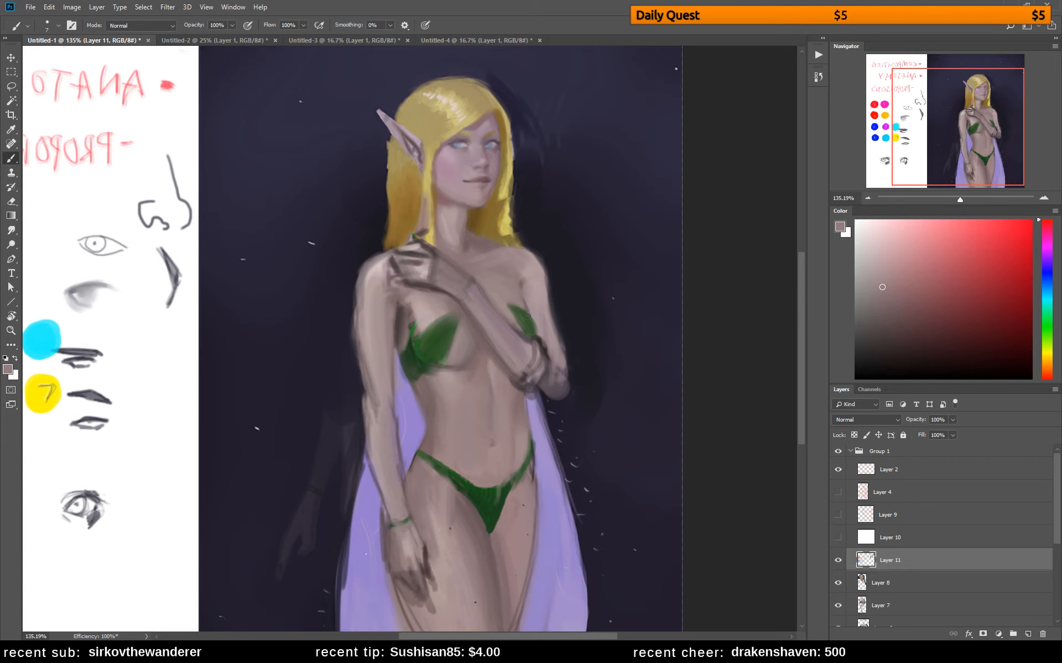
left_click(375, 273, "alt")
left_click(387, 288, "alt")
left_click(1046, 227)
left_click(886, 258)
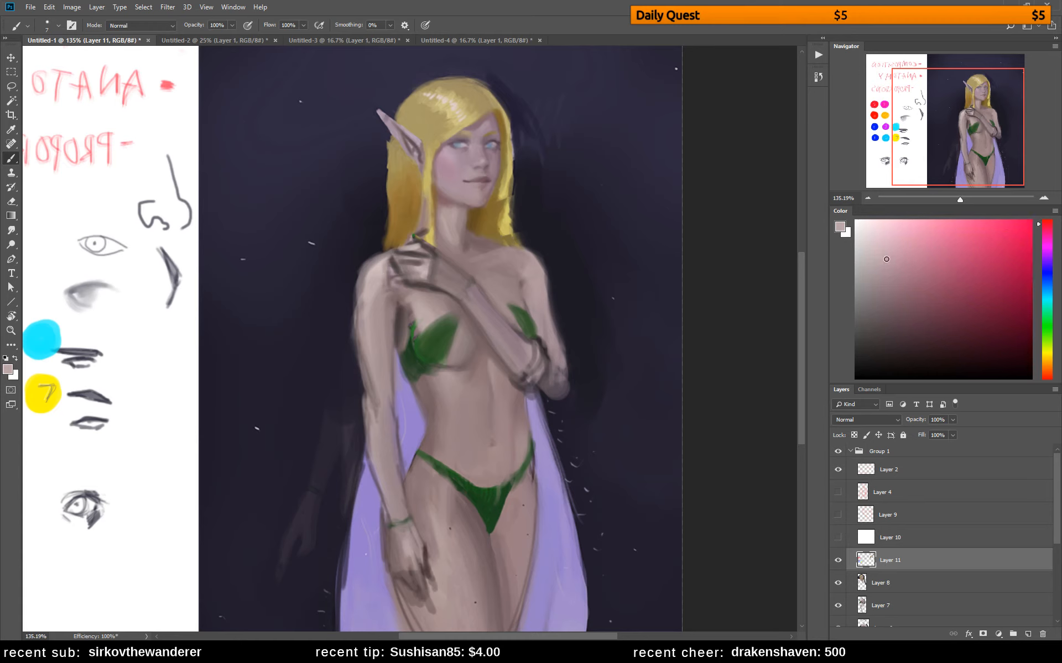
key("bracketright")
key("bracketright")
key("bracketright")
key("bracketright")
key("bracketright")
key("bracketright")
key("bracketright")
key("bracketright")
key("bracketright")
key("bracketright")
mouse_move(377, 278)
left_mouse_down()
mouse_move(376, 343)
mouse_move(383, 271)
mouse_move(380, 388)
left_mouse_up()
Reduce the brush to 25 px and brush the pink skin tone over the elf's chest and neck
key("bracketleft")
key("bracketleft")
key("bracketleft")
key("bracketleft")
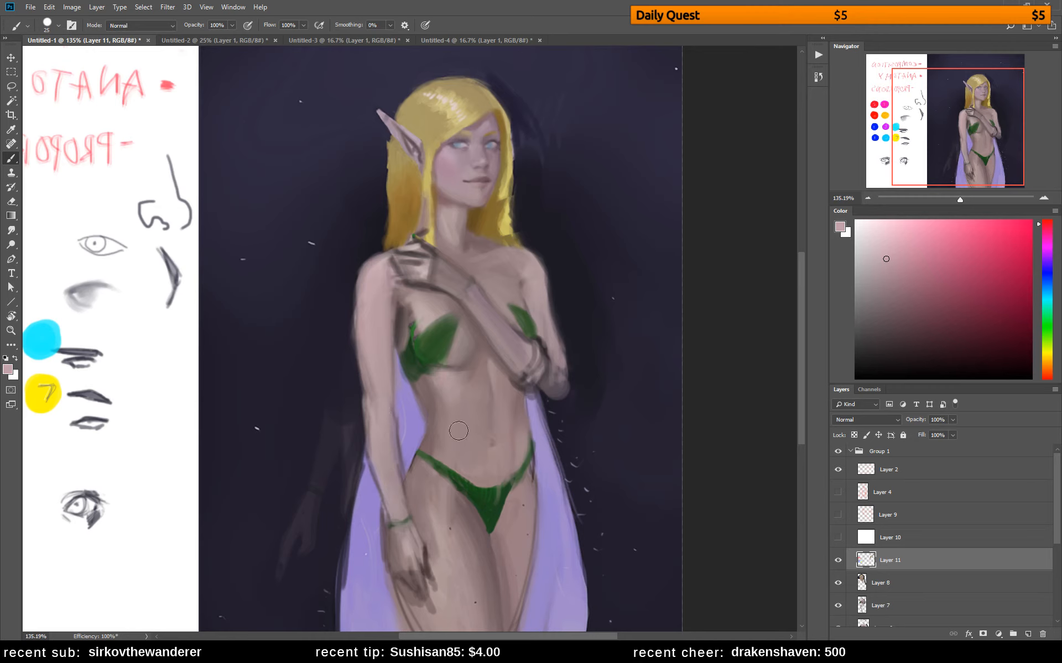
left_click_drag(413, 313, 417, 308)
left_click_drag(448, 214, 463, 265)
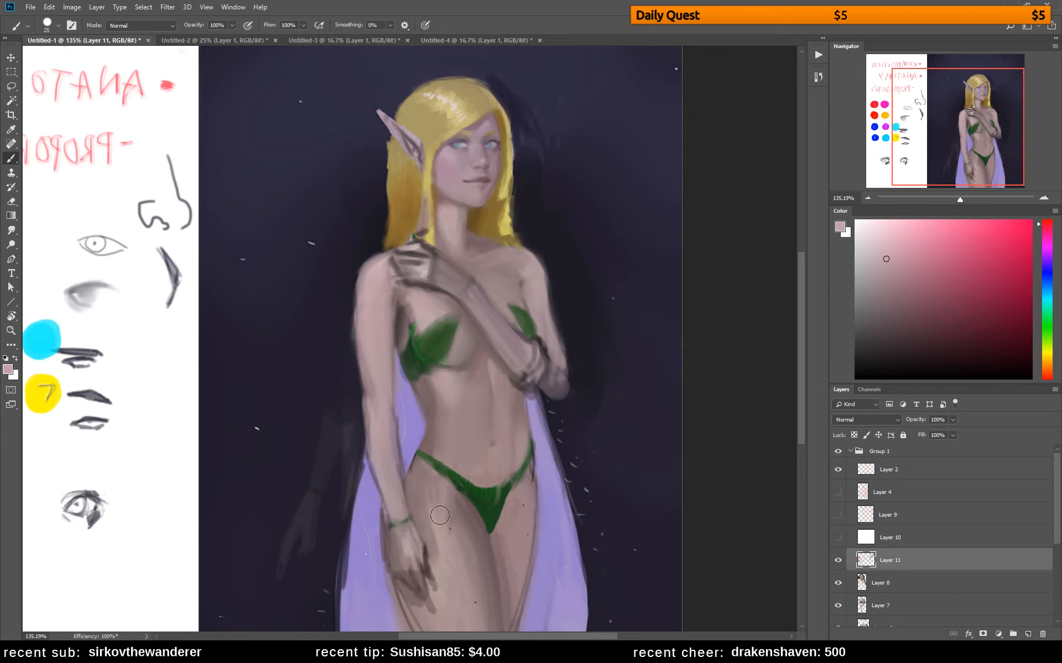
Repaint the elf's near thigh with long vertical strokes of pinkish skin tones, blending with sampled colours
left_click_drag(437, 518, 452, 608)
mouse_move(436, 555)
left_mouse_down()
mouse_move(446, 612)
mouse_move(450, 555)
mouse_move(462, 596)
left_mouse_up()
left_click(458, 574, "alt")
left_click(458, 574, "alt")
left_click_drag(457, 554, 485, 628)
left_click(463, 554, "alt")
left_click_drag(450, 523, 481, 622)
left_click_drag(451, 546, 467, 611)
left_click(464, 565, "alt")
left_click_drag(456, 524, 479, 617)
left_click(478, 532, "alt")
Shade the elf's far thigh with a darker reddish skin tone from the hip downward
mouse_move(514, 491)
left_mouse_down()
mouse_move(501, 551)
mouse_move(523, 488)
mouse_move(514, 591)
left_mouse_up()
left_click_drag(528, 510, 510, 598)
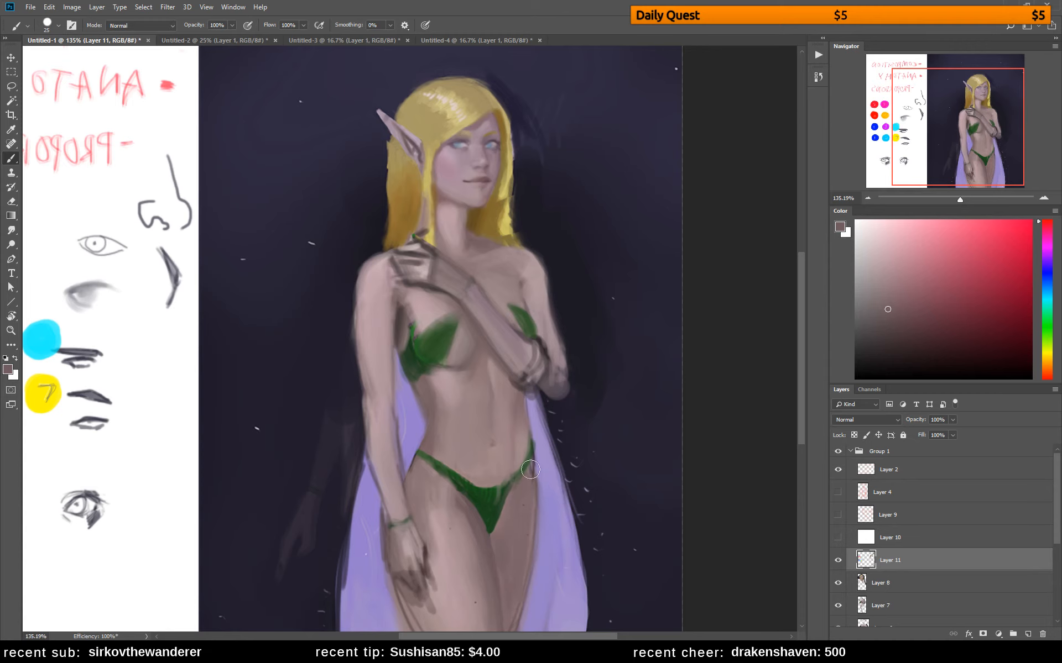
mouse_move(525, 505)
left_mouse_down()
mouse_move(500, 616)
mouse_move(518, 503)
mouse_move(498, 572)
left_mouse_up()
left_click_drag(497, 526, 506, 596)
left_click_drag(533, 479, 526, 599)
Reduce the brush to 15 px and blend the side of the elf's belly near the navel with sampled skin tones
mouse_move(547, 314)
left_mouse_down()
mouse_move(642, 398)
mouse_move(564, 301)
left_mouse_up()
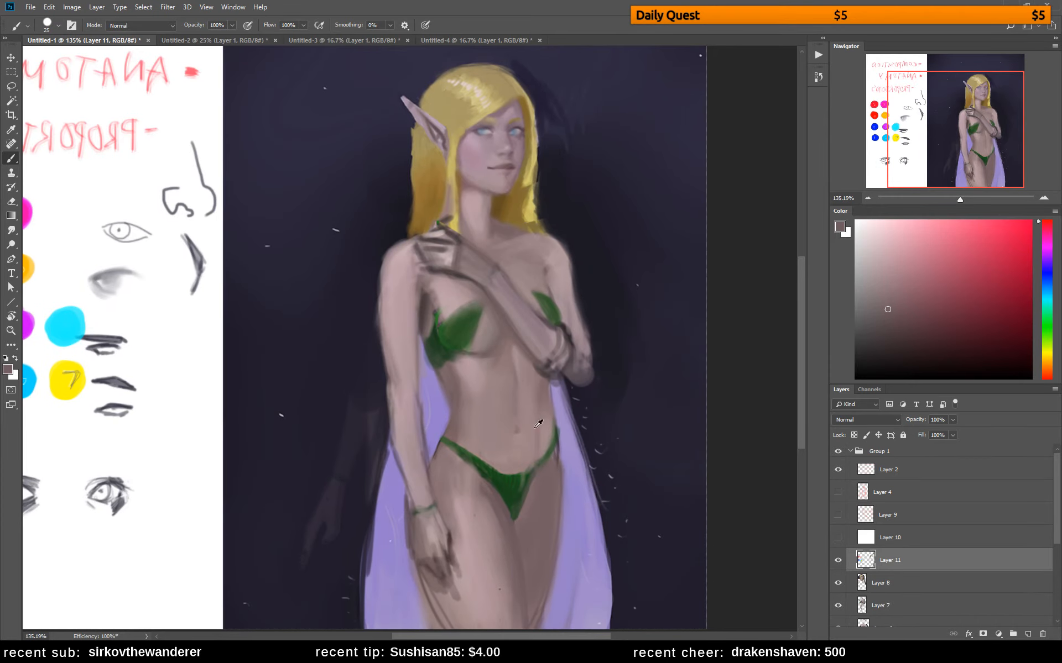
key("bracketleft")
left_click(539, 397, "alt")
left_click(537, 418, "alt")
left_click(534, 436, "alt")
left_click(529, 414, "alt")
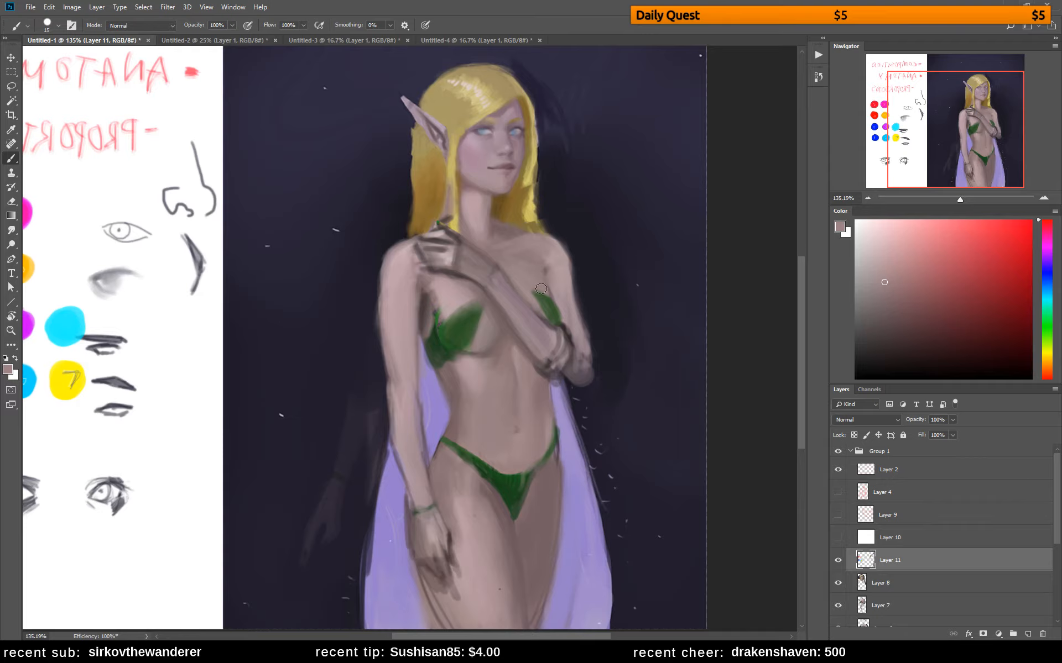
Choose an orange-brown based on the elf's hair colour and paint it over the hair beside the ear and forehead
left_click_drag(599, 238, 612, 343)
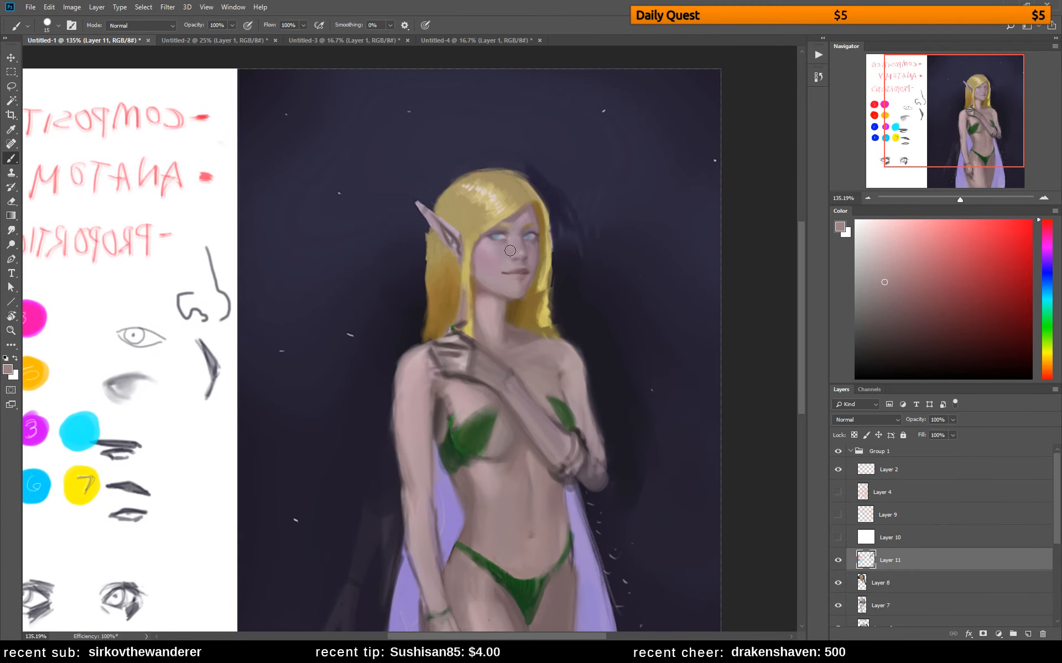
left_click(448, 285, "alt")
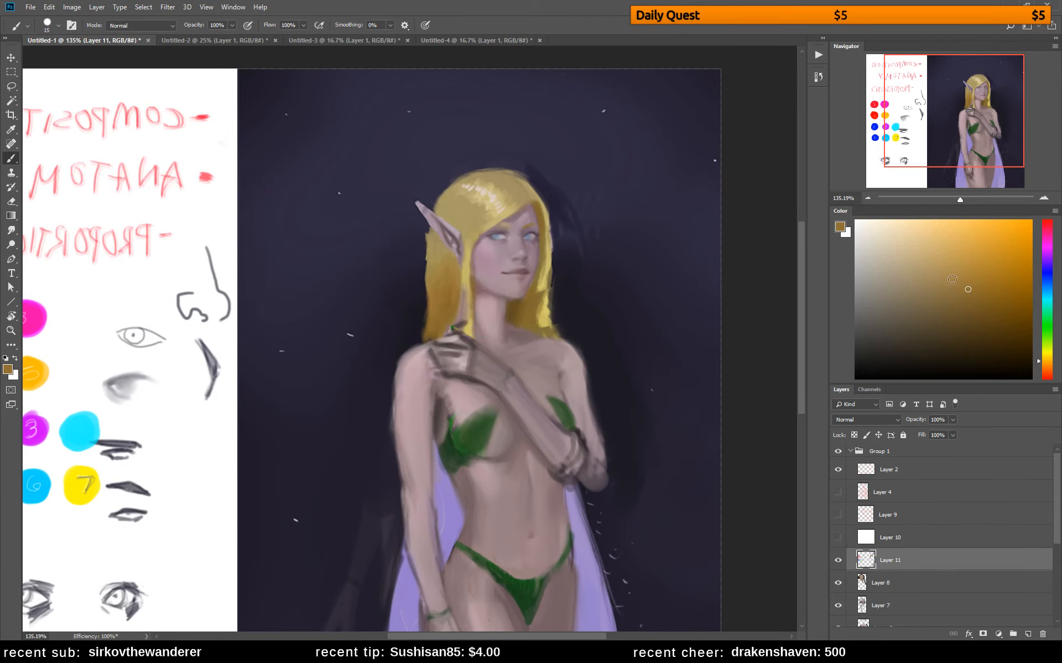
left_click(952, 295)
left_click(1046, 364)
mouse_move(440, 212)
left_mouse_down()
mouse_move(467, 231)
mouse_move(458, 214)
mouse_move(492, 220)
mouse_move(478, 208)
mouse_move(487, 203)
left_mouse_up()
left_click(456, 209, "alt")
left_click(472, 202, "alt")
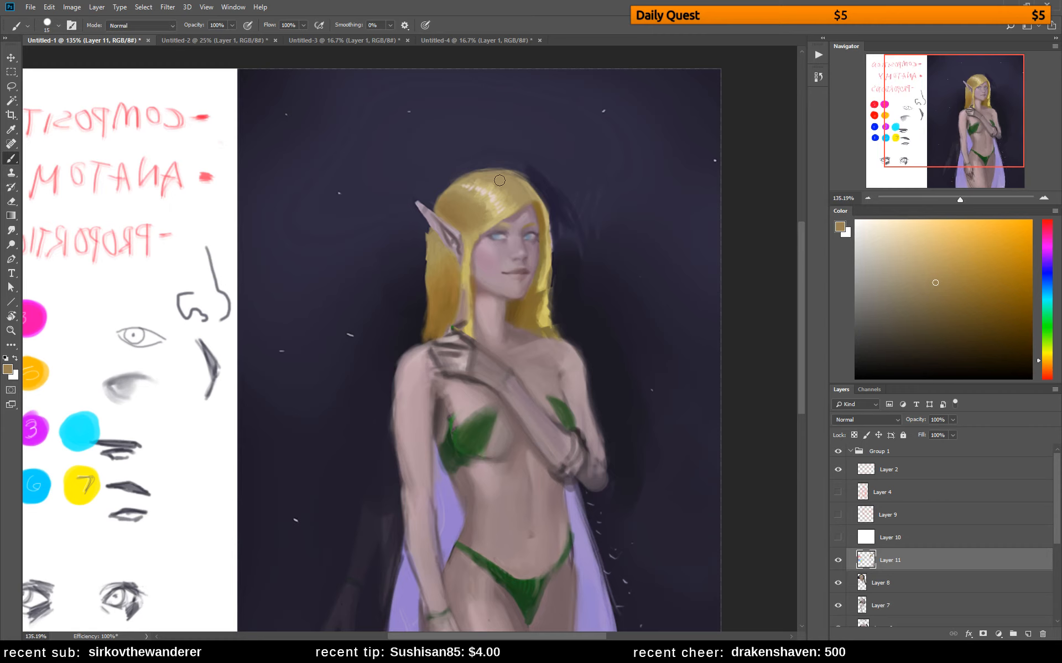
Paint over the bright dabbed highlights on the crown of the elf's hair with sampled golden-brown tones
left_click(538, 203, "alt")
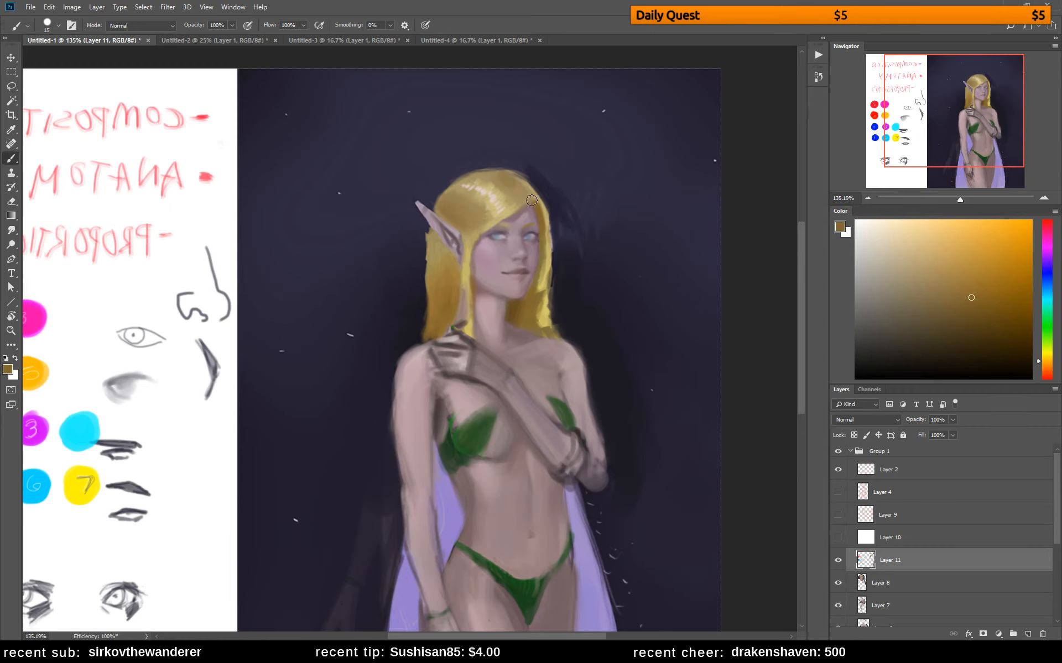
left_click(504, 185, "alt")
mouse_move(486, 175)
left_mouse_down()
mouse_move(519, 197)
mouse_move(489, 200)
mouse_move(514, 220)
mouse_move(489, 184)
mouse_move(512, 208)
left_mouse_up()
left_click(492, 186, "alt")
left_click_drag(482, 191, 499, 207)
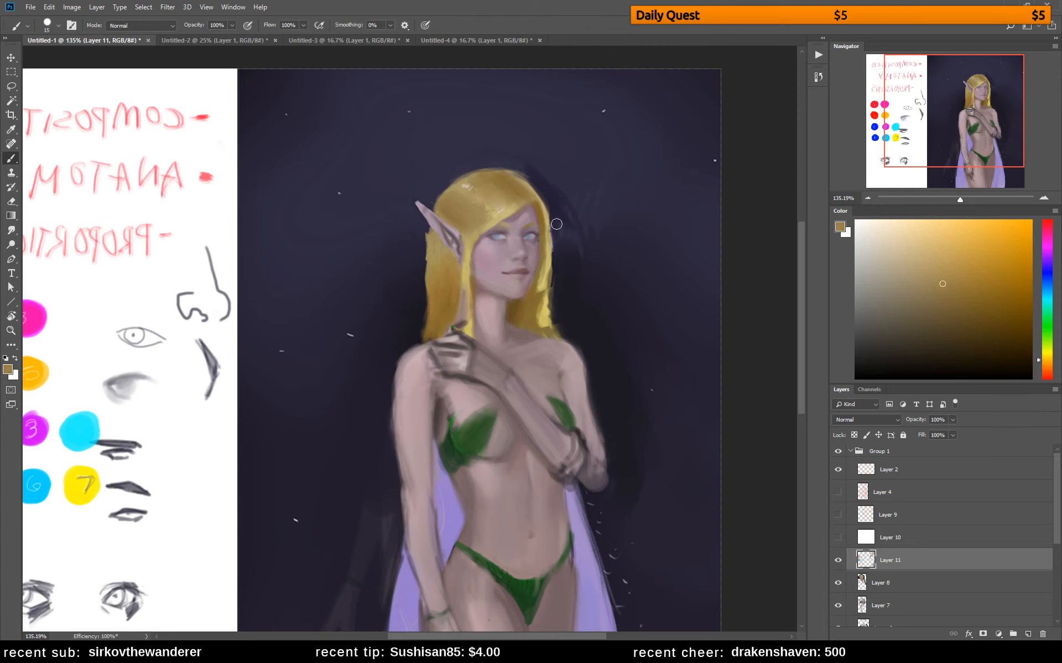
Blend the top of the hair with sampled golden tones and darken the strand hanging beside the elf's face
left_click(434, 240, "alt")
left_click(473, 185, "alt")
left_click(509, 180, "alt")
left_click(482, 206, "alt")
left_click(509, 187, "alt")
mouse_move(473, 227)
left_mouse_down()
mouse_move(508, 207)
mouse_move(469, 225)
mouse_move(464, 312)
left_mouse_up()
left_click(483, 213, "alt")
left_click(464, 262, "alt")
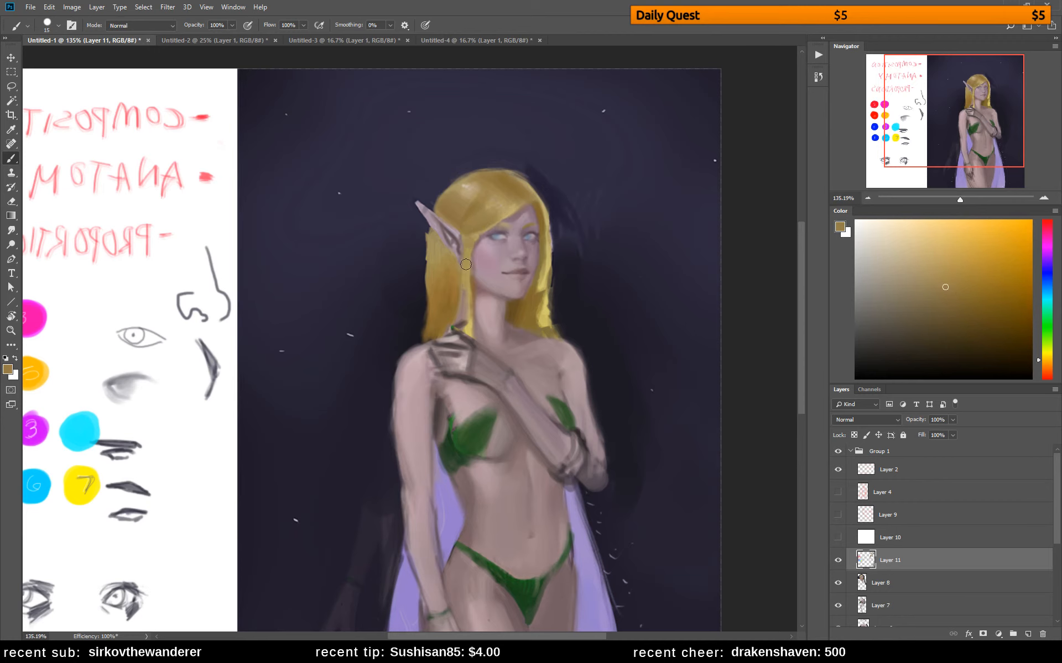
left_click_drag(466, 264, 470, 326)
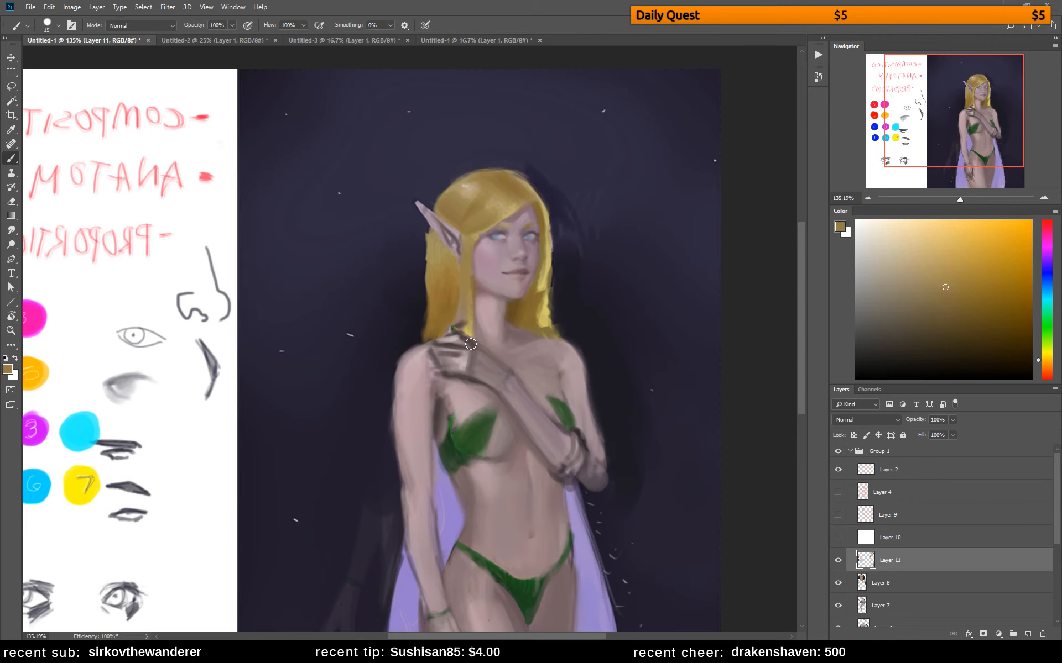
Reduce the brush to 7 px and paint the shoulder slope above the raised hand in a skin tone sampled from the cheek
left_click(493, 254, "alt")
key("bracketleft")
key("bracketleft")
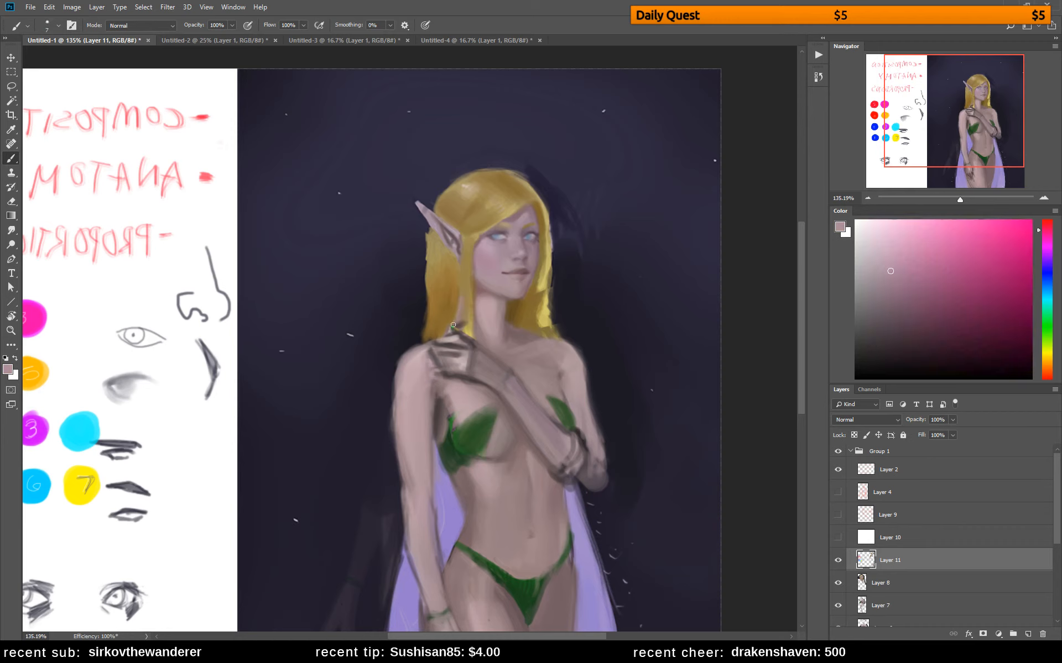
left_click_drag(453, 325, 412, 348)
Refine the elf's neck and collarbone area with sampled and slightly adjusted skin tones
left_click(536, 340, "alt")
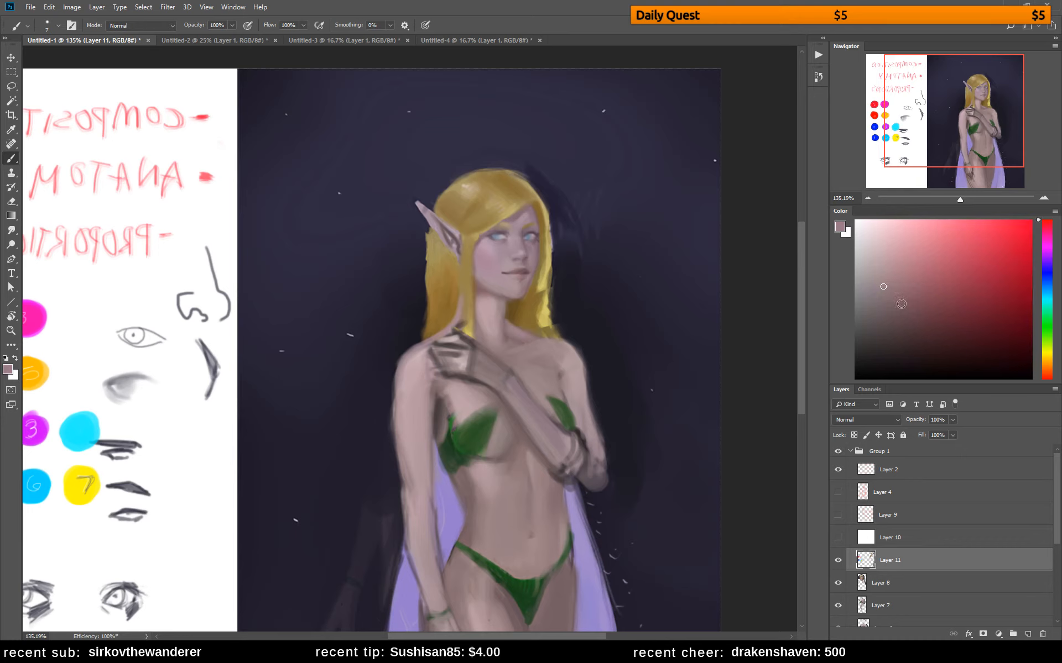
left_click(503, 305, "alt")
left_click(495, 312, "alt")
left_click(892, 283)
left_click(496, 300, "alt")
left_click(498, 337, "alt")
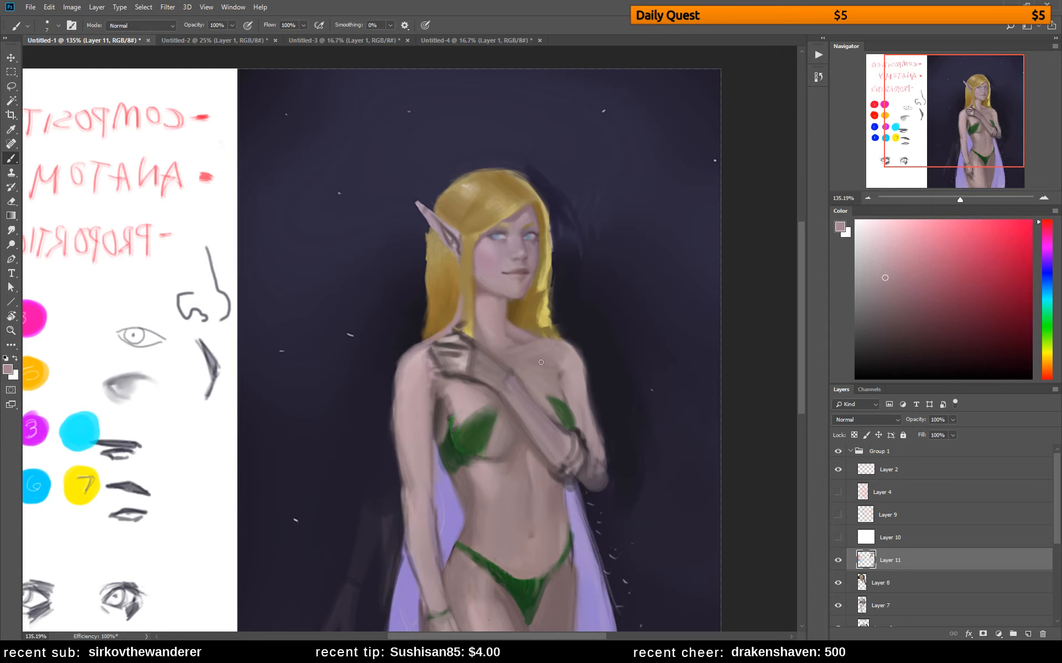
left_click(503, 330, "alt")
Demonstrate shifting hue together with value by picking light pink, dark red, pale violet and dark magenta paint colours
left_click(896, 297)
left_click(879, 236)
mouse_move(879, 237)
left_mouse_down()
mouse_move(864, 228)
mouse_move(968, 330)
left_mouse_up()
left_click(1047, 230)
left_click_drag(1045, 223, 1045, 229)
left_click(894, 242)
left_click(1047, 234)
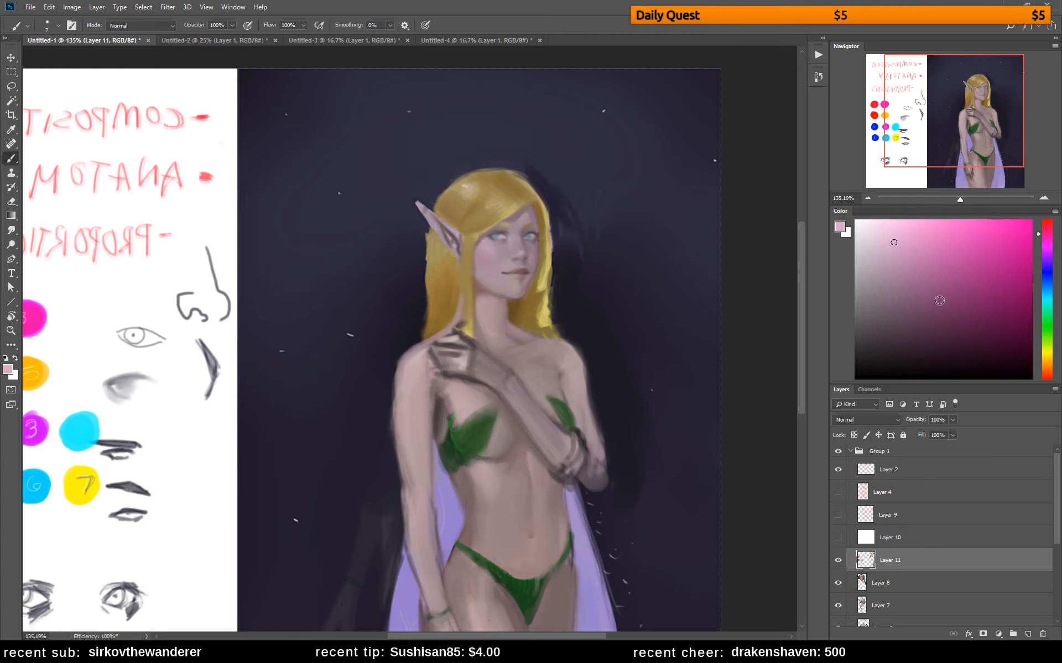
left_click(954, 317)
left_click(1045, 221)
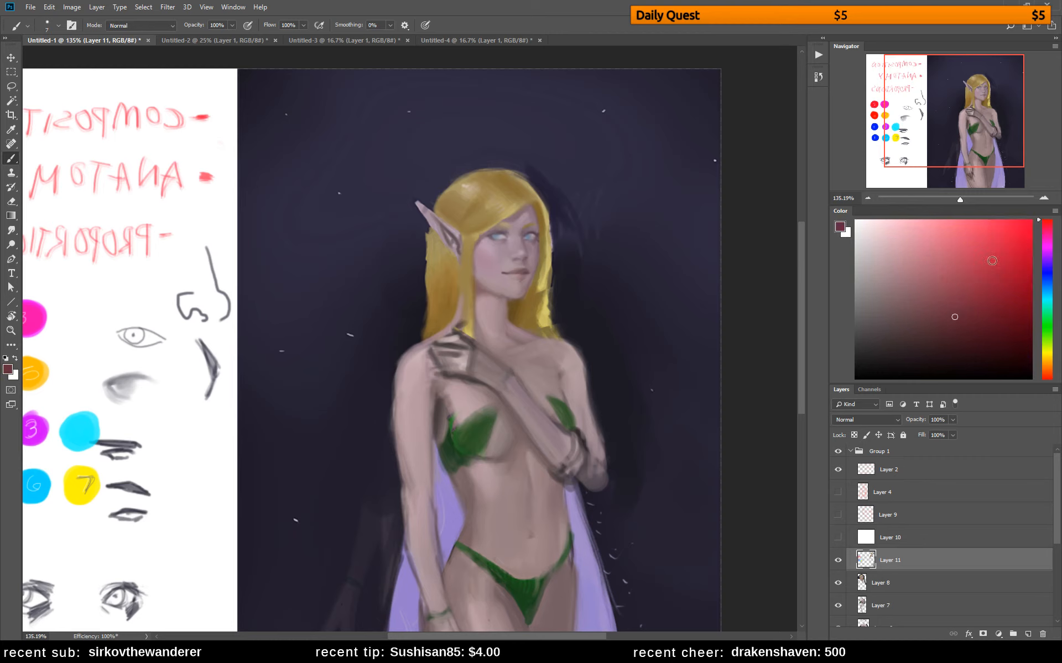
left_click(887, 240)
left_click(1047, 259)
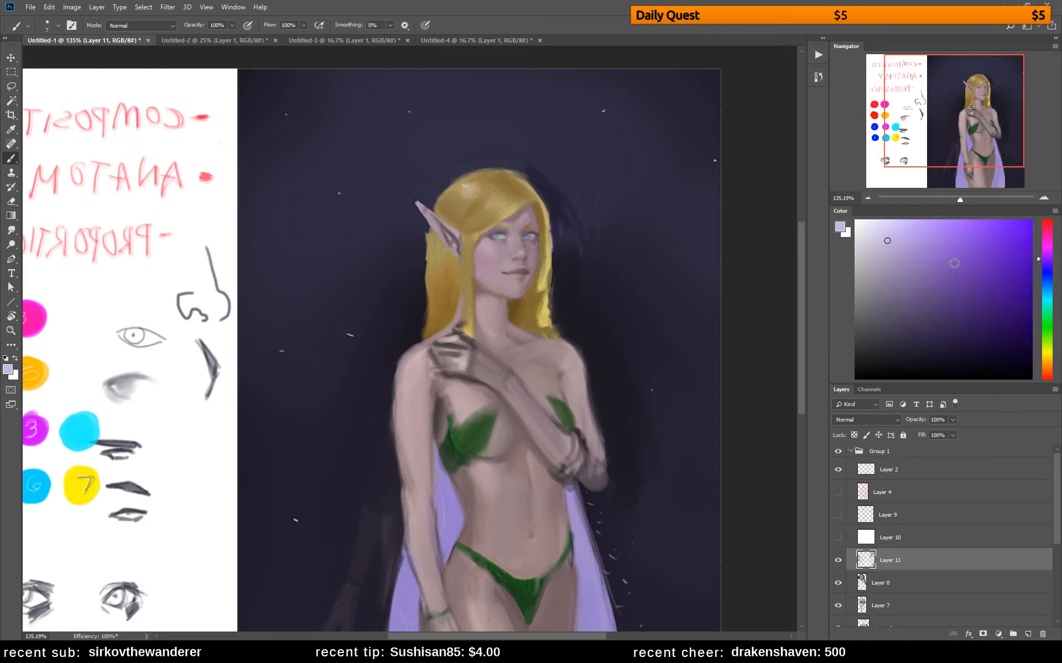
left_click(940, 309)
left_click(1047, 236)
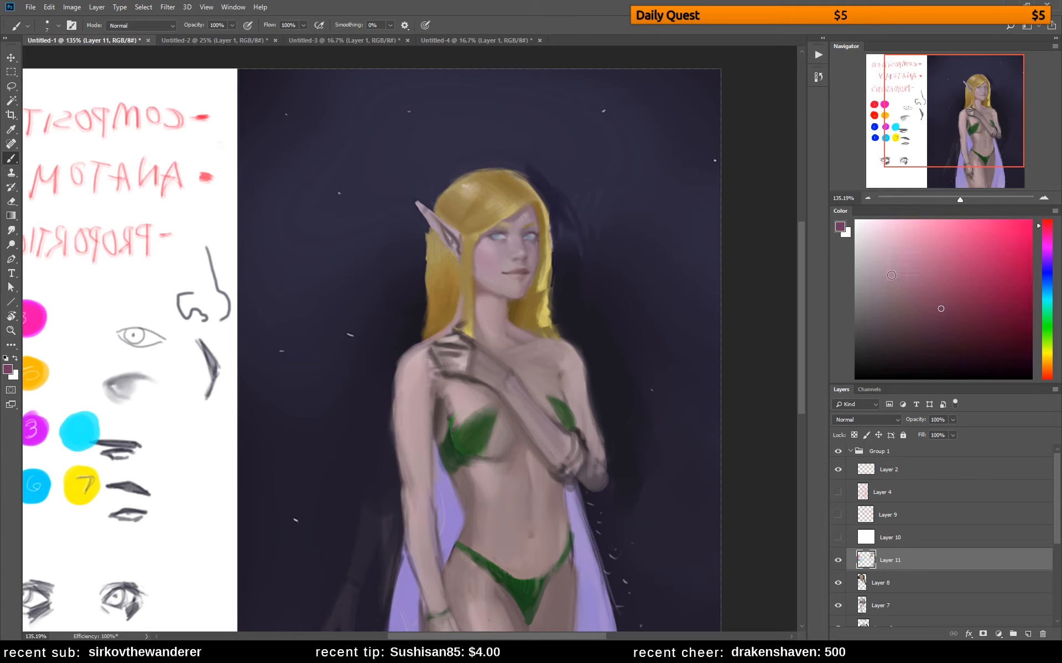
Refine the elf's jaw and neck shadow, trying a light pink and sampling brown and muted skin tones around the chin
mouse_move(899, 265)
left_mouse_down()
mouse_move(886, 244)
mouse_move(960, 334)
mouse_move(881, 241)
left_mouse_up()
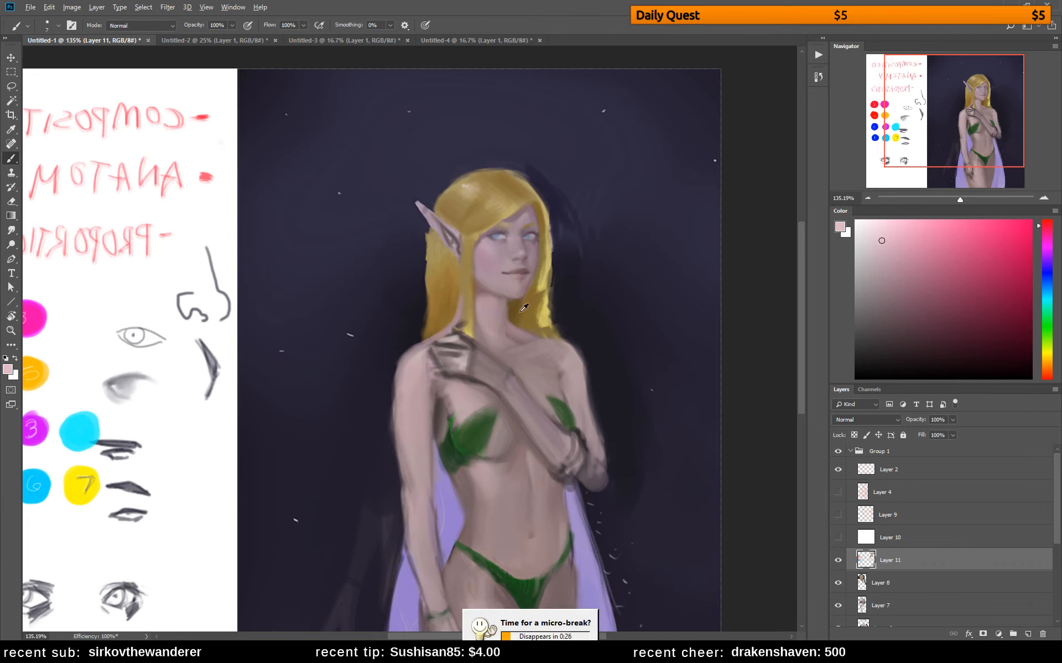
left_click(521, 312, "alt")
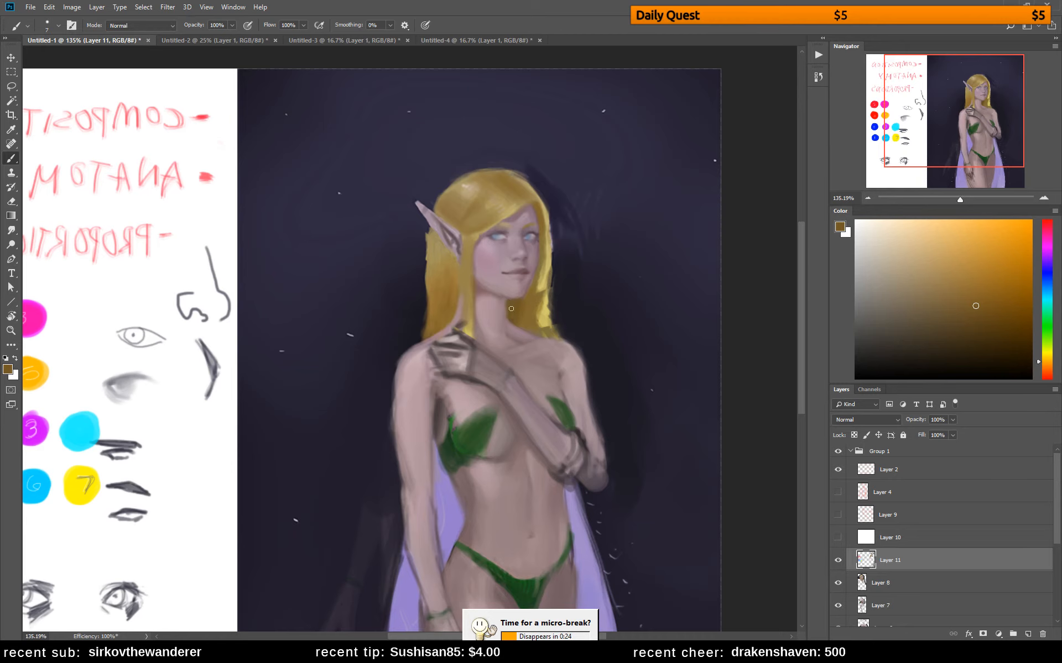
left_click(510, 304, "alt")
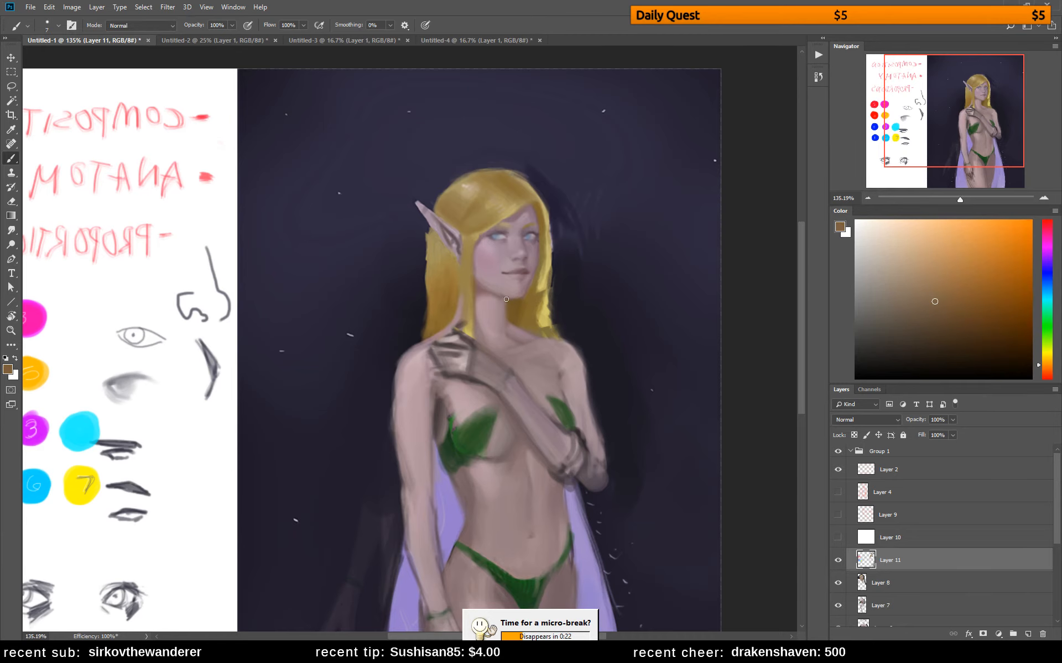
left_click(502, 312, "alt")
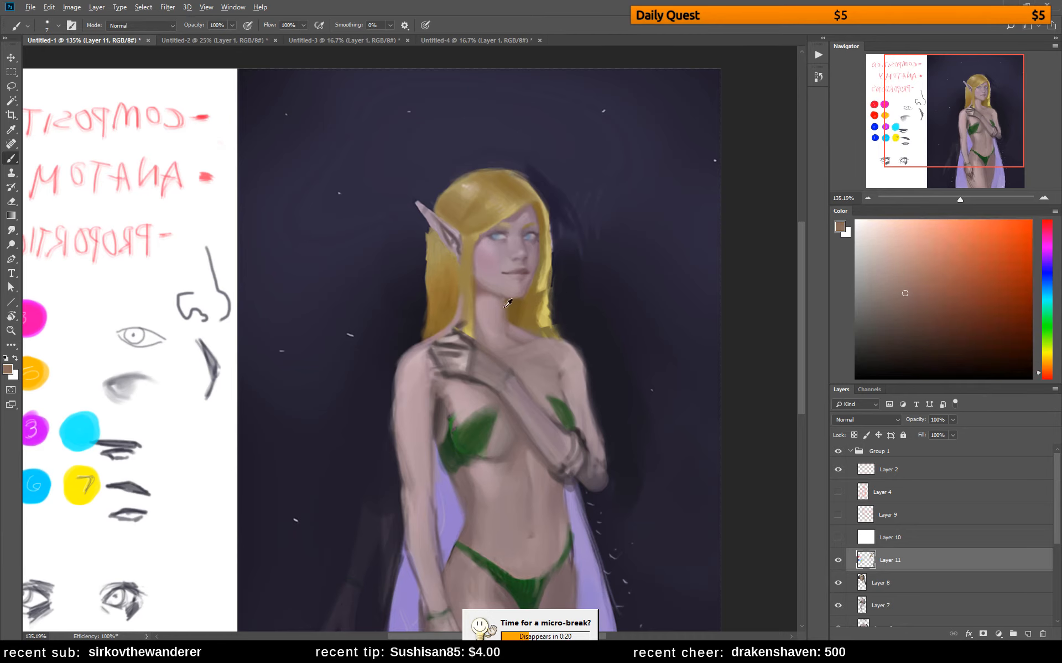
left_click(504, 307, "alt")
left_click(508, 316, "alt")
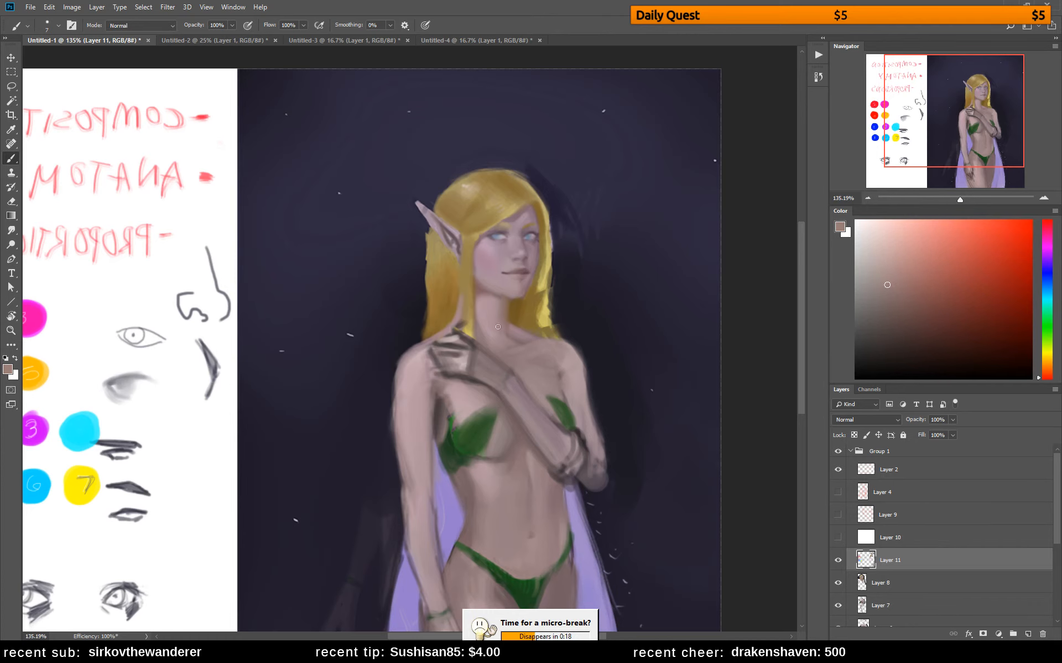
Flip the canvas horizontally and check the elf painting's values in a temporary grayscale proof view
key("ctrl+shift+h")
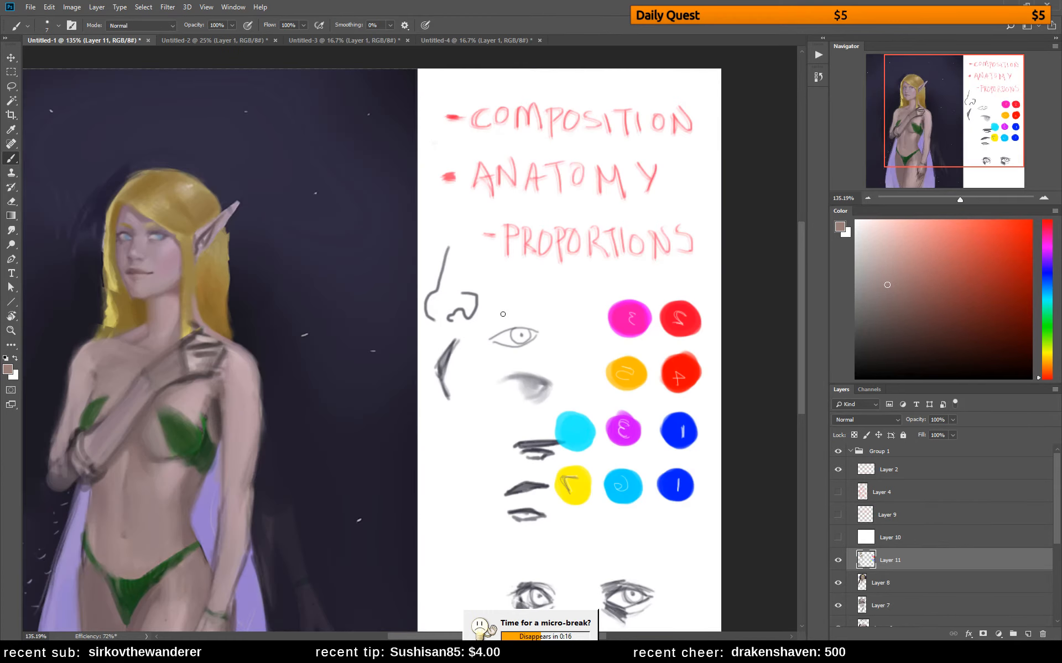
left_click_drag(456, 344, 646, 307)
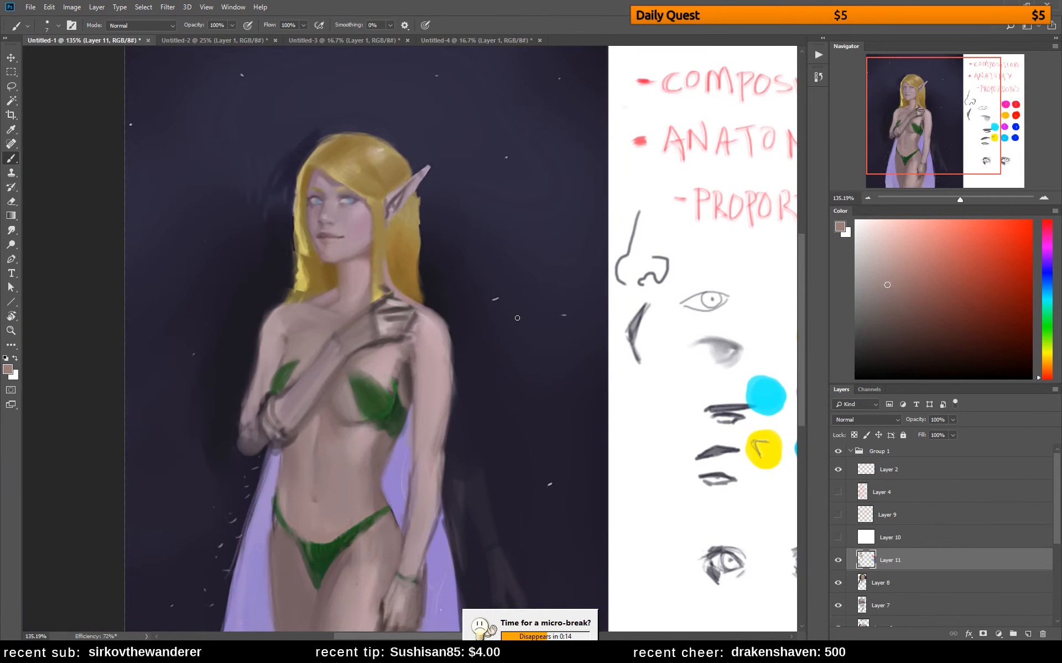
key("ctrl+y")
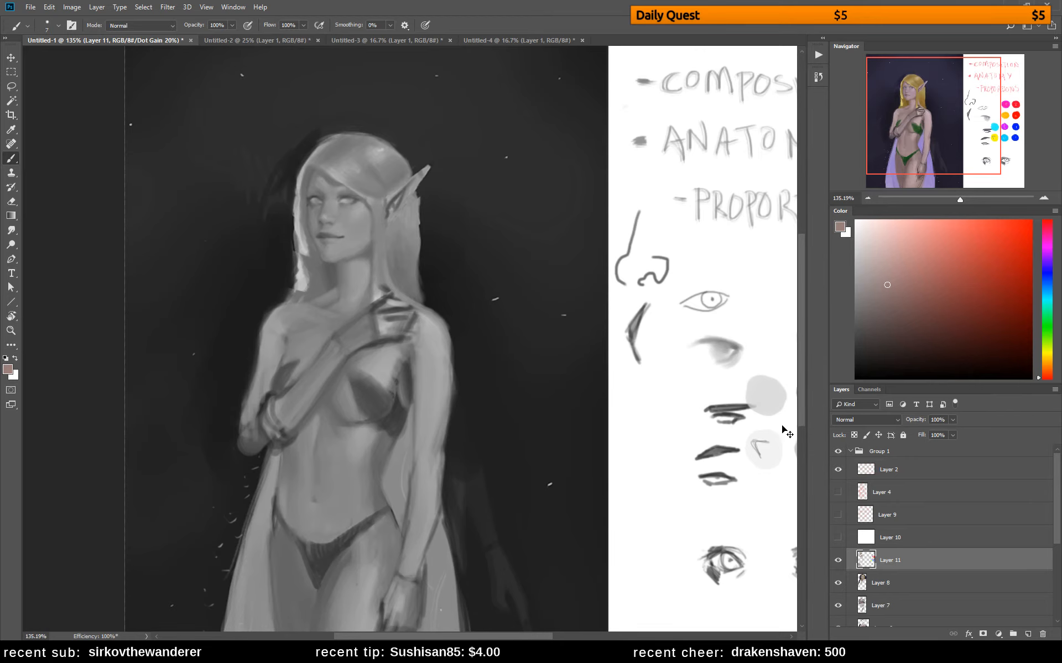
key("ctrl+y")
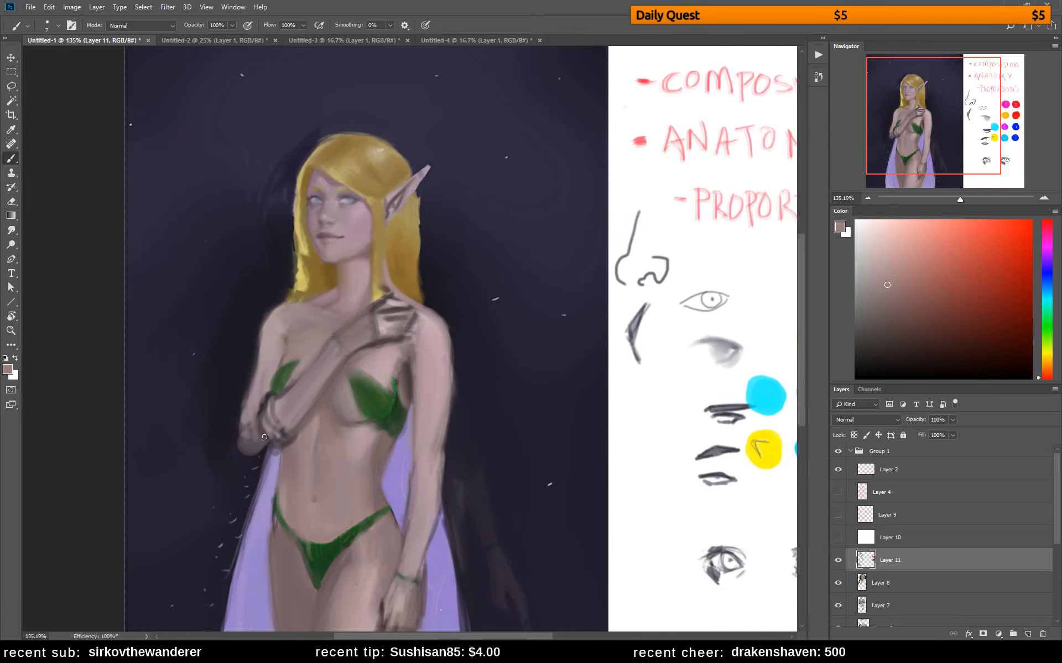
Sketch the contour of the elf's far shoulder and upper arm in a dark brown sampled tone, undoing unwanted strokes
left_click_drag(395, 294, 454, 225)
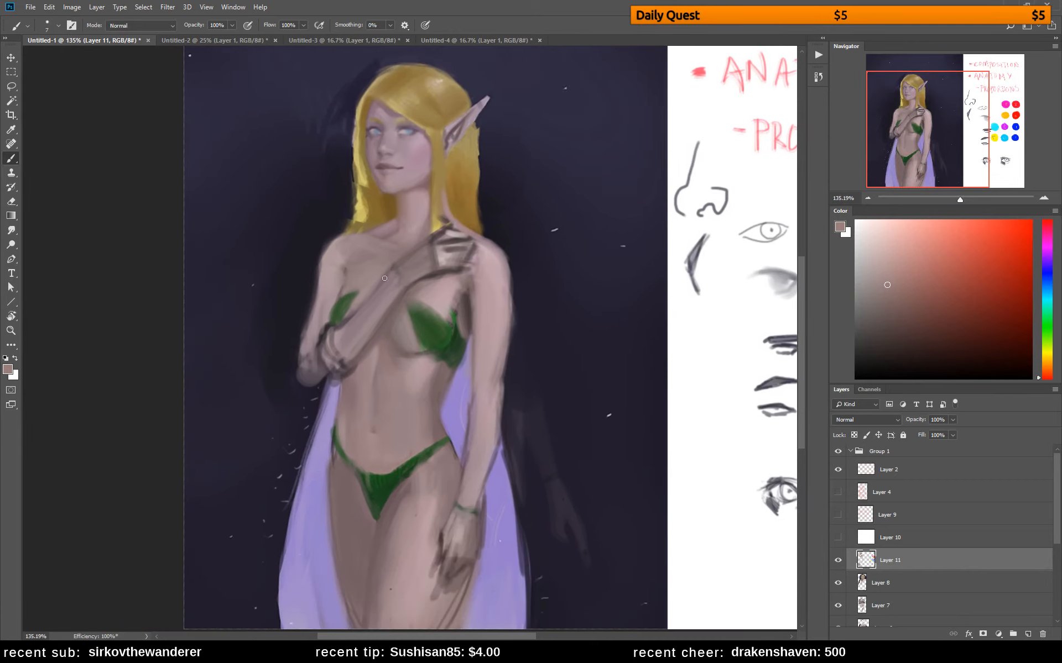
left_click(463, 302, "alt")
left_click_drag(361, 231, 341, 257)
mouse_move(313, 276)
left_mouse_down()
mouse_move(336, 286)
mouse_move(321, 270)
mouse_move(307, 321)
mouse_move(303, 294)
mouse_move(317, 375)
mouse_move(312, 291)
mouse_move(313, 344)
left_mouse_up()
key("ctrl+alt+z")
key("ctrl+alt+z")
key("ctrl+alt+z")
left_click_drag(313, 273, 314, 345)
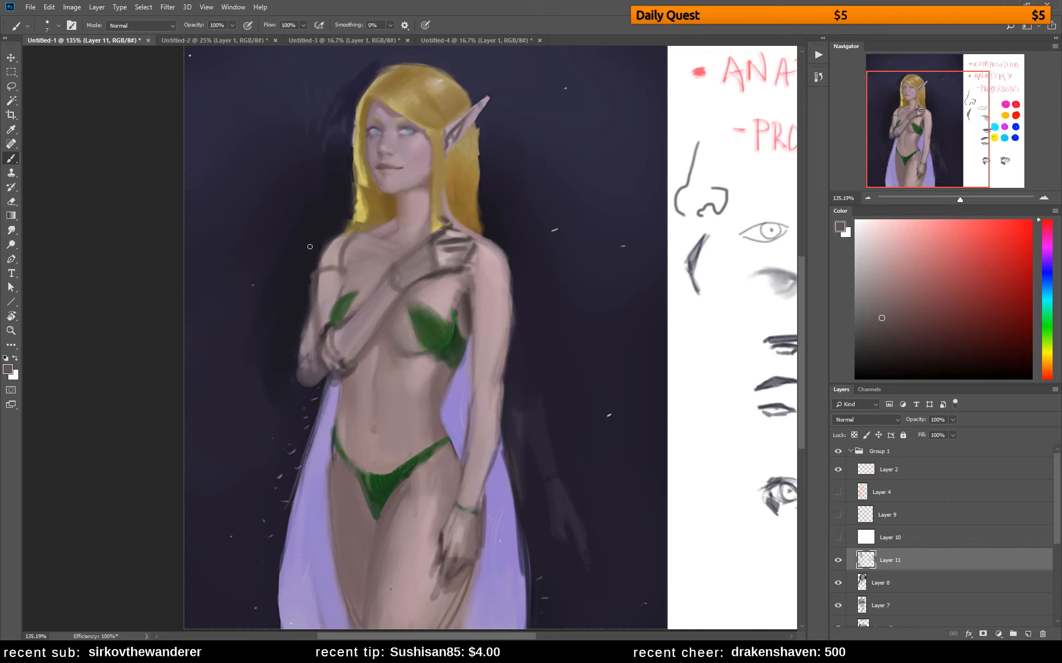
left_click_drag(314, 247, 340, 230)
key("ctrl+alt+z")
key("ctrl+alt+z")
Flip the canvas horizontally and trim the outer edge of the far upper arm with the sampled dark background colour
key("ctrl+f")
left_click_drag(626, 303, 583, 289)
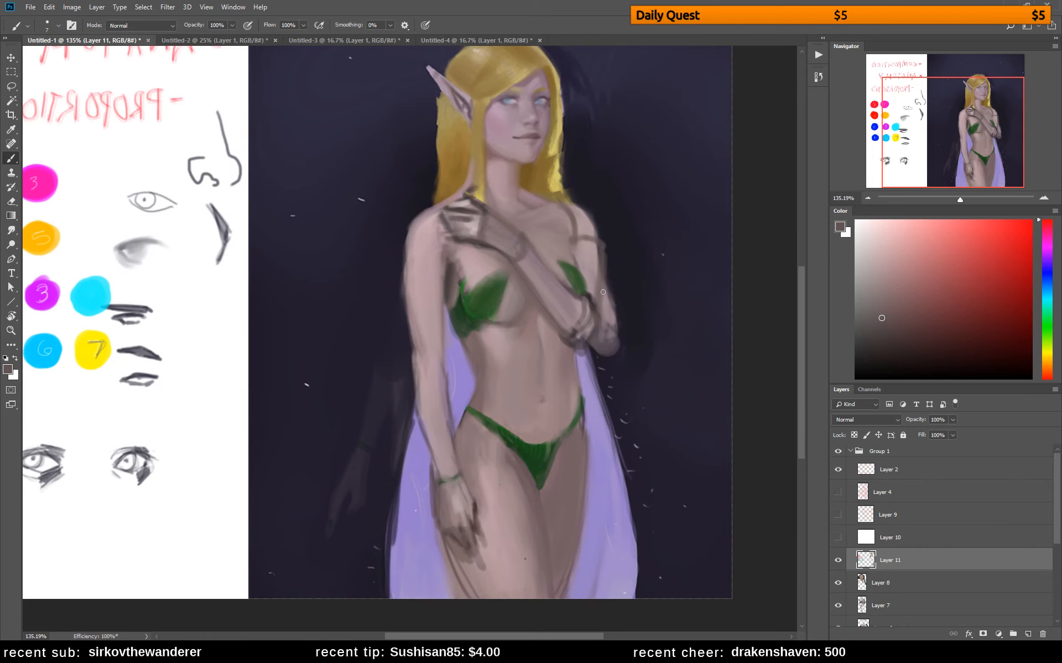
key("e")
key("b")
left_click(619, 257, "alt")
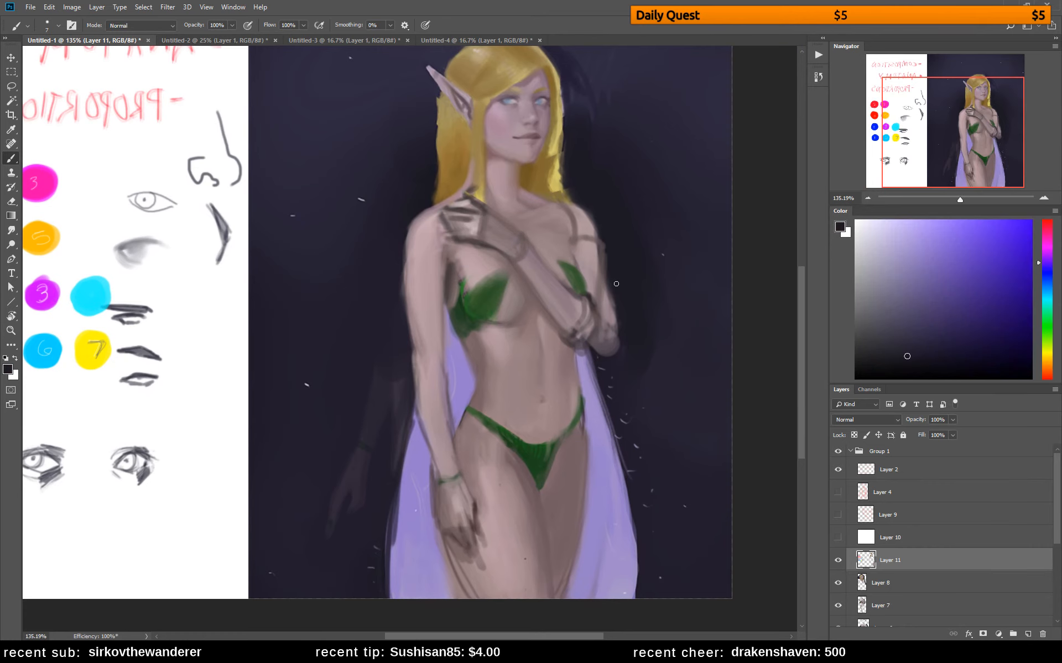
left_click_drag(608, 270, 601, 247)
Enlarge the brush to 25 px and blend the near shoulder beside the raised hand with sampled skin tones
left_click(452, 266, "alt")
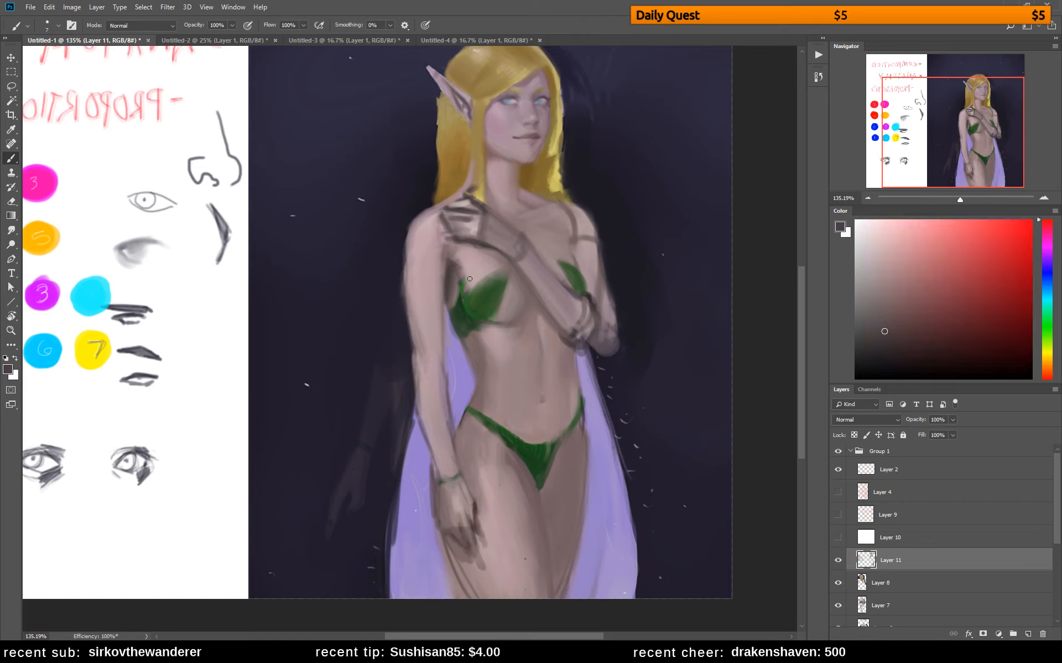
left_click(469, 259, "alt")
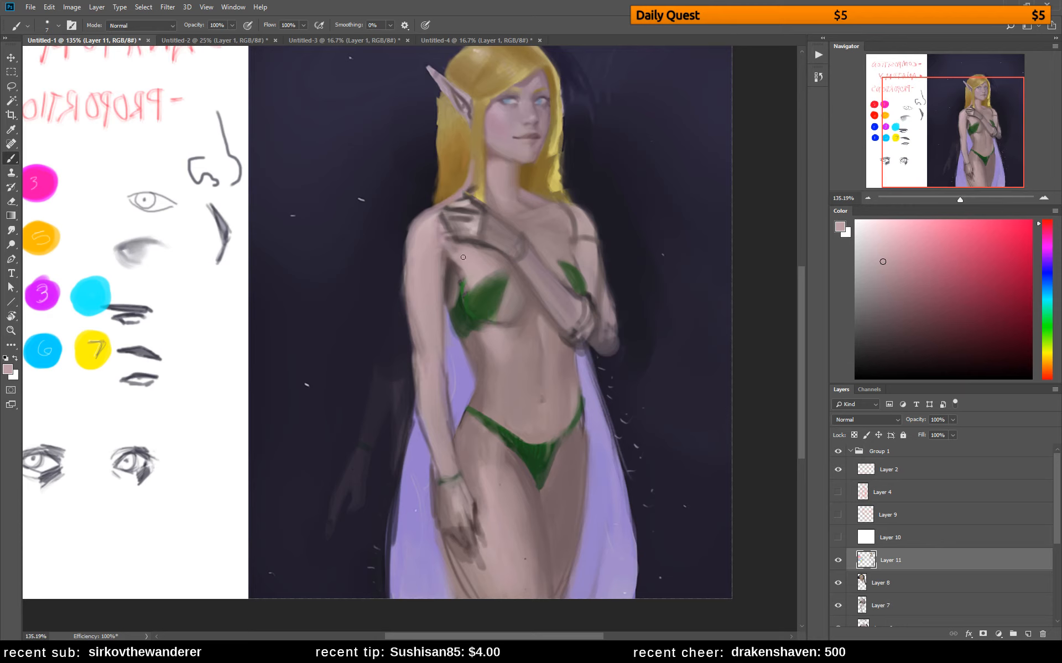
left_click(511, 271, "alt")
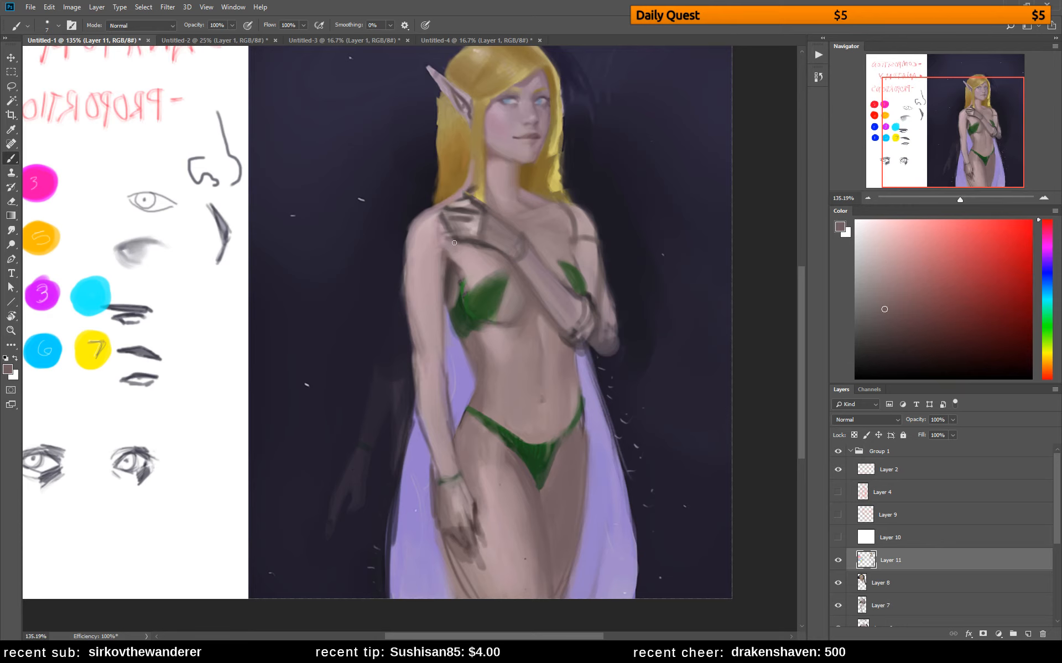
key("bracketright")
key("bracketright")
key("bracketright")
key("bracketright")
key("bracketright")
key("bracketright")
mouse_move(436, 236)
left_mouse_down()
mouse_move(444, 242)
mouse_move(436, 232)
left_mouse_up()
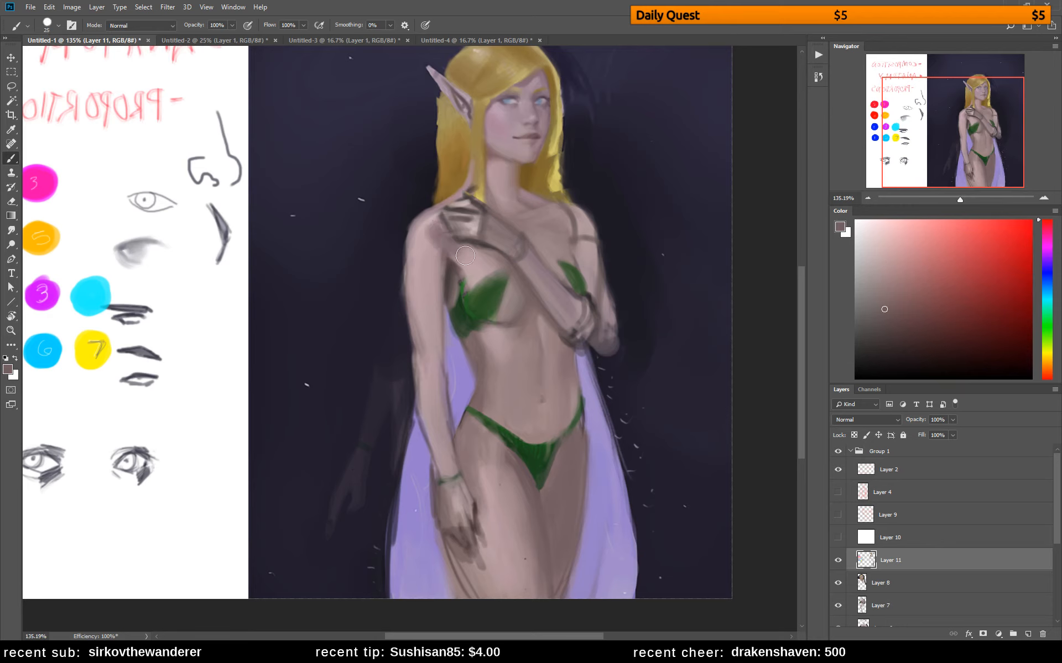
left_click(431, 236, "alt")
left_click(422, 237, "alt")
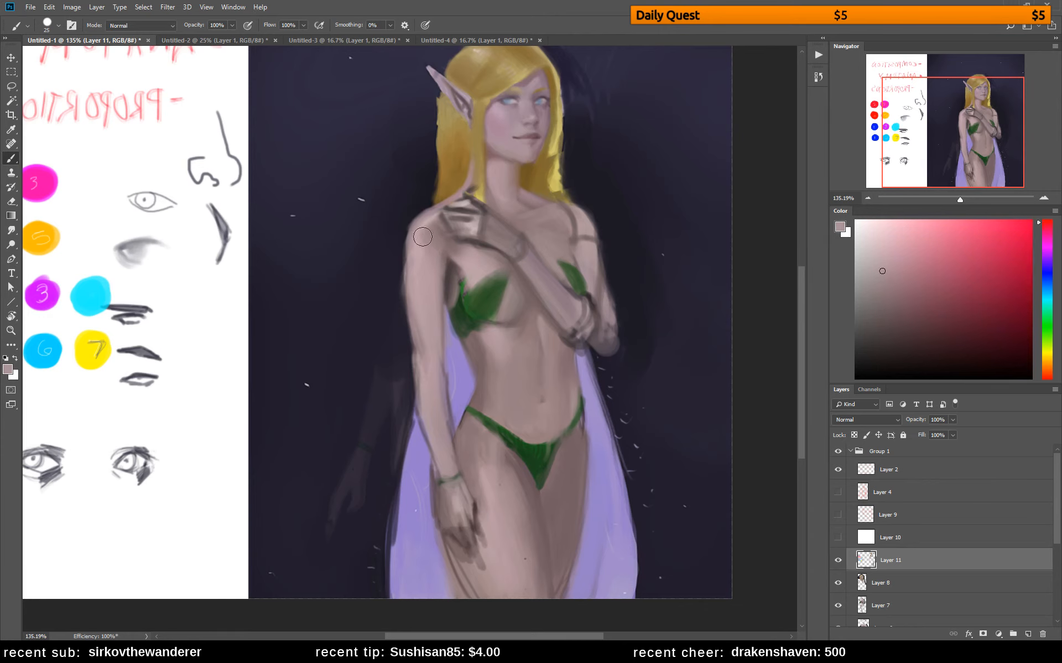
left_click(433, 222, "alt")
Paint over the dark sketch lines on the far upper arm, elbow and raised forearm with sampled skin tones
left_click(573, 226, "alt")
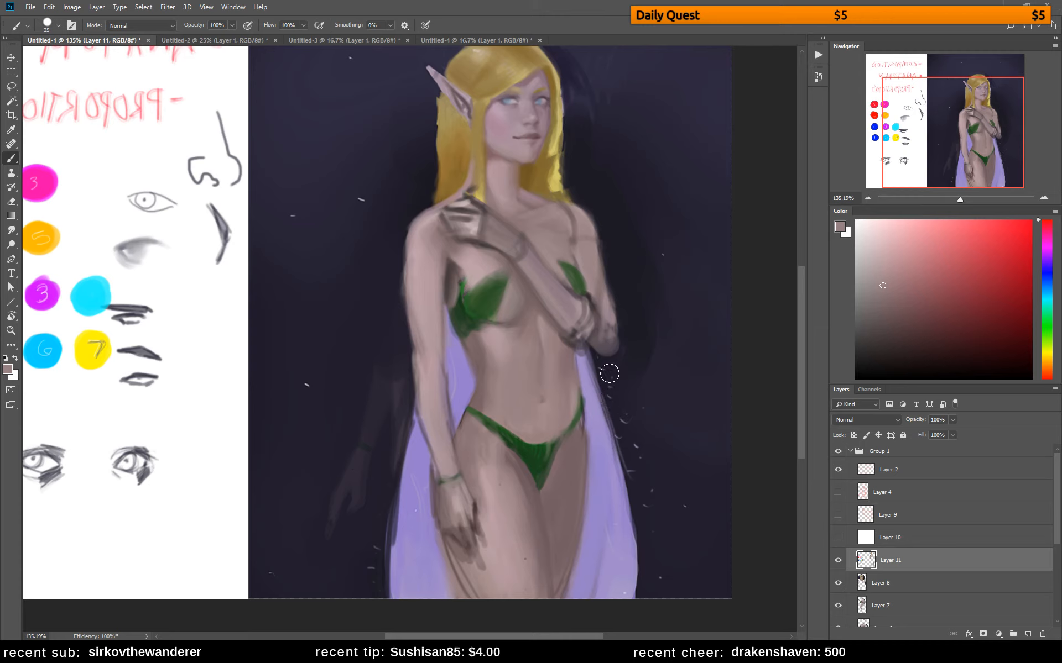
mouse_move(585, 332)
left_mouse_down()
mouse_move(600, 348)
mouse_move(581, 336)
mouse_move(598, 347)
mouse_move(598, 332)
mouse_move(598, 343)
mouse_move(575, 322)
left_mouse_up()
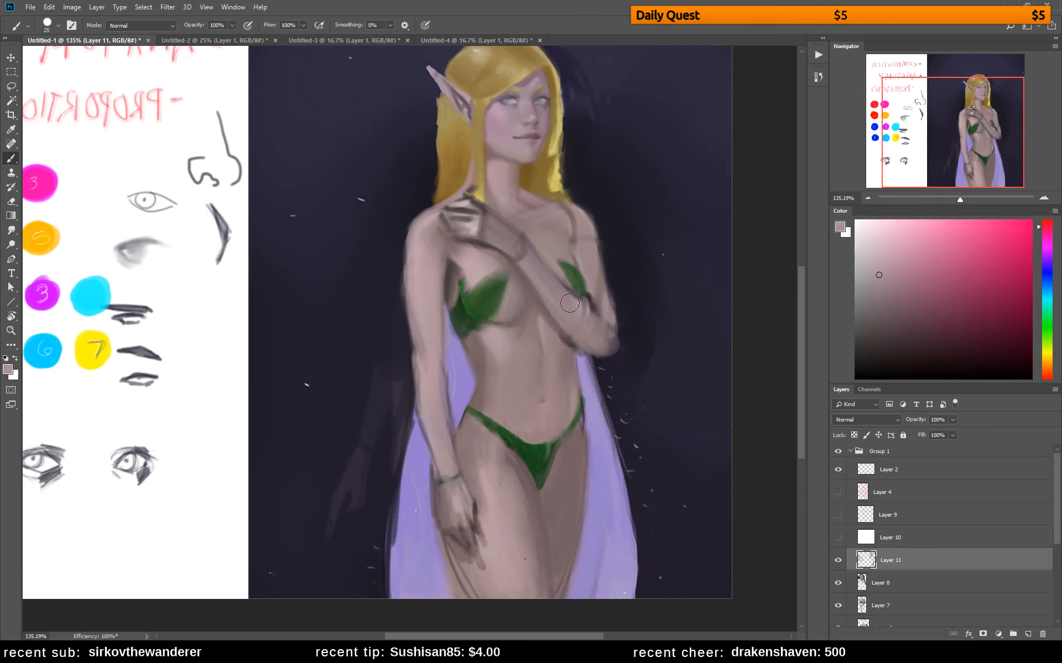
mouse_move(570, 303)
left_mouse_down()
mouse_move(601, 335)
mouse_move(598, 317)
left_mouse_up()
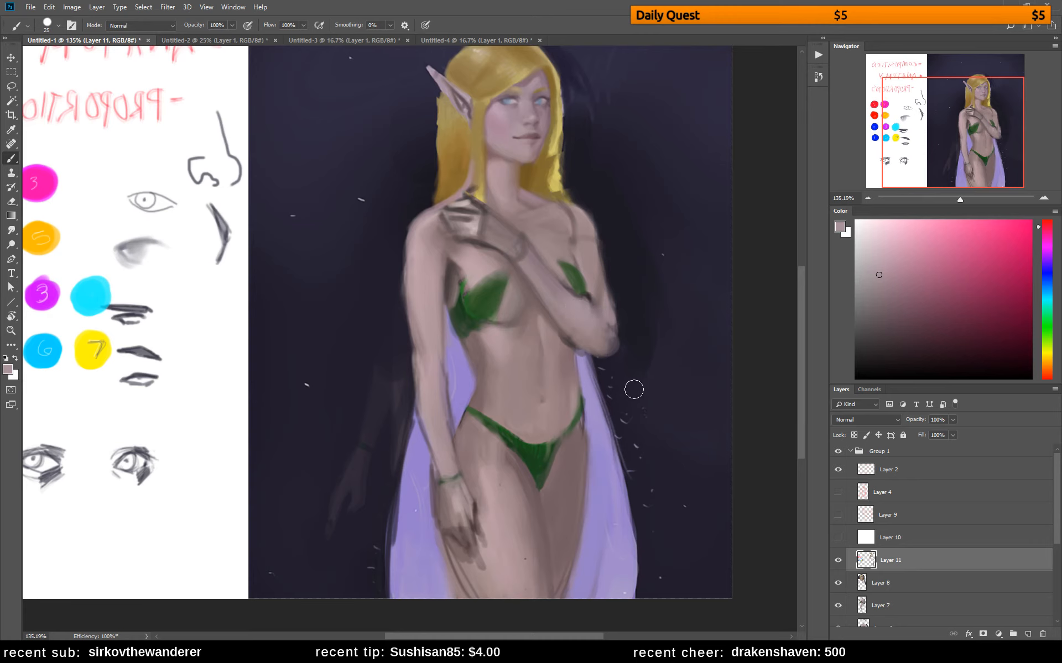
mouse_move(485, 239)
left_mouse_down()
mouse_move(516, 259)
mouse_move(487, 230)
mouse_move(522, 253)
mouse_move(515, 230)
left_mouse_up()
key("ctrl+z")
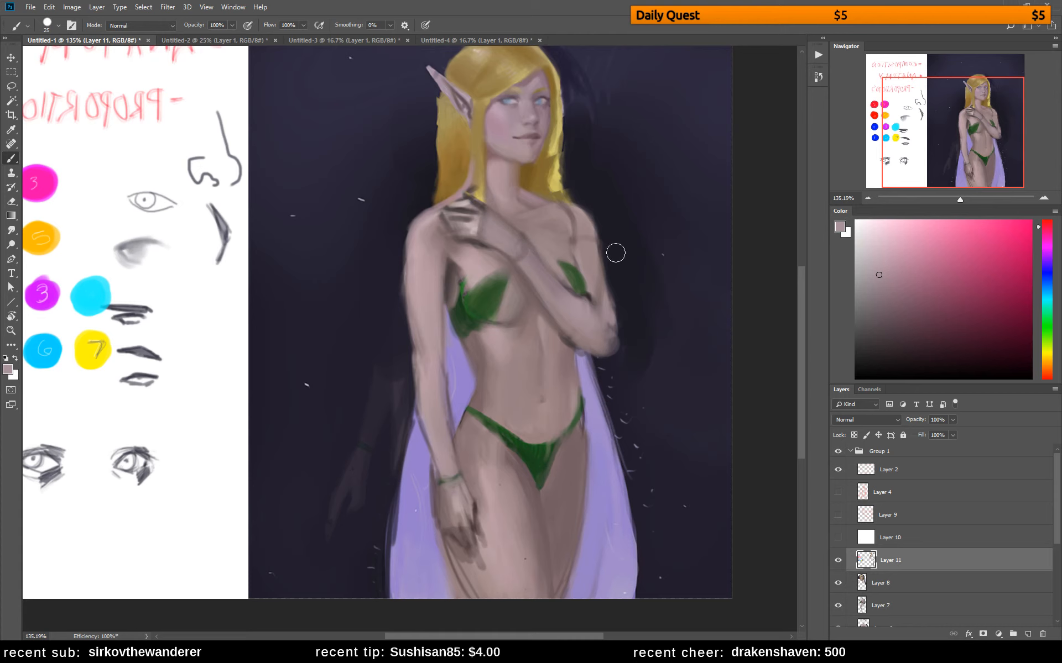
Pick a darker mauve, reduce the brush and shade the skin beneath the raised forearm and across the chest
left_click(894, 297)
key("bracketleft")
key("bracketleft")
key("bracketleft")
key("bracketleft")
key("bracketleft")
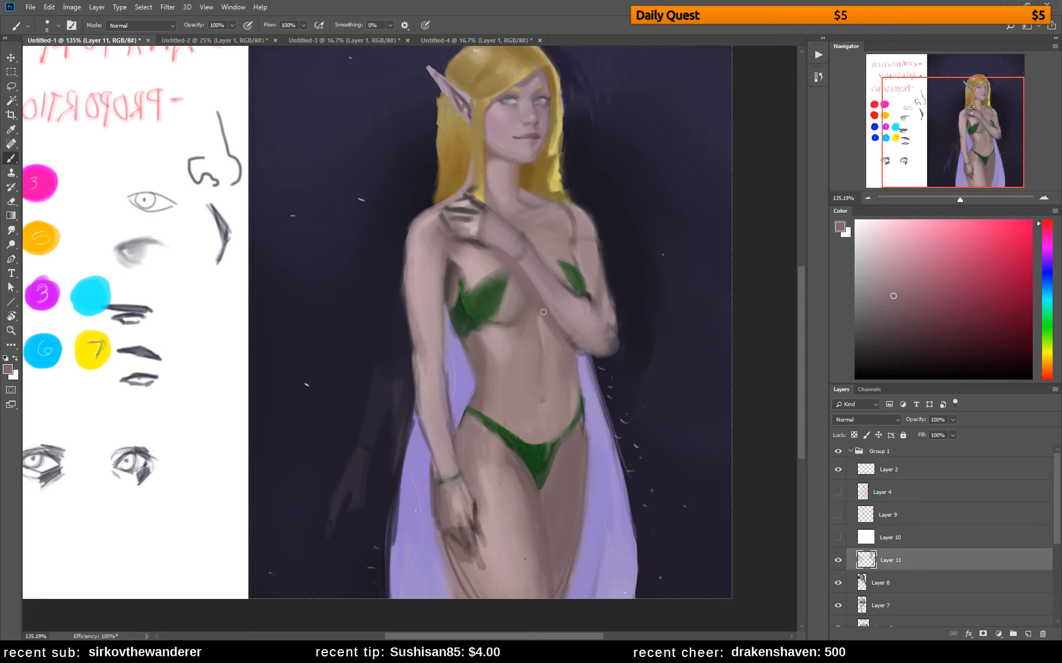
left_click(559, 348, "alt")
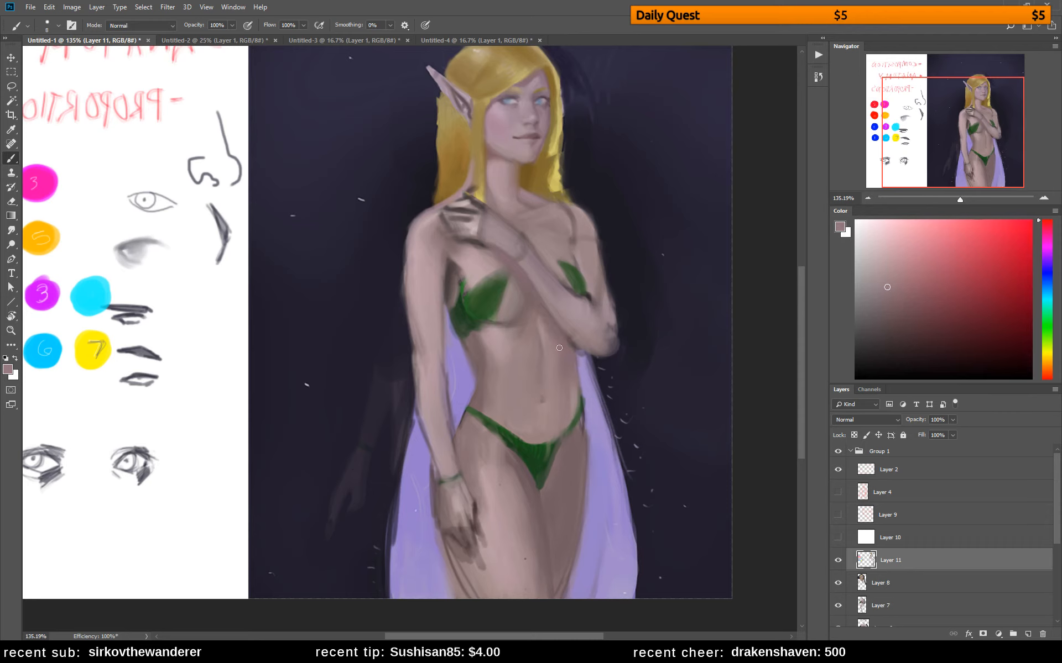
left_click(524, 289, "alt")
left_click(520, 286, "alt")
left_click(514, 253, "alt")
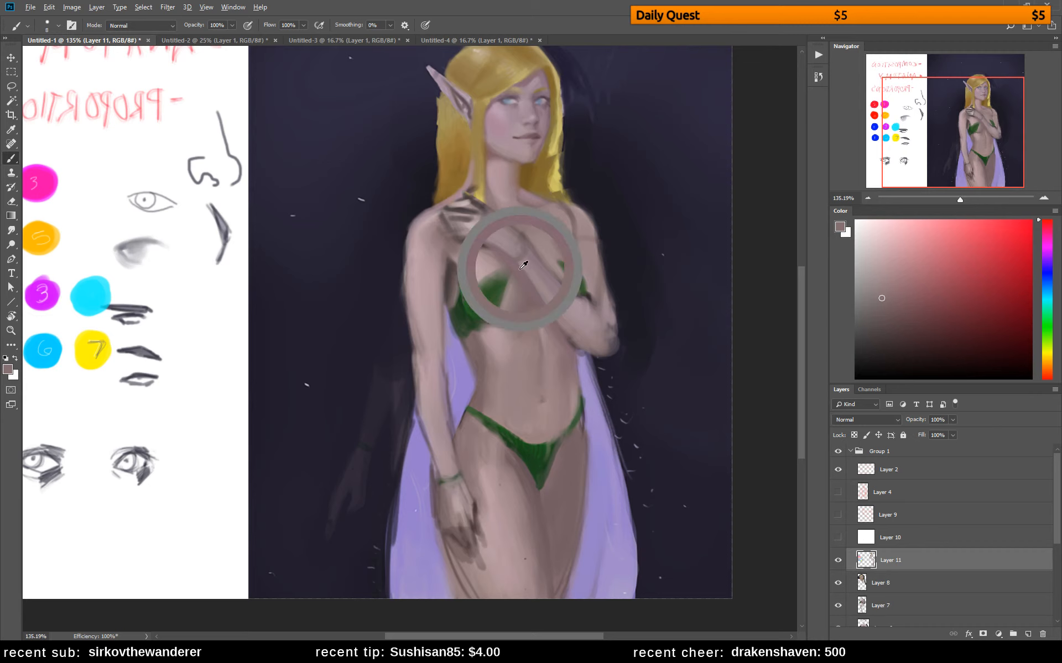
left_click(555, 249, "alt")
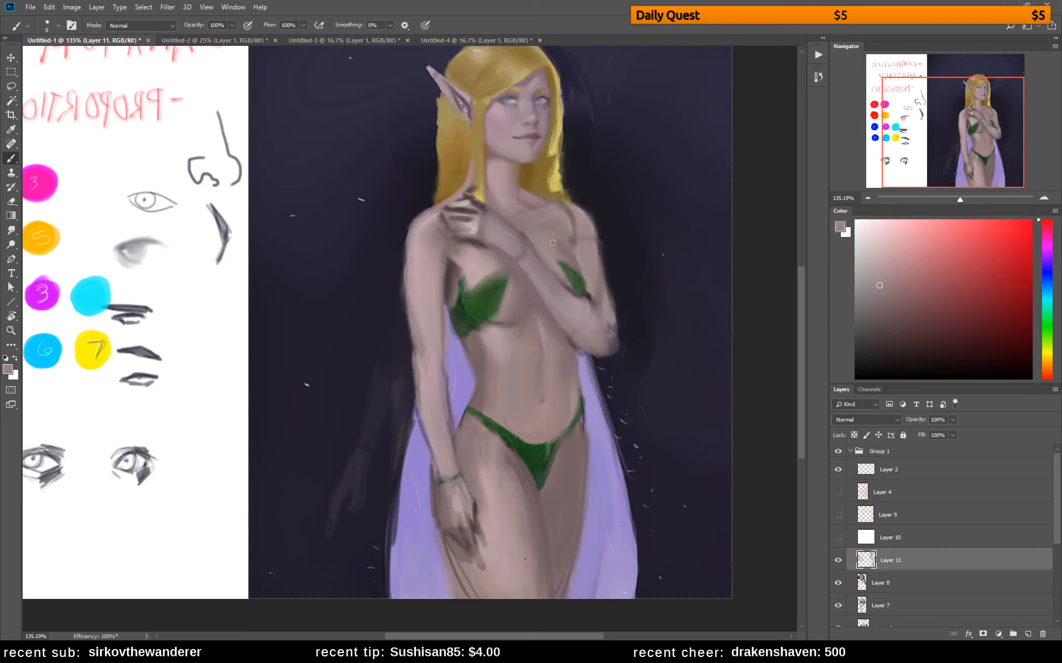
Enlarge the brush to 15 px and soften the shading on both shoulders with sampled skin tones
key("bracketright")
key("bracketright")
key("bracketright")
left_click(569, 217, "alt")
left_click(431, 238, "alt")
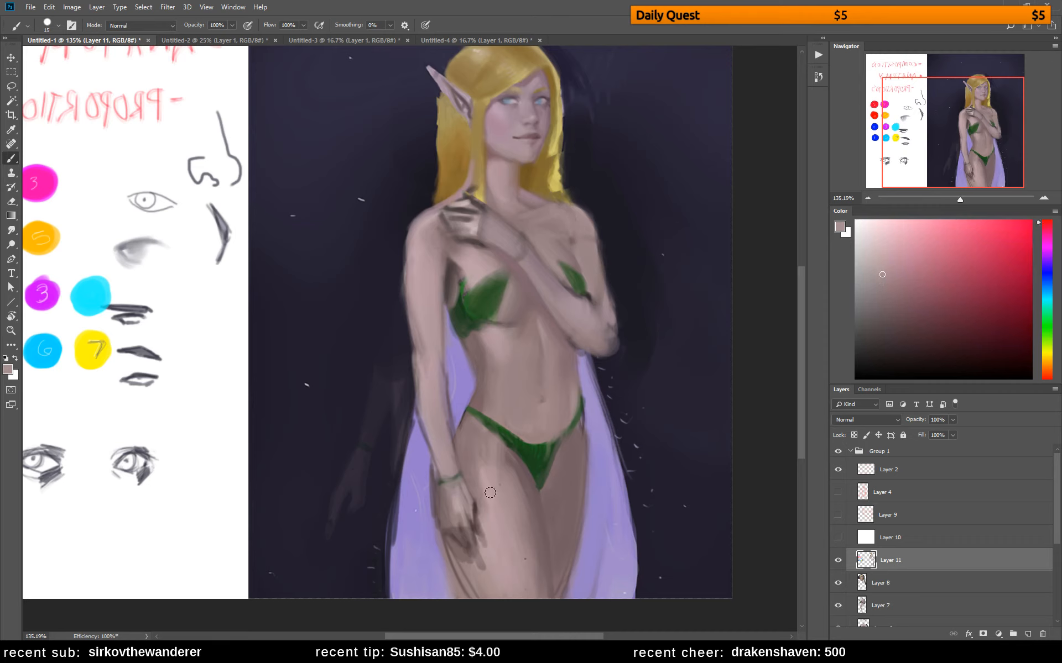
Shade the lower abdomen above the green briefs with a darker reddish mauve and blend it with sampled skin tones
left_click(512, 461, "alt")
left_click(905, 309)
left_click(1047, 225)
left_click(505, 409, "alt")
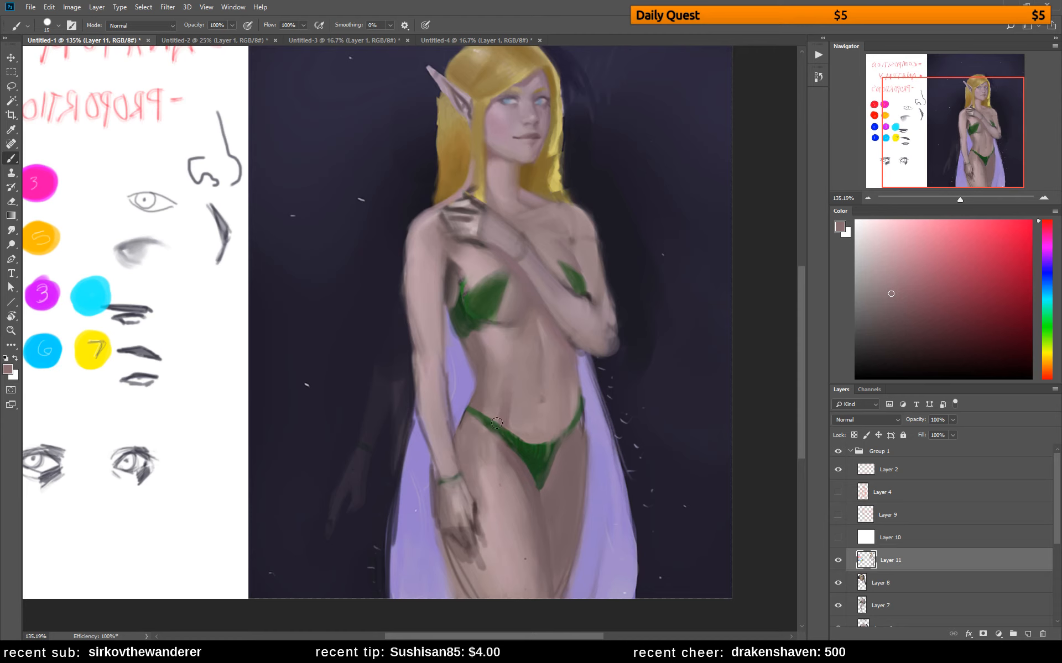
left_click(511, 403, "alt")
left_click(510, 422, "alt")
left_click(534, 439, "alt")
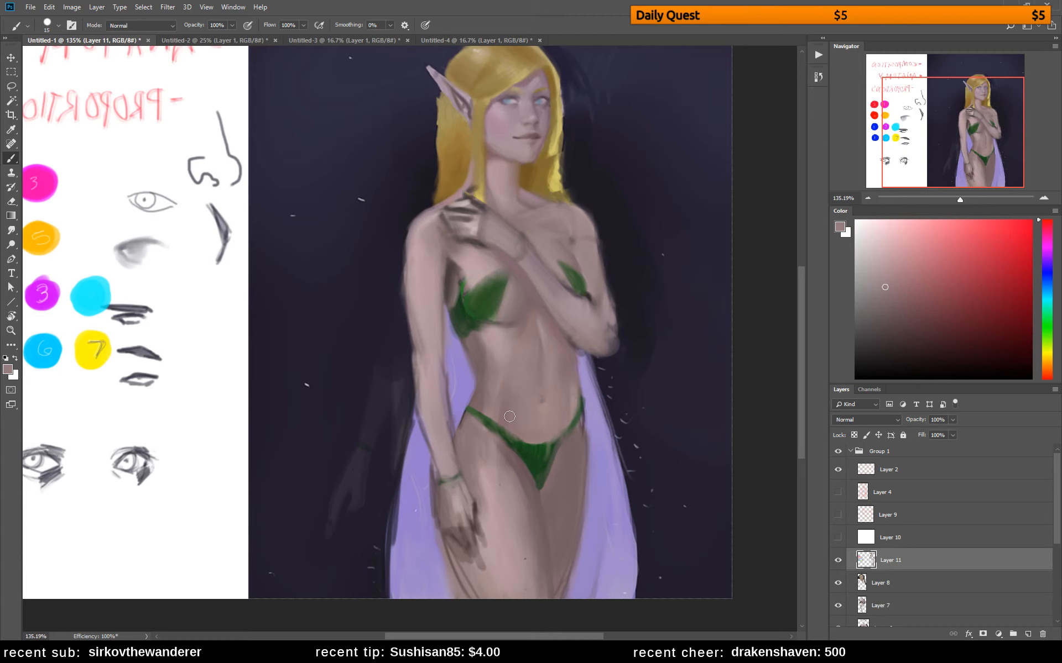
Blend the side of the waist and hip with sampled skin tones and a slightly pinker mauve
left_click(501, 391, "alt")
left_click(497, 387, "alt")
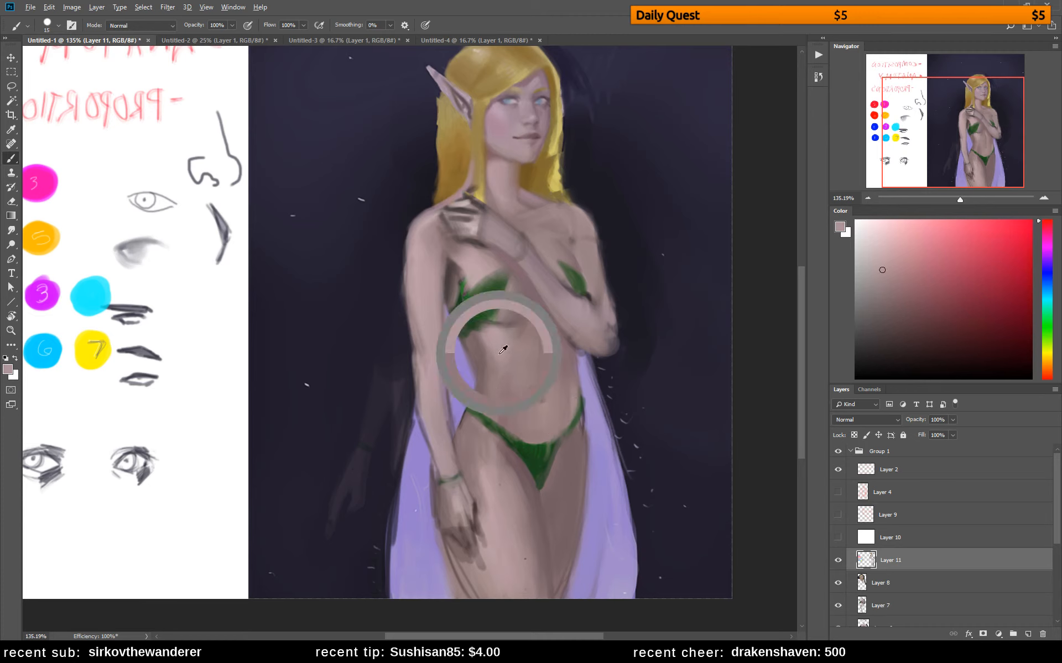
left_click(489, 392, "alt")
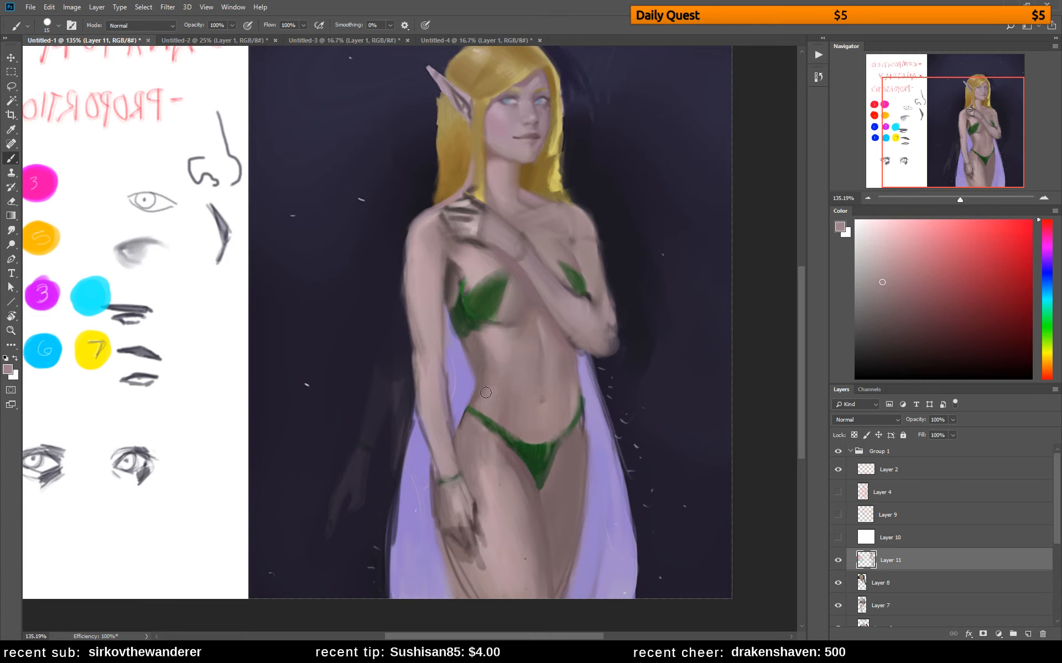
left_click(886, 279)
left_click(1047, 228)
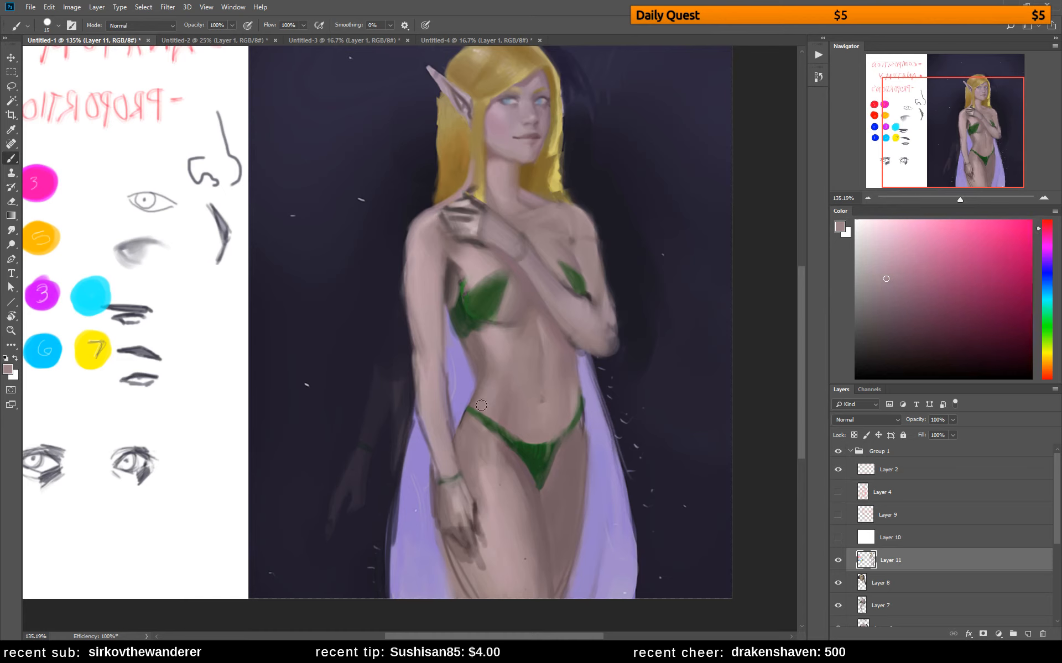
left_click(490, 376, "alt")
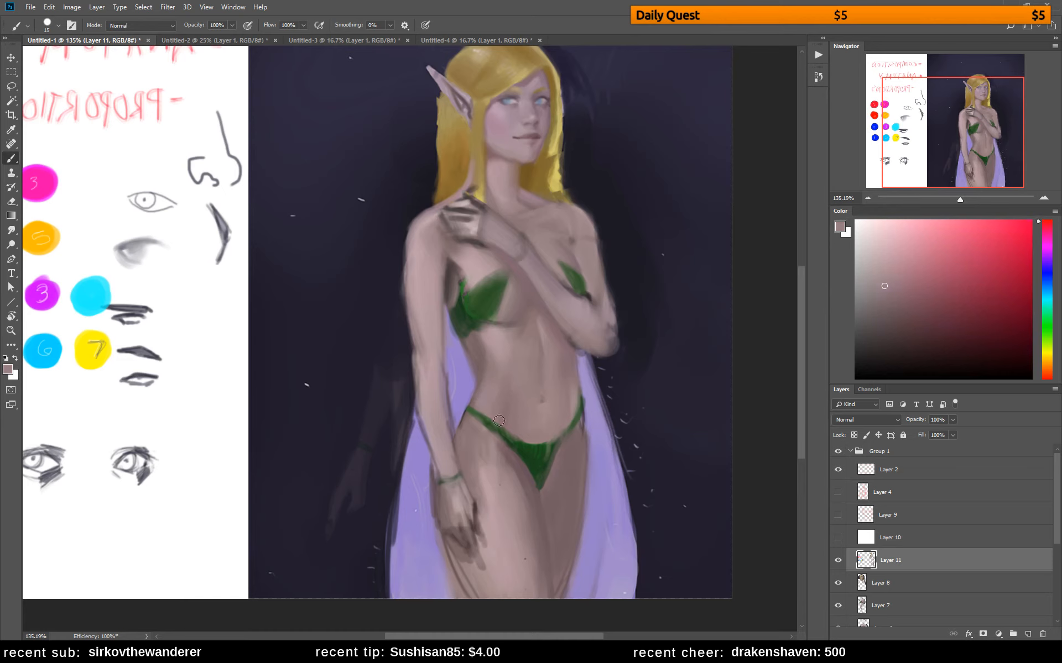
Flip the canvas horizontally and soften the navel and stomach area with sampled skin tones
key("ctrl+shift+h")
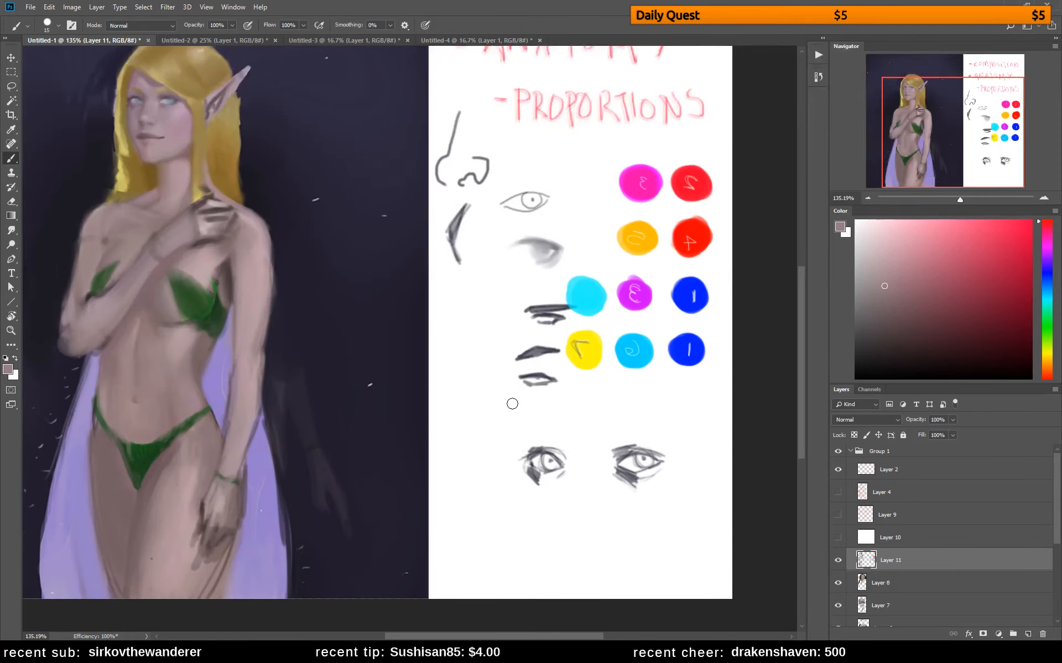
scroll(505, 351, "left", 5)
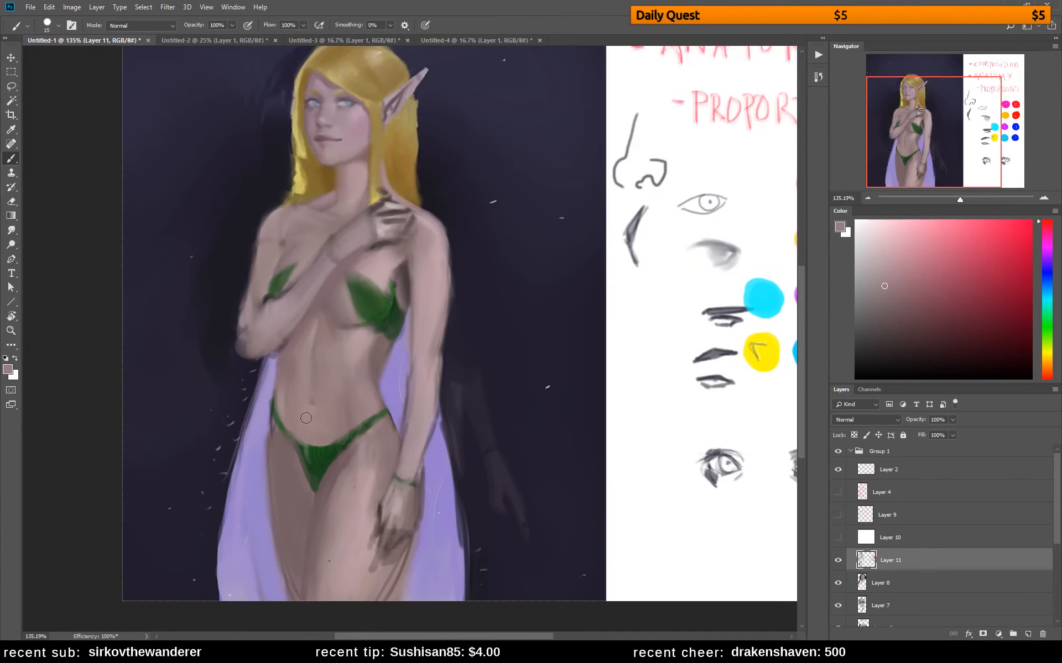
left_click(291, 393, "alt")
left_click(294, 377, "alt")
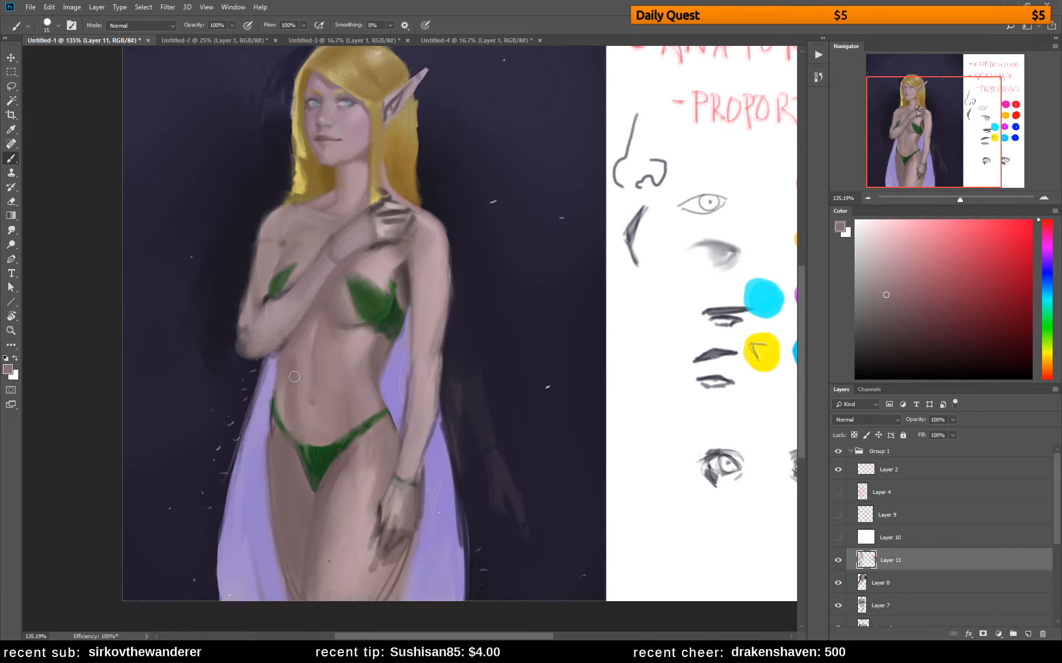
left_click(344, 348, "alt")
left_click(294, 385, "alt")
left_click(297, 380, "alt")
left_click(311, 336, "alt")
left_click(343, 397, "alt")
Reduce the brush, refine the abdomen's centre line and touch up the briefs' upper edge with a sampled dark green
key("bracketleft")
key("bracketleft")
left_click(319, 396, "alt")
left_click(322, 409, "alt")
left_click(323, 430, "alt")
left_click(325, 460, "alt")
left_click_drag(303, 445, 284, 425)
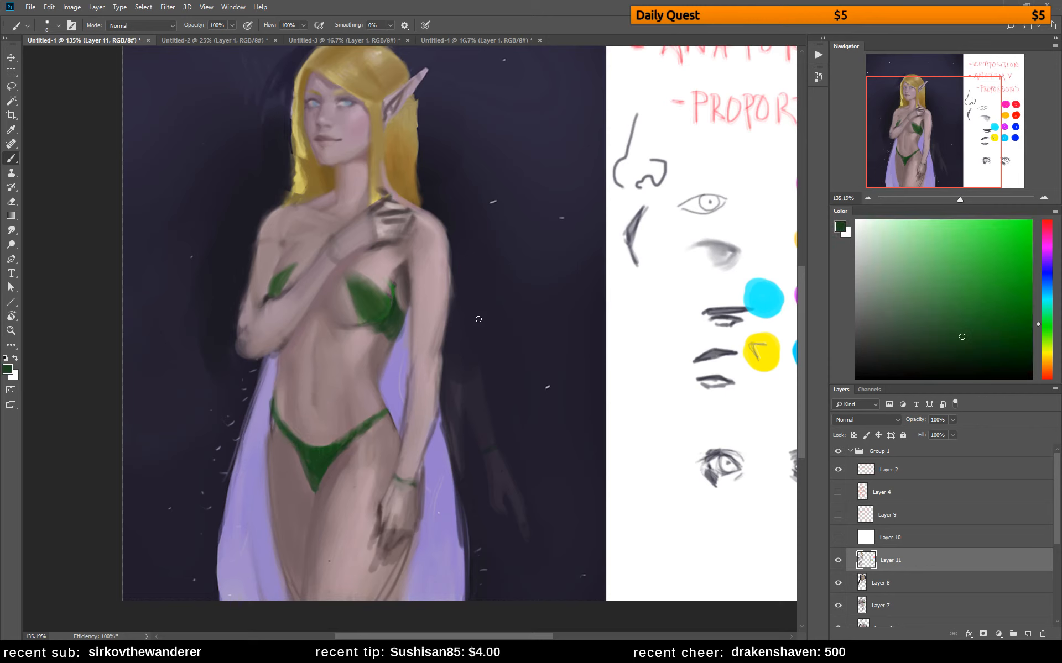
Smooth the near upper arm's outer edge with a sampled skin tone and trim it with the dark background colour
left_click(443, 271, "alt")
left_click_drag(446, 242, 448, 312)
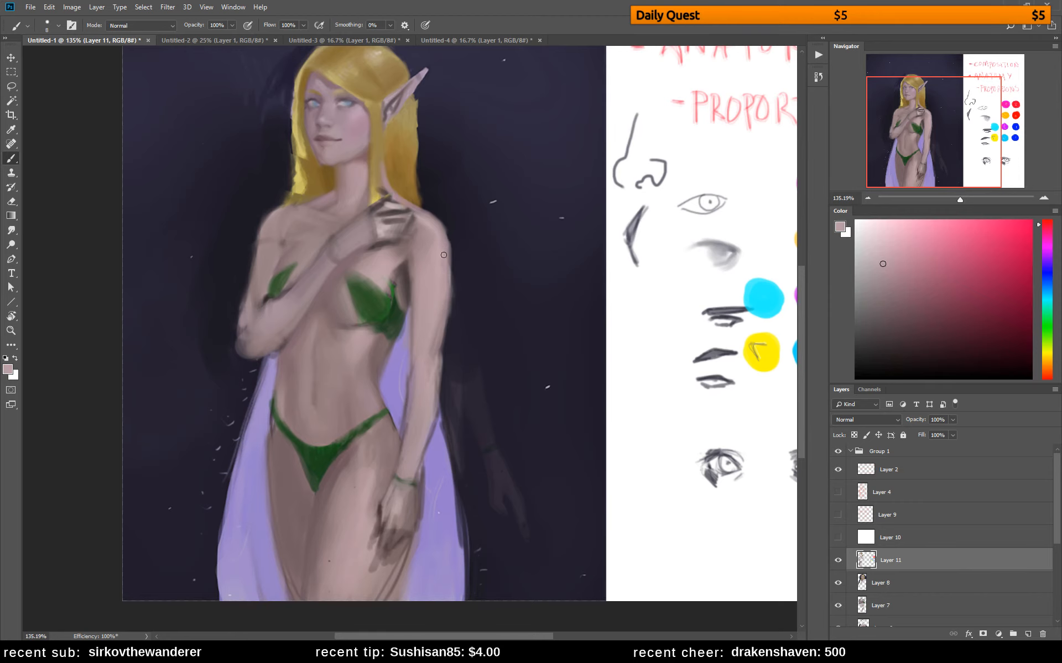
left_click(461, 266, "alt")
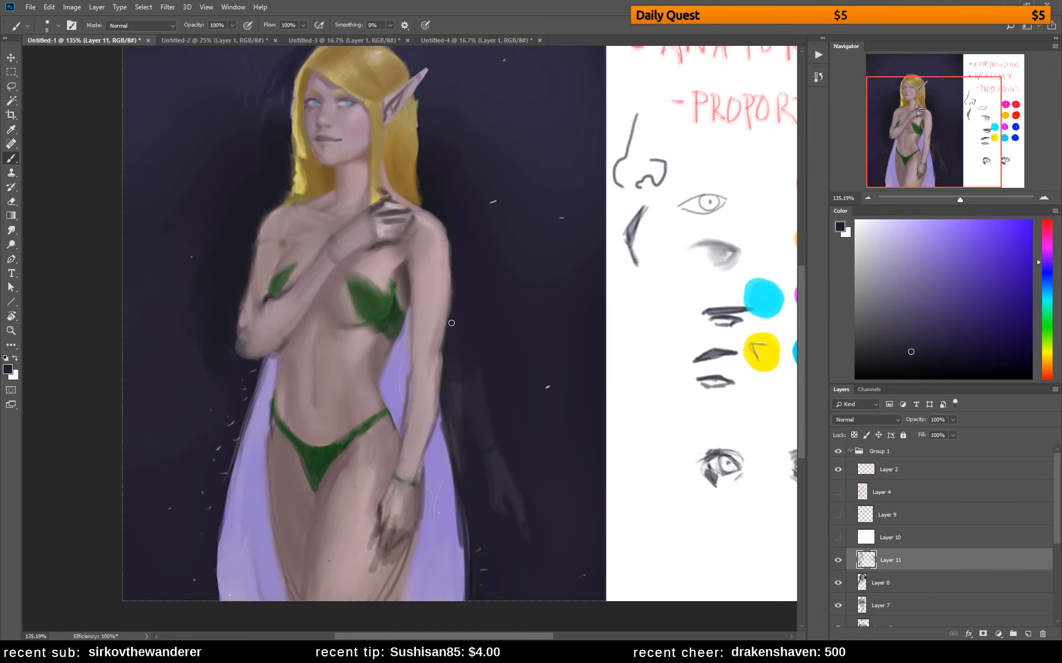
left_click_drag(450, 239, 449, 332)
left_click_drag(451, 261, 449, 362)
left_click_drag(451, 291, 449, 318)
Blend the inner side of the lowered arm around the elbow and upper arm with sampled skin tones
left_click(412, 376, "alt")
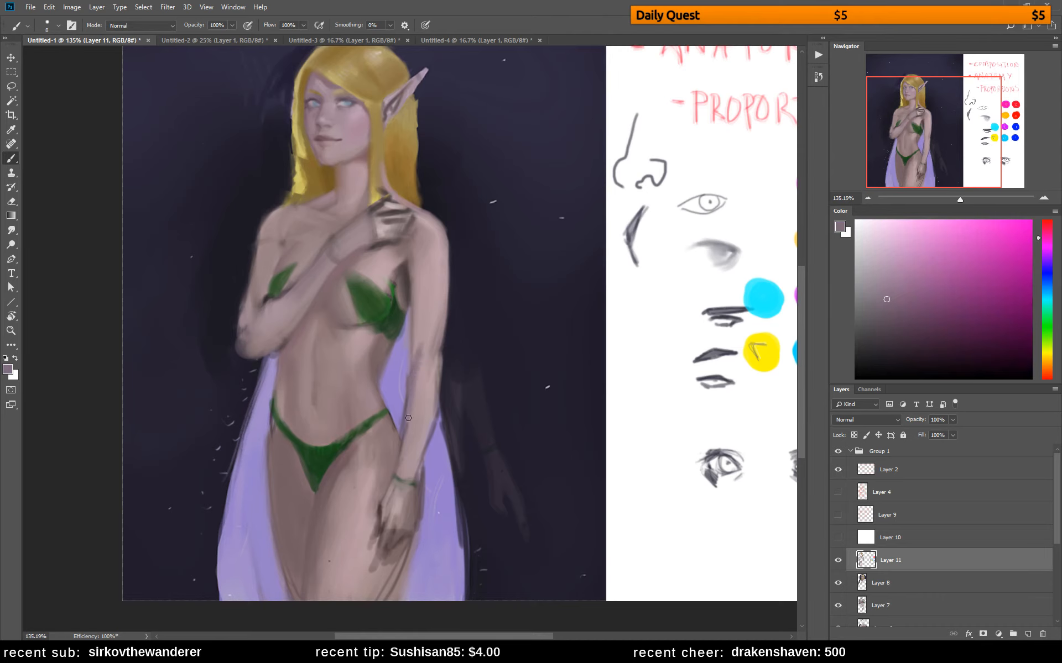
left_click(418, 356, "alt")
left_click(418, 323, "alt")
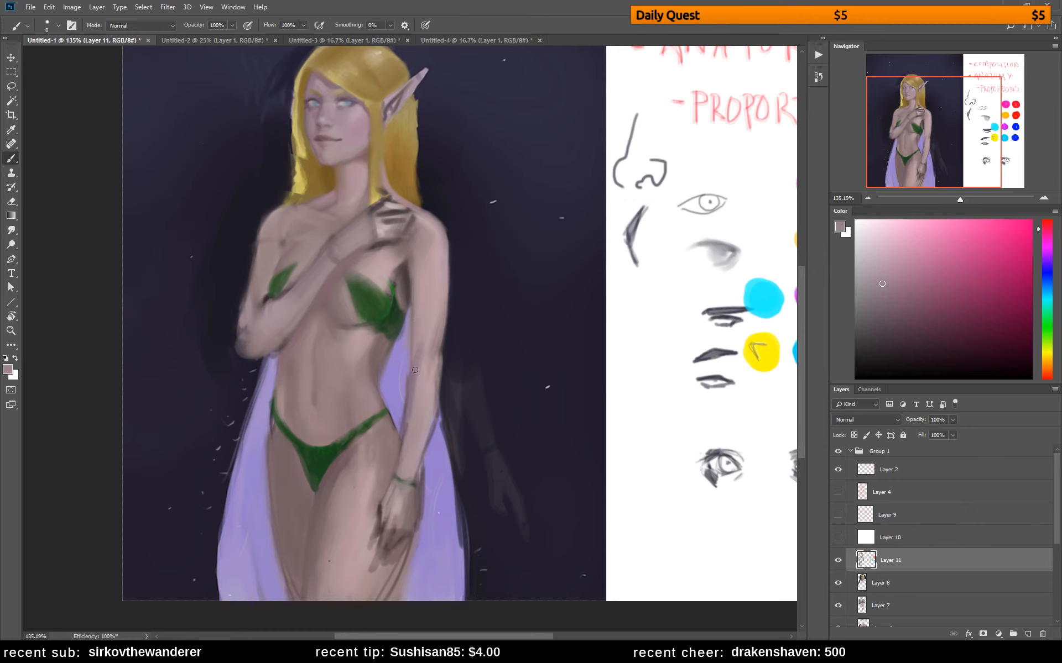
left_click(425, 327, "alt")
left_click(421, 323, "alt")
left_click(409, 276, "alt")
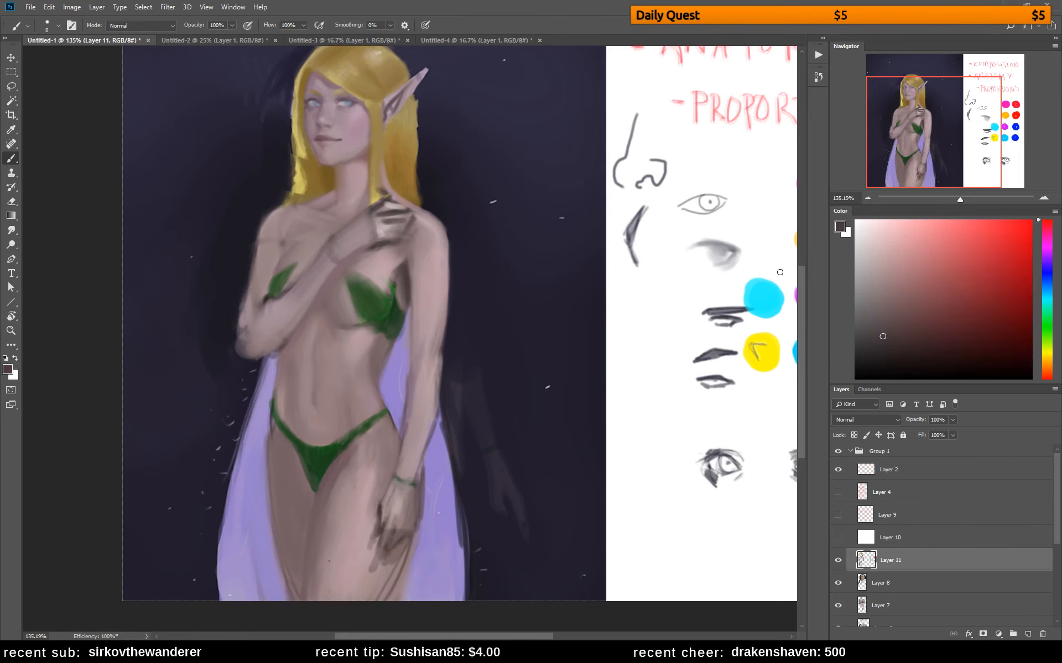
Shade the inner edge of the lowered upper arm with a more saturated reddish brown and blend it with sampled skin tones
left_click_drag(899, 340, 921, 335)
left_click(1045, 222)
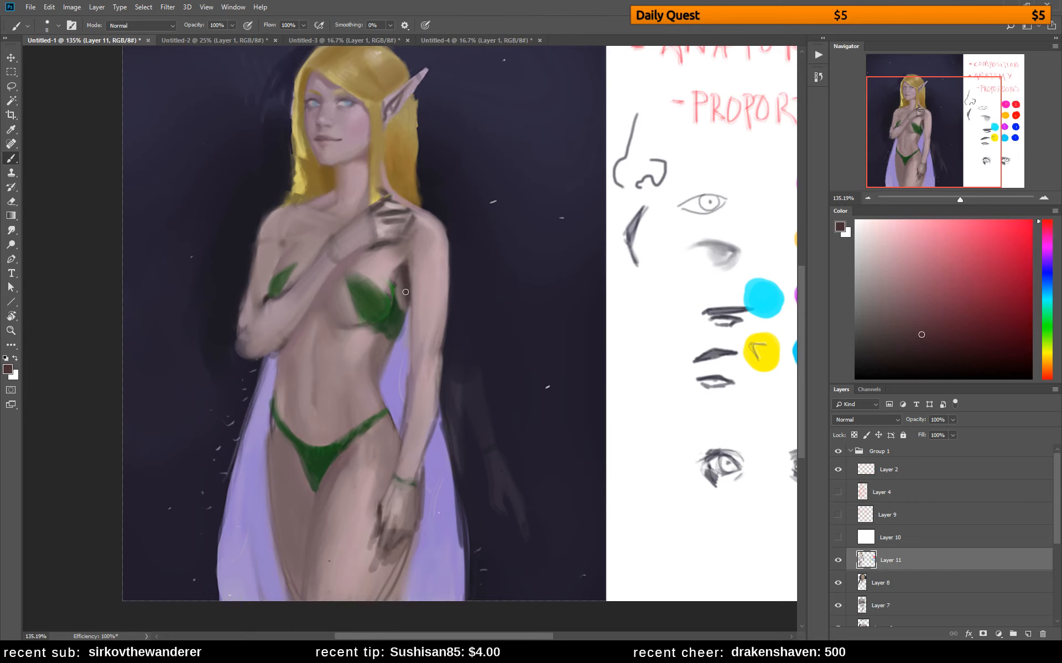
left_click_drag(409, 261, 410, 283)
left_click(414, 332, "alt")
left_click(420, 322, "alt")
left_click(421, 281, "alt")
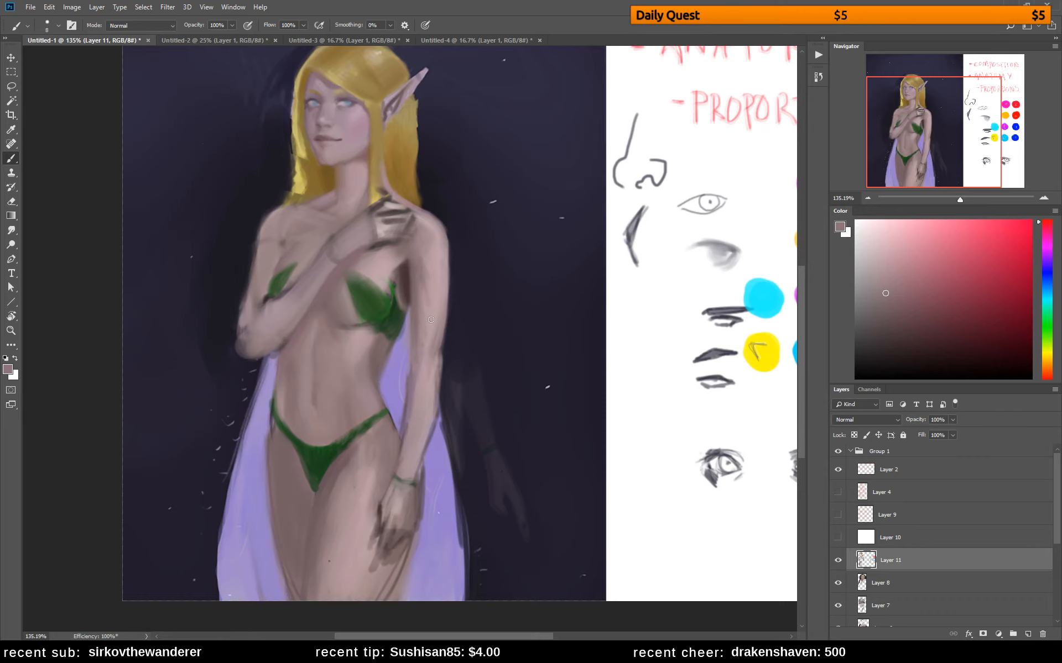
left_click(433, 282, "alt")
Clean up the elbow and outer contour of the raised arm with sampled skin tones
left_click(254, 303, "alt")
mouse_move(246, 339)
left_mouse_down()
mouse_move(247, 303)
mouse_move(244, 351)
left_mouse_up()
left_click(248, 347, "alt")
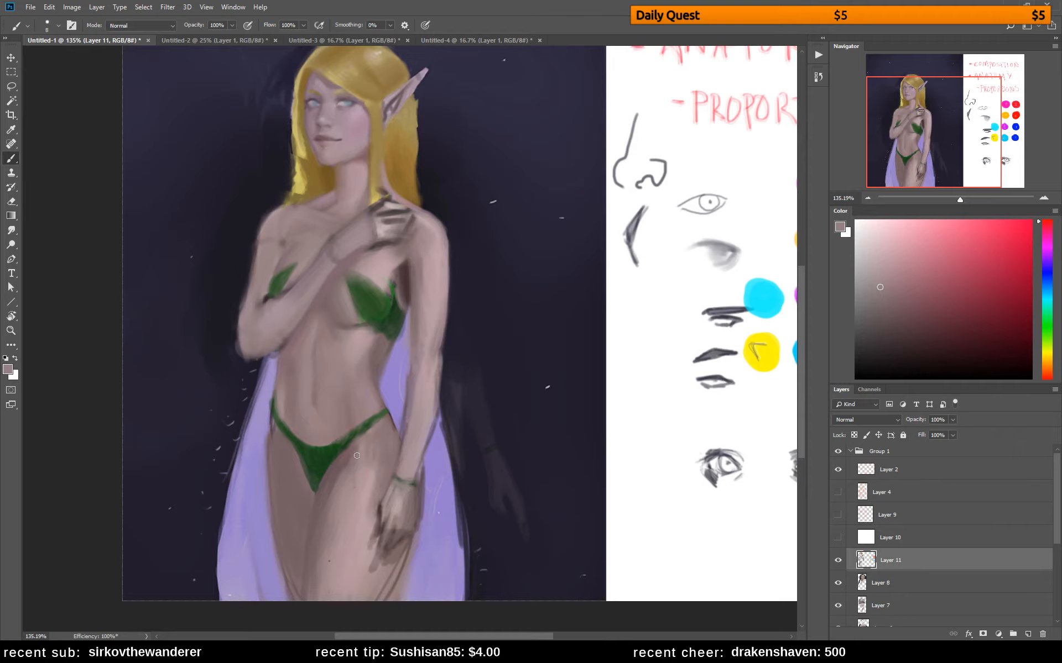
left_click_drag(402, 413, 476, 459)
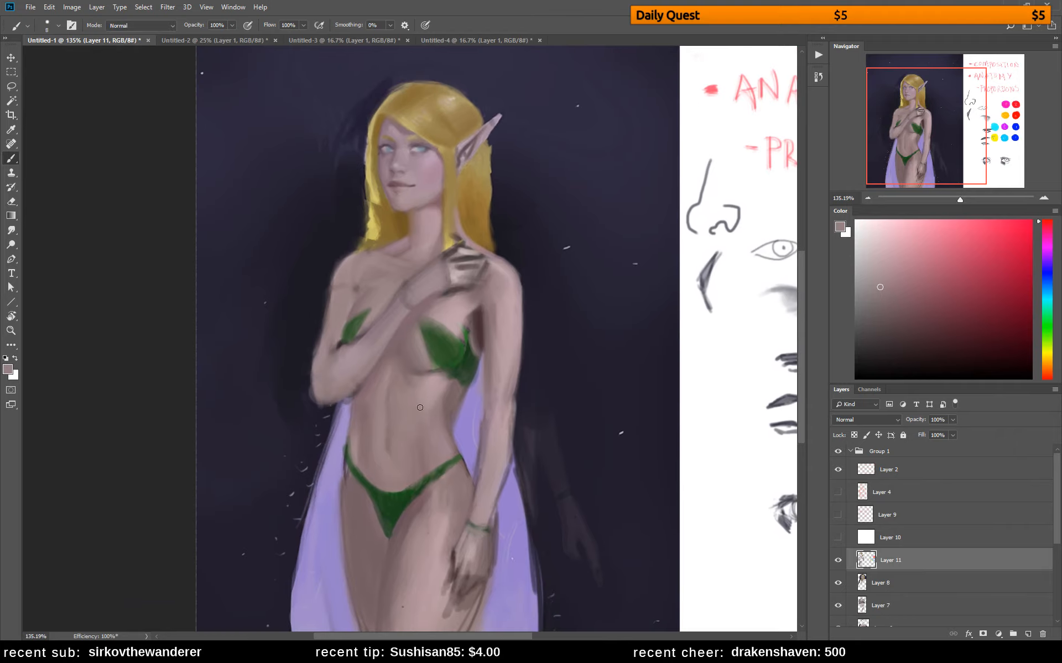
left_click(344, 318, "alt")
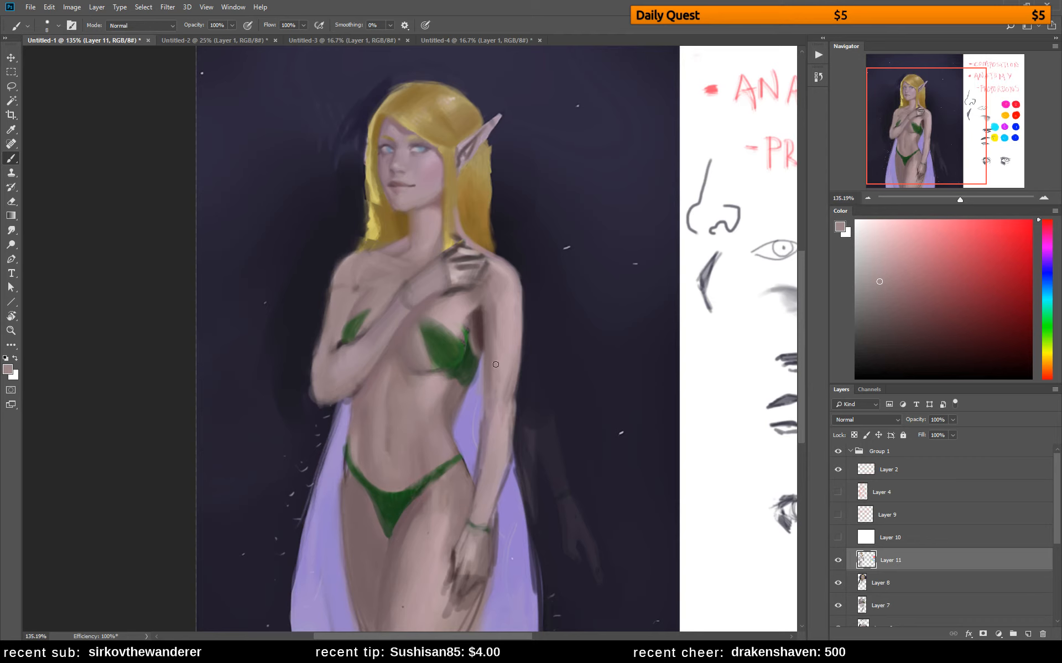
Repaint the cloak beside the waist with sampled lavender, sharpening the torso's edge between body and lowered arm
left_click(349, 407, "alt")
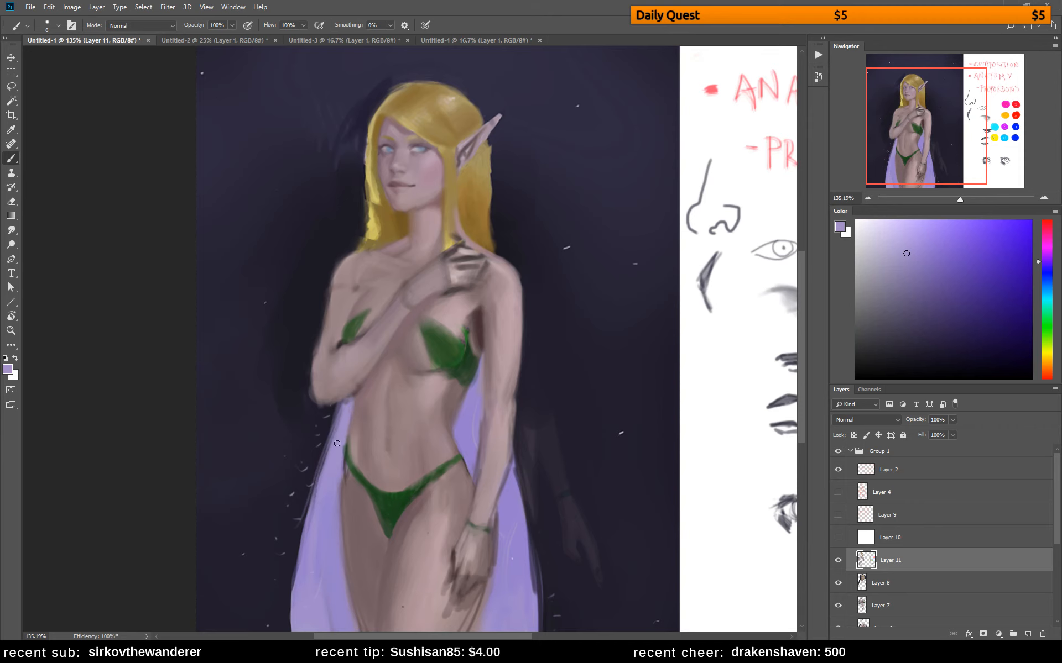
left_click(469, 408, "alt")
left_click_drag(480, 371, 458, 414)
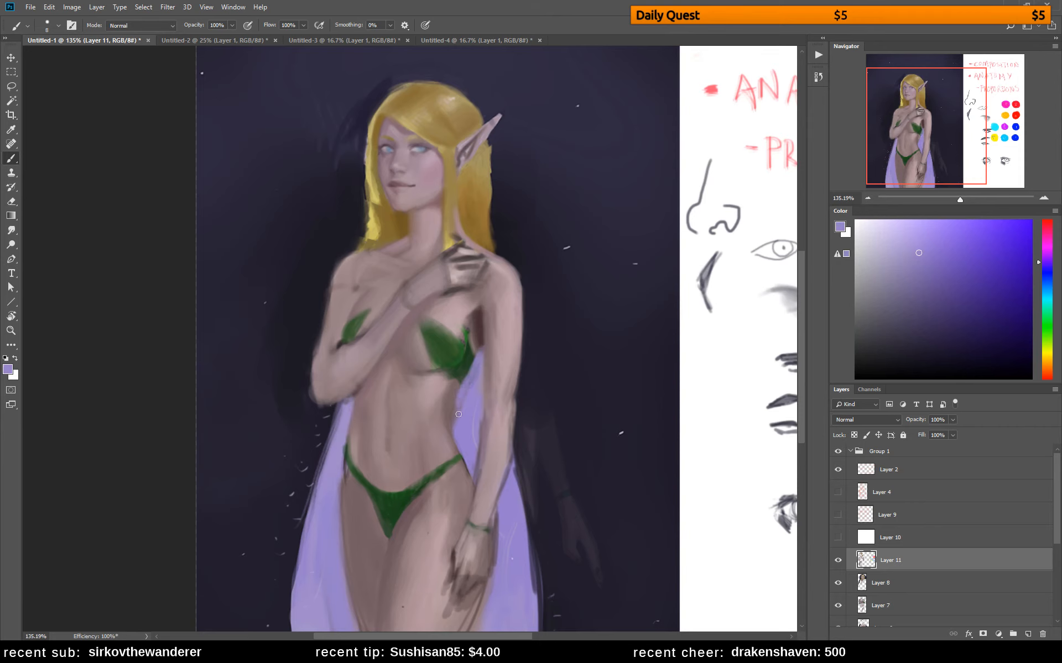
left_click_drag(472, 362, 462, 412)
Refine the waist and hip contour near the end of the briefs' strap with sampled skin tones
left_click(451, 435, "alt")
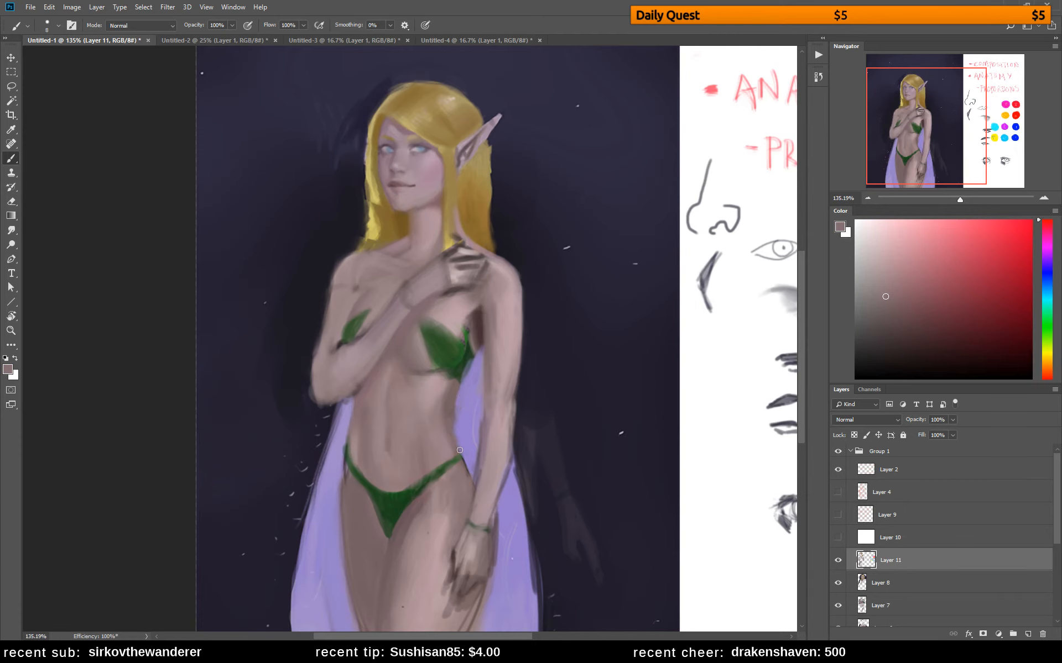
left_click(447, 416, "alt")
left_click(465, 462, "alt")
left_click_drag(469, 467, 474, 481)
left_click(467, 474, "alt")
Shade the hip and upper thigh beside the lowered forearm with a darker reddish brown
left_click_drag(901, 311, 908, 319)
left_click(1047, 224)
left_click(903, 327)
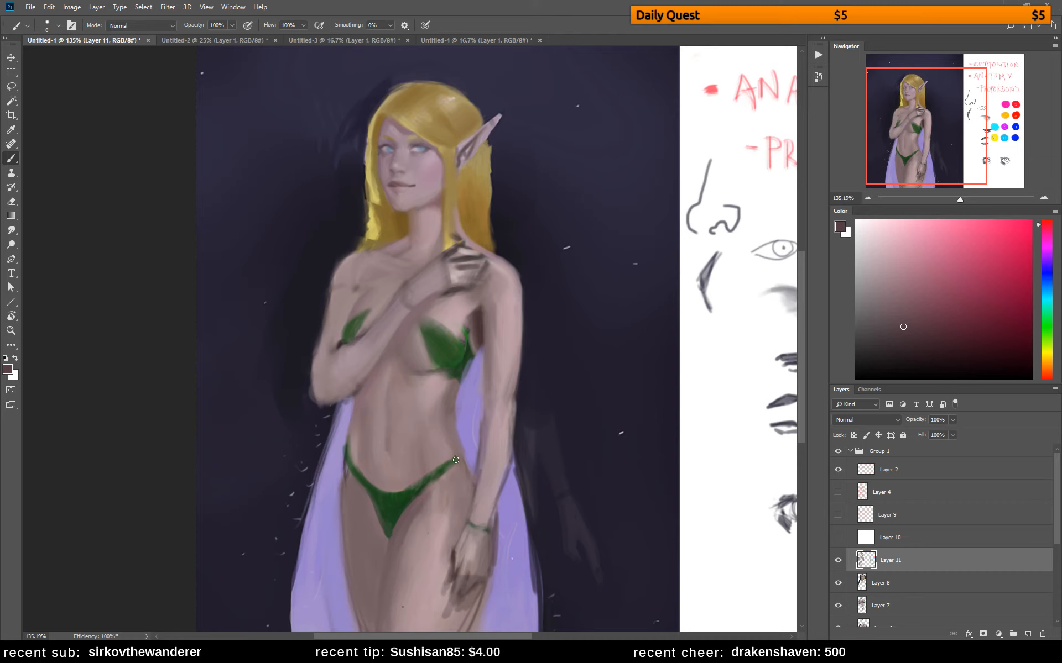
mouse_move(457, 453)
left_mouse_down()
mouse_move(466, 473)
mouse_move(454, 441)
mouse_move(473, 488)
mouse_move(460, 464)
mouse_move(465, 517)
left_mouse_up()
mouse_move(457, 465)
left_mouse_down()
mouse_move(463, 524)
mouse_move(457, 468)
mouse_move(463, 513)
mouse_move(455, 481)
mouse_move(449, 554)
left_mouse_up()
left_click(464, 490, "alt")
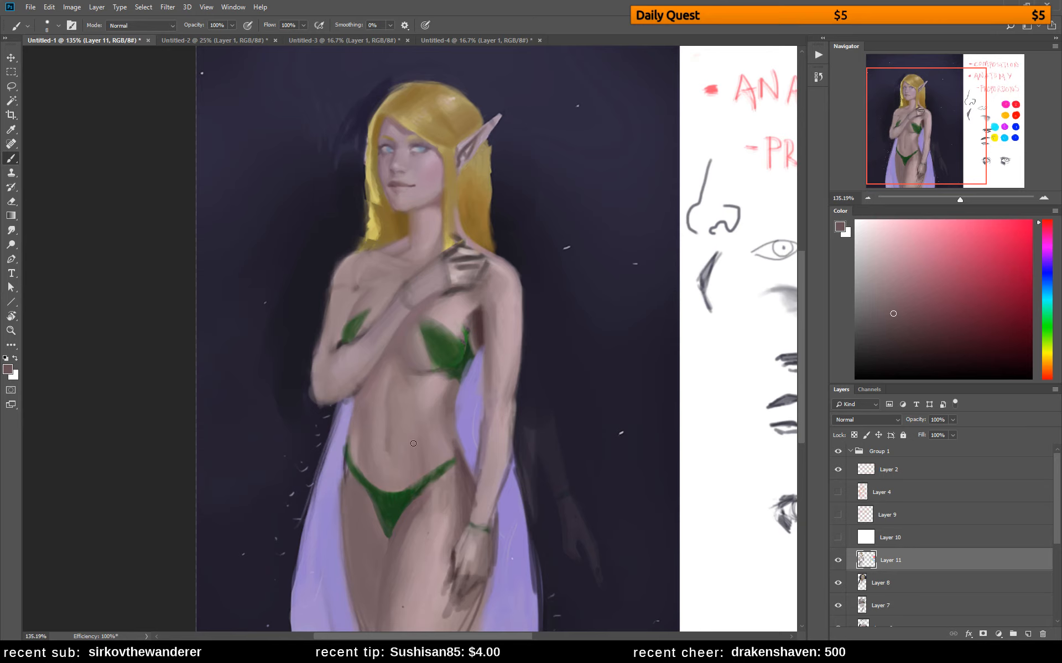
Flip the canvas horizontally and soften the shading beneath the larger leaf of the top with sampled skin tones
key("ctrl+shift+h")
left_click_drag(610, 428, 516, 407)
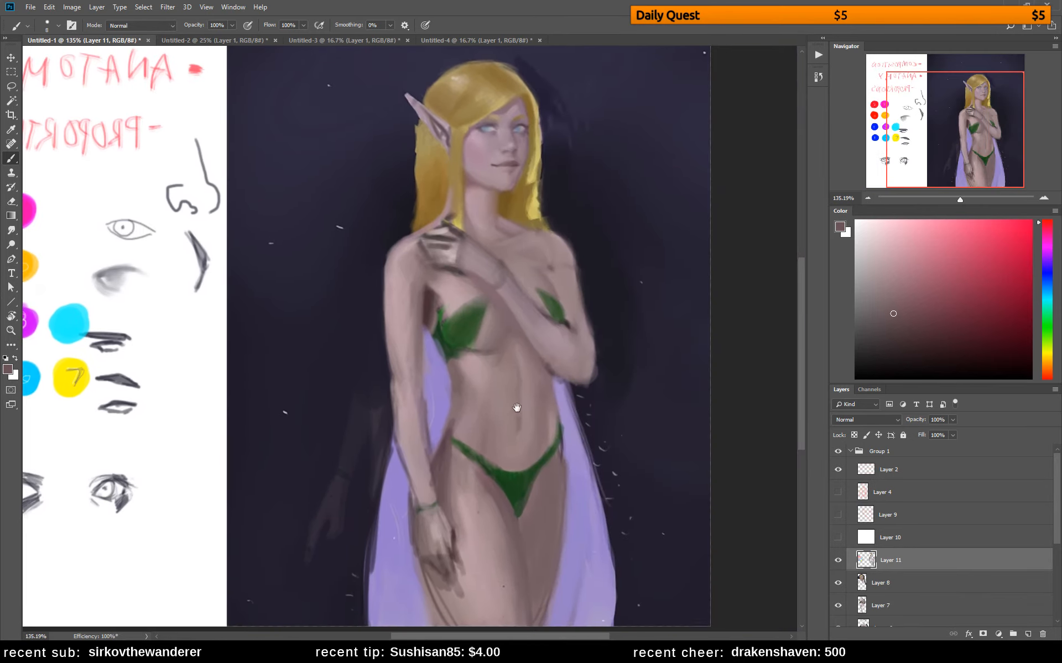
left_click(485, 341, "alt")
left_click(486, 345, "alt")
left_click(486, 343, "alt")
left_click(486, 339, "alt")
left_click(497, 336, "alt")
Add a dark teal green to the larger leaf of the top and extend the briefs' strap over the hip
left_click(458, 339, "alt")
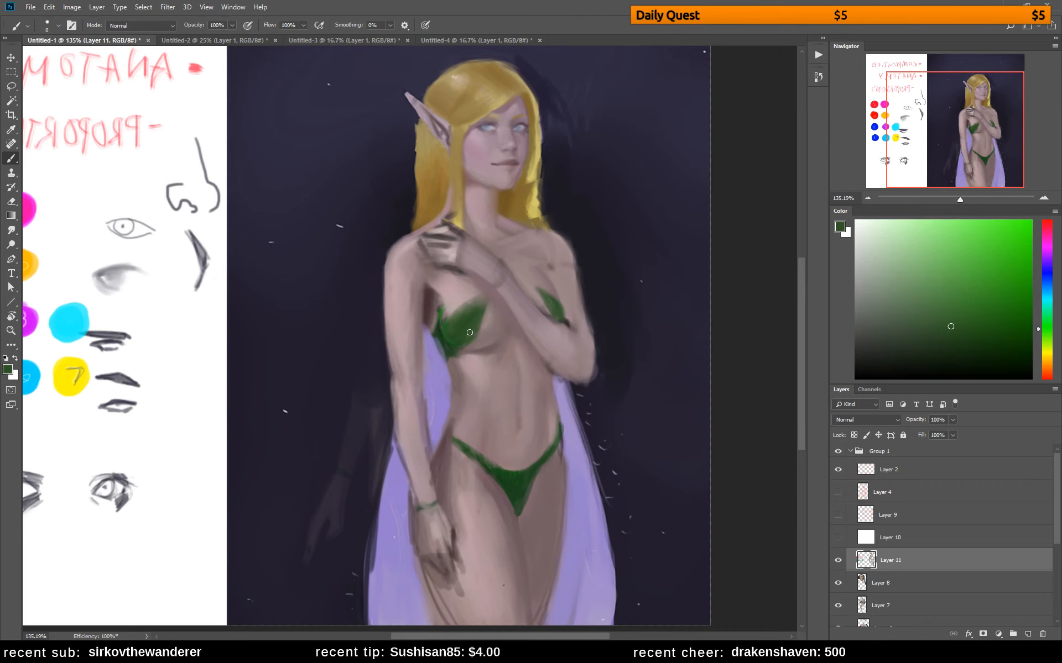
left_click(927, 338)
left_click(1048, 304)
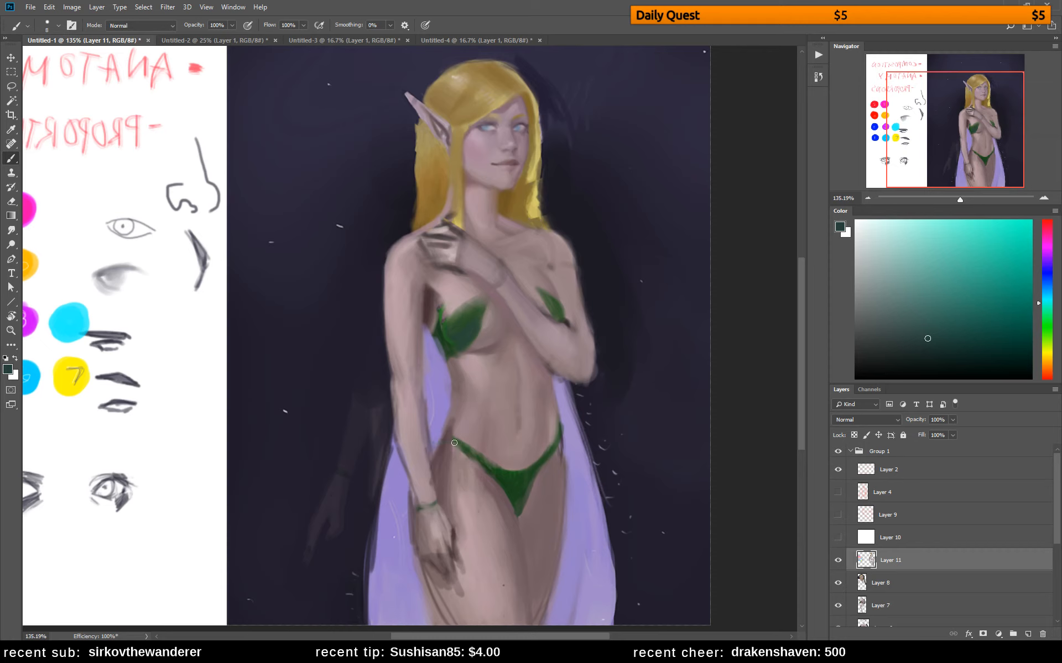
left_click_drag(441, 442, 451, 442)
Vary the larger leaf of the top with warmer yellow-green and olive strokes
mouse_move(1050, 300)
left_mouse_down()
mouse_move(1049, 290)
mouse_move(1050, 354)
mouse_move(1053, 331)
left_mouse_up()
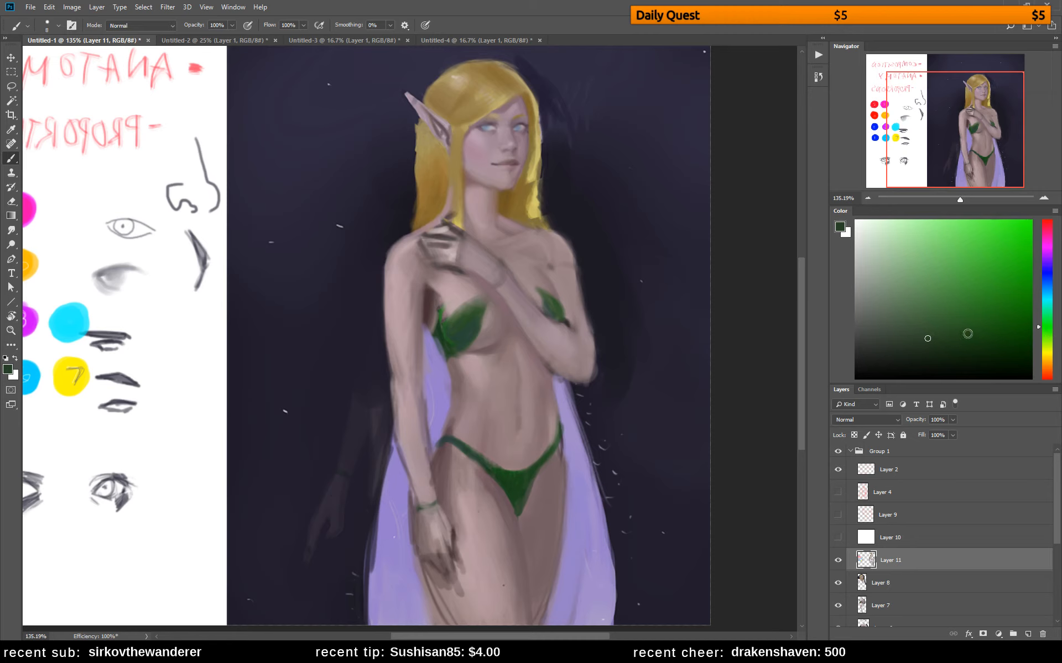
left_click(998, 325)
left_click(963, 317)
left_click(1046, 339)
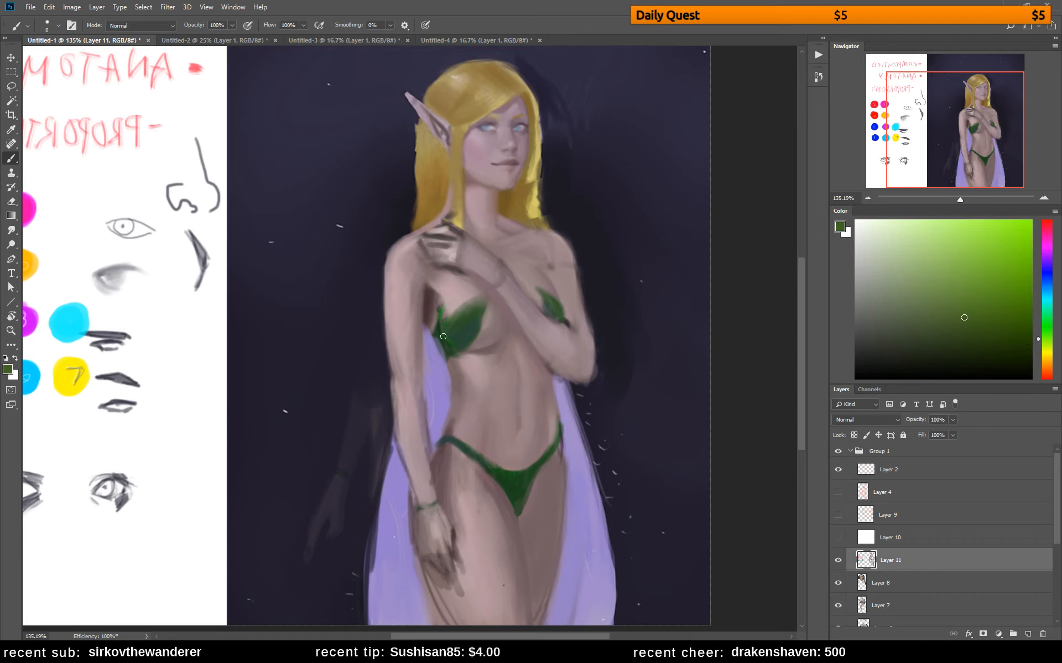
mouse_move(449, 337)
left_mouse_down()
mouse_move(468, 329)
mouse_move(467, 341)
left_mouse_up()
left_click(471, 319, "alt")
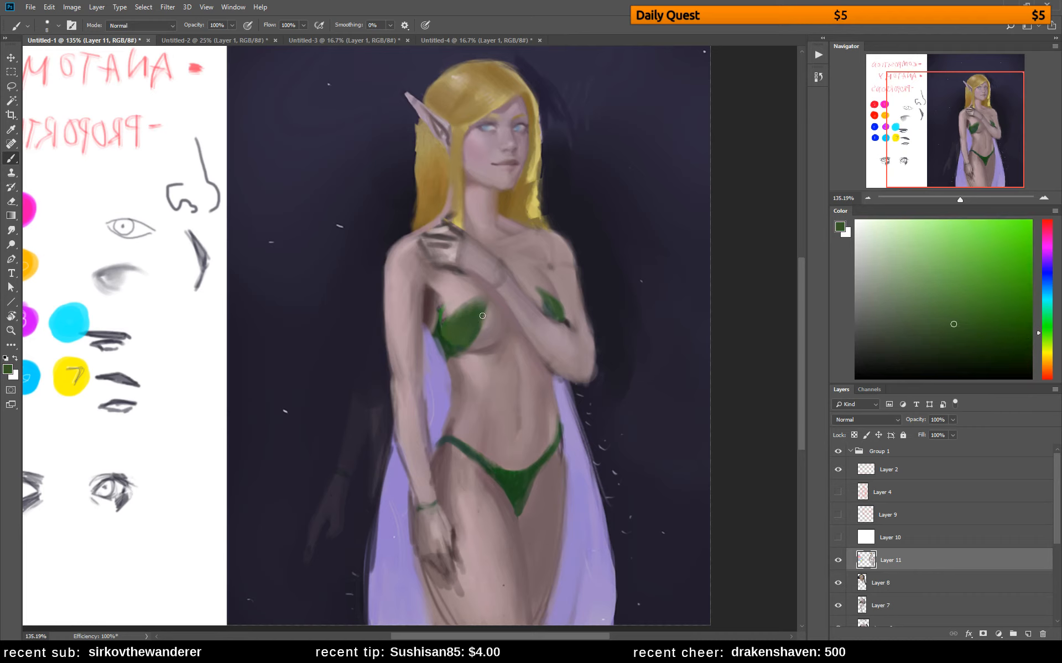
mouse_move(1047, 330)
left_mouse_down()
mouse_move(1048, 307)
mouse_move(1047, 346)
mouse_move(1049, 301)
mouse_move(1050, 348)
left_mouse_up()
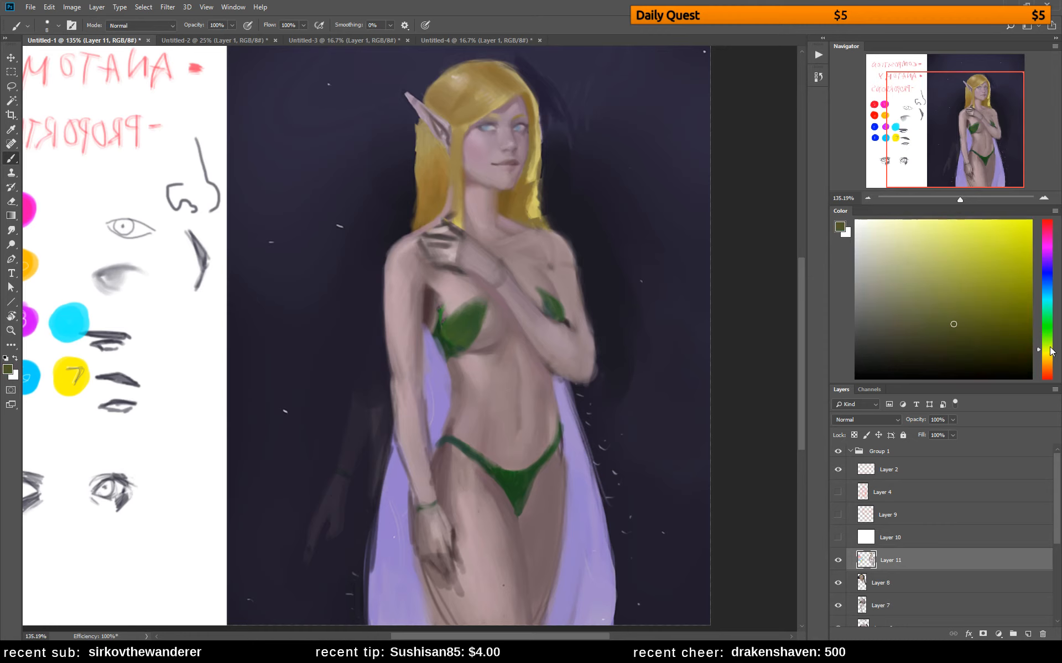
left_click_drag(448, 328, 452, 320)
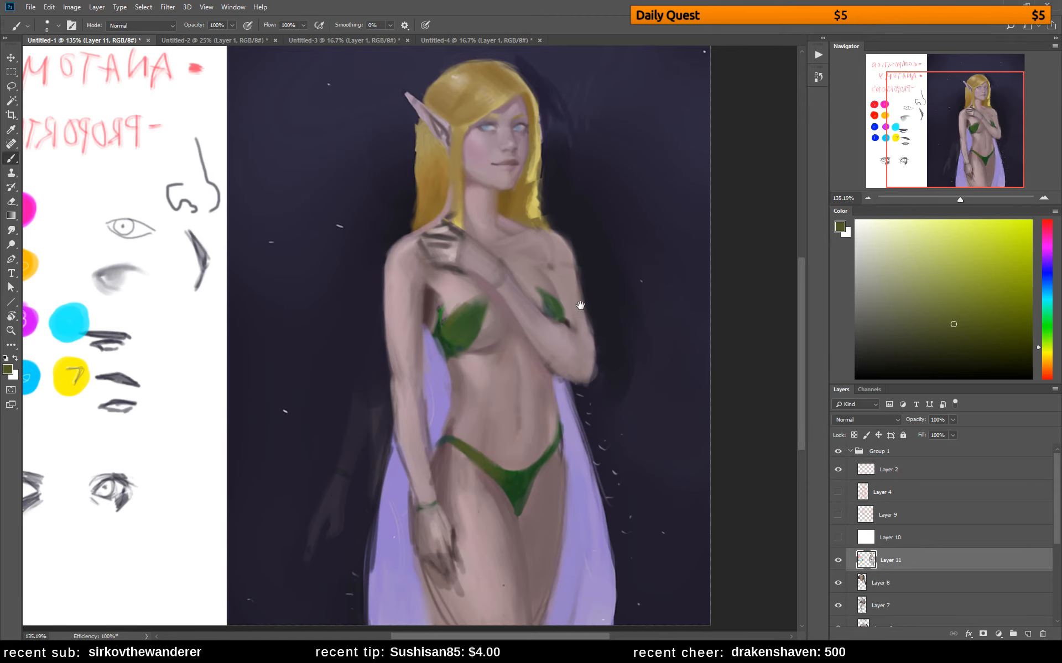
Soften the skin around the larger leaf of the top with sampled skin tones
mouse_move(578, 303)
left_mouse_down()
mouse_move(654, 304)
mouse_move(608, 304)
mouse_move(617, 300)
left_mouse_up()
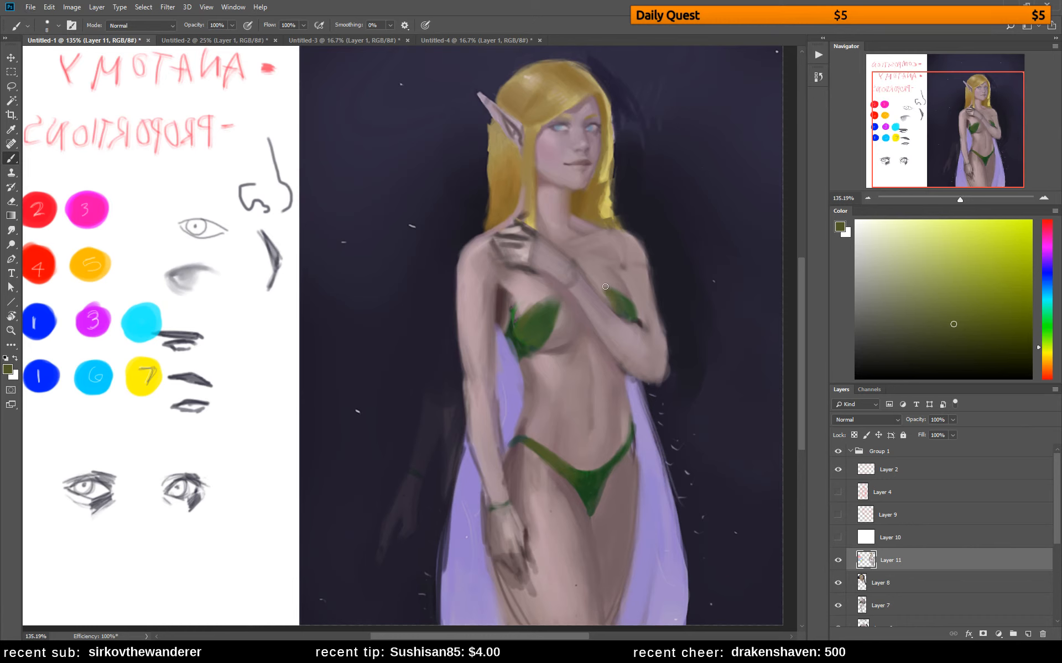
left_click(603, 290, "alt")
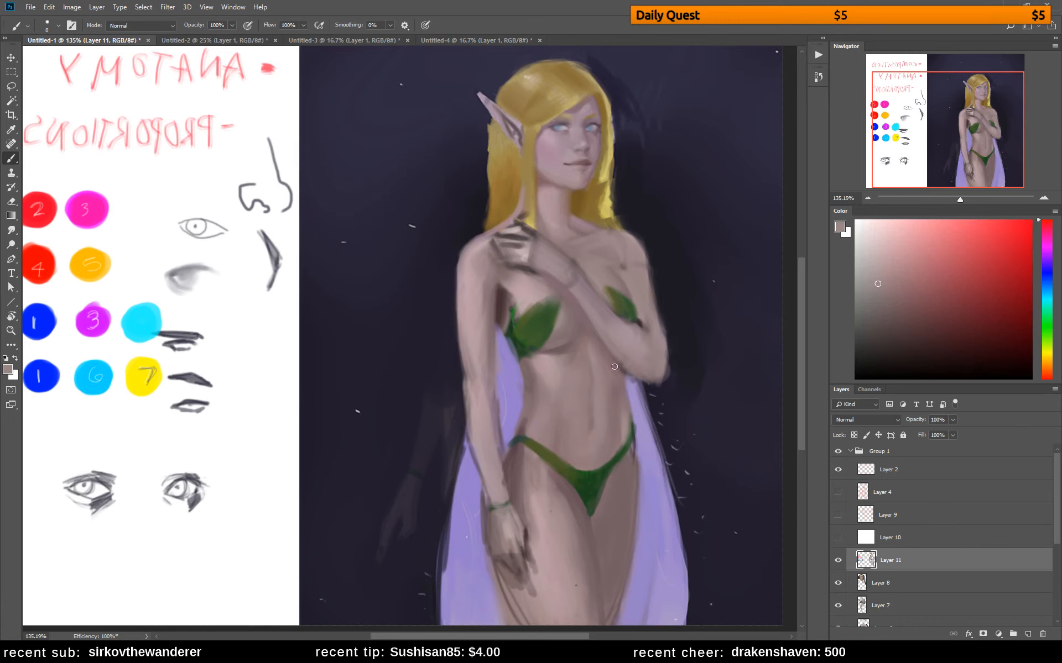
left_click(560, 320, "alt")
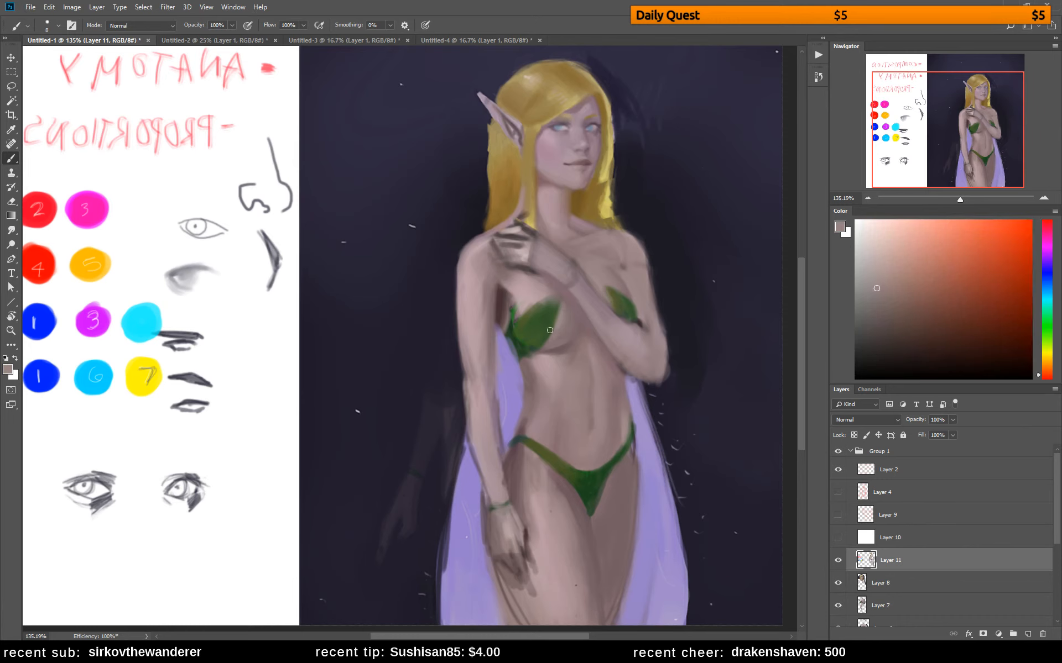
left_click(565, 313, "alt")
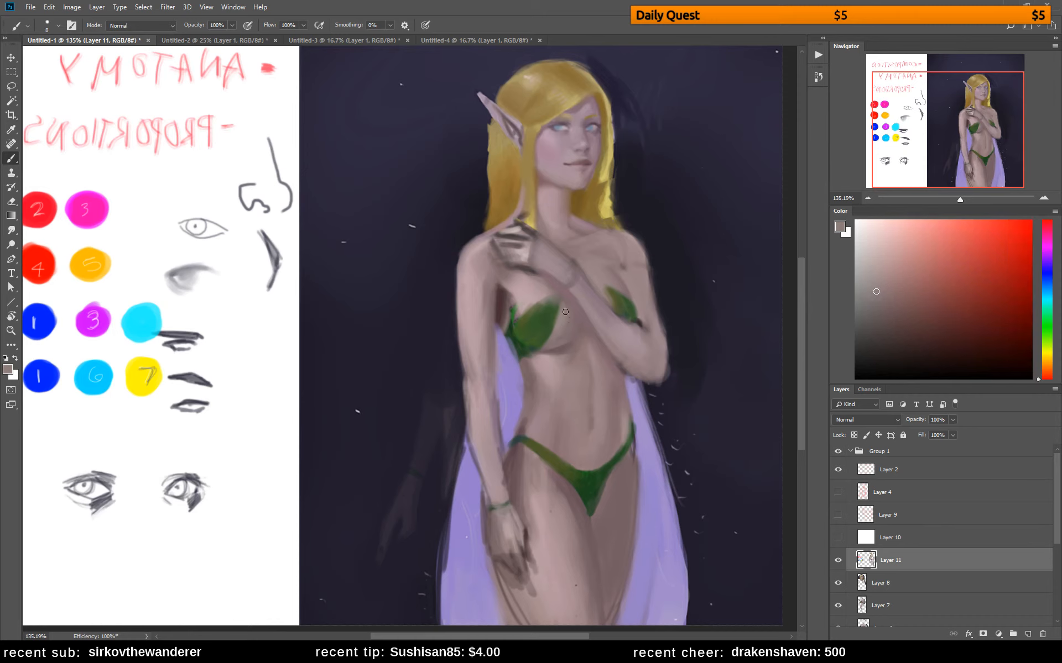
left_click(546, 345, "alt")
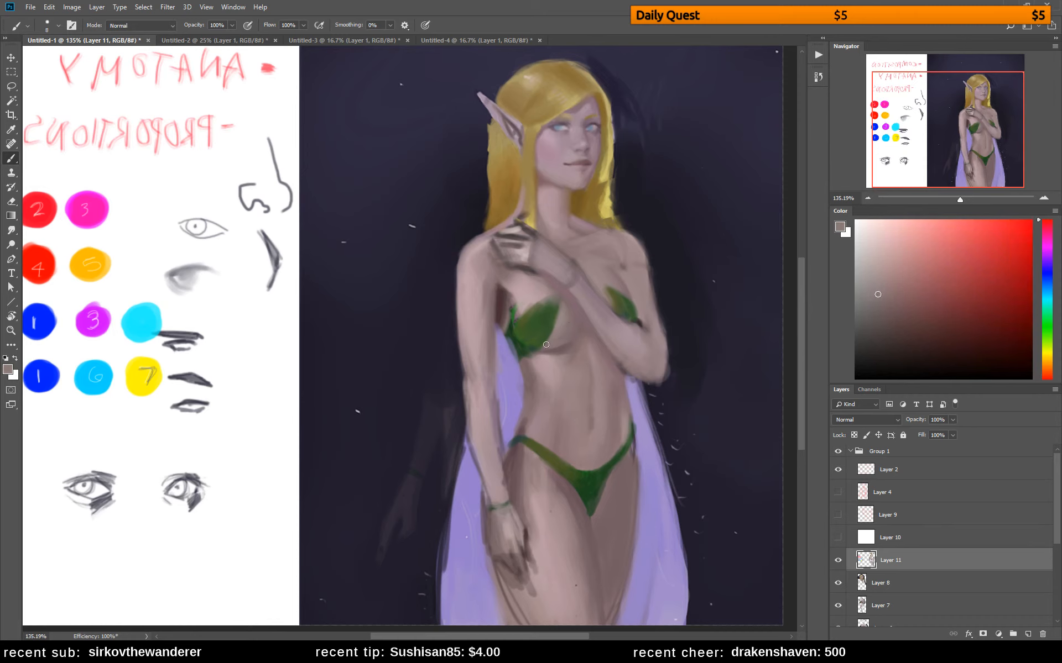
left_click(539, 287, "alt")
left_click(555, 280, "alt")
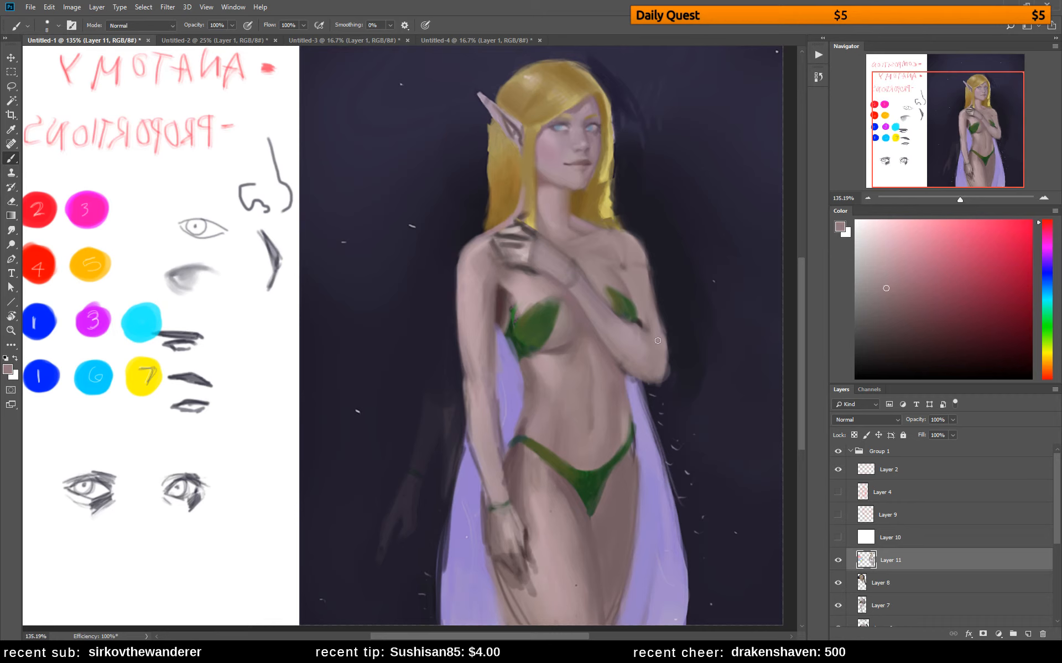
Shade the skin between the larger leaf and the raised forearm, continuing onto the upper abdomen, with muted reddish skin tones
left_click(907, 319)
left_click(531, 275, "alt")
left_click_drag(888, 338, 915, 337)
left_click_drag(579, 332, 573, 336)
left_click(577, 328, "alt")
left_click(582, 316, "alt")
left_click(580, 329, "alt")
left_click(591, 368, "alt")
left_click(588, 381, "alt")
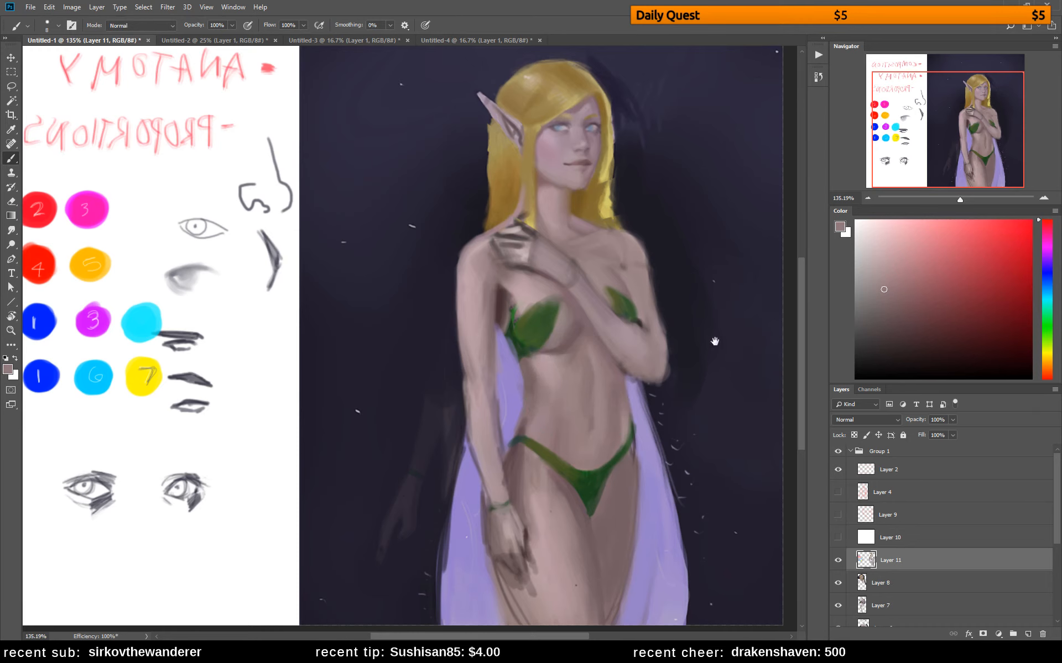
Extend the larger leaf's side edge toward the armpit with a sampled dark green
left_click_drag(715, 344, 649, 280)
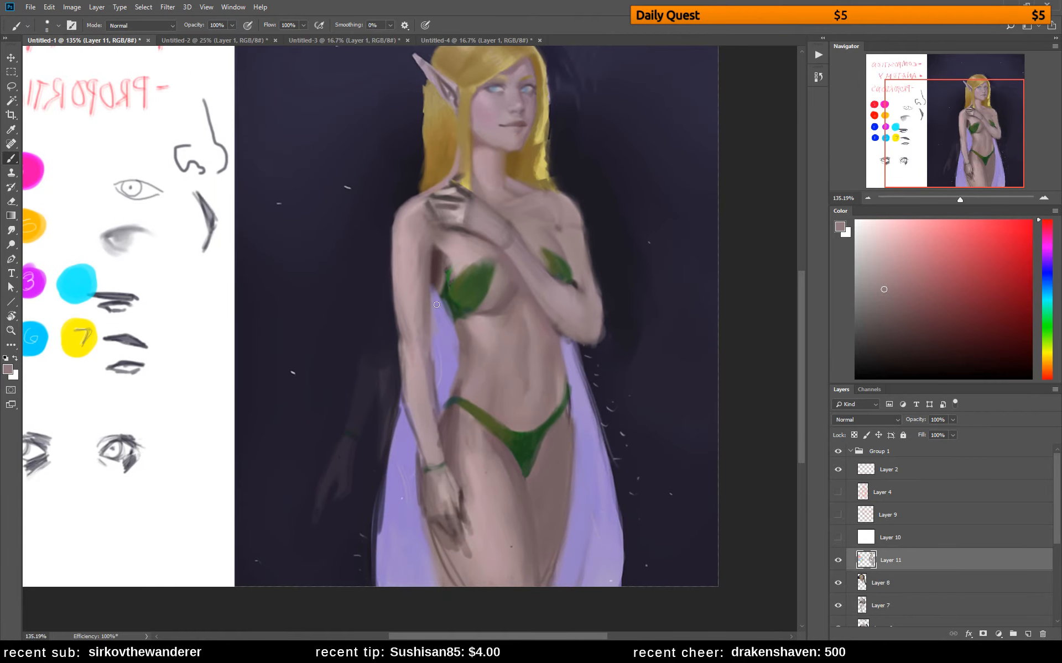
left_click(453, 304, "alt")
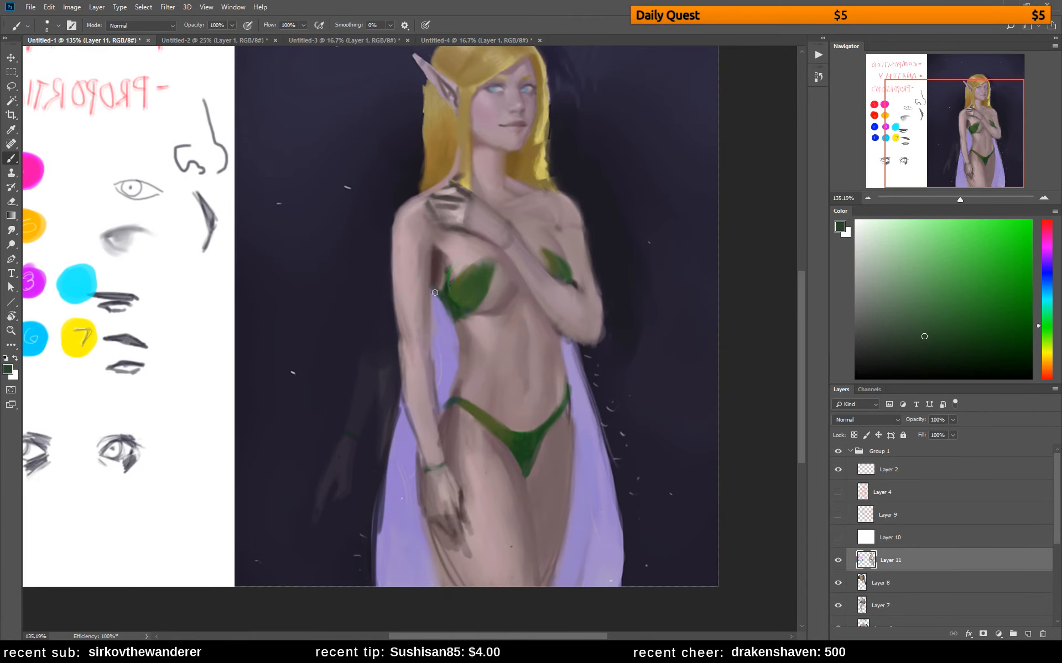
left_click_drag(435, 292, 452, 325)
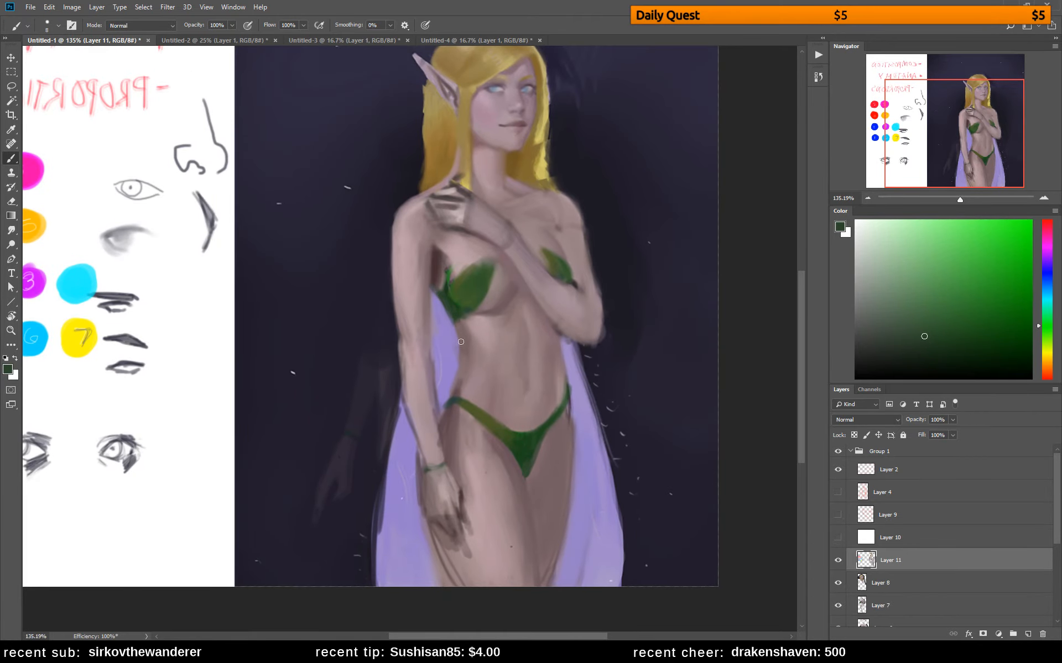
left_click(444, 306, "alt")
Darken the cape between the lowered arm and the waist with a larger brush and a muted purple
left_click(1040, 257)
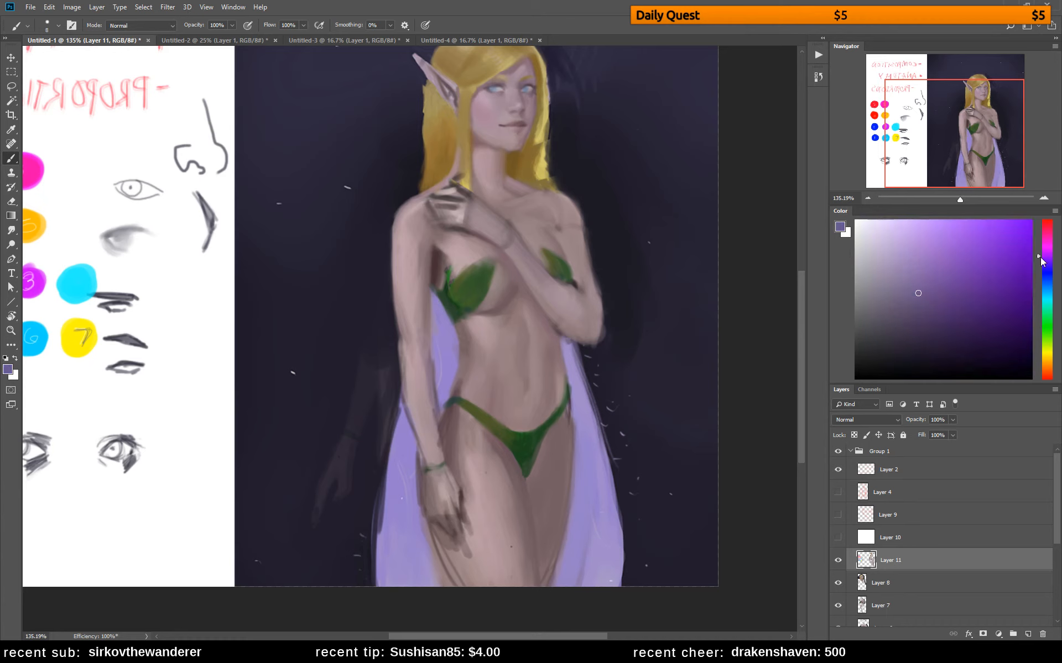
key("bracketright")
key("bracketright")
mouse_move(440, 306)
left_mouse_down()
mouse_move(458, 347)
mouse_move(432, 291)
mouse_move(451, 348)
mouse_move(434, 309)
mouse_move(448, 359)
mouse_move(435, 328)
mouse_move(438, 388)
left_mouse_up()
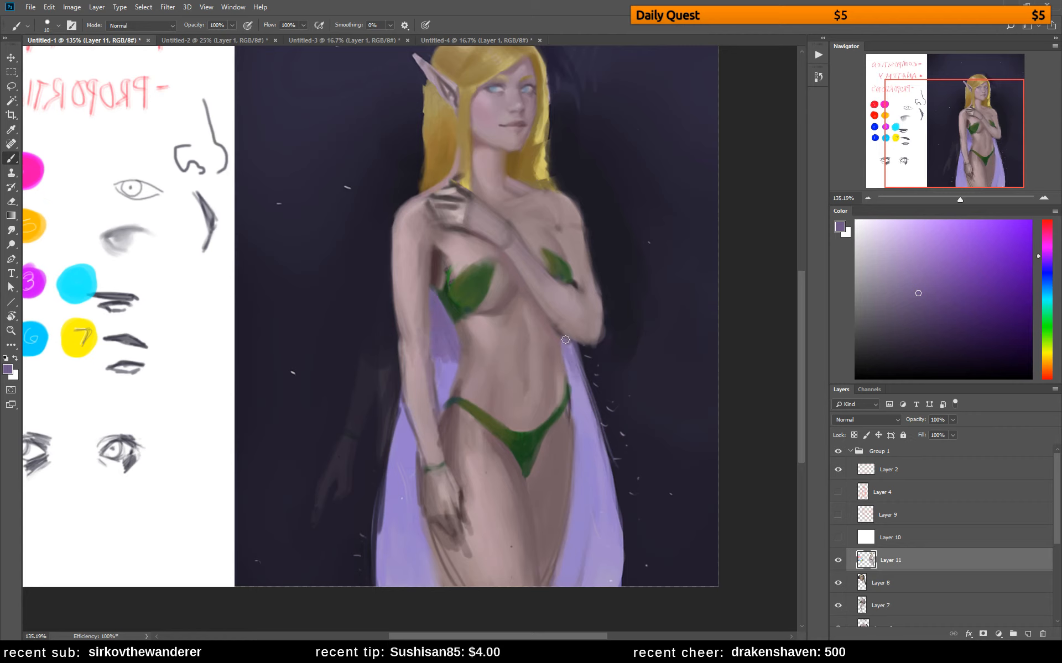
Shade the cape on the raised-arm side with muted purple strokes from the elbow down past the hip
mouse_move(565, 340)
left_mouse_down()
mouse_move(575, 401)
mouse_move(583, 416)
left_mouse_up()
mouse_move(588, 396)
left_mouse_down()
mouse_move(595, 449)
mouse_move(578, 444)
mouse_move(577, 482)
left_mouse_up()
left_click(585, 404, "alt")
left_click_drag(582, 449, 590, 484)
mouse_move(591, 427)
left_mouse_down()
mouse_move(600, 476)
mouse_move(577, 517)
left_mouse_up()
left_click(596, 470, "alt")
mouse_move(594, 455)
left_mouse_down()
mouse_move(595, 508)
mouse_move(603, 493)
left_mouse_up()
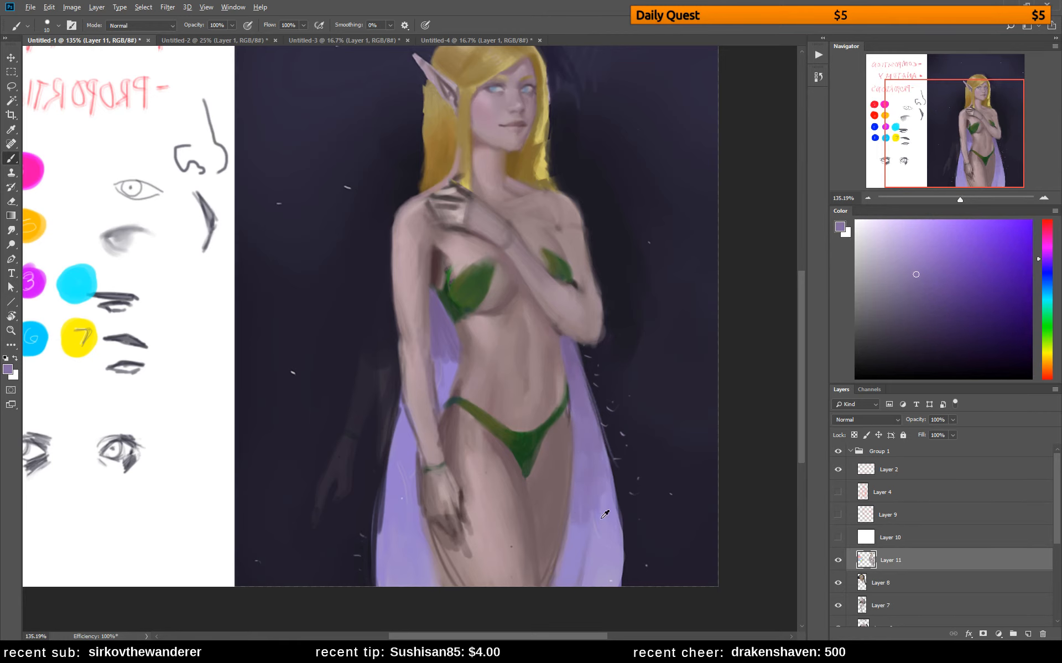
Blend the cape's shadows on both sides of the body with sampled mid-purple tones
left_click(605, 515, "alt")
left_click(608, 501, "alt")
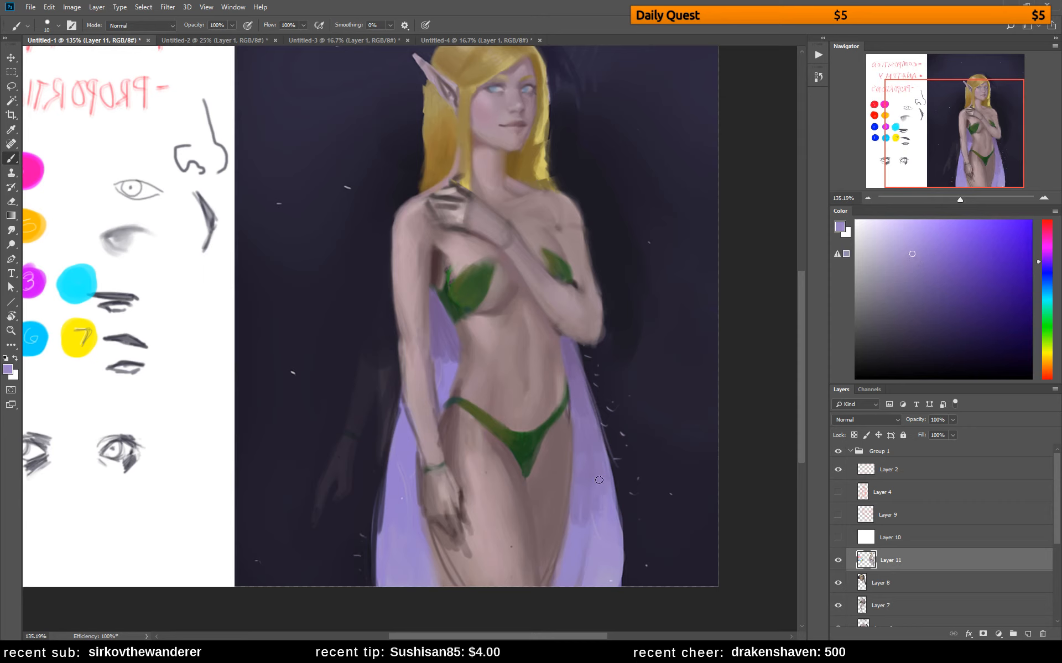
left_click(591, 427, "alt")
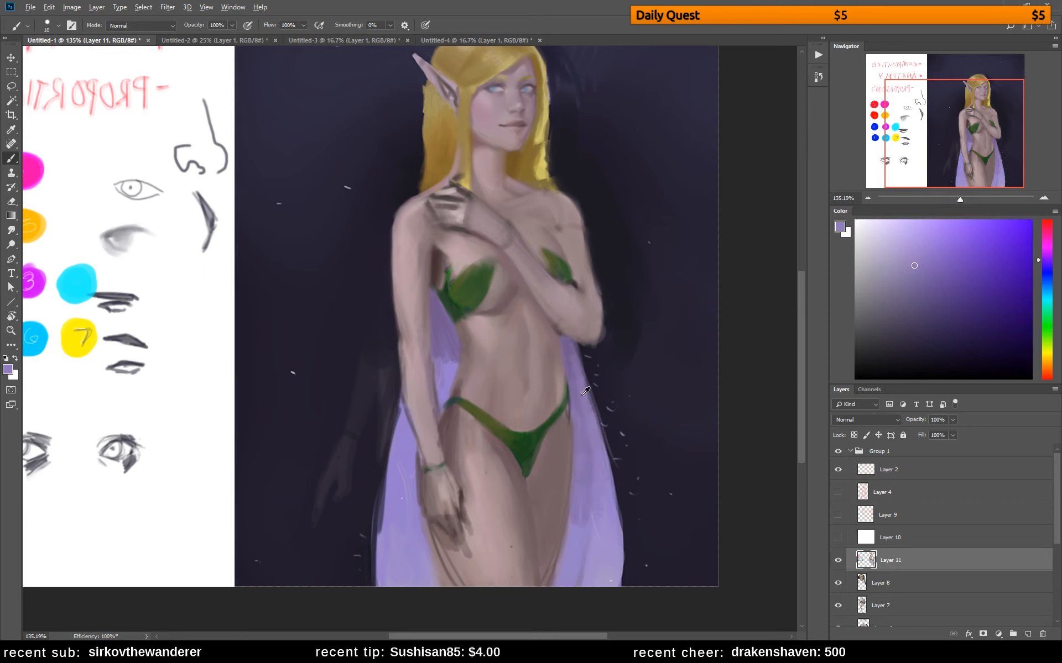
left_click(582, 395, "alt")
left_click(445, 354, "alt")
left_click(450, 385, "alt")
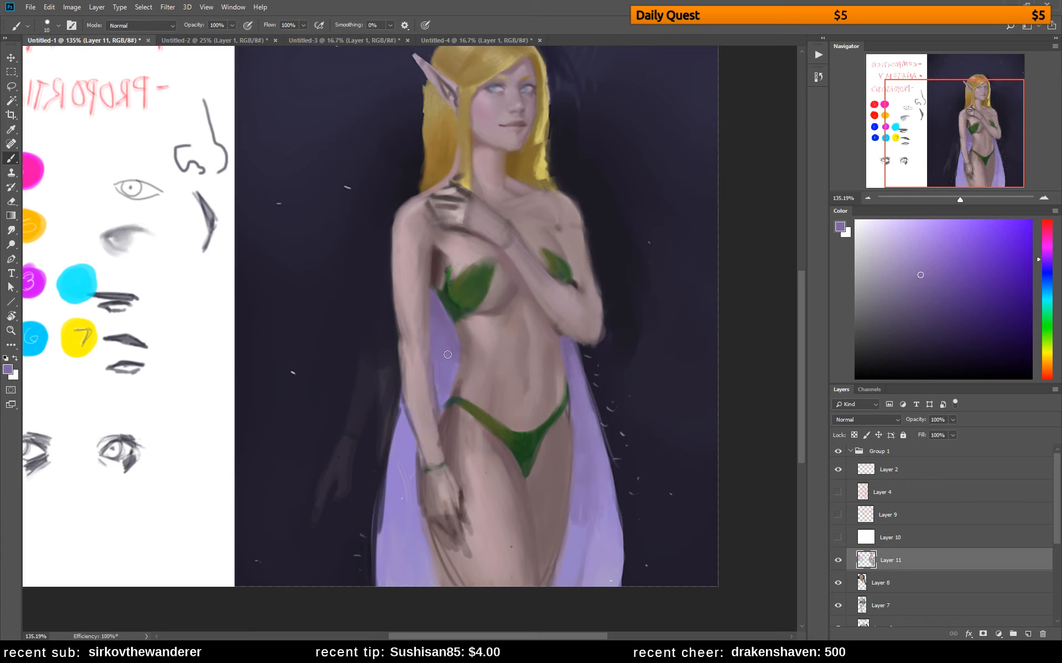
Check the whole painting and refine the raised forearm near the elbow with a pinkish skin tone
key("z")
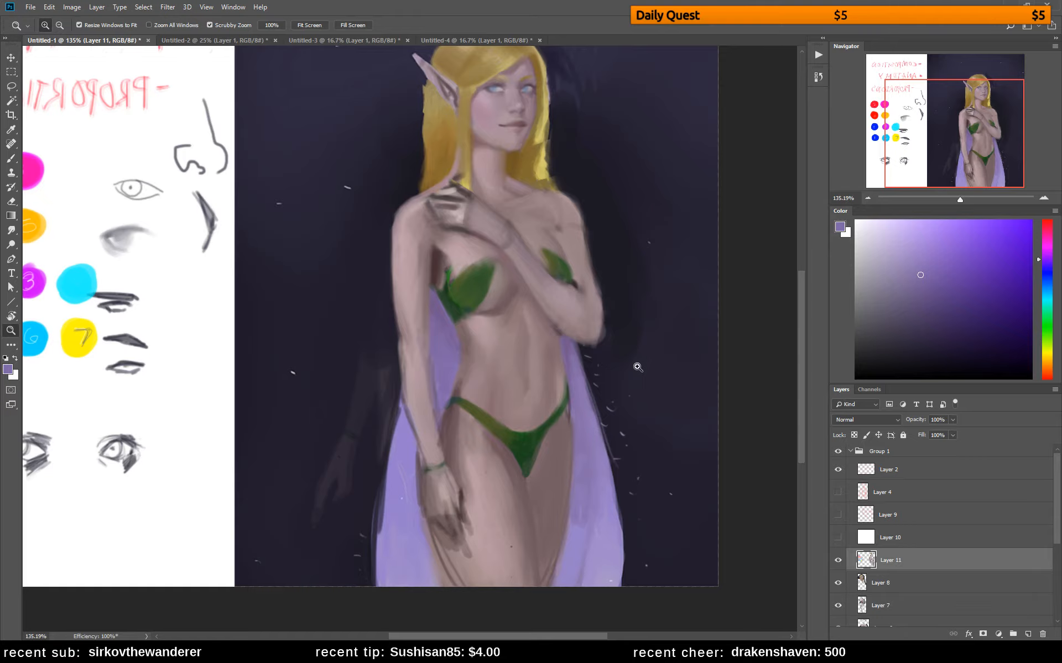
left_click(638, 367, "alt")
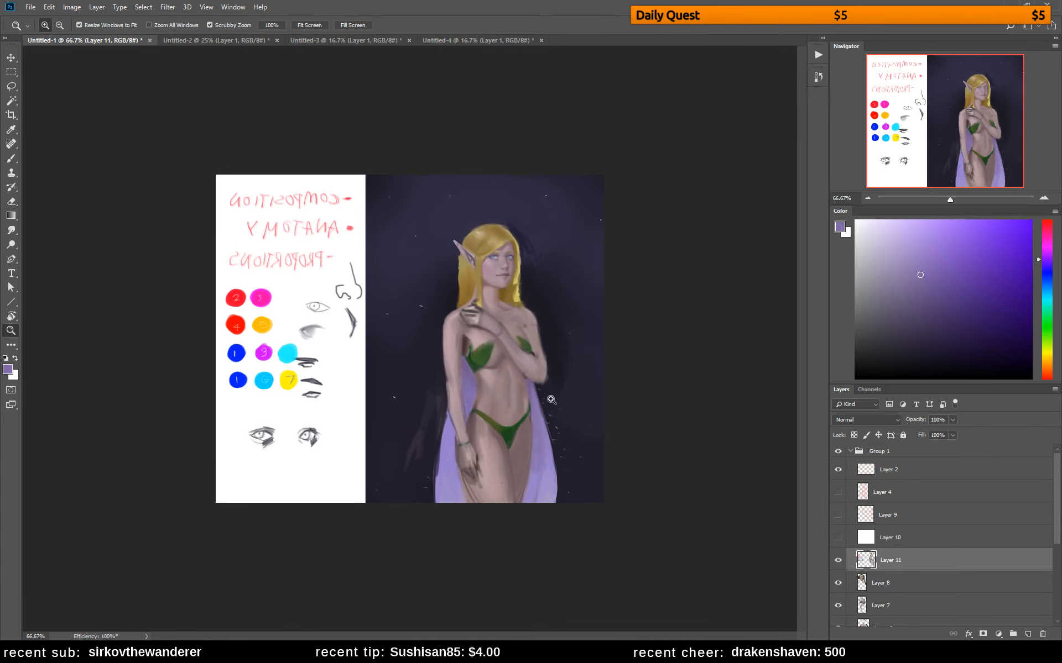
left_click_drag(541, 376, 571, 368)
key("b")
left_click(667, 364, "alt")
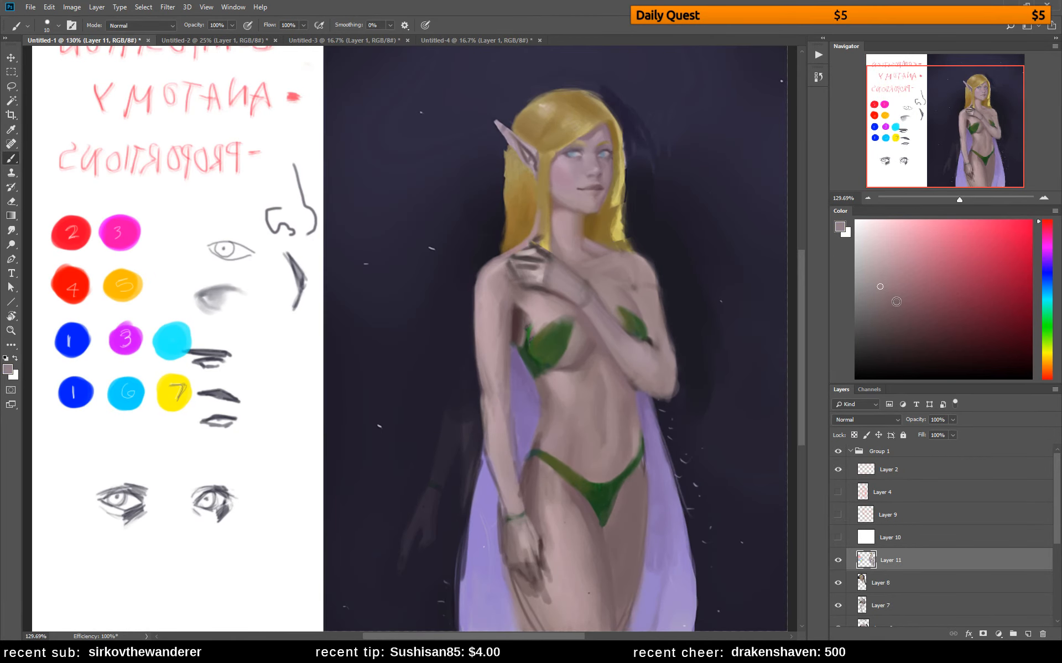
left_click(898, 310)
left_click(1046, 226)
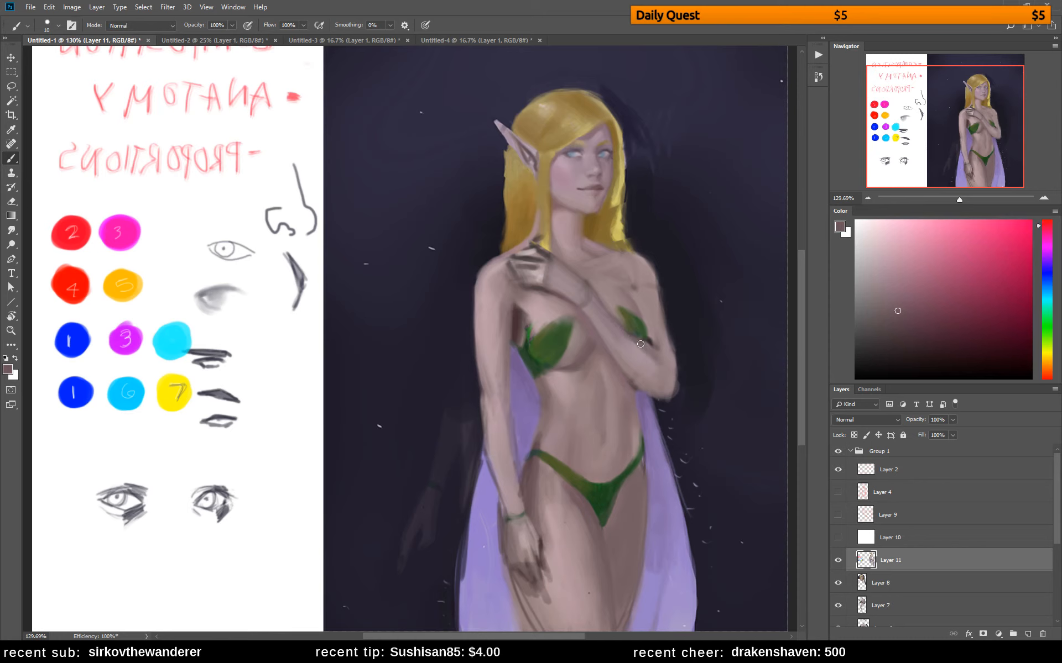
left_click(660, 375, "alt")
left_click(636, 343, "alt")
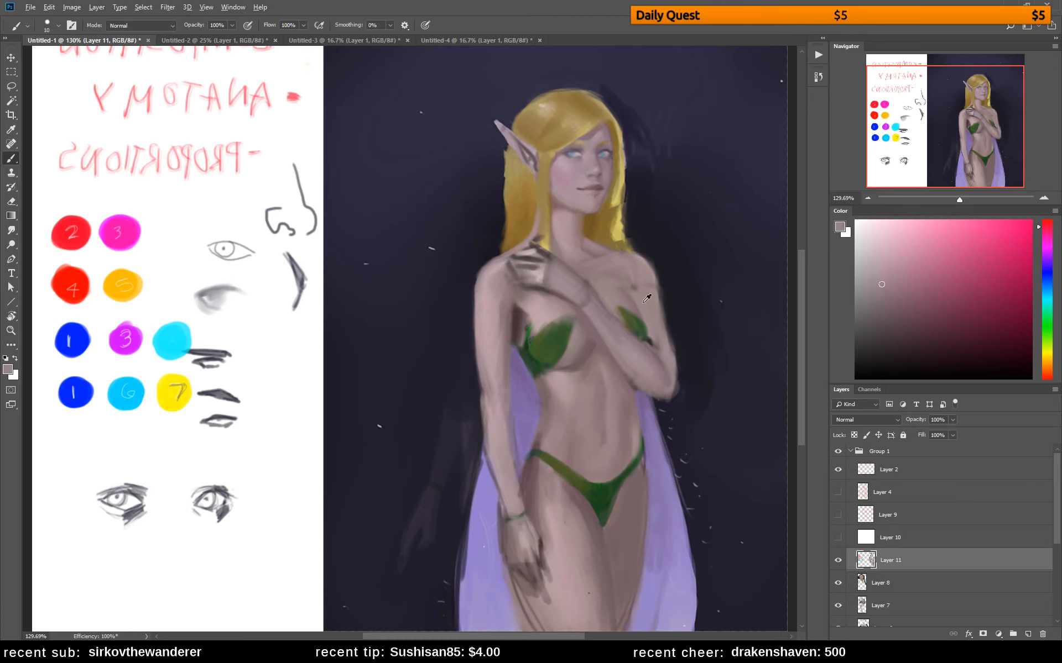
Smooth the upper arm of the raised arm beside the smaller leaf with reddish skin tones
left_click(653, 303, "alt")
left_click(889, 295)
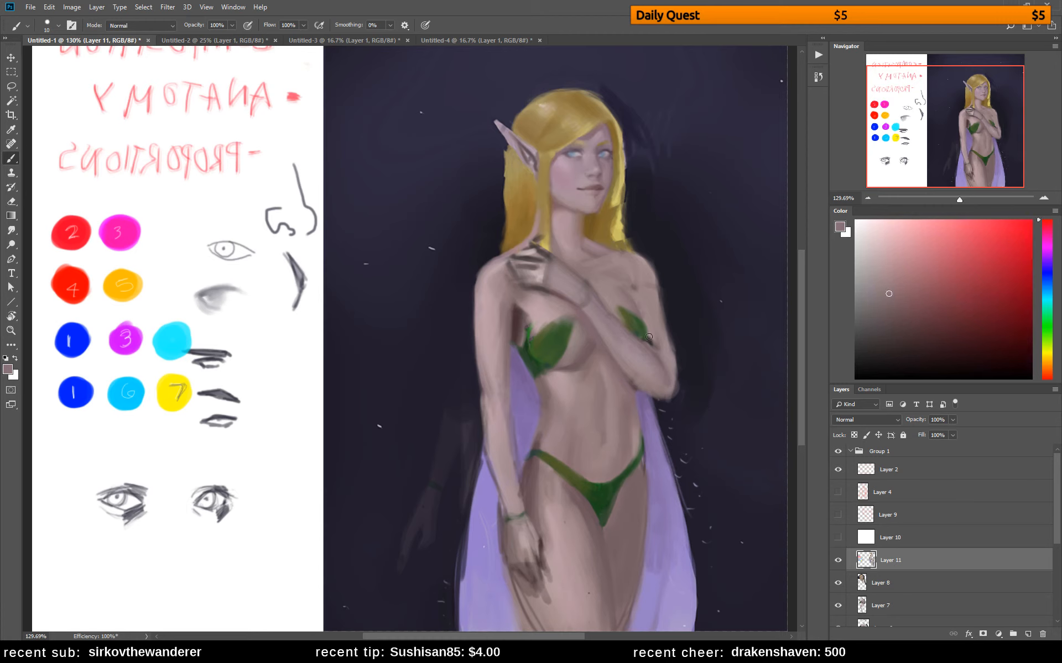
left_click(654, 304, "alt")
left_click_drag(656, 306, 666, 340)
left_click(656, 303, "alt")
Flip the canvas horizontally and paint out the dark mark beside the armpit above the smaller leaf
key("ctrl+shift+h")
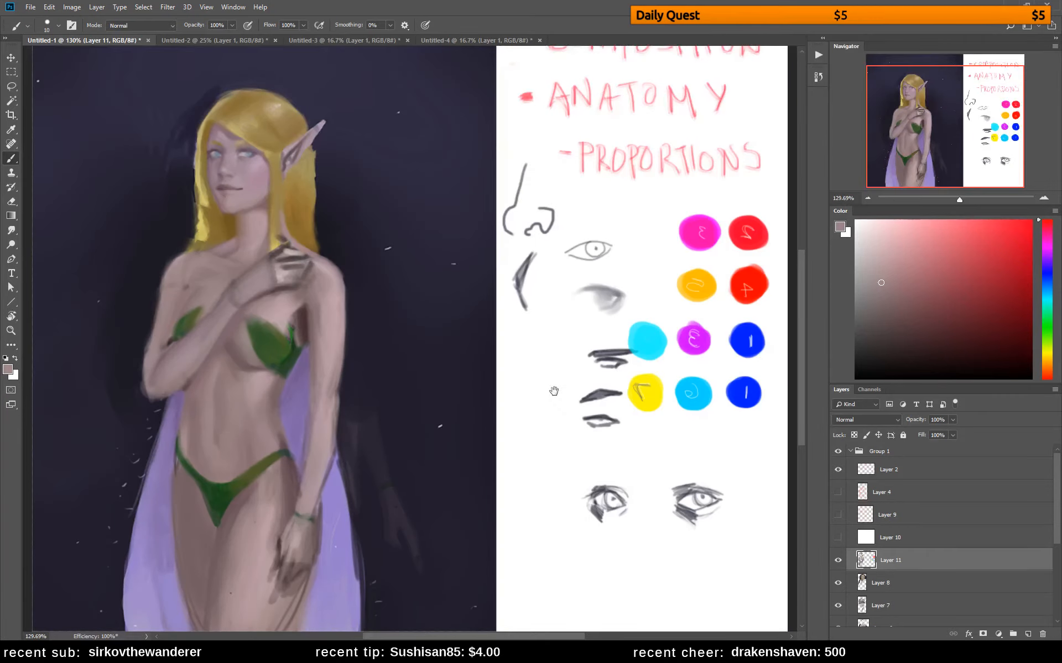
left_click_drag(401, 404, 629, 390)
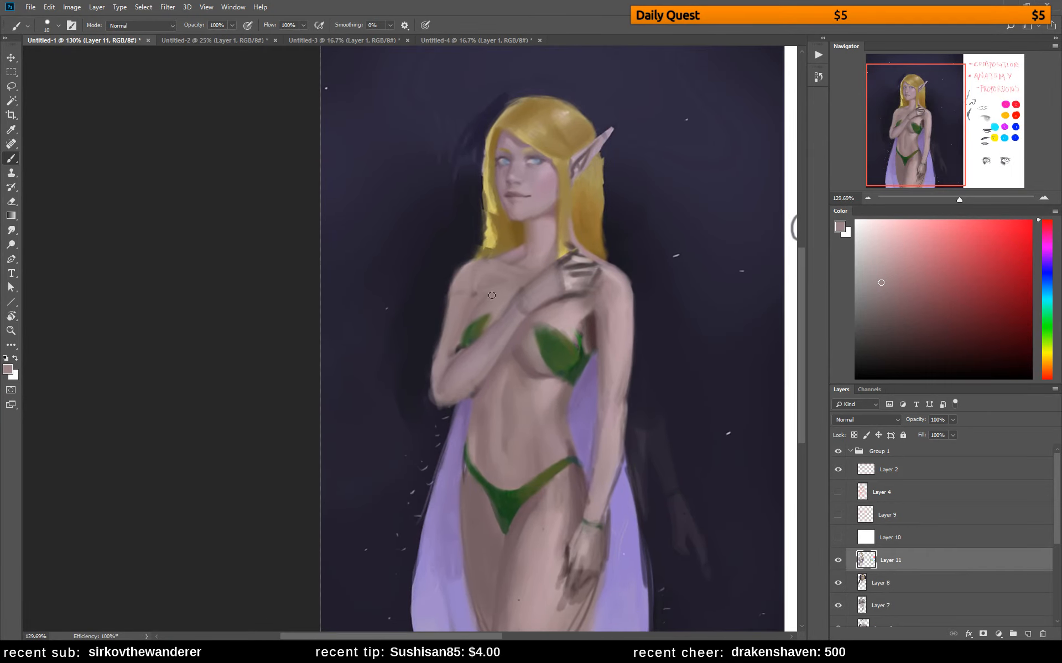
left_click(493, 290, "alt")
left_click(484, 304, "alt")
left_click(479, 299, "alt")
left_click(473, 308, "alt")
left_click(473, 304, "alt")
left_click(477, 293, "alt")
Lighten the upper chest above the smaller leaf with sampled pale pink skin tones
left_click(569, 305, "alt")
left_click(497, 304, "alt")
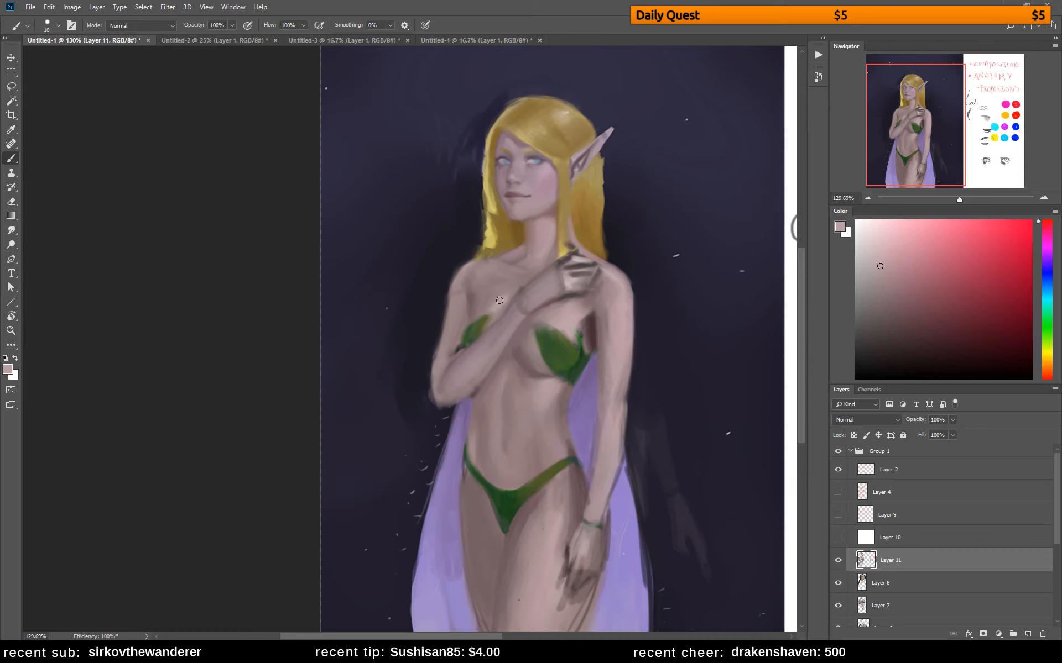
left_click(496, 300, "alt")
left_click(503, 287, "alt")
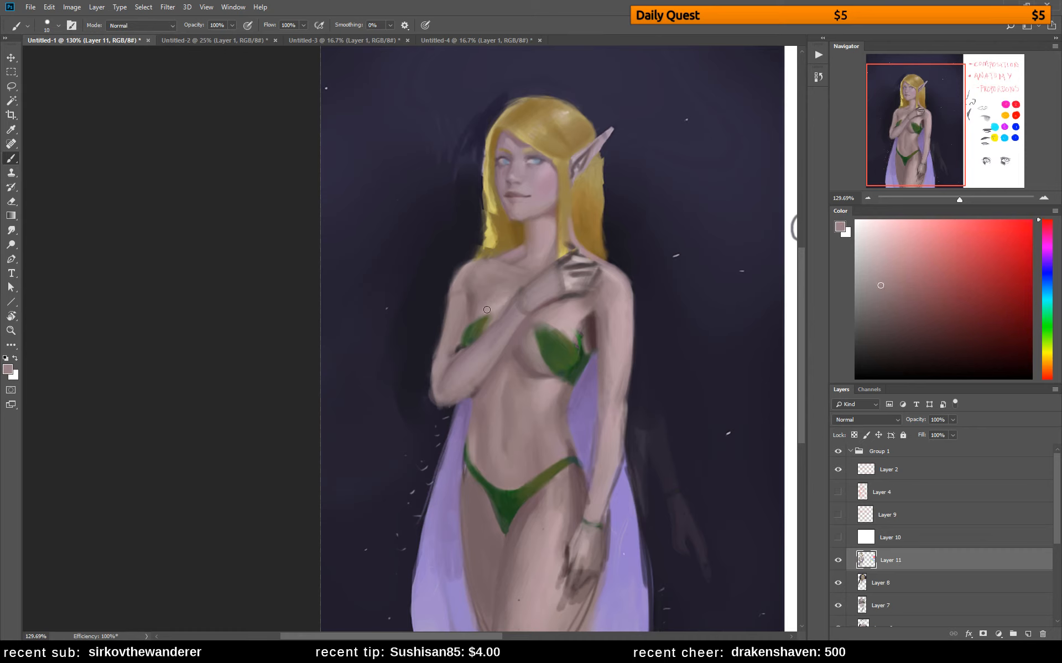
left_click(567, 311, "alt")
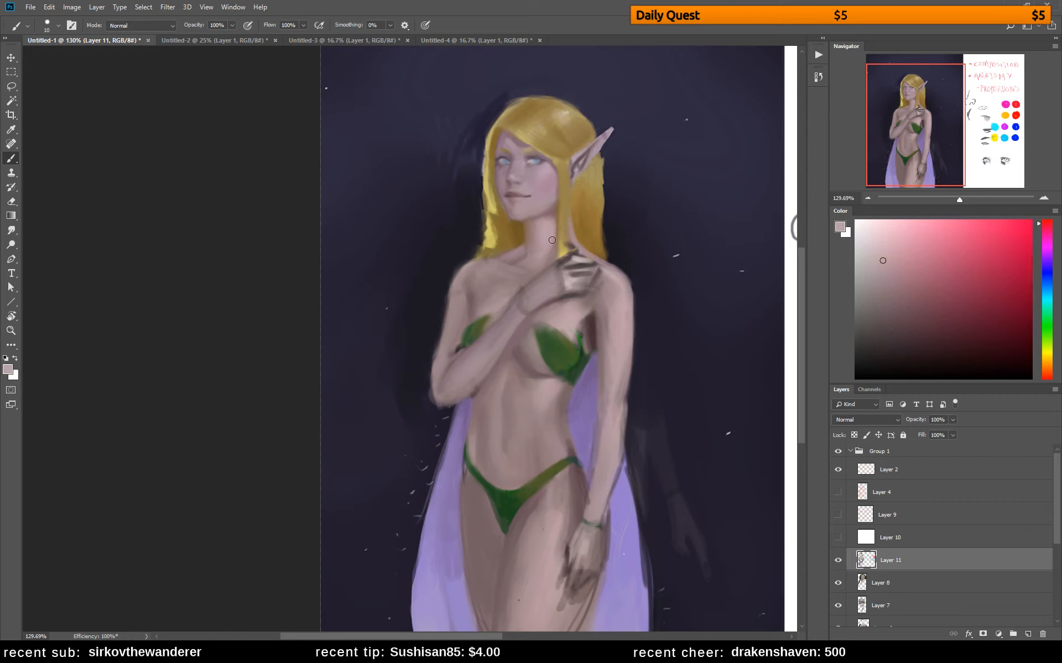
Refine the cheek and the shadow beneath the chin with sampled skin and hair colours
left_click(544, 170, "alt")
left_click(547, 174, "alt")
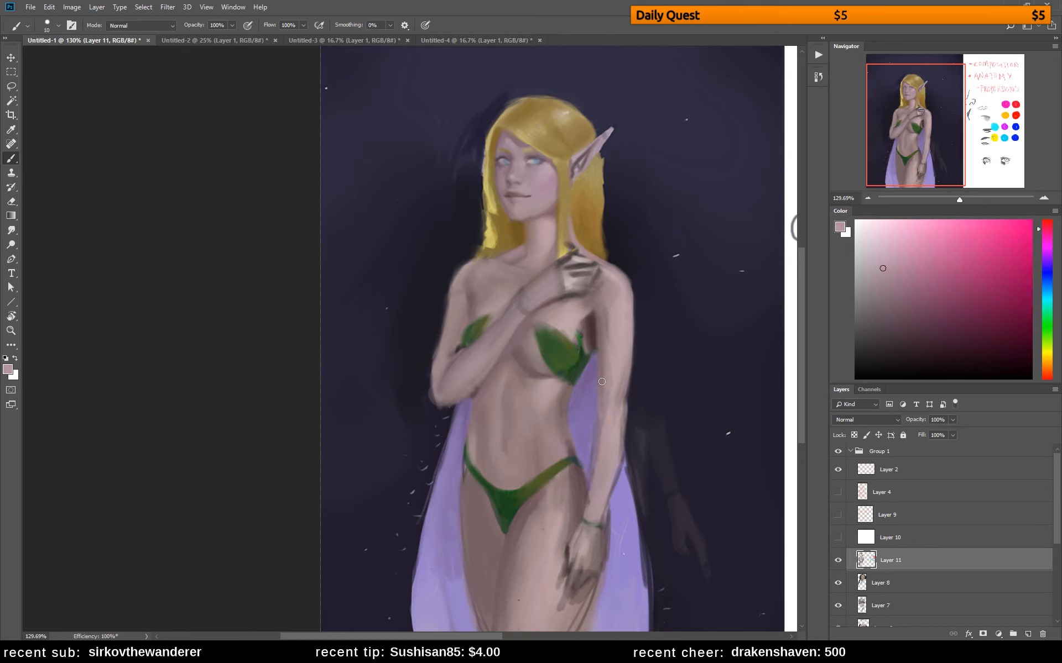
left_click(539, 217, "alt")
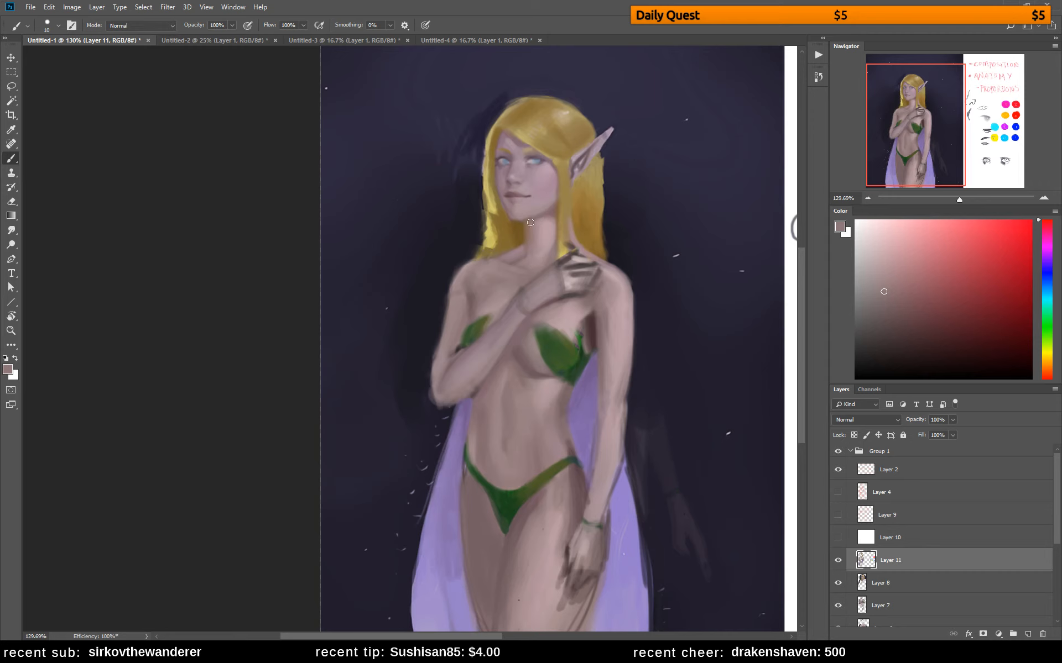
left_click(523, 226, "alt")
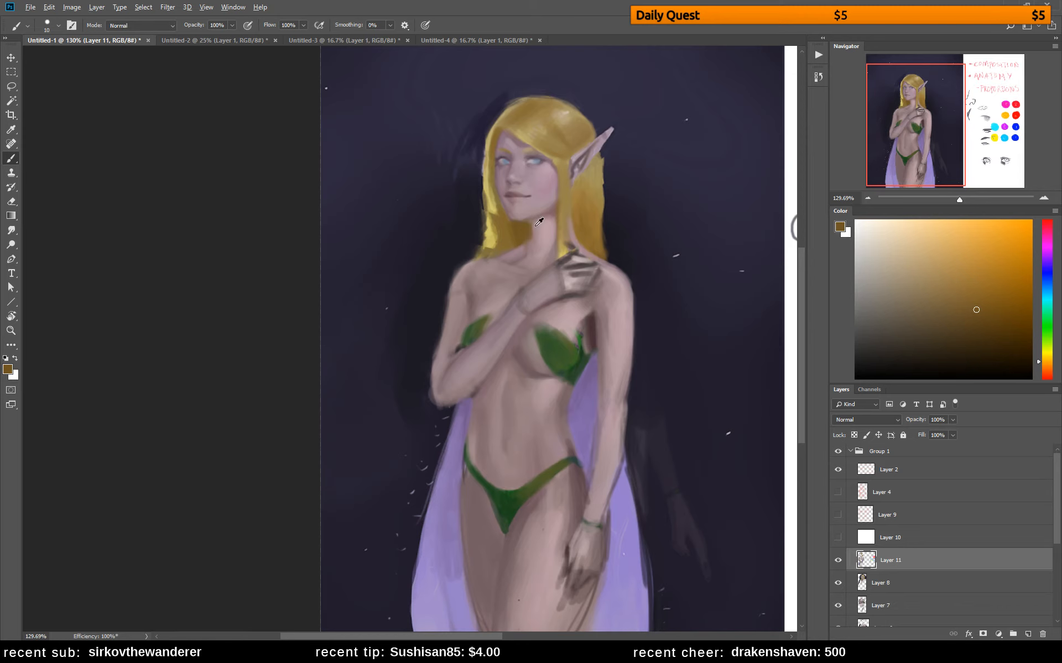
left_click(535, 223, "alt")
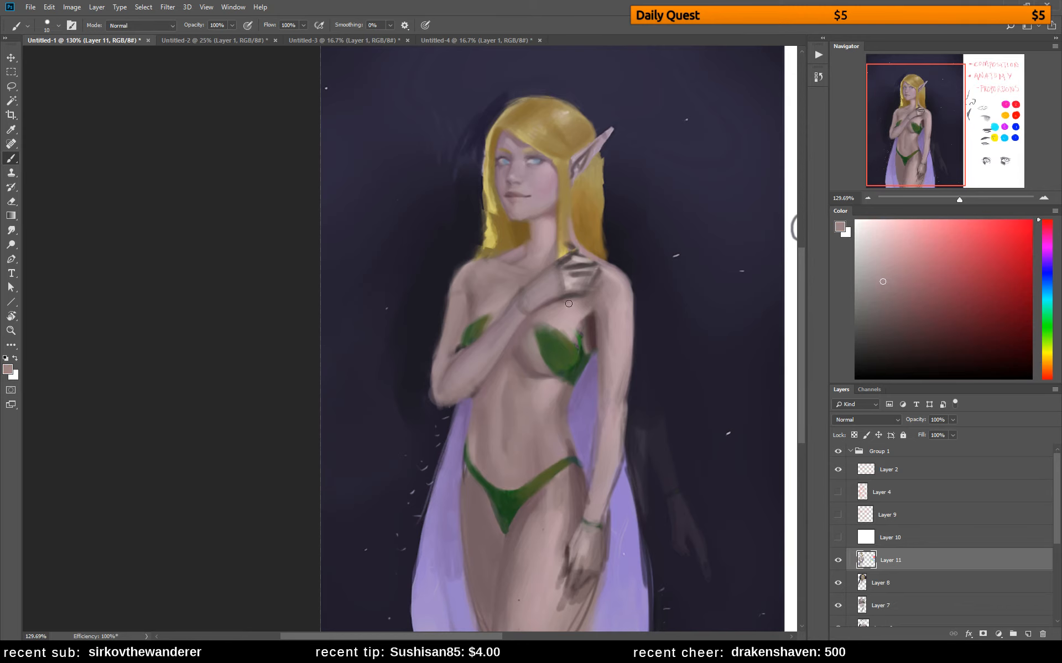
Lasso the head, copy it to a new layer and move it slightly down toward the shoulders
key("l")
mouse_move(529, 239)
left_mouse_down()
mouse_move(590, 234)
mouse_move(632, 119)
mouse_move(500, 82)
mouse_move(450, 206)
mouse_move(485, 249)
mouse_move(531, 240)
left_mouse_up()
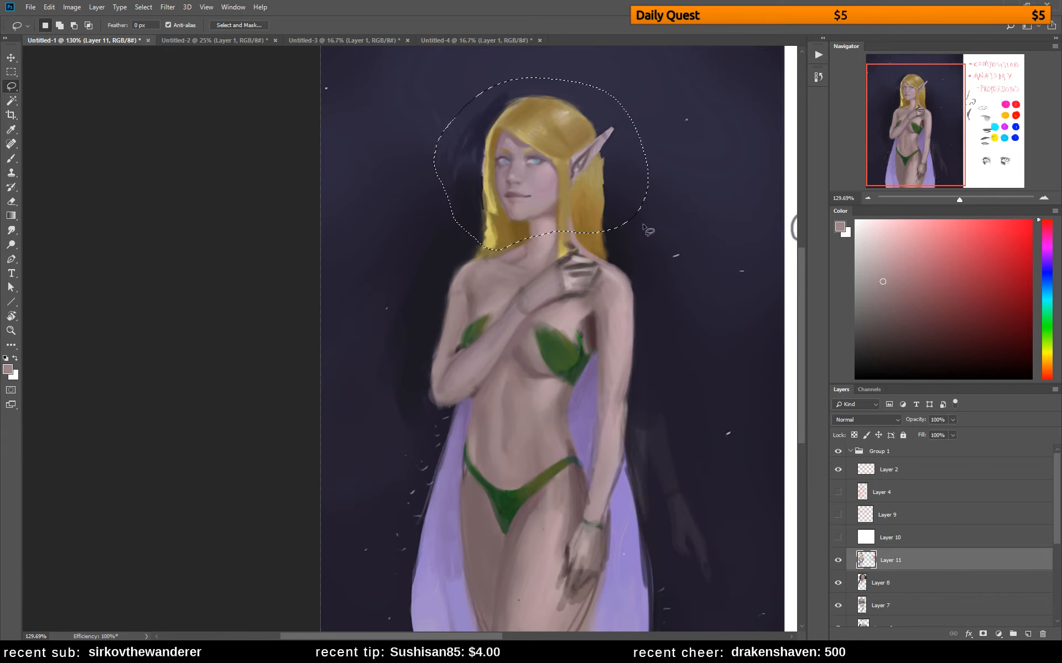
key("v")
key("ctrl+j")
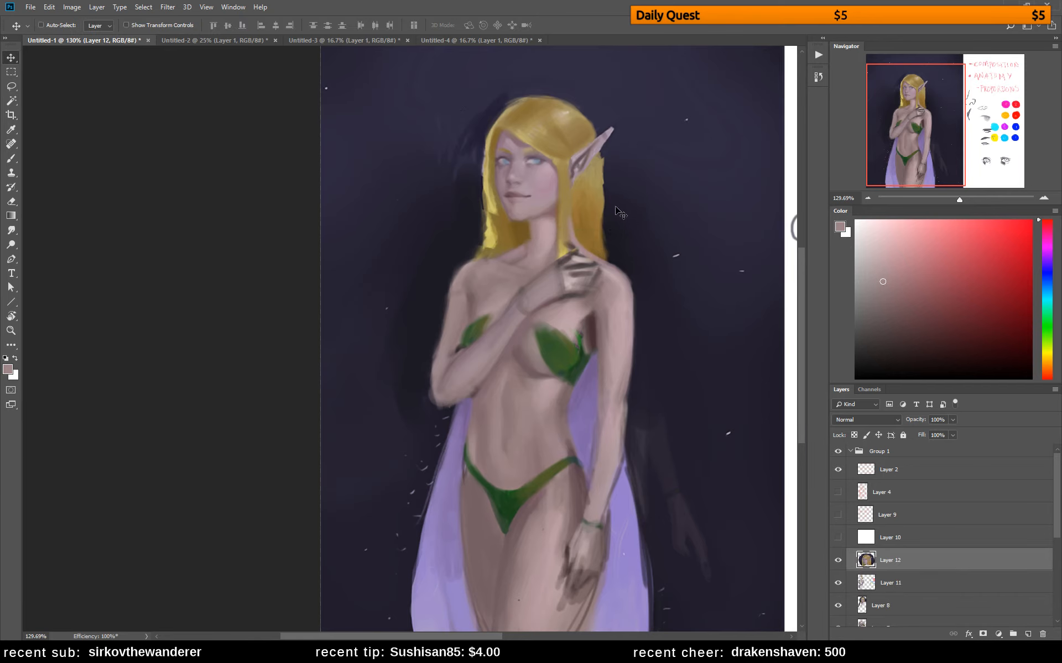
left_click_drag(615, 208, 612, 213)
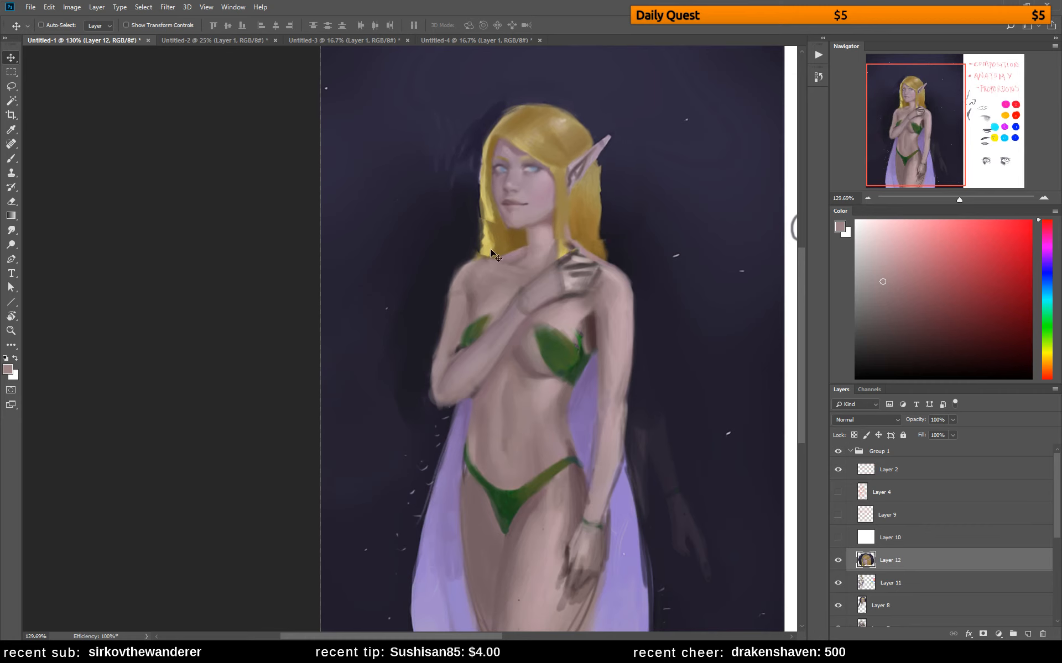
Erase the edges of the copied head layer around the neck and hair ends to blend the seam
key("e")
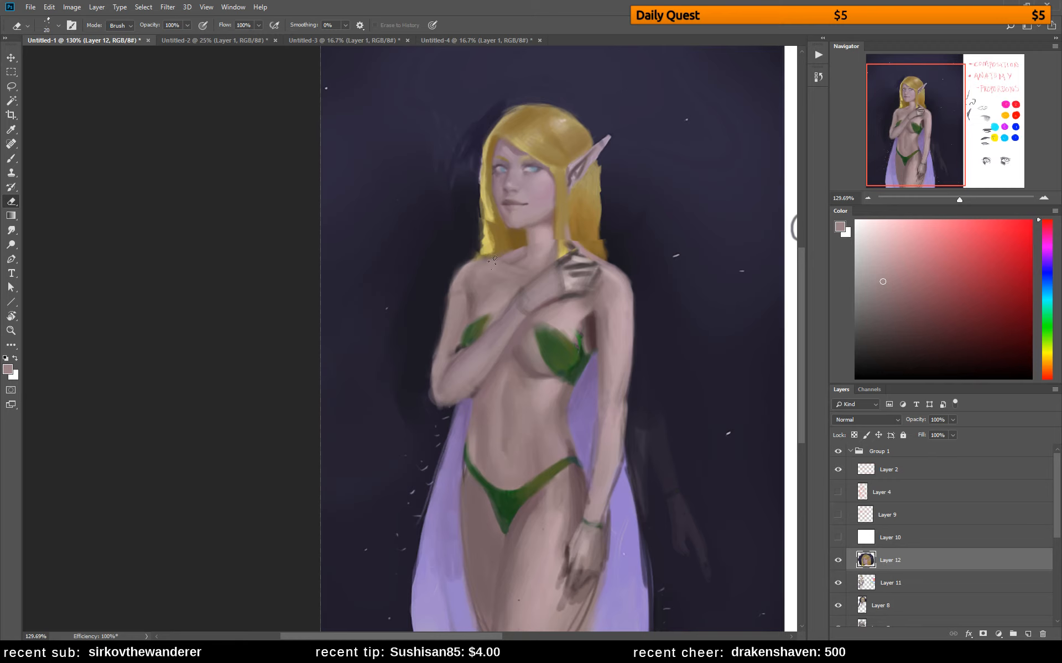
left_click_drag(532, 258, 549, 244)
left_click_drag(614, 247, 597, 216)
left_click_drag(493, 219, 486, 225)
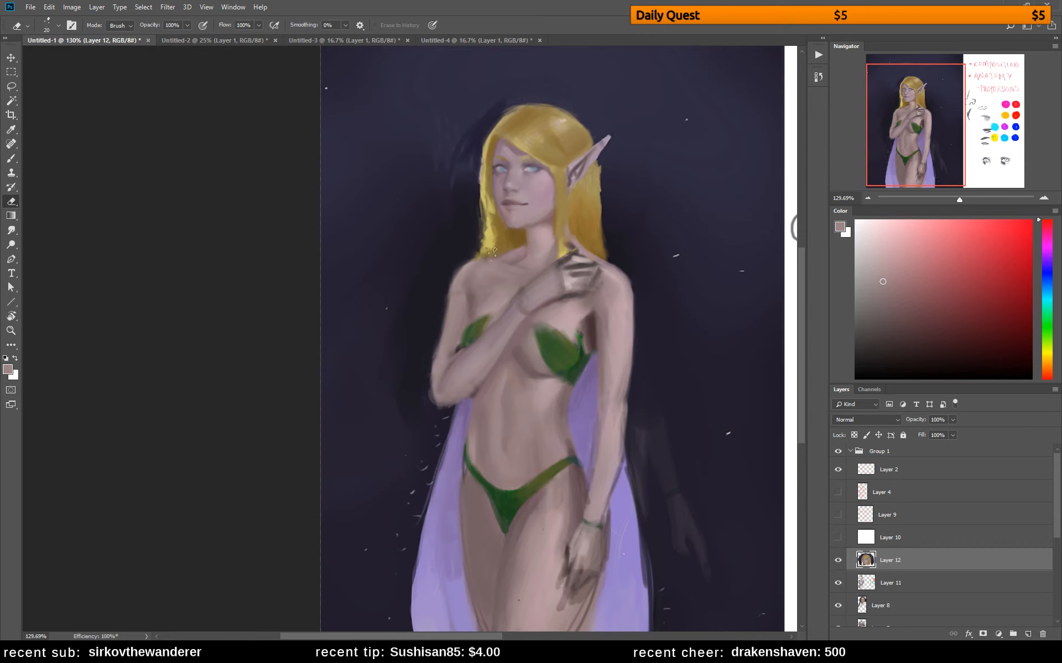
Repaint the join between neck, shoulder and hair with sampled skin and dark golden brown
key("b")
left_click(511, 244, "alt")
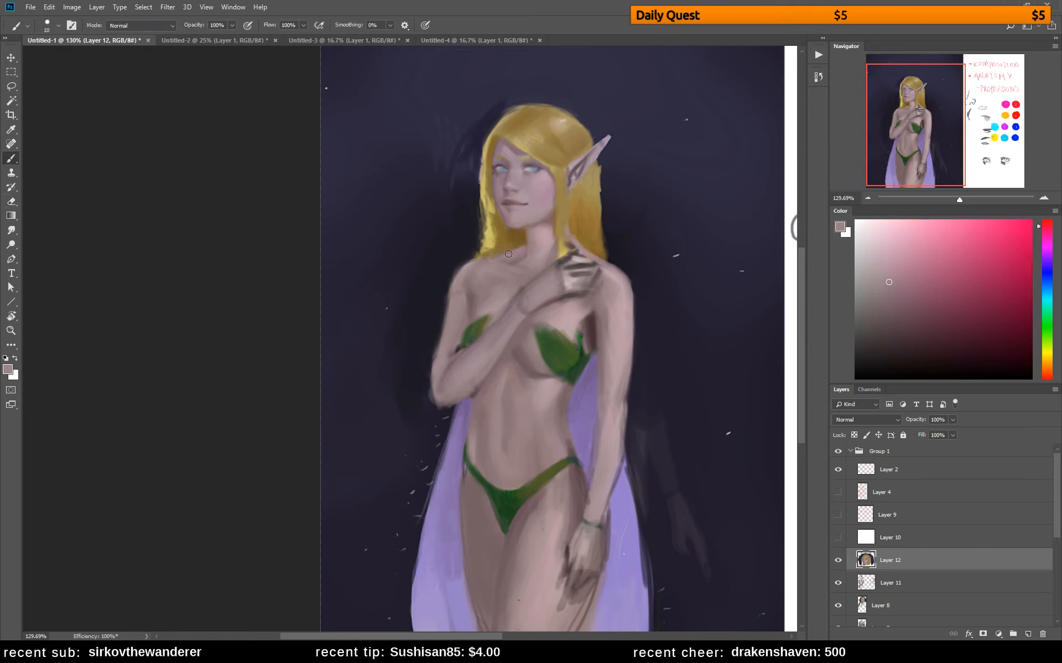
left_click(524, 246, "alt")
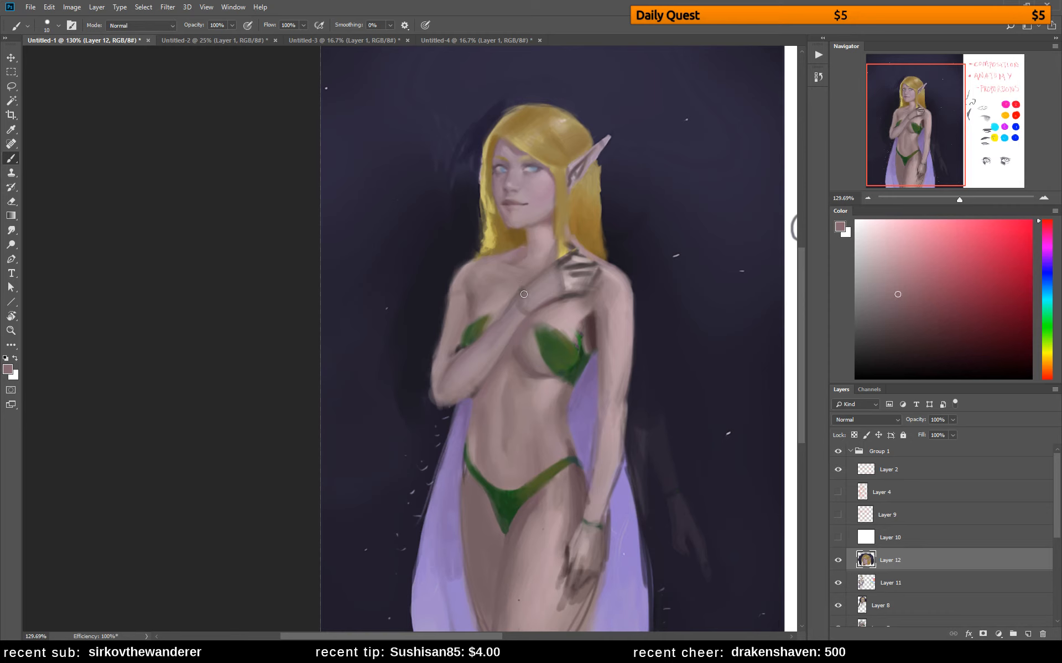
left_click(522, 237, "alt")
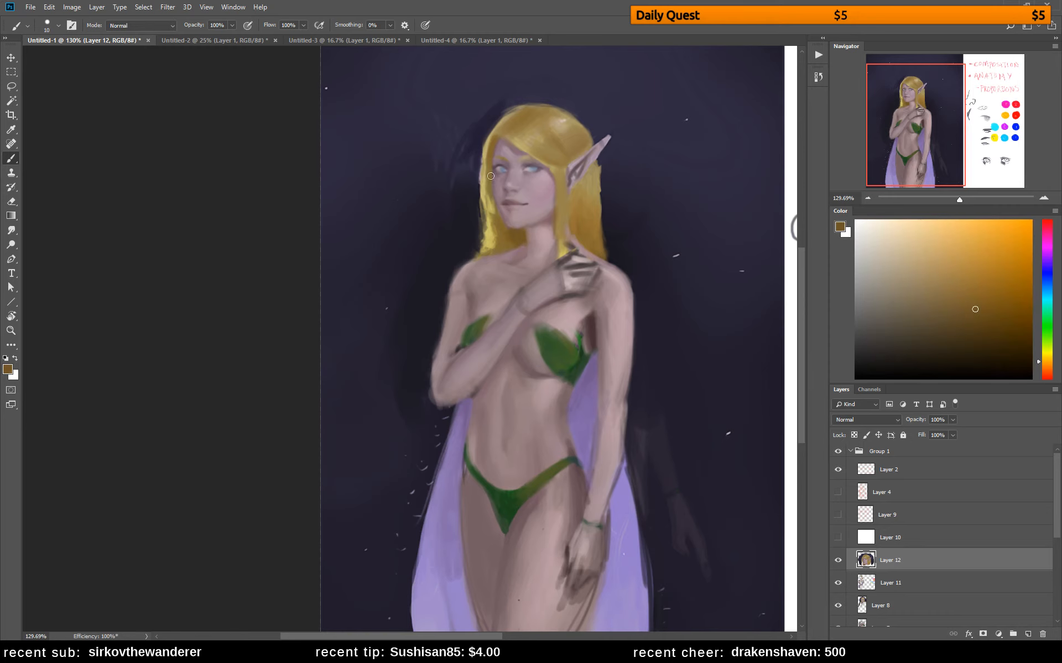
Darken the hair strand beside the face with brown and trim its outer edge with the dark background colour
mouse_move(488, 164)
left_mouse_down()
mouse_move(489, 225)
mouse_move(491, 216)
left_mouse_up()
key("e")
key("b")
left_click(474, 198, "alt")
left_click_drag(489, 131, 486, 198)
left_click_drag(482, 152, 484, 234)
Flip the canvas horizontally and clean up the background around the hair with sampled dark blue
key("ctrl+shift+h")
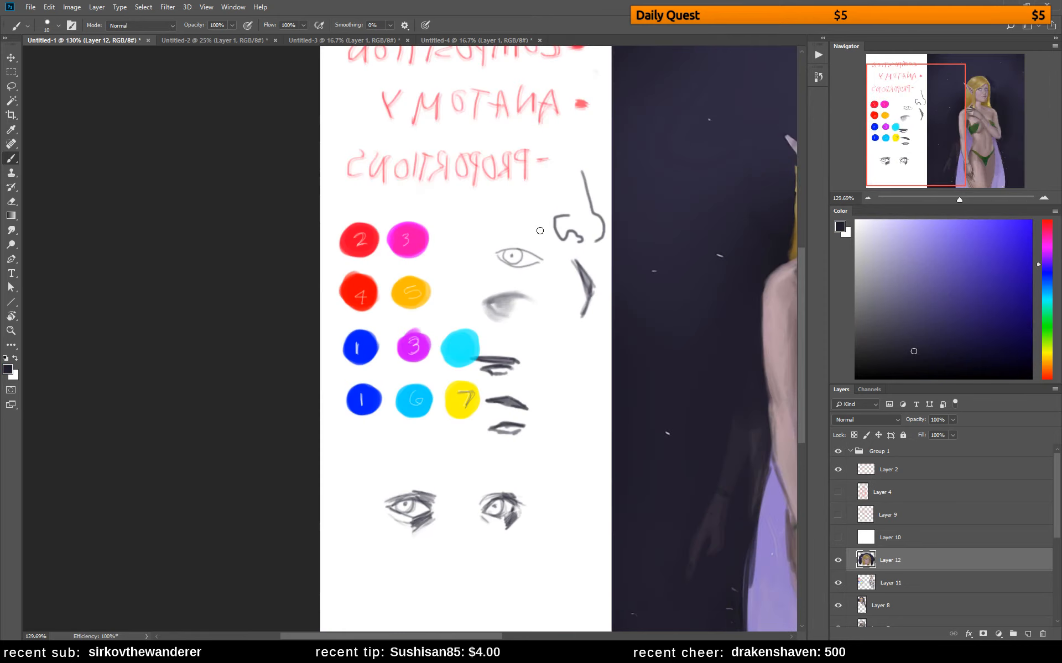
left_click_drag(957, 119, 986, 100)
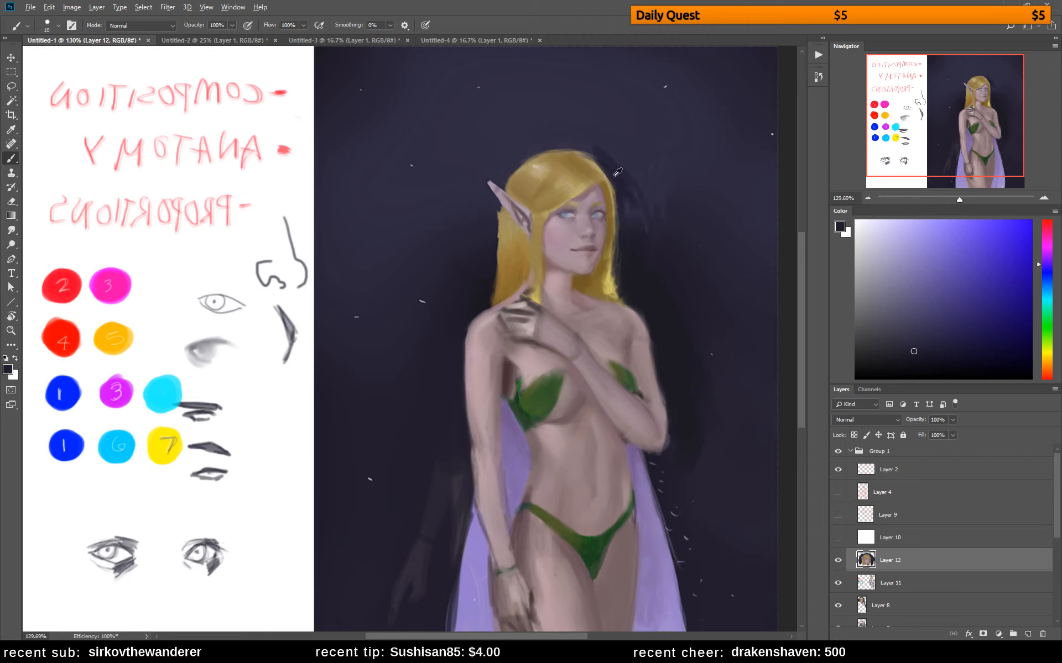
left_click(628, 258, "alt")
mouse_move(621, 185)
left_mouse_down()
mouse_move(644, 246)
mouse_move(636, 208)
left_mouse_up()
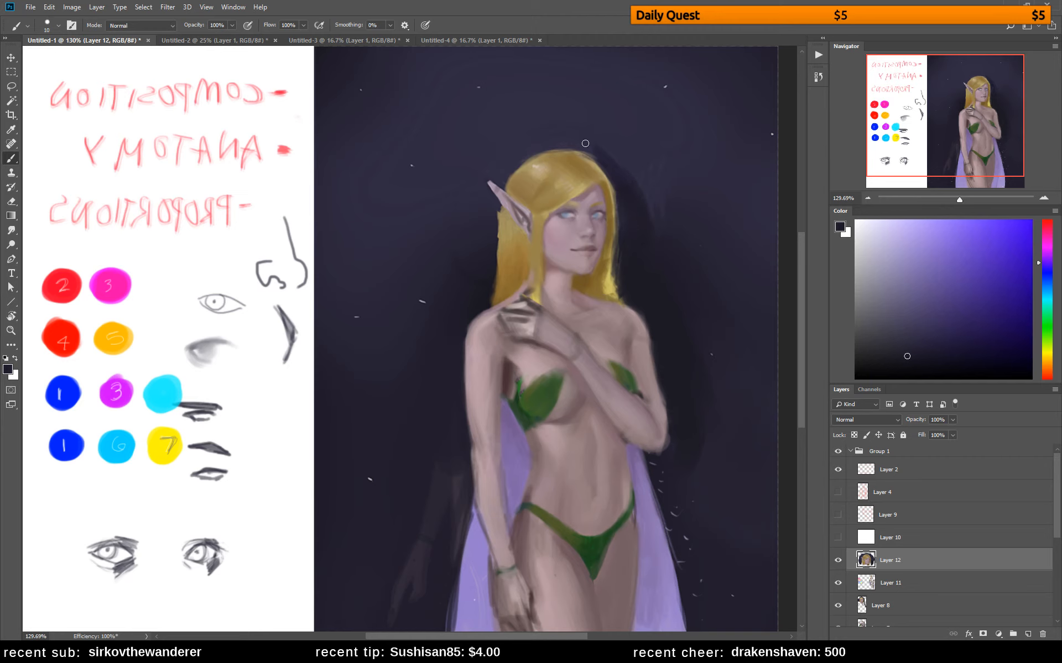
mouse_move(585, 143)
left_mouse_down()
mouse_move(610, 168)
mouse_move(552, 138)
mouse_move(595, 158)
left_mouse_up()
key("ctrl+z")
Shade the hair's parting and the strands above the forehead with sampled dark golden brown shifted towards orange
left_click(597, 168, "alt")
left_click(967, 324)
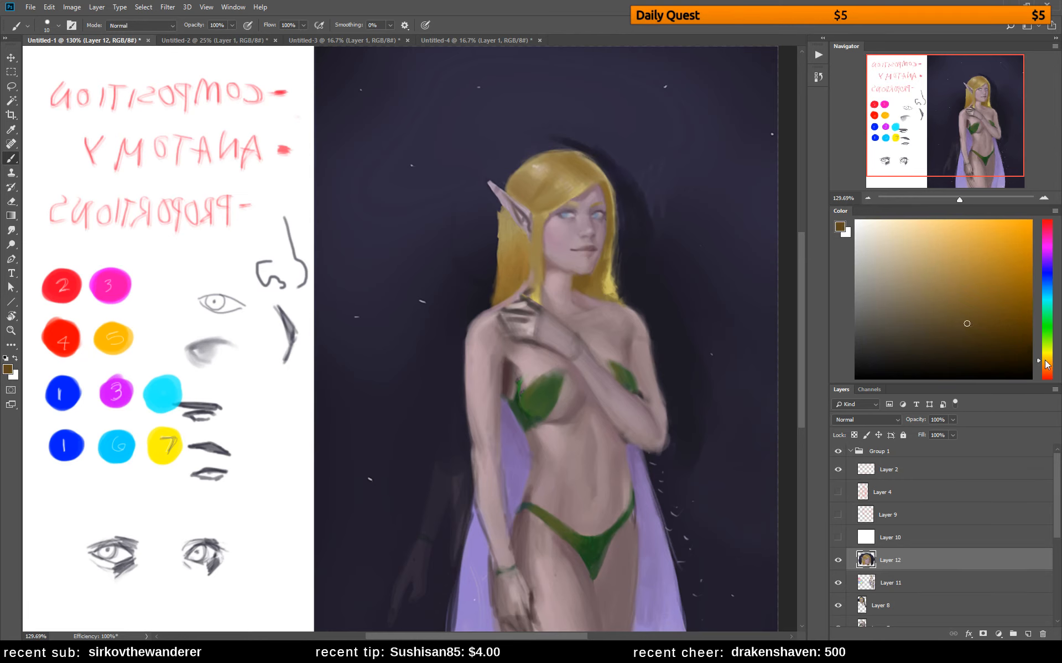
left_click(1045, 365)
left_click_drag(581, 167, 595, 184)
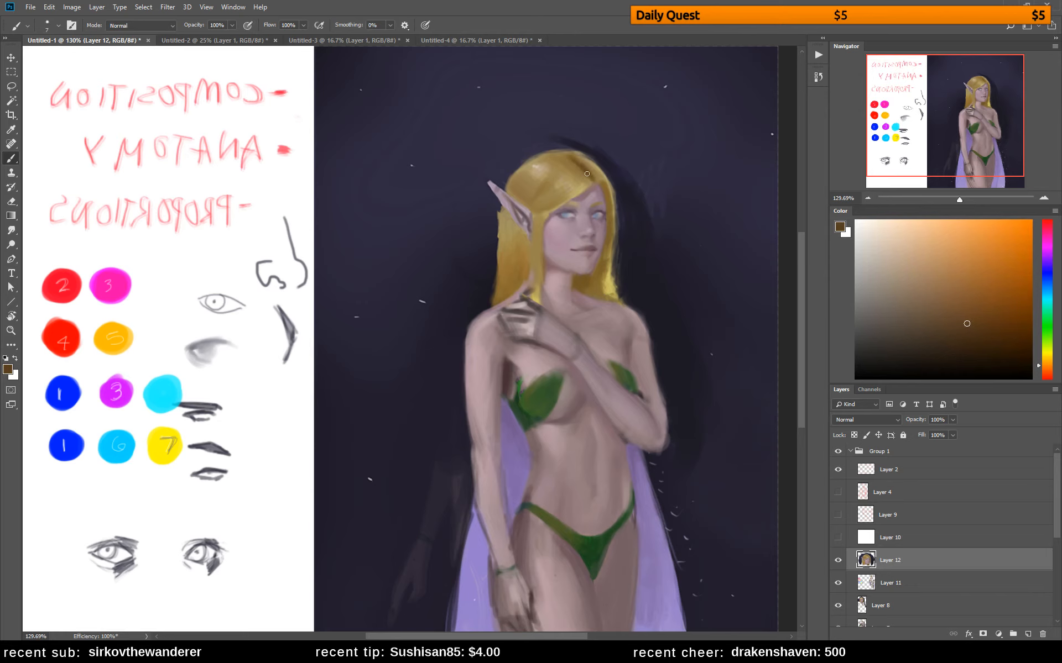
left_click(563, 157, "alt")
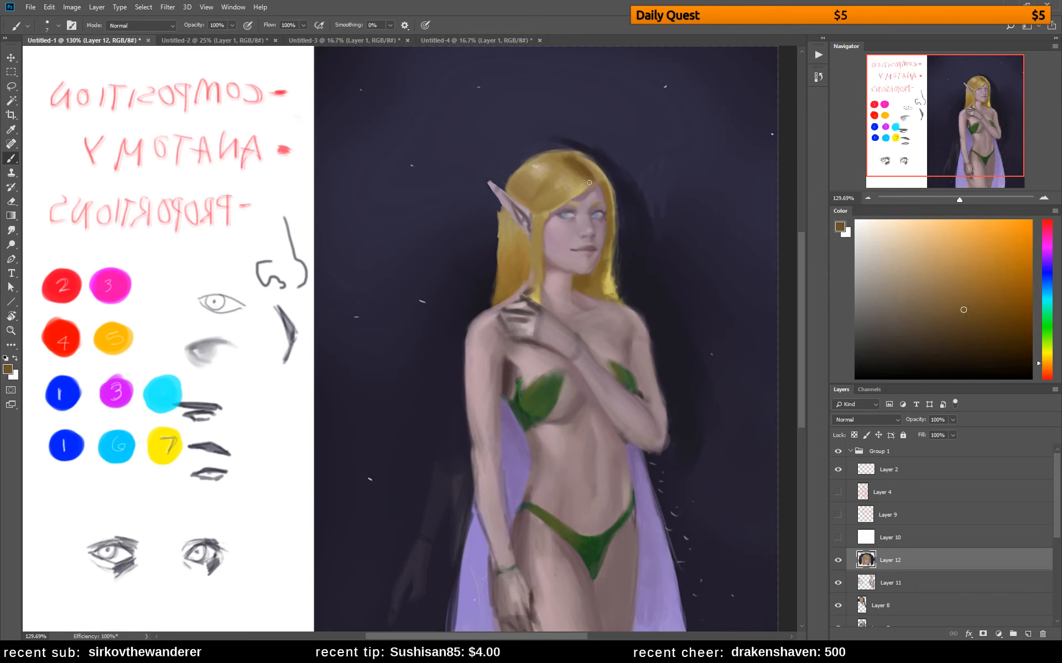
left_click_drag(577, 180, 577, 177)
left_click(570, 167, "alt")
left_click(579, 158, "alt")
left_click_drag(572, 198, 562, 203)
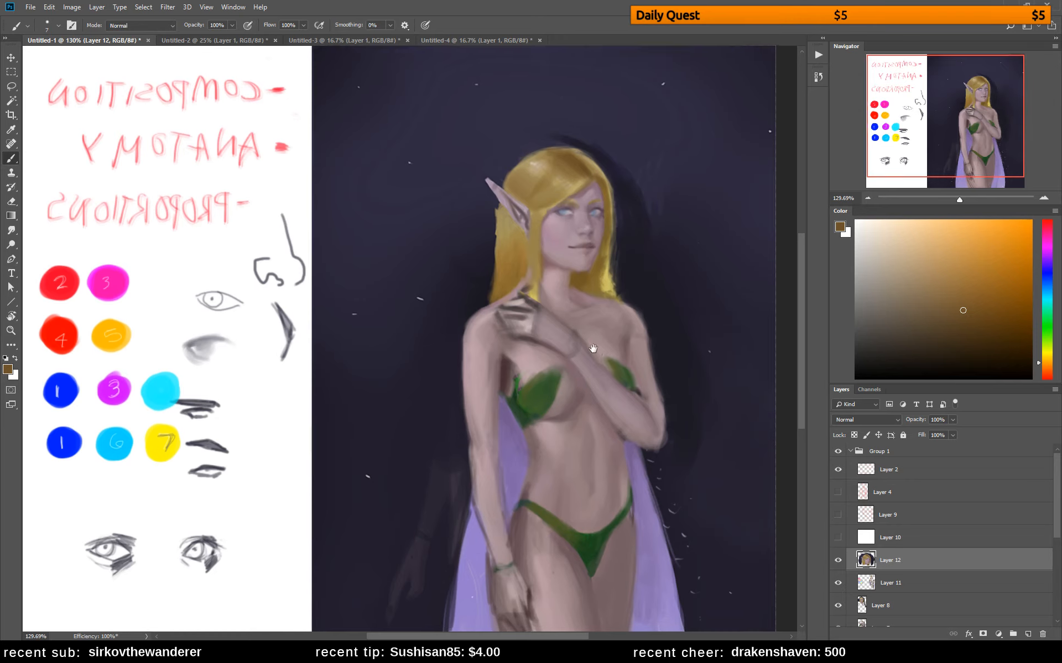
Repaint the raised hand's fingers, knuckles and wrist with sampled light and shadow skin tones
scroll(593, 256, "down", 3)
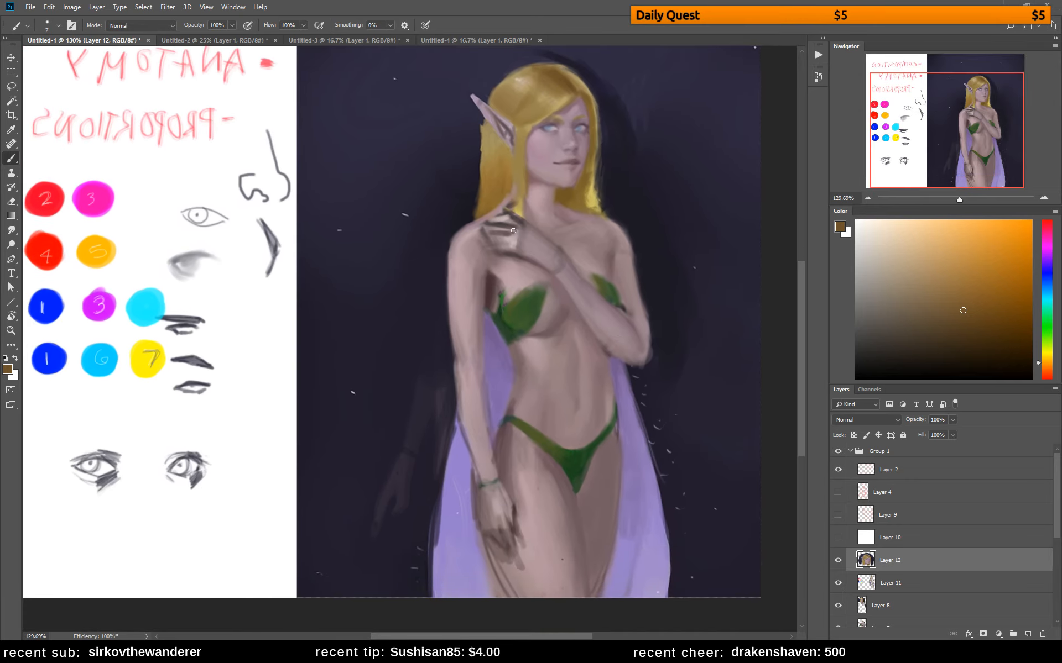
left_click_drag(495, 243, 510, 245)
left_click(508, 246, "alt")
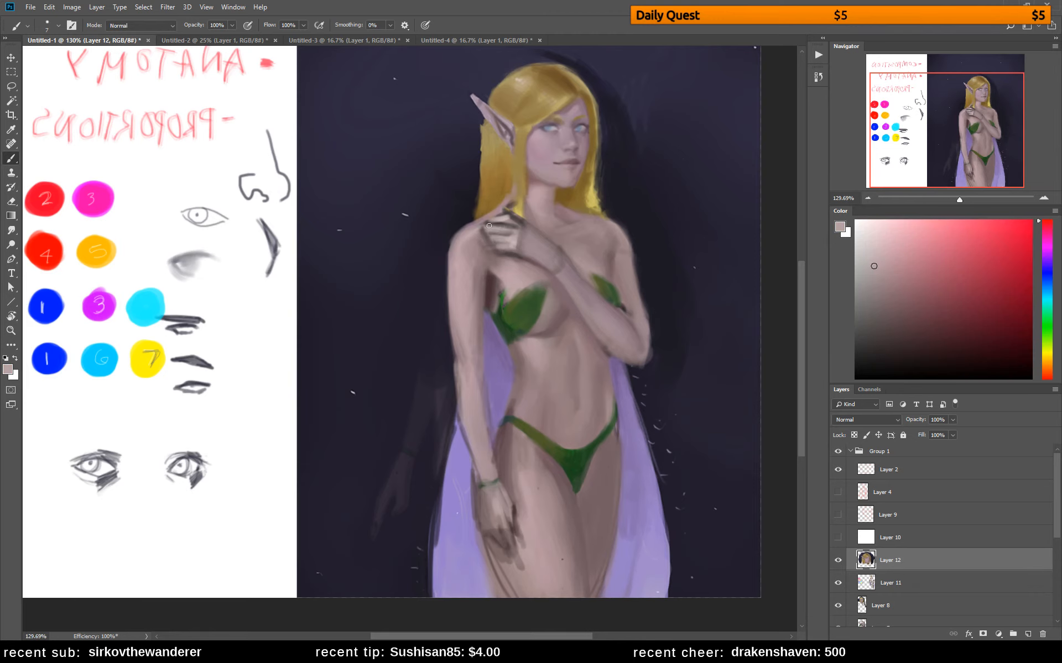
left_click(506, 220, "alt")
left_click(514, 245, "alt")
left_click(521, 226, "alt")
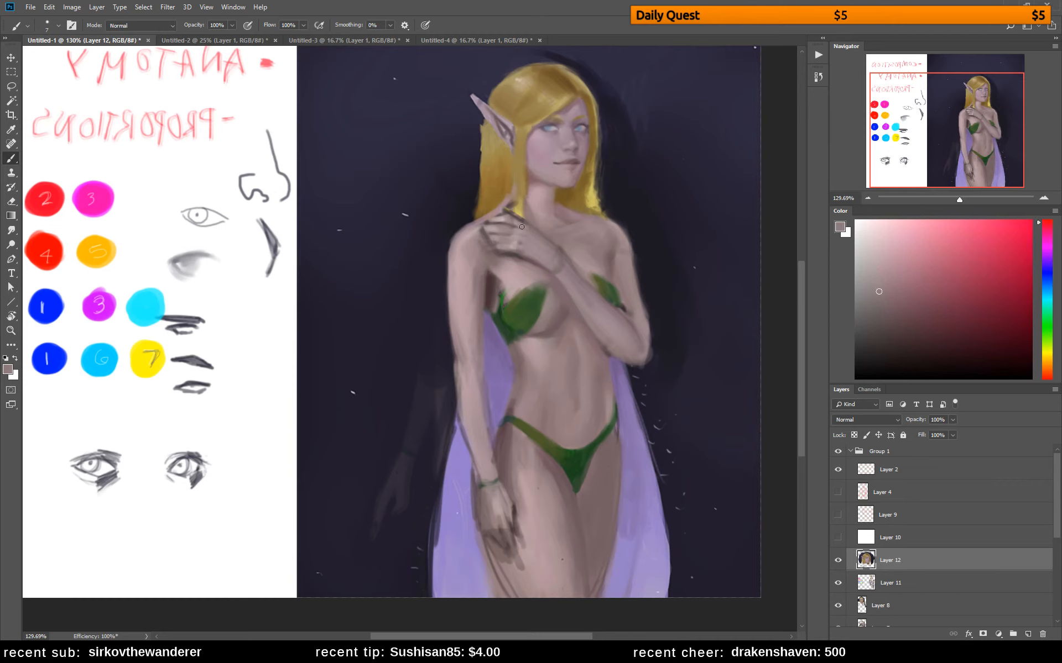
left_click(528, 258, "alt")
left_click(512, 248, "alt")
left_click_drag(552, 269, 594, 311)
left_click(548, 246, "alt")
Switch to the wizard drawing in Untitled-2 and add a new layer above the character
key("z")
left_click_drag(606, 358, 572, 316)
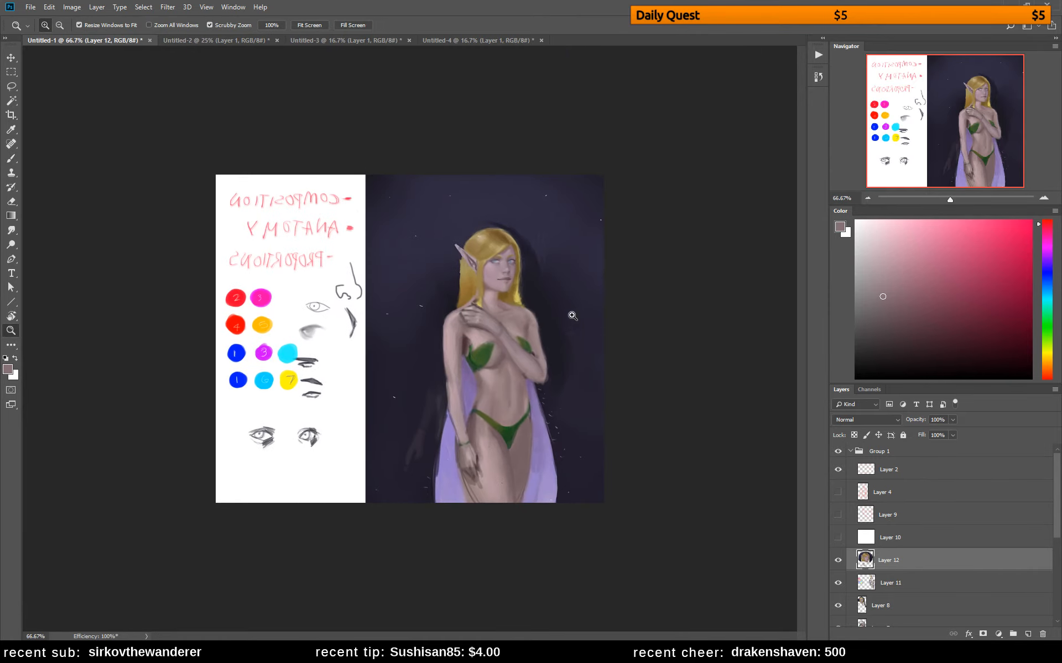
left_click(178, 41)
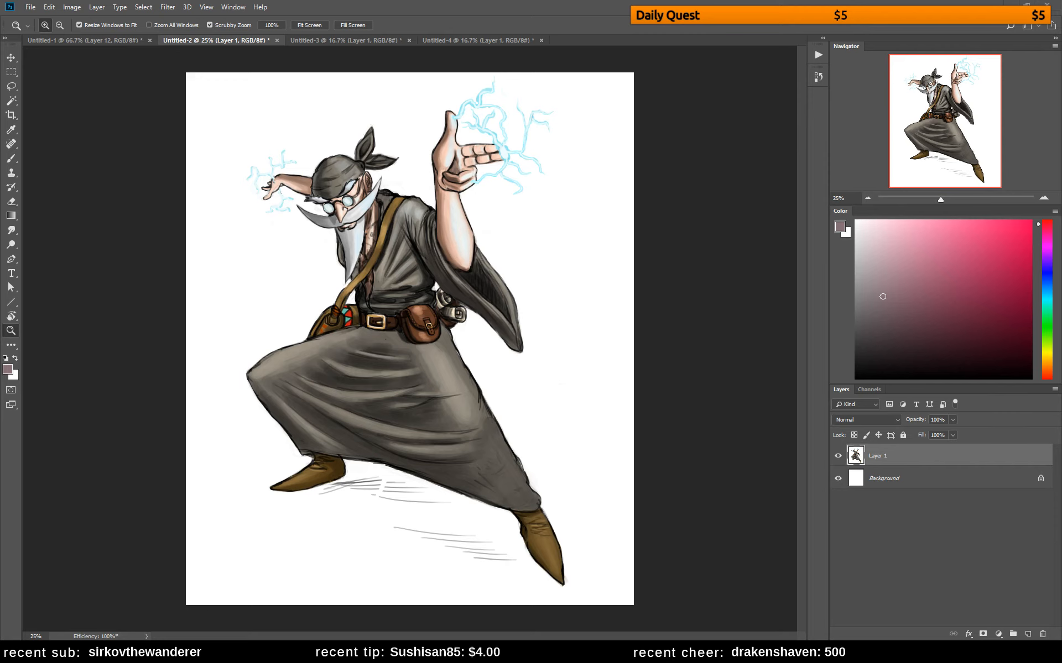
left_click(1028, 634)
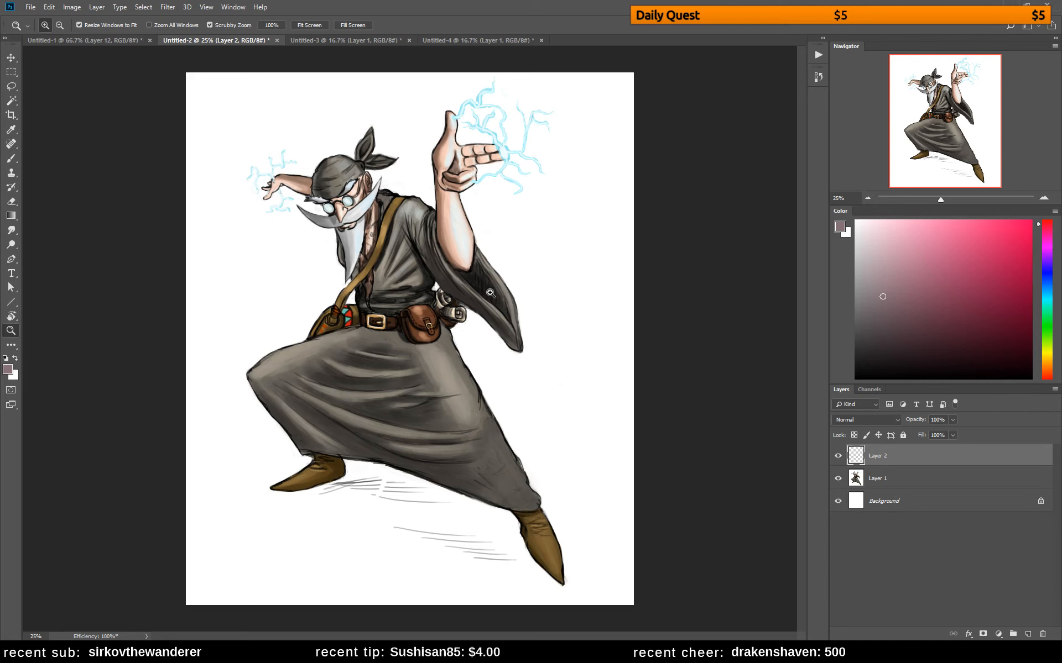
Set the brush to the hard round pressure opacity preset at 124 px with 100% hardness
key("b")
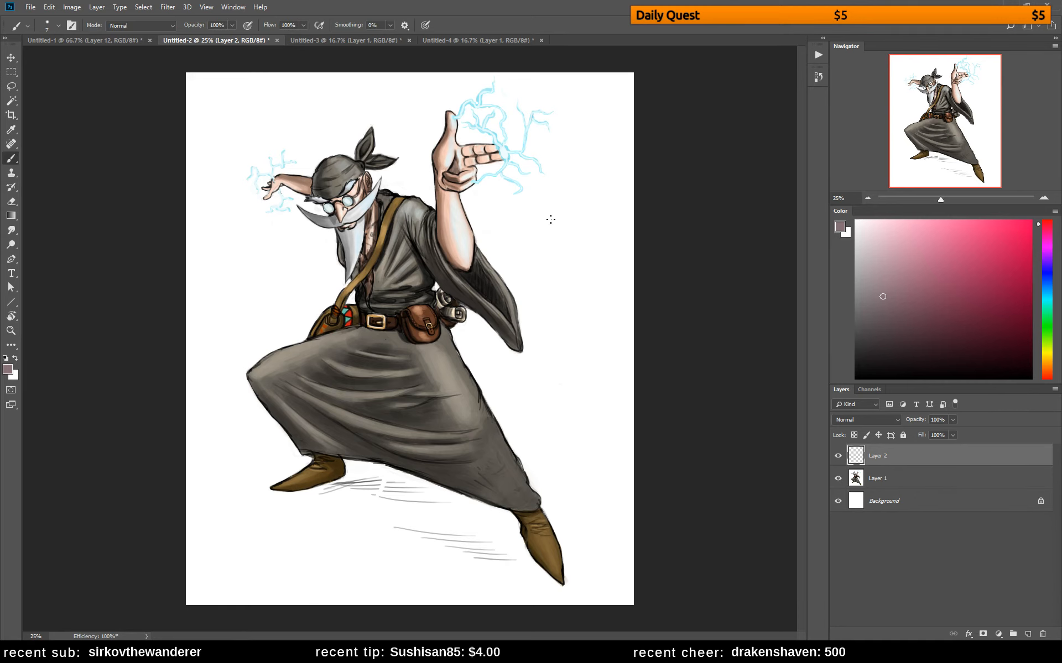
right_click(549, 157)
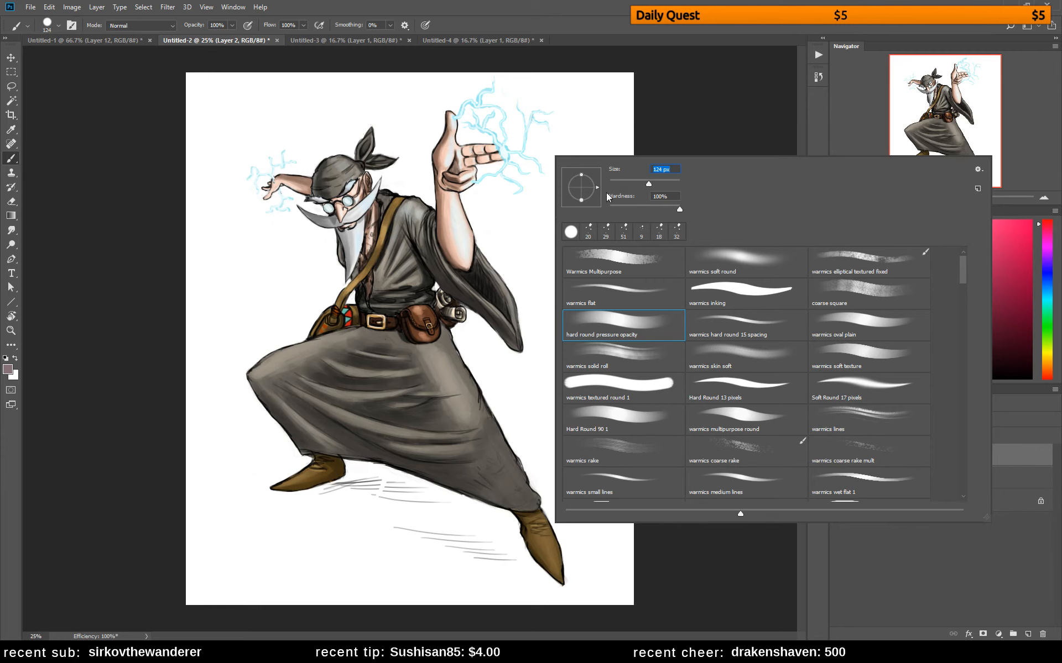
left_click(742, 111)
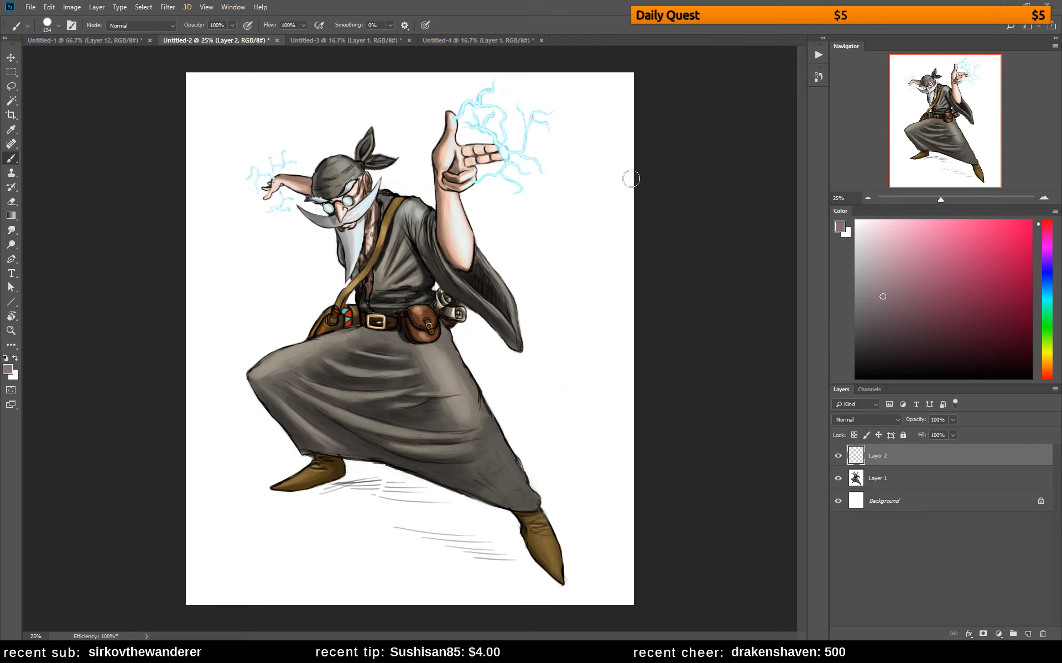
Select the white area around the wizard with the Magic Wand, Contiguous off, and remove it from Layer 1
left_click(11, 101)
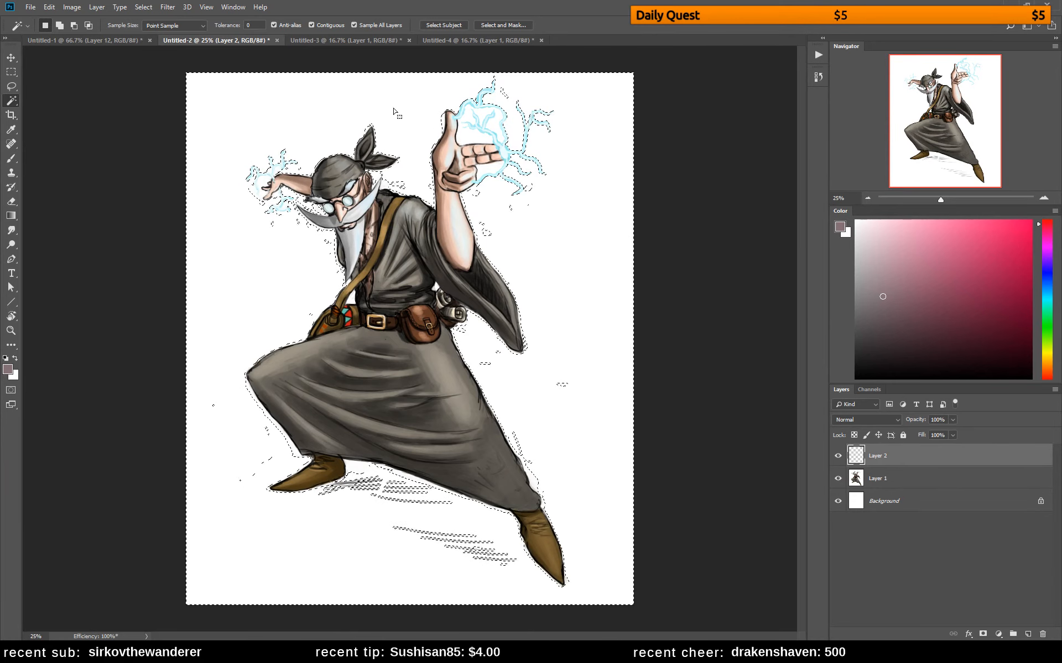
left_click(312, 25)
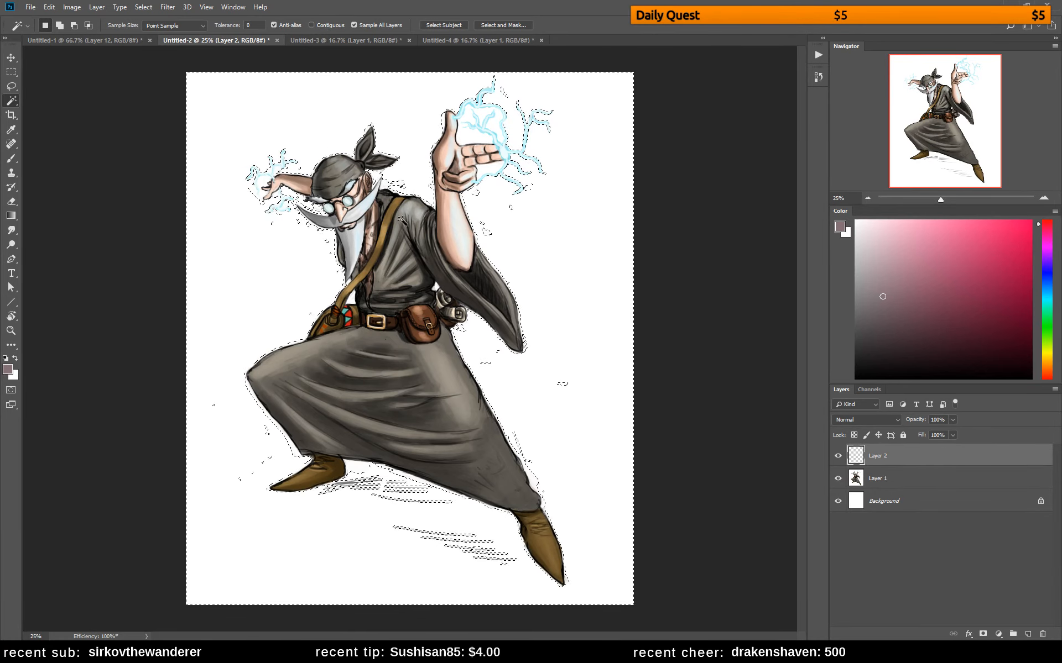
left_click(881, 480)
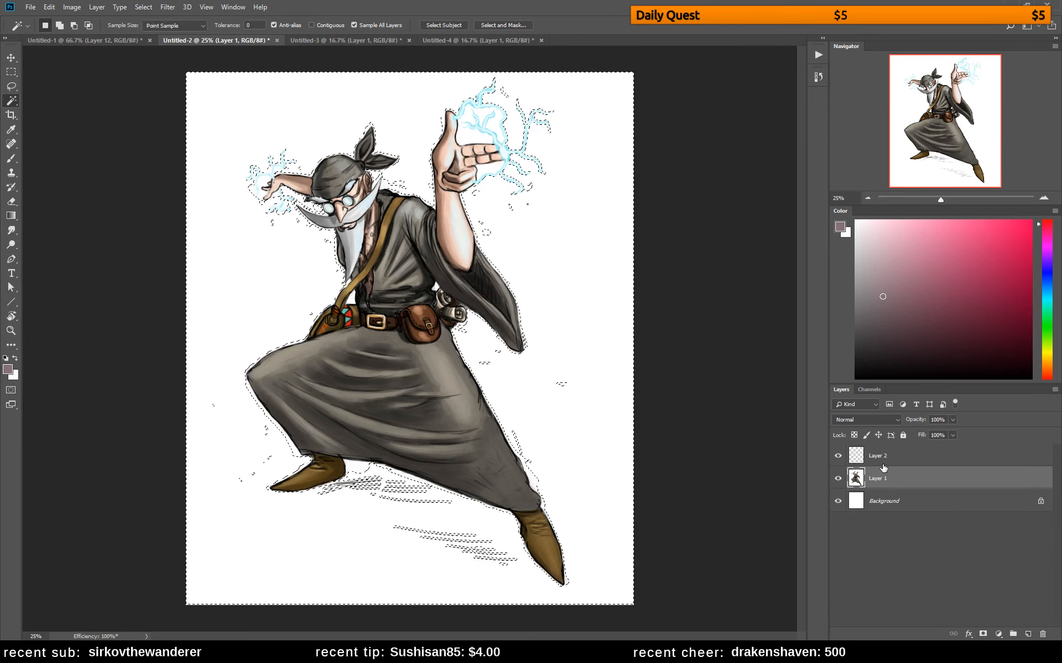
left_click(884, 500)
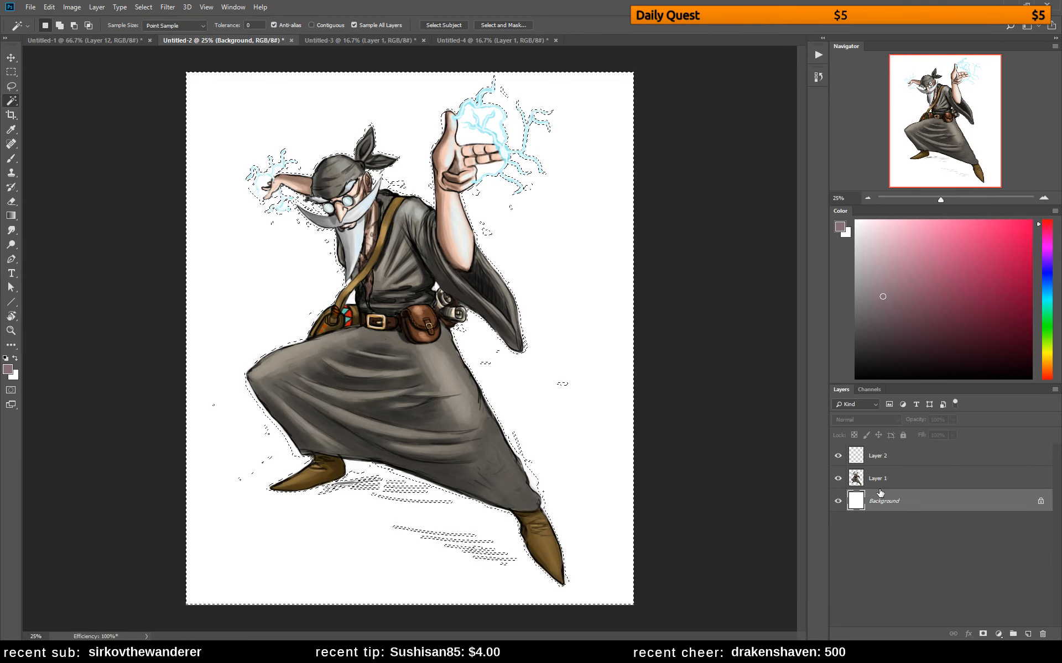
key("ctrl+d")
Set the foreground colour to black and fill the Background layer with it
left_click(903, 380)
left_click(903, 404)
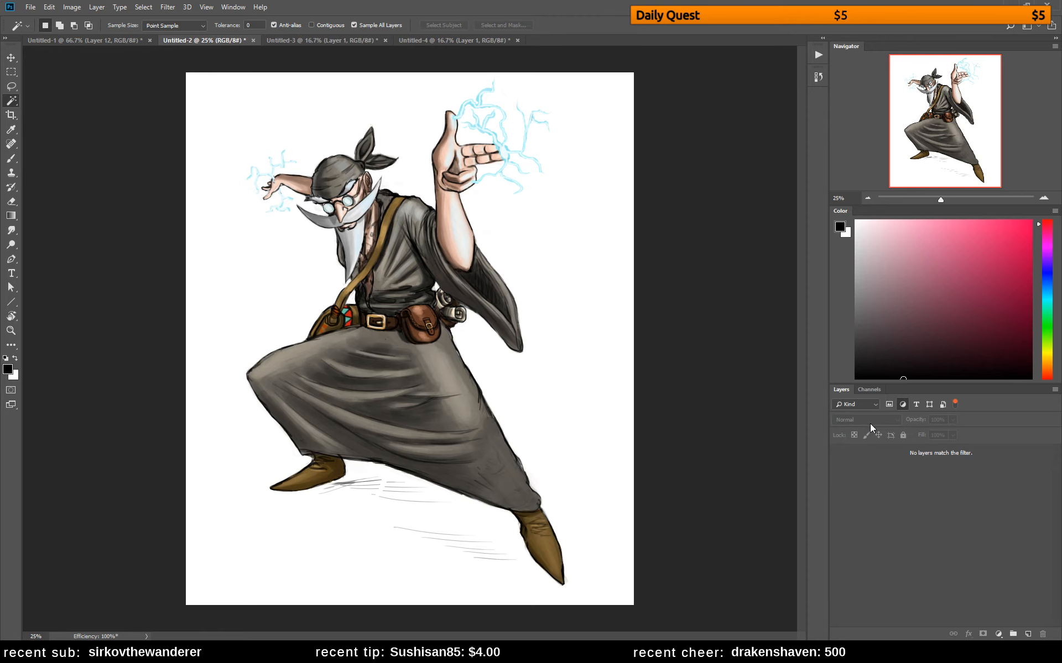
left_click(953, 404)
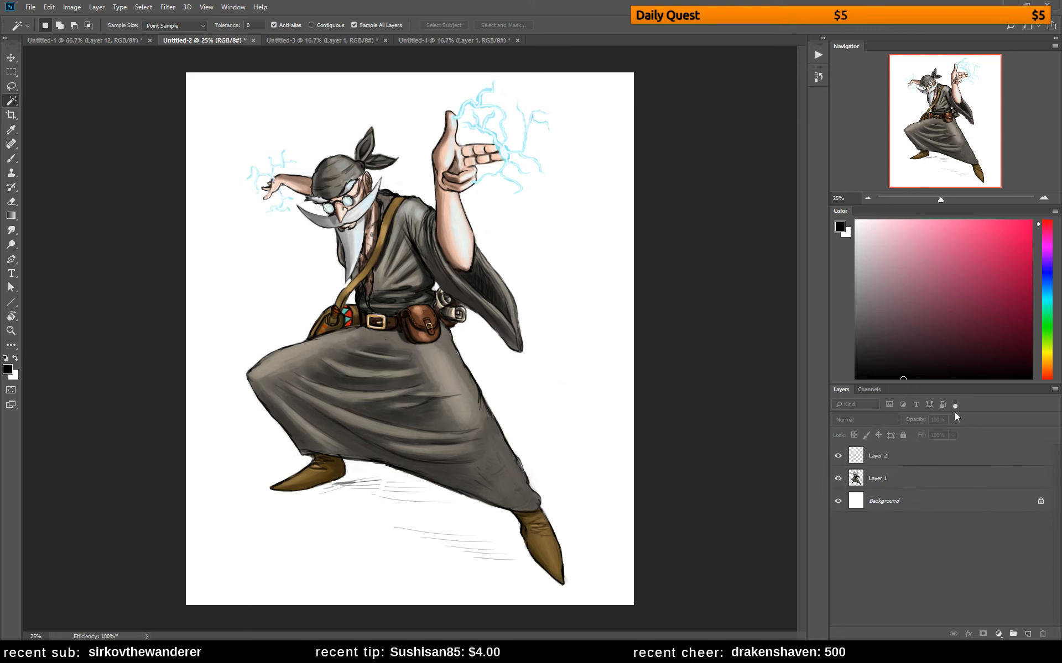
left_click(883, 503)
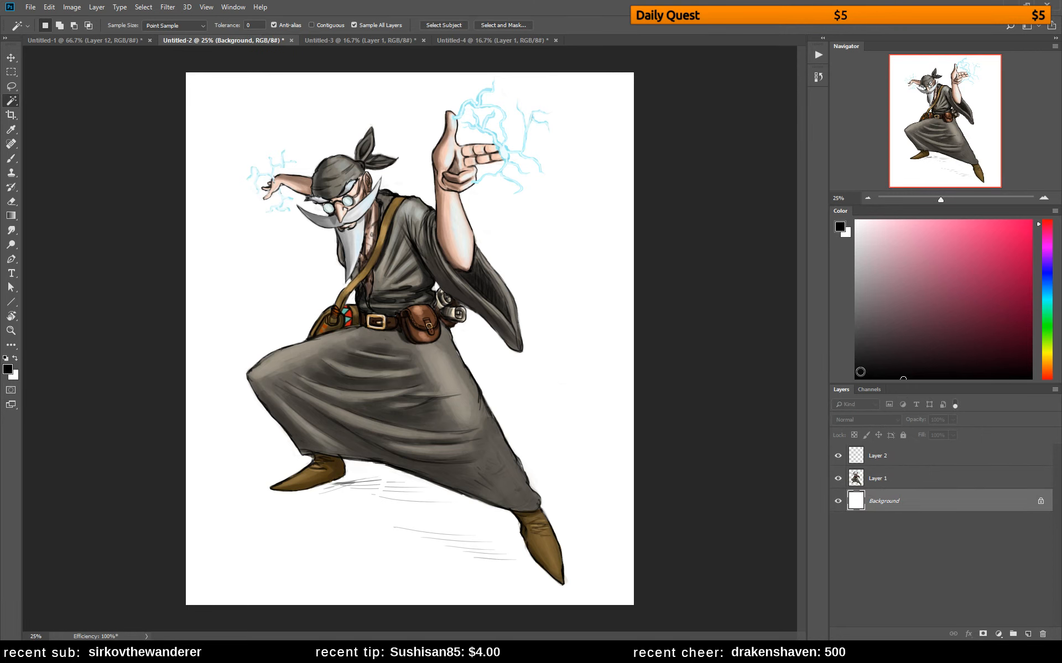
key("alt+BackSpace")
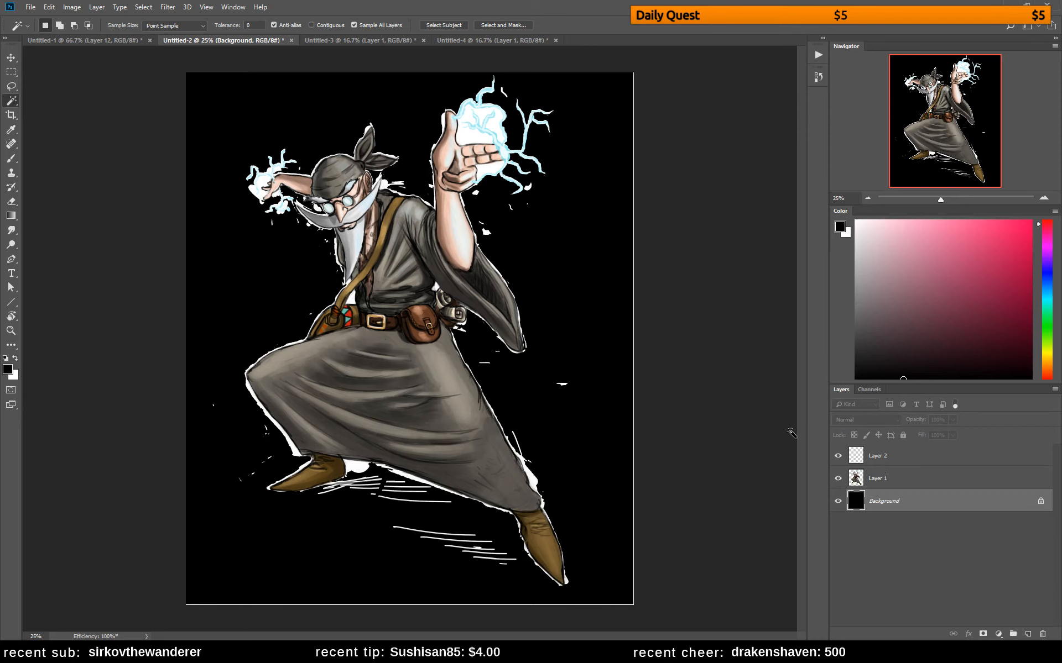
left_click(912, 481)
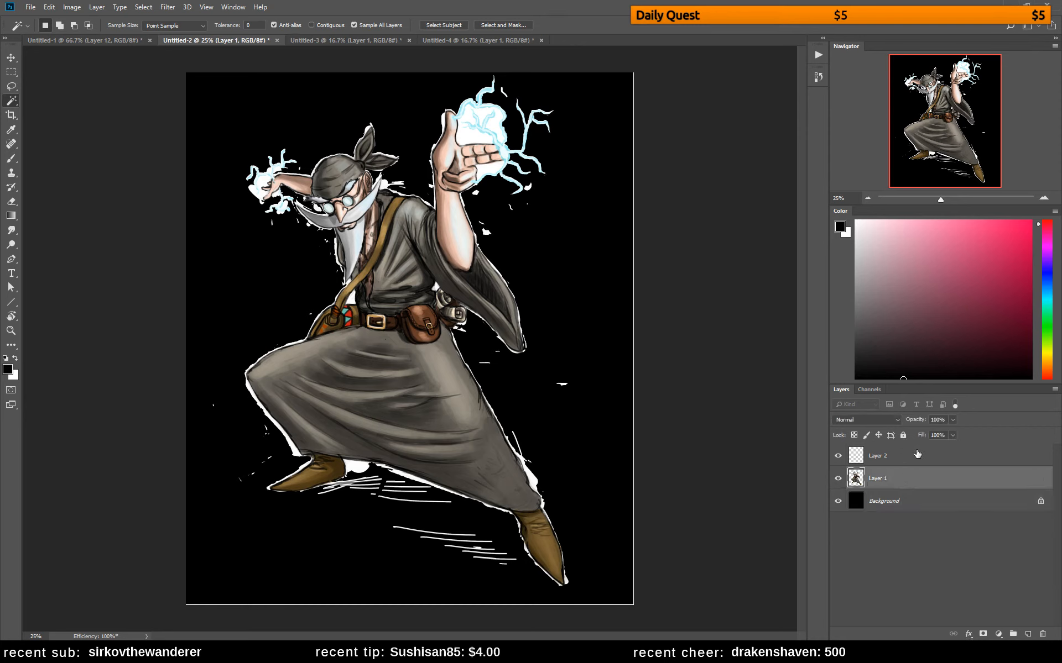
left_click(912, 455)
key("b")
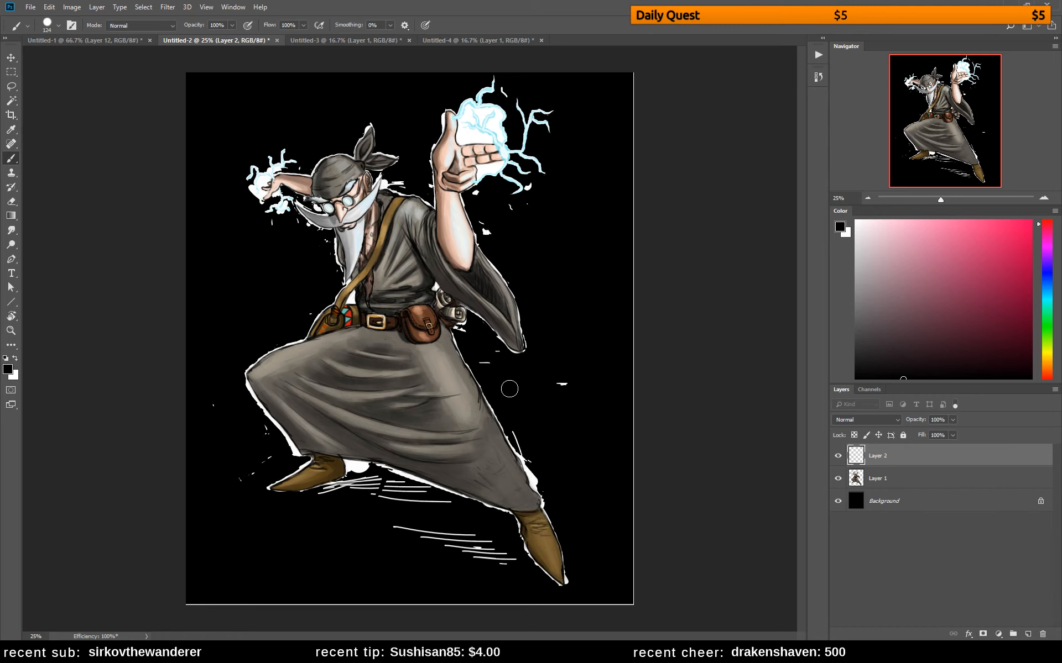
Lasso and delete the white fringe beside the shoulder bag and above the bent knee on Layer 1
key("l")
left_click(871, 476)
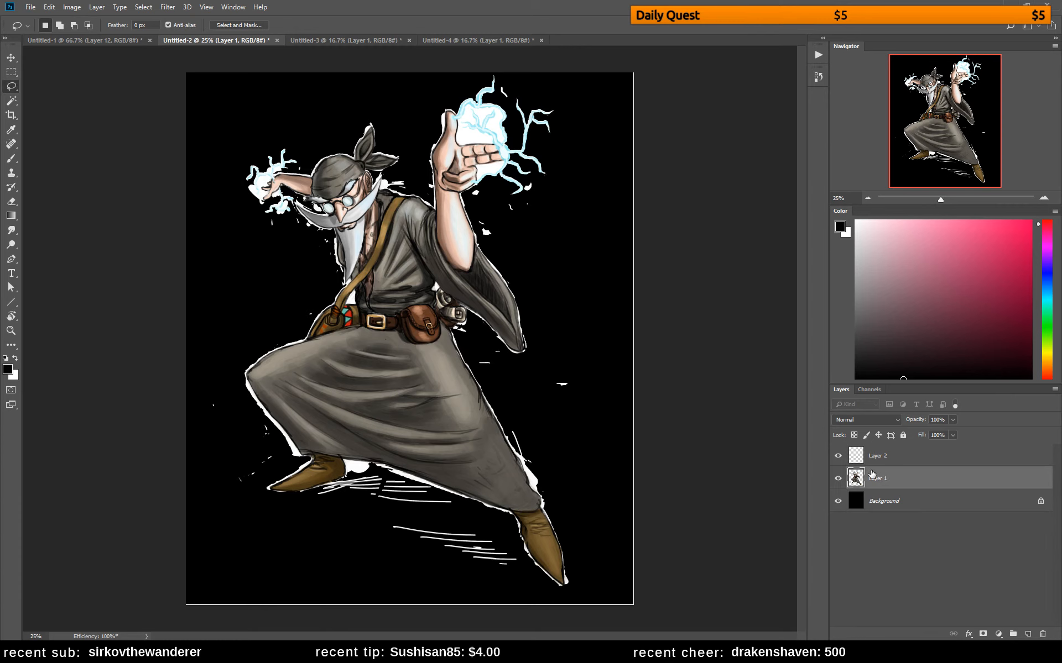
left_click(838, 478)
left_click(837, 478)
mouse_move(334, 316)
left_mouse_down()
mouse_move(302, 341)
mouse_move(270, 329)
mouse_move(298, 238)
left_mouse_up()
key("Delete")
key("ctrl+d")
mouse_move(258, 365)
left_mouse_down()
mouse_move(233, 380)
mouse_move(275, 325)
left_mouse_up()
key("Delete")
key("ctrl+d")
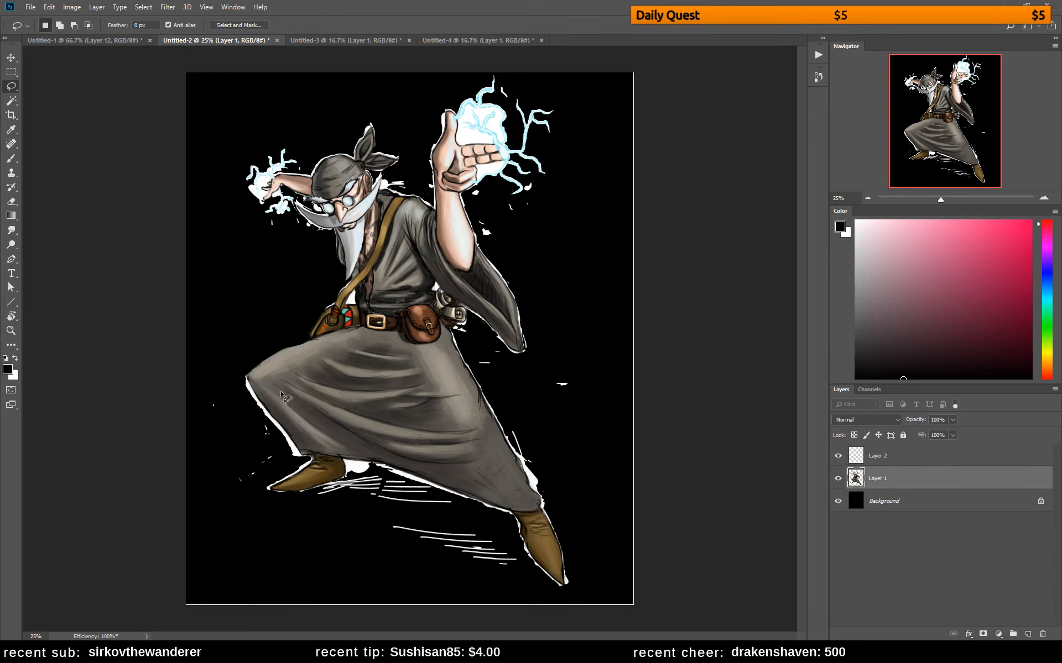
Lasso and delete the white fringe along the bent leg's skirt edge and around its boot
mouse_move(246, 373)
left_mouse_down()
mouse_move(314, 458)
mouse_move(311, 475)
mouse_move(264, 500)
mouse_move(206, 353)
mouse_move(246, 368)
left_mouse_up()
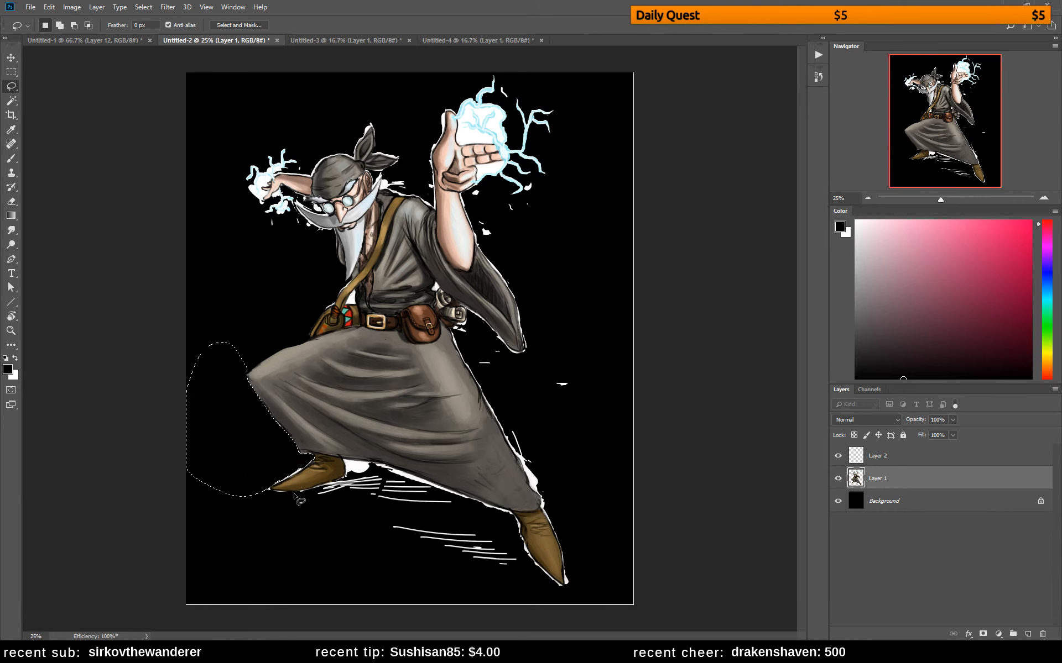
key("ctrl+d")
mouse_move(305, 470)
left_mouse_down()
mouse_move(269, 489)
mouse_move(332, 492)
mouse_move(350, 482)
mouse_move(350, 465)
mouse_move(401, 483)
mouse_move(395, 476)
mouse_move(351, 532)
mouse_move(221, 519)
mouse_move(286, 447)
left_mouse_up()
key("Delete")
key("ctrl+d")
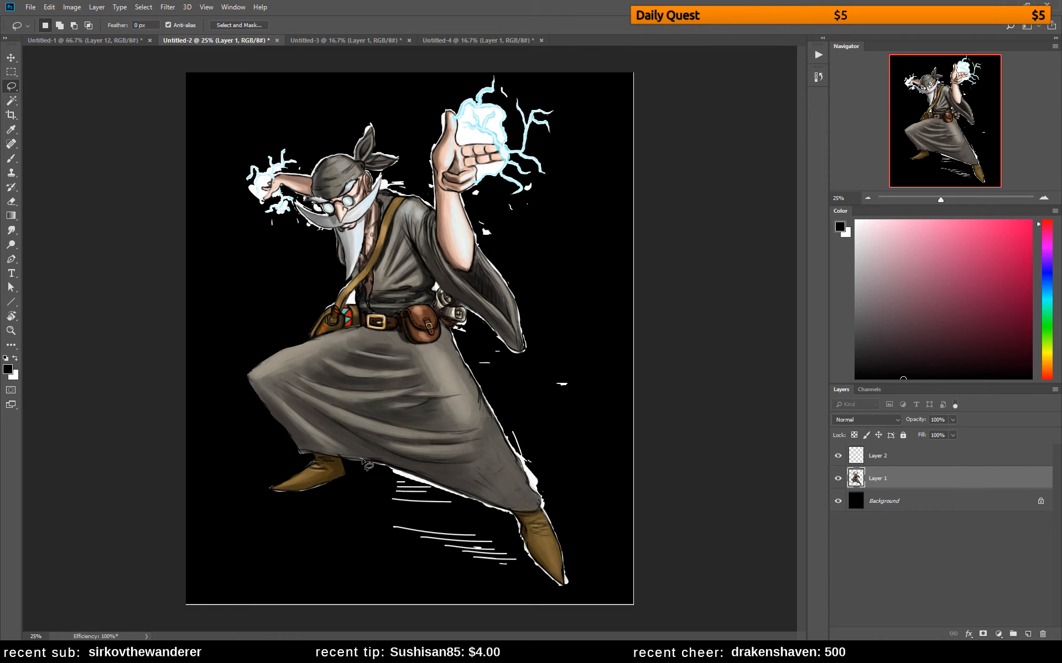
Remove the white remnants under the skirt hem and the sketched ground lines below it
mouse_move(362, 461)
left_mouse_down()
mouse_move(496, 508)
mouse_move(514, 527)
mouse_move(365, 522)
mouse_move(359, 463)
left_mouse_up()
key("Delete")
mouse_move(405, 514)
left_mouse_down()
mouse_move(389, 537)
mouse_move(522, 577)
mouse_move(485, 526)
mouse_move(521, 525)
mouse_move(535, 564)
mouse_move(565, 585)
mouse_move(557, 594)
mouse_move(492, 516)
left_mouse_up()
key("Delete")
key("ctrl+d")
key("Delete")
key("ctrl+d")
Delete the white fringe along the lower skirt edge and around the extended leg's boot
mouse_move(509, 428)
left_mouse_down()
mouse_move(508, 446)
mouse_move(522, 429)
mouse_move(511, 440)
mouse_move(522, 464)
mouse_move(560, 502)
mouse_move(539, 492)
mouse_move(554, 515)
mouse_move(535, 470)
mouse_move(541, 504)
mouse_move(558, 514)
mouse_move(548, 487)
mouse_move(565, 586)
mouse_move(571, 508)
left_mouse_up()
key("Delete")
key("ctrl+d")
key("Delete")
key("ctrl+d")
key("Delete")
key("ctrl+d")
key("Delete")
key("ctrl+d")
Delete the stray white mark below the sleeve and the white fringe along the skirt's back edge
mouse_move(567, 369)
left_mouse_down()
mouse_move(573, 397)
mouse_move(555, 352)
left_mouse_up()
key("Delete")
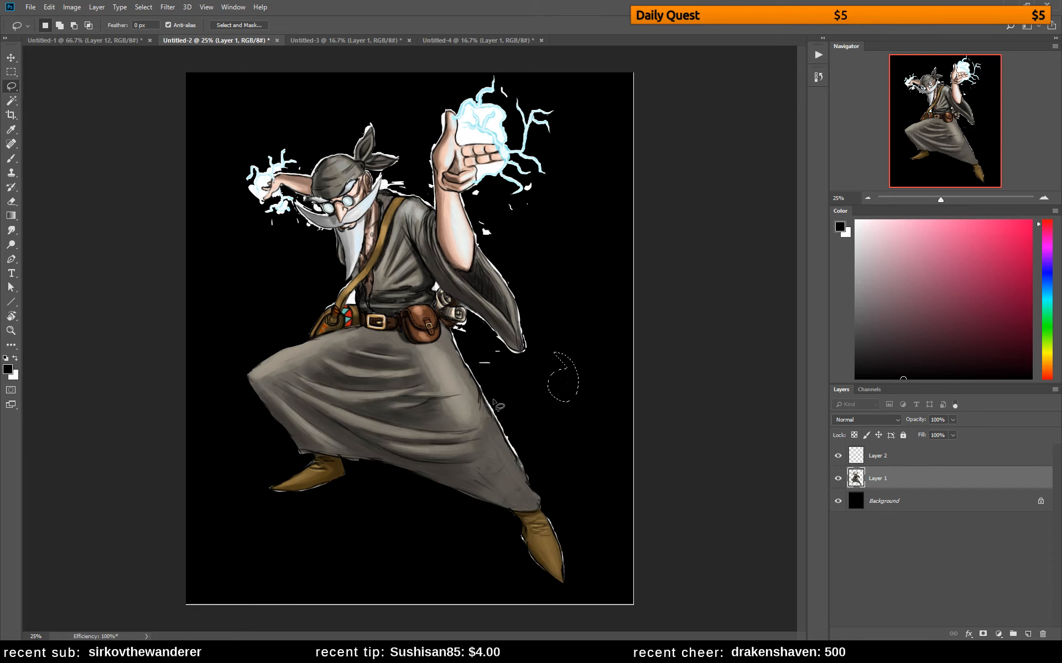
key("ctrl+d")
mouse_move(458, 347)
left_mouse_down()
mouse_move(476, 366)
mouse_move(485, 353)
mouse_move(467, 314)
mouse_move(518, 366)
mouse_move(474, 322)
mouse_move(465, 357)
mouse_move(492, 408)
mouse_move(492, 360)
mouse_move(469, 371)
mouse_move(493, 411)
mouse_move(515, 403)
mouse_move(496, 388)
mouse_move(495, 421)
mouse_move(525, 469)
mouse_move(518, 389)
left_mouse_up()
key("ctrl+d")
key("Delete")
key("ctrl+d")
key("Delete")
key("ctrl+d")
key("Delete")
key("ctrl+d")
key("Delete")
key("ctrl+d")
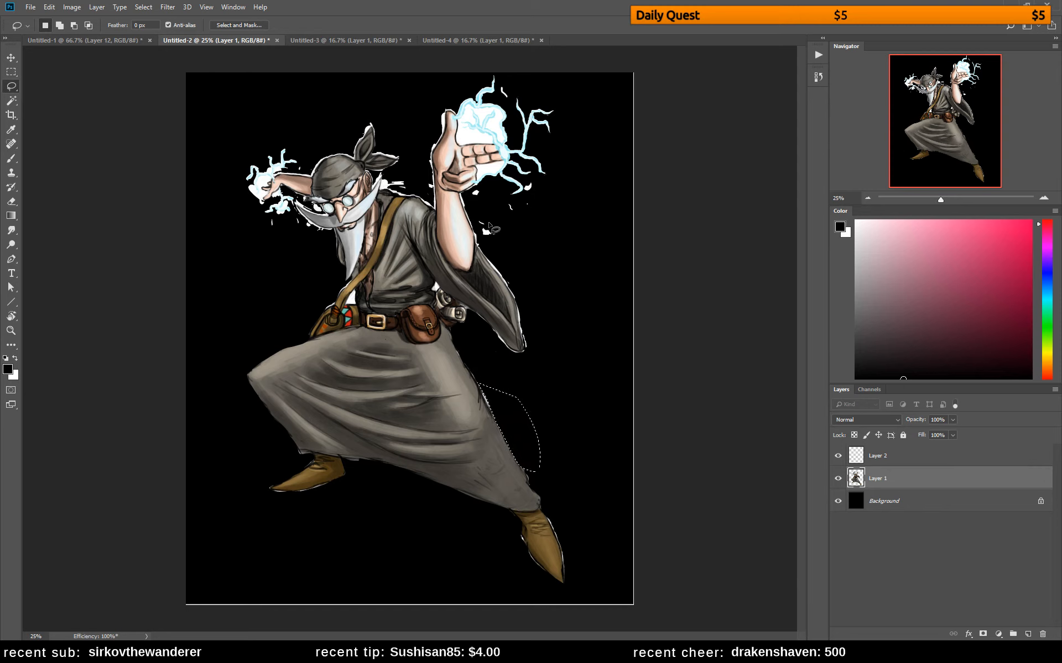
Delete the white specks and fringe around the raised arm, the hanging sleeve and the scrolls at the belt
mouse_move(466, 201)
left_mouse_down()
mouse_move(499, 269)
mouse_move(520, 239)
mouse_move(511, 224)
mouse_move(535, 296)
mouse_move(476, 245)
mouse_move(512, 293)
mouse_move(526, 356)
mouse_move(496, 235)
left_mouse_up()
key("Delete")
key("ctrl+d")
key("ctrl+d")
mouse_move(464, 307)
left_mouse_down()
mouse_move(532, 354)
mouse_move(487, 344)
mouse_move(494, 353)
mouse_move(438, 284)
left_mouse_up()
key("Delete")
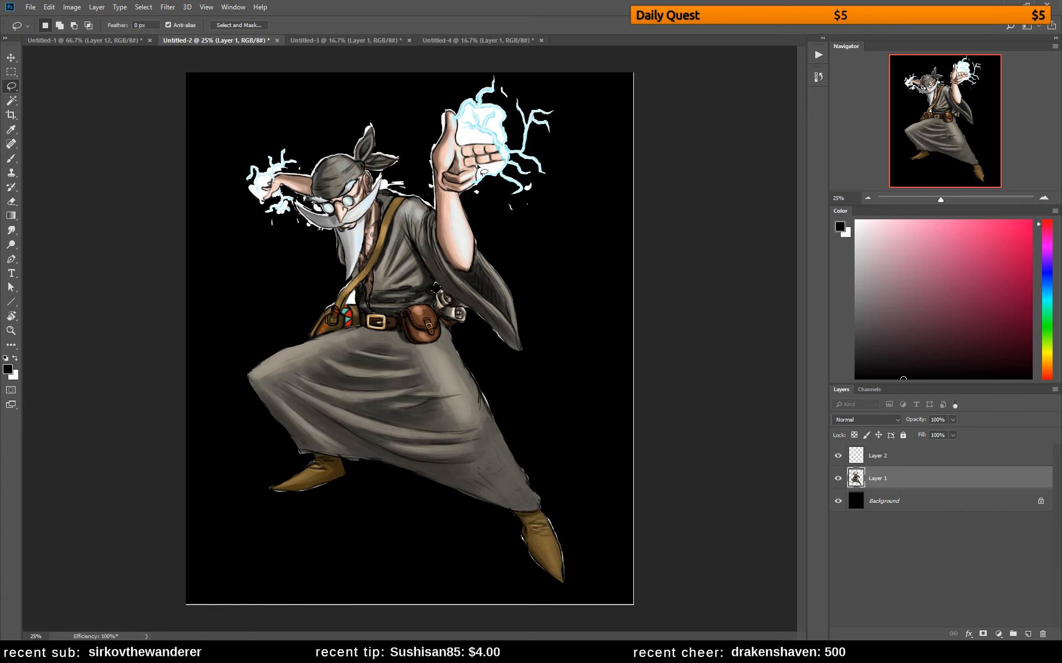
Cut out the white patches enclosed by the lightning around the raised hand
mouse_move(481, 187)
left_mouse_down()
mouse_move(508, 171)
mouse_move(476, 179)
left_mouse_up()
key("Delete")
left_click_drag(504, 137, 502, 142)
key("Delete")
mouse_move(490, 127)
left_mouse_down()
mouse_move(497, 117)
mouse_move(459, 113)
left_mouse_up()
key("Delete")
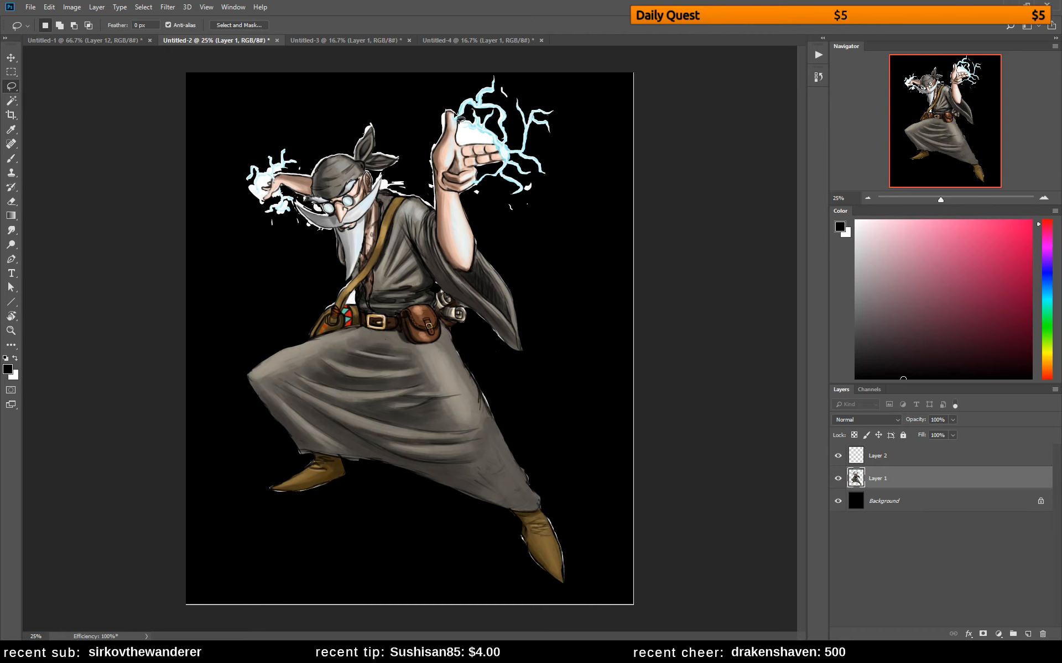
Trim the white fringe from the raised hand's thumb side and the shoulder beneath it
left_click_drag(440, 123, 461, 121)
mouse_move(442, 138)
left_mouse_down()
mouse_move(429, 168)
mouse_move(429, 114)
left_mouse_up()
key("Delete")
key("ctrl+d")
mouse_move(385, 197)
left_mouse_down()
mouse_move(418, 172)
mouse_move(421, 147)
mouse_move(434, 142)
mouse_move(381, 187)
left_mouse_up()
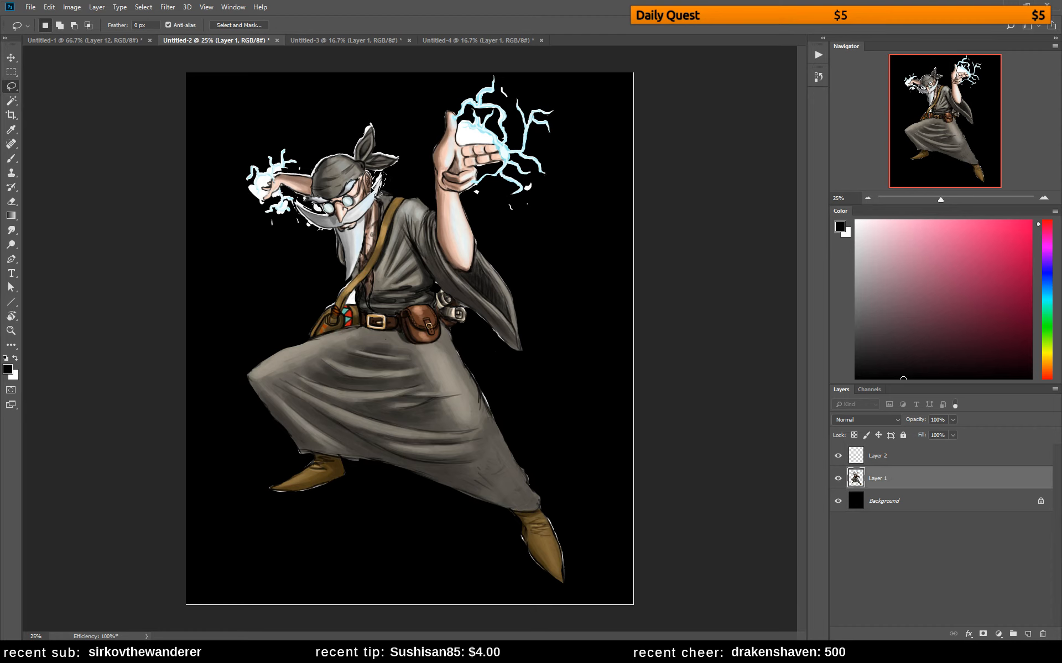
Delete the white fringe behind the head and around the bandana's knot
mouse_move(378, 185)
left_mouse_down()
mouse_move(401, 159)
mouse_move(362, 181)
left_mouse_up()
key("Delete")
key("ctrl+d")
mouse_move(359, 164)
left_mouse_down()
mouse_move(376, 122)
mouse_move(343, 145)
mouse_move(398, 161)
mouse_move(376, 148)
left_mouse_up()
key("Delete")
key("ctrl+d")
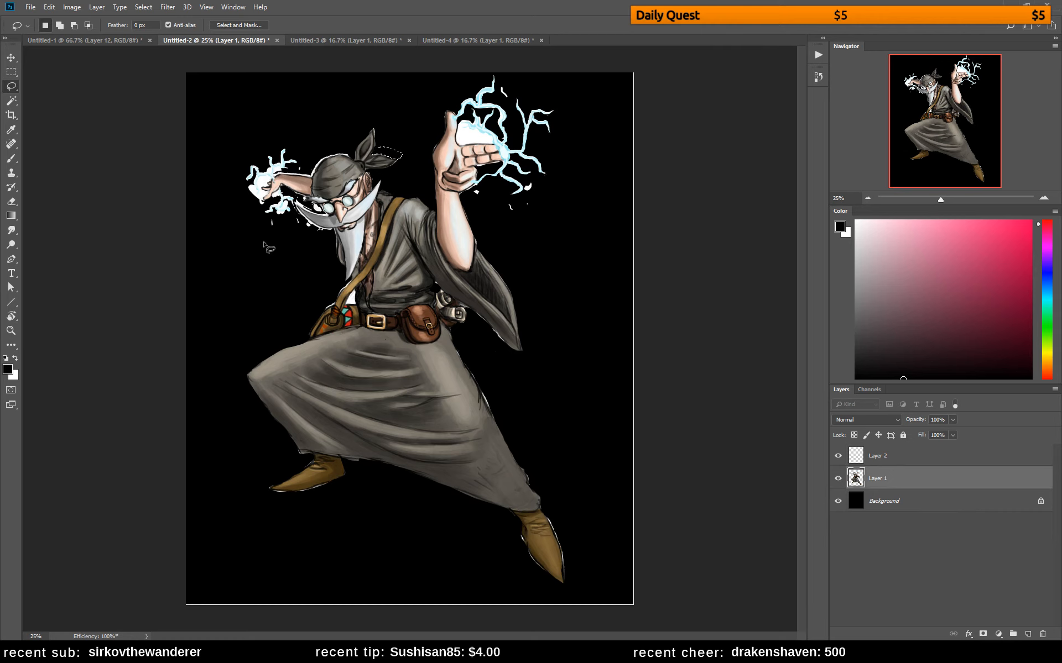
Clear the white fringe along the top of the bandana and above the outstretched arm
key("ctrl+d")
left_click_drag(330, 146, 351, 158)
left_click_drag(279, 181, 278, 182)
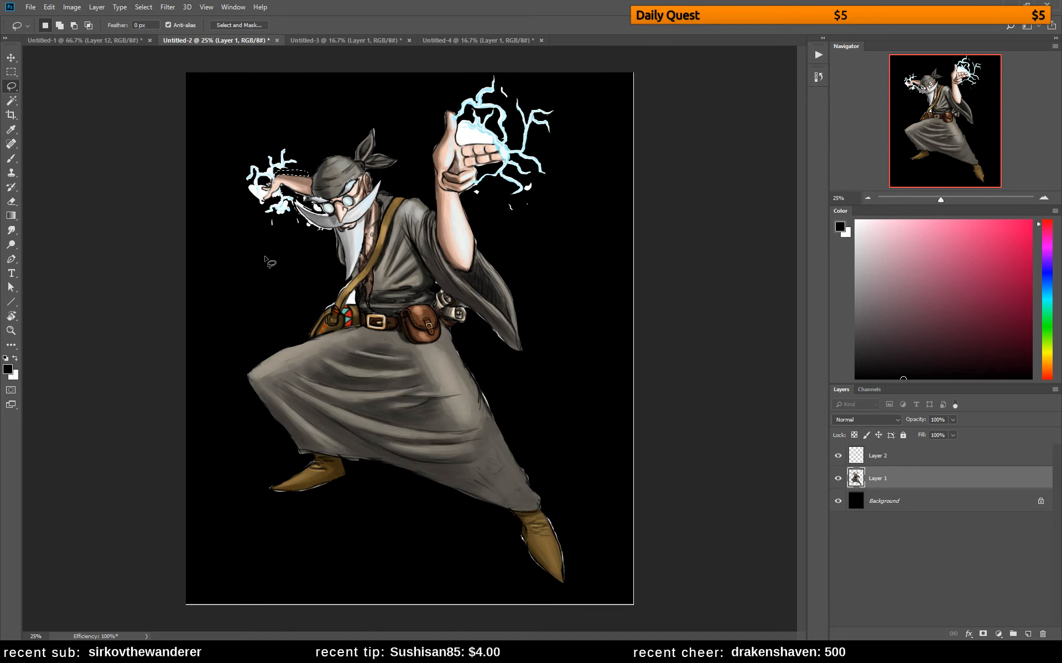
key("ctrl+d")
Cut out the white gap between the beard, the shoulder strap and the bag
mouse_move(337, 303)
left_mouse_down()
mouse_move(340, 290)
mouse_move(338, 304)
left_mouse_up()
key("Delete")
left_click_drag(355, 304, 354, 290)
key("ctrl+x")
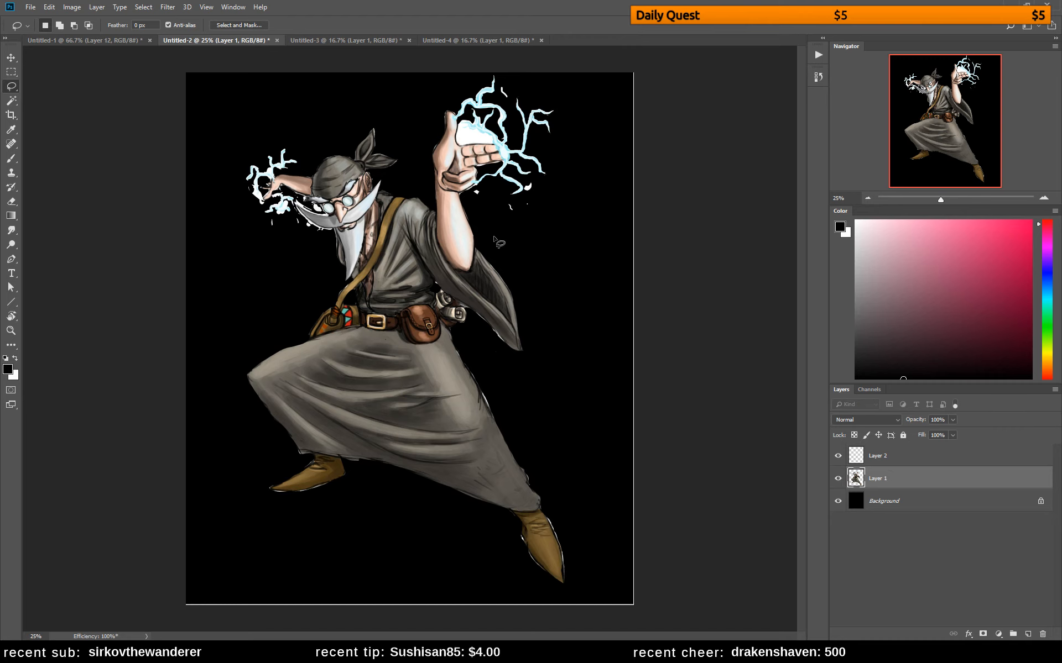
Delete the white patch between the raised hand's thumb and fingers, and the stray white specks beneath that hand's lightning
mouse_move(468, 126)
left_mouse_down()
mouse_move(460, 131)
mouse_move(491, 138)
mouse_move(481, 150)
mouse_move(457, 141)
mouse_move(463, 126)
left_mouse_up()
key("Delete")
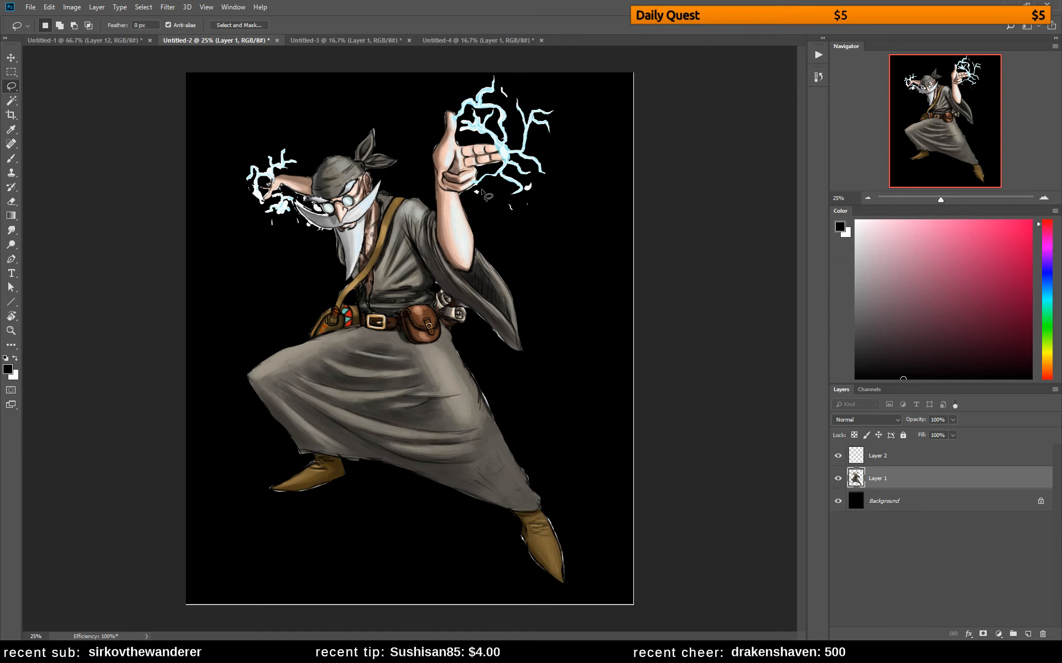
mouse_move(482, 193)
left_mouse_down()
mouse_move(473, 193)
mouse_move(507, 228)
mouse_move(522, 200)
mouse_move(492, 190)
mouse_move(530, 183)
left_mouse_up()
key("Delete")
key("Delete")
left_click(551, 223)
Delete the leftover white spots around the wizard's moustache tip and clear the selection
key("Delete")
key("ctrl+d")
mouse_move(295, 204)
left_mouse_down()
mouse_move(335, 235)
mouse_move(329, 244)
mouse_move(301, 235)
mouse_move(296, 204)
left_mouse_up()
key("Delete")
key("ctrl+d")
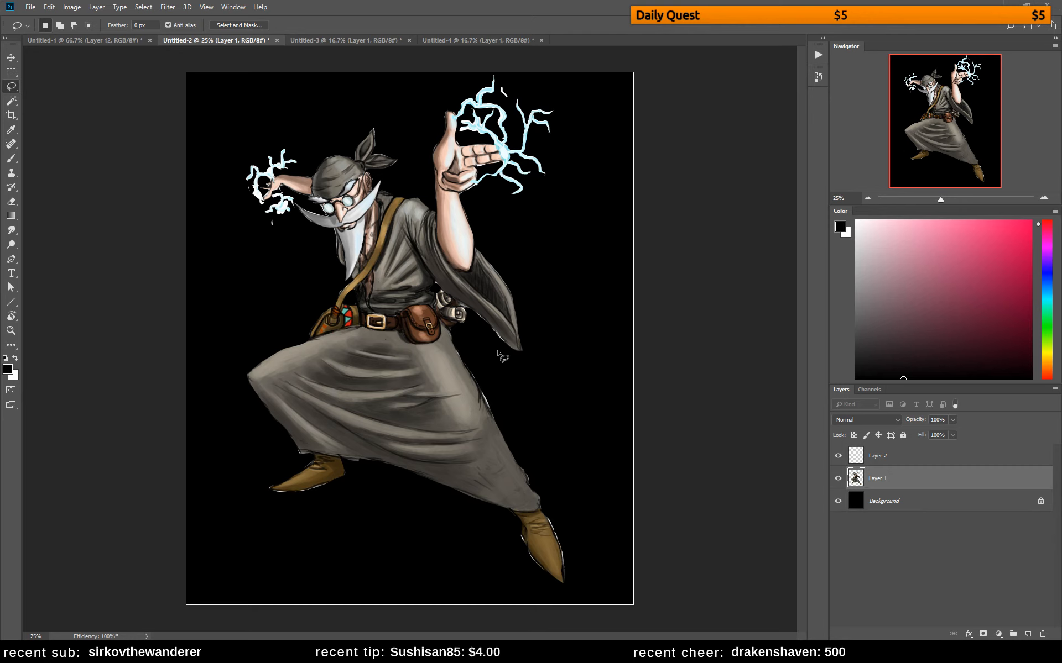
Sample the skirt's light warm grey and reduce the brush size to 64 px
key("b")
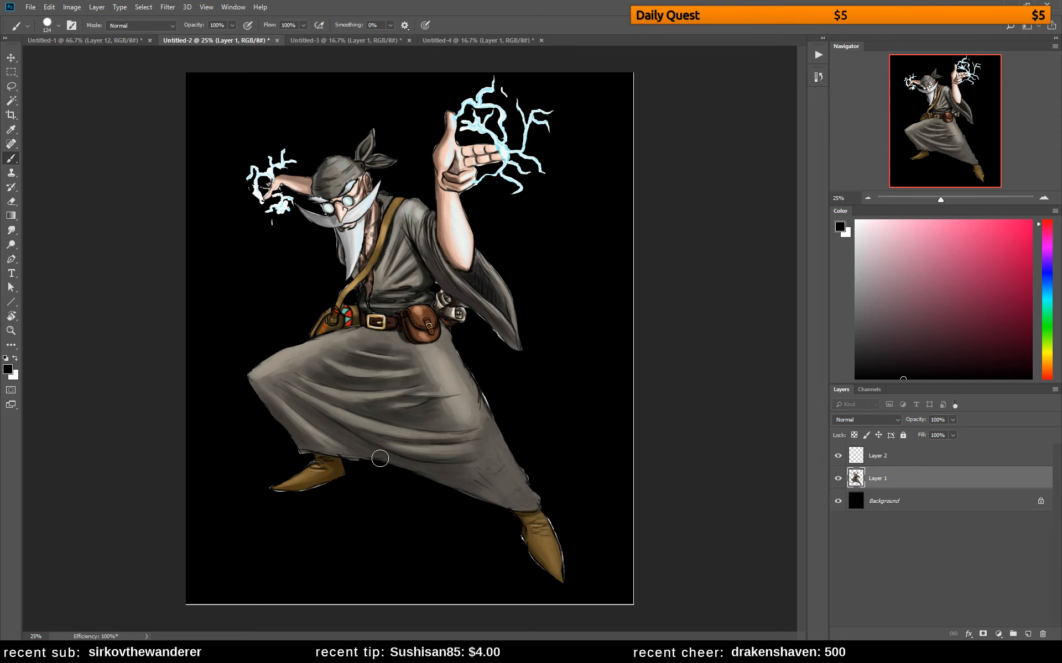
left_click(450, 367, "alt")
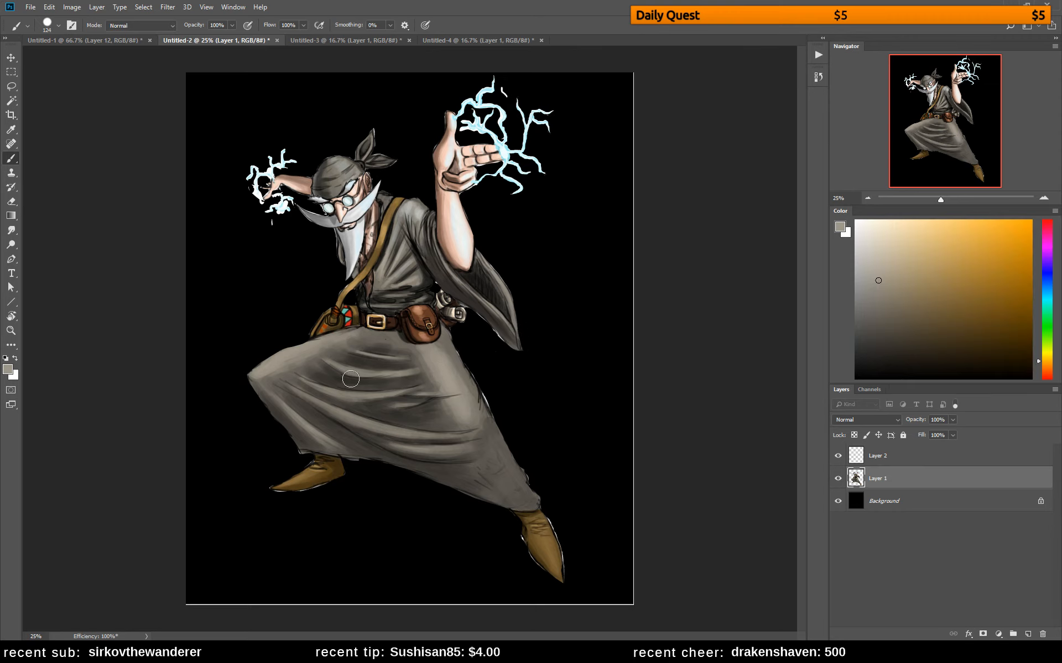
right_click(354, 379)
left_click(432, 304)
left_click(311, 355)
key("z")
left_click(412, 429, "alt")
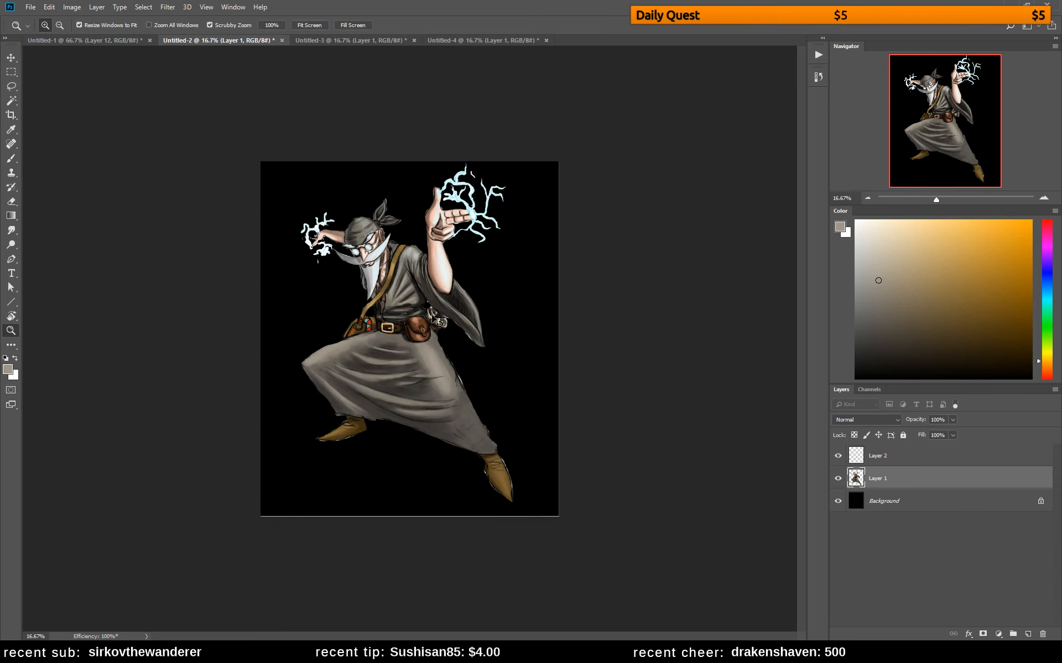
left_click(839, 456)
left_click(862, 502)
key("ctrl+v")
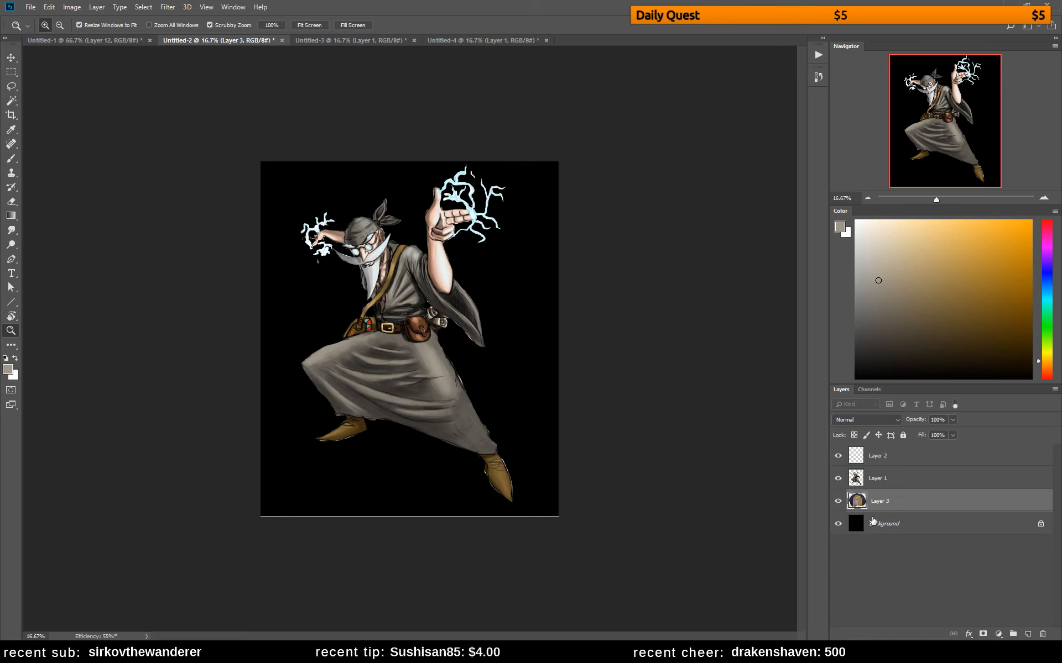
key("ctrl+z")
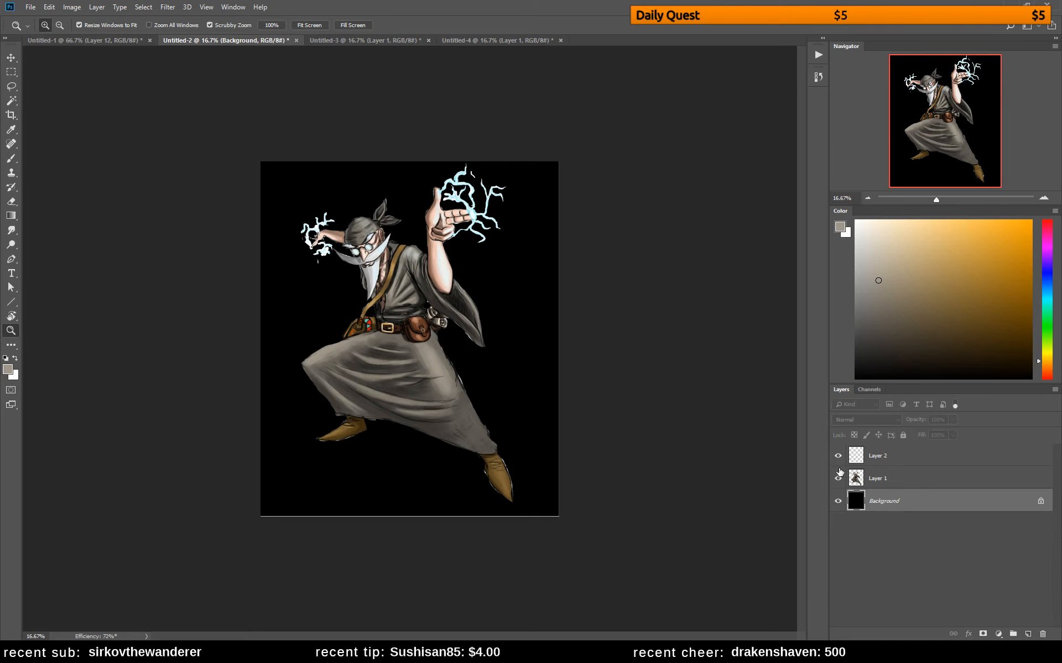
left_click(864, 486)
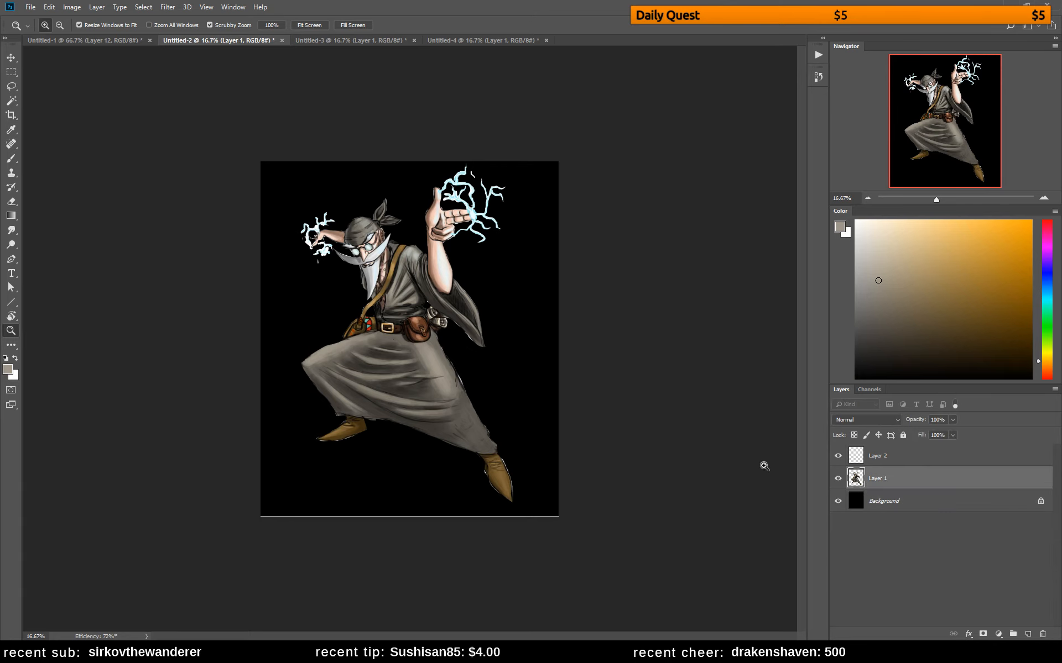
key("b")
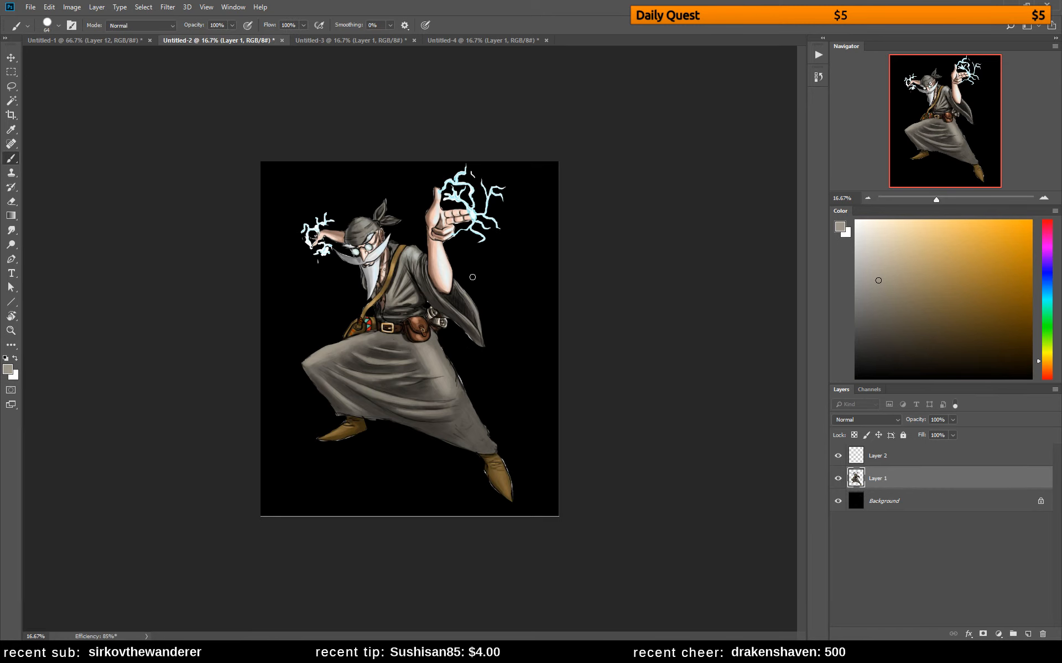
key("z")
left_click_drag(394, 227, 434, 212)
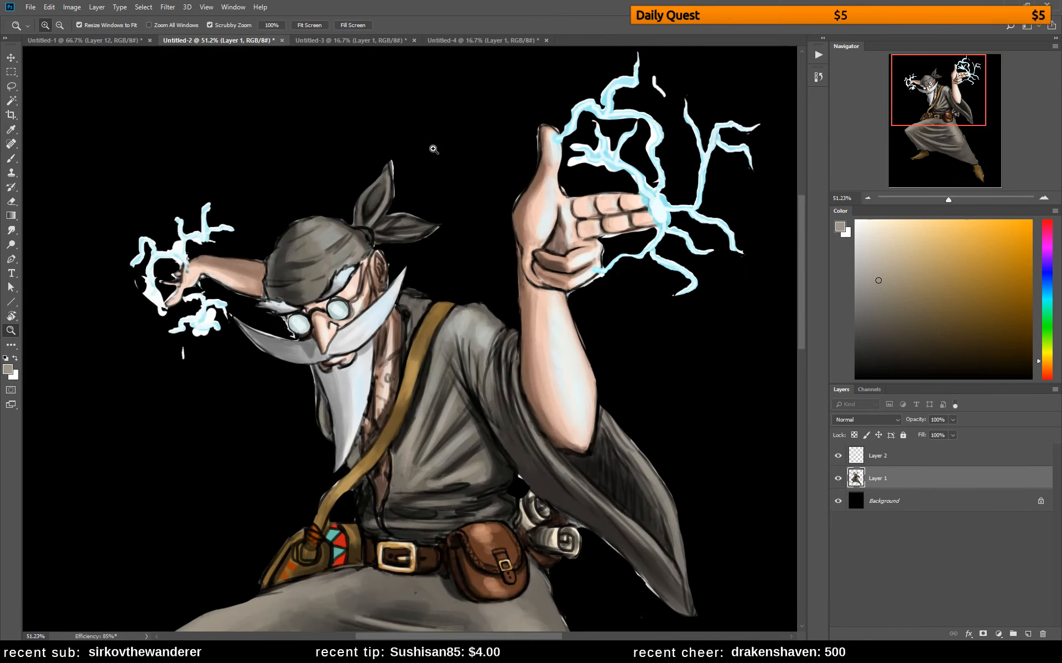
left_click_drag(493, 284, 479, 283)
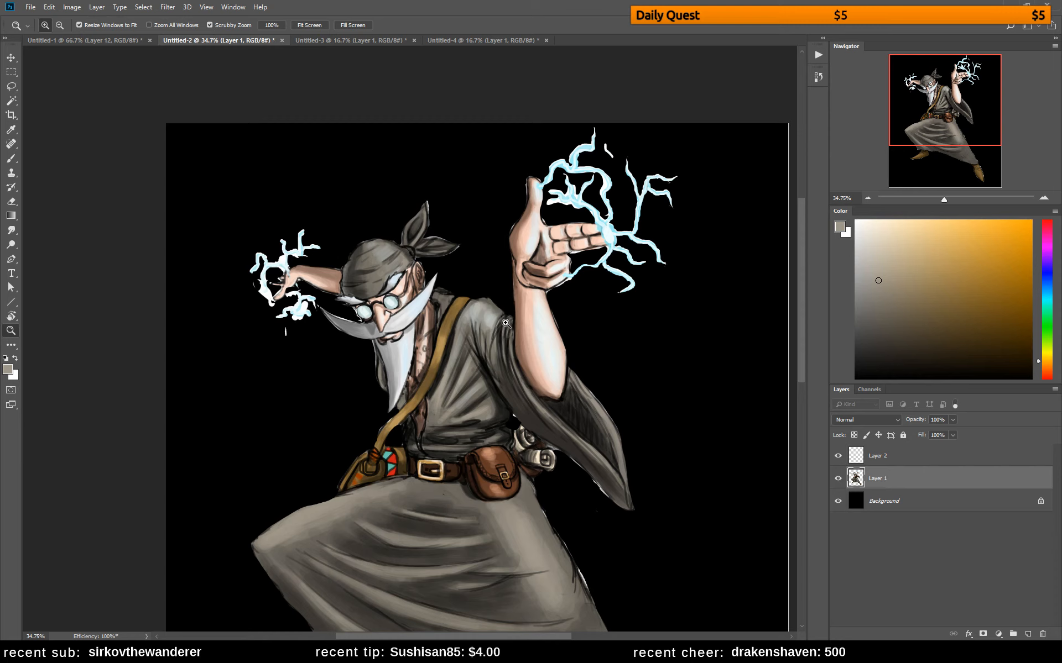
key("b")
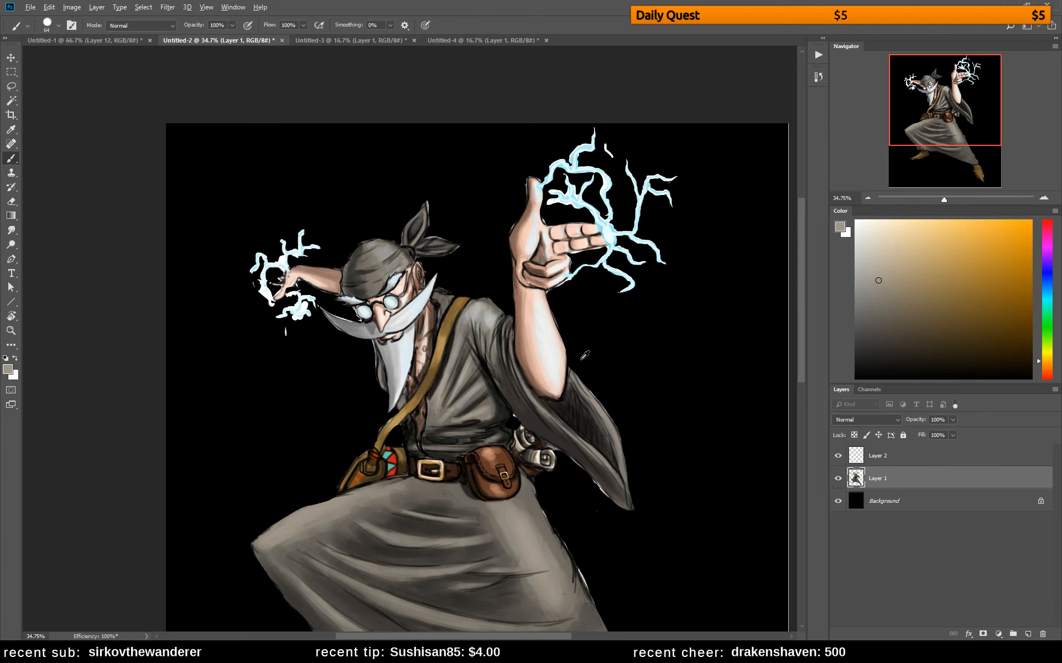
left_click(602, 343, "alt")
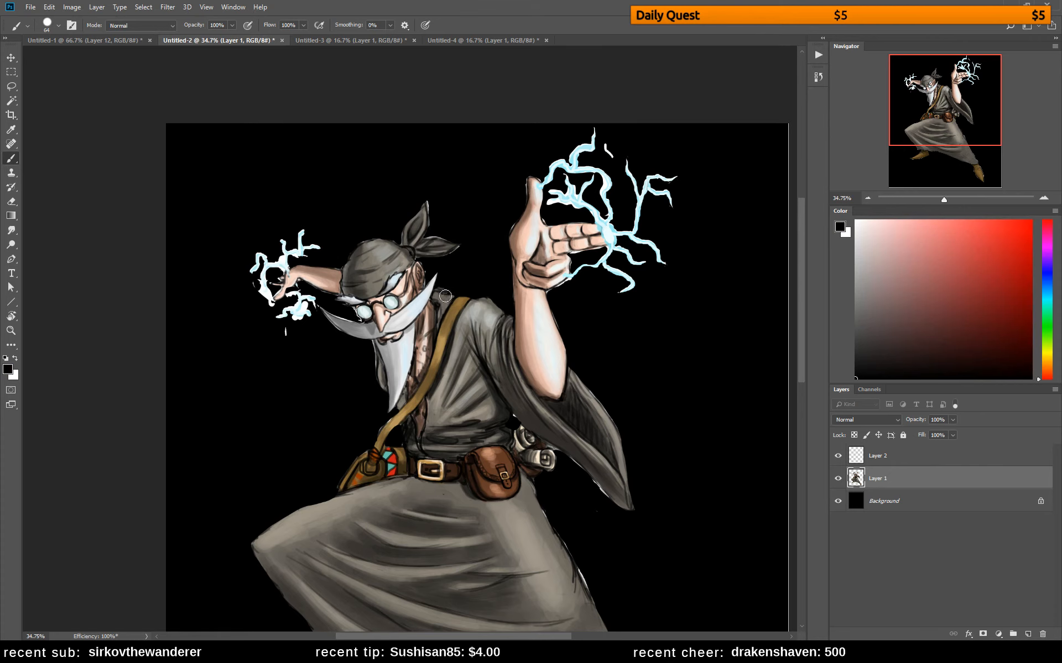
mouse_move(445, 296)
left_mouse_down()
mouse_move(430, 315)
mouse_move(492, 336)
left_mouse_up()
key("ctrl+z")
Duplicate the black background layer and stretch the copy slightly past the canvas's lower-right corner
left_click(905, 501)
key("z")
left_click_drag(538, 406, 531, 403)
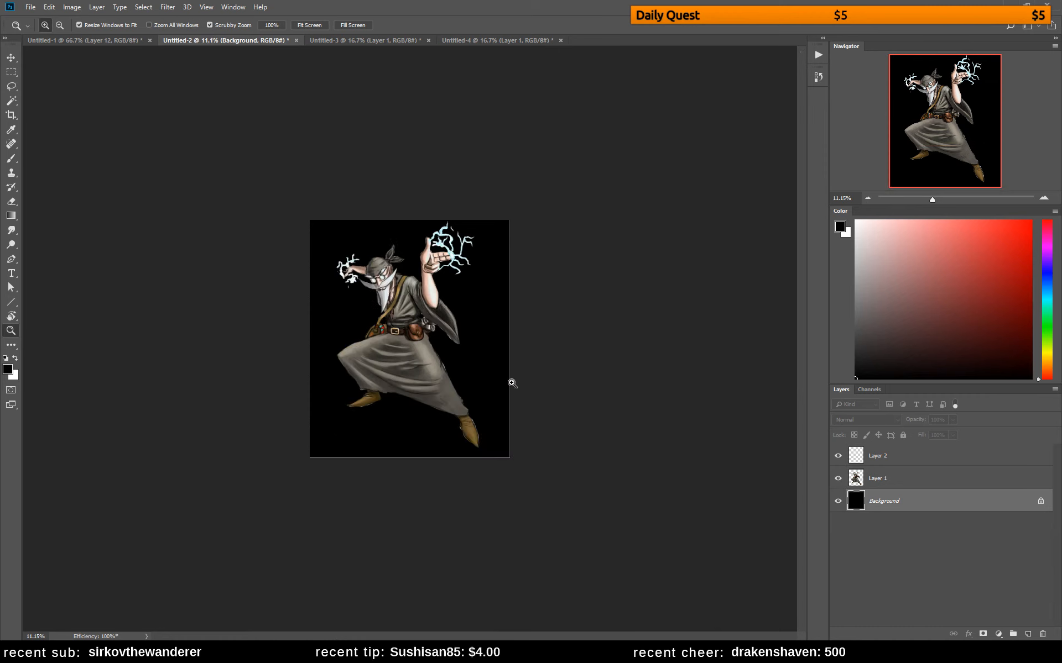
left_click(423, 301)
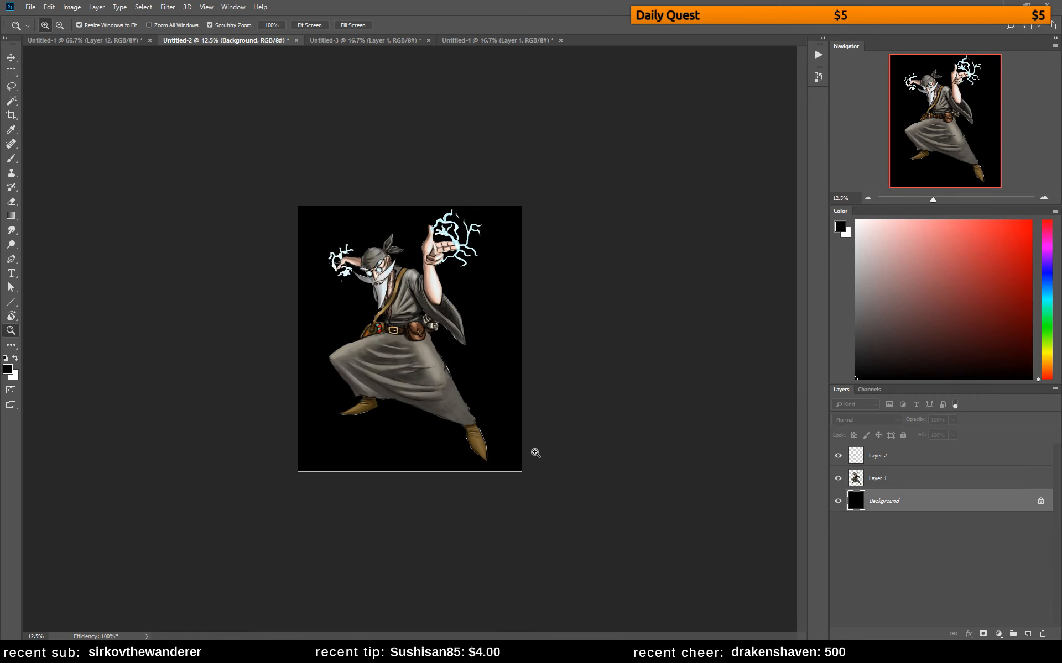
key("ctrl+j")
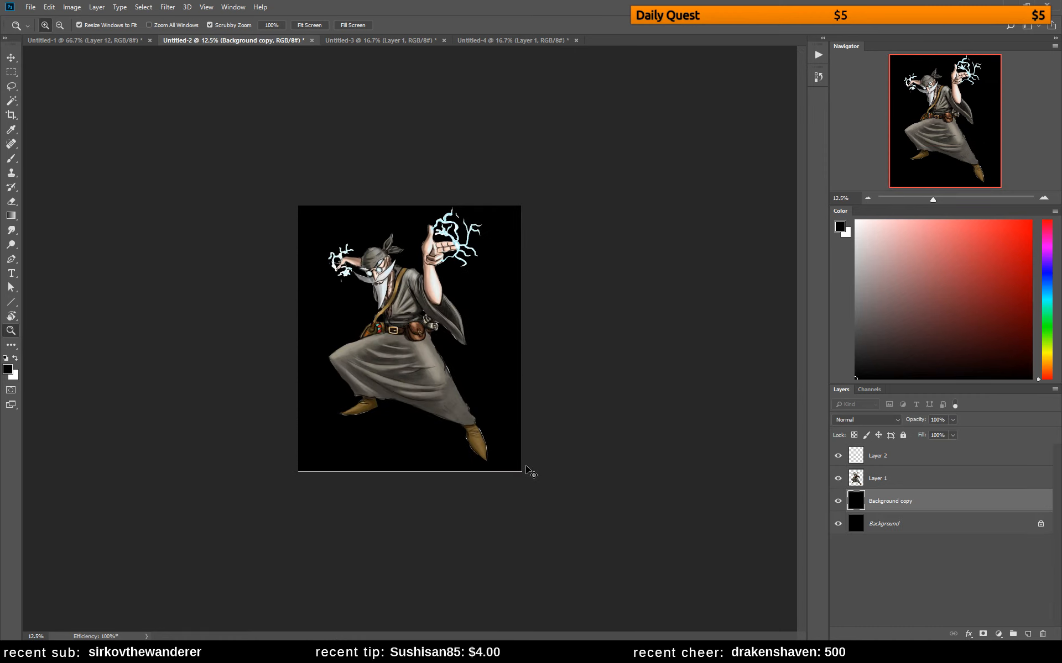
key("ctrl+t")
left_click_drag(523, 470, 529, 482)
key("Return")
key("z")
Remove the thin white line along the canvas edge from Layer 1, checking the layer's visibility first
left_click(837, 479)
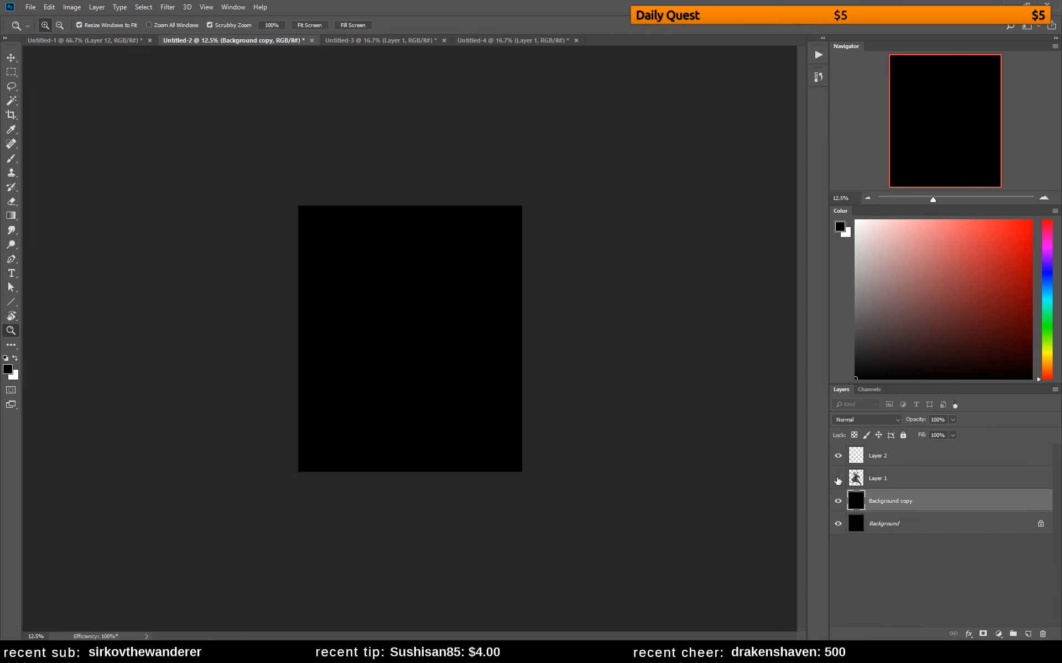
left_click(837, 479)
left_click(876, 479)
key("l")
mouse_move(532, 209)
left_mouse_down()
mouse_move(518, 192)
mouse_move(510, 445)
mouse_move(495, 464)
mouse_move(304, 455)
mouse_move(275, 492)
mouse_move(533, 526)
mouse_move(593, 311)
mouse_move(560, 175)
left_mouse_up()
key("Delete")
key("ctrl+d")
key("Delete")
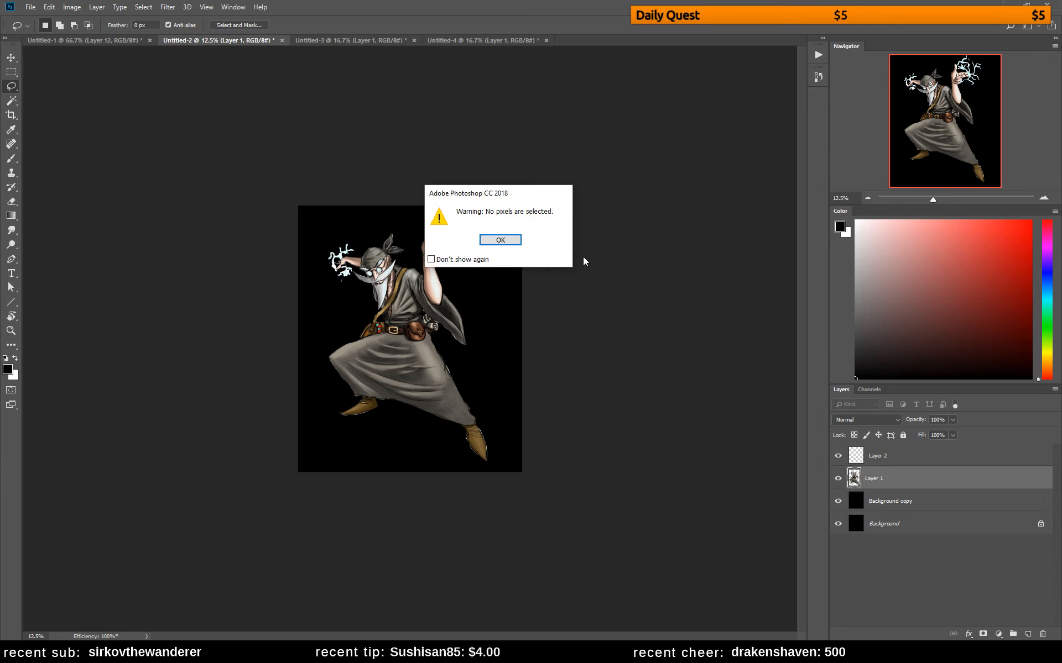
left_click(500, 240)
Fill the background copy layer with a linear grey gradient that is darker at the top
key("b")
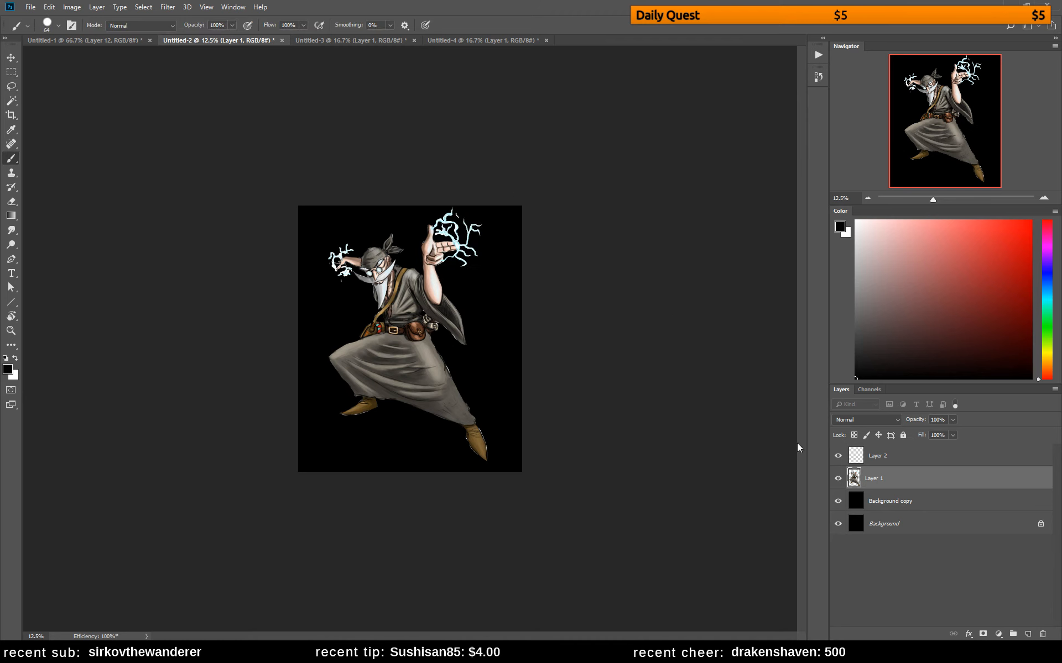
left_click(897, 509)
key("g")
mouse_move(407, 178)
left_mouse_down()
mouse_move(392, 489)
mouse_move(441, 189)
left_mouse_up()
key("ctrl+z")
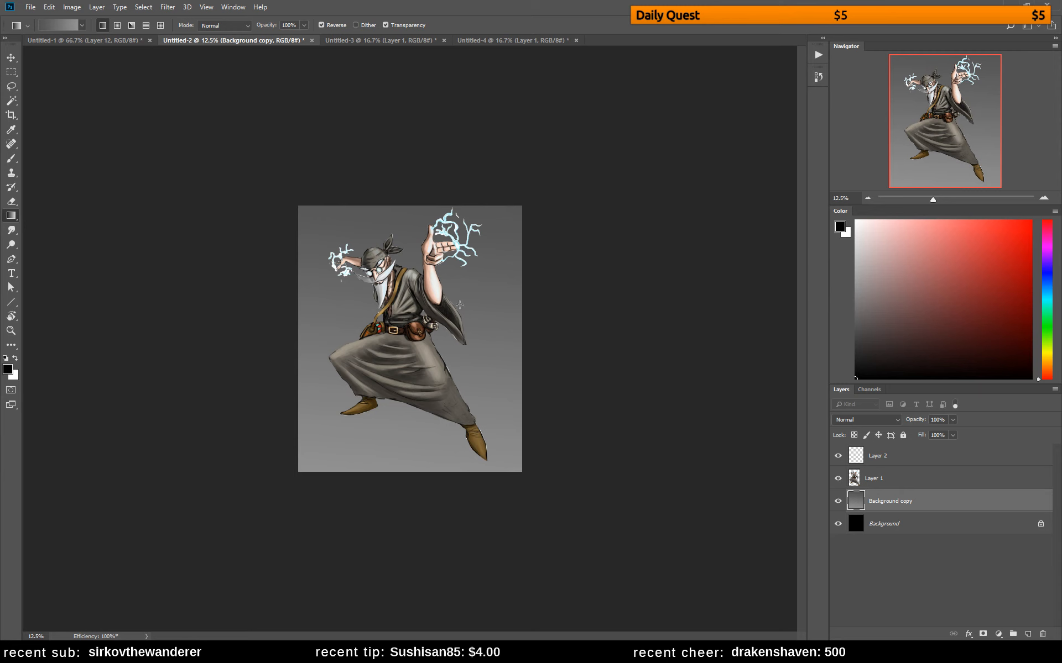
Darken the gradient background with Hue/Saturation, lowering Lightness to about -84
key("ctrl+u")
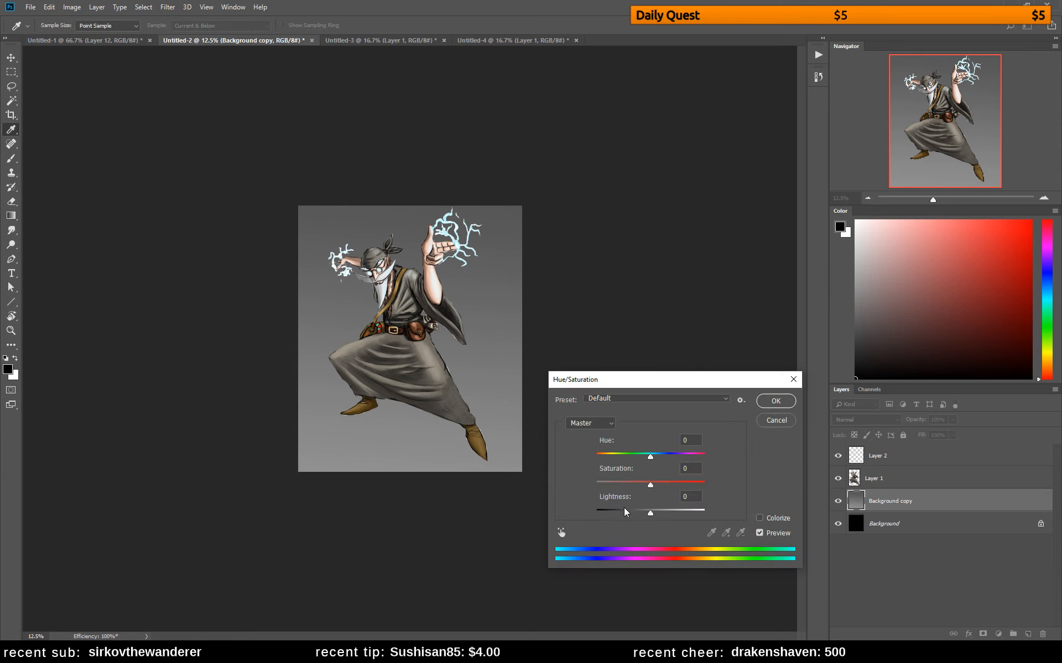
left_click_drag(624, 508, 602, 513)
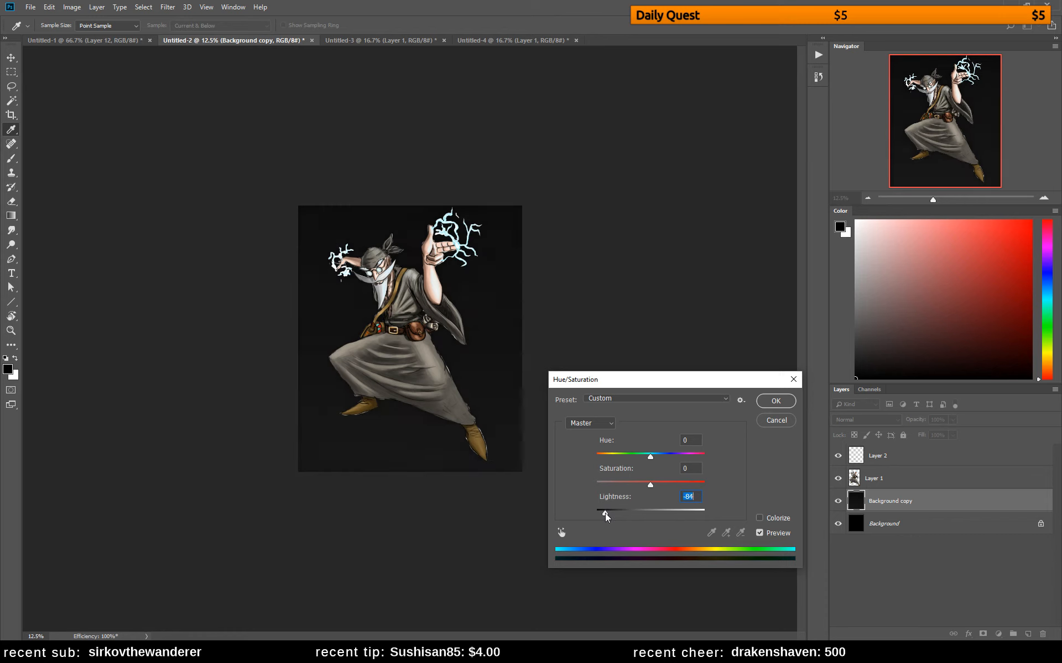
left_click(774, 401)
Sample the dark background colour and add a new layer above Layer 1 with its blend mode set to Multiply
key("g")
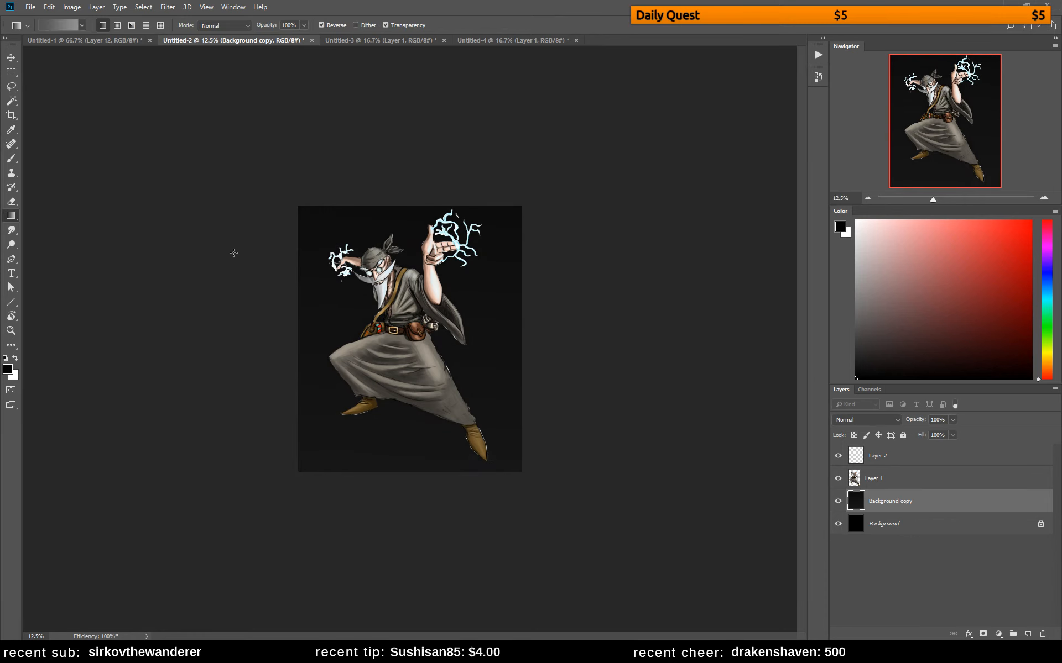
key("b")
key("ctrl+plus")
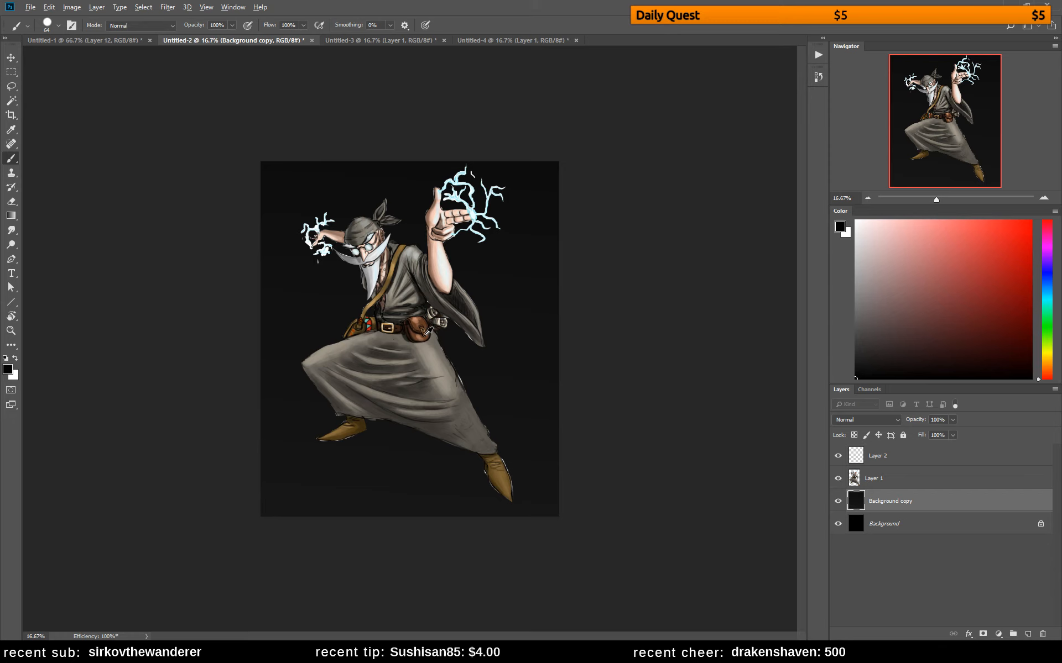
left_click(446, 345, "alt")
left_click(941, 463)
left_click(958, 478)
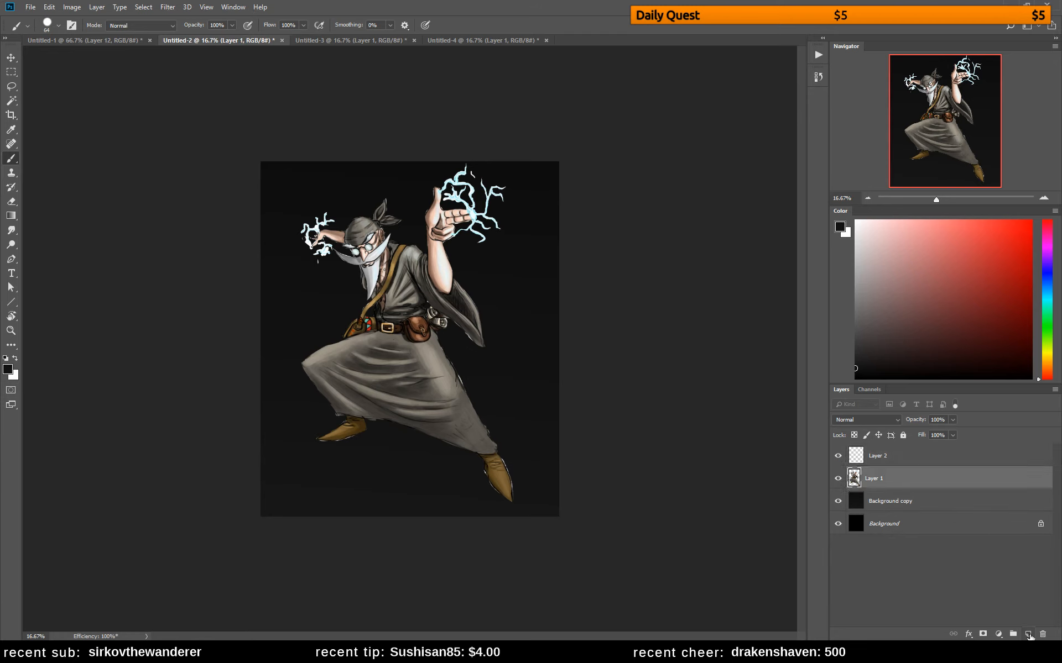
left_click(1028, 634)
left_click(862, 421)
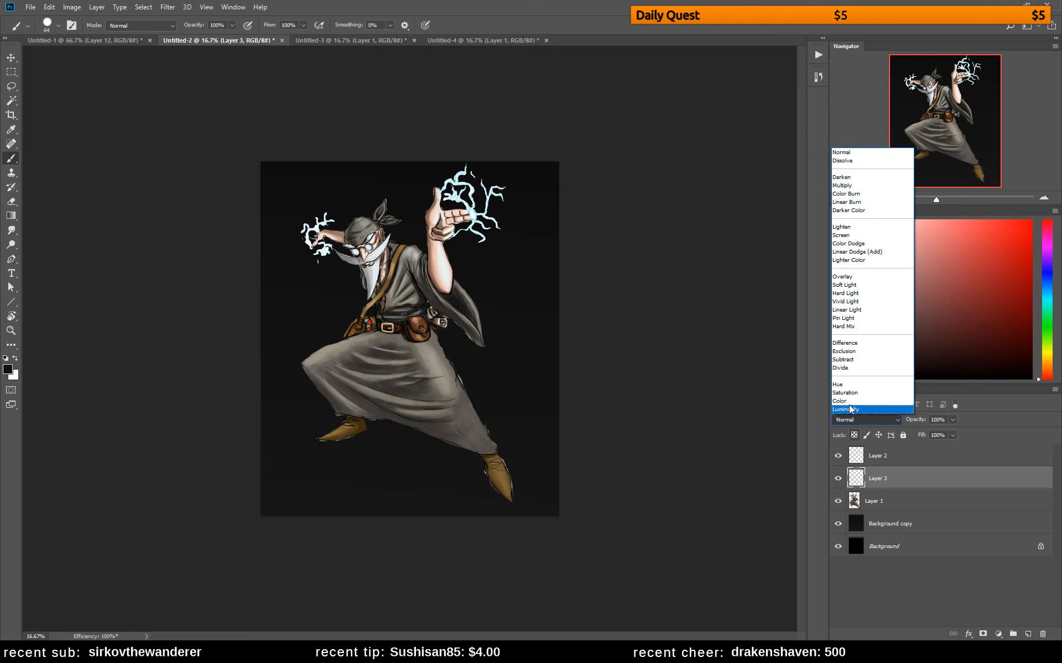
left_click(848, 178)
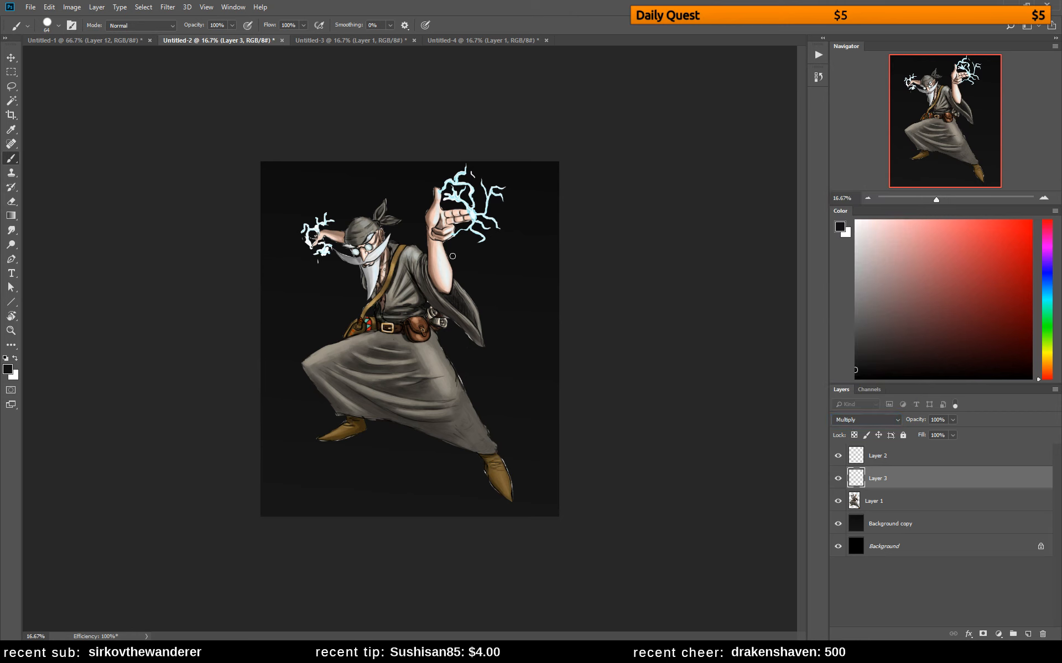
Paint shadows over the wizard's shoulder, upper robe and sleeve on the Multiply layer, switching to a mid grey
mouse_move(414, 261)
left_mouse_down()
mouse_move(416, 282)
mouse_move(443, 307)
left_mouse_up()
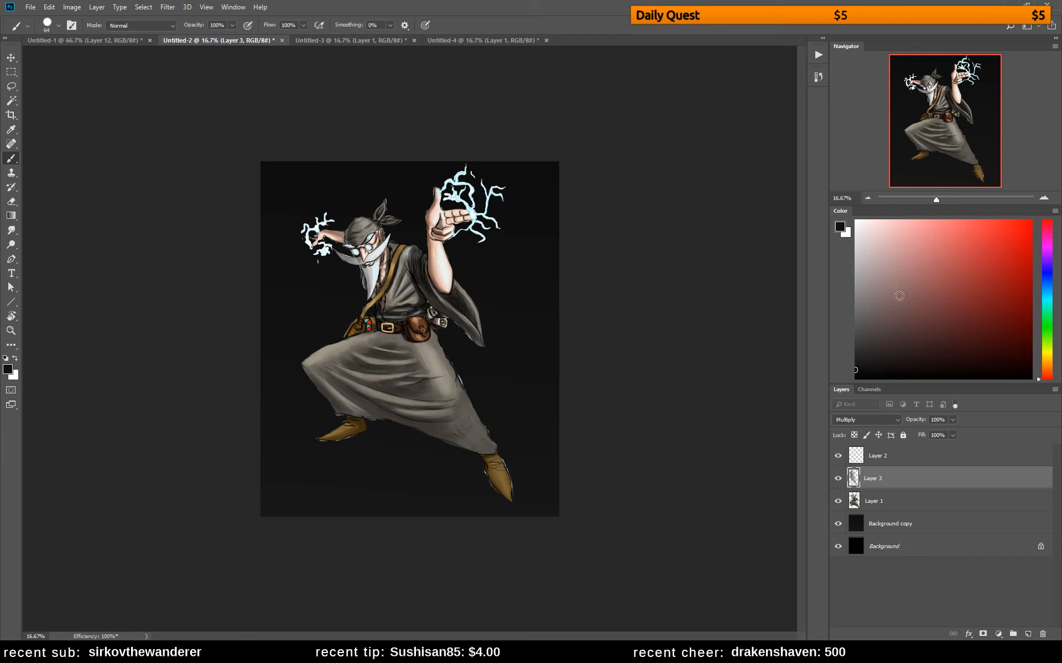
left_click(855, 310)
left_click_drag(430, 297, 449, 304)
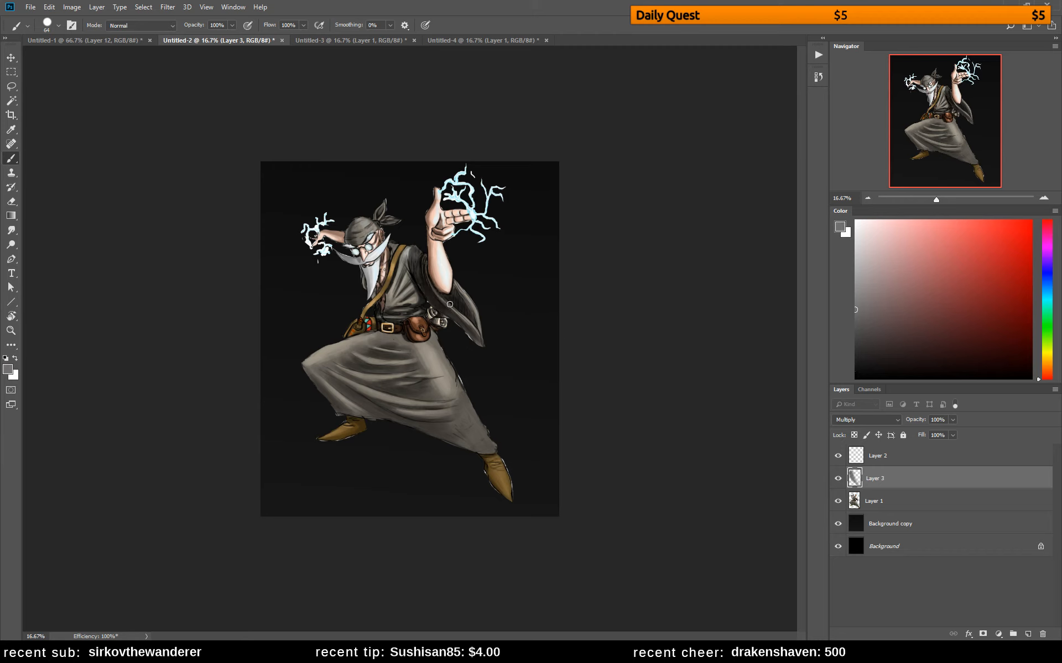
mouse_move(428, 257)
left_mouse_down()
mouse_move(462, 323)
mouse_move(409, 249)
mouse_move(418, 274)
mouse_move(393, 246)
mouse_move(433, 286)
left_mouse_up()
left_click_drag(395, 251, 442, 302)
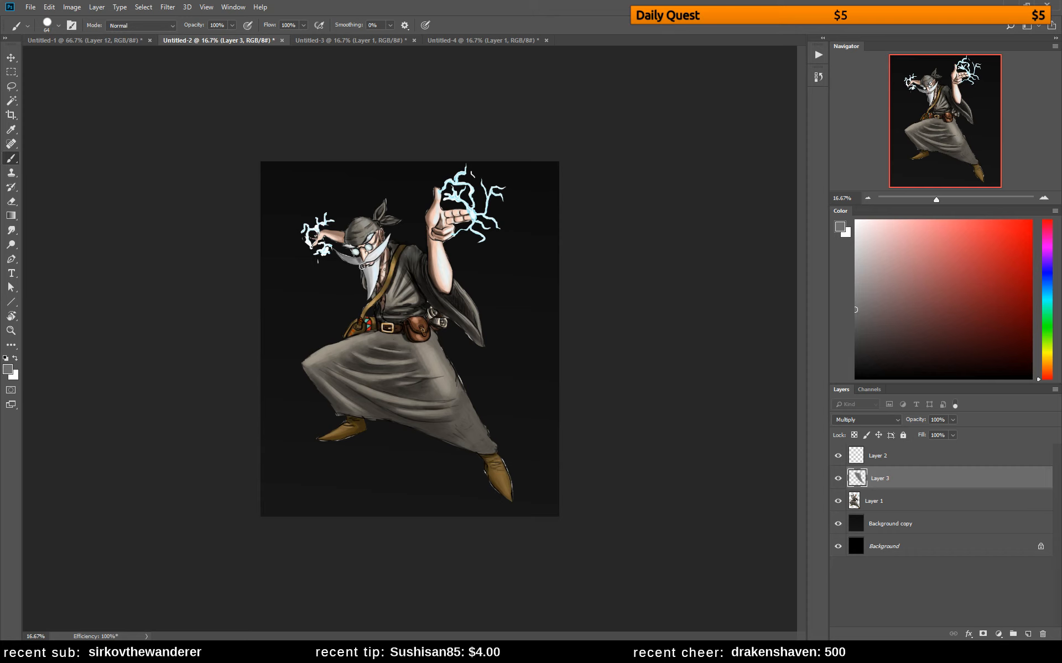
Shade the shadowed side of the beard, the belt pouches, the hip and the skirt's folds with the same grey
left_click_drag(360, 256, 366, 322)
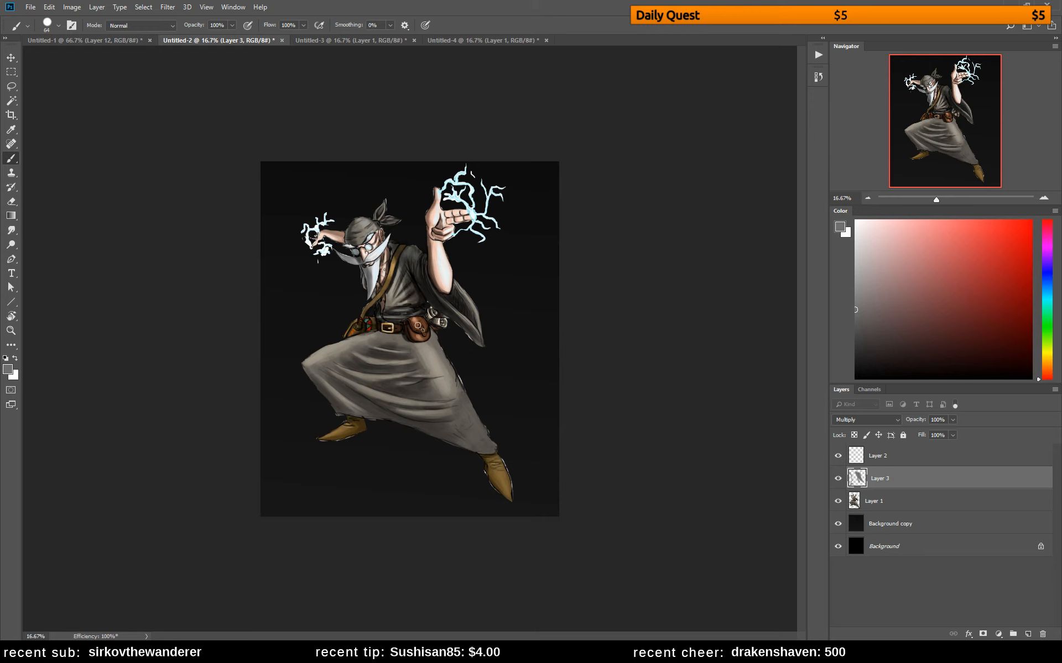
mouse_move(417, 325)
left_mouse_down()
mouse_move(411, 319)
mouse_move(430, 347)
left_mouse_up()
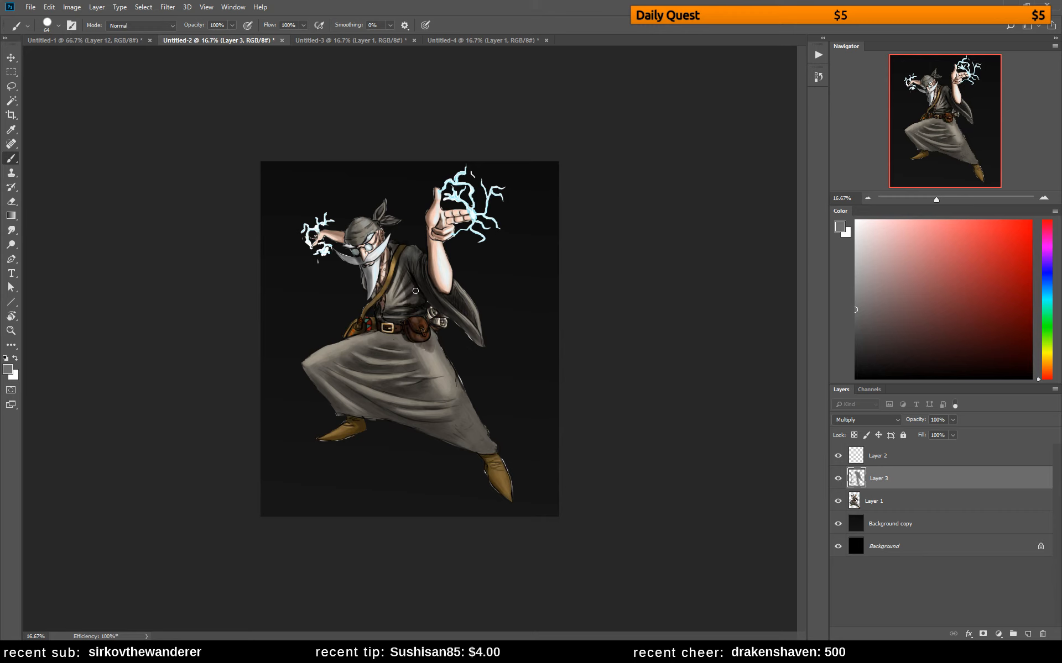
mouse_move(415, 291)
left_mouse_down()
mouse_move(449, 328)
mouse_move(413, 311)
mouse_move(408, 323)
mouse_move(445, 368)
mouse_move(420, 337)
mouse_move(431, 334)
mouse_move(436, 341)
mouse_move(410, 331)
mouse_move(439, 371)
left_mouse_up()
left_click_drag(462, 392, 471, 418)
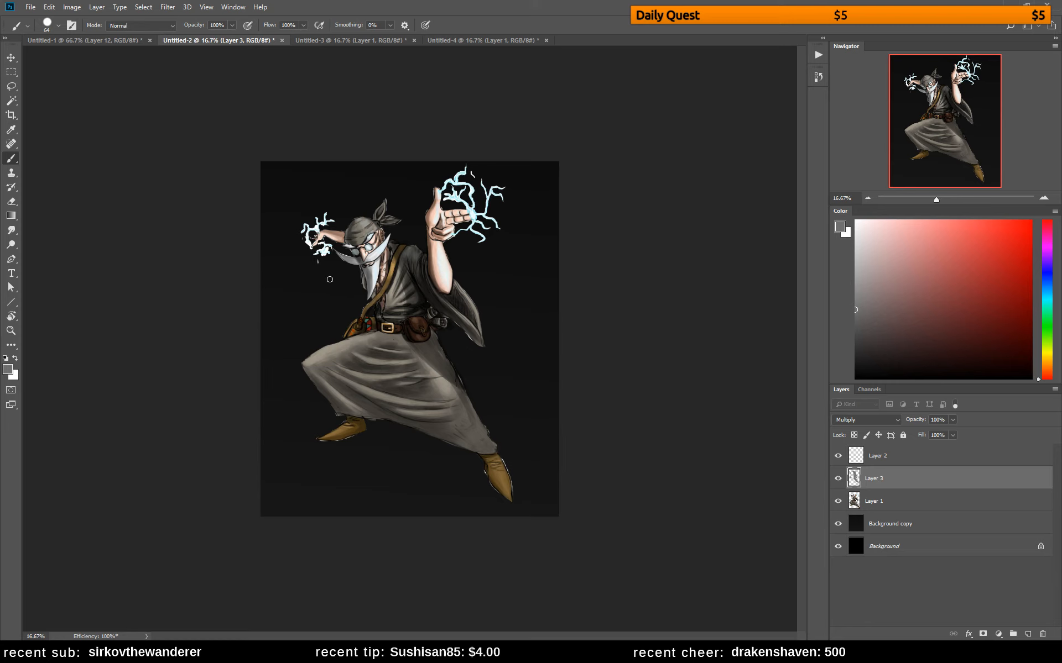
mouse_move(348, 341)
left_mouse_down()
mouse_move(364, 354)
mouse_move(351, 334)
mouse_move(370, 325)
mouse_move(339, 388)
left_mouse_up()
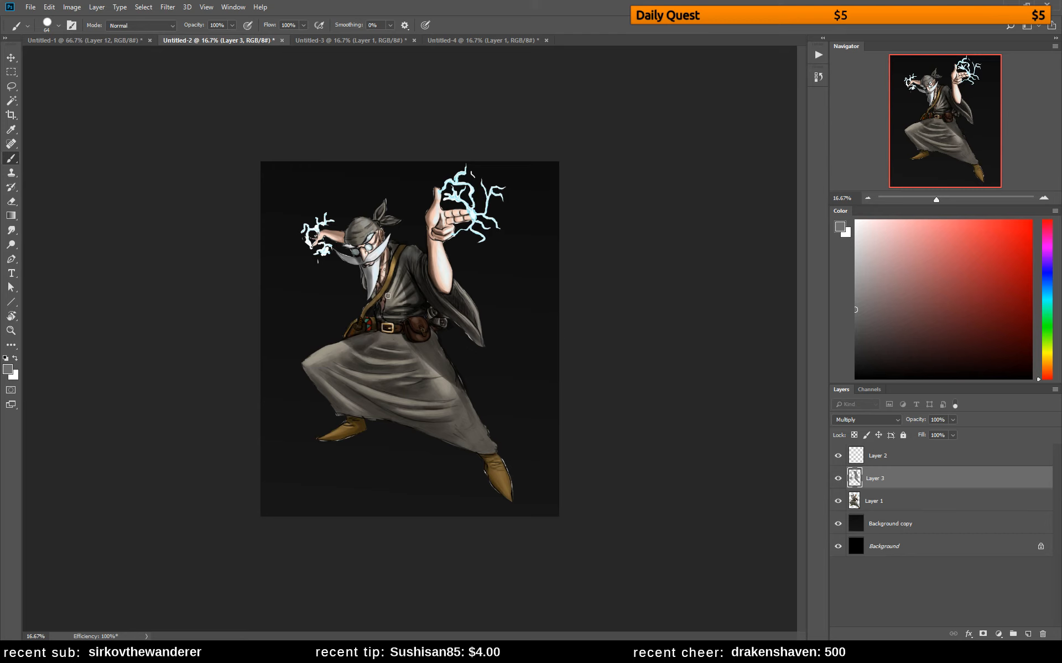
Shade the beard's edge, the chest of the upper robe and the skirt's lower hem with mid grey on the Multiply layer
mouse_move(399, 274)
left_mouse_down()
mouse_move(381, 308)
mouse_move(395, 275)
mouse_move(388, 284)
left_mouse_up()
left_click_drag(380, 265, 372, 294)
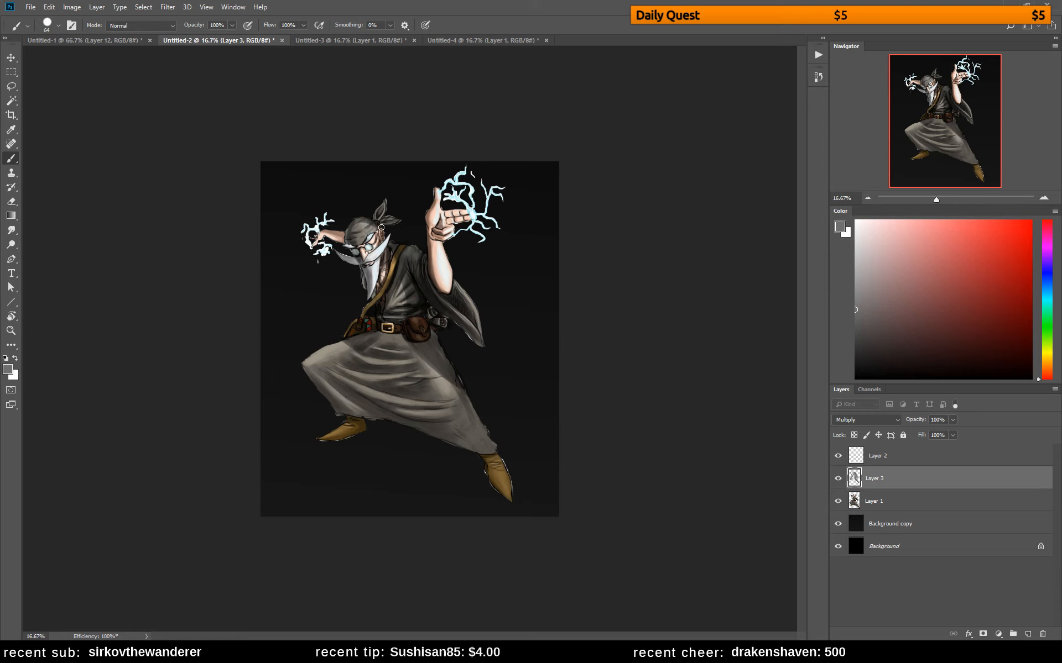
left_click_drag(410, 281, 417, 287)
mouse_move(459, 410)
left_mouse_down()
mouse_move(482, 454)
mouse_move(470, 421)
mouse_move(488, 439)
mouse_move(491, 452)
mouse_move(462, 412)
mouse_move(445, 409)
mouse_move(476, 447)
mouse_move(445, 412)
mouse_move(468, 456)
left_mouse_up()
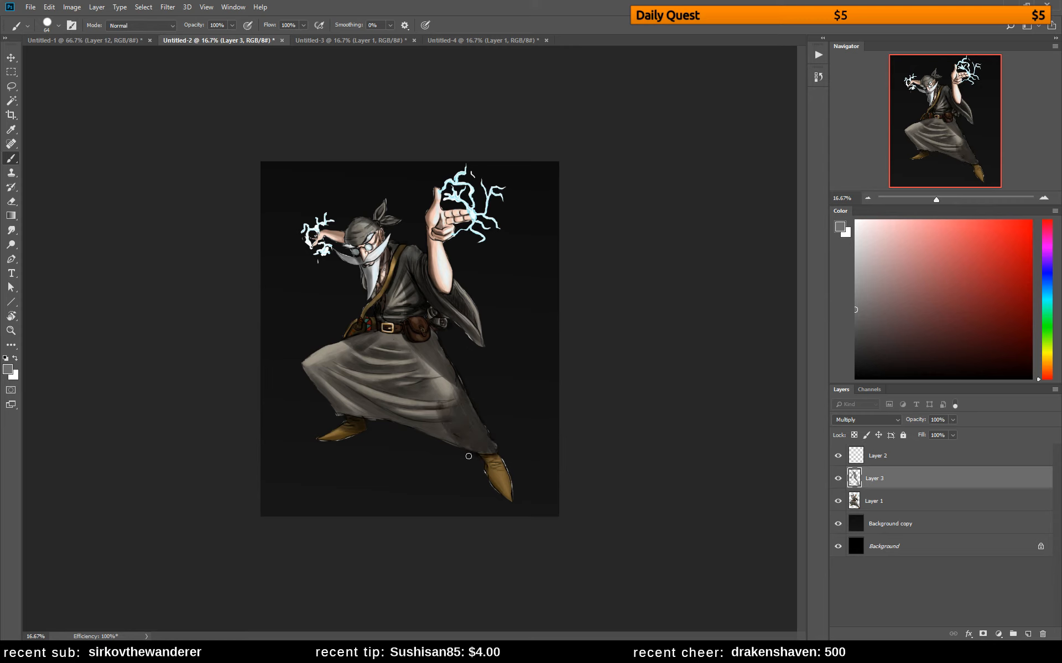
Clip the Multiply layer to Layer 1 and shade the hanging sleeve and the skirt's underside, flipping the canvas horizontally between them
left_click(878, 490, "alt")
left_click_drag(457, 318, 479, 343)
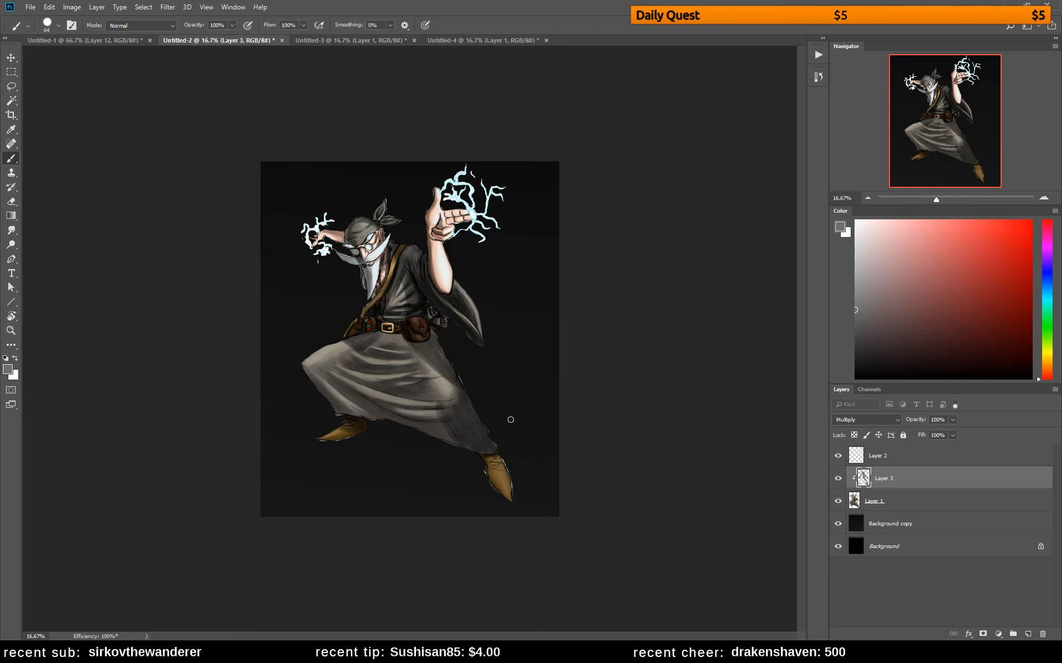
key("ctrl+shift+h")
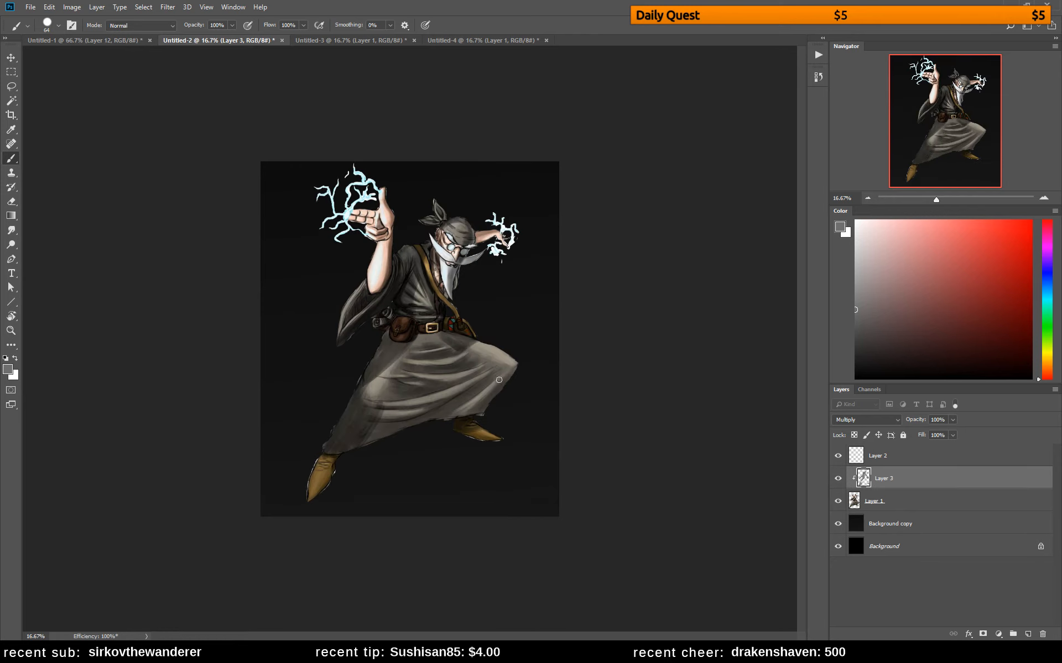
mouse_move(481, 420)
left_mouse_down()
mouse_move(512, 368)
mouse_move(451, 410)
mouse_move(512, 395)
mouse_move(428, 414)
mouse_move(471, 397)
mouse_move(439, 425)
mouse_move(471, 400)
mouse_move(442, 422)
mouse_move(387, 426)
mouse_move(351, 449)
mouse_move(404, 421)
mouse_move(322, 445)
mouse_move(387, 421)
mouse_move(345, 418)
mouse_move(358, 398)
left_mouse_up()
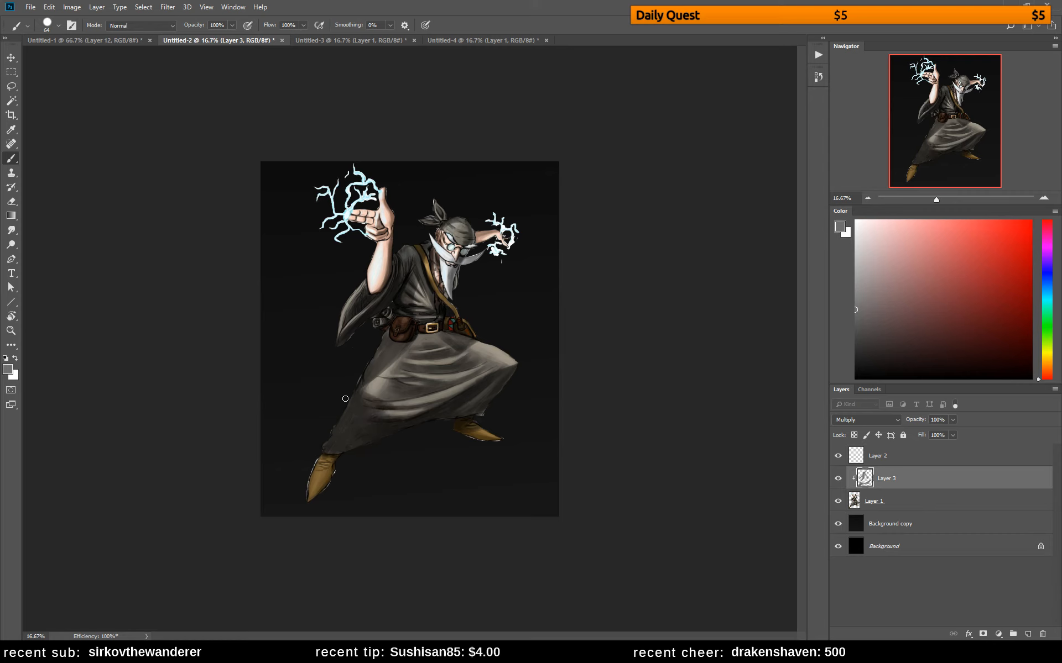
Refine the Multiply shadows on the robe, skirt and bandana by alternately painting grey and erasing with a different eraser brush
key("e")
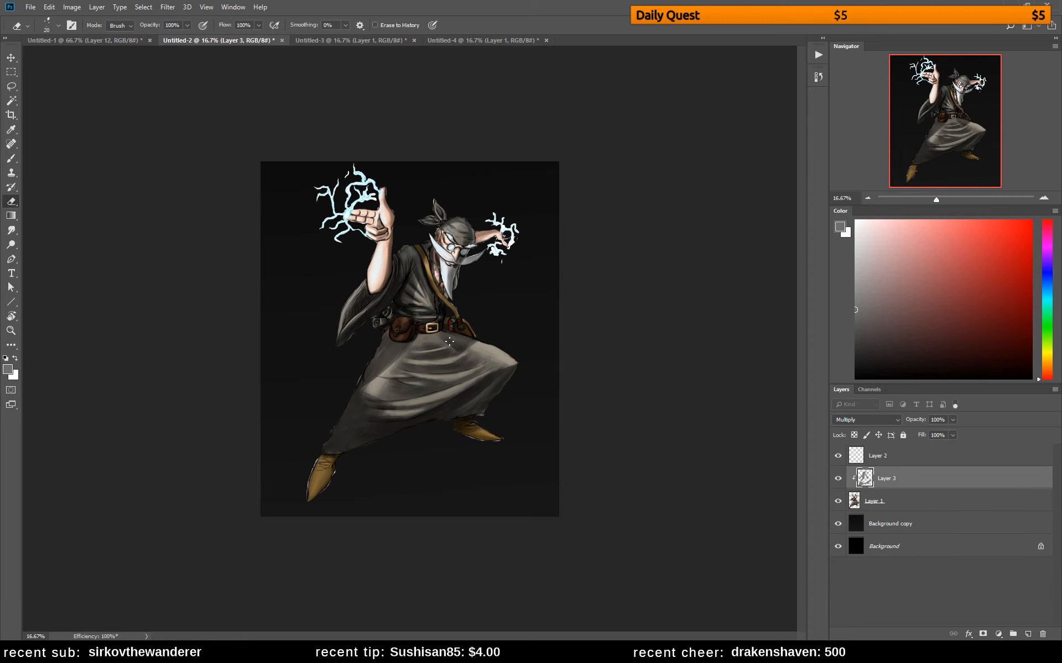
right_click(449, 341)
left_click(368, 392)
key("b")
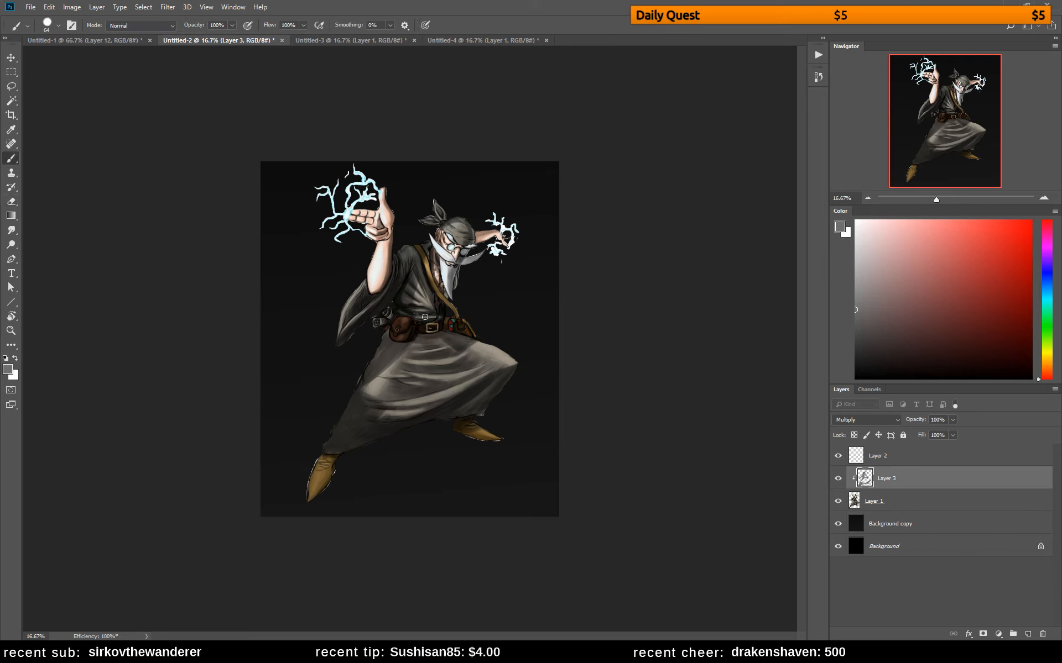
mouse_move(408, 291)
left_mouse_down()
mouse_move(429, 311)
mouse_move(409, 301)
left_mouse_up()
key("e")
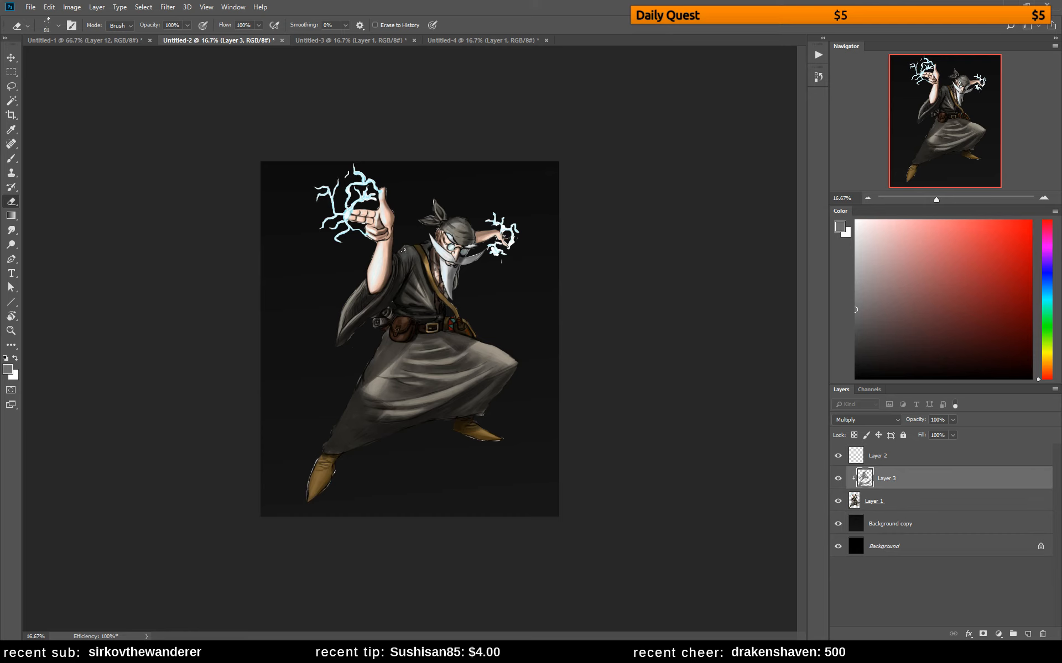
key("b")
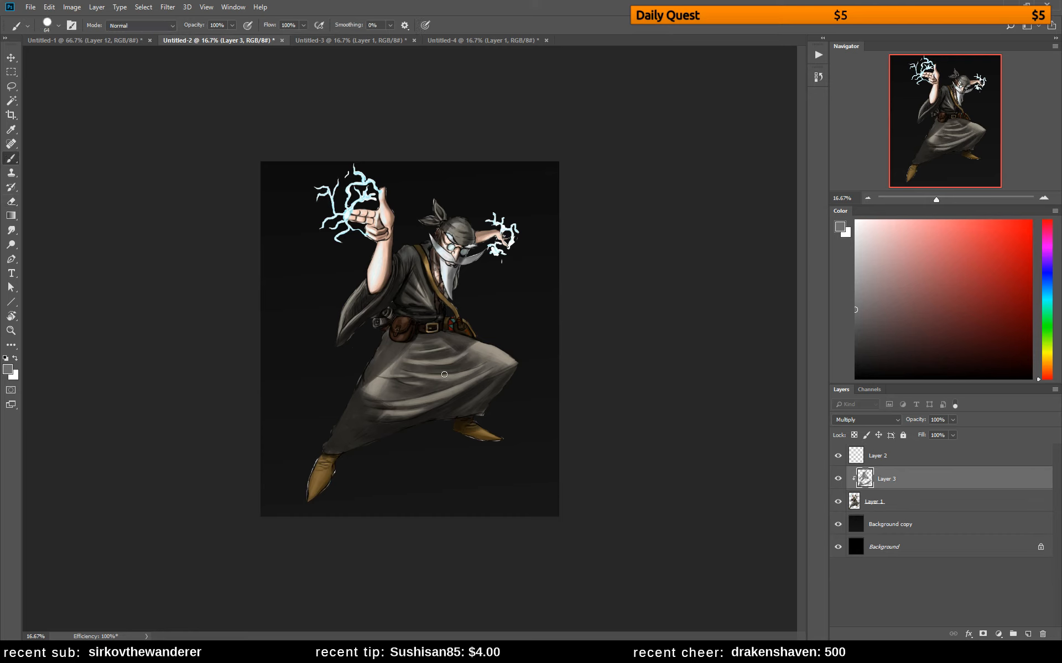
key("e")
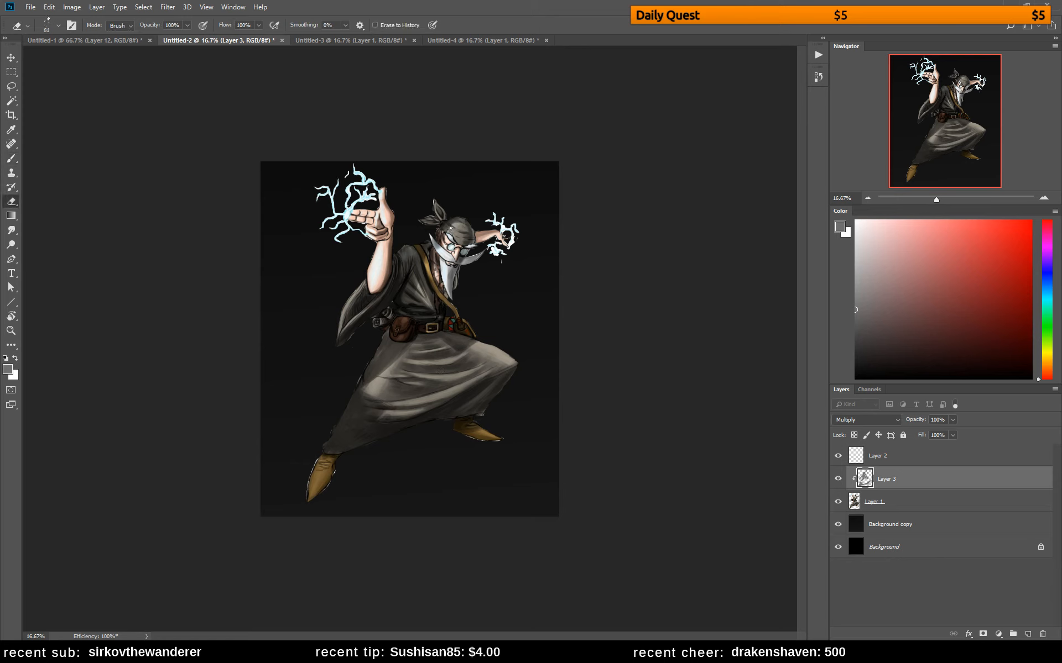
key("b")
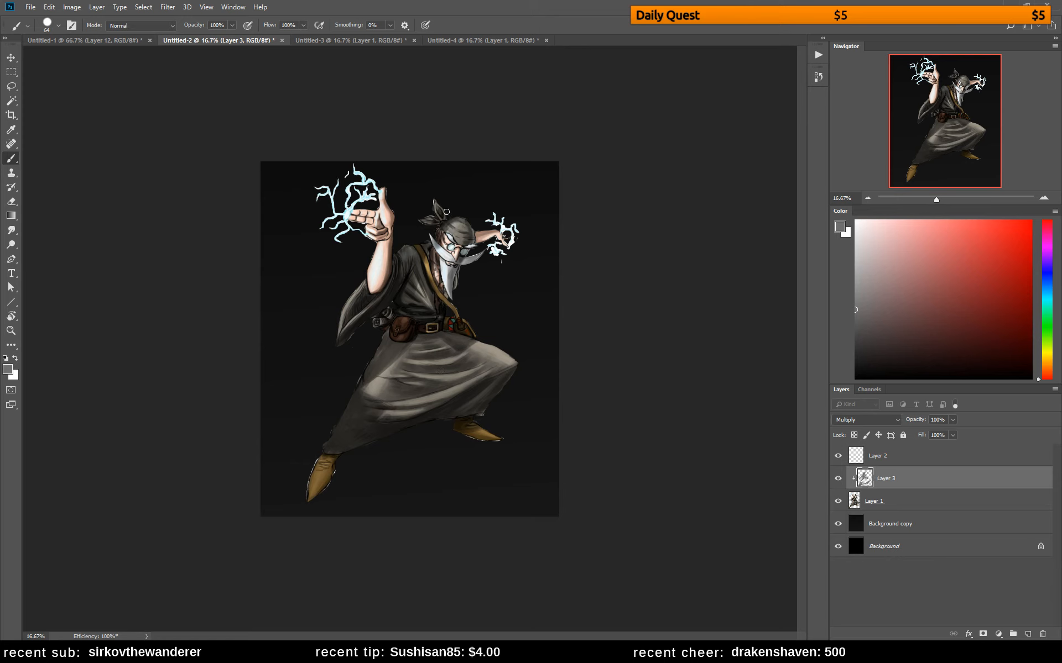
key("e")
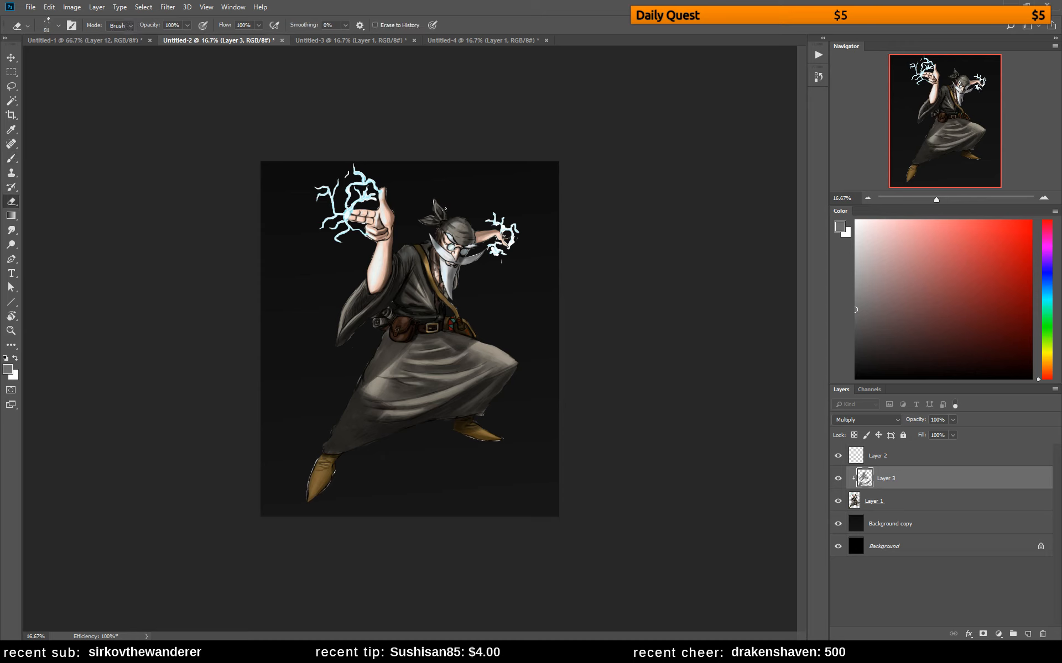
key("b")
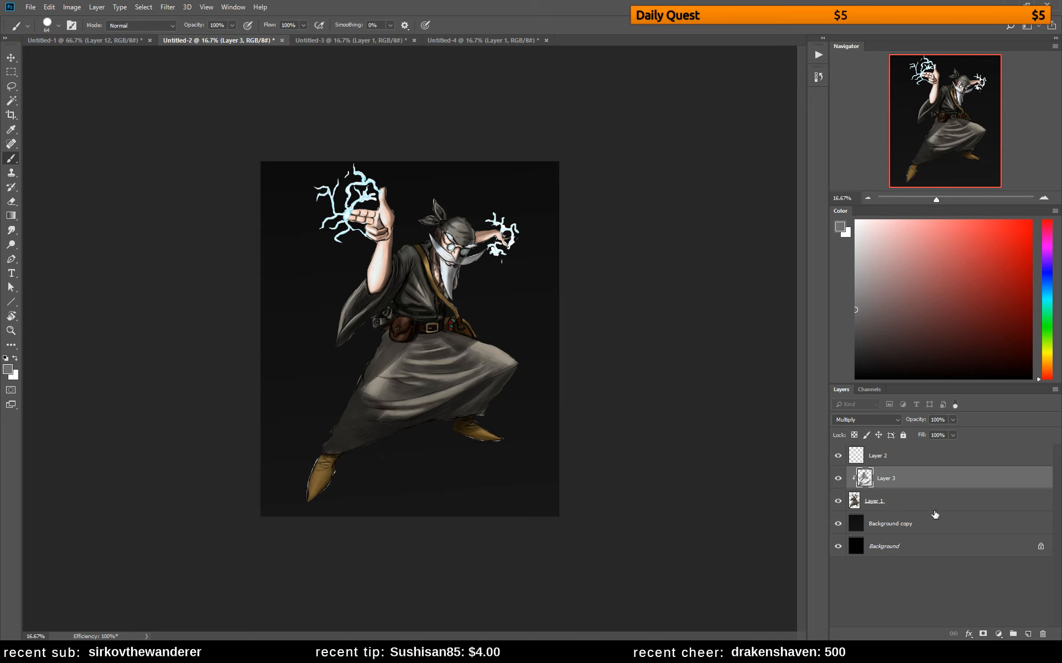
Add a new layer above the Multiply shadow layer and set its blend mode to Soft Light
left_click(1028, 635)
left_click(878, 420)
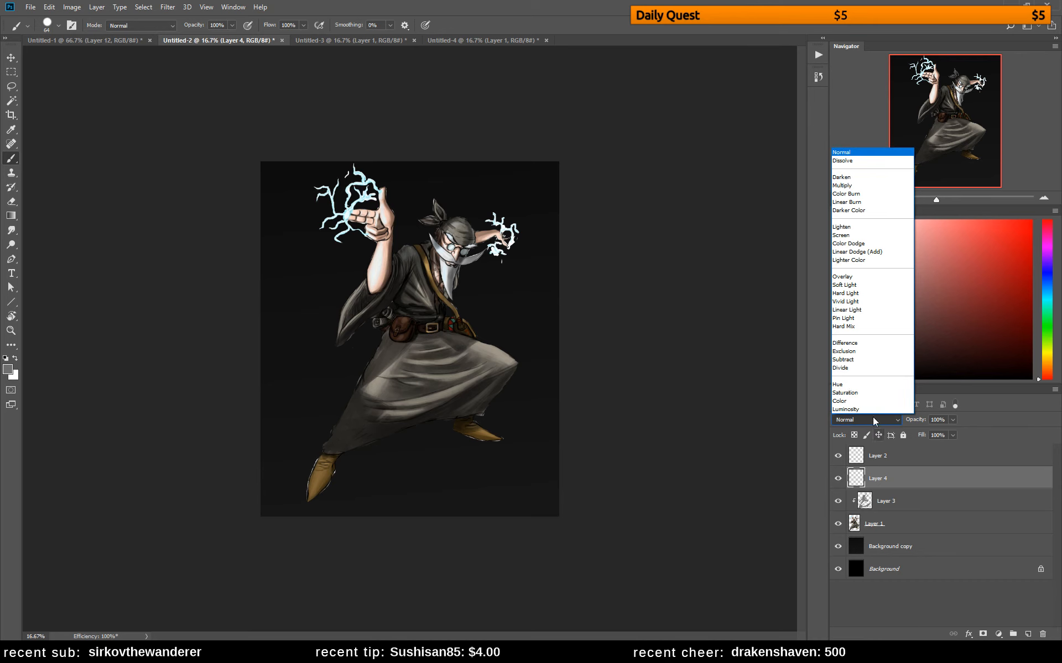
left_click(873, 290)
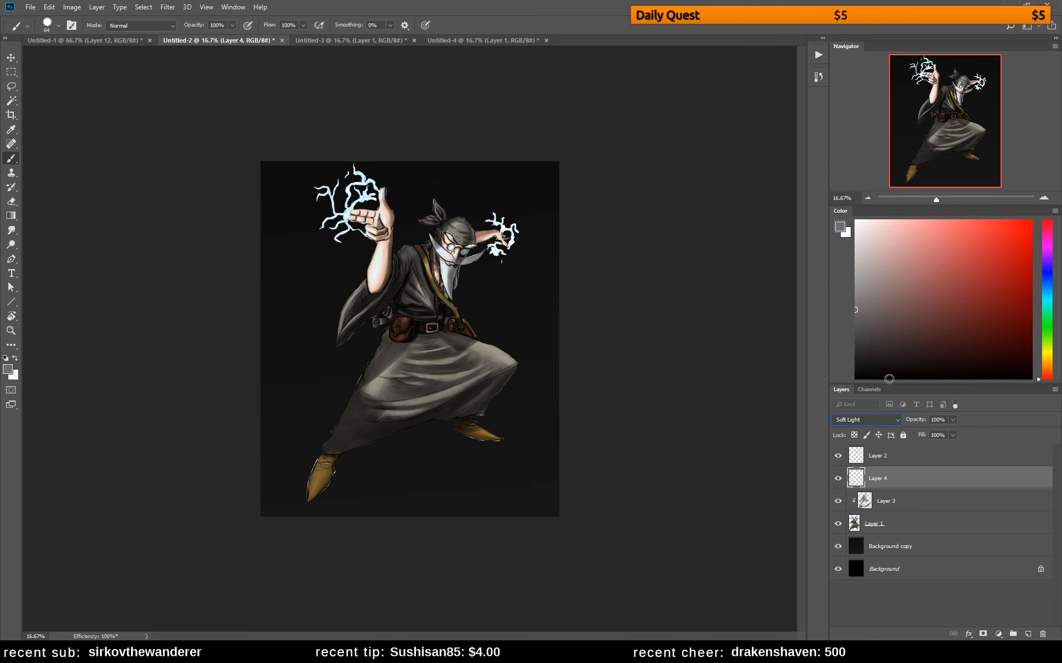
left_click(916, 490, "alt")
left_click_drag(891, 486, 927, 494)
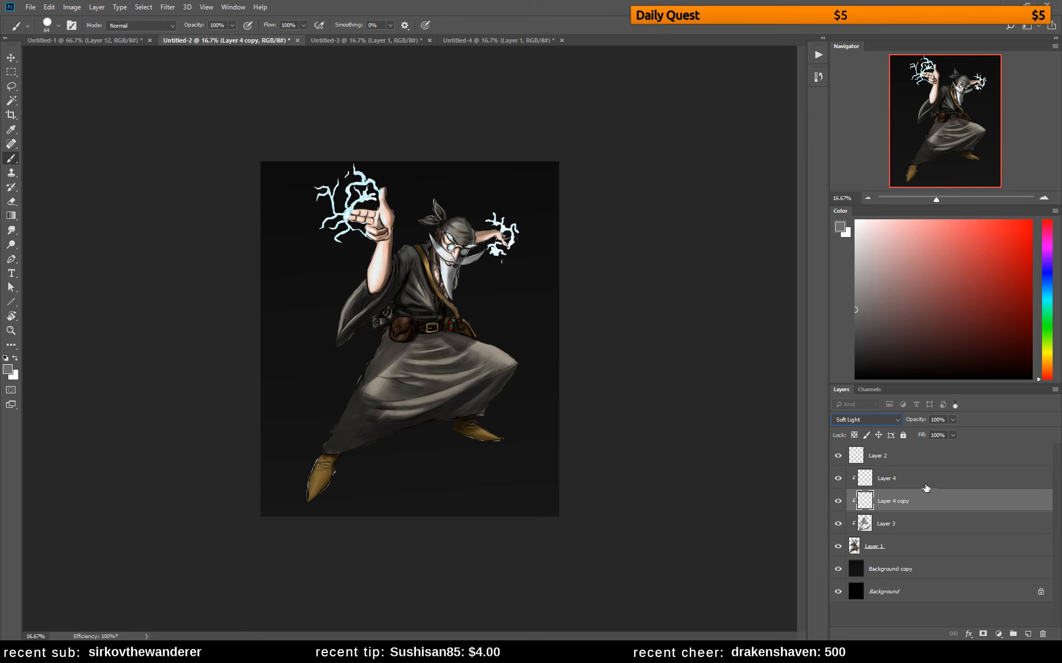
key("ctrl+alt+z")
key("ctrl+alt+z")
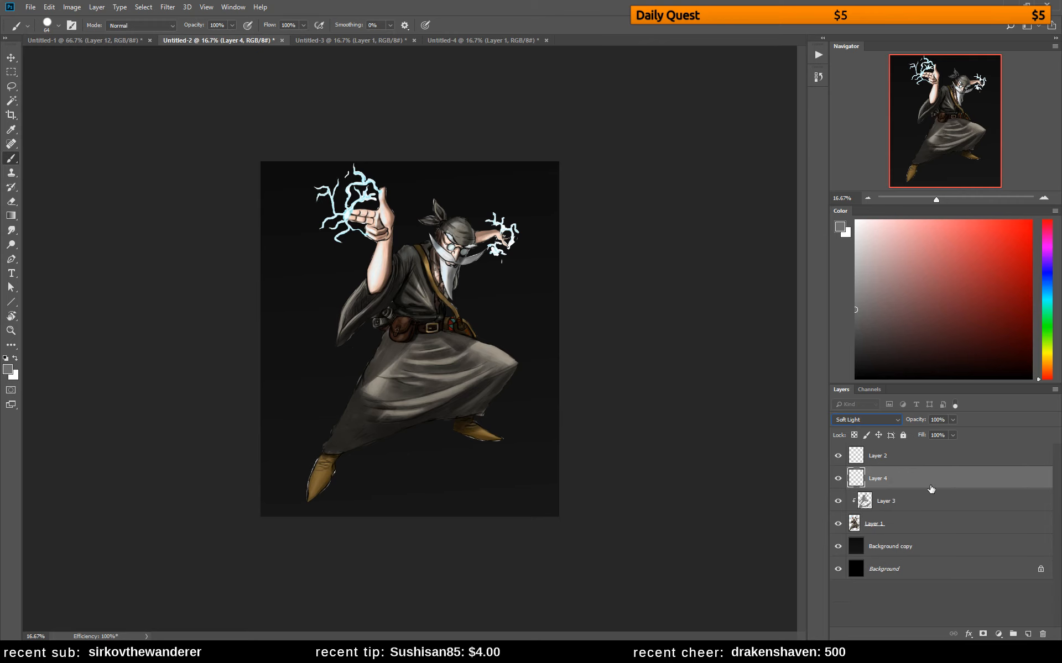
Paint a very pale blue glow around both lightning hands on the Soft Light layer with the warmics soft round brush at 1200 px
left_click(1046, 287)
left_click(866, 220)
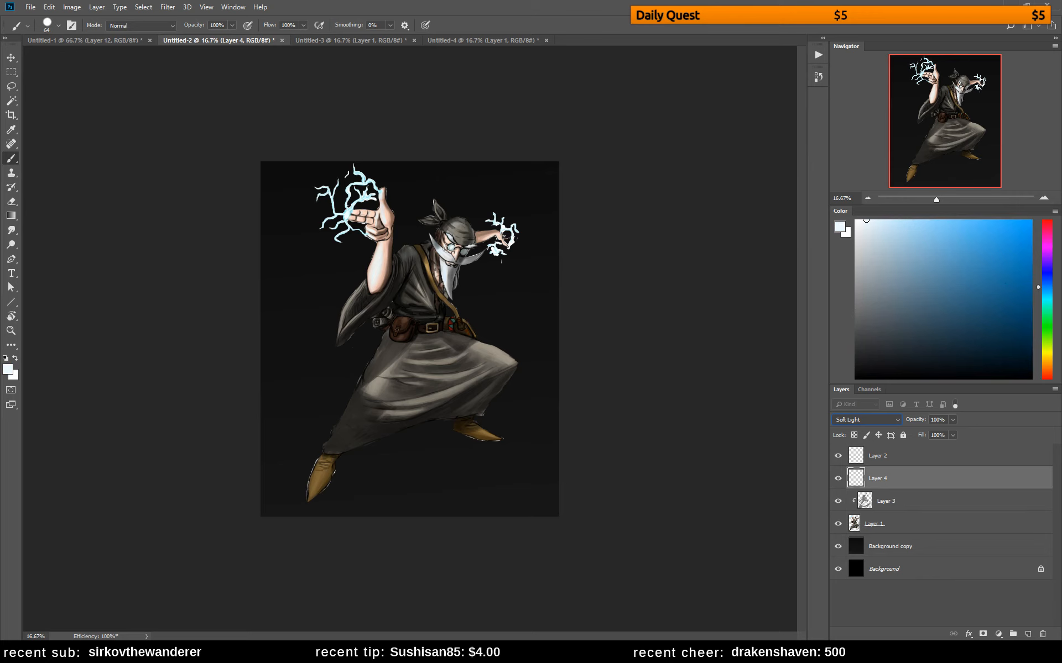
right_click(431, 205)
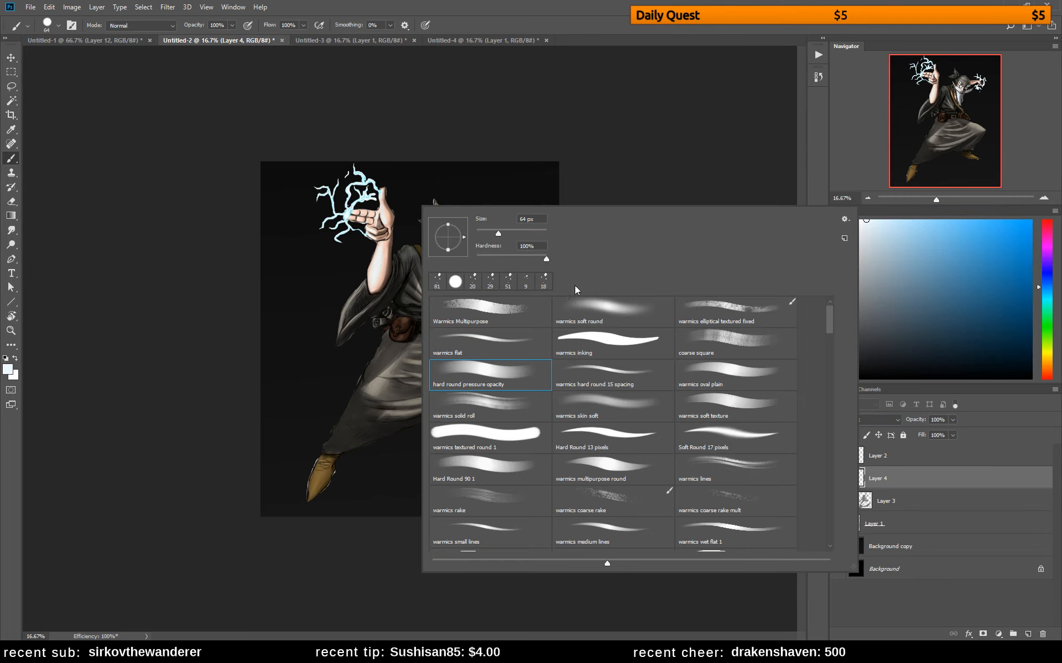
double_click(618, 308)
key("bracketright")
key("bracketright")
key("bracketright")
key("bracketright")
key("bracketright")
key("bracketright")
key("bracketright")
key("bracketright")
key("bracketright")
key("bracketright")
key("bracketright")
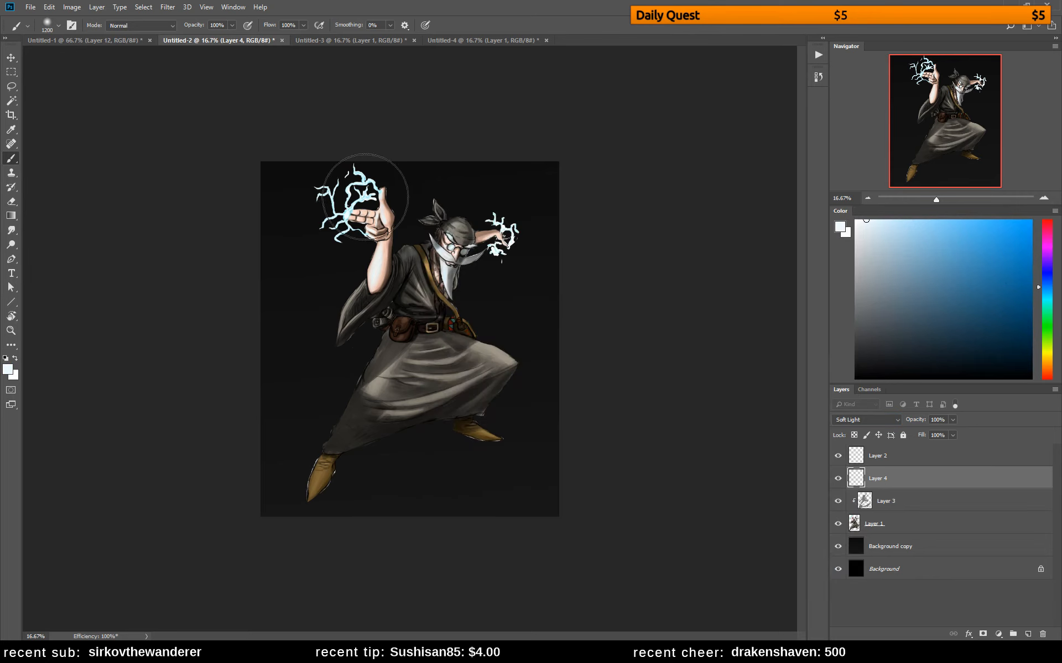
mouse_move(366, 197)
left_mouse_down()
mouse_move(322, 257)
mouse_move(319, 279)
left_mouse_up()
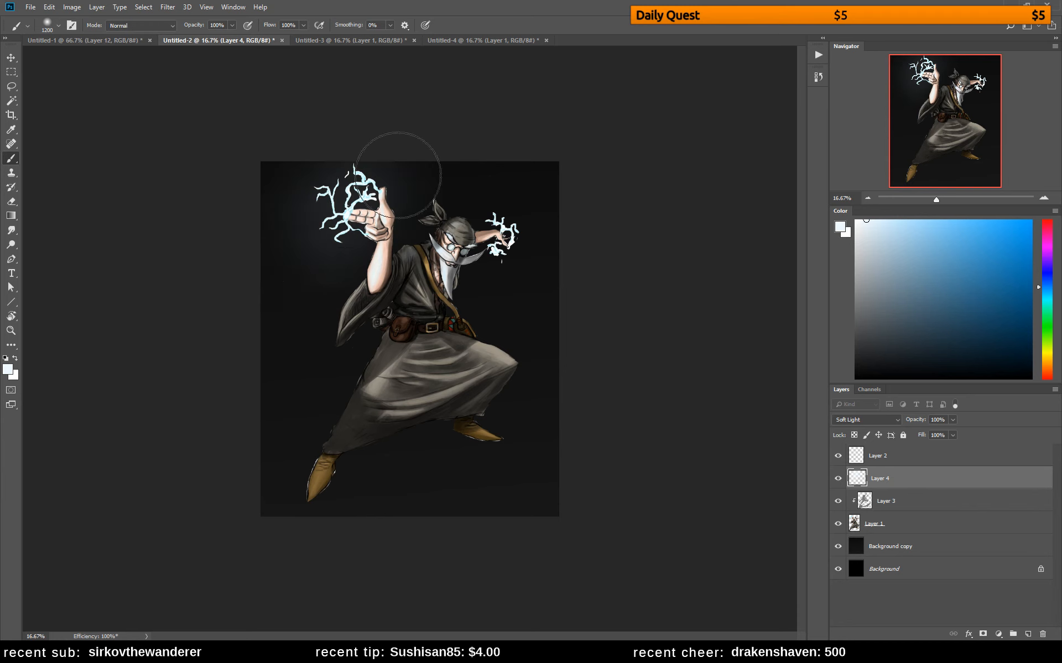
left_click_drag(525, 262, 521, 254)
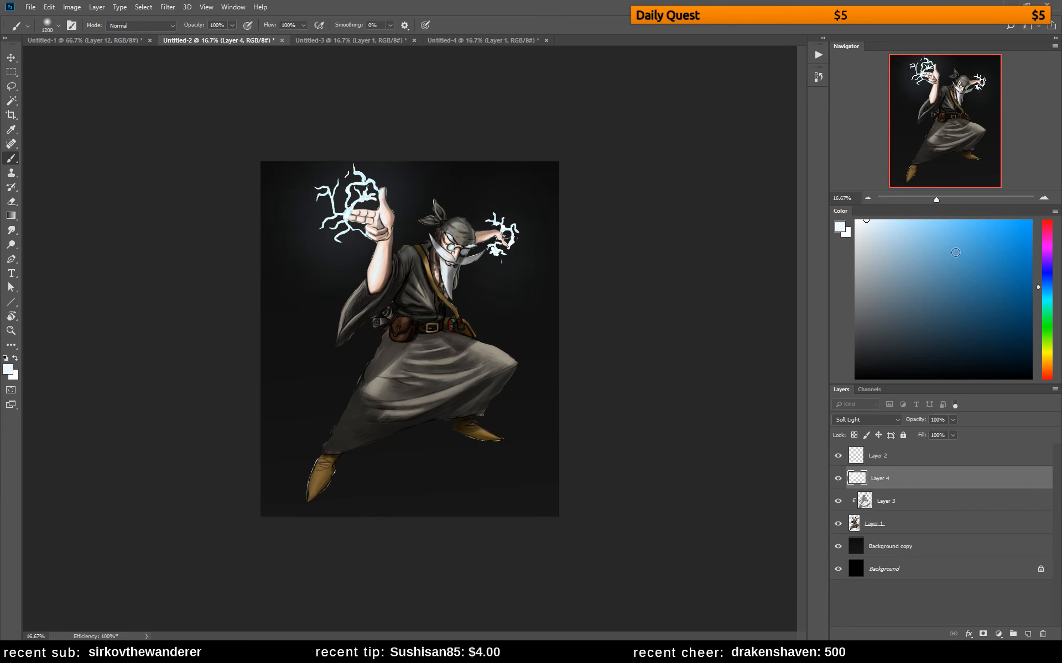
Switch to a more saturated sky blue, undo the last pale glow stroke, and paint a blue glow around both lightning hands
left_click(963, 220)
key("ctrl+z")
key("ctrl+z")
key("ctrl+z")
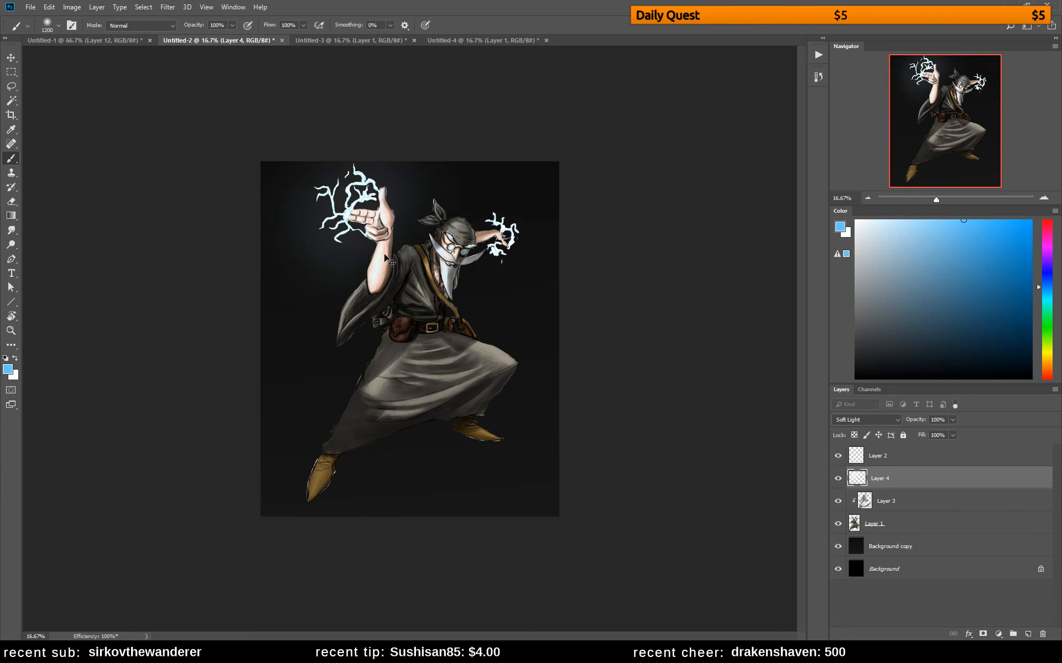
mouse_move(359, 172)
left_mouse_down()
mouse_move(362, 207)
mouse_move(374, 176)
mouse_move(322, 190)
mouse_move(403, 185)
left_mouse_up()
left_click_drag(516, 215, 510, 185)
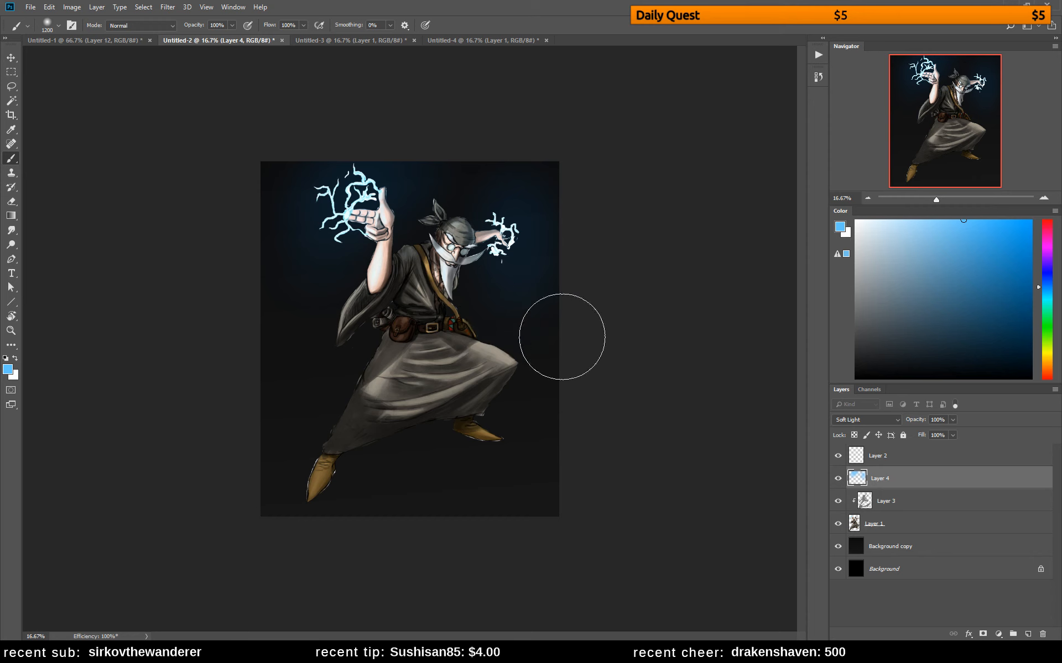
left_click_drag(509, 388, 339, 434)
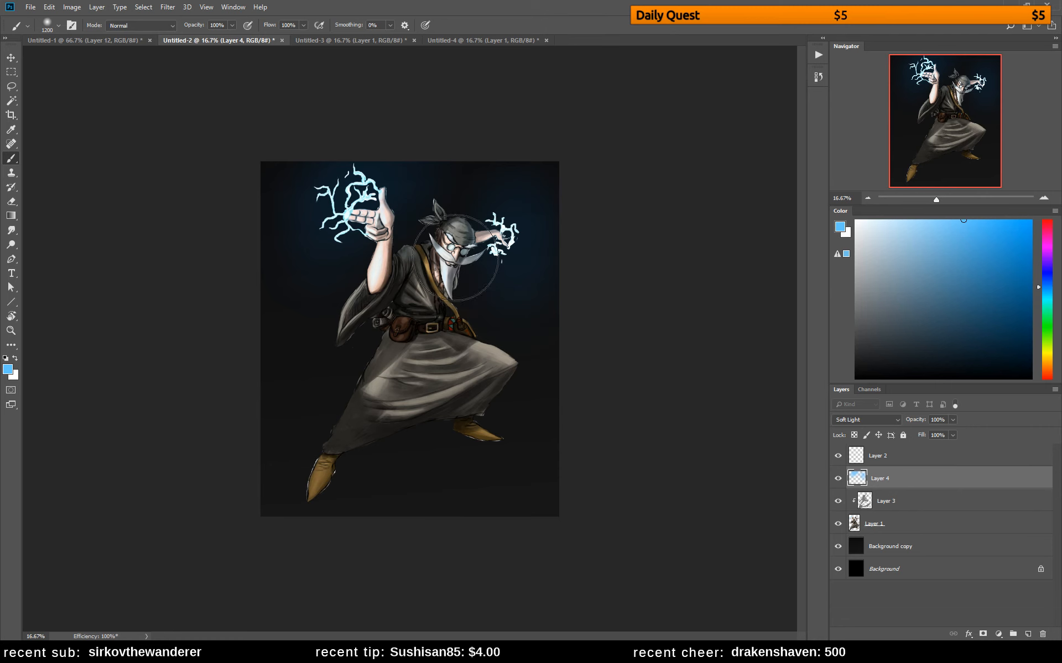
Reduce the soft round brush to 58 px and tint the raised palm with blue light
right_click(460, 261)
left_click_drag(553, 288, 535, 291)
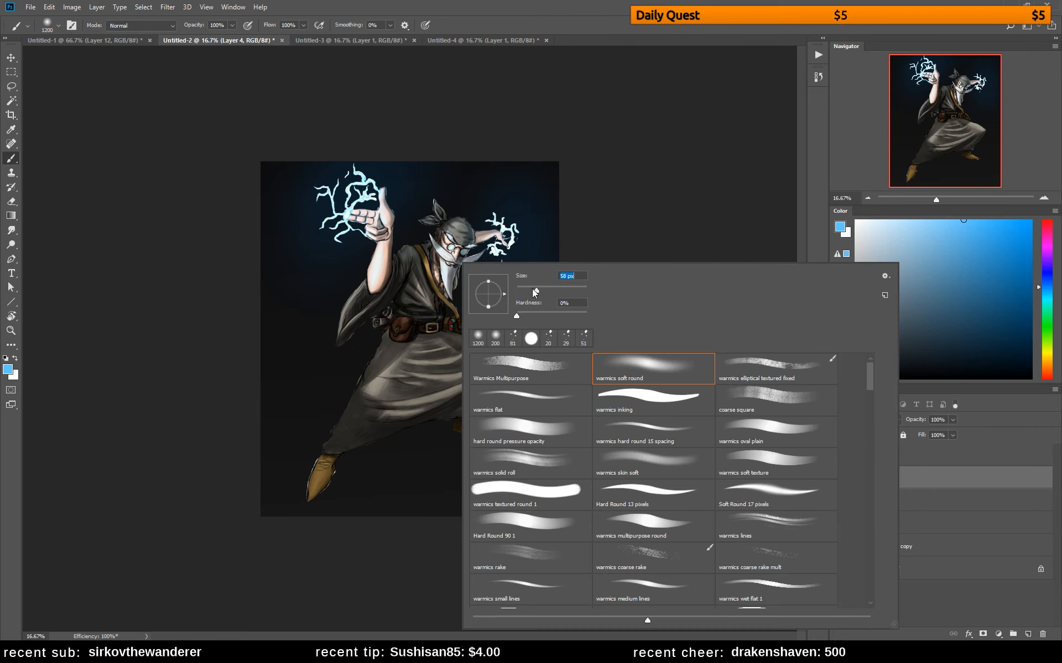
left_click(351, 210)
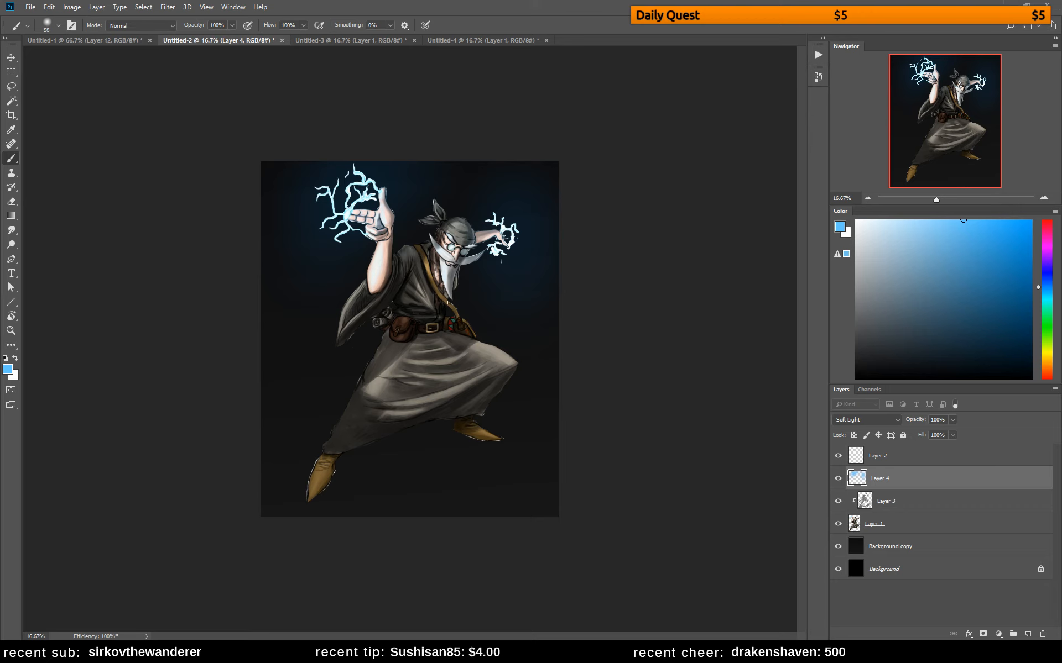
Fill in the ragged back edge of the skirt on Layer 1, from belt to hem, using the skirt's sampled warm grey
left_click(933, 531)
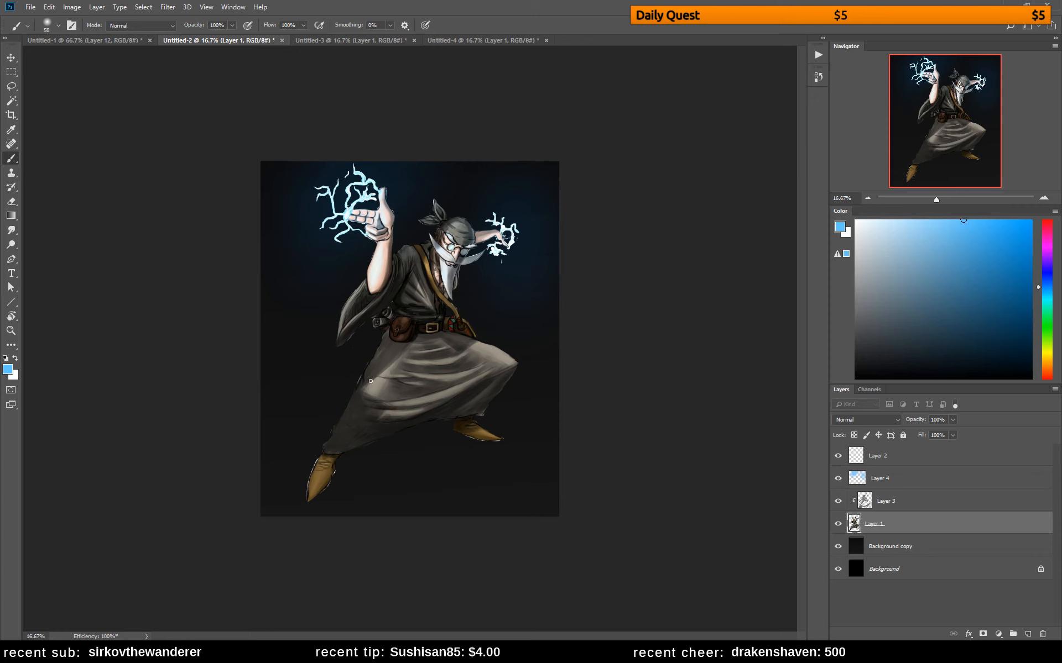
left_click(385, 358, "alt")
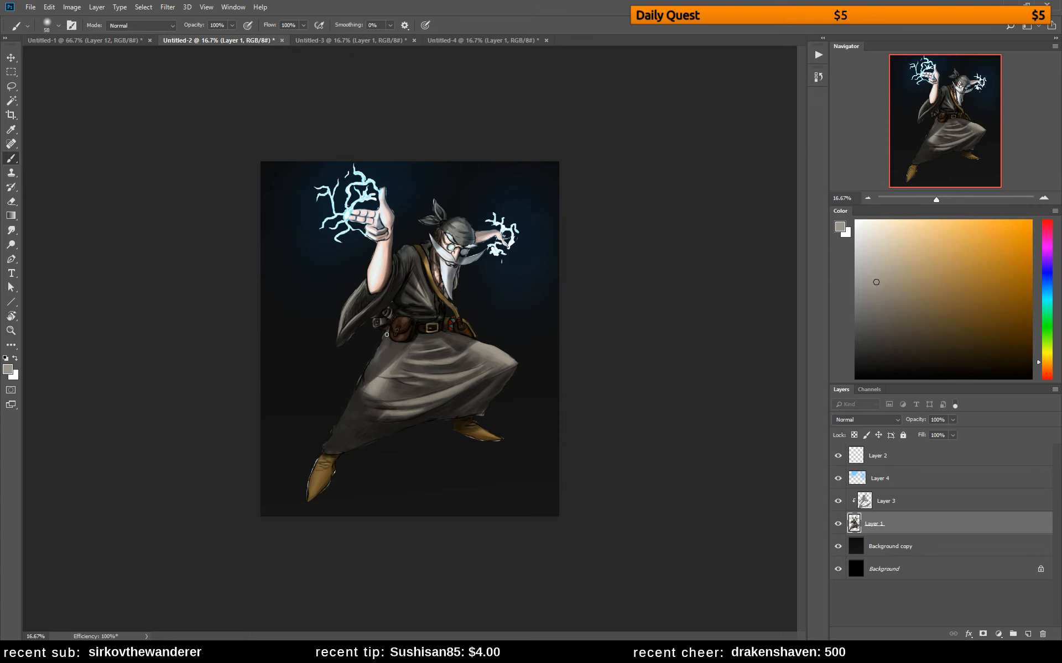
left_click_drag(387, 335, 362, 375)
left_click_drag(361, 376, 343, 415)
left_click_drag(344, 413, 333, 431)
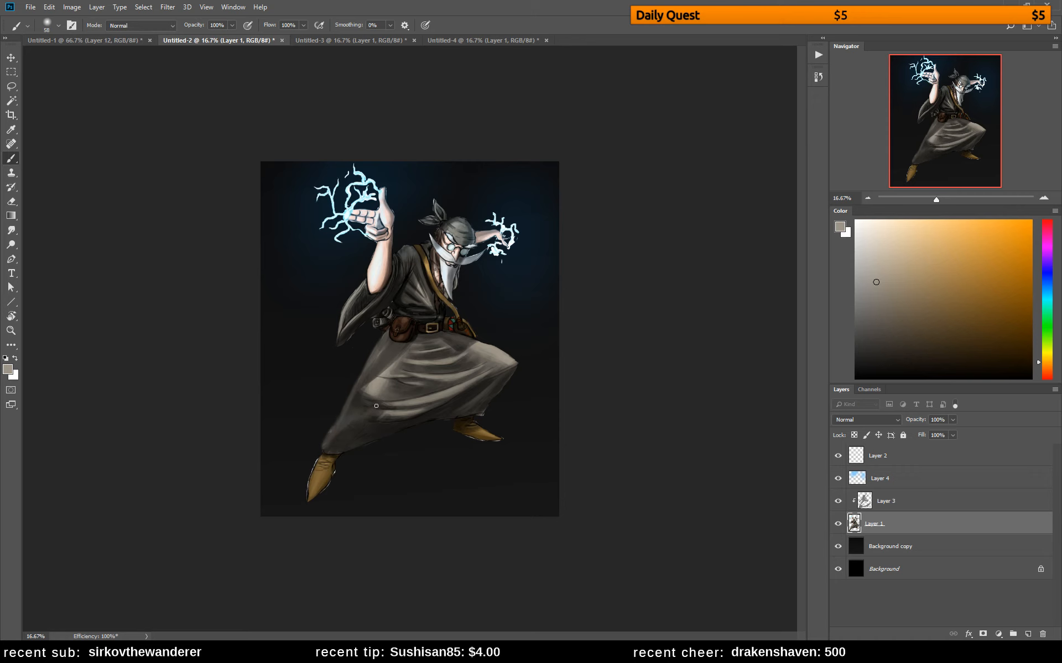
Flip the canvas horizontally, enlarge the warmics soft round brush to 136 px, and soften the skirt folds around the bent knee with sampled greys
key("ctrl+shift+h")
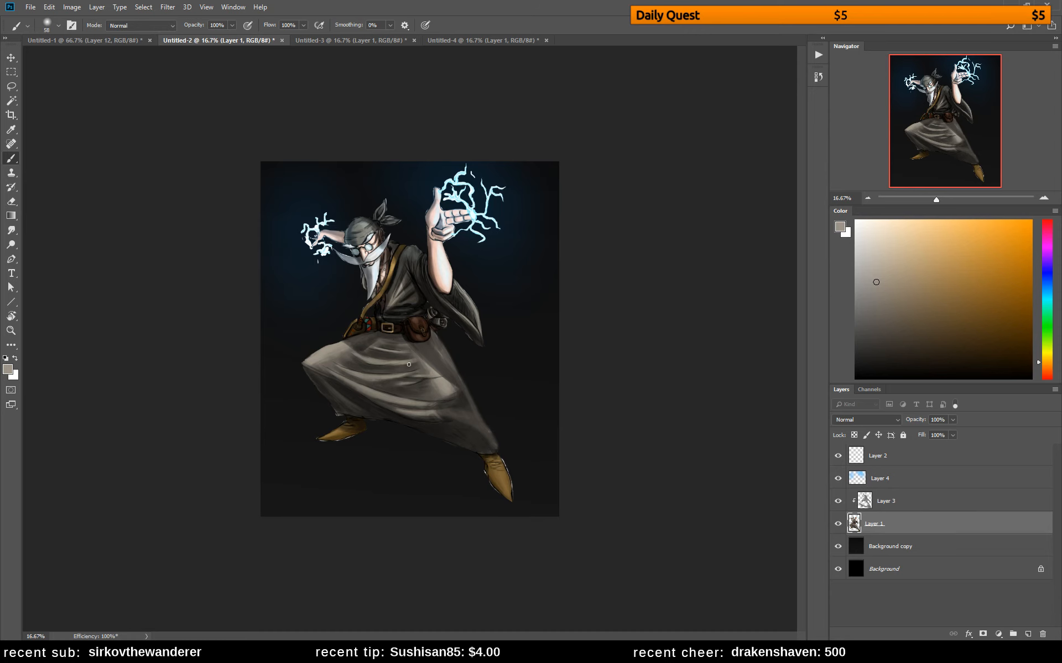
right_click(433, 349)
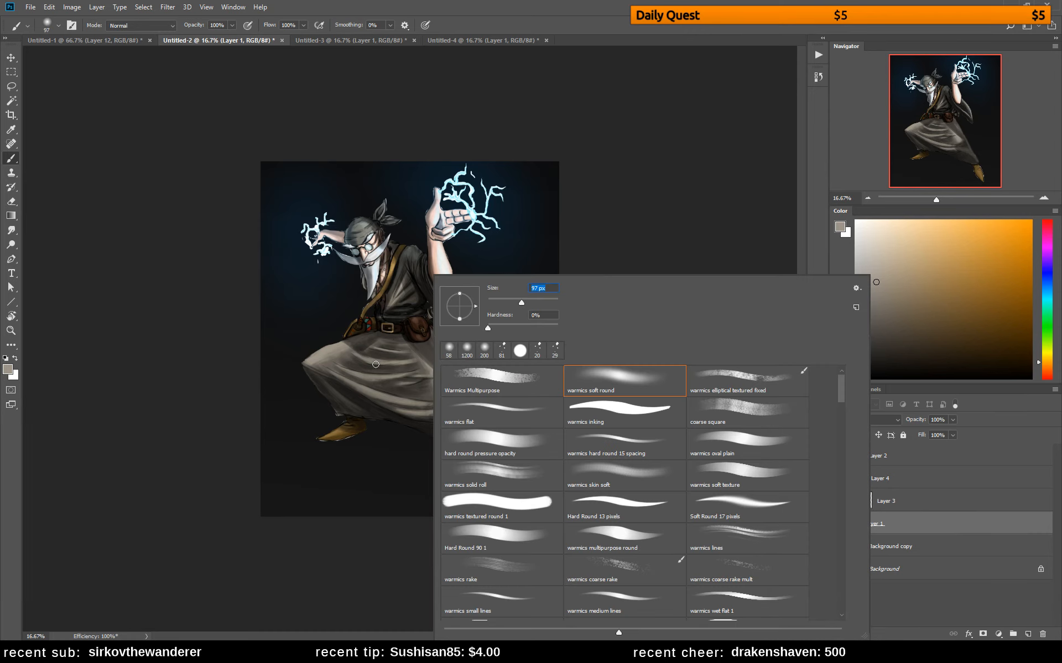
left_click(327, 370, "alt")
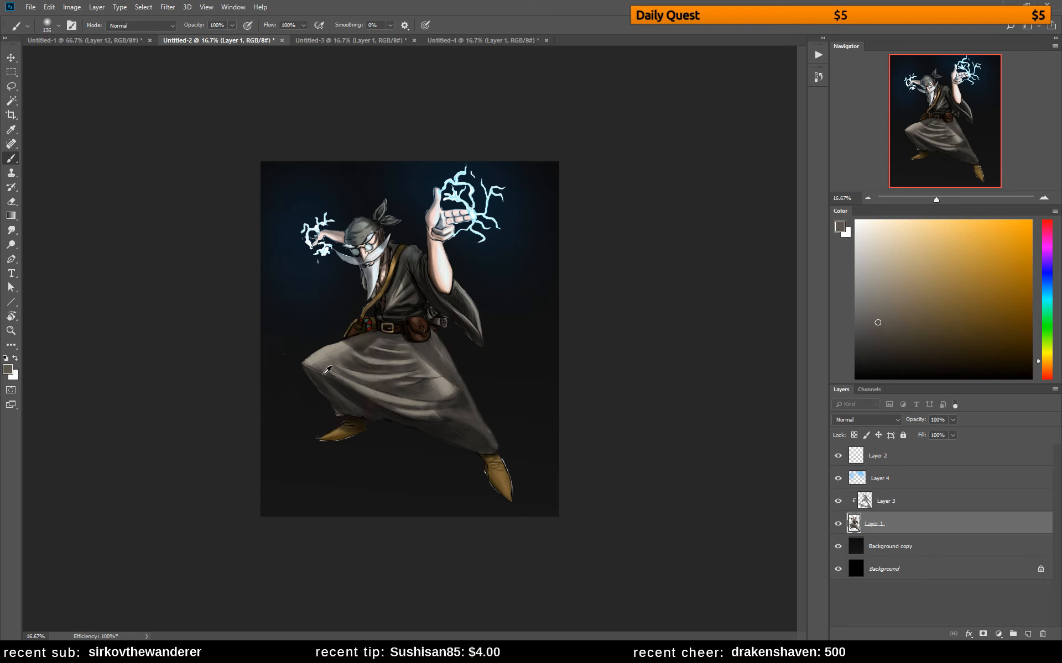
left_click(320, 370, "alt")
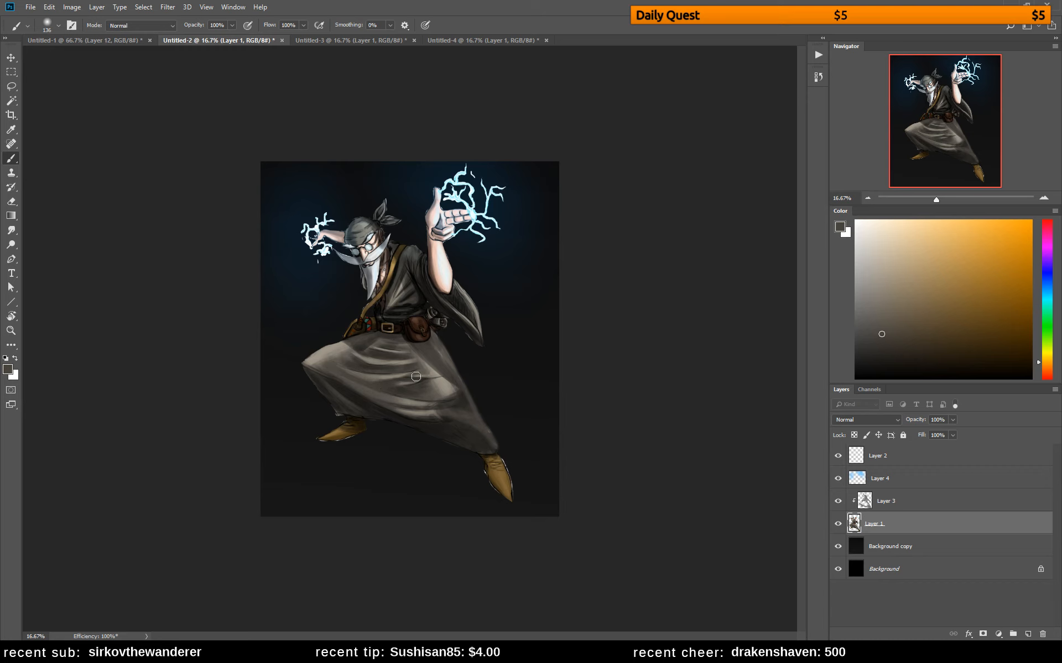
left_click(370, 361, "alt")
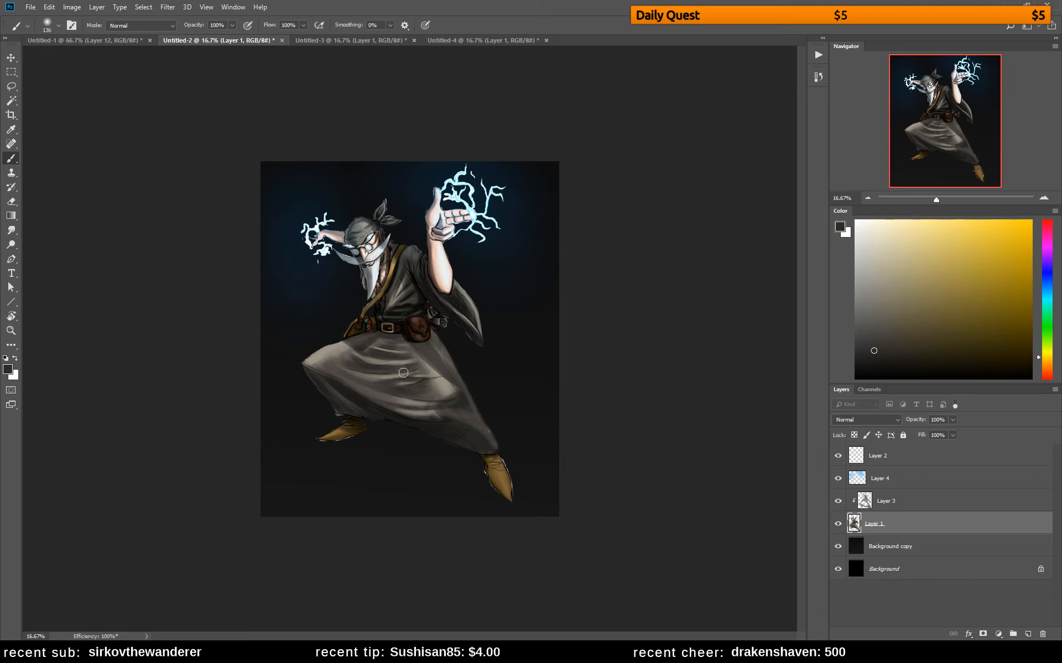
left_click(340, 346, "alt")
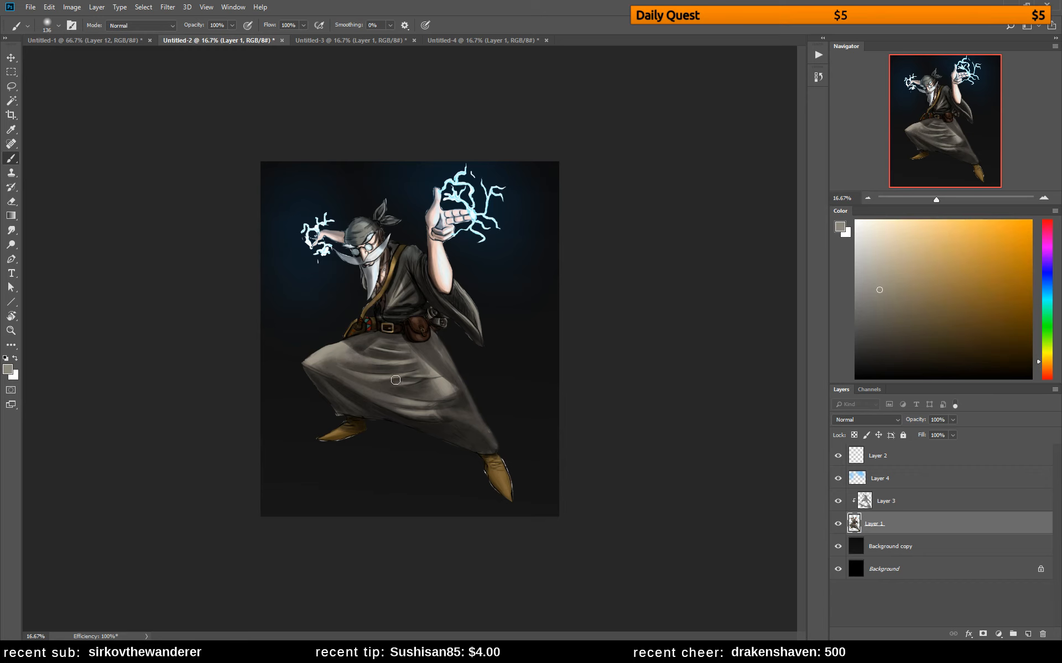
left_click(338, 360, "alt")
left_click(435, 384, "alt")
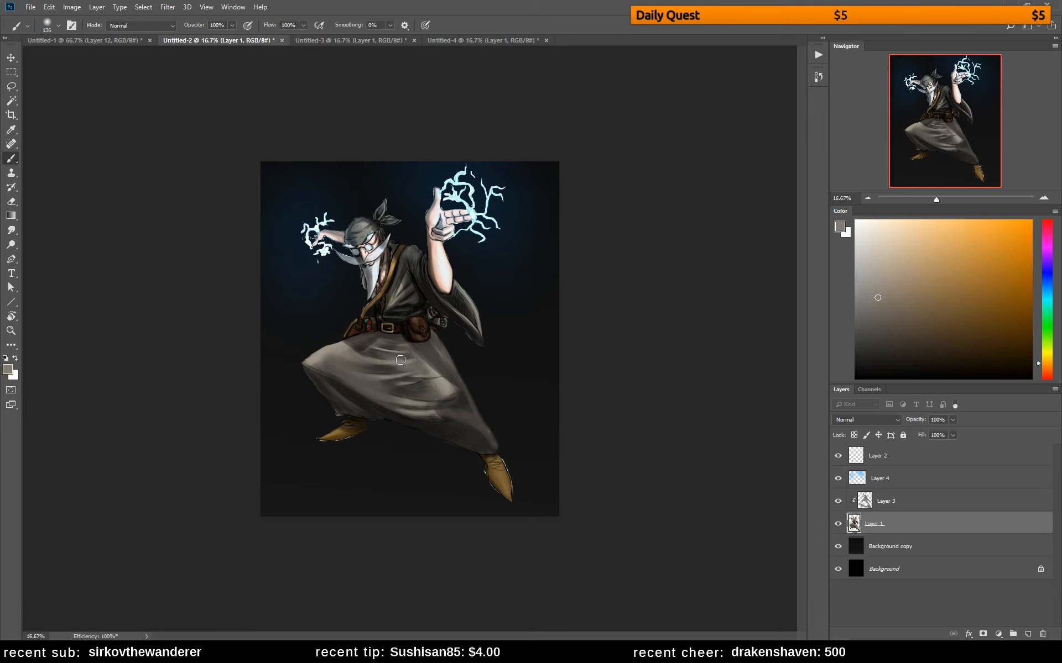
Smooth out the skirt folds just below the belt on Layer 1, blending with greys sampled from the surrounding cloth
left_click(376, 354, "alt")
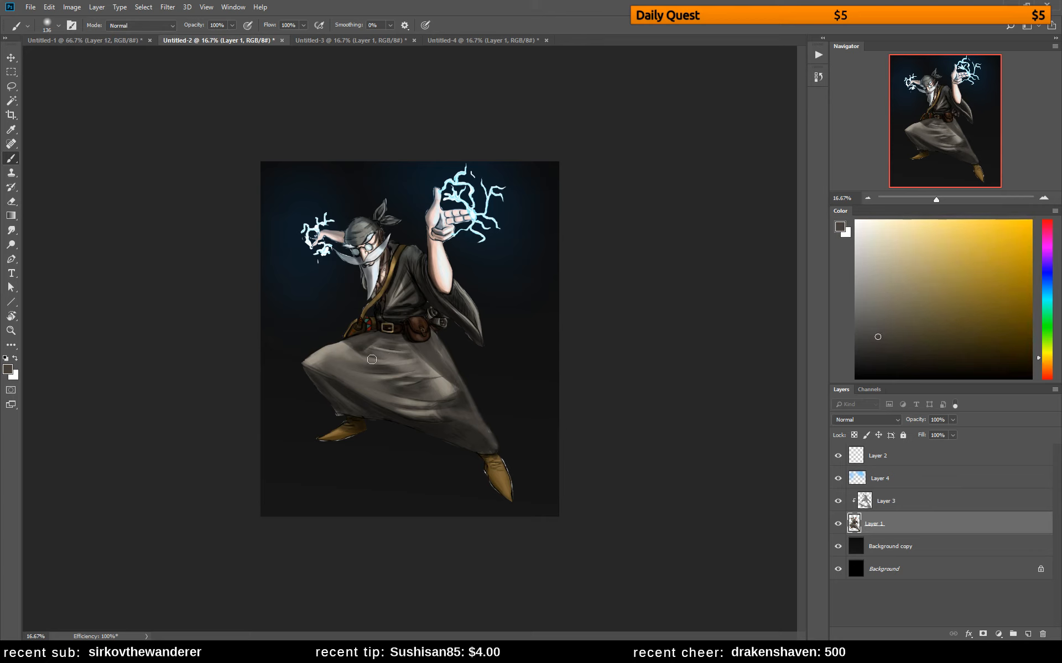
left_click(397, 337, "alt")
left_click(423, 346, "alt")
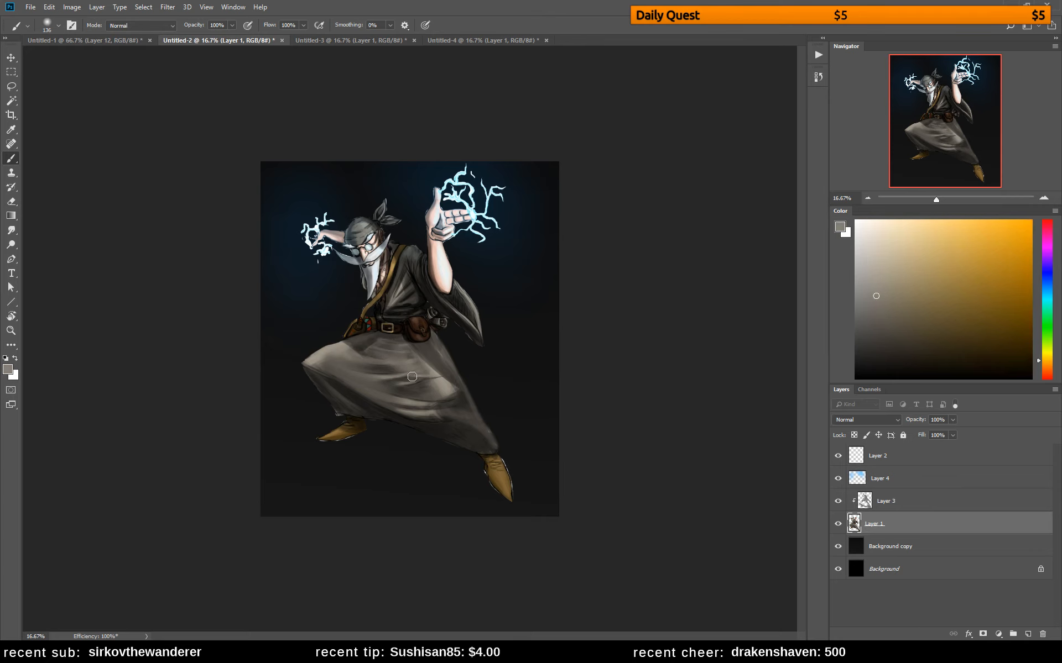
left_click(410, 353, "alt")
left_click(419, 363, "alt")
left_click(404, 342, "alt")
Even out the skirt's shading from the bent knee's upper edge to the waist using sampled warm greys
left_click(328, 348, "alt")
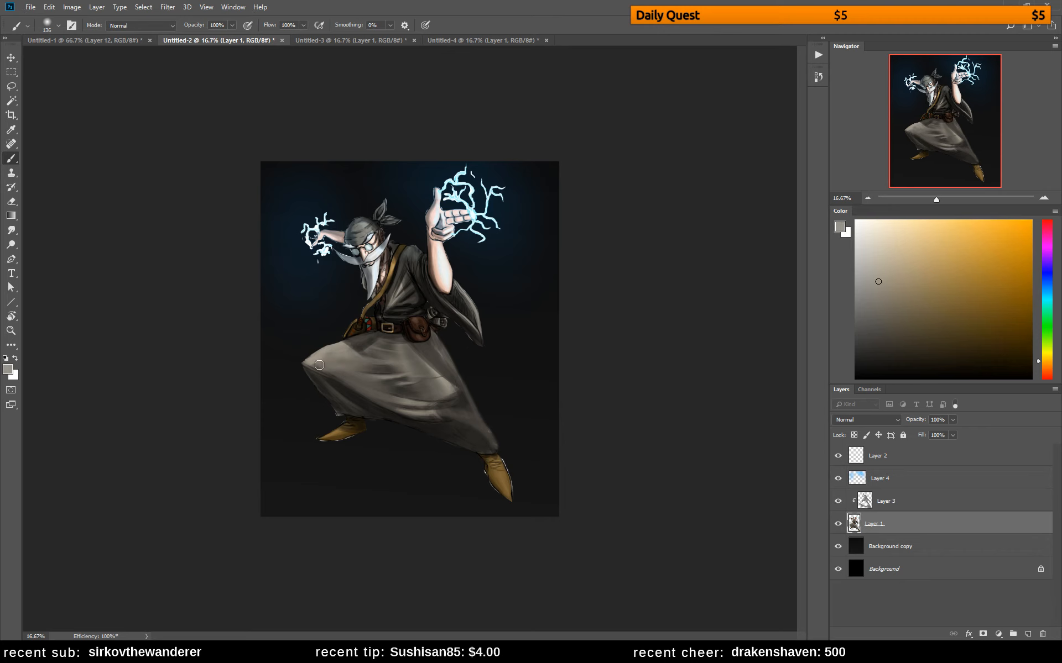
left_click(370, 339, "alt")
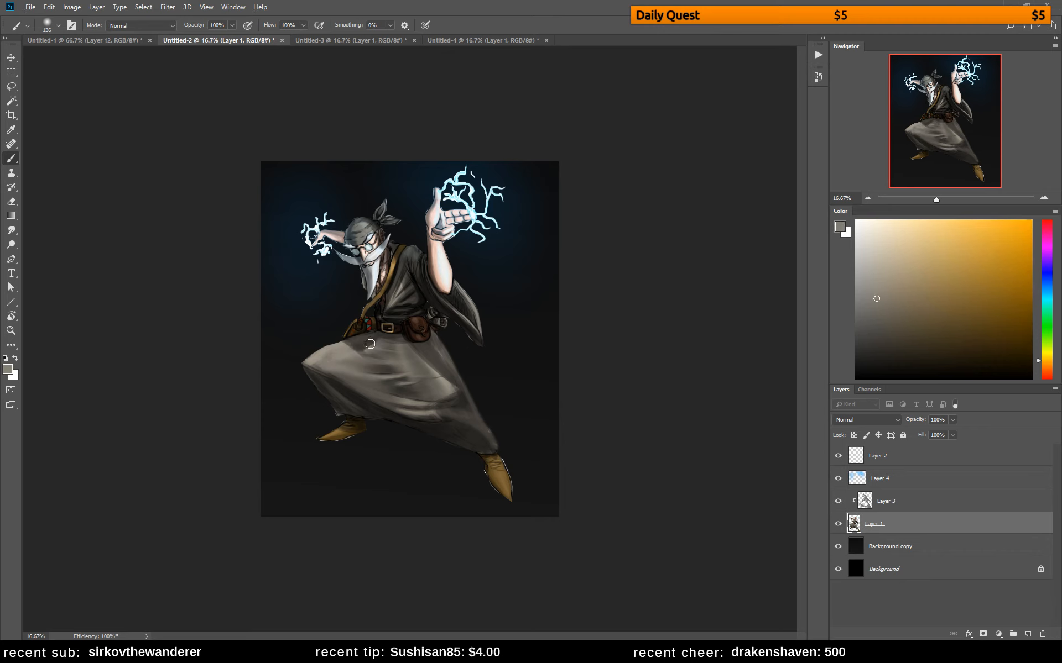
left_click(394, 349, "alt")
left_click(364, 396, "alt")
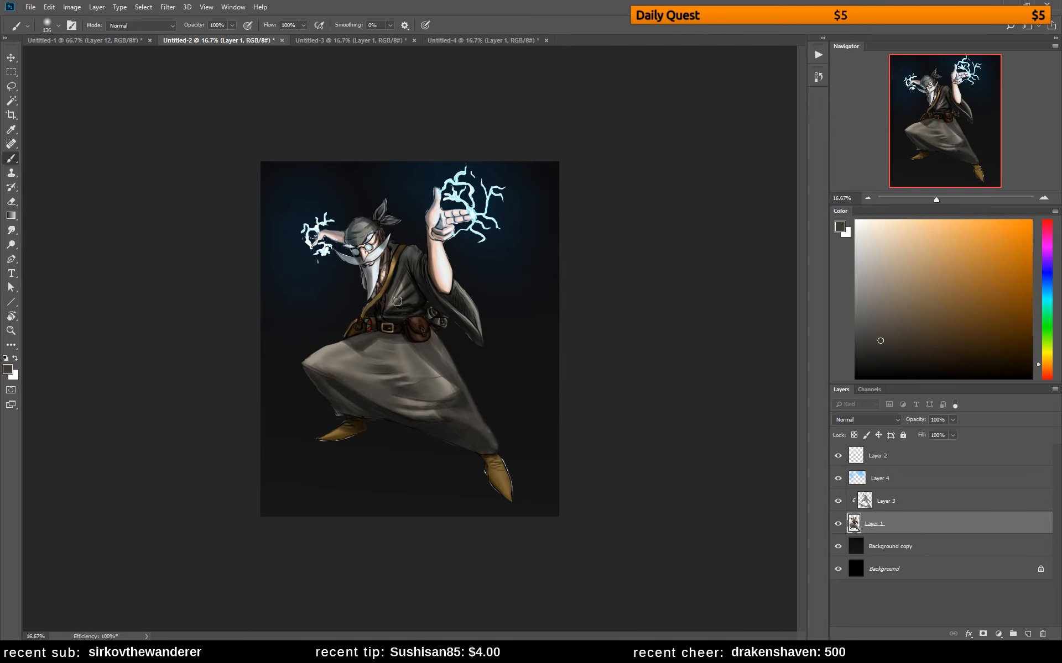
Paint over the harsh folds on the wizard's shirt with sampled greys, flipping the canvas back to check and continue
left_click(401, 355, "alt")
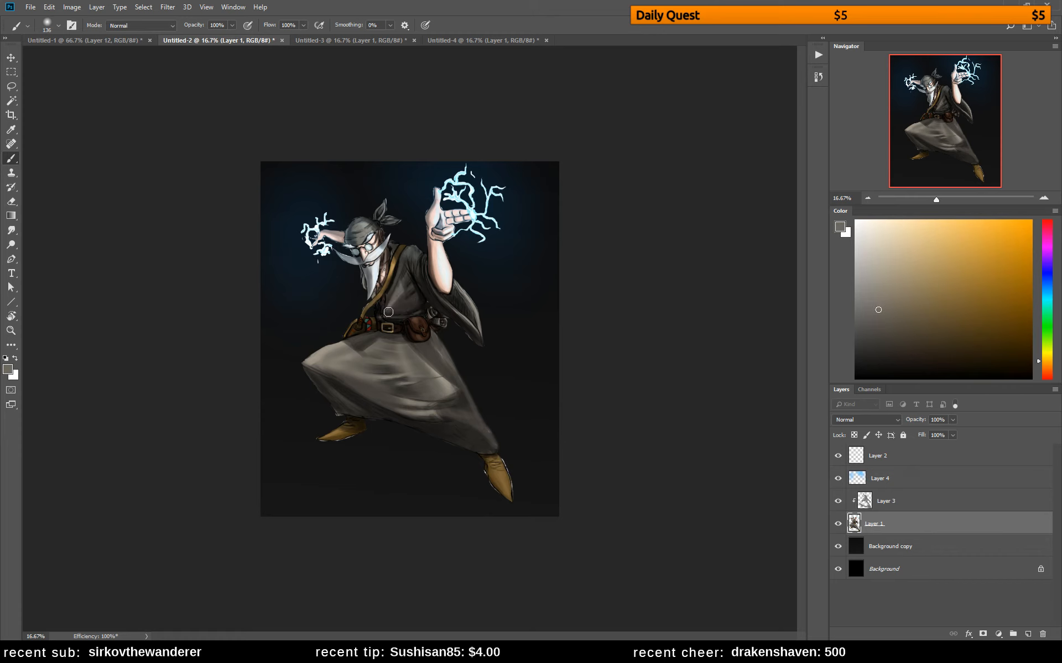
left_click(420, 289, "alt")
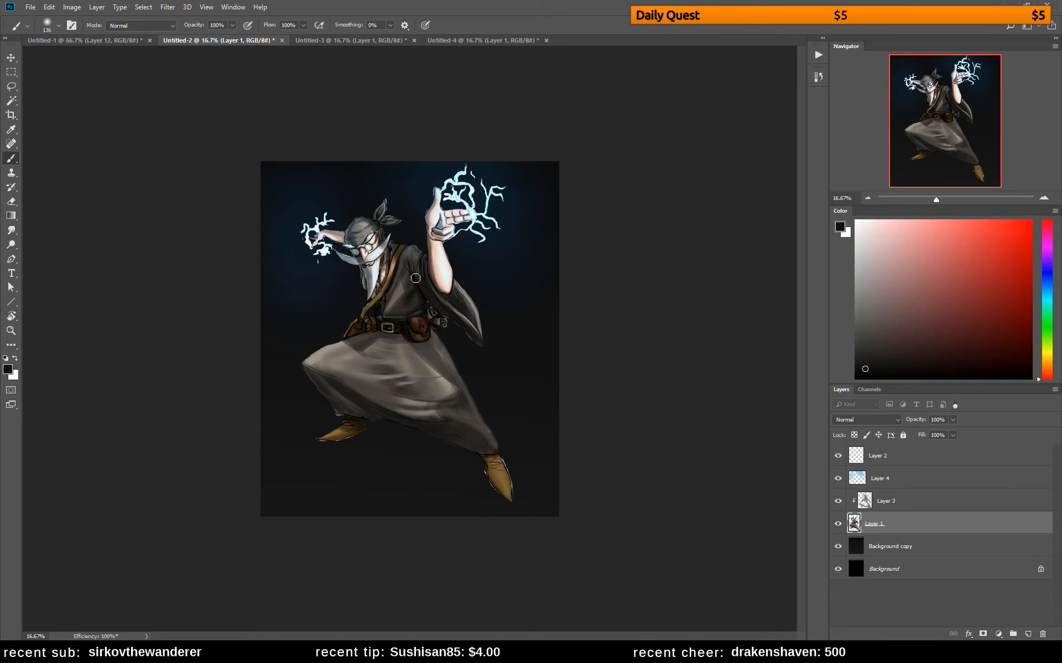
left_click(404, 294, "alt")
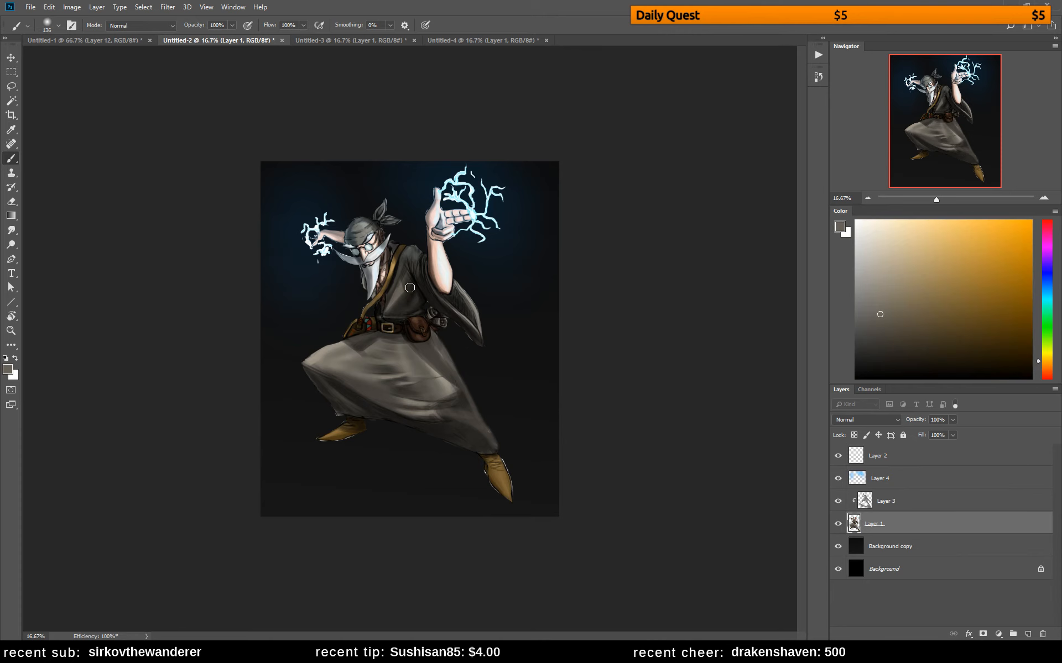
left_click(413, 302, "alt")
key("ctrl+shift+h")
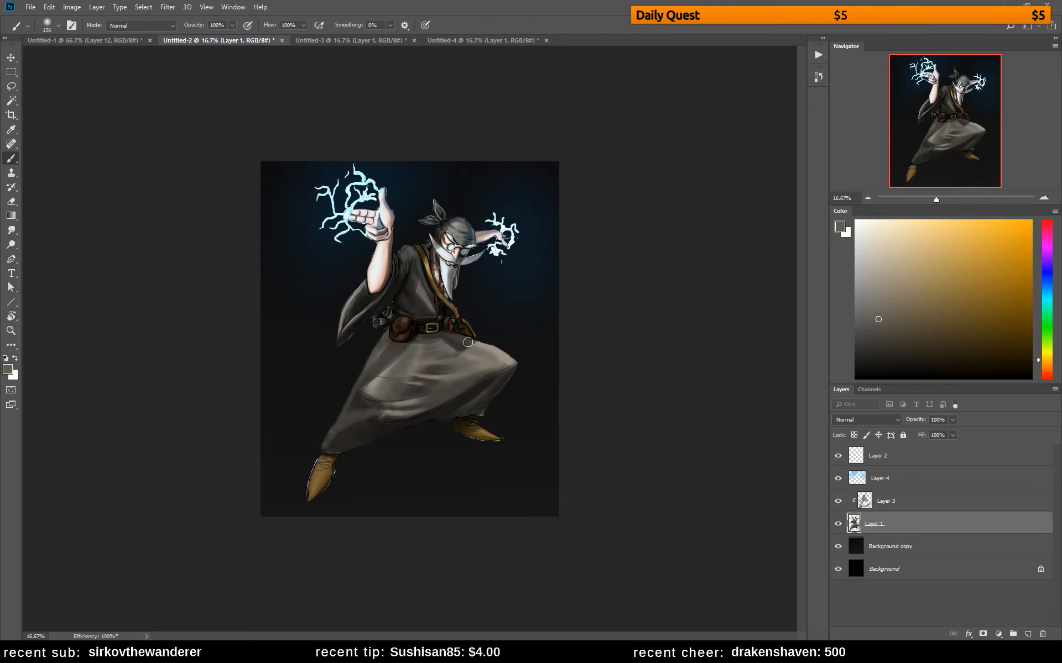
left_click(424, 296, "alt")
left_click(412, 253, "alt")
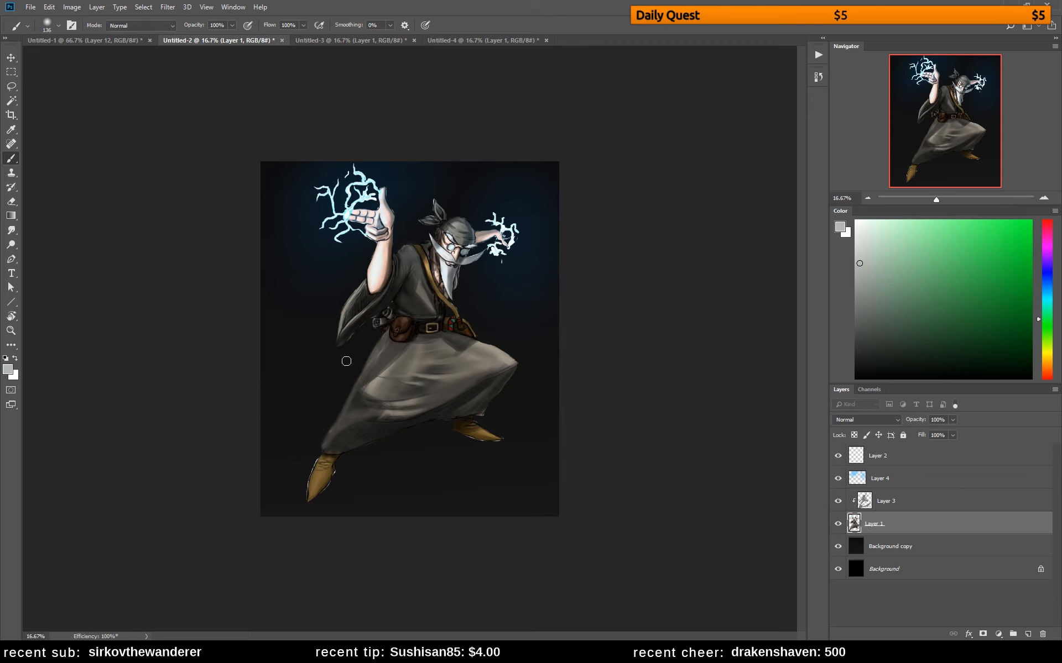
Fill in the skirt's upper back edge below the belt pouch with its sampled warm grey
left_click(387, 360, "alt")
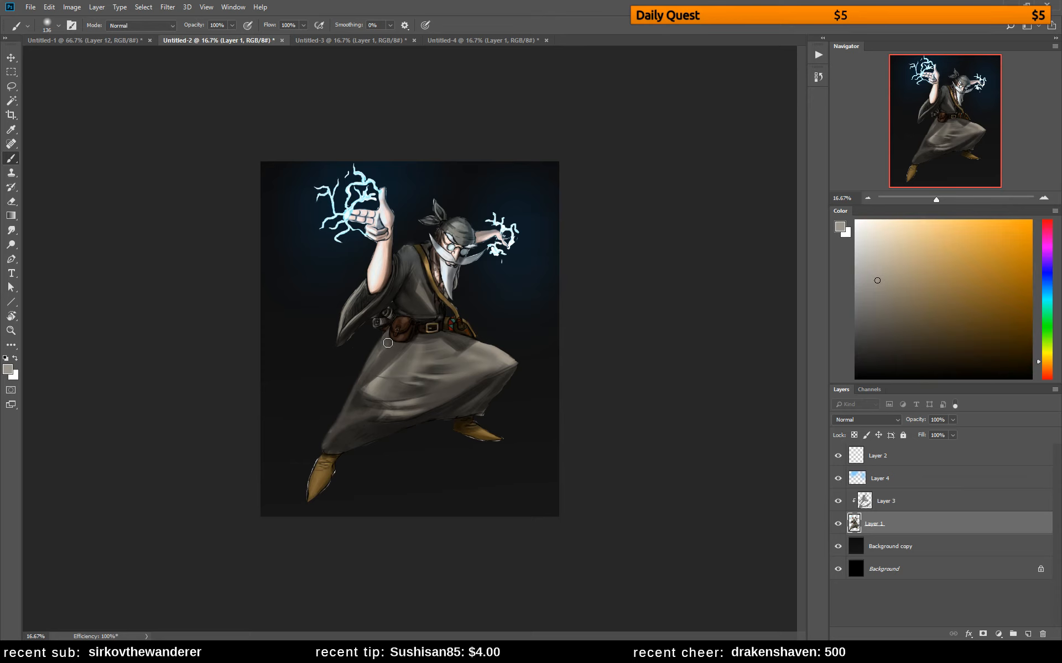
left_click_drag(362, 373, 384, 346)
left_click(379, 366, "alt")
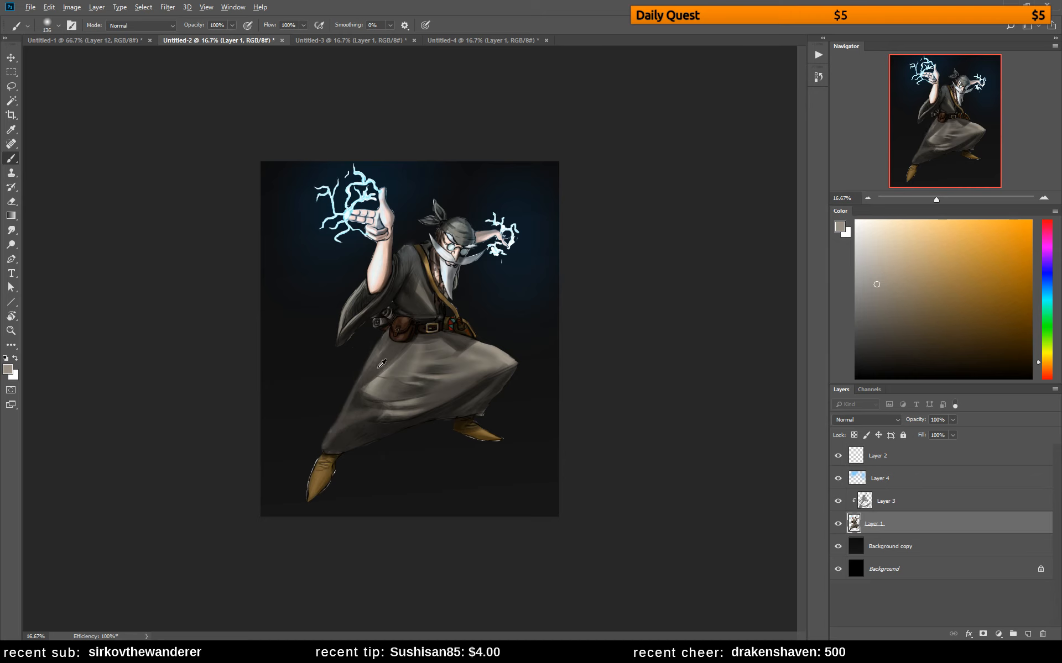
Paint soft dark grey shadows on Multiply Layer 3 along the skirt's back side from belt to hem, and clean the spill off the back shoe
left_click(912, 501)
left_click(388, 355, "alt")
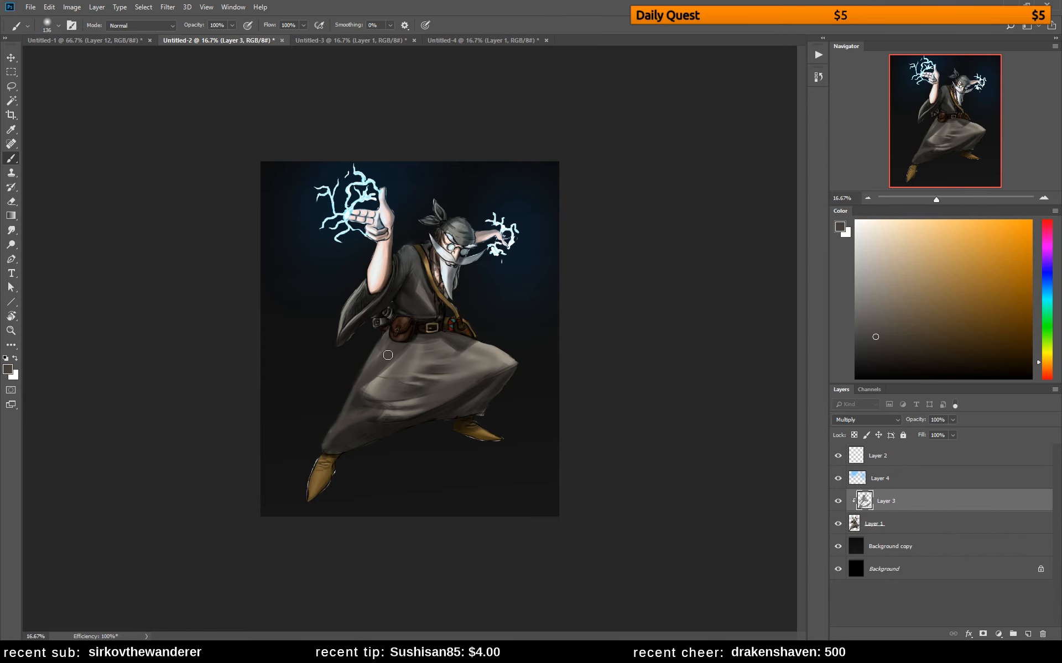
mouse_move(391, 345)
left_mouse_down()
mouse_move(353, 409)
mouse_move(394, 339)
left_mouse_up()
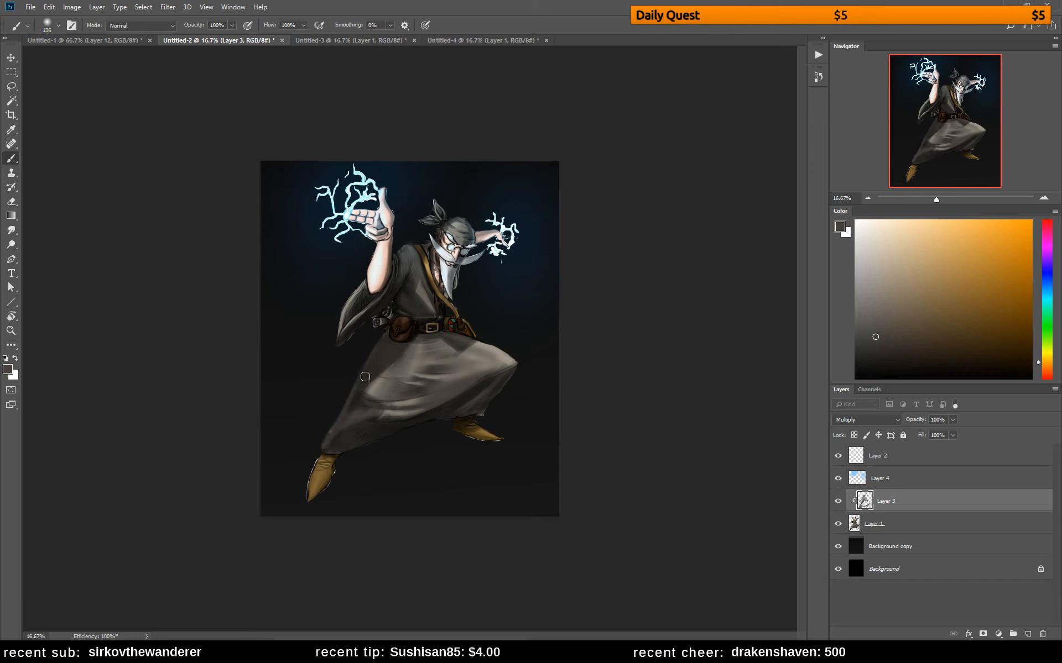
mouse_move(334, 444)
left_mouse_down()
mouse_move(356, 435)
mouse_move(324, 448)
left_mouse_up()
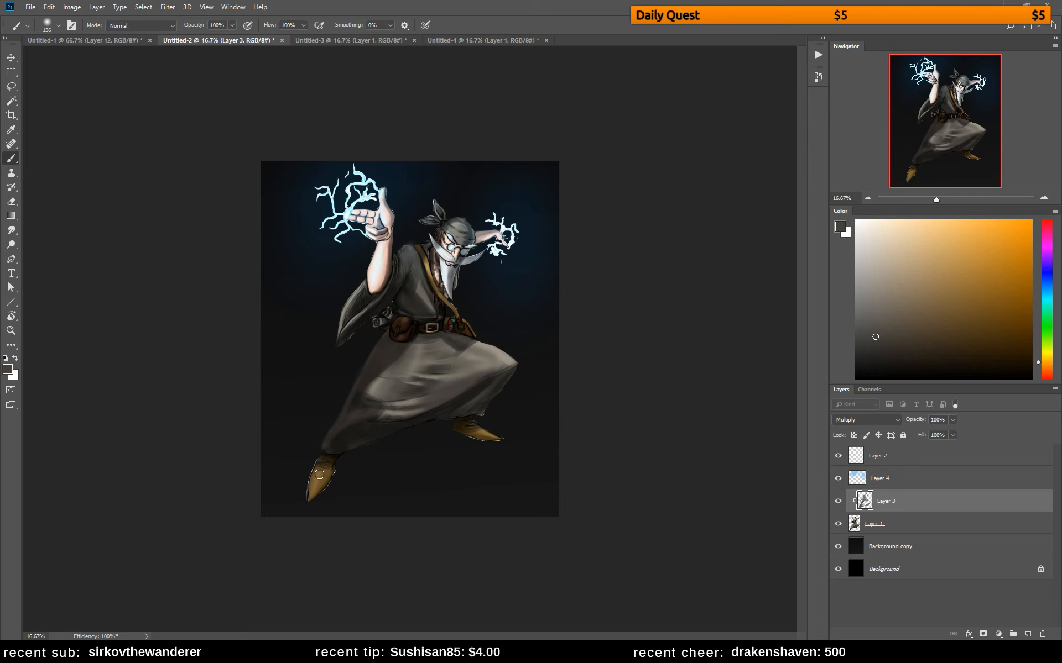
key("e")
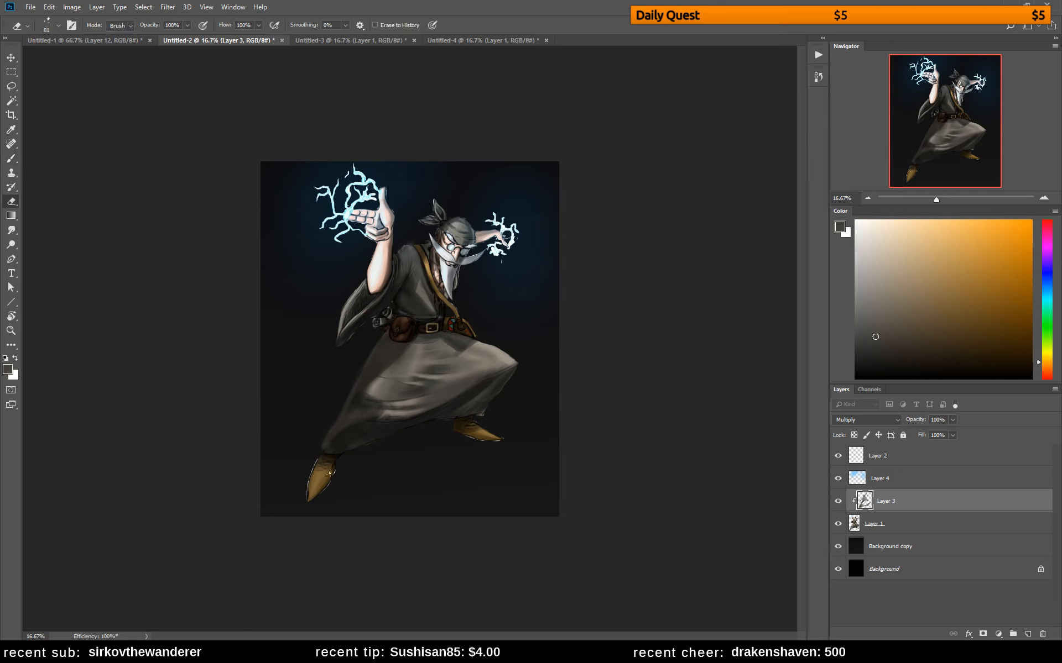
key("b")
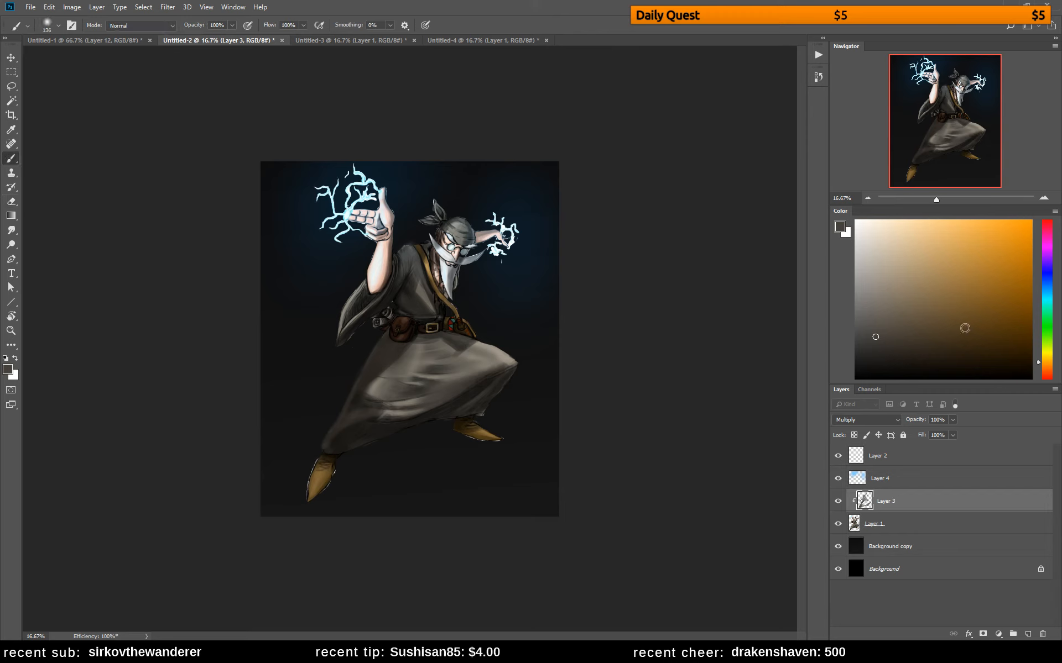
Choose a dark reddish brown and deepen the Layer 3 shadows on the skirt's back side, the shirt, the shoulder strap and the bandana
left_click(925, 338)
left_click(1047, 370)
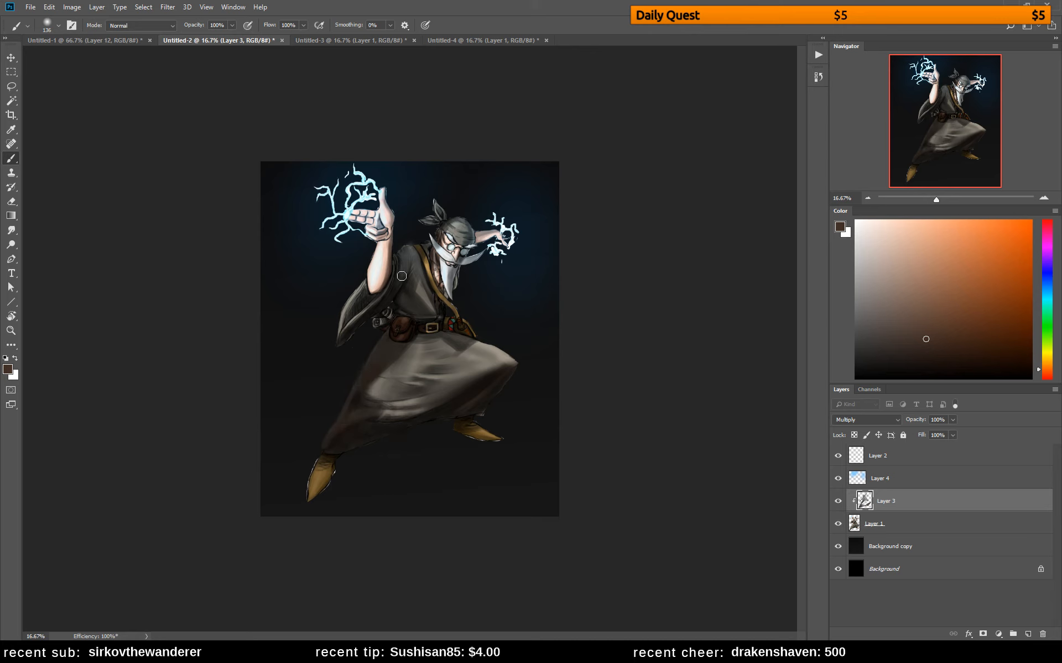
left_click_drag(411, 275, 409, 302)
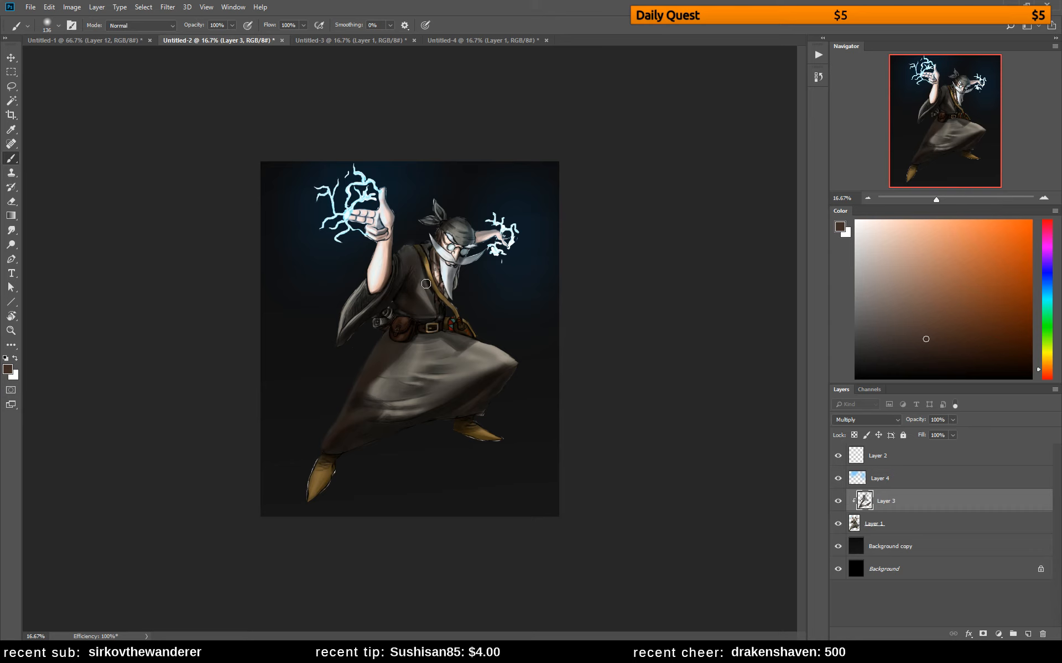
left_click_drag(423, 259, 442, 295)
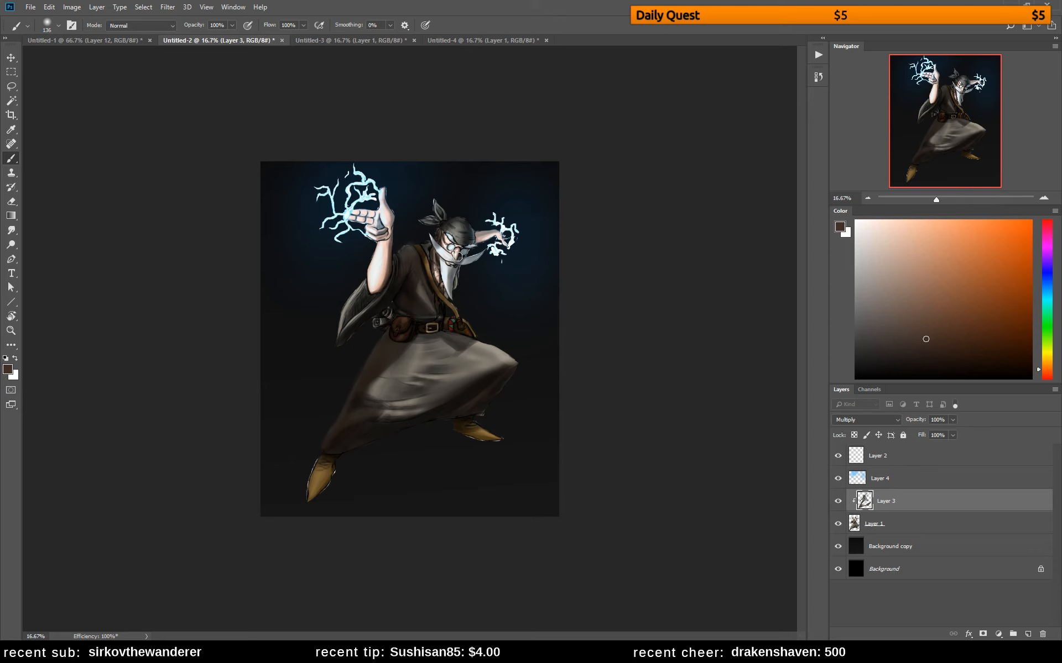
key("e")
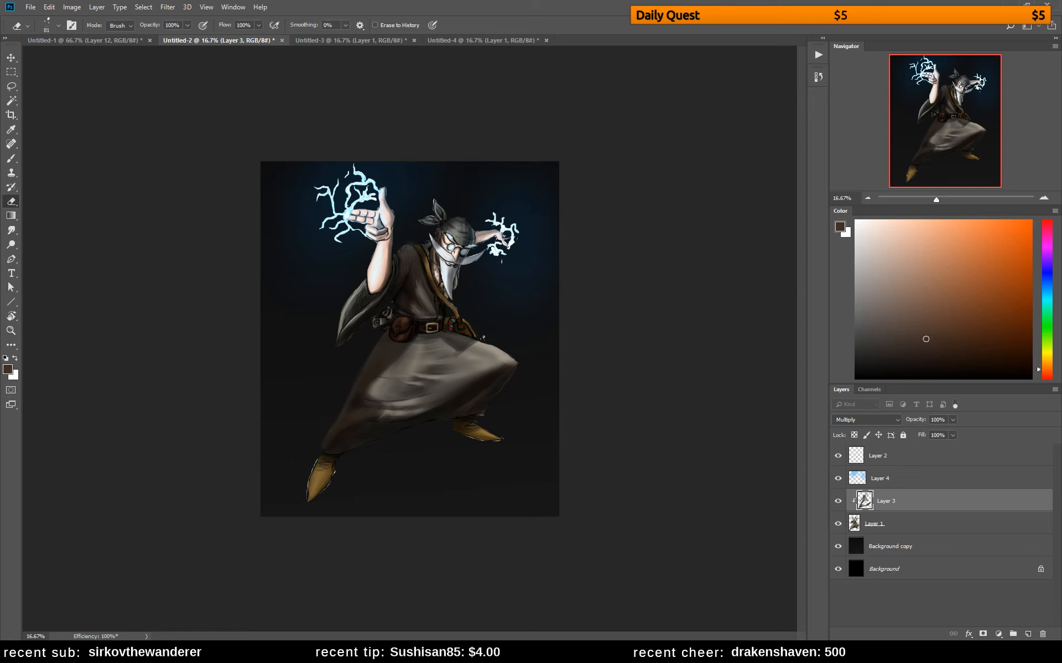
Shade the raised forearm near the elbow on Layer 3, refine the shadow edges, and flip the canvas horizontally to check
key("b")
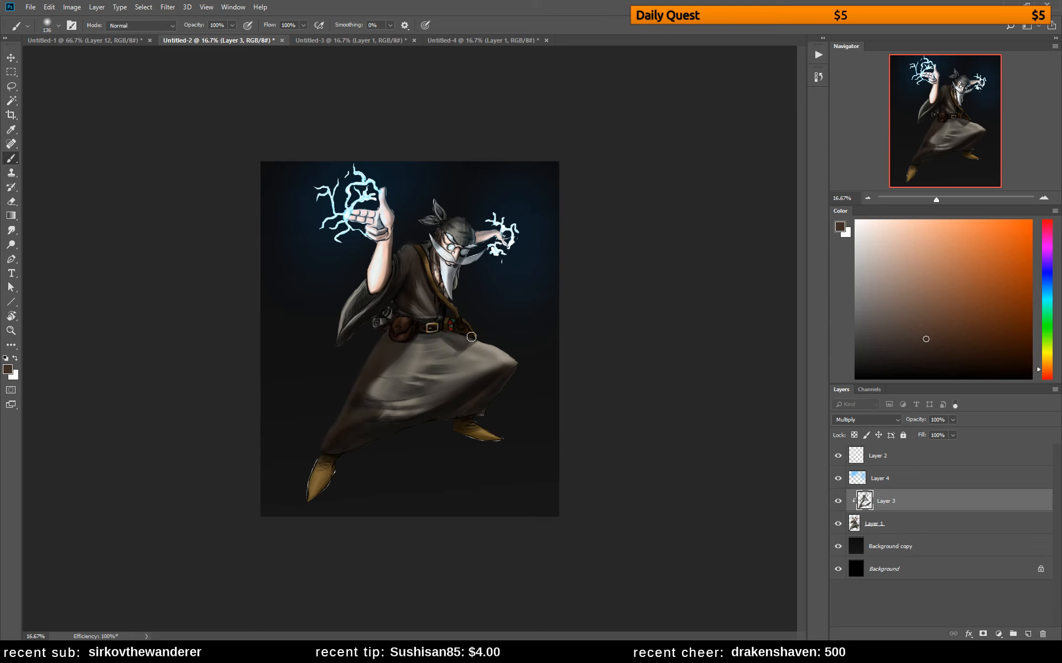
key("e")
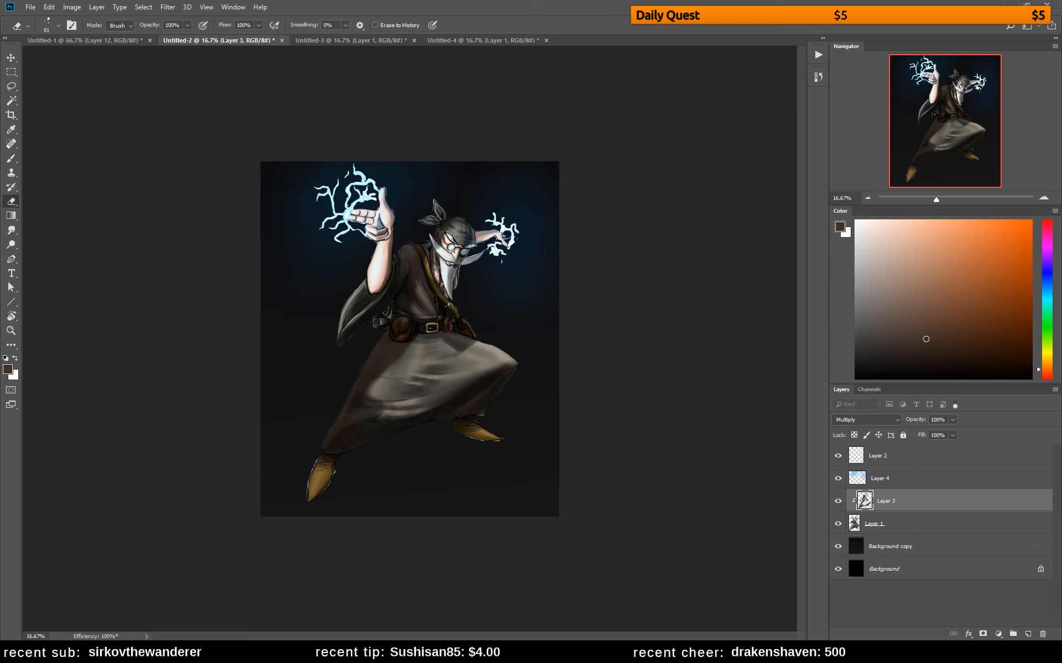
key("b")
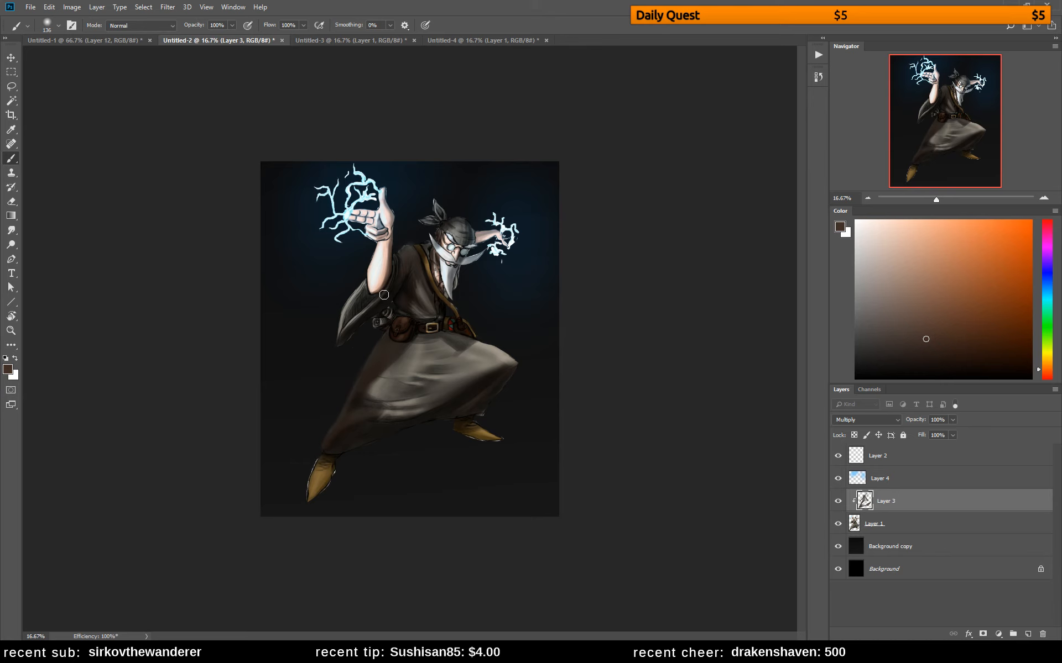
mouse_move(384, 294)
left_mouse_down()
mouse_move(392, 238)
mouse_move(377, 293)
left_mouse_up()
key("e")
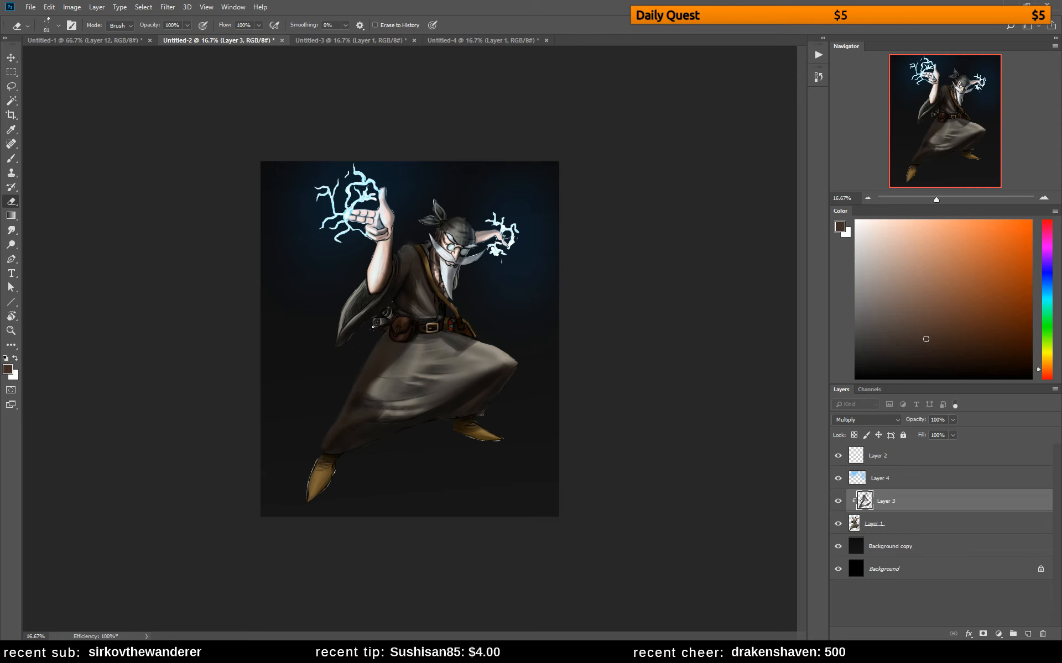
key("ctrl+shift+h")
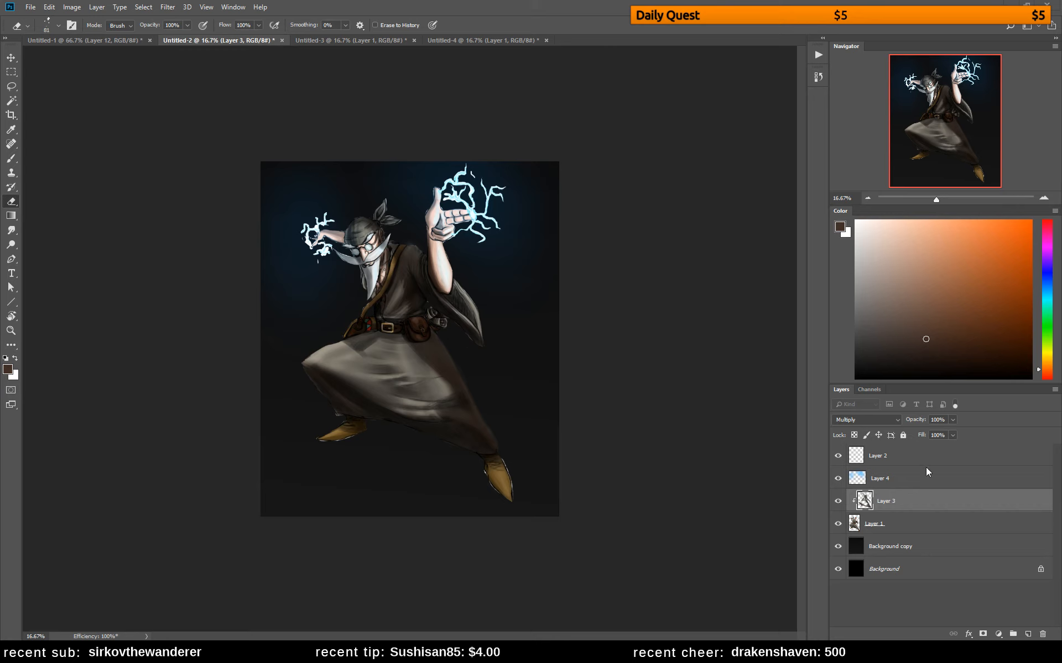
Add a new layer directly above Background and stamp a merged copy of the whole visible painting onto it
left_click(899, 570)
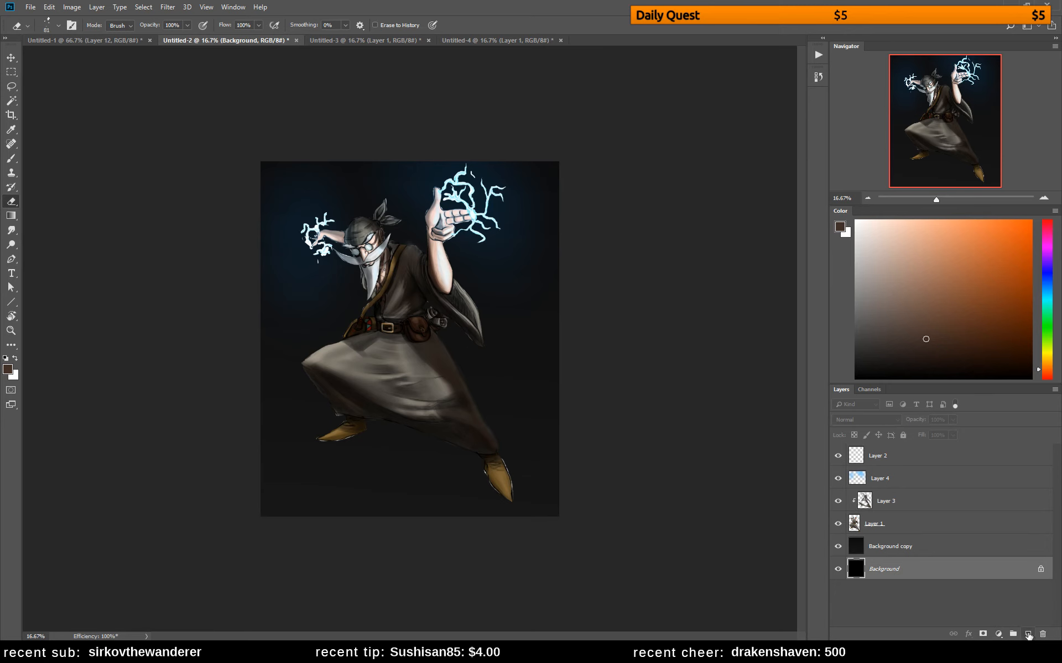
left_click(1030, 634)
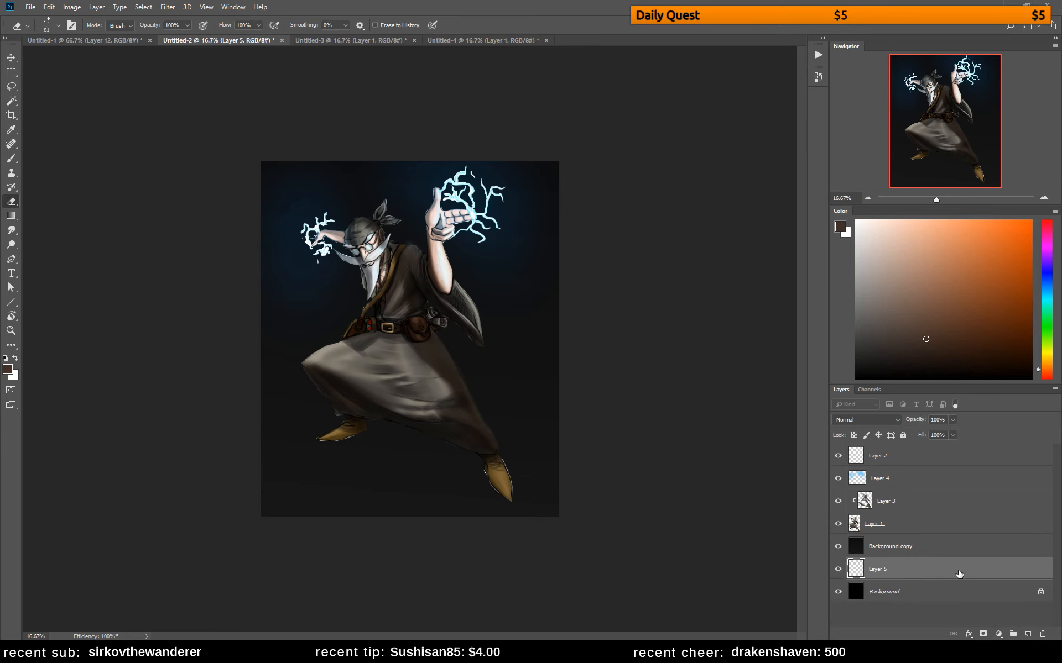
key("ctrl+z")
left_click(1029, 635, "alt")
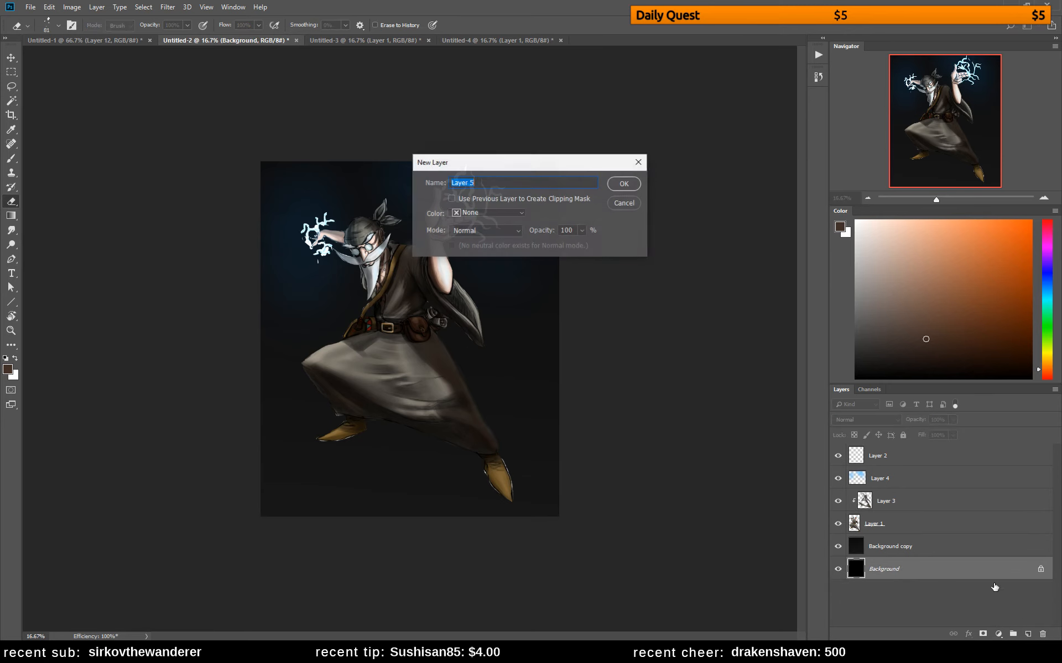
left_click(634, 188)
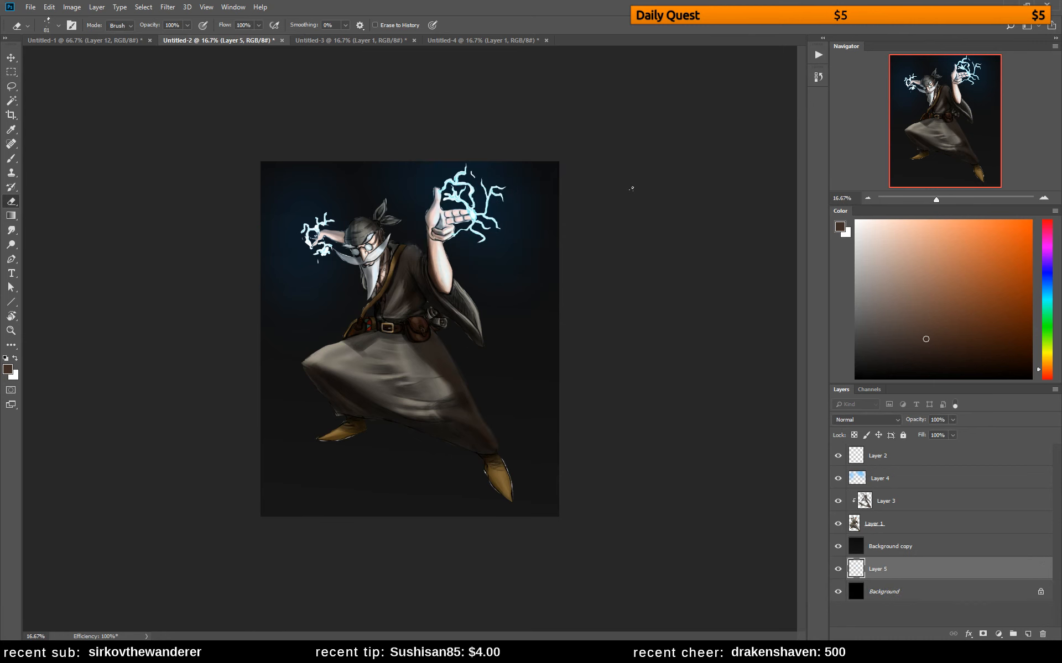
key("ctrl+alt+shift+e")
Group all layers from Background copy up to Layer 2 and expand the group to show its layers
left_click(902, 548)
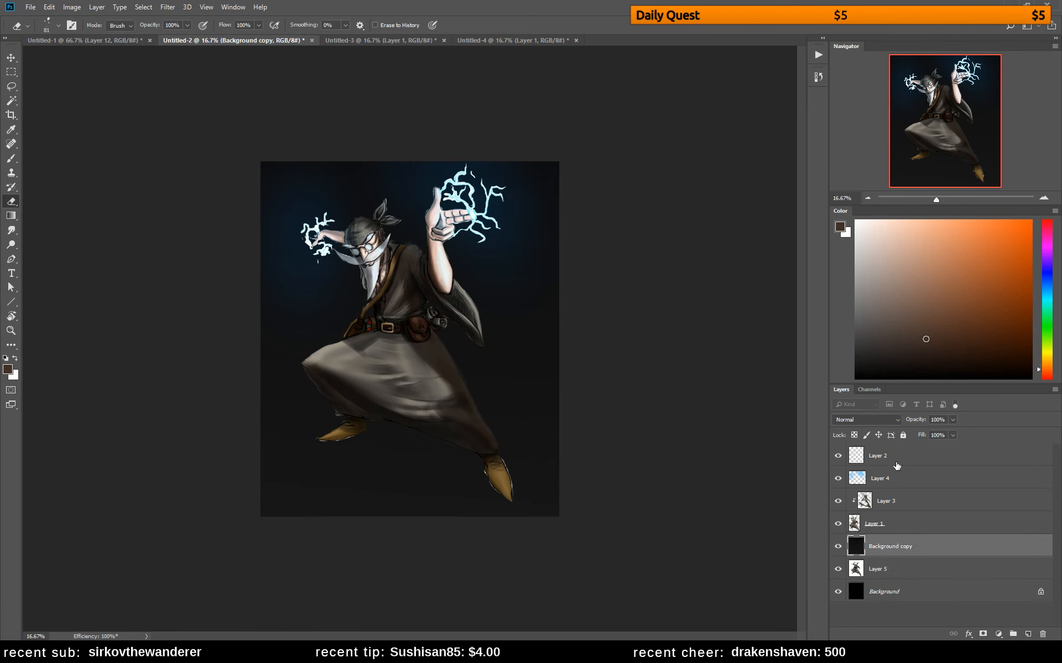
left_click(894, 464, "shift")
key("ctrl+g")
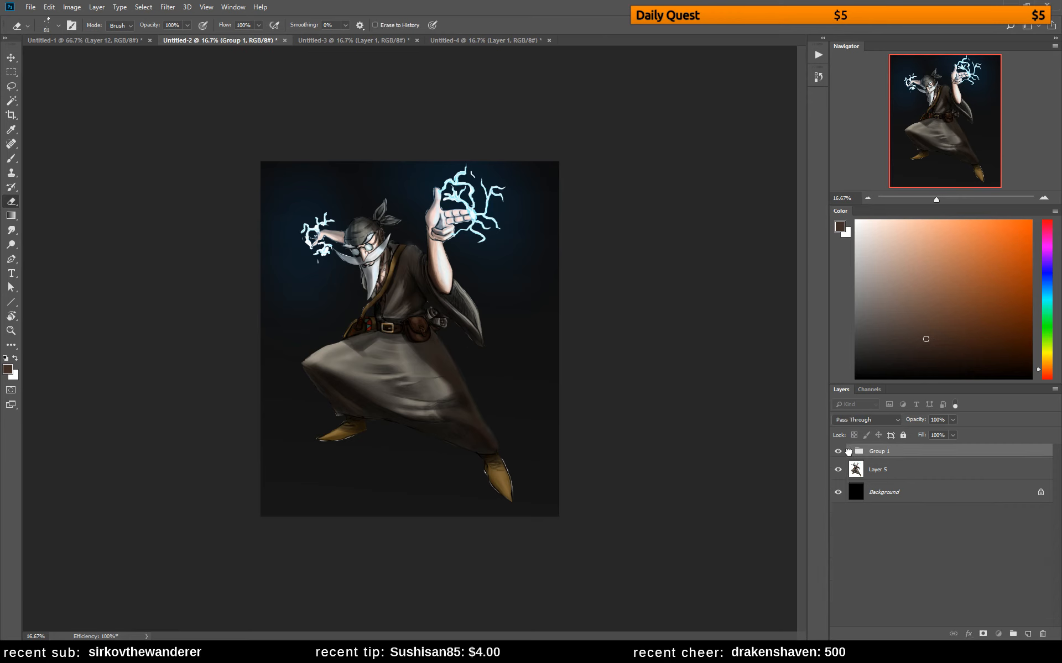
left_click(851, 451)
left_click(907, 475)
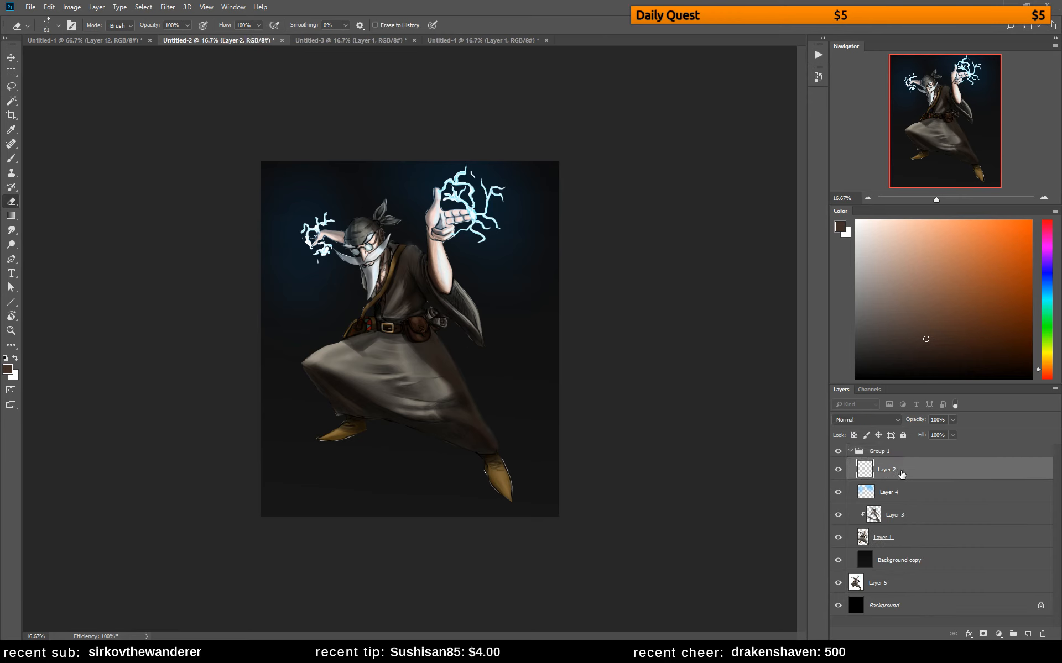
Paint more dark reddish brown shadow on Layer 3 over the hanging sleeve and the chest beside the shoulder strap
left_click(900, 518)
key("b")
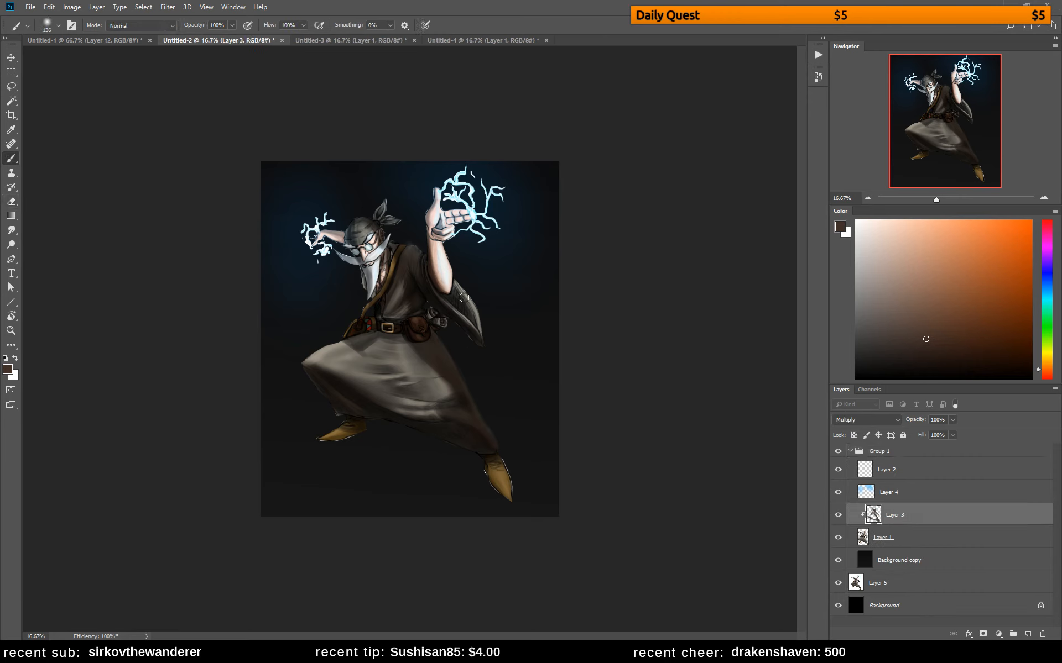
mouse_move(451, 290)
left_mouse_down()
mouse_move(483, 325)
mouse_move(466, 326)
mouse_move(464, 296)
mouse_move(446, 287)
mouse_move(481, 331)
mouse_move(457, 306)
left_mouse_up()
left_click_drag(386, 268, 380, 280)
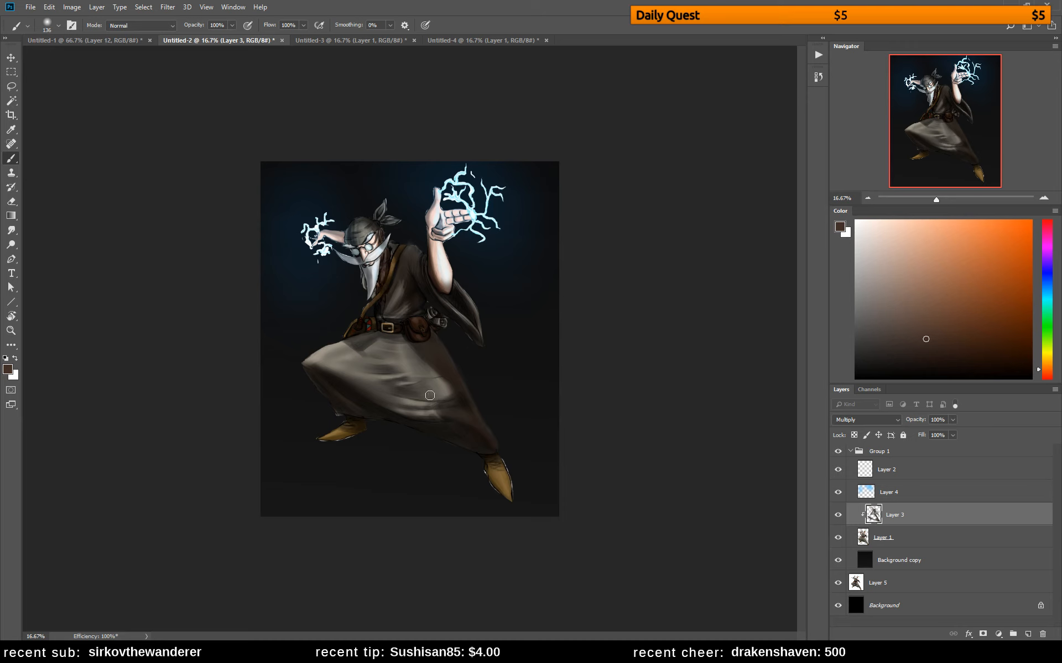
Shade the wizard's beard on Layer 3, refining the shadow edges, and flip the canvas back horizontally
key("e")
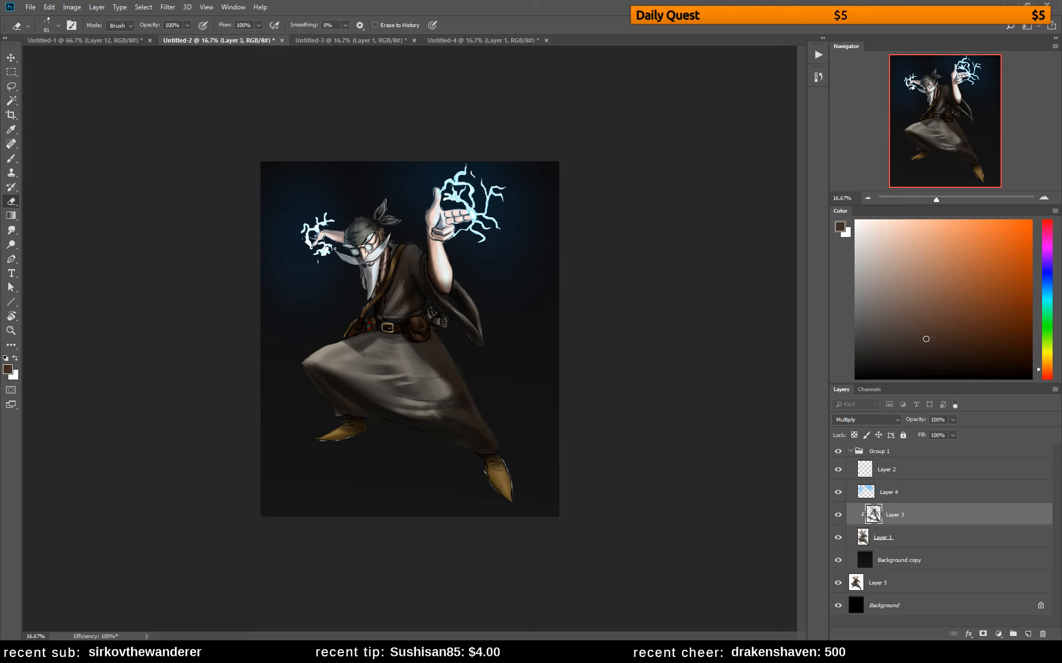
key("b")
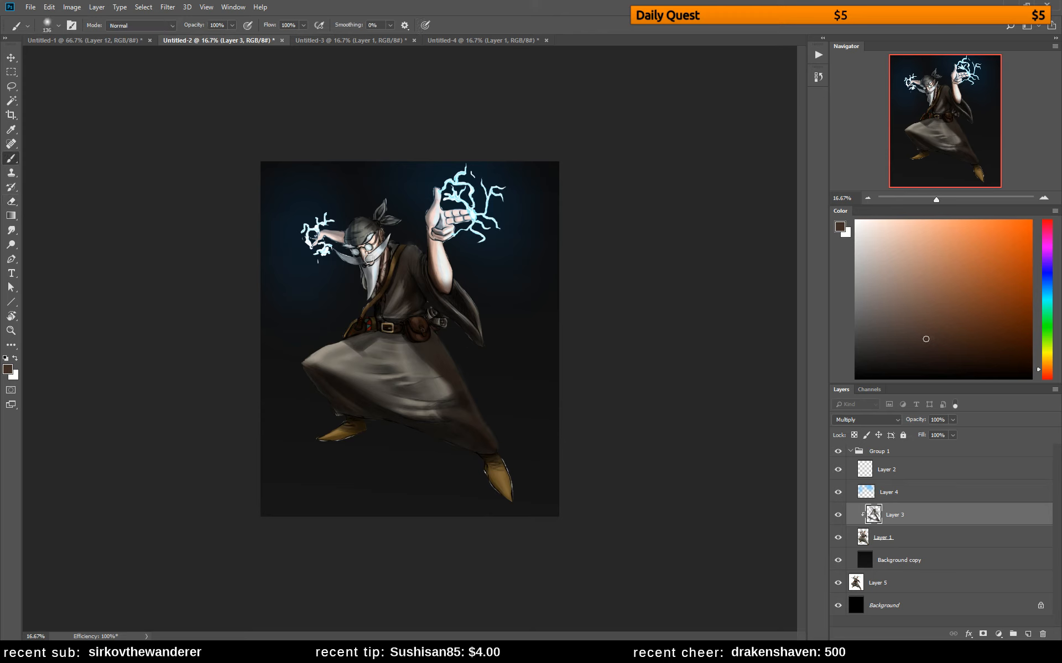
key("e")
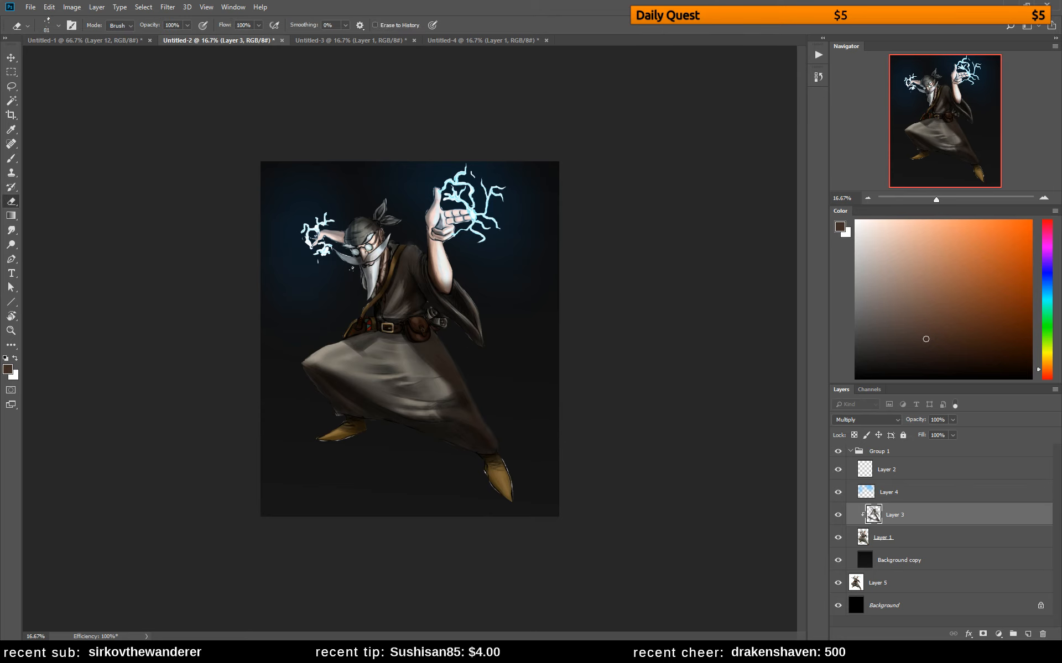
key("b")
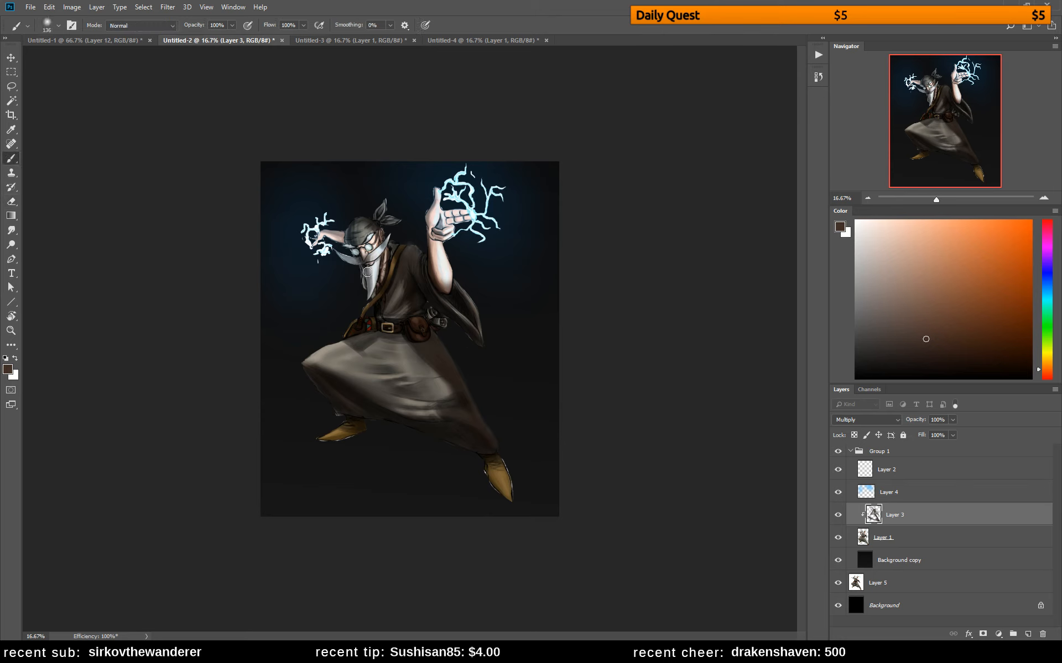
mouse_move(369, 282)
left_mouse_down()
mouse_move(372, 269)
mouse_move(372, 296)
left_mouse_up()
key("e")
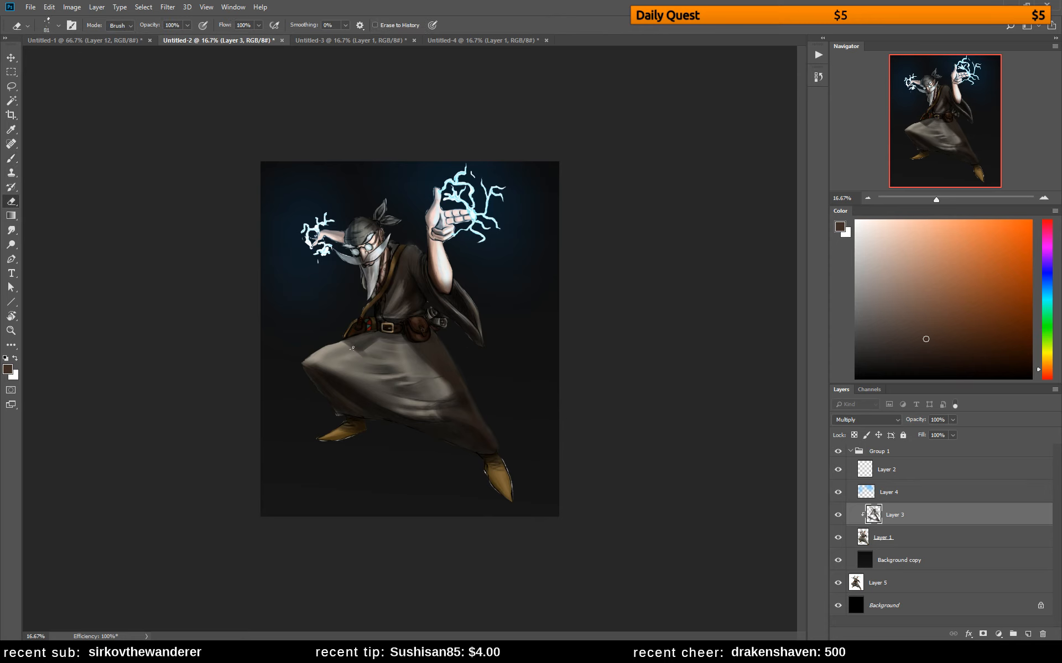
key("ctrl+shift+h")
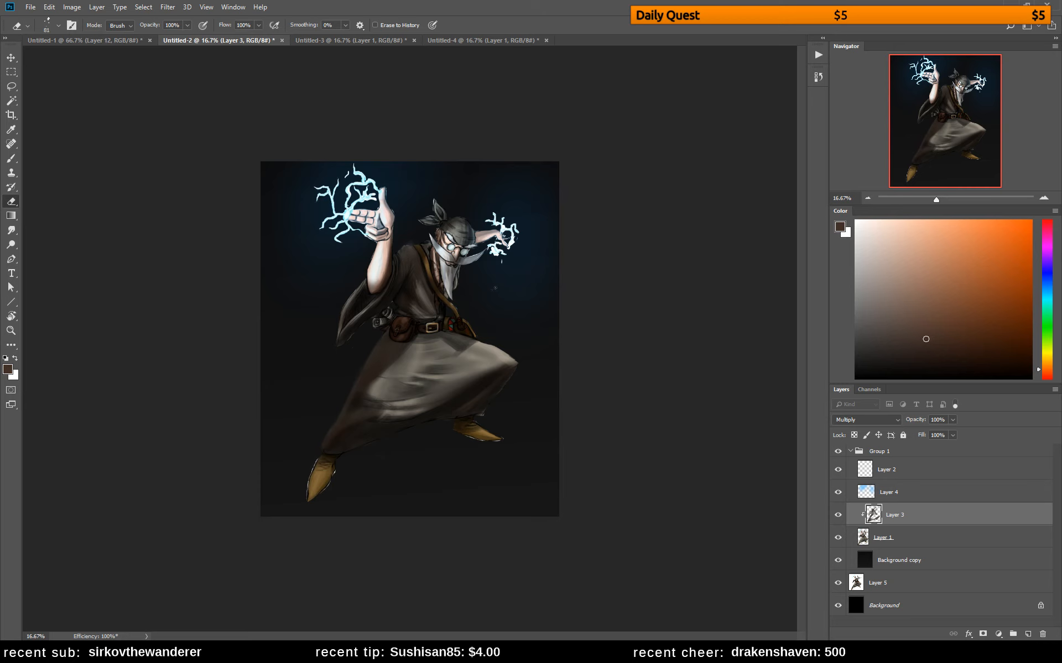
Add a new layer above Layer 4, set its blend mode to Color Dodge, and choose a saturated medium blue
key("b")
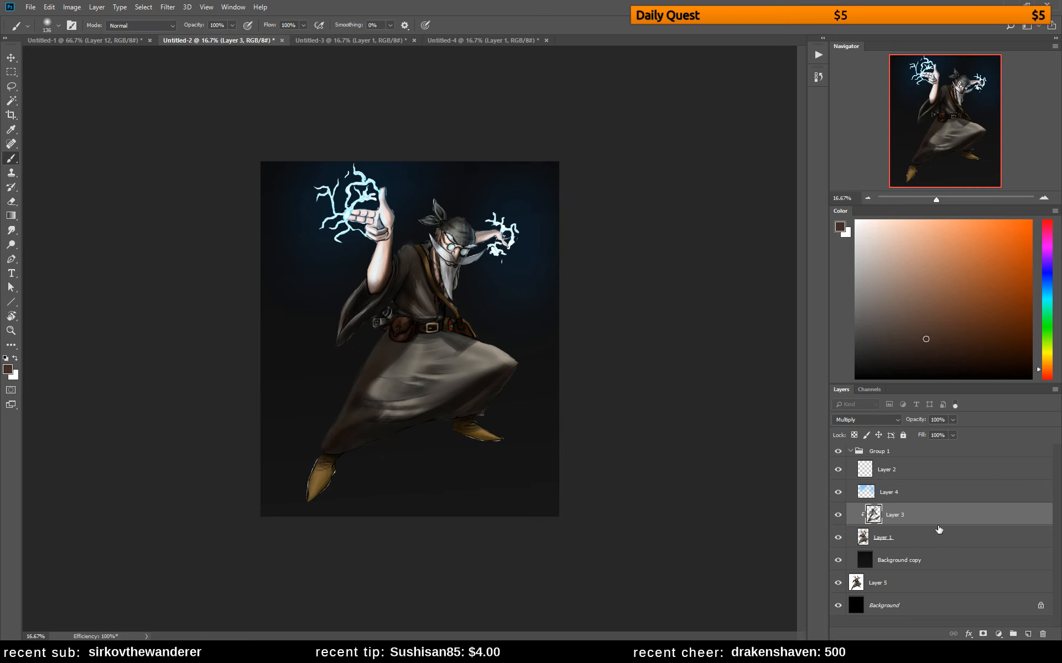
left_click(961, 497)
left_click(1027, 634)
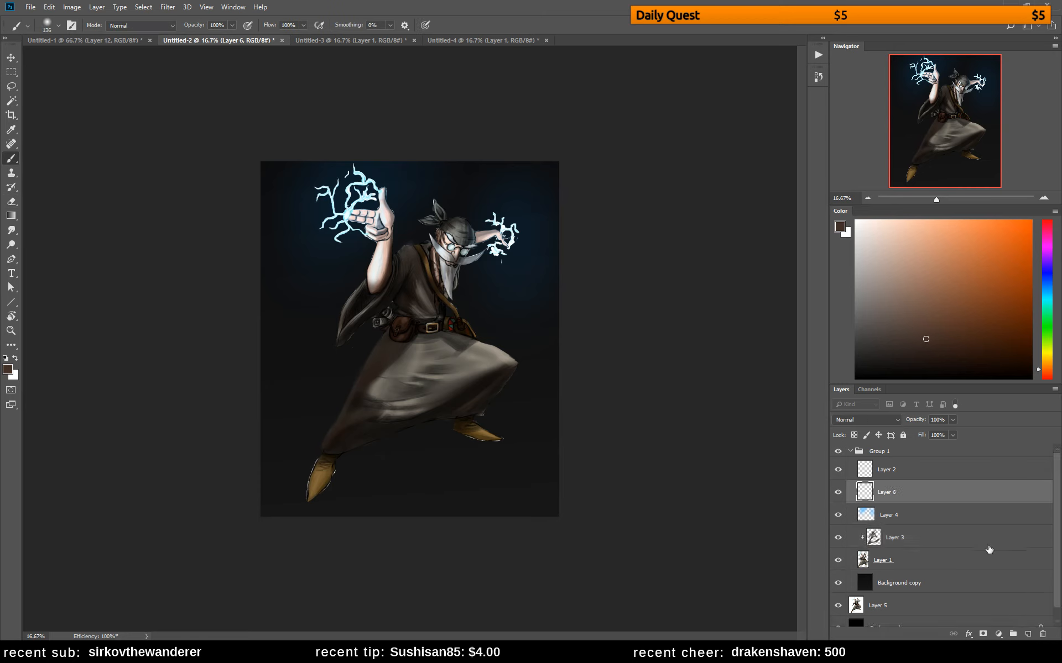
left_click(861, 422)
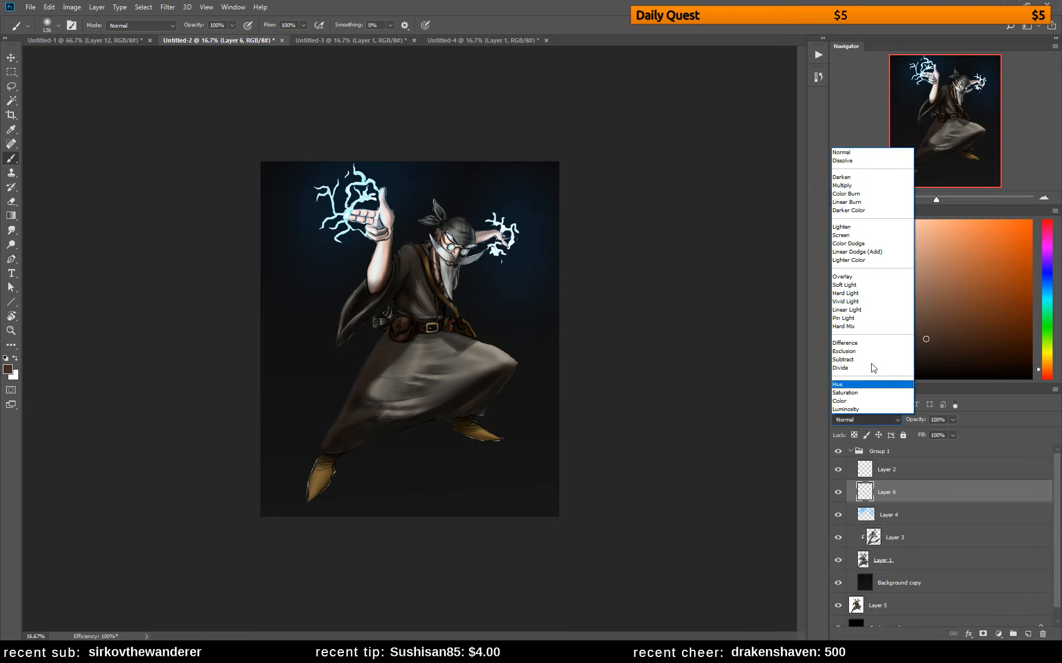
left_click(858, 248)
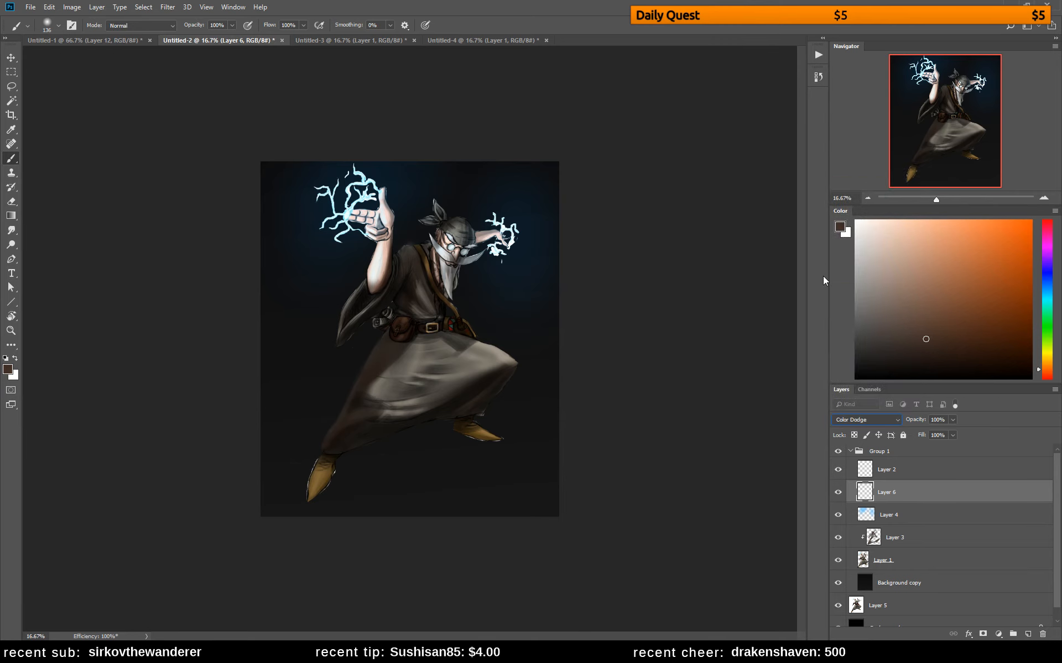
left_click(1048, 284)
left_click(1003, 290)
Reduce the soft round brush to 58 px and test the blue dodge colour on the bandana
right_click(503, 212)
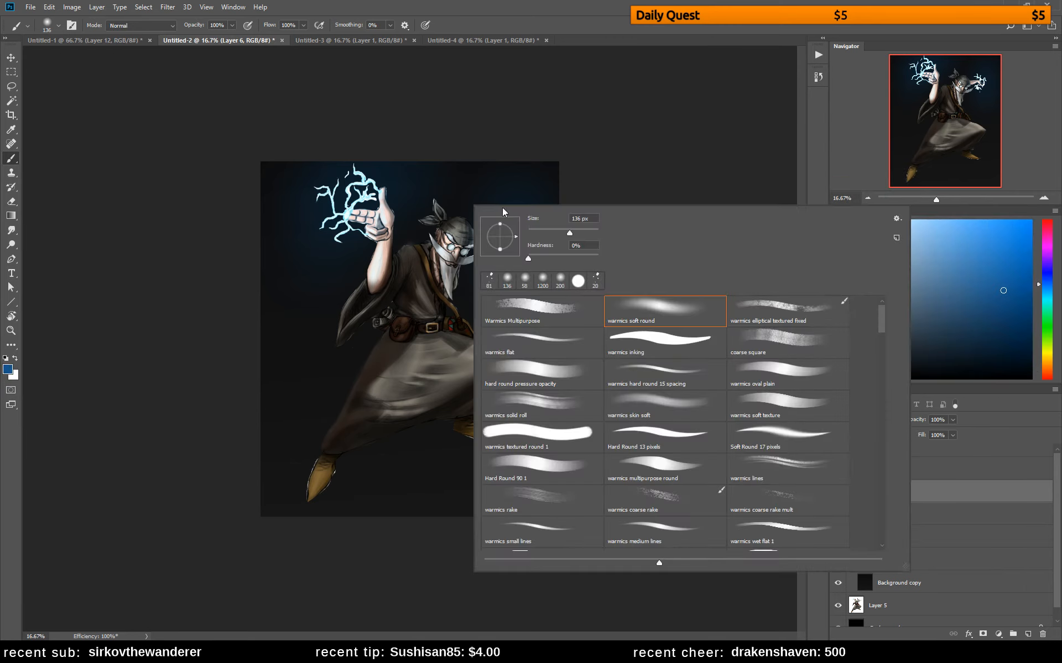
left_click(532, 232)
left_click_drag(533, 232, 537, 232)
left_click(444, 224)
right_click(475, 207)
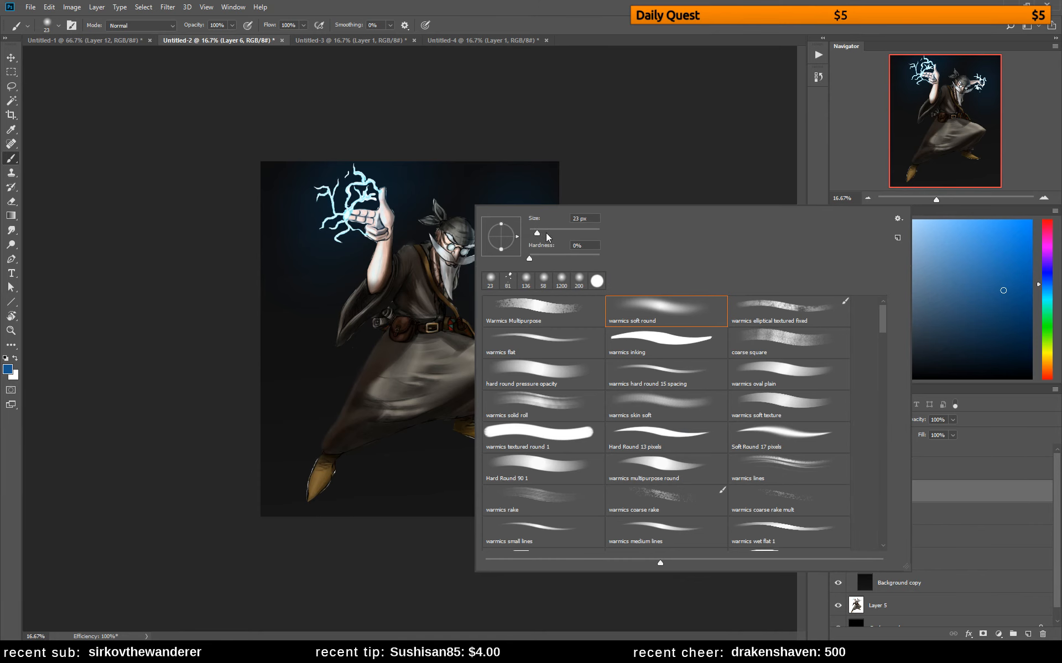
left_click(450, 225)
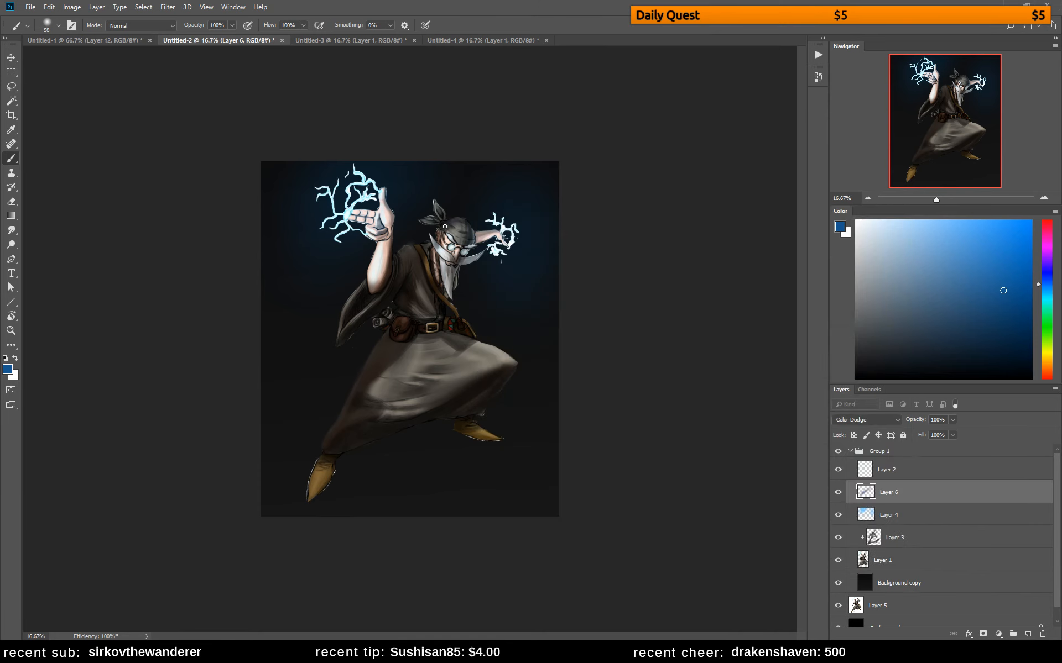
Choose a light blue and paint a blue rim light along the bandana's knot and tails on Layer 6
left_click(927, 220)
key("e")
key("b")
left_click_drag(438, 198, 440, 213)
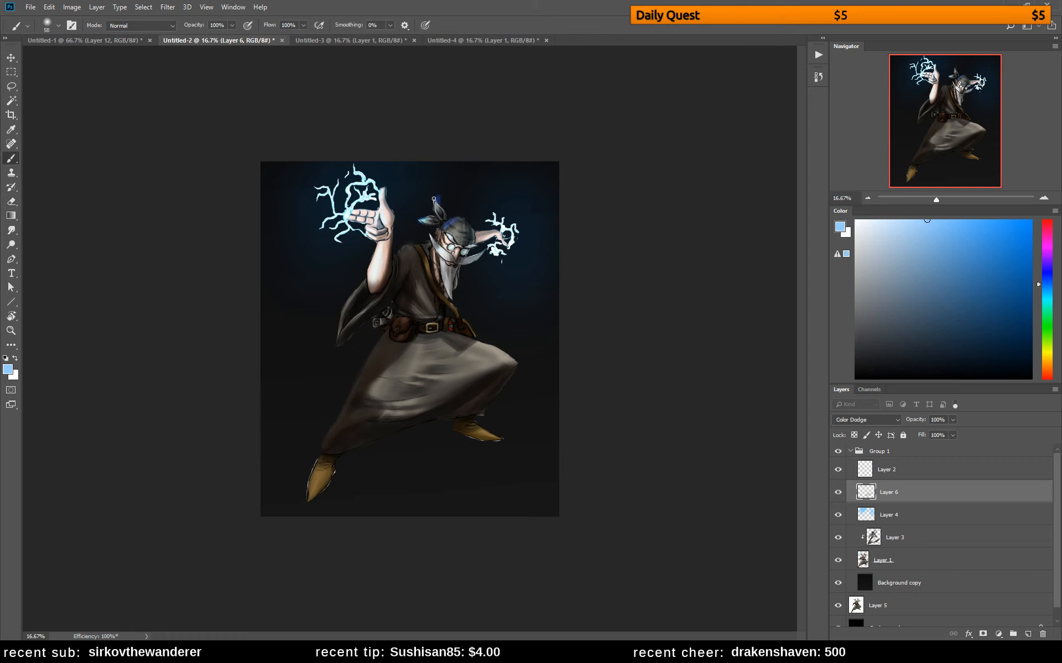
key("e")
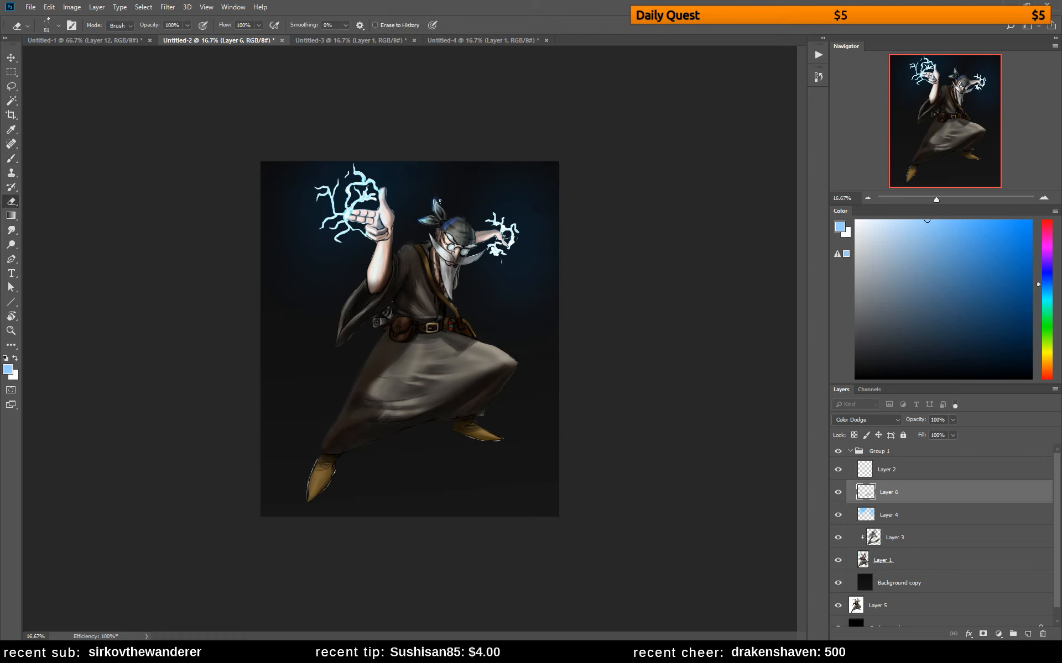
Paint light blue rim light on the back arm and around the raised hand's fingers, palm and forearm
key("b")
left_click(493, 232)
left_click(497, 233)
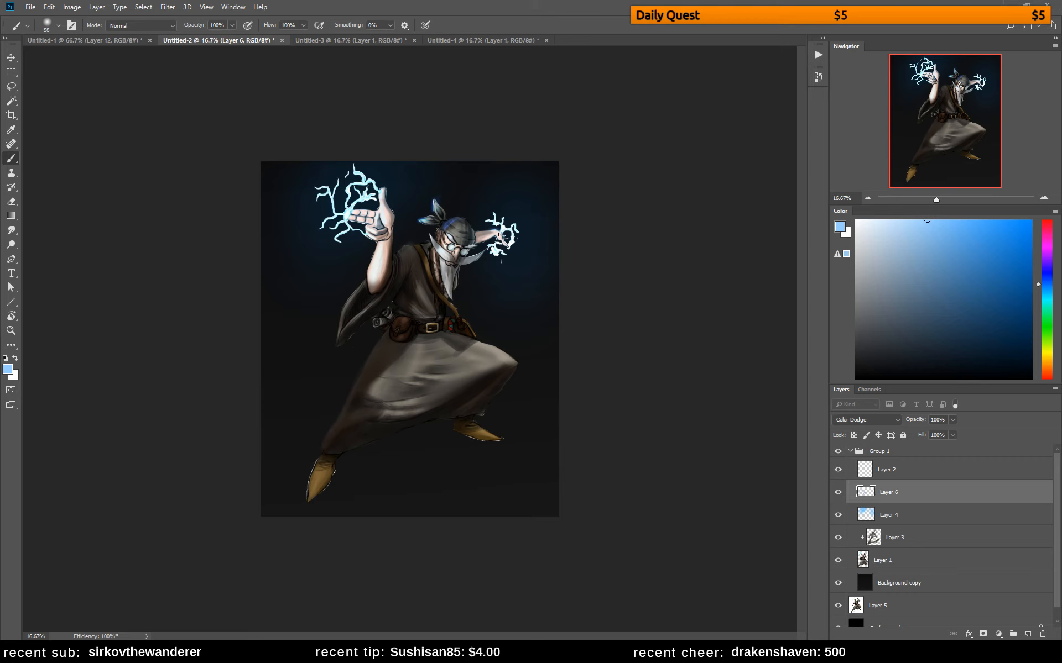
mouse_move(356, 210)
left_mouse_down()
mouse_move(377, 209)
mouse_move(383, 189)
mouse_move(391, 207)
left_mouse_up()
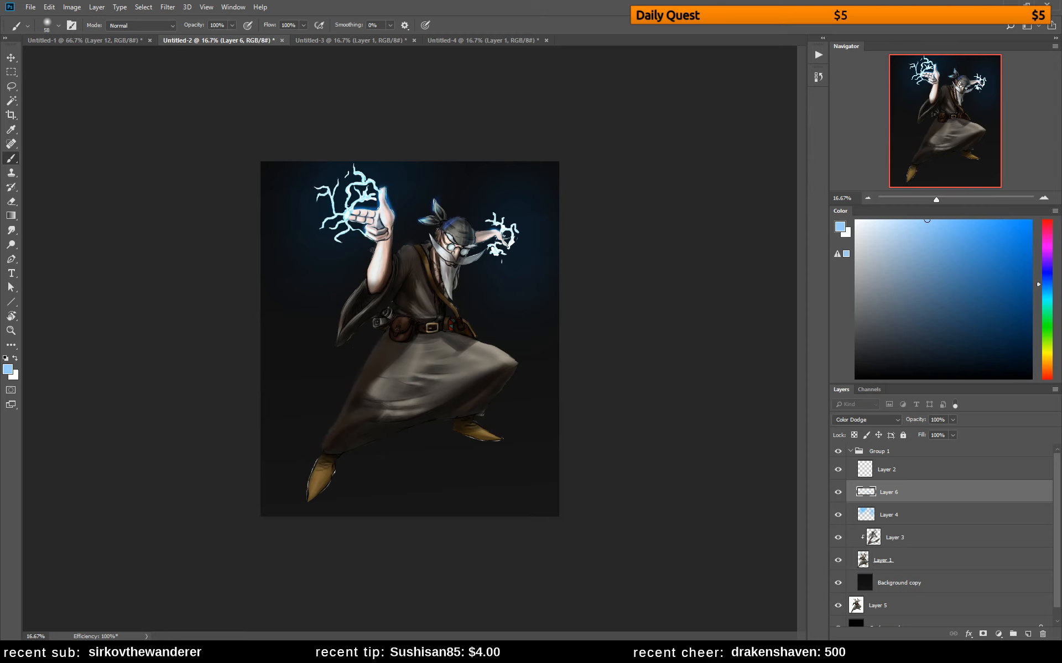
left_click_drag(372, 250, 368, 268)
left_click_drag(344, 216, 361, 220)
key("e")
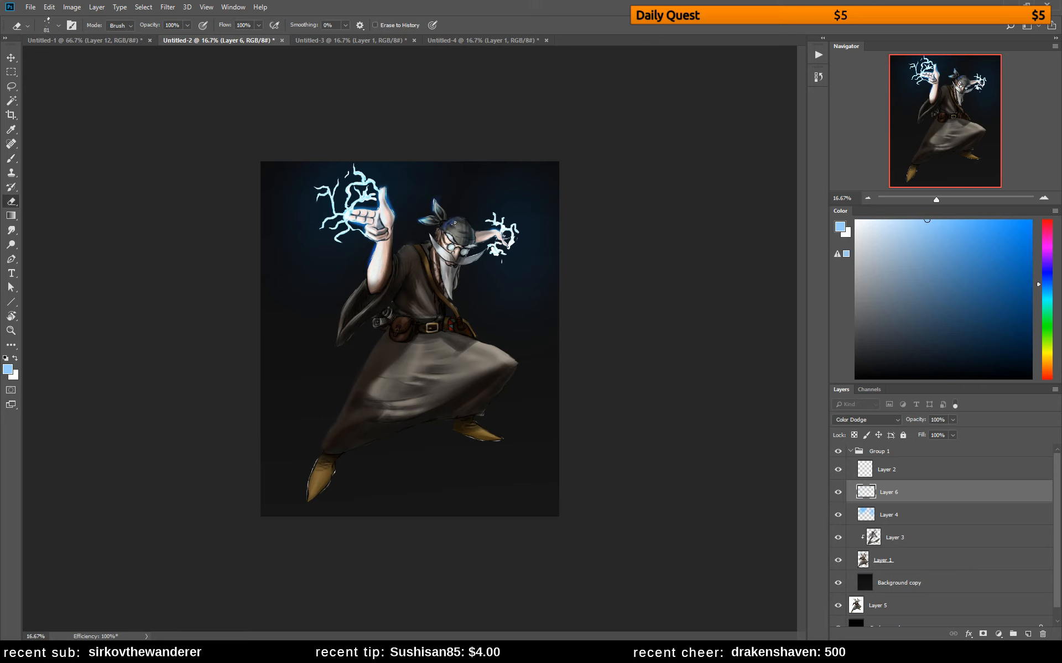
Paint light blue rim light down the outer edge of the robe's skirt on the extended rear leg and trim it with the Eraser
key("b")
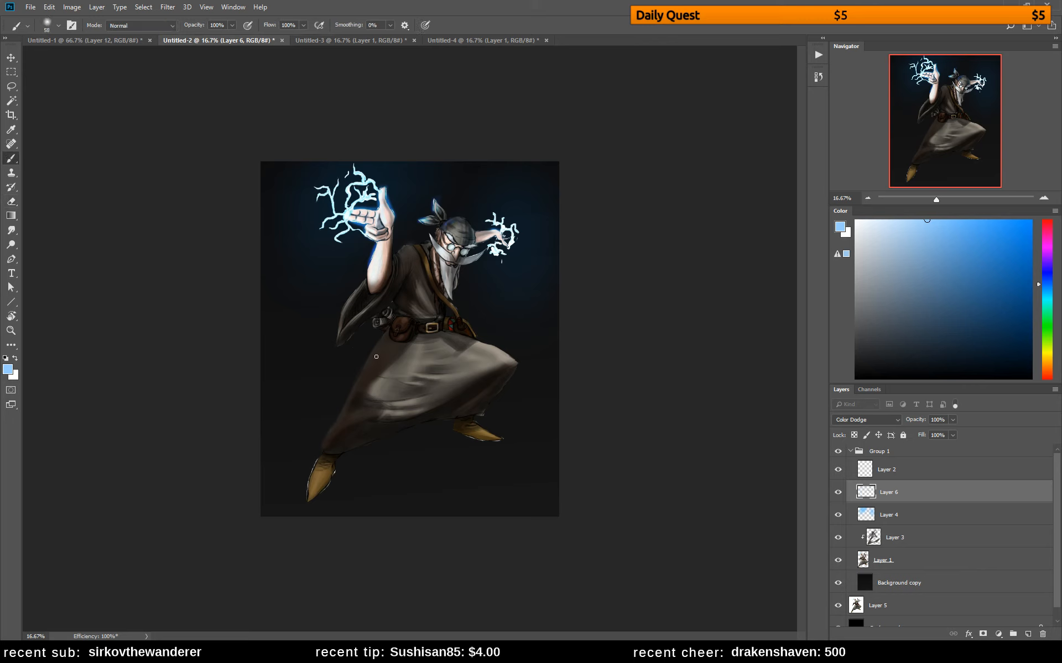
left_click_drag(371, 352, 381, 339)
key("ctrl+z")
left_click_drag(341, 421, 326, 445)
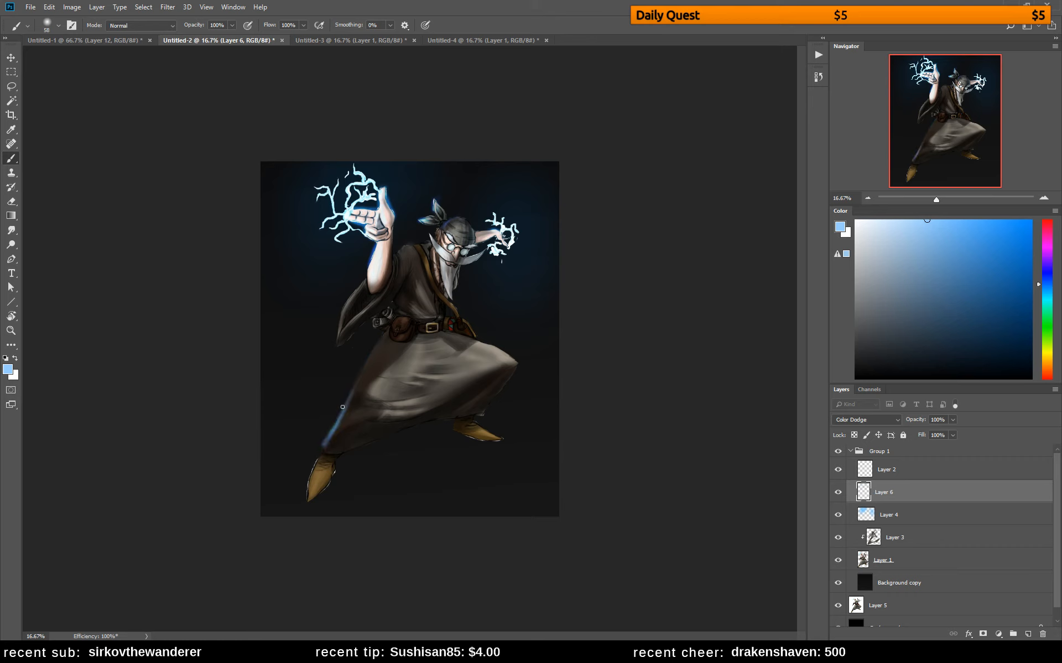
key("e")
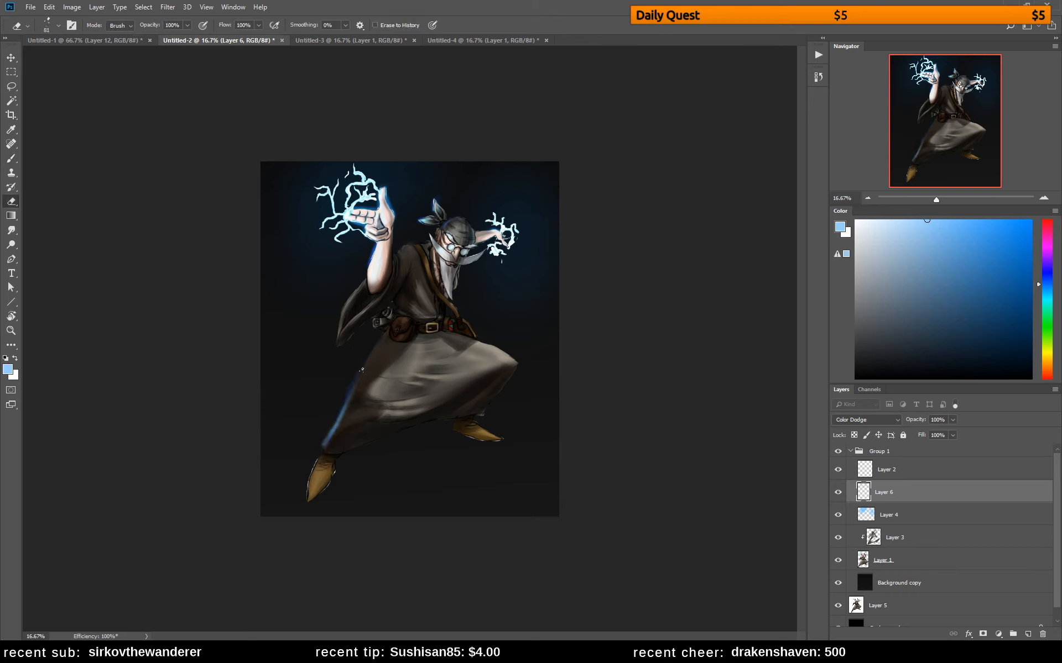
Paint light blue rim light along the outer edge of the hanging sleeve below the raised arm and trim the excess
key("b")
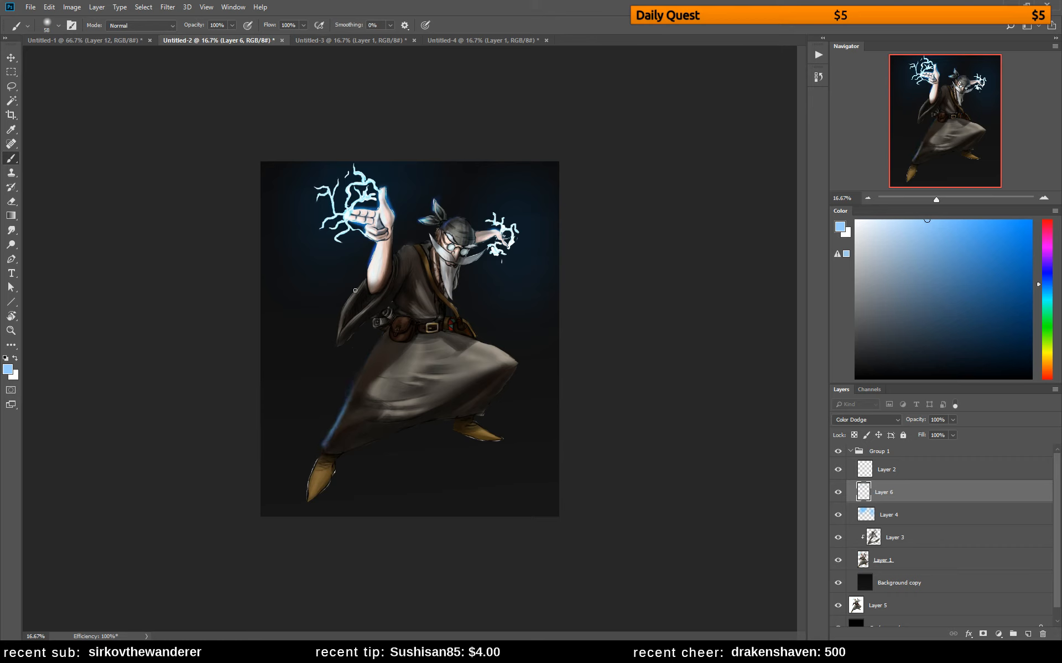
left_click_drag(365, 278, 337, 331)
key("e")
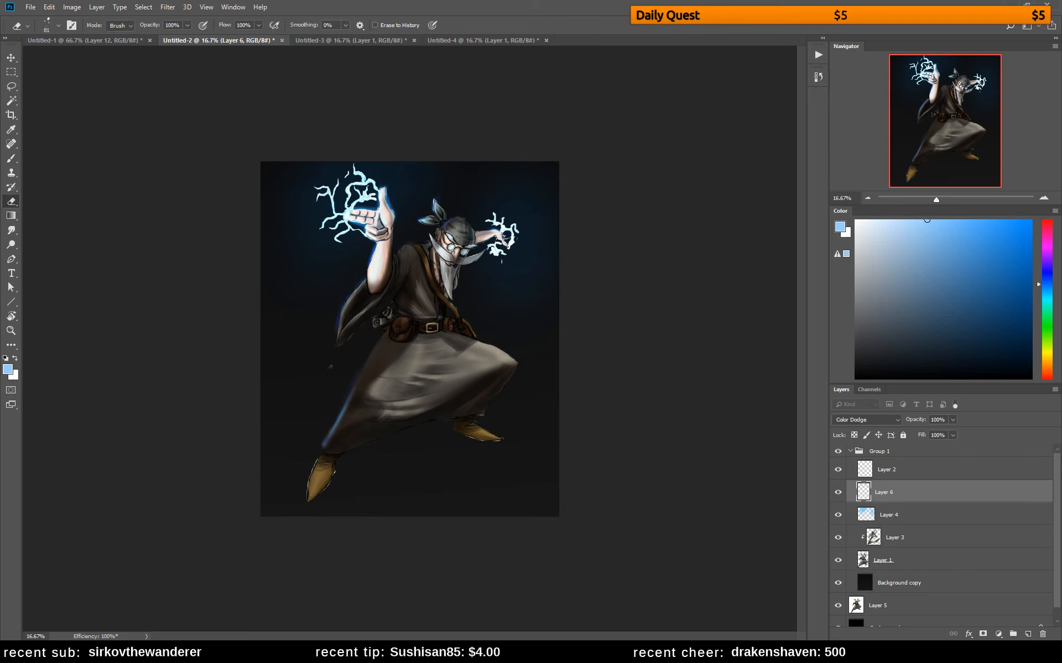
Paint light blue rim light over the shoulder, collar and side of the head, erasing the spill between strokes
key("b")
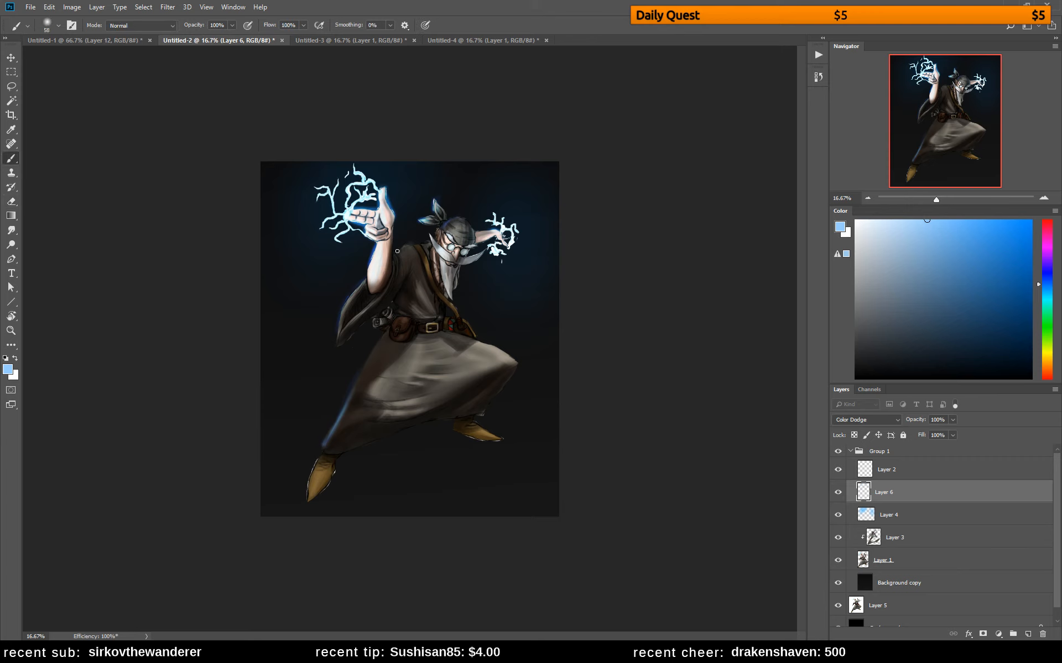
key("e")
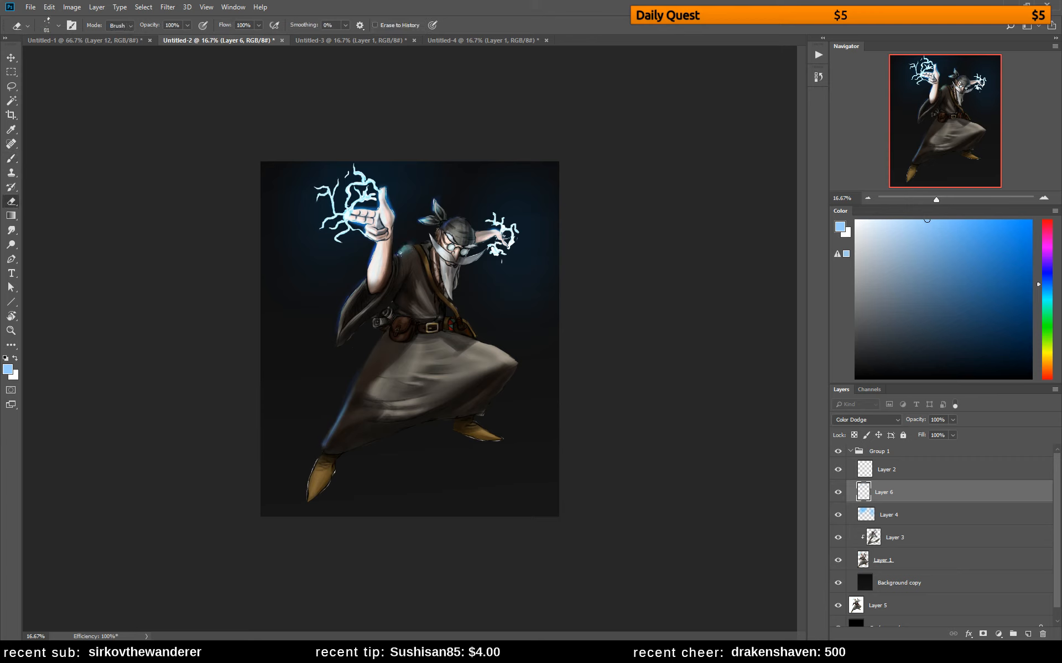
key("b")
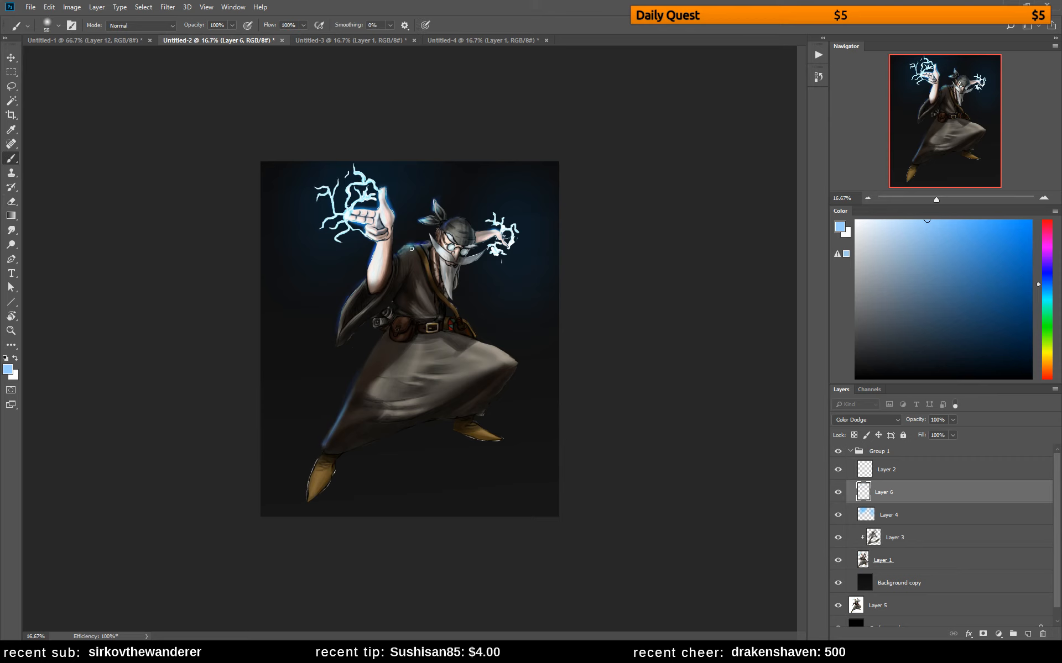
key("e")
key("b")
key("e")
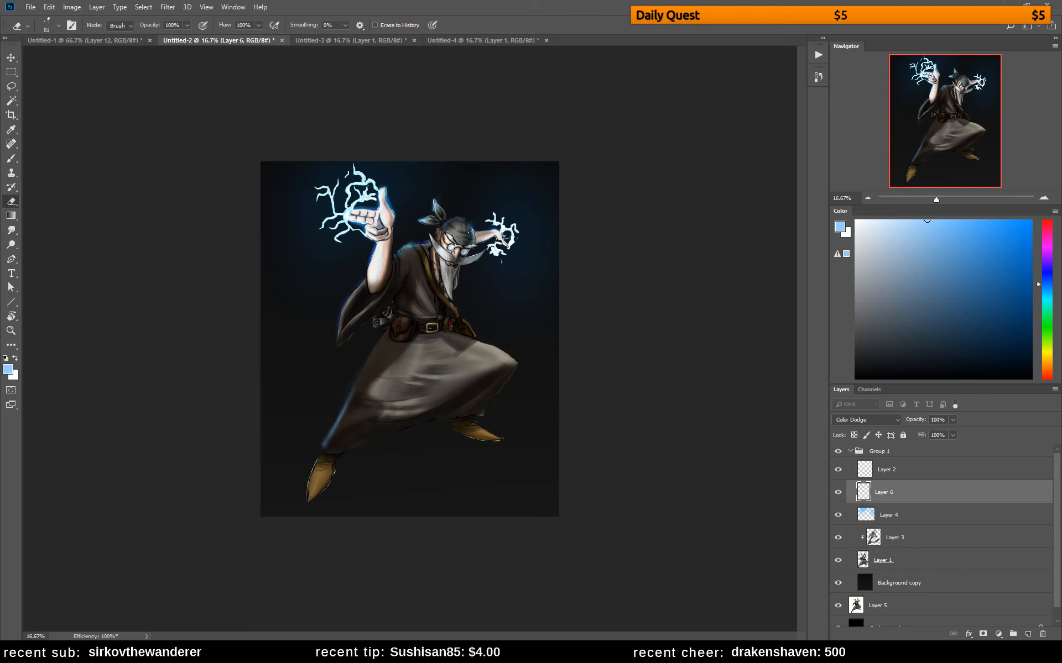
key("b")
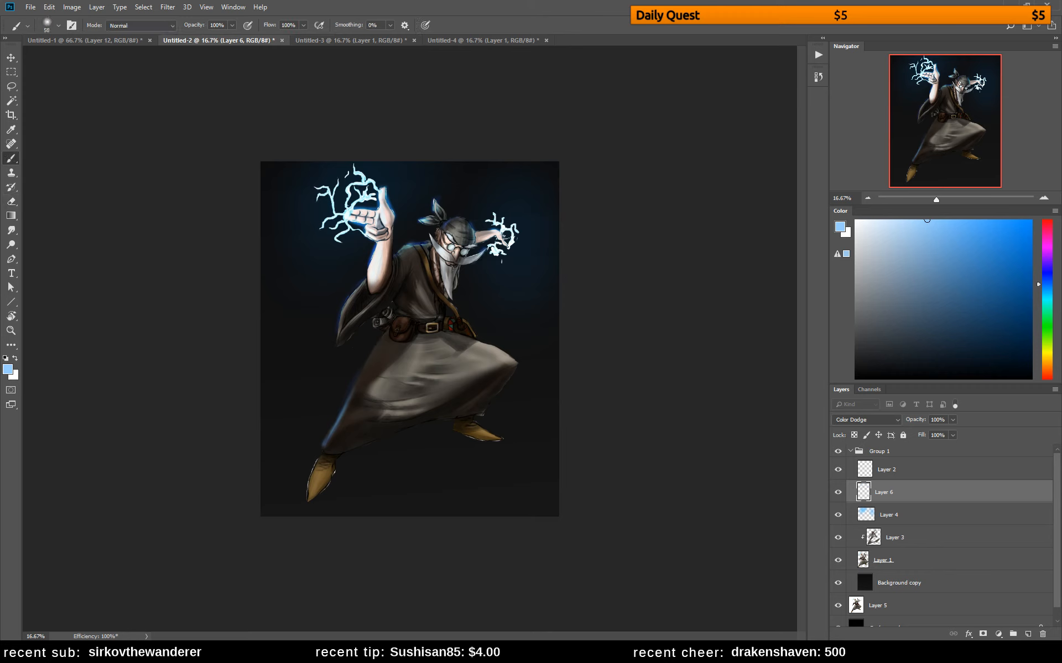
left_click_drag(428, 233, 443, 256)
key("e")
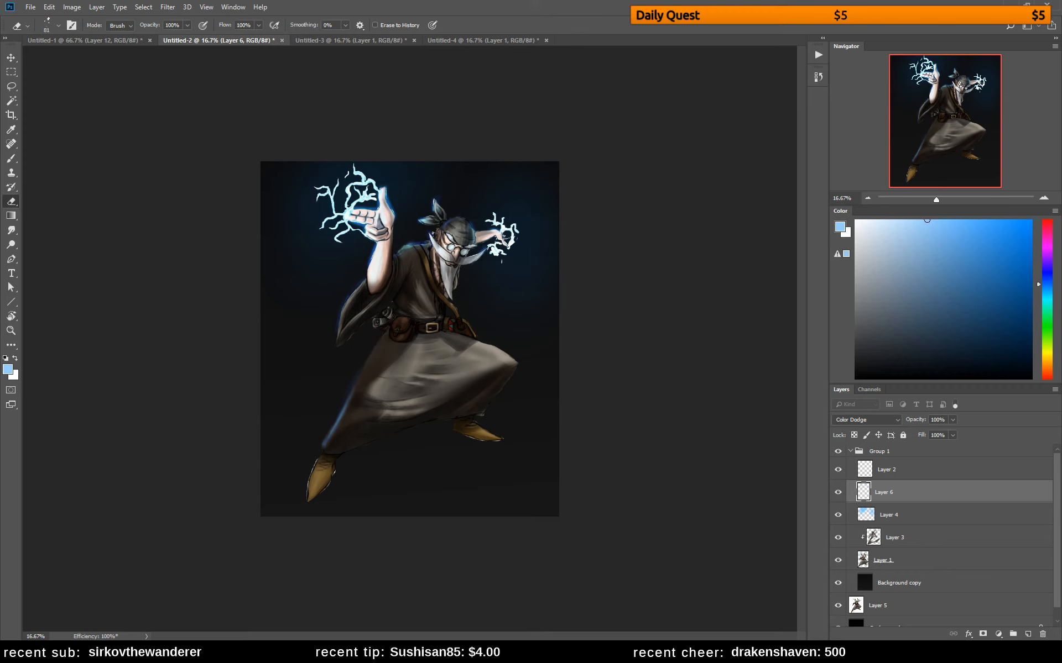
Paint light blue rim light along the top of the bent thigh and thin it with the Eraser
key("b")
mouse_move(467, 336)
left_mouse_down()
mouse_move(514, 361)
mouse_move(491, 361)
left_mouse_up()
key("e")
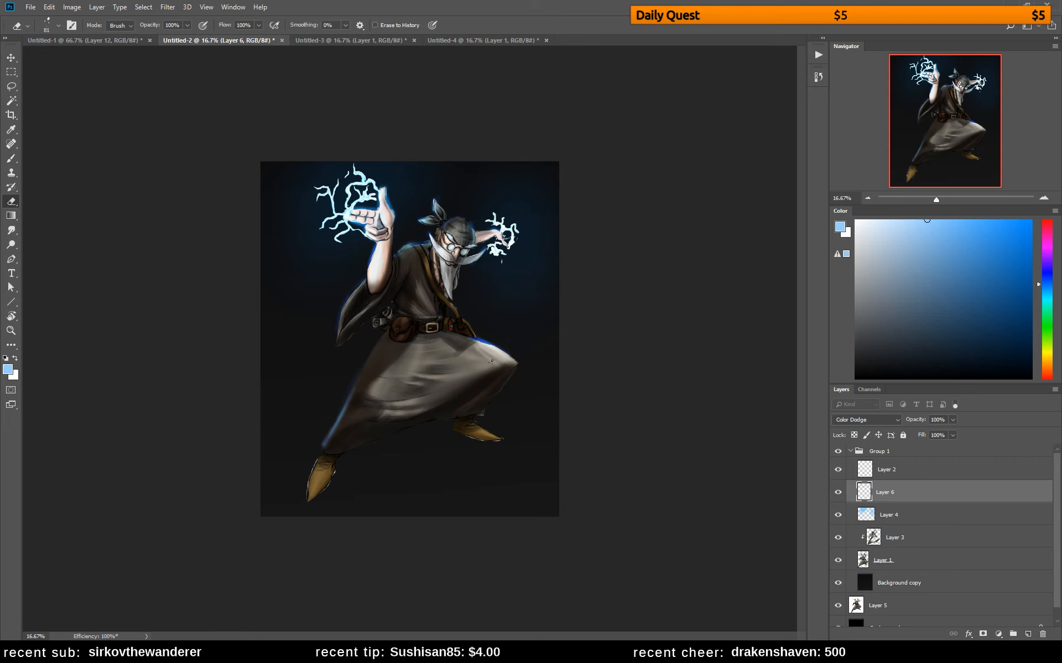
Enlarge the soft round brush to 177 px and paint a soft blue glow on the skirt below the belt
key("b")
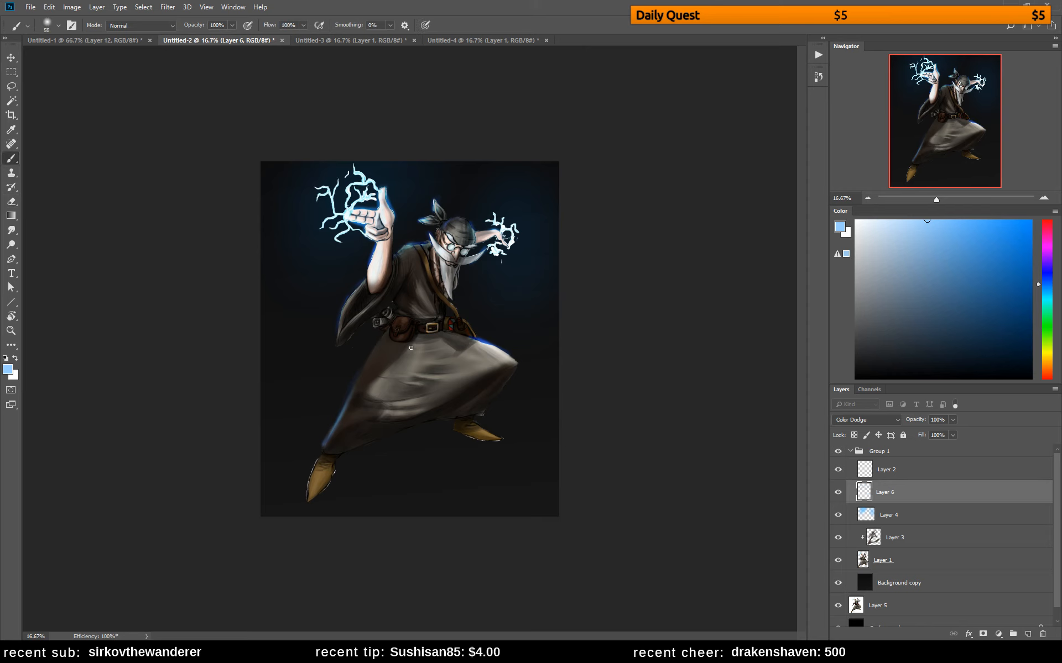
left_click_drag(413, 348, 409, 352)
key("e")
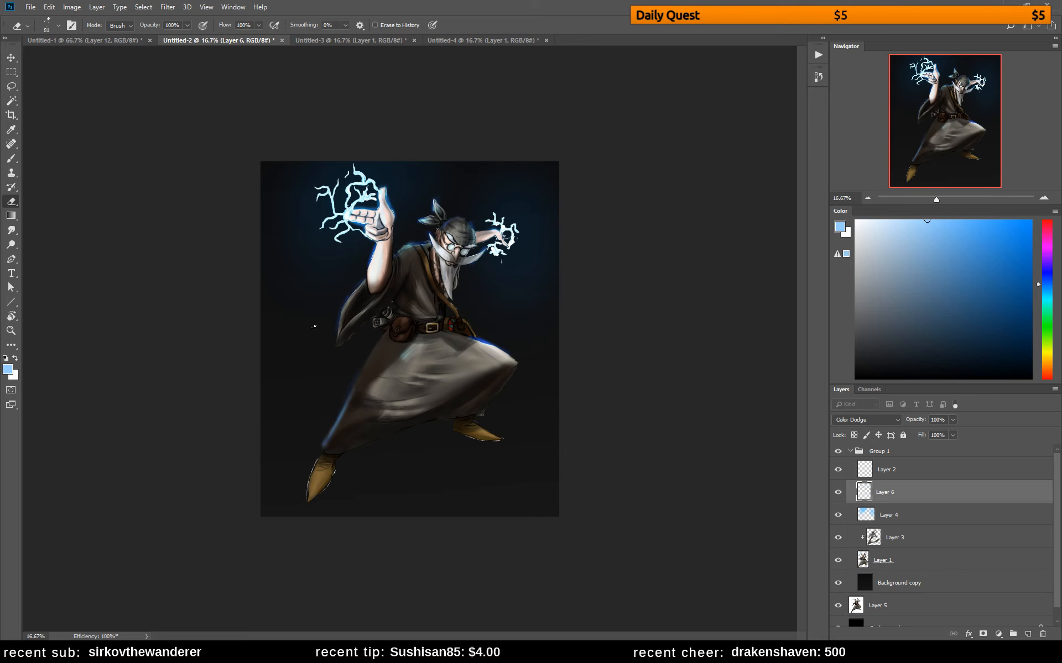
key("b")
right_click(432, 330)
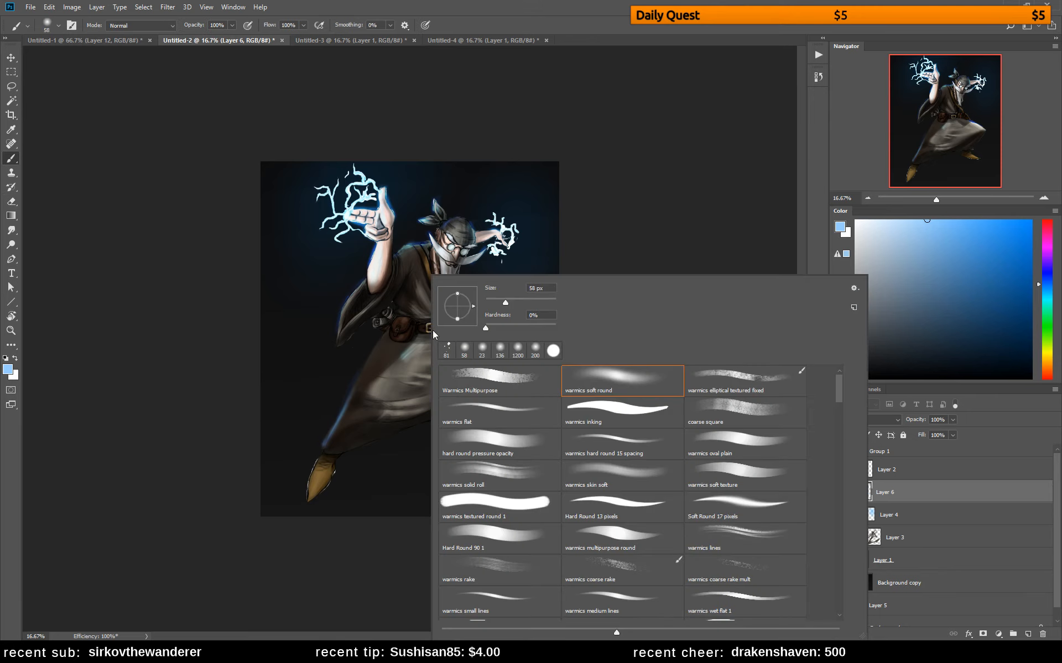
left_click(534, 303)
left_click(406, 363)
left_click_drag(427, 342, 374, 395)
Switch the Eraser to the warmics soft round brush, soften the skirt glow, and flip the canvas horizontally
key("e")
right_click(466, 354)
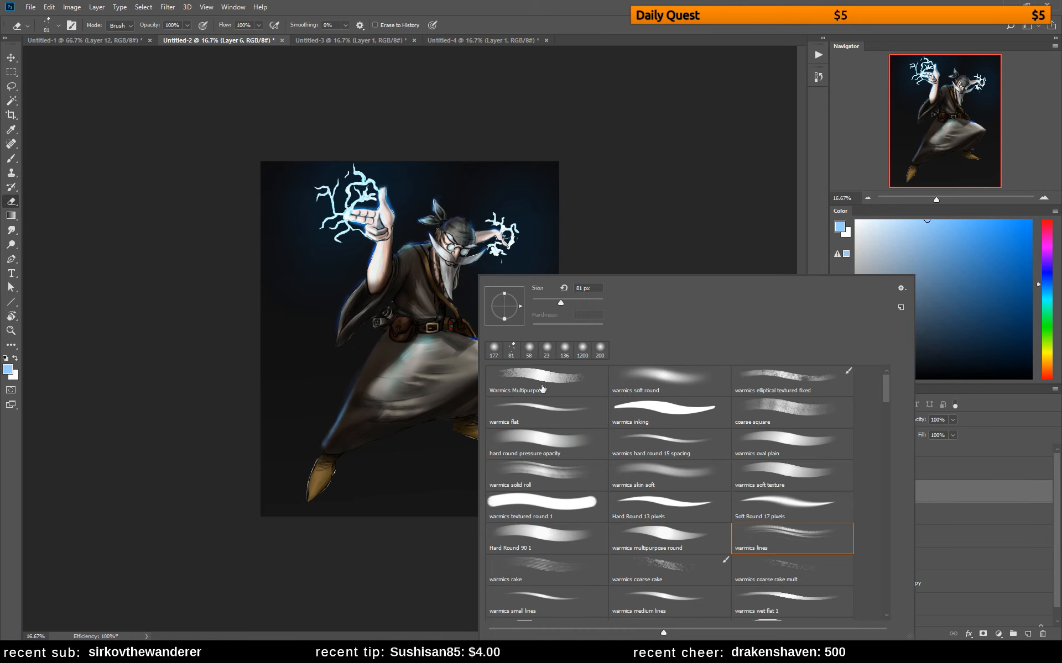
left_click(643, 376)
left_click(442, 354)
mouse_move(431, 341)
left_mouse_down()
mouse_move(380, 393)
mouse_move(387, 383)
left_mouse_up()
key("ctrl+shift+h")
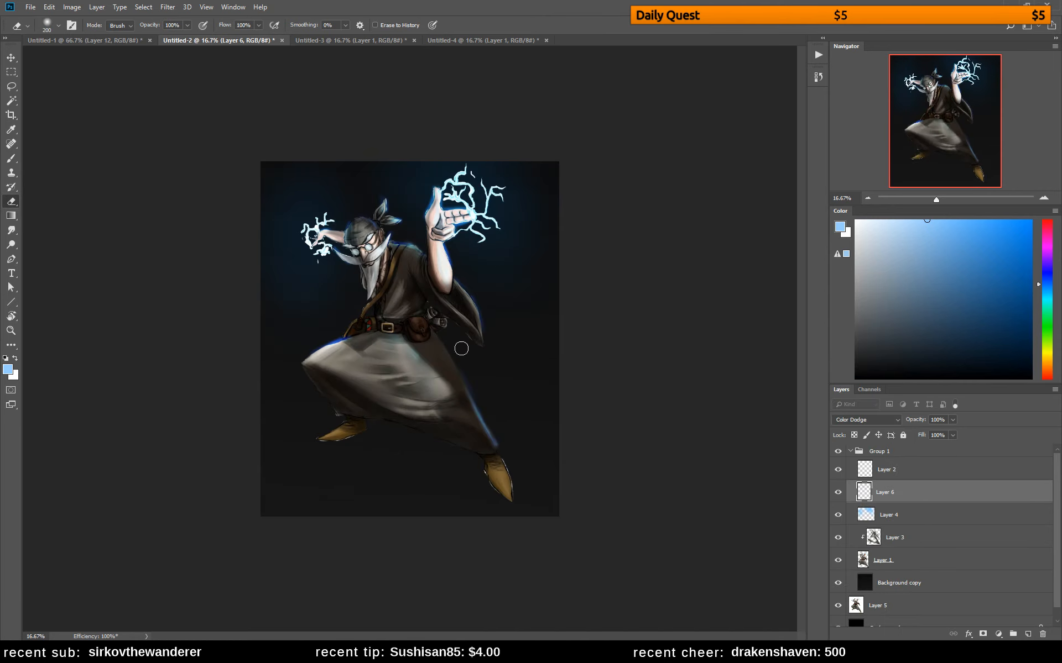
Choose a darker, muted blue, repaint the glow on the upper skirt, and soften the rim light along the rear leg
key("b")
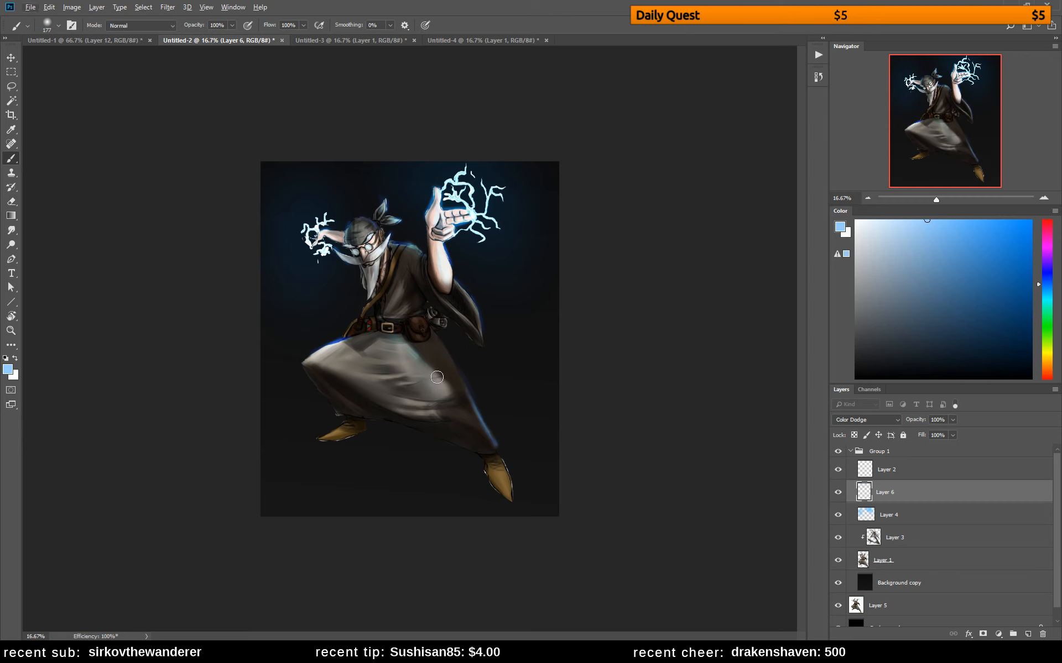
left_click(926, 237)
left_click(924, 258)
mouse_move(399, 341)
left_mouse_down()
mouse_move(446, 393)
mouse_move(396, 340)
mouse_move(443, 402)
mouse_move(384, 343)
mouse_move(441, 429)
mouse_move(380, 341)
mouse_move(424, 396)
mouse_move(388, 344)
mouse_move(458, 405)
mouse_move(391, 340)
mouse_move(403, 364)
left_mouse_up()
key("e")
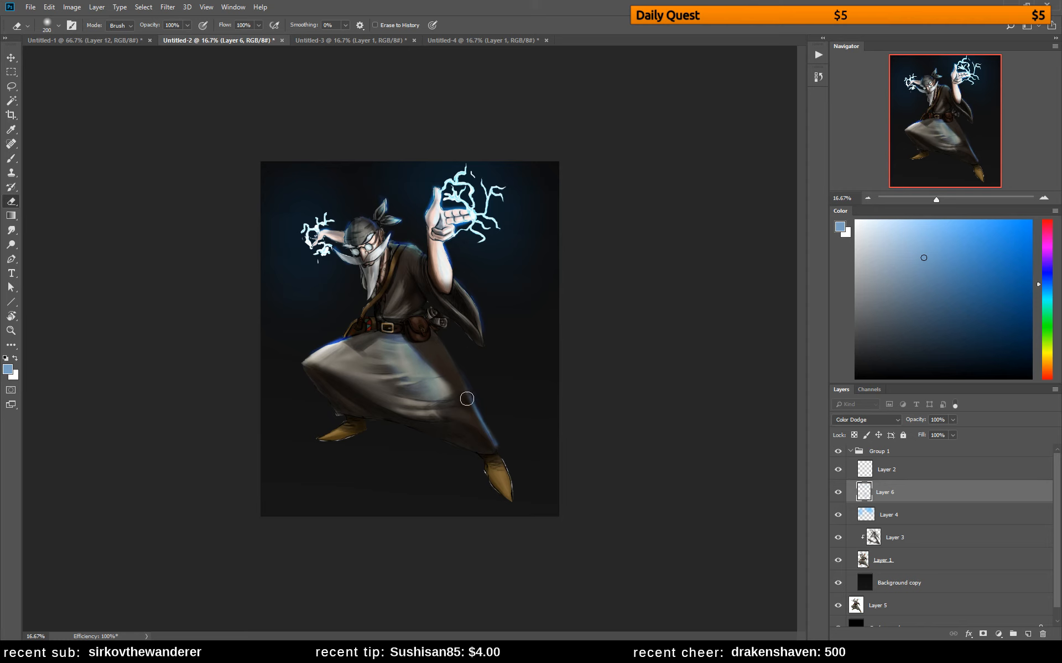
key("b")
key("e")
mouse_move(459, 363)
left_mouse_down()
mouse_move(498, 430)
mouse_move(487, 419)
left_mouse_up()
Add muted blue light to both boots and erase the spill around the front boot
key("b")
mouse_move(500, 474)
left_mouse_down()
mouse_move(514, 493)
mouse_move(496, 476)
left_mouse_up()
key("e")
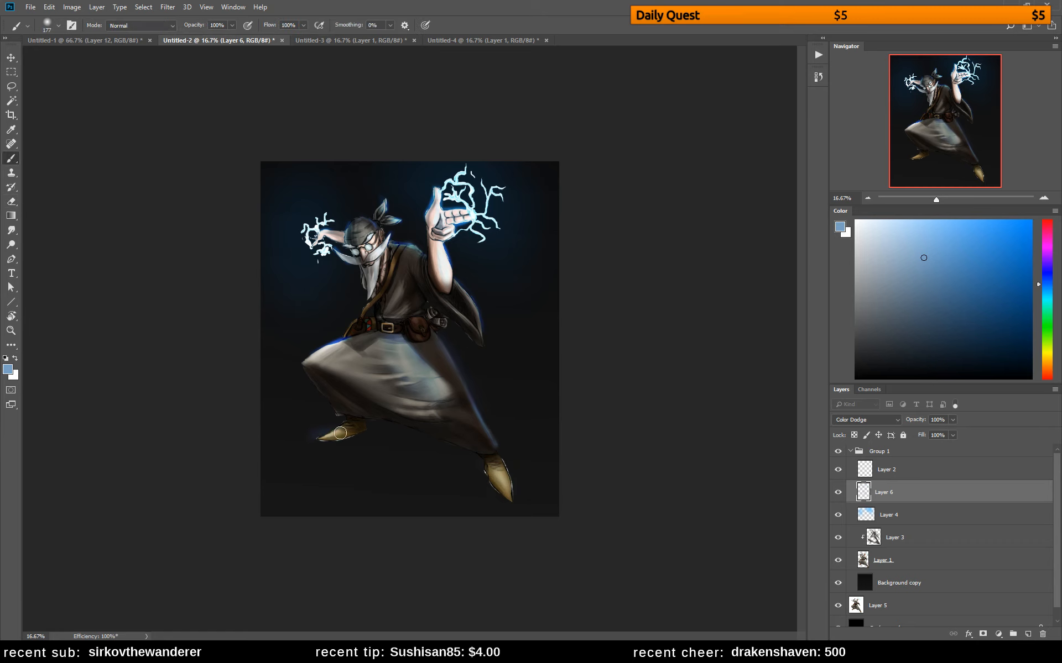
mouse_move(349, 441)
left_mouse_down()
mouse_move(328, 429)
mouse_move(296, 440)
left_mouse_up()
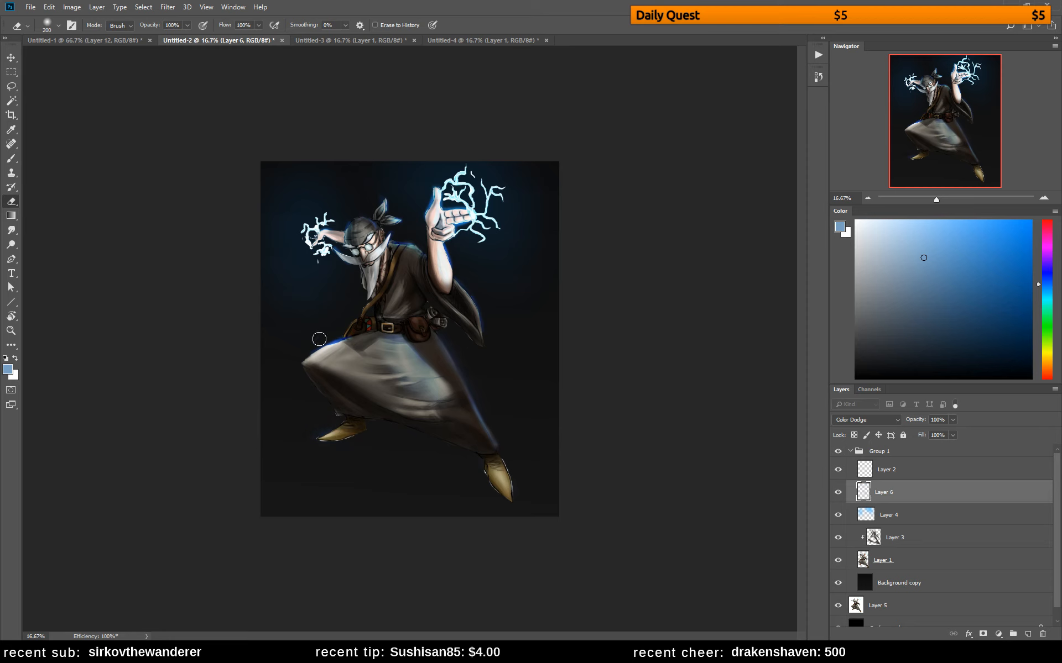
Paint muted blue light on the robe's waist and torso and soften it with the Eraser
key("b")
mouse_move(356, 314)
left_mouse_down()
mouse_move(339, 333)
mouse_move(347, 327)
left_mouse_up()
key("e")
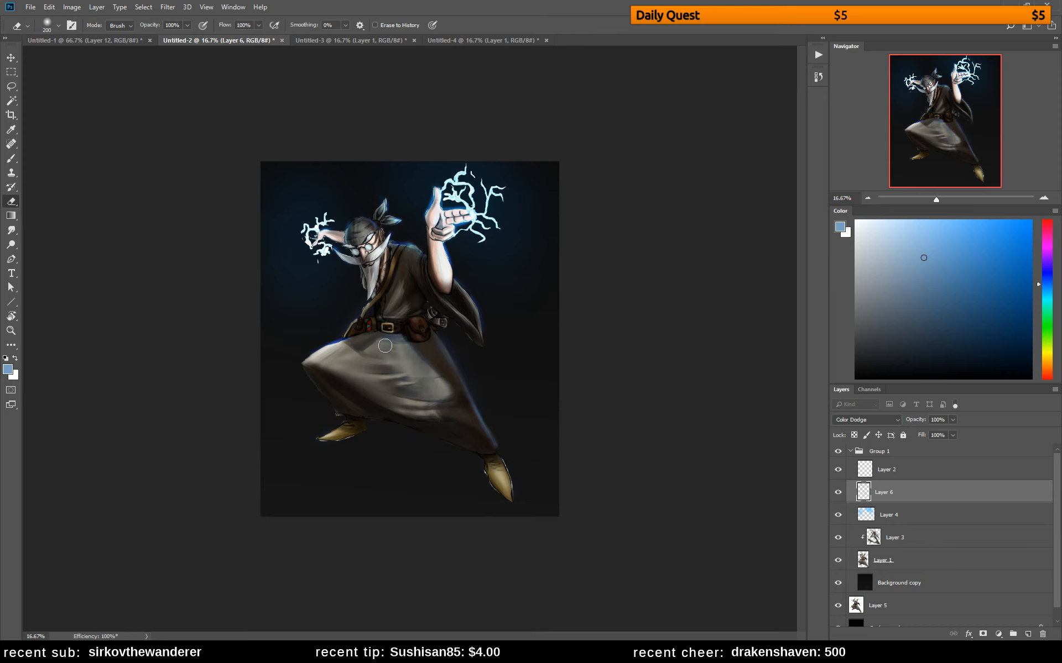
key("b")
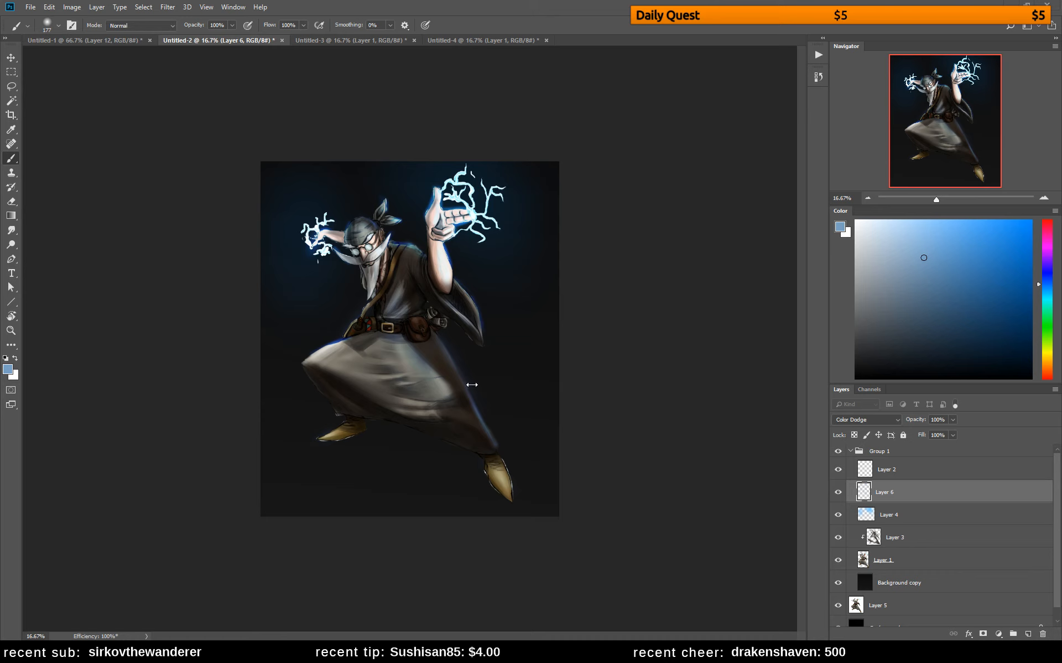
Toggle Layer 2's visibility, select that layer, and blend the skirt folds below the belt with colours sampled from the painting
left_click(838, 470)
left_click(853, 471)
left_click(837, 470)
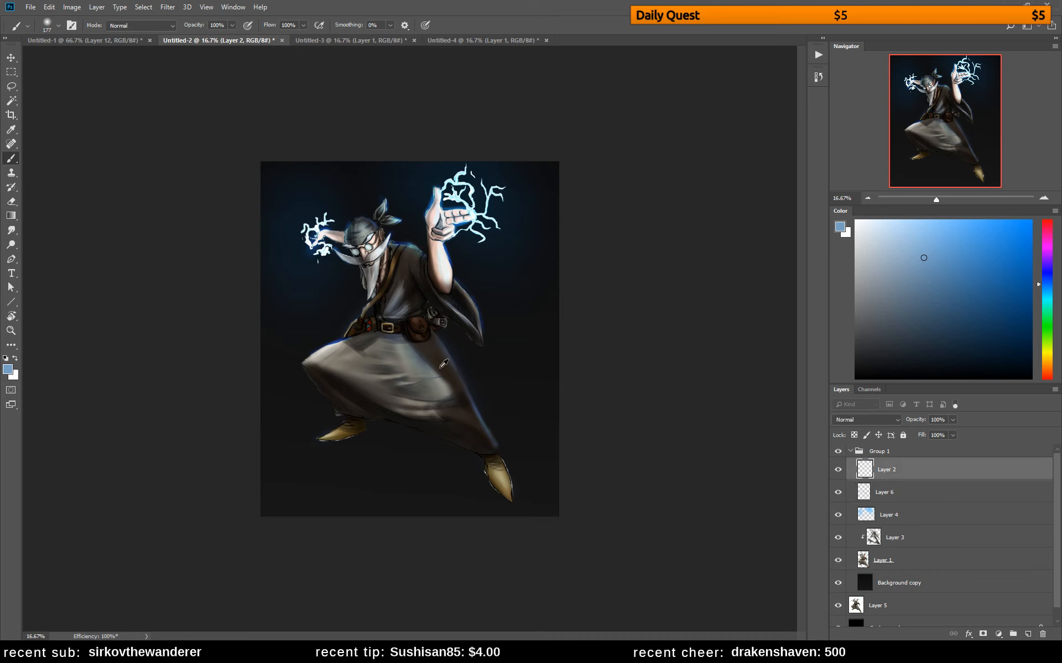
left_click(422, 359, "alt")
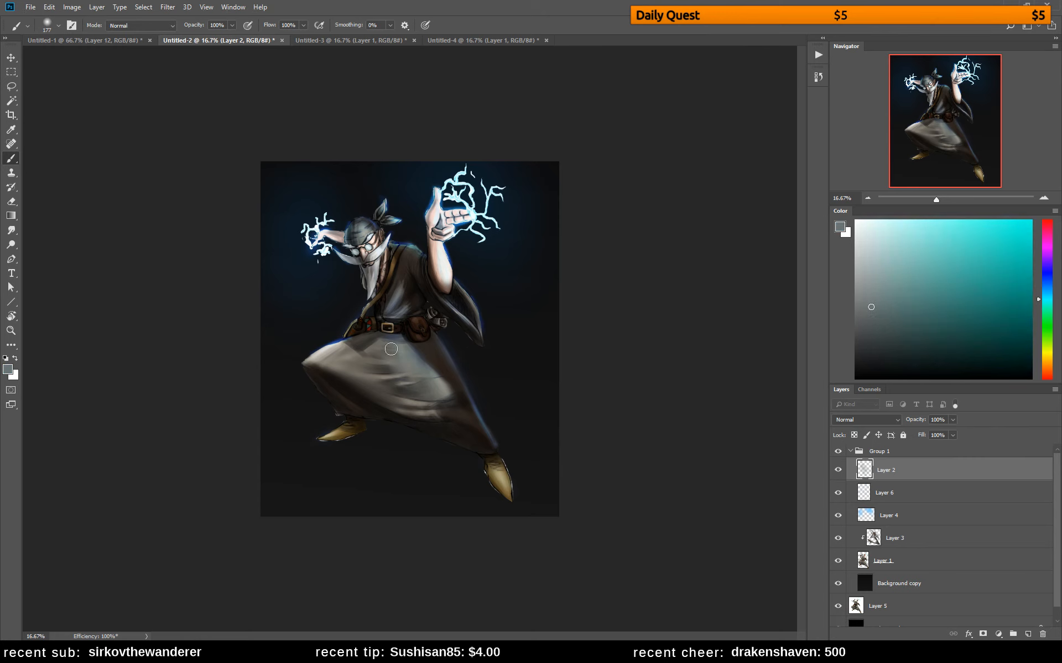
left_click(421, 345, "alt")
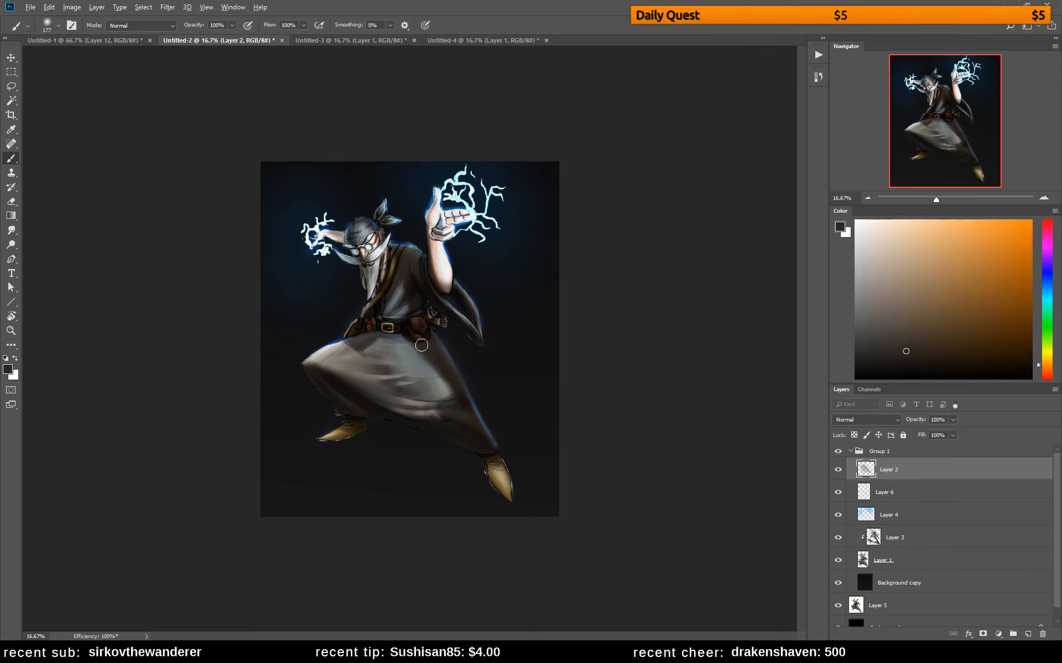
Set the soft round brush to 55 px and paint the torso folds on Layer 2 with dark and grey tones sampled from the robe
right_click(480, 336)
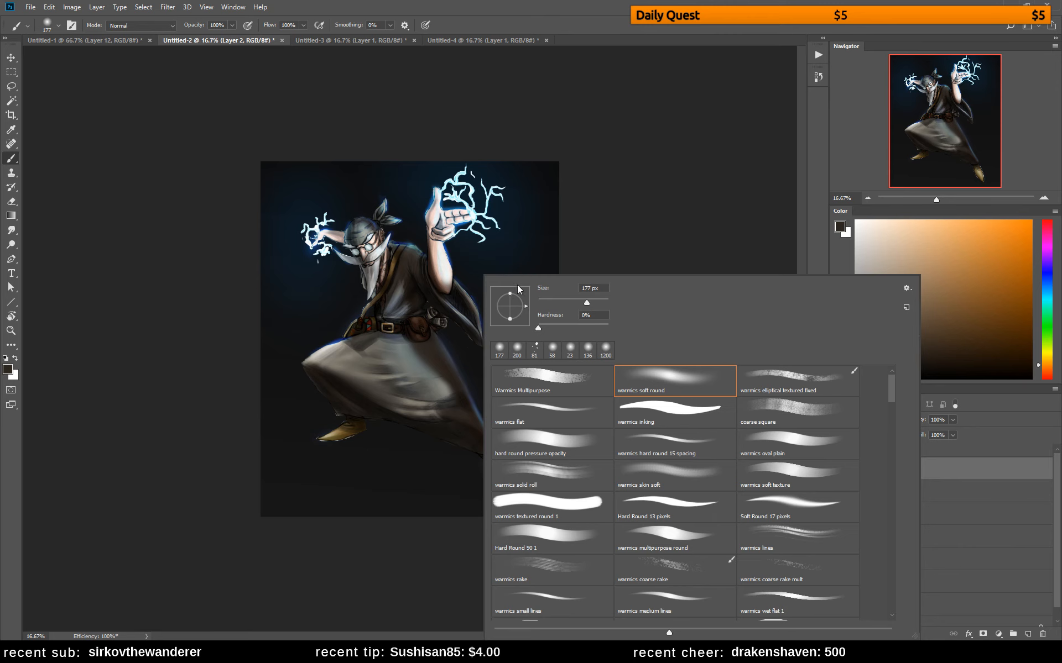
left_click(417, 289, "alt")
left_click_drag(413, 282, 405, 297)
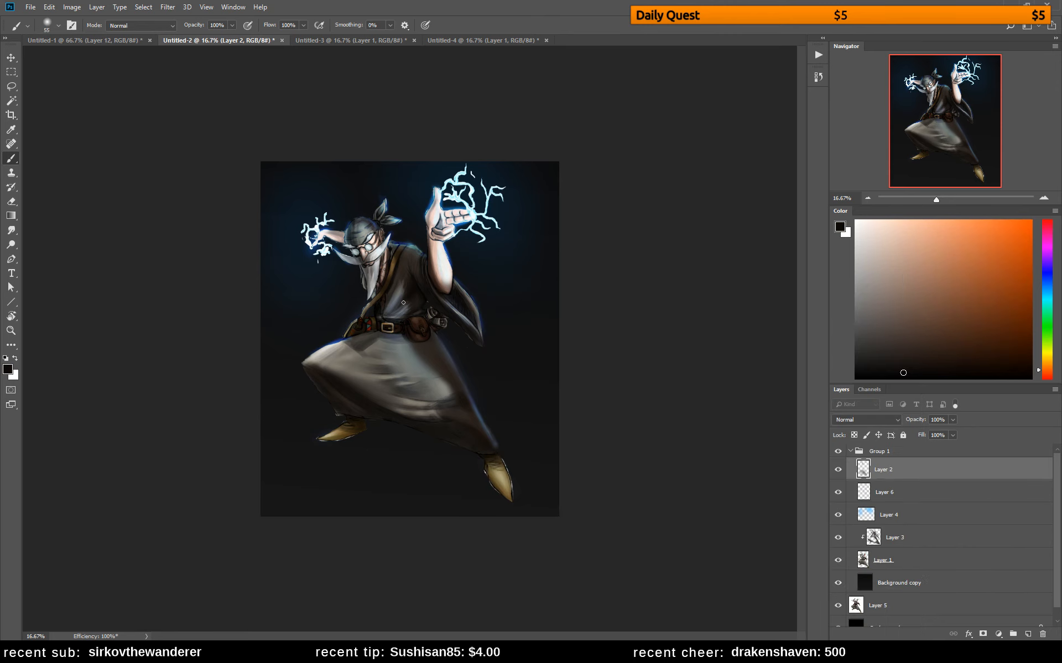
left_click(405, 281, "alt")
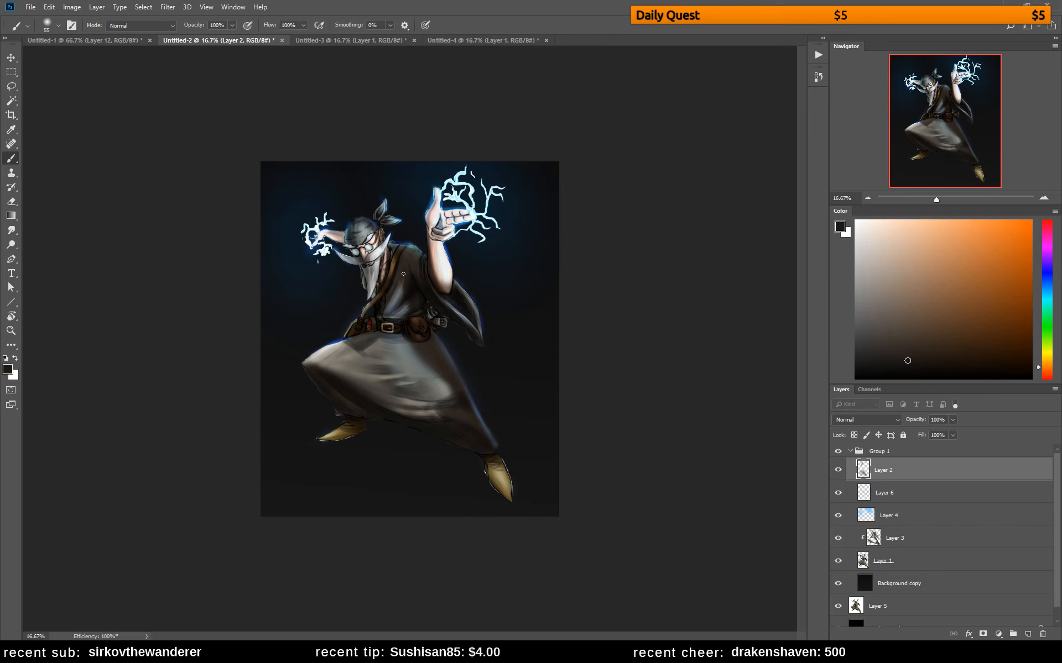
left_click(402, 288, "alt")
left_click(399, 288, "alt")
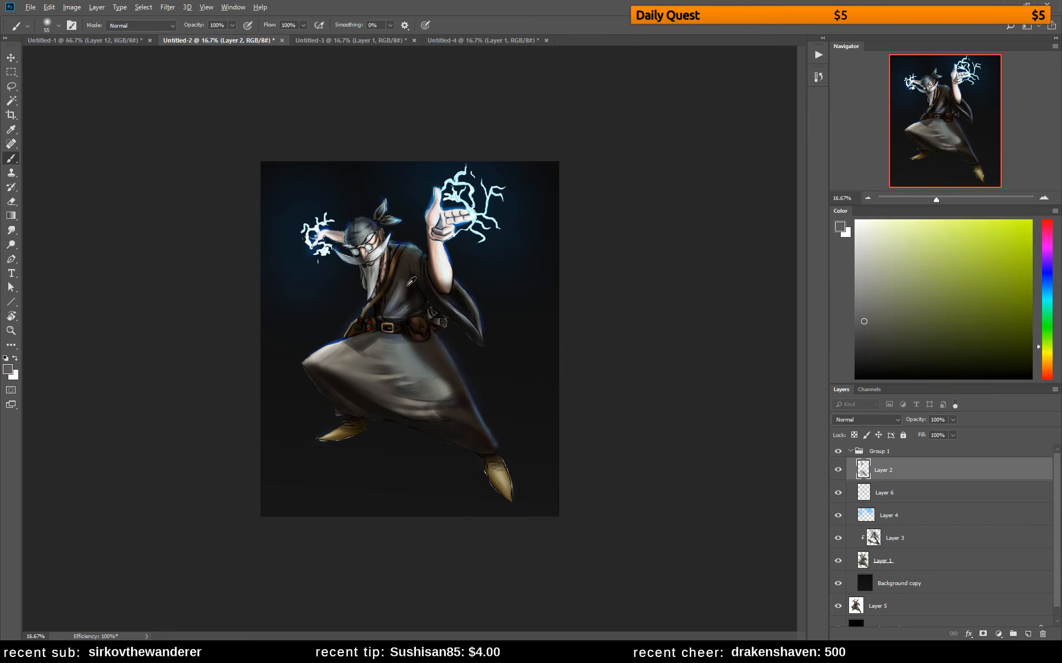
left_click(405, 281, "alt")
left_click(407, 289, "alt")
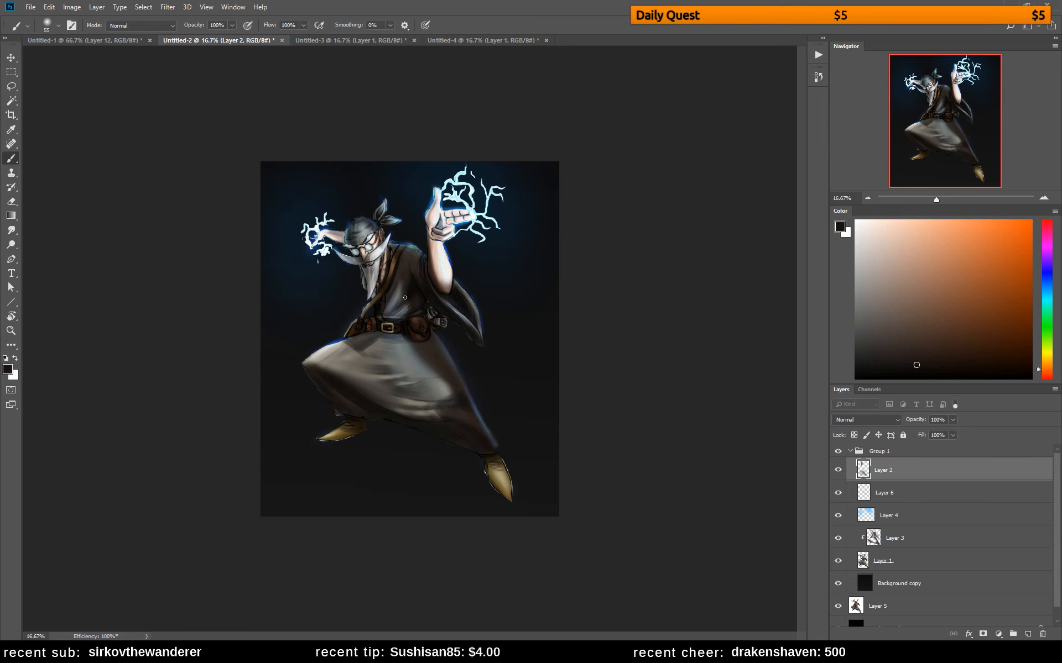
Round off the bent knee and clean up the skirt hem with sampled dark tones, and flip the canvas horizontally
left_click(319, 353, "alt")
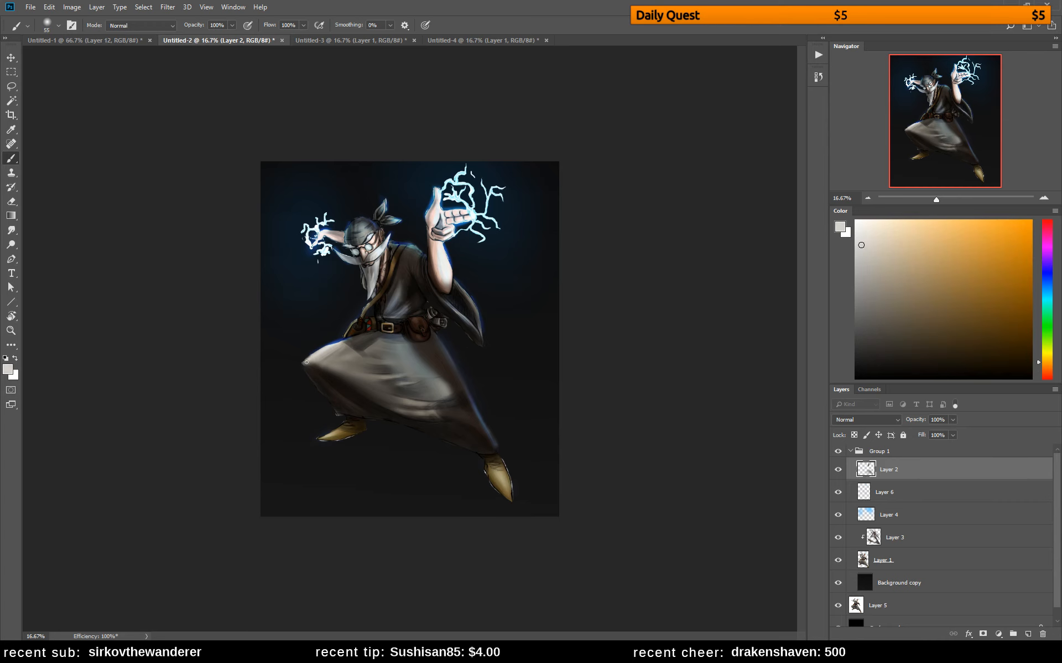
key("d")
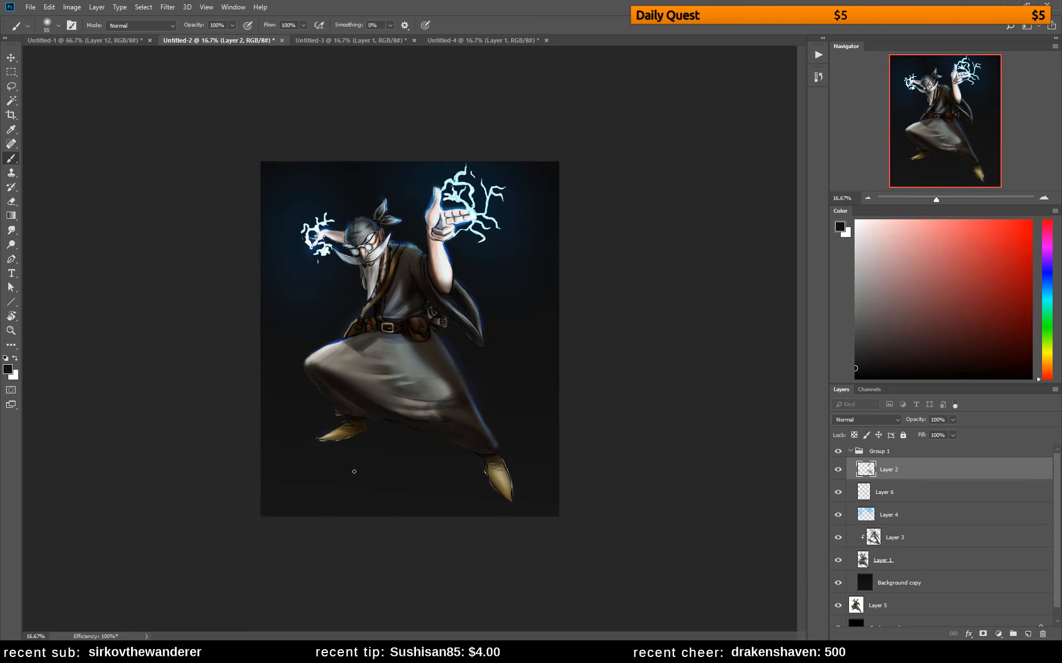
left_click(416, 415, "alt")
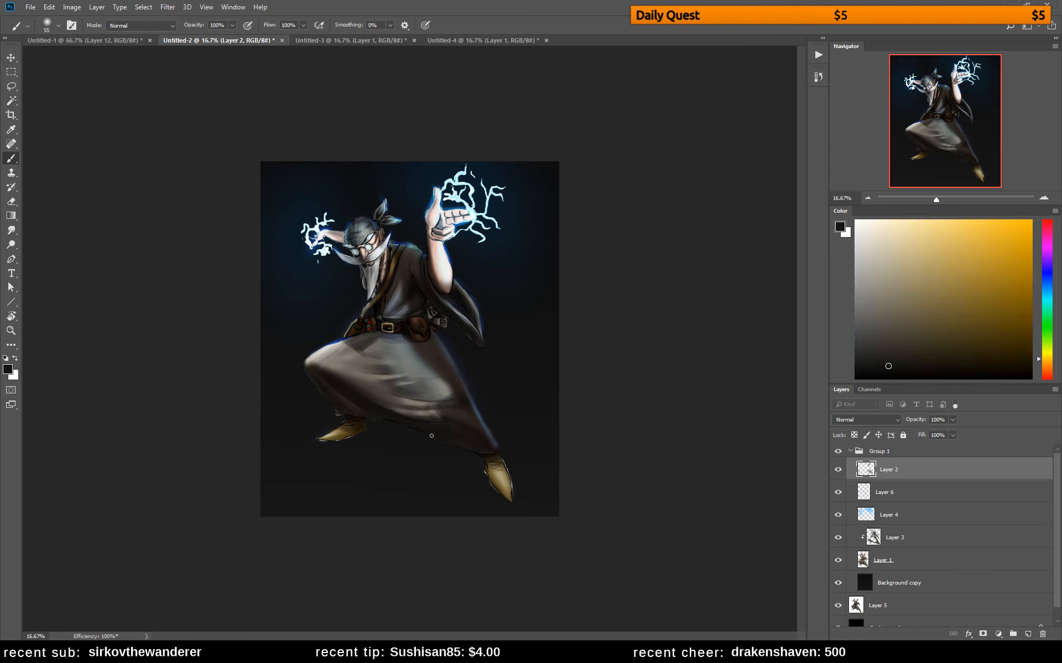
left_click_drag(433, 437, 447, 440)
key("ctrl+shift+h")
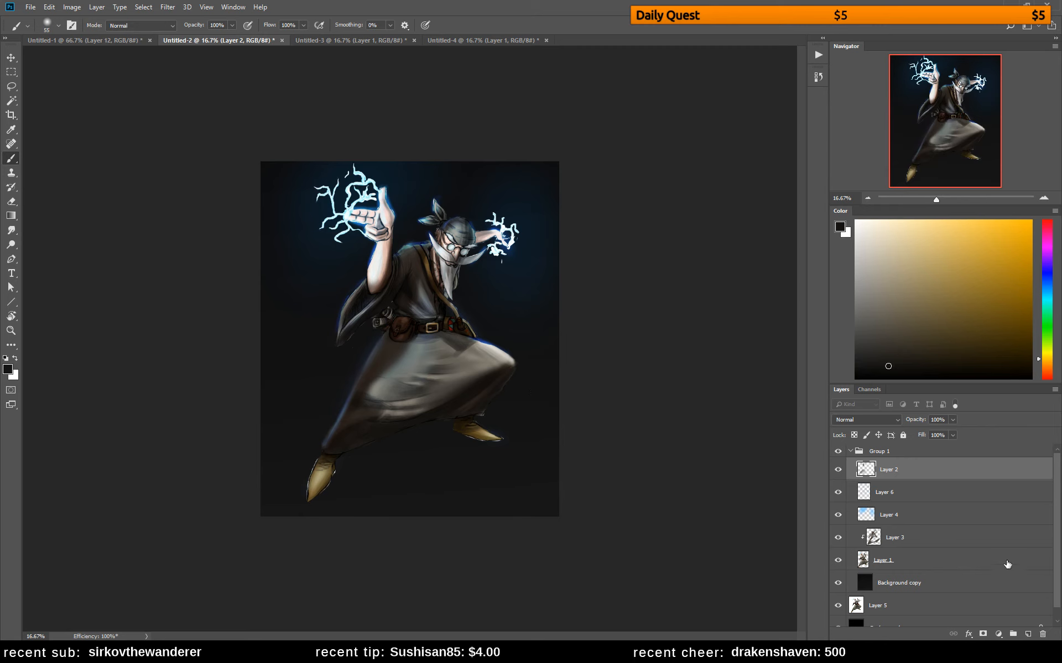
Create a new layer and sketch the bent leg's thigh and shin in bright red over the skirt
left_click(1028, 635)
left_click_drag(1048, 373, 1046, 384)
left_click(1031, 221)
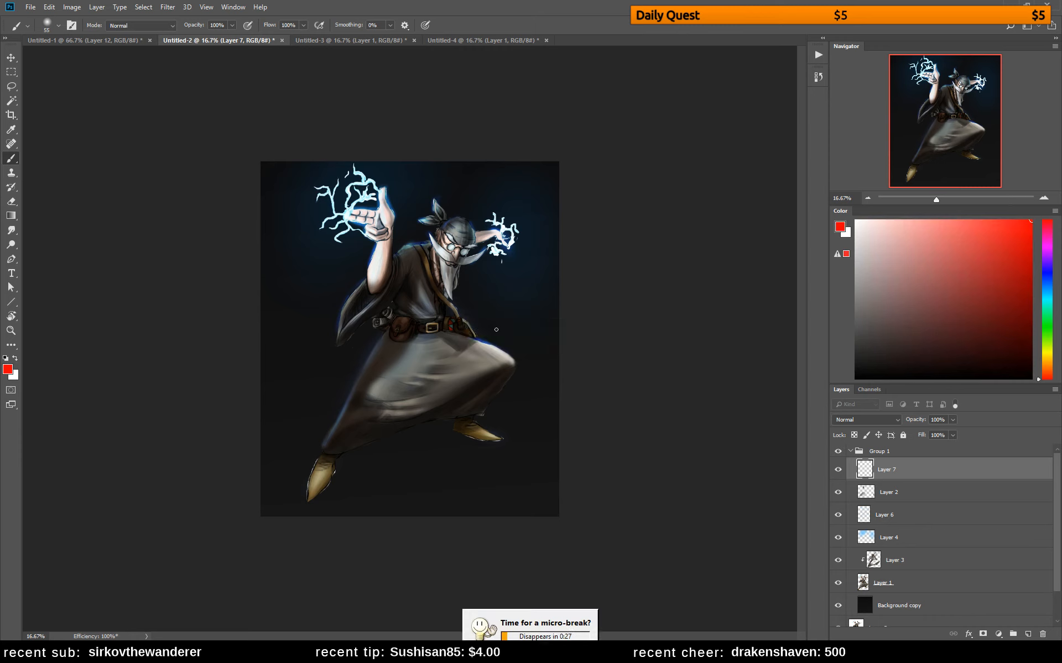
mouse_move(433, 336)
left_mouse_down()
mouse_move(436, 365)
mouse_move(430, 353)
left_mouse_up()
key("ctrl+z")
left_click_drag(435, 363, 491, 371)
mouse_move(440, 336)
left_mouse_down()
mouse_move(515, 354)
mouse_move(491, 361)
mouse_move(509, 361)
mouse_move(487, 370)
mouse_move(506, 373)
mouse_move(477, 381)
mouse_move(484, 370)
mouse_move(455, 409)
left_mouse_up()
left_click_drag(512, 371, 474, 410)
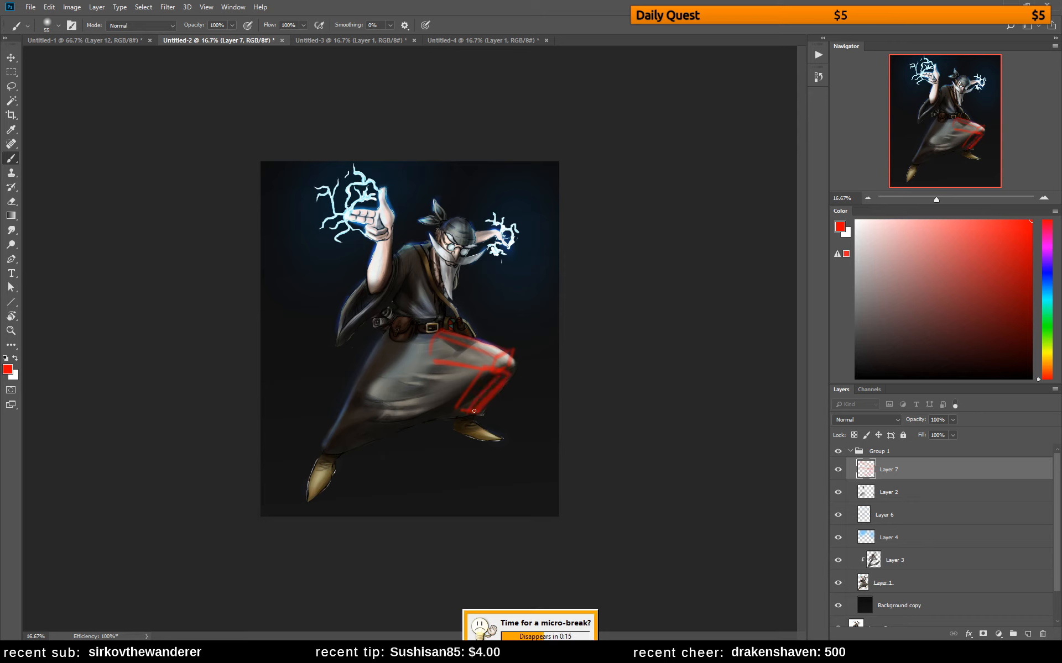
Sketch the extended leg's thigh, knee and shin in red from the belt down to the skirt hem
mouse_move(395, 335)
left_mouse_down()
mouse_move(412, 337)
mouse_move(415, 365)
mouse_move(369, 374)
mouse_move(360, 392)
mouse_move(381, 400)
mouse_move(360, 397)
mouse_move(363, 408)
left_mouse_up()
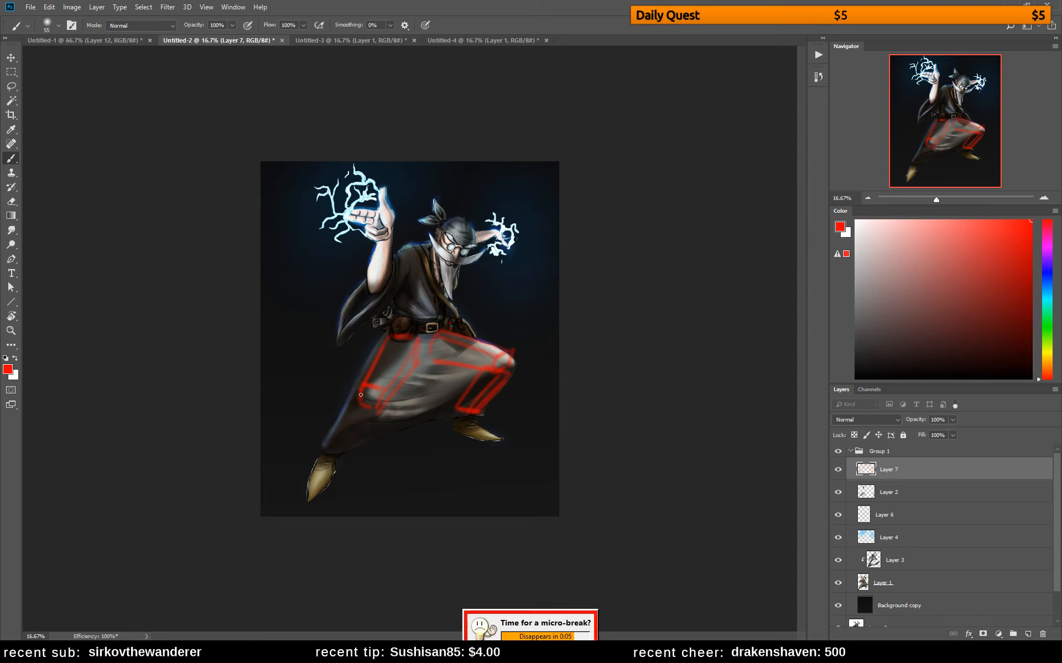
left_click_drag(359, 390, 324, 445)
left_click_drag(379, 407, 341, 450)
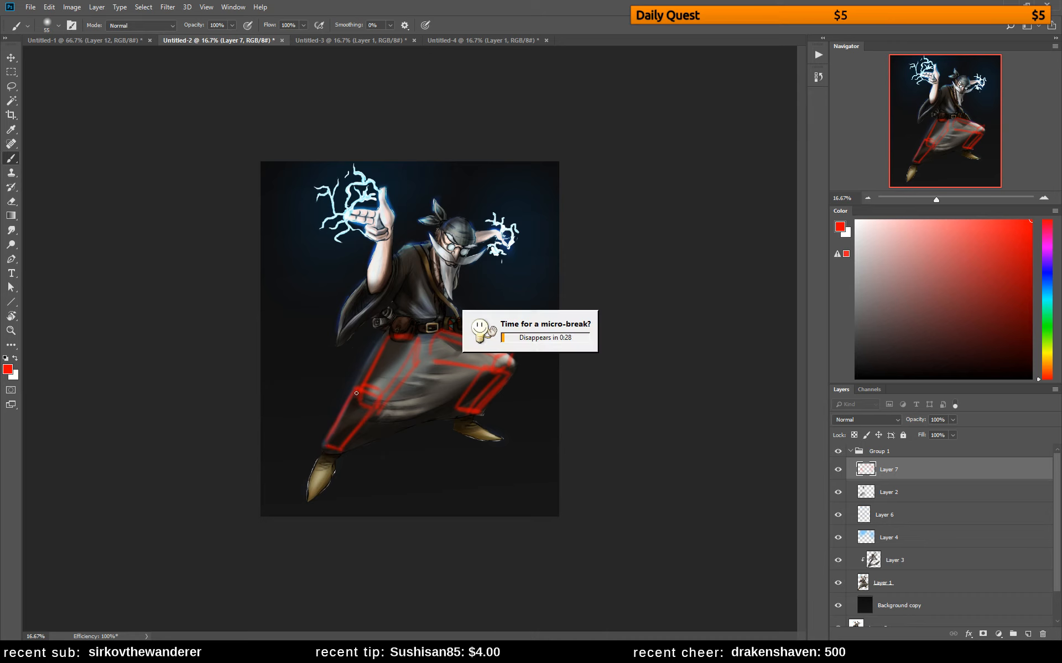
left_click_drag(356, 393, 338, 442)
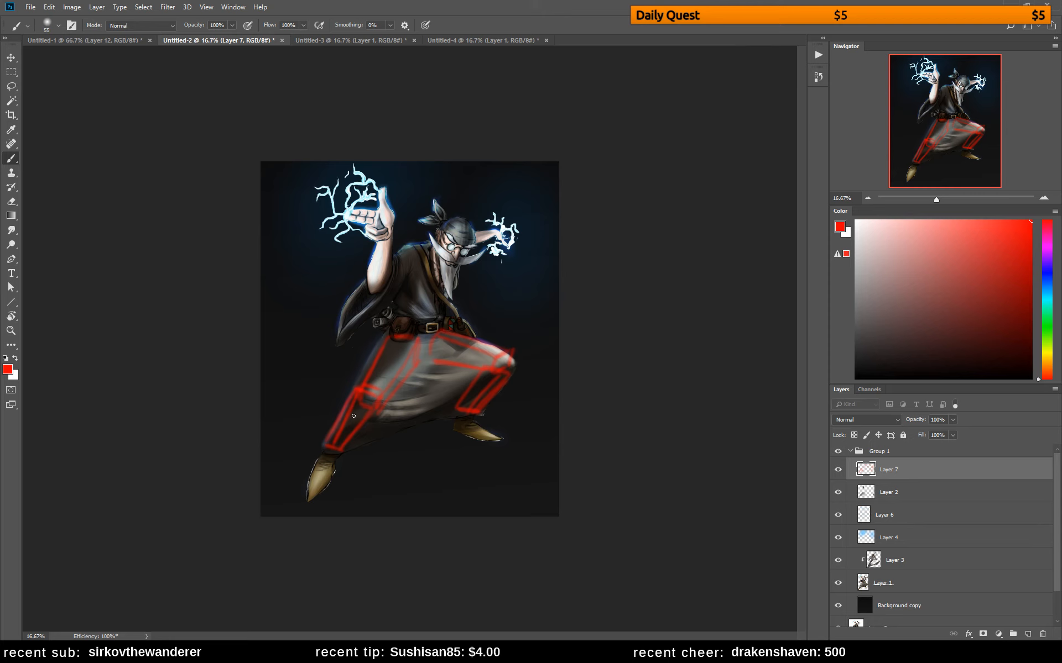
Toggle the red sketch's visibility to compare, and lasso and delete the leg drawing on Layer 7
left_click(838, 470)
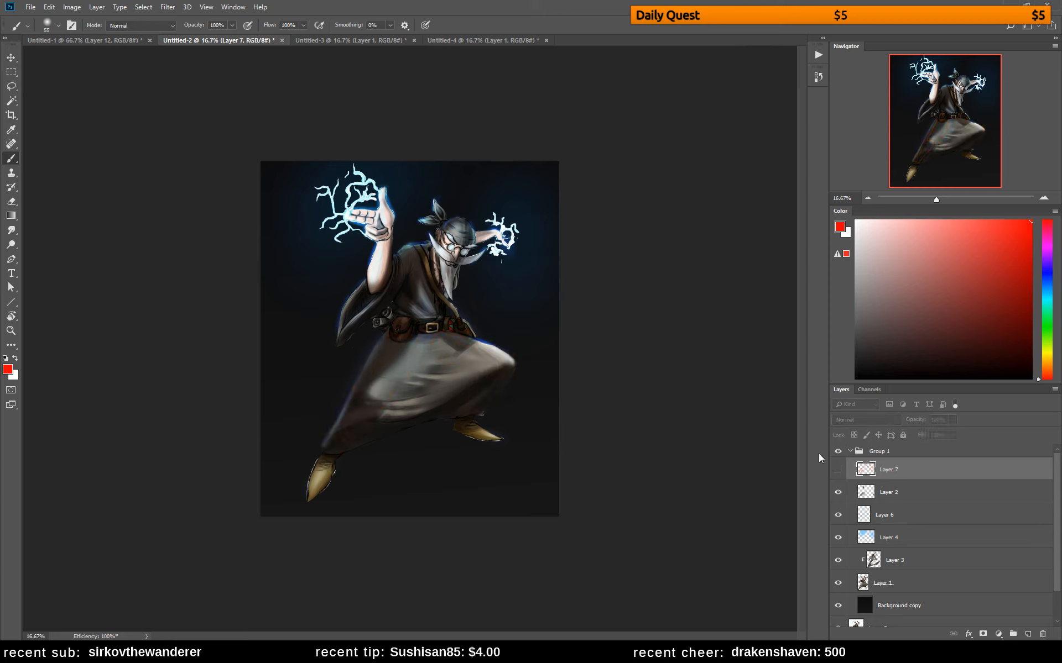
left_click(837, 469)
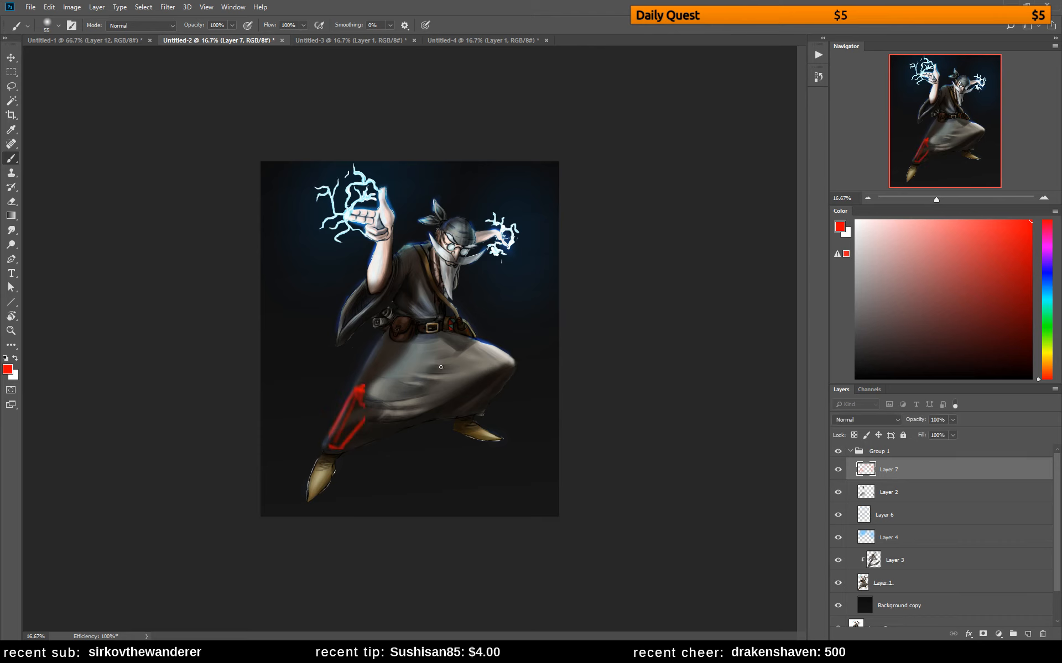
key("l")
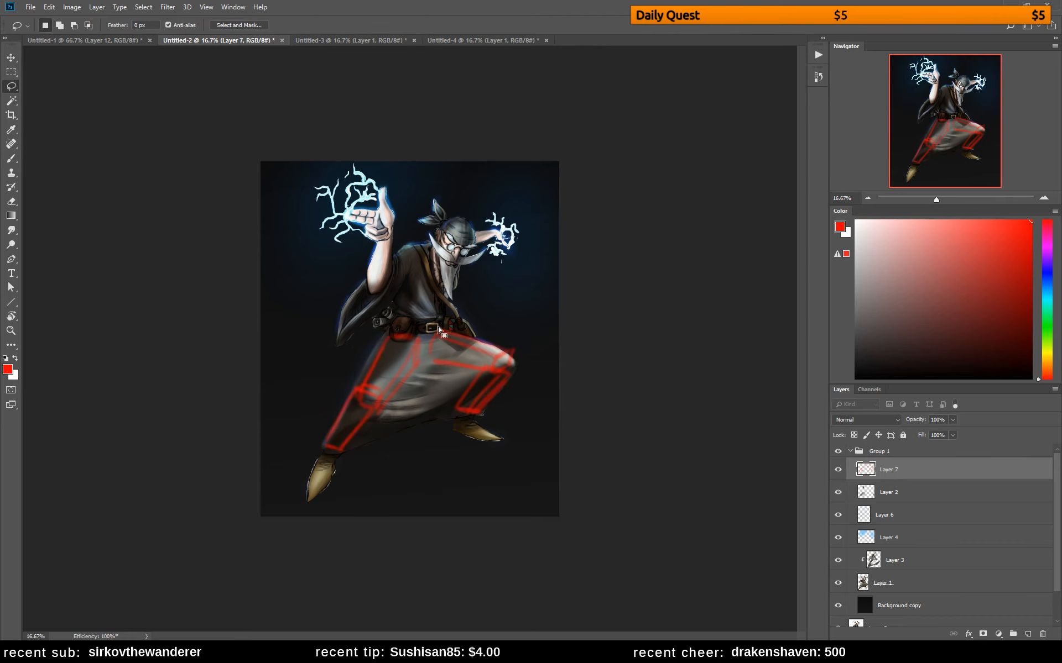
left_click_drag(438, 331, 388, 344)
key("Delete")
key("ctrl+d")
key("b")
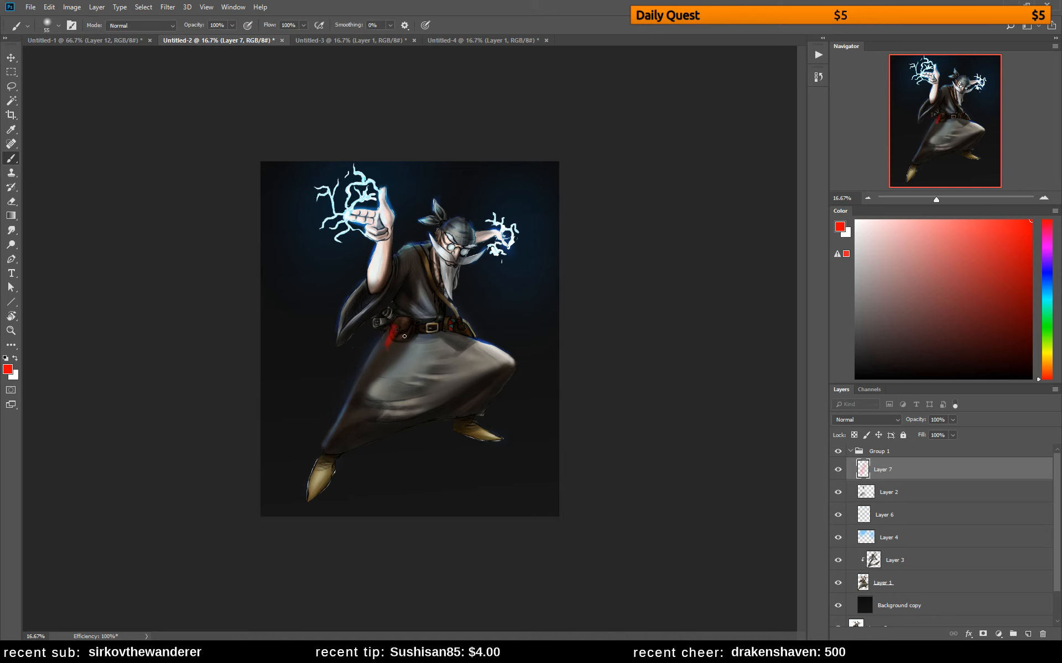
Sketch the pelvis, hip joints, knees and leg bones in red with a 25 px brush on Layer 7
mouse_move(386, 348)
left_mouse_down()
mouse_move(404, 338)
mouse_move(398, 356)
mouse_move(393, 327)
mouse_move(449, 326)
mouse_move(439, 343)
mouse_move(400, 358)
left_mouse_up()
key("ctrl+z")
key("ctrl+z")
key("ctrl+z")
key("ctrl+z")
key("ctrl+z")
key("ctrl+z")
key("ctrl+z")
left_click_drag(382, 349, 386, 347)
left_click_drag(398, 360, 390, 371)
key("ctrl+alt+z")
key("ctrl+alt+z")
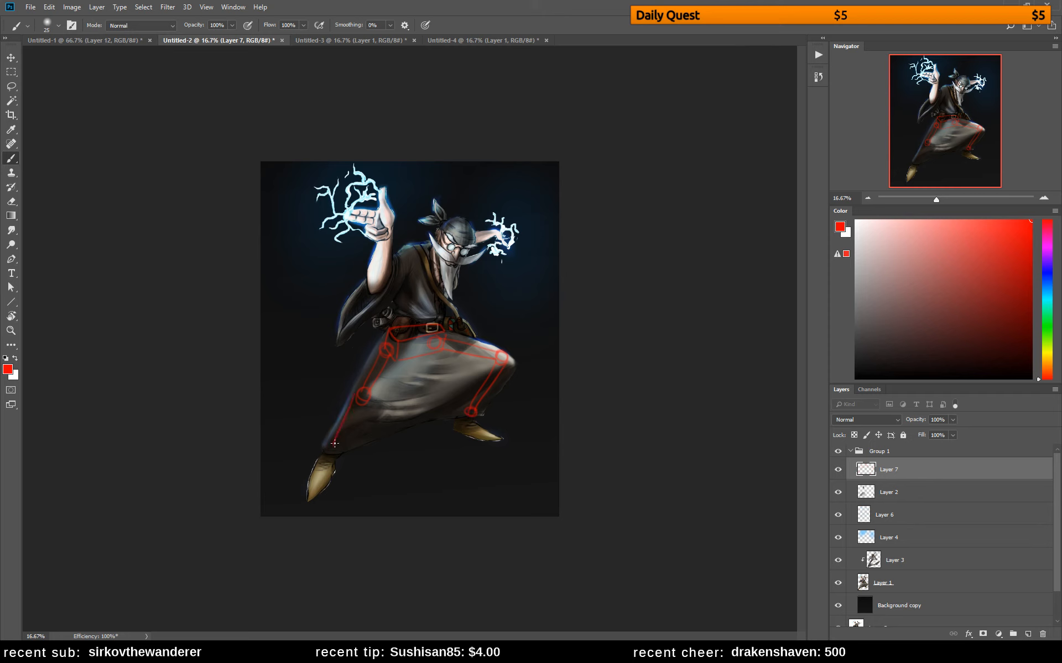
Try redrawing the extended leg's shin line, and undo the whole red skeleton sketch on Layer 7
left_click_drag(352, 422, 334, 452)
key("ctrl+z")
left_click_drag(360, 406, 336, 453)
key("ctrl+z")
key("ctrl+z")
key("ctrl+z")
key("ctrl+z")
key("ctrl+z")
key("ctrl+z")
key("ctrl+z")
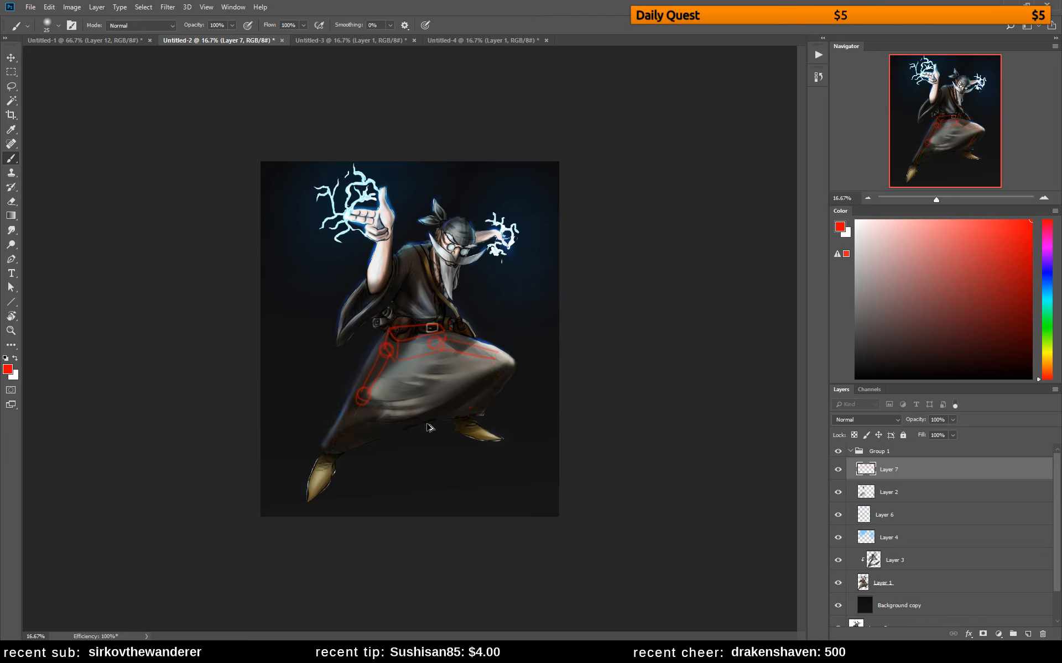
key("ctrl+z")
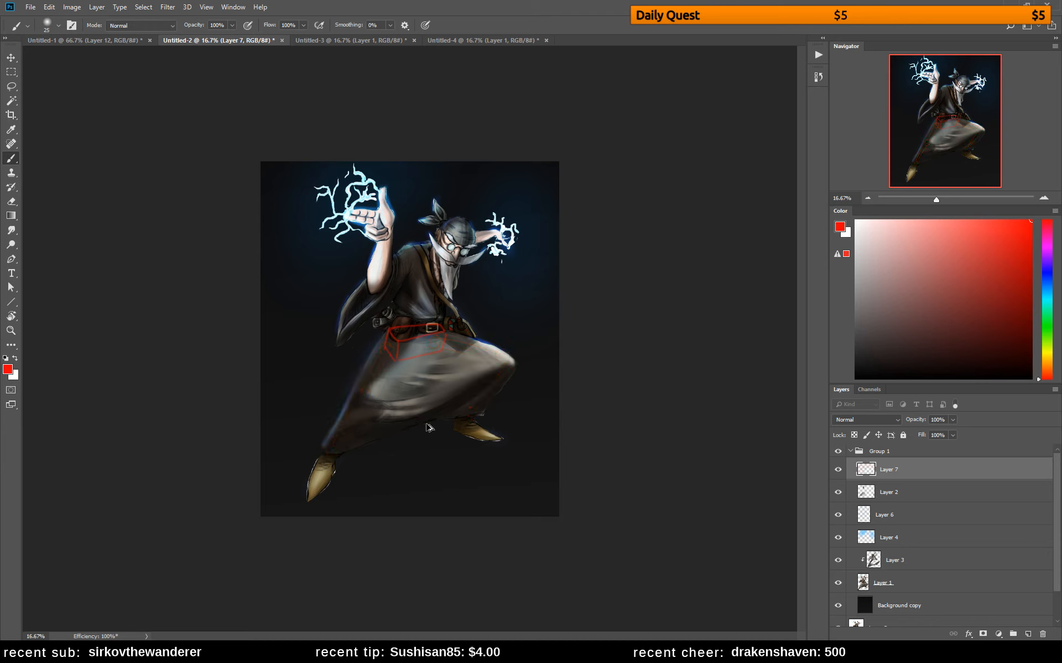
key("ctrl+z")
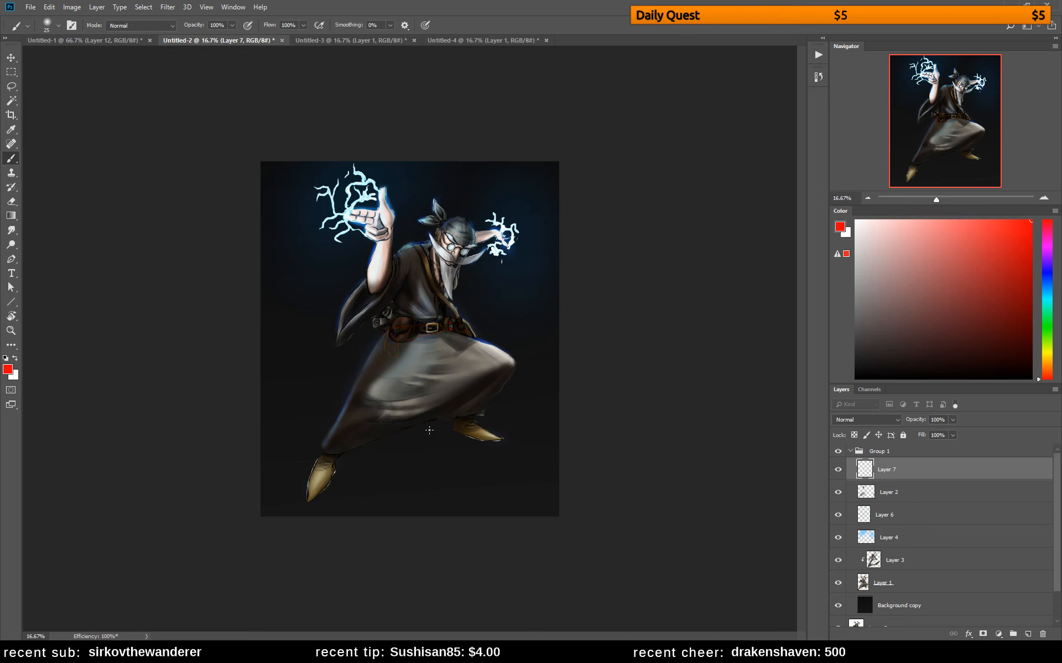
Extend the canvas below the wizard's feet with the Crop tool
key("c")
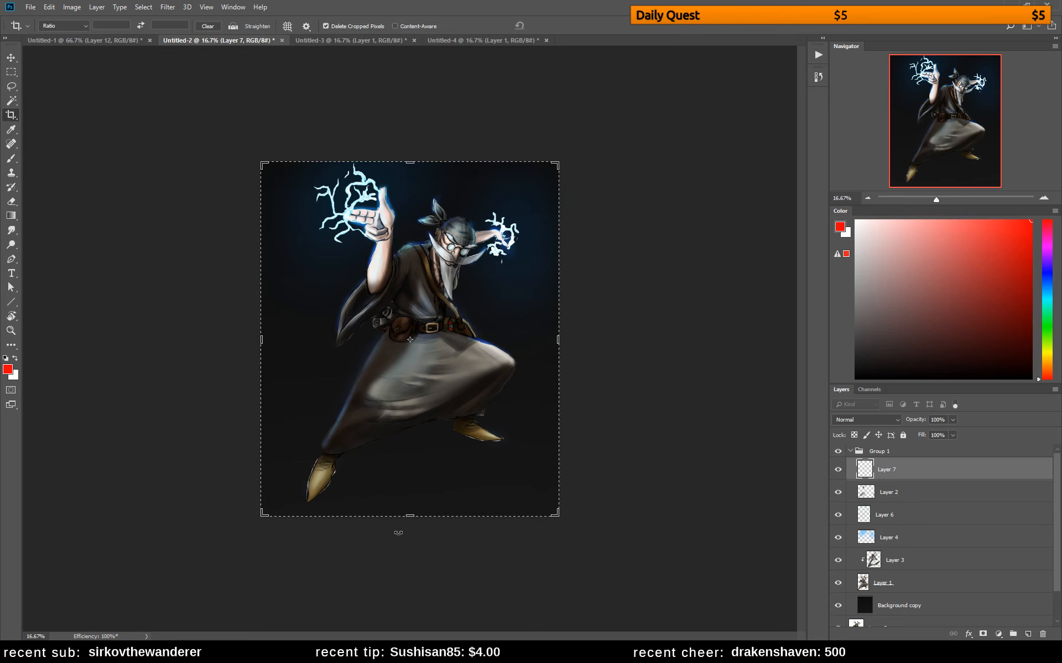
left_click_drag(412, 517, 407, 548)
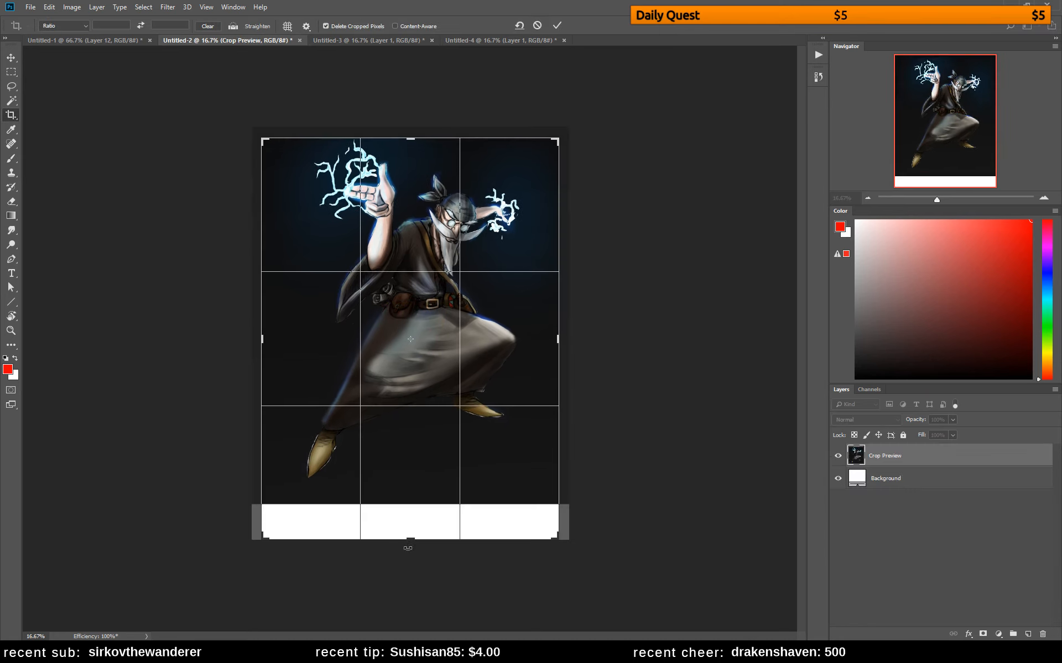
key("Return")
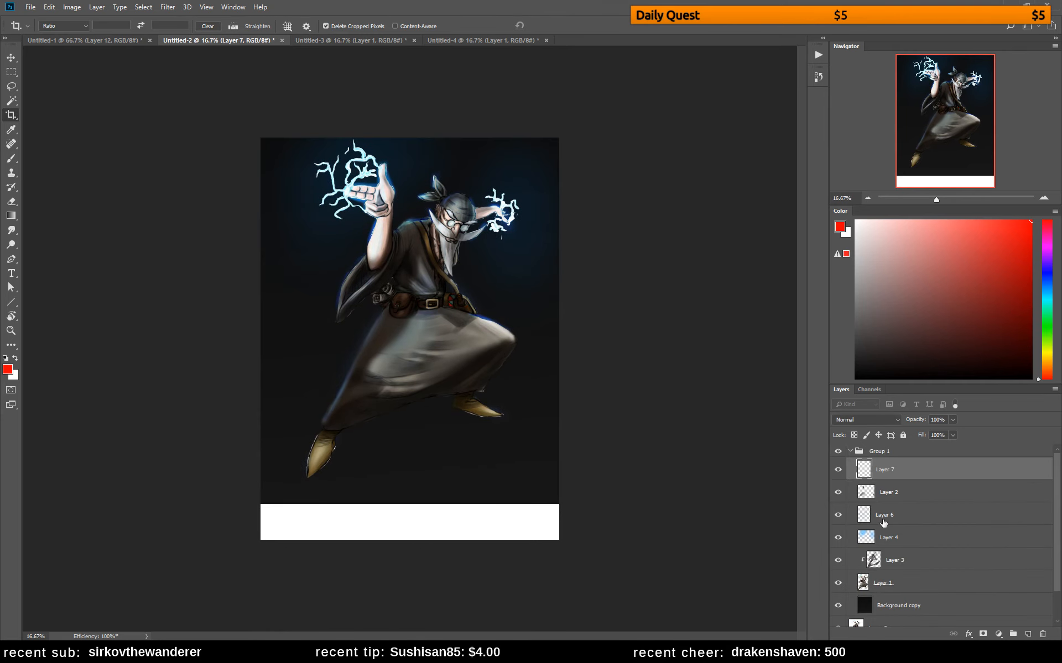
Stretch the Background copy layer downward to about 110% height so it fills the added canvas strip
left_click(947, 587)
left_click(961, 606)
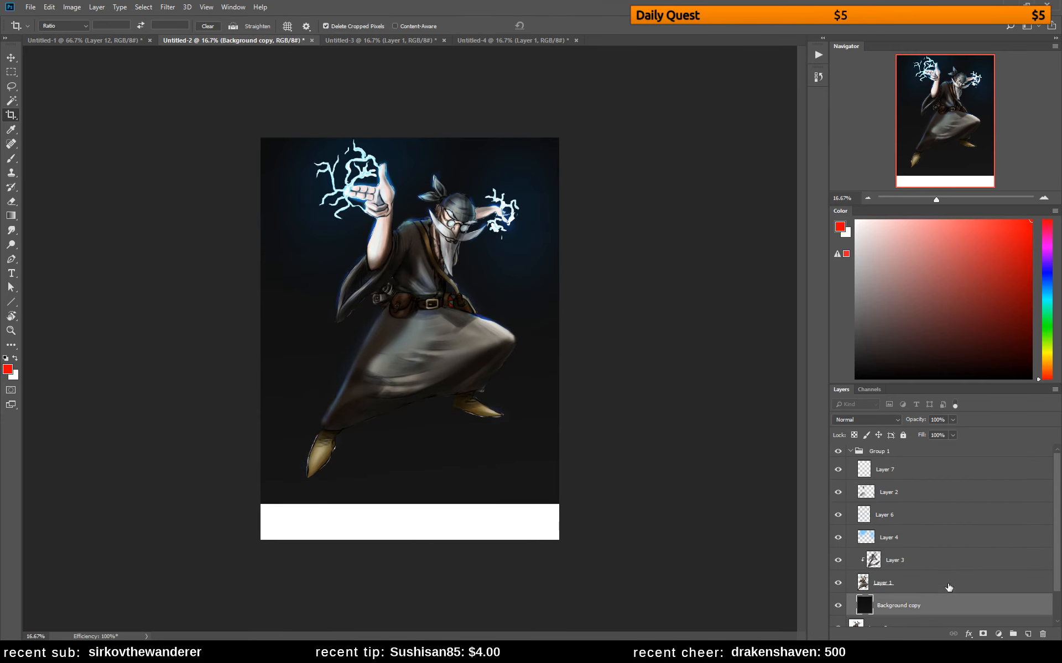
key("ctrl+t")
left_click_drag(409, 502, 409, 540)
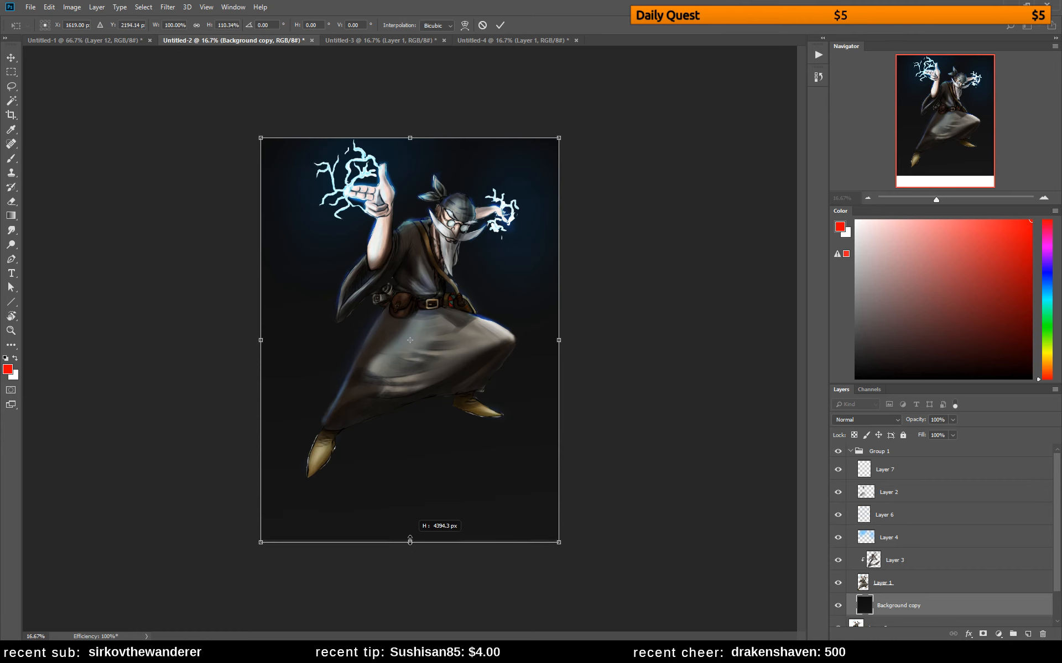
key("Return")
key("c")
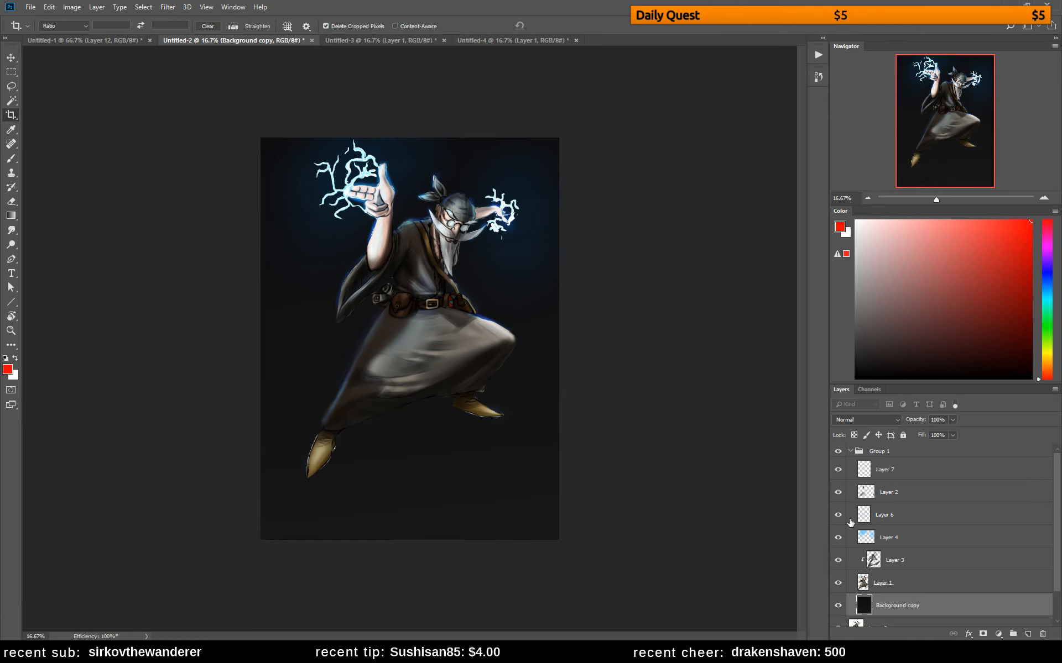
Lasso the skirt and feet on Layer 1 and warp them downward to lengthen the wizard's legs
left_click(891, 563)
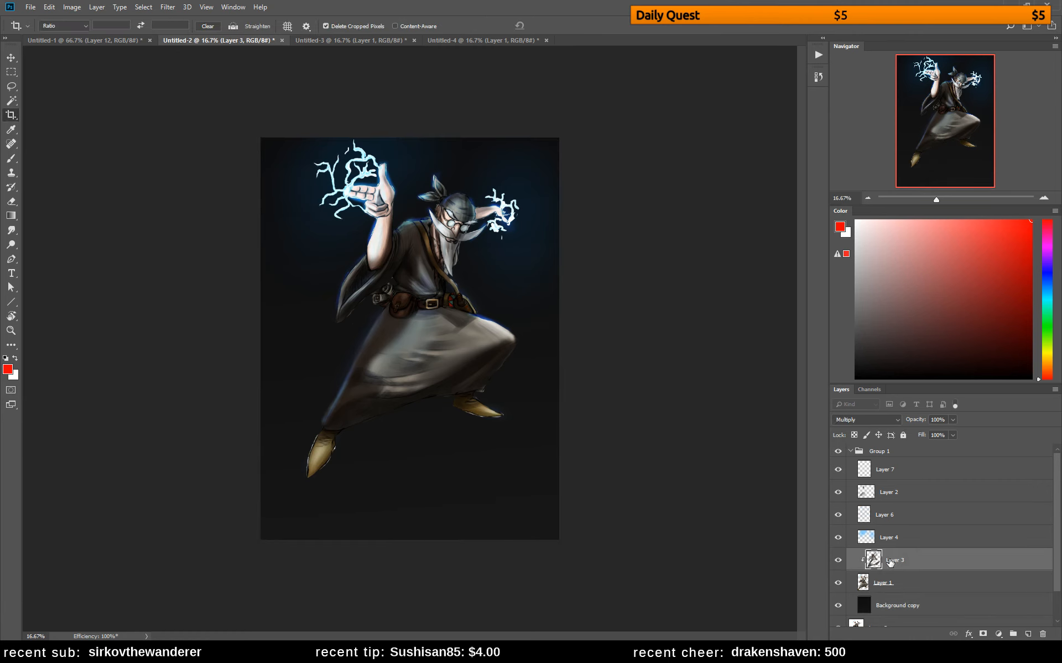
left_click(879, 580)
key("l")
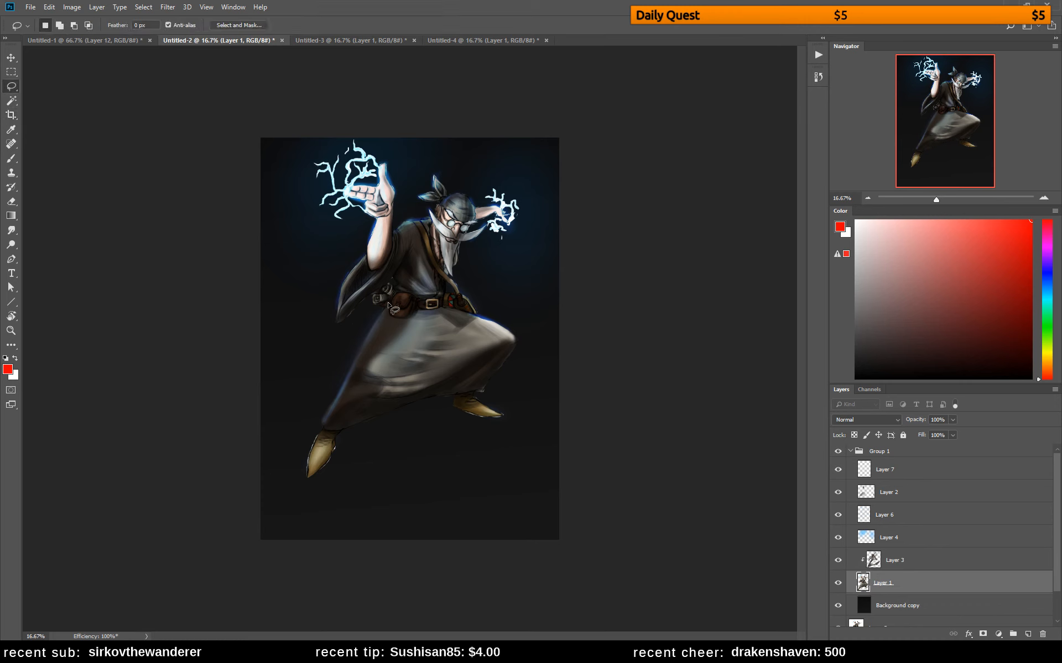
mouse_move(390, 304)
left_mouse_down()
mouse_move(327, 359)
mouse_move(293, 467)
mouse_move(398, 518)
mouse_move(534, 418)
mouse_move(538, 327)
mouse_move(447, 306)
mouse_move(388, 313)
left_mouse_up()
key("ctrl+t")
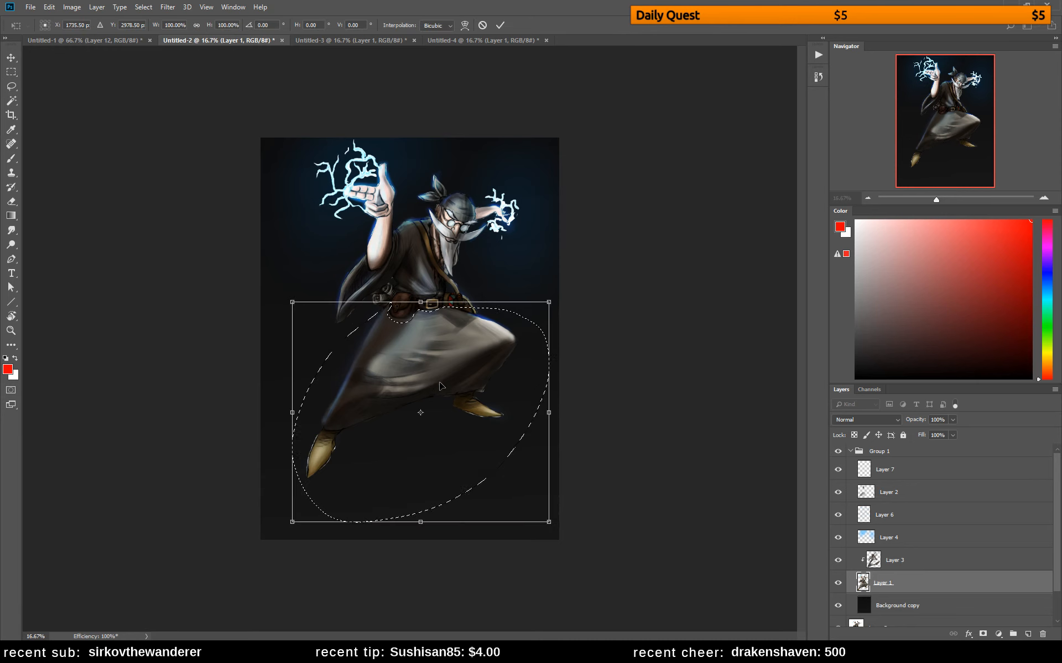
right_click(440, 391)
left_click(483, 447)
left_click_drag(483, 447, 557, 466)
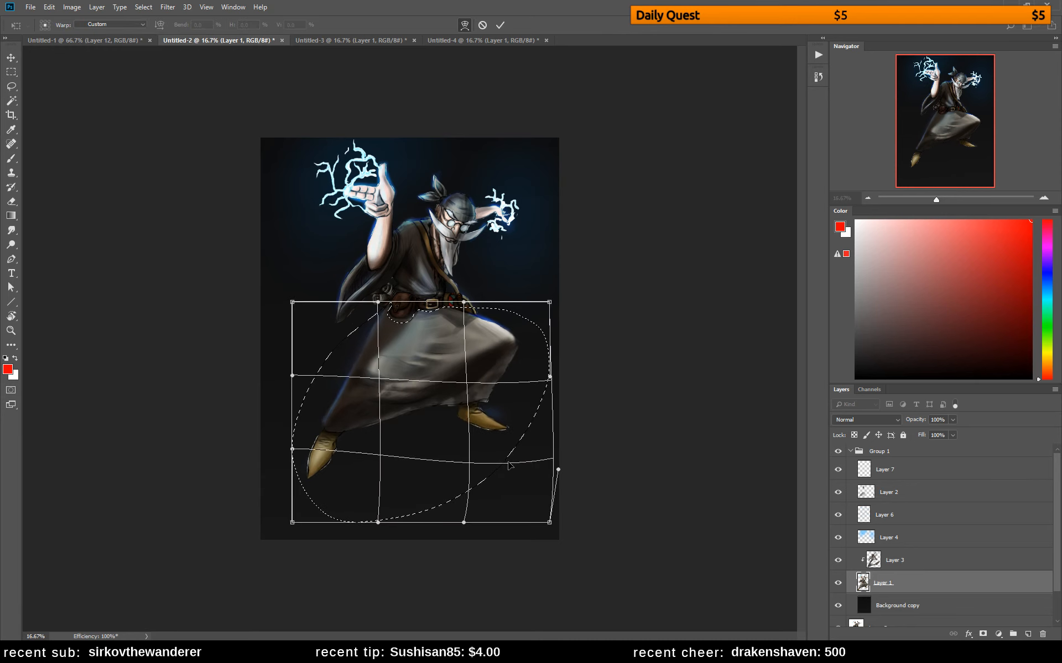
left_click_drag(535, 397, 548, 407)
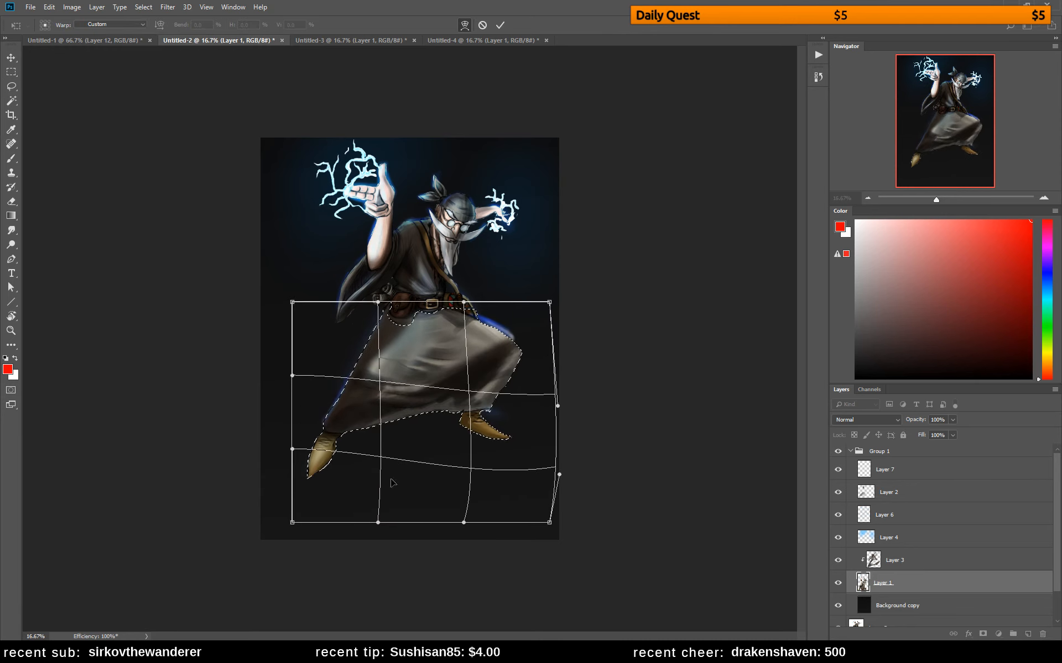
left_click_drag(347, 483, 361, 489)
left_click_drag(336, 407, 330, 410)
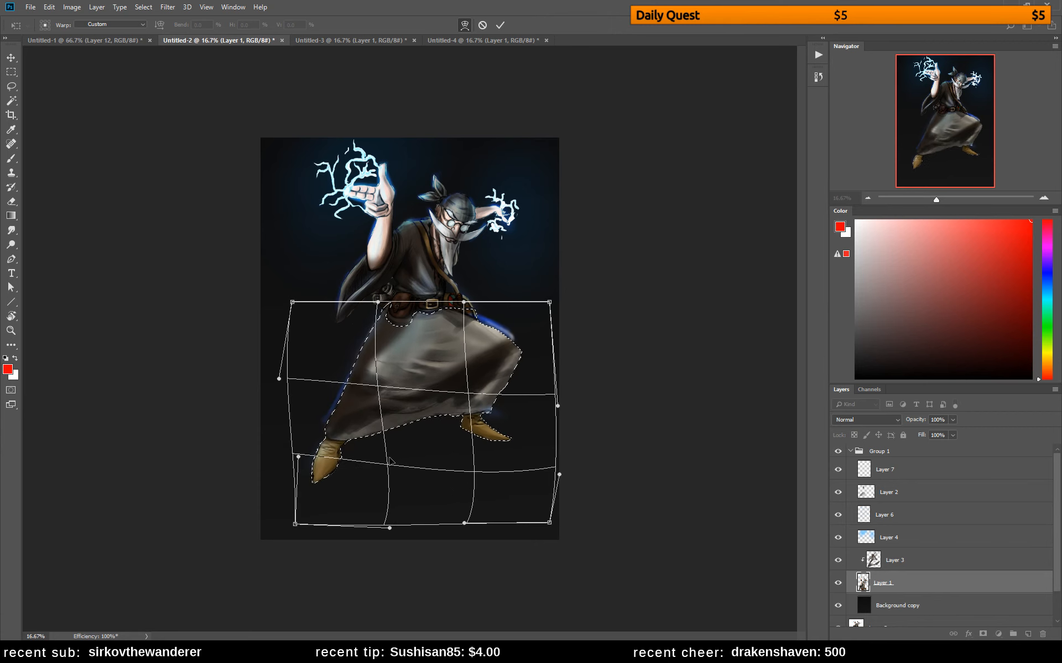
Hide the selection outline and warp mesh and fine-tune the warp around the bent knee and both feet
key("ctrl+h")
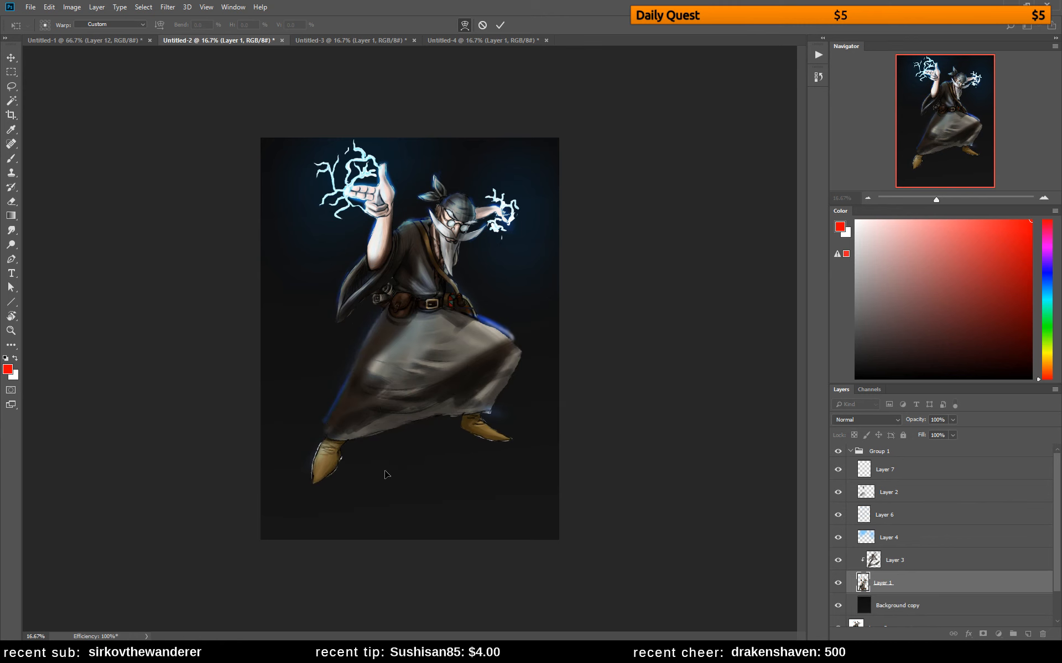
left_click_drag(368, 471, 371, 474)
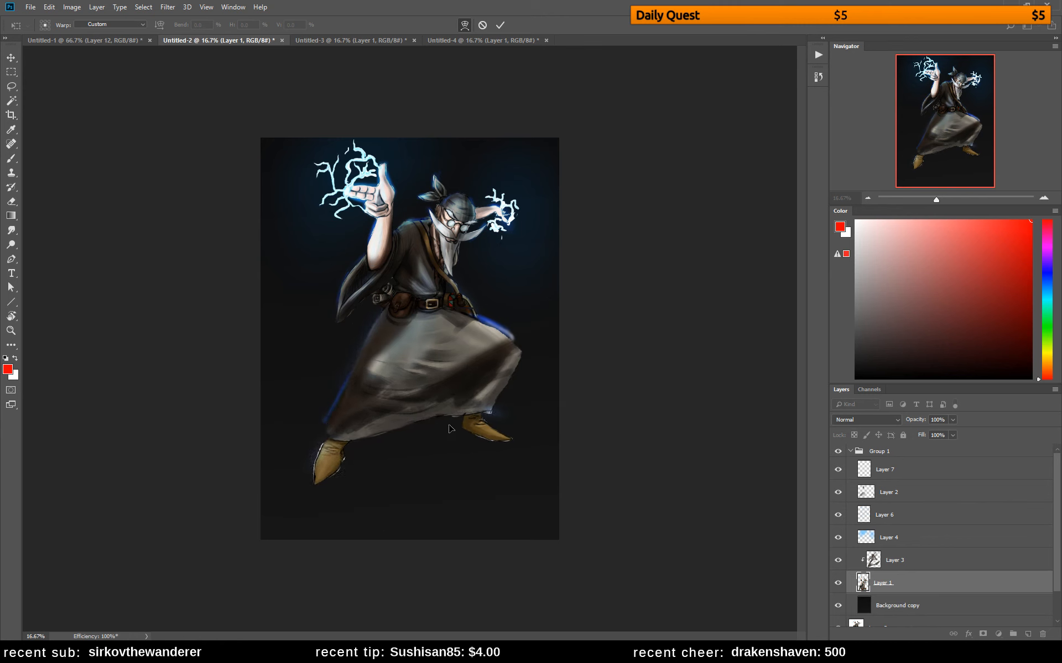
left_click_drag(515, 383, 513, 391)
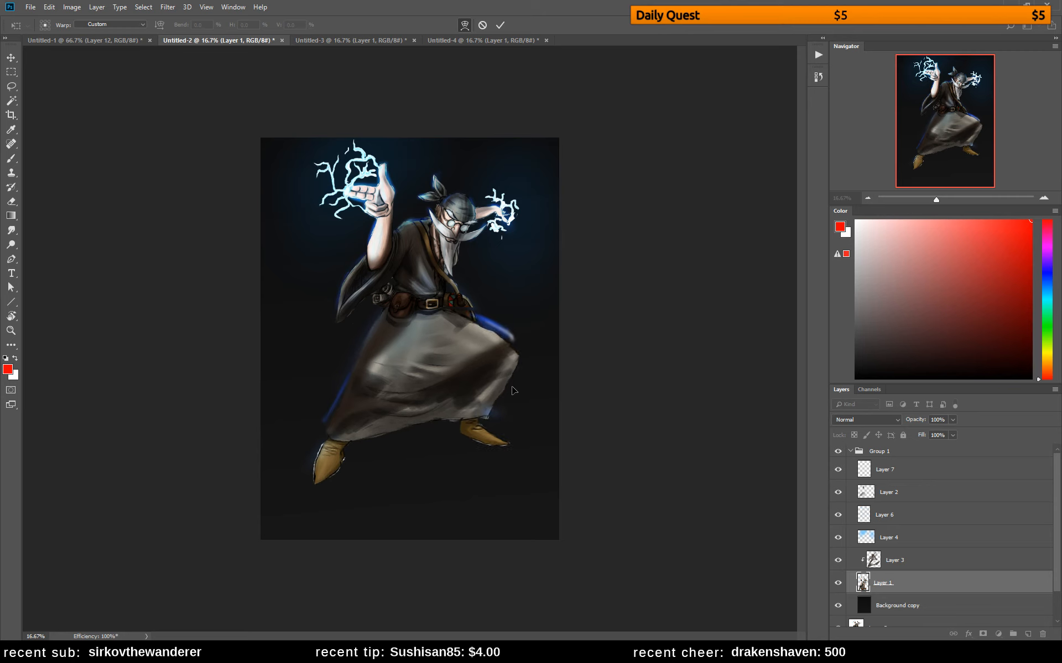
left_click_drag(470, 453, 470, 454)
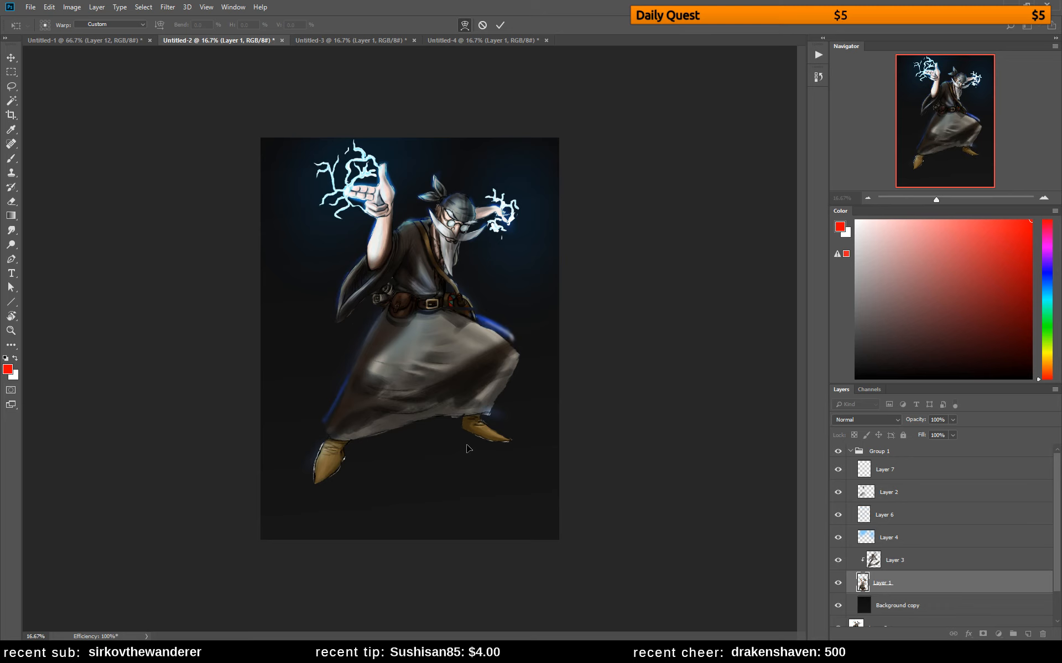
Warp the extended leg's foot and hem further down, adjust the bent leg's foot, and apply the warp
left_click_drag(362, 484, 330, 505)
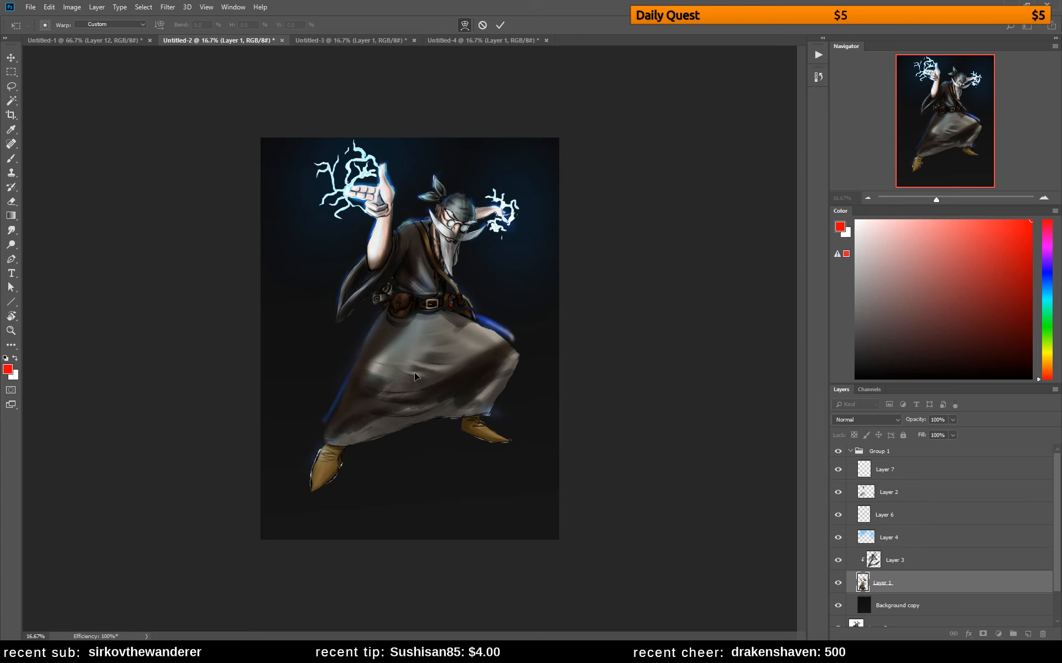
left_click_drag(371, 389, 359, 401)
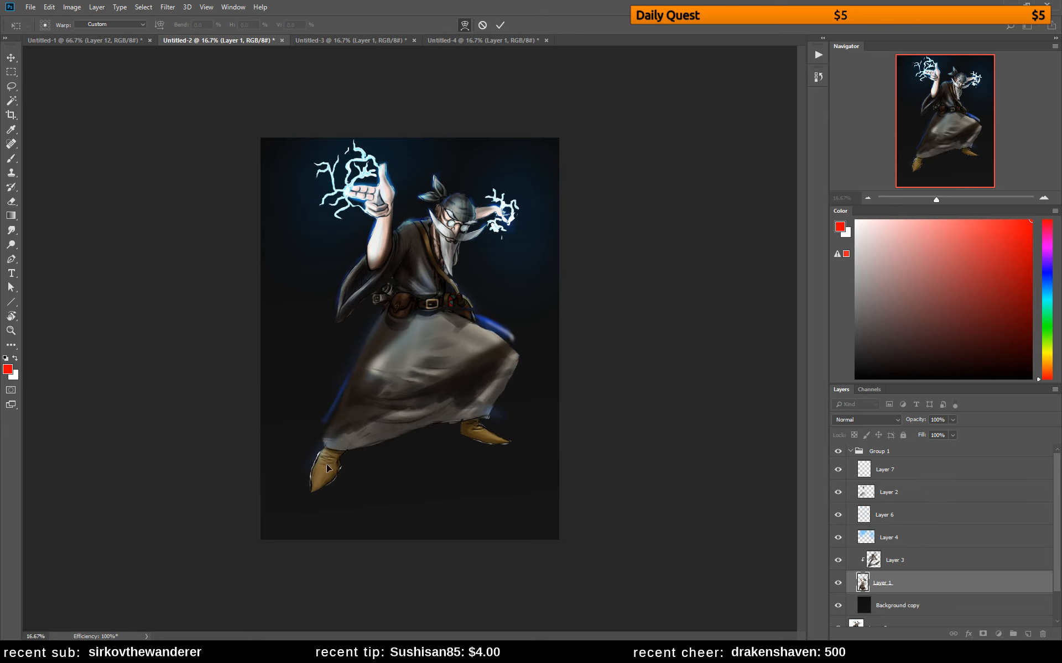
left_click_drag(326, 466, 325, 475)
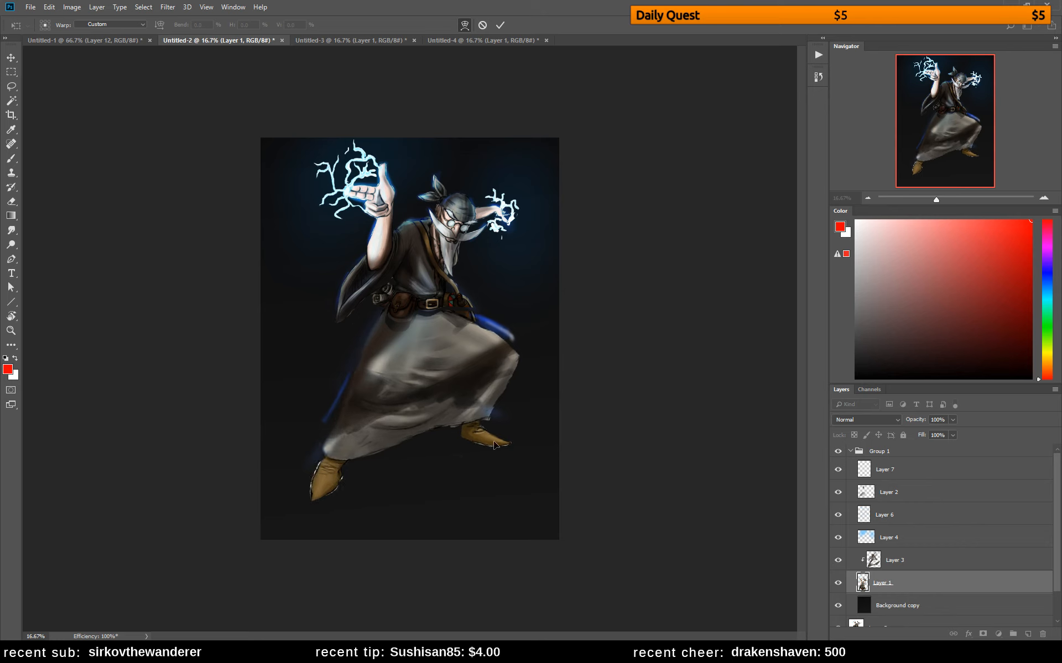
left_click_drag(509, 428, 521, 453)
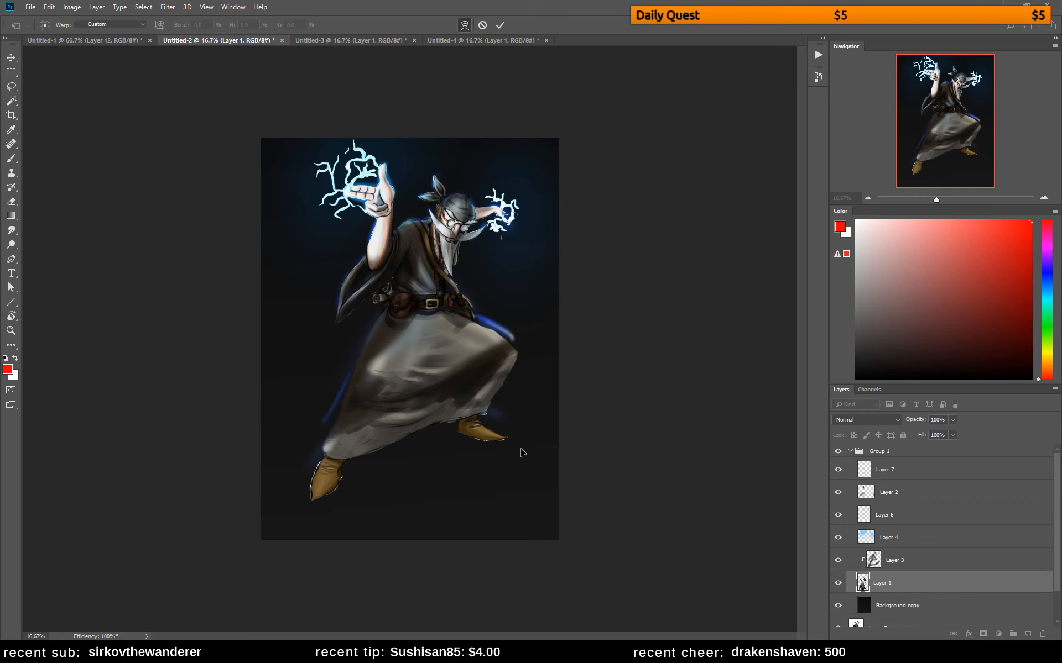
key("l")
key("Return")
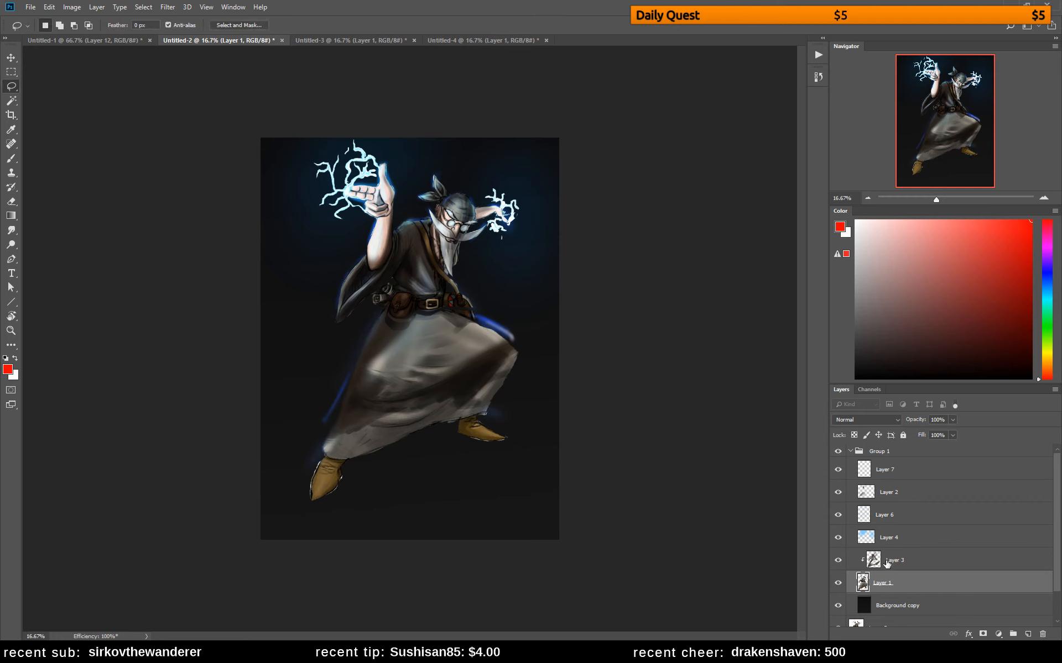
Toggle and select the Multiply shading layer, Layer 3, and set the eyedropper to sample the Current Layer only
left_click(837, 560)
left_click(838, 561)
left_click(889, 567)
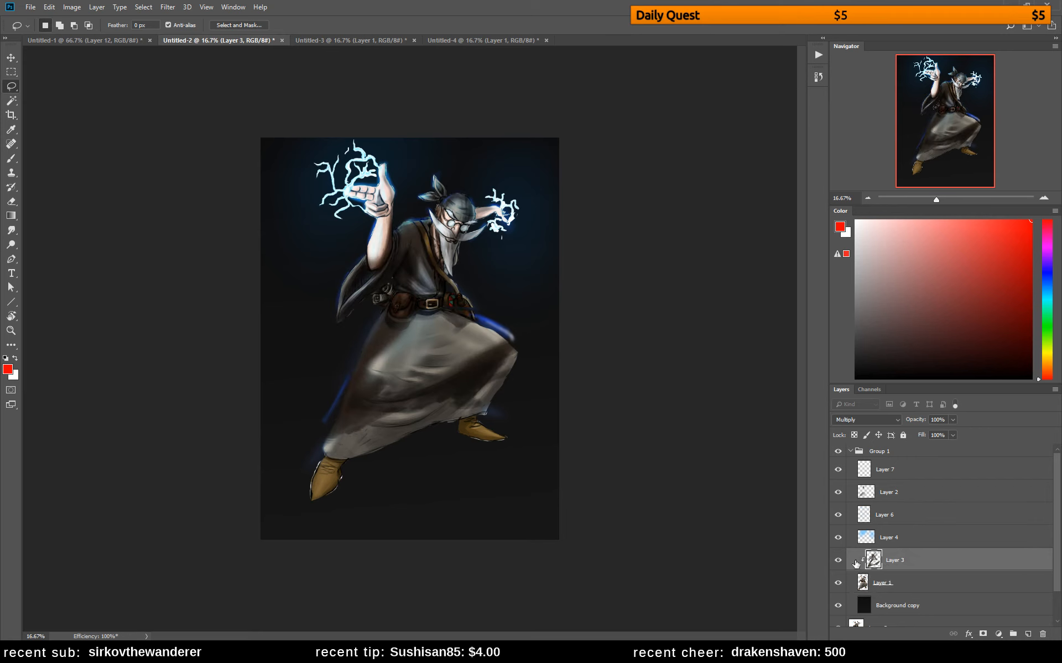
key("b")
left_click(356, 415, "alt")
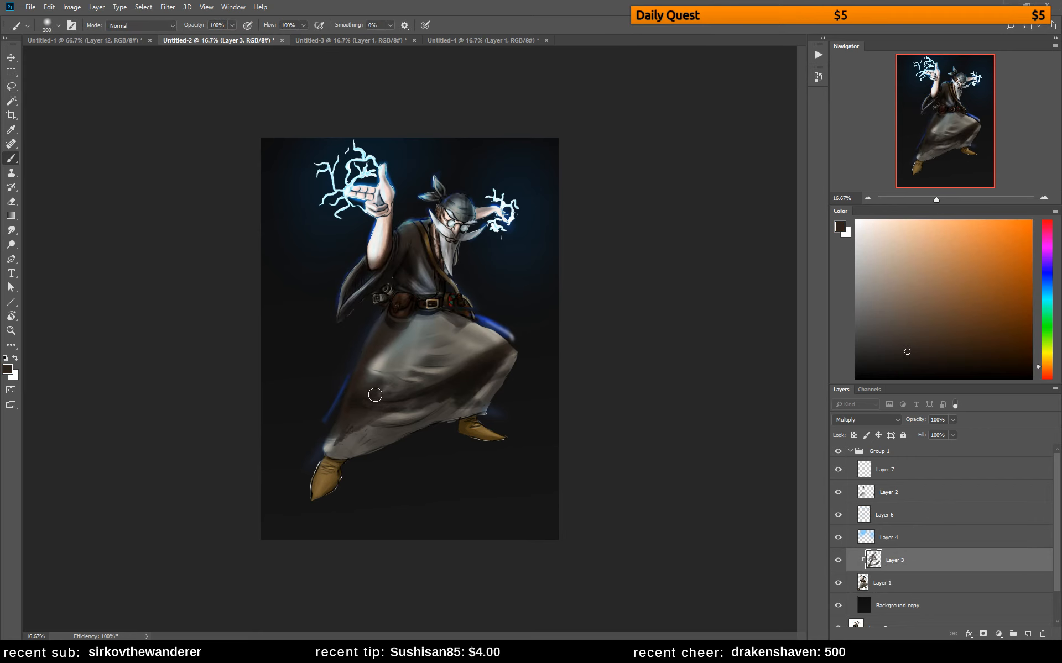
key("i")
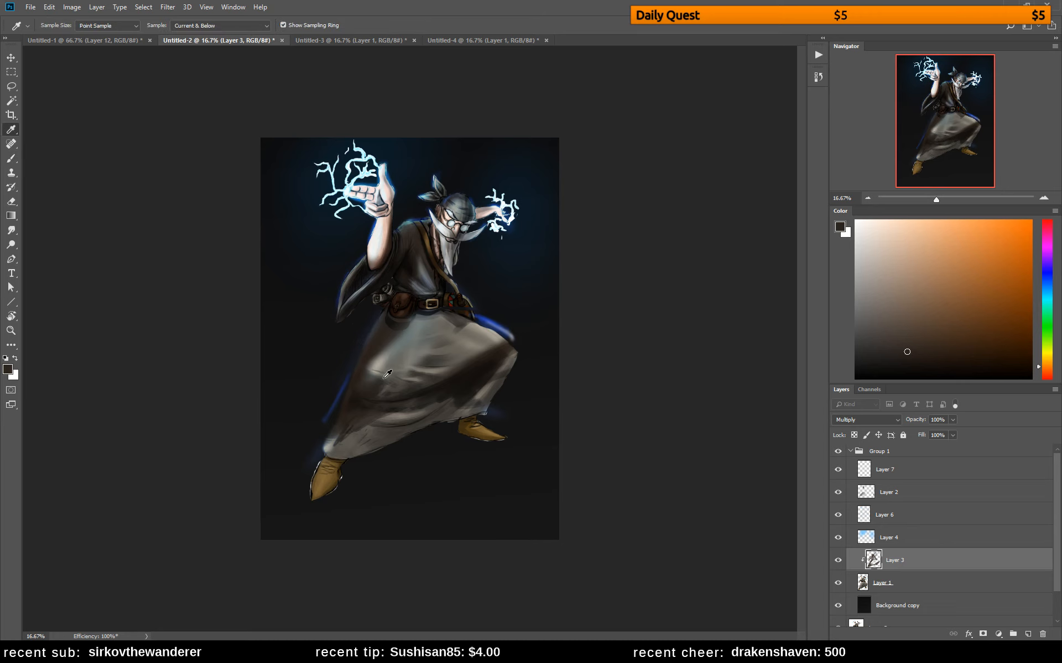
left_click(190, 30)
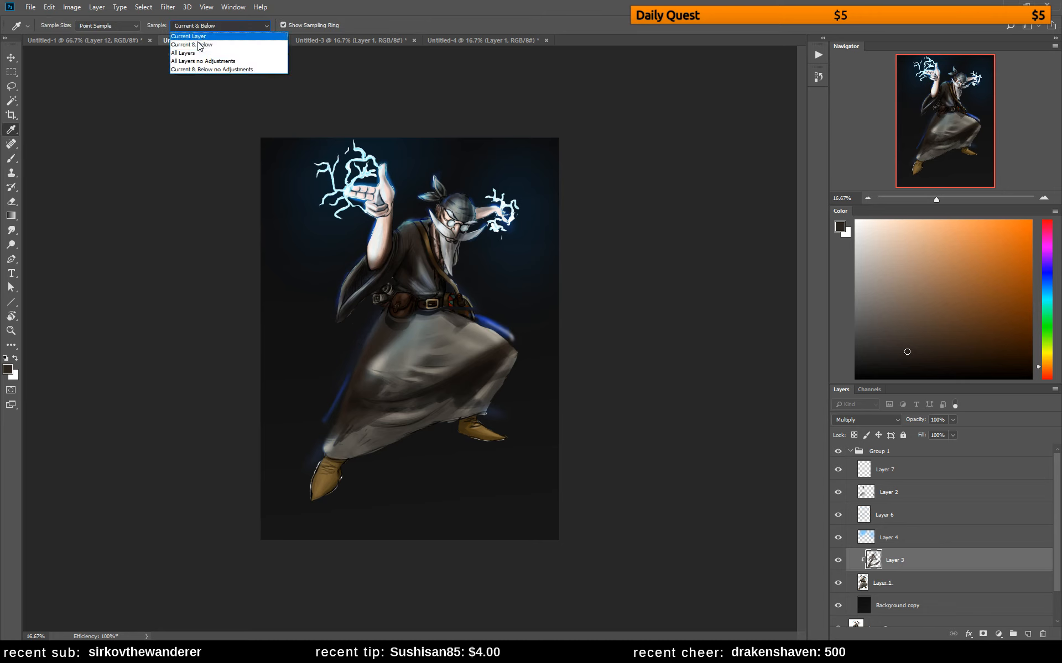
left_click(192, 37)
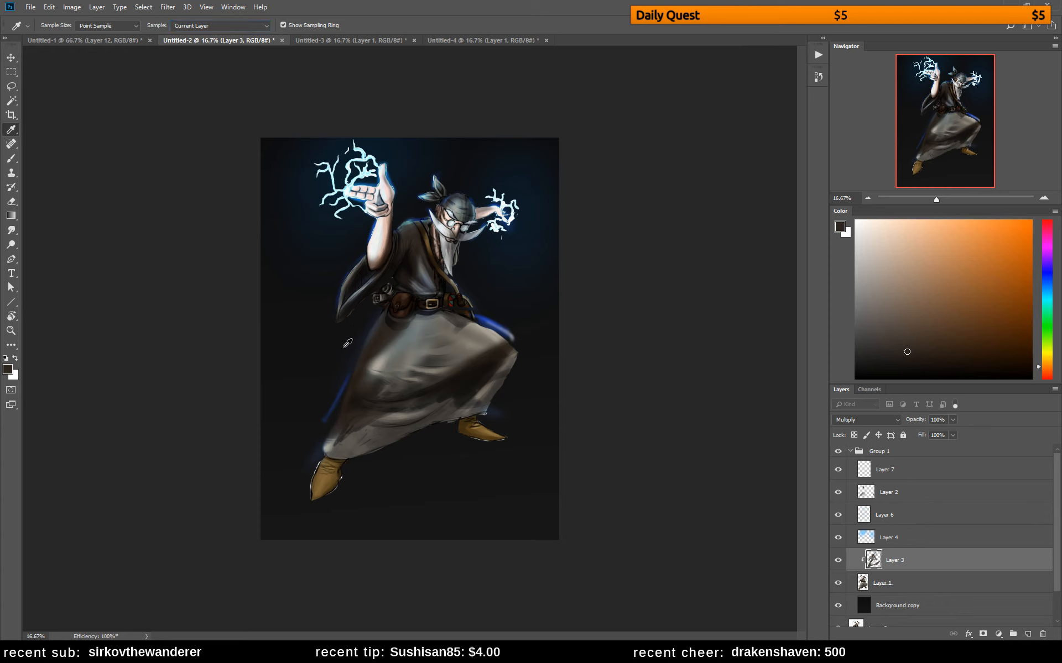
Sample the dark brown shading colour and paint shadow over the lower skirt, hem and area below the bent knee on Layer 3
key("b")
left_click(363, 390, "alt")
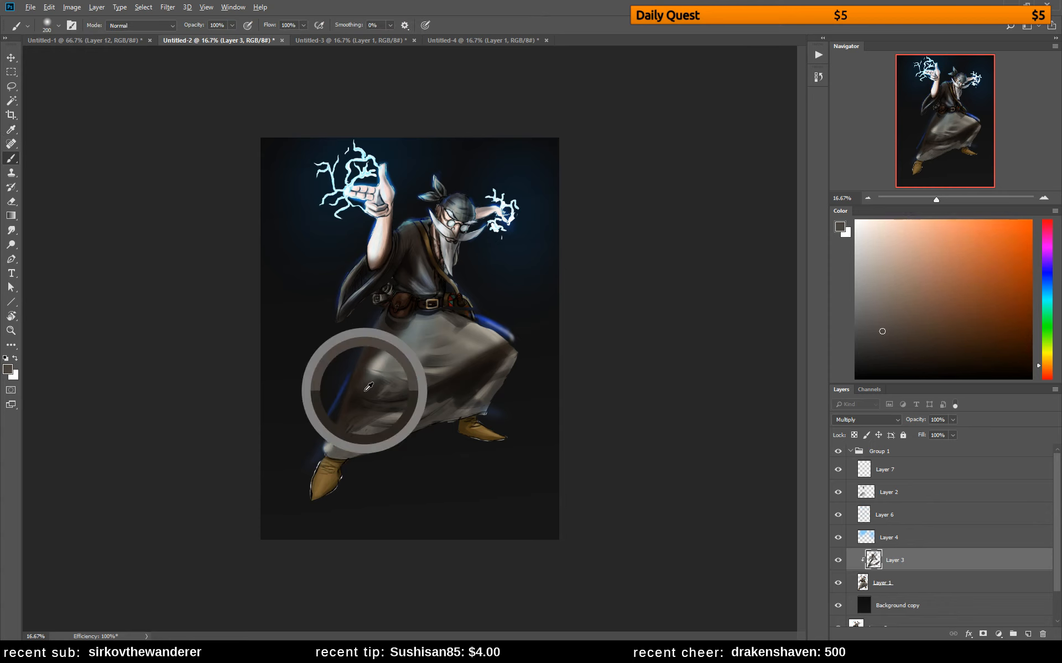
mouse_move(327, 448)
left_mouse_down()
mouse_move(356, 434)
mouse_move(337, 455)
mouse_move(341, 432)
left_mouse_up()
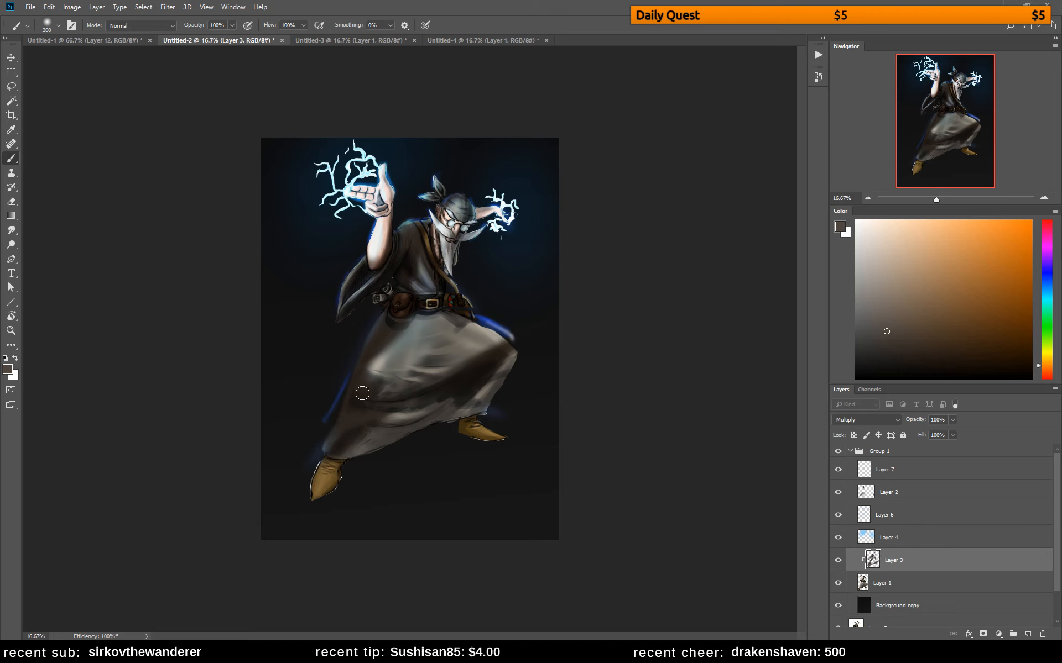
left_click_drag(383, 342, 391, 347)
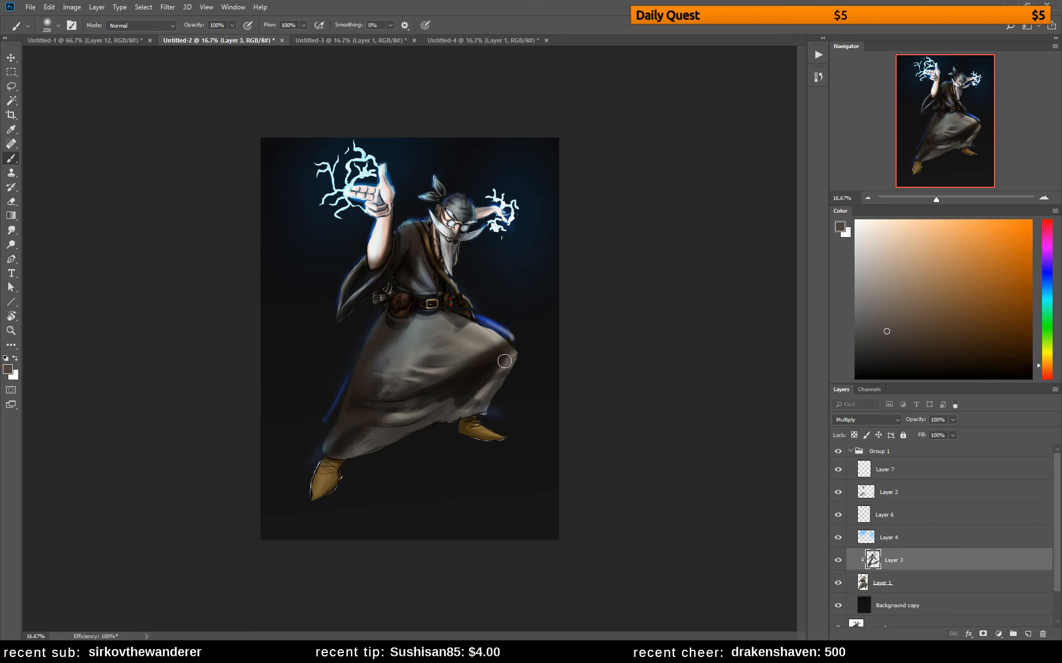
mouse_move(505, 361)
left_mouse_down()
mouse_move(486, 383)
mouse_move(496, 380)
mouse_move(491, 391)
mouse_move(419, 402)
mouse_move(423, 389)
mouse_move(439, 395)
mouse_move(408, 421)
mouse_move(422, 441)
left_mouse_up()
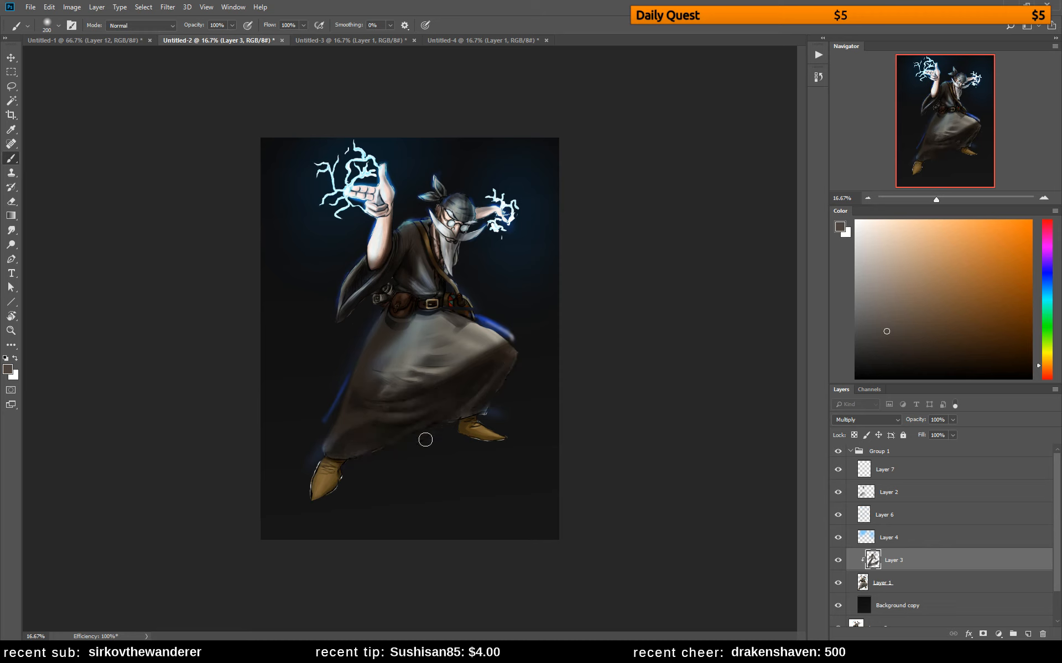
Erase shading on the skirt's front to bring back light, and paint a soft shadow fold between the thighs
key("e")
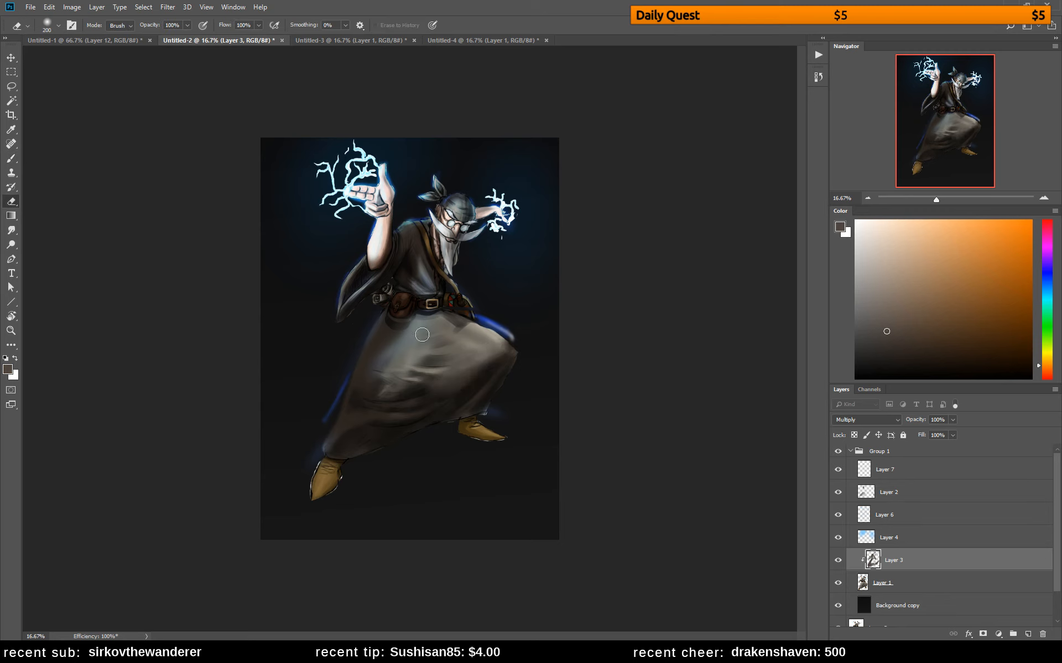
mouse_move(408, 337)
left_mouse_down()
mouse_move(397, 361)
mouse_move(422, 331)
mouse_move(388, 358)
mouse_move(380, 386)
left_mouse_up()
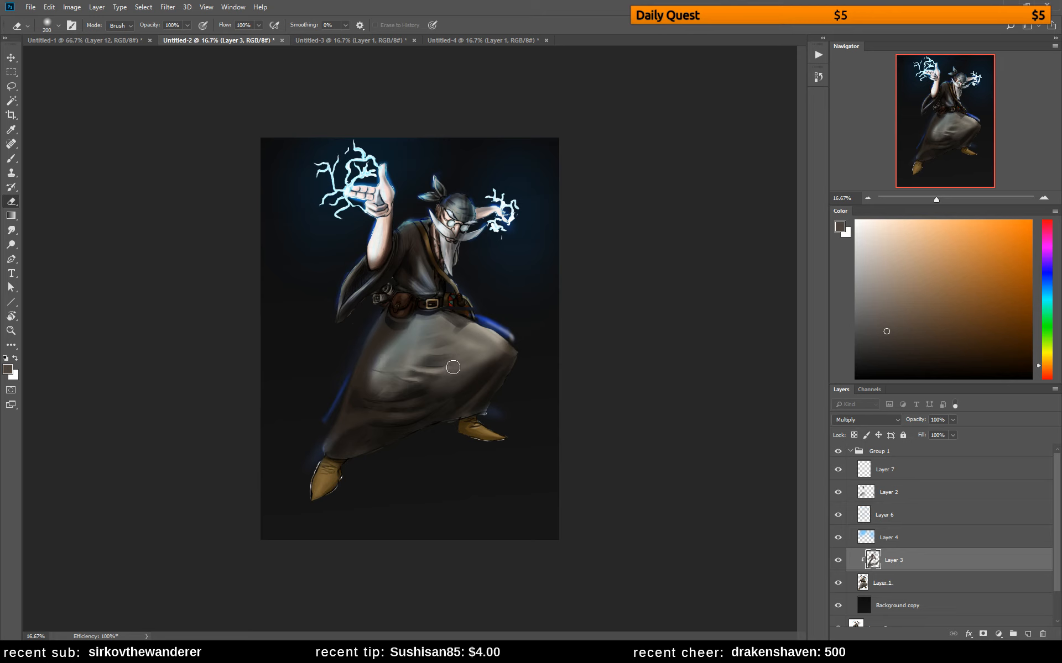
key("b")
mouse_move(446, 339)
left_mouse_down()
mouse_move(465, 372)
mouse_move(488, 356)
mouse_move(470, 396)
mouse_move(429, 312)
mouse_move(458, 396)
mouse_move(443, 374)
left_mouse_up()
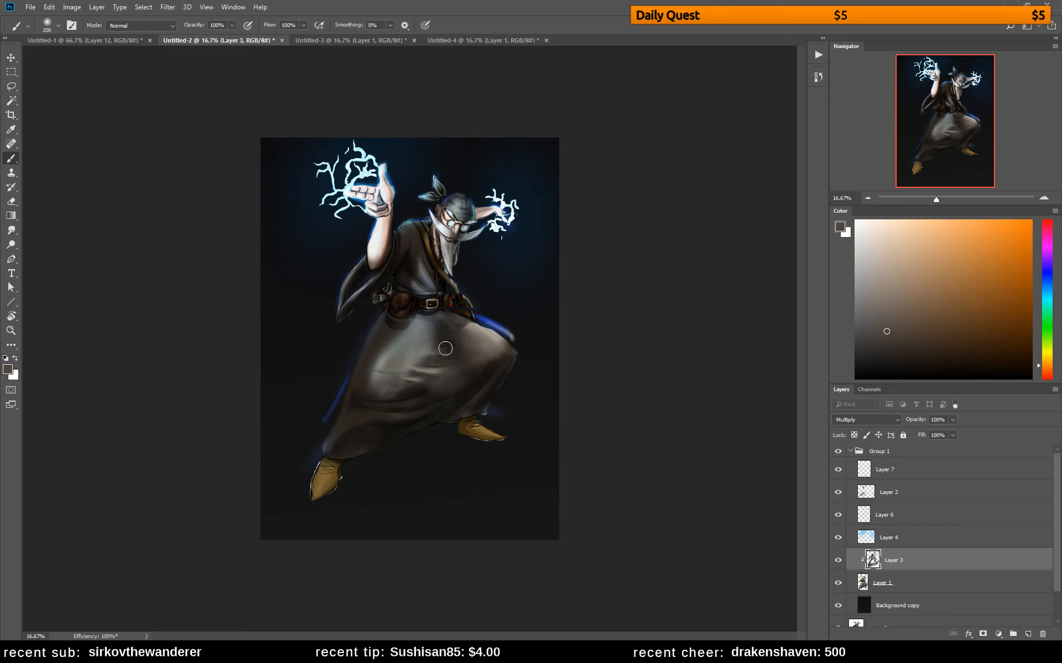
Flip the canvas horizontally and rebalance the Layer 3 shading on the upper skirt and the extended leg's foot
key("ctrl+shift+h")
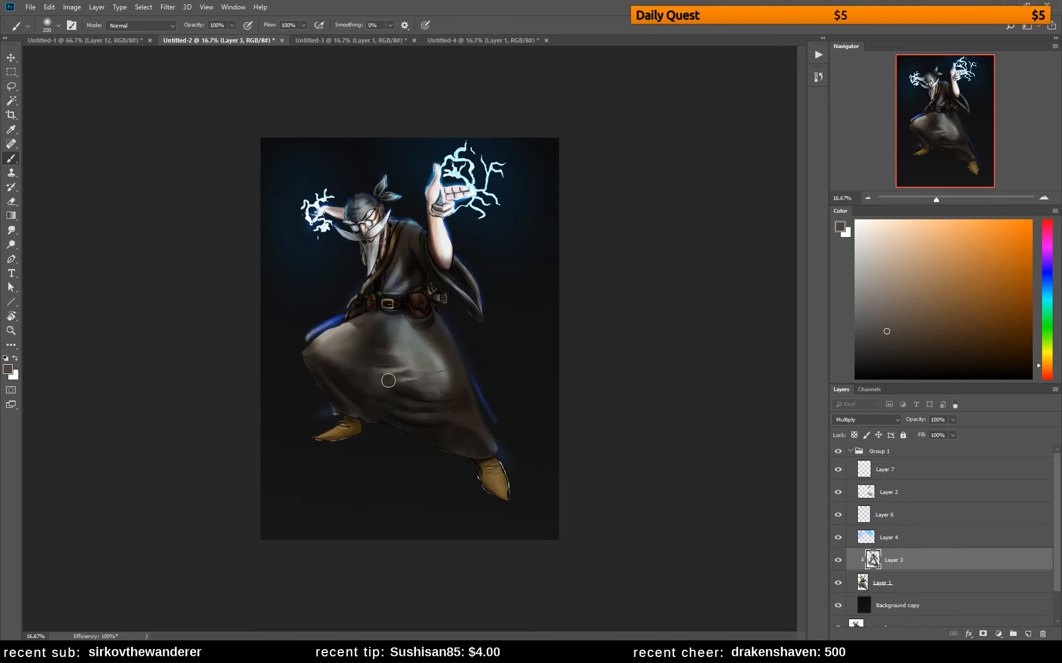
key("e")
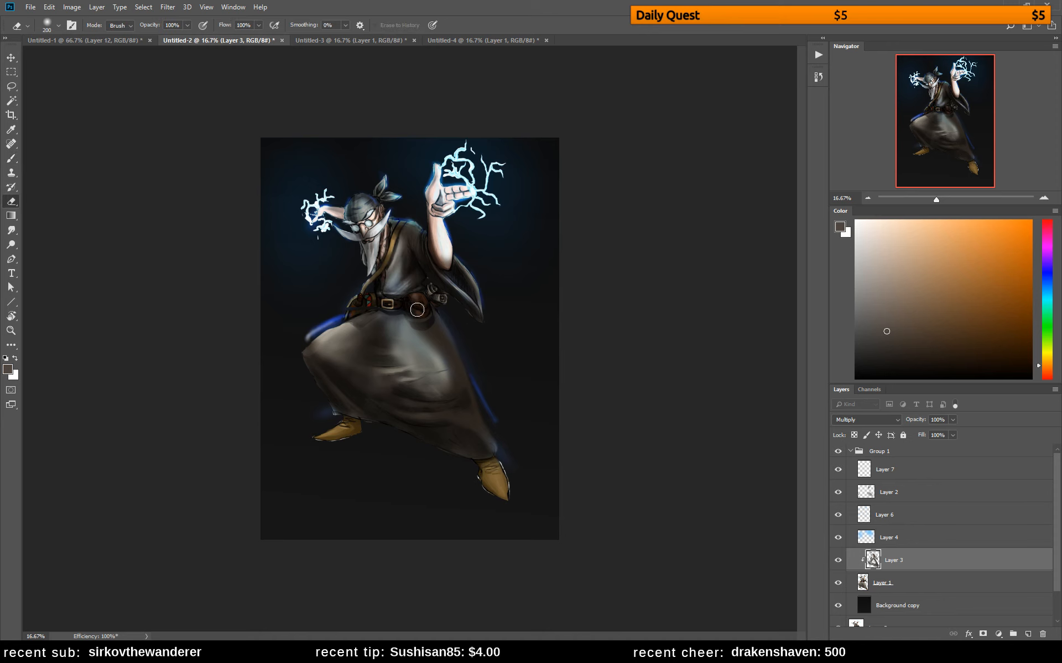
key("b")
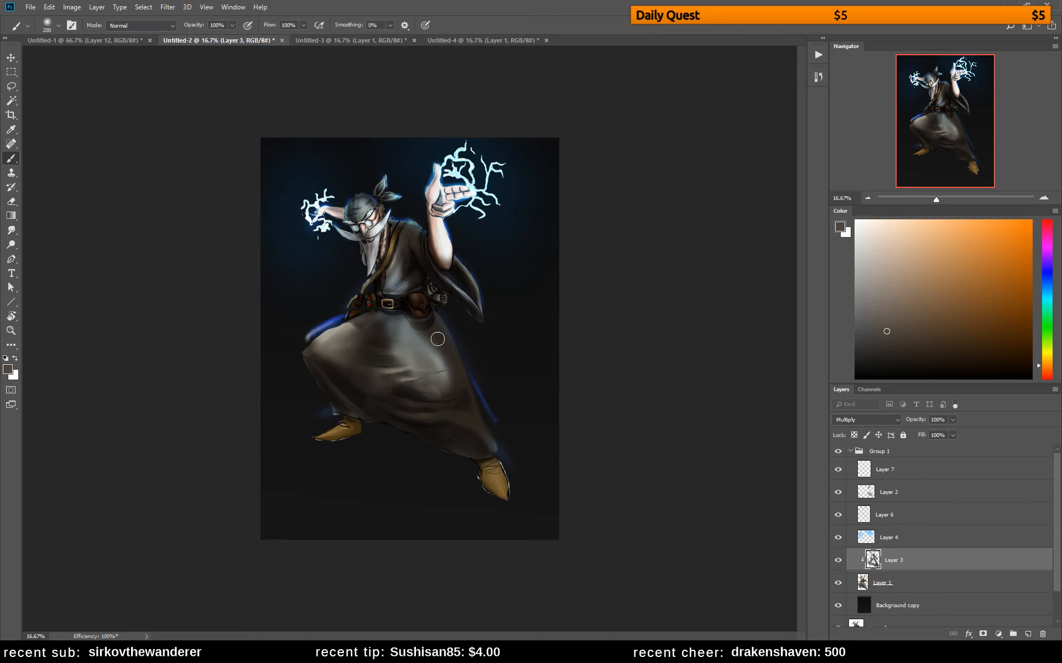
mouse_move(495, 470)
left_mouse_down()
mouse_move(509, 494)
mouse_move(482, 474)
mouse_move(494, 493)
mouse_move(504, 468)
mouse_move(487, 491)
left_mouse_up()
key("e")
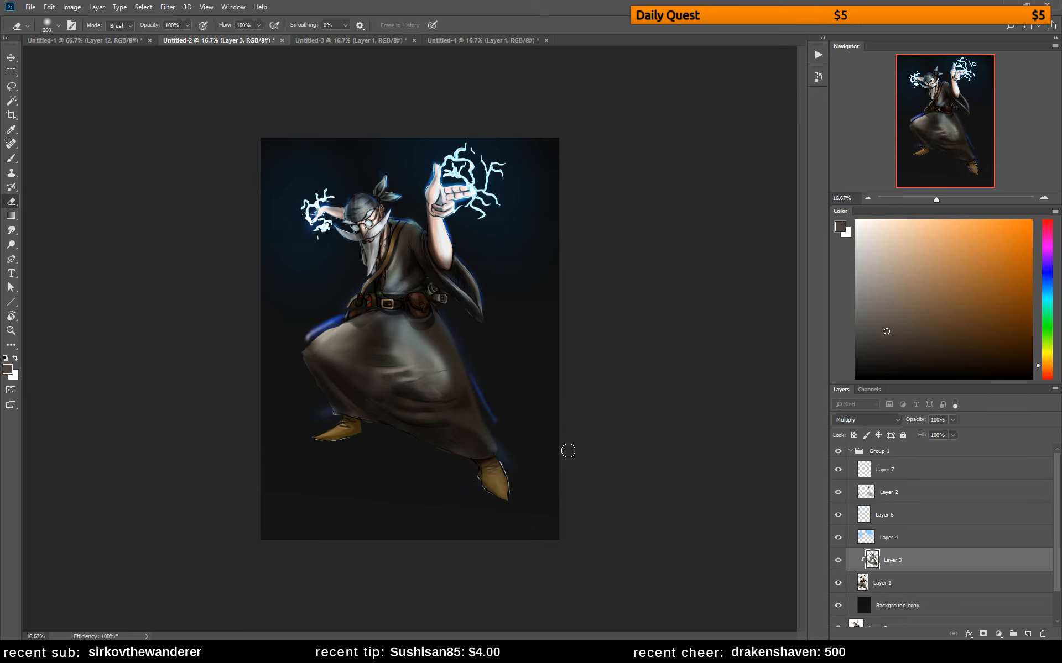
Select Layer 6 and clear the stray blue glow beside the extended leg's skirt edge
left_click(884, 515)
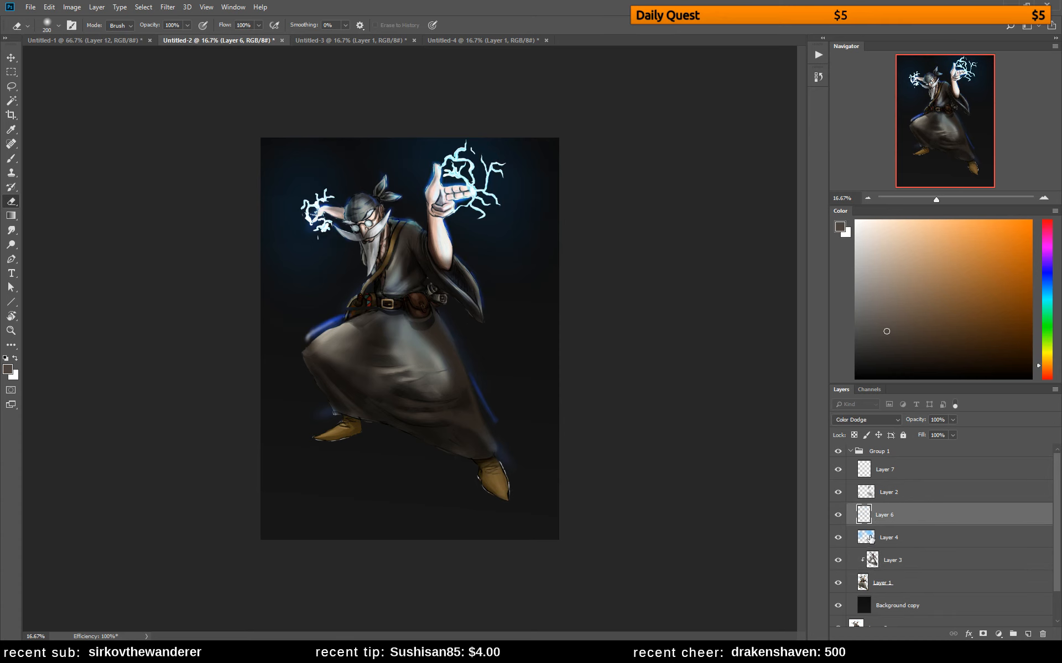
left_click(837, 514)
left_click(837, 513)
key("b")
key("l")
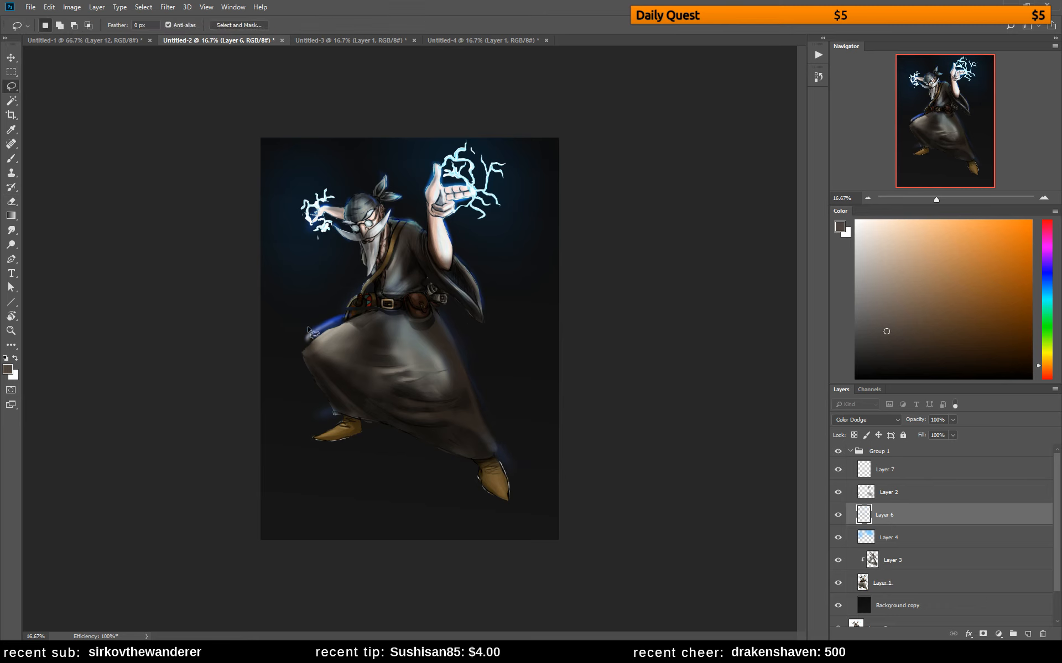
mouse_move(304, 320)
left_mouse_down()
mouse_move(366, 328)
mouse_move(346, 312)
mouse_move(394, 333)
left_mouse_up()
left_click(511, 242)
key("ctrl+t")
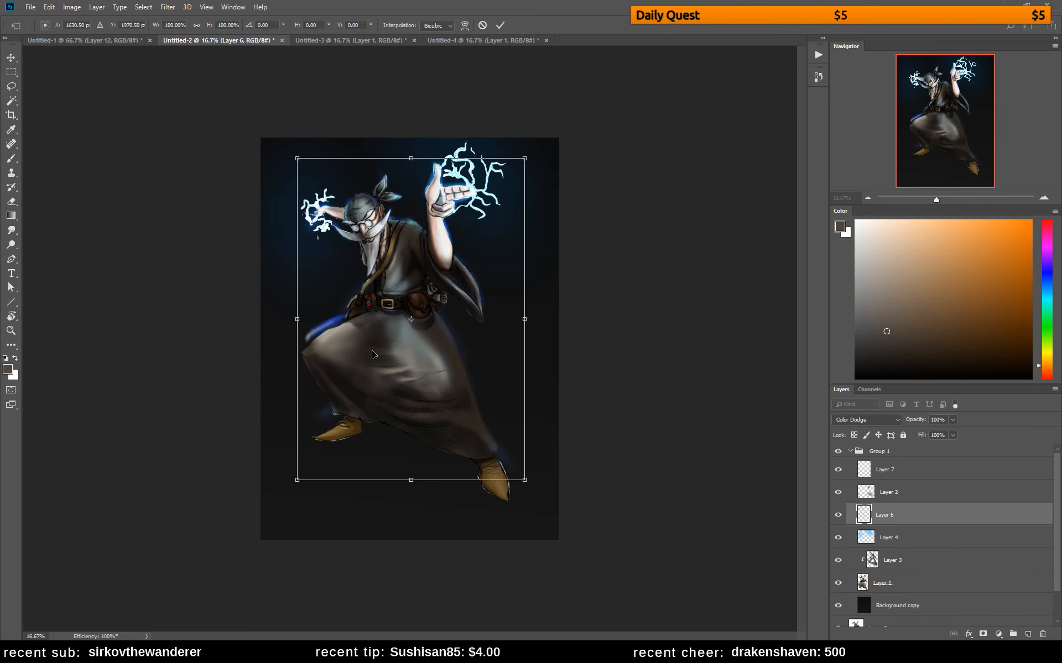
key("ctrl+shift+w")
key("ctrl+h")
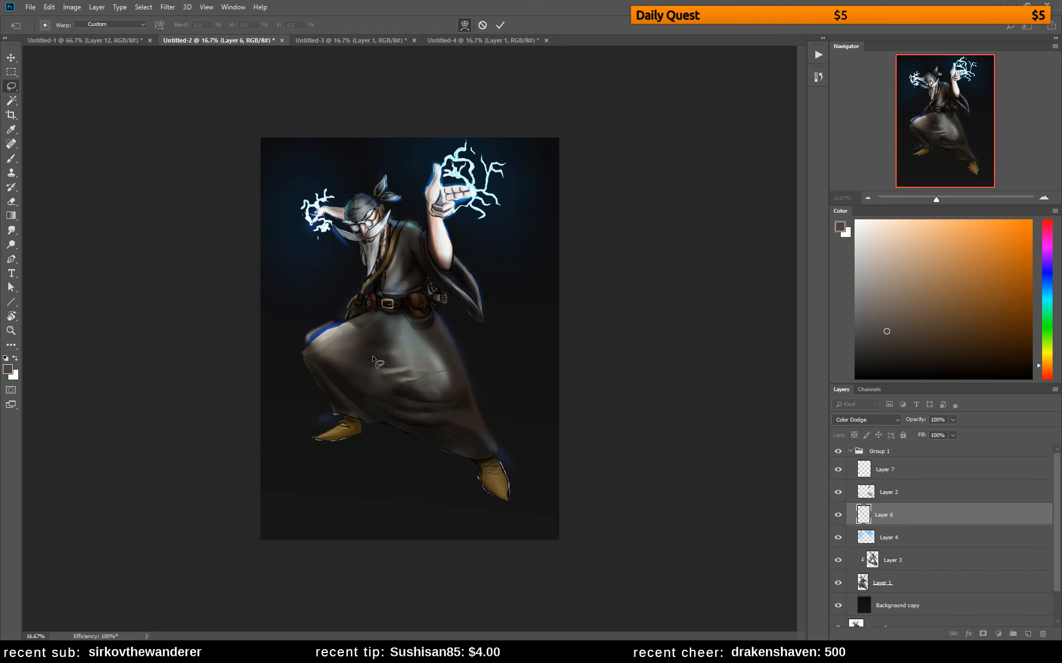
key("Return")
Lasso the area below the belt on Layer 6 and warp its glow to fit the bent leg's new contour
key("l")
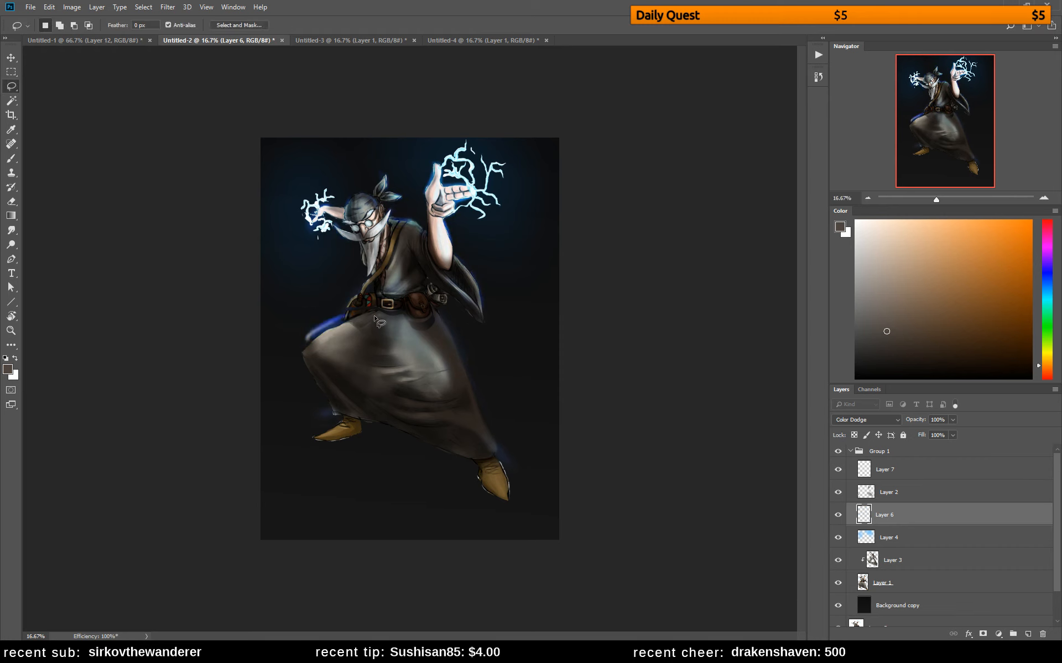
mouse_move(345, 309)
left_mouse_down()
mouse_move(417, 325)
mouse_move(432, 315)
mouse_move(504, 376)
mouse_move(345, 534)
mouse_move(320, 293)
left_mouse_up()
key("ctrl+t")
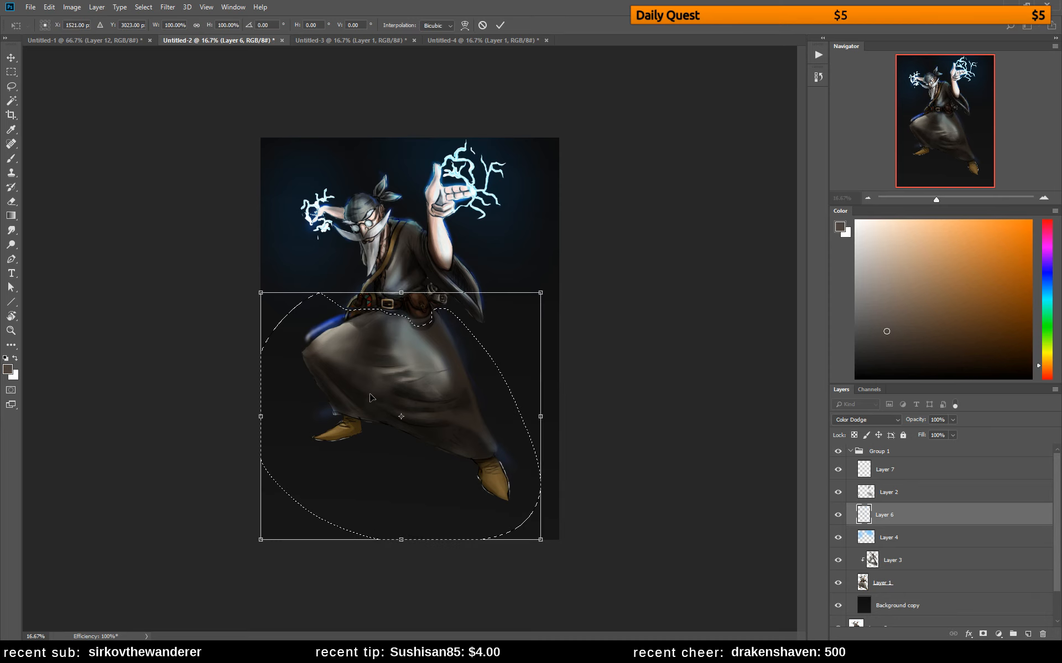
key("ctrl+shift+w")
key("ctrl+h")
left_click_drag(340, 395, 343, 430)
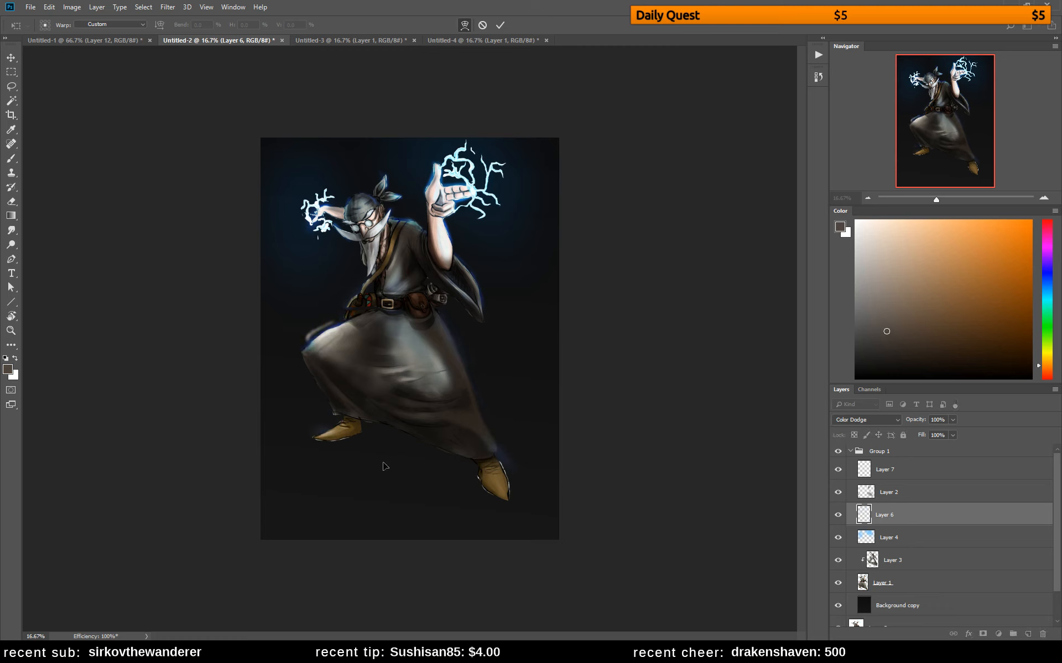
key("Return")
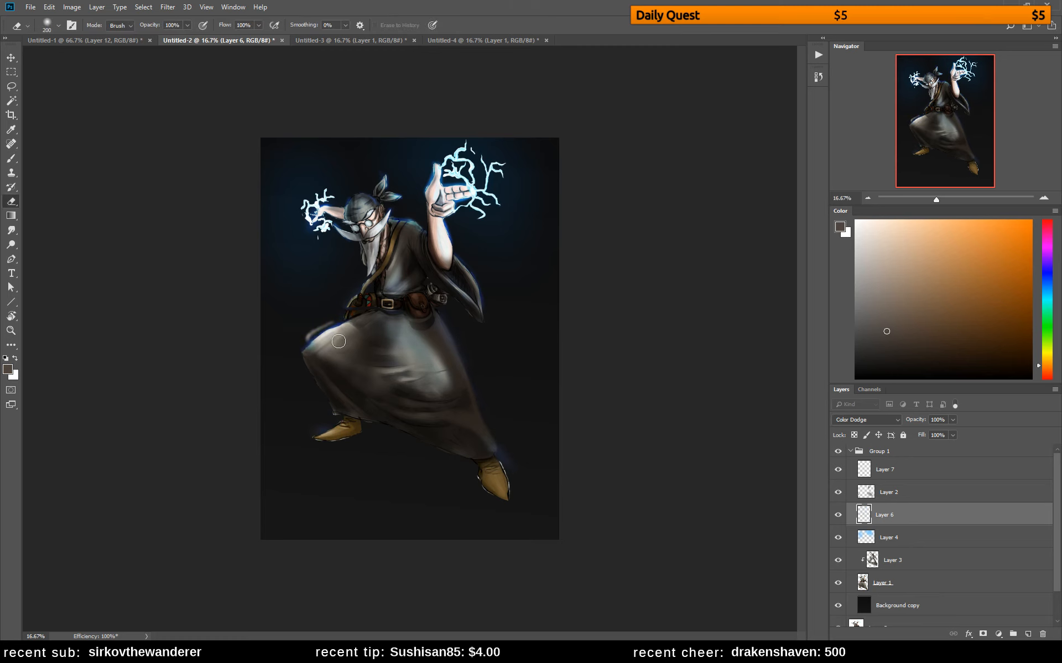
Identify Layer 2 by toggling its visibility and erase the leftover outline above the bent thigh on it
key("e")
left_click(889, 494)
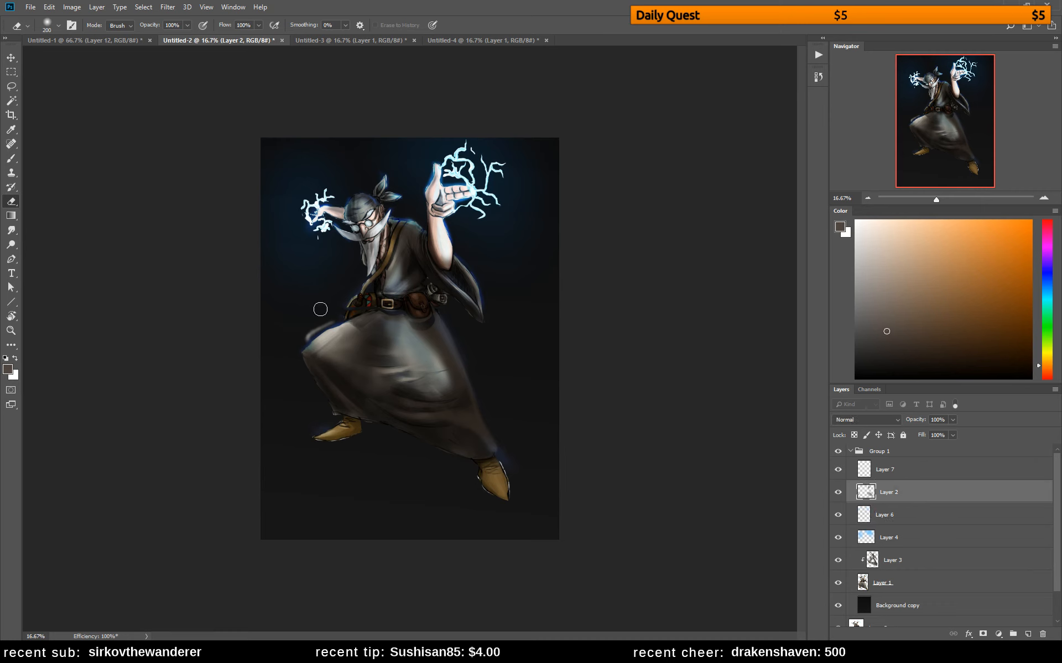
left_click(838, 492)
left_click(837, 492)
left_click(837, 494)
left_click(837, 493)
left_click_drag(351, 311, 288, 344)
Select Layer 1, sample the thigh's colour, and set the eyedropper back to sampling Current & Below
key("b")
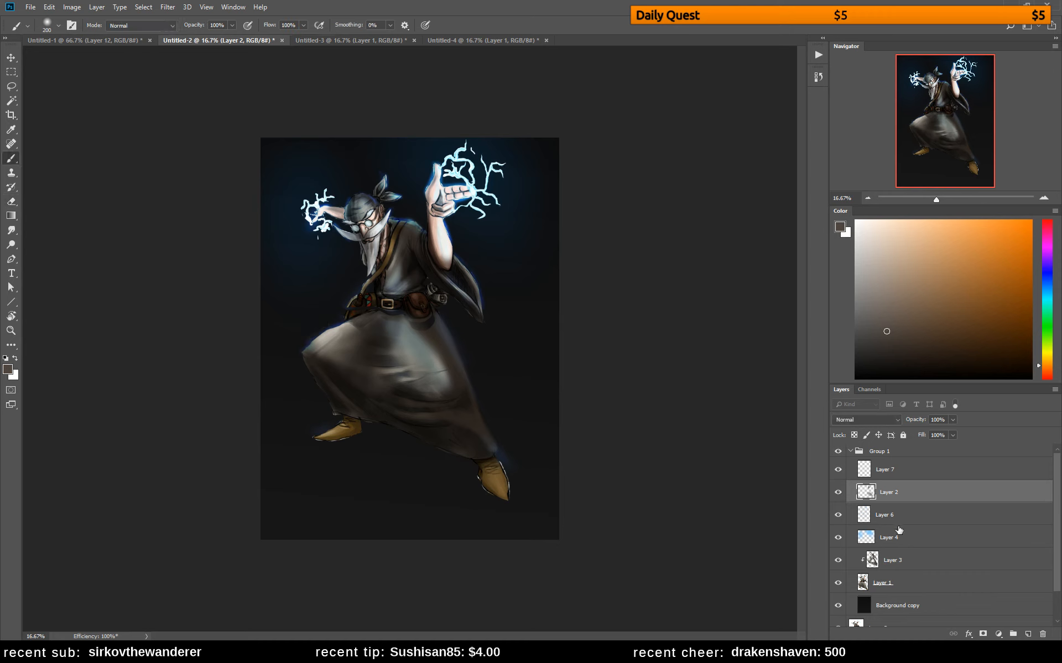
left_click(891, 583)
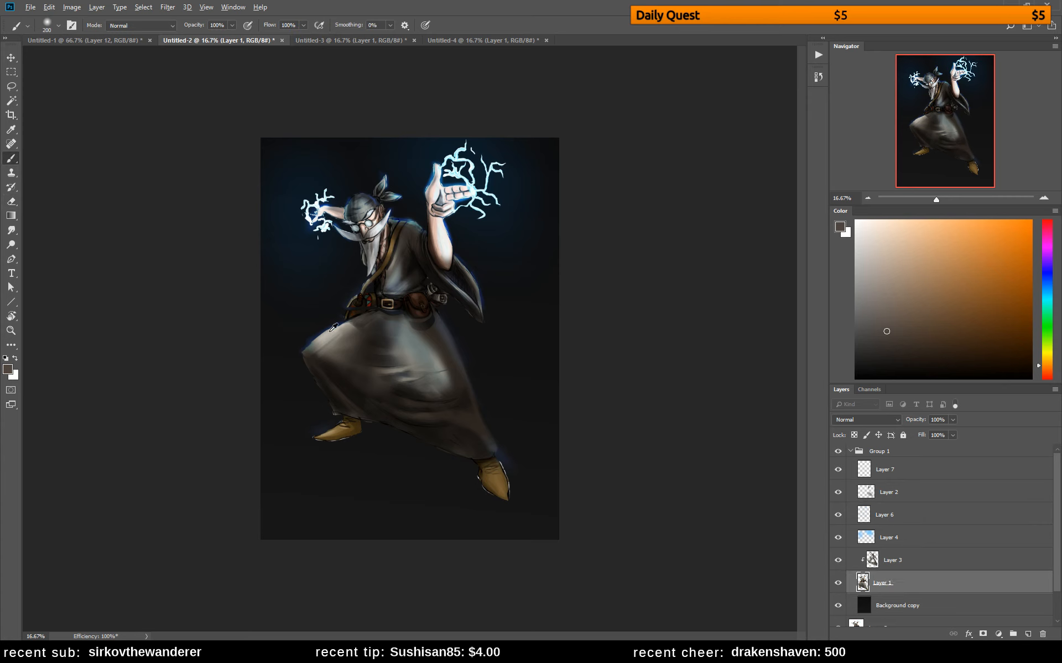
left_click(331, 330, "alt")
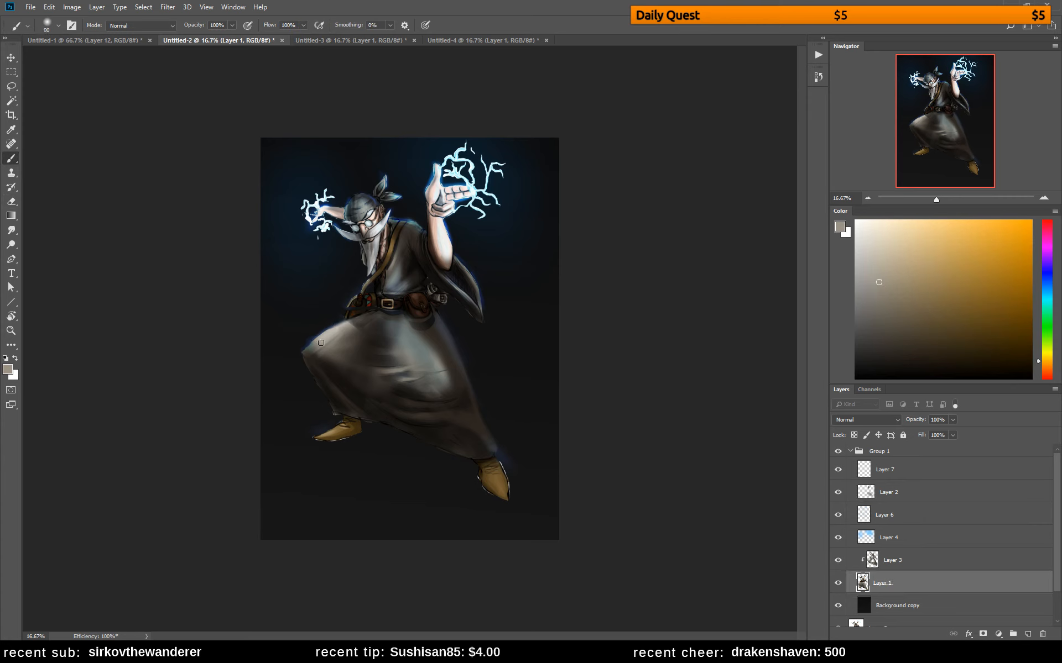
key("i")
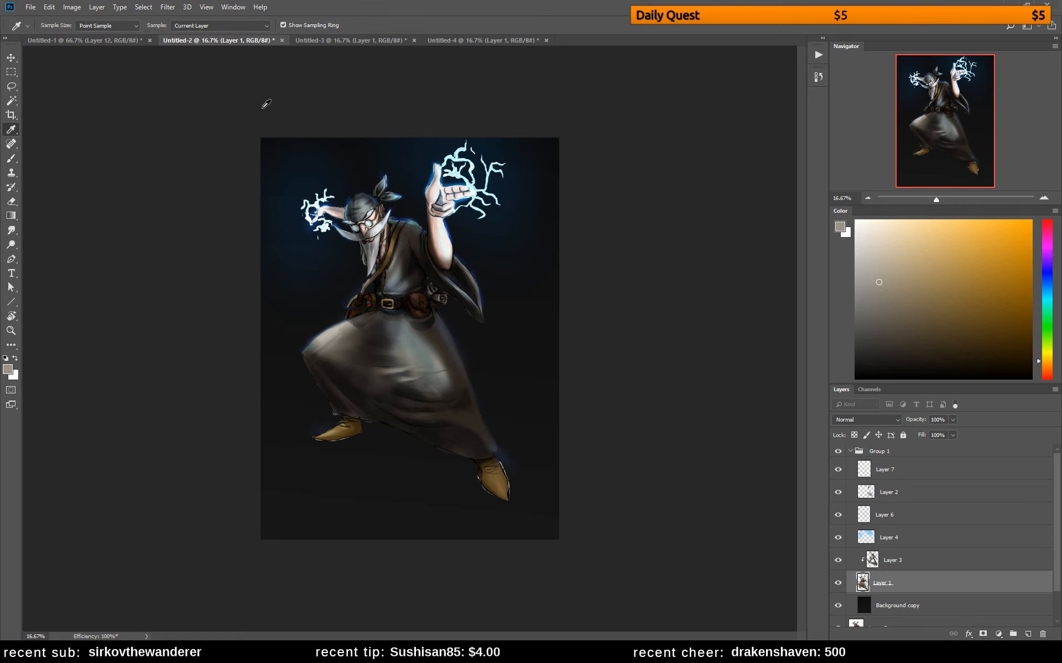
left_click(224, 26)
left_click(194, 45)
left_click(838, 583)
left_click(838, 584)
Paint over the bent thigh's upper edge and knee on Layer 1, switching to the hard round pressure opacity brush
key("b")
left_click(317, 338, "alt")
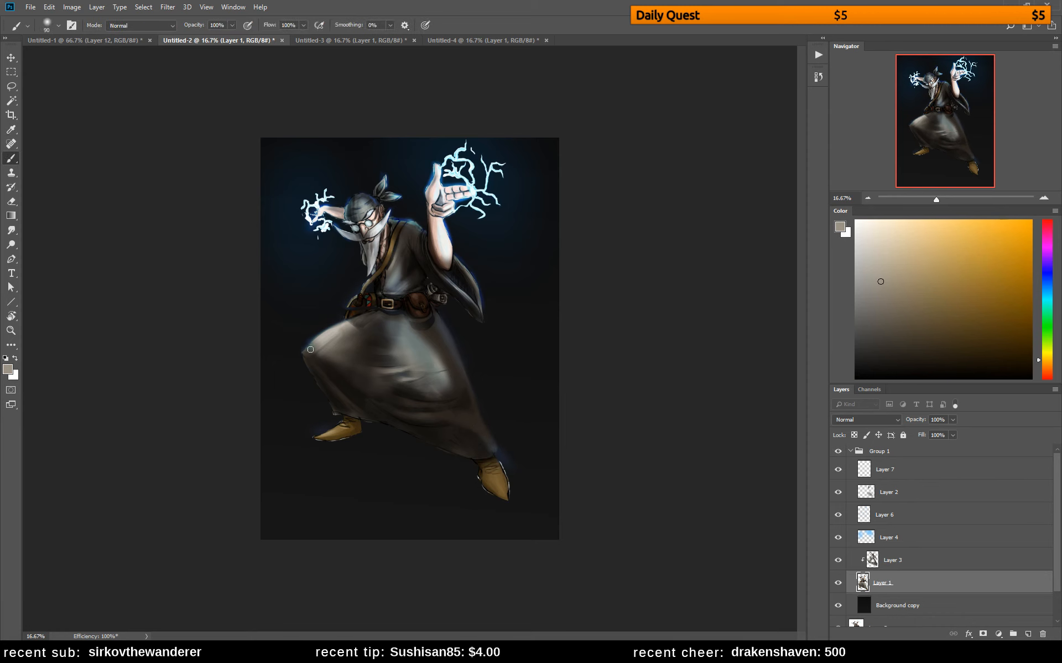
right_click(335, 296)
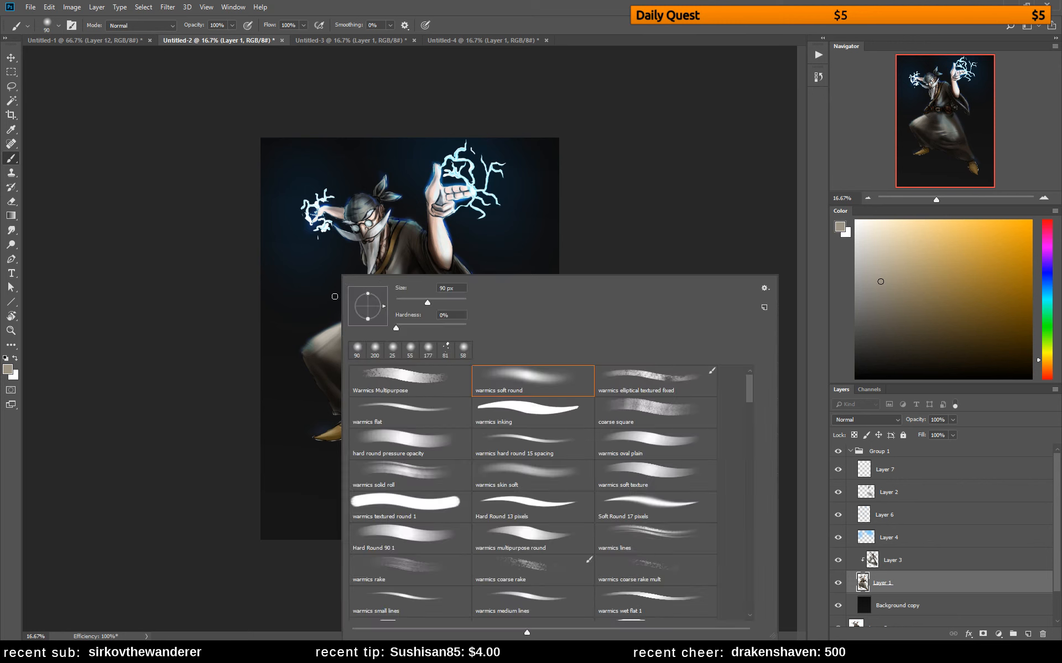
left_click(385, 442)
left_click(307, 351)
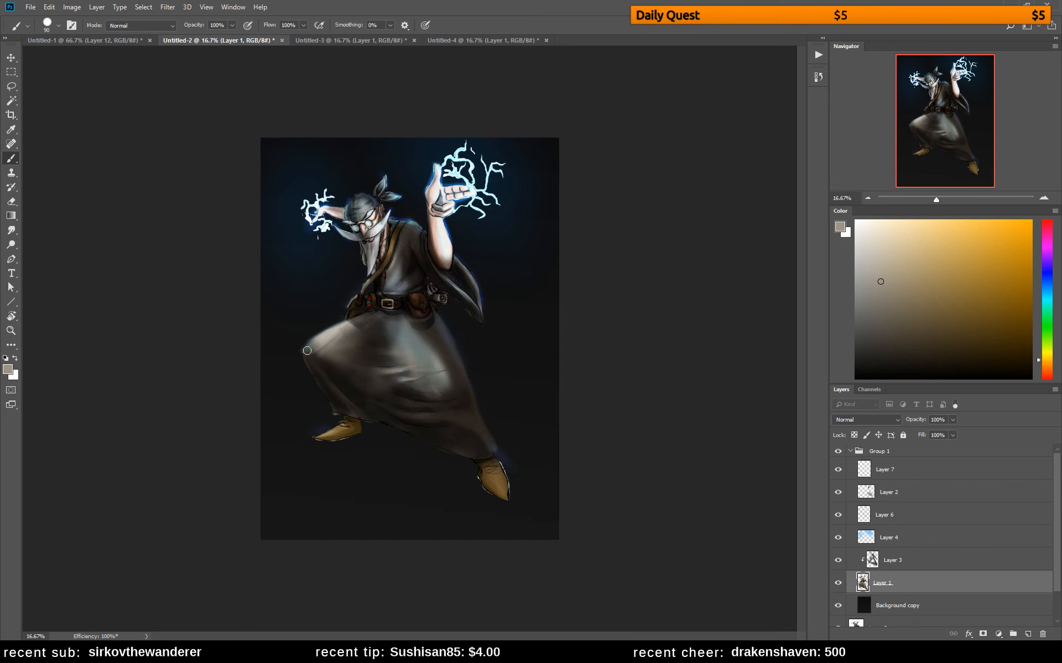
Set the eraser to hard round pressure opacity at 45 px and clean the edges around the bent thigh and shoes
key("e")
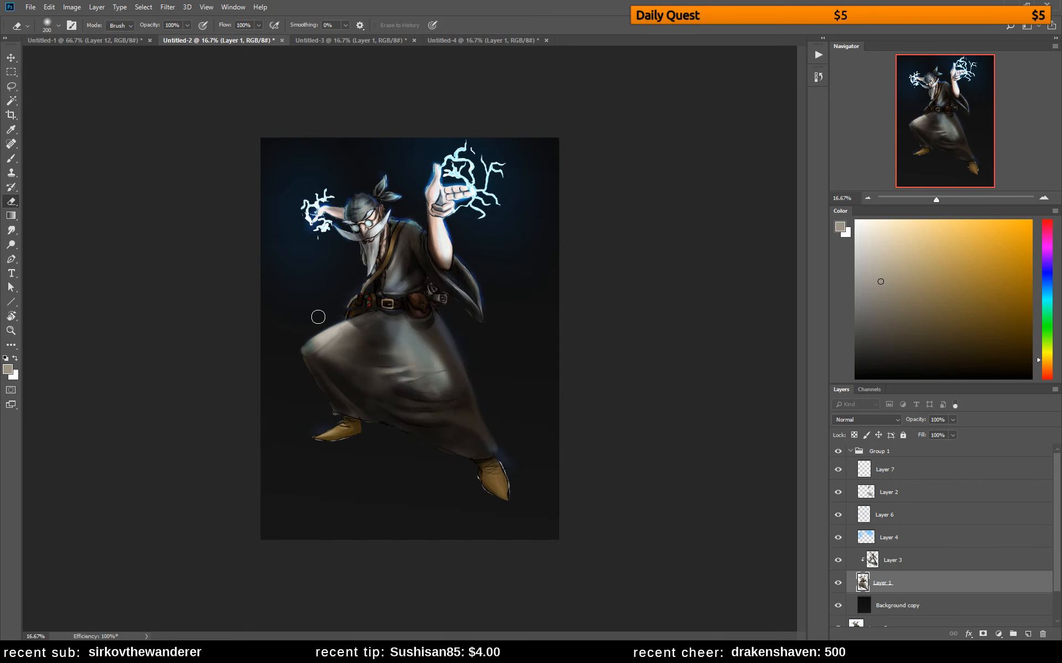
right_click(315, 318)
left_click(382, 443)
left_click(393, 300)
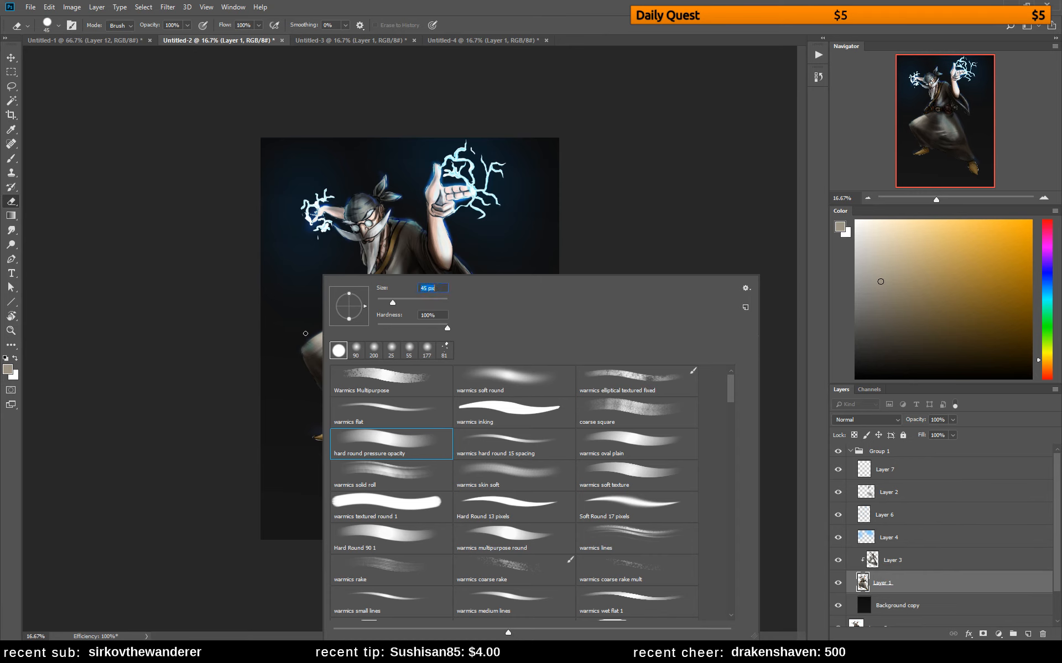
left_click(320, 331)
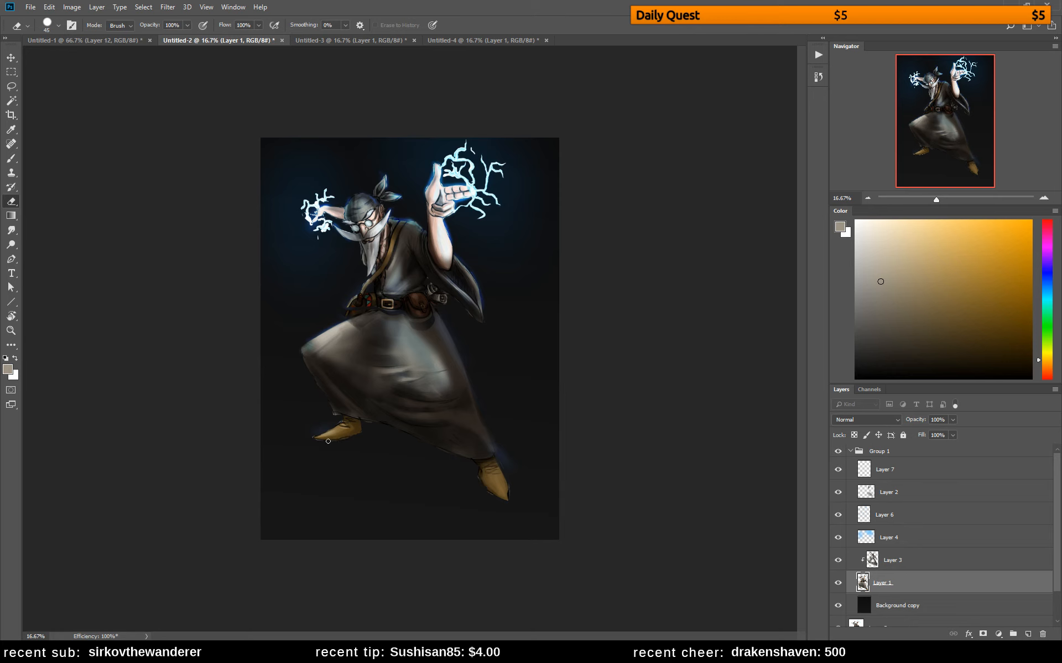
Paint brown shading over the front shoe with the hard round pressure opacity brush and flip the canvas horizontally
key("b")
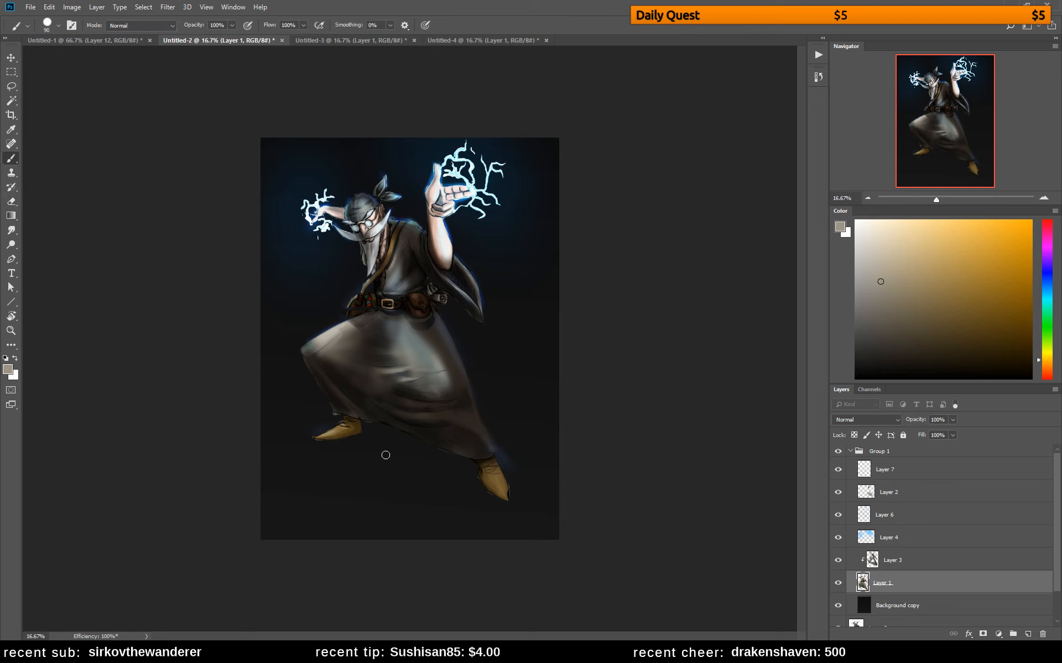
left_click(347, 433, "alt")
left_click(337, 431, "alt")
left_click(342, 431, "alt")
left_click(349, 429, "alt")
left_click(356, 427, "alt")
left_click(360, 427, "alt")
left_click(348, 420, "alt")
left_click(340, 433, "alt")
left_click(340, 431, "alt")
key("ctrl+shift+h")
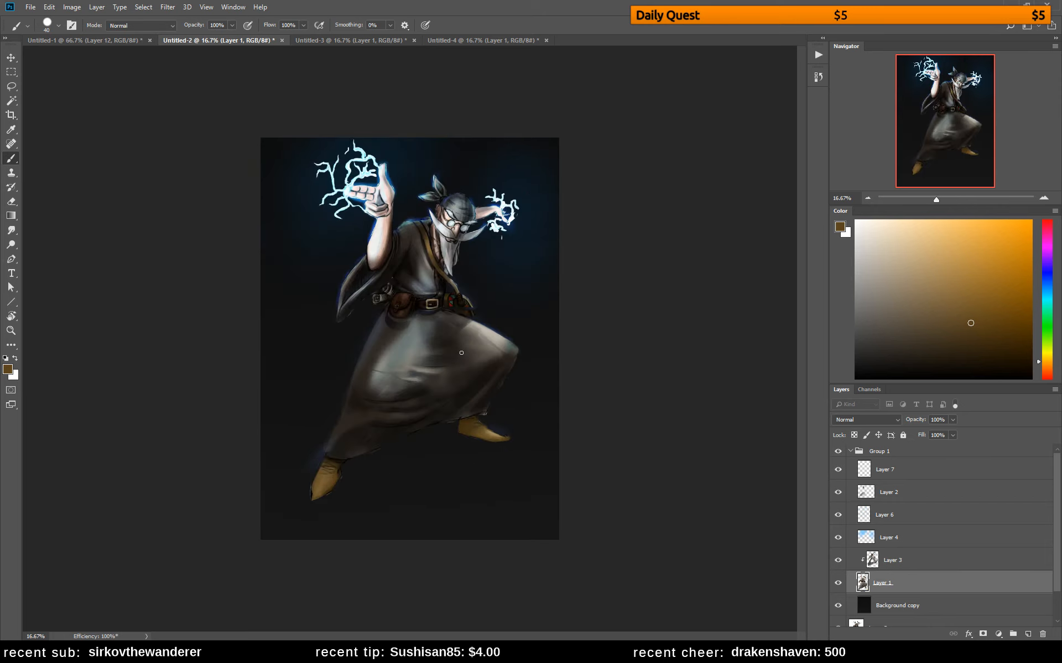
Select Layer 3, change which layers the eyedropper samples, and sample the brown shadow colour along the robe's back edge
key("e")
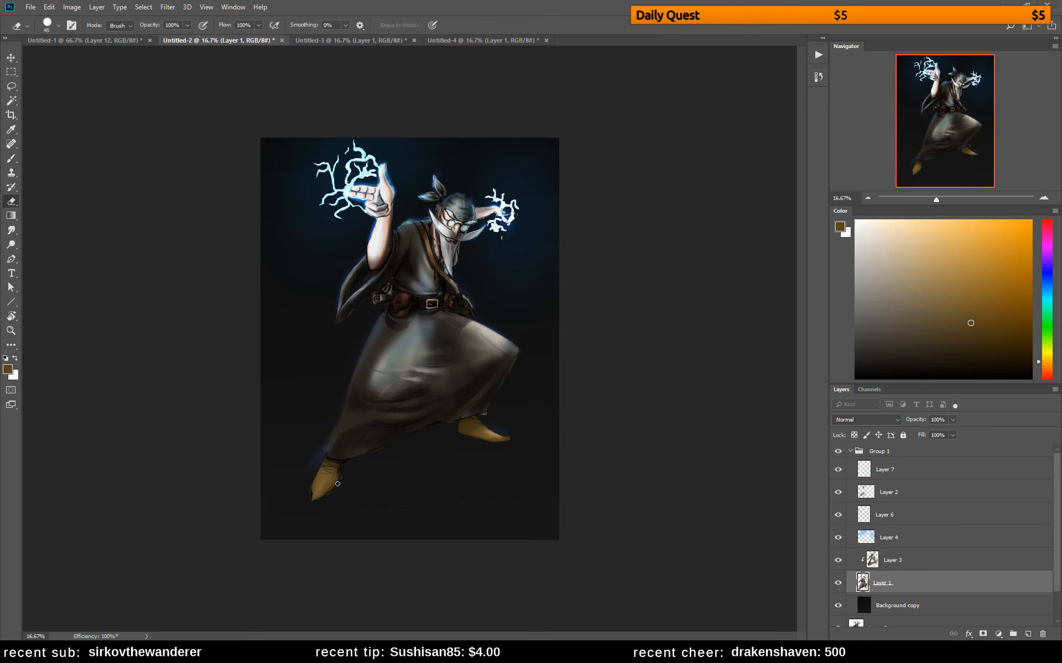
left_click(891, 561)
key("b")
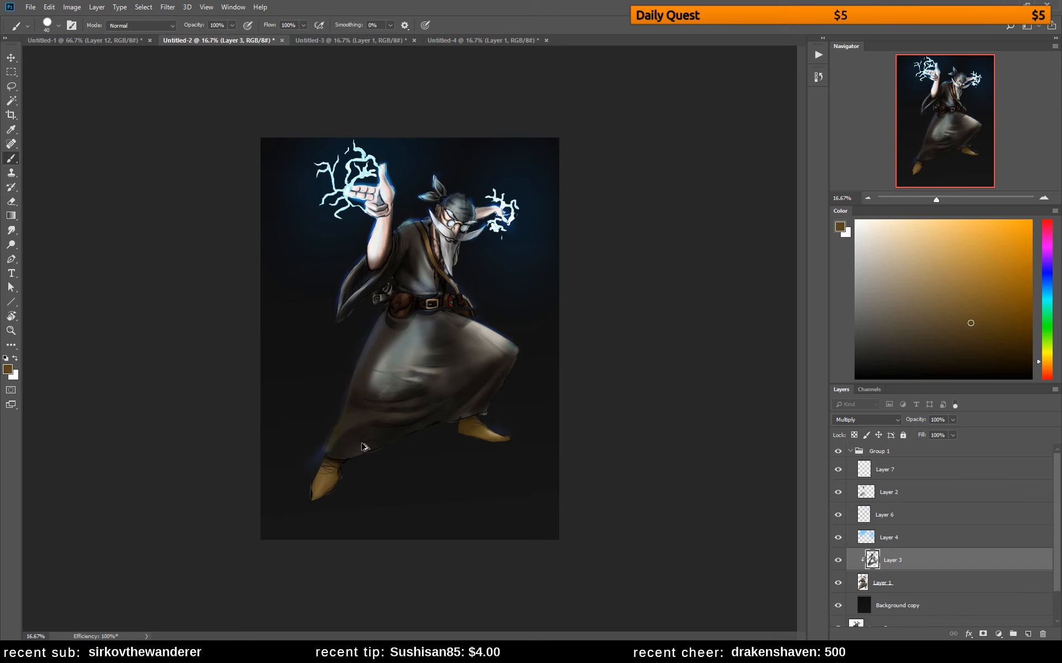
key("i")
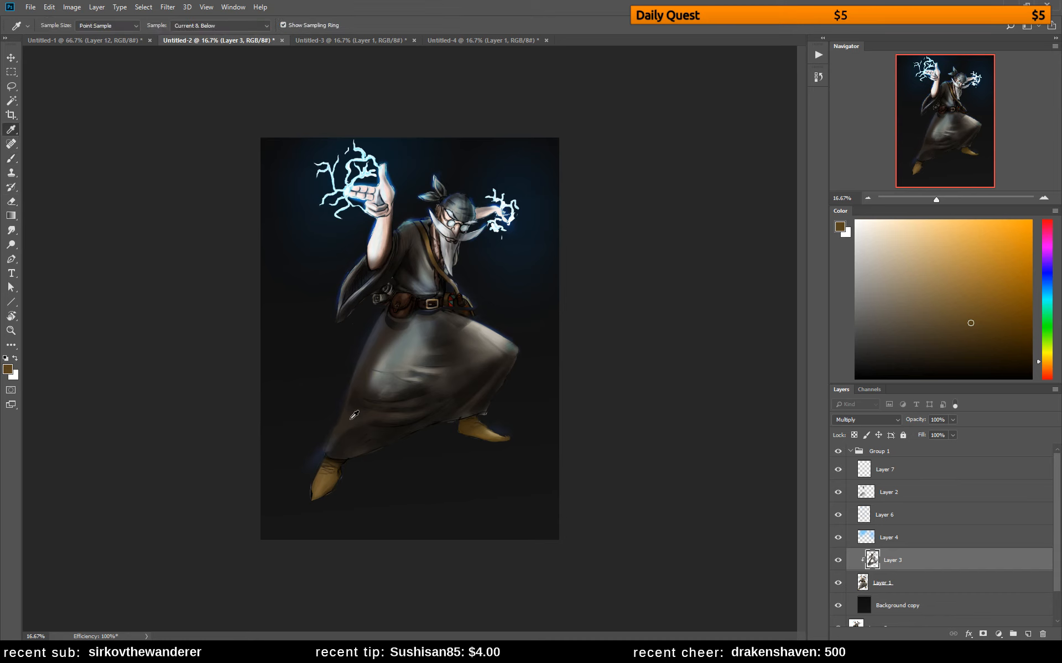
left_click(218, 26)
left_click(193, 36)
left_click(368, 362)
key("b")
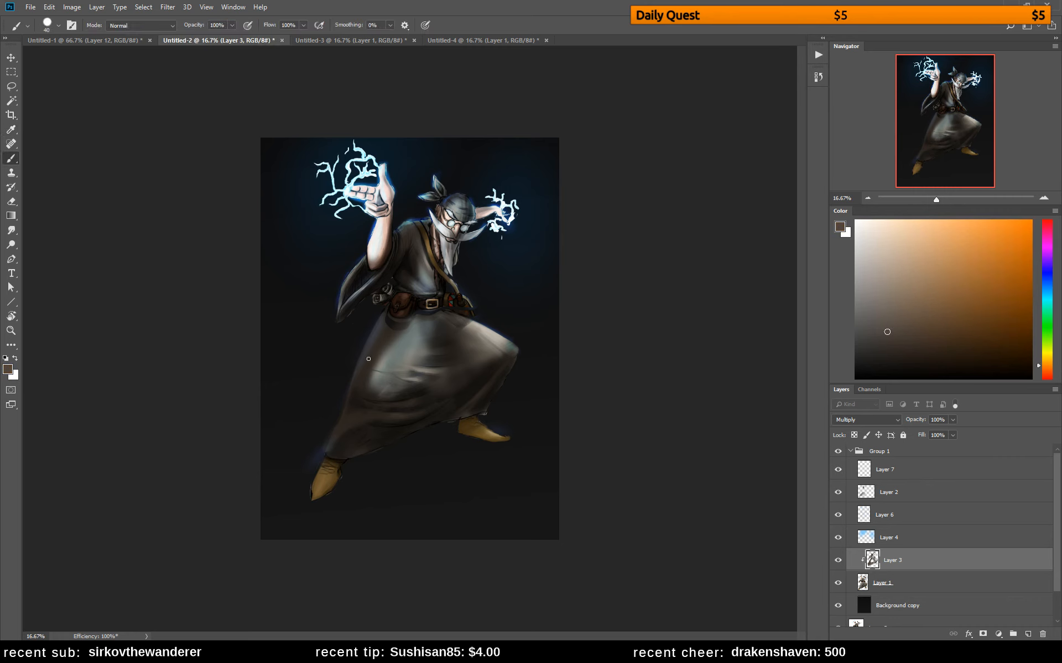
left_click(376, 337, "alt")
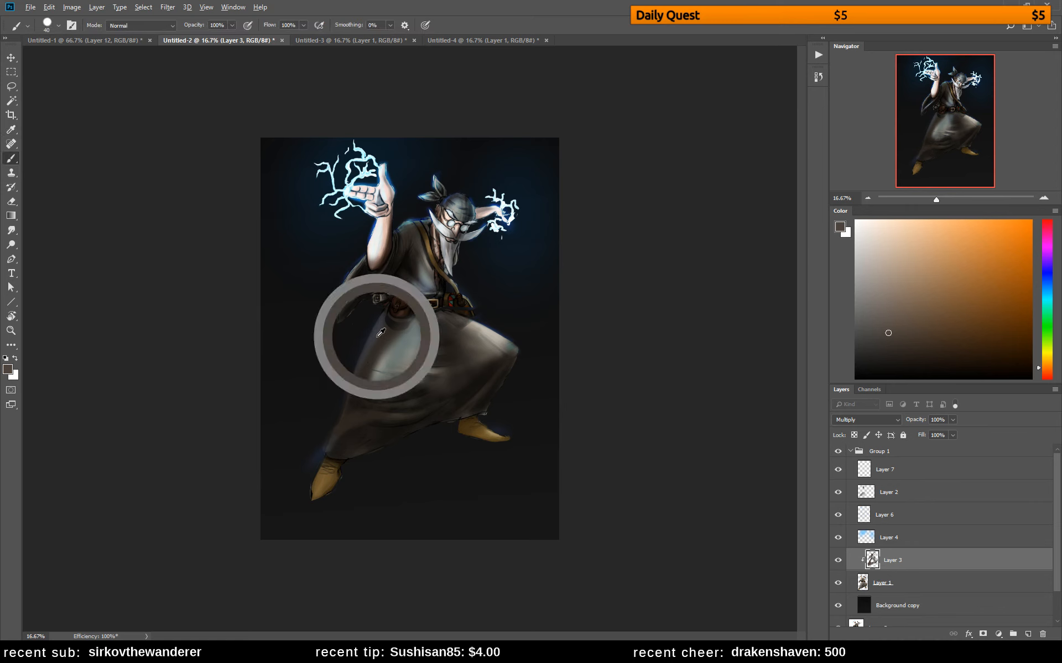
On Layer 6, paint blue rim light down the robe's back edge with warmics soft round inside Layer 1's silhouette selection, and deselect
left_click(835, 520)
left_click(380, 329, "alt")
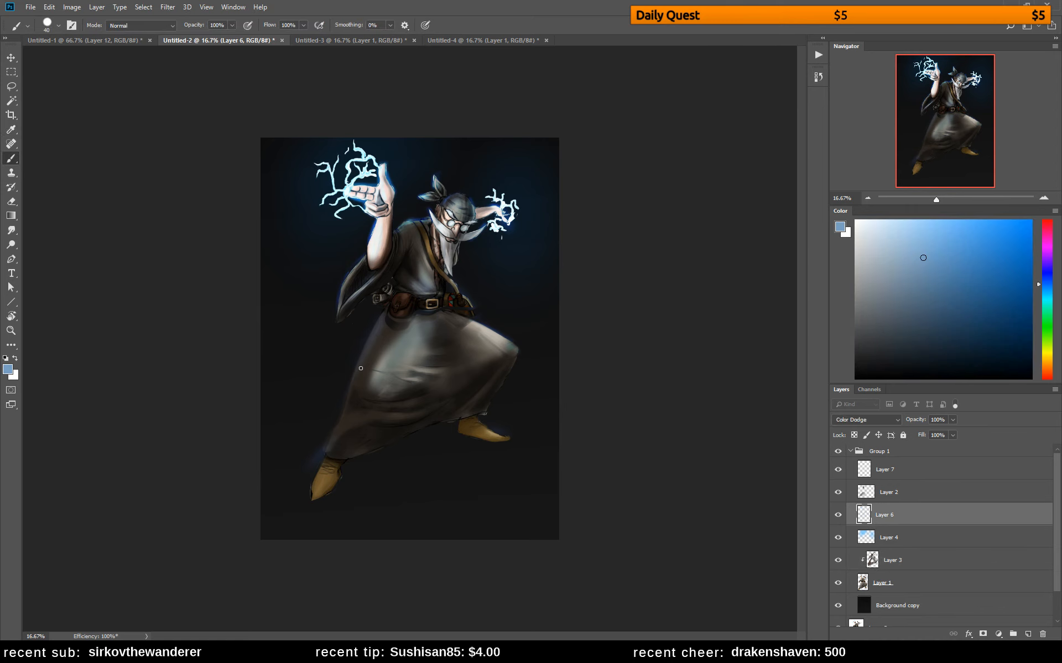
right_click(343, 307)
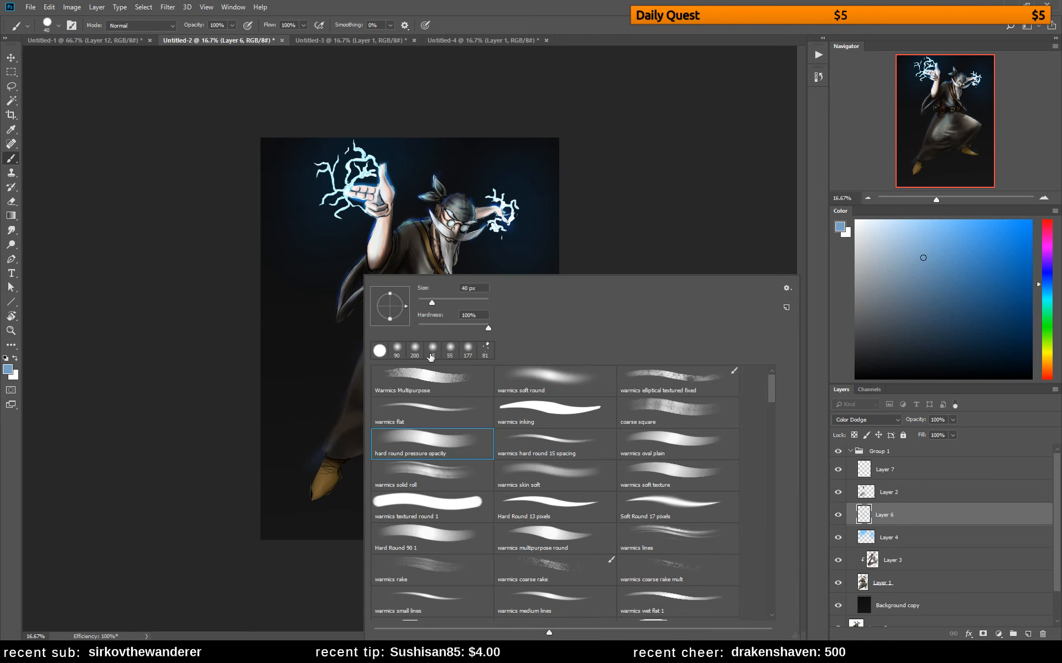
left_click(538, 380)
left_click(864, 579, "ctrl")
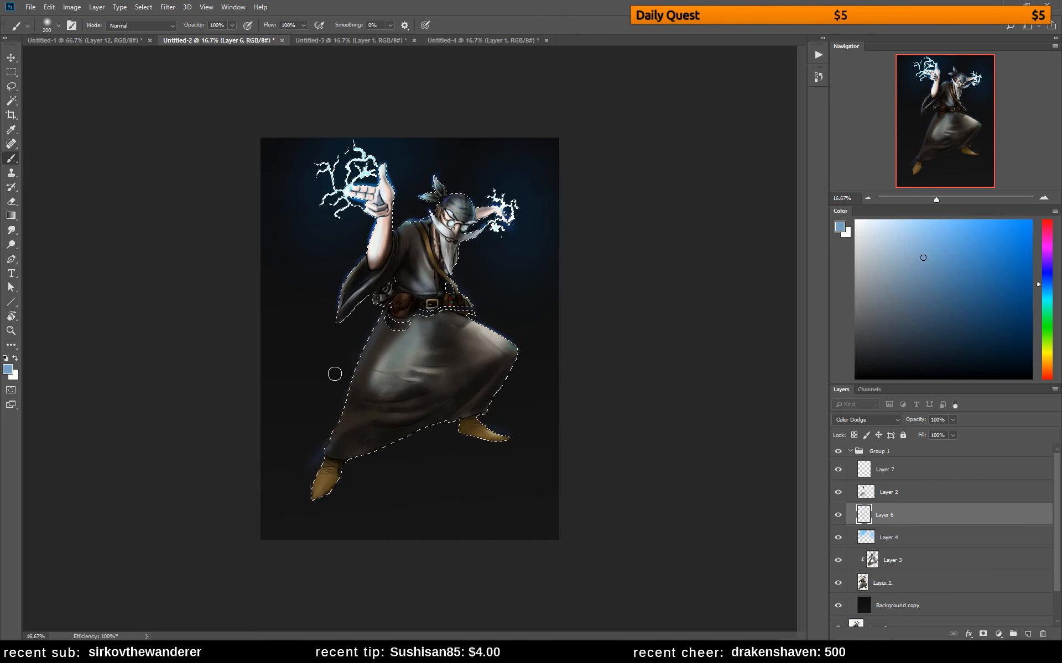
left_click_drag(366, 349, 327, 437)
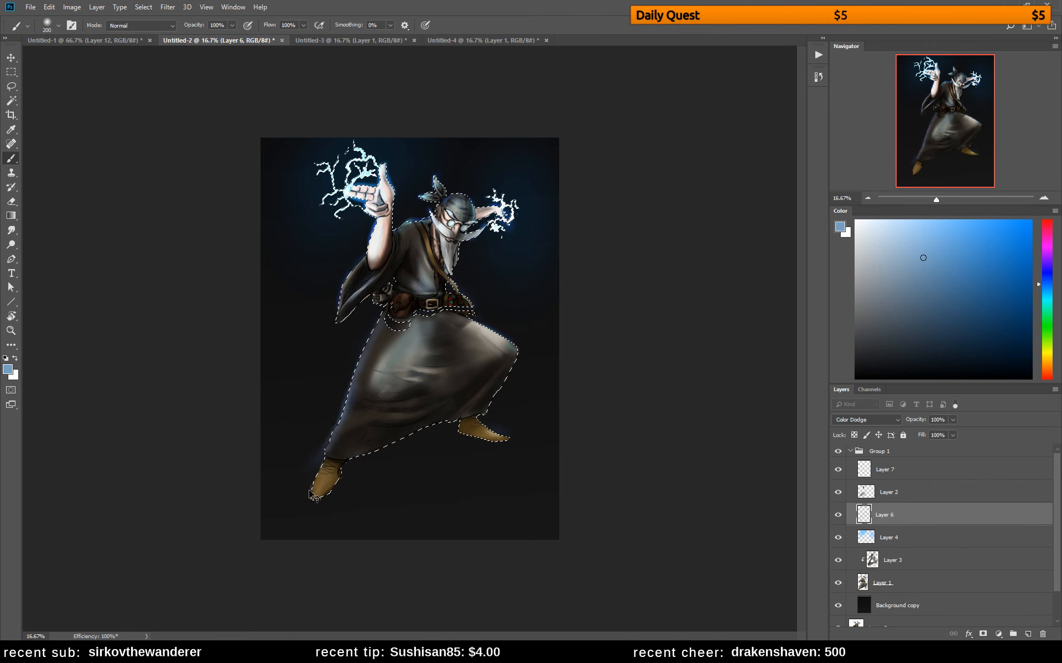
key("ctrl+d")
Lasso the area around the rear shoe and delete the stray glow there from Layer 6
key("e")
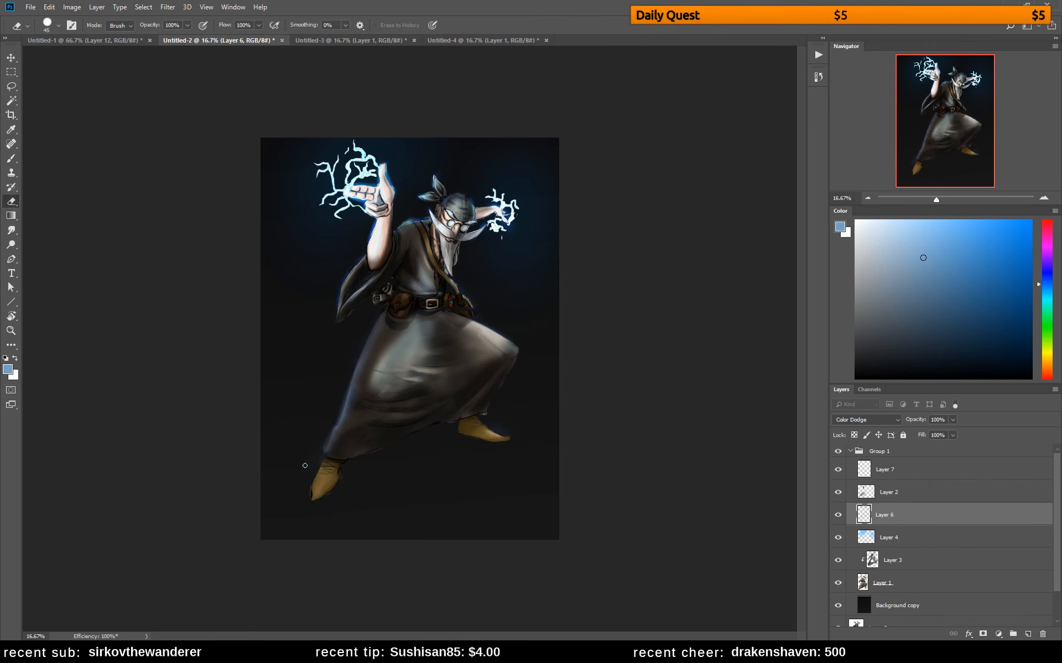
key("l")
mouse_move(327, 458)
left_mouse_down()
mouse_move(309, 504)
mouse_move(329, 460)
left_mouse_up()
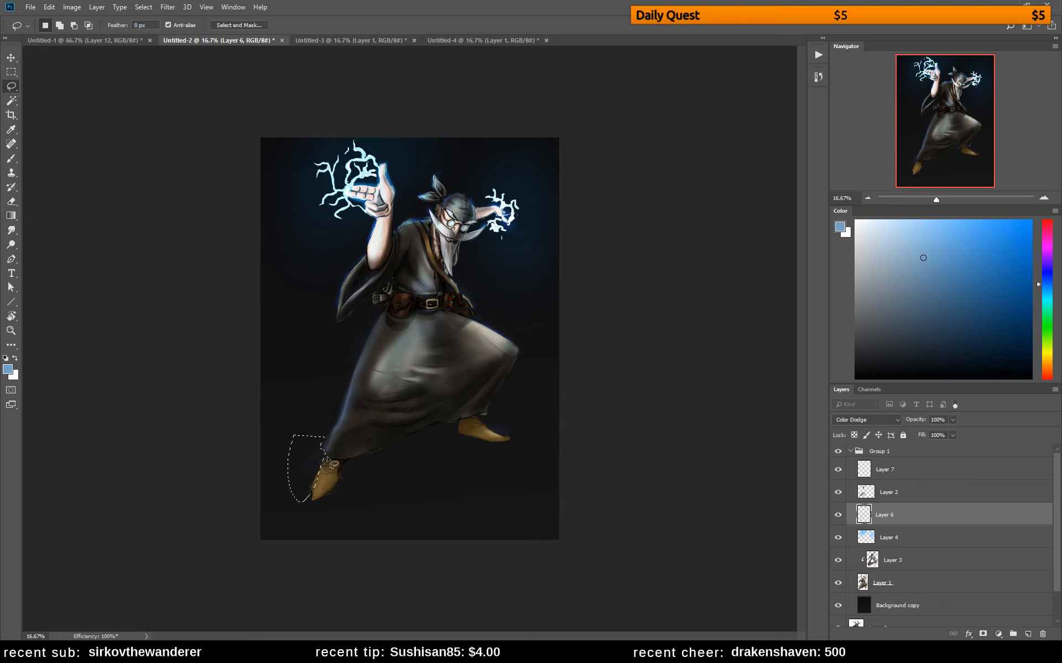
key("Delete")
key("ctrl+d")
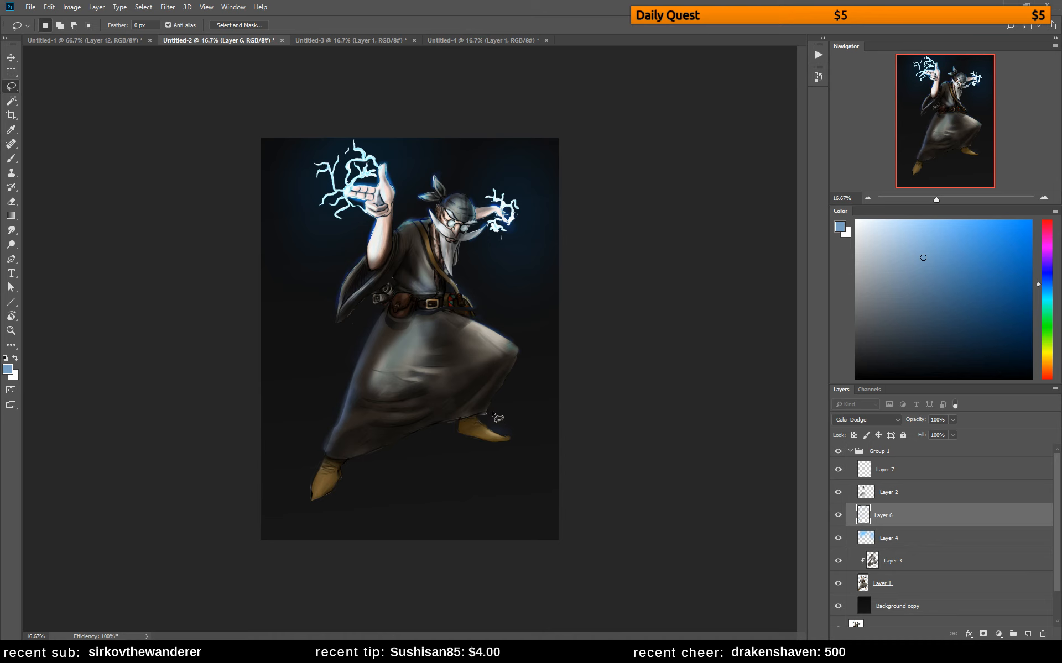
Lasso and delete the remaining glow on Layer 6 beside the front shoe and above the bandana
mouse_move(492, 411)
left_mouse_down()
mouse_move(480, 420)
mouse_move(506, 438)
mouse_move(510, 410)
left_mouse_up()
key("Delete")
key("ctrl+d")
mouse_move(441, 166)
left_mouse_down()
mouse_move(432, 173)
mouse_move(446, 191)
mouse_move(453, 169)
left_mouse_up()
key("Delete")
key("ctrl+d")
Collapse Group 1 and toggle its visibility to compare the repainted wizard with the original
left_click(850, 451)
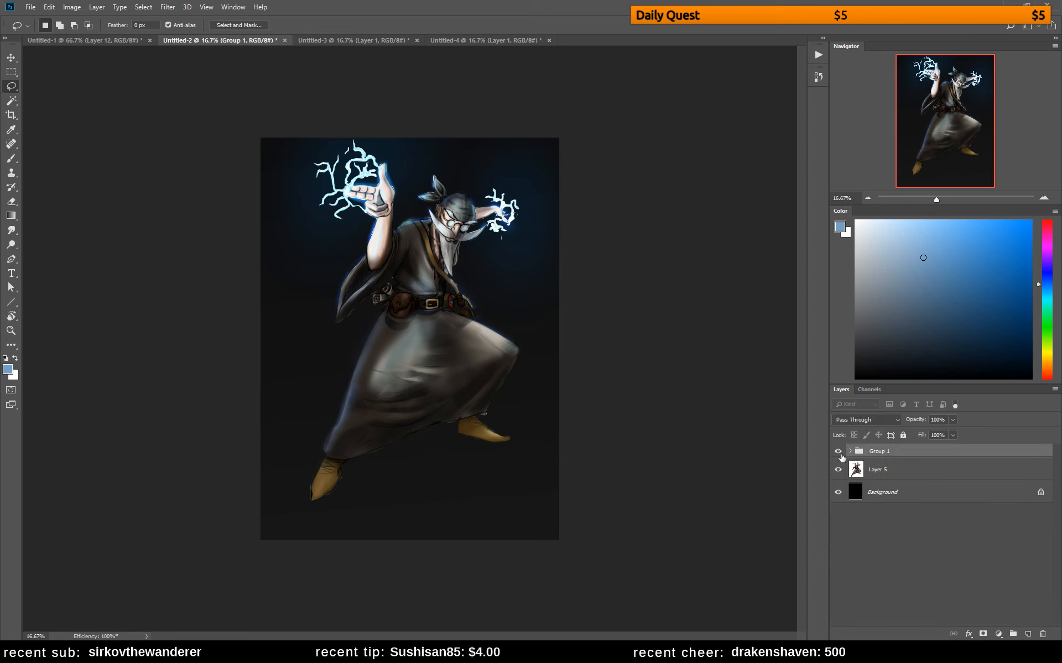
left_click(838, 452)
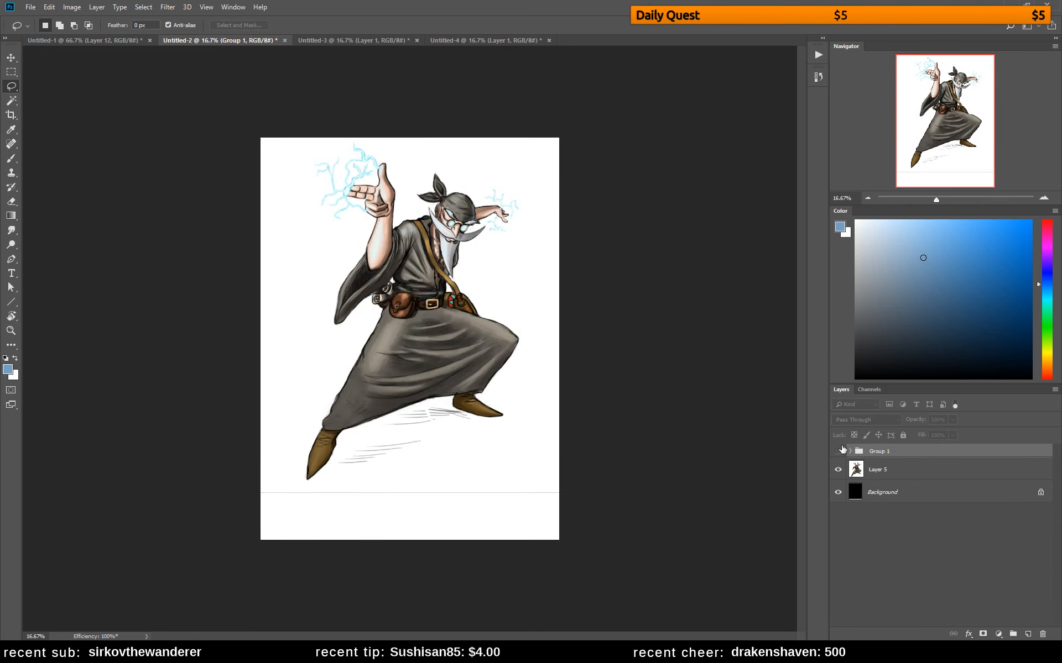
left_click(839, 451)
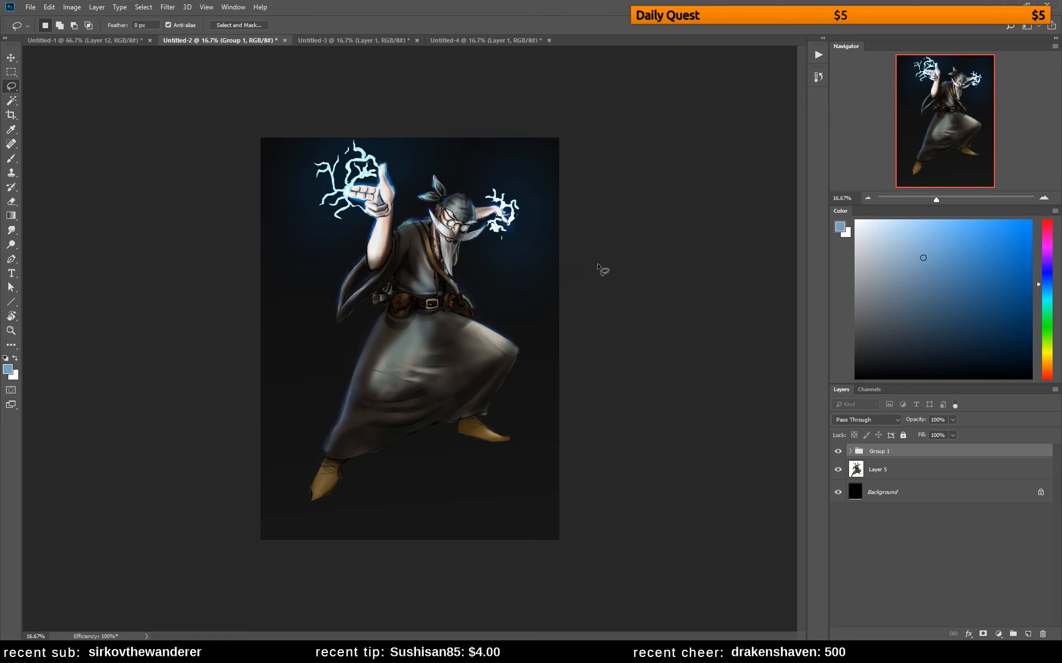
Select the Background layer and set up a black warmics elliptical textured fixed brush at 800 px
left_click(857, 492)
key("b")
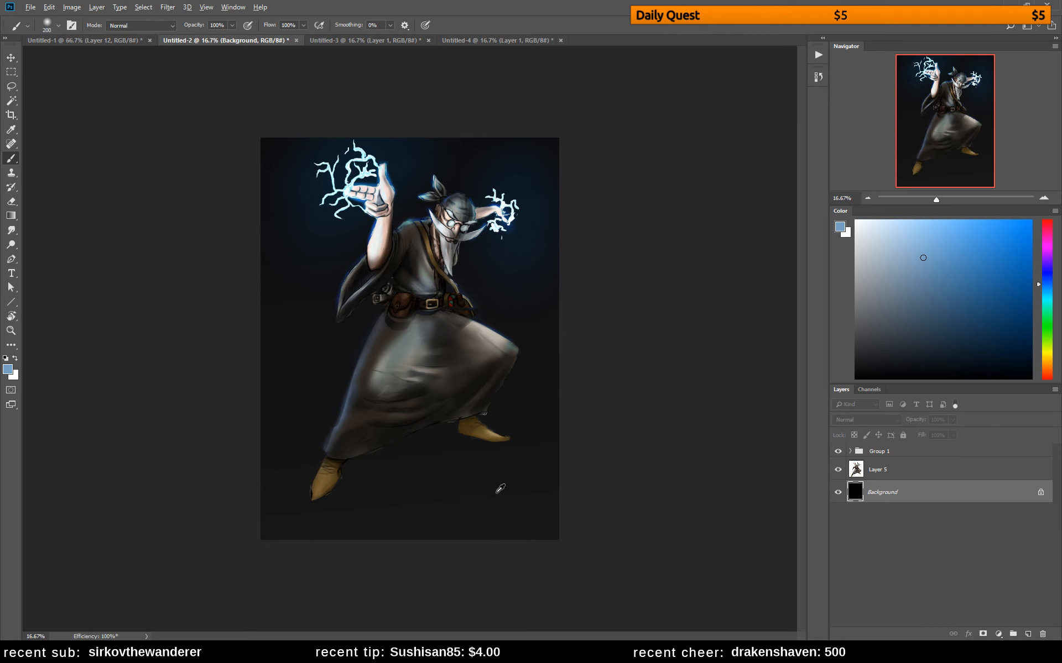
key("d")
right_click(499, 371)
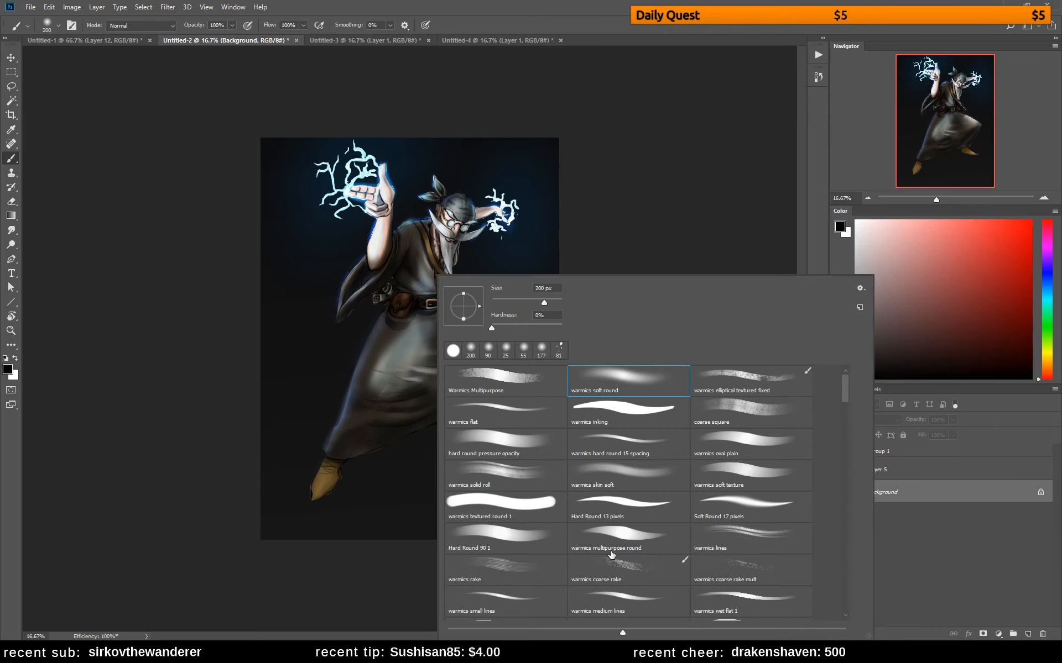
left_click(757, 381)
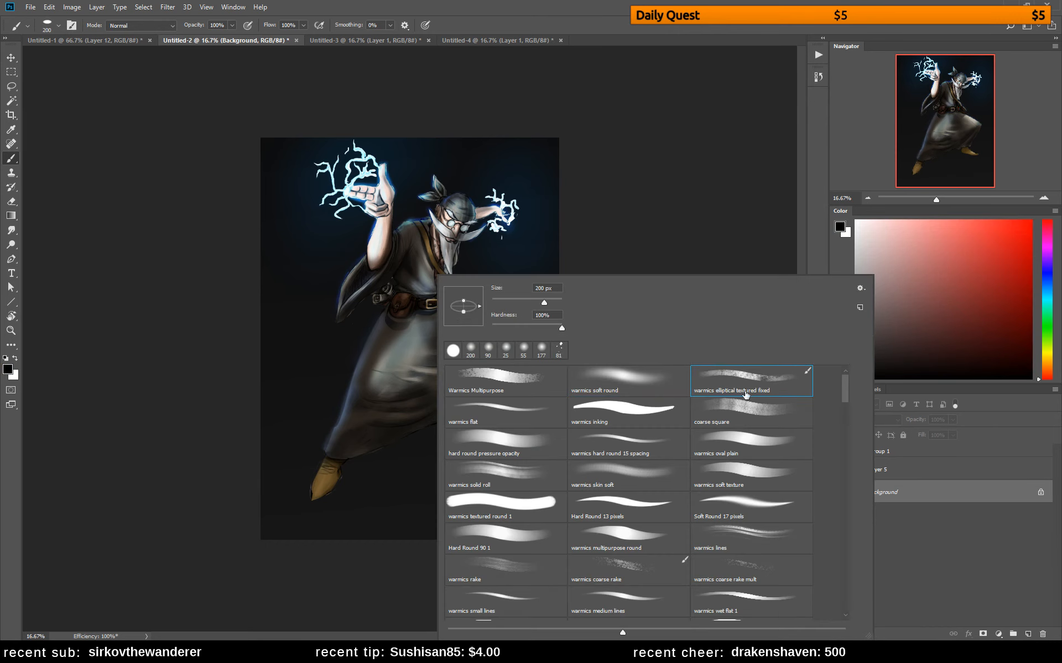
left_click(370, 483)
key("bracketright")
key("bracketright")
key("bracketright")
key("bracketright")
key("bracketright")
key("bracketright")
key("bracketright")
key("bracketright")
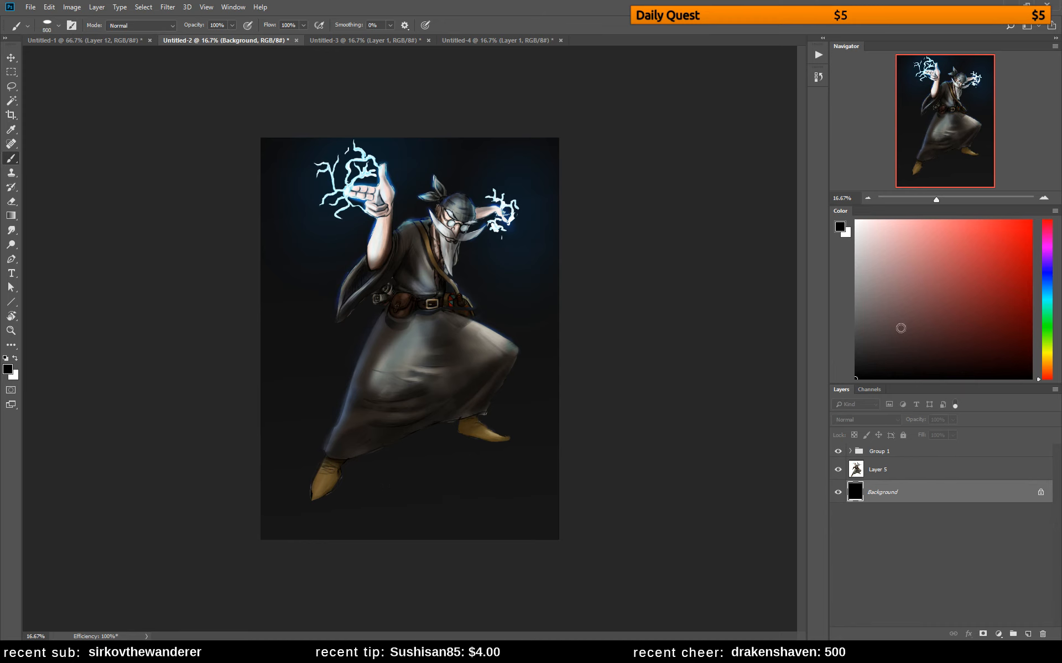
left_click(855, 370)
key("d")
Try painting near-black textured ground around the feet on Layer 7 and undo it
left_click(850, 451)
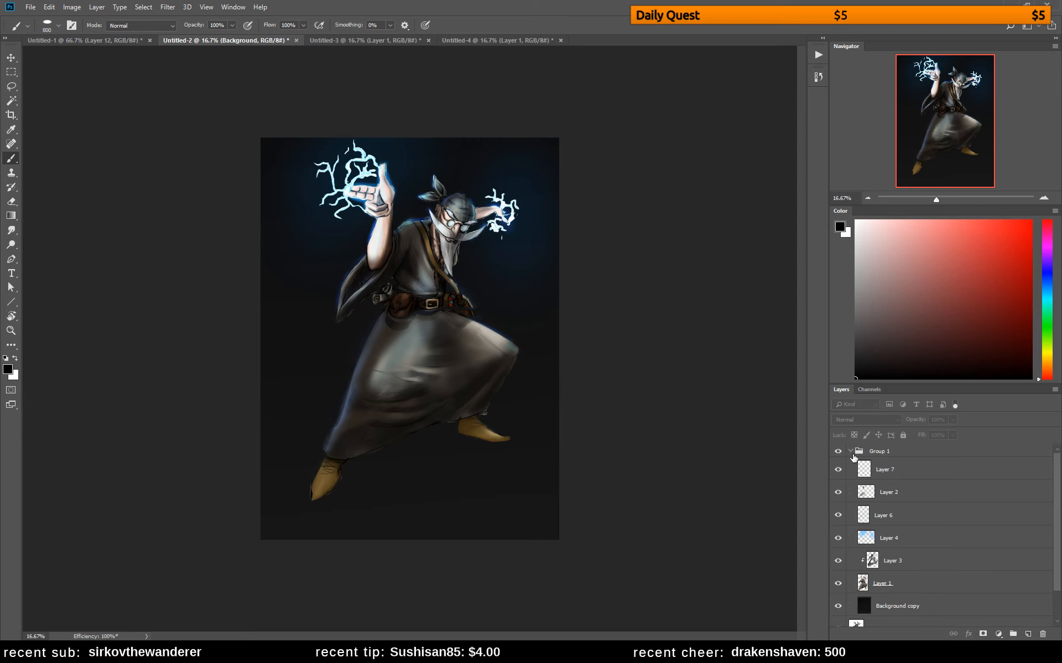
left_click(879, 474)
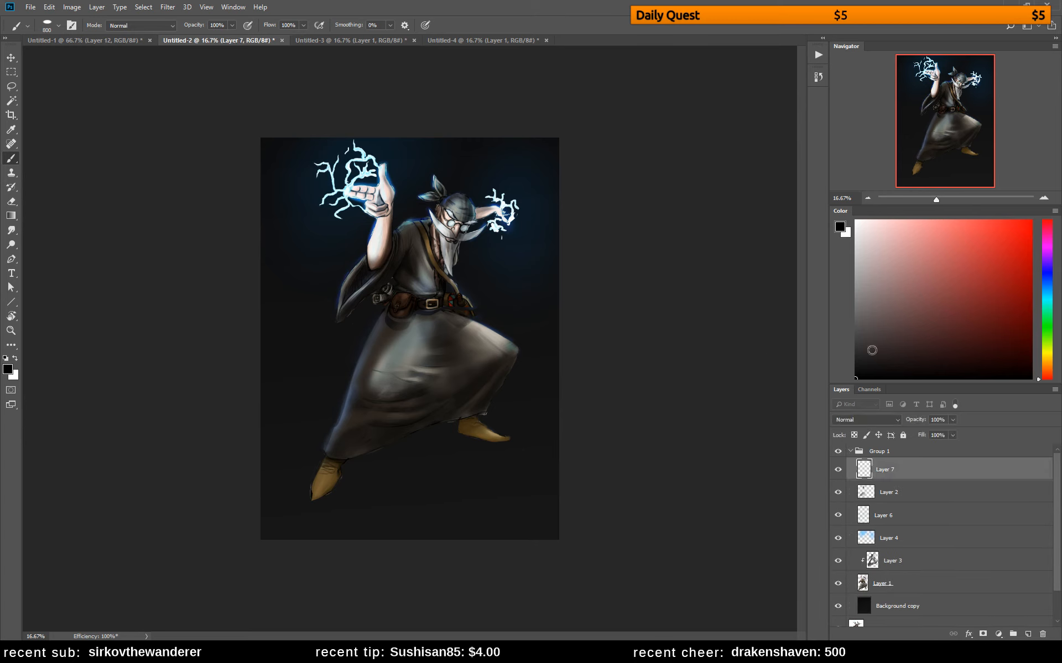
left_click(859, 365)
left_click(1045, 228)
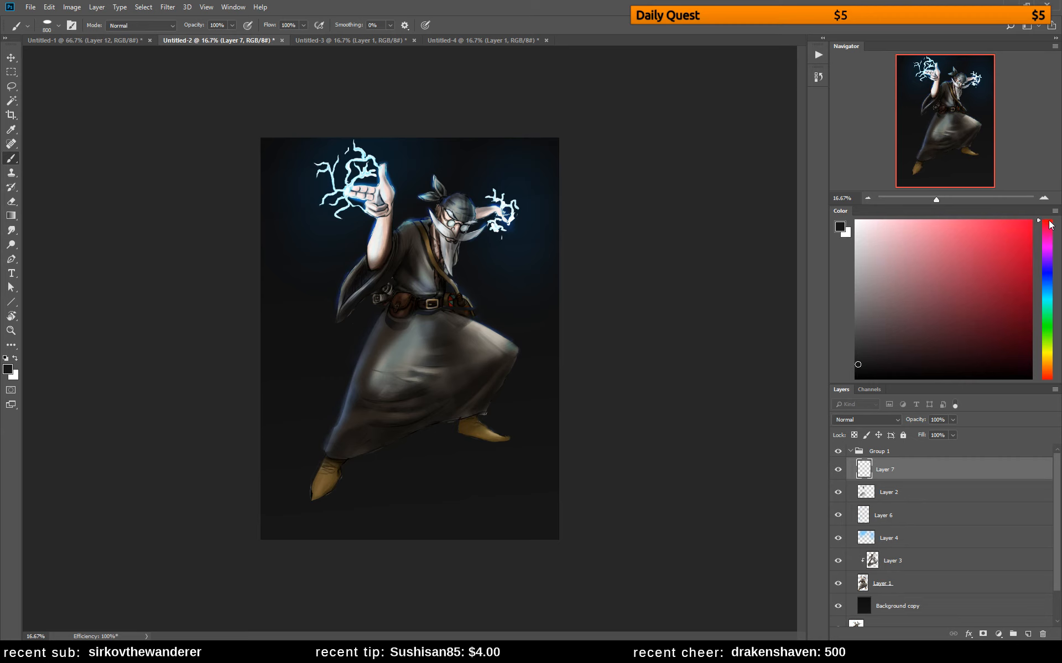
left_click_drag(1047, 242, 1047, 261)
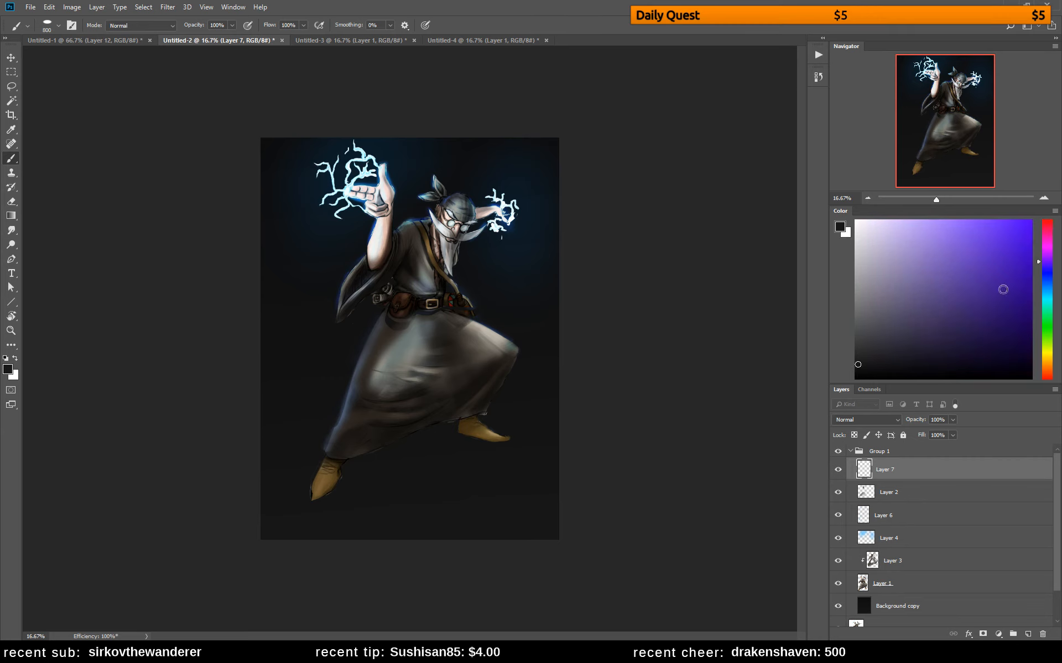
mouse_move(493, 440)
left_mouse_down()
mouse_move(477, 475)
mouse_move(429, 470)
mouse_move(427, 495)
left_mouse_up()
key("ctrl+alt+z")
key("ctrl+alt+z")
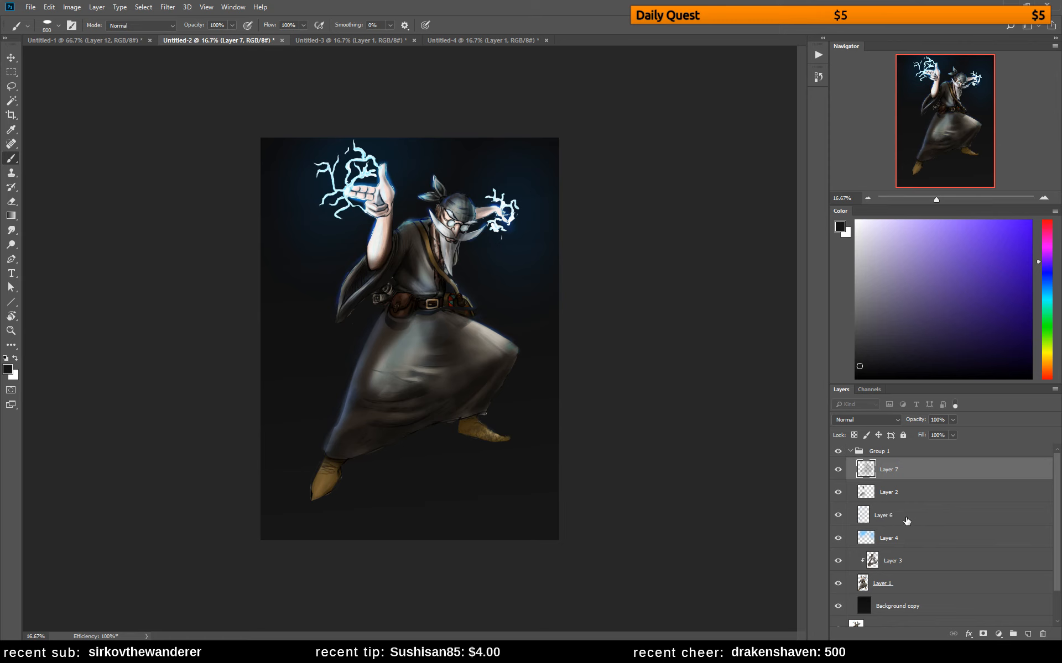
Select Background copy, shift the sampled background colour to a violet hue, and paint faint textured ground beneath the figure
left_click(915, 603)
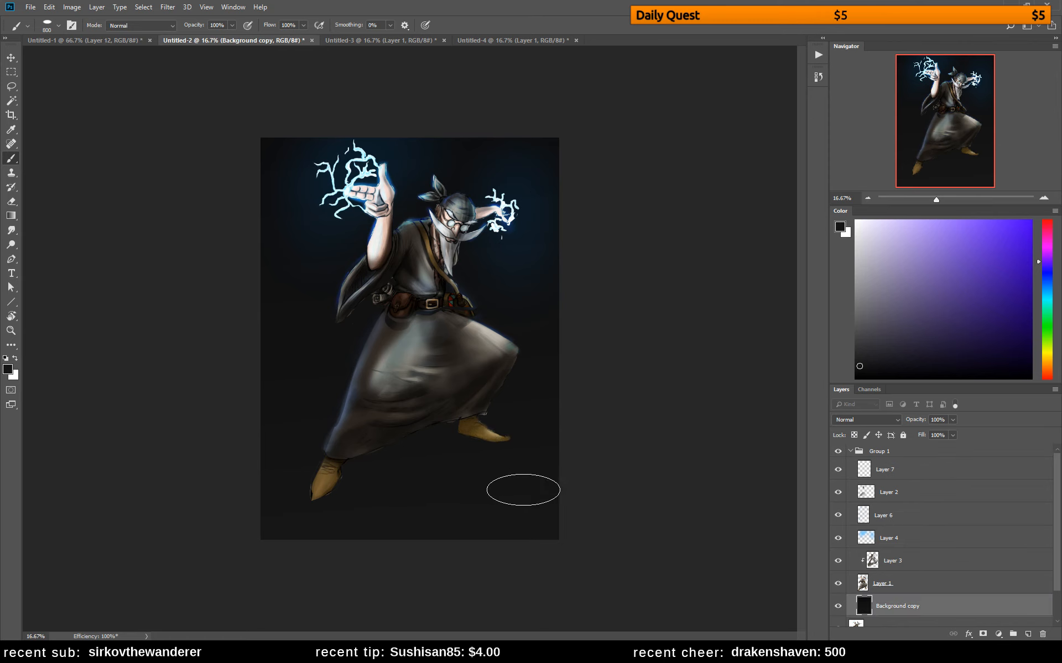
left_click(477, 476, "alt")
left_click(1046, 232)
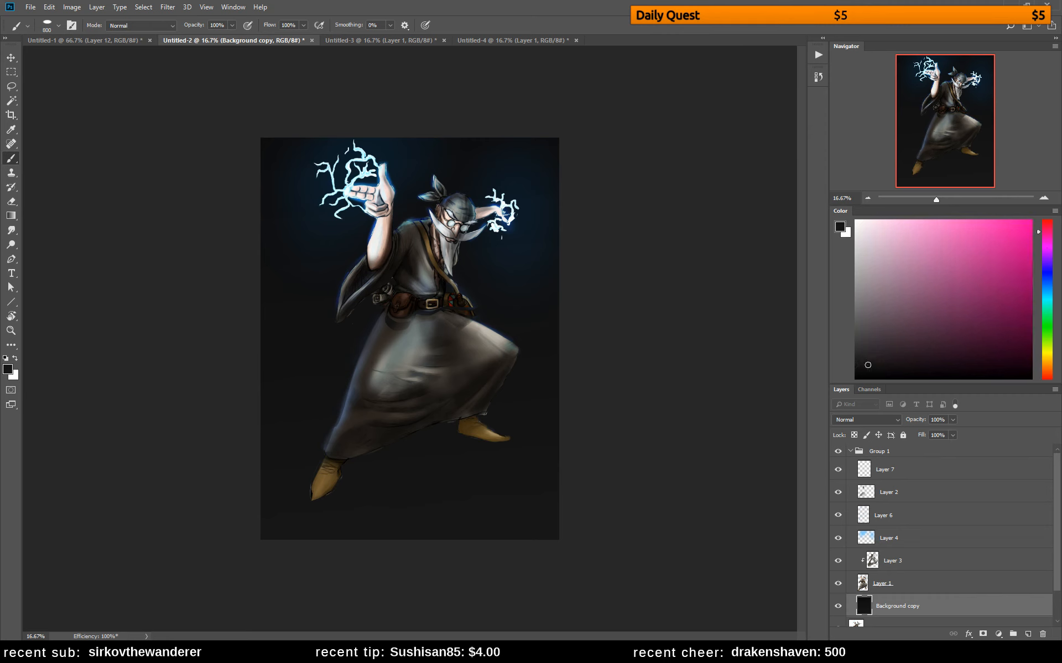
left_click(1048, 261)
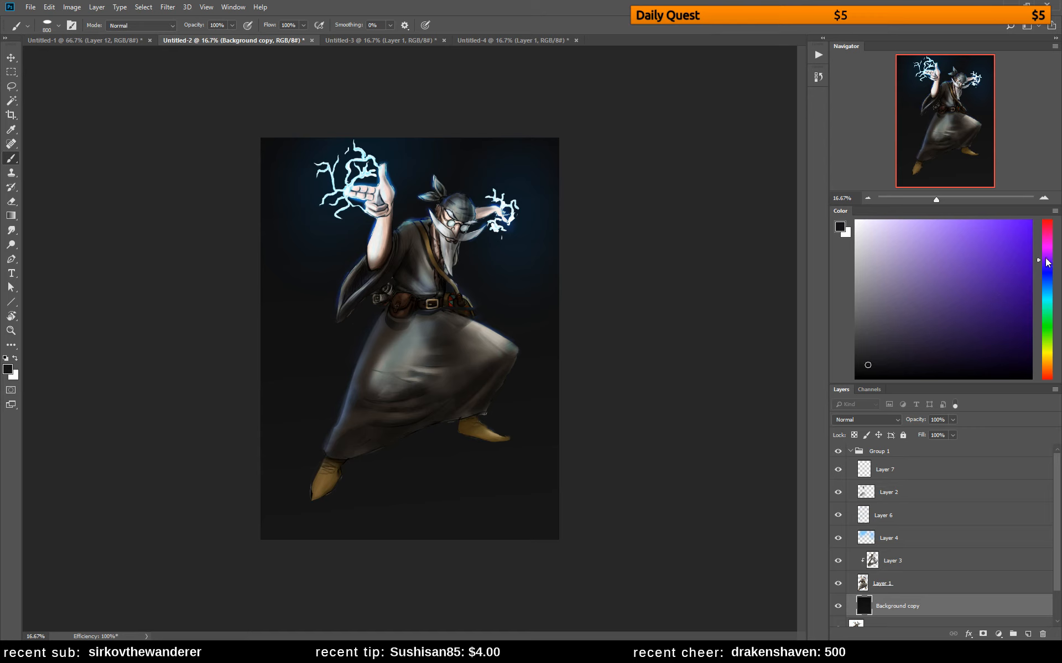
mouse_move(462, 495)
left_mouse_down()
mouse_move(441, 473)
mouse_move(453, 515)
mouse_move(518, 509)
mouse_move(529, 488)
mouse_move(525, 479)
mouse_move(299, 449)
mouse_move(298, 479)
mouse_move(400, 493)
mouse_move(382, 474)
mouse_move(254, 471)
left_mouse_up()
Paint grey textured ground patches beside both of the wizard's feet on Background copy
left_click(860, 331)
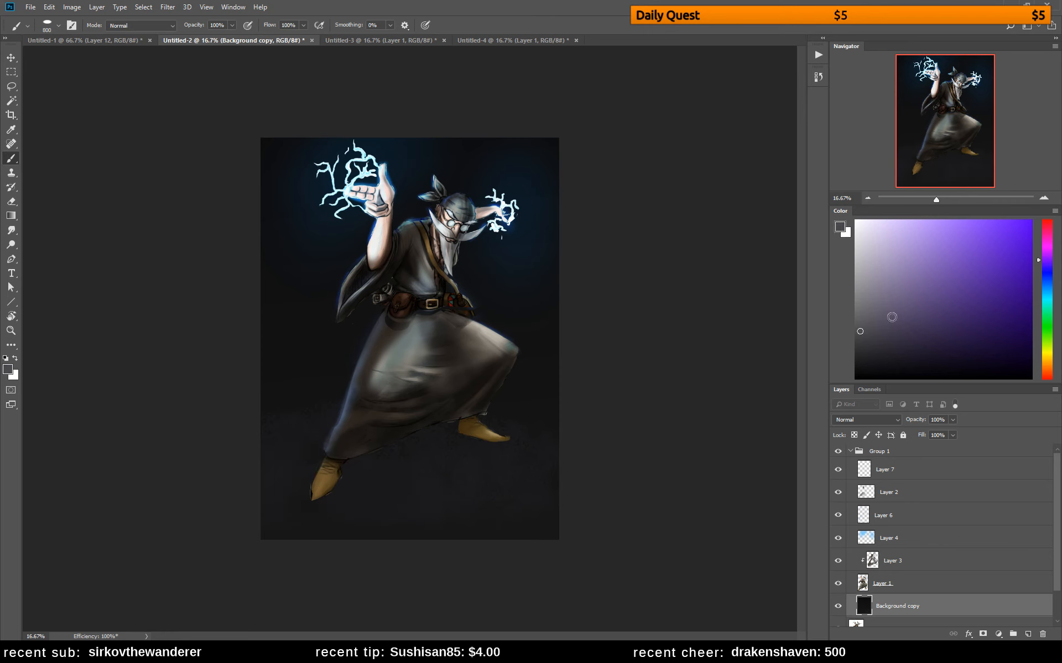
left_click(1049, 286)
left_click(857, 318)
mouse_move(277, 474)
left_mouse_down()
mouse_move(224, 484)
mouse_move(253, 472)
mouse_move(264, 451)
mouse_move(224, 470)
mouse_move(247, 492)
left_mouse_up()
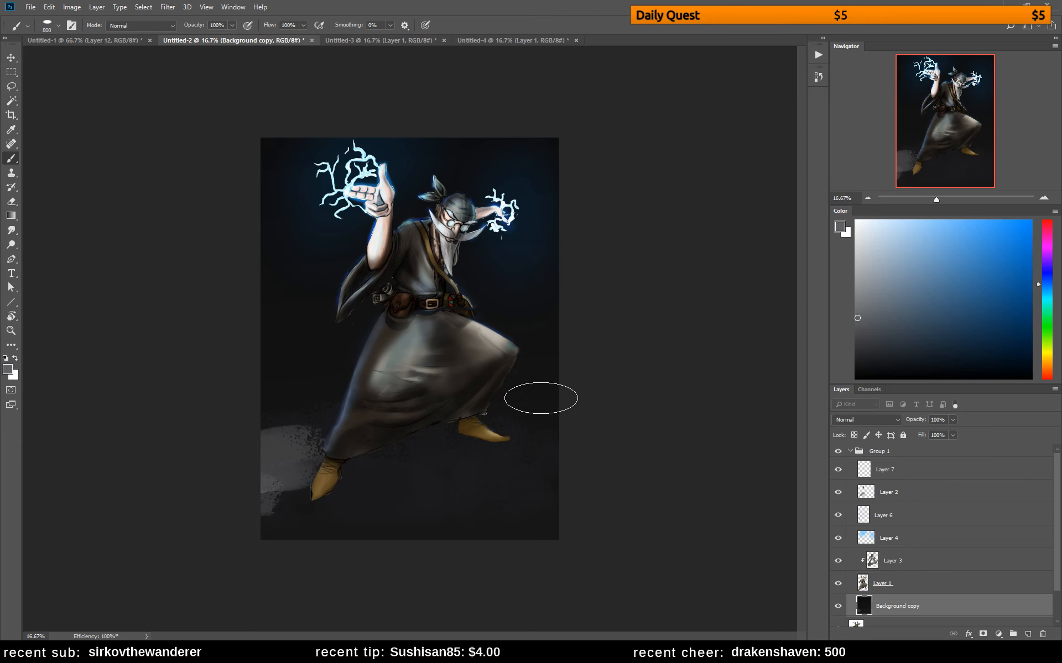
Switch to the warmics soft round brush and tint the ground patch behind the front foot dark violet-blue
right_click(541, 370)
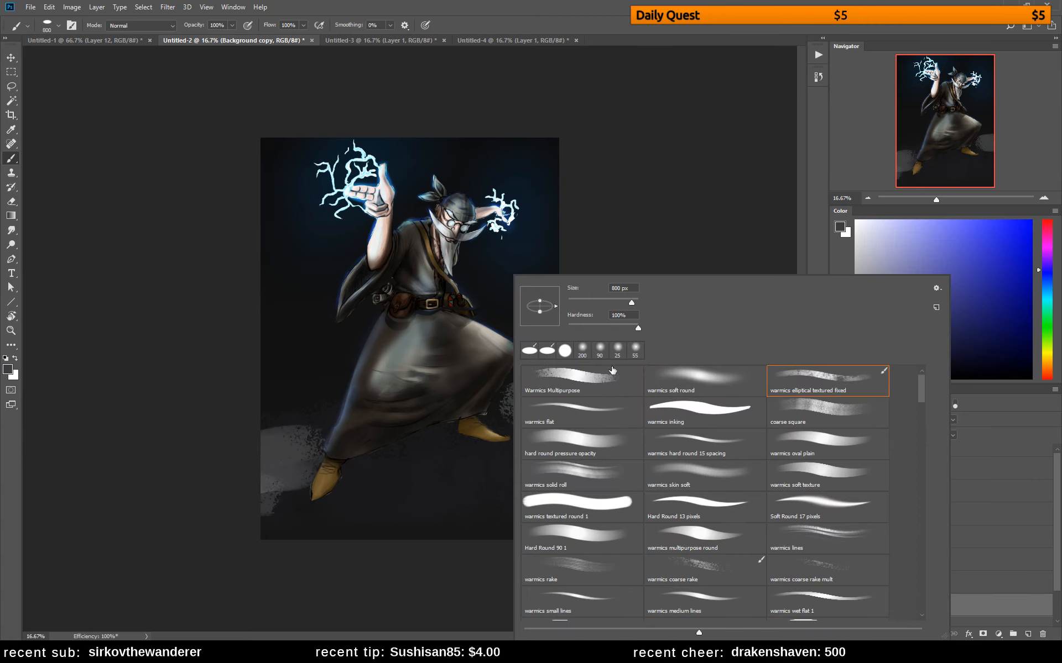
left_click(701, 377)
left_click(497, 388)
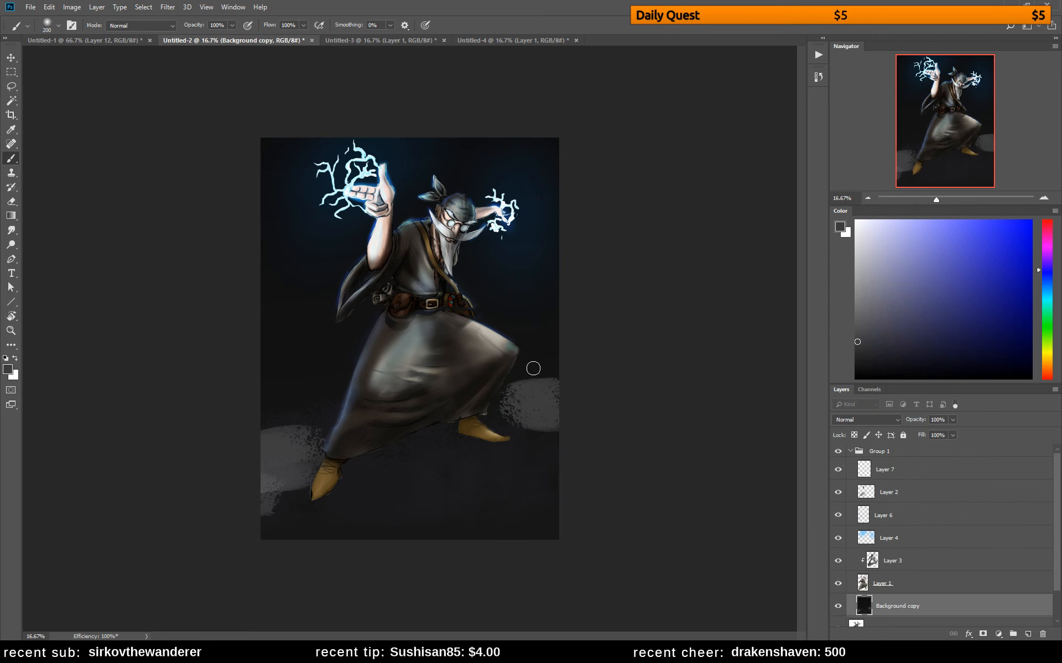
left_click(956, 332)
left_click_drag(551, 379, 502, 418)
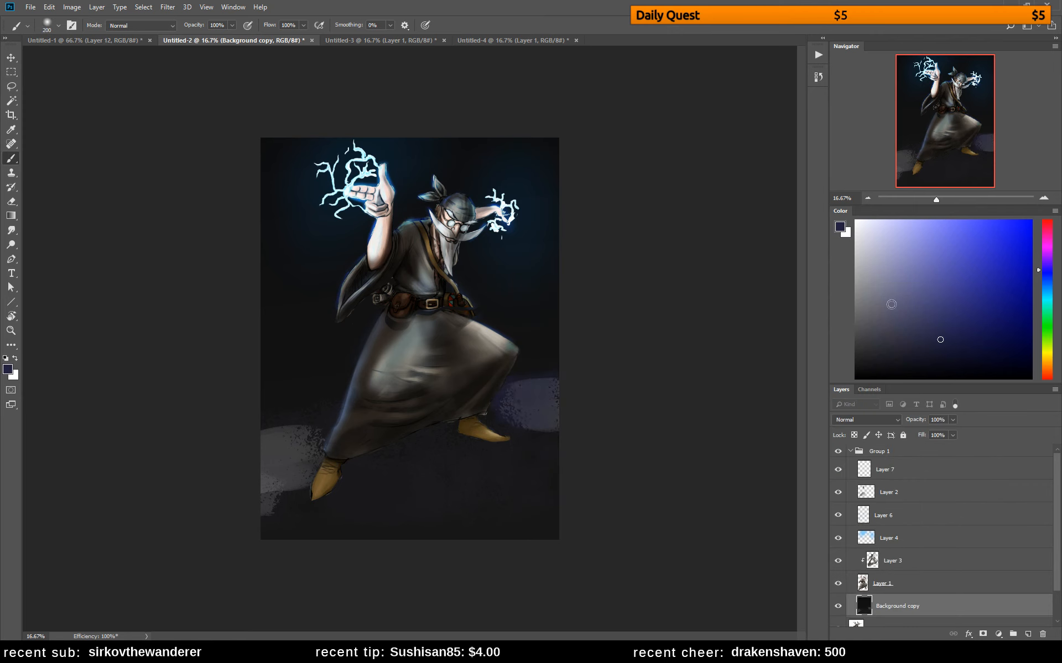
Blend soft blue-grey light over the ground behind and below the front foot, softening the patch into the dark background
left_click(887, 298)
left_click(1047, 284)
mouse_move(503, 408)
left_mouse_down()
mouse_move(567, 425)
mouse_move(525, 394)
mouse_move(464, 405)
mouse_move(462, 395)
mouse_move(525, 376)
mouse_move(504, 399)
left_mouse_up()
left_click(538, 406, "alt")
left_click(545, 387, "alt")
mouse_move(557, 363)
left_mouse_down()
mouse_move(534, 360)
mouse_move(550, 357)
mouse_move(580, 380)
mouse_move(538, 356)
mouse_move(588, 368)
mouse_move(480, 409)
mouse_move(559, 428)
mouse_move(484, 414)
mouse_move(512, 433)
mouse_move(614, 444)
mouse_move(625, 465)
mouse_move(517, 426)
mouse_move(609, 439)
mouse_move(518, 481)
left_mouse_up()
left_click(534, 361, "alt")
left_click(514, 413, "alt")
left_click(451, 460, "alt")
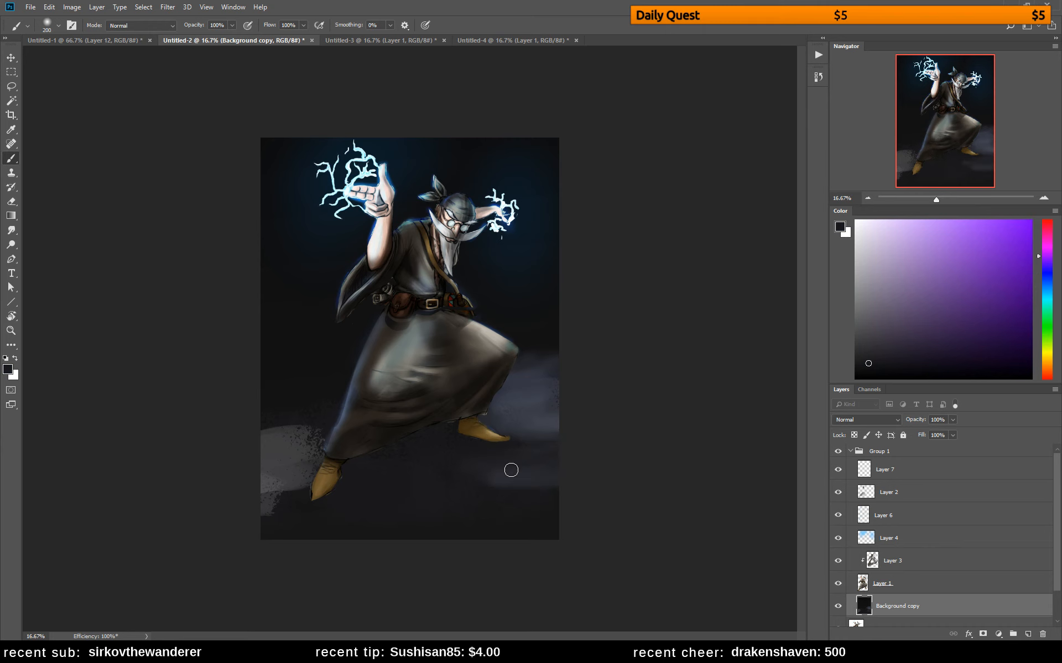
Paint sampled blue-grey over the foreground and the textured patch beside the wizard's nearer foot on Background copy
left_click(531, 397, "alt")
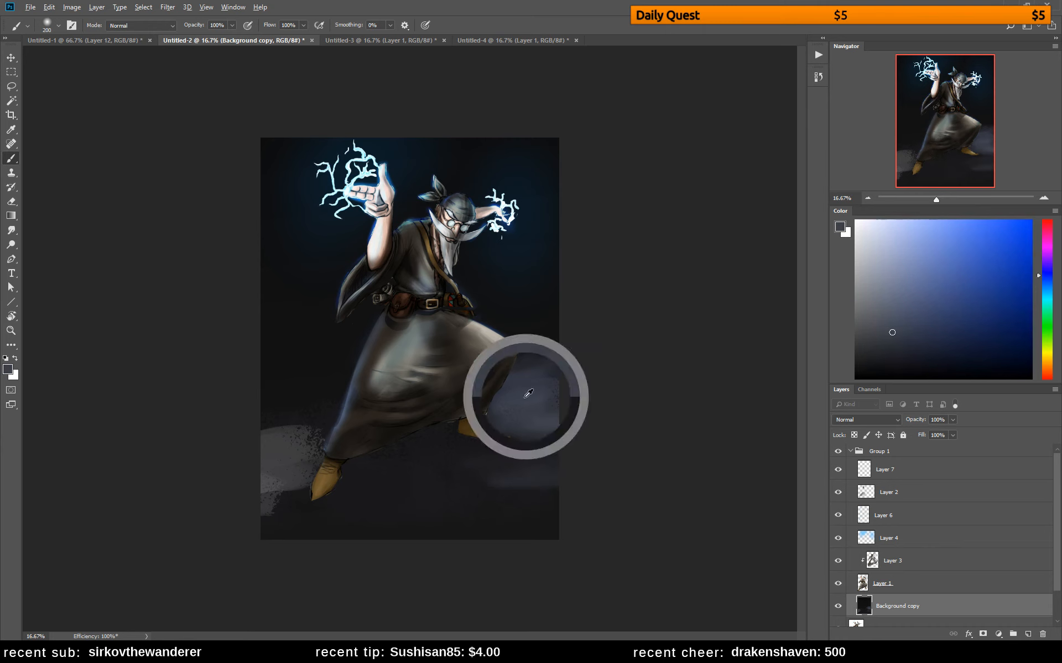
mouse_move(405, 487)
left_mouse_down()
mouse_move(438, 535)
mouse_move(377, 536)
left_mouse_up()
left_click(891, 321)
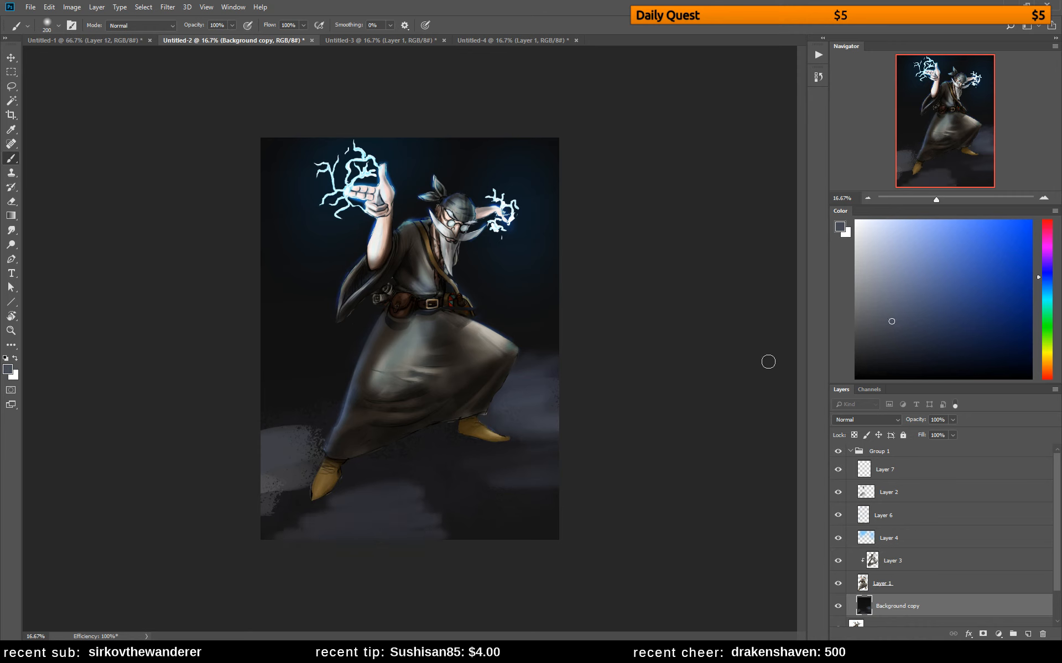
mouse_move(298, 492)
left_mouse_down()
mouse_move(339, 502)
mouse_move(365, 495)
mouse_move(364, 482)
mouse_move(326, 481)
left_mouse_up()
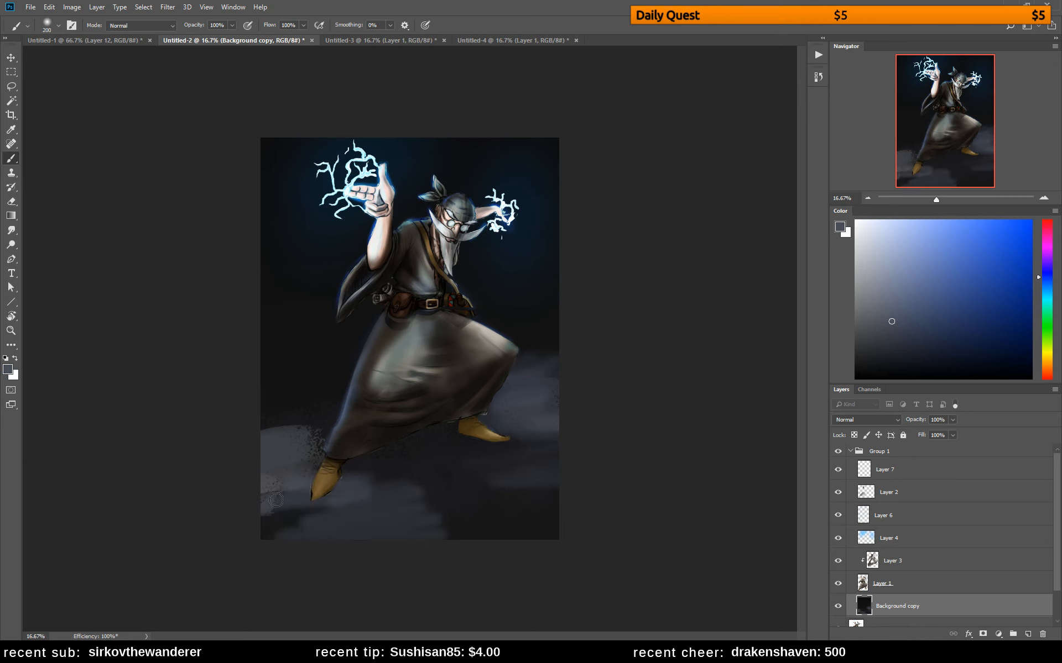
mouse_move(266, 505)
left_mouse_down()
mouse_move(336, 522)
mouse_move(299, 528)
left_mouse_up()
left_click(334, 481, "alt")
mouse_move(334, 481)
left_mouse_down()
mouse_move(326, 495)
mouse_move(349, 478)
left_mouse_up()
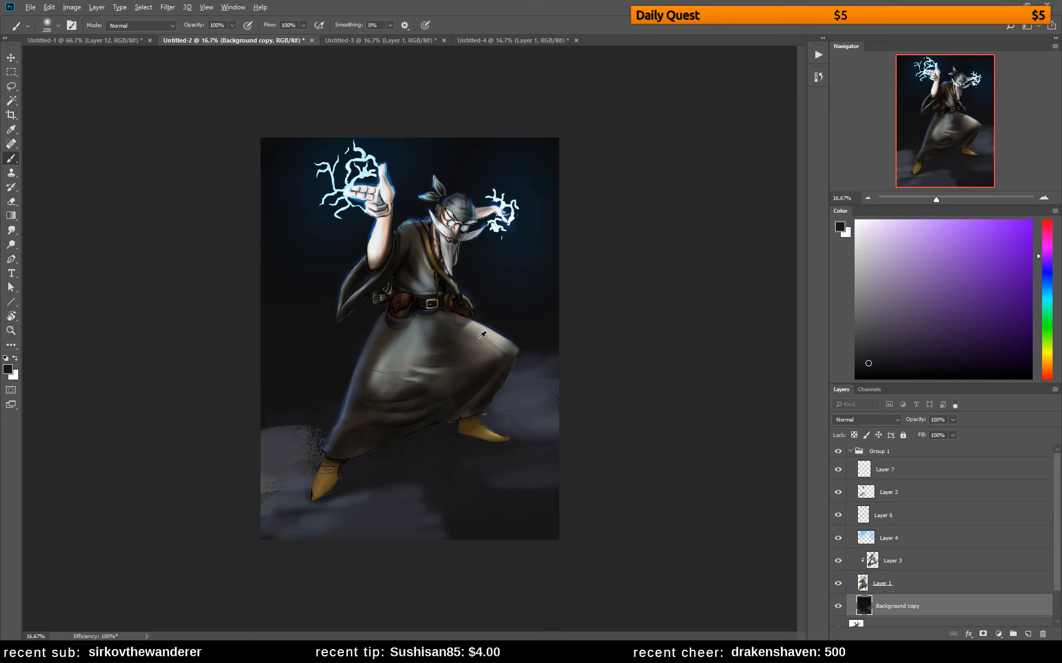
Enlarge the brush to 700 and sweep soft desaturated blue light across the foreground ground below the wizard
left_click(536, 420, "alt")
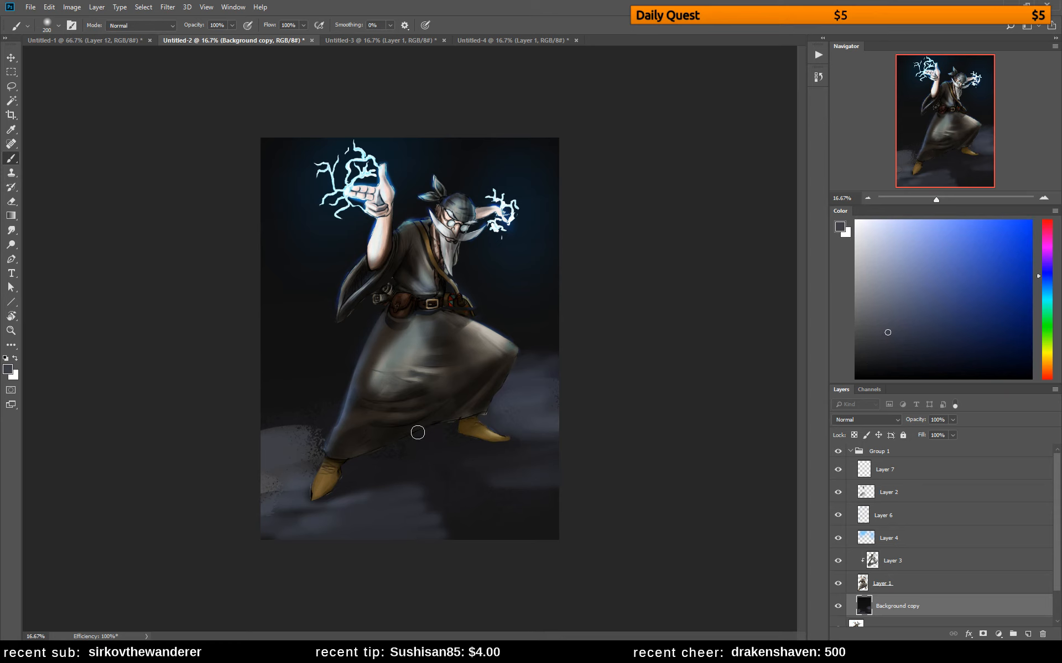
key("bracketright")
key("bracketright")
key("bracketright")
key("bracketright")
key("bracketright")
key("bracketright")
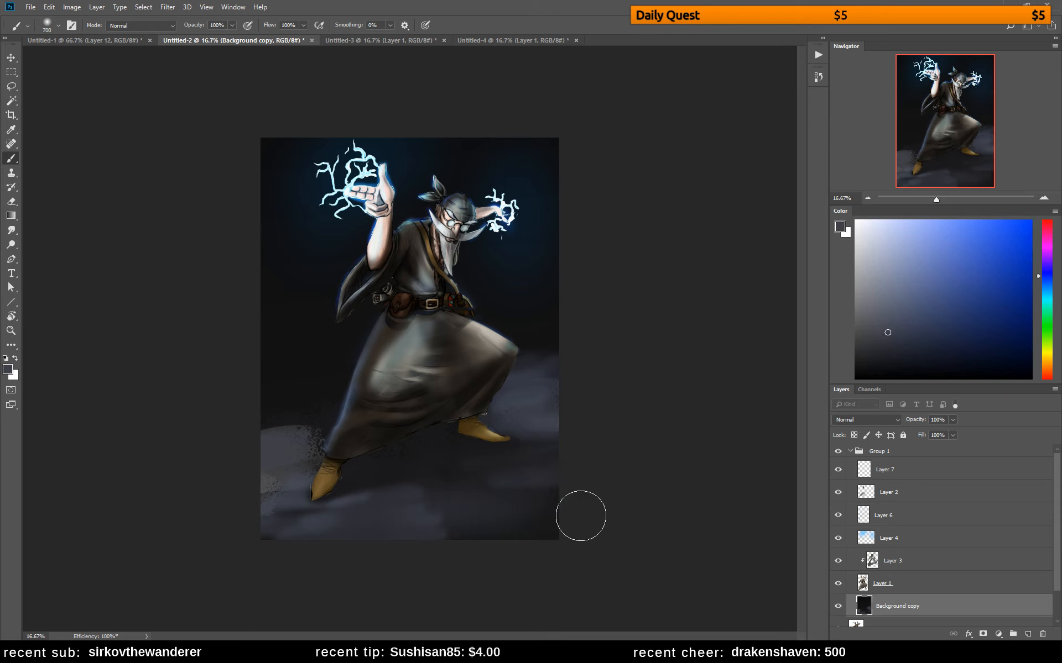
left_click(939, 329)
left_click(1047, 285)
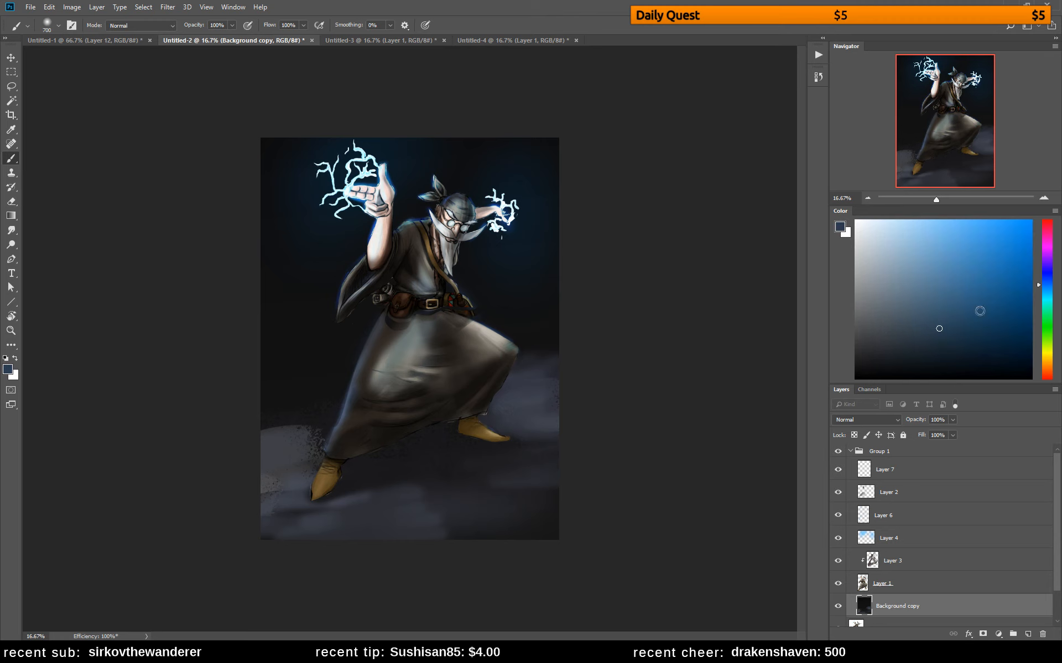
mouse_move(400, 517)
left_mouse_down()
mouse_move(513, 523)
mouse_move(345, 538)
mouse_move(526, 484)
mouse_move(581, 498)
left_mouse_up()
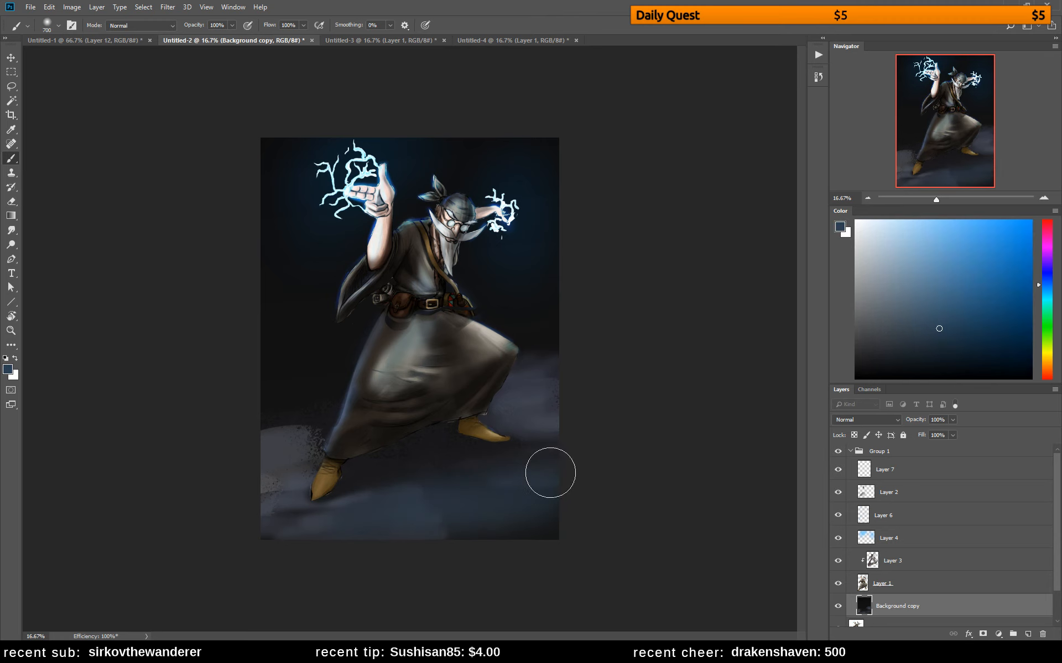
left_click(910, 298)
left_click(899, 303)
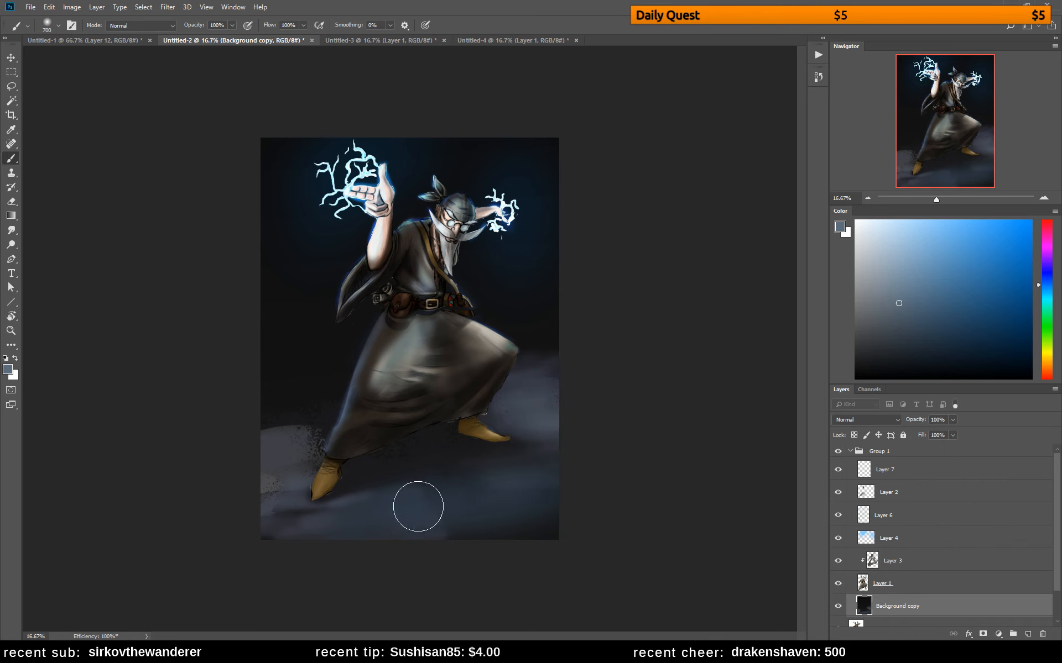
left_click_drag(417, 505, 489, 506)
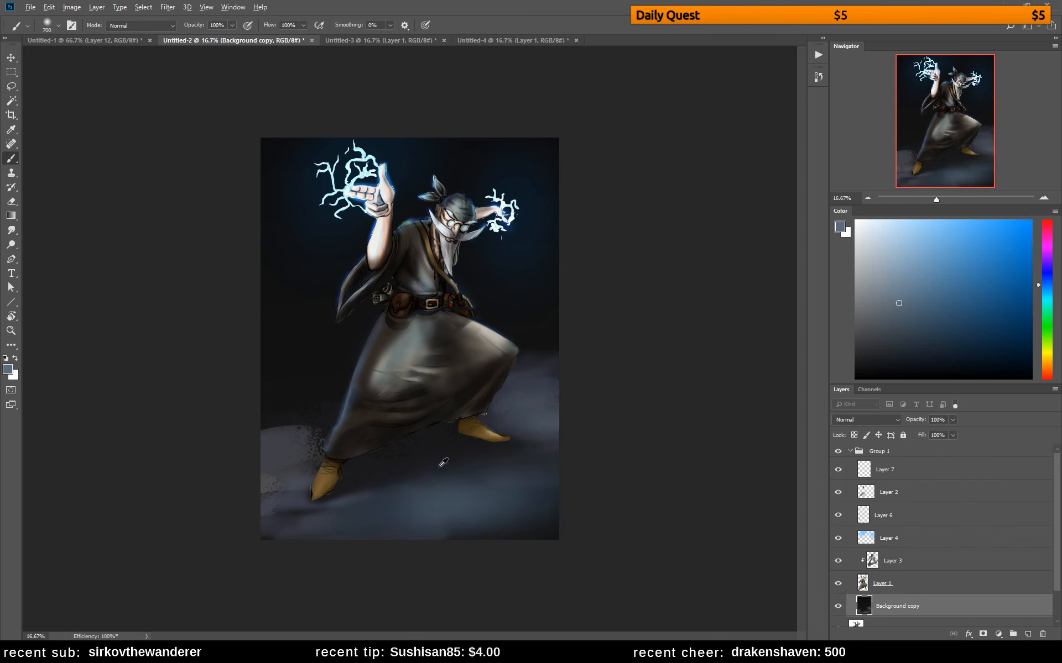
Paint a soft near-black violet shadow on the ground beneath the robe, between the two feet
left_click(869, 361)
left_click_drag(442, 422, 410, 434)
left_click_drag(1046, 280, 1046, 260)
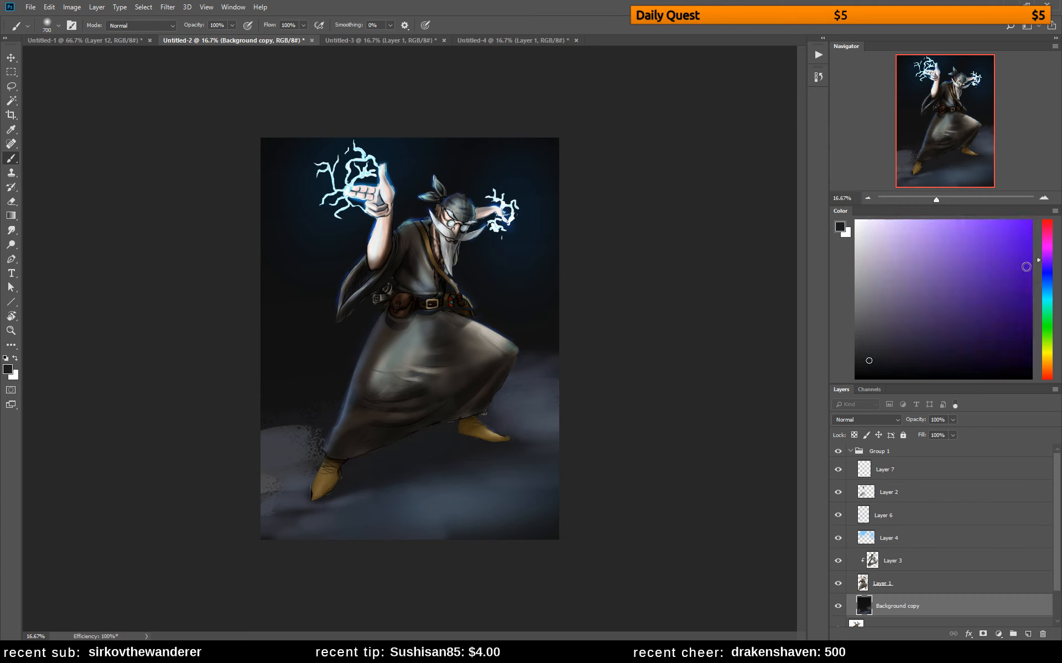
left_click(929, 375)
mouse_move(354, 458)
left_mouse_down()
mouse_move(476, 441)
mouse_move(526, 447)
left_mouse_up()
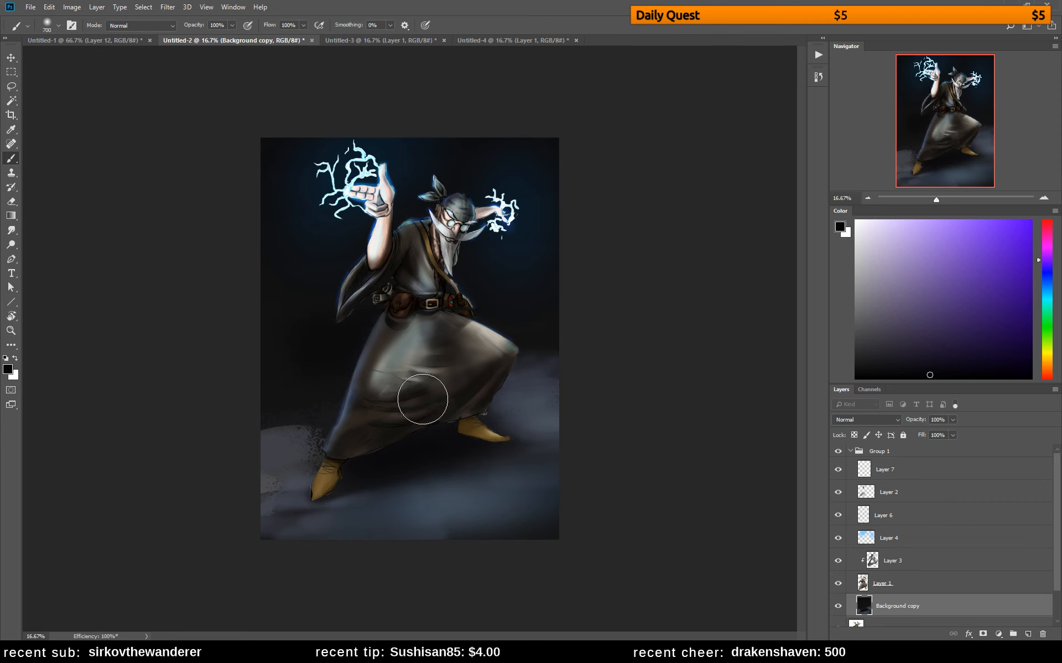
Smooth the ground beside the nearer foot with sampled blue-grey, and darken the foreground and the ground's far edge behind the robe
left_click(284, 439, "alt")
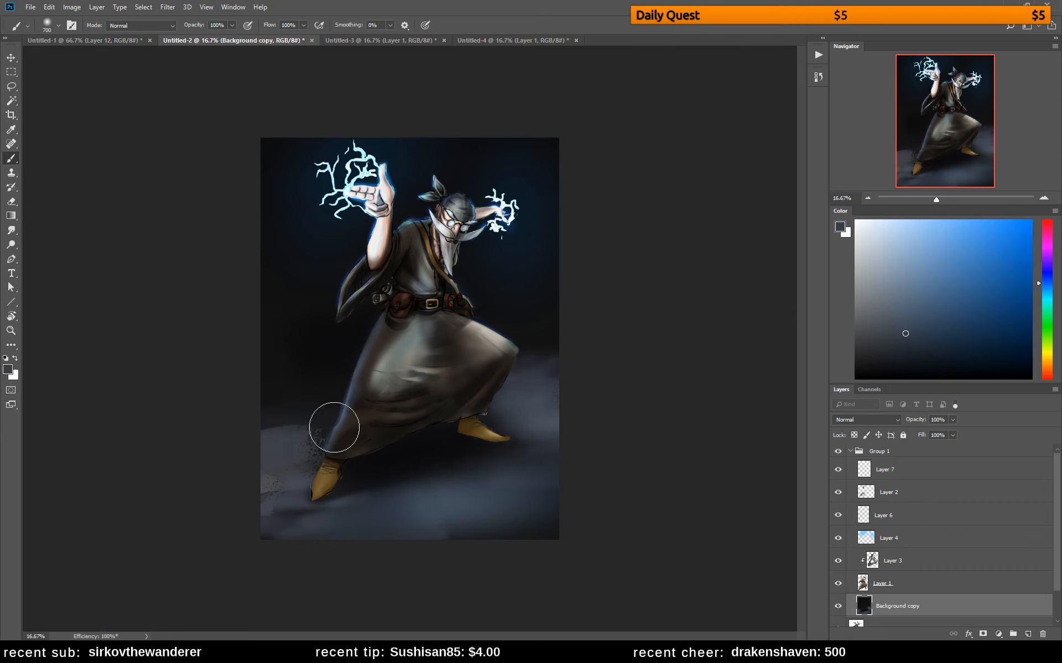
left_click_drag(291, 410, 216, 415)
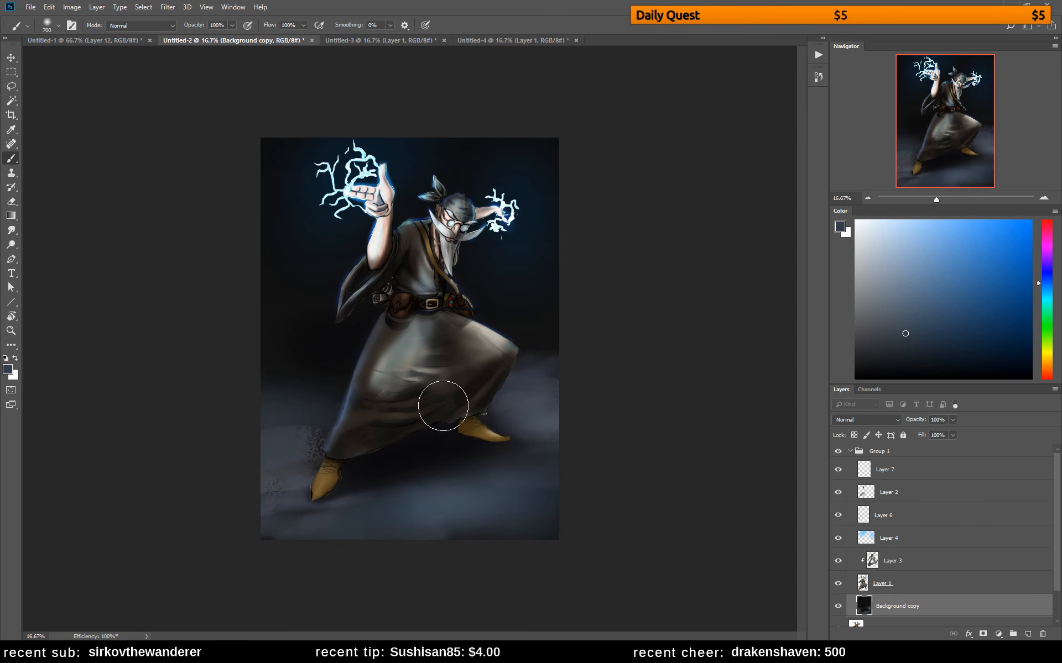
left_click(299, 377, "alt")
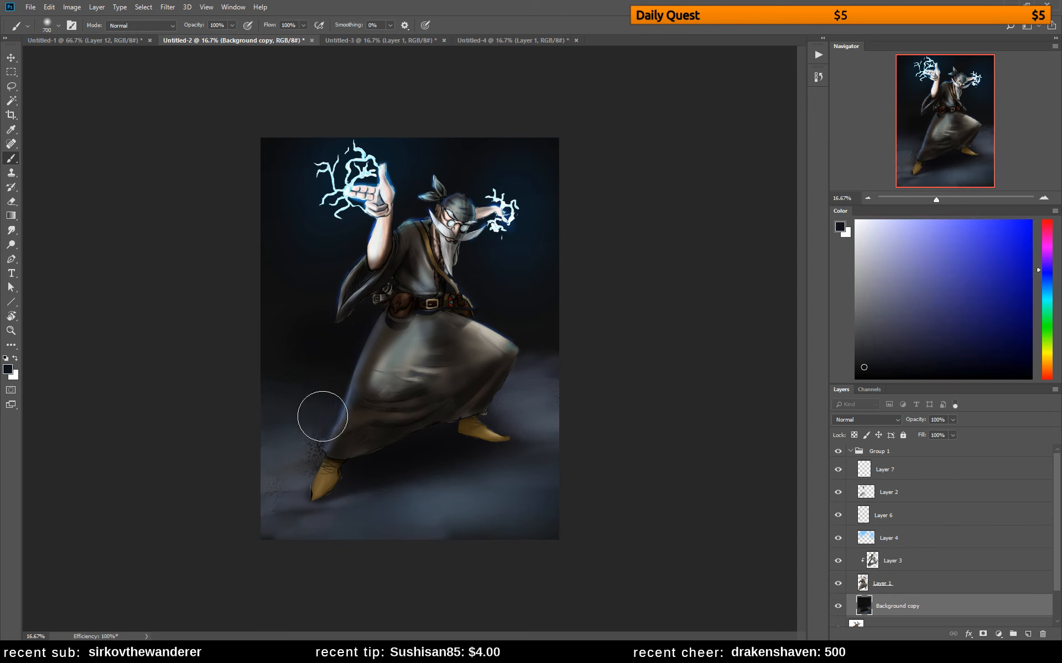
mouse_move(256, 526)
left_mouse_down()
mouse_move(332, 545)
mouse_move(592, 505)
left_mouse_up()
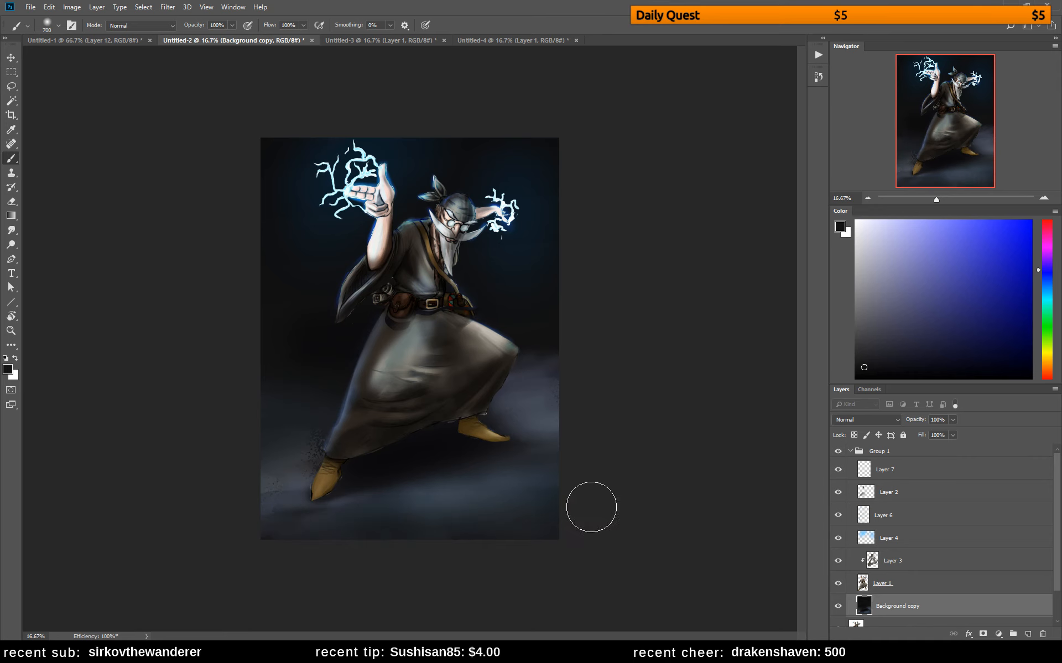
left_click_drag(504, 356, 634, 370)
left_click_drag(518, 384, 575, 400)
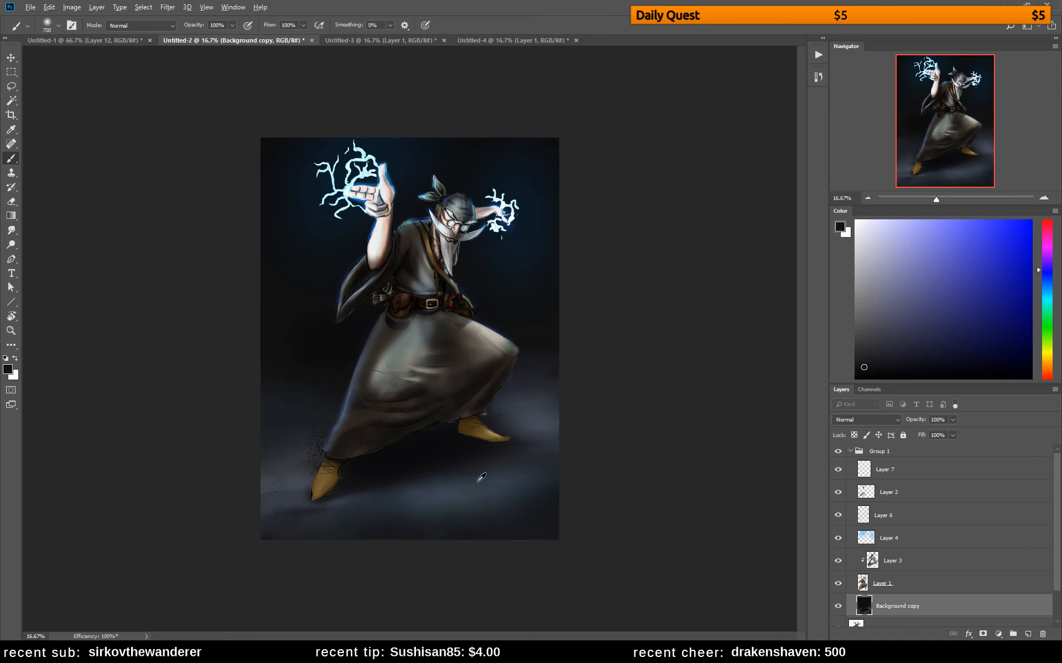
Brush blue-grey light across the ground, reduce the brush to 250, and deepen the dark shadow around the nearer foot
left_click(399, 483, "alt")
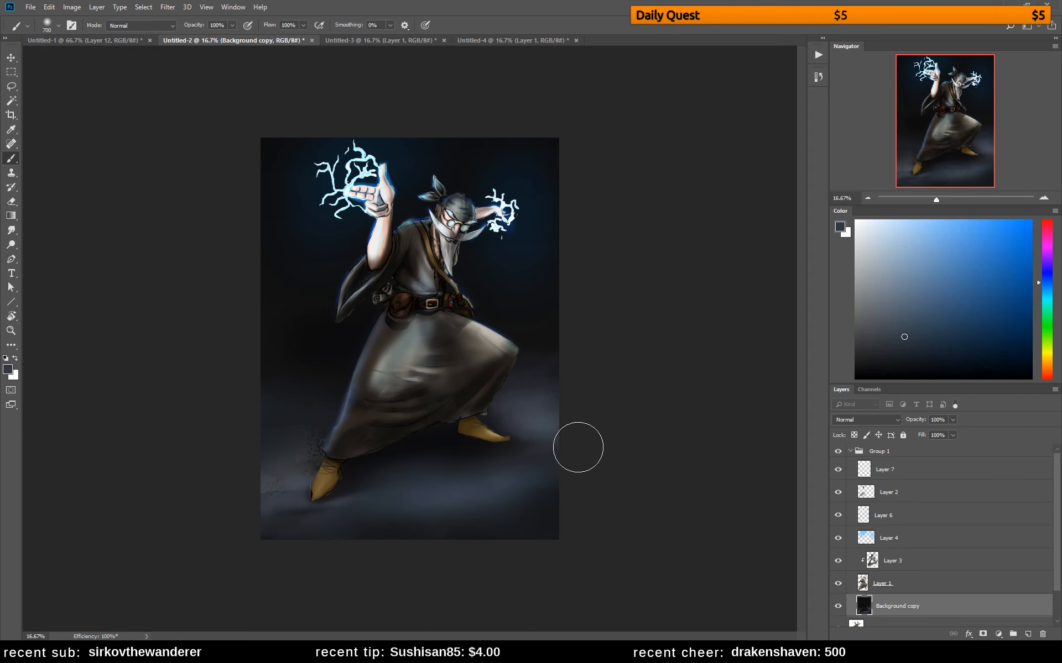
left_click(447, 458, "alt")
key("bracketleft")
key("bracketleft")
key("bracketleft")
key("bracketleft")
key("bracketleft")
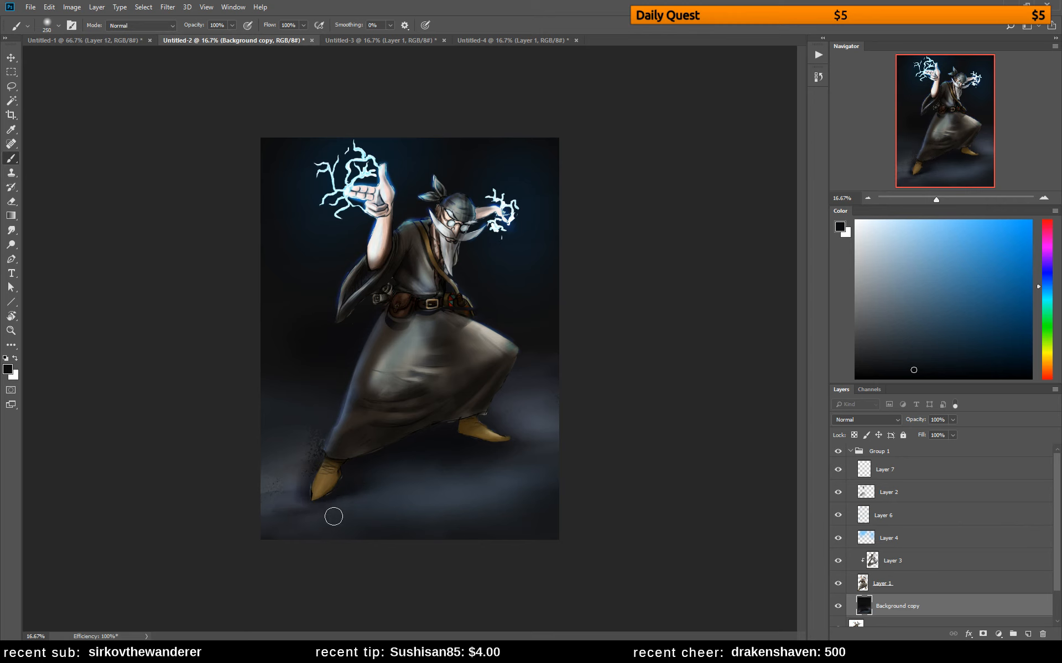
Blend sampled blue-grey and dark tones over the leftover speckles by the nearer foot and across the foreground
left_click(384, 479, "alt")
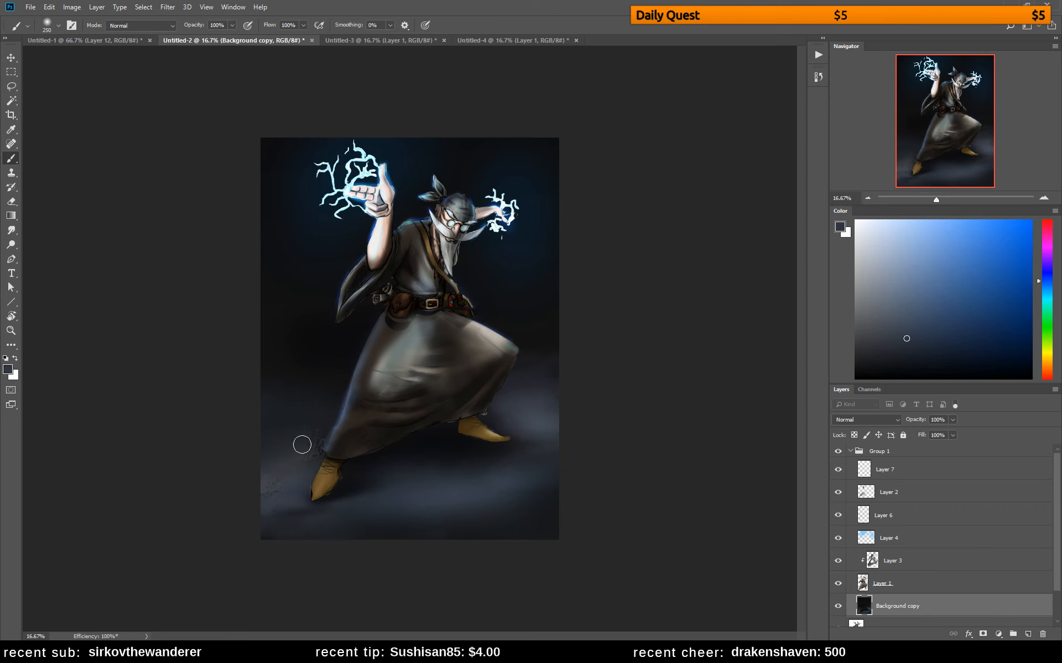
left_click(310, 438)
left_click(310, 418, "alt")
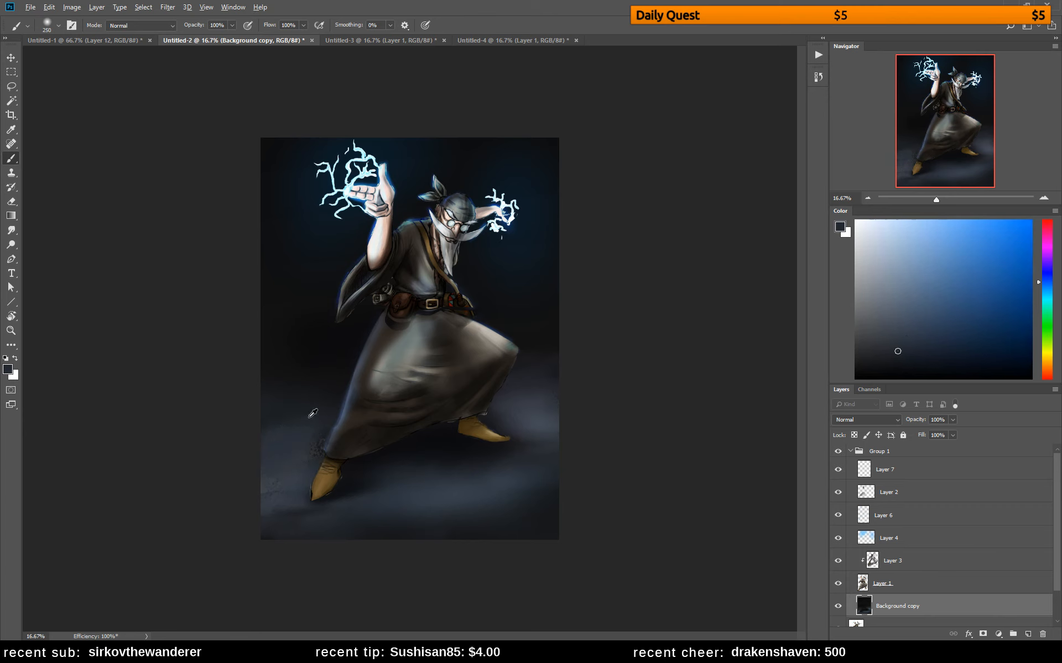
left_click(431, 443, "alt")
left_click(304, 513, "alt")
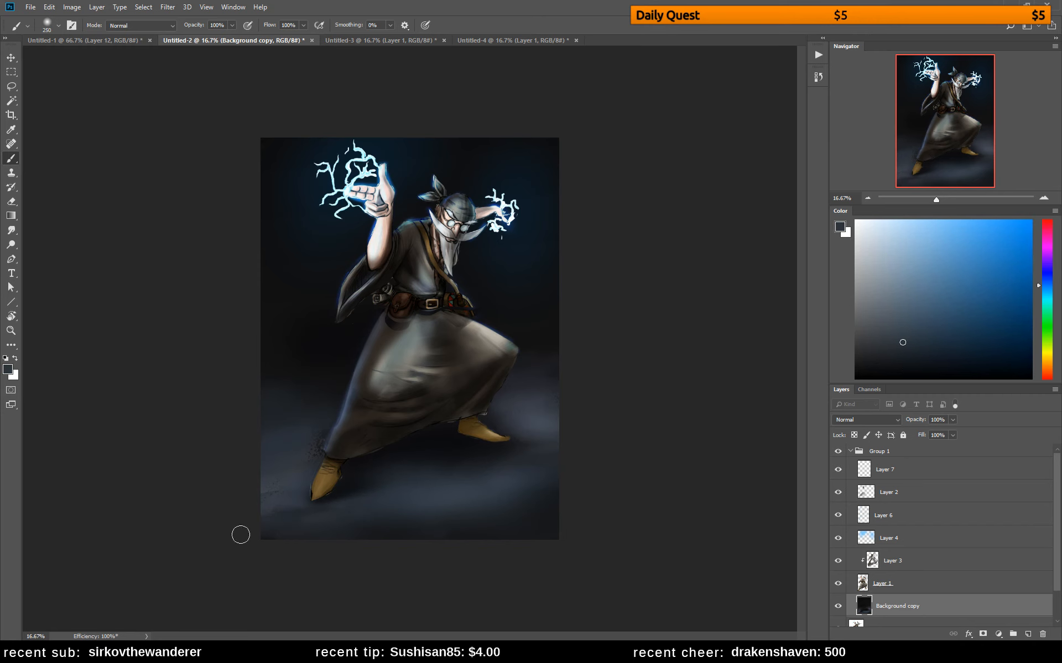
left_click(398, 525, "alt")
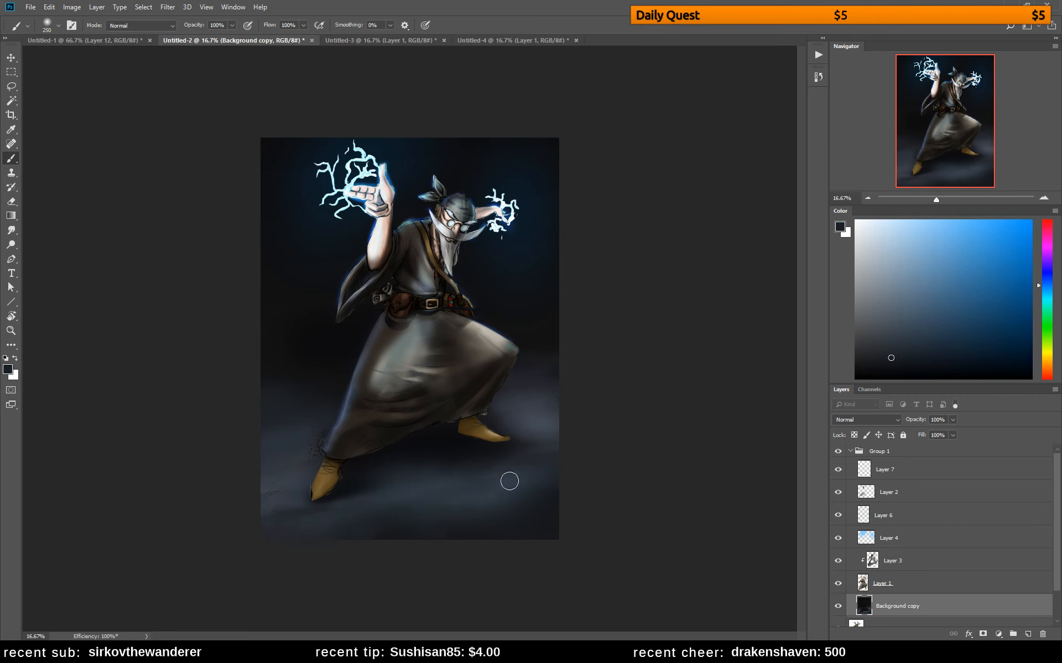
left_click(416, 480, "alt")
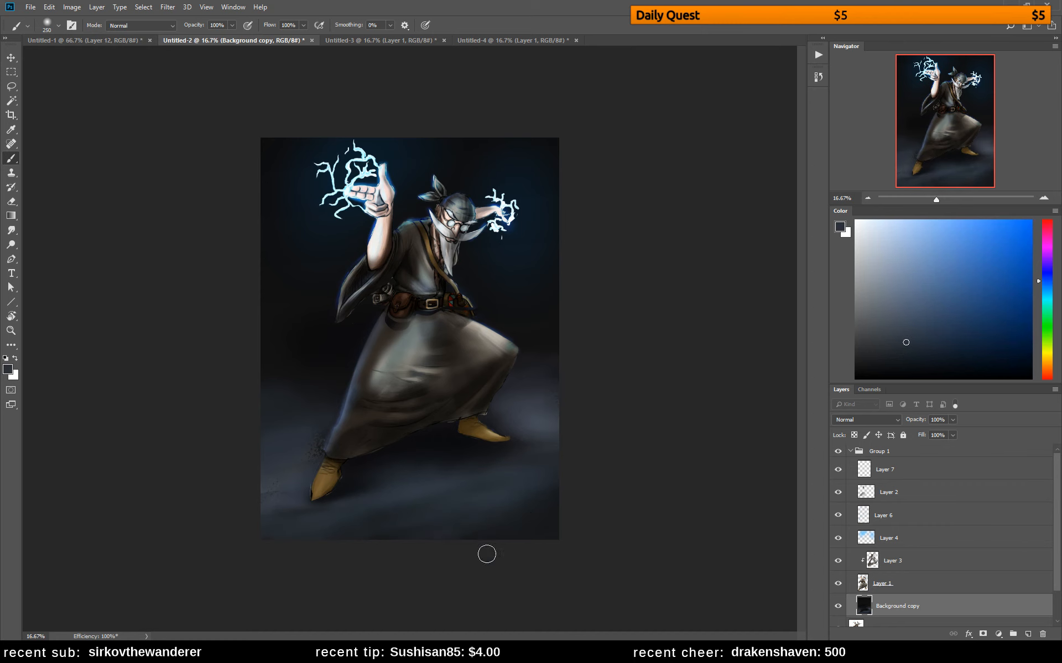
Refine the ground around the rear foot with sampled blue-greys and paint a dark contact shadow under its toe
left_click(523, 504, "alt")
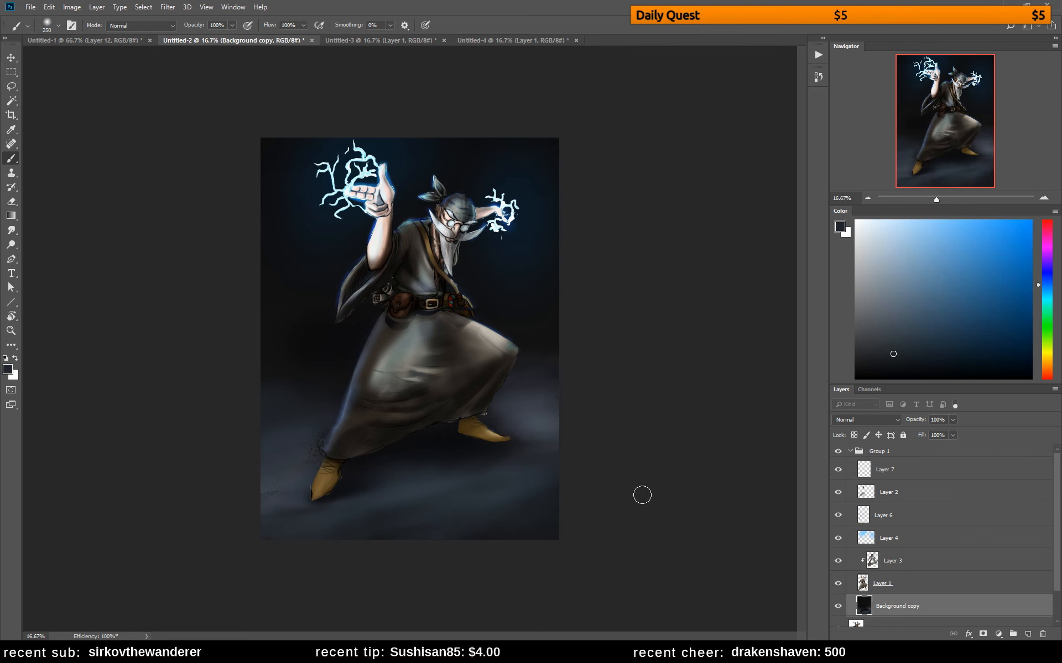
left_click(477, 472, "alt")
left_click(534, 418, "alt")
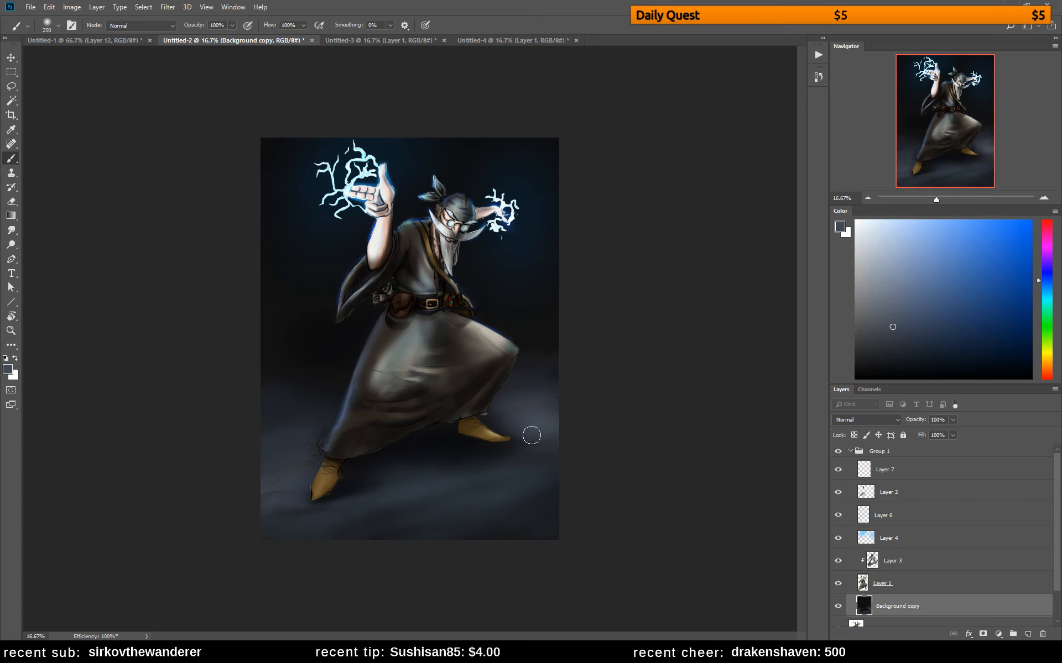
left_click(497, 468, "alt")
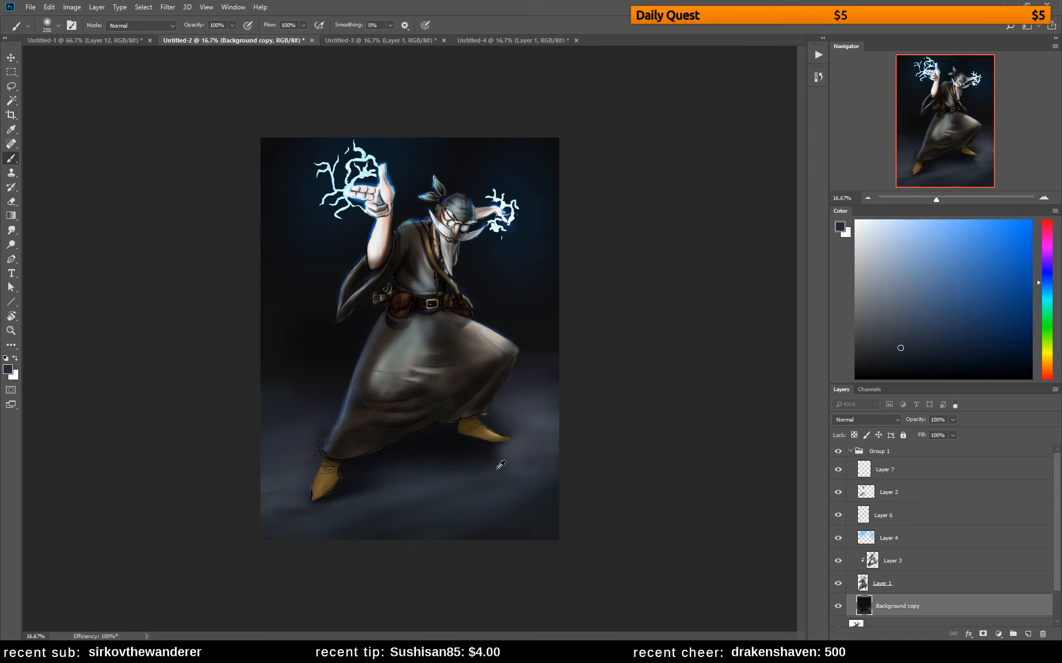
left_click(498, 468, "alt")
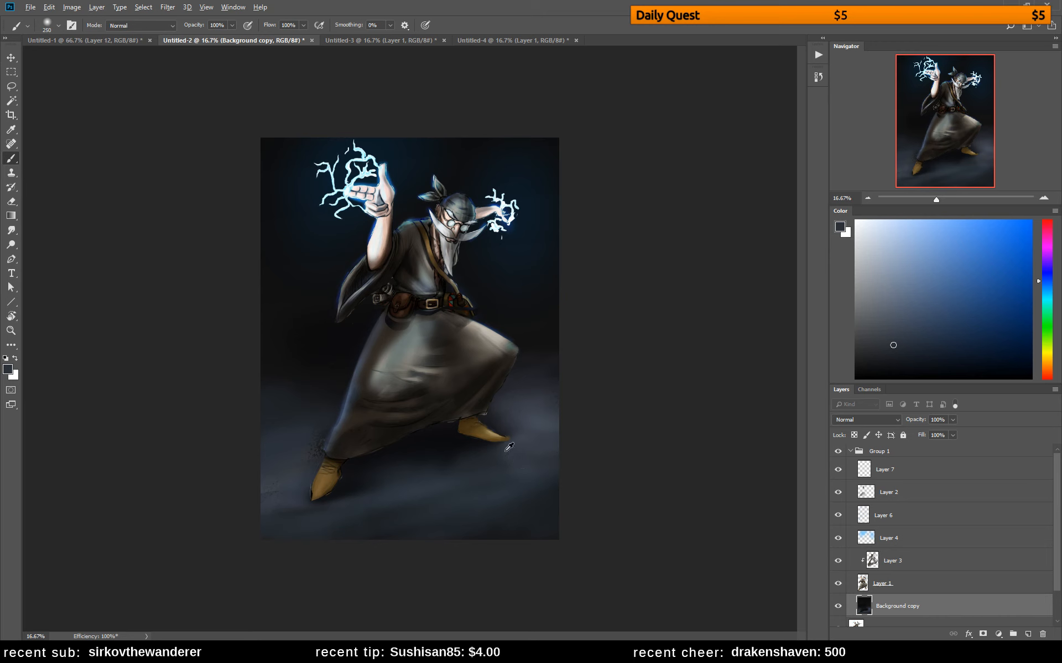
left_click(508, 448, "alt")
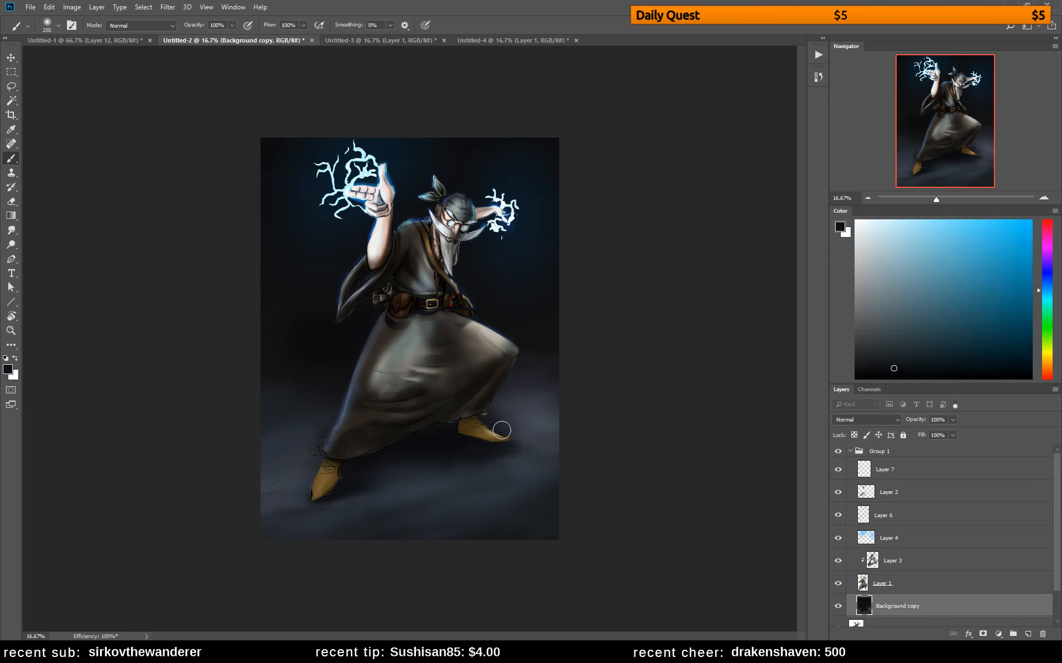
Select Layer 3, sample a brownish grey, undo the overly dark test shading, and softly shade the rear boot beneath the robe's hem
left_click(901, 499)
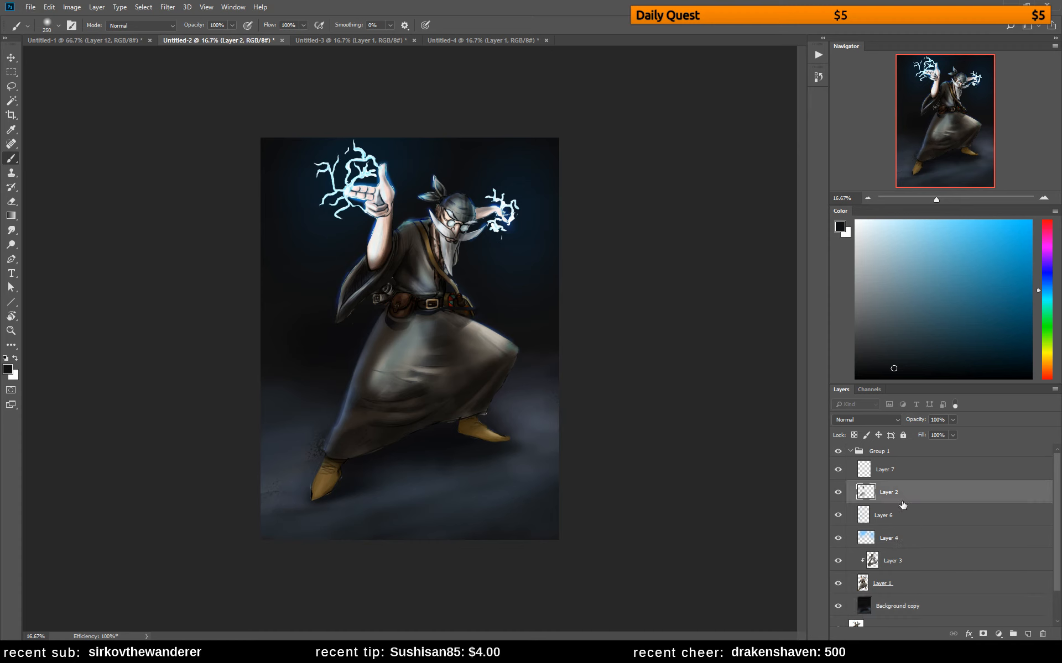
left_click(890, 562)
left_click(455, 426, "alt")
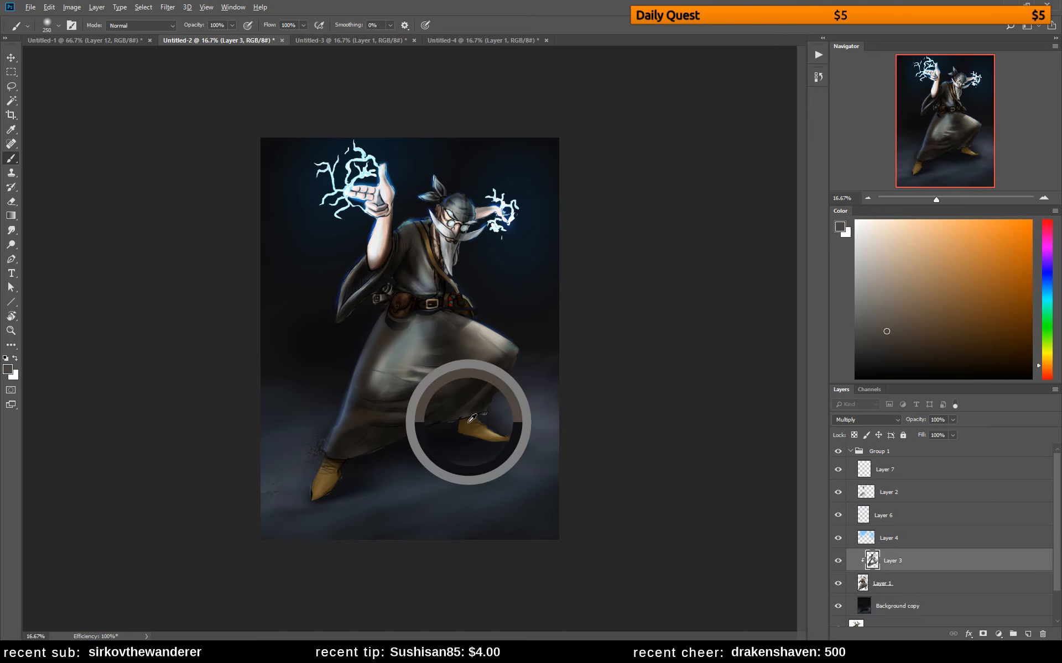
key("i")
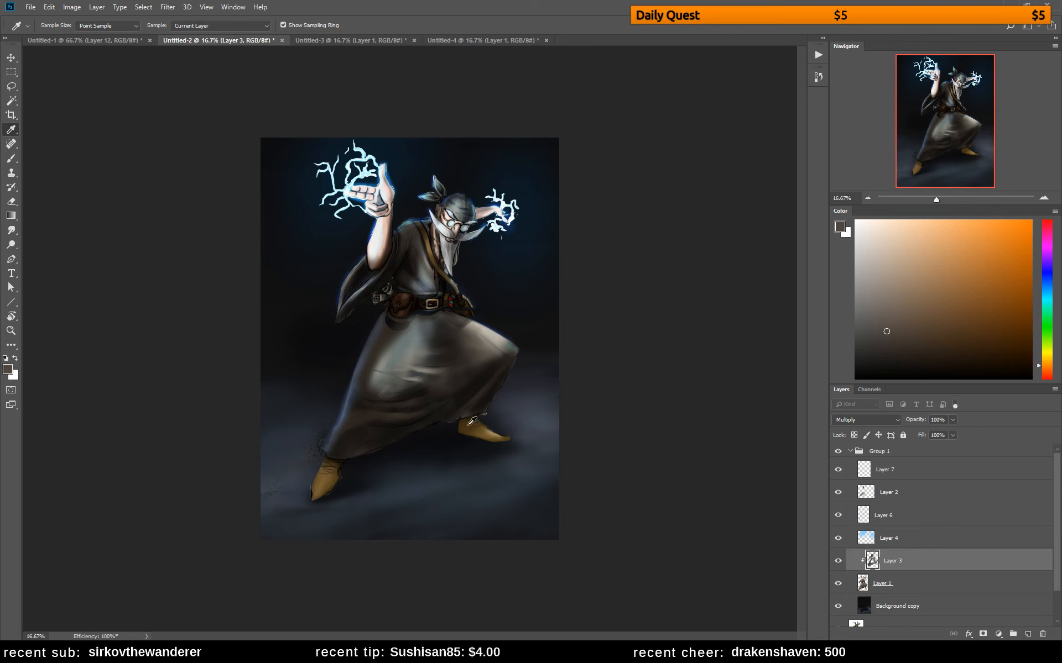
key("b")
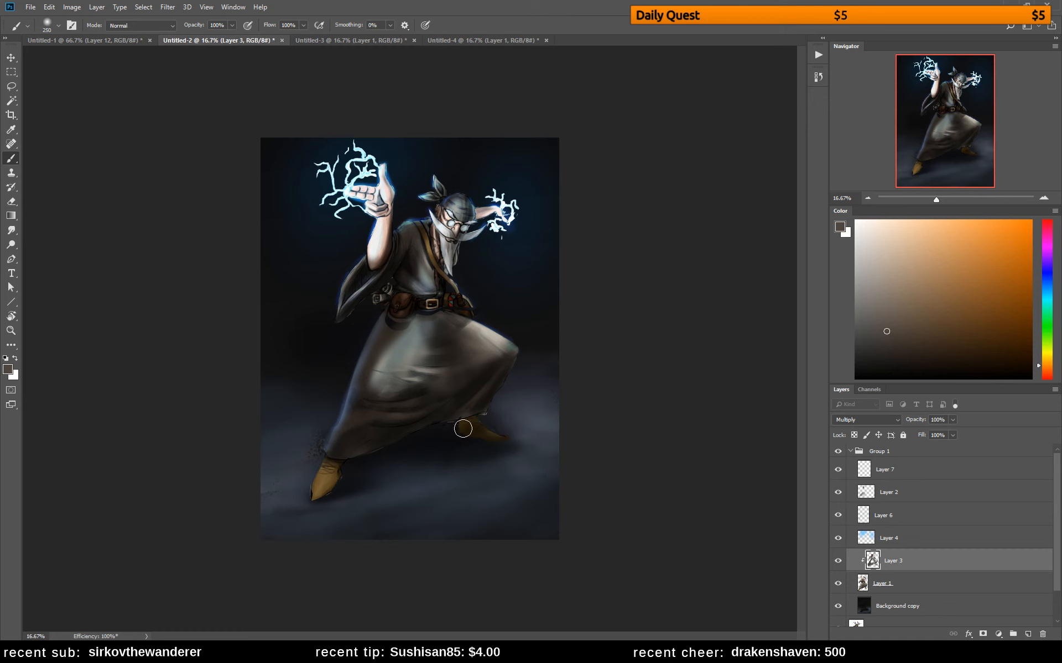
key("ctrl+alt+z")
key("ctrl+alt+z")
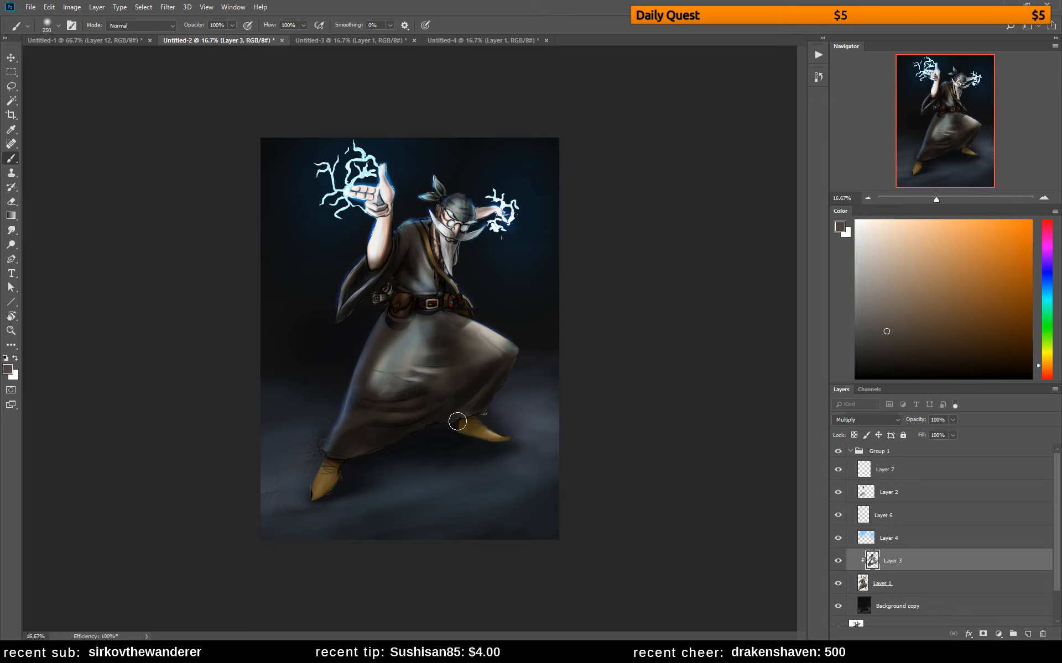
mouse_move(458, 423)
left_mouse_down()
mouse_move(520, 442)
mouse_move(467, 429)
left_mouse_up()
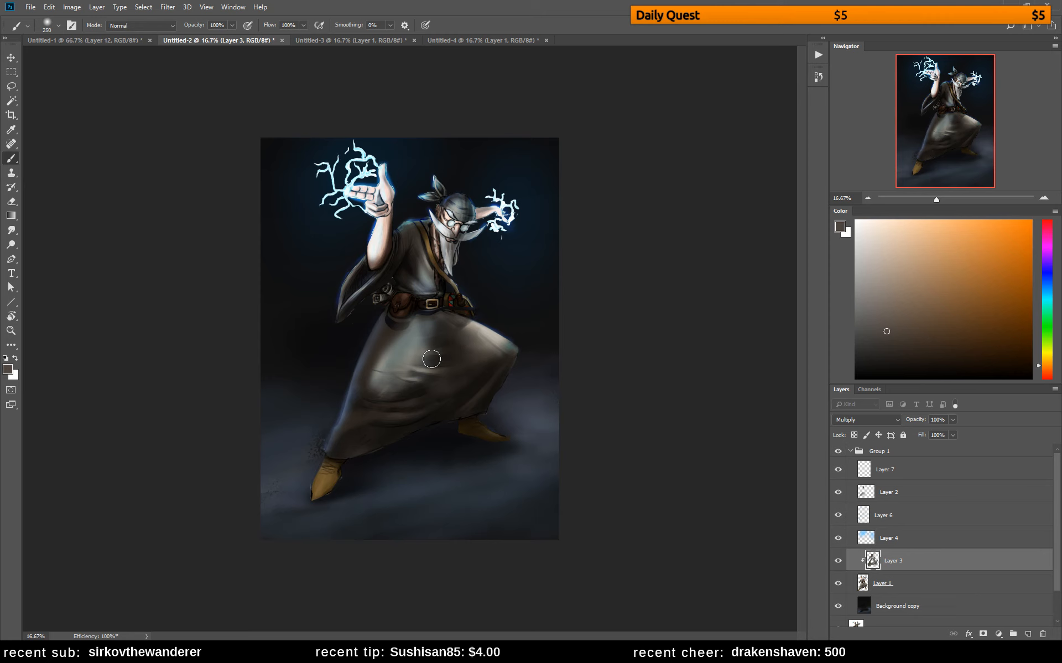
Brush shading onto the robe on Layer 3 and soften it with the warmics soft round eraser at 200 px
mouse_move(425, 326)
left_mouse_down()
mouse_move(447, 316)
mouse_move(403, 317)
mouse_move(446, 314)
left_mouse_up()
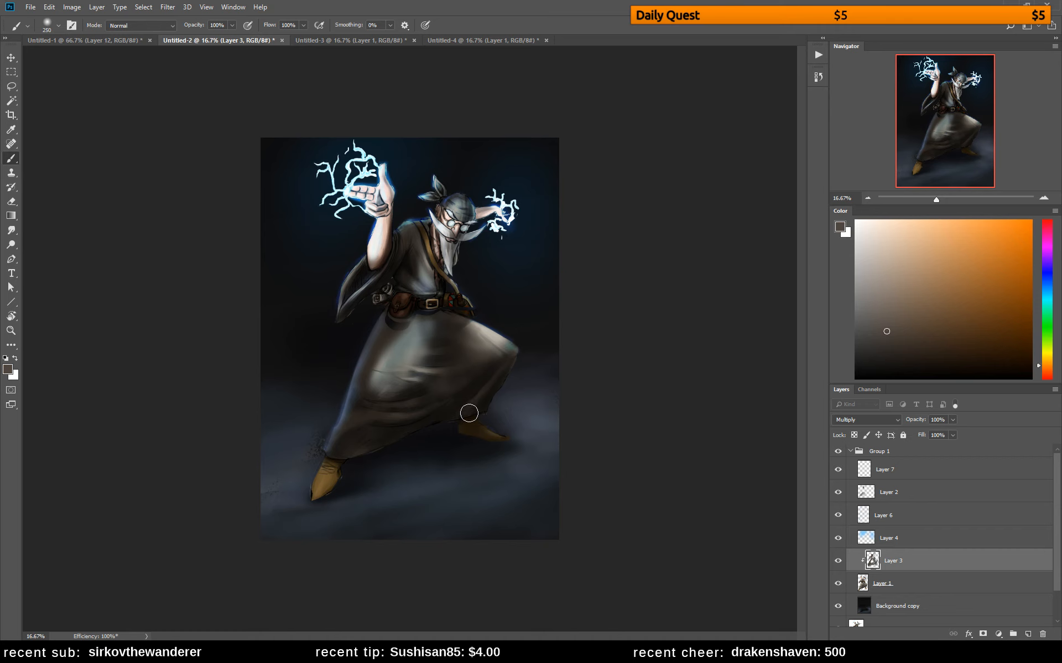
key("e")
right_click(512, 323)
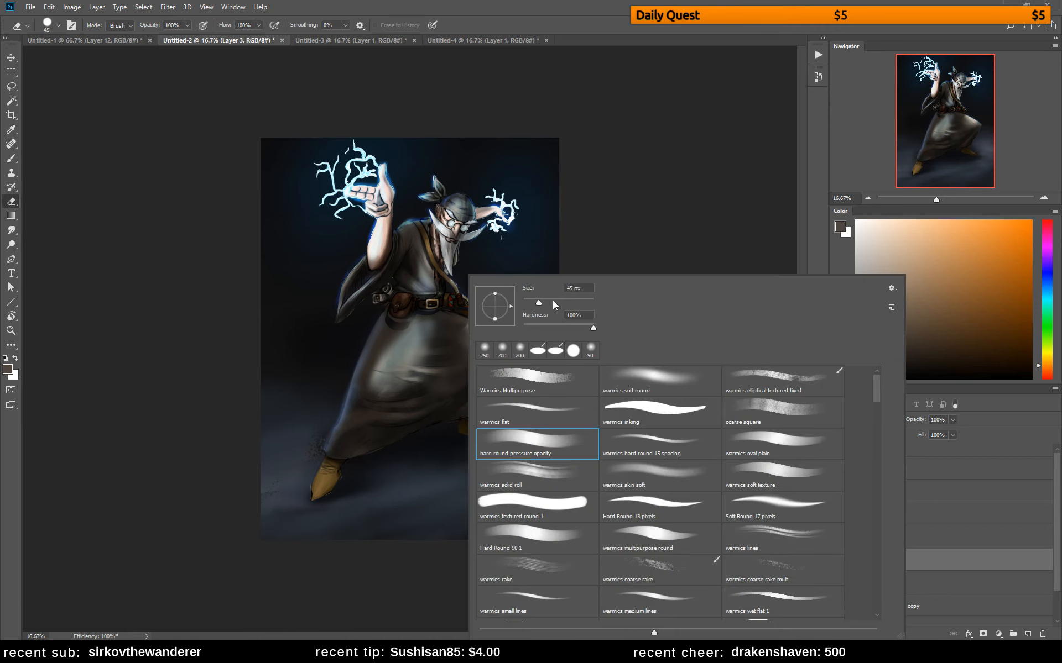
mouse_move(431, 336)
left_mouse_down()
mouse_move(444, 349)
mouse_move(466, 347)
mouse_move(446, 322)
mouse_move(467, 322)
left_mouse_up()
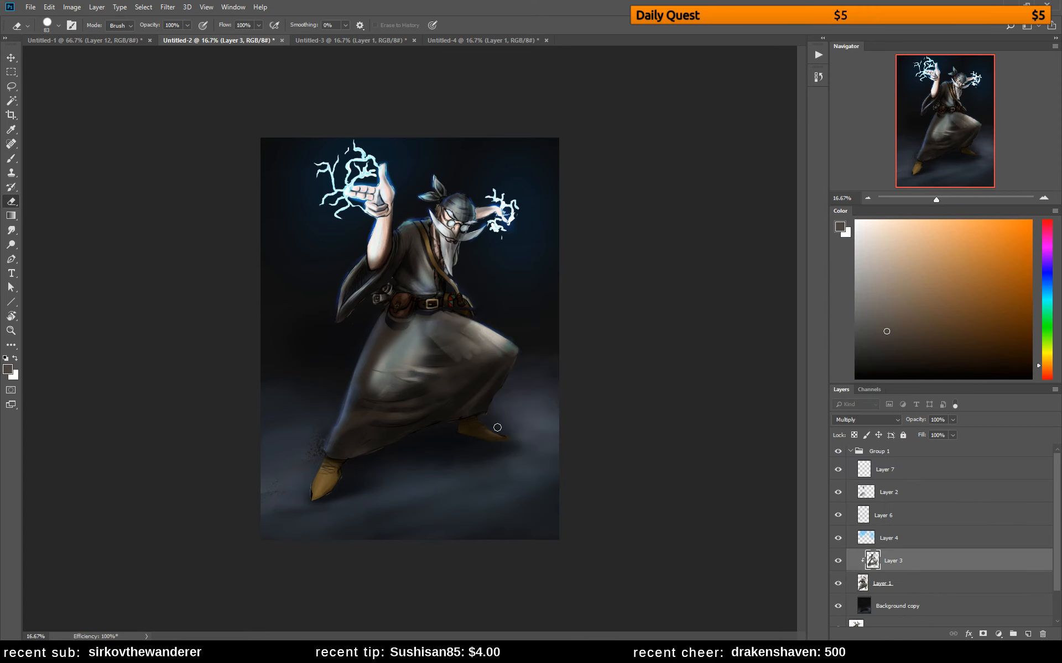
left_click(470, 353, "alt")
left_click(519, 249)
right_click(468, 298)
left_click(633, 379)
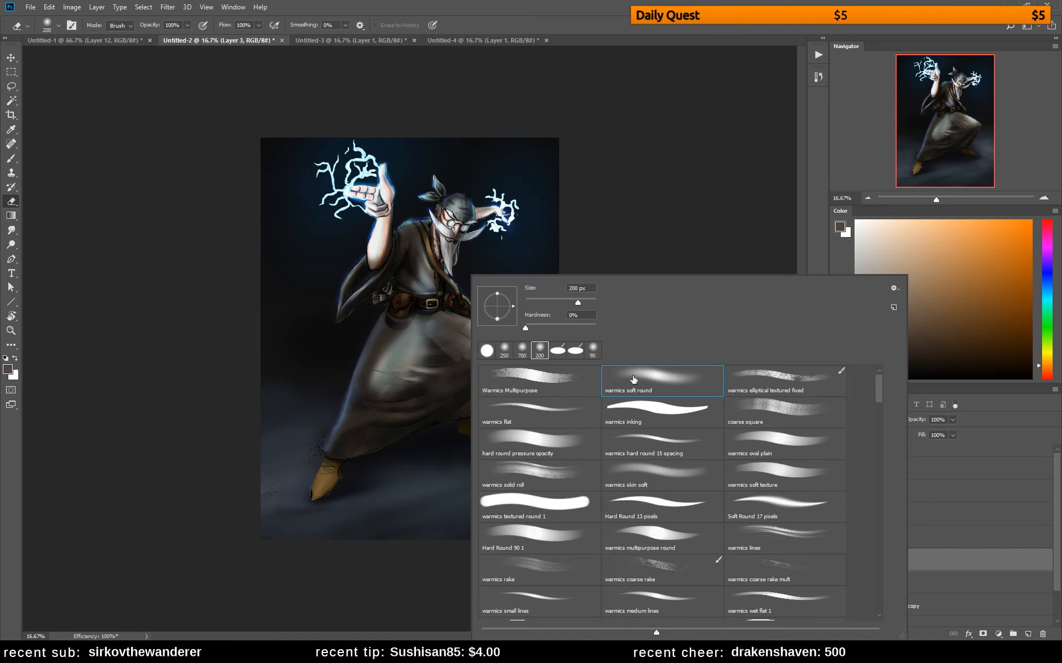
left_click(459, 361)
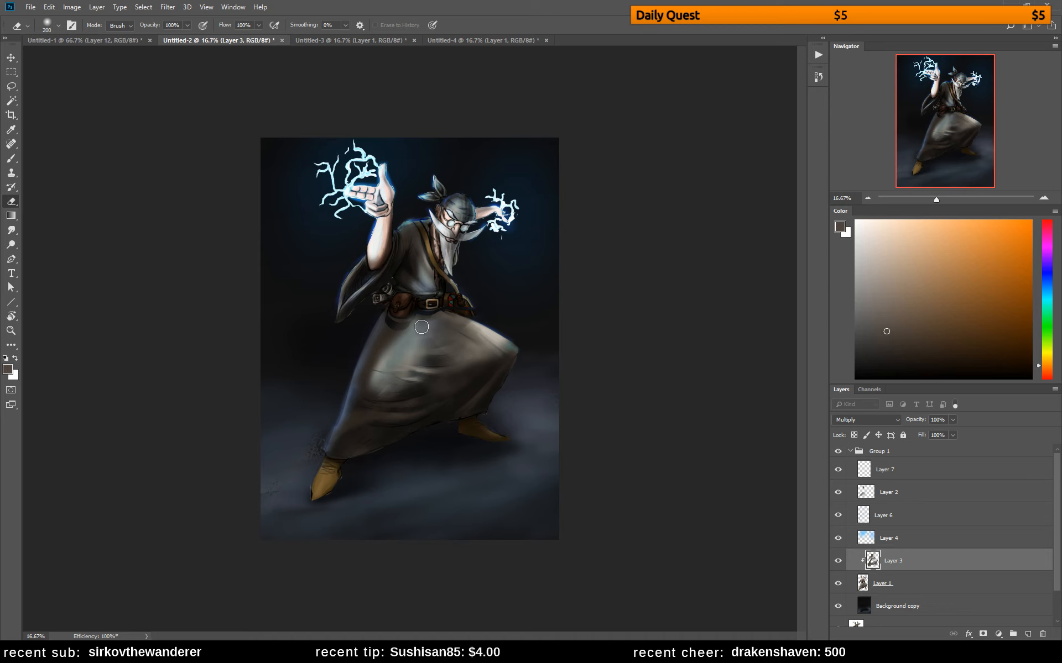
key("b")
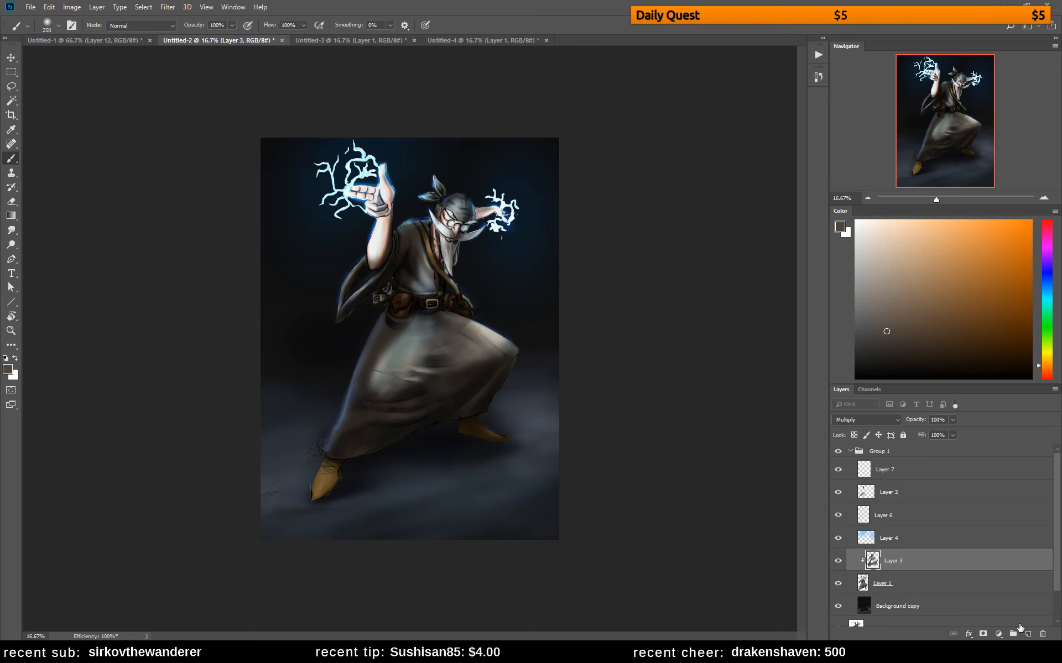
Add a new empty layer directly beneath Layer 1
left_click(1027, 634)
key("Delete")
left_click(913, 605)
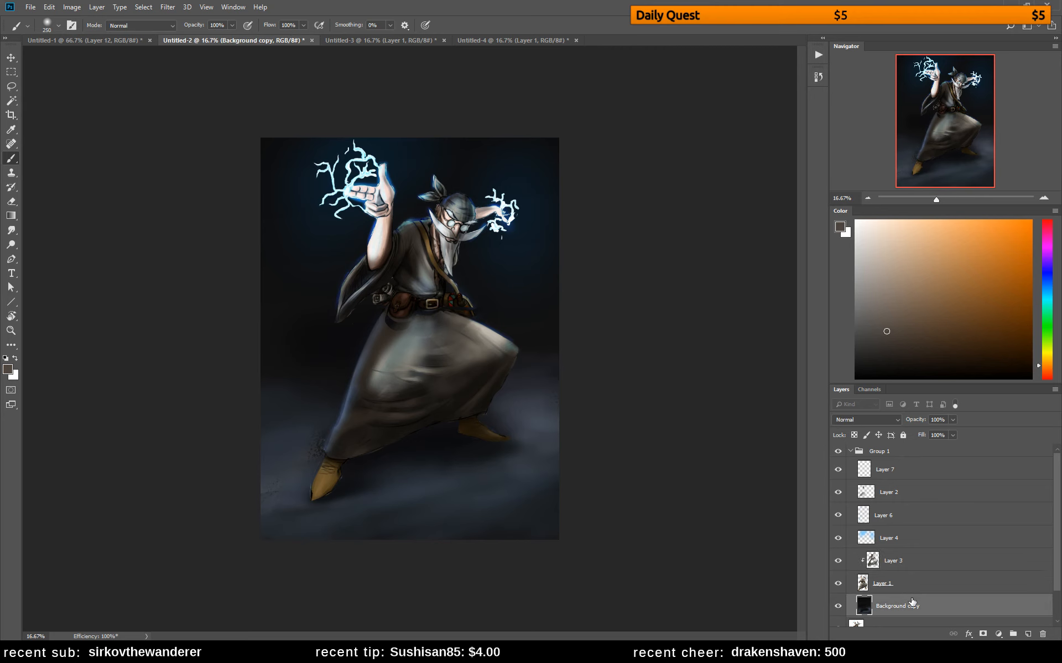
left_click(936, 588)
left_click(1028, 635, "alt")
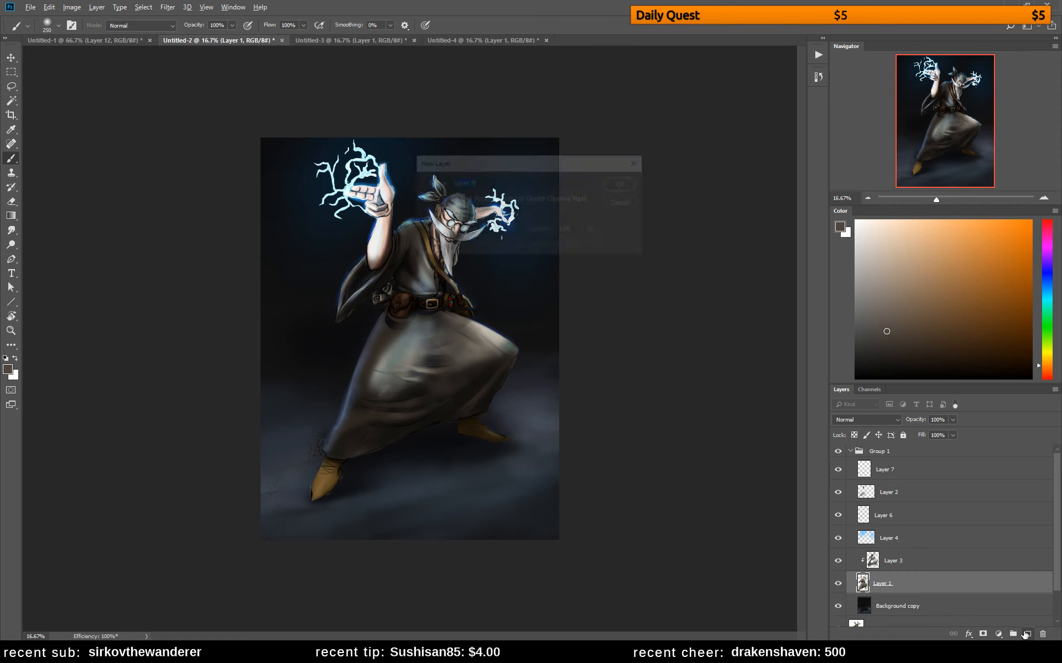
left_click(621, 183)
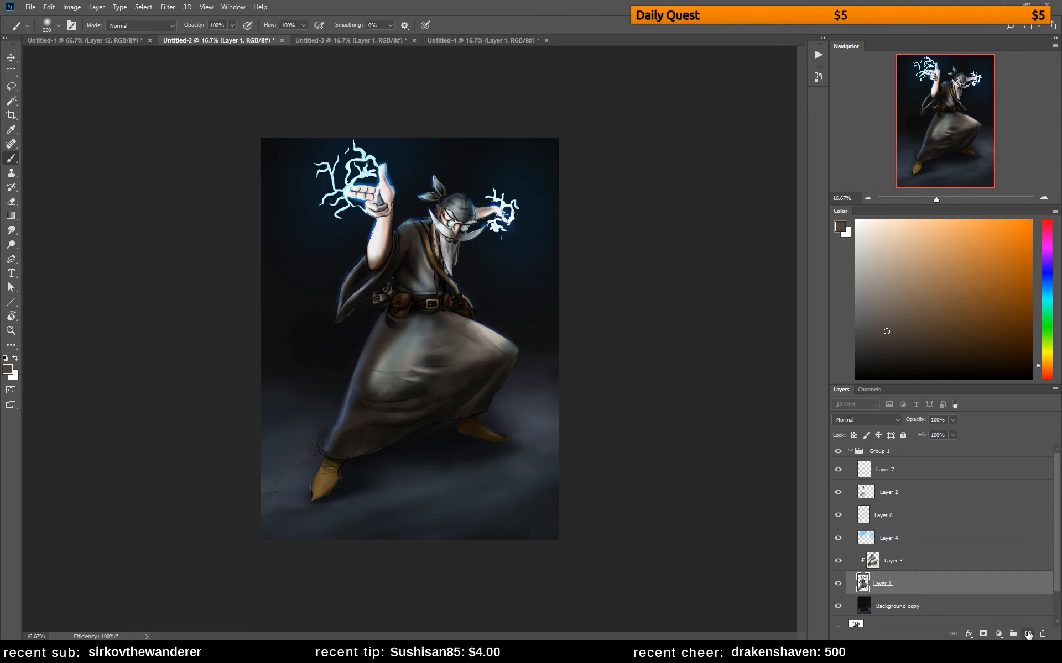
left_click(1027, 634, "ctrl")
Lasso the gap in the robe below the belt and fill it on Layer 8 with grey sampled from the cloth
key("l")
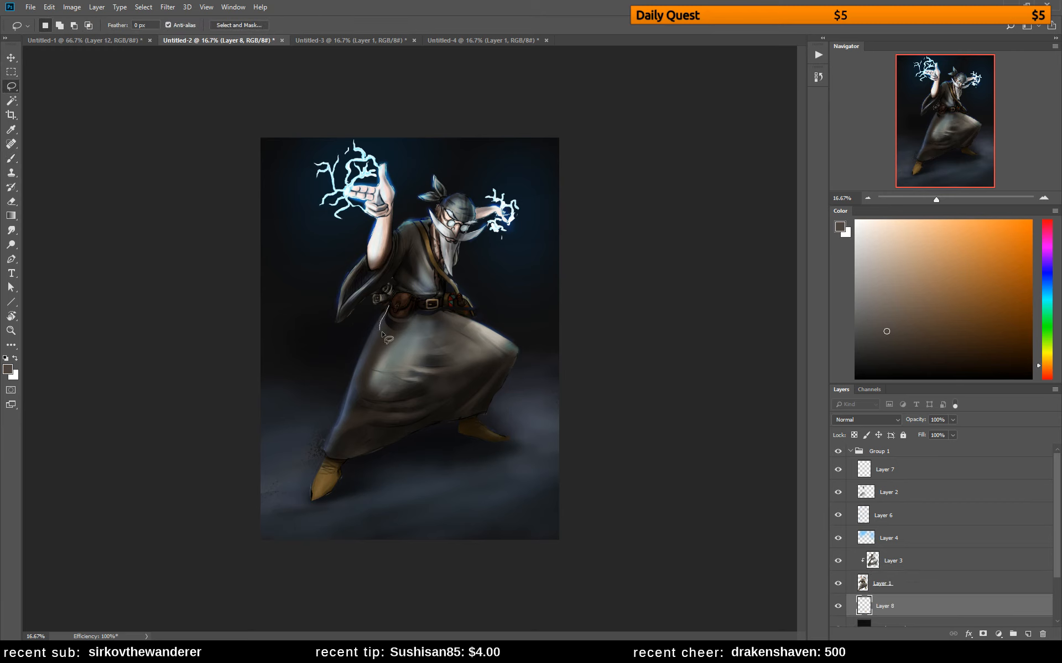
key("shift")
left_click_drag(438, 330, 441, 333)
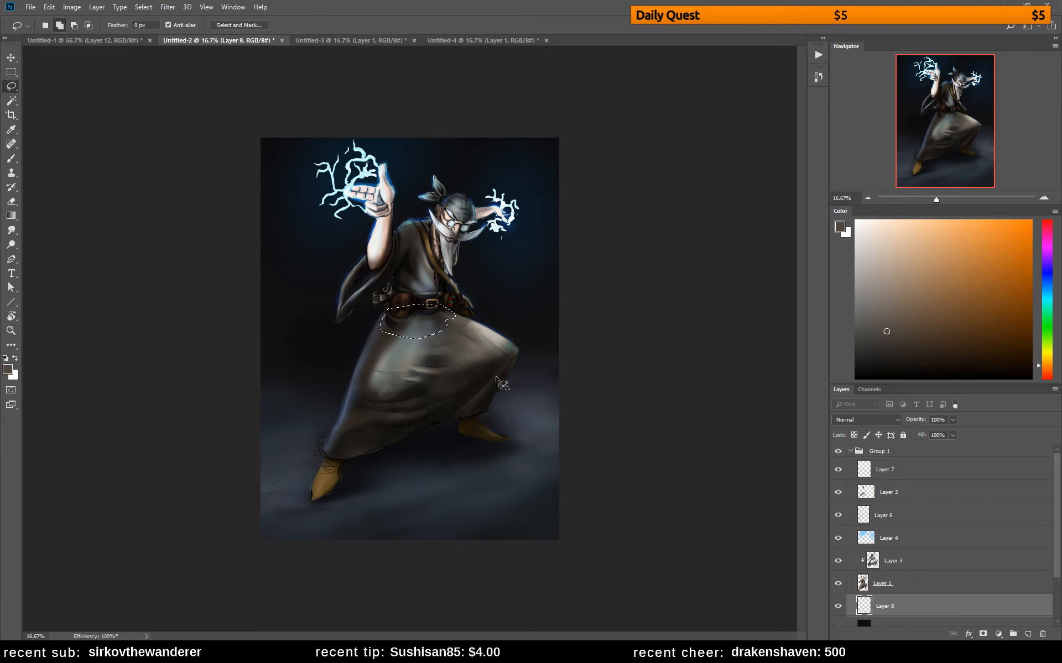
left_click(898, 586)
key("b")
left_click(439, 318, "alt")
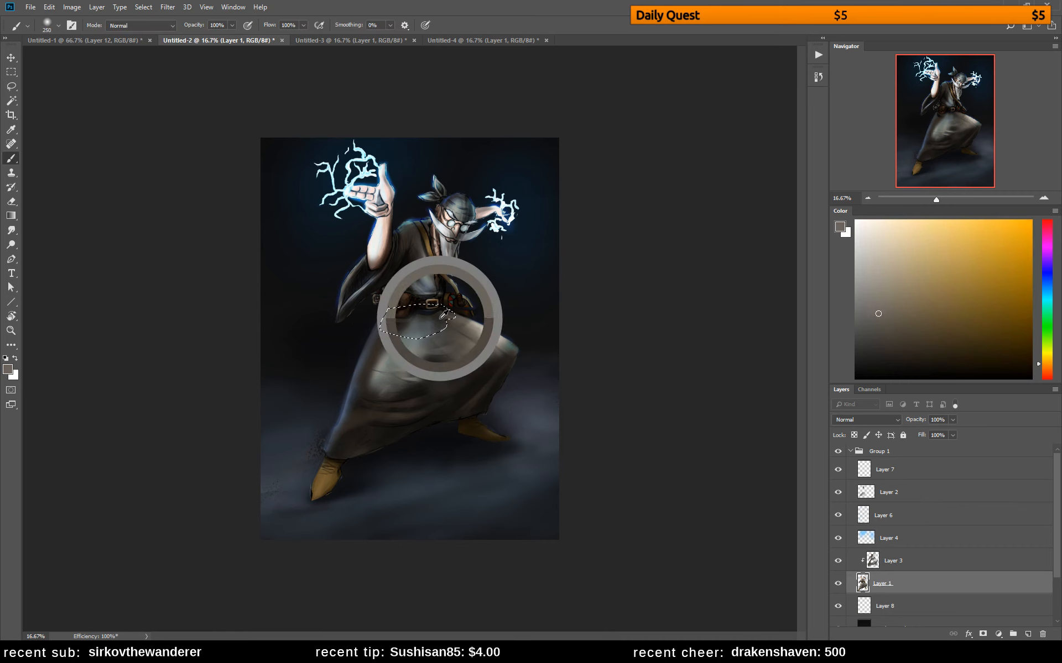
left_click(859, 602)
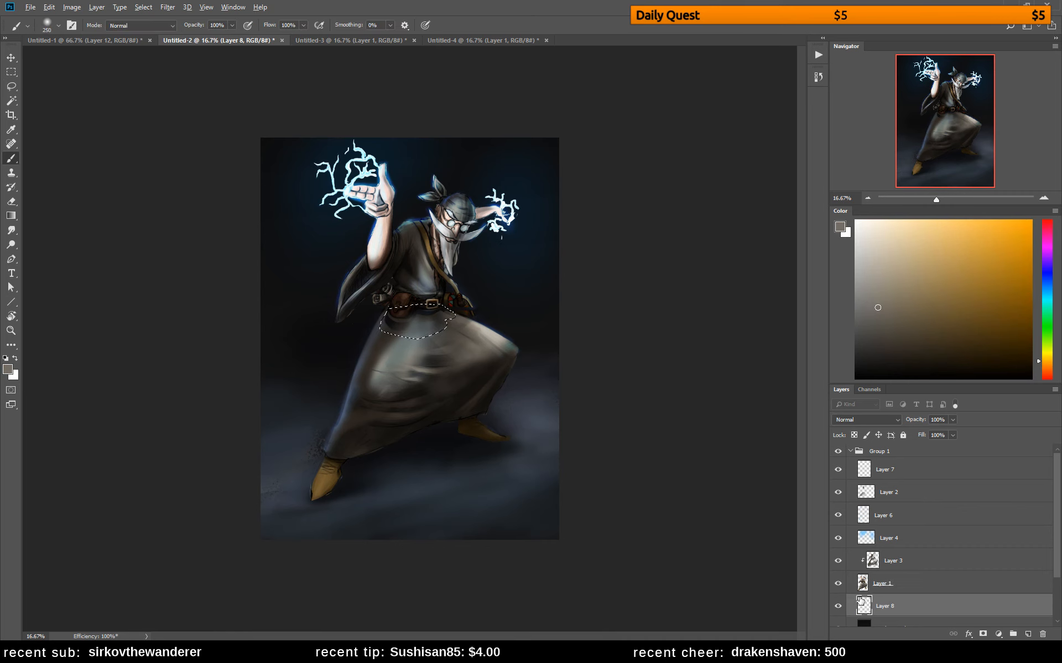
key("alt+BackSpace")
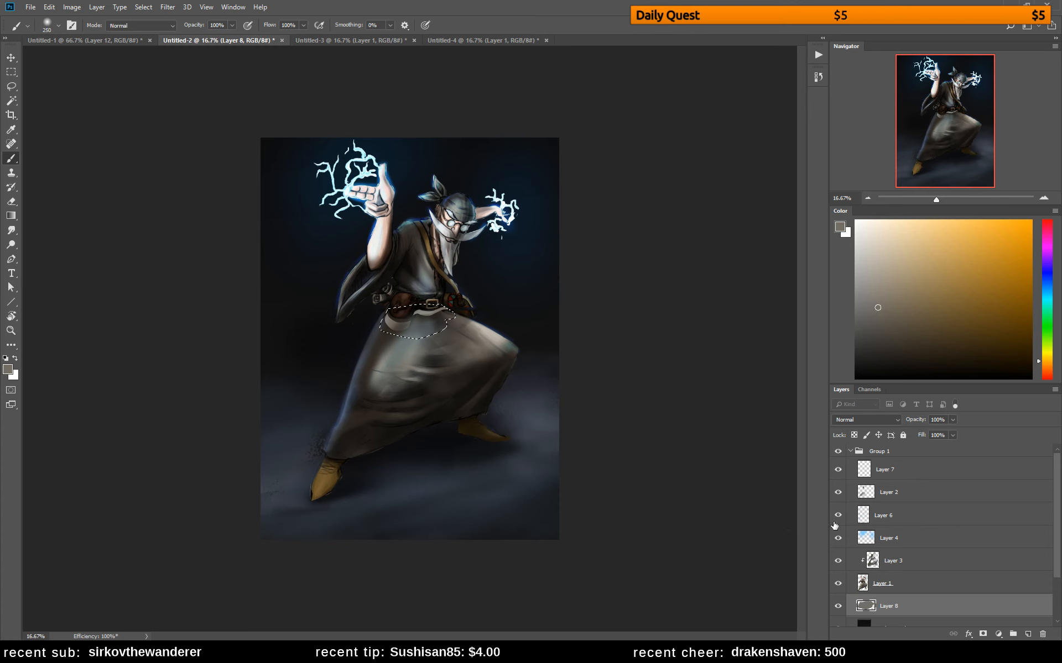
left_click(913, 592)
right_click(915, 592)
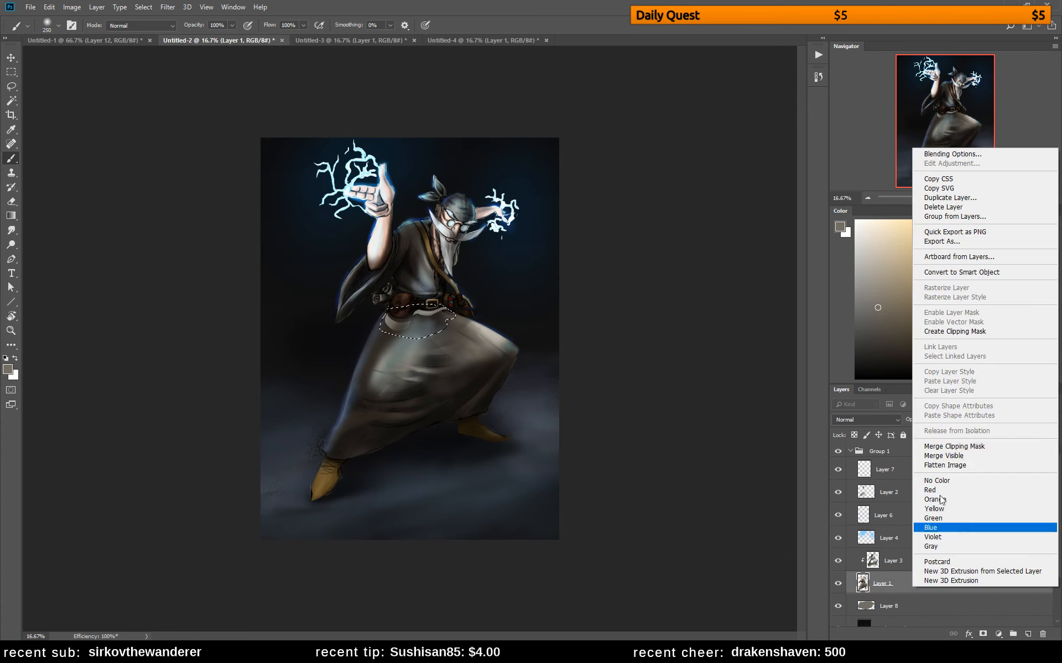
left_click(956, 446)
key("ctrl+z")
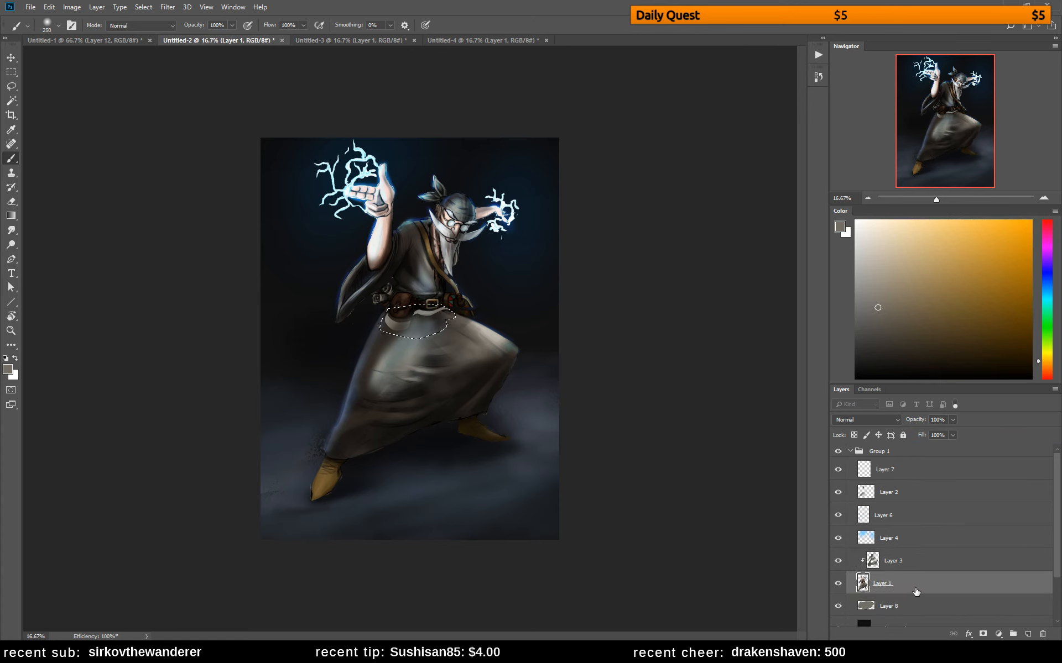
right_click(915, 583)
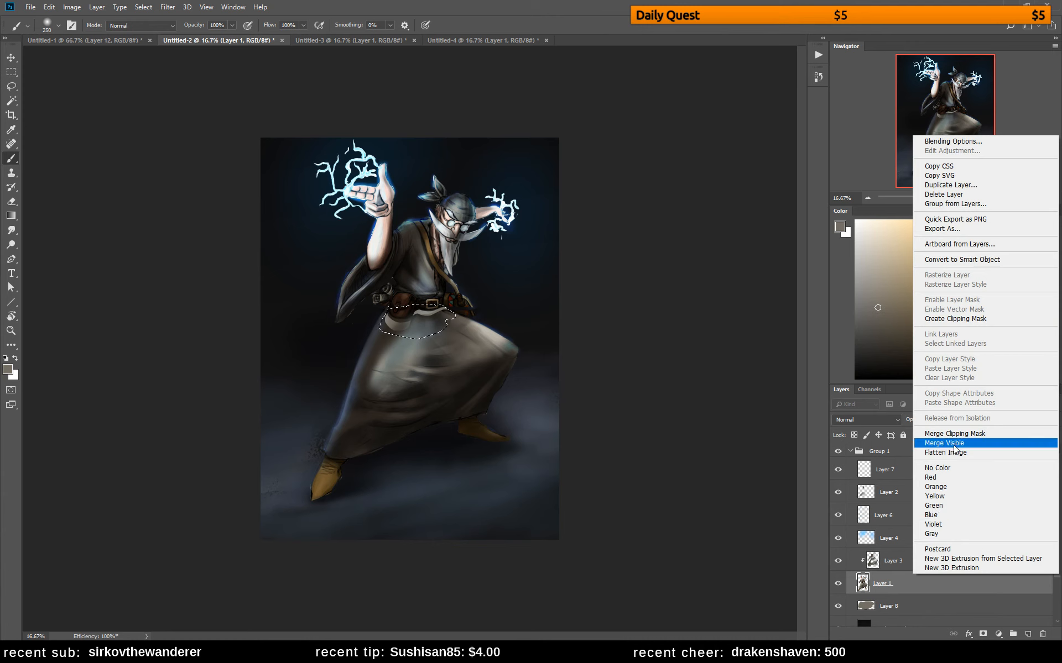
left_click(907, 598)
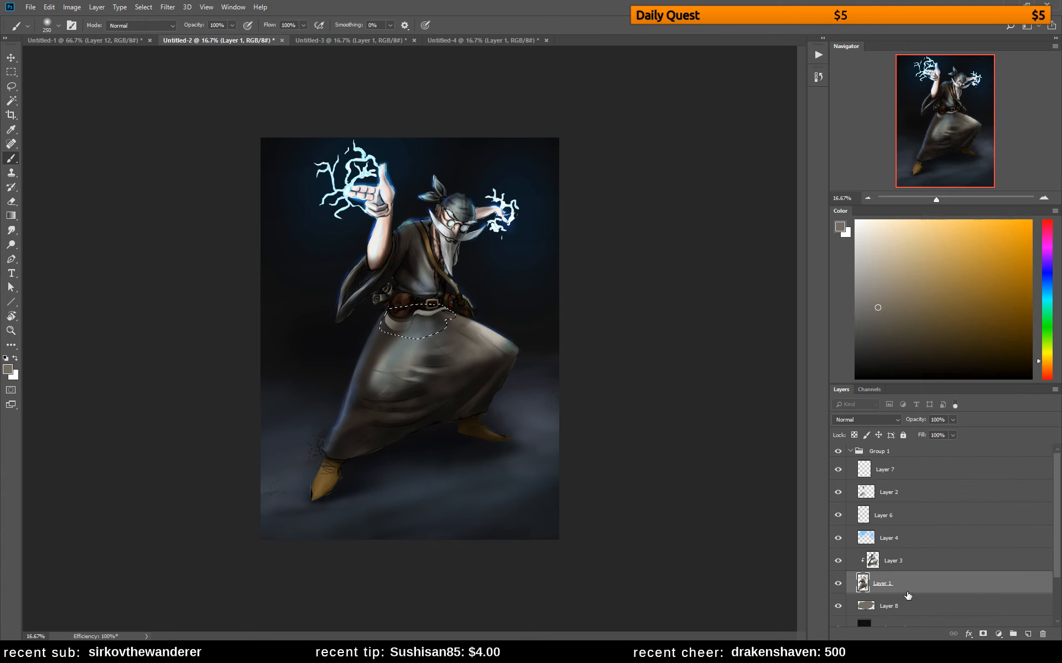
Unclip Layer 3, merge Layer 1 down into Layer 8, clip Layer 3 to the merged layer again, and clear the selection
left_click(895, 572, "alt")
right_click(916, 586)
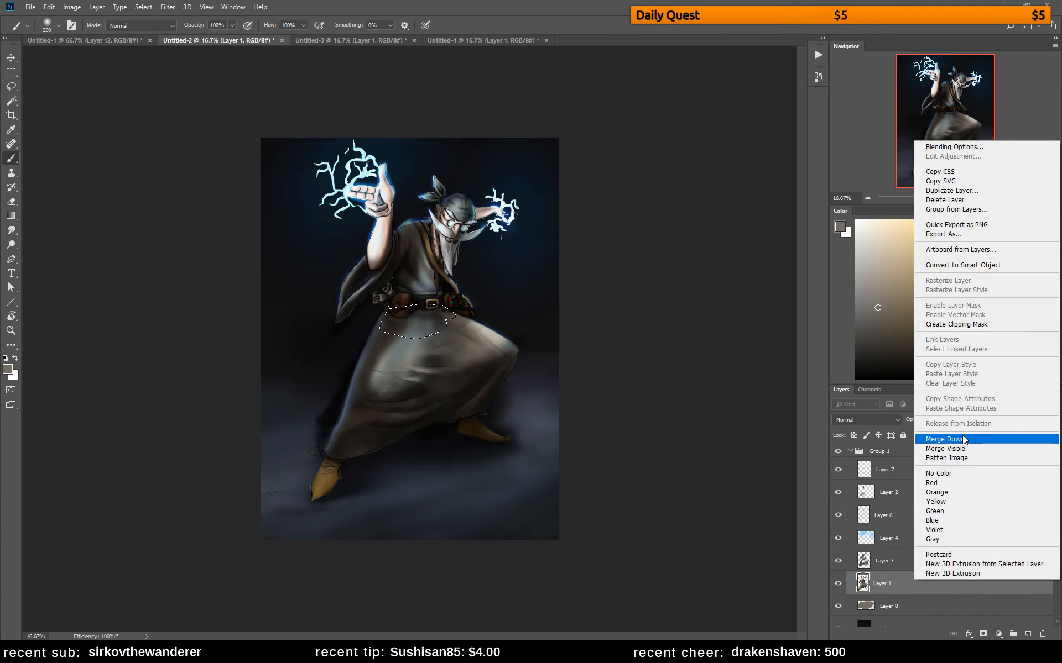
left_click(959, 439)
left_click(907, 571)
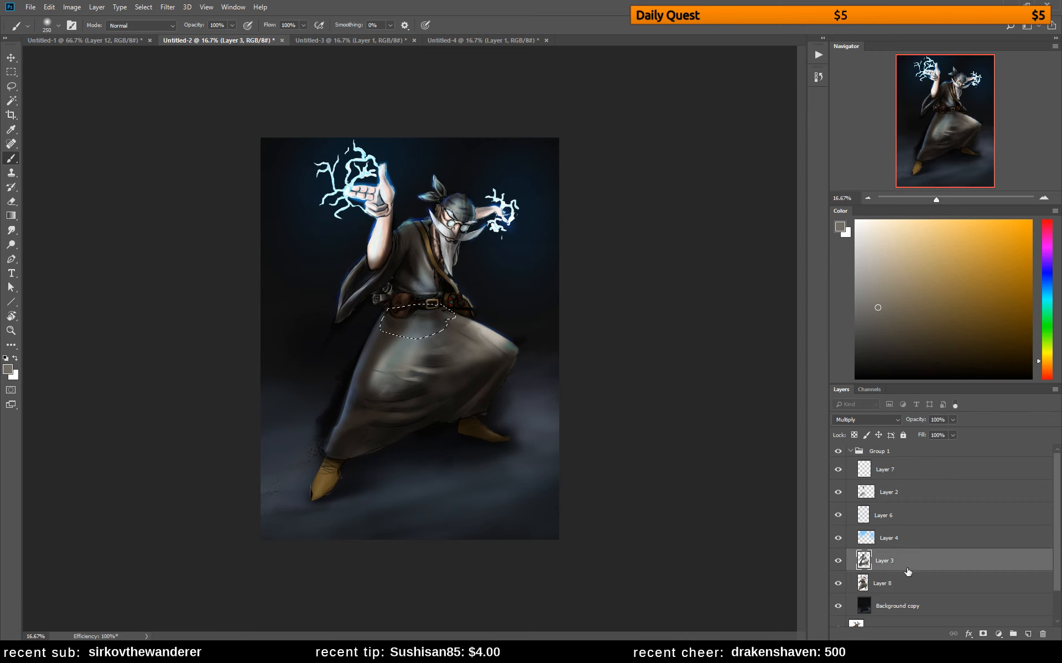
left_click(916, 572, "alt")
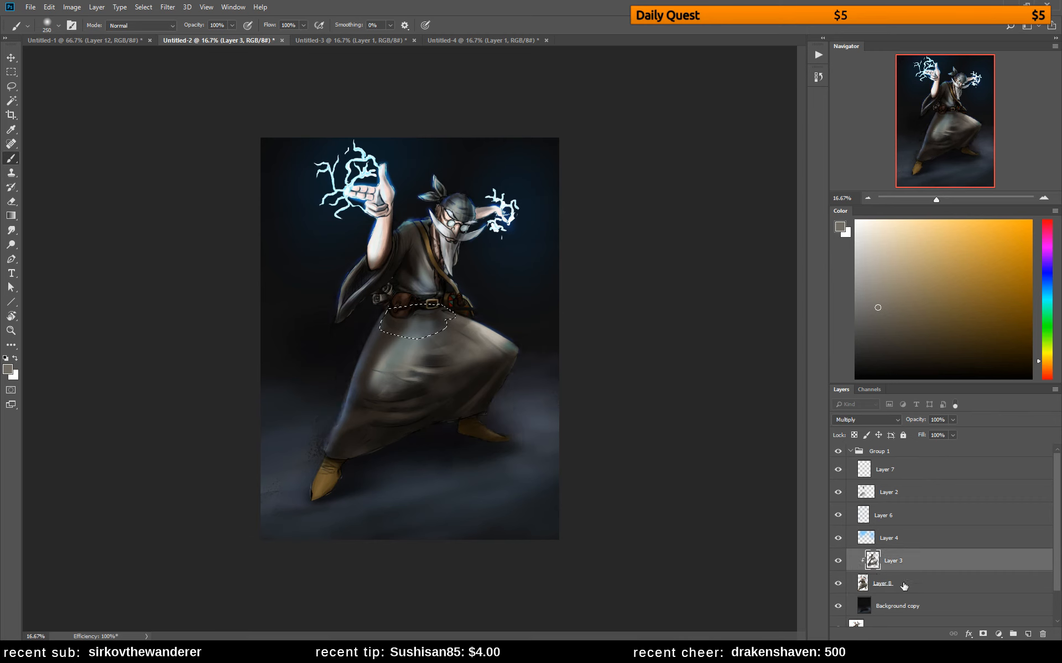
key("ctrl+d")
Switch to the Untitled-3 painting of the hooded figure in green
left_click(357, 44)
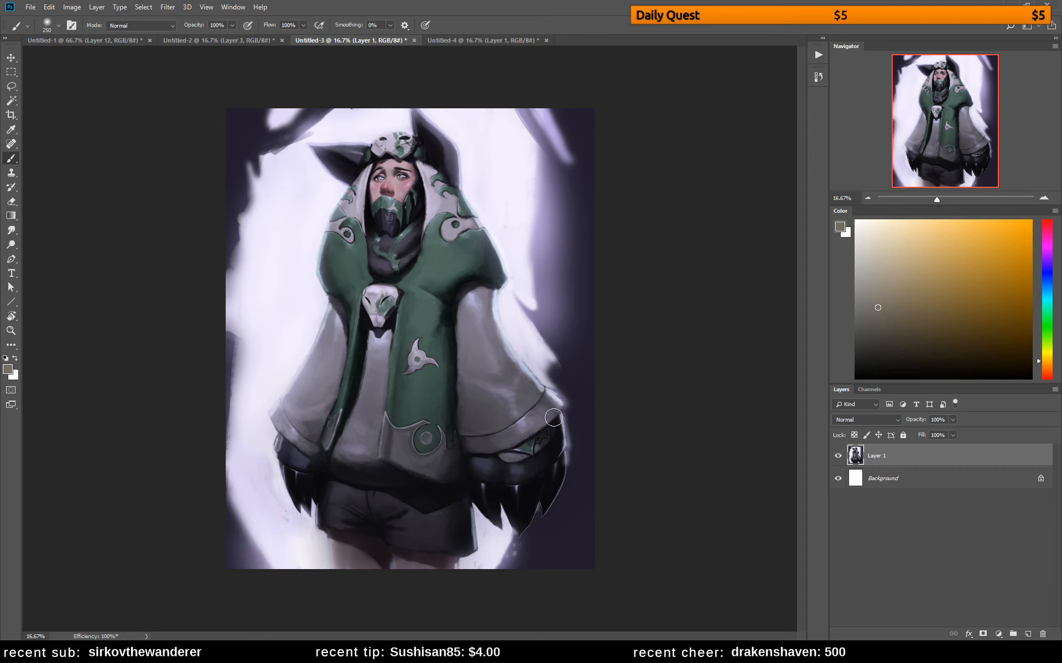
Add a new empty layer directly above Layer 1
left_click(908, 476)
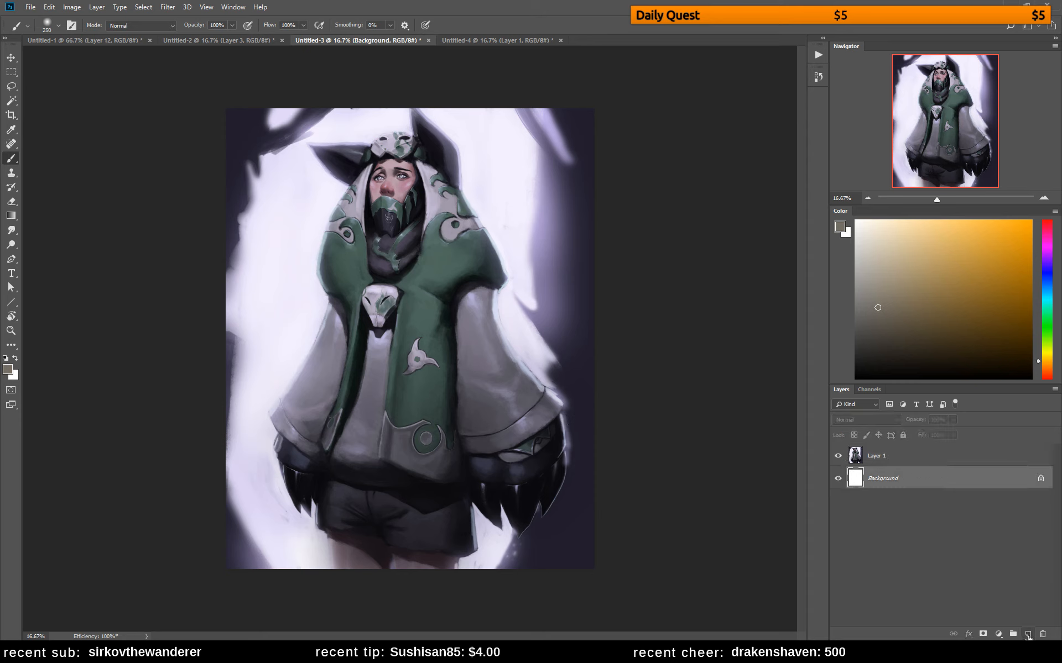
left_click(930, 455)
left_click(1027, 634)
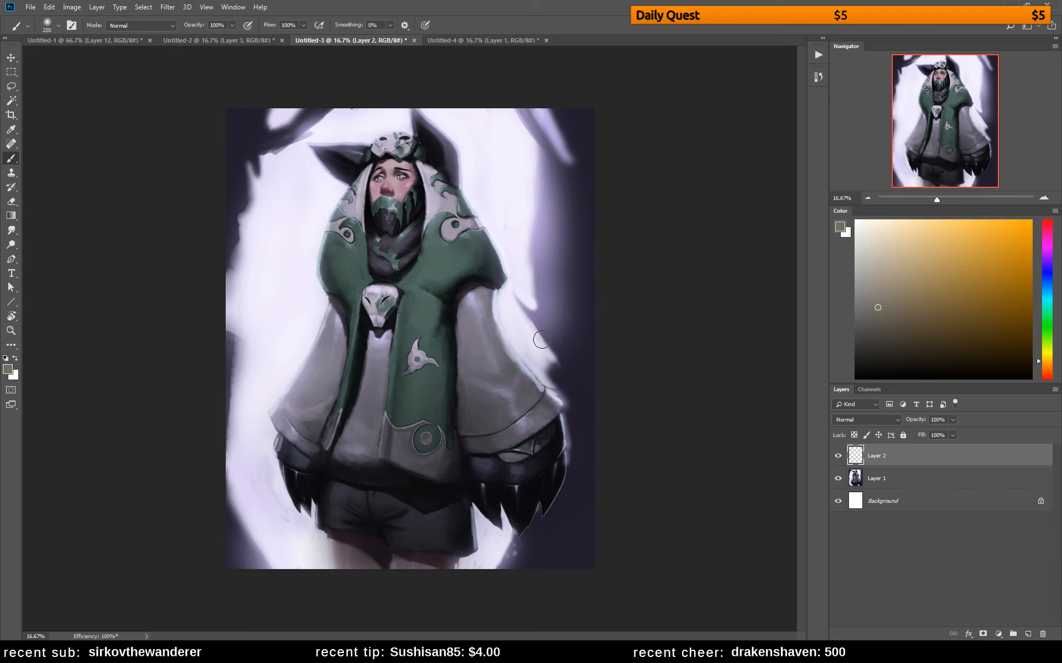
left_click(526, 218, "alt")
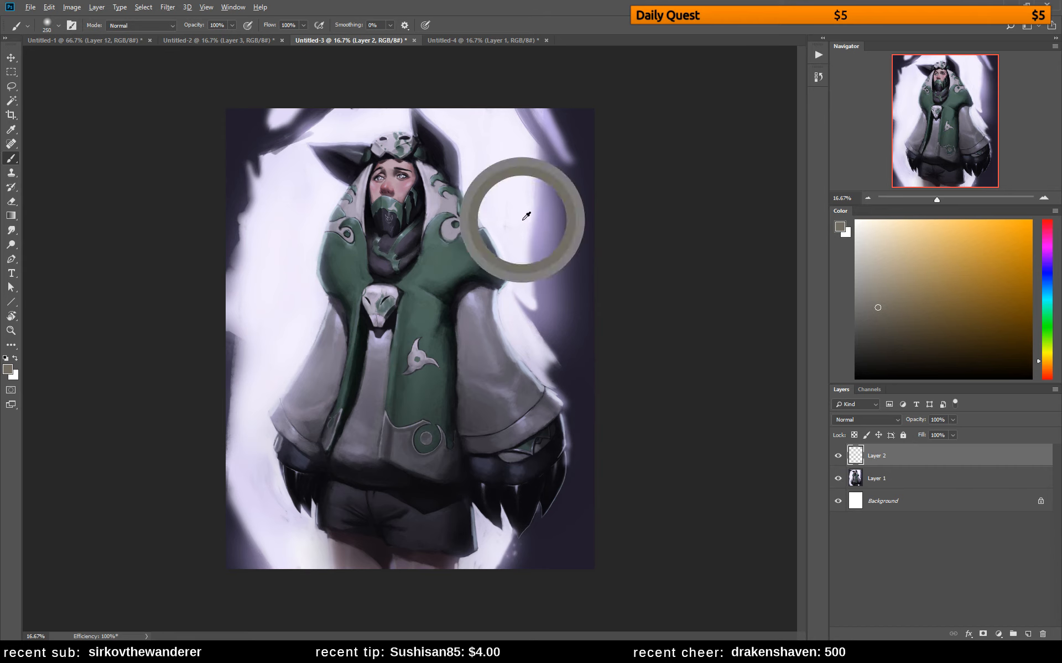
left_click_drag(542, 148, 533, 288)
key("ctrl+z")
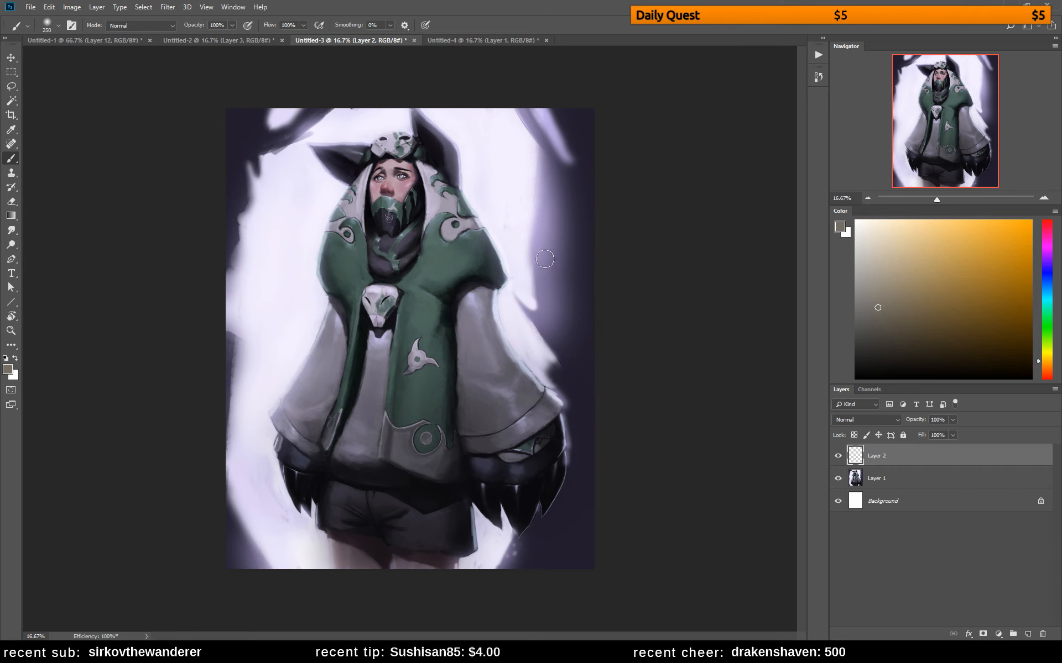
Set the Eyedropper to sample Current & Below, pick the pale lavender of the backdrop, and return to the Brush
key("i")
left_click(237, 25)
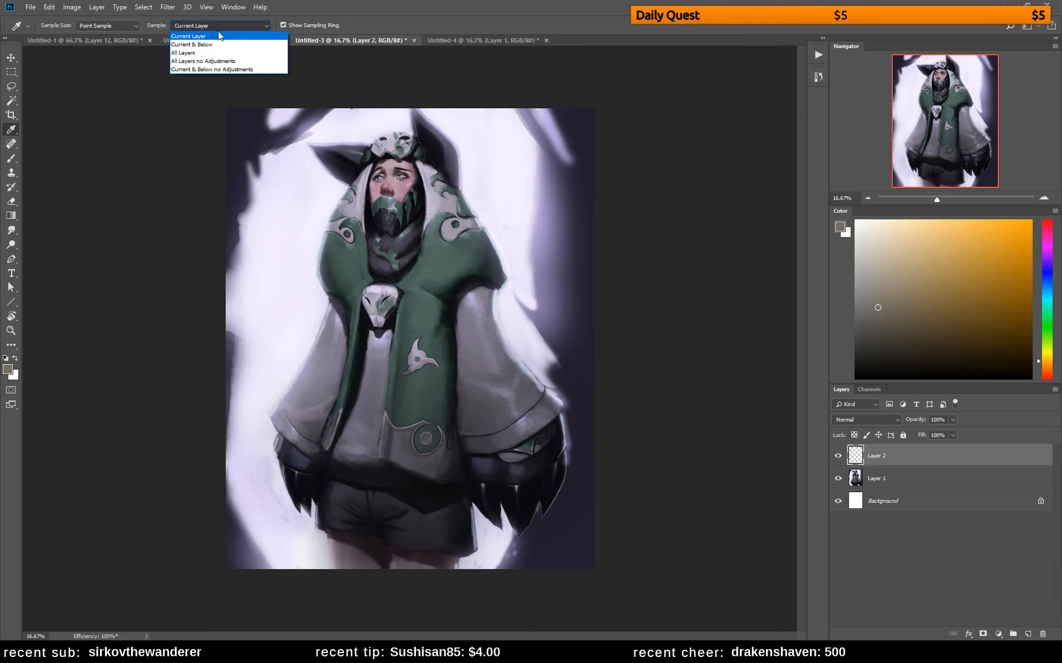
left_click(191, 47)
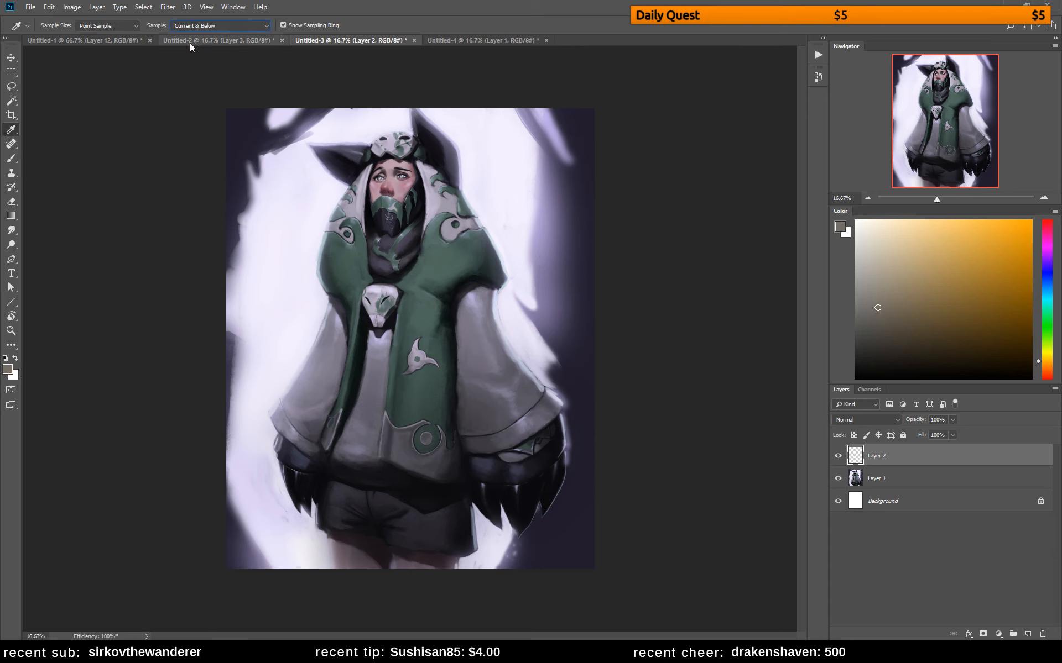
left_click(527, 228)
key("b")
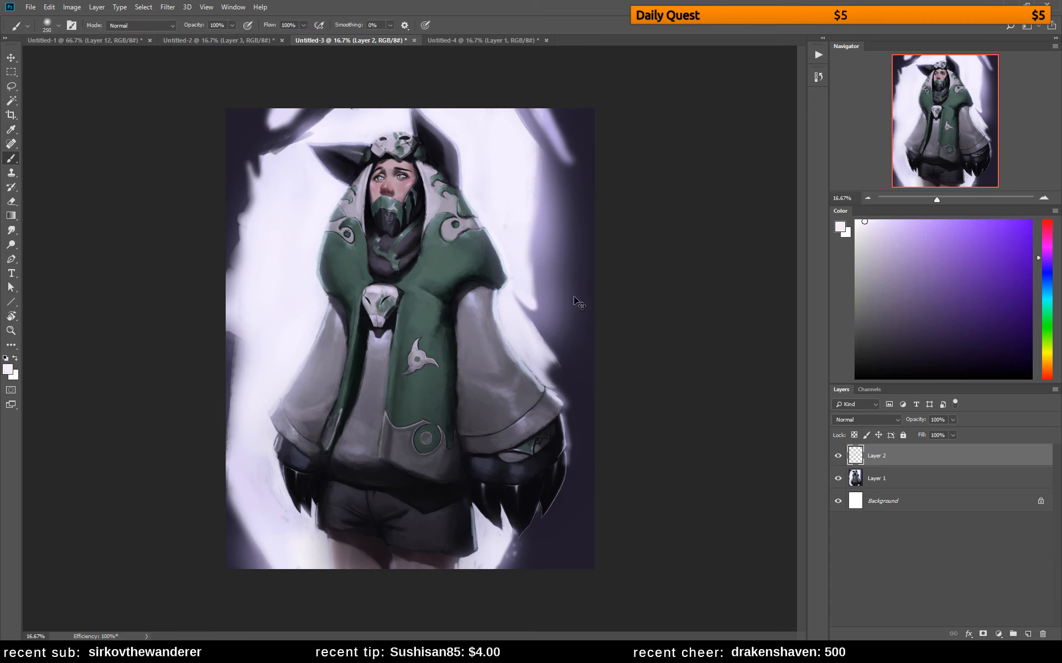
Duplicate Layer 1
left_click(942, 478)
key("ctrl+j")
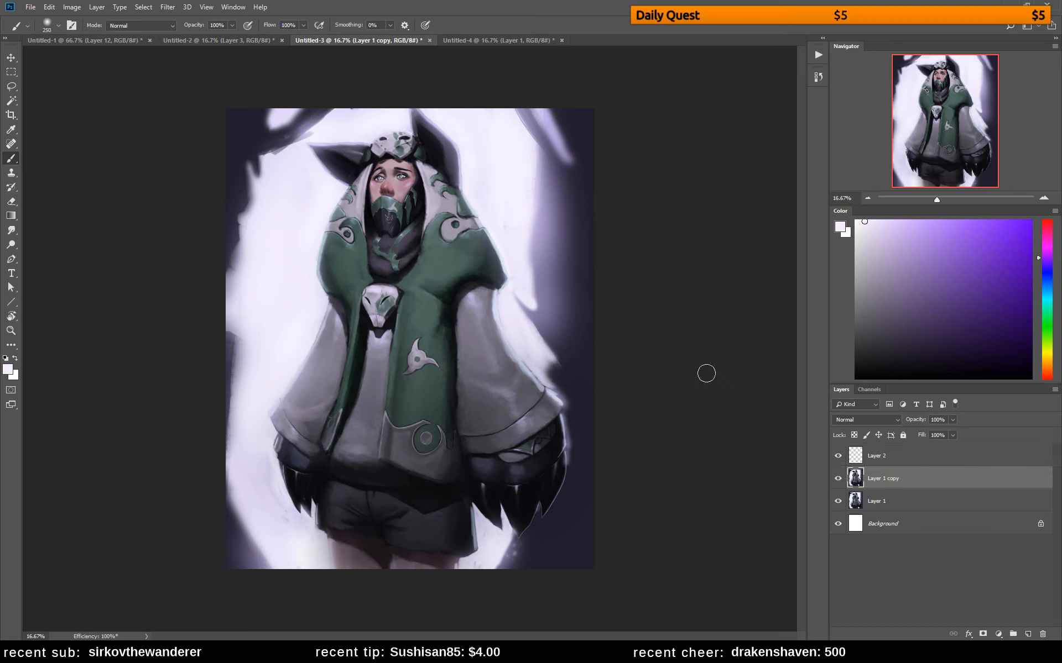
left_click(525, 200, "alt")
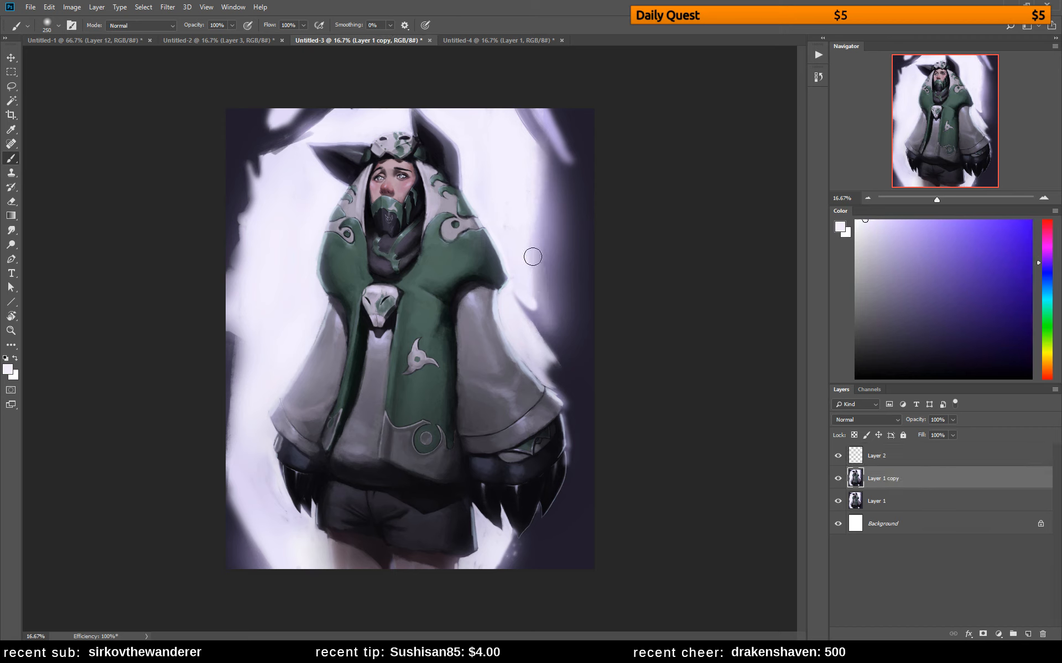
key("ctrl+z")
left_click_drag(543, 158, 544, 309)
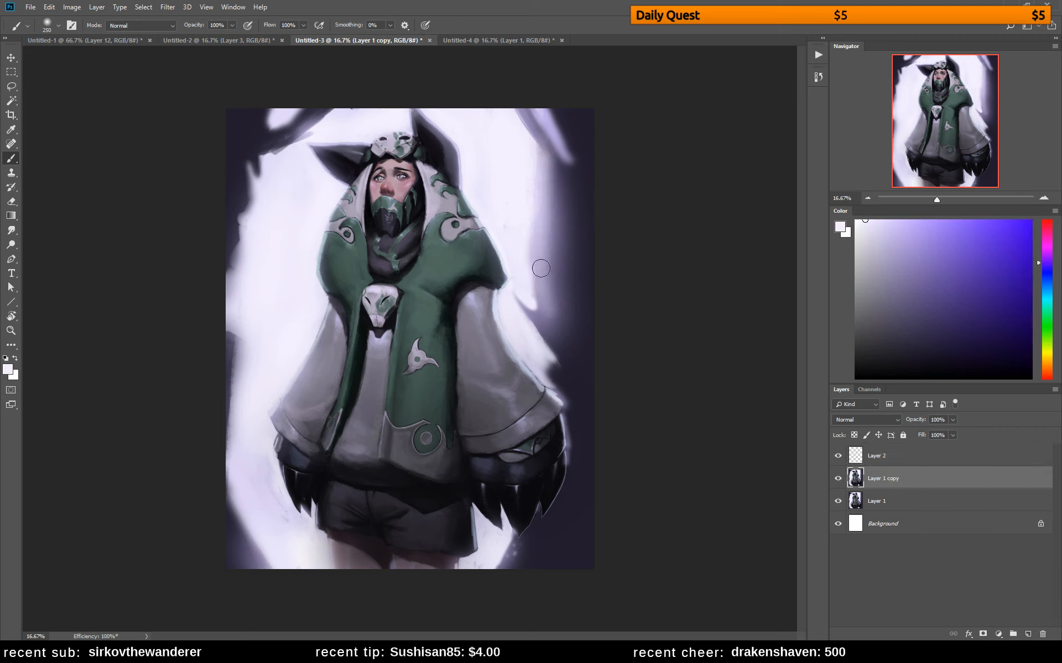
key("ctrl+z")
Blend the edge between the pale glow and the dark backdrop above the right sleeve using sampled lavender tones
left_click(537, 226, "alt")
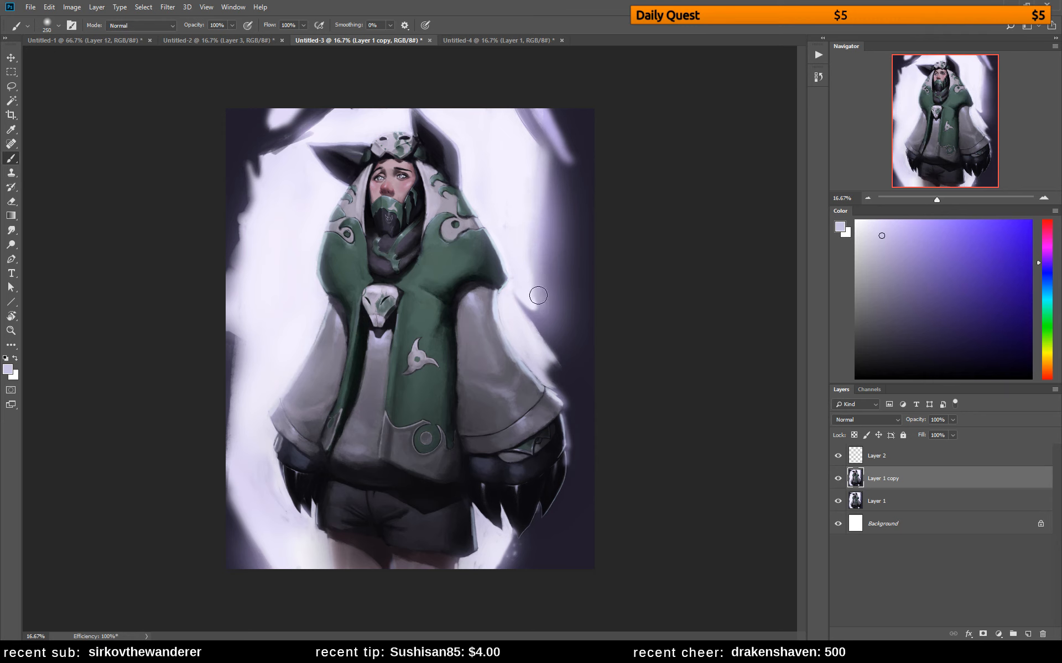
left_click(550, 239, "alt")
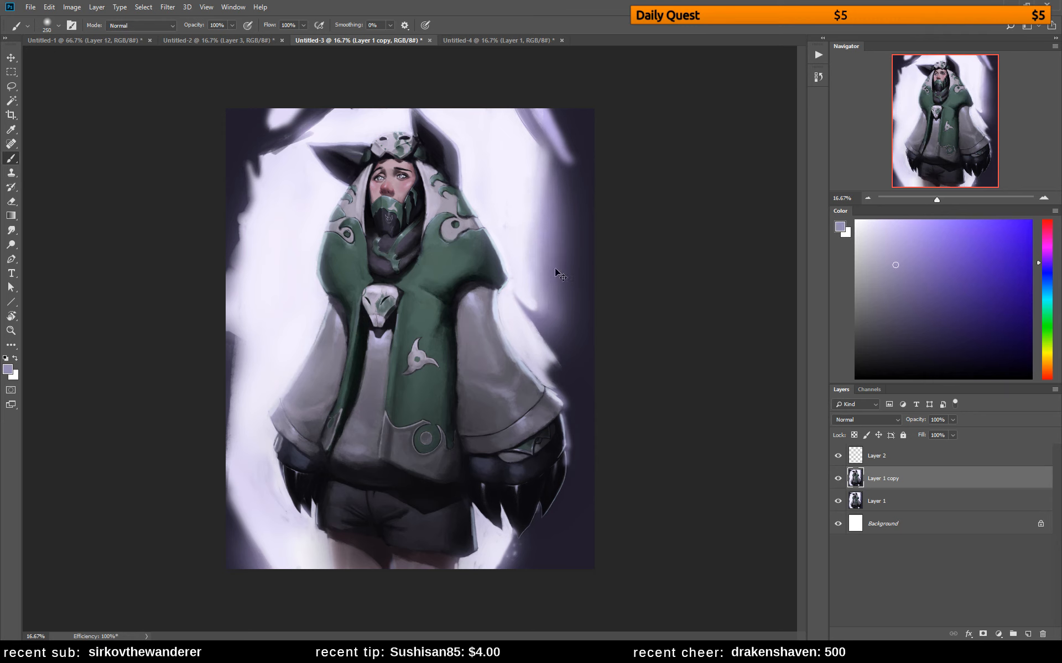
left_click(553, 239, "alt")
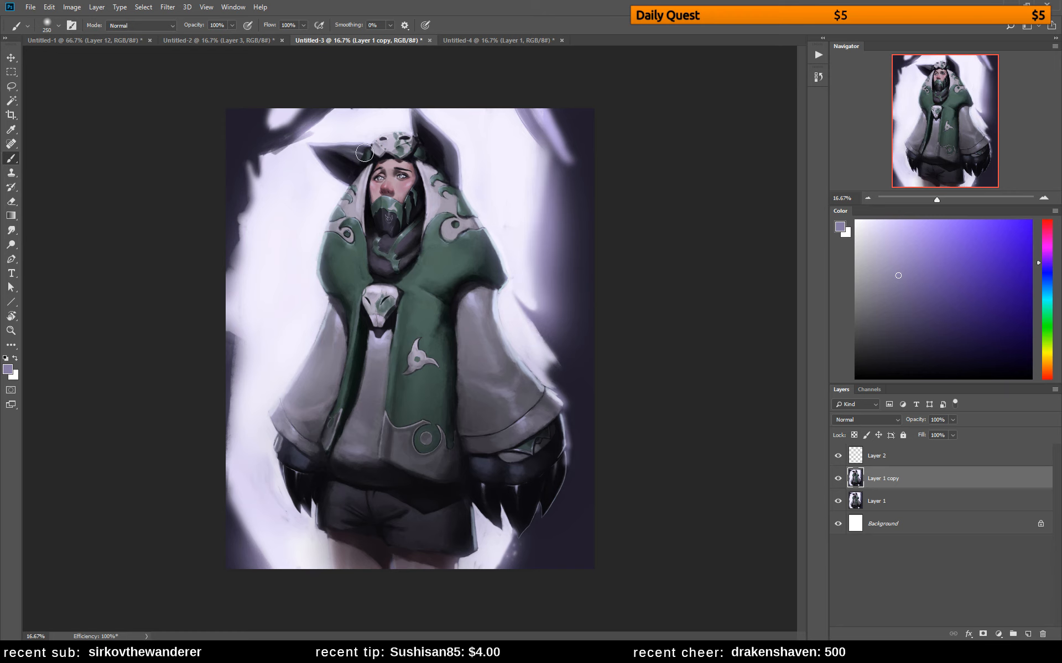
left_click(527, 422, "alt")
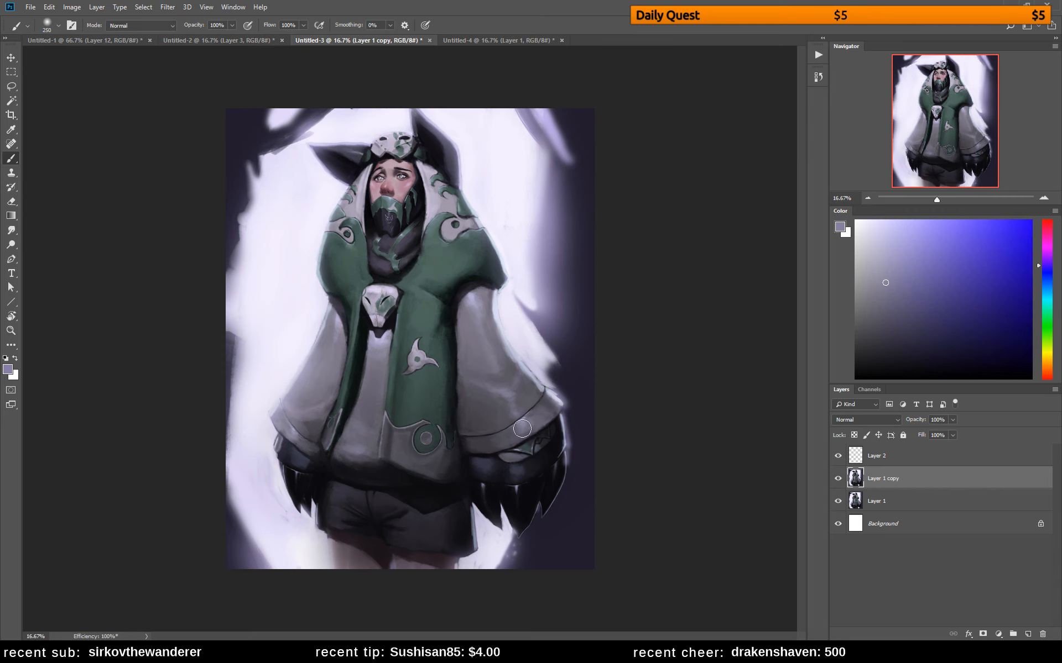
Sample a muted pink from the bridge of the nose and reduce the brush size to 30 for face details
key("z")
left_click_drag(396, 146, 442, 147)
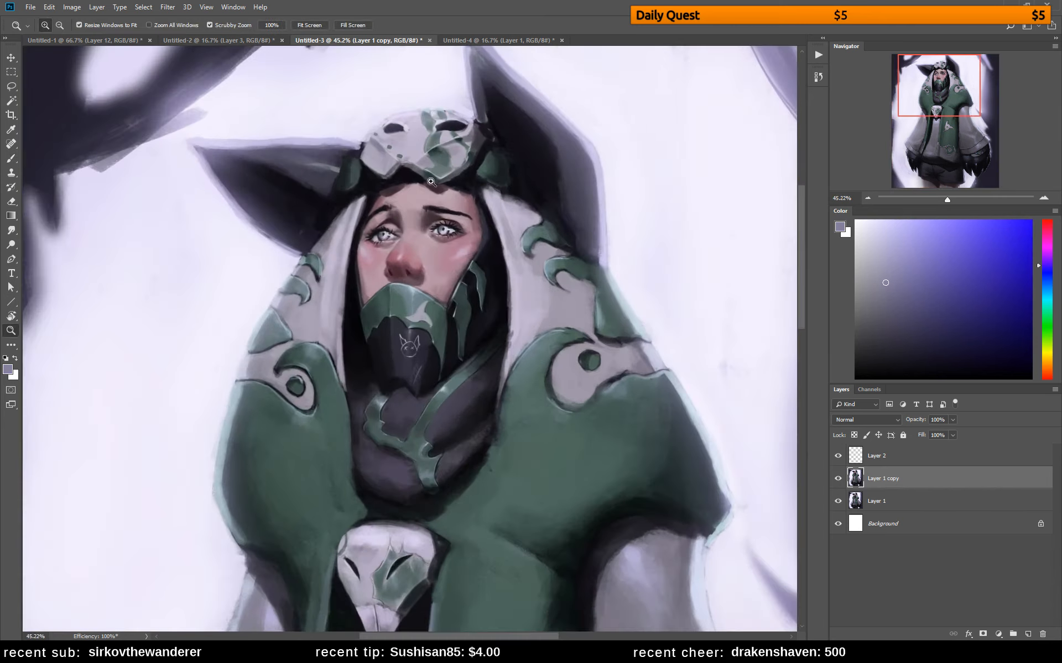
key("b")
left_click(410, 238, "alt")
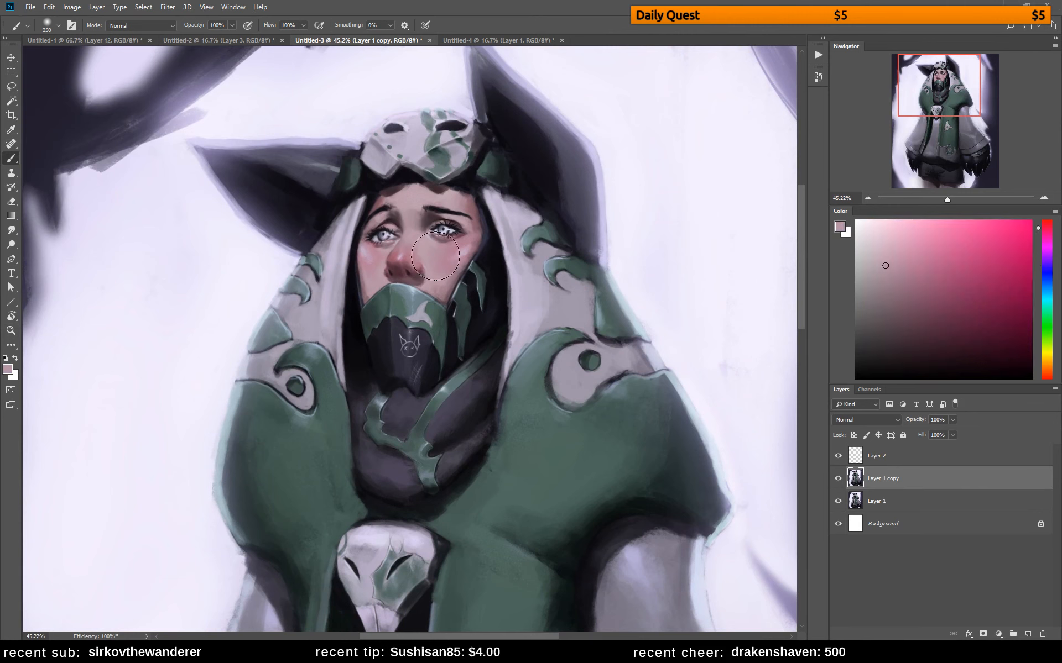
key("bracketleft")
key("bracketleft")
key("l")
mouse_move(409, 237)
left_mouse_down()
mouse_move(380, 279)
mouse_move(411, 283)
mouse_move(427, 272)
mouse_move(409, 238)
left_mouse_up()
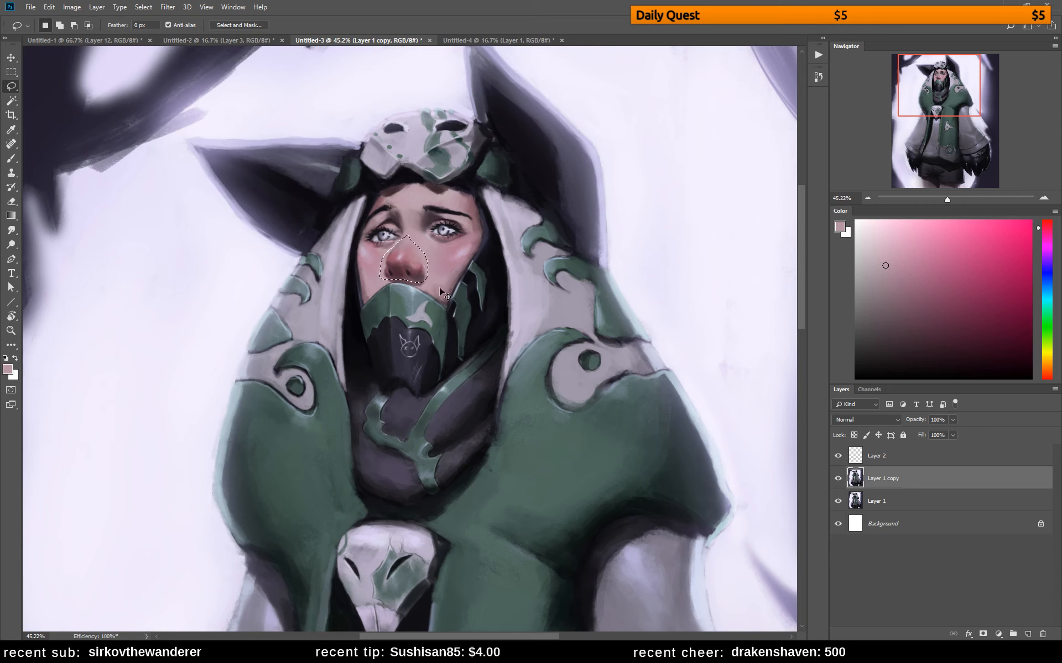
key("ctrl+d")
key("b")
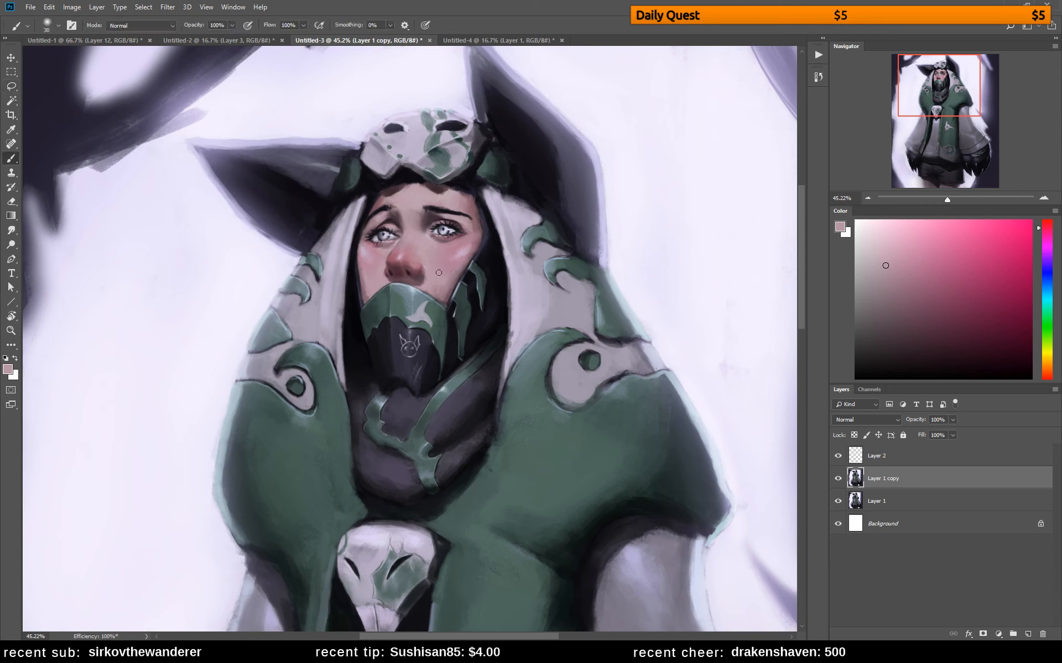
Pick a dark reddish brown and paint small touches around the inner brow and inner corner of the left eye
left_click(399, 215, "alt")
left_click(921, 334)
left_click(1047, 223)
left_click(392, 221, "alt")
left_click(391, 251, "alt")
left_click(398, 224, "alt")
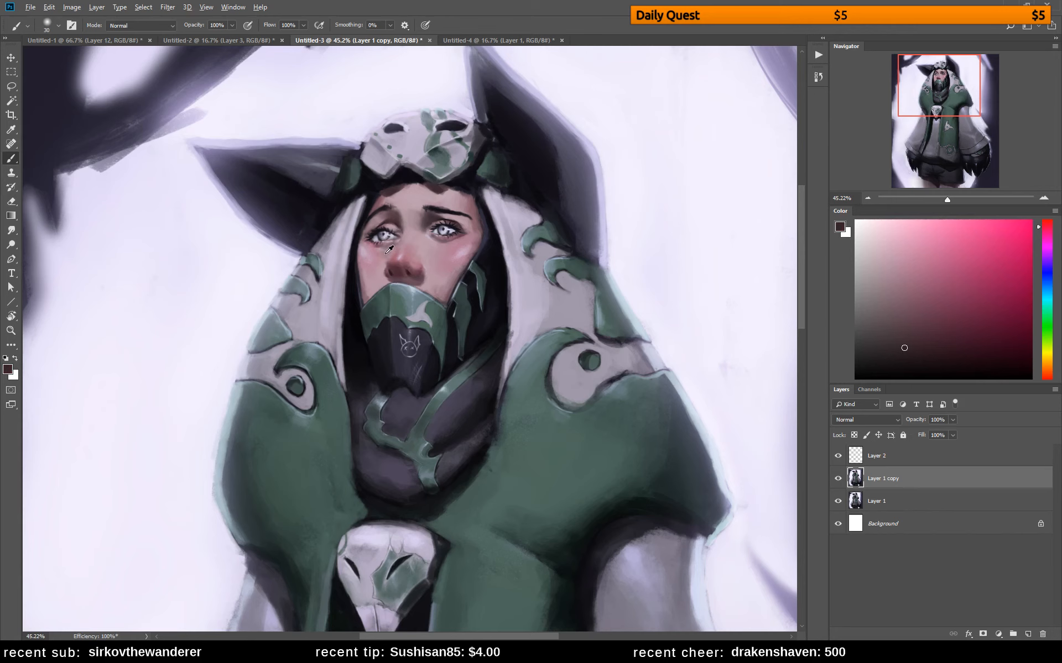
Pick a dusty pink skin tone and touch up the skin between the left eye and the nose bridge
left_click(393, 246, "alt")
left_click(907, 283)
left_click(1047, 222)
left_click(427, 244, "alt")
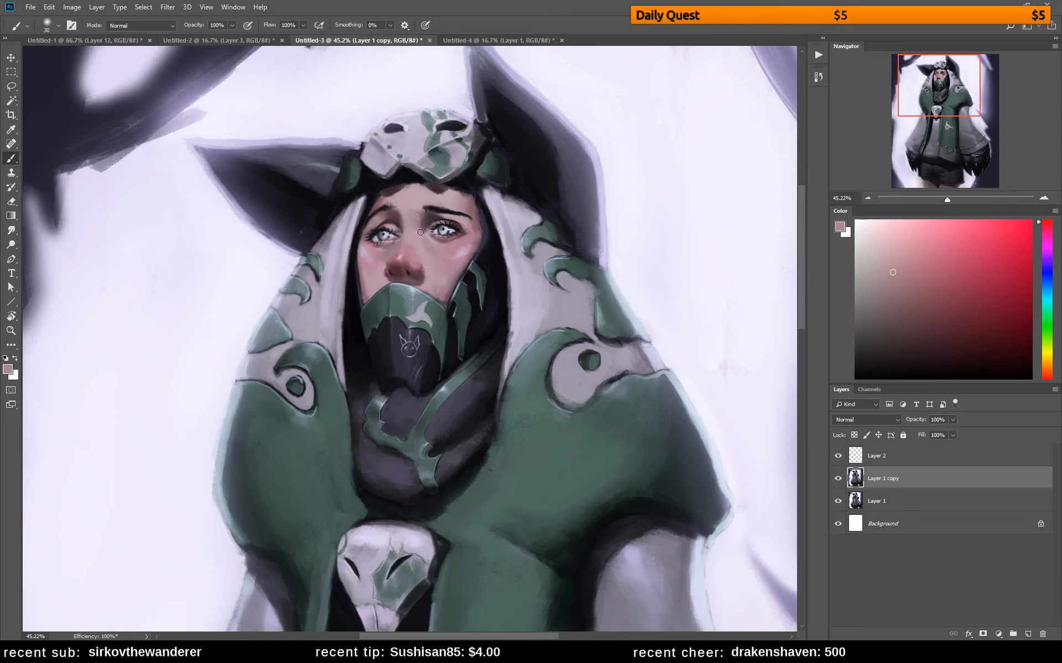
Flip the canvas horizontally and soften the skin beside the nose with sampled pink tones
key("ctrl+shift+h")
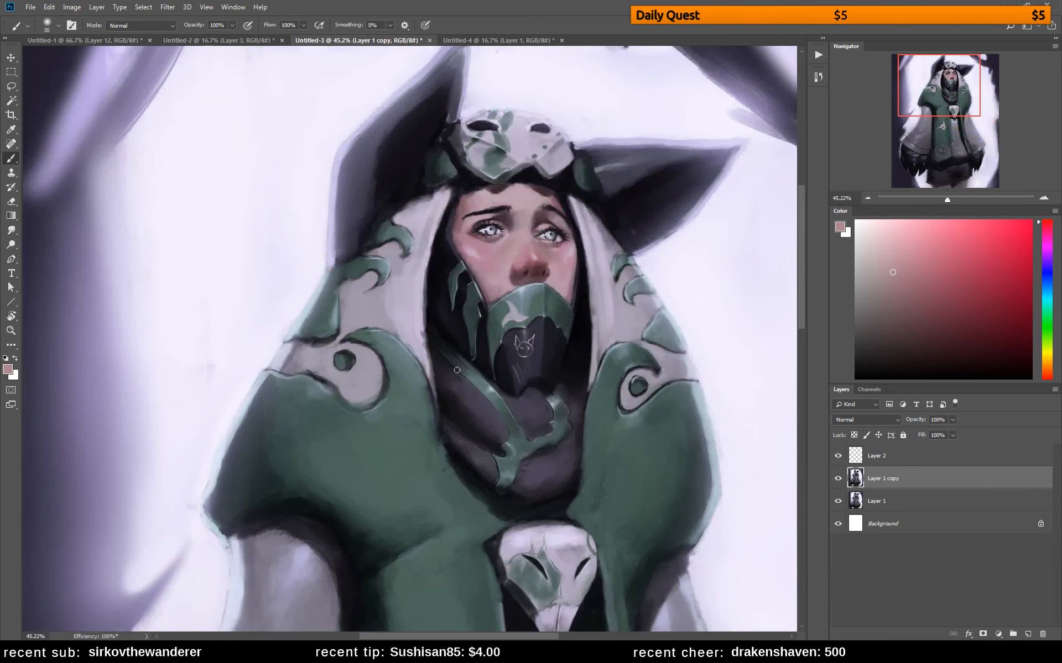
left_click(512, 268, "alt")
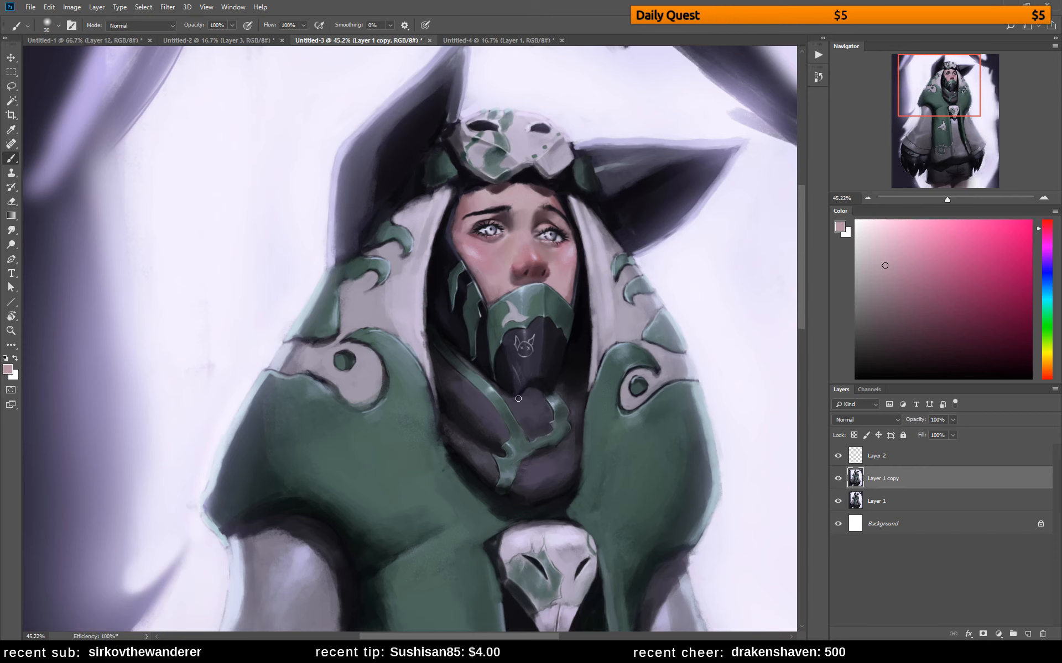
left_click(506, 270, "alt")
left_click_drag(506, 272, 507, 265)
Pick a darker red tone and deepen the shading along the side and tip of the nose
left_click(543, 272, "alt")
left_click(928, 303)
left_click(1047, 224)
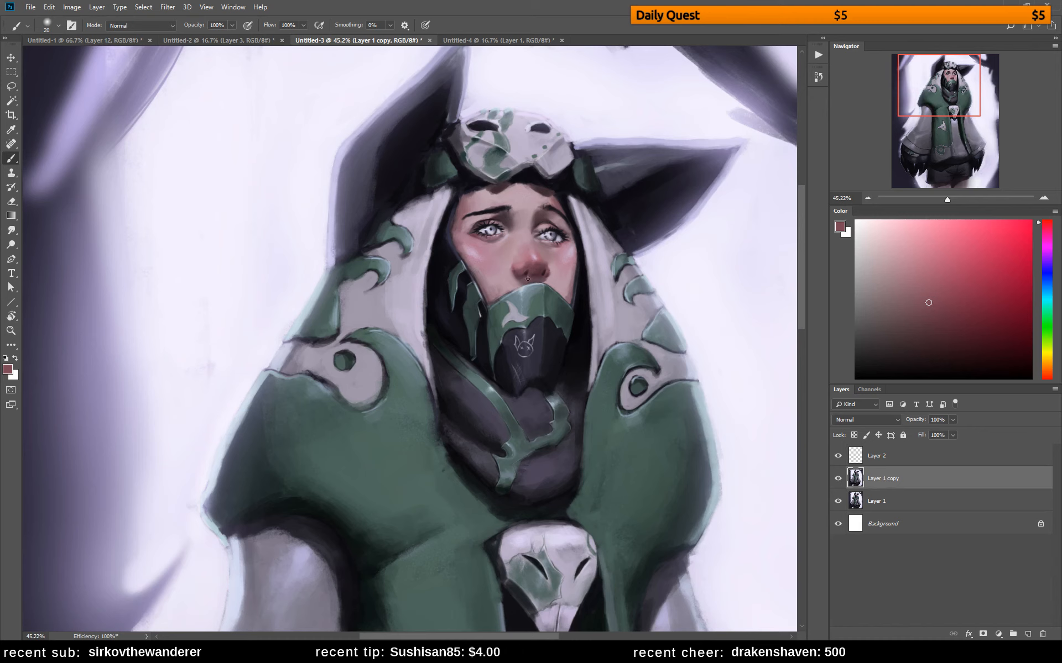
left_click(949, 333)
left_click(544, 271, "alt")
left_click(531, 271, "alt")
Blend the cheek between the nose and the hood edge with sampled skin tones
left_click(547, 260, "alt")
left_click(553, 267, "alt")
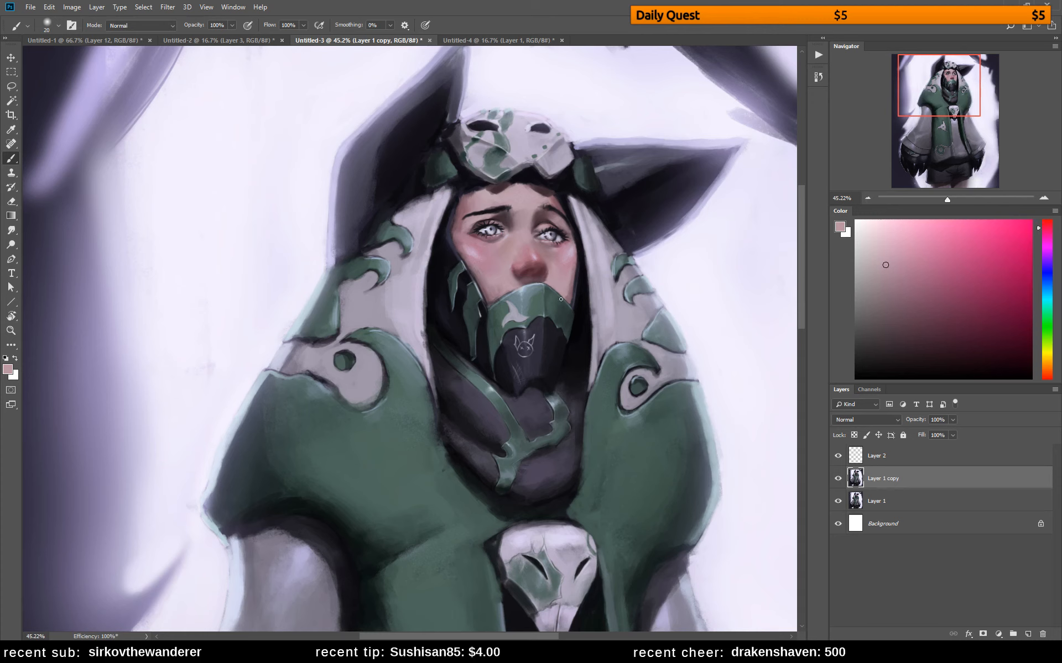
left_click(573, 277, "alt")
left_click(573, 266, "alt")
left_click(569, 277, "alt")
Flip the canvas back to its original orientation and choose a muted dark red as the painting color
key("ctrl+f")
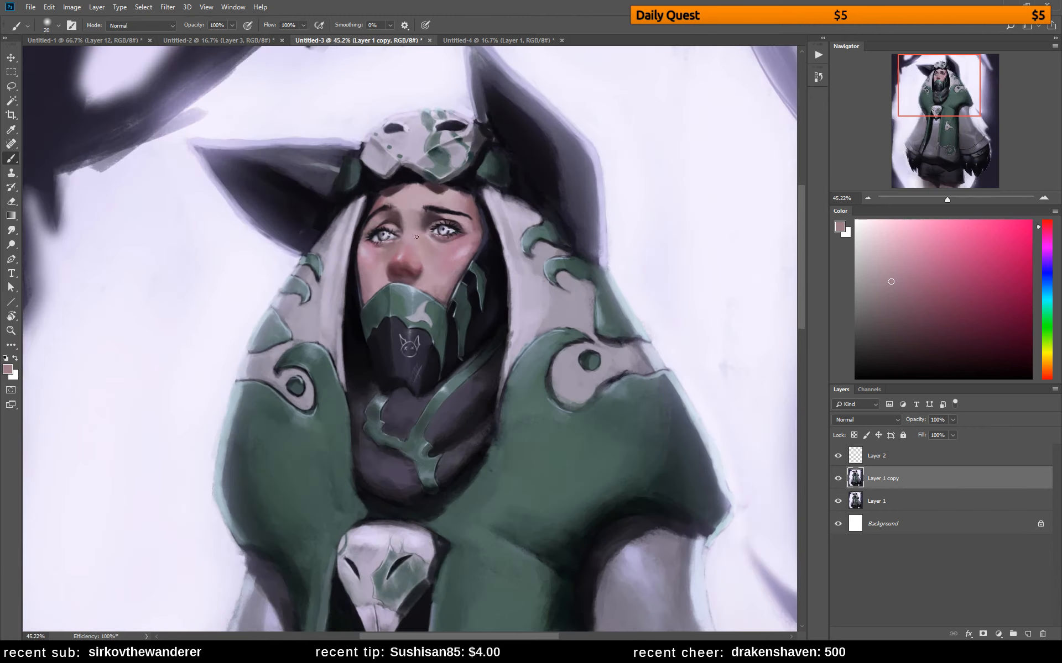
left_click(395, 216, "alt")
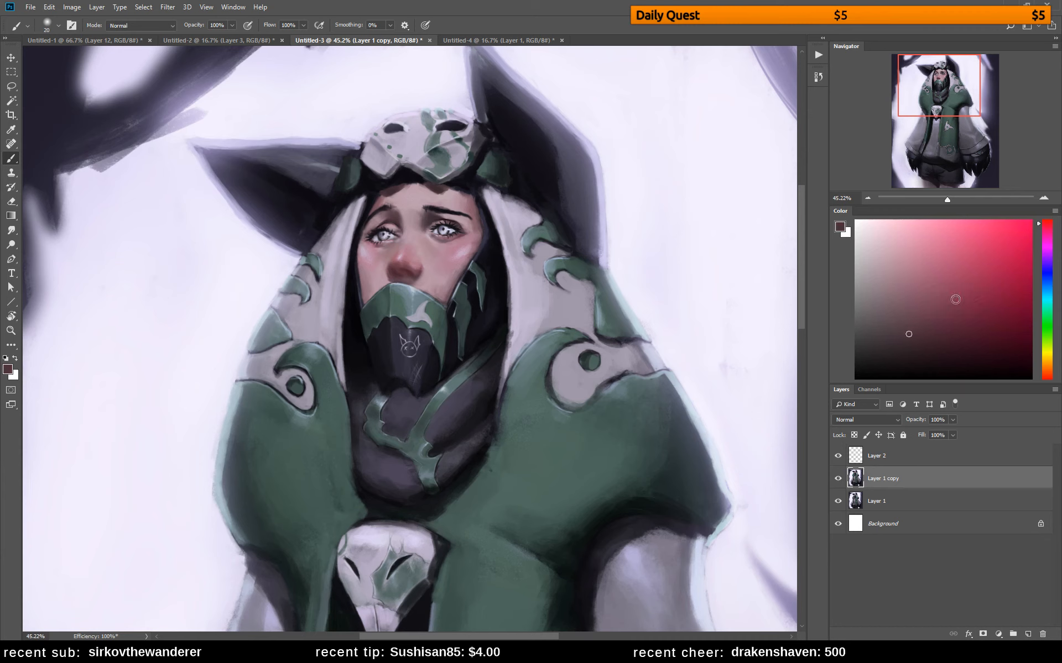
left_click(920, 300)
Lasso a round area around the face and hood and open it in the Liquify filter
key("l")
mouse_move(431, 106)
left_mouse_down()
mouse_move(299, 305)
mouse_move(459, 107)
left_mouse_up()
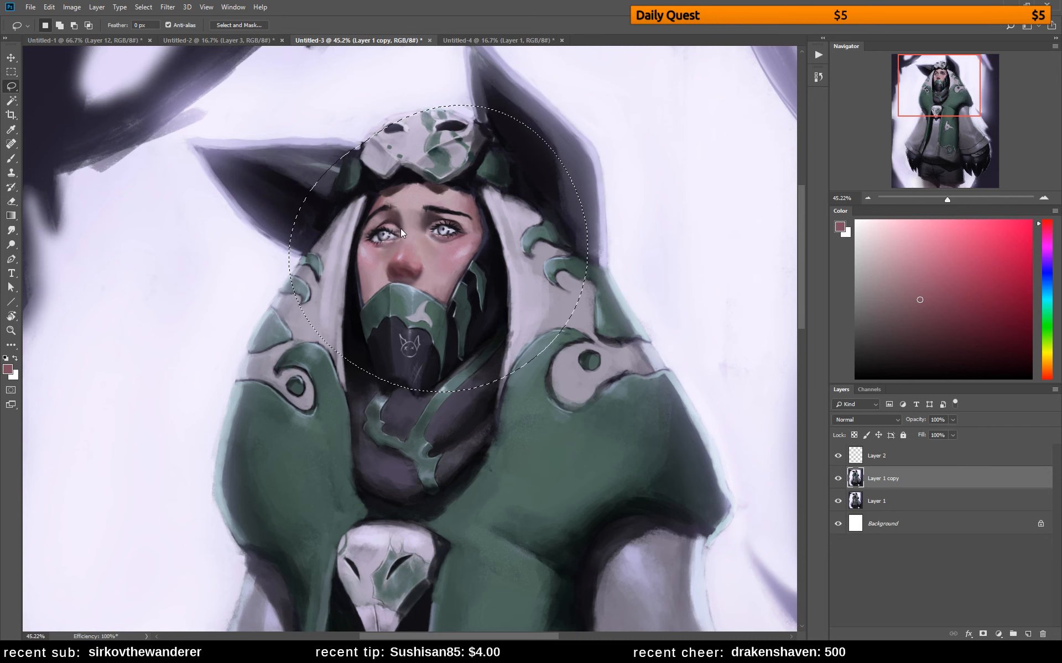
key("ctrl+shift+x")
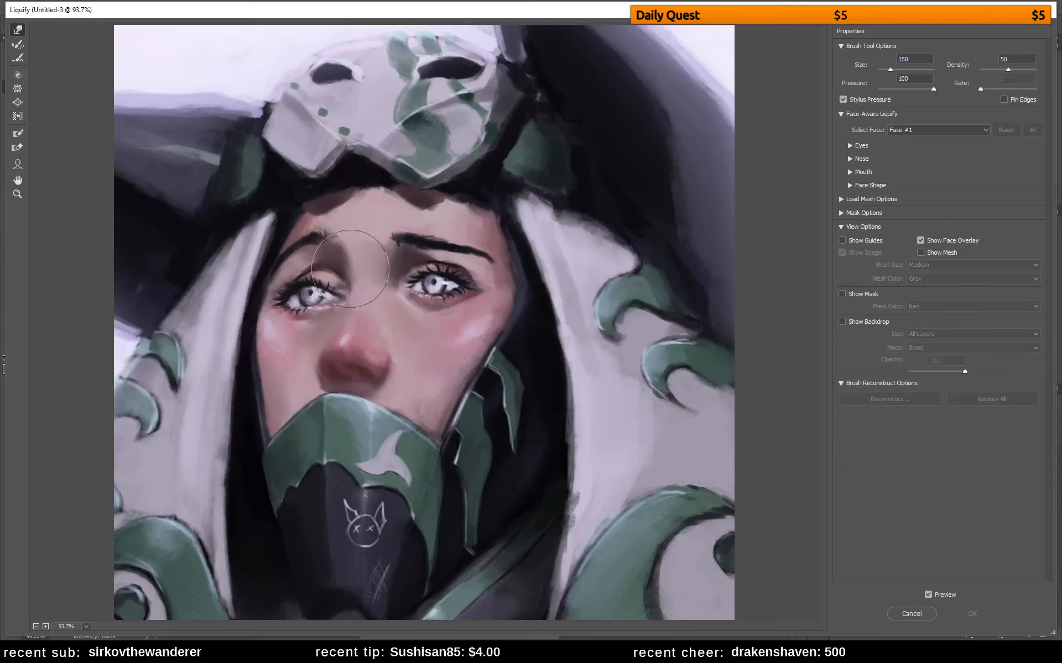
Nudge the left eye with the Forward Warp tool, enlarge the brush to 200, and undo the last warp
left_click_drag(301, 303, 285, 311)
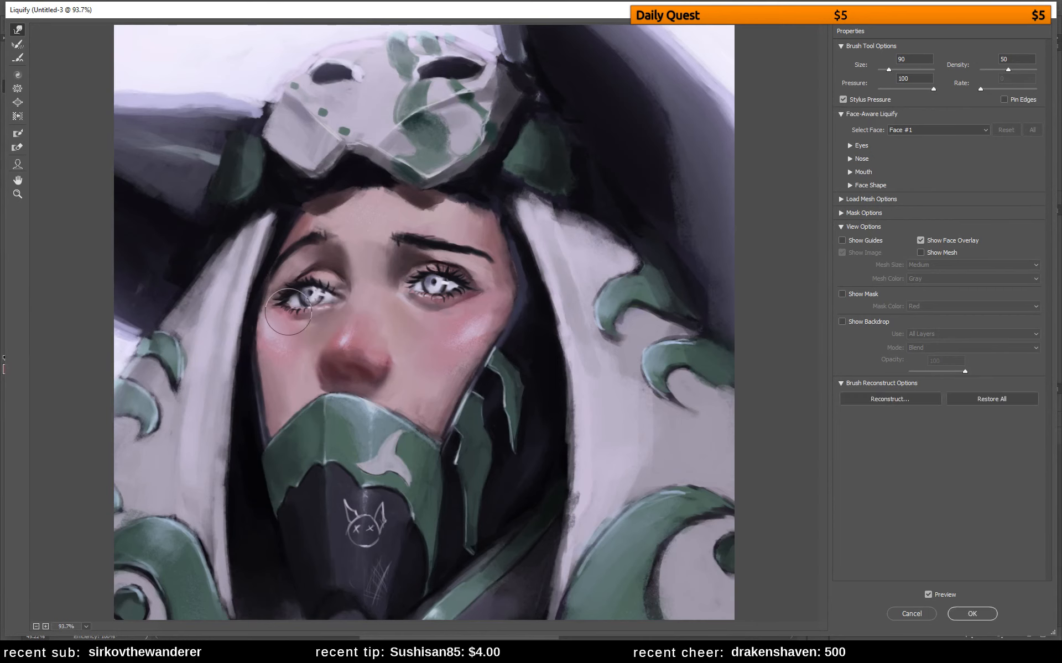
key("]")
key("]")
key("]")
key("]")
key("]")
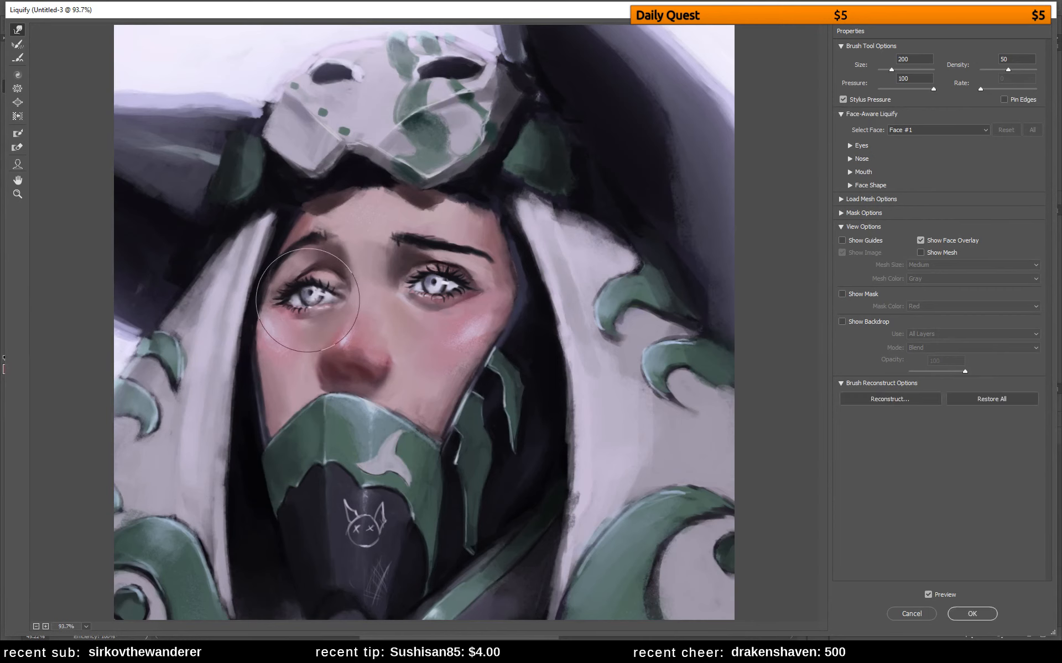
key("ctrl+z")
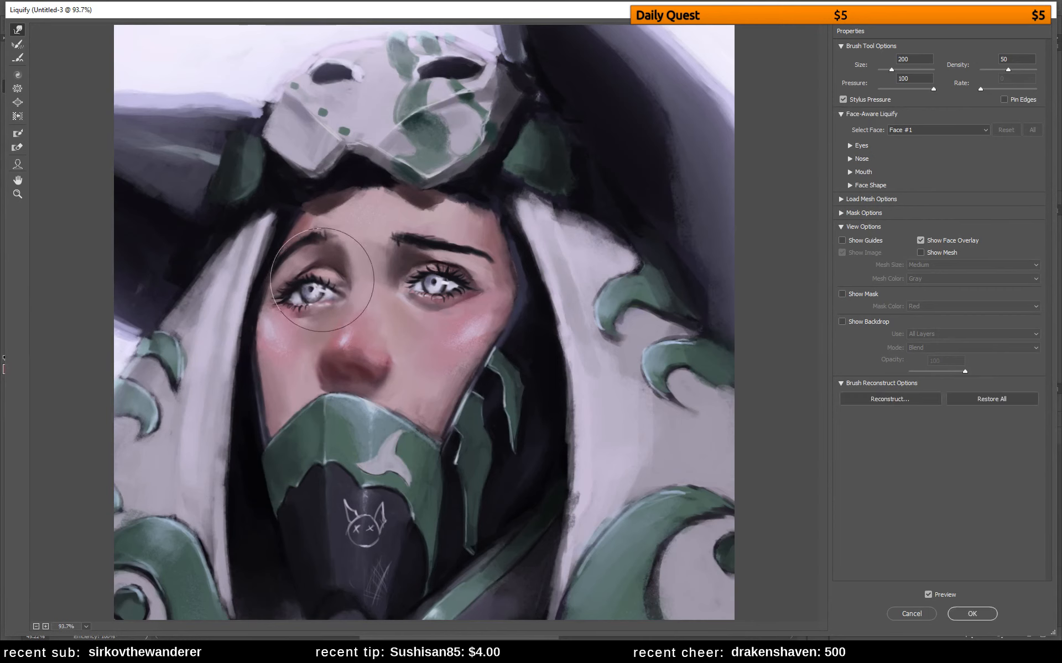
Reshape the left eye and the nose with warp brush sizes of 100 and 200, lifting the eye slightly
key("bracketleft")
key("bracketleft")
key("bracketleft")
key("bracketleft")
key("bracketleft")
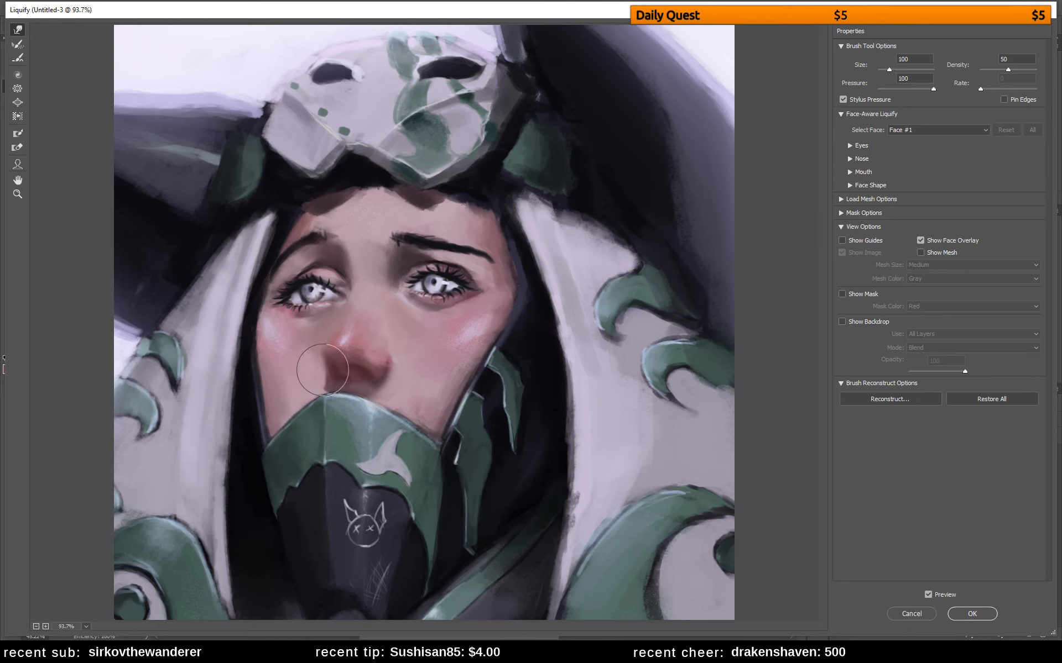
key("bracketright")
key("bracketright")
key("bracketright")
key("bracketright")
key("bracketright")
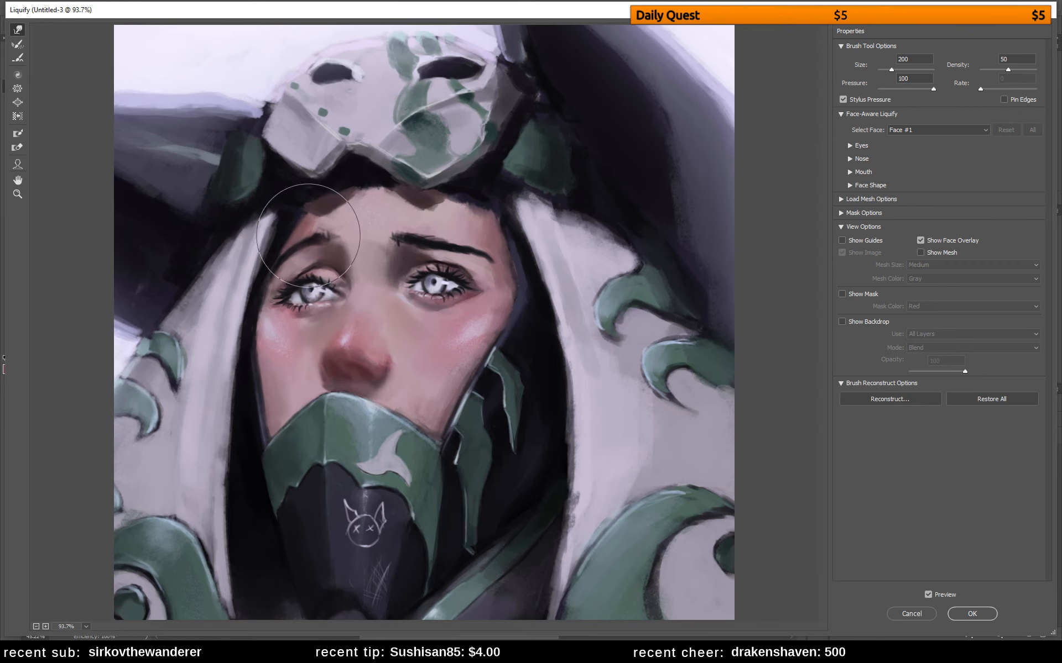
left_click_drag(277, 313, 317, 280)
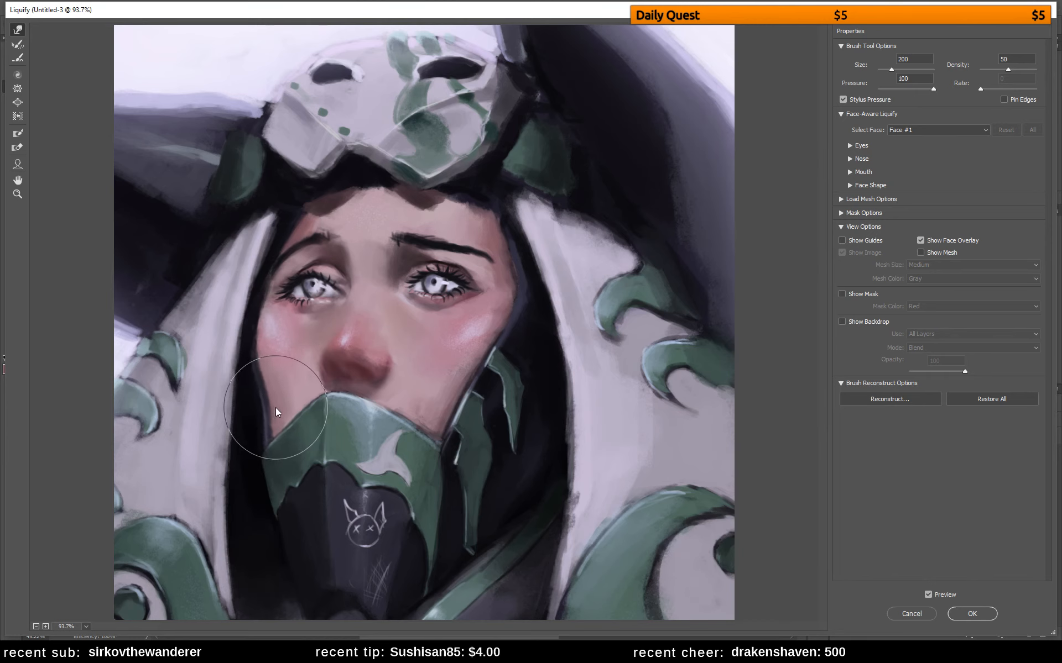
Warp the left cheek contour and push the mask's left edge inward, using brush sizes of 200 and 500
left_click_drag(272, 386, 266, 389)
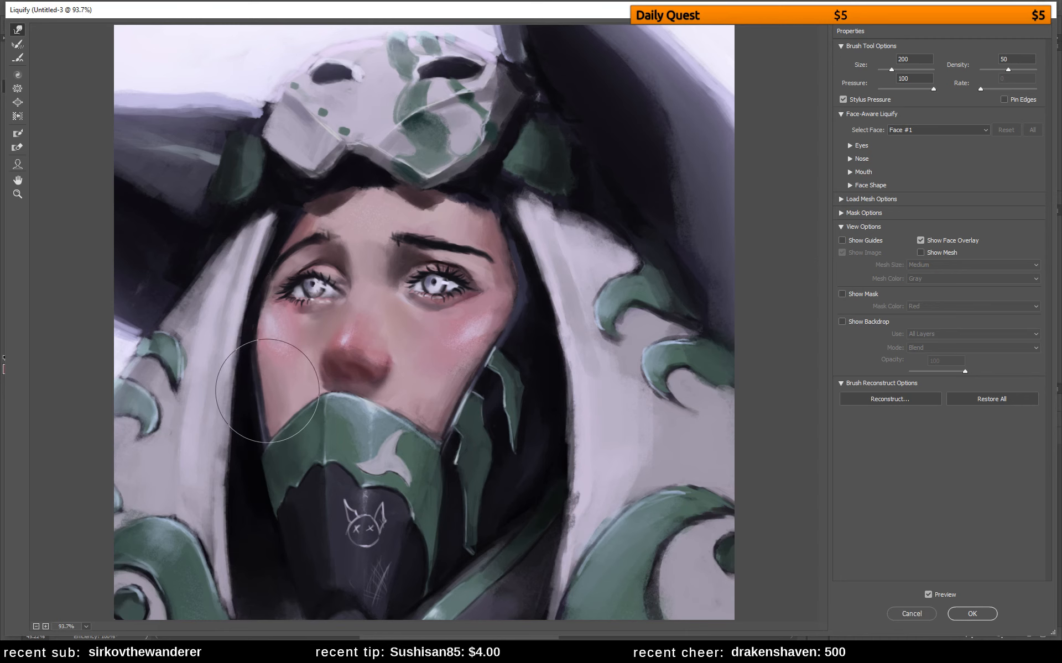
key("bracketright")
key("bracketright")
key("bracketright")
key("bracketright")
key("bracketright")
key("bracketleft")
key("bracketleft")
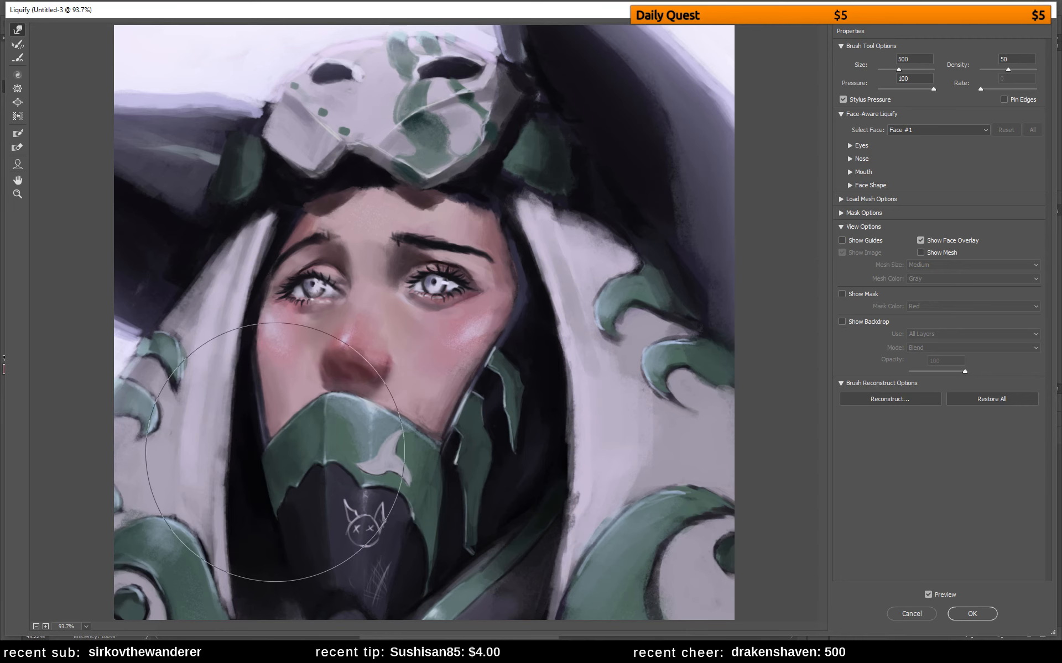
left_click_drag(265, 454, 279, 471)
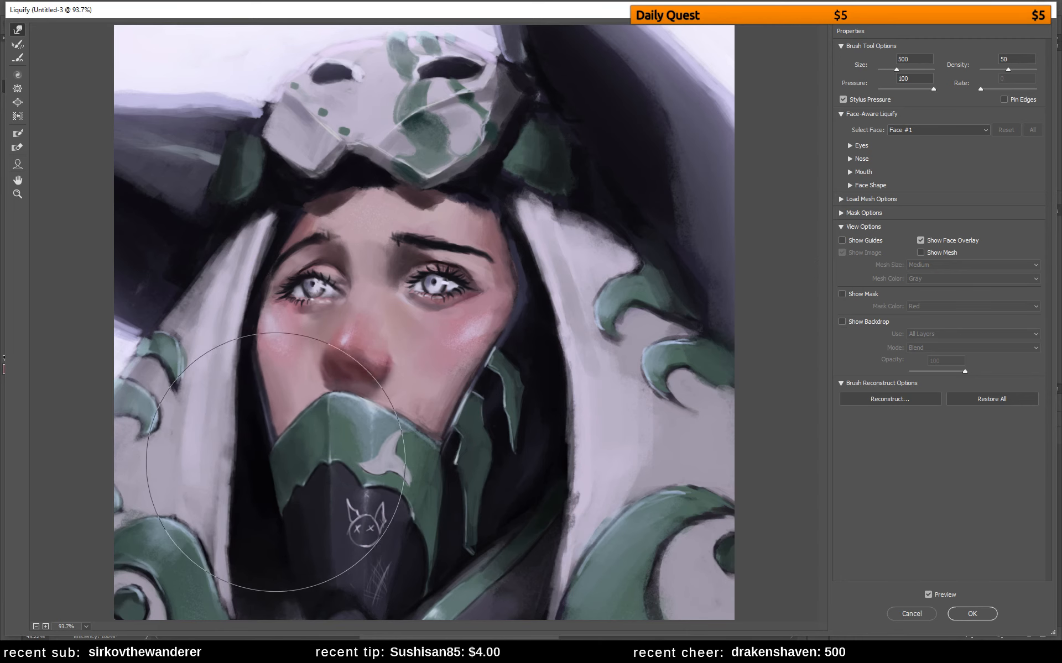
left_click_drag(242, 361, 248, 362)
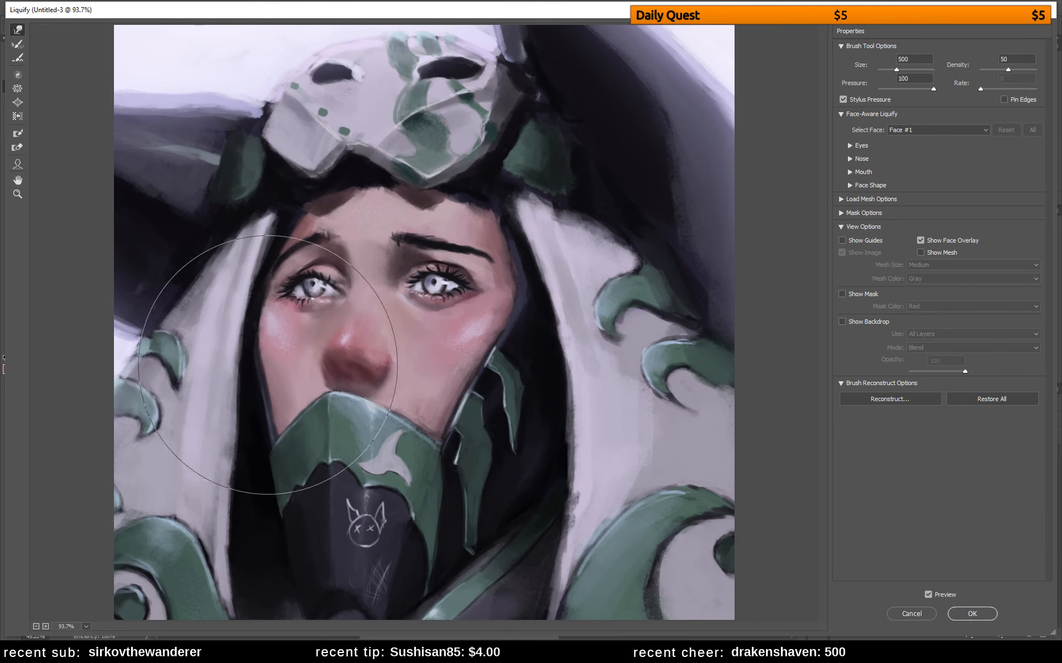
Warp the hood's edge beside the left side of the forehead outward with brush size 200, and apply the Liquify changes
key("bracketleft")
key("bracketleft")
key("bracketleft")
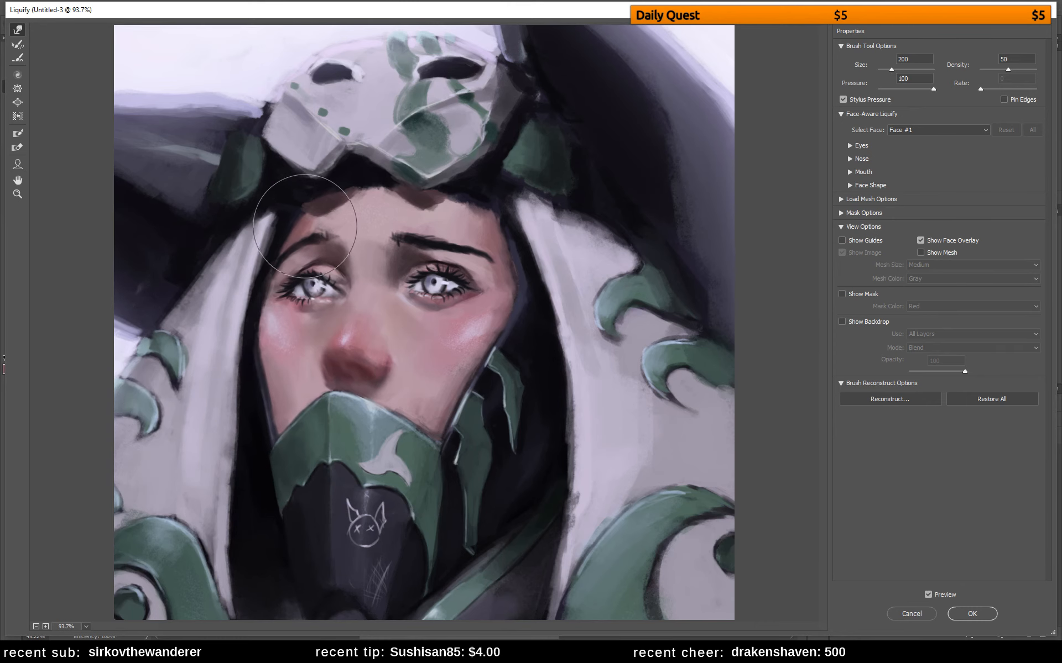
left_click_drag(307, 226, 270, 201)
key("bracketleft")
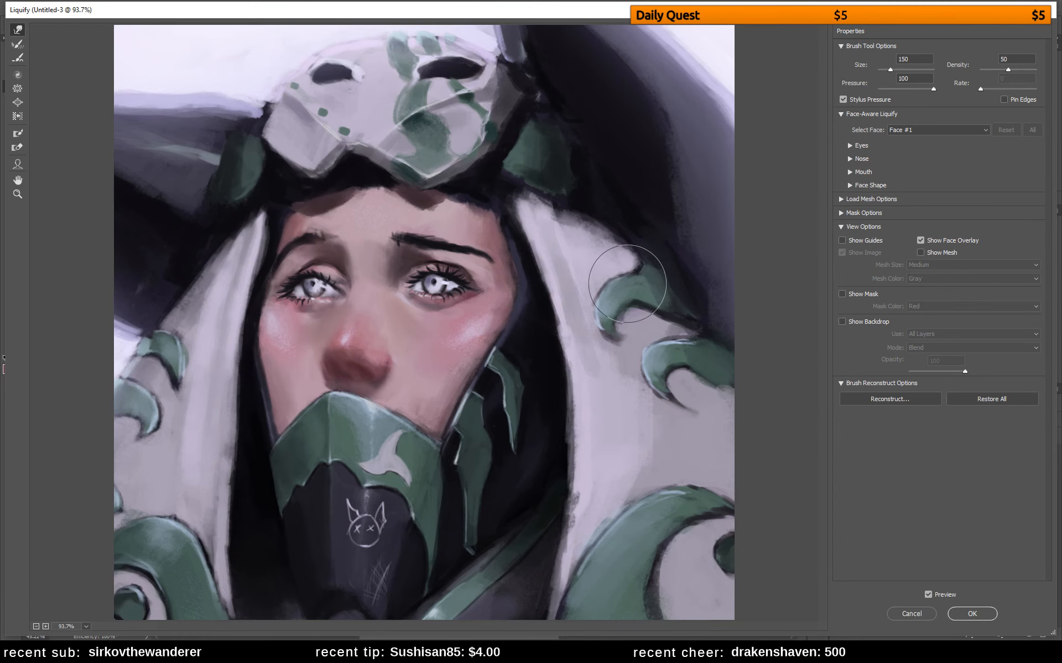
key("Return")
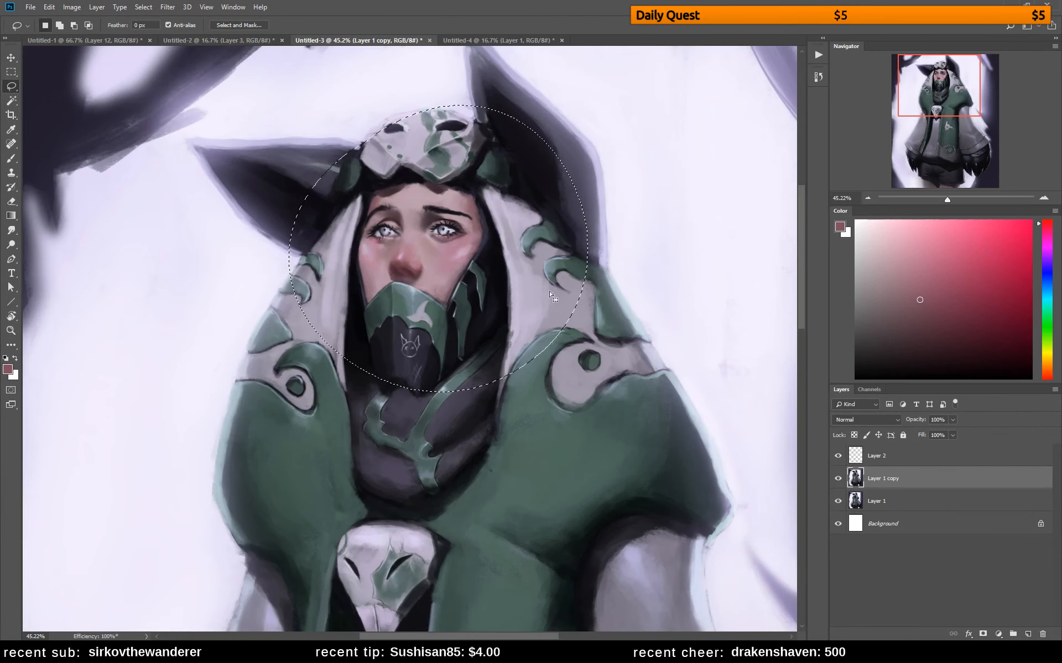
Deselect the lassoed area and sample pink cheek tones for the soft round brush, enlarged to 40 px
key("l")
key("b")
left_click(460, 259, "alt")
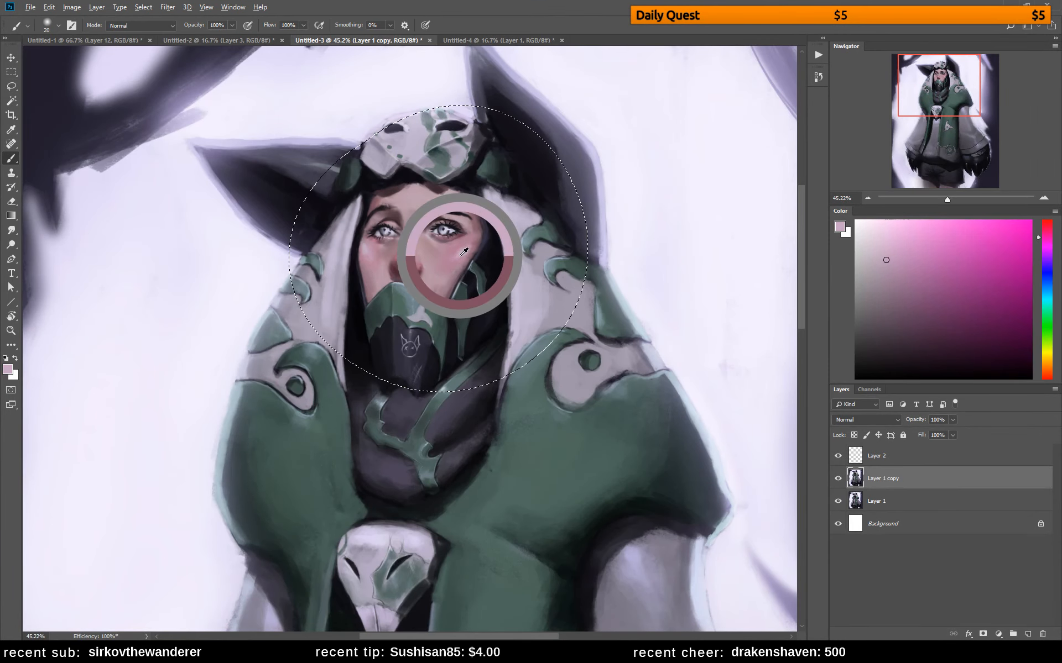
key("bracketright")
key("bracketright")
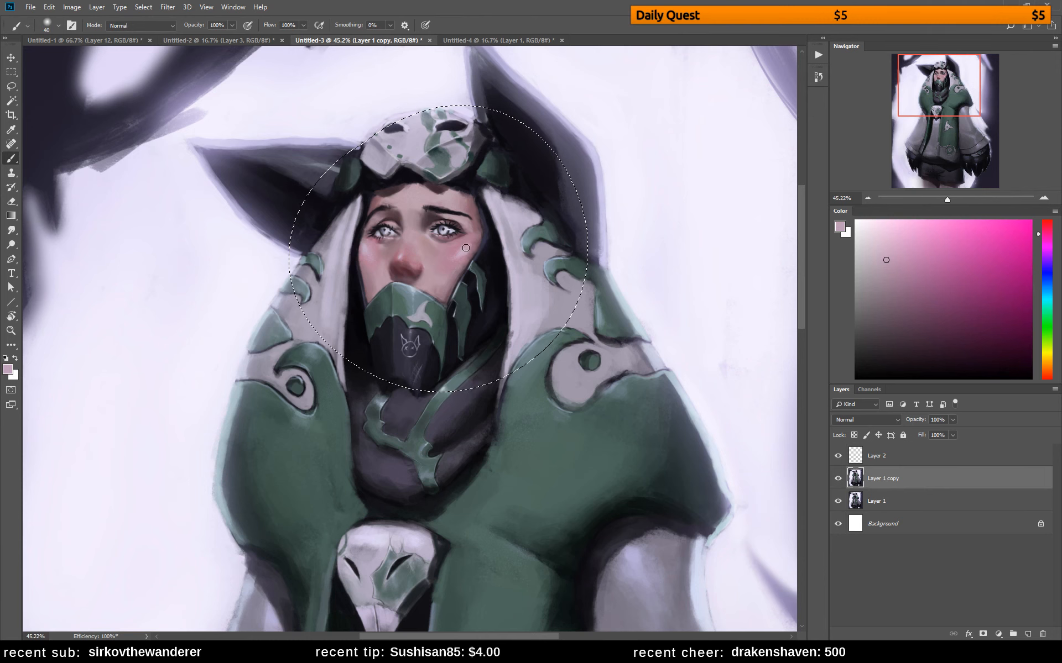
key("ctrl+d")
left_click(469, 244, "alt")
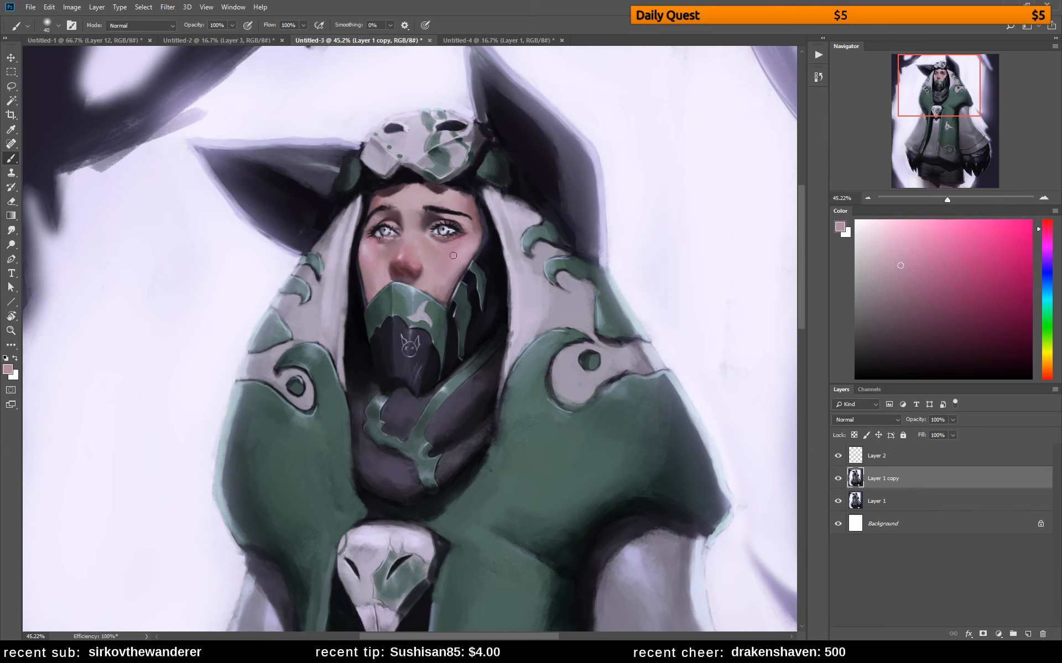
Try the hard round pressure opacity brush on the right cheek, and switch to Warmics Multipurpose at 47 px
right_click(473, 275)
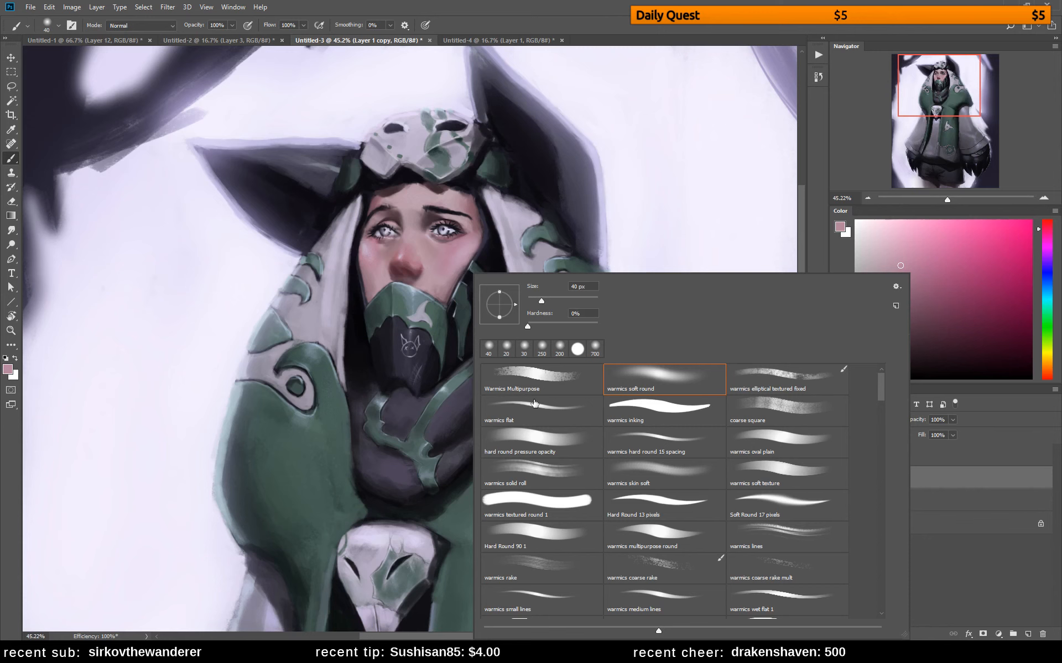
left_click(521, 434)
left_click(458, 248, "alt")
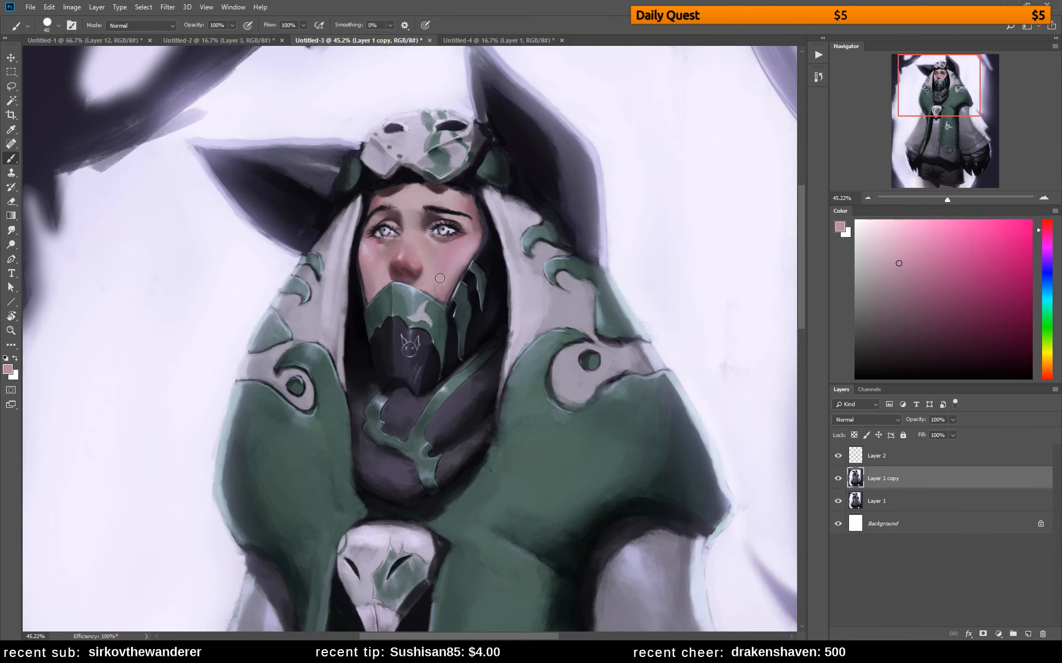
right_click(468, 258)
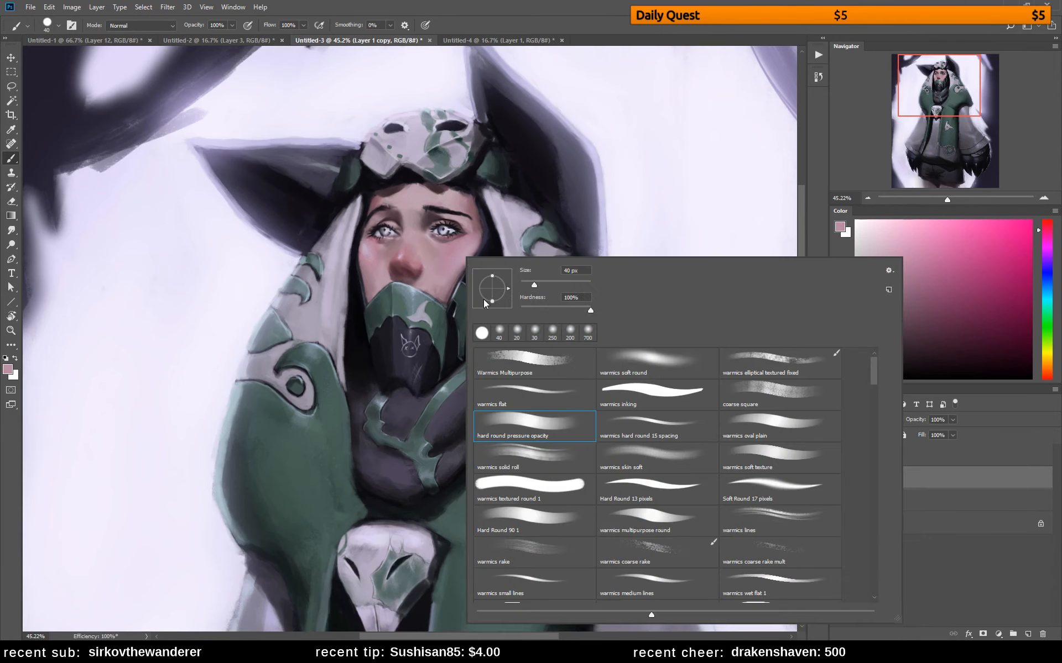
left_click(523, 362)
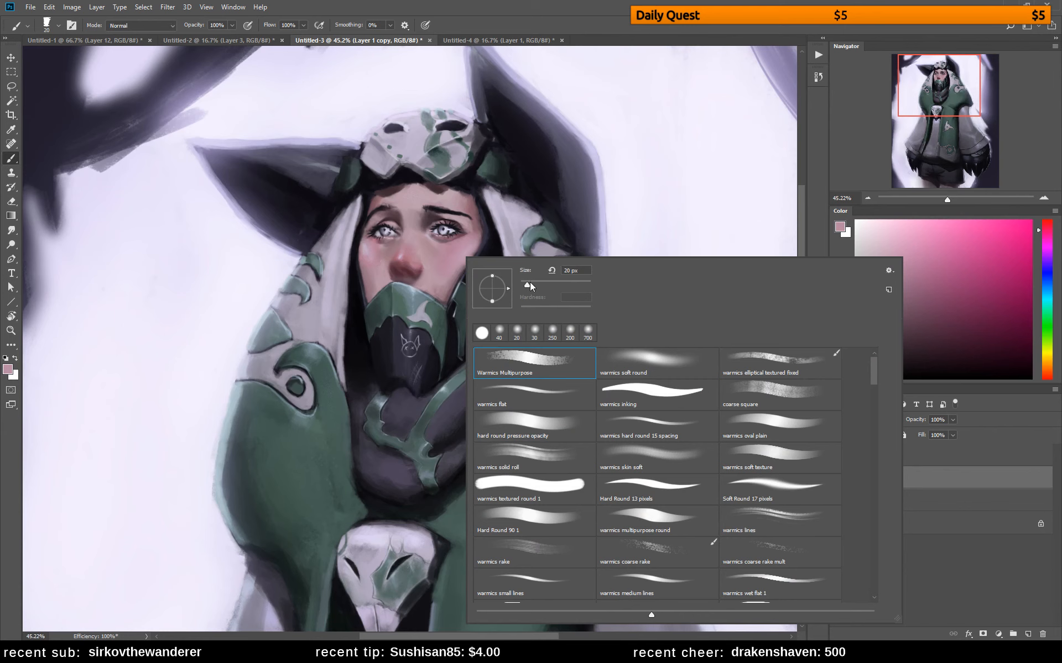
left_click_drag(530, 286, 539, 286)
Repaint the left cheek and the side of the nose bridge with sampled muted pink skin tones
left_click(371, 249)
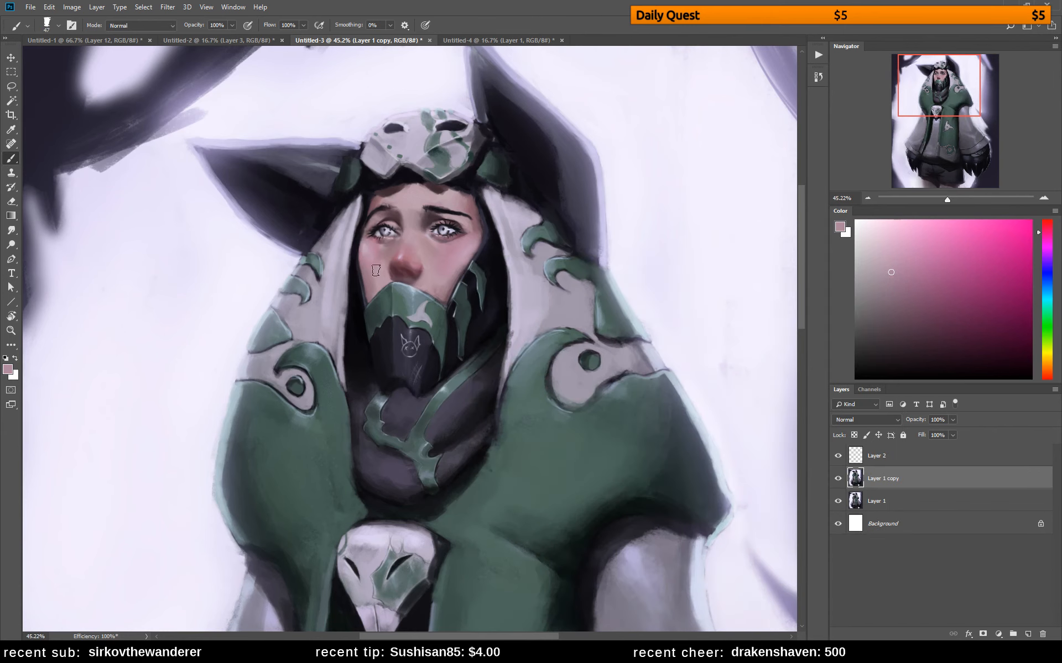
left_click(365, 248, "alt")
left_click(374, 244, "alt")
left_click_drag(377, 266, 384, 256)
left_click(413, 245, "alt")
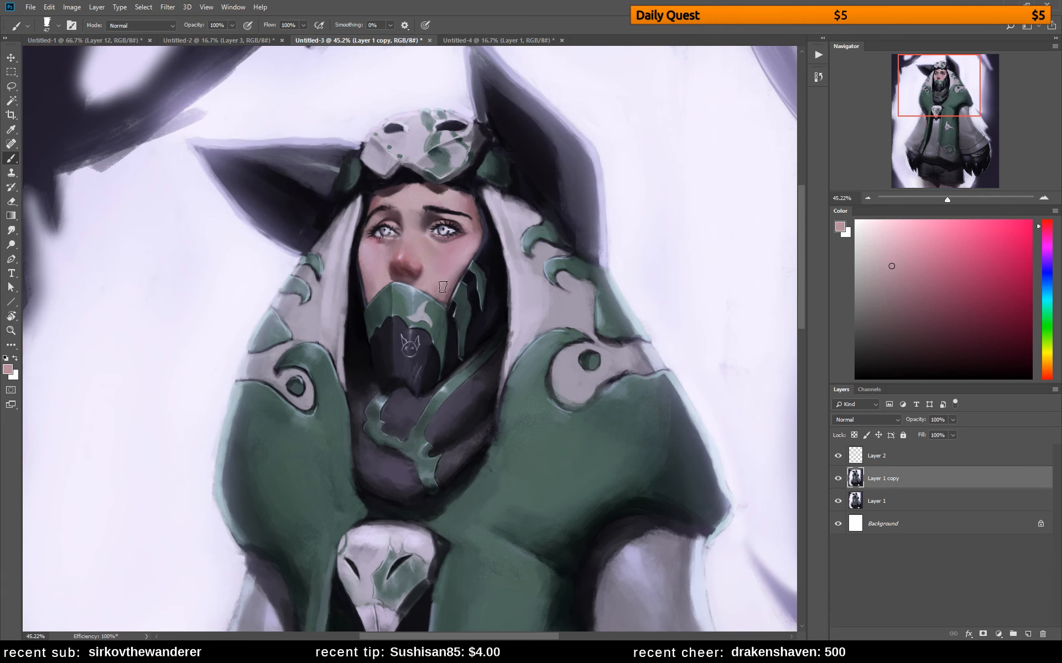
Set the brush size to 25 px and rework the shading on the nose with sampled reddish tones
right_click(495, 258)
left_click(519, 282)
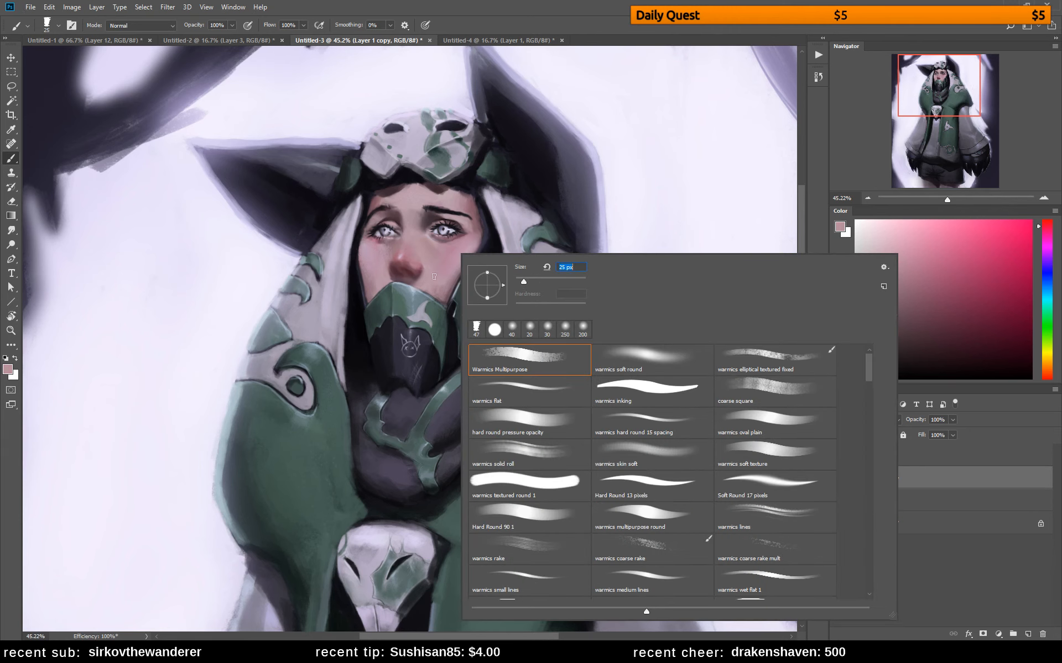
left_click(402, 265)
left_click(414, 261, "alt")
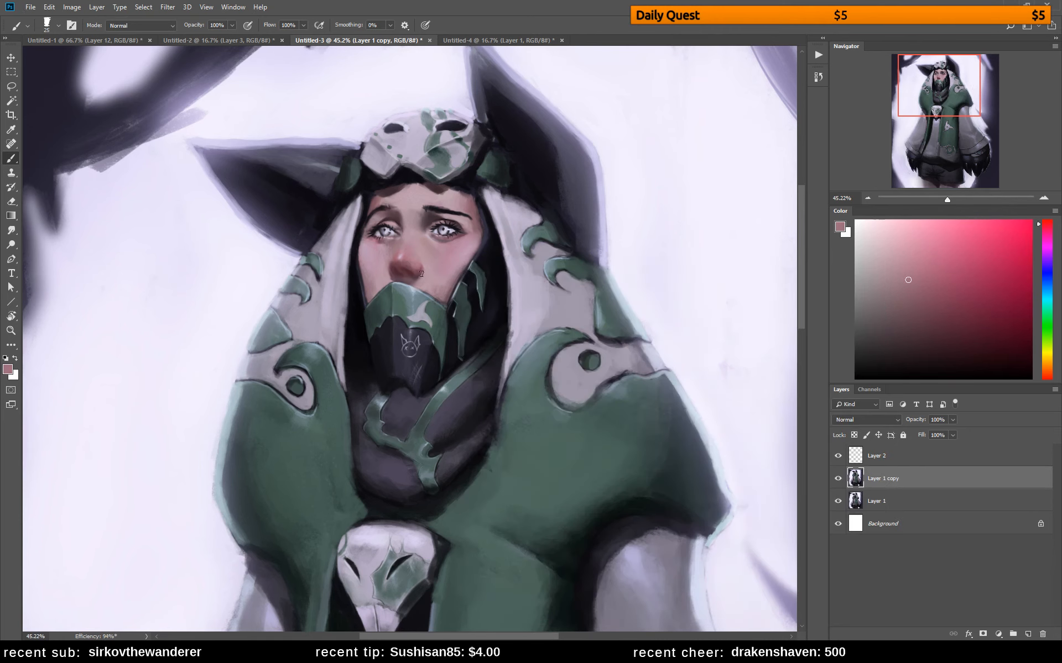
left_click(410, 262, "alt")
left_click_drag(408, 262, 404, 267)
Flip the canvas horizontally, dab darker red under the nose tip, and undo the last strokes
key("ctrl+shift+h")
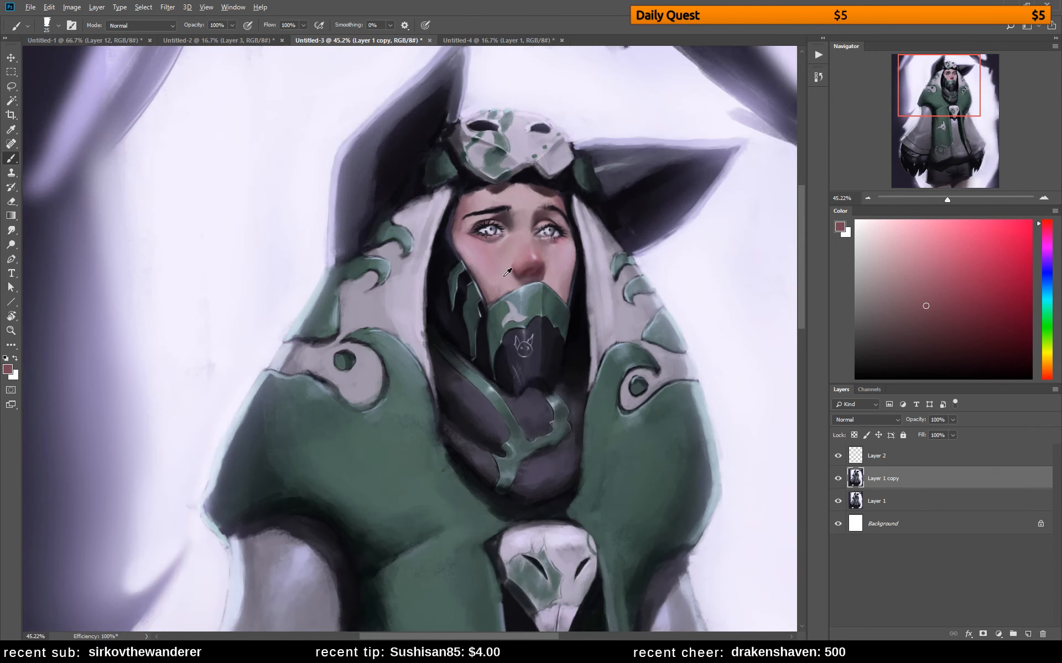
left_click(527, 277, "alt")
left_click_drag(532, 271, 527, 277)
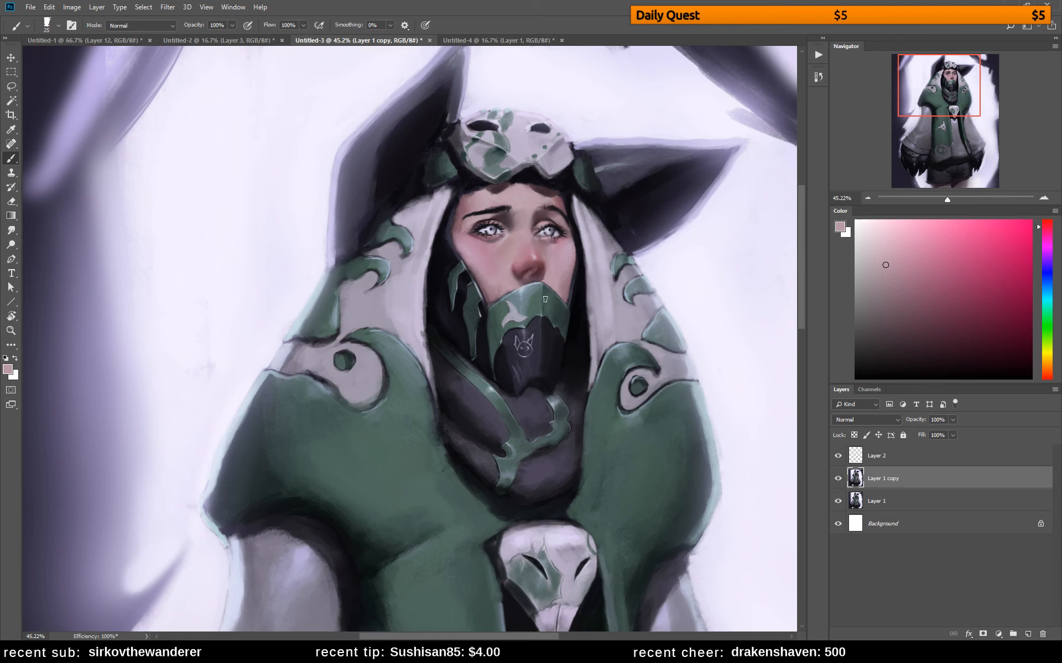
key("ctrl+alt+z")
key("ctrl+alt+z")
Refine the right edge of the nose with a 10 px brush and a sampled pale pink
left_click_drag(949, 126, 952, 98)
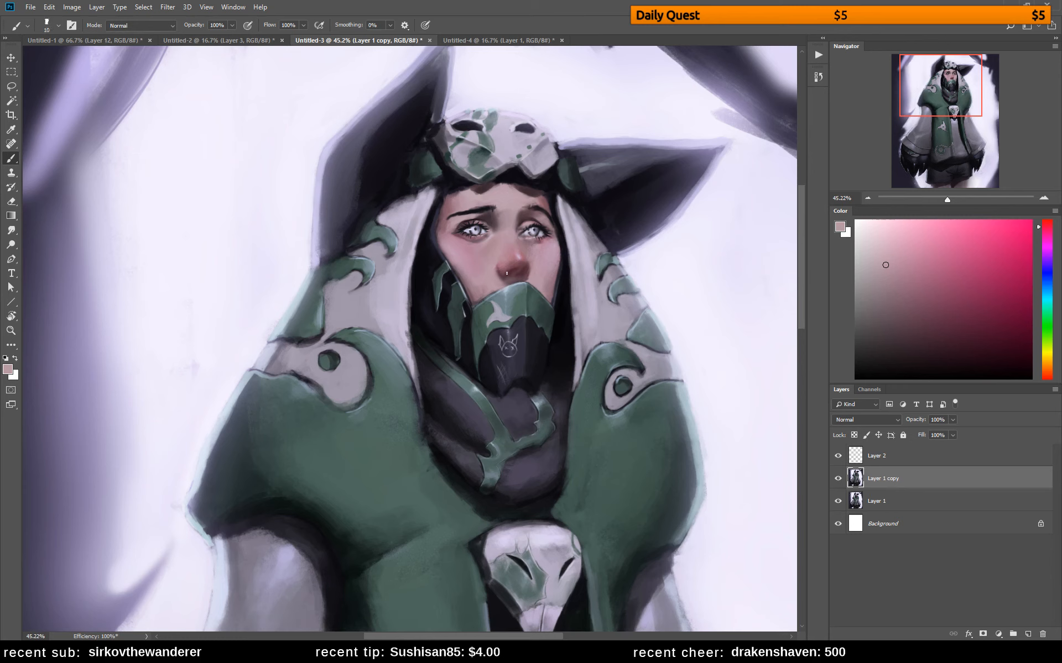
left_click(524, 261, "alt")
left_click(527, 266, "alt")
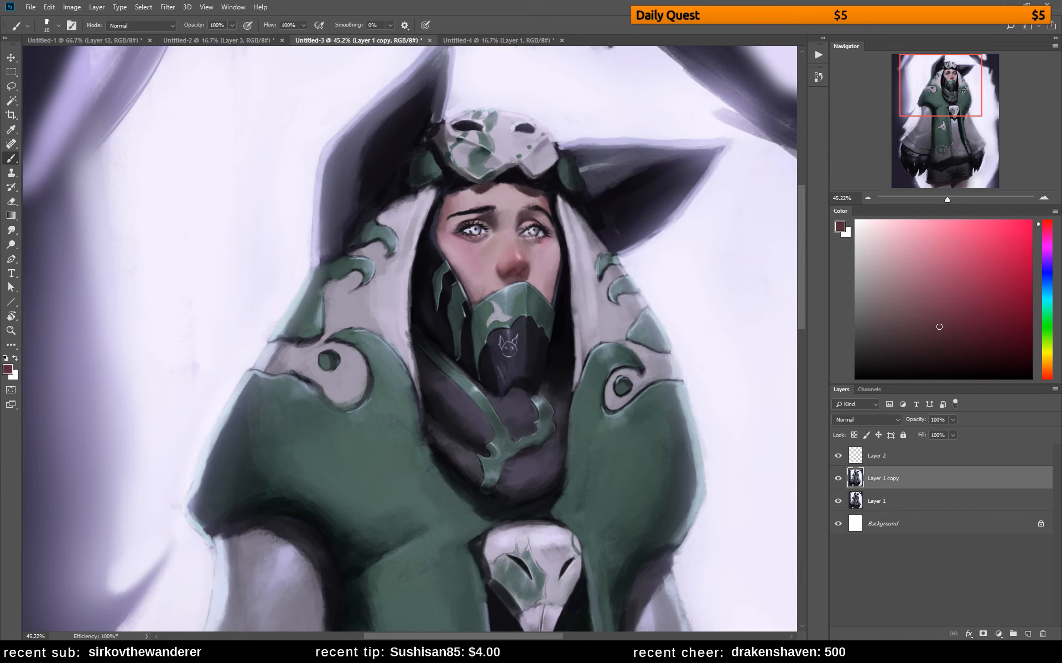
Soften and reshape the left eyebrow using sampled skin and brow tones with a 21 px brush
left_click(453, 218, "alt")
right_click(488, 207)
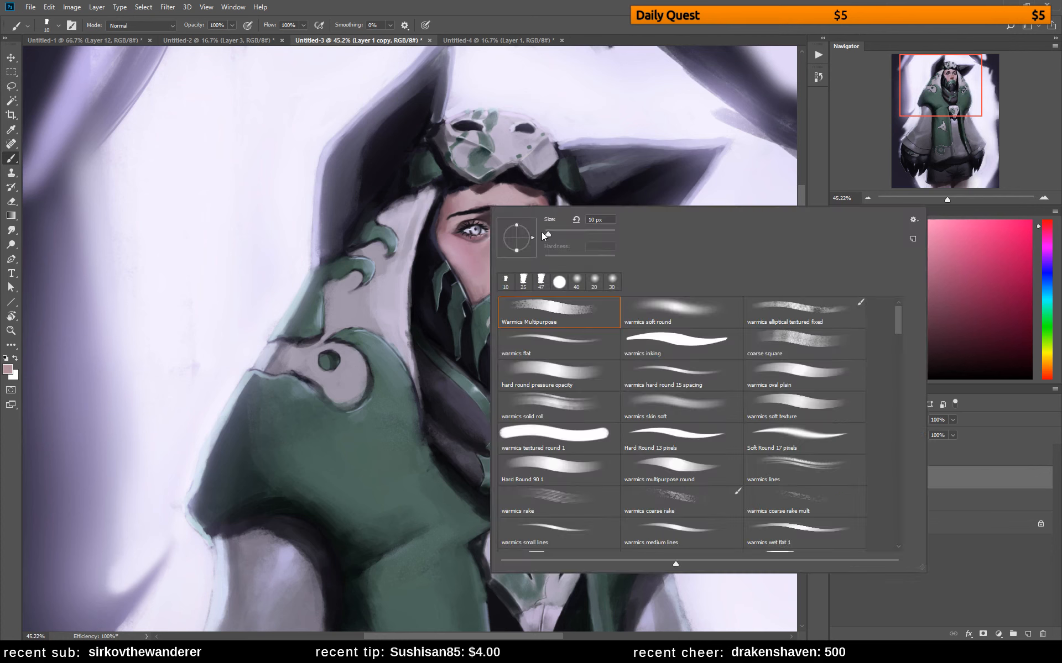
left_click(457, 212, "alt")
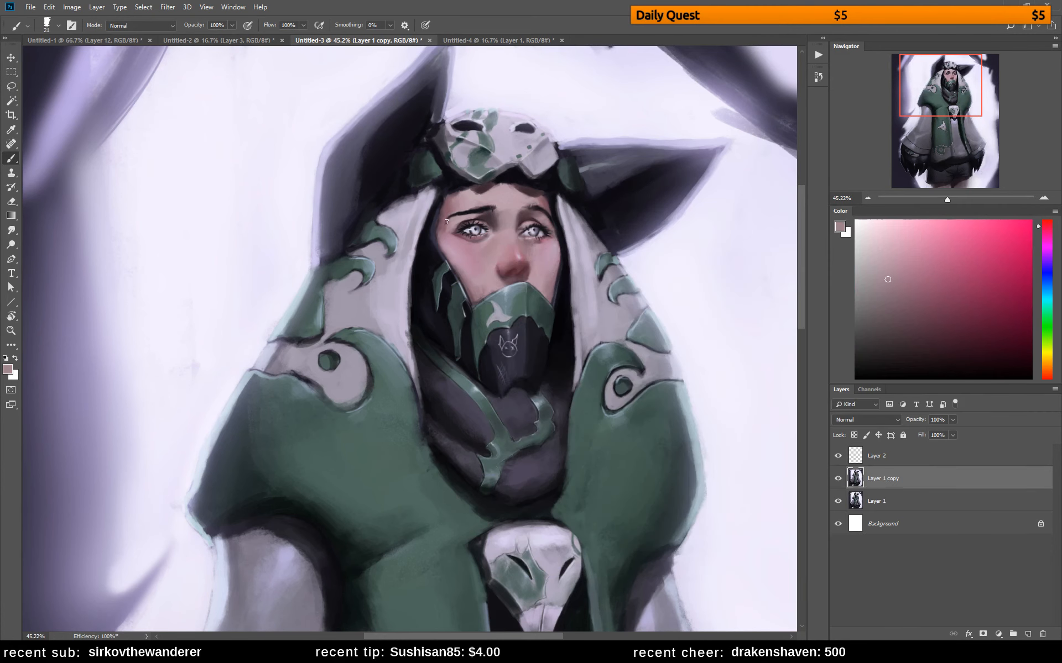
left_click(459, 212, "alt")
left_click_drag(466, 213, 488, 206)
left_click(472, 211, "alt")
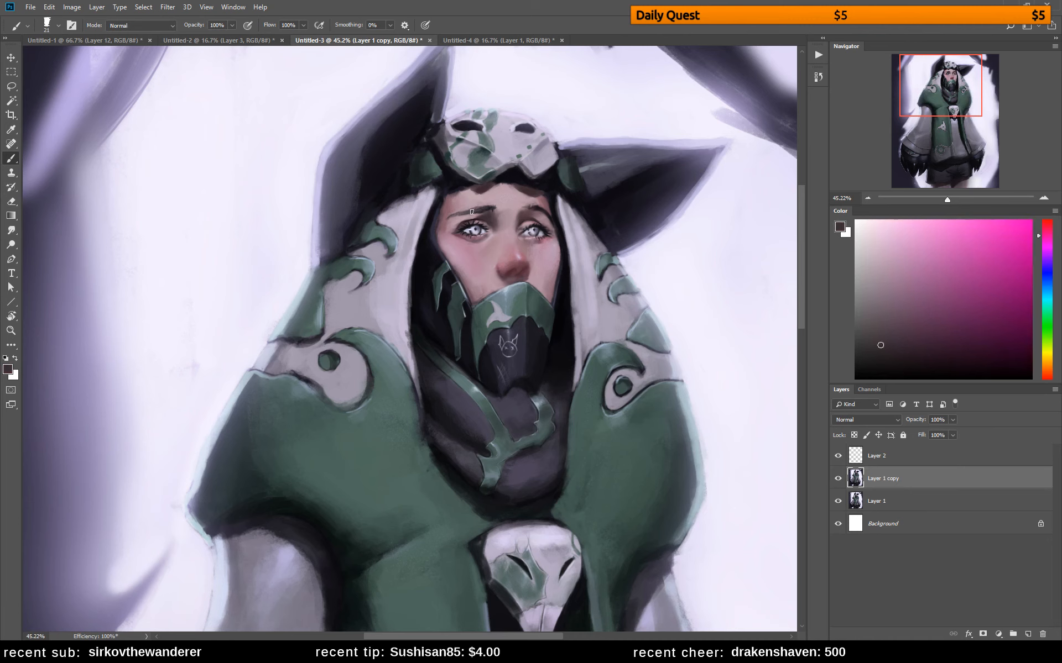
Retouch the outer end of the right eyebrow and the outer corner of the left eye with sampled tones
left_click(541, 211, "alt")
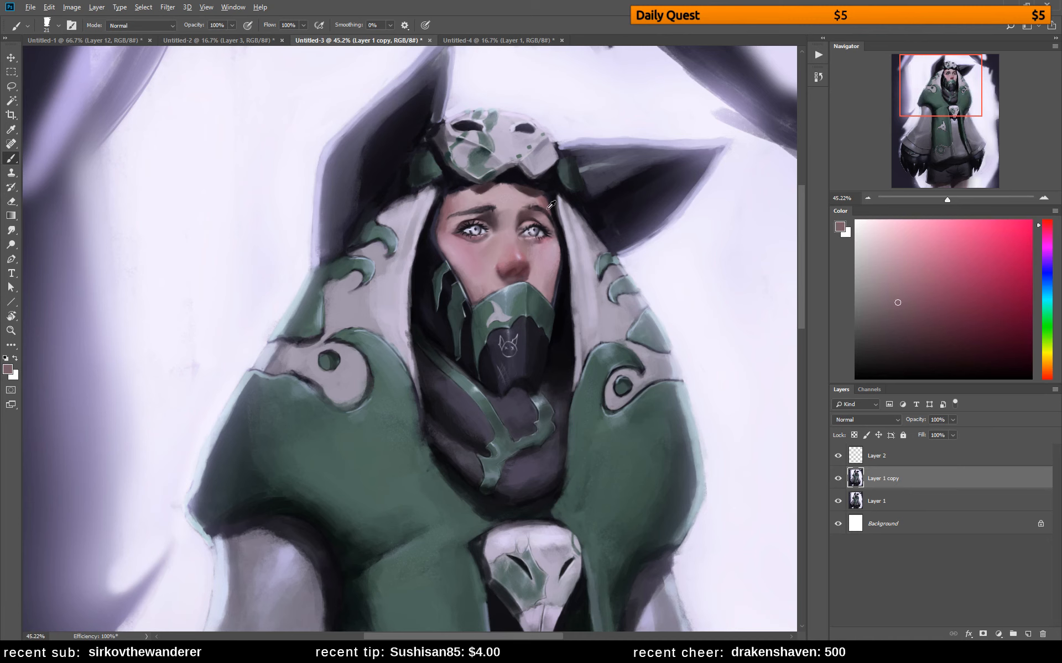
left_click(548, 209, "alt")
left_click(551, 221, "alt")
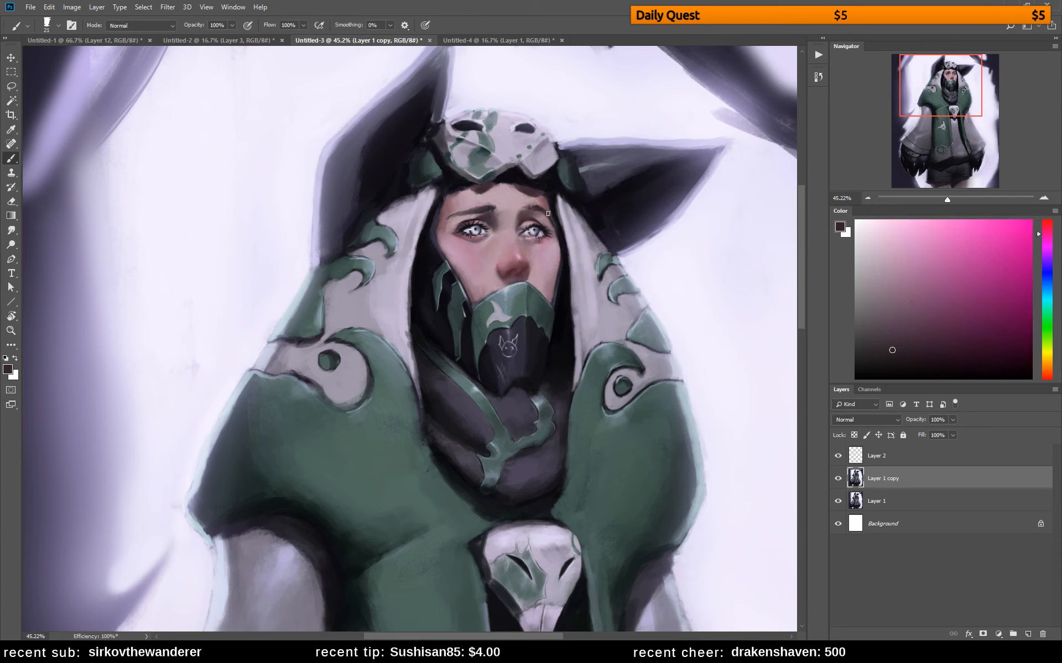
left_click(459, 225, "alt")
left_click(453, 228, "alt")
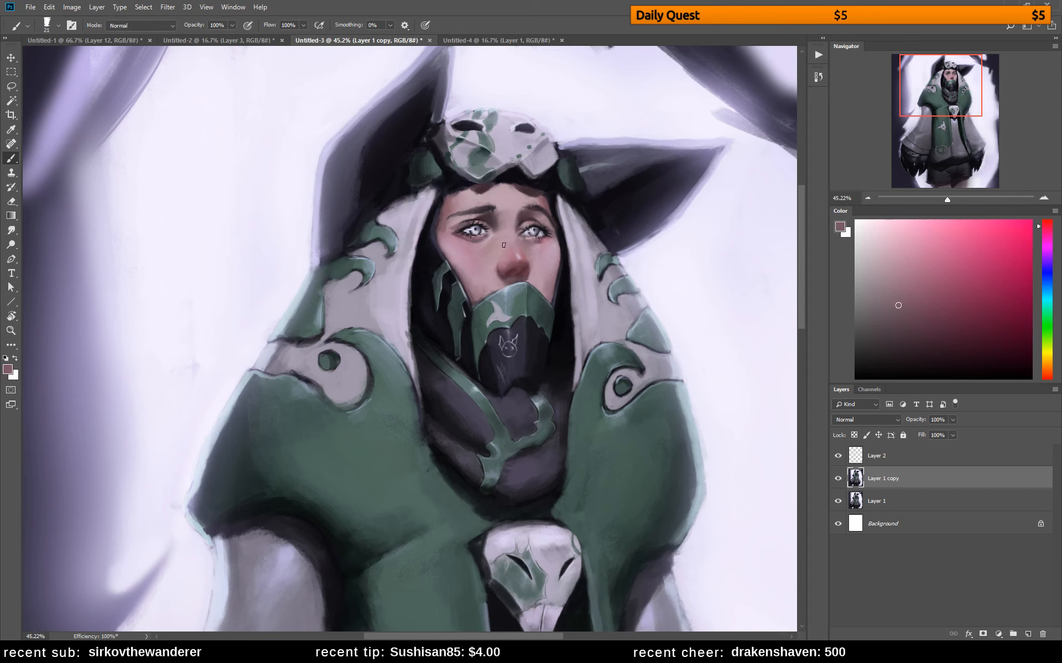
Touch up the right eye's lid and inner corner with dark tones, and repaint its iris in pale lavender
left_click(518, 229, "alt")
left_click(519, 228, "alt")
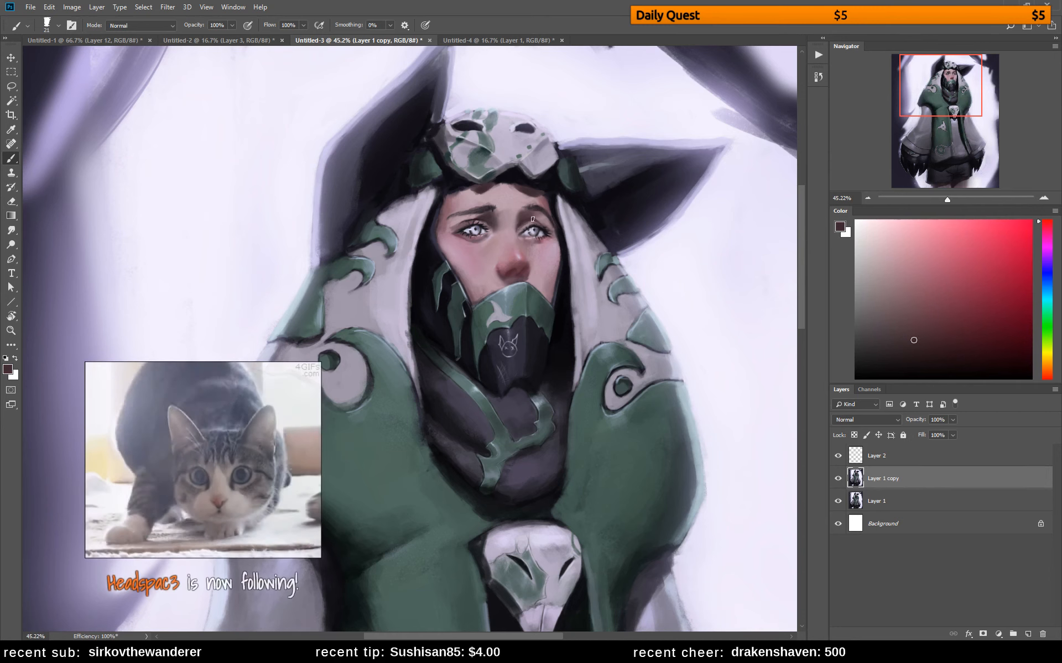
left_click(519, 227, "alt")
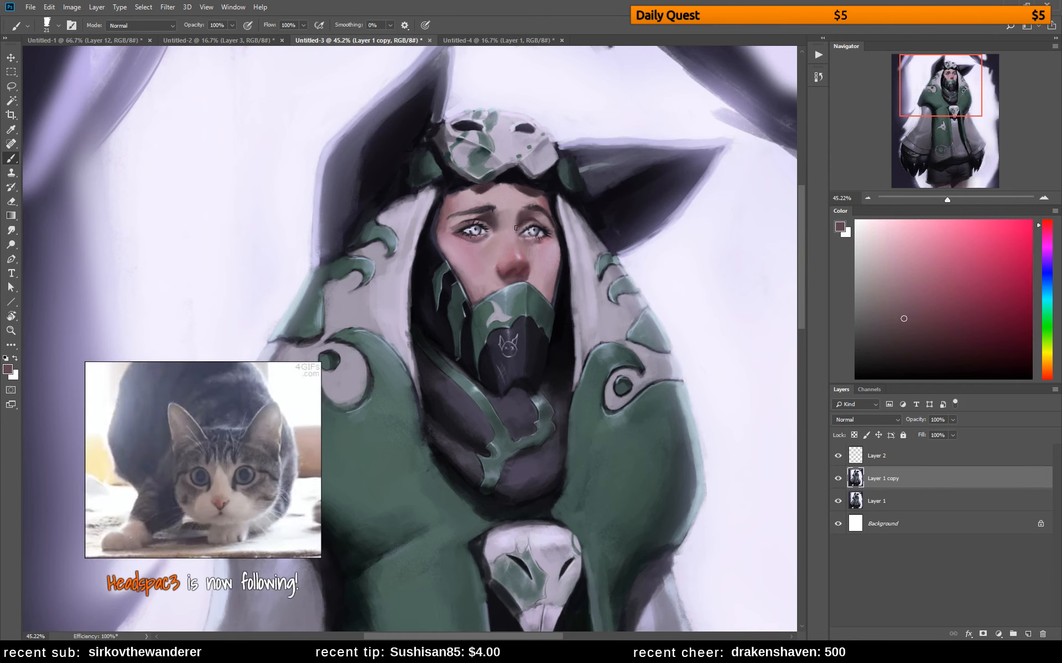
left_click(470, 229, "alt")
scroll(539, 244, "up", 5)
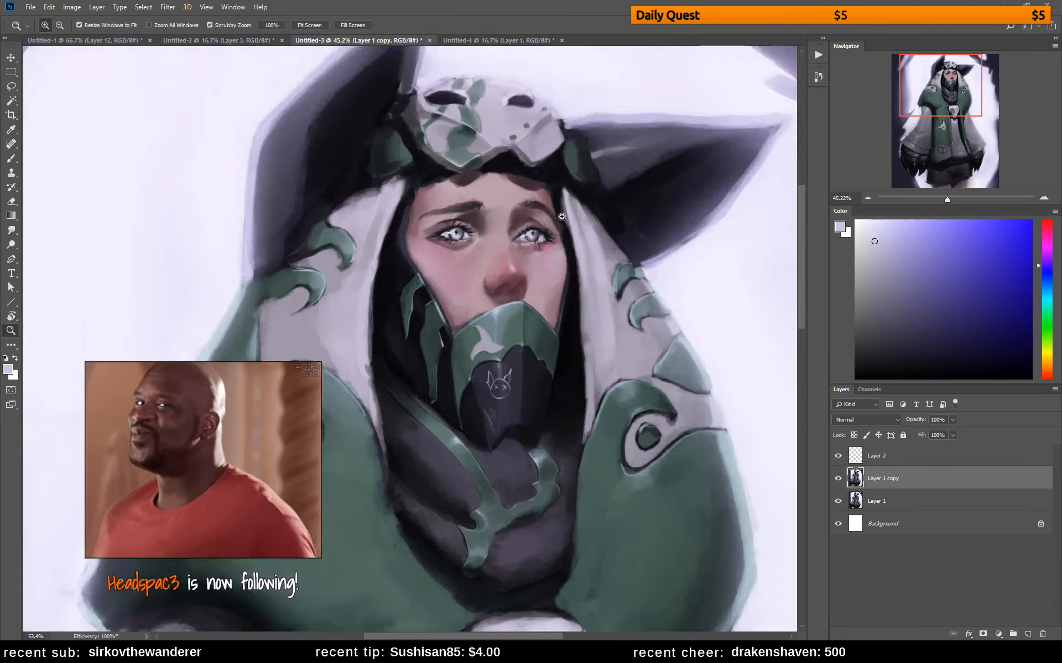
left_click(544, 249, "alt")
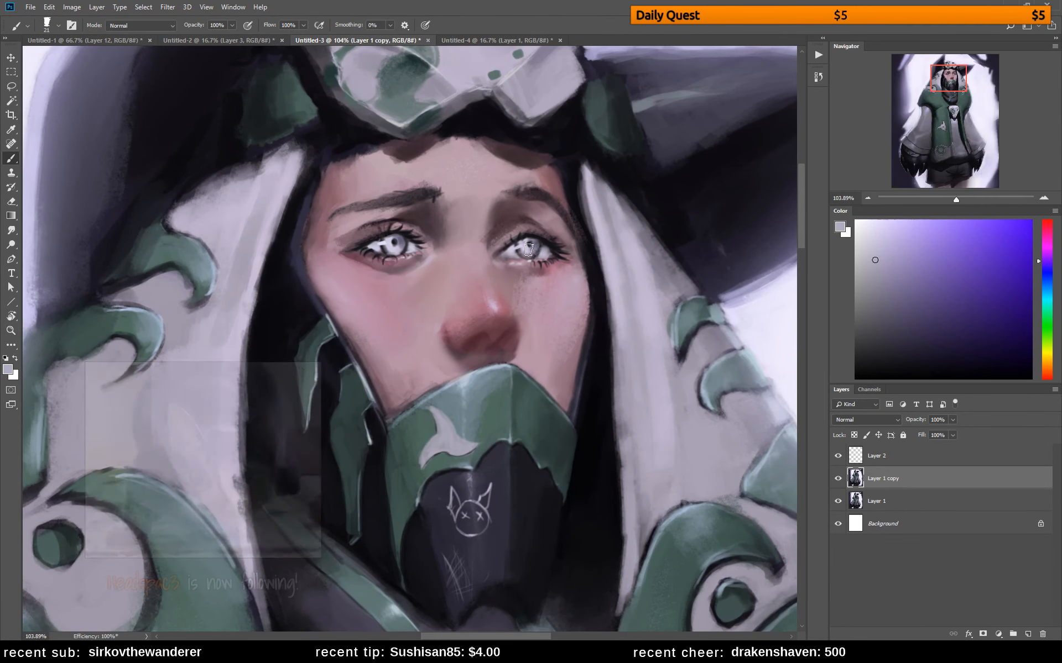
Shrink the brush and repaint the left eye's iris, pupil and white with sampled greys and lavenders
key("bracketleft")
key("bracketleft")
key("bracketleft")
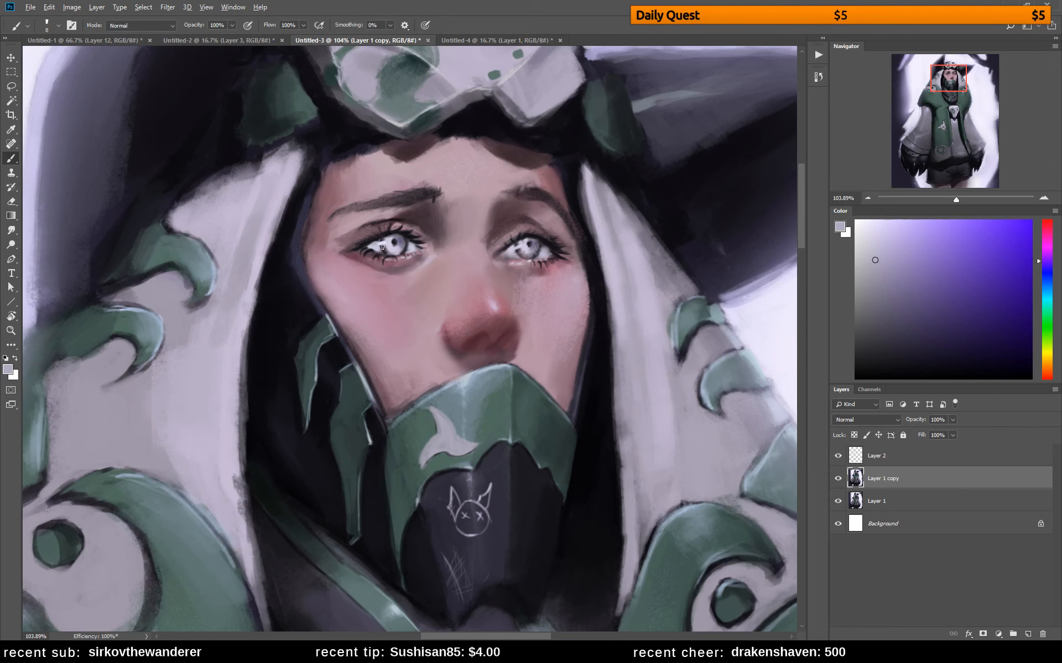
left_click(378, 247, "alt")
left_click(386, 247, "alt")
left_click(403, 243, "alt")
left_click(412, 246, "alt")
left_click(405, 245, "alt")
left_click(405, 242, "alt")
left_click(409, 245, "alt")
Refine the right eye's iris and white with small strokes of sampled tones
left_click(512, 254, "alt")
left_click(540, 243, "alt")
left_click(518, 254, "alt")
left_click(534, 245, "alt")
left_click_drag(531, 242, 530, 245)
left_click(533, 249, "alt")
Choose a saturated light blue and tint the left iris with it
left_click(764, 327, "alt")
left_click(945, 263)
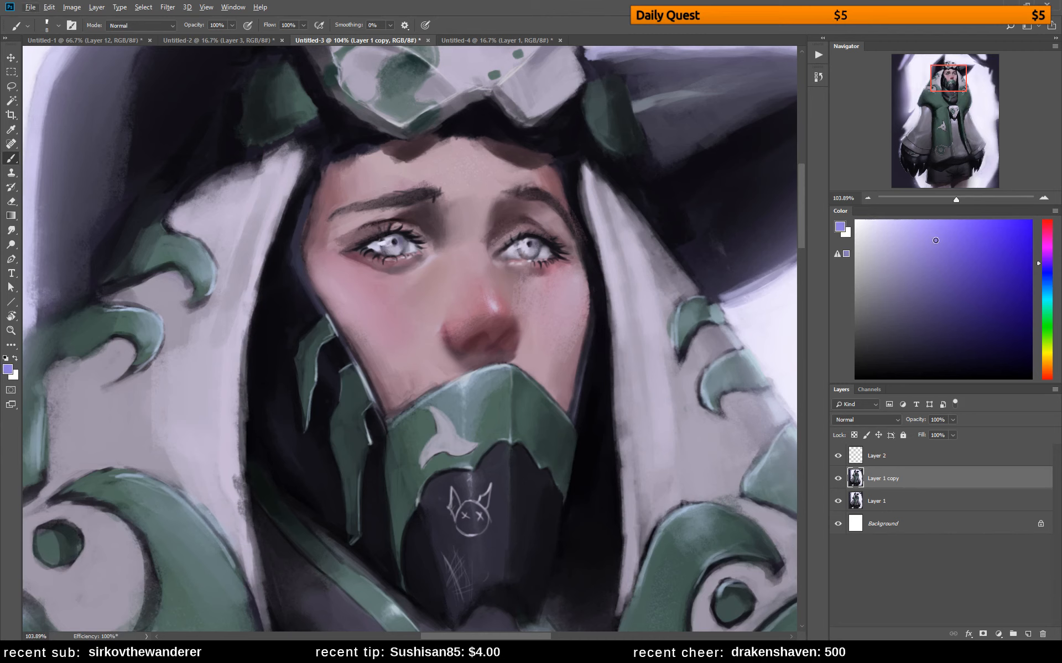
left_click(945, 238)
left_click(1047, 290)
left_click_drag(1046, 290, 1028, 282)
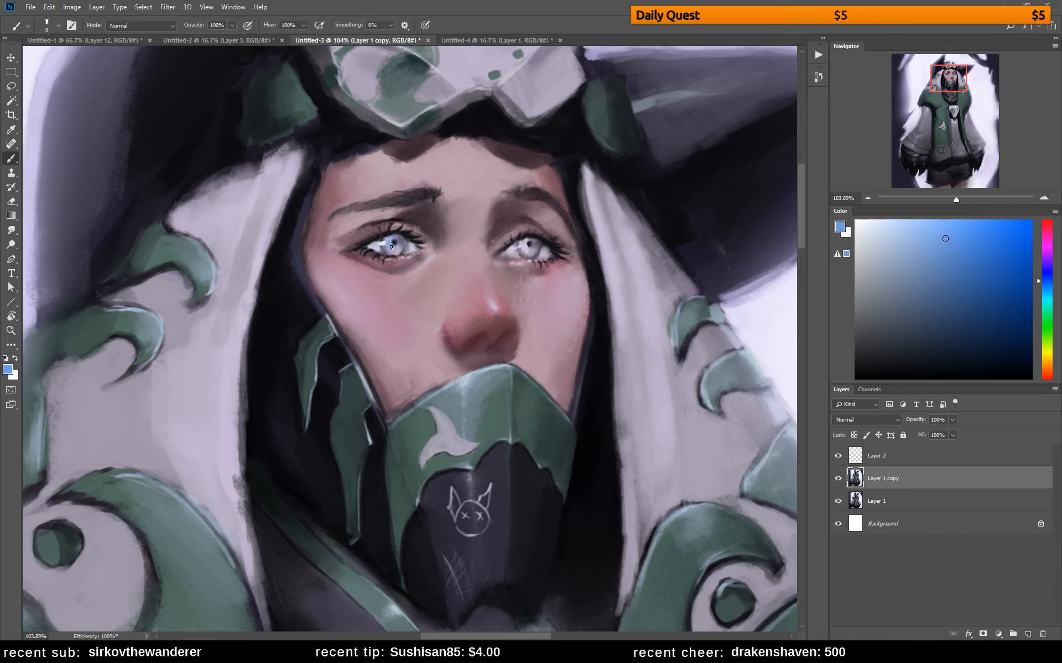
left_click(383, 243, "alt")
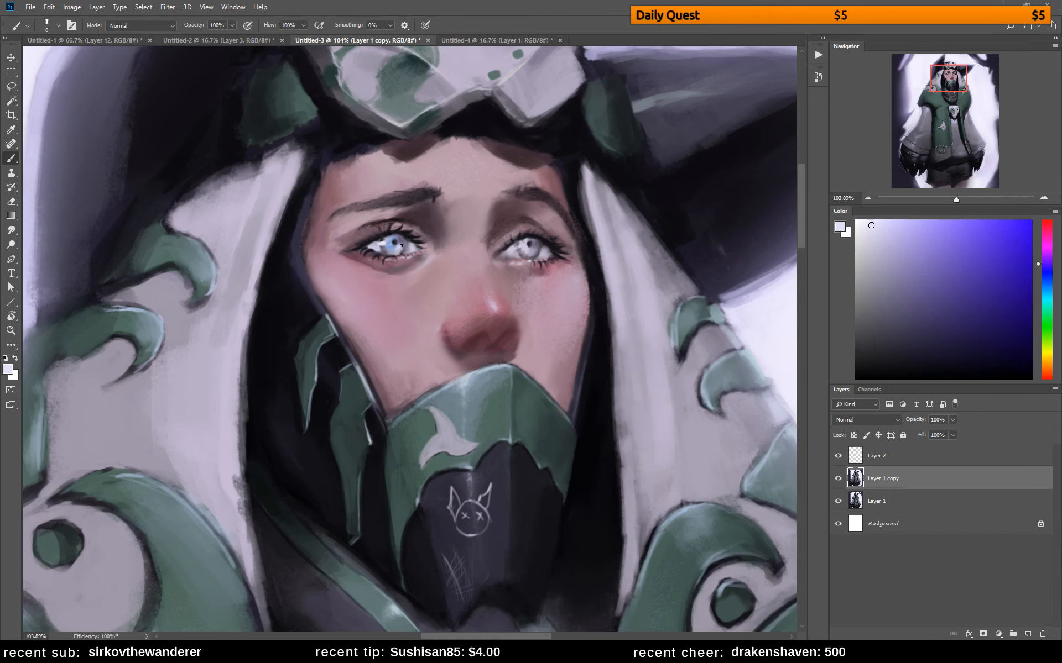
Blend the blue tint, pupil and highlight in the left iris with sampled tones
left_click(396, 251, "alt")
left_click(395, 242, "alt")
left_click(394, 242, "alt")
left_click(399, 243, "alt")
left_click(400, 243, "alt")
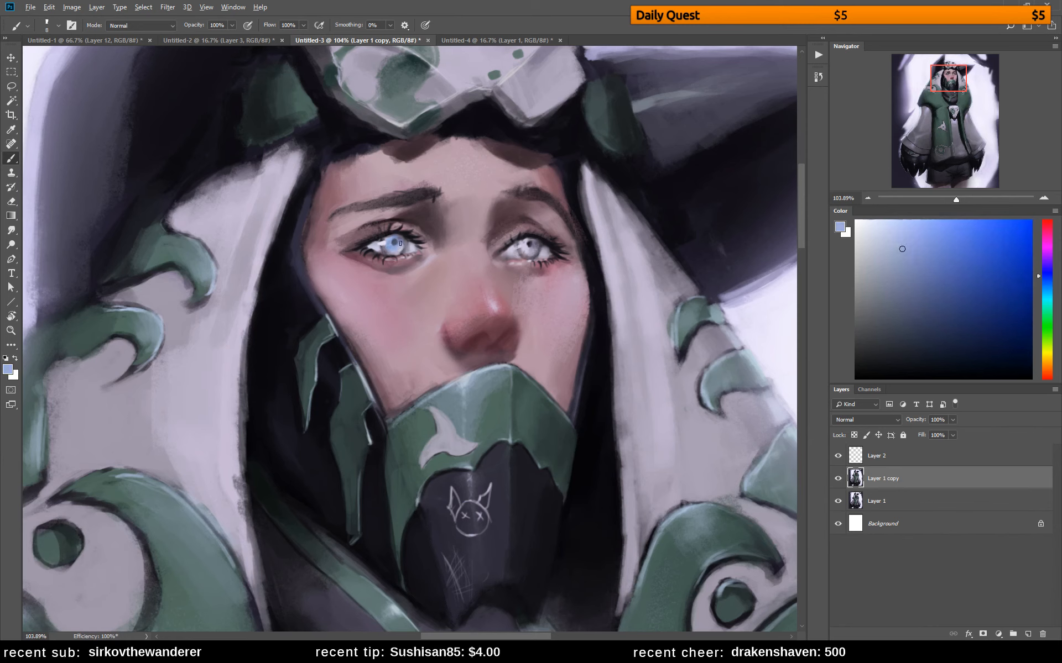
Define the right eye's upper iris edge and pupil with sampled dark grey-blue tones
left_click(521, 239, "alt")
left_click(528, 239, "alt")
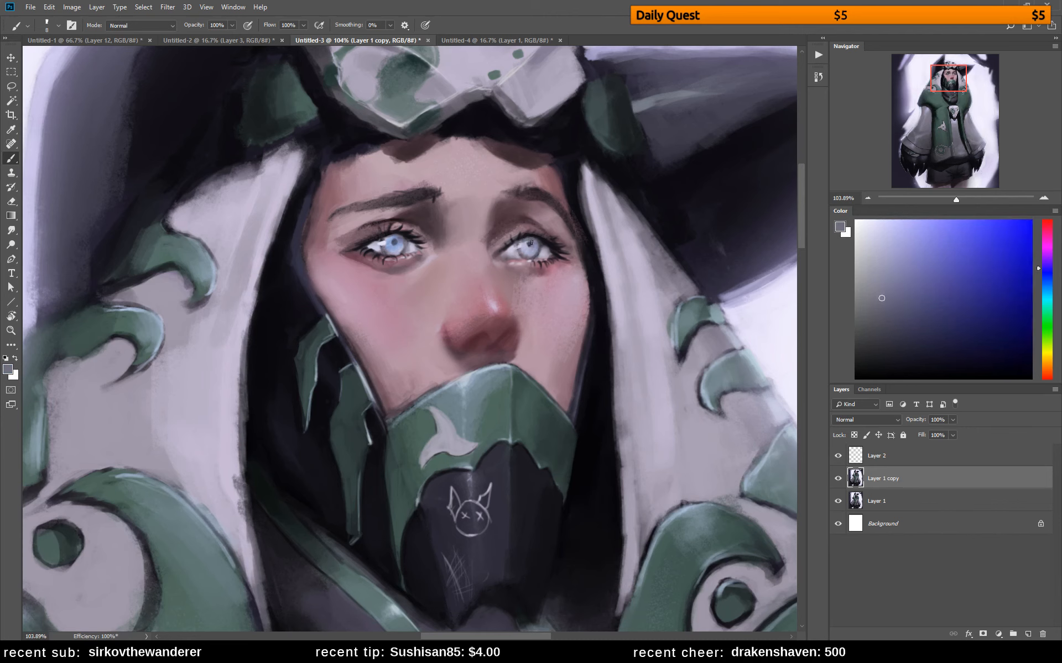
left_click(530, 243, "alt")
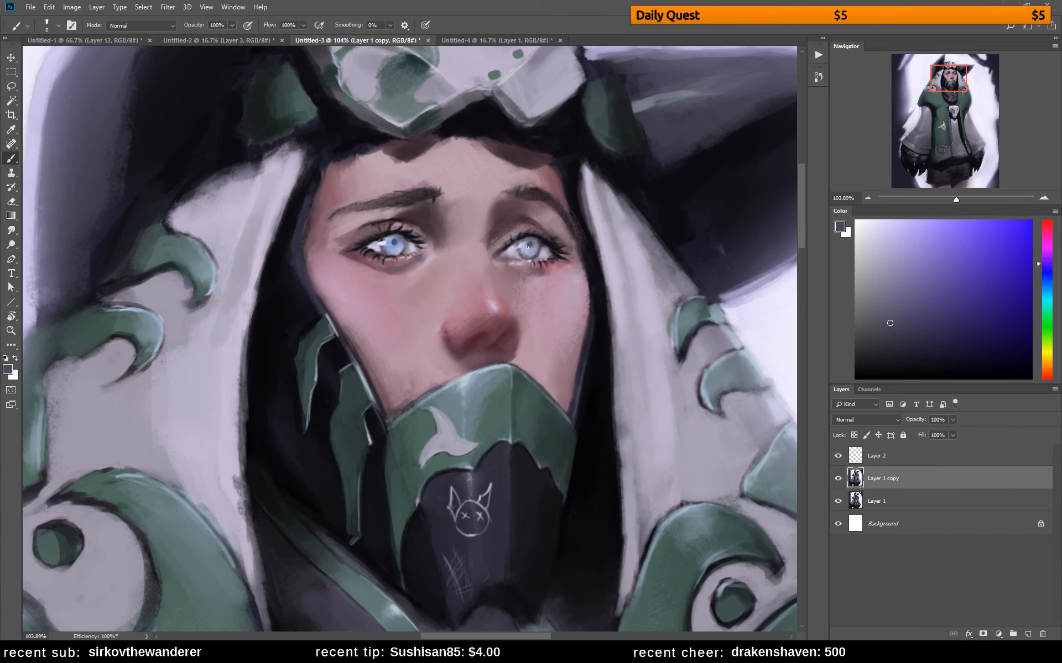
left_click(535, 250, "alt")
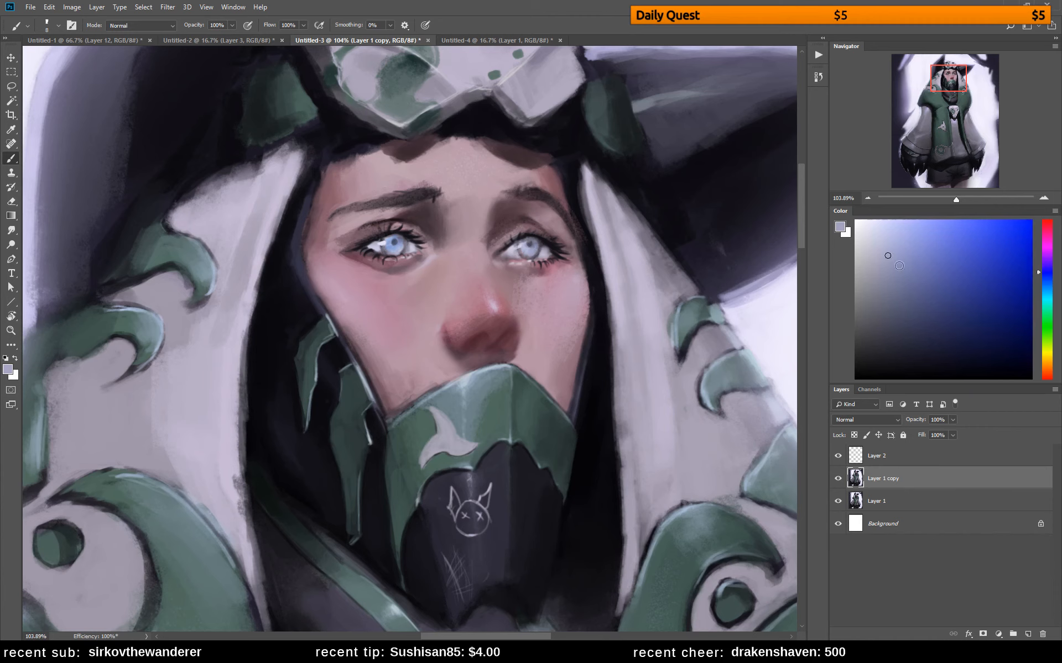
Mix a light blue and tint the right iris to match the left eye
mouse_move(909, 263)
left_mouse_down()
mouse_move(929, 264)
mouse_move(916, 266)
left_mouse_up()
left_click(1047, 282)
left_click_drag(972, 285, 888, 223)
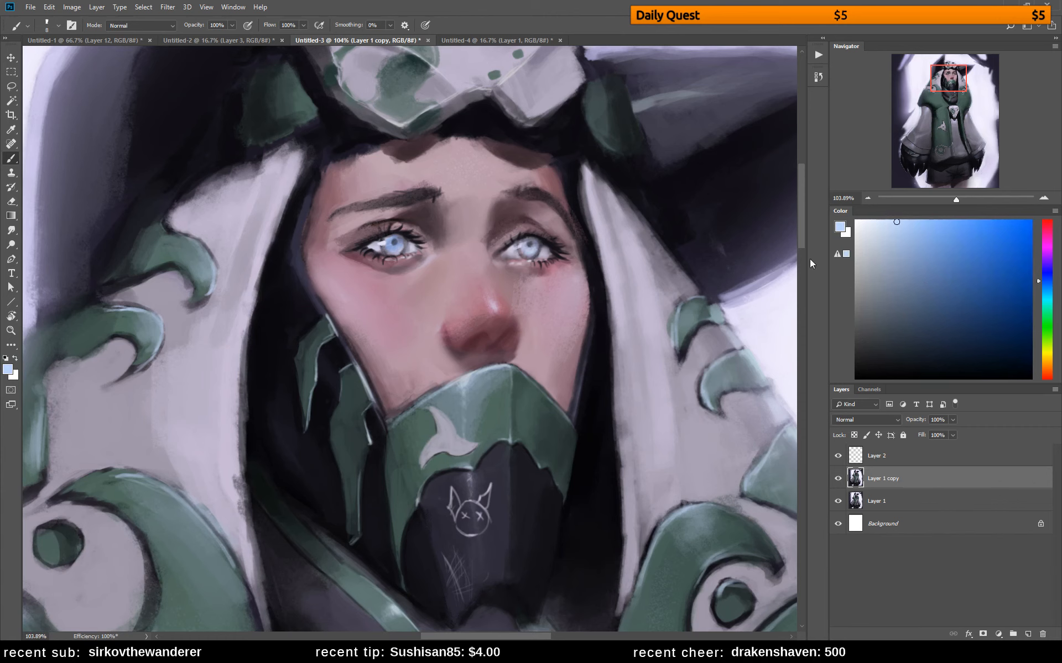
mouse_move(939, 228)
left_mouse_down()
mouse_move(958, 224)
mouse_move(940, 235)
mouse_move(932, 278)
left_mouse_up()
left_click(530, 252, "alt")
left_click(537, 252, "alt")
Darken the right eye's upper lash line and outer corner with sampled near-black tones
left_click(551, 249, "alt")
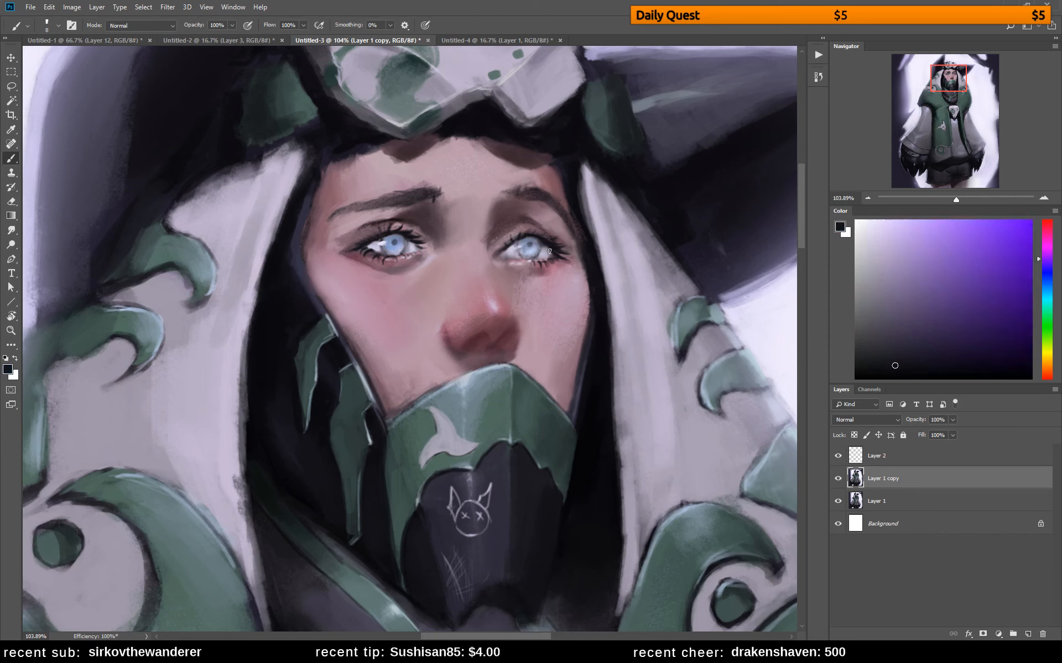
left_click(548, 252, "alt")
left_click(545, 244, "alt")
left_click(541, 241, "alt")
left_click(865, 198)
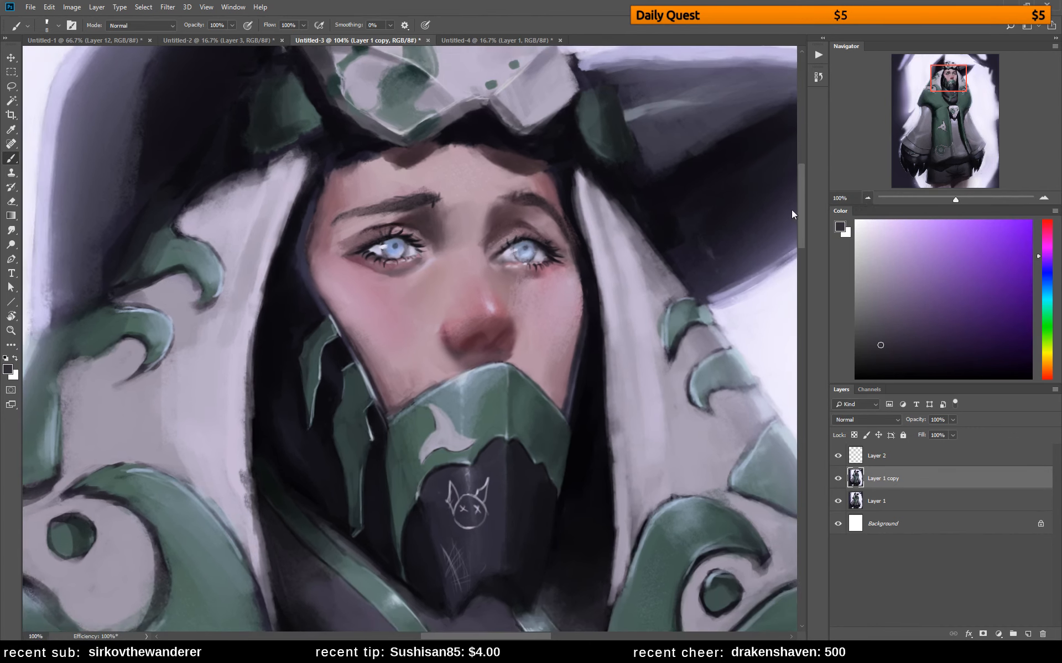
left_click(537, 246, "alt")
Deepen the nose's lower shading with dark red, and retouch the bridge in pale pink with a 20 px brush
left_click(503, 330, "alt")
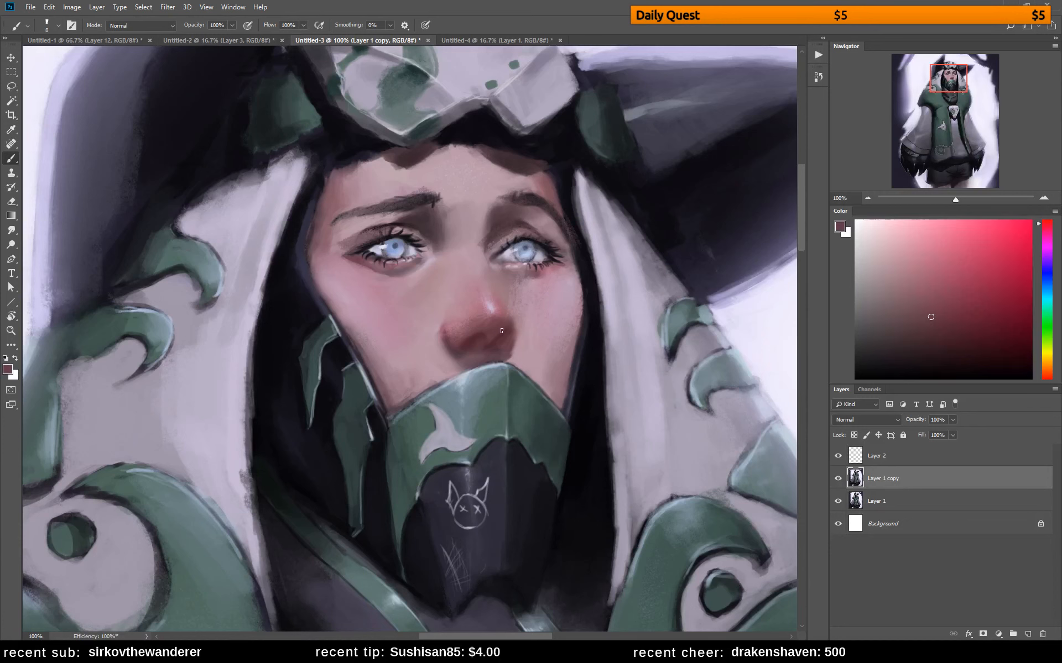
left_click(486, 329, "alt")
left_click(941, 332)
key("bracketright")
key("bracketright")
key("bracketright")
left_click(485, 272, "alt")
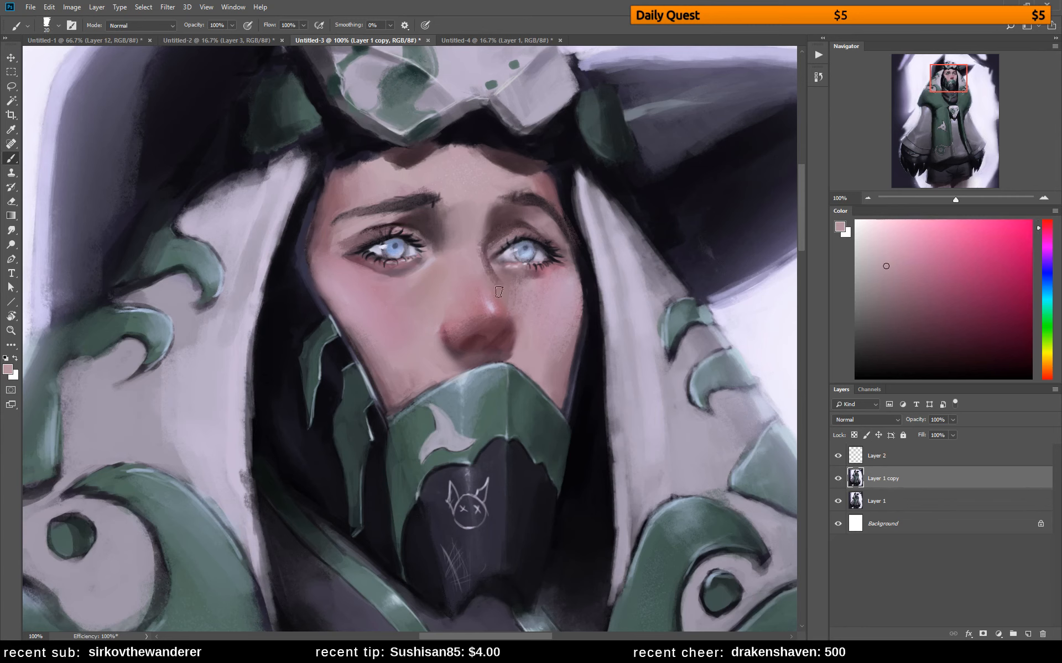
Blend the nose bridge and the adjoining cheek with sampled skin tones at 40% brush opacity
left_click(482, 259, "alt")
key("4")
left_click(484, 259, "alt")
left_click(490, 269, "alt")
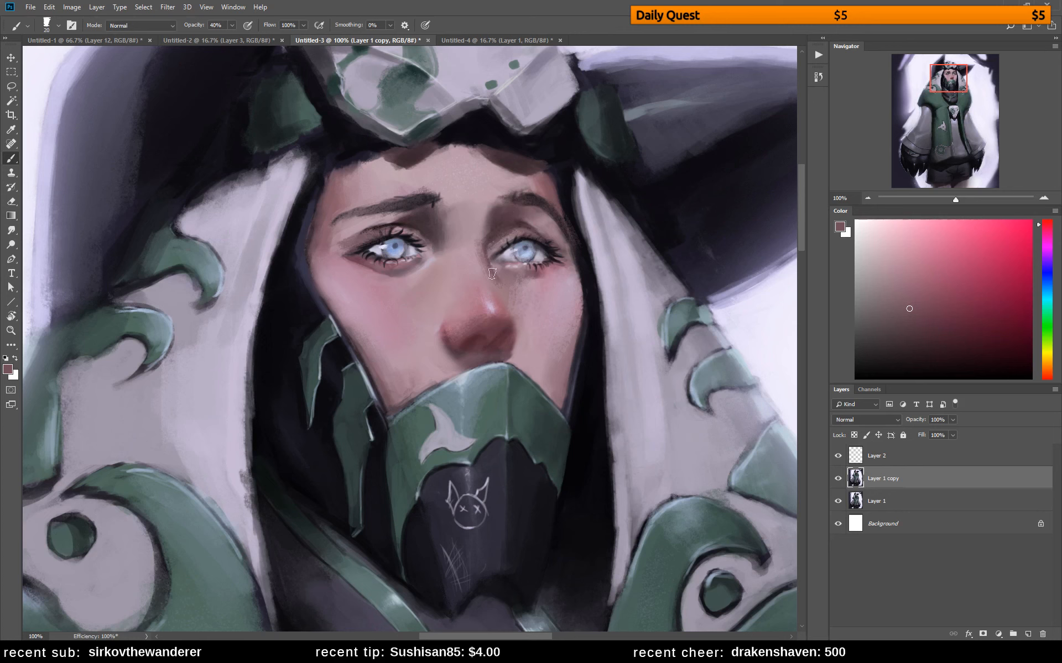
left_click(513, 286, "alt")
left_click_drag(513, 303, 497, 294)
left_click(503, 299, "alt")
Retouch the nostril edge and the underside of the nose with sampled muted pink and dark red
left_click(474, 244, "alt")
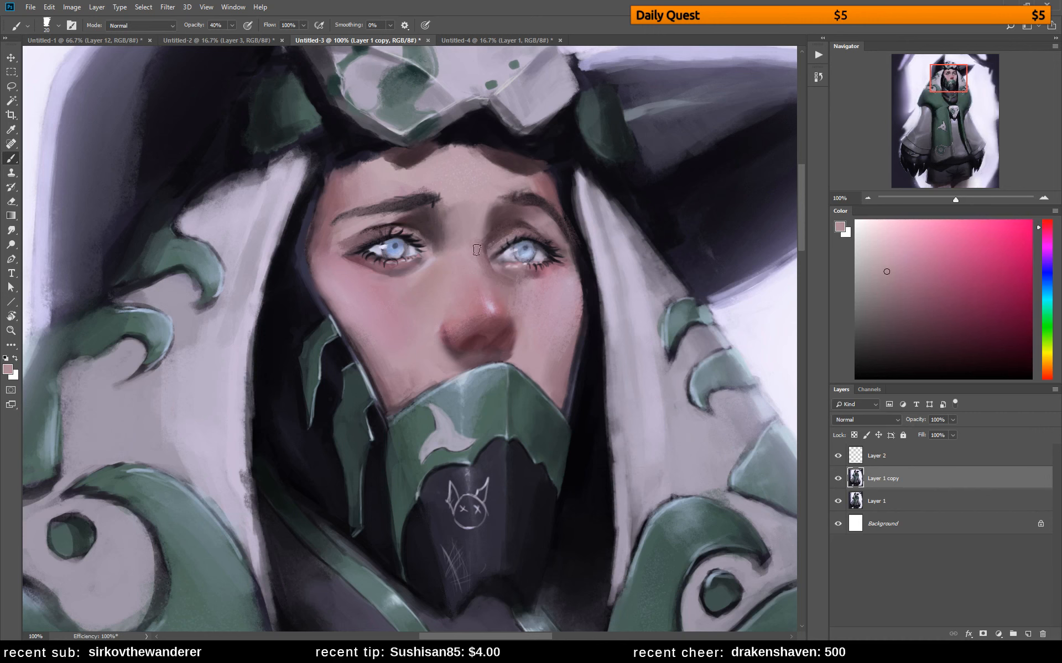
left_click(521, 341, "alt")
left_click_drag(503, 348, 499, 350)
left_click(498, 325, "alt")
left_click(497, 328, "alt")
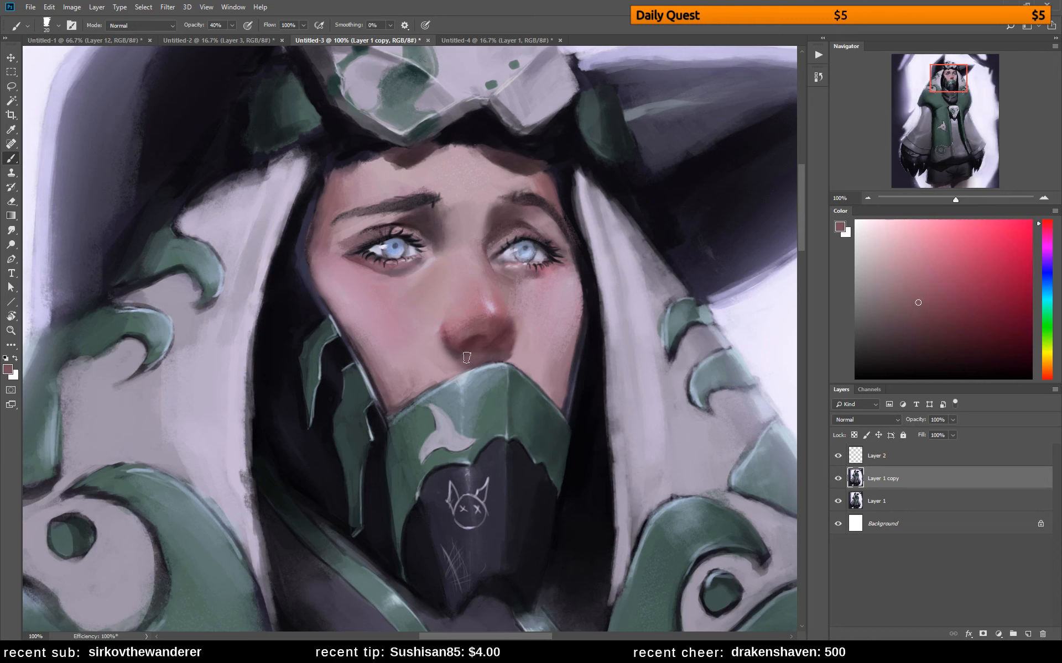
left_click(910, 283)
left_click(492, 322, "alt")
Smooth the shading across the nose tip and its shadowed side with sampled reddish tones
left_click(459, 326, "alt")
left_click(487, 314, "alt")
left_click(471, 311, "alt")
left_click(465, 319, "alt")
left_click(484, 320, "alt")
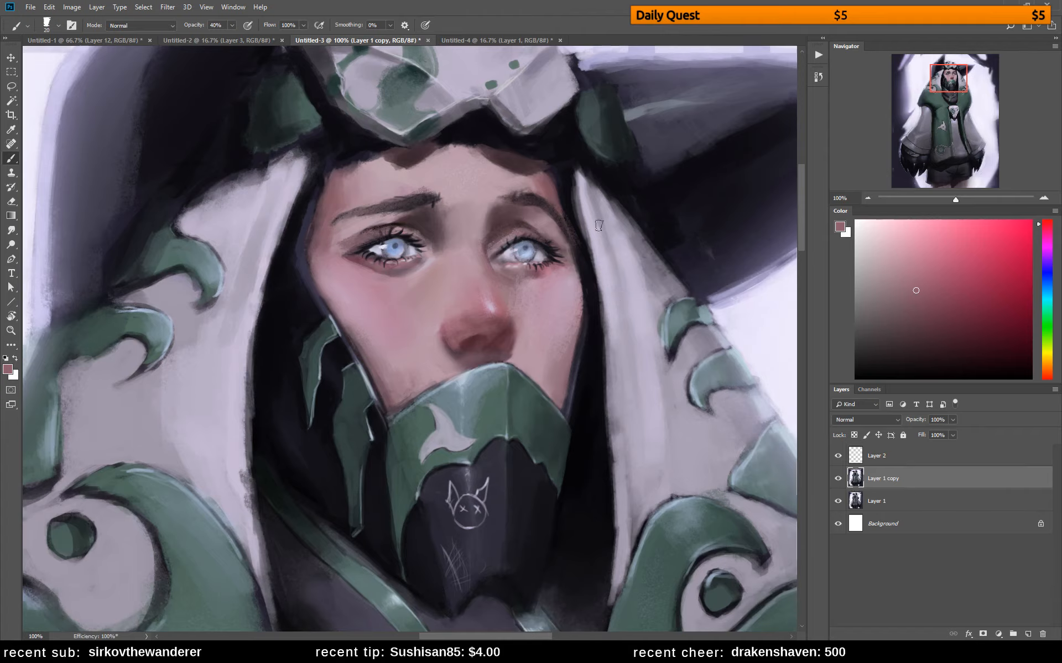
Mirror the canvas horizontally and clean up the nose's outer contour with sampled pale pink and dark red
key("ctrl+shift+h")
left_click_drag(426, 279, 696, 288)
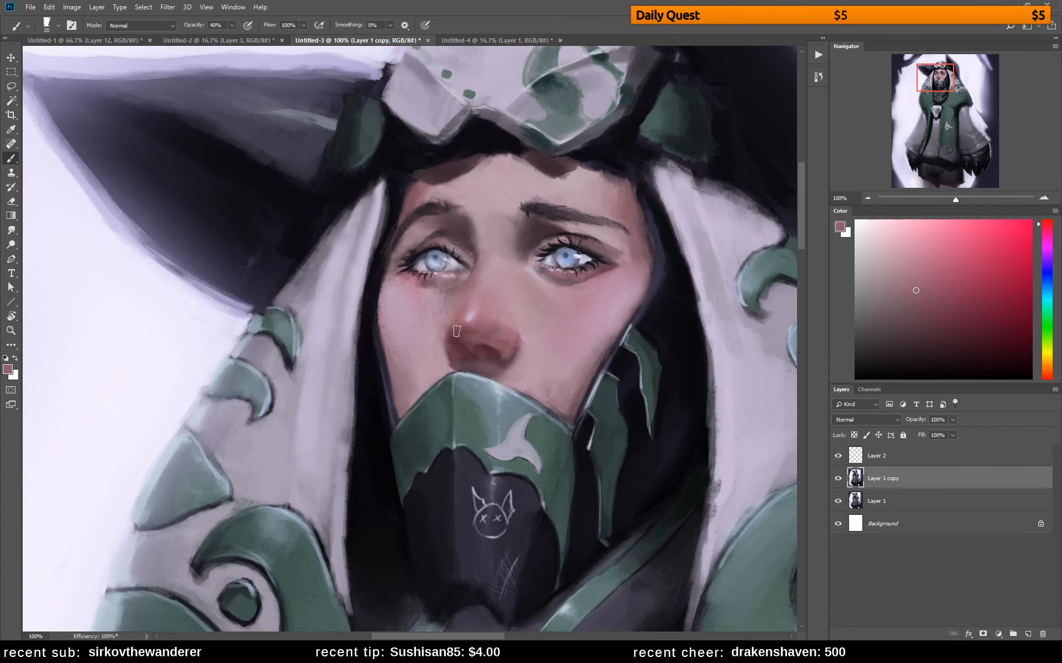
left_click(438, 319, "alt")
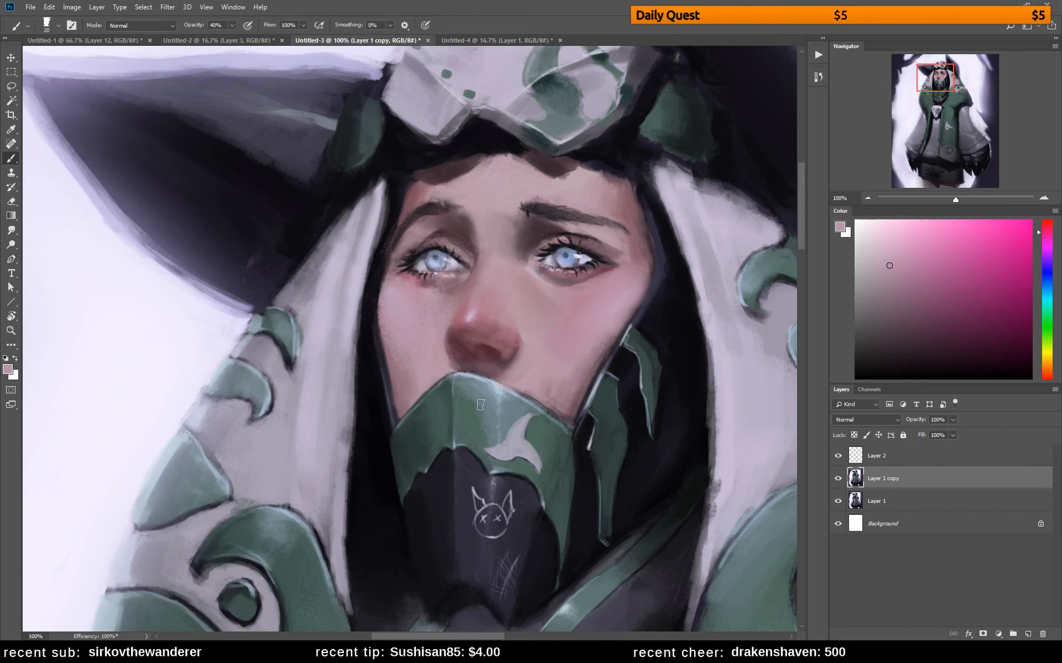
left_click(478, 336, "alt")
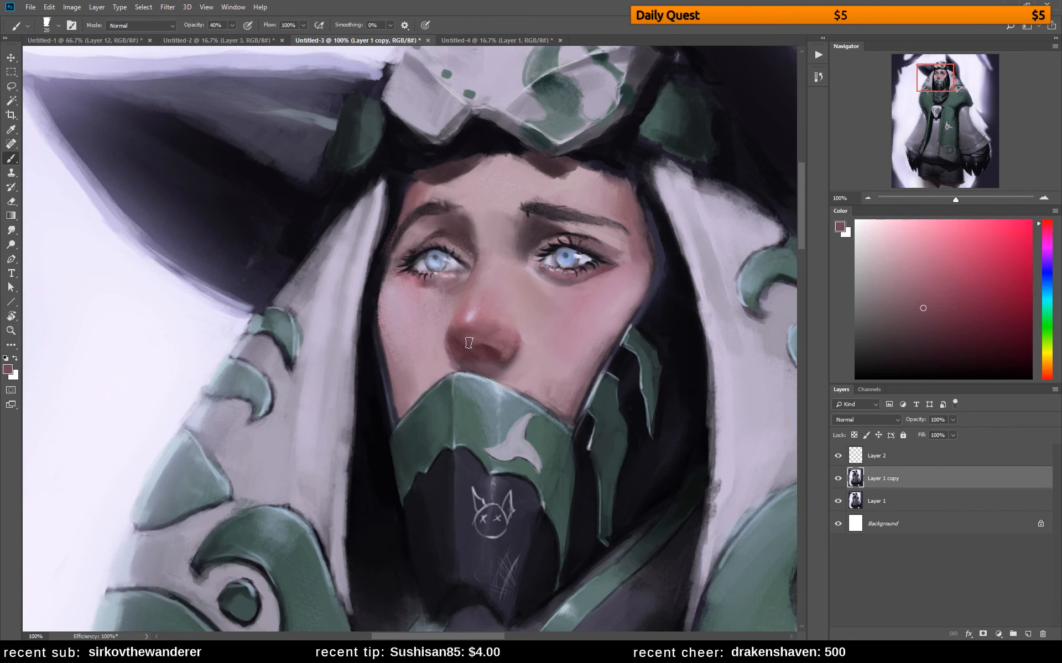
left_click(489, 334, "alt")
Choose a lighter rosy pink and soften the highlight along the nose bridge with a larger brush
left_click(917, 273)
key("bracketleft")
key("bracketright")
key("bracketright")
key("bracketright")
key("bracketright")
key("bracketright")
left_click_drag(481, 302, 465, 324)
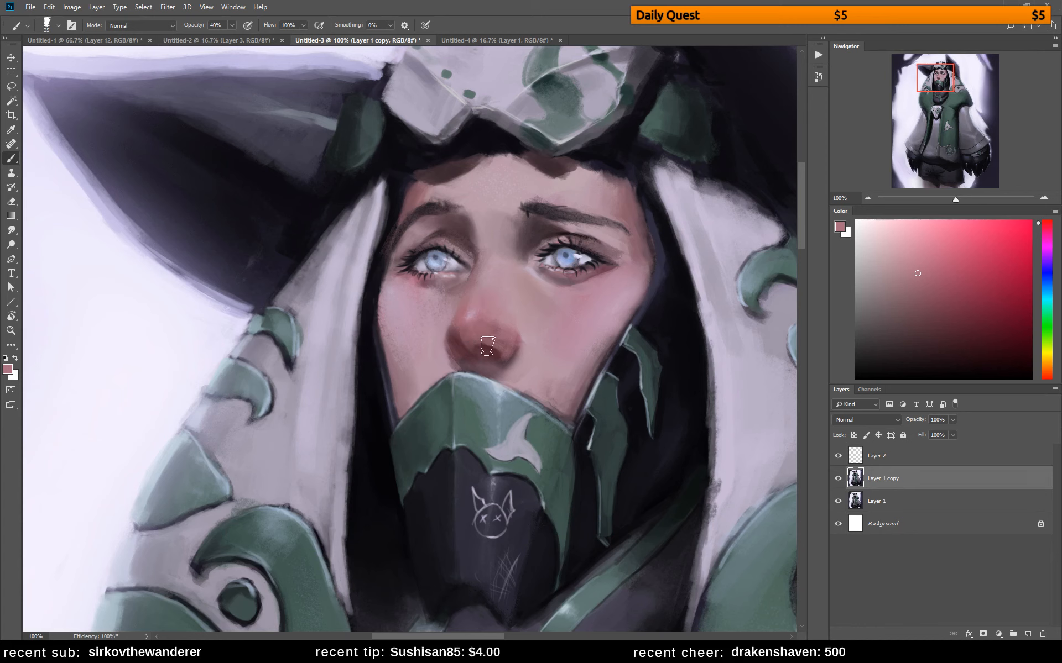
Refine the nostril and the shadow under the nose with a 15 px brush and sampled tones
key("bracketleft")
key("bracketleft")
key("bracketleft")
key("bracketleft")
key("bracketleft")
key("bracketleft")
key("bracketright")
key("bracketright")
left_click(456, 343, "alt")
left_click(468, 349, "alt")
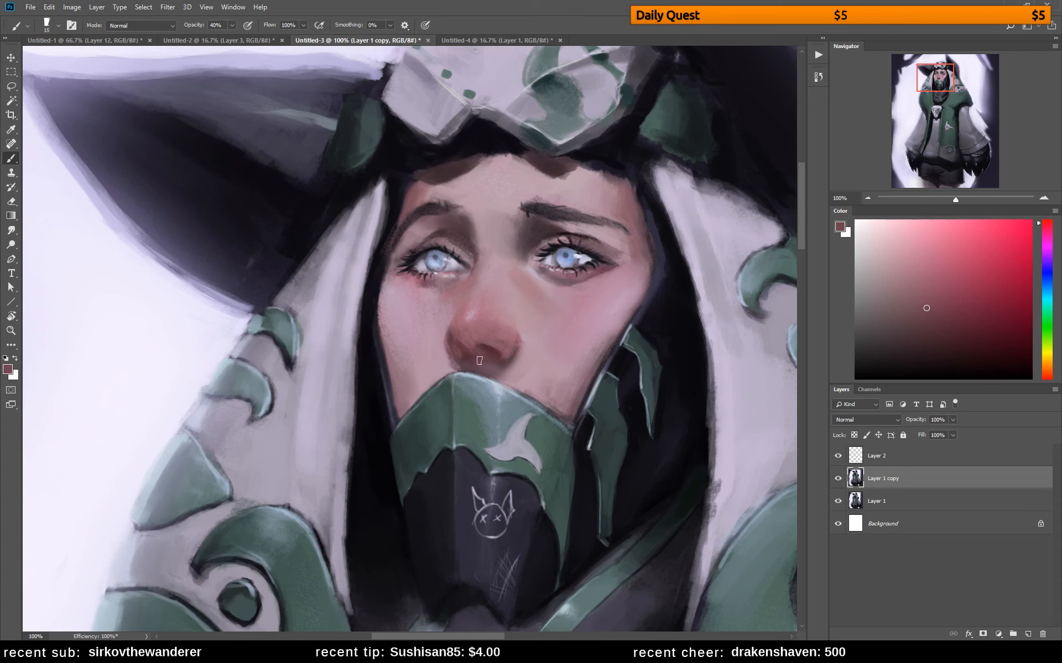
left_click(492, 357, "alt")
left_click(503, 375, "alt")
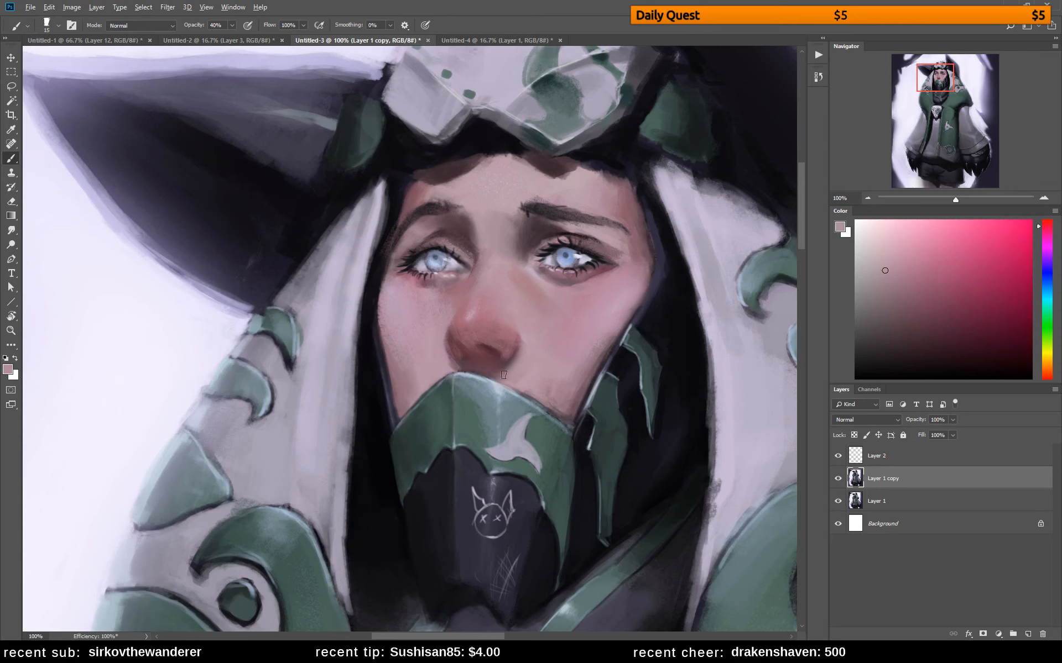
left_click(468, 365, "alt")
left_click(484, 367, "alt")
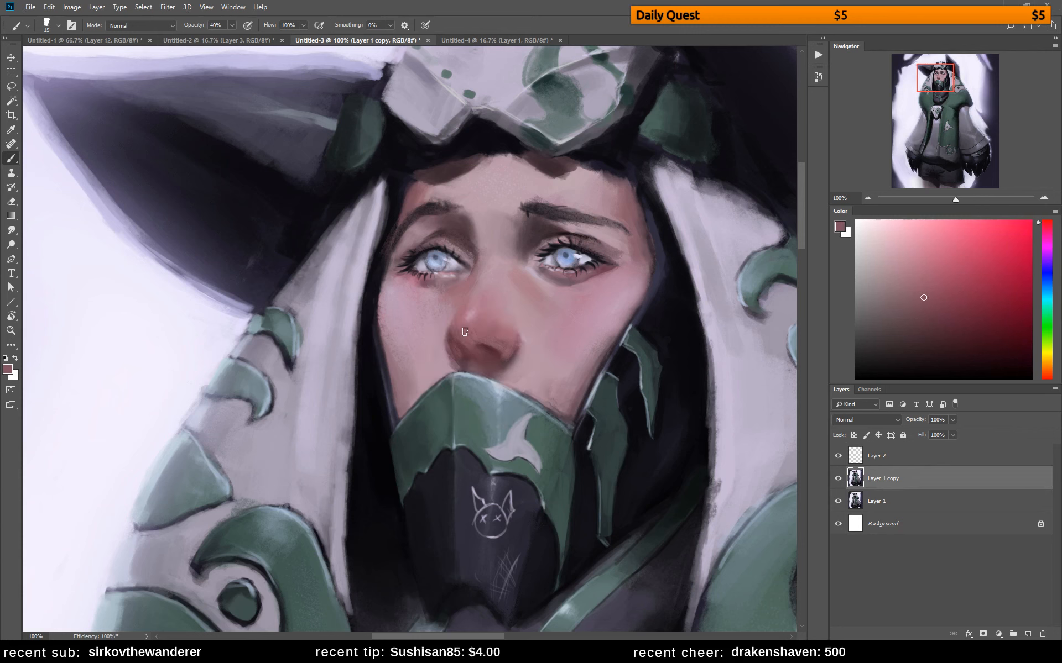
Deepen the nose's reddish shading with a 25 px brush and sample pale pink from the adjoining cheek
key("]")
left_click(933, 309)
key("]")
left_click(470, 334, "alt")
left_click(494, 338, "alt")
left_click(440, 342, "alt")
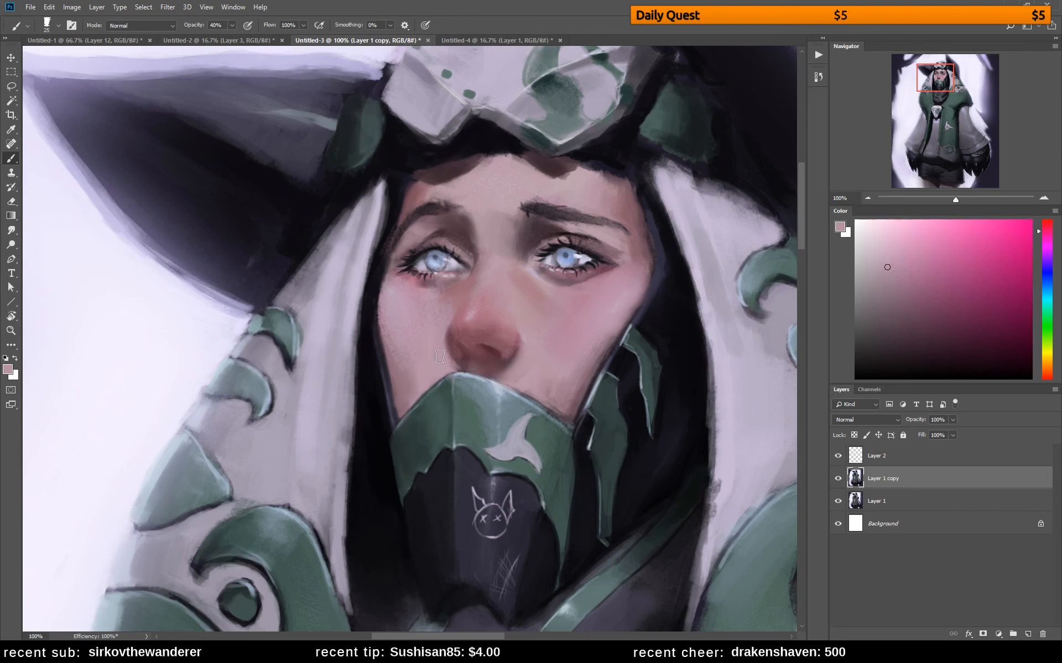
Tint the mask's upper edge and the green cheek strap beside it with sampled teal tones
left_click(509, 400, "alt")
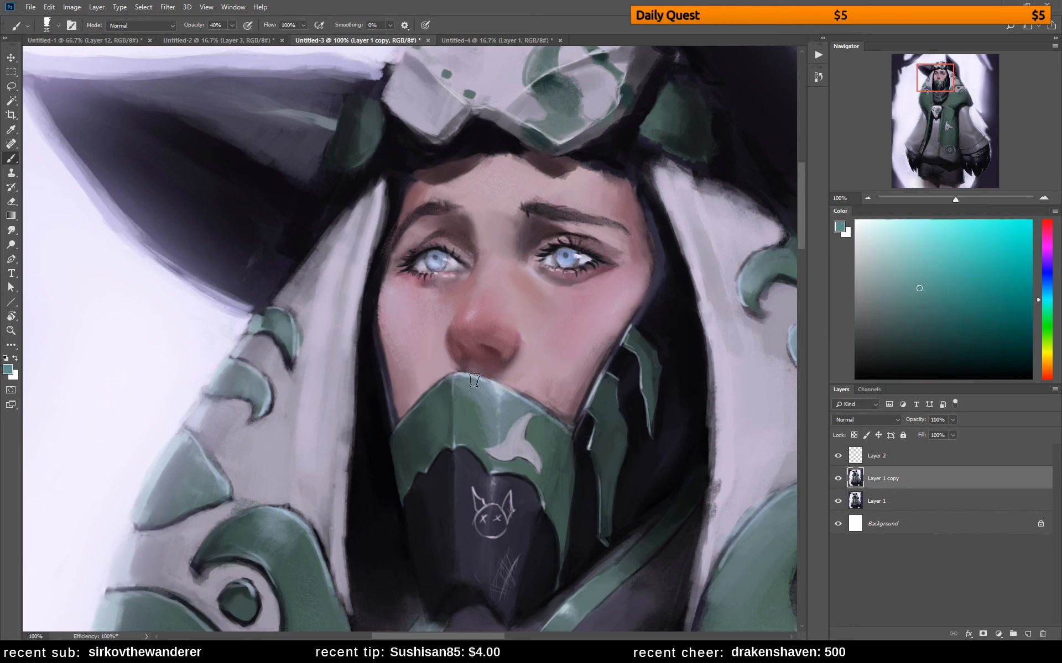
left_click_drag(474, 380, 517, 401)
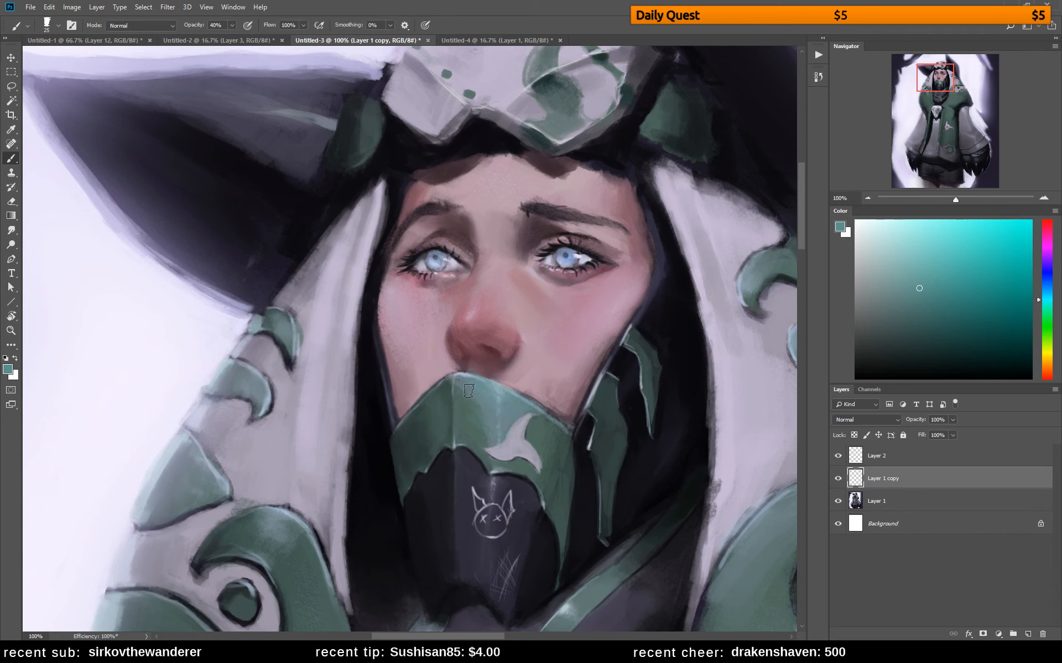
mouse_move(597, 391)
left_mouse_down()
mouse_move(613, 391)
mouse_move(596, 449)
mouse_move(622, 409)
mouse_move(608, 388)
mouse_move(599, 458)
left_mouse_up()
left_click(611, 399, "alt")
left_click(610, 433, "alt")
left_click_drag(610, 416, 597, 450)
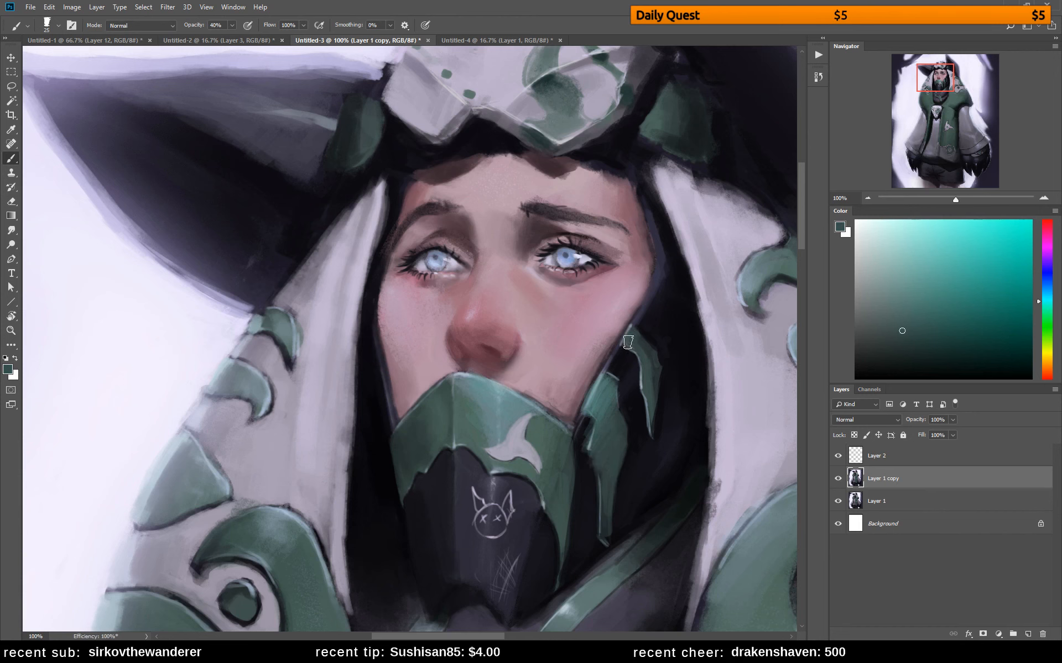
Choose a brighter, bluer teal and paint highlights along the green straps beside the mask
left_click(909, 281)
mouse_move(614, 370)
left_mouse_down()
mouse_move(598, 387)
mouse_move(611, 380)
left_mouse_up()
left_click(1043, 300)
left_click_drag(631, 332, 646, 349)
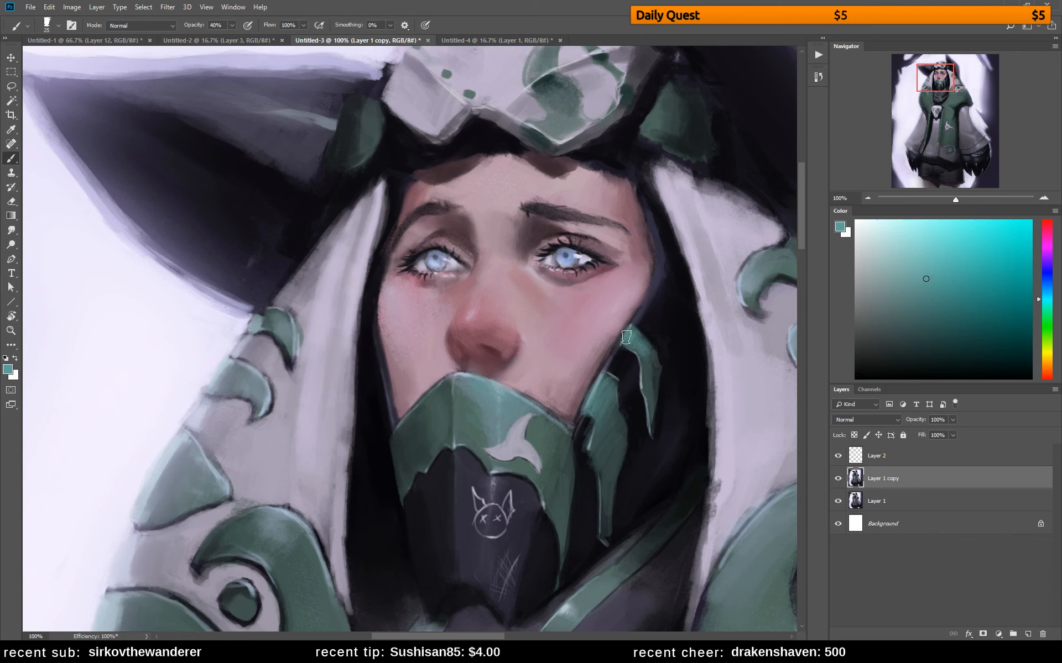
mouse_move(604, 383)
left_mouse_down()
mouse_move(589, 401)
mouse_move(596, 441)
left_mouse_up()
left_click(607, 428, "alt")
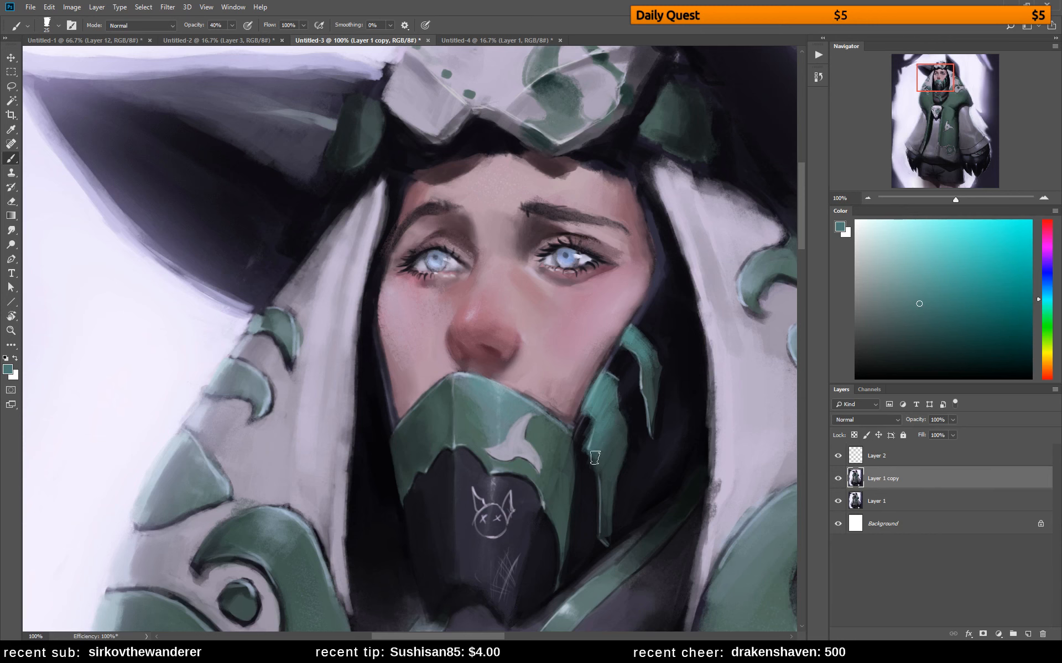
Shade the green side of the mask beside the fin emblem with deeper and sampled teal tones
left_click(942, 334)
left_click(568, 411, "alt")
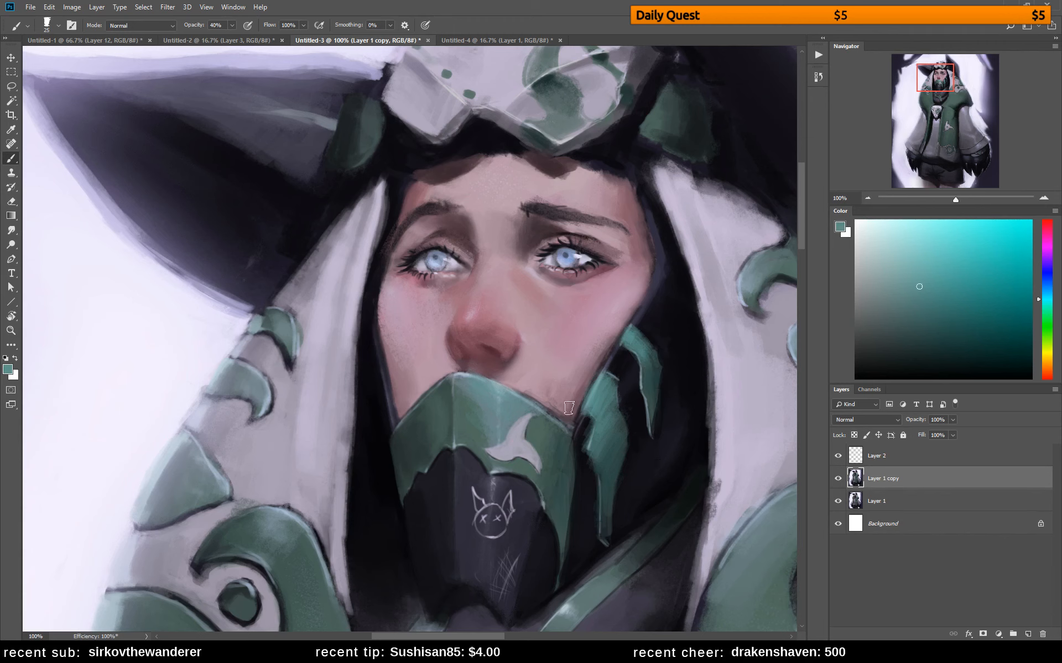
left_click(533, 424, "alt")
left_click(559, 457, "alt")
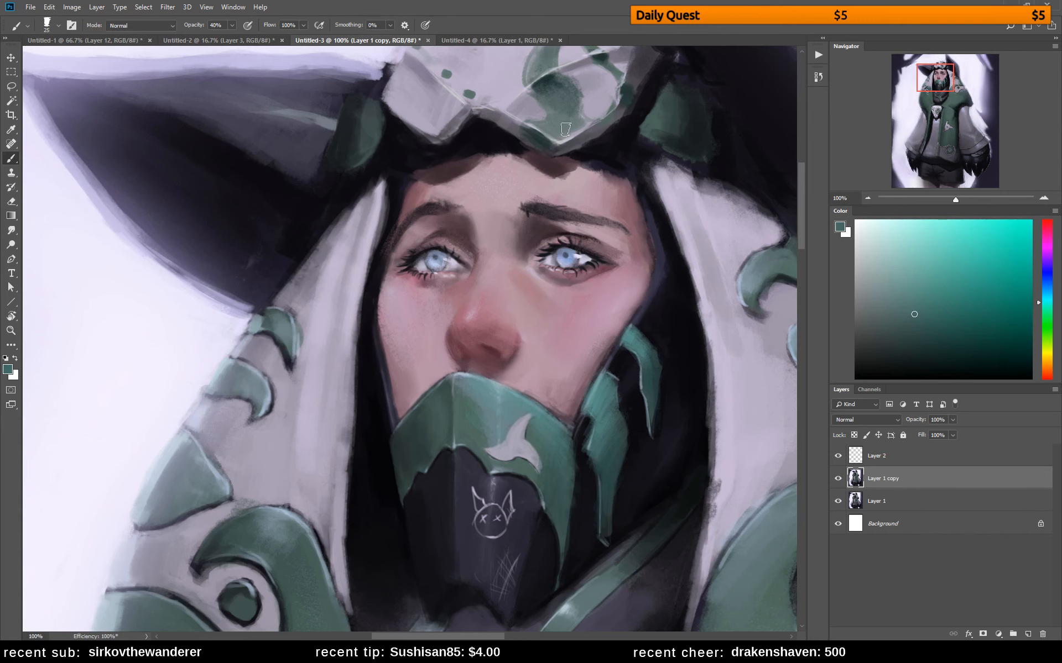
Mix a pale blue and brighten the upper inner edge of the white hood's right side
left_click_drag(644, 217, 518, 196)
left_click(587, 298, "alt")
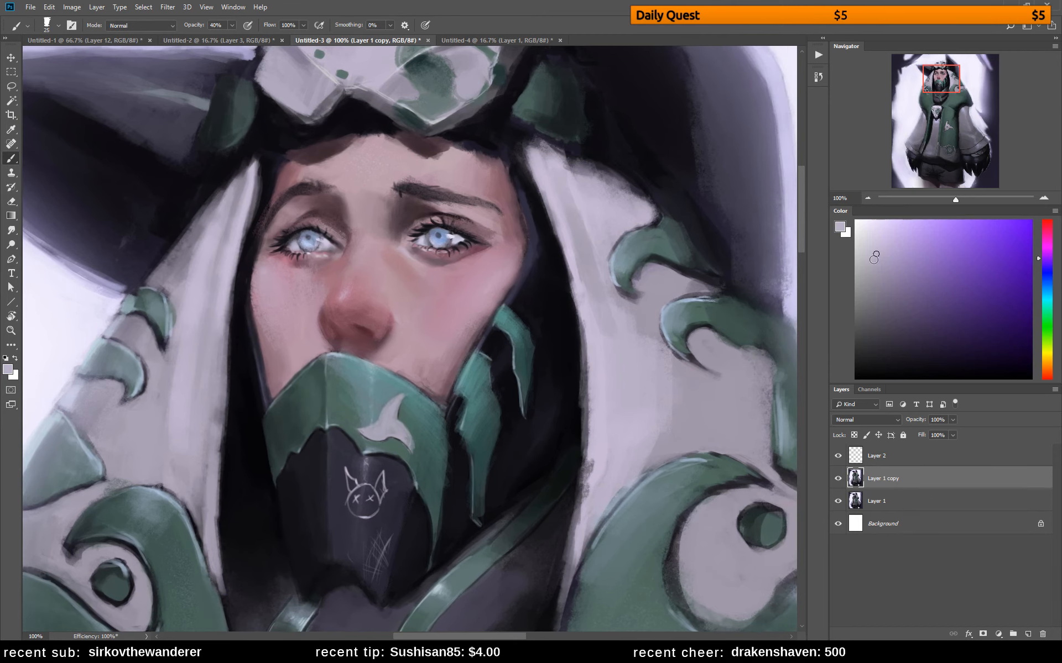
left_click(859, 241)
left_click(1042, 283)
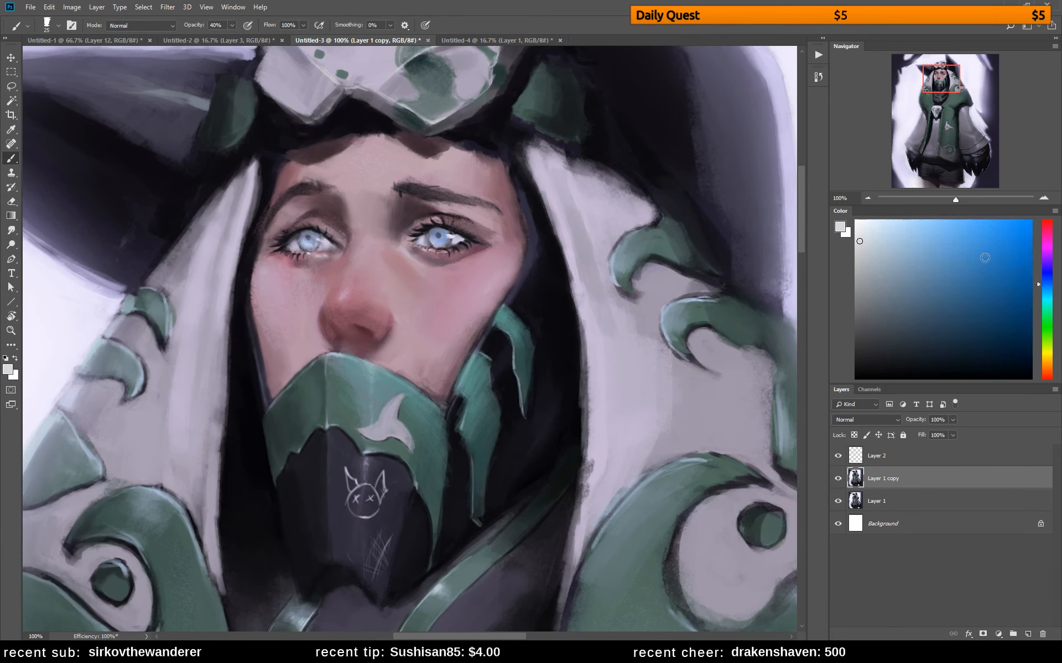
left_click(880, 222)
mouse_move(560, 234)
left_mouse_down()
mouse_move(577, 307)
mouse_move(578, 290)
left_mouse_up()
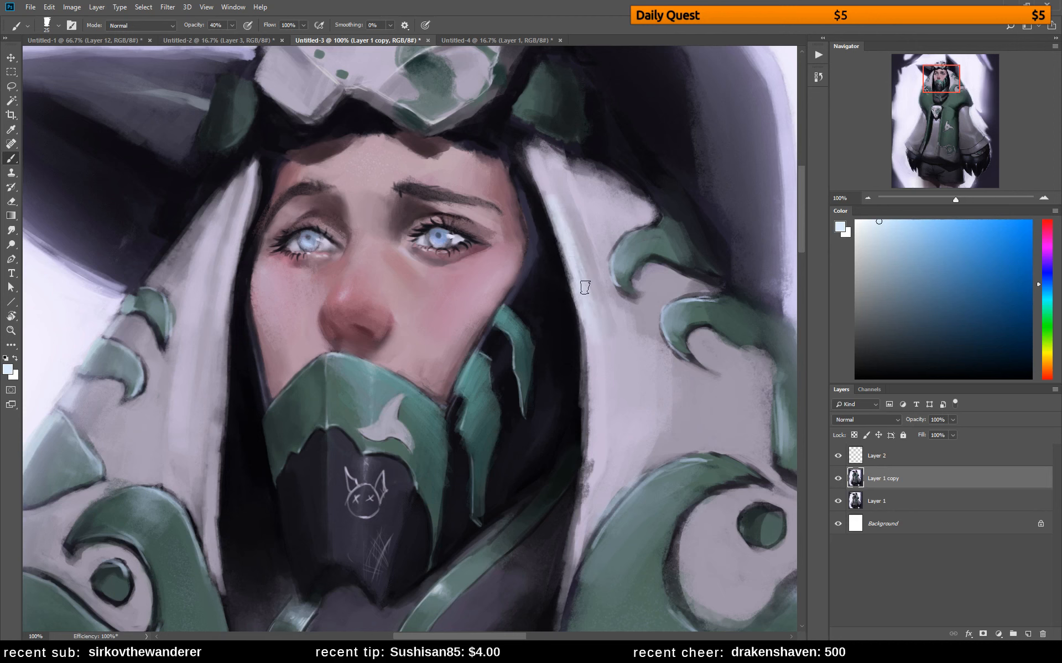
left_click(570, 238, "alt")
left_click_drag(550, 198, 528, 159)
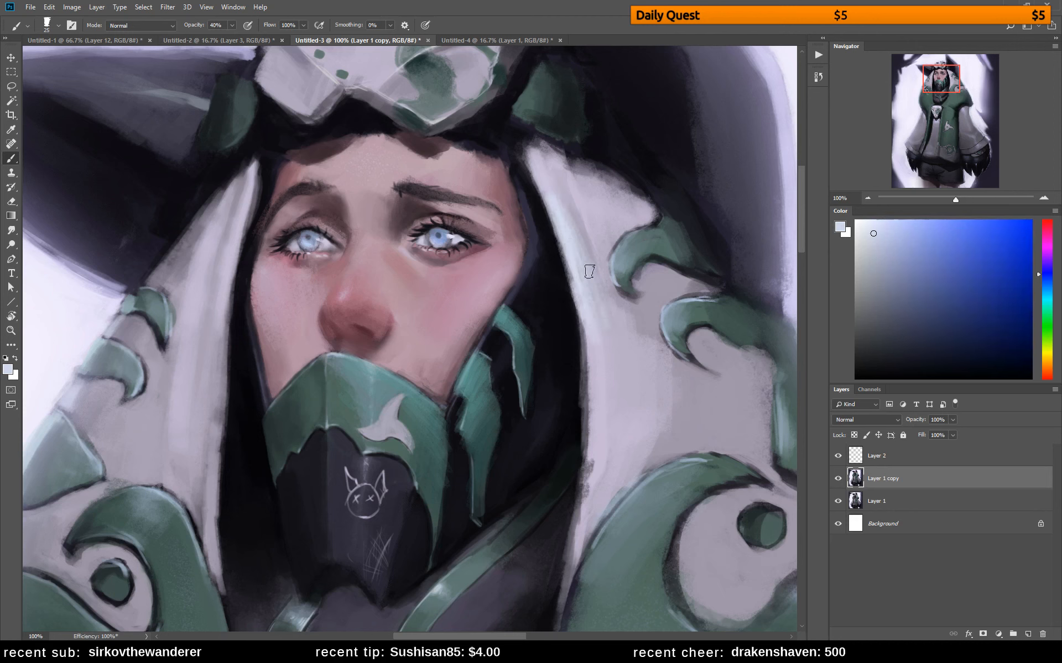
left_click_drag(611, 233, 575, 170)
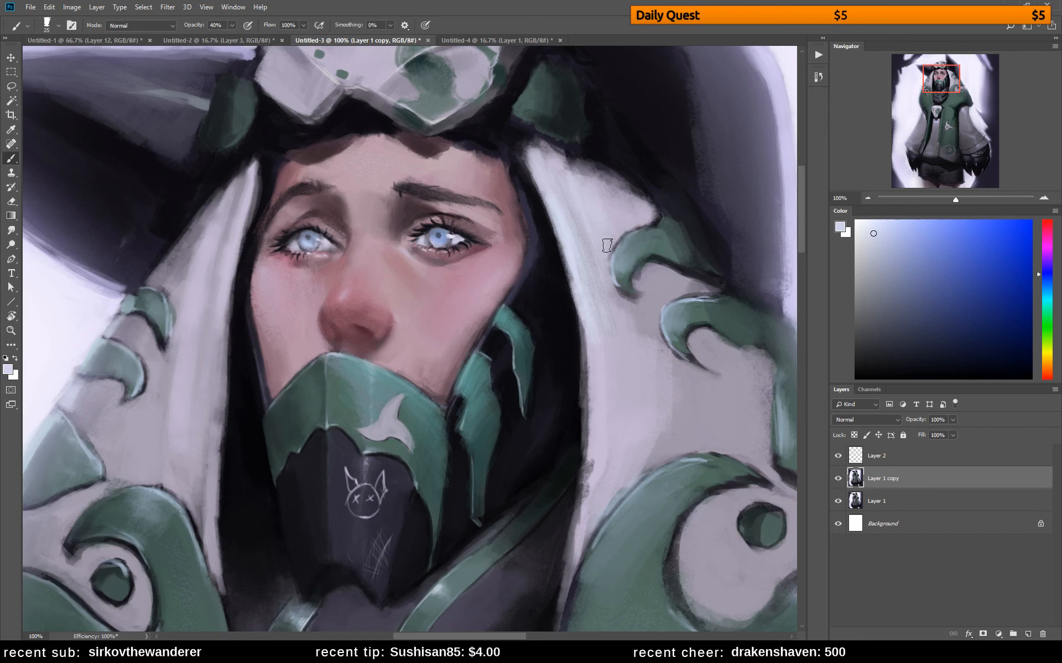
Brush pale blue highlights down the lower white hood panel and blend them with sampled grey-lavender tones
left_click(879, 220)
left_click(1049, 289)
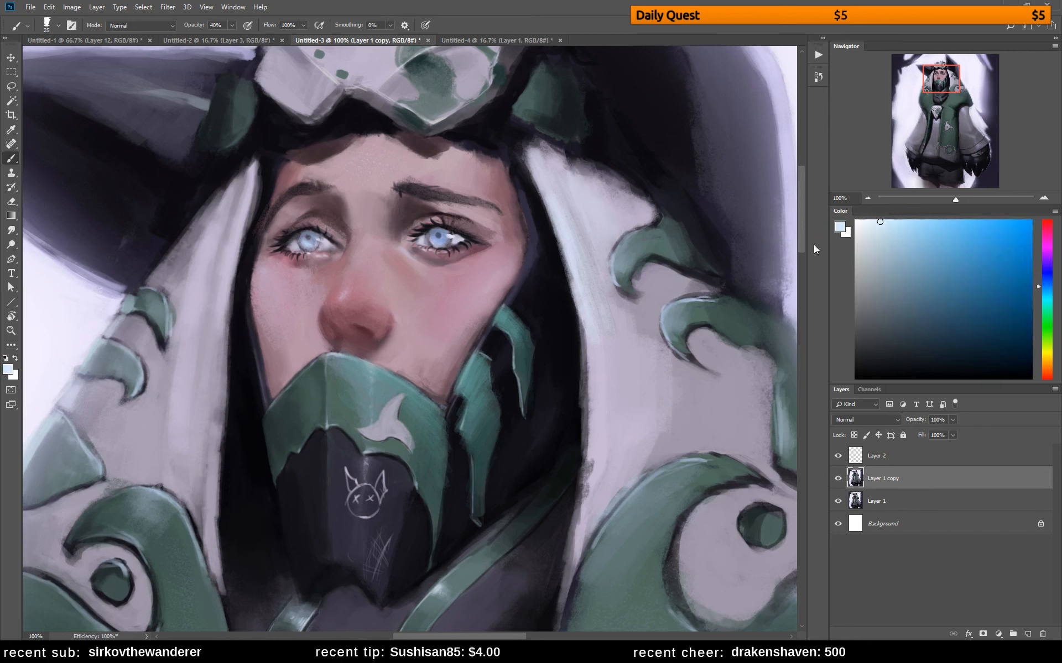
mouse_move(664, 366)
left_mouse_down()
mouse_move(635, 319)
mouse_move(669, 433)
mouse_move(633, 312)
mouse_move(666, 439)
mouse_move(580, 284)
mouse_move(619, 461)
left_mouse_up()
left_click(578, 284, "alt")
left_click(631, 333, "alt")
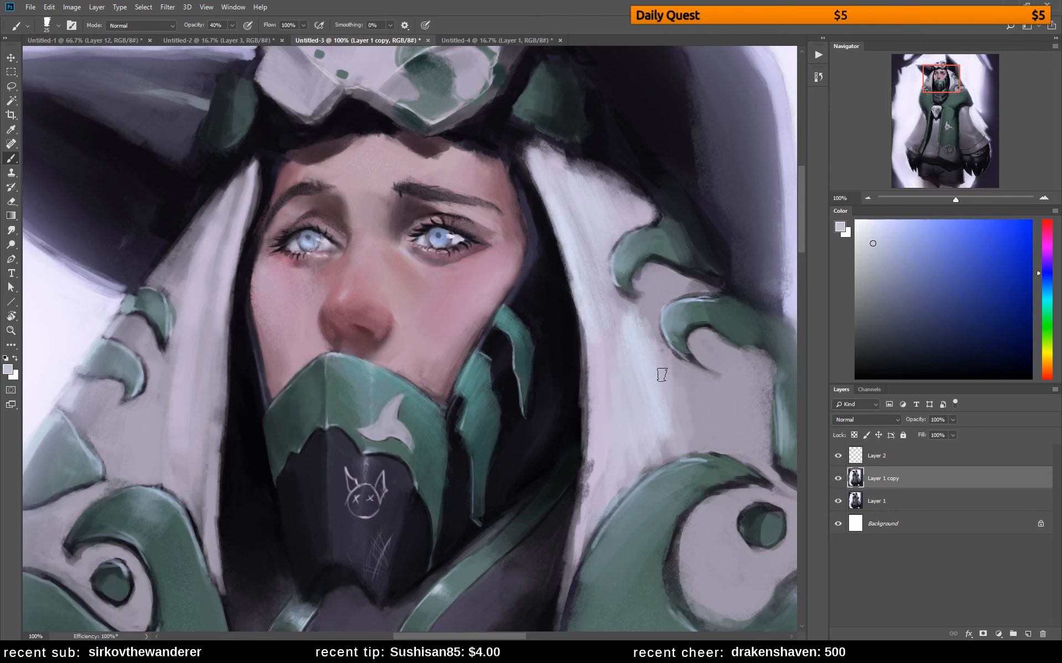
left_click(642, 323, "alt")
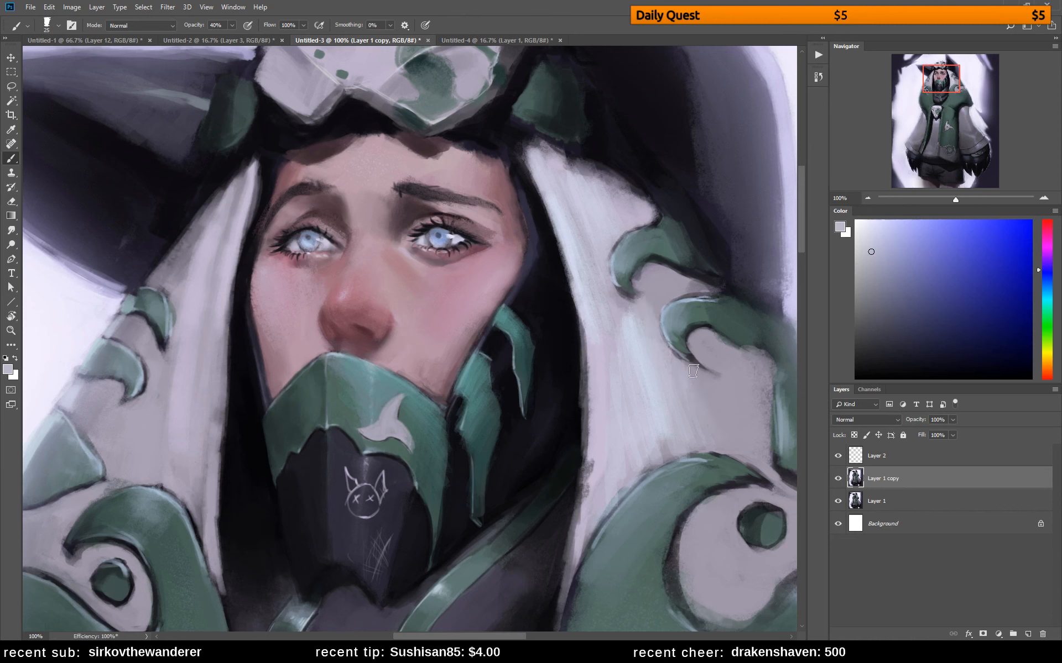
left_click(672, 407, "alt")
left_click(630, 322, "alt")
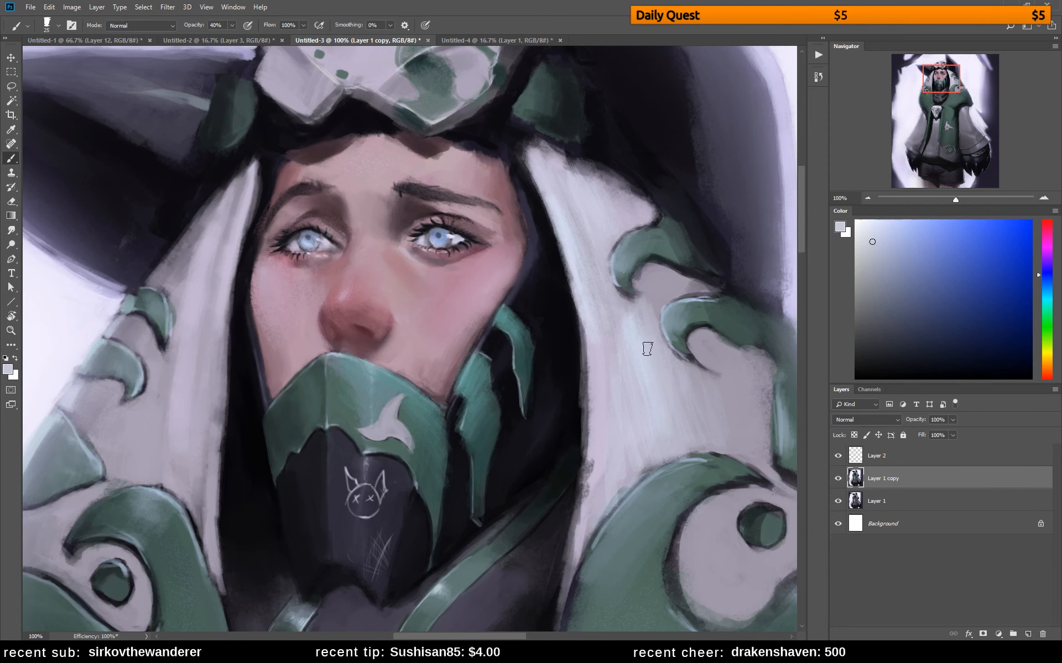
Blend the skin beside the nose and below the right eye's inner corner with sampled pinks
left_click_drag(537, 392, 662, 405)
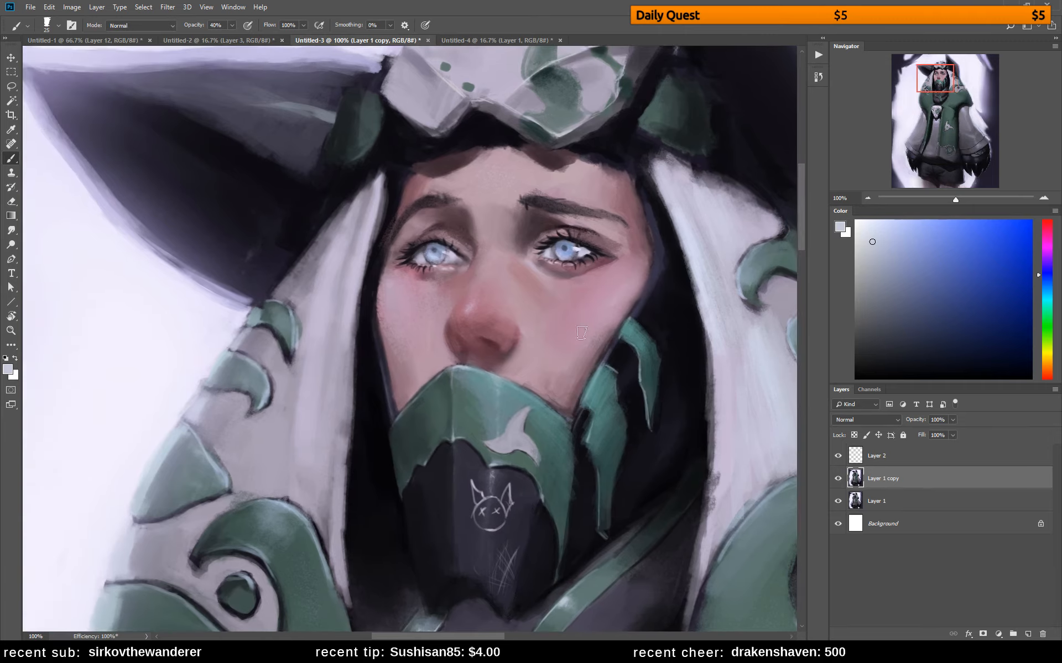
left_click(528, 338, "alt")
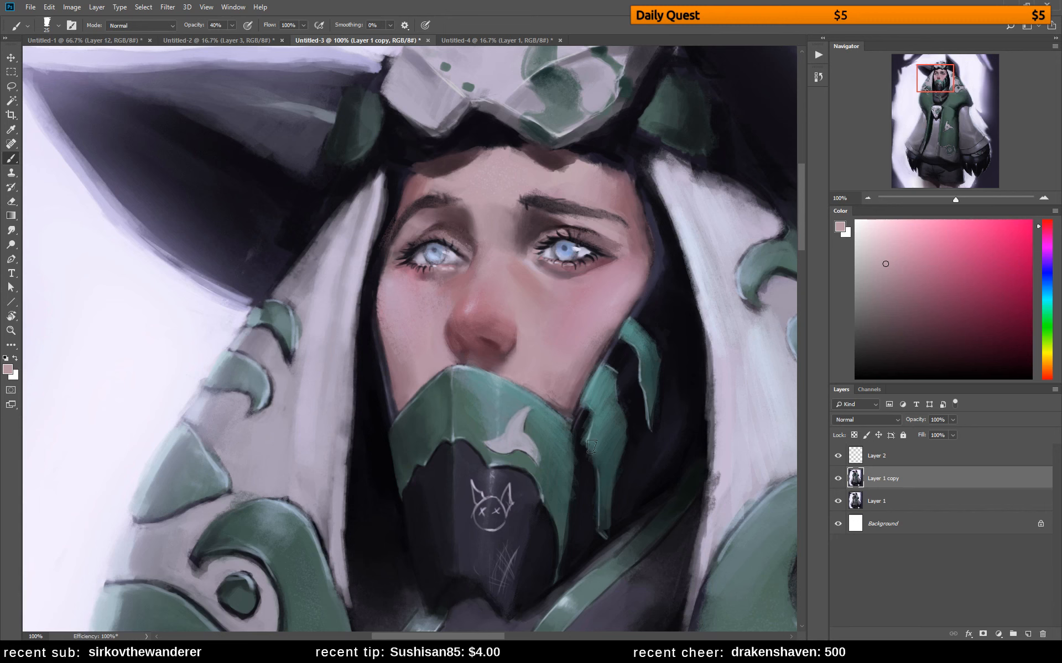
left_click(509, 271, "alt")
left_click(515, 273, "alt")
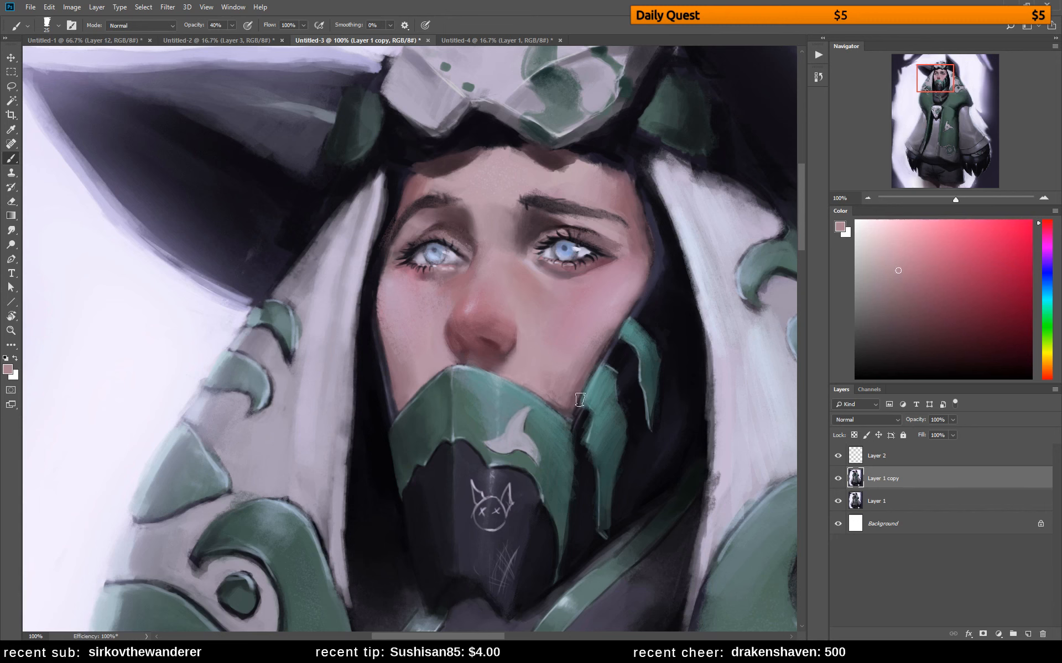
Warm and lighten the shadow between the right eyebrow and eye with muted reddish-pink tones
left_click(531, 219, "alt")
left_click(530, 218, "alt")
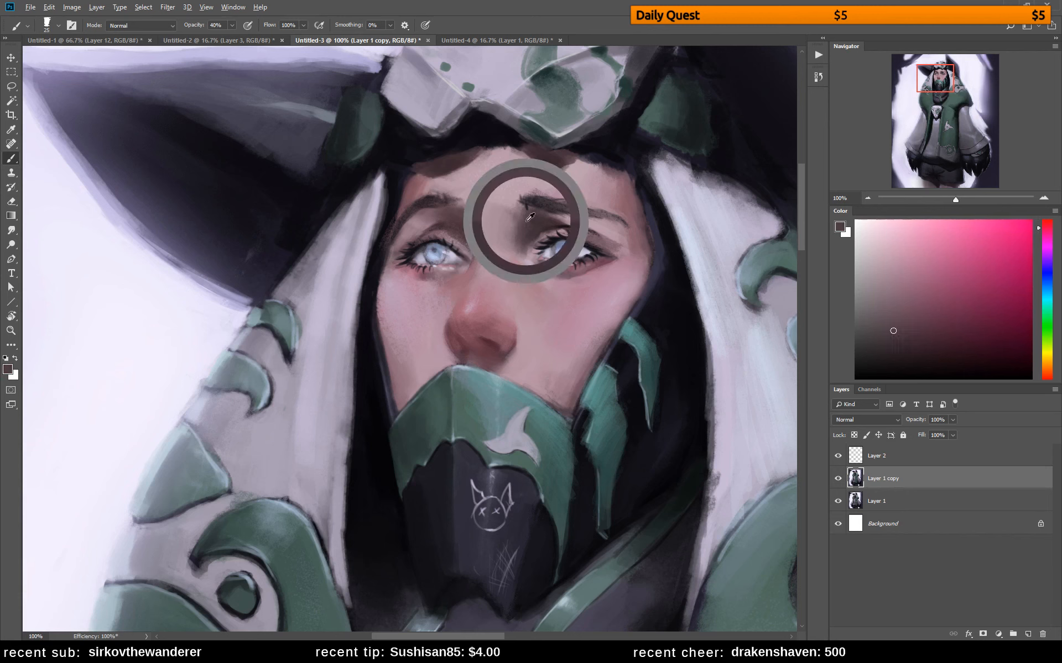
left_click_drag(918, 330, 920, 307)
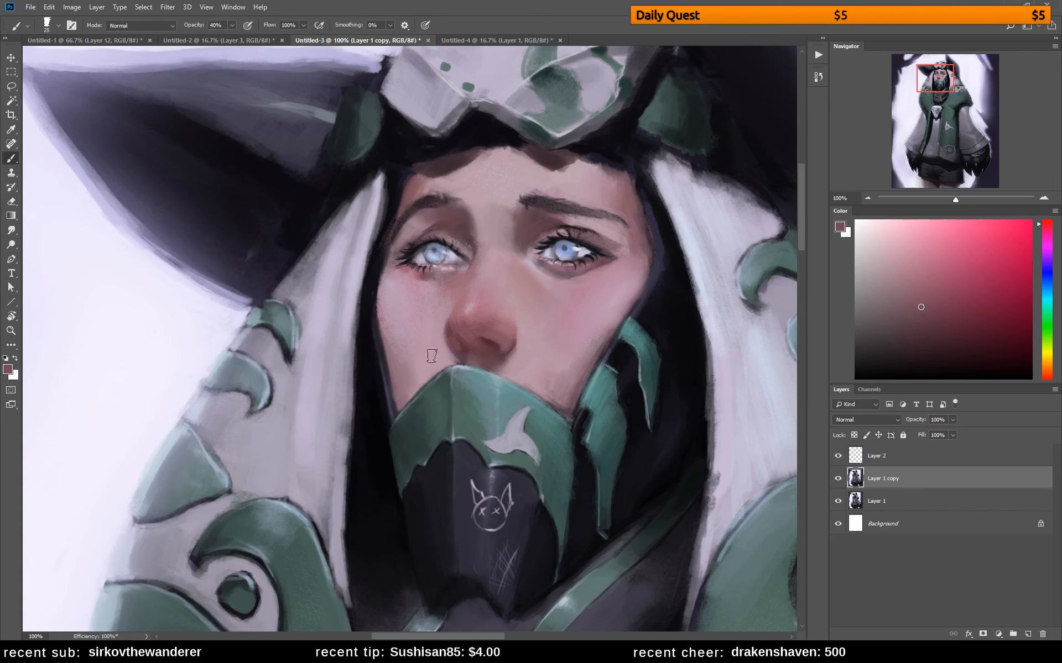
left_click(438, 222, "alt")
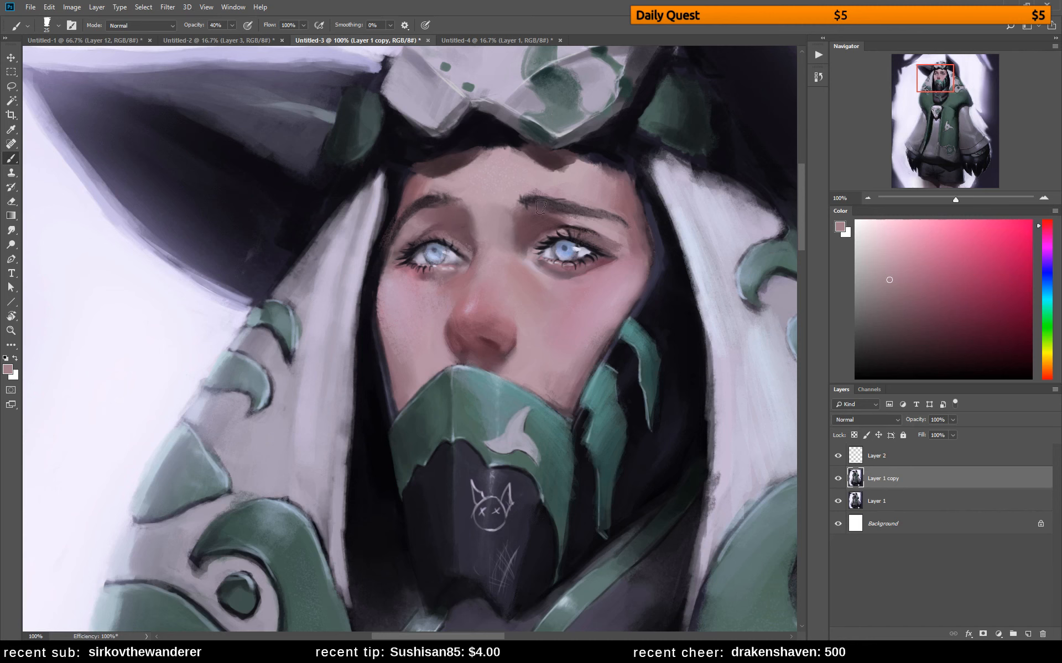
left_click_drag(525, 228, 558, 214)
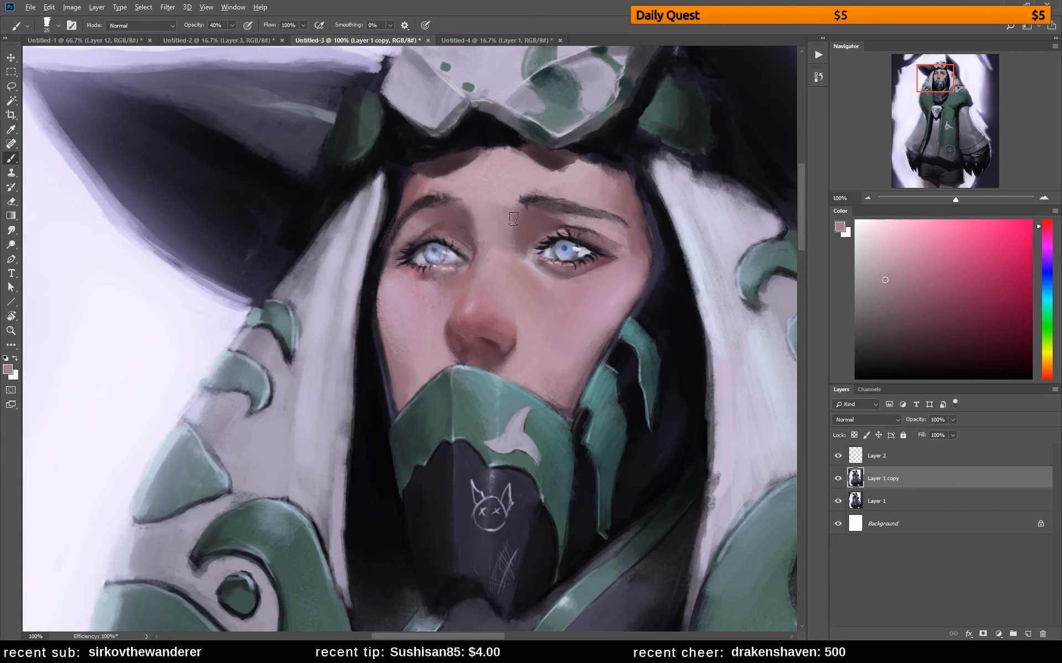
Soften the right eyebrow's inner end and lower edge with sampled brownish-pink tones
left_click(530, 216, "alt")
mouse_move(520, 209)
left_mouse_down()
mouse_move(496, 230)
mouse_move(520, 203)
left_mouse_up()
left_click(515, 213, "alt")
left_click(526, 230, "alt")
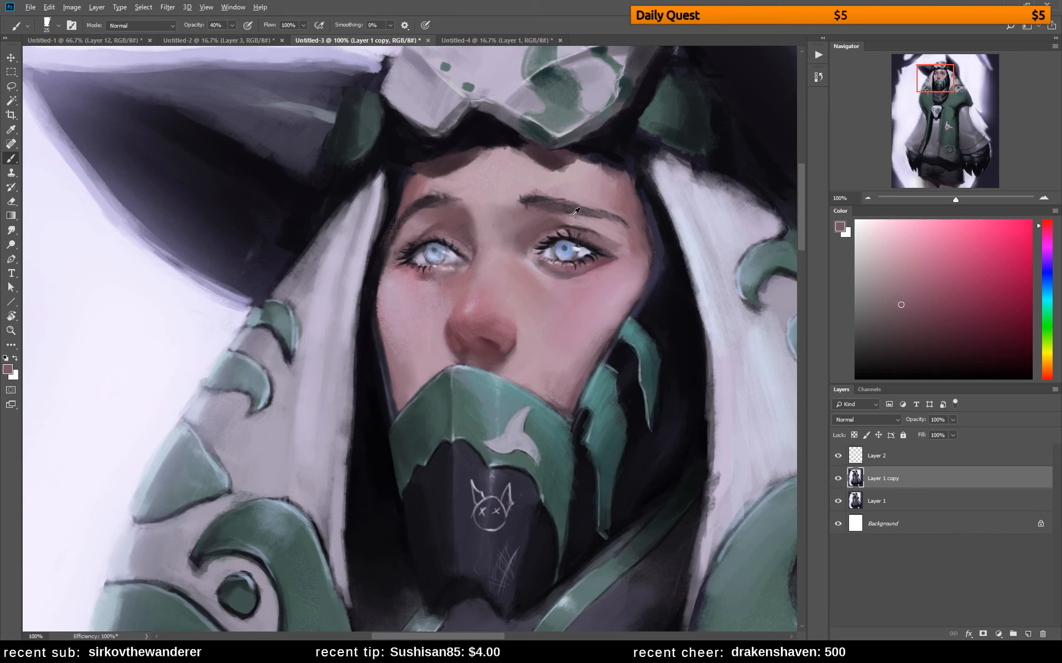
left_click(543, 221, "alt")
left_click(586, 219, "alt")
Retouch the left eyebrow's inner end with sampled pale skin pink, and sample dark red from the nose's side
left_click(419, 221, "alt")
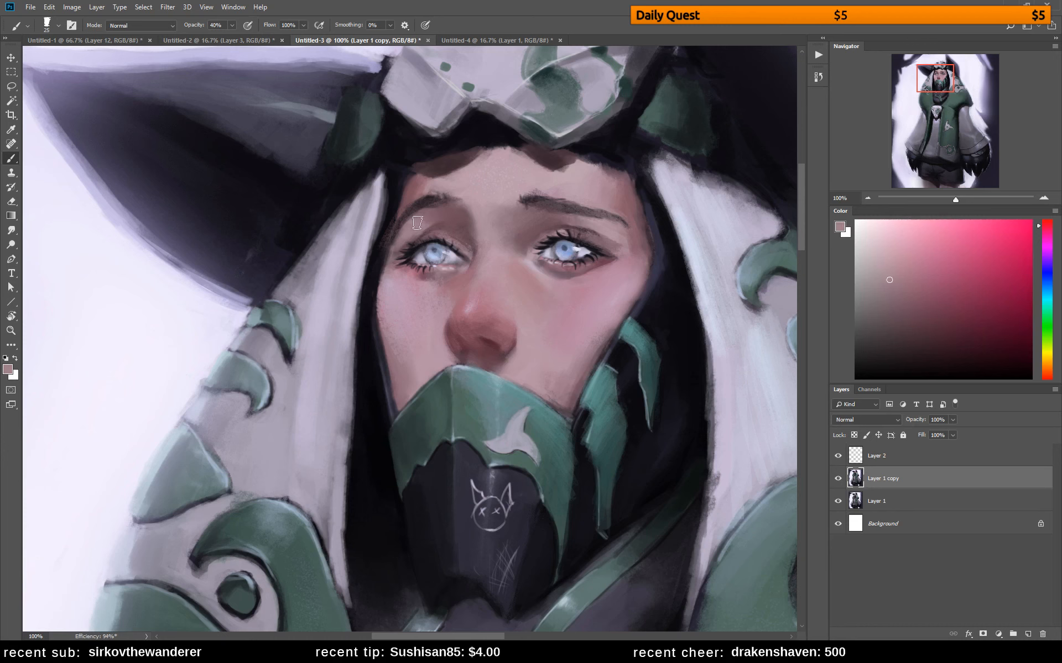
left_click(464, 216, "alt")
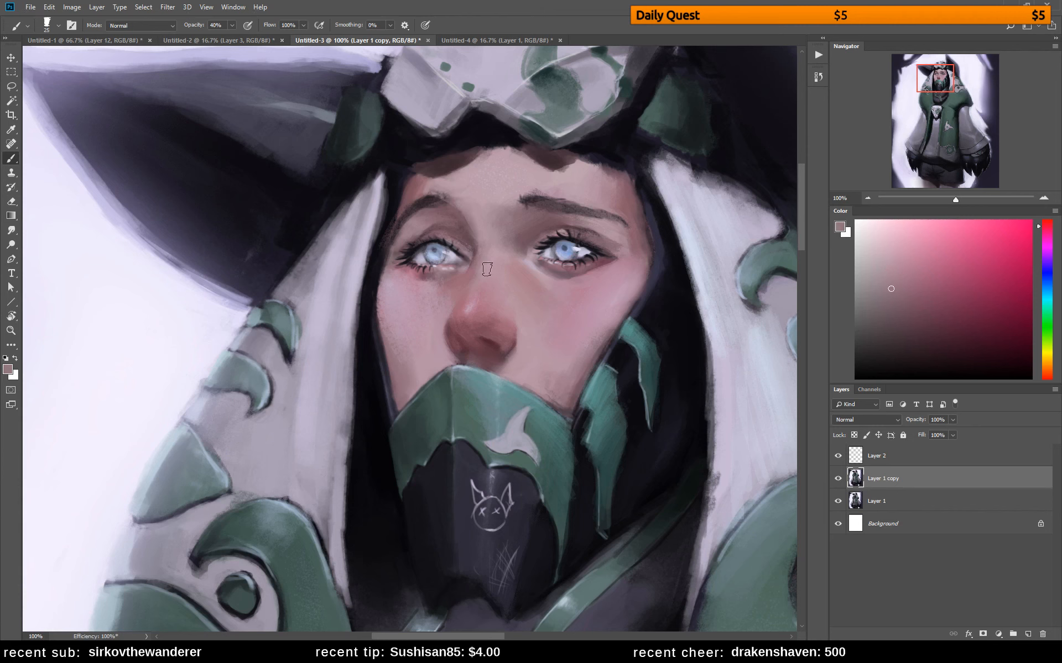
left_click(462, 216, "alt")
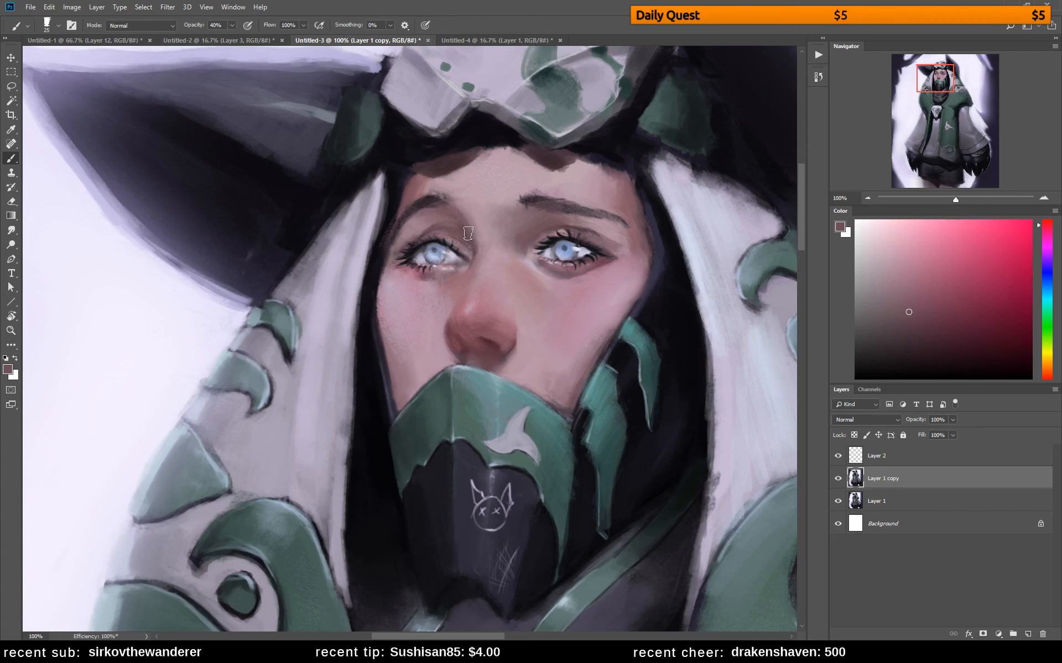
left_click(454, 335, "alt")
Soften the skin below the right eye and toward its outer corner with a sampled pale pink
left_click(434, 211, "alt")
left_click(487, 187, "alt")
key("bracketright")
left_click_drag(584, 279, 614, 274)
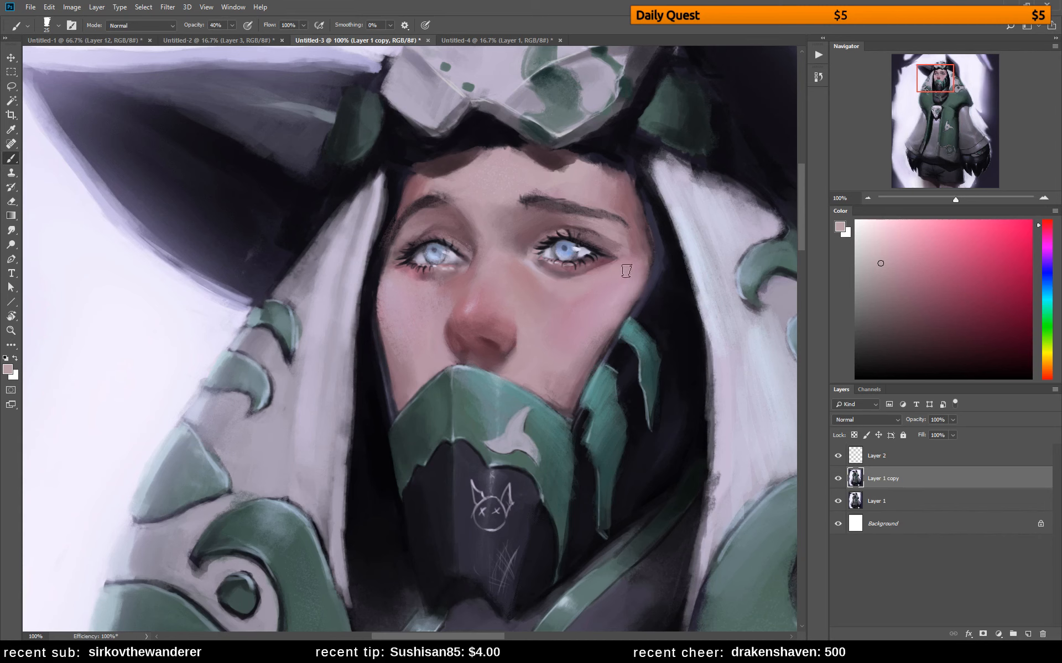
left_click(610, 280, "alt")
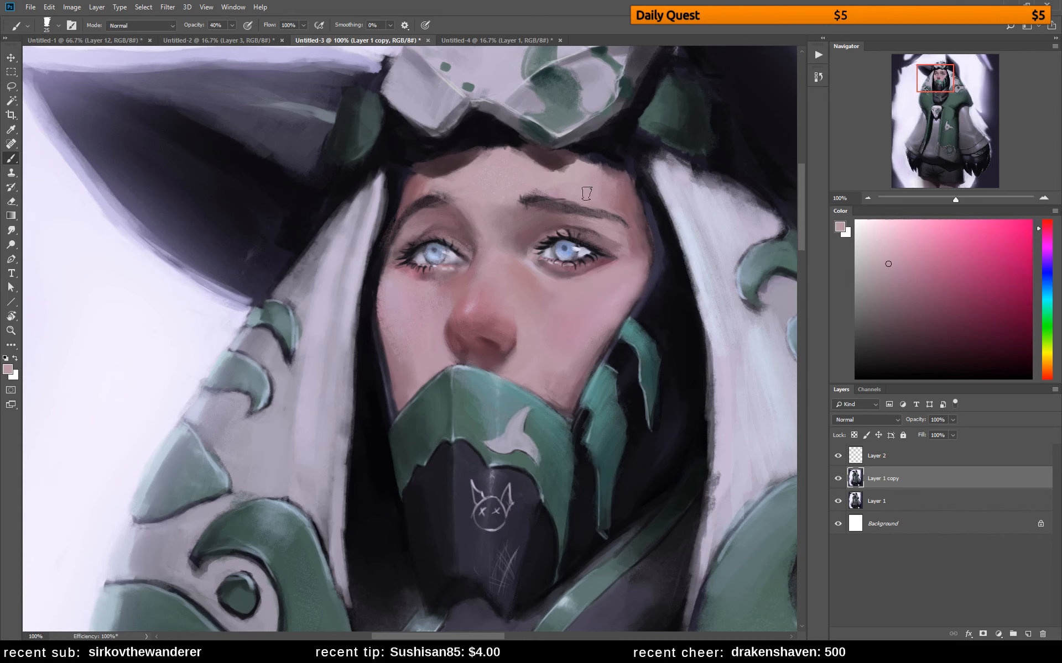
Lighten the hood's cast shadow along the upper forehead with sampled muted pinks
left_click(550, 155, "alt")
mouse_move(523, 152)
left_mouse_down()
mouse_move(558, 177)
mouse_move(577, 158)
mouse_move(570, 173)
mouse_move(628, 203)
mouse_move(514, 155)
mouse_move(556, 170)
left_mouse_up()
left_click(515, 159, "alt")
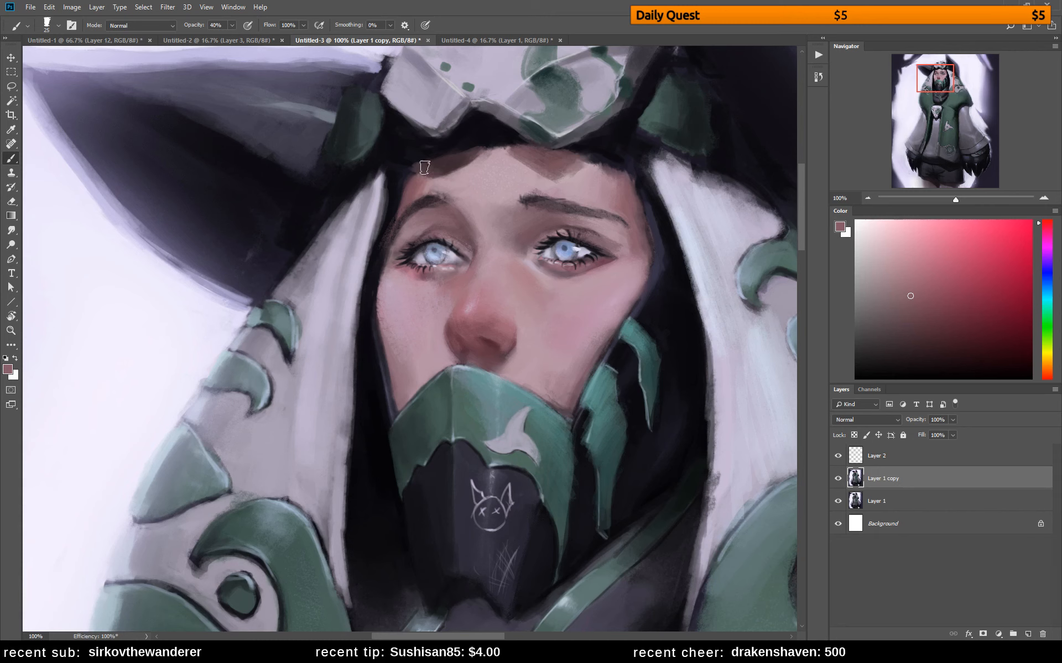
mouse_move(425, 167)
left_mouse_down()
mouse_move(471, 157)
mouse_move(425, 167)
mouse_move(476, 153)
left_mouse_up()
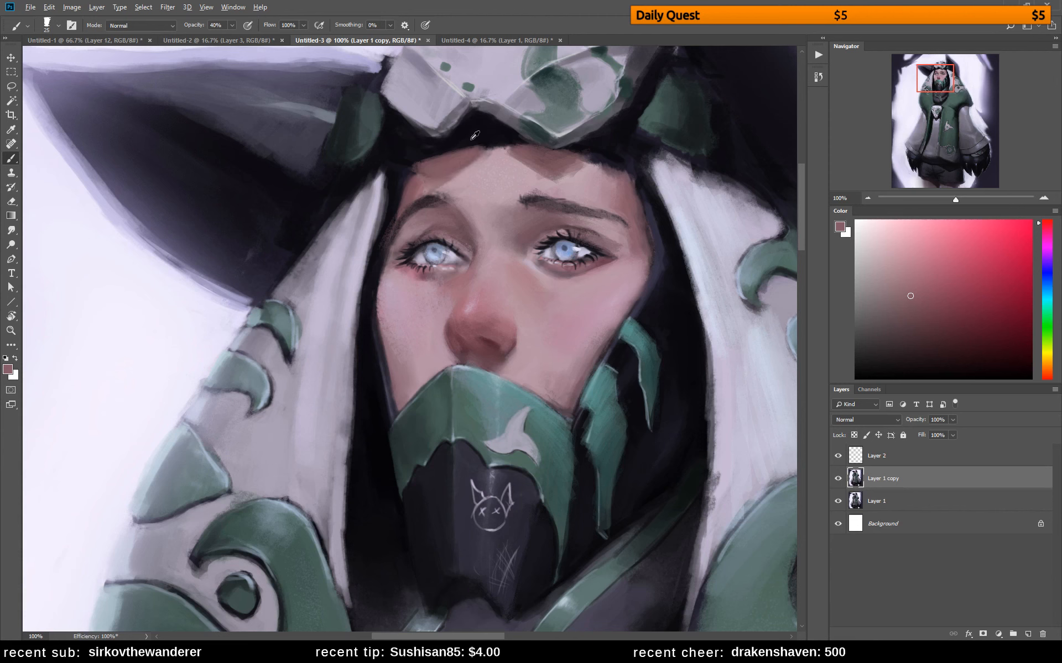
Clean up the hood's near-black edge above the forehead and blend the right temple with sampled muted pinks
left_click(475, 138, "alt")
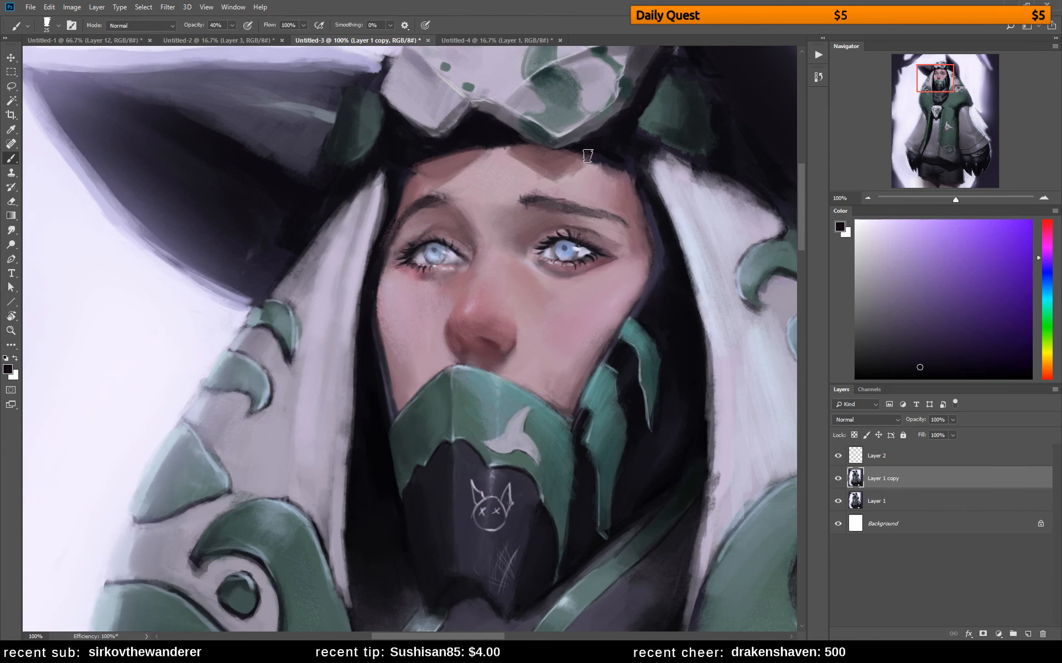
left_click(585, 177, "alt")
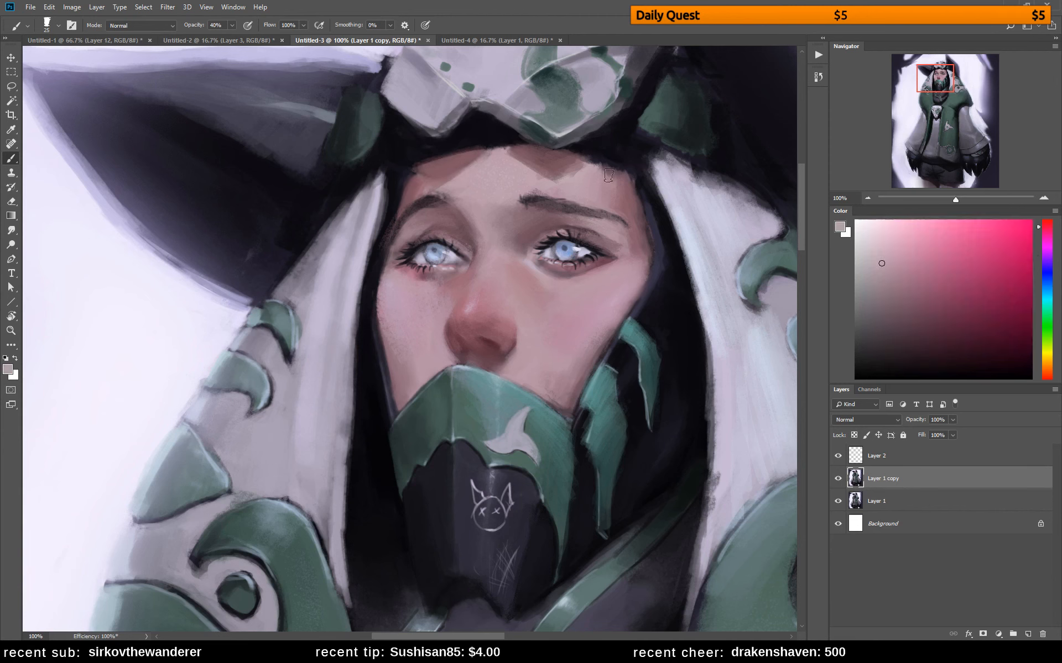
left_click(602, 171, "alt")
left_click(602, 172, "alt")
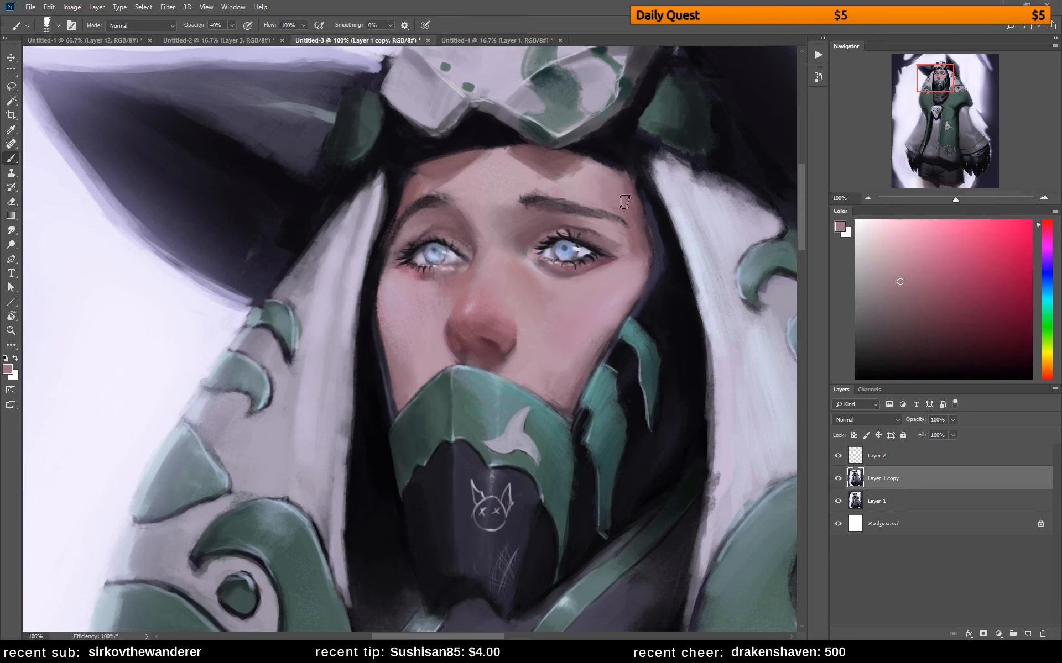
left_click(620, 179, "alt")
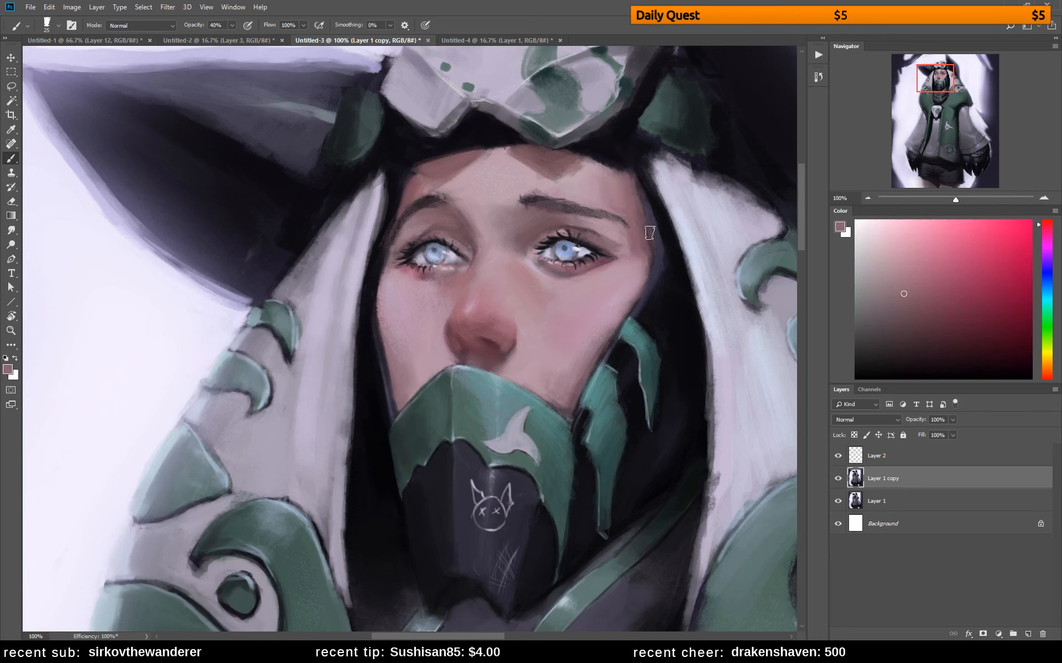
left_click(652, 206, "alt")
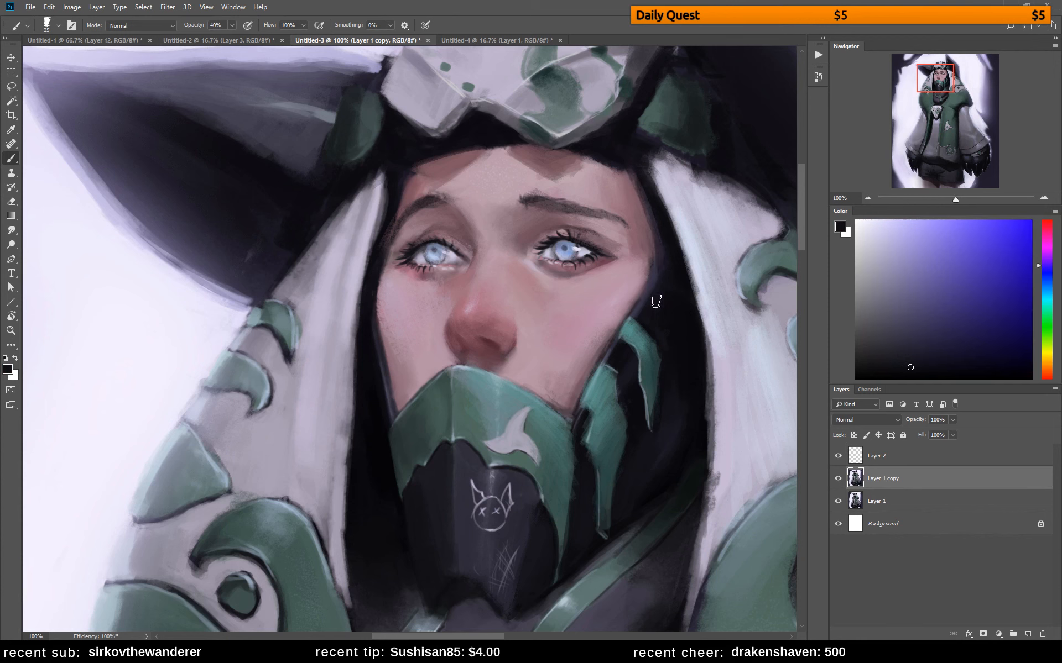
Blend the skin beneath both eyes' lower lashes with sampled pale and reddish pinks
left_click(534, 277, "alt")
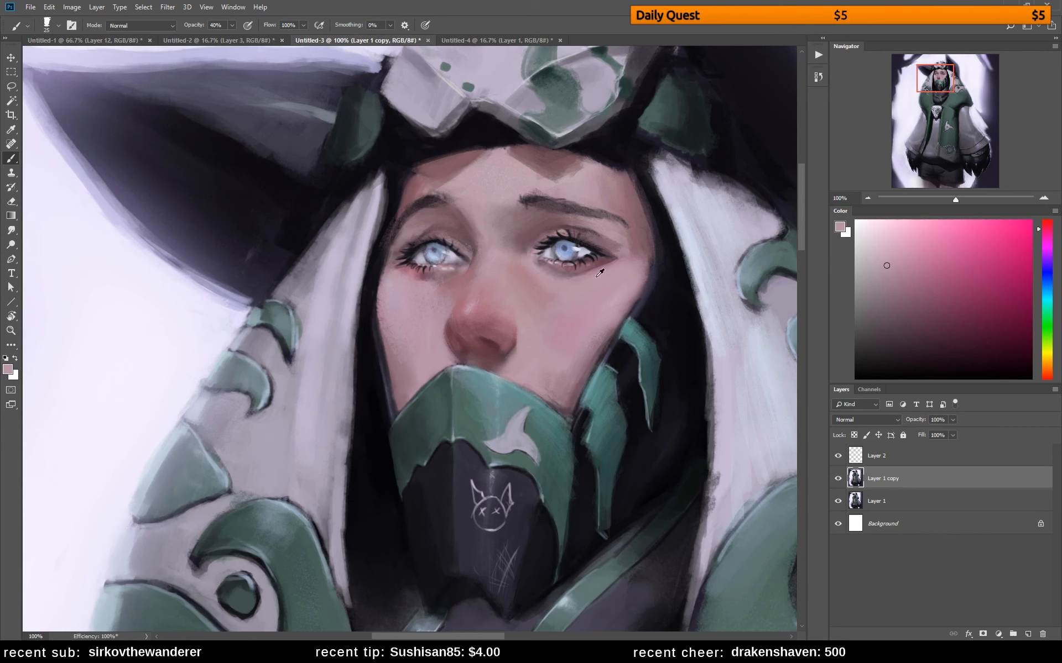
left_click(581, 272, "alt")
left_click_drag(613, 261, 553, 272)
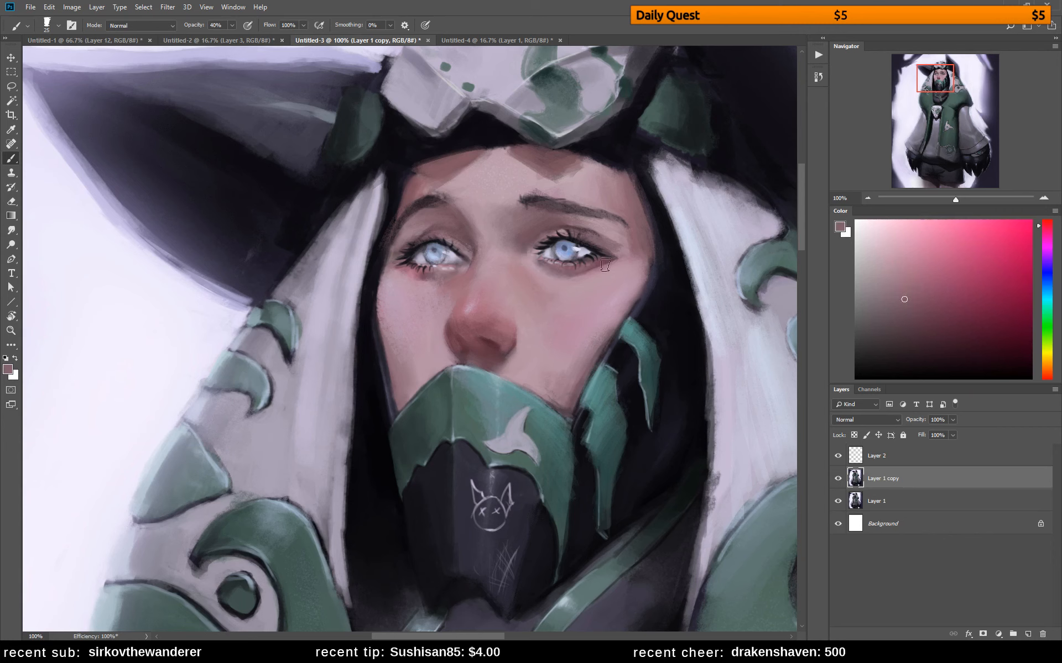
left_click(588, 278, "alt")
left_click(420, 269, "alt")
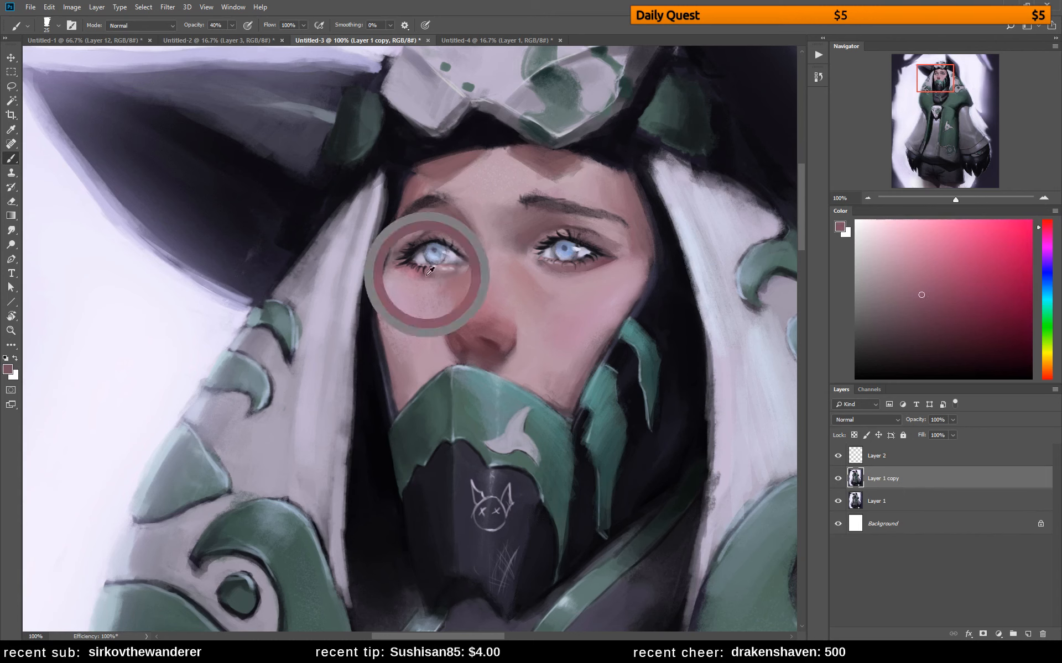
left_click(417, 284, "alt")
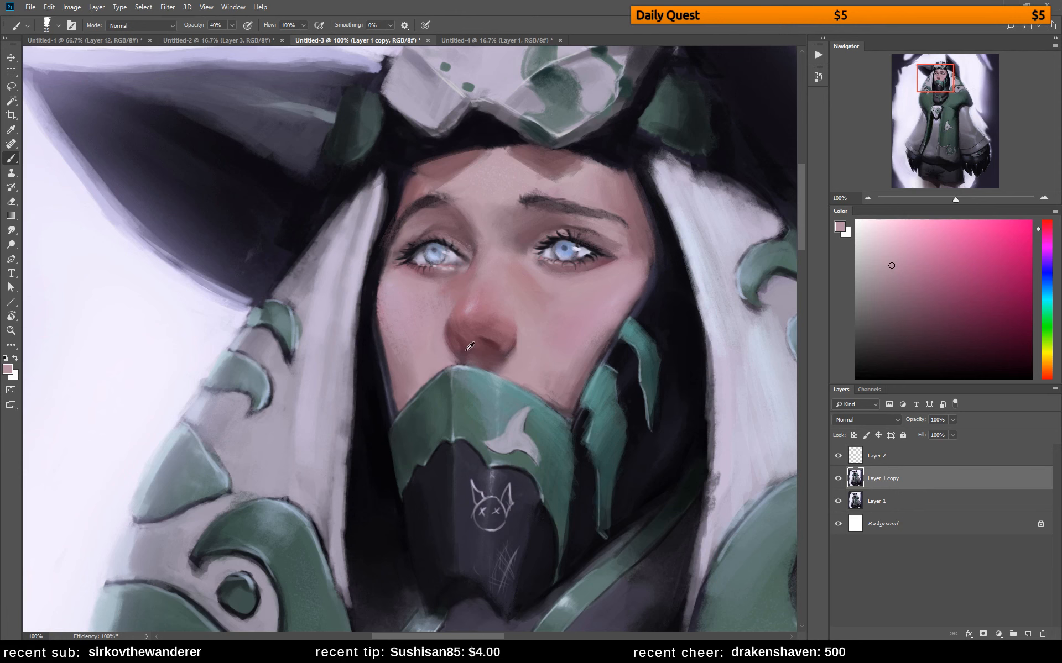
Refine the shading on the nose's tip and underside with sampled dark reds and a size 15 brush
left_click(445, 352, "alt")
left_click(484, 345, "alt")
key("bracketleft")
key("bracketleft")
key("bracketleft")
key("bracketleft")
key("bracketleft")
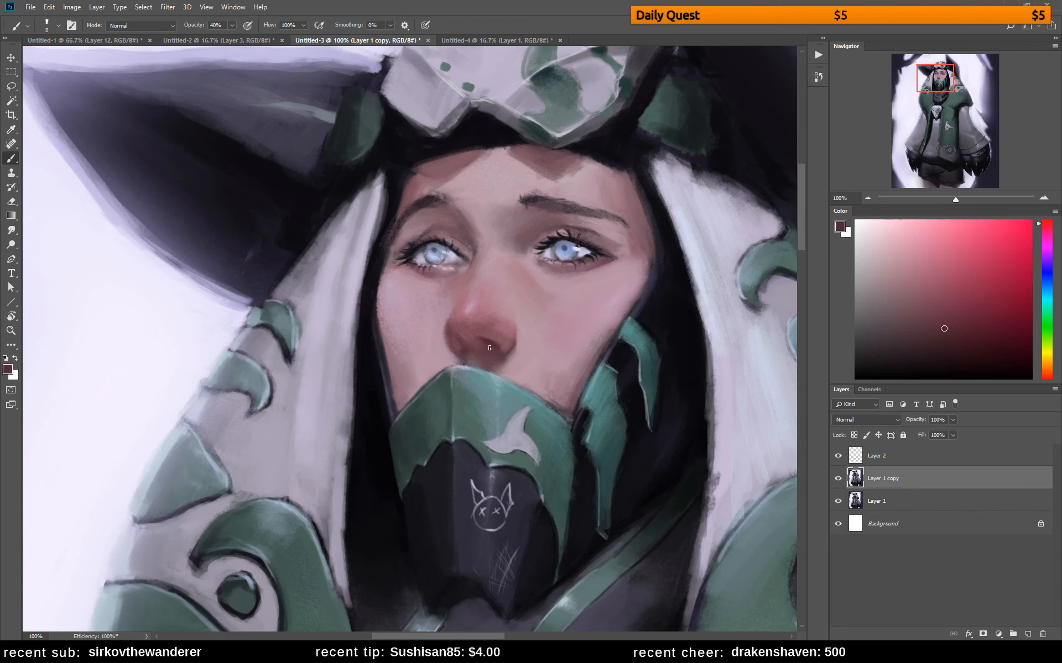
key("bracketright")
key("bracketright")
key("bracketright")
left_click(479, 324, "alt")
left_click(473, 315, "alt")
left_click(477, 317, "alt")
left_click(471, 321, "alt")
left_click(485, 340, "alt")
left_click(465, 336, "alt")
Flip the canvas horizontally and retouch the nose's underside and nostril with sampled muted reds
key("ctrl+shift+h")
left_click_drag(671, 364, 472, 335)
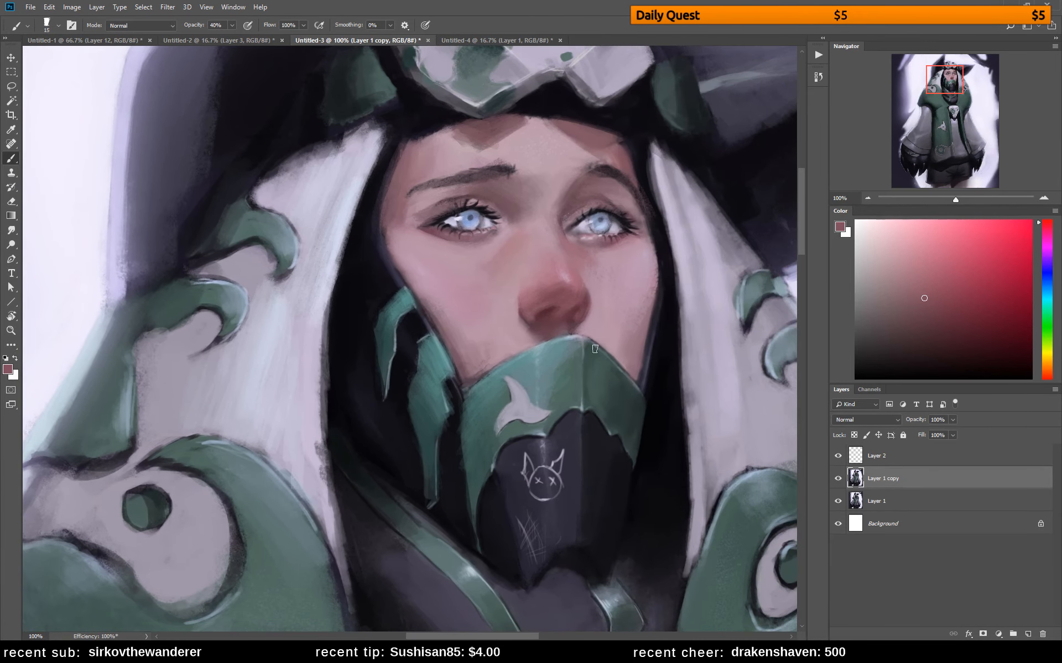
left_click(523, 331, "alt")
left_click_drag(559, 316, 553, 315)
left_click(564, 311, "alt")
left_click(547, 325, "alt")
left_click(540, 310, "alt")
Tint the nose's tip and underside with an orange-brown and blend it with sampled muted reds
left_click(1046, 366)
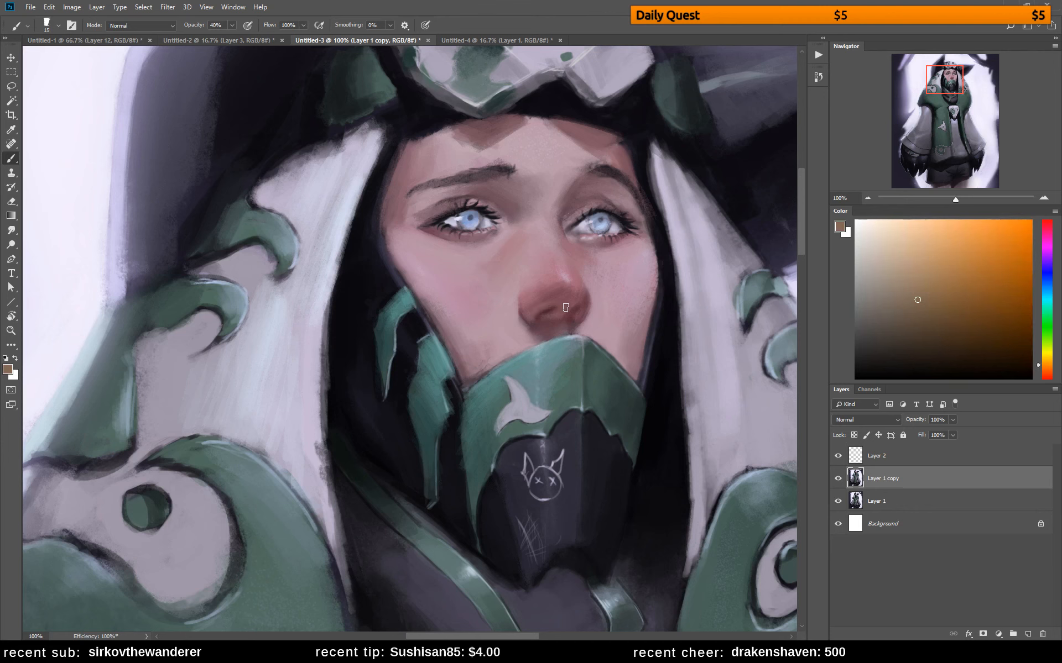
left_click(555, 301, "alt")
left_click(555, 298, "alt")
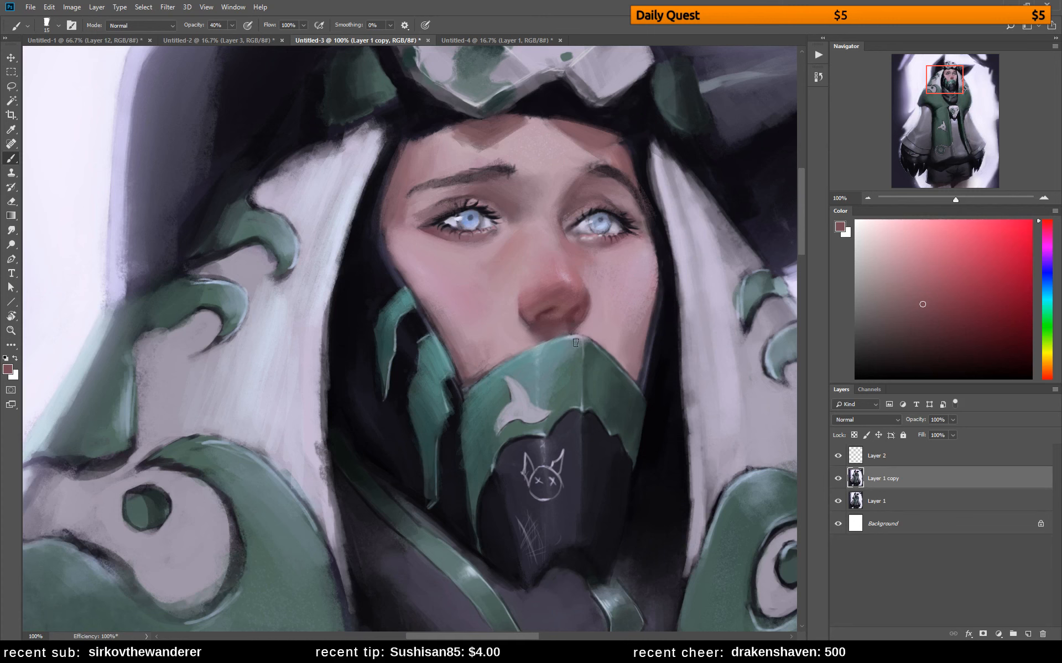
left_click(553, 303, "alt")
left_click(564, 301, "alt")
left_click(549, 299, "alt")
left_click(554, 317, "alt")
left_click(574, 307, "alt")
left_click(548, 305, "alt")
Tint the nose's right side with a muted yellow-brown and blend it with sampled brownish red
left_click(1045, 374)
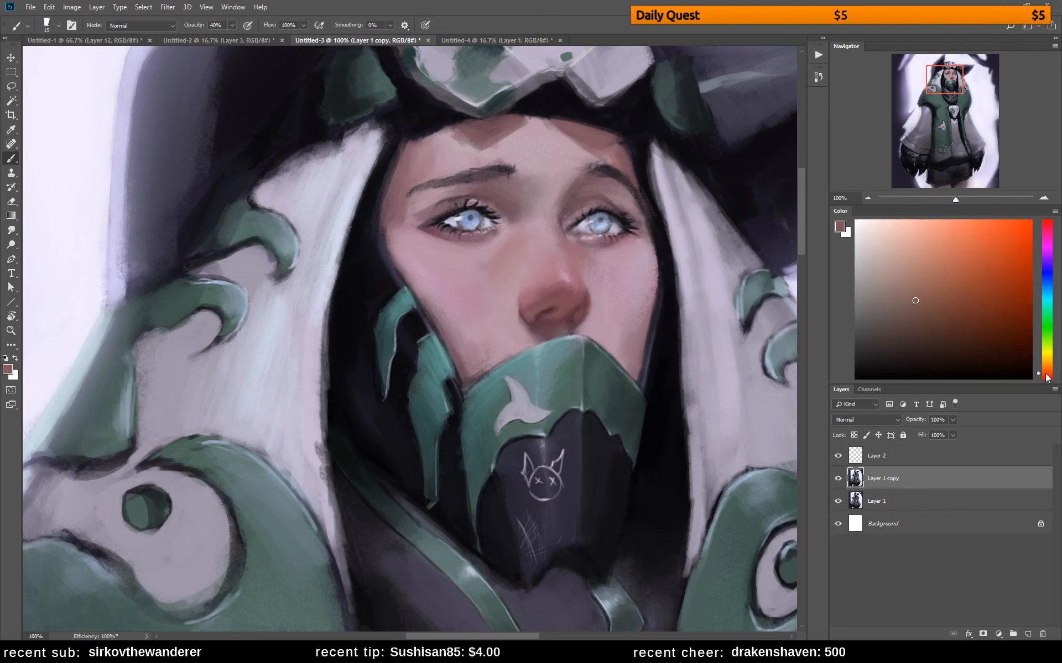
left_click_drag(1047, 372, 1049, 374)
left_click(1049, 343)
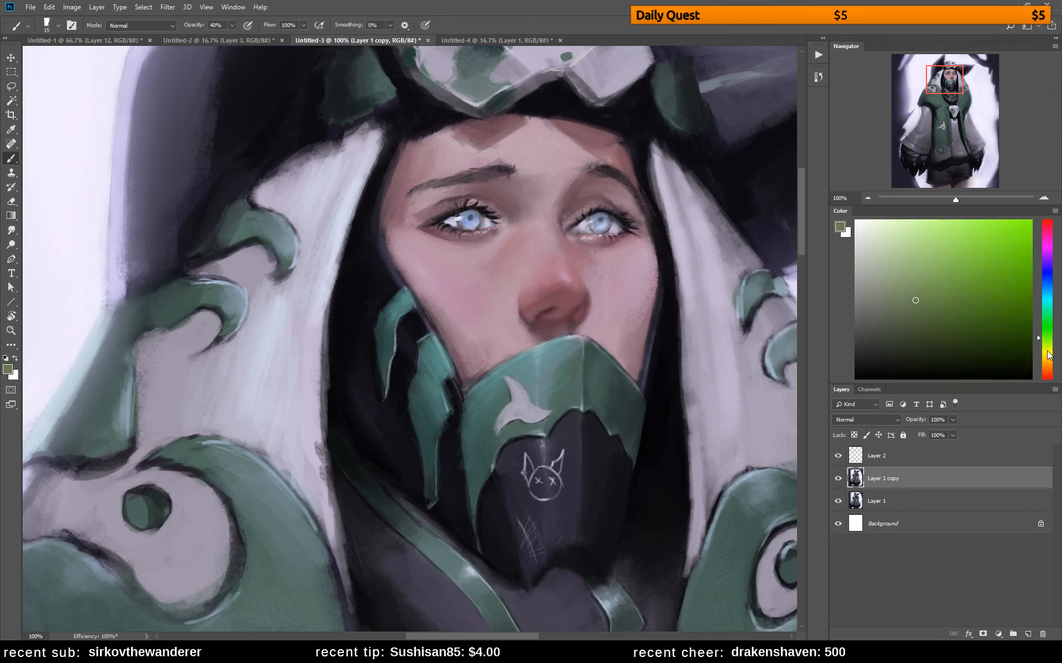
left_click_drag(1047, 369, 1046, 364)
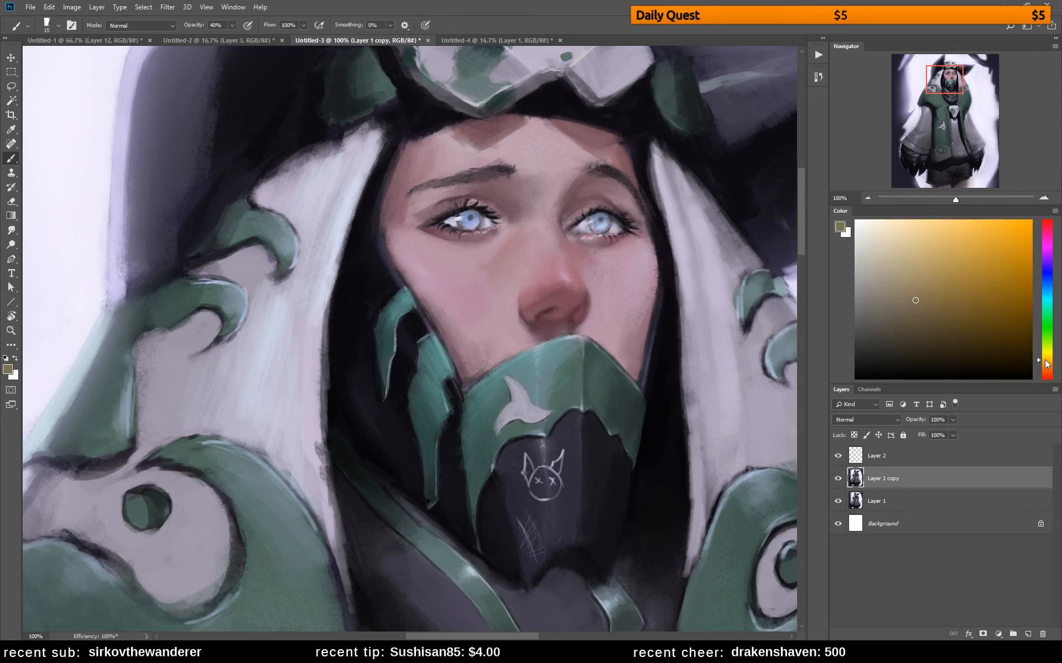
left_click(584, 293, "alt")
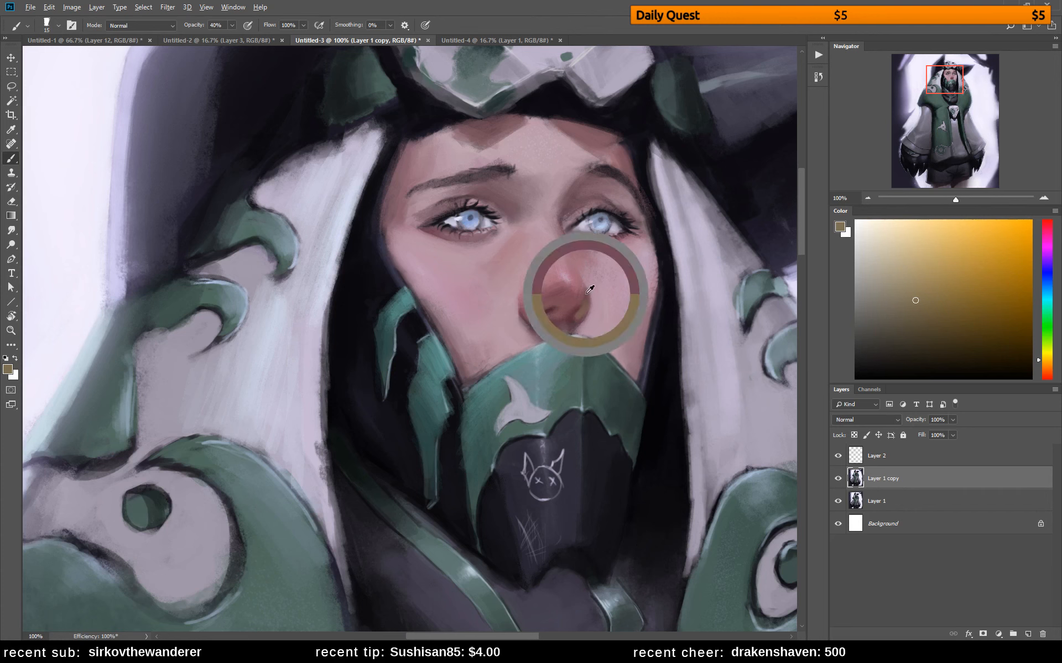
left_click(586, 300, "alt")
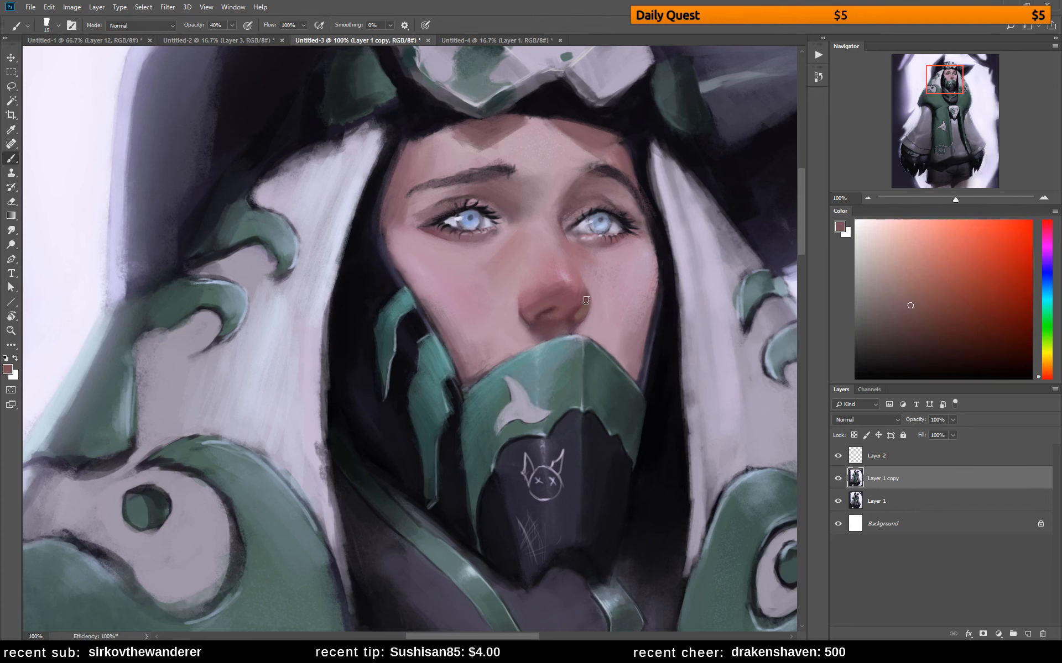
left_click(589, 295, "alt")
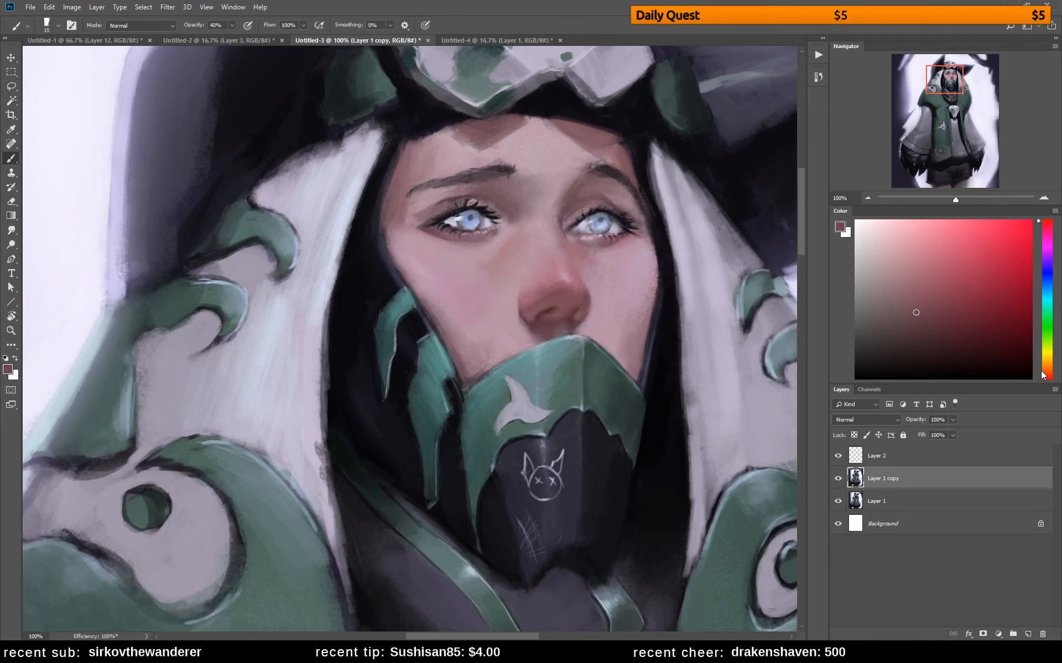
Warm the right nostril wing and its lower edge with a muted orange-brown
left_click_drag(1041, 372, 1049, 363)
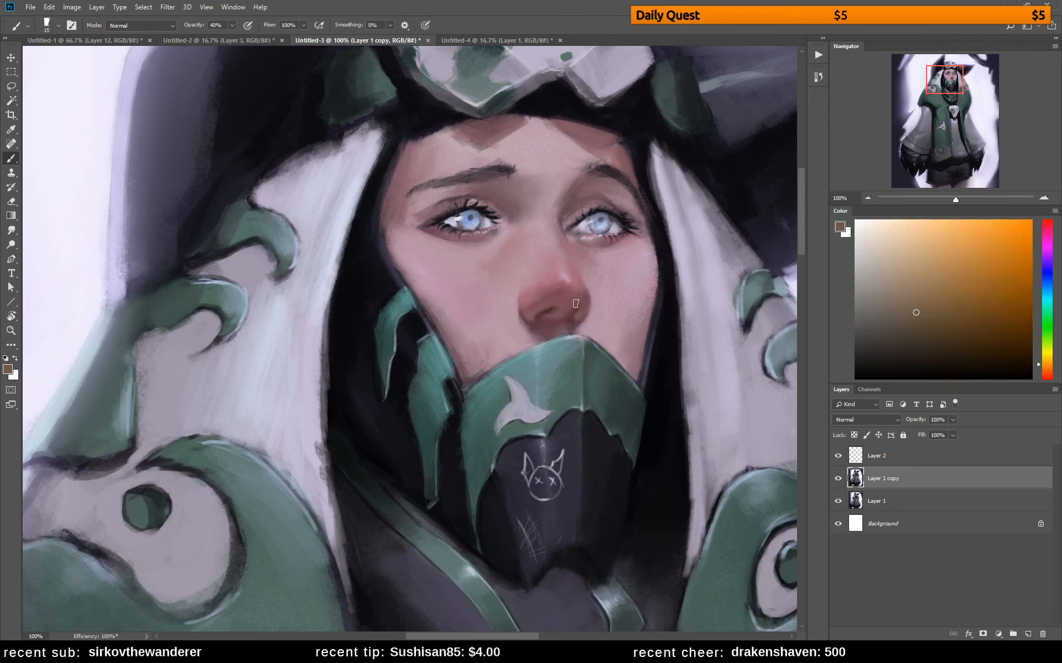
left_click_drag(575, 300, 583, 304)
left_click(583, 313, "alt")
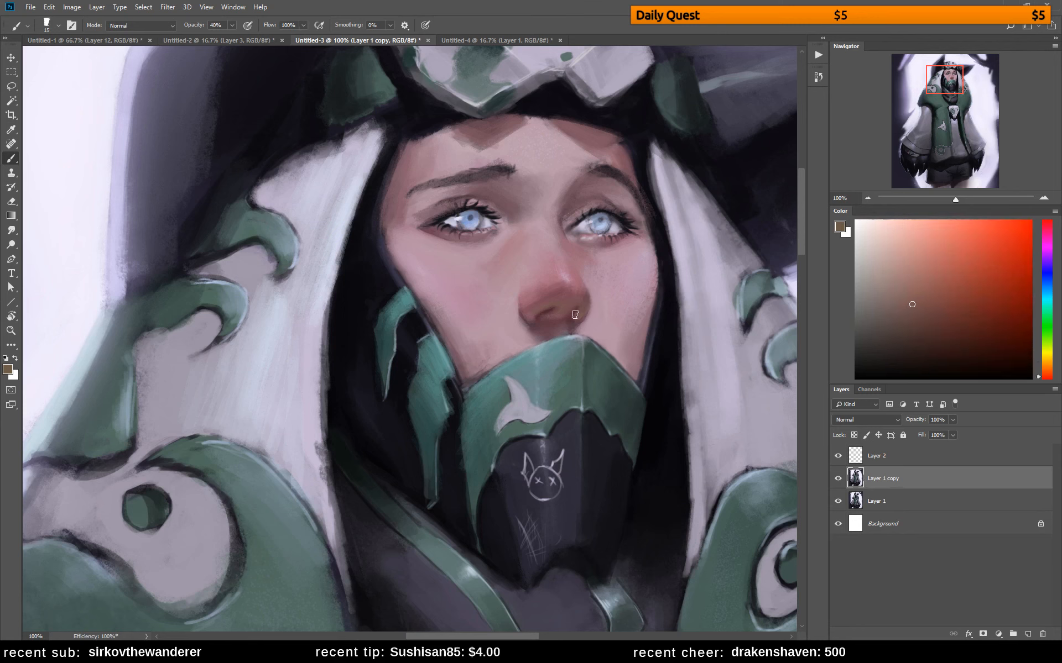
left_click(577, 318, "alt")
left_click(570, 323, "alt")
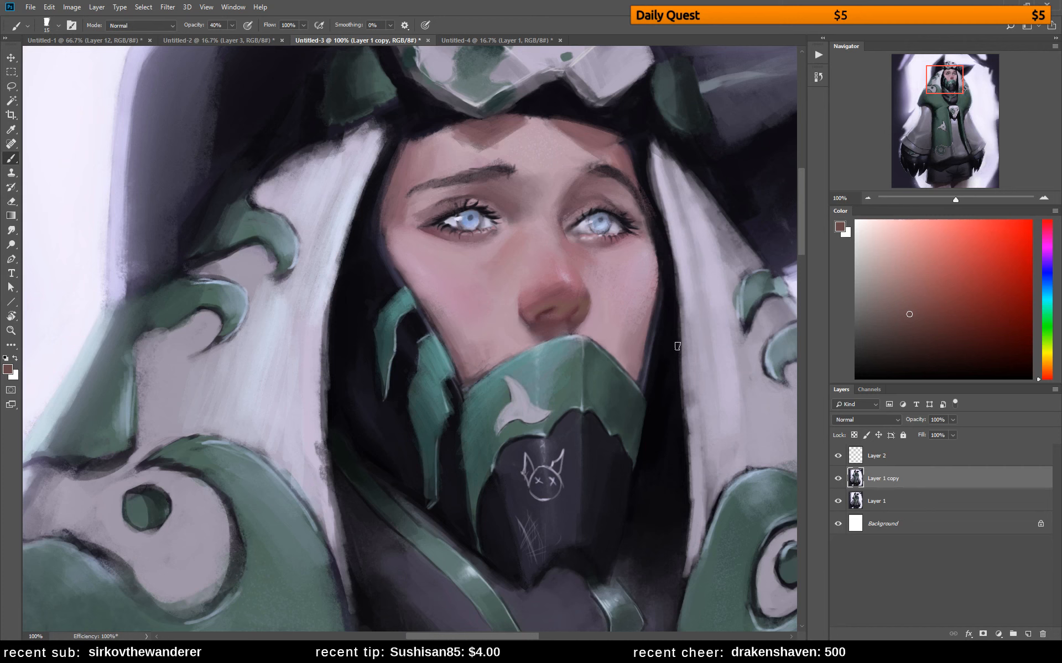
Deepen the nostrils and the shadow along the nose's lower edge with a dark reddish brown
left_click(554, 314, "alt")
left_click(562, 300, "alt")
left_click(572, 307, "alt")
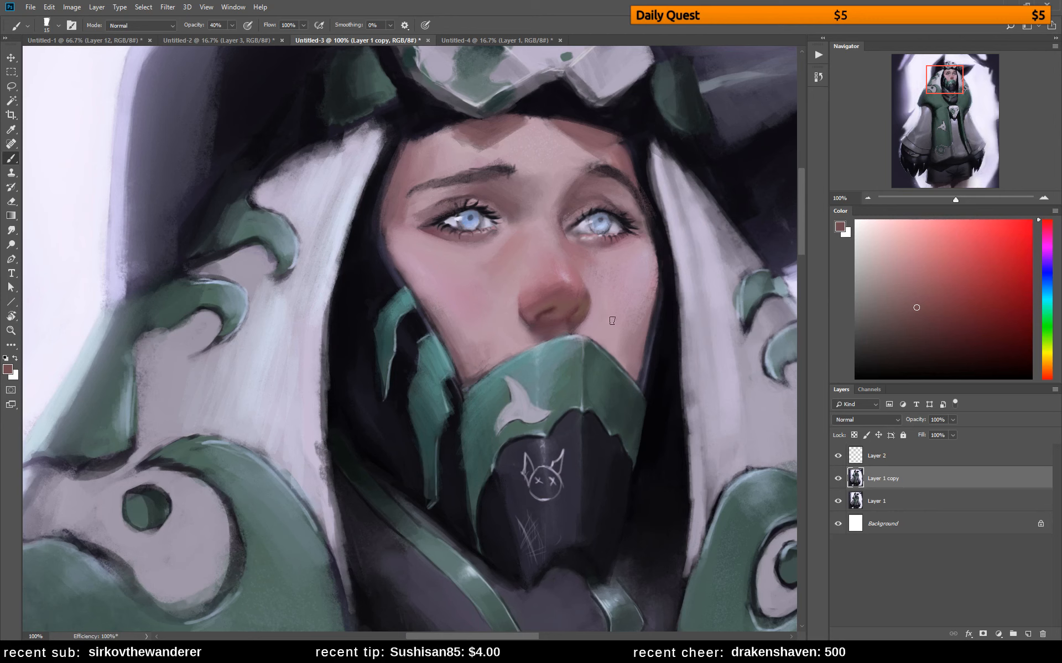
left_click(922, 334)
left_click(565, 325, "alt")
left_click(571, 325, "alt")
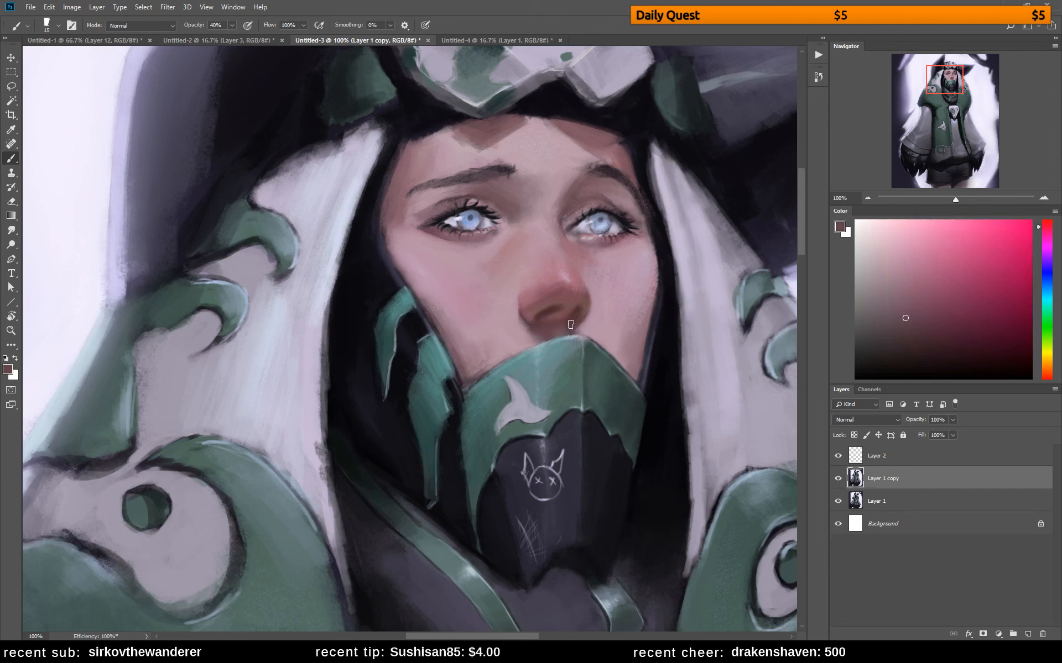
left_click(542, 329, "alt")
Warm the lower eyelids with a muted reddish orange and tidy the forehead's hood shadow with sampled dark tones
left_click(919, 295)
left_click(1042, 374)
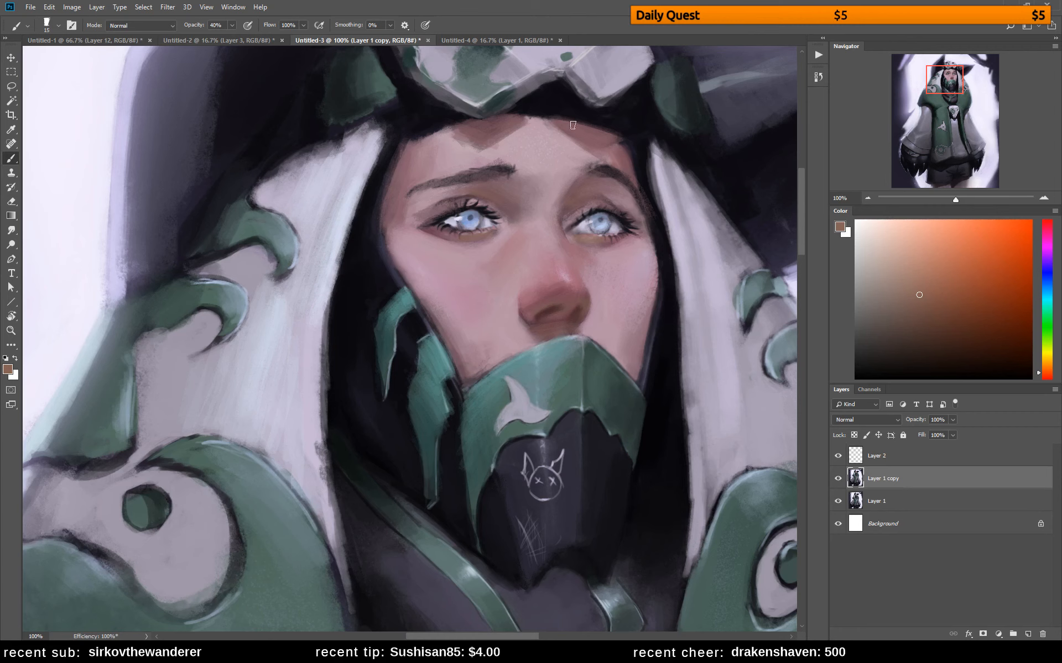
left_click(471, 126, "alt")
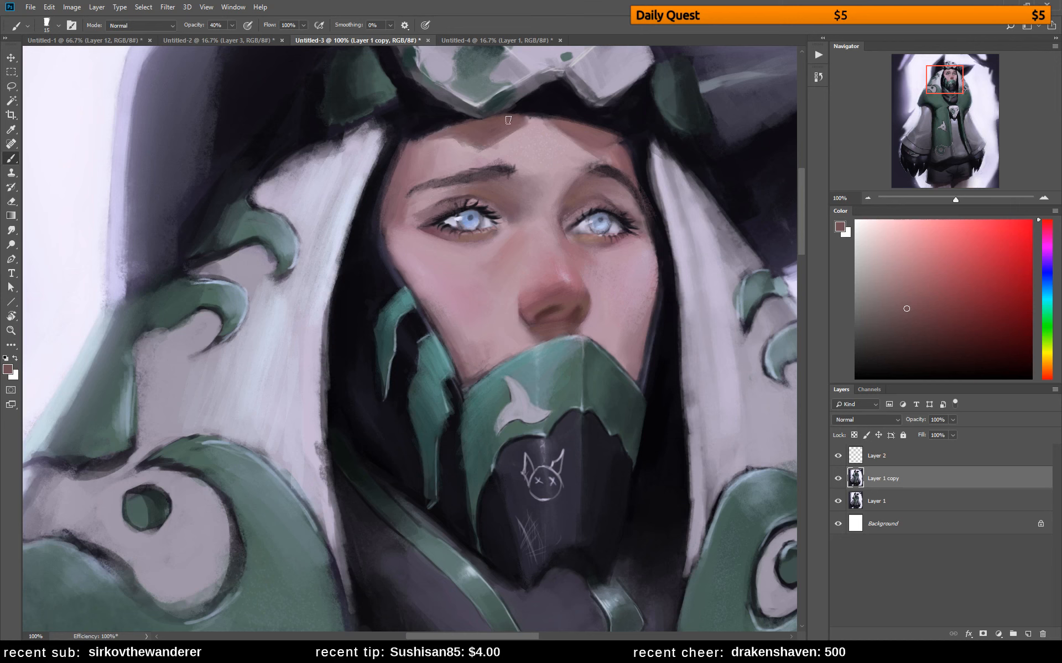
left_click(570, 117, "alt")
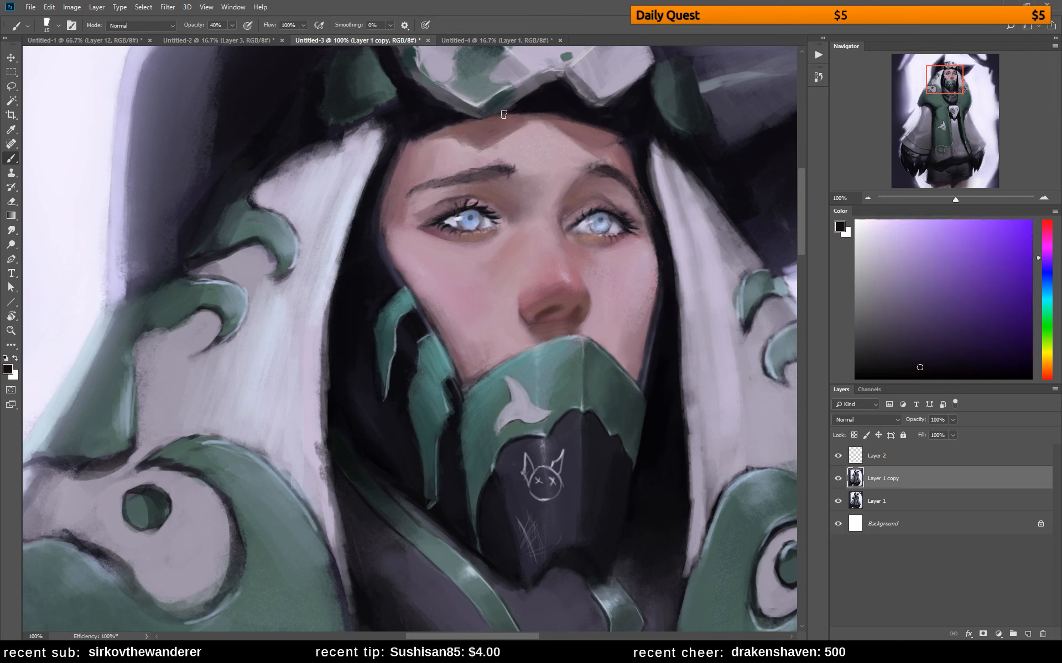
Compare the whole figure with Layer 1 copy hidden and shown
key("z")
left_click_drag(564, 364, 480, 375)
left_click(837, 478)
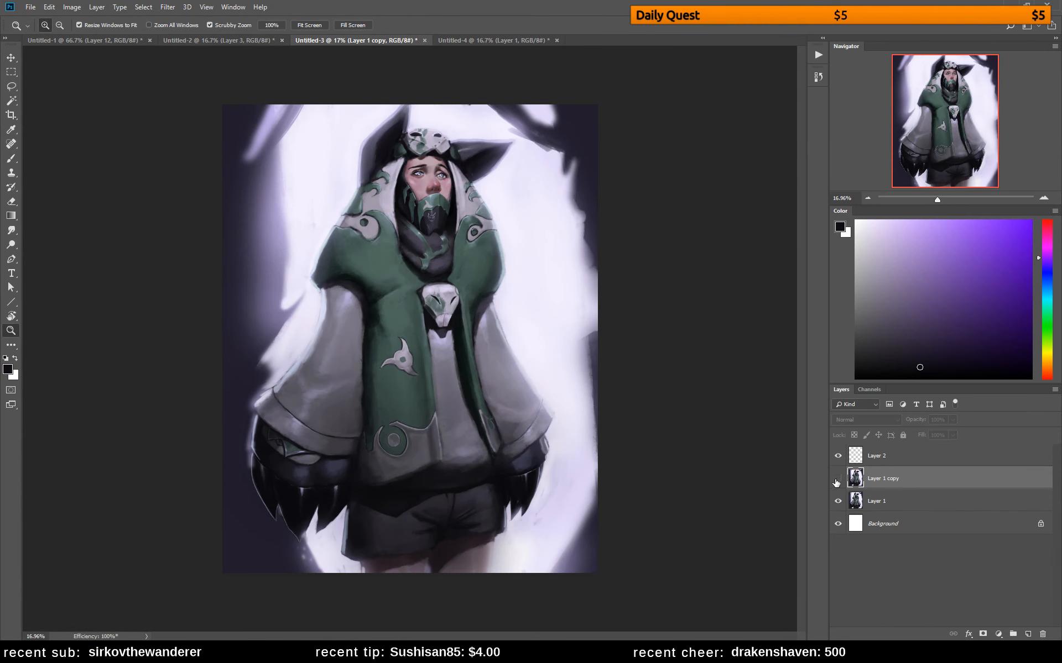
left_click(839, 483)
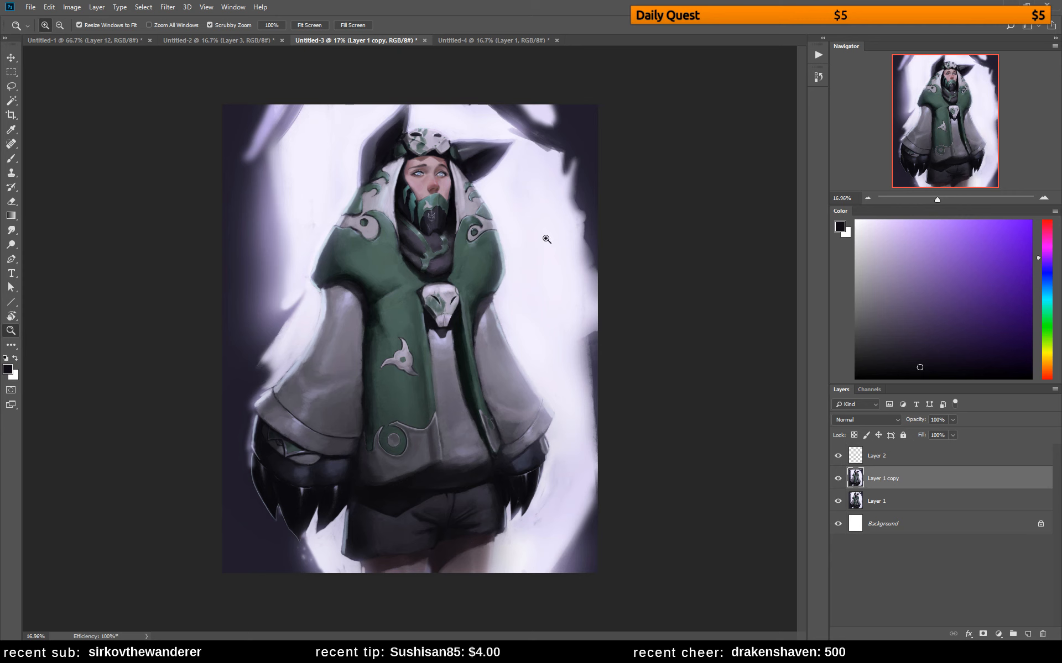
Flip the canvas horizontally and paint muted slate-purple strokes down the background's left edge with a larger brush
key("ctrl+shift+h")
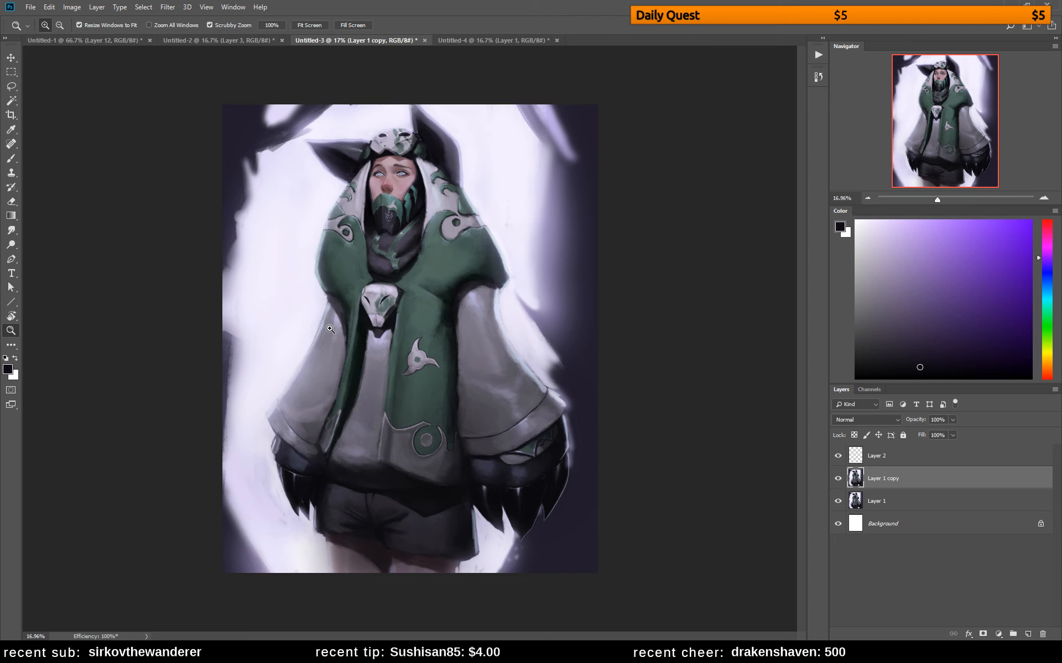
key("b")
left_click(264, 348, "alt")
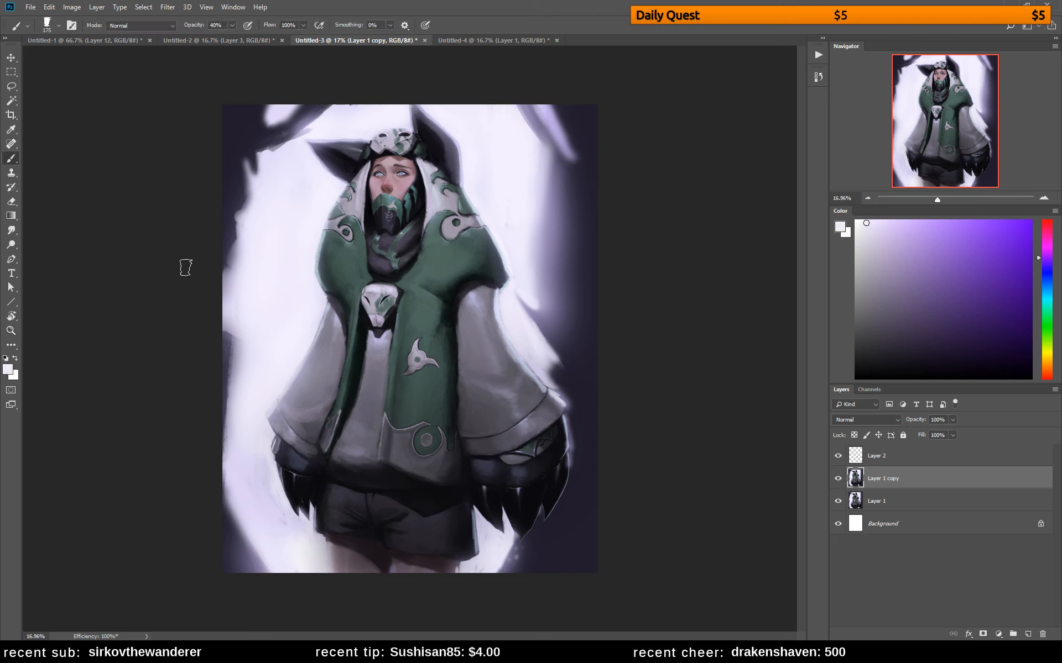
key("bracketright")
key("bracketright")
key("bracketright")
left_click(231, 332, "alt")
mouse_move(231, 332)
left_mouse_down()
mouse_move(219, 488)
mouse_move(229, 398)
mouse_move(233, 505)
mouse_move(217, 453)
mouse_move(226, 417)
mouse_move(236, 517)
mouse_move(233, 403)
mouse_move(242, 534)
mouse_move(235, 385)
mouse_move(232, 498)
mouse_move(243, 515)
mouse_move(239, 369)
mouse_move(252, 537)
mouse_move(233, 377)
mouse_move(250, 534)
mouse_move(232, 394)
mouse_move(231, 480)
mouse_move(249, 522)
mouse_move(235, 408)
mouse_move(241, 512)
left_mouse_up()
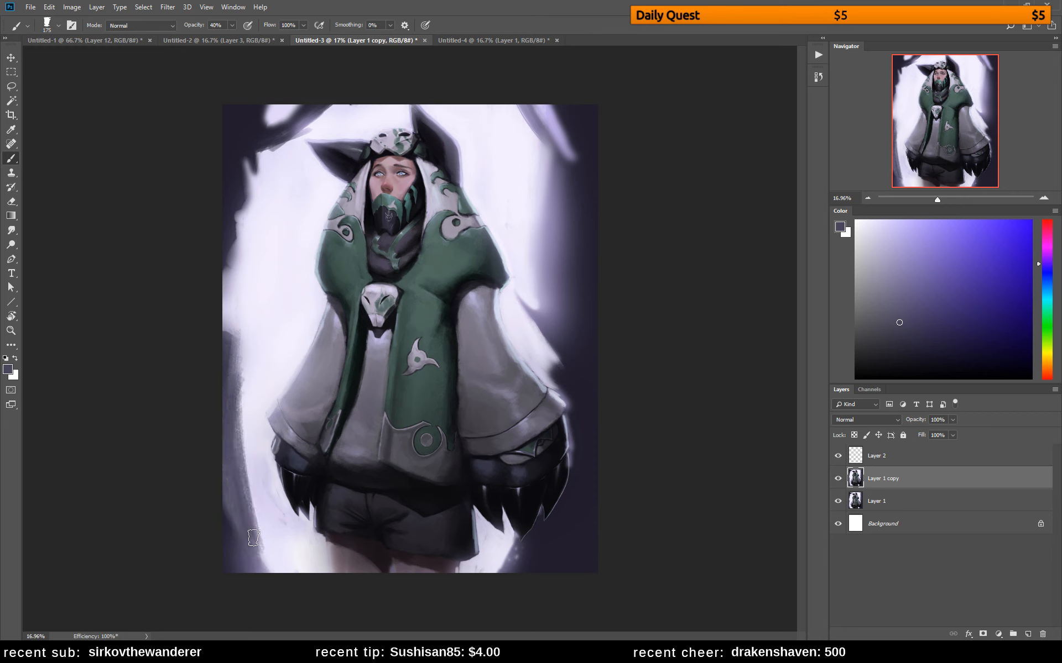
Blend the background's dark left edge into the pale area with sampled lavender and grayish-purple strokes
left_click(242, 450, "alt")
mouse_move(238, 382)
left_mouse_down()
mouse_move(268, 562)
mouse_move(256, 546)
left_mouse_up()
left_click(250, 435, "alt")
left_click_drag(240, 354, 245, 404)
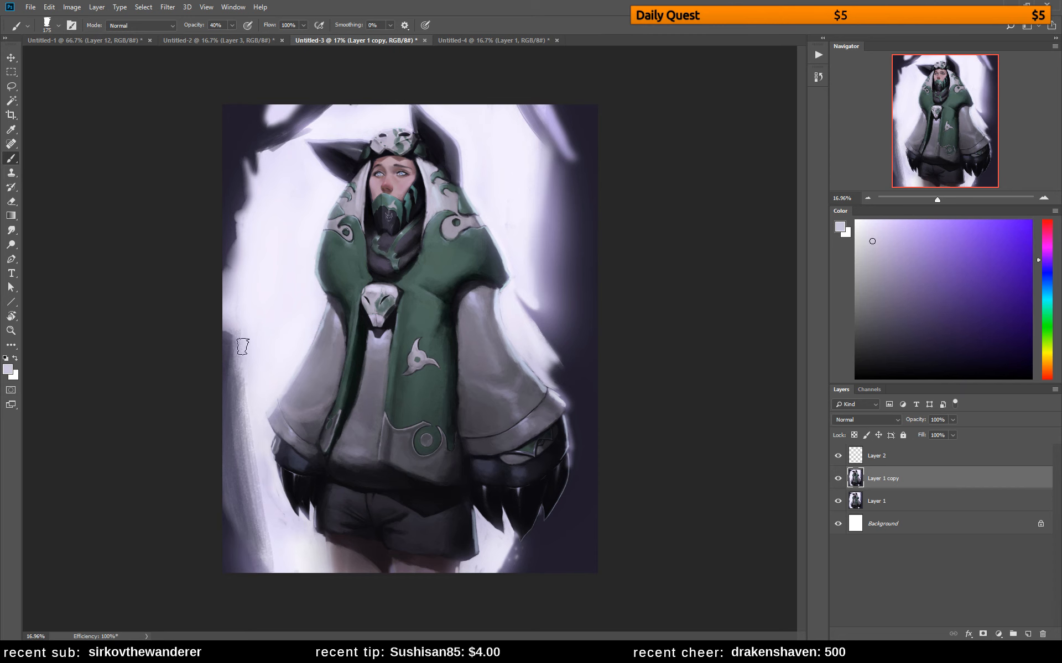
left_click(225, 332, "alt")
mouse_move(227, 339)
left_mouse_down()
mouse_move(244, 425)
mouse_move(234, 335)
mouse_move(249, 382)
mouse_move(249, 483)
left_mouse_up()
left_click(247, 343, "alt")
mouse_move(247, 343)
left_mouse_down()
mouse_move(260, 380)
mouse_move(259, 350)
left_mouse_up()
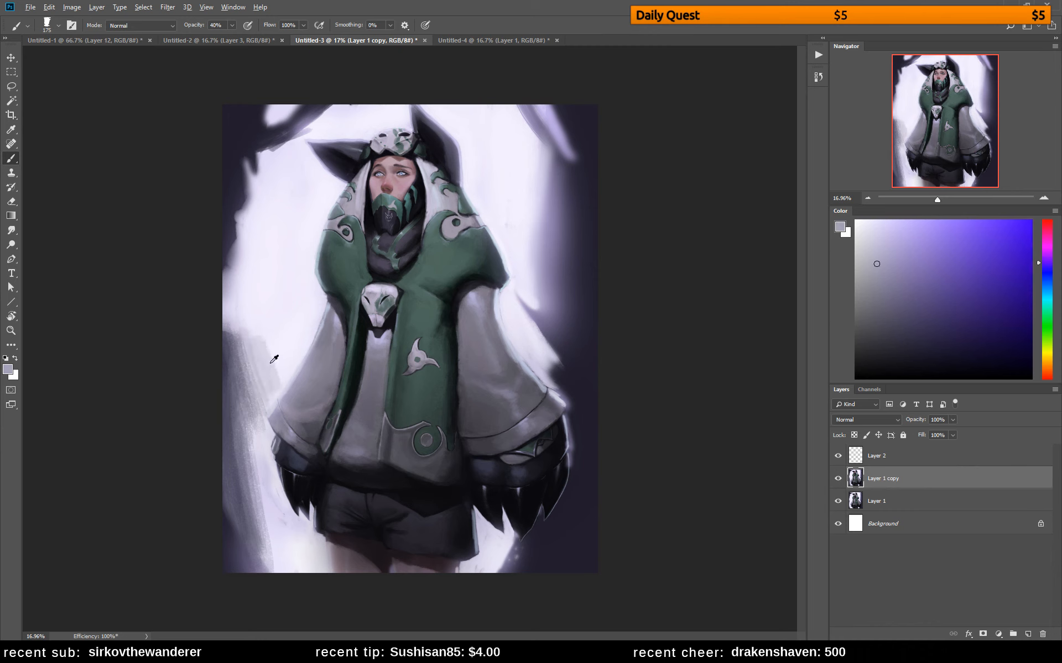
Soften the dark patches along the background's left side and upper-left corner with sampled pale lavender strokes
left_click(275, 357, "alt")
left_click_drag(246, 360, 259, 392)
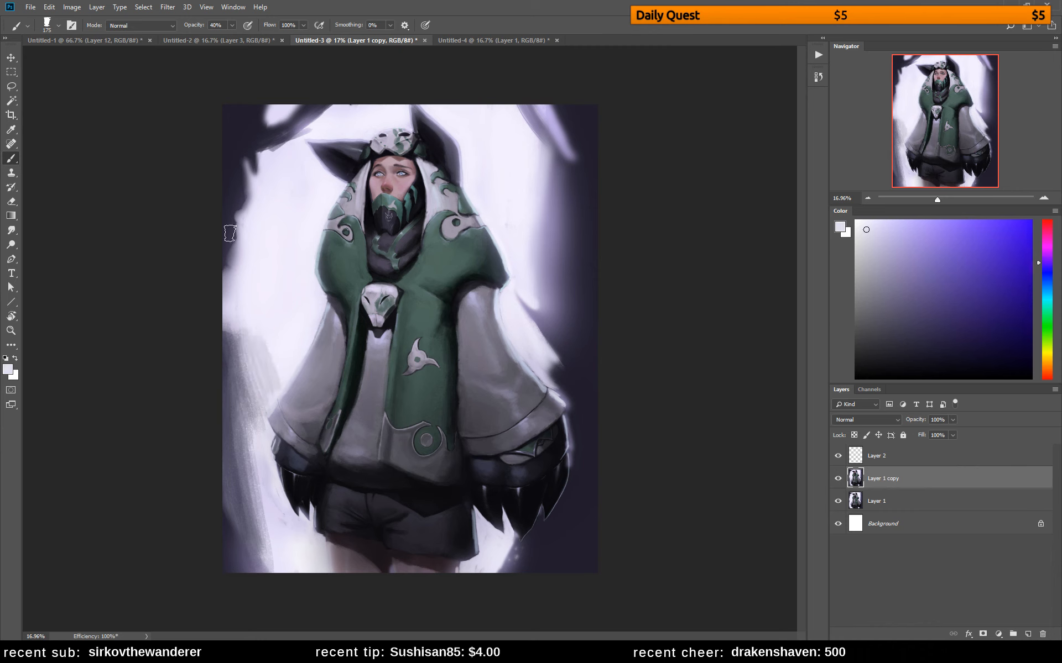
left_click(293, 155, "alt")
left_click_drag(265, 157, 301, 135)
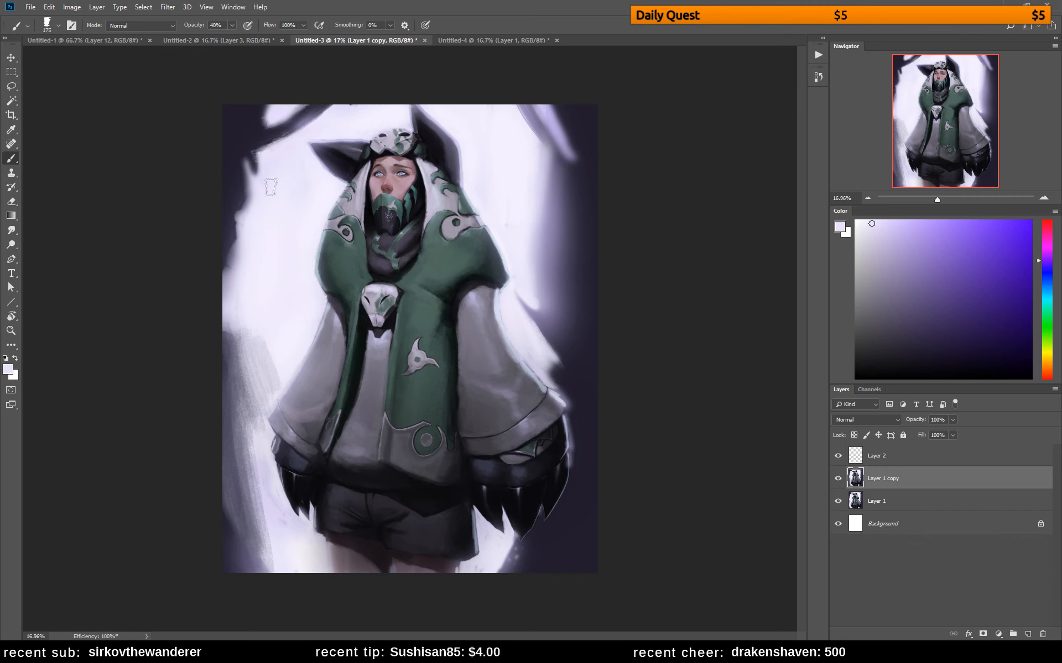
Blend the pale background into the dark area beside the figure's right shoulder with sampled lavender and muted purple strokes
left_click(438, 109, "alt")
left_click(508, 216, "alt")
left_click_drag(516, 274, 515, 309)
left_click_drag(539, 254, 541, 294)
left_click(539, 223, "alt")
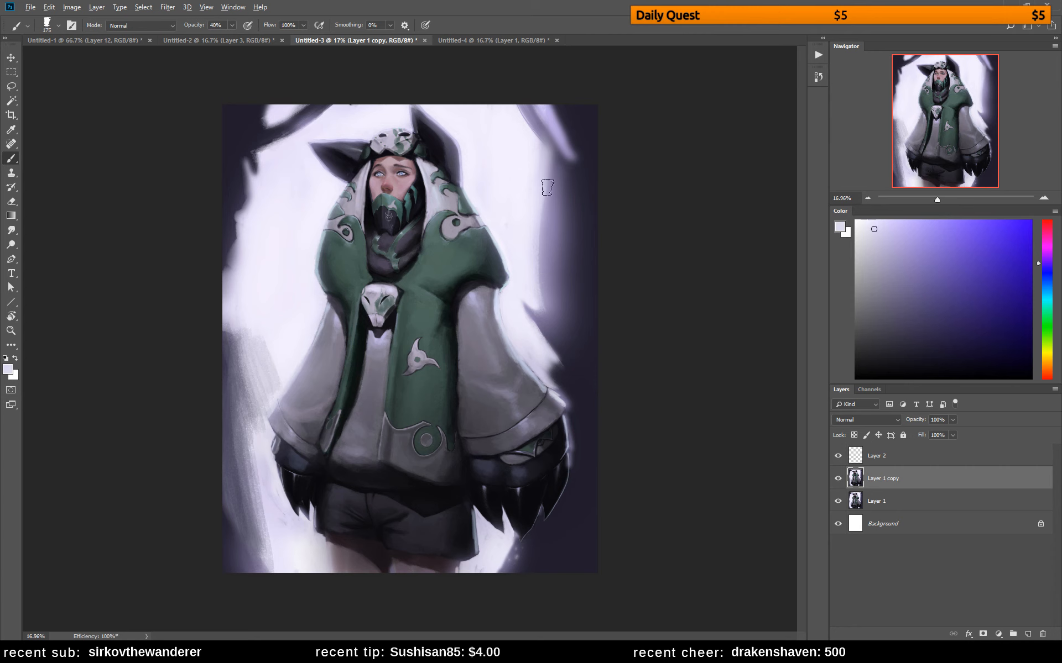
left_click_drag(553, 180, 545, 299)
left_click(550, 207, "alt")
left_click_drag(558, 184, 554, 306)
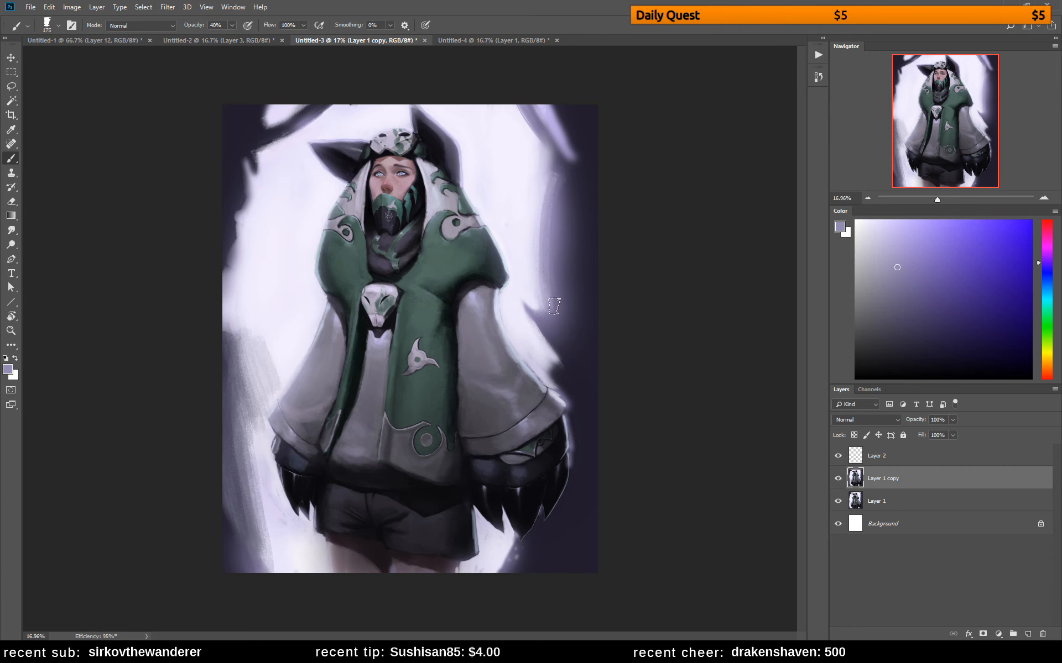
Smooth the background's dark right edge with vertical strokes of progressively darker sampled purples
left_click(556, 215, "alt")
mouse_move(560, 180)
left_mouse_down()
mouse_move(559, 290)
mouse_move(564, 207)
mouse_move(558, 271)
left_mouse_up()
left_click(568, 196, "alt")
left_click_drag(585, 178, 576, 319)
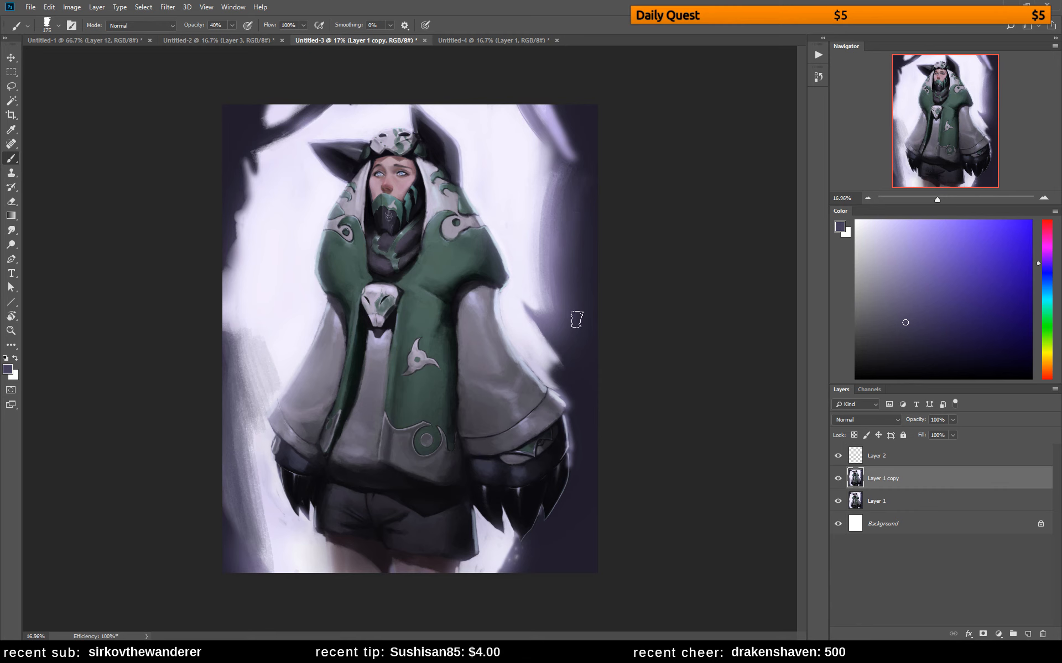
left_click(587, 179, "alt")
left_click_drag(591, 228, 593, 339)
left_click(582, 179, "alt")
left_click_drag(589, 137, 584, 181)
Paint sampled near-white strokes over the background's upper-right purple streak and into the gap beside the shorts
left_click(528, 140, "alt")
mouse_move(539, 100)
left_mouse_down()
mouse_move(562, 142)
mouse_move(533, 86)
mouse_move(591, 177)
left_mouse_up()
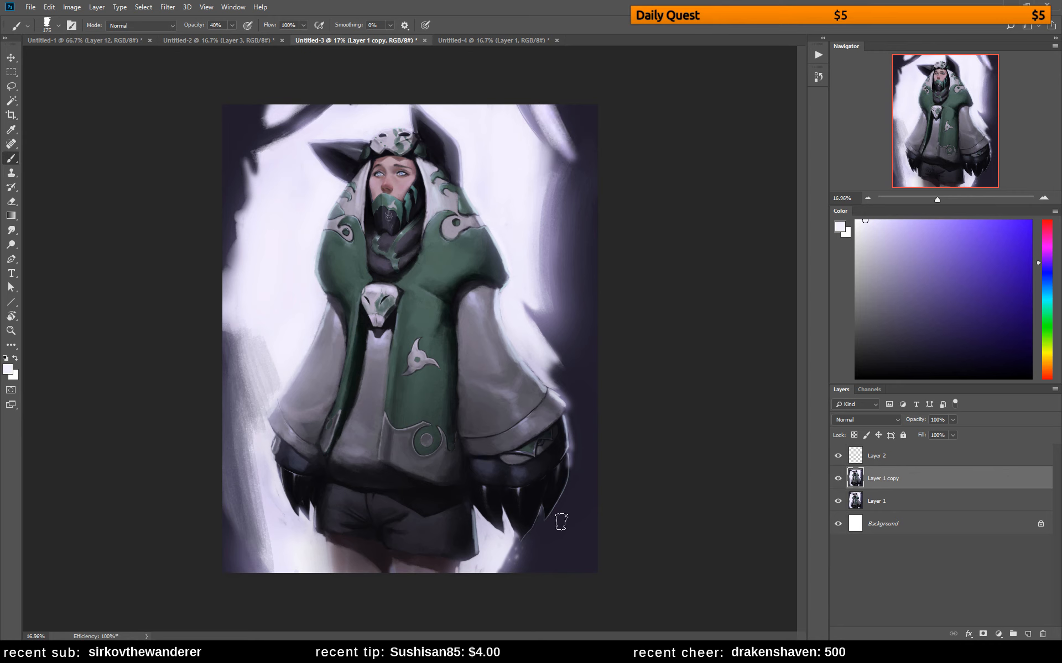
mouse_move(505, 548)
left_mouse_down()
mouse_move(503, 558)
mouse_move(486, 538)
mouse_move(475, 579)
left_mouse_up()
left_click_drag(467, 511, 470, 544)
Reduce the brush to 91 px and redefine the shorts' right edge with sampled dark tones
left_click(468, 514, "alt")
left_click(464, 519, "alt")
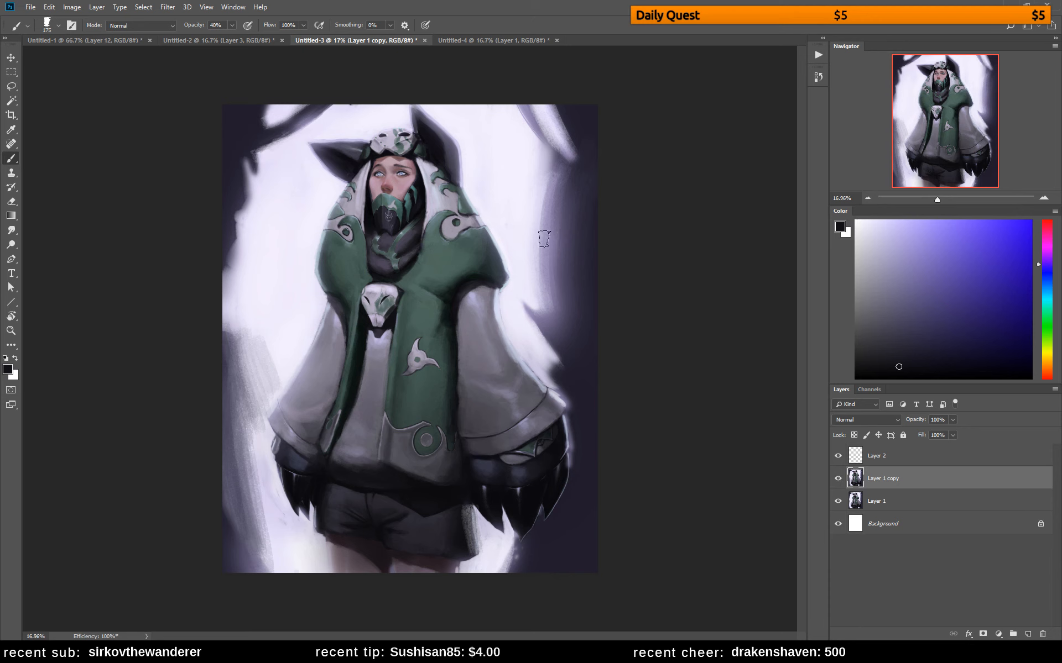
right_click(578, 307)
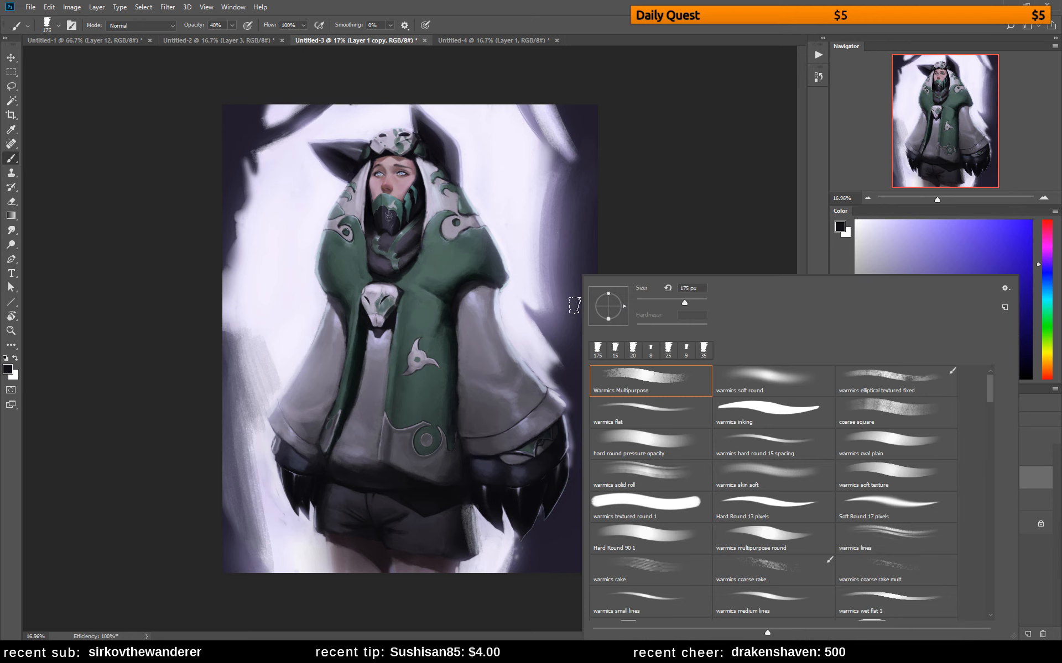
left_click_drag(464, 519, 468, 551)
left_click(464, 517, "alt")
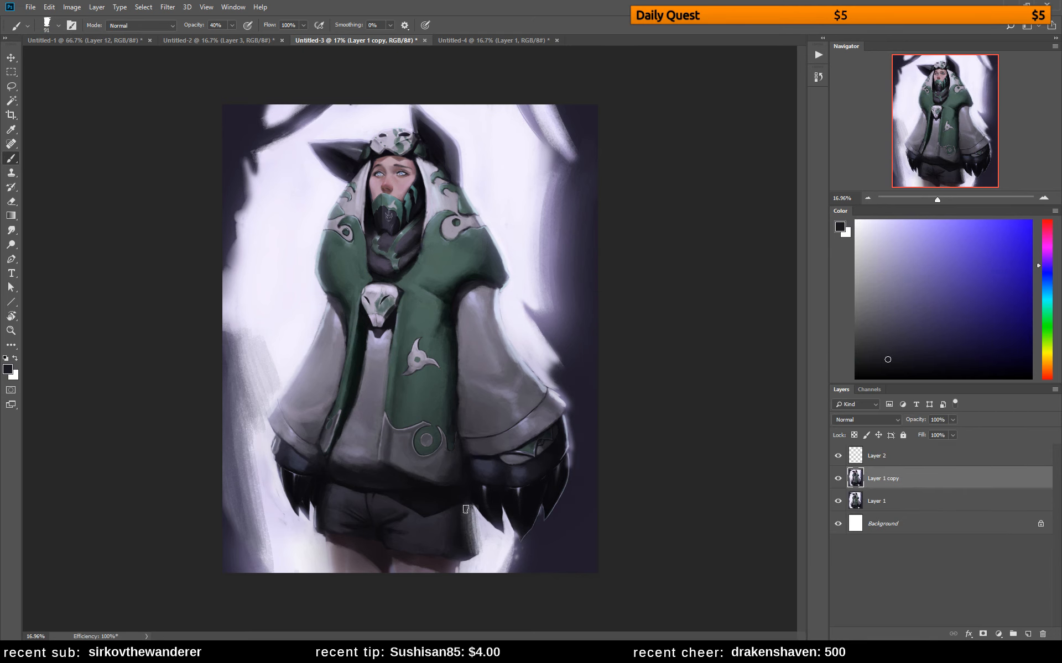
left_click(475, 521, "alt")
left_click_drag(470, 512, 473, 553)
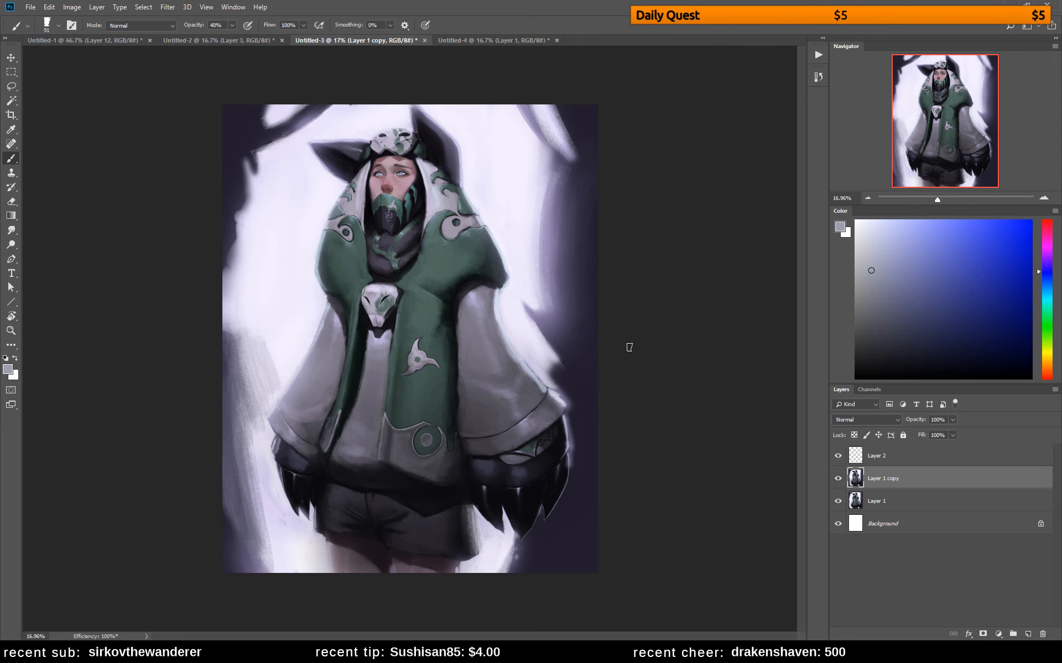
left_click(338, 295, "alt")
mouse_move(332, 305)
left_mouse_down()
mouse_move(342, 327)
mouse_move(334, 313)
left_mouse_up()
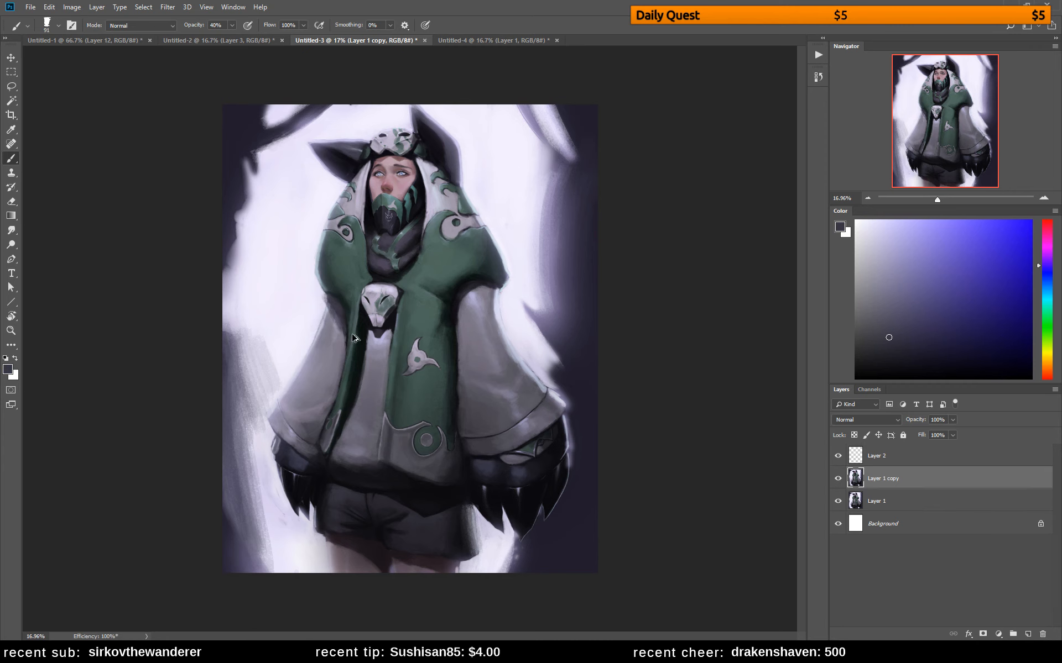
key("ctrl+alt+z")
key("ctrl+alt+z")
key("ctrl+alt+z")
Shift the dark brush color to a muted reddish hue and warm the shadows on the upper sleeves, jacket hem and thighs
left_click_drag(333, 301, 343, 332)
left_click_drag(1051, 264, 1050, 228)
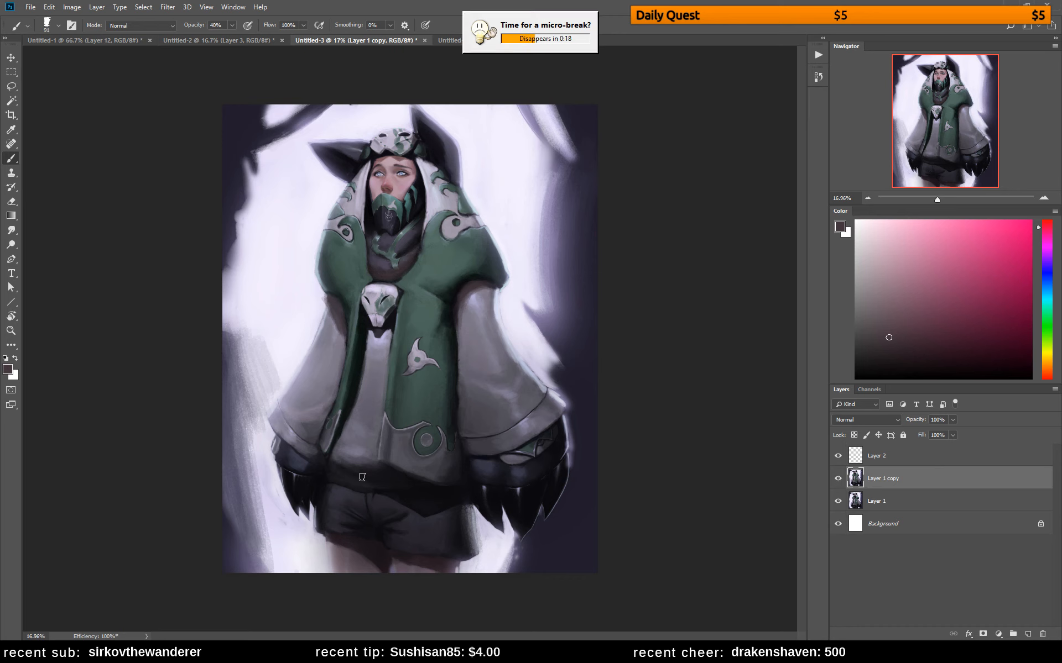
mouse_move(335, 465)
left_mouse_down()
mouse_move(383, 482)
mouse_move(359, 469)
mouse_move(347, 480)
mouse_move(365, 473)
mouse_move(358, 460)
left_mouse_up()
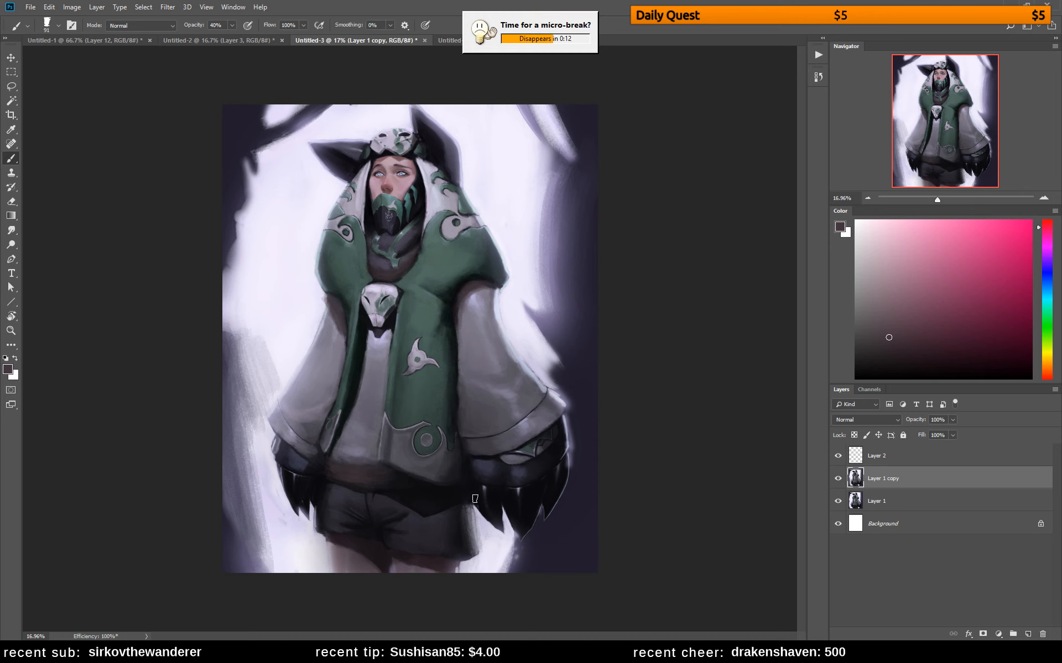
left_click_drag(334, 536, 376, 552)
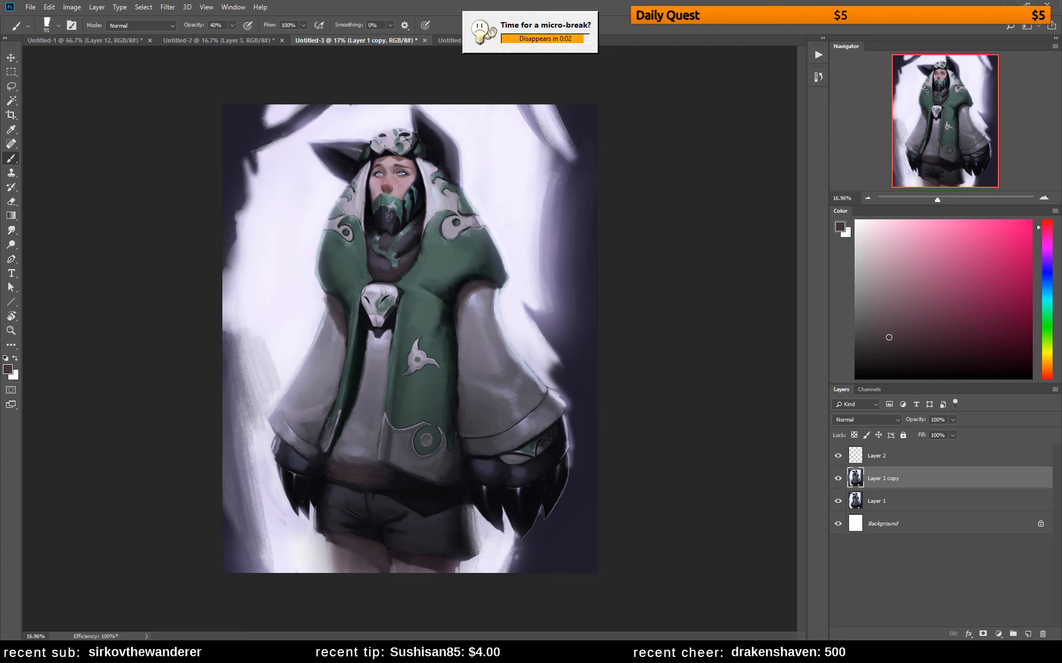
Mix a muted dark blue-violet and touch up the shading on the right glove below the sleeve cuff
left_click(1047, 291)
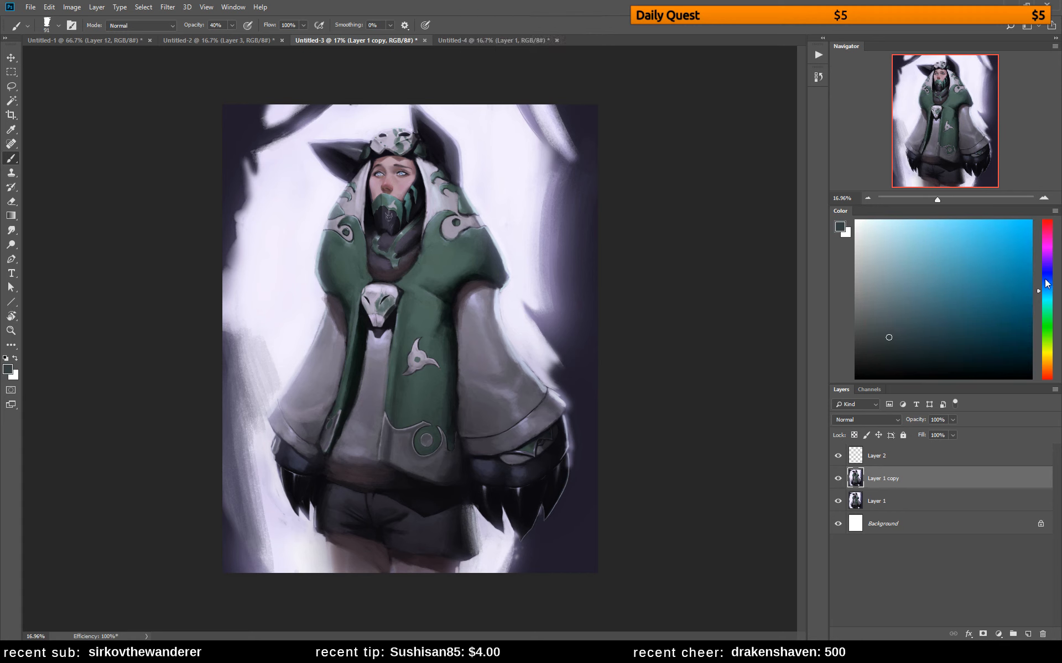
left_click(1045, 270)
left_click(1045, 260)
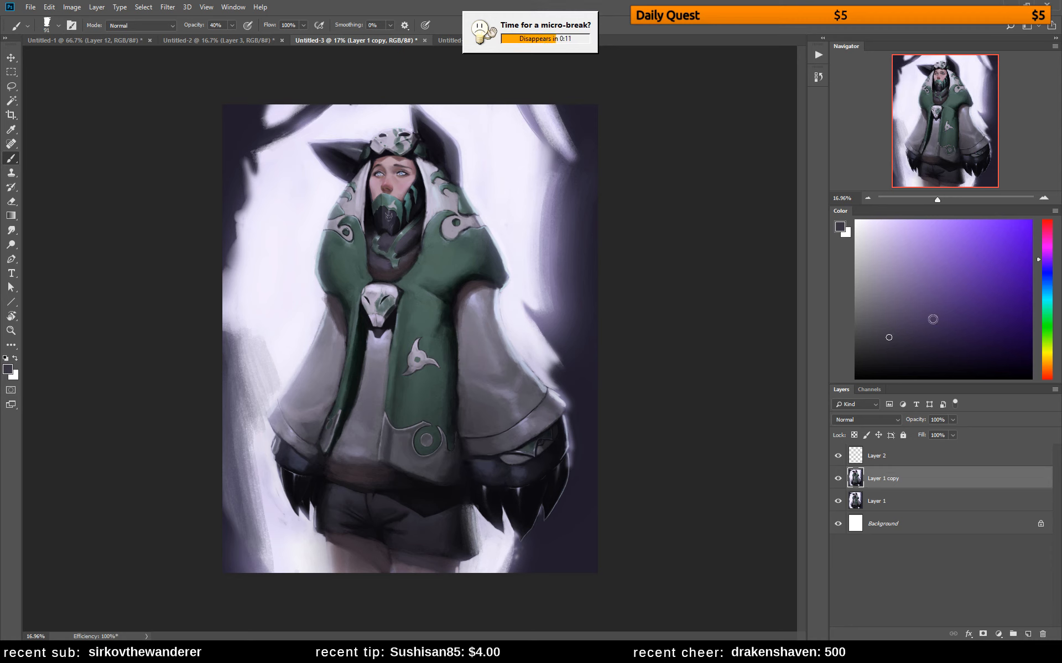
left_click(1045, 265)
left_click(913, 325)
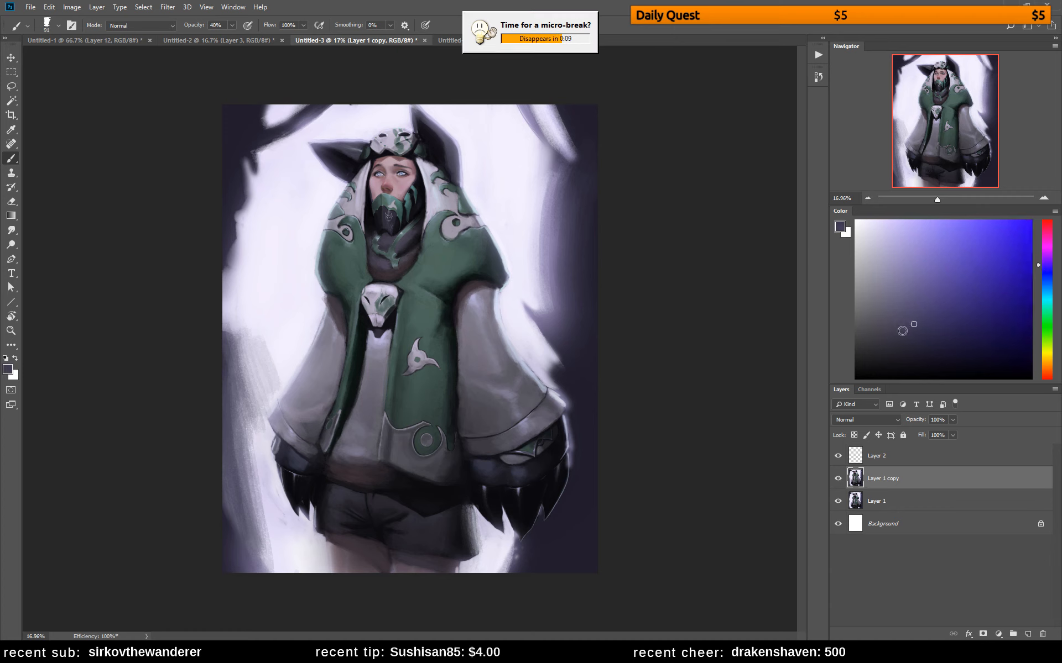
left_click(520, 469, "alt")
Sample the warm shadow under the right shoulder, darken it, and deepen the shading along the green coat's edges and shoulder
left_click(470, 285, "alt")
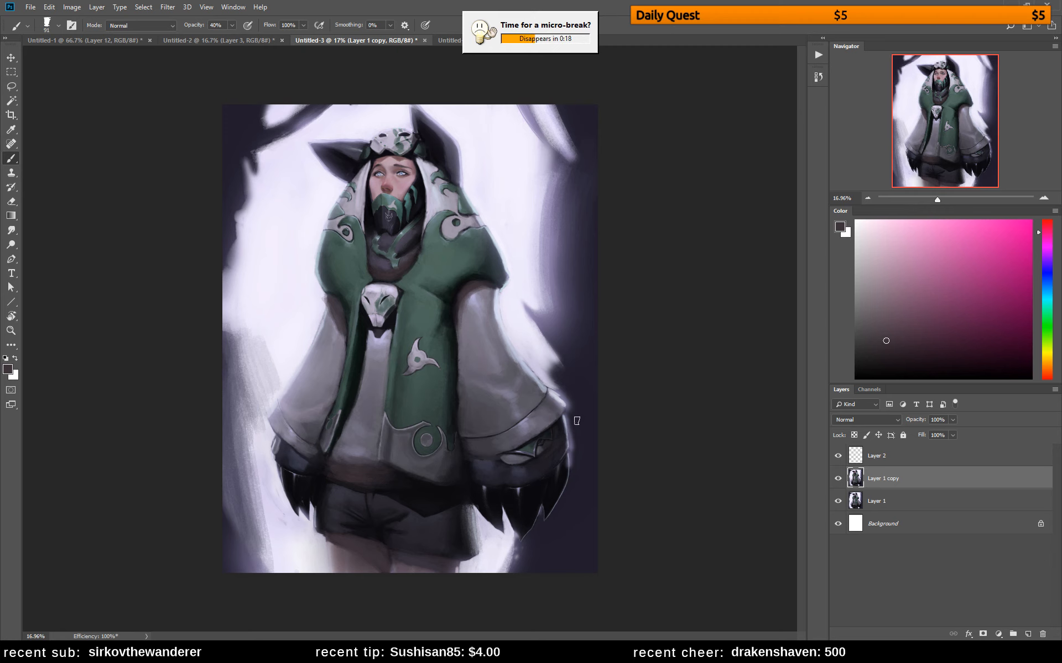
left_click(903, 357)
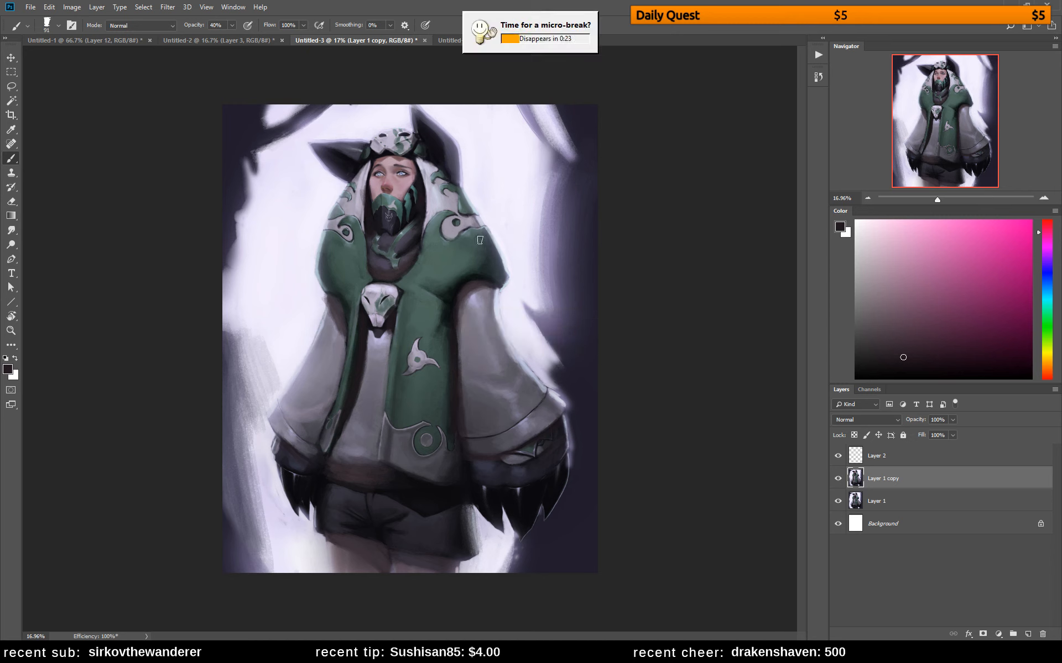
left_click_drag(489, 234, 505, 270)
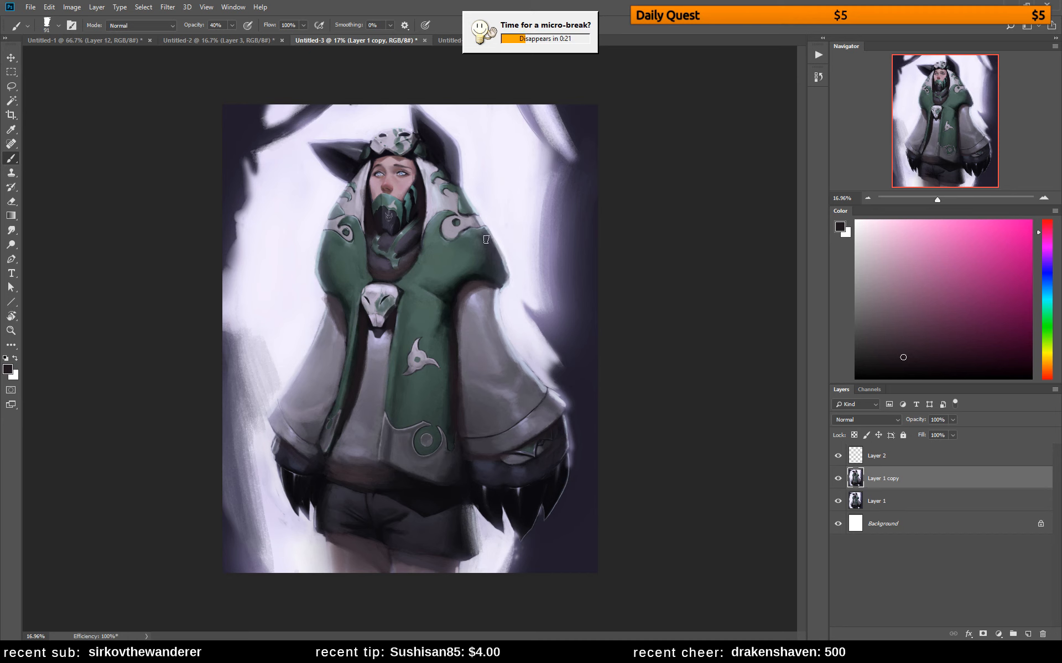
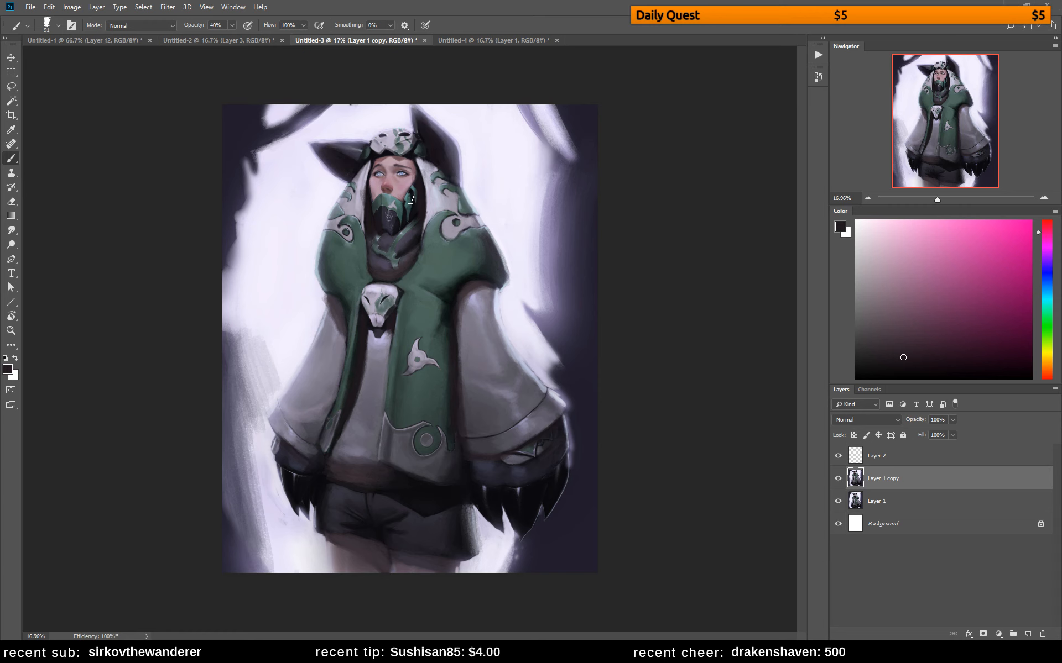
Sample the coat's green, mix a dark olive from it, and shade the lower right shoulder and the front panel
left_click(450, 268, "alt")
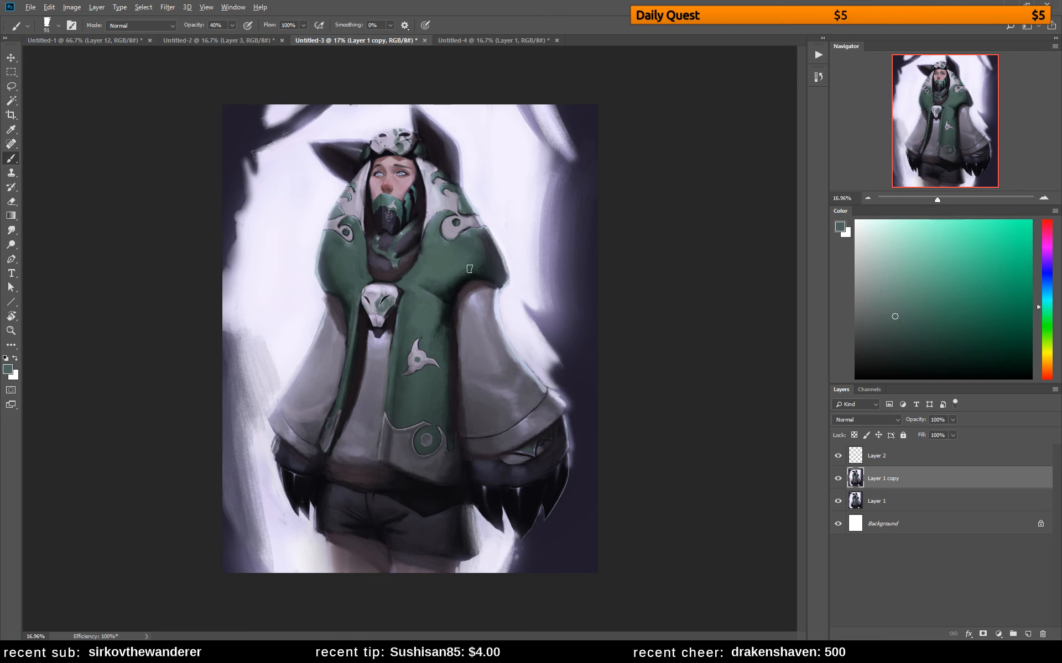
left_click(938, 320)
left_click(920, 324)
left_click(934, 344)
left_click(1047, 339)
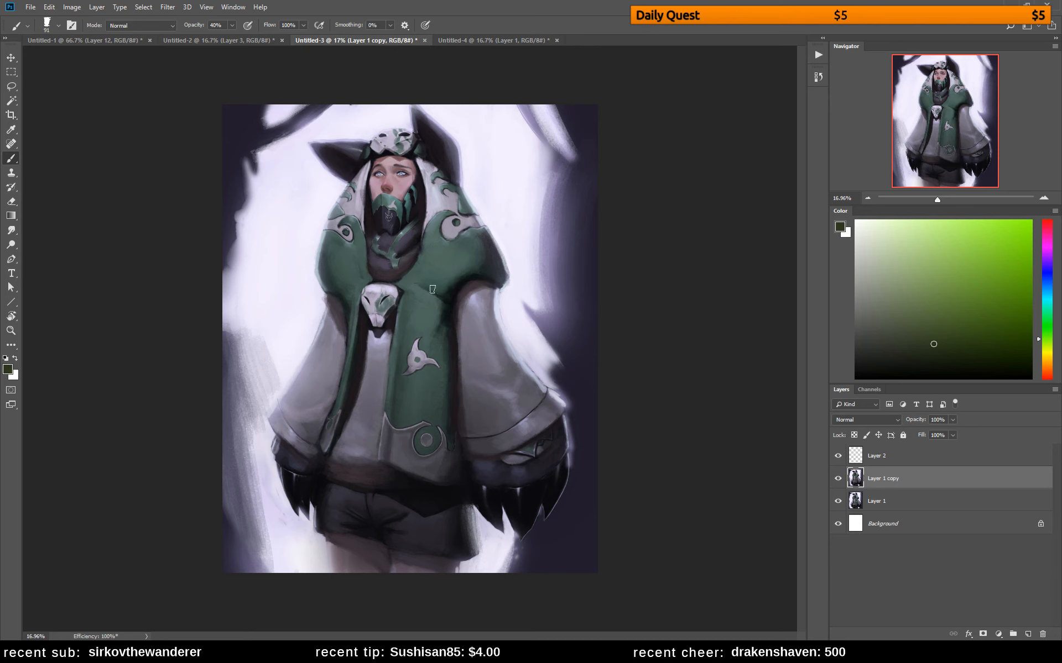
left_click(432, 271, "alt")
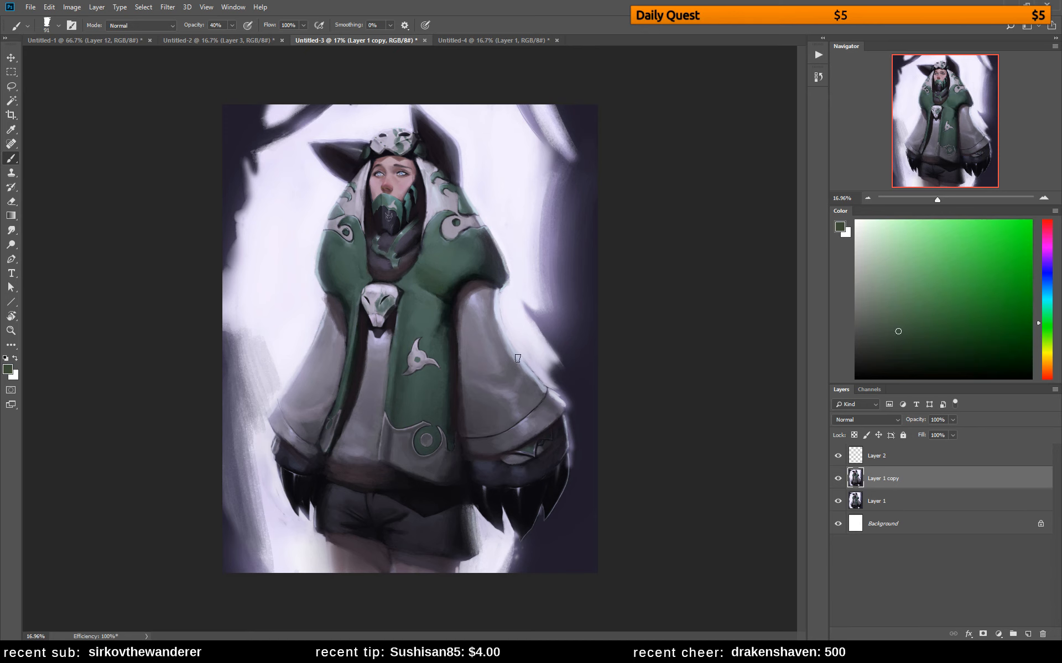
left_click(442, 393, "alt")
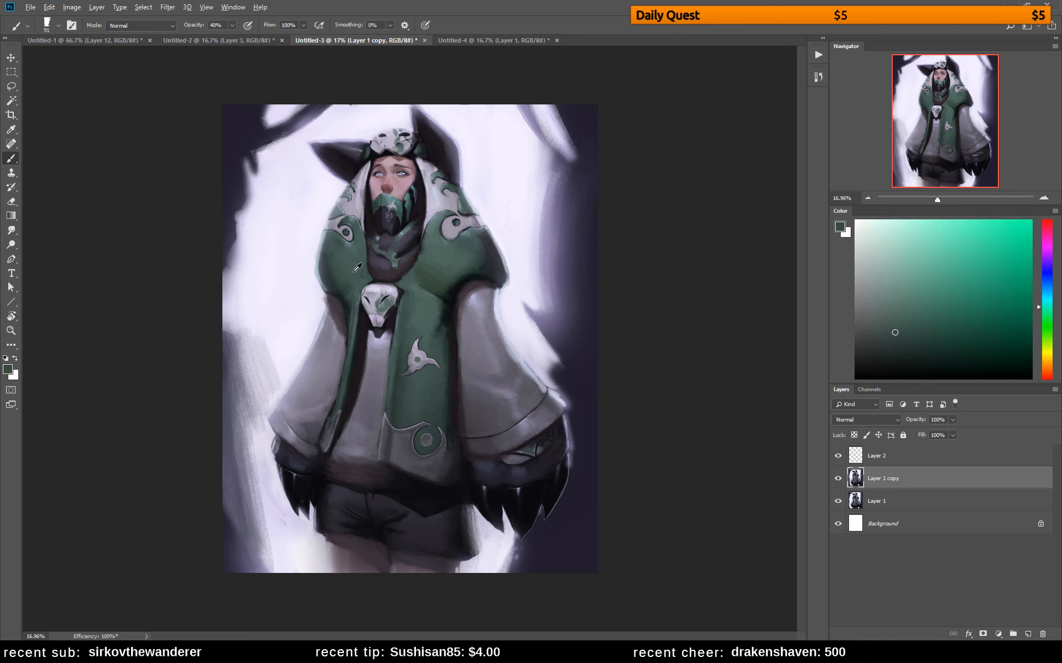
Mix a dark yellow-green from the left shoulder's color and blend olive shading into that shoulder of the coat
left_click(328, 272, "alt")
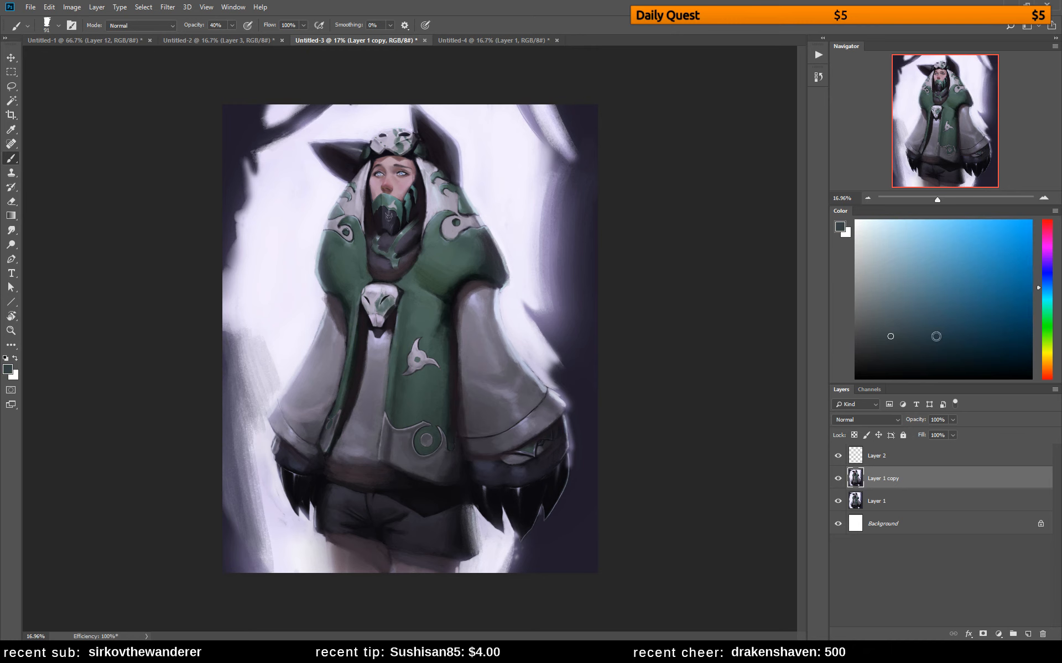
left_click(1048, 345)
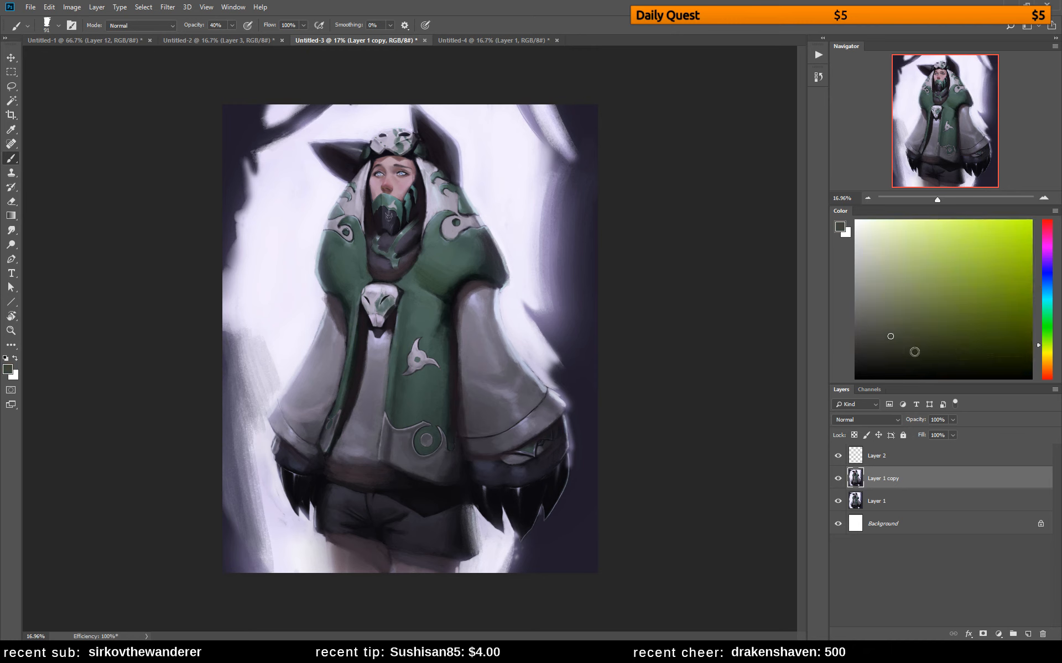
left_click_drag(909, 345, 951, 347)
left_click(338, 261, "alt")
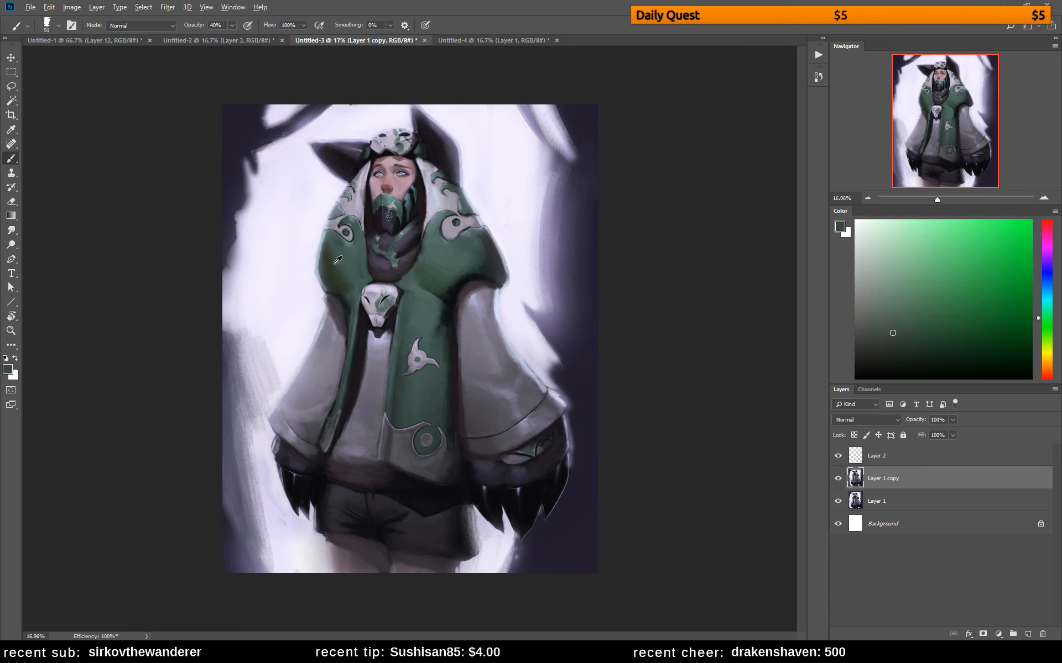
left_click(328, 247, "alt")
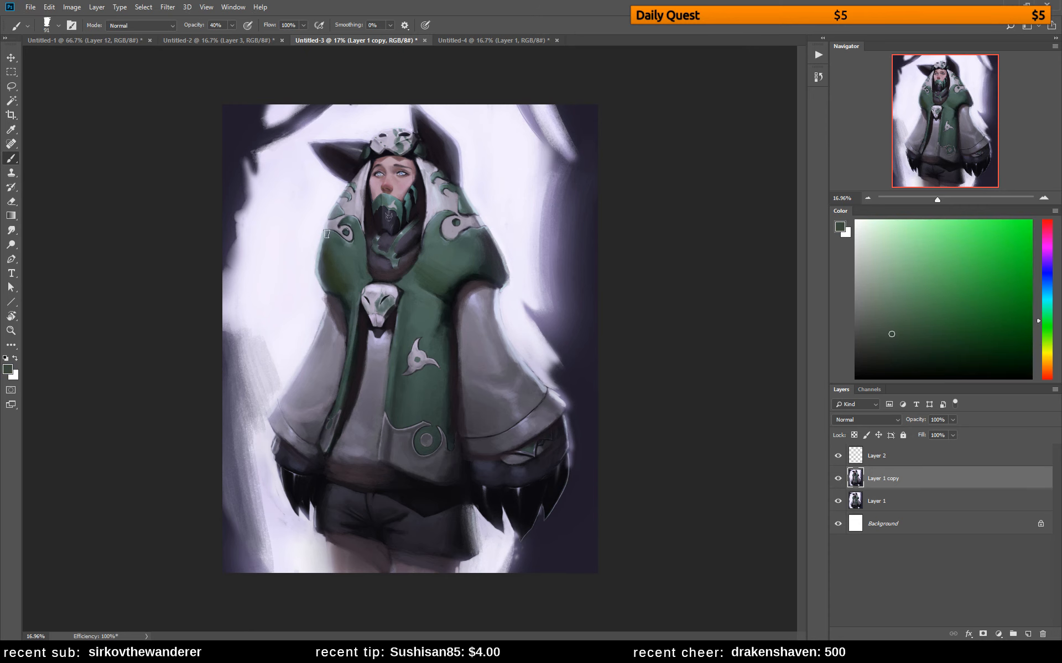
left_click(360, 288, "alt")
Mix a dark cyan-teal and deepen the cool shadow along the outer and lower edge of the coat's right shoulder
left_click(495, 262, "alt")
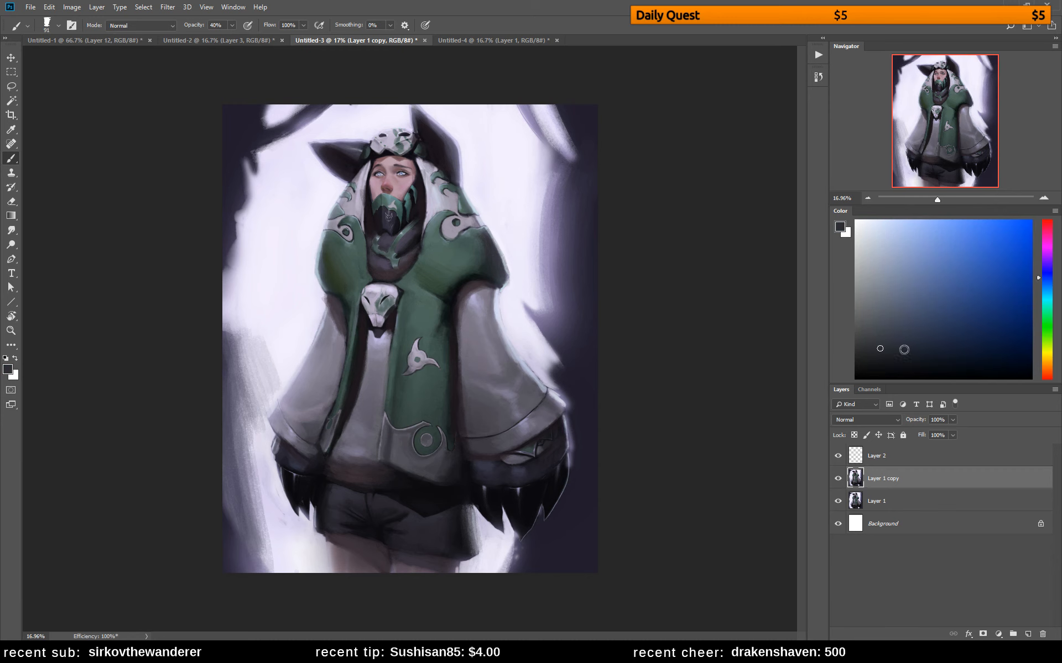
left_click(936, 360)
left_click(1049, 296)
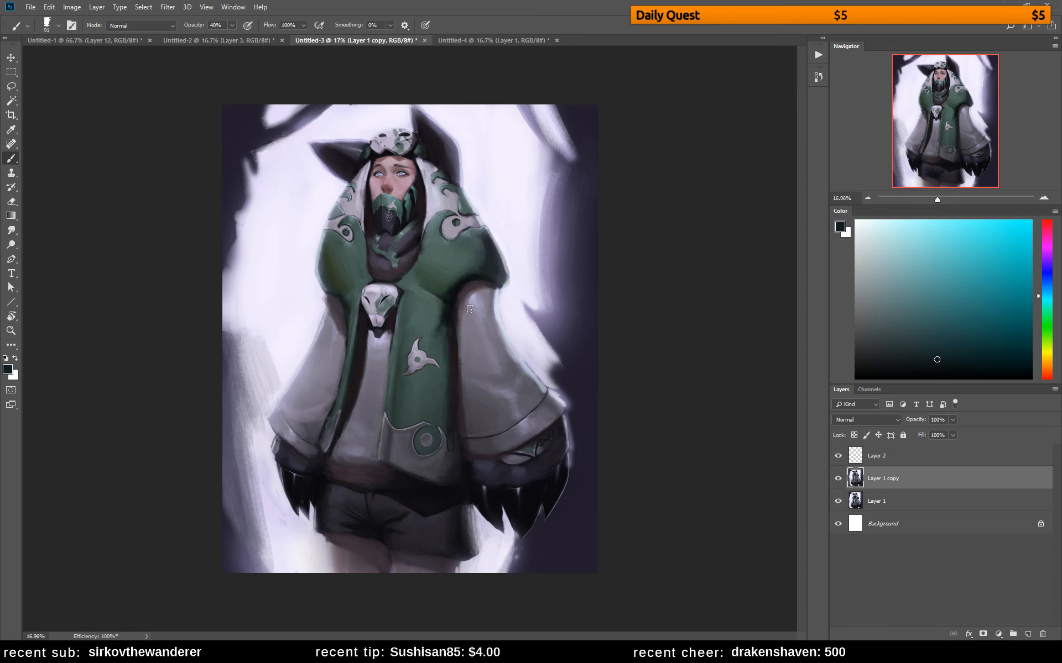
left_click(489, 253, "alt")
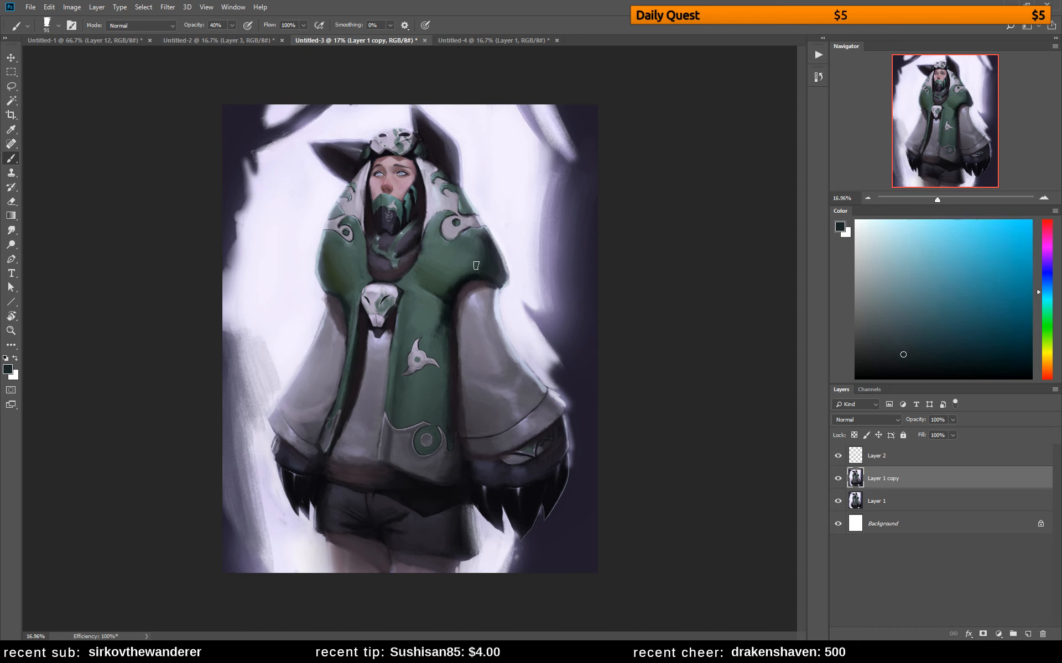
left_click(490, 254, "alt")
Mix a near-black olive and darken the right edge of the green front panel, blending with sampled greens
left_click(451, 376, "alt")
left_click(951, 366)
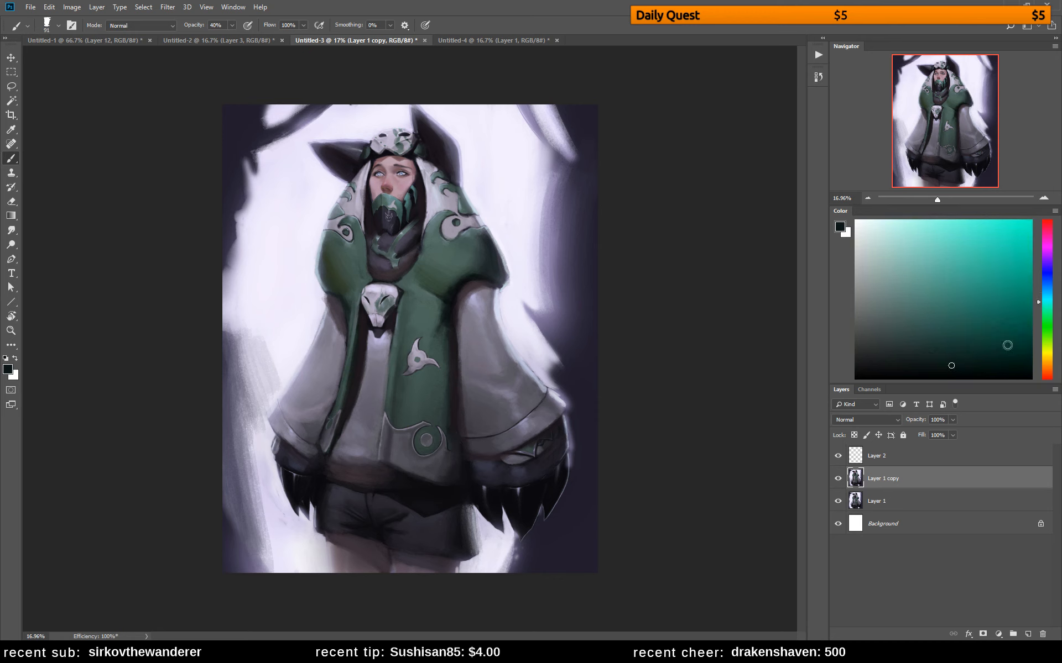
left_click(1046, 350)
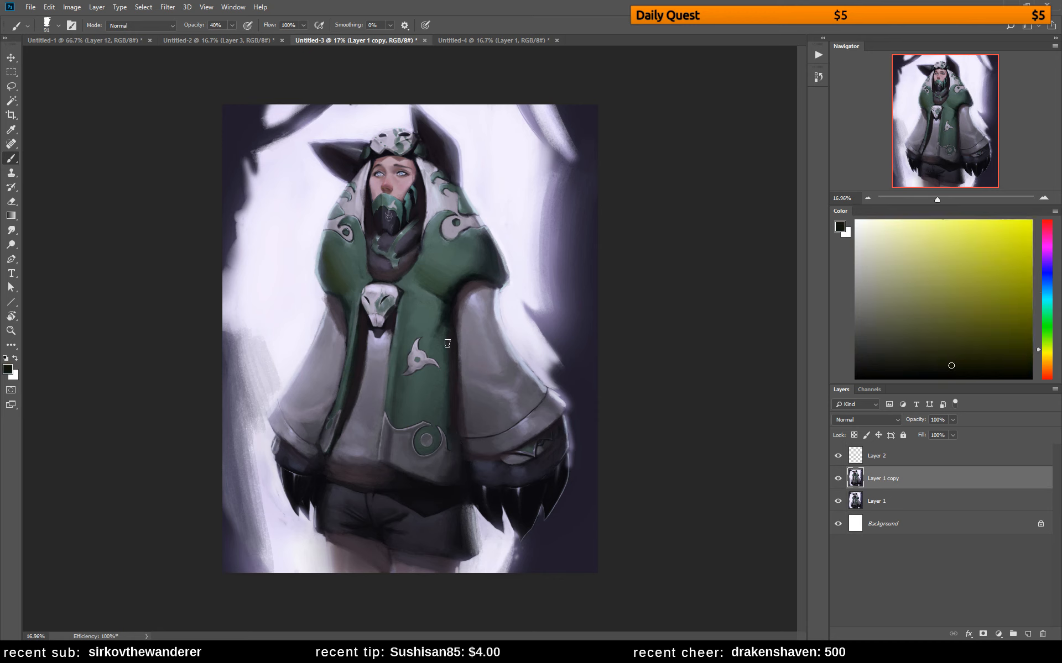
left_click(449, 382, "alt")
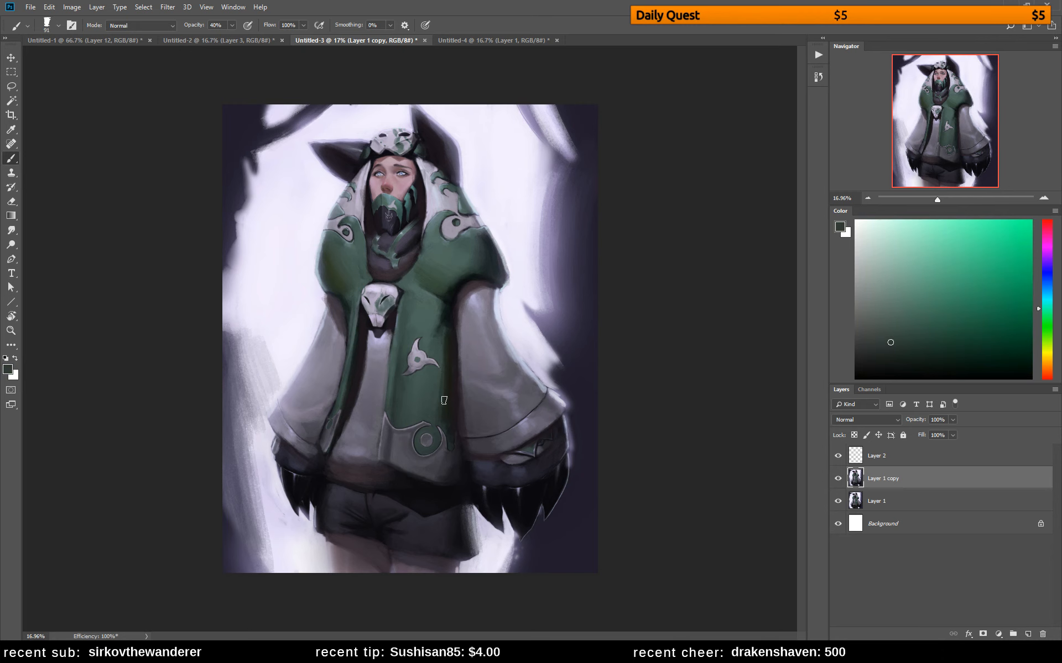
left_click(445, 385, "alt")
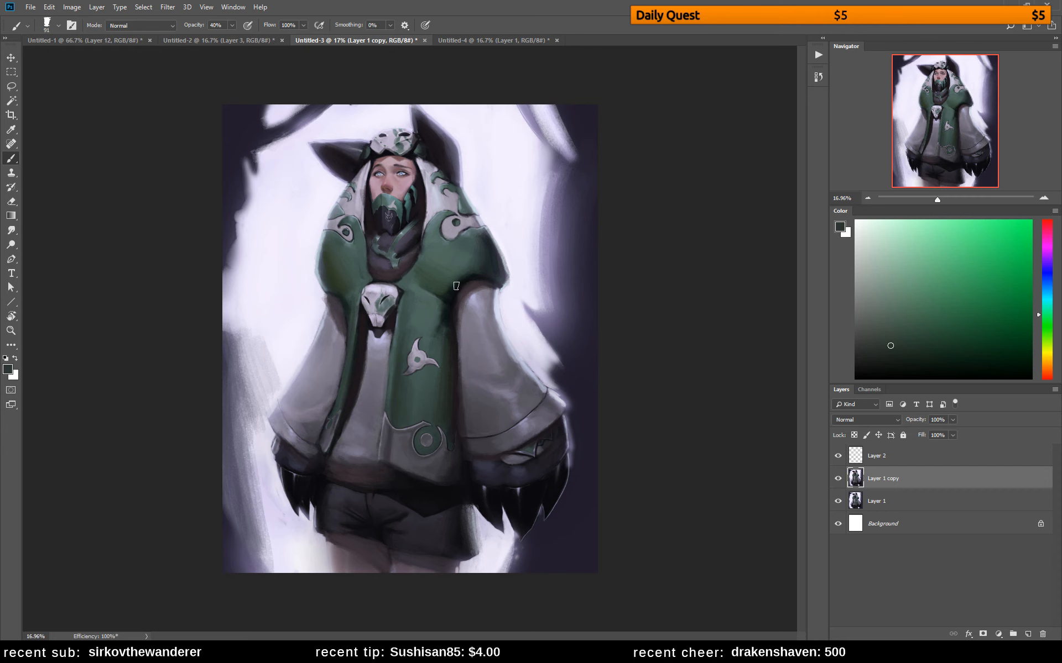
Mix a brighter muted teal-green and lighten the upper part of the coat's right shoulder, blending with sampled tones
left_click(424, 268, "alt")
left_click(432, 300, "alt")
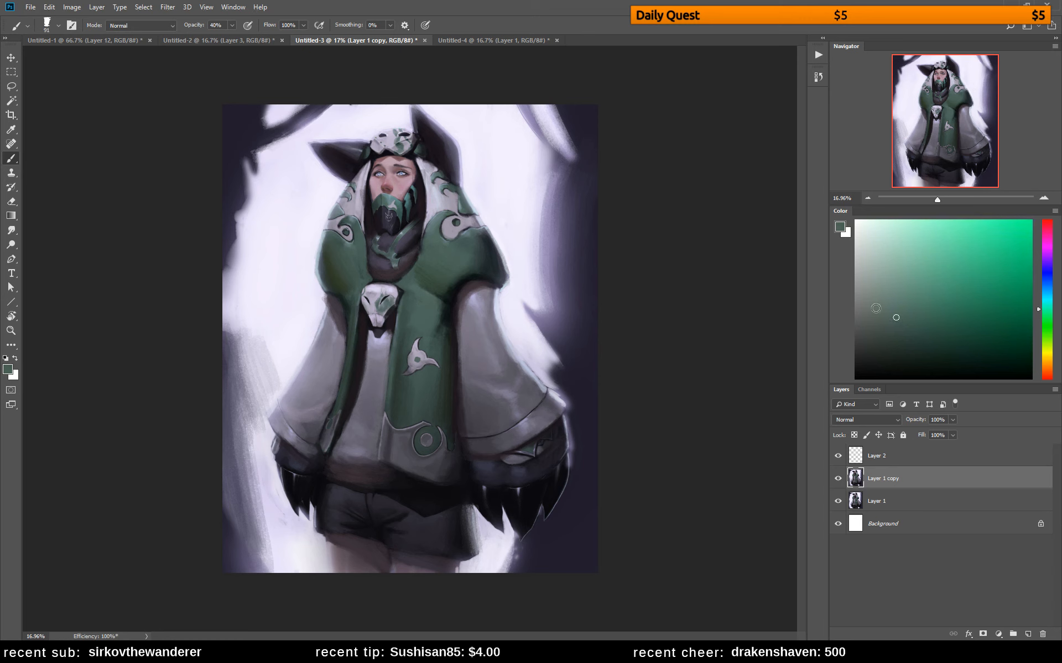
left_click(921, 304)
left_click(1040, 304)
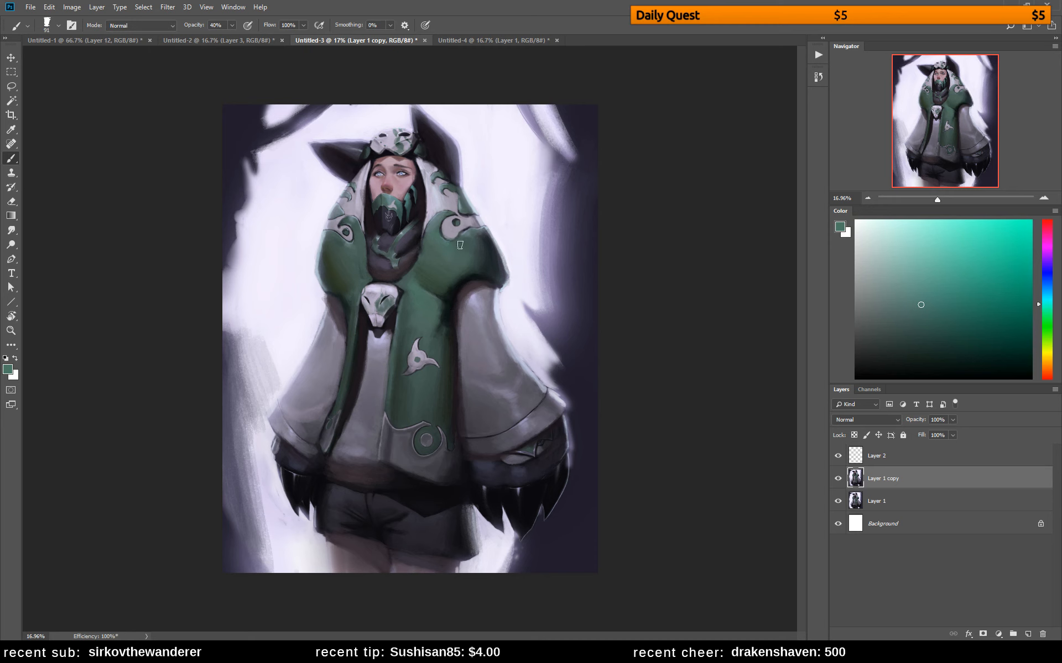
left_click(443, 247, "alt")
left_click(448, 252, "alt")
left_click(440, 260, "alt")
Mix a dark olive and blend it with sampled greens on the front panel above the three-pointed emblem
left_click(415, 318, "alt")
left_click(939, 345)
left_click(1045, 339)
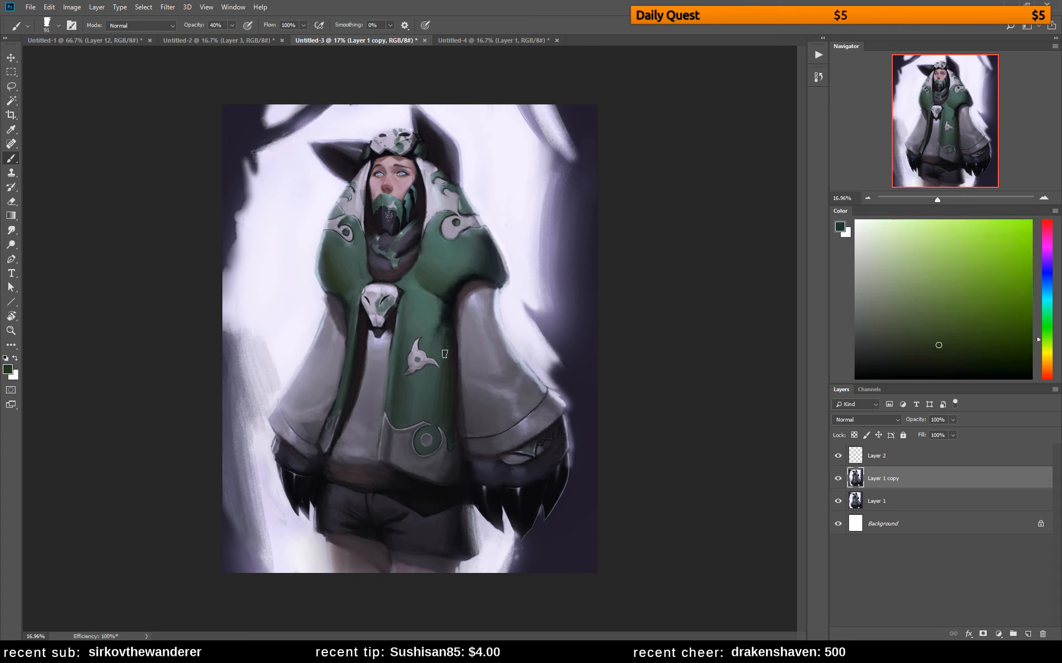
left_click(415, 319, "alt")
left_click(416, 319, "alt")
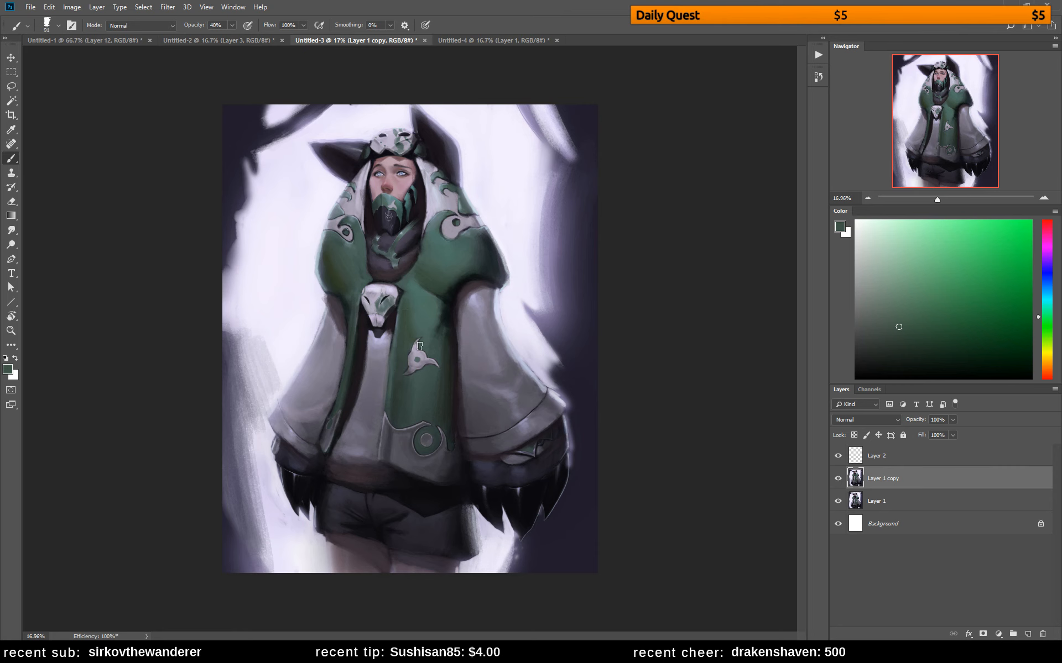
Mix a near-black yellow-olive and deepen the fold where the right shoulder meets the front panel
left_click(444, 286, "alt")
left_click(956, 372)
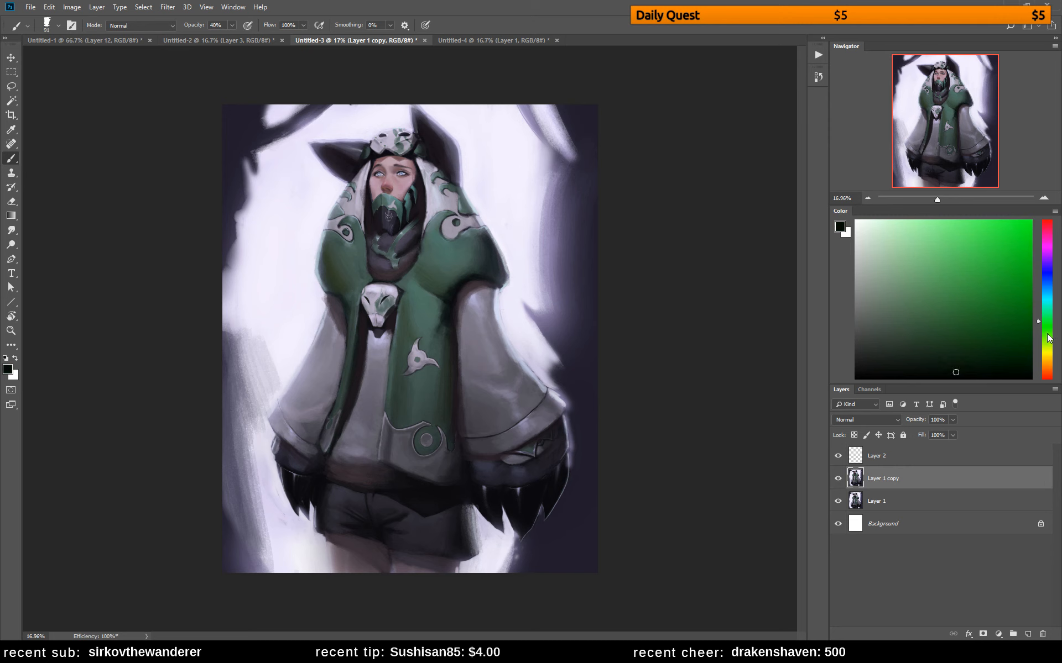
left_click(1048, 352)
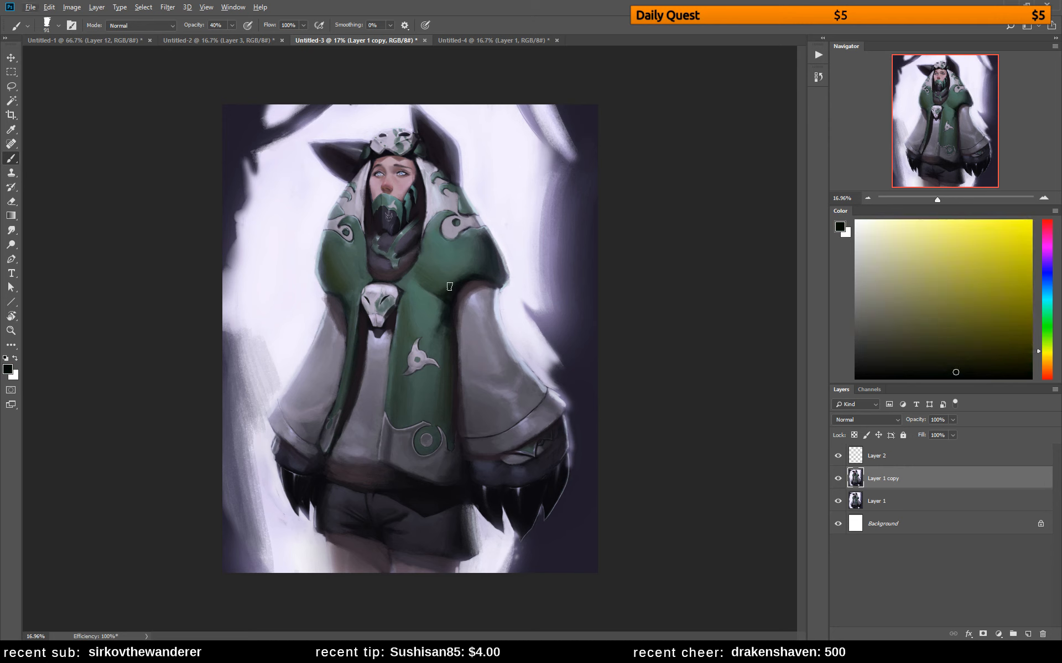
left_click_drag(967, 352, 948, 348)
left_click(440, 289, "alt")
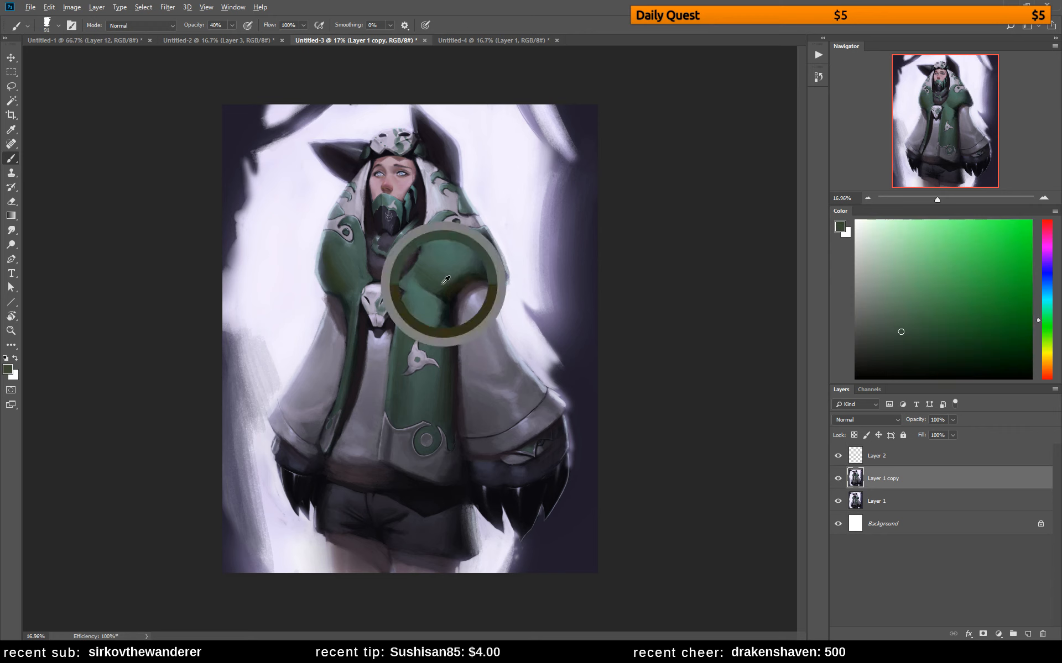
left_click(460, 279, "alt")
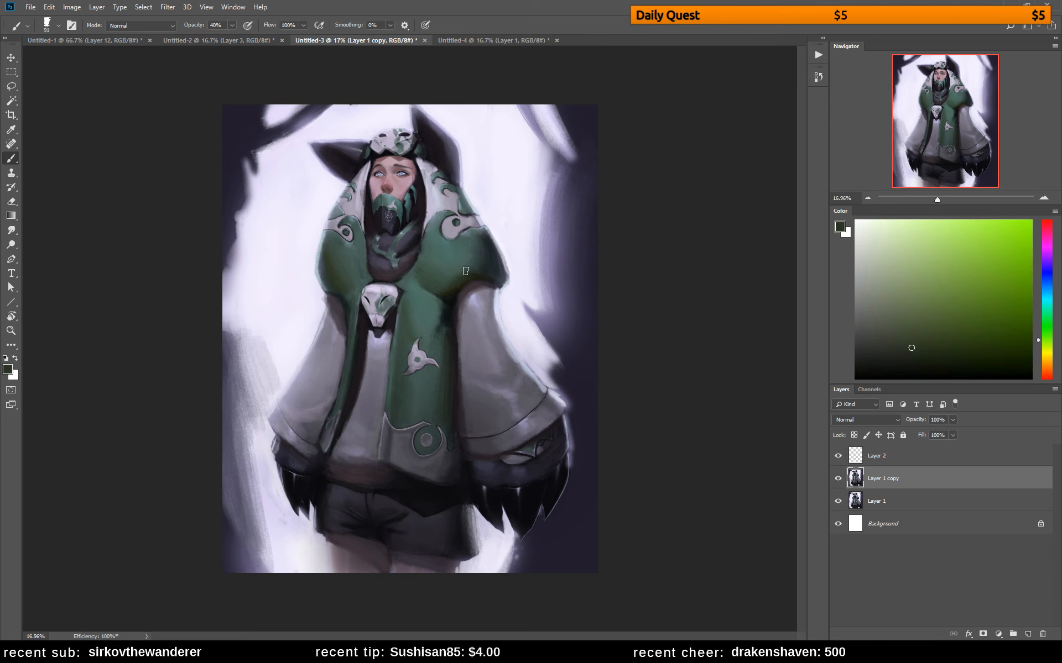
left_click(456, 287, "alt")
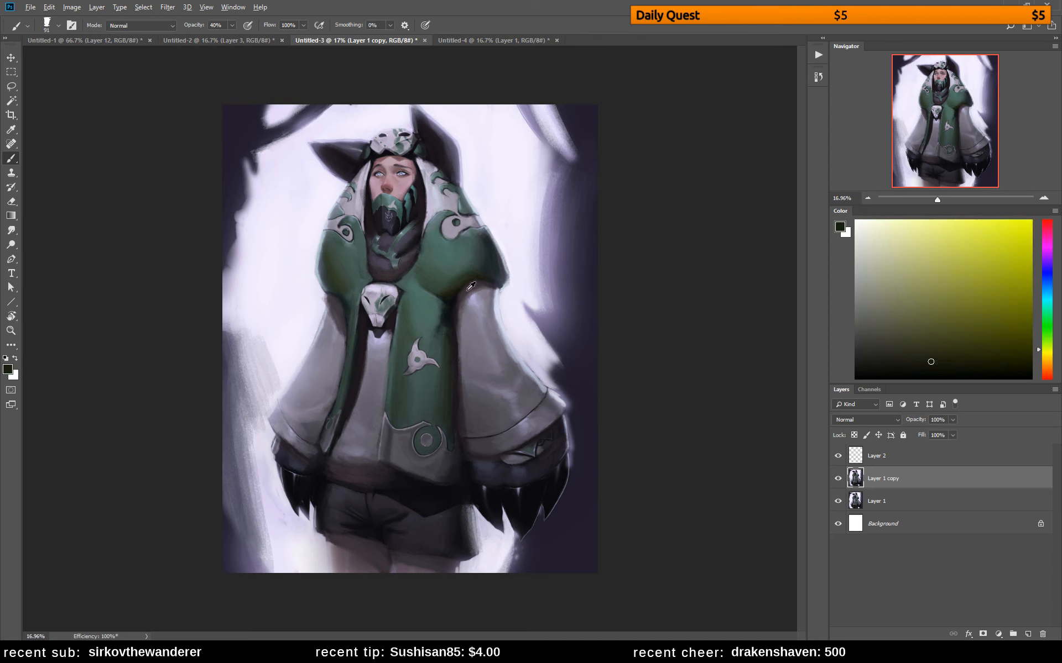
Mix a dark orange-brown and warm the shadow on the right sleeve directly beneath the green shoulder
left_click(471, 285, "alt")
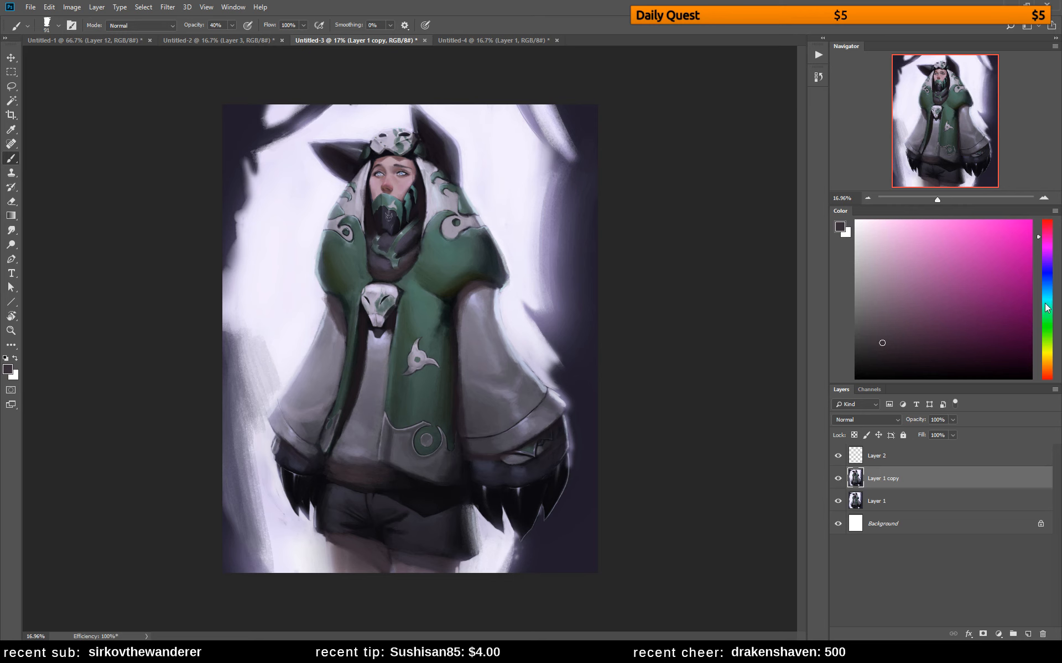
left_click(475, 319, "alt")
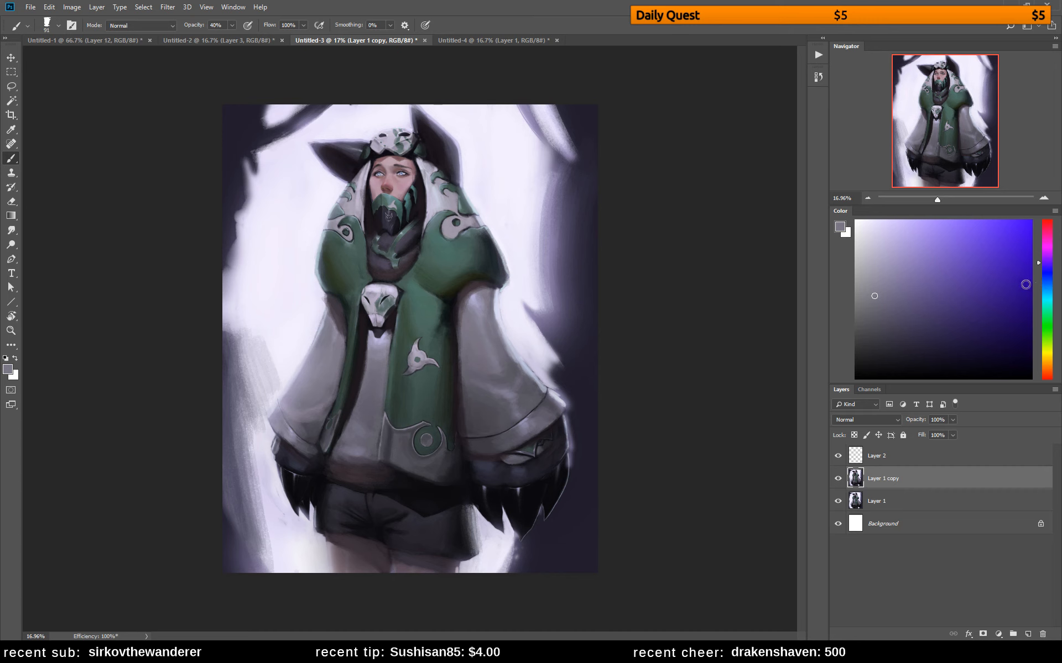
left_click(470, 286, "alt")
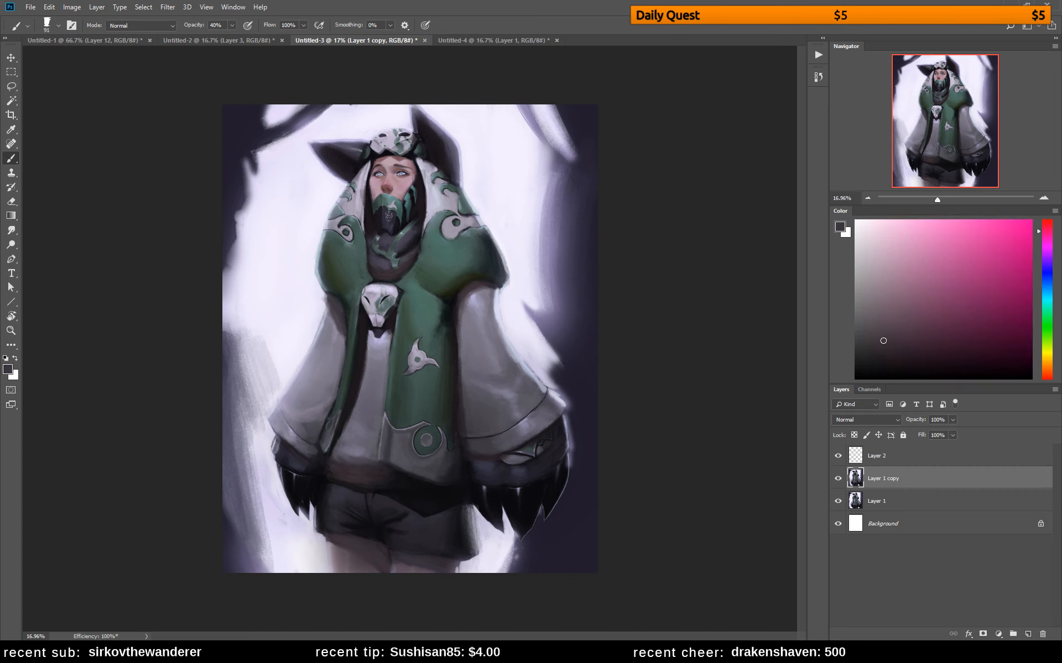
left_click(1047, 369)
left_click(926, 352)
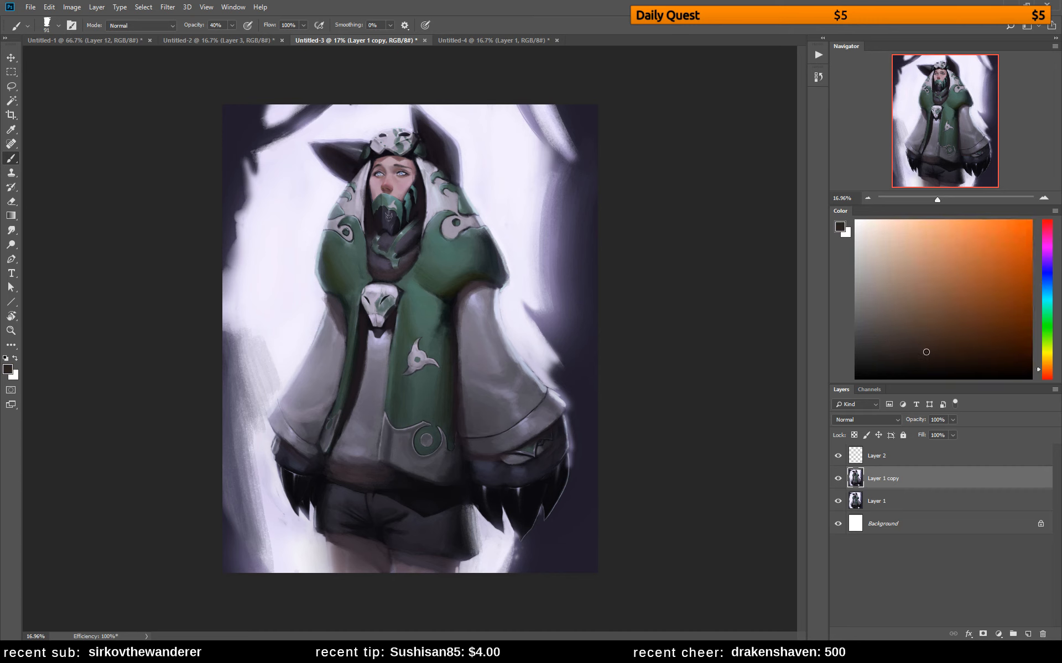
left_click_drag(484, 285, 460, 313)
left_click(923, 325)
left_click(465, 277, "alt")
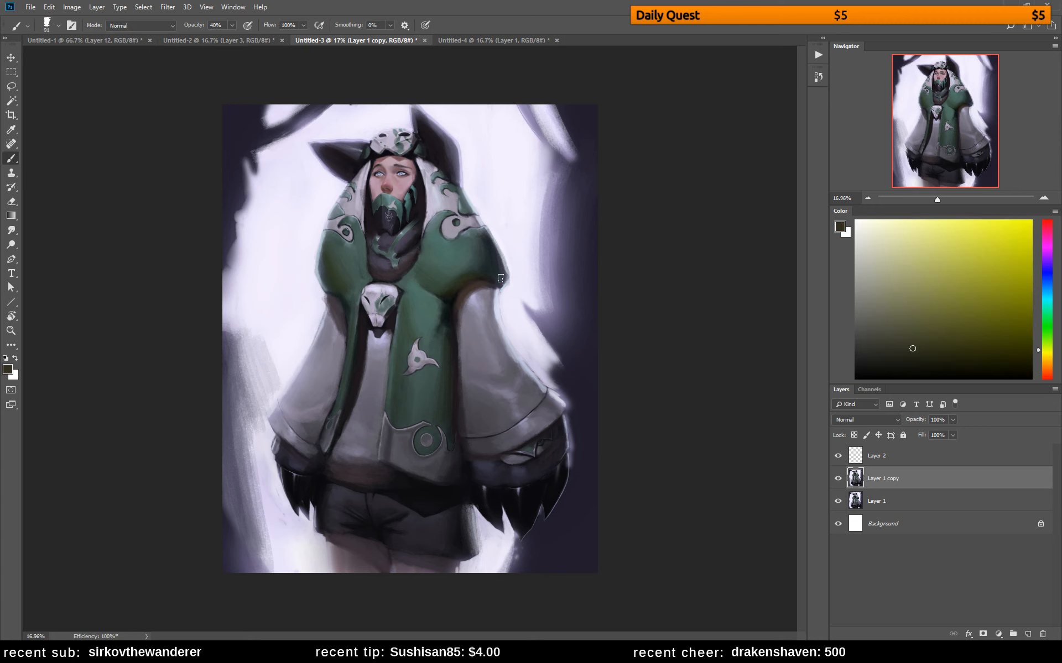
left_click(472, 285, "alt")
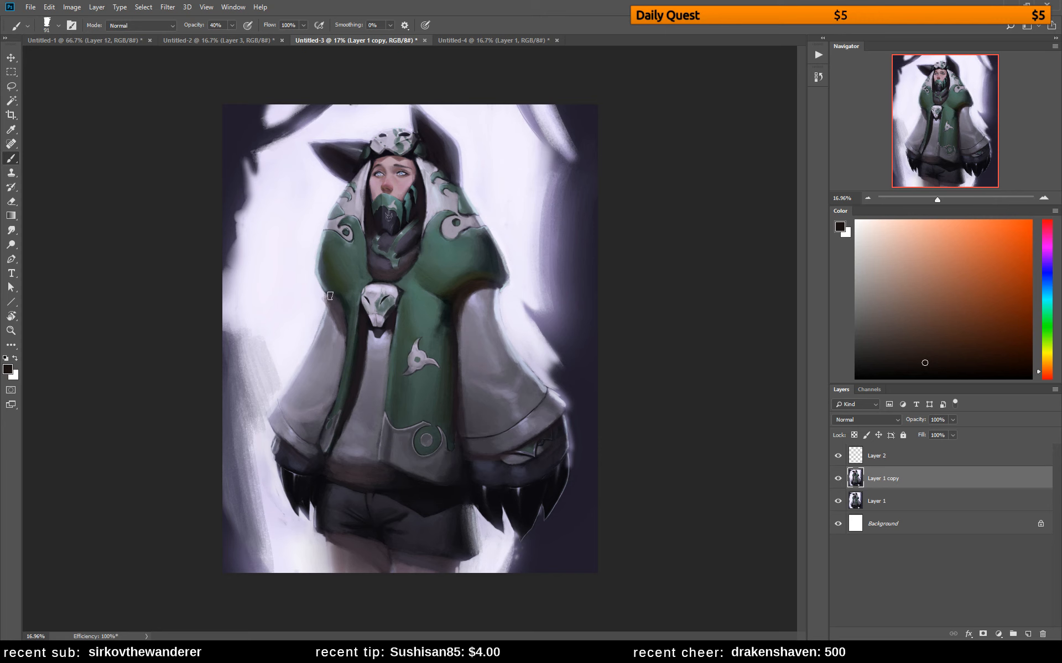
Carry the sampled warm dark brown to the top of the left sleeve and the coat's inner left edge
left_click(337, 320, "alt")
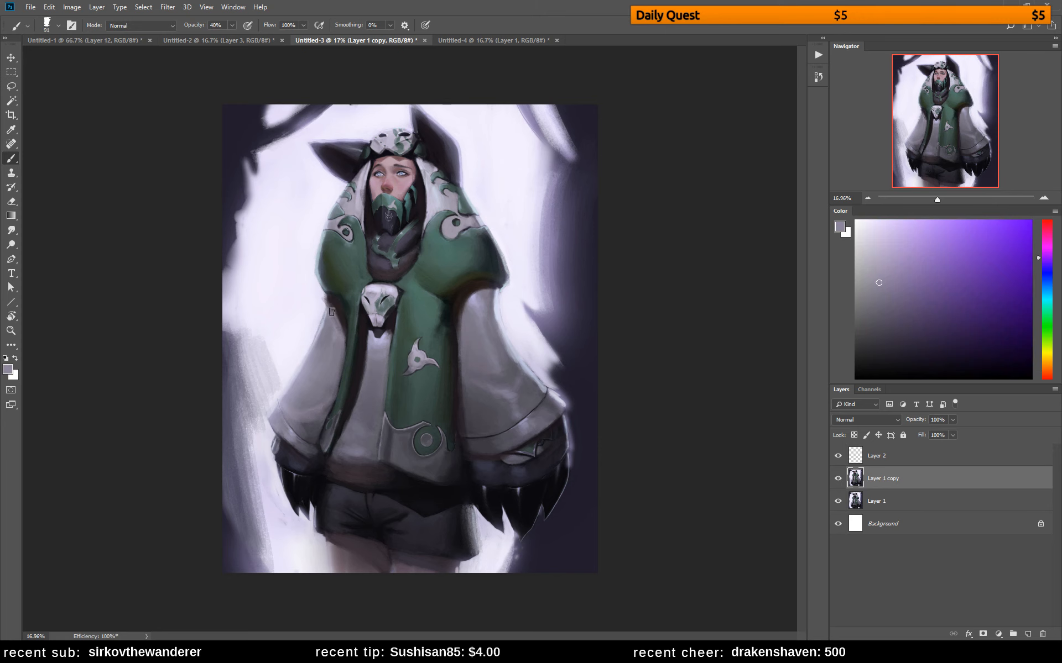
left_click(474, 289, "alt")
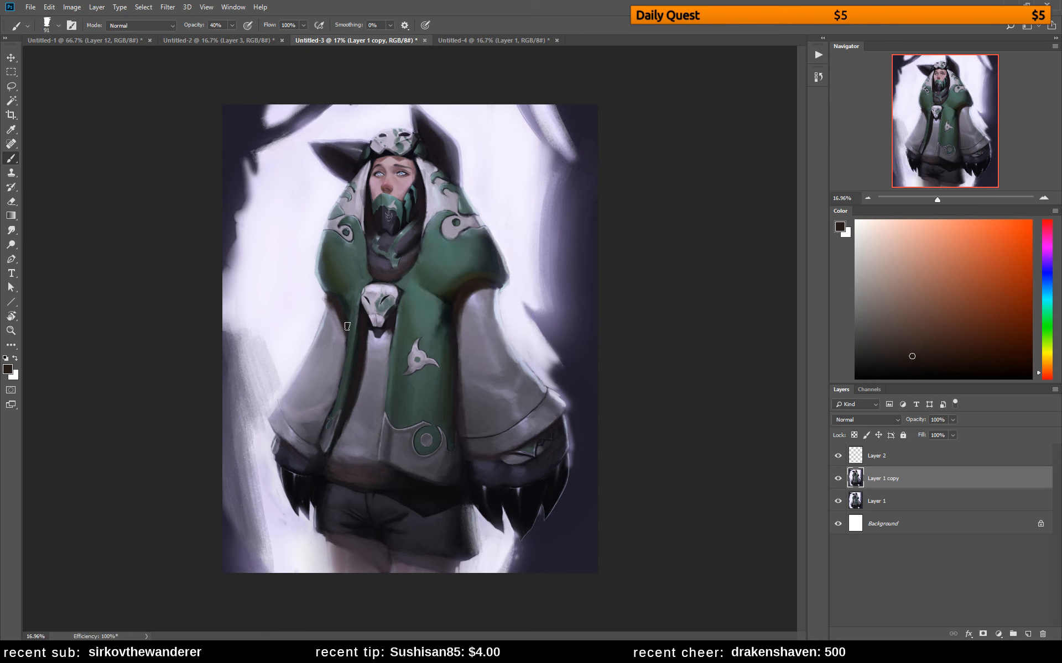
left_click(355, 379, "alt")
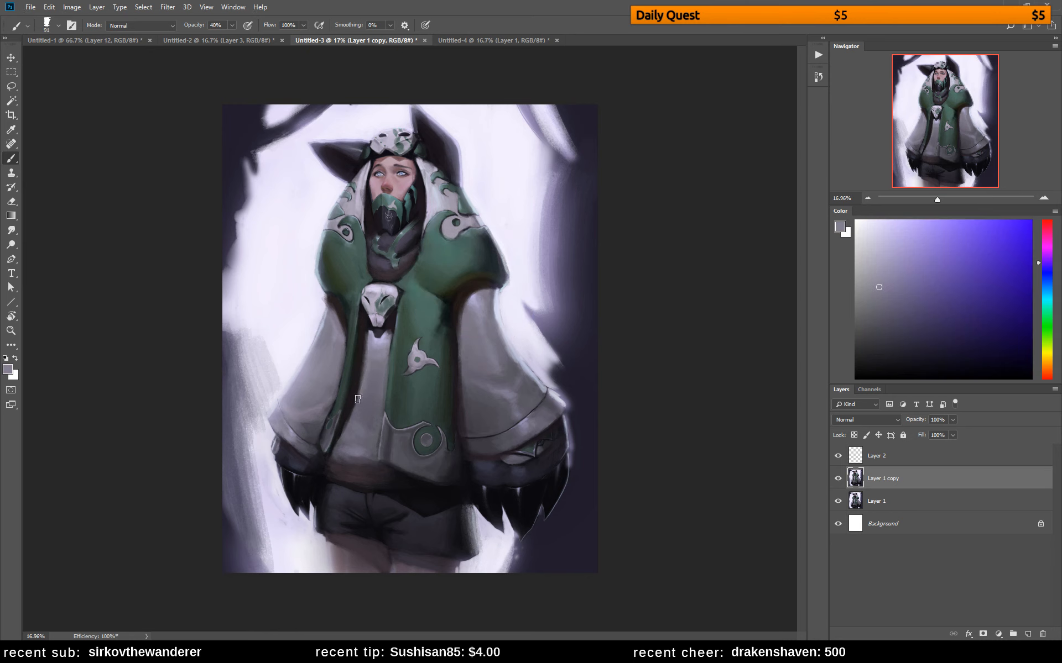
left_click(360, 354, "alt")
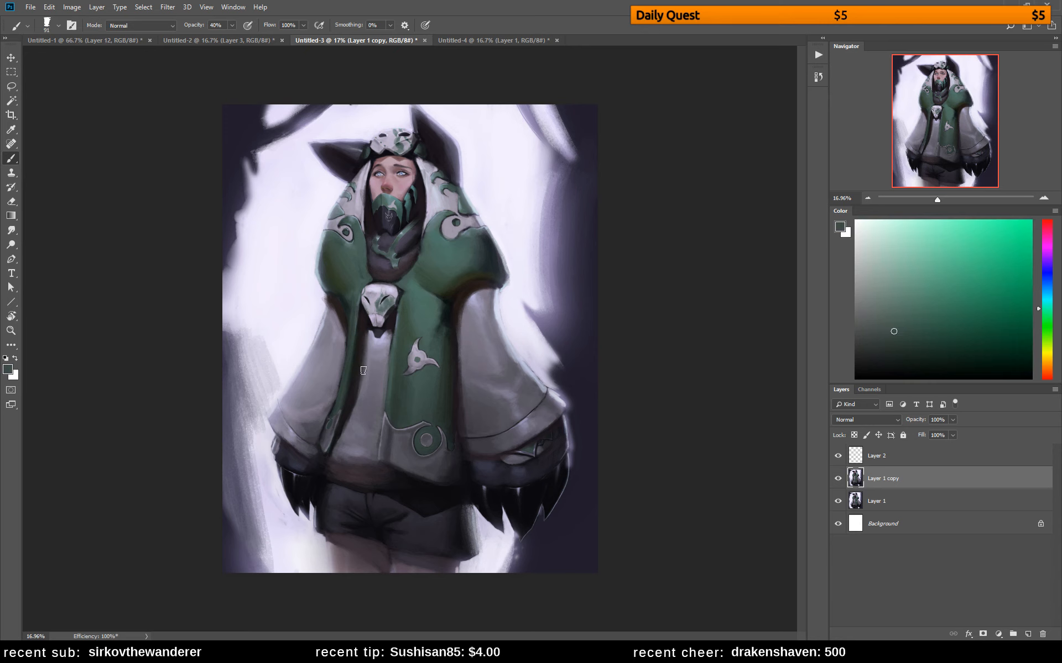
left_click(364, 365, "alt")
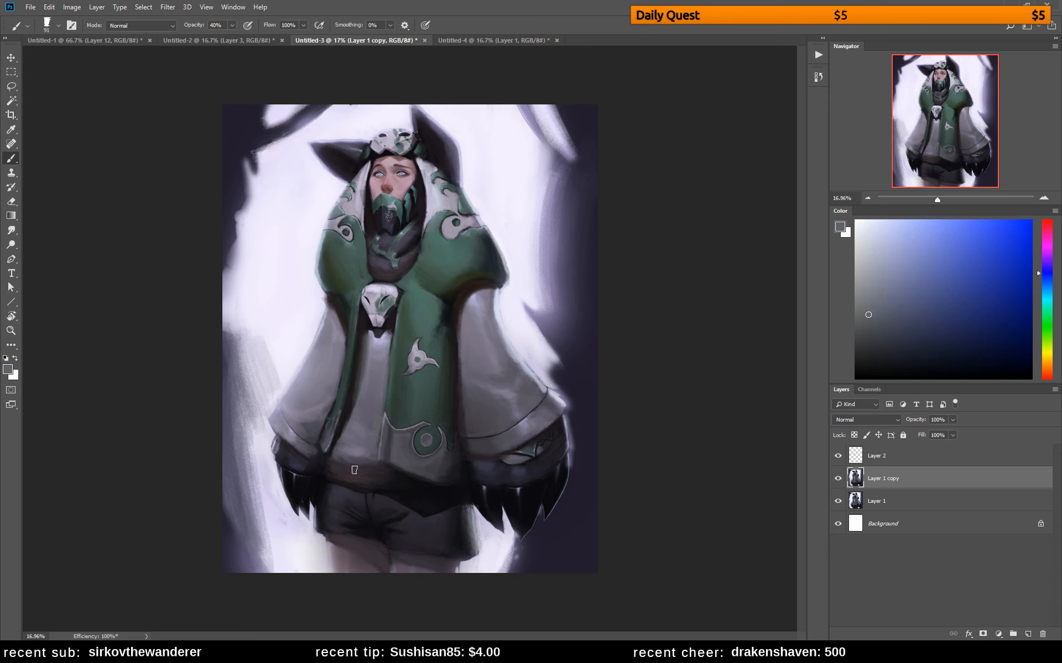
Sample light lavender-gray tones below the skull ornament and brighten the center of the gray shirt down to its hem
left_click(371, 358, "alt")
left_click(370, 356, "alt")
left_click(377, 339, "alt")
left_click(377, 367, "alt")
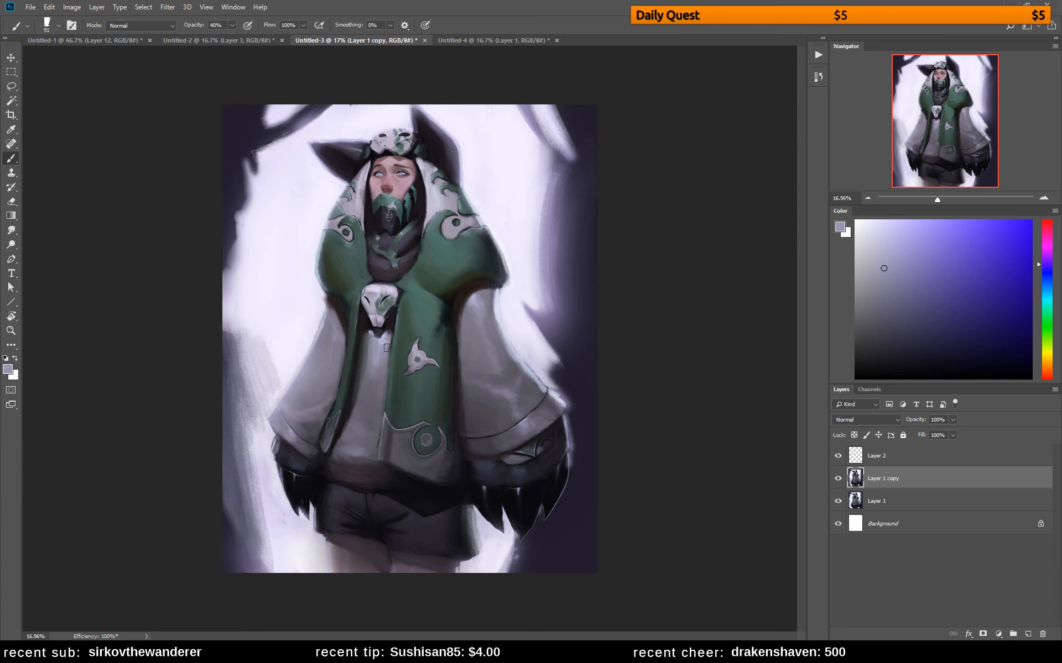
left_click(376, 367, "alt")
left_click_drag(381, 363, 384, 457)
Sample the dark shadow under the right shoulder and touch up the front panel's right edge and the lower left sleeve
left_click(466, 280, "alt")
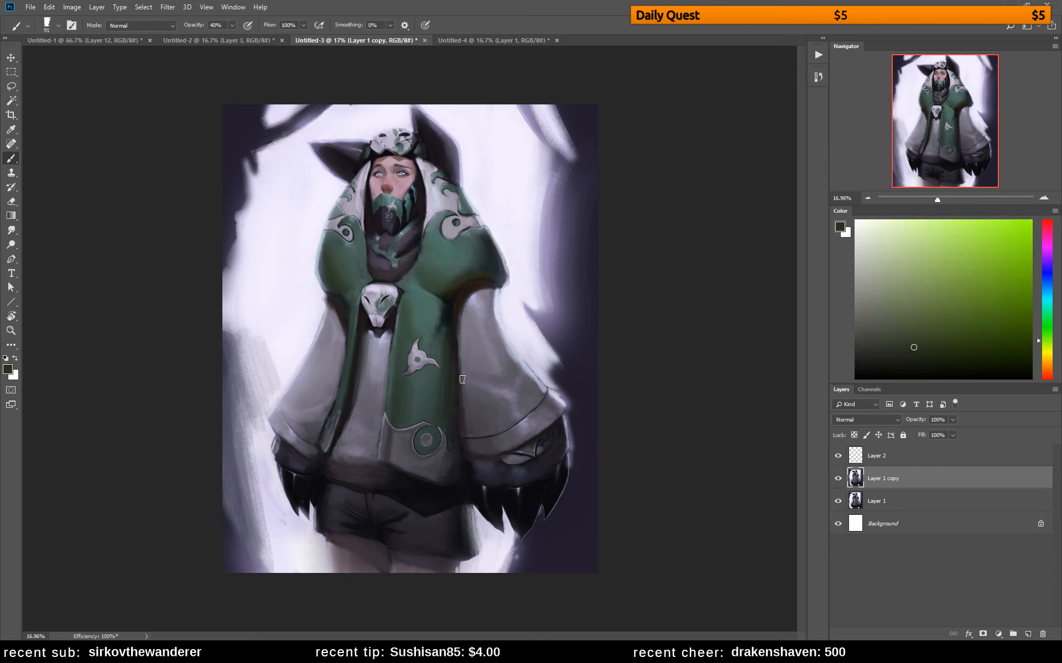
left_click(470, 288, "alt")
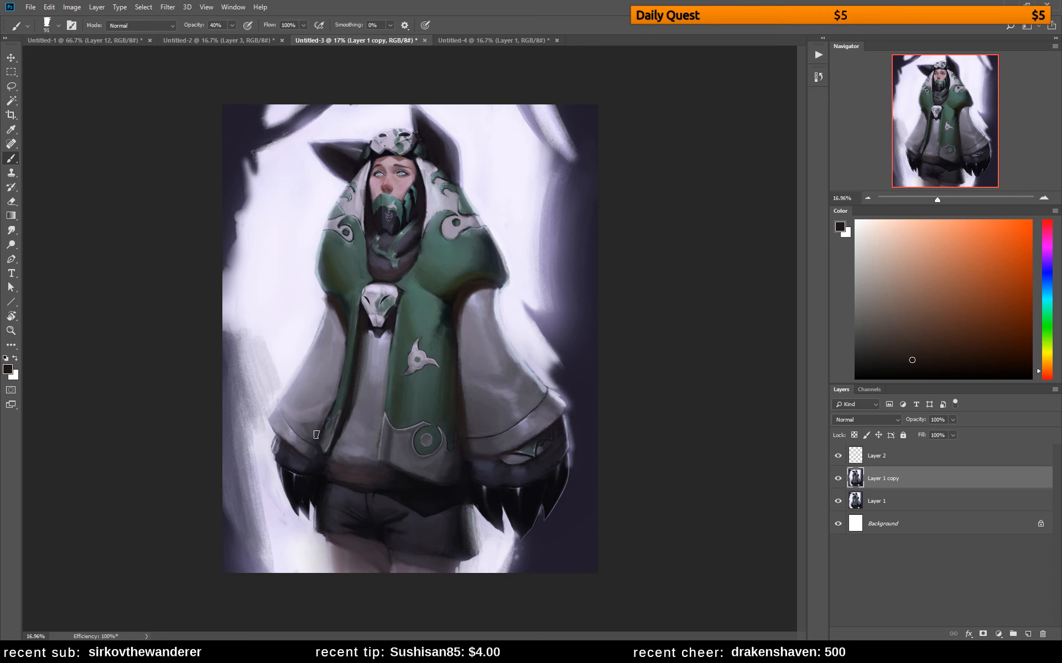
left_click(329, 412, "alt")
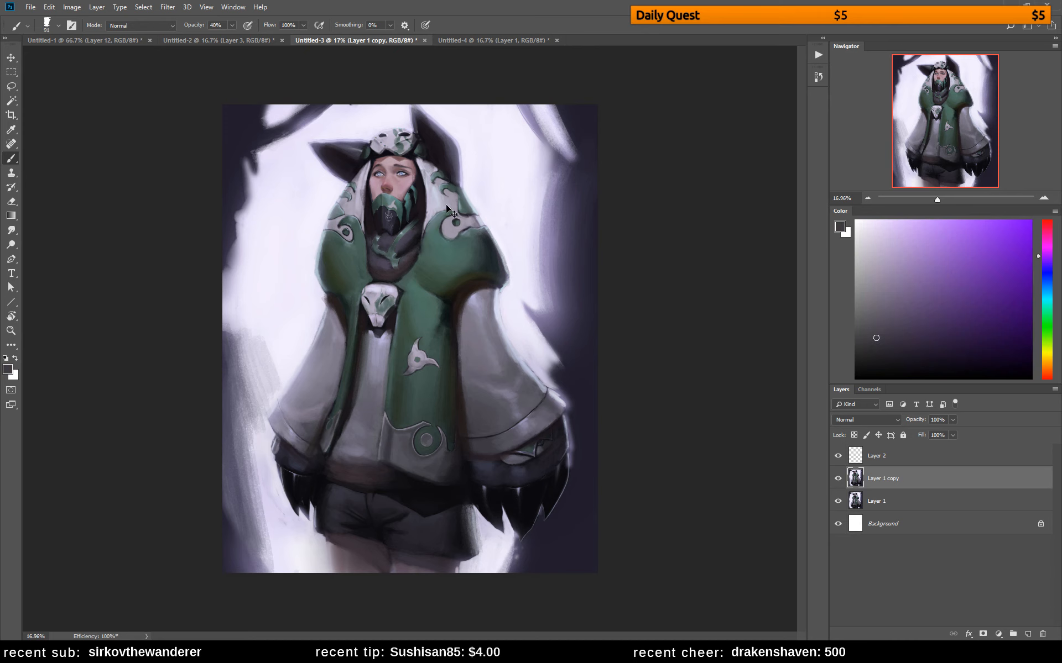
Flip the hooded painting horizontally and retouch the scarf, green panel edge and shirt with sampled dark and lavender tones
key("h")
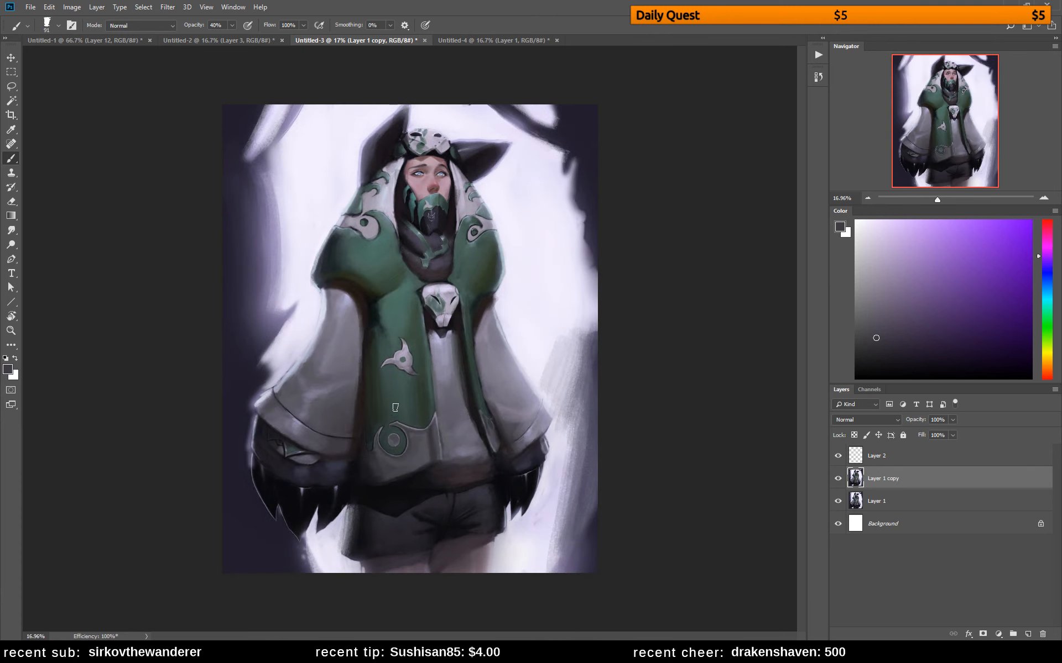
left_click(357, 387, "alt")
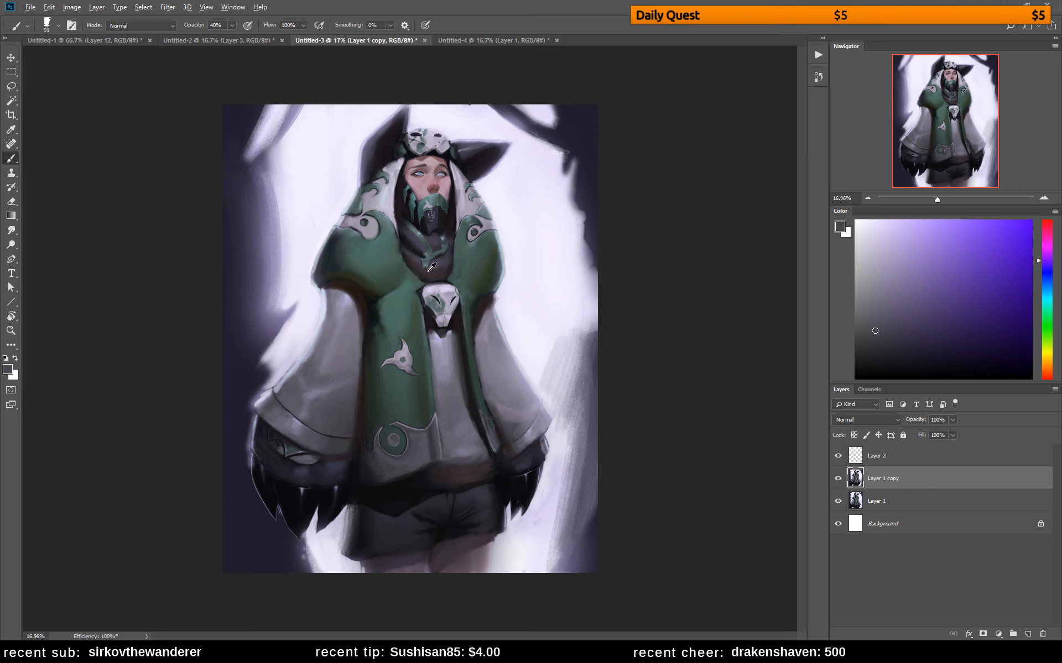
left_click(351, 282, "alt")
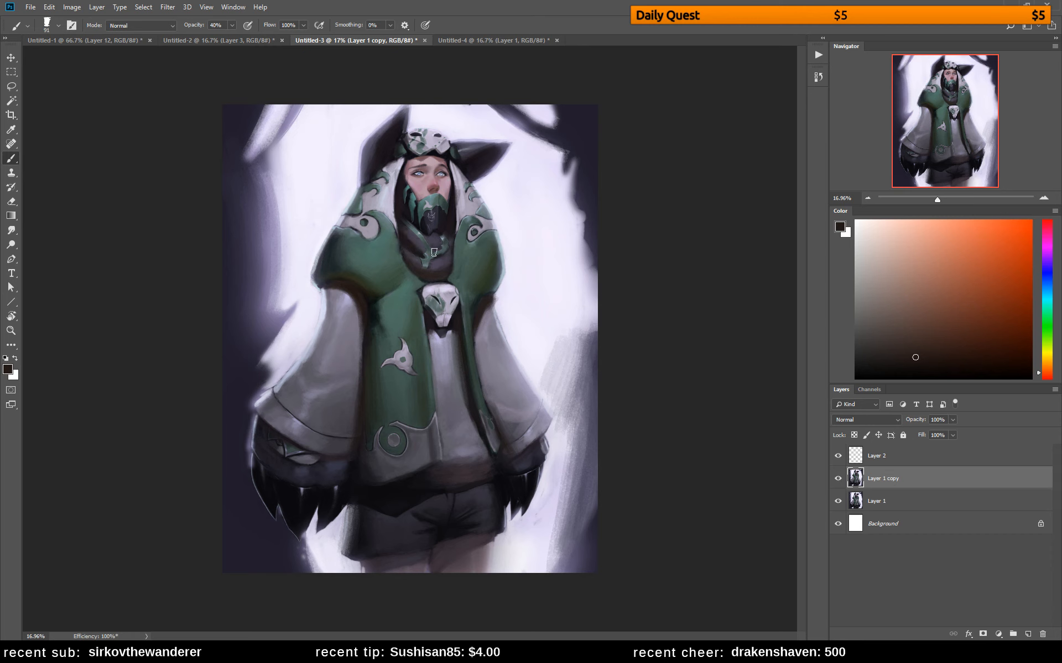
left_click(416, 236, "alt")
left_click(409, 237, "alt")
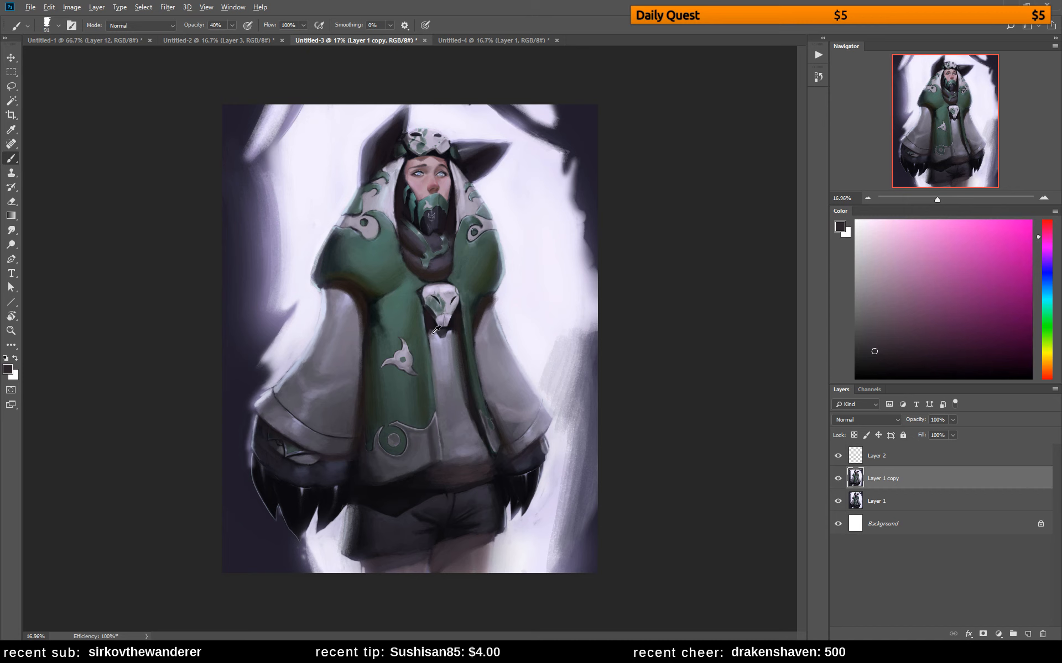
left_click(362, 308, "alt")
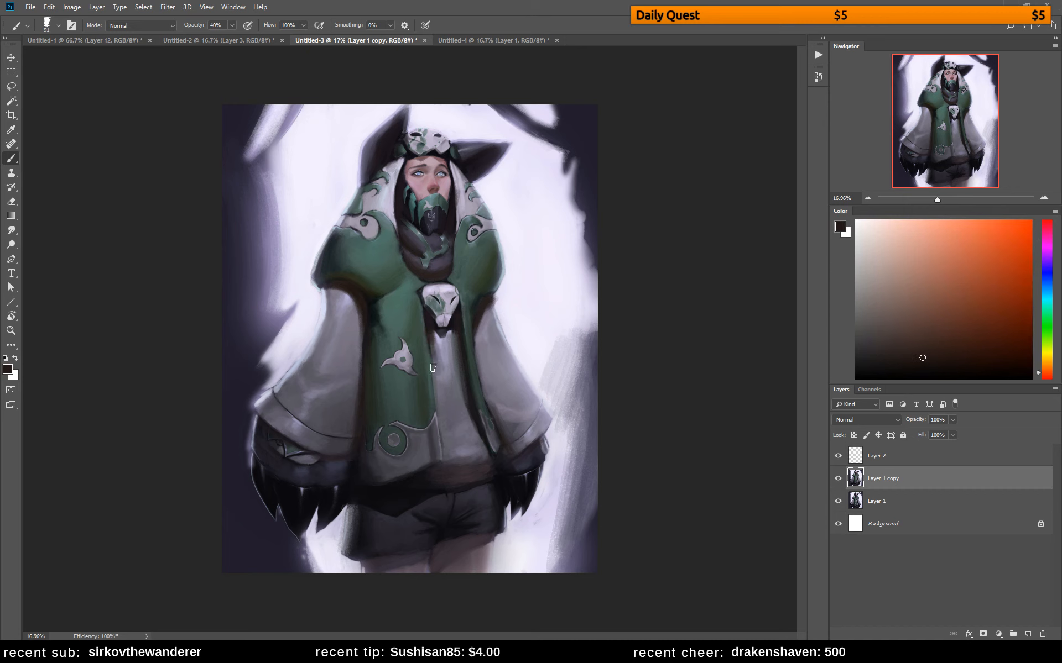
left_click(447, 345, "alt")
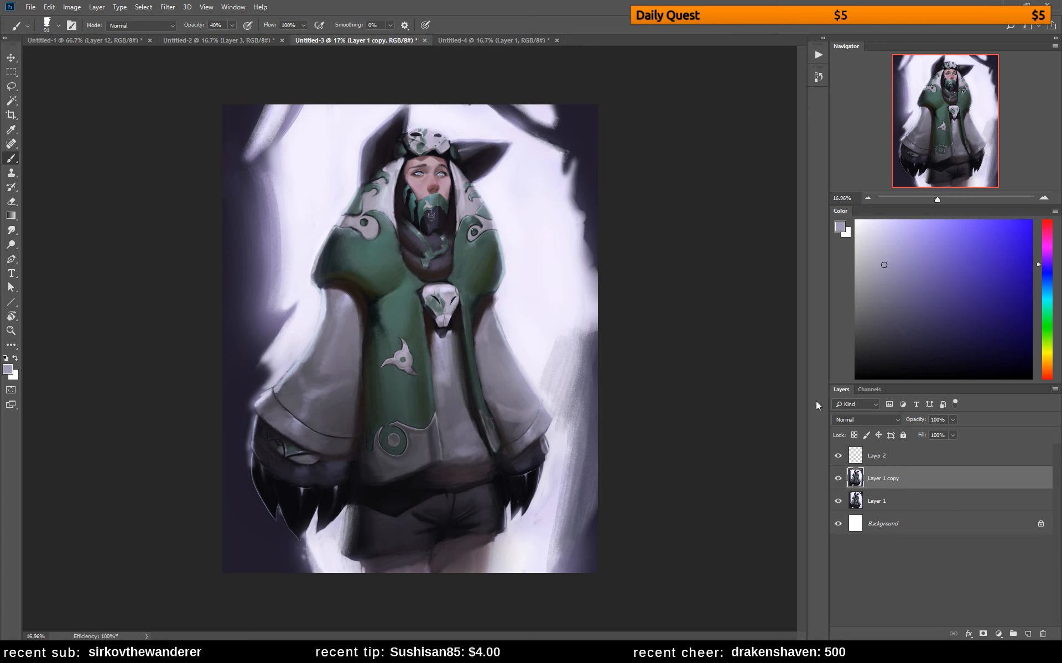
In the Untitled-4 figure drawing, add a new layer and extend the canvas below the feet
left_click(515, 42)
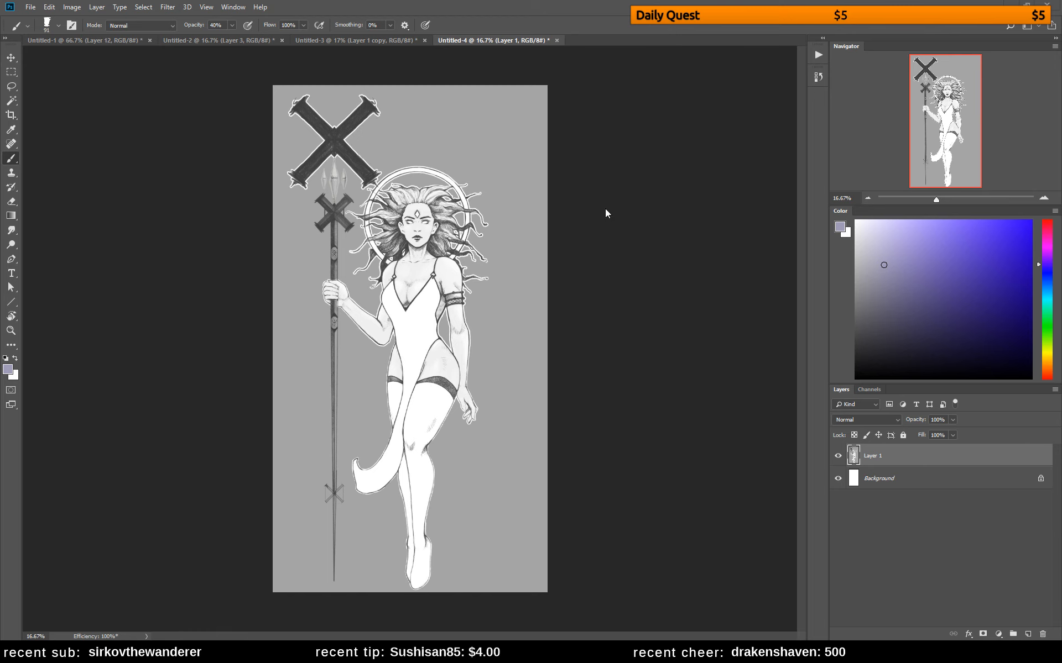
left_click(1028, 634)
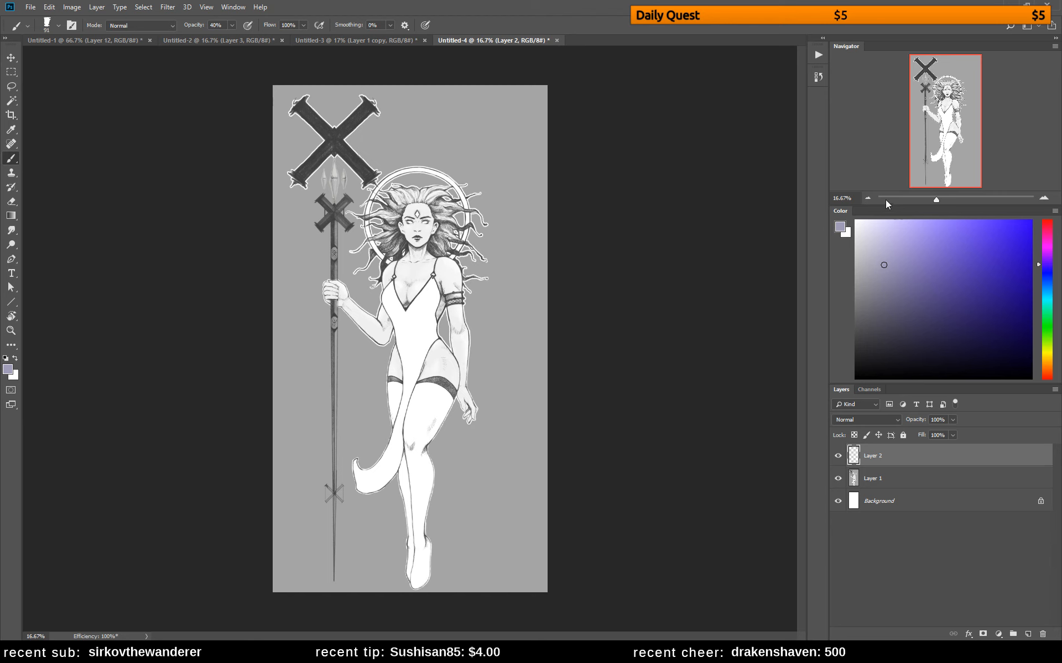
left_click(867, 198)
key("c")
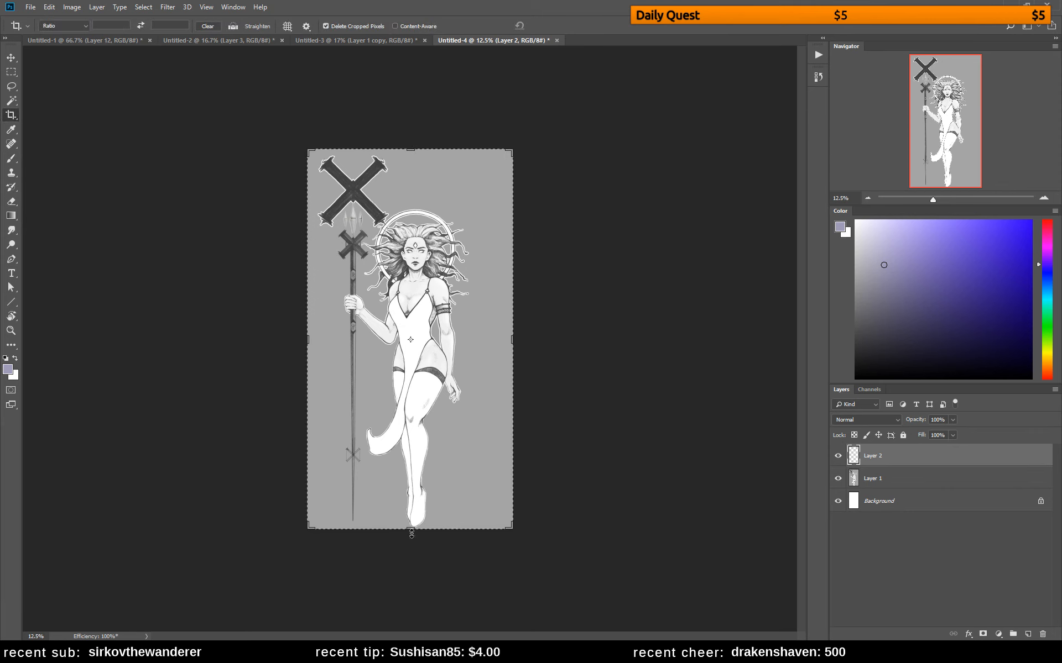
mouse_move(411, 533)
left_mouse_down()
mouse_move(412, 554)
mouse_move(412, 544)
left_mouse_up()
key("Return")
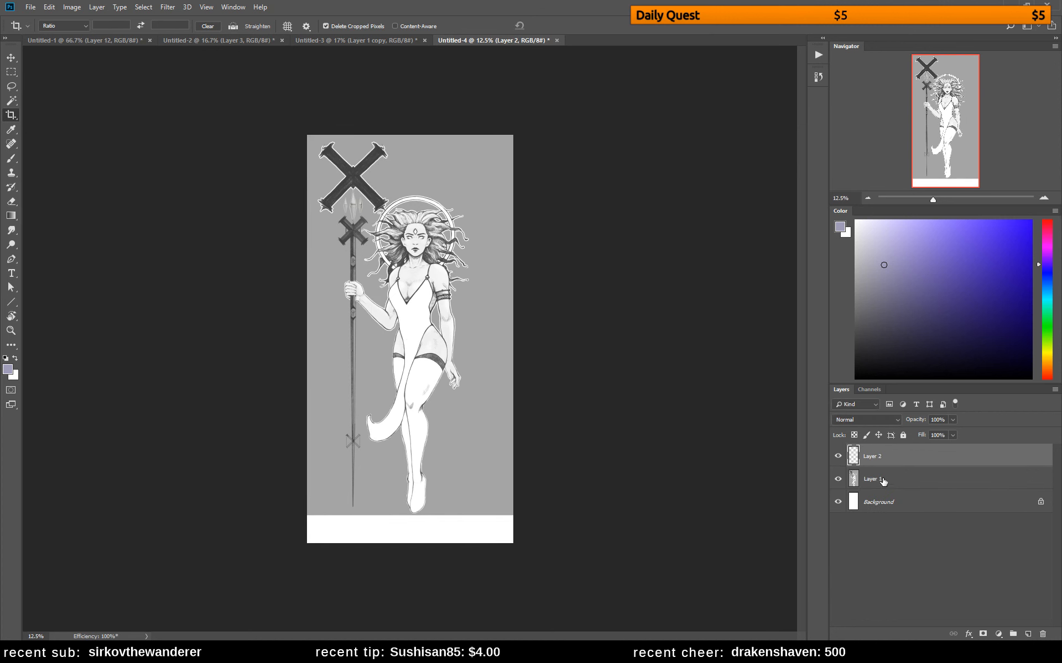
Duplicate Layer 1 and fill the Background layer with the gray sampled from behind the figure
left_click(883, 482)
key("ctrl+j")
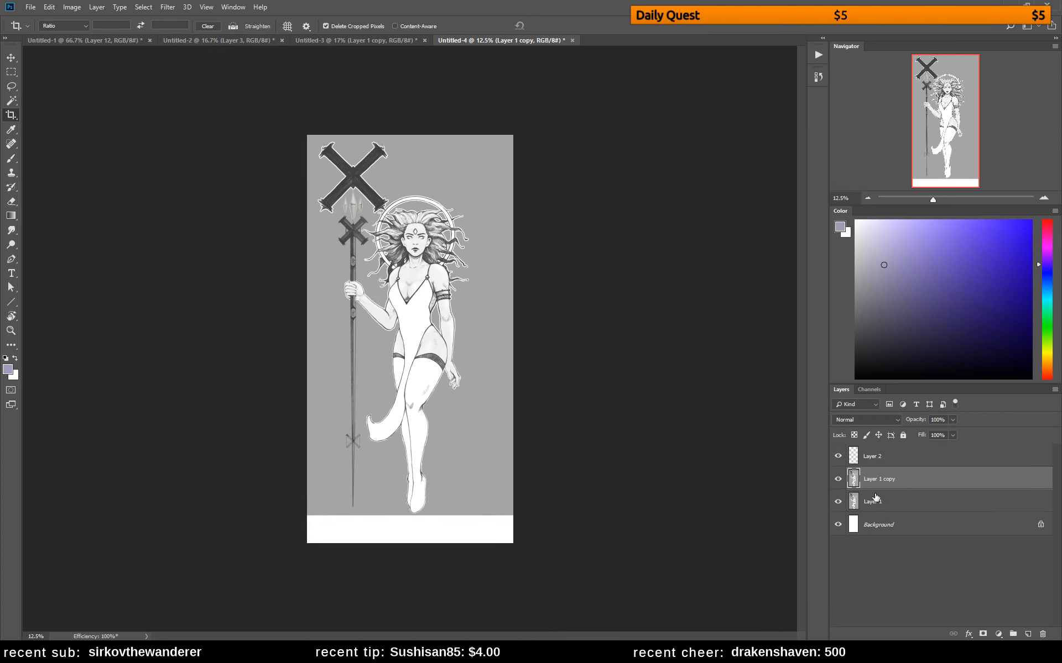
key("b")
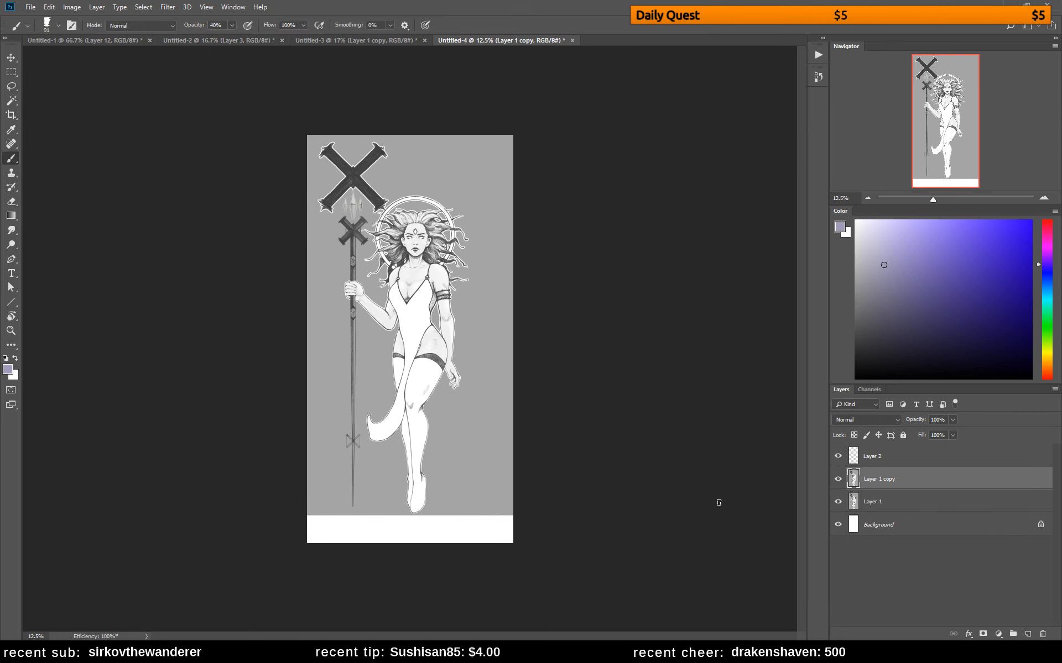
left_click(500, 493, "alt")
left_click(924, 525)
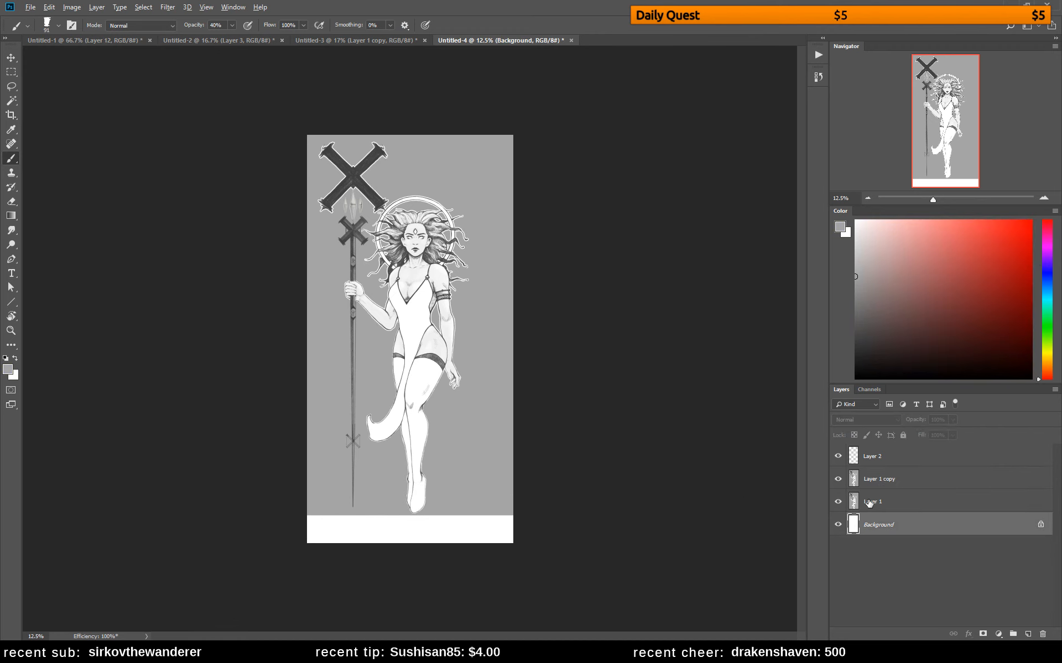
key("alt+BackSpace")
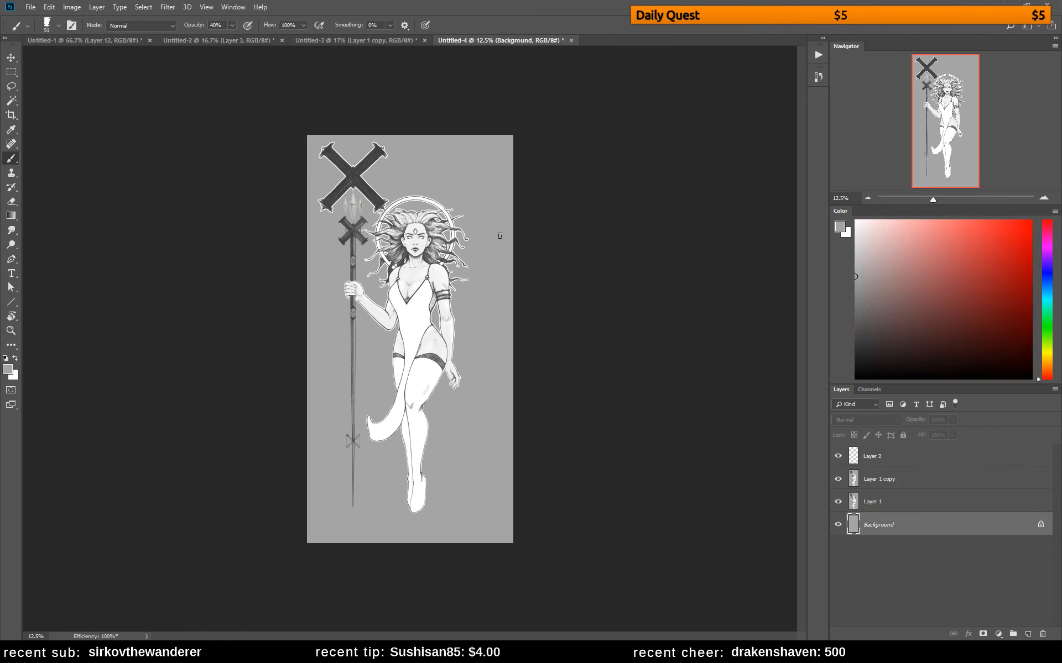
Move the Layer 1 copy figure slightly down and to the right within the extended canvas
left_click(886, 480)
key("v")
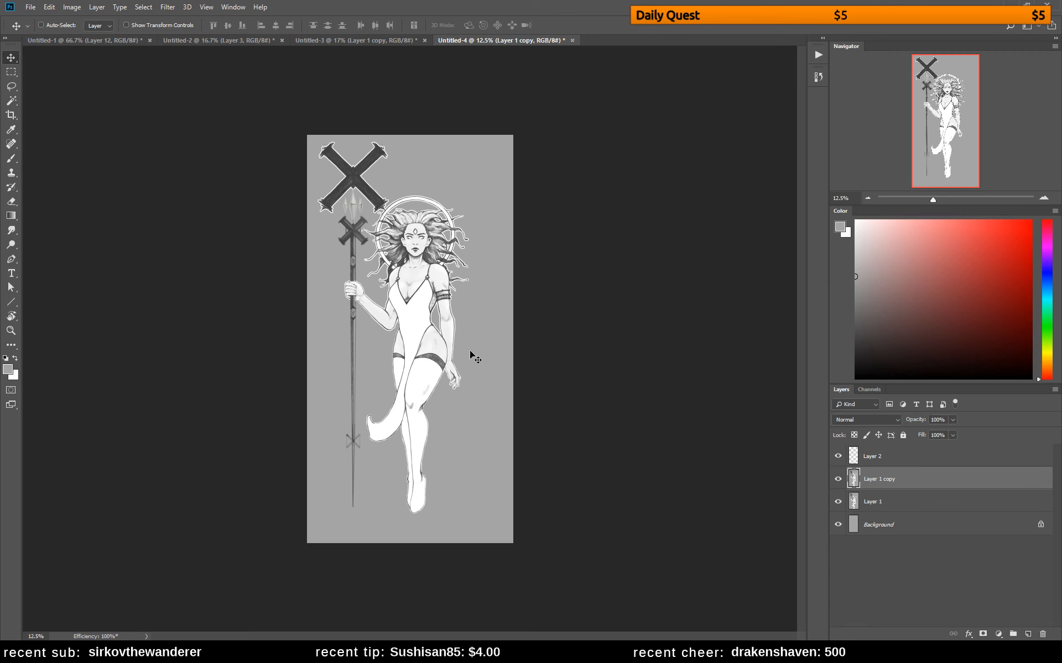
left_click_drag(469, 352, 494, 391)
Add a new layer above Layer 1 copy and switch the color picker to the Grayscale Slider
key("b")
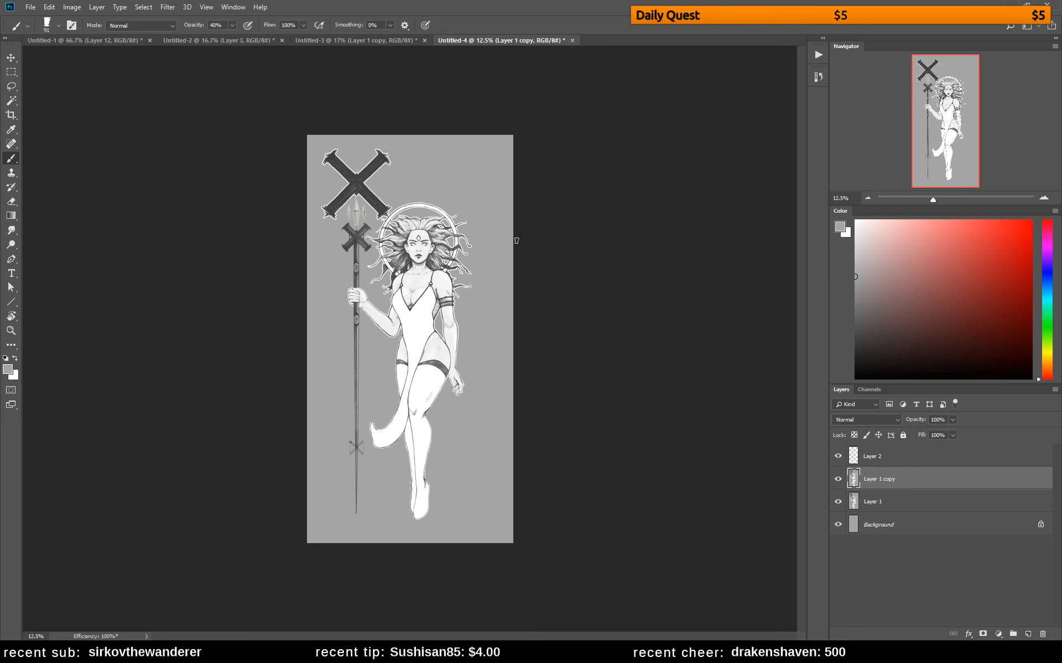
key("ctrl+space")
left_click_drag(410, 274, 480, 311)
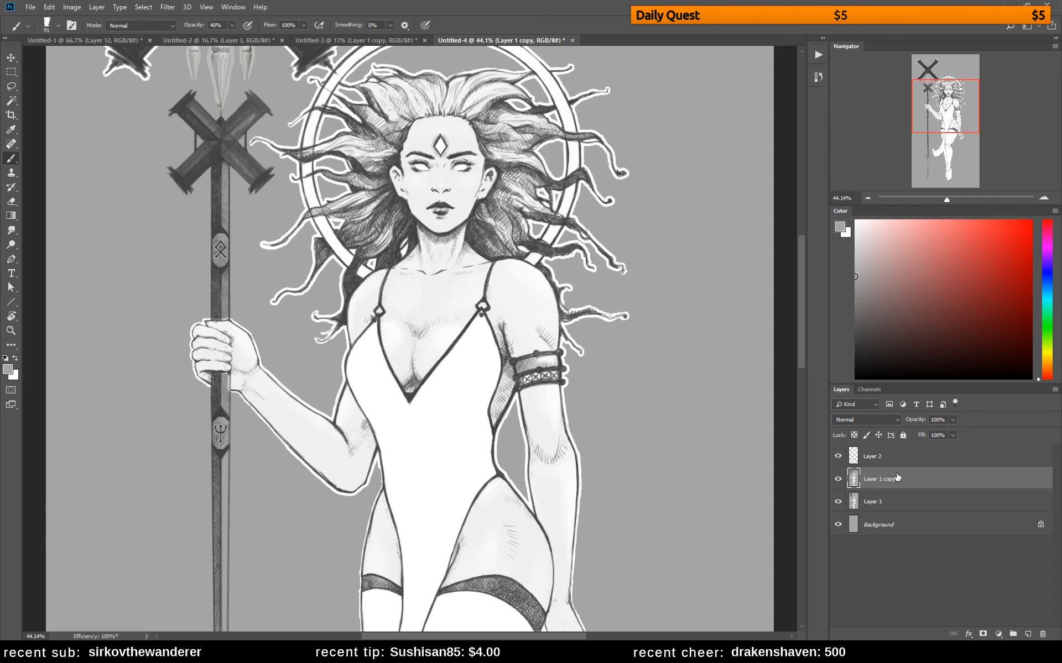
left_click(1026, 633)
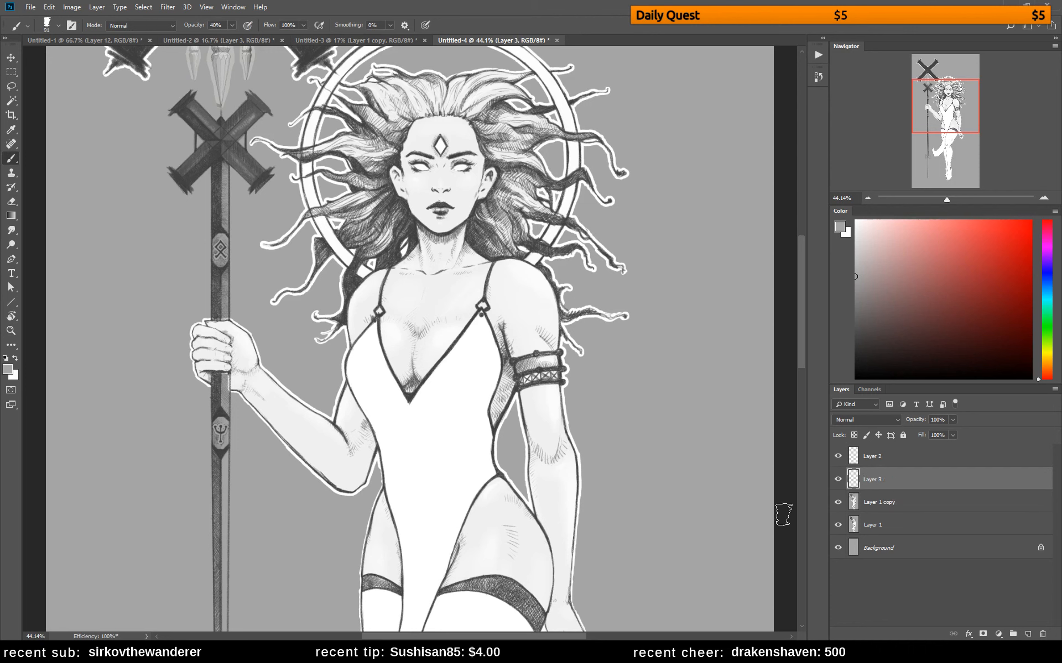
left_click(1054, 210)
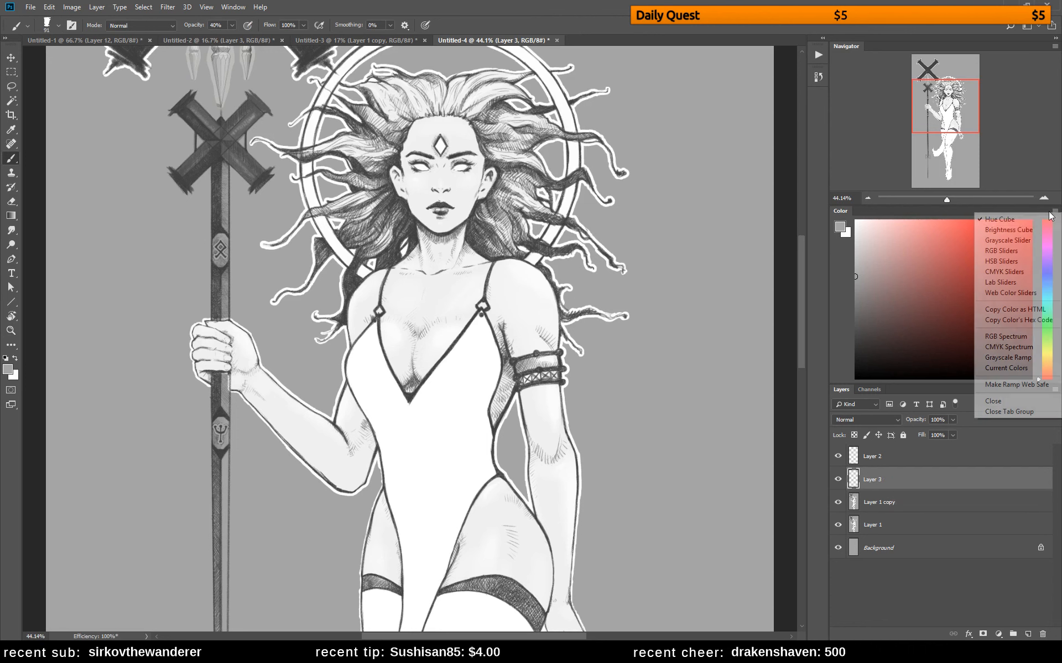
left_click(999, 241)
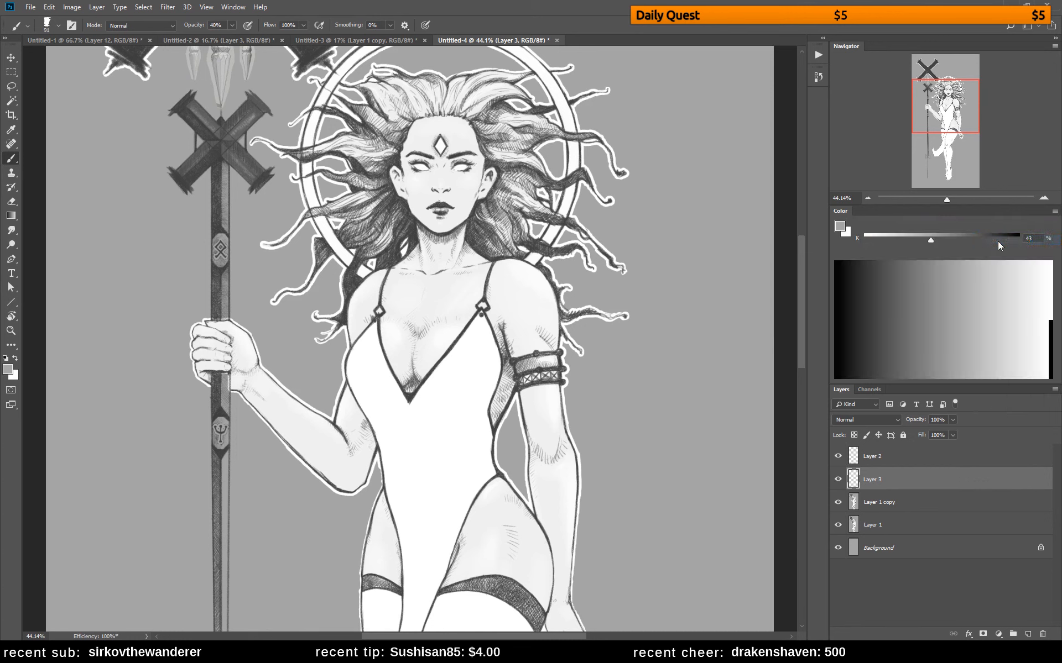
left_click(1051, 213)
left_click(938, 242)
Sample a dark gray near the woman's jaw and reduce the brush size to 20 px
left_click(418, 233, "alt")
left_click_drag(418, 234, 402, 230)
key("bracketleft")
key("bracketleft")
key("bracketleft")
key("bracketleft")
key("bracketleft")
key("bracketleft")
key("bracketleft")
key("bracketleft")
key("bracketleft")
key("bracketleft")
Shade the lower hair beside the neck and above the armband shoulder with small strokes of sampled dark grays
left_click(867, 199)
left_click(867, 198)
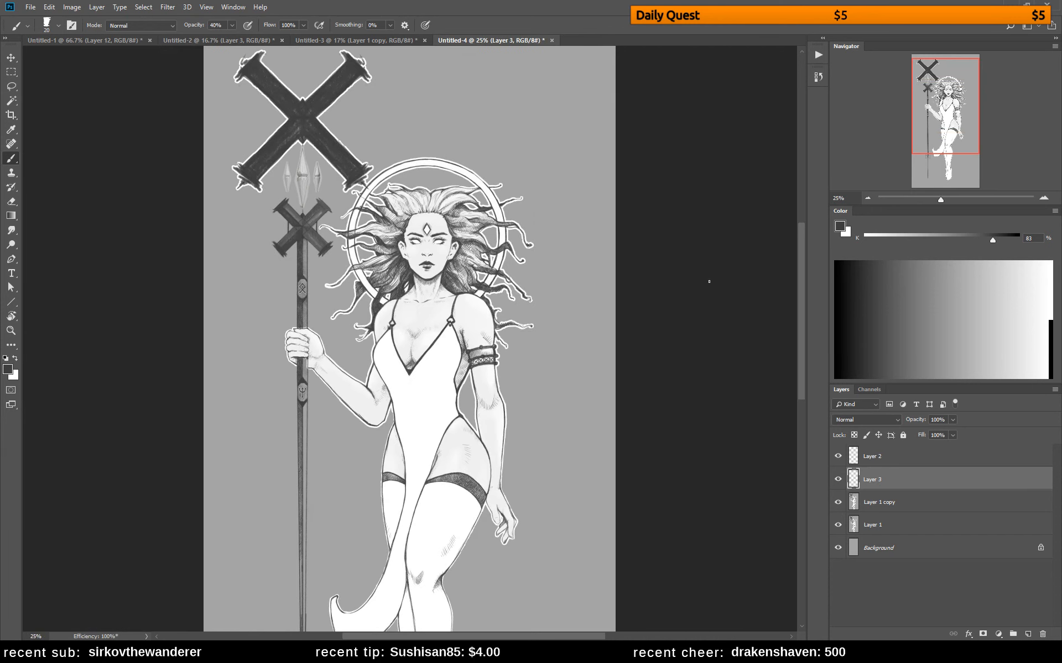
left_click(865, 199)
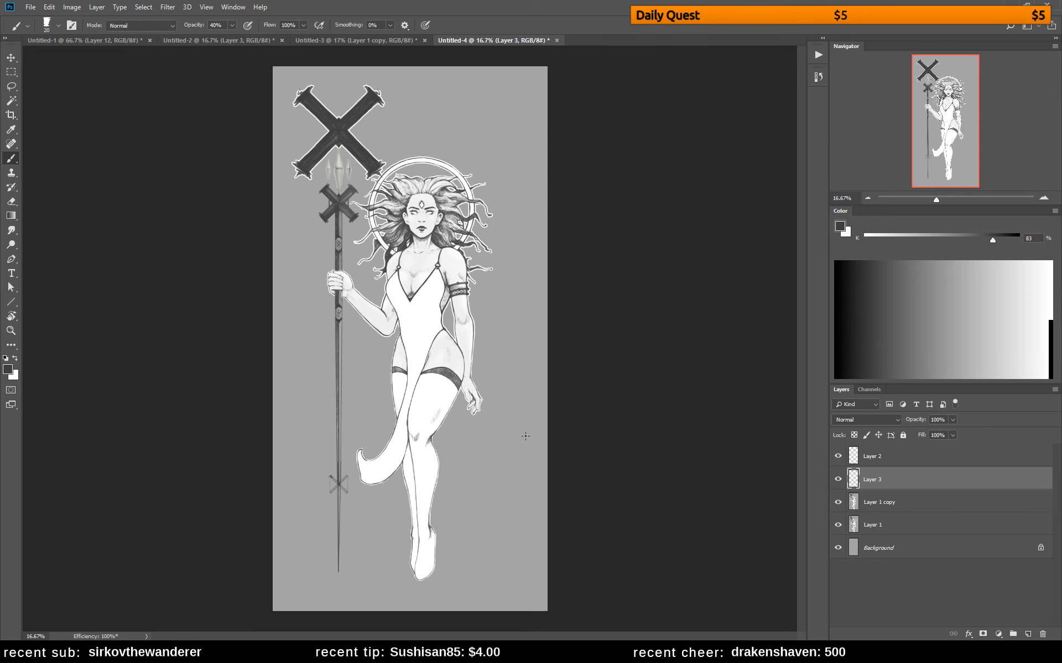
left_click(1042, 200)
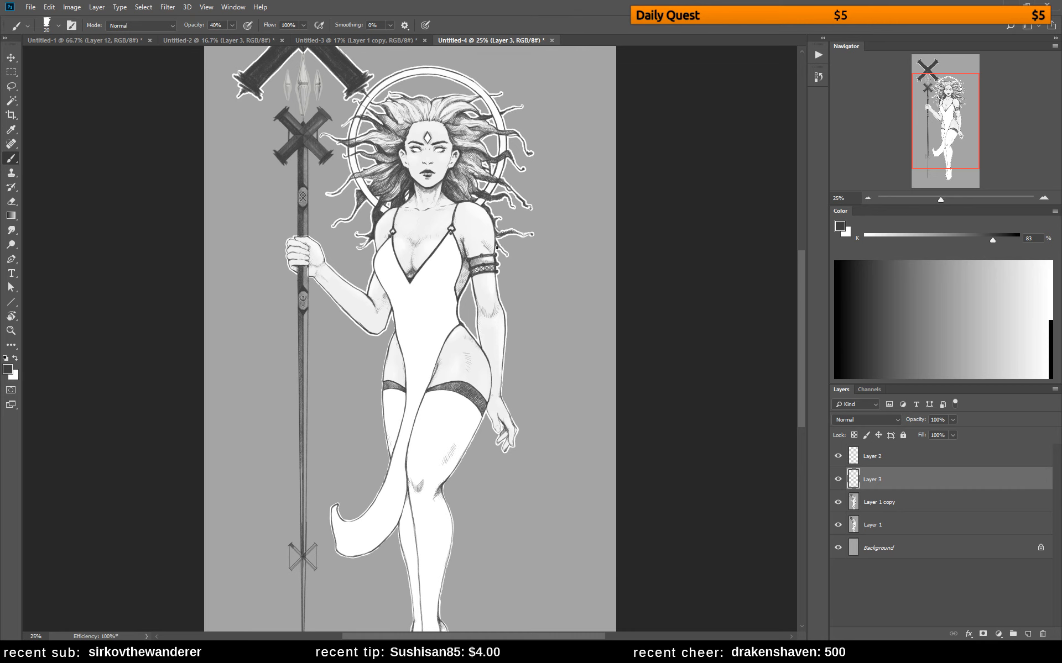
left_click(460, 201, "alt")
left_click_drag(435, 209, 461, 207)
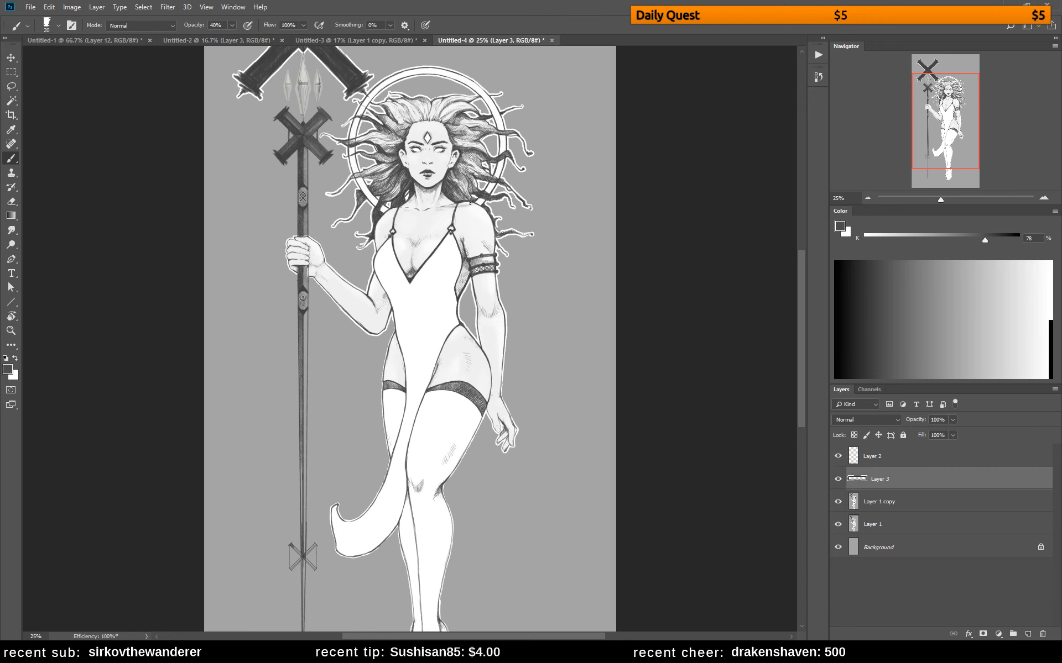
left_click(464, 197, "alt")
left_click(455, 199, "alt")
left_click(470, 201, "alt")
left_click_drag(475, 204, 463, 196)
Flip the drawing horizontally, enlarge the brush to 45 px and paint a gray fold on the cloth between the thighs
left_click_drag(434, 445, 426, 356)
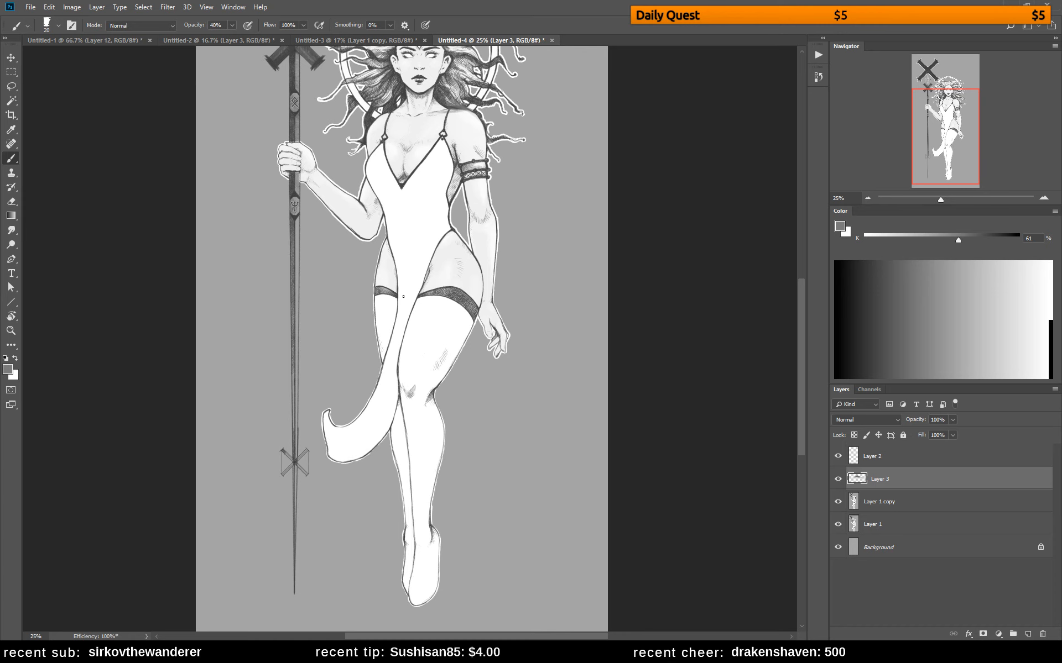
key("ctrl+shift+h")
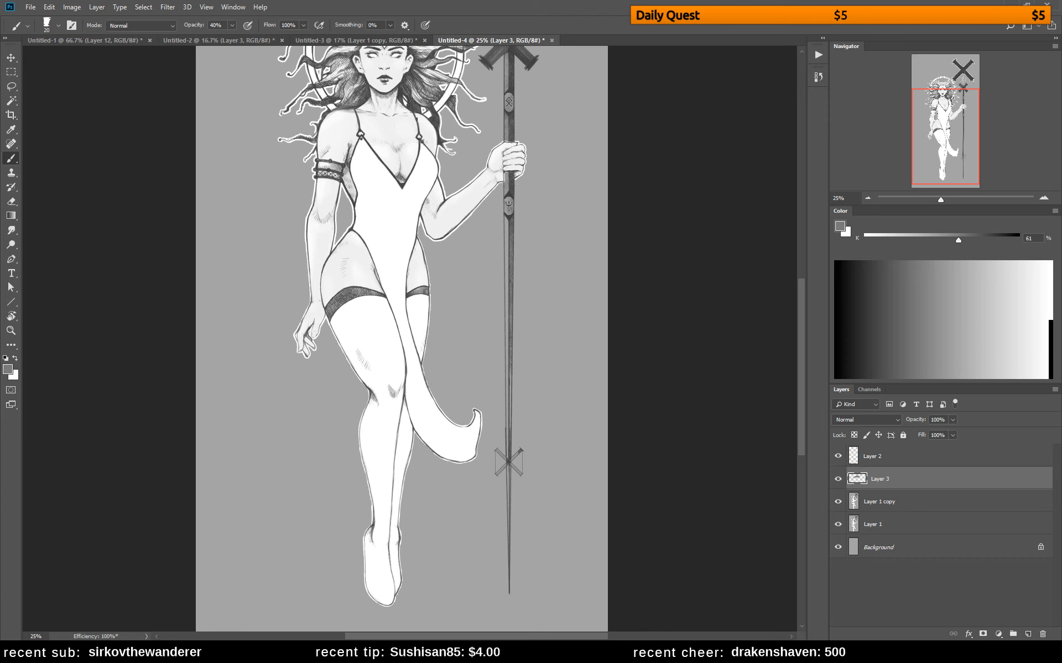
left_click(435, 122, "alt")
key("bracketright")
key("bracketright")
key("bracketright")
key("bracketright")
key("bracketright")
left_click_drag(380, 253, 391, 317)
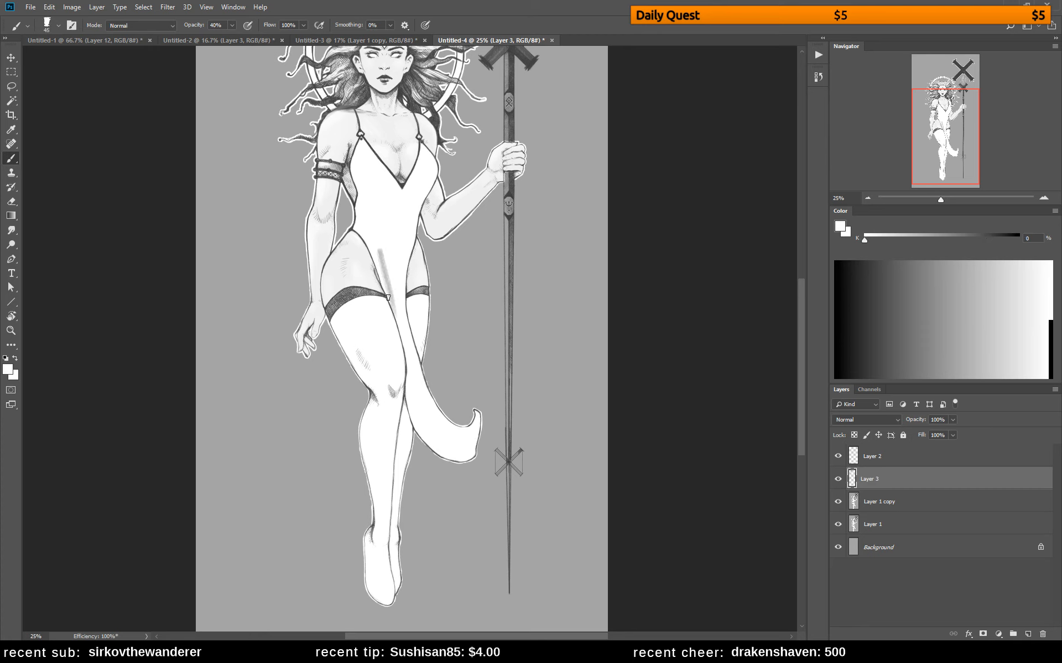
Soften and build up the cloth folds from the hips down between the thighs with sampled white and light grays
left_click(379, 256, "alt")
left_click(371, 229, "alt")
mouse_move(376, 226)
left_mouse_down()
mouse_move(405, 335)
mouse_move(387, 285)
mouse_move(401, 318)
left_mouse_up()
left_click(389, 281, "alt")
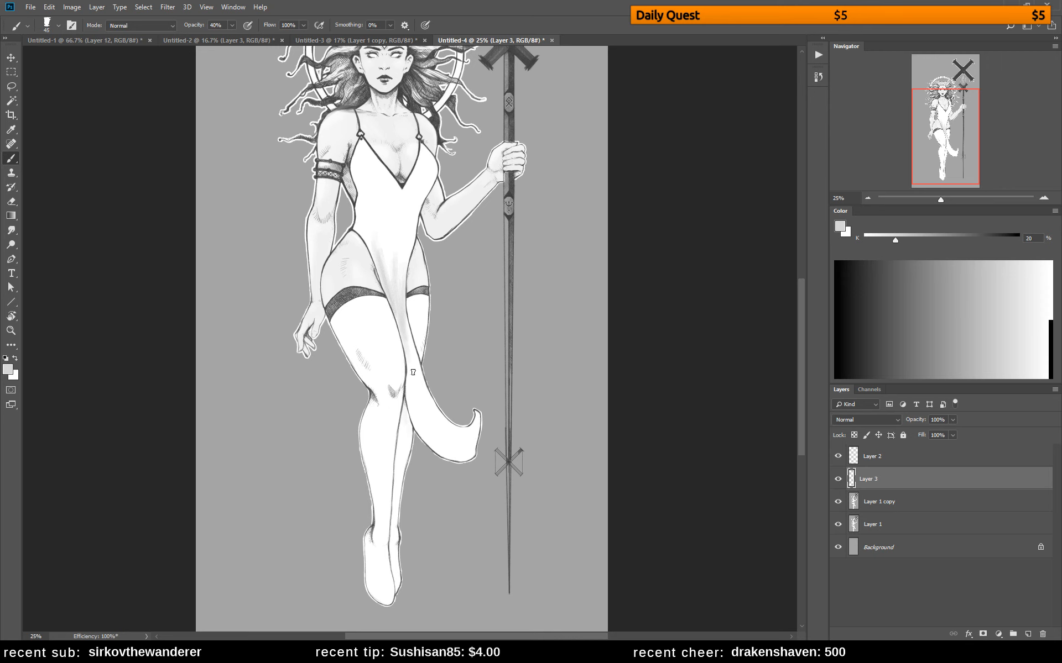
left_click(418, 330, "alt")
left_click(415, 289, "alt")
left_click(402, 286, "alt")
left_click(406, 275, "alt")
left_click(405, 261, "alt")
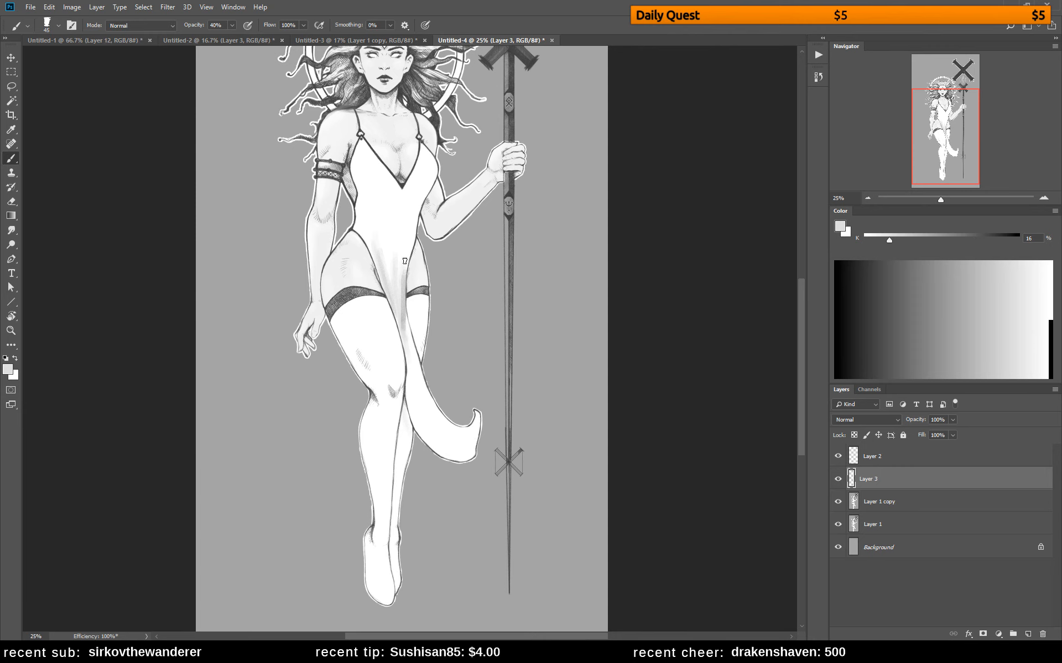
left_click(410, 315, "alt")
Paint the rear leg white over the cloth at 100% opacity and cover the curled cloth's upper edge with background gray
mouse_move(410, 320)
left_mouse_down()
mouse_move(411, 367)
mouse_move(424, 347)
left_mouse_up()
left_click(429, 346, "alt")
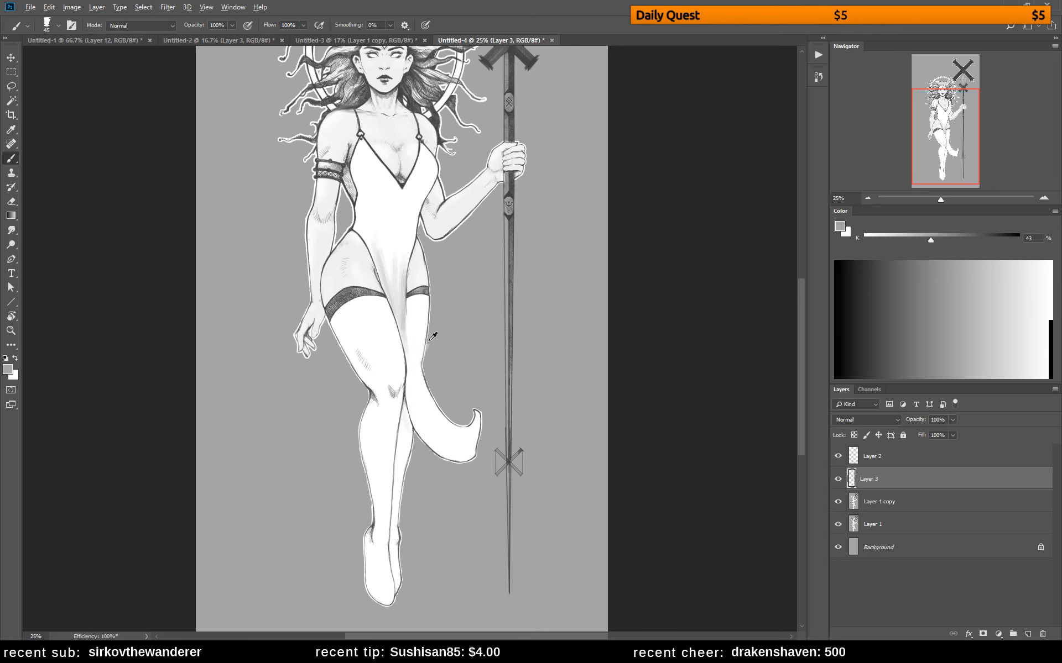
mouse_move(425, 364)
left_mouse_down()
mouse_move(421, 400)
mouse_move(427, 410)
mouse_move(429, 383)
mouse_move(443, 434)
left_mouse_up()
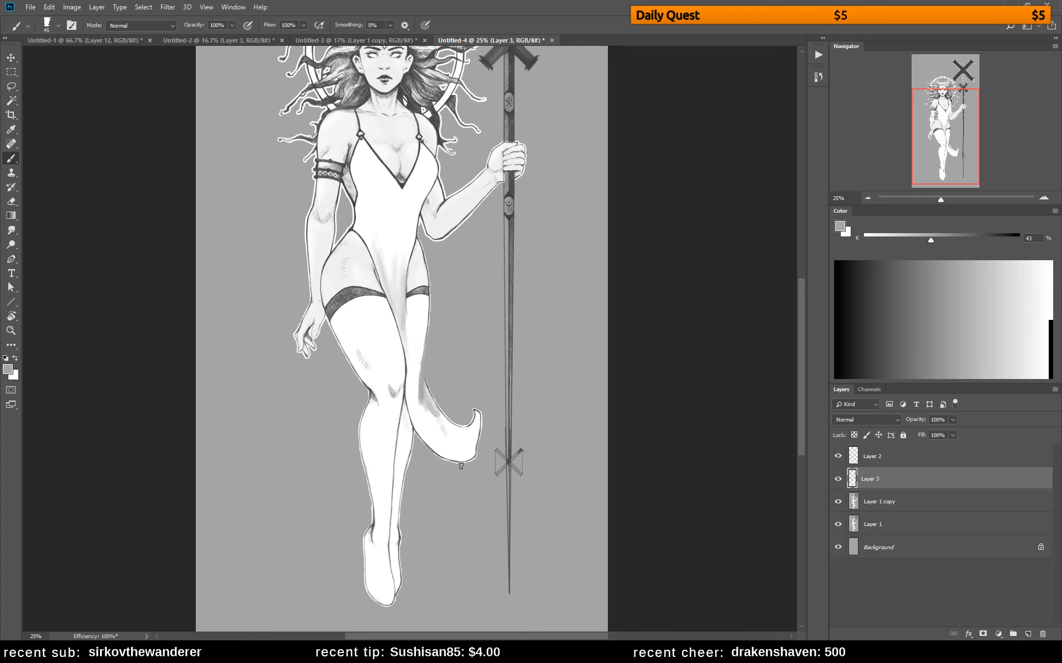
left_click(436, 439, "alt")
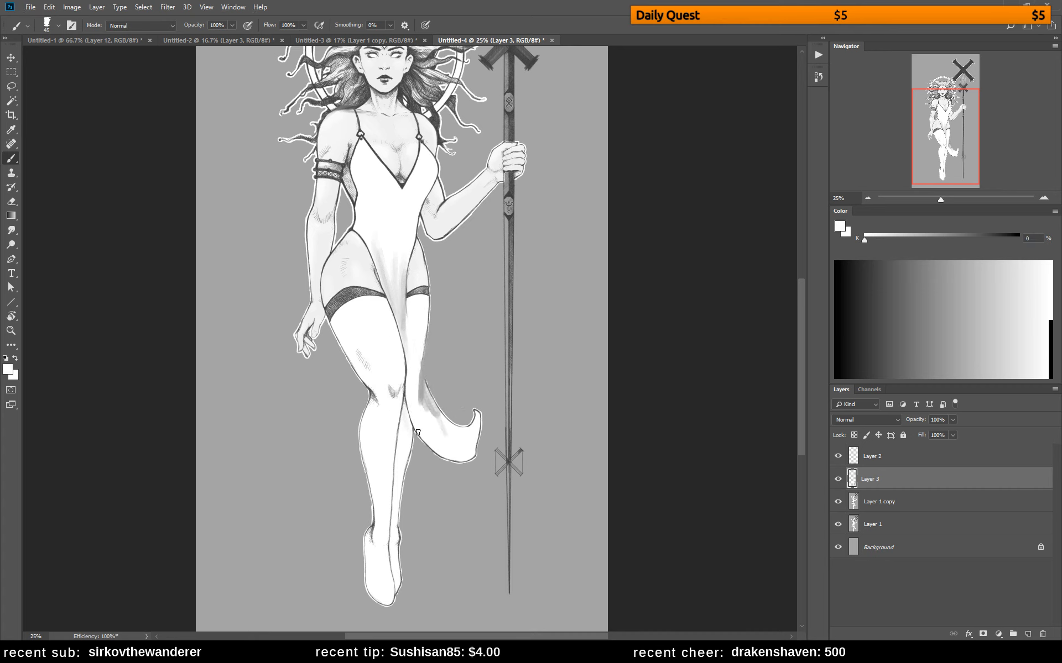
Sample light gray from the front cloth and paint a straight hanging cloth tip beside the rear shin
left_click(405, 292, "alt")
mouse_move(408, 452)
left_mouse_down()
mouse_move(412, 506)
mouse_move(393, 488)
mouse_move(402, 453)
left_mouse_up()
left_click_drag(402, 453, 409, 499)
Paint out the curled cloth tail with sampled background gray, enlarging the brush to 133 px
left_click(449, 393, "alt")
mouse_move(430, 402)
left_mouse_down()
mouse_move(418, 445)
mouse_move(449, 458)
left_mouse_up()
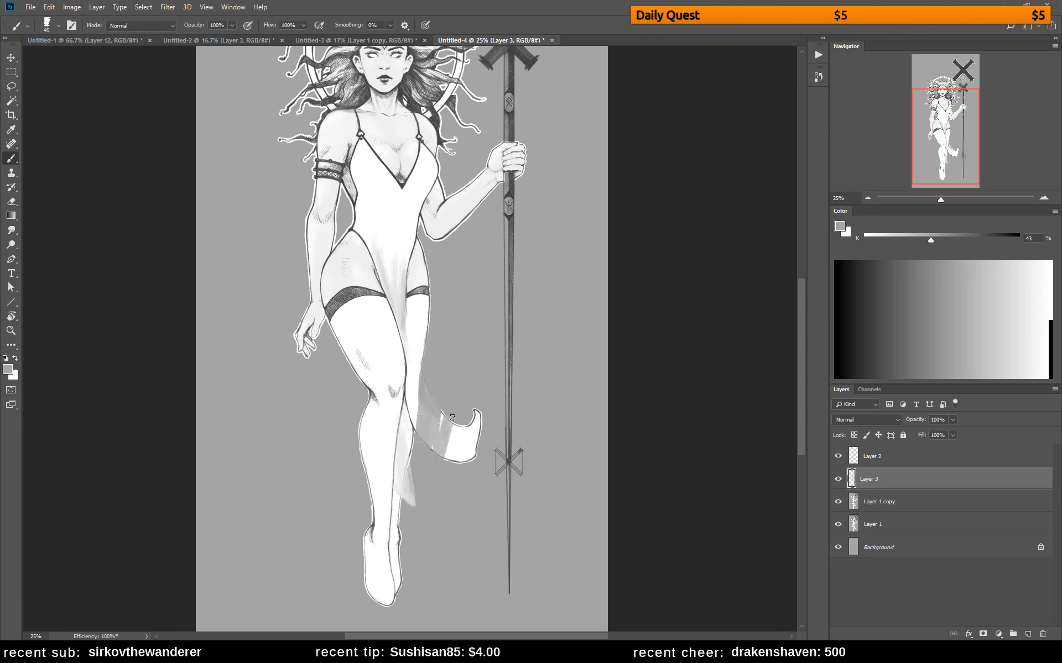
mouse_move(456, 415)
left_mouse_down()
mouse_move(458, 460)
mouse_move(475, 461)
mouse_move(479, 429)
left_mouse_up()
right_click(472, 307)
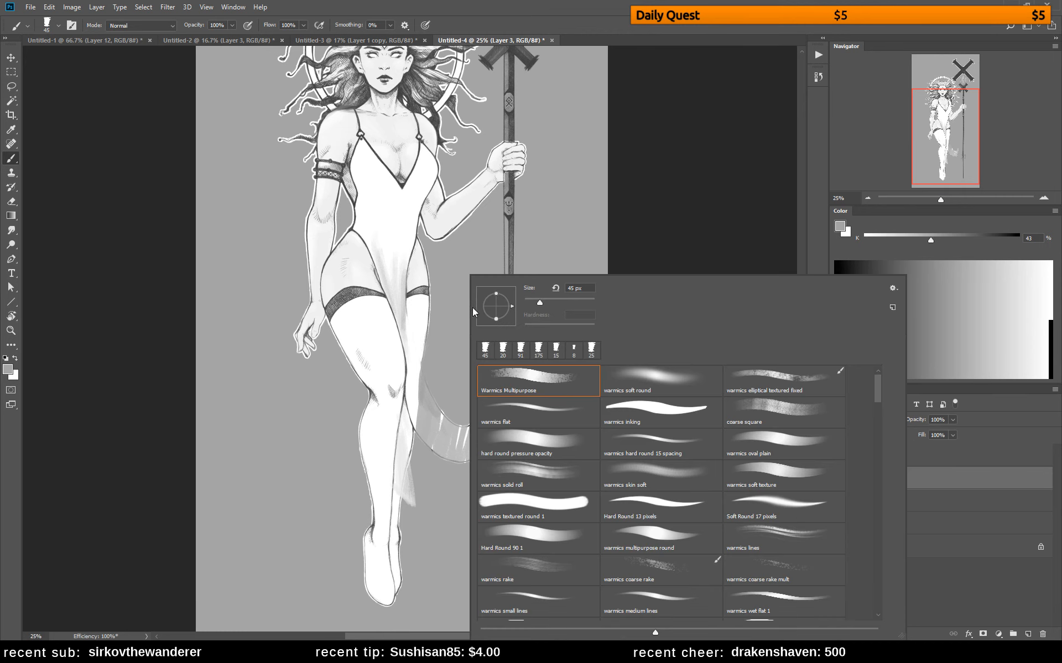
left_click(565, 301)
left_click_drag(434, 382, 429, 449)
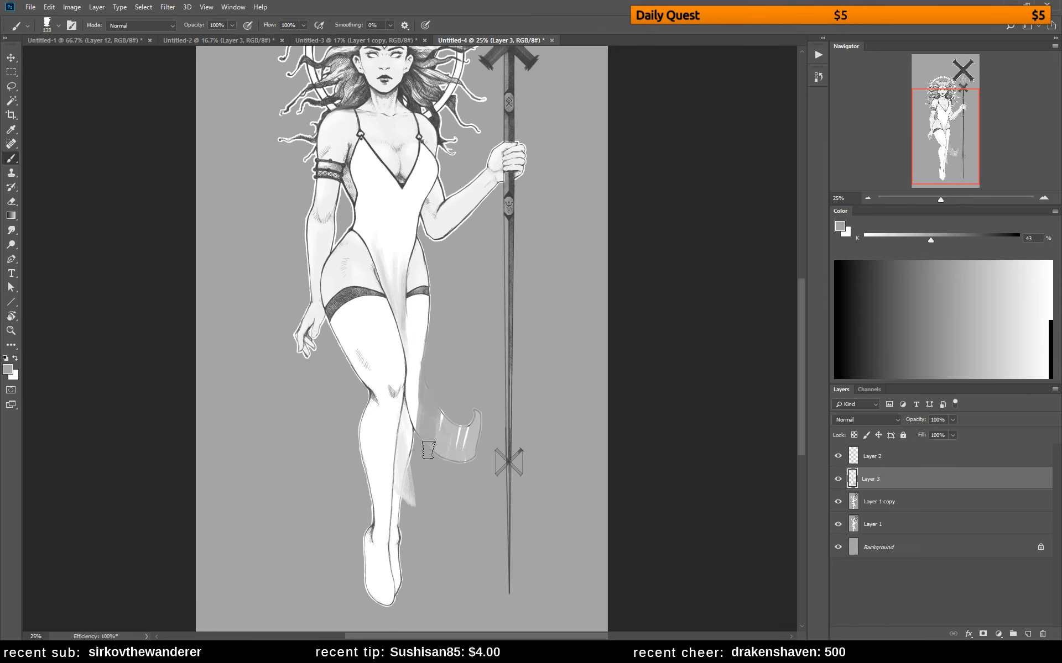
left_click_drag(437, 405, 442, 449)
mouse_move(448, 425)
left_mouse_down()
mouse_move(447, 451)
mouse_move(468, 459)
mouse_move(471, 403)
mouse_move(453, 424)
mouse_move(475, 406)
mouse_move(477, 446)
mouse_move(462, 465)
mouse_move(427, 441)
mouse_move(429, 370)
mouse_move(424, 453)
mouse_move(442, 467)
mouse_move(457, 460)
mouse_move(465, 415)
mouse_move(445, 449)
left_mouse_up()
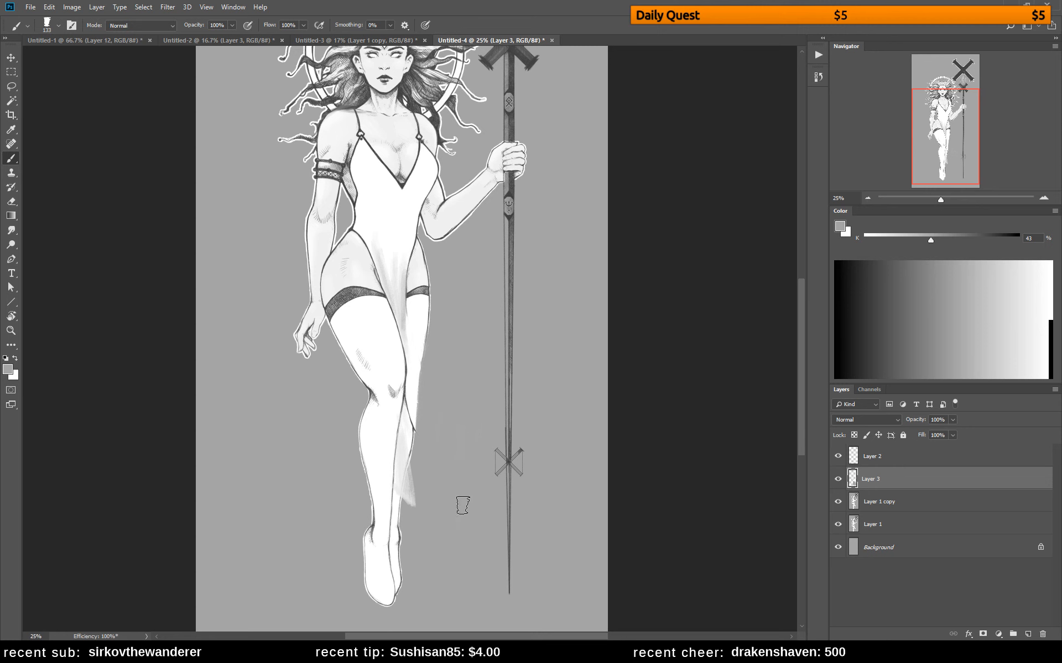
Flip the canvas horizontally and choose the hard round pressure opacity brush at 21 px
key("ctrl+shift+h")
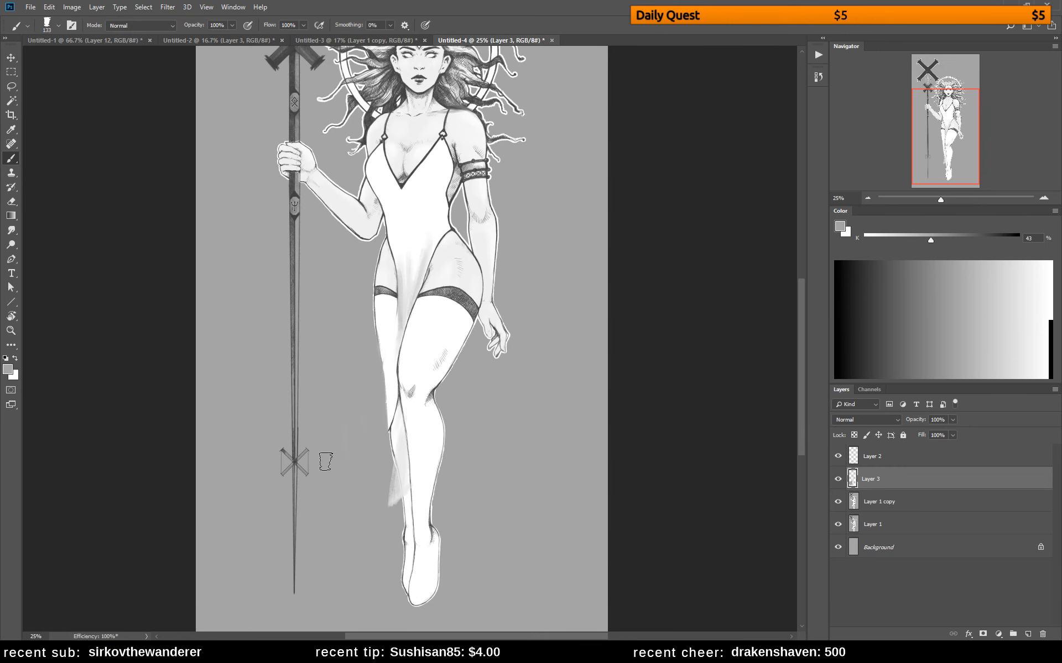
right_click(479, 360)
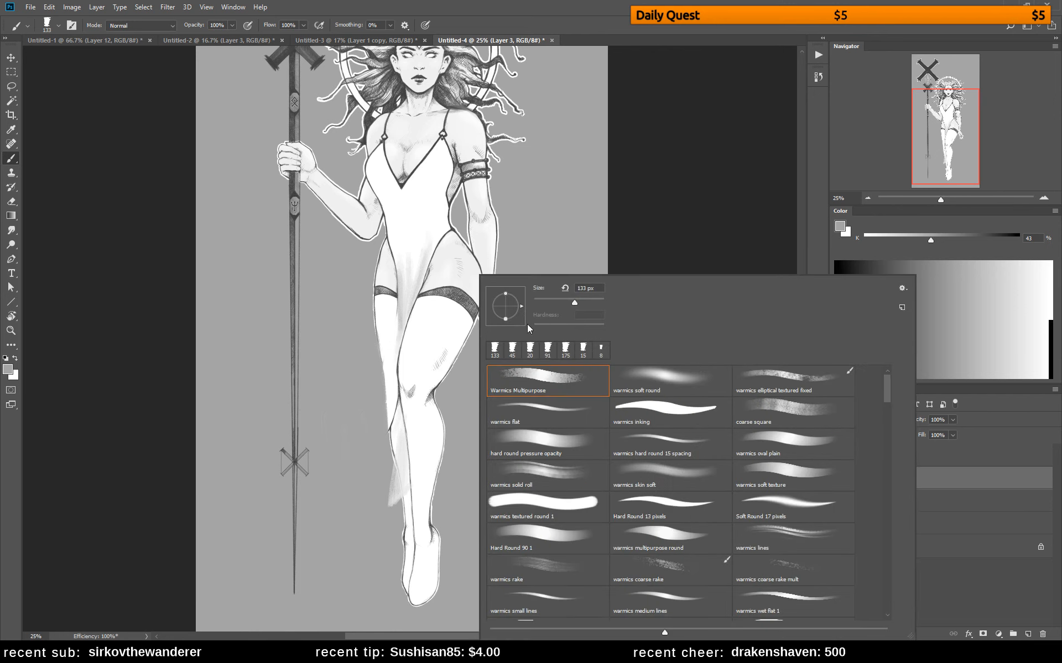
left_click(551, 301)
left_click(556, 450)
right_click(450, 240)
left_click(512, 268)
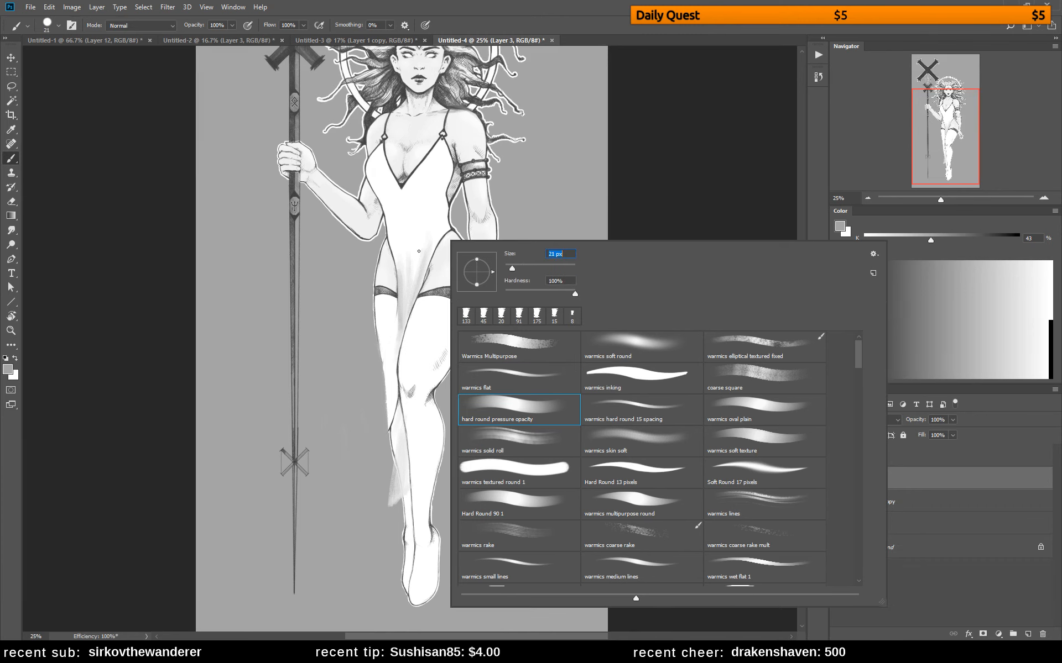
Touch up the curved edge of the bodice along the woman's hip with sampled tones
left_click(454, 229, "alt")
left_click_drag(448, 233, 420, 283)
left_click(426, 239, "alt")
left_click_drag(445, 234, 424, 279)
left_click_drag(505, 266, 512, 343)
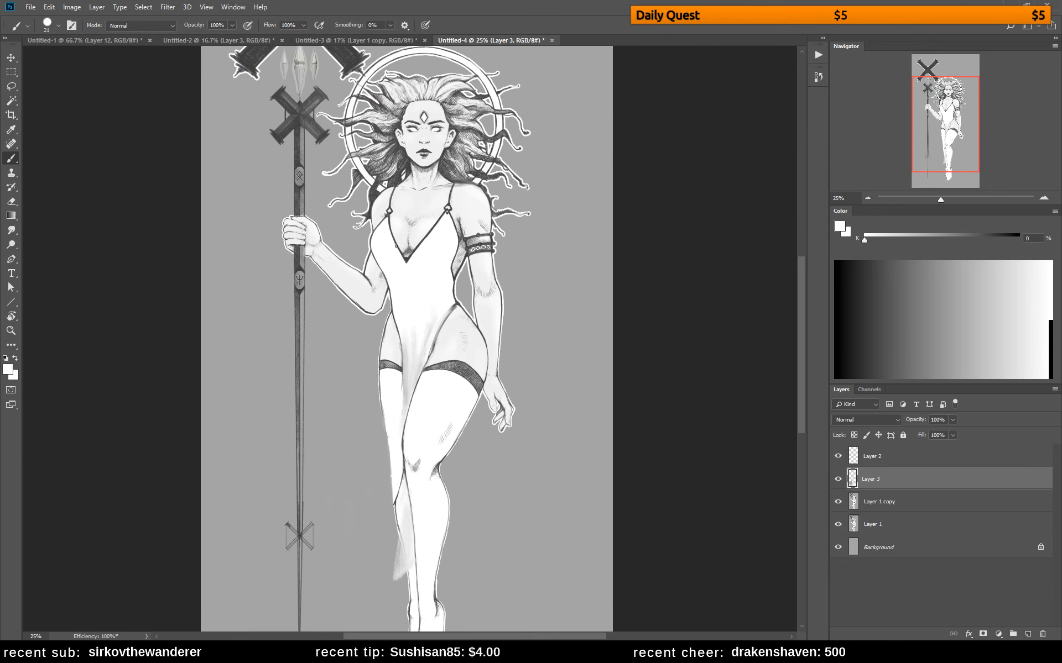
Enlarge the brush to 50 px and shade the bodice below the neckline and over the torso with sampled light grays
left_click(408, 250, "alt")
key("]")
key("]")
key("]")
key("]")
key("]")
left_click_drag(420, 255, 430, 276)
left_click(416, 255, "alt")
left_click(425, 258, "alt")
left_click(440, 252, "alt")
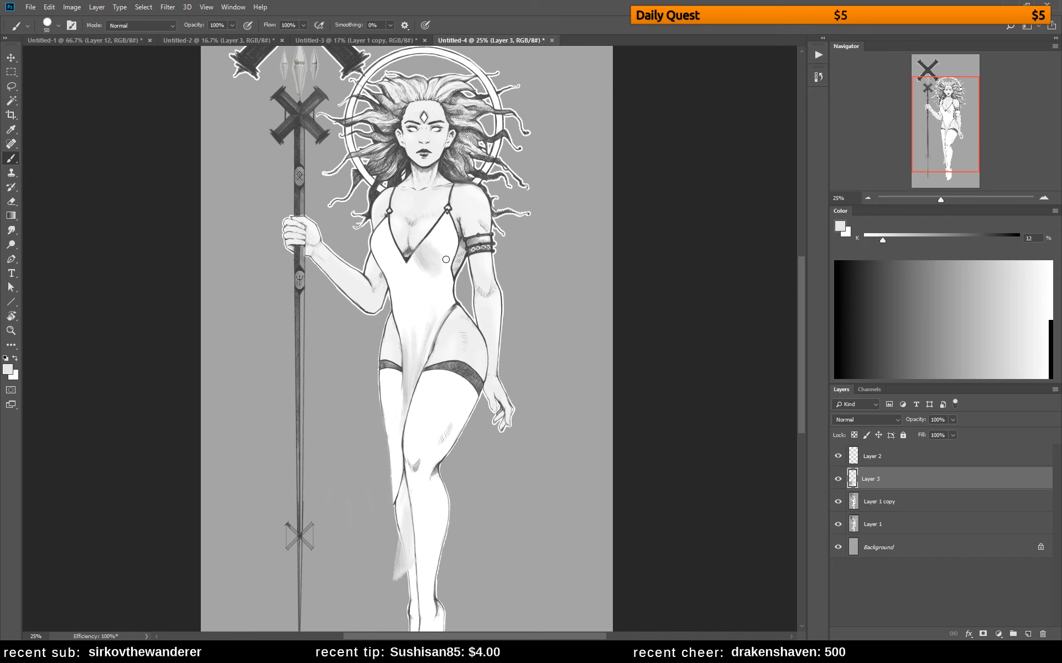
left_click(441, 265, "alt")
left_click(425, 259, "alt")
left_click(409, 278, "alt")
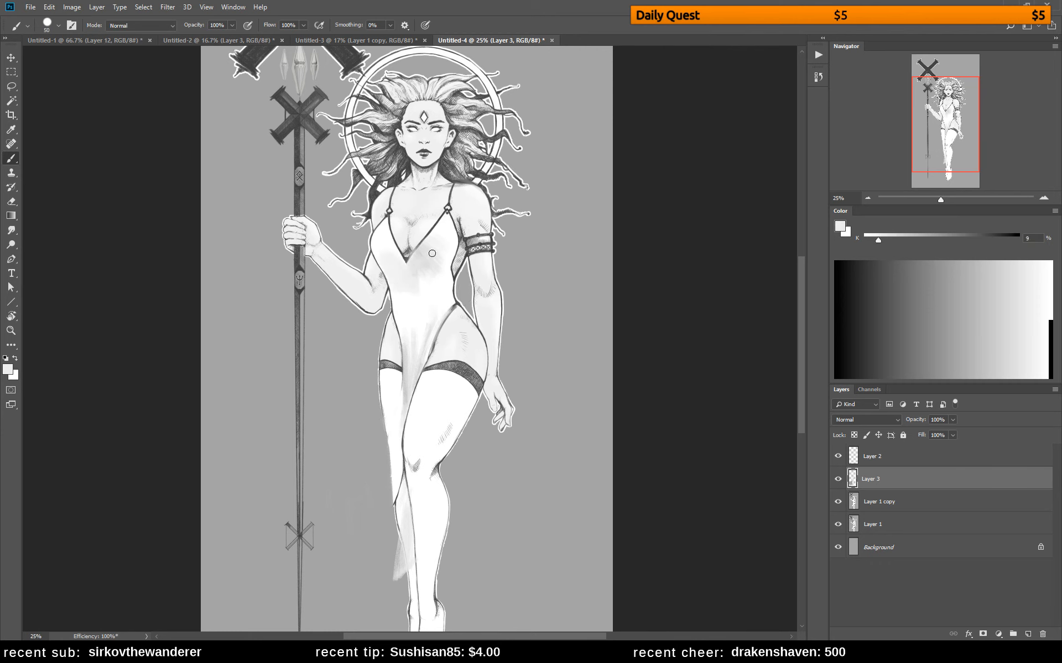
left_click(412, 282, "alt")
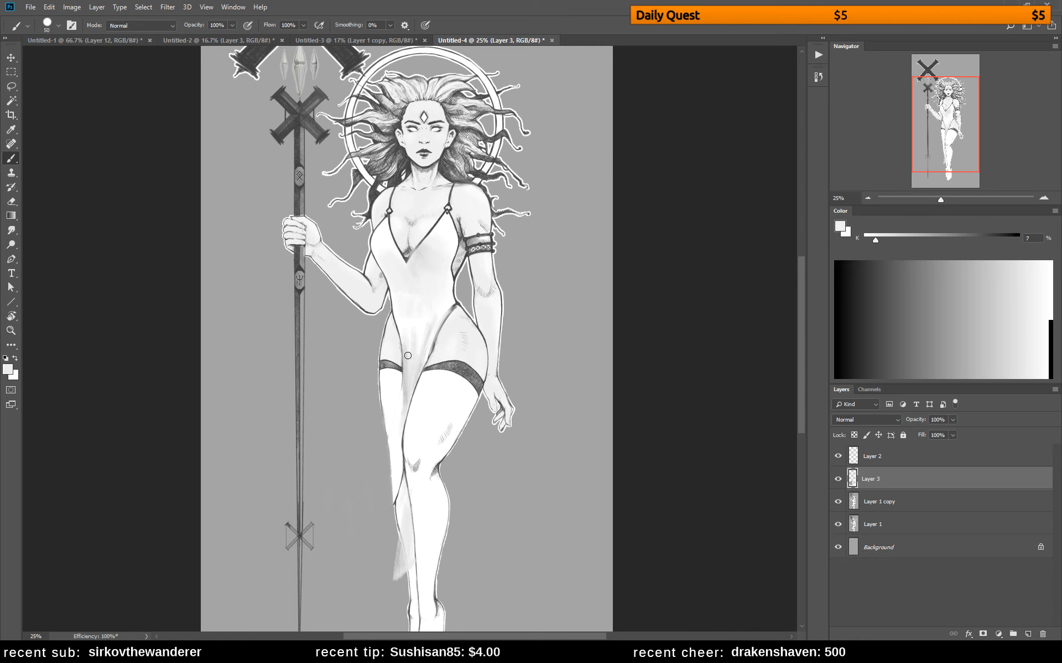
Build soft light-gray shading over the cleavage and along the bodice's neckline
left_click(421, 220, "alt")
left_click(467, 230, "alt")
left_click(451, 240, "alt")
left_click(415, 235, "alt")
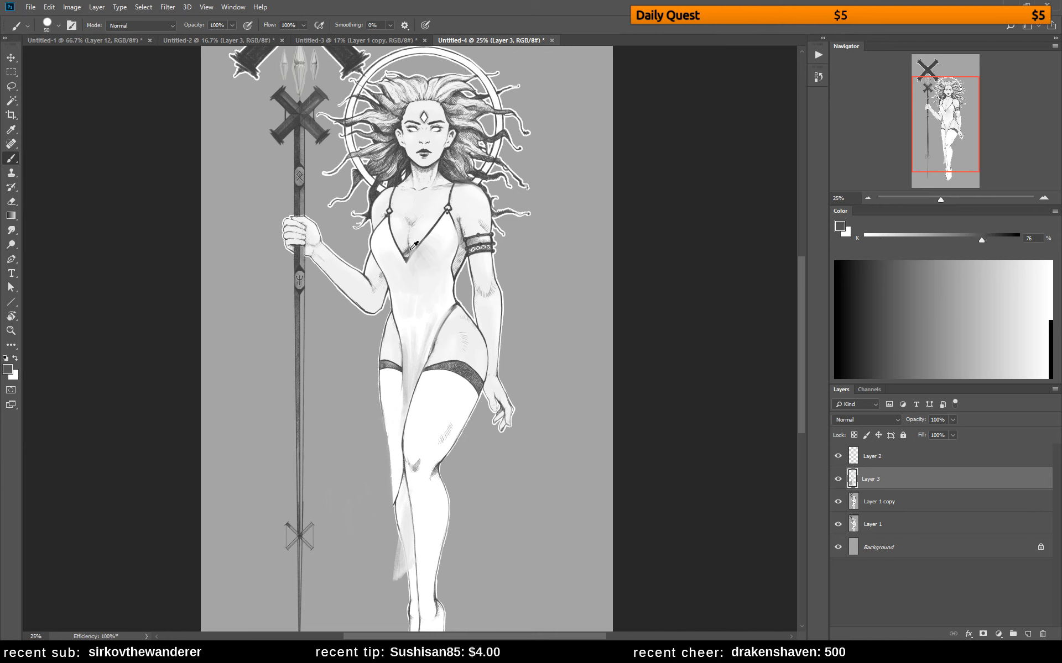
mouse_move(414, 224)
left_mouse_down()
mouse_move(423, 213)
mouse_move(412, 247)
mouse_move(427, 215)
left_mouse_up()
left_click(425, 216, "alt")
left_click(427, 223, "alt")
left_click(429, 222, "alt")
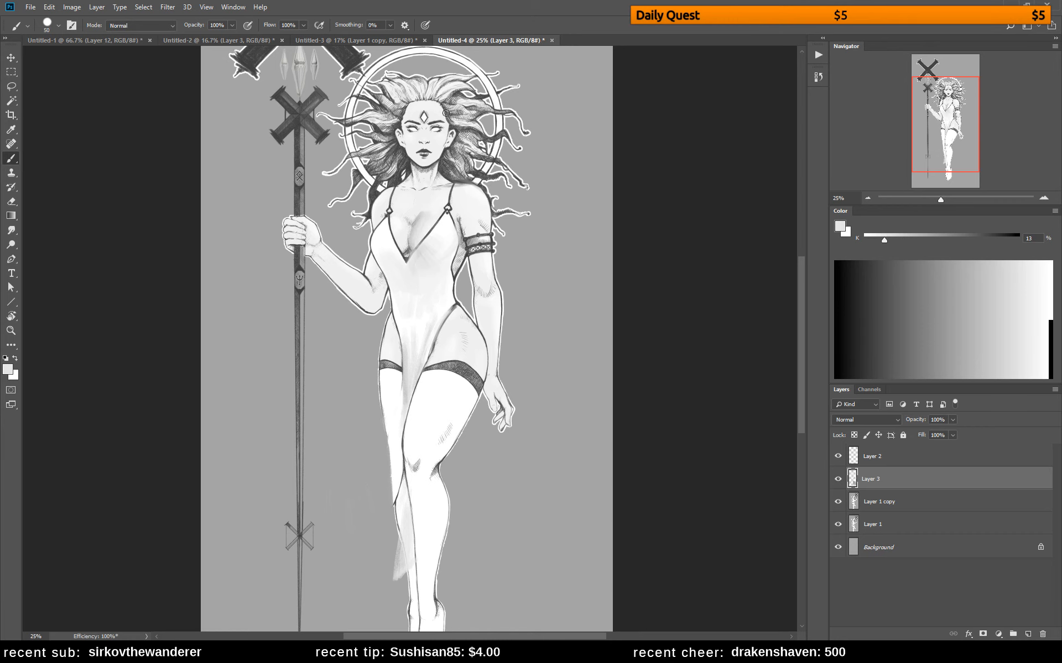
Flip the canvas back and blend the chest shading with sampled light tones
key("F2")
left_click(399, 217, "alt")
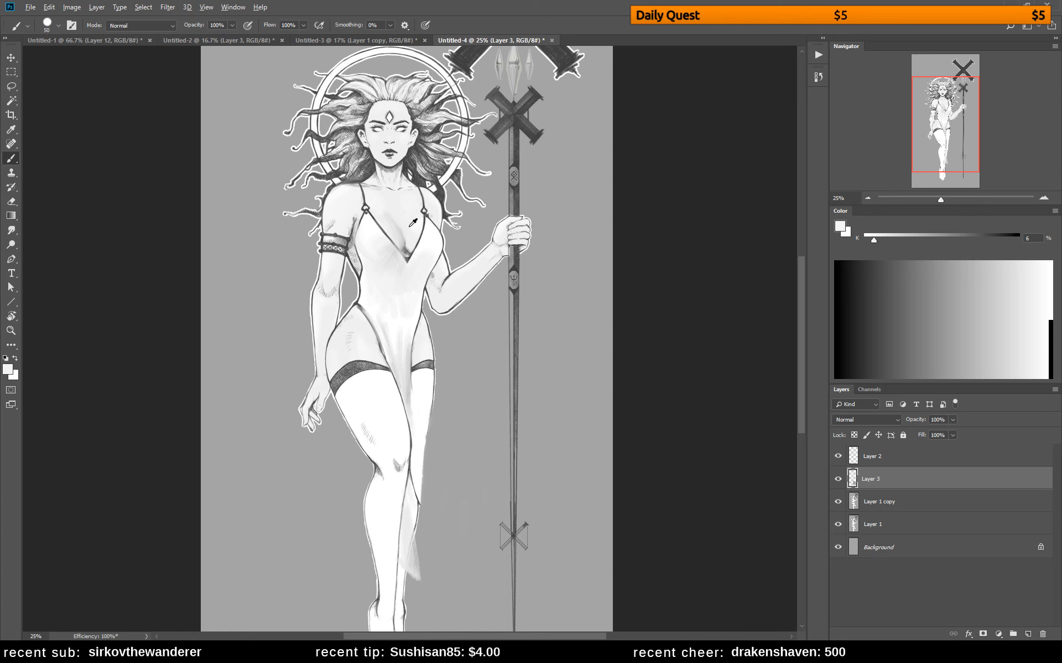
left_click(409, 226, "alt")
left_click(384, 212, "alt")
left_click(377, 210, "alt")
left_click(410, 163, "alt")
mouse_move(364, 214)
left_mouse_down()
mouse_move(385, 211)
mouse_move(402, 231)
mouse_move(413, 219)
mouse_move(403, 232)
mouse_move(389, 219)
mouse_move(400, 228)
left_mouse_up()
key("ctrl+z")
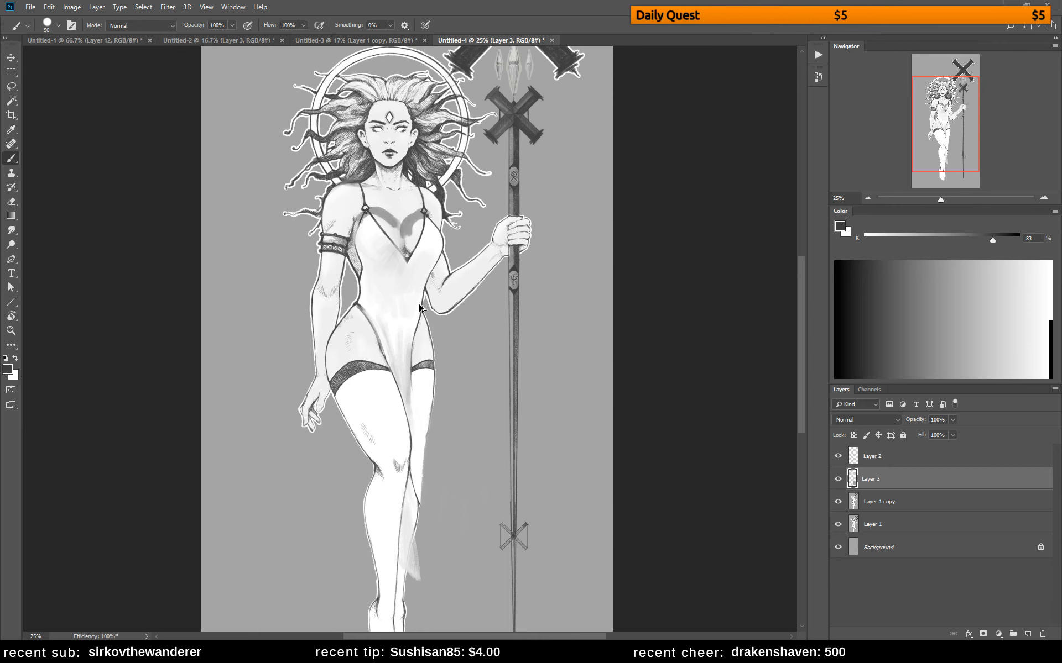
key("ctrl+z")
key("ctrl+z")
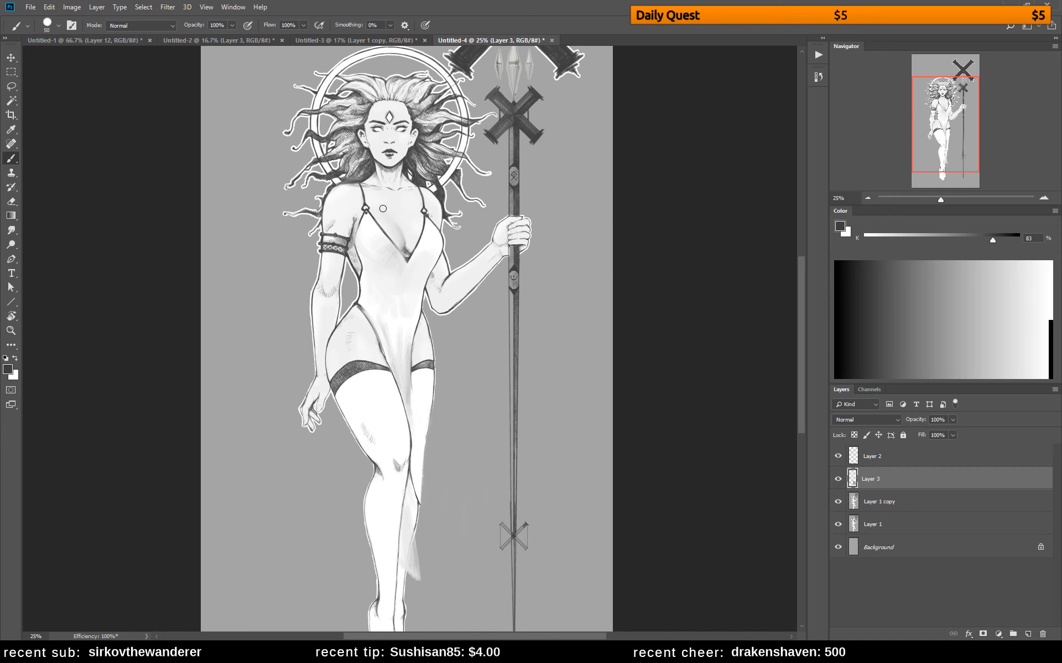
left_click_drag(392, 200, 406, 236)
mouse_move(391, 195)
left_mouse_down()
mouse_move(404, 232)
mouse_move(366, 226)
left_mouse_up()
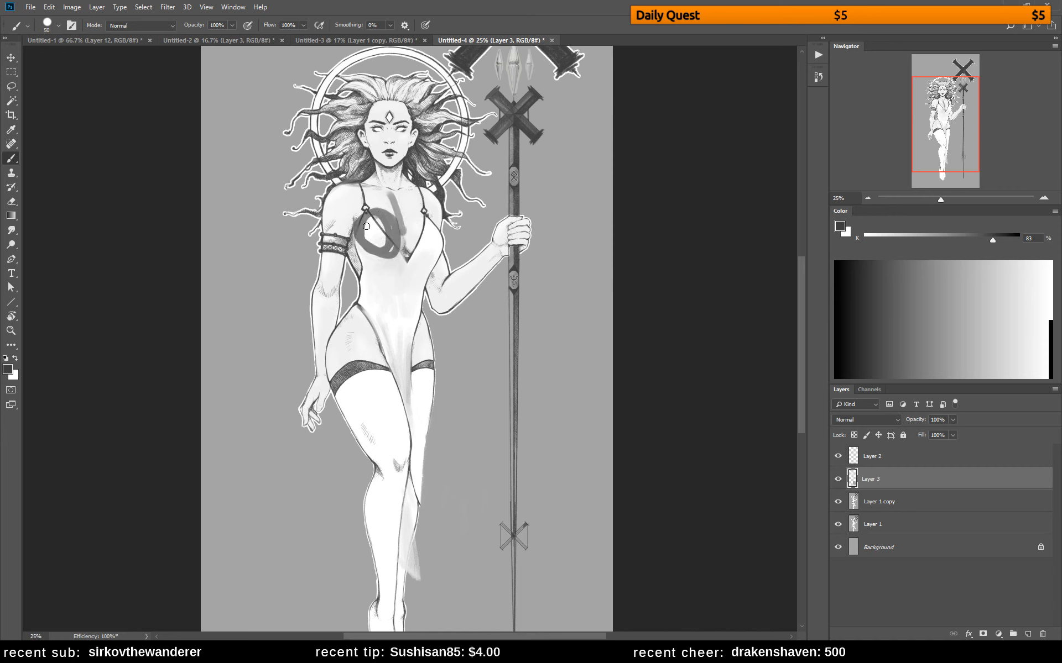
key("ctrl+z")
key("ctrl+z")
key("ctrl+z")
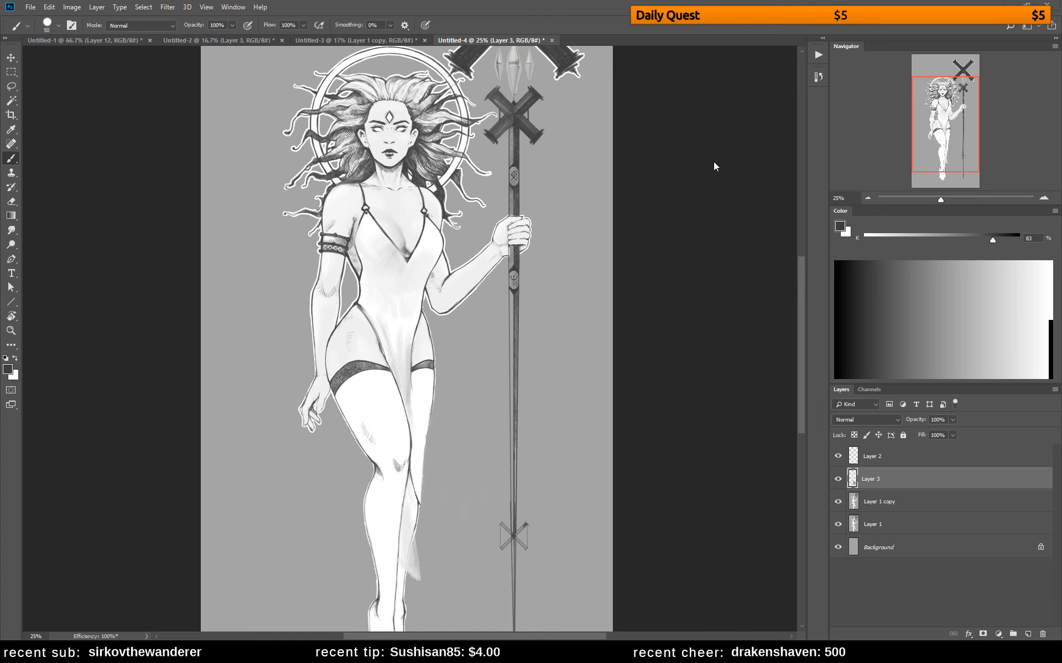
left_click_drag(389, 194, 393, 205)
key("ctrl+z")
Shade the upper chest below the collarbones and the cleavage with sampled light grays
left_click(392, 199, "alt")
left_click(385, 201, "alt")
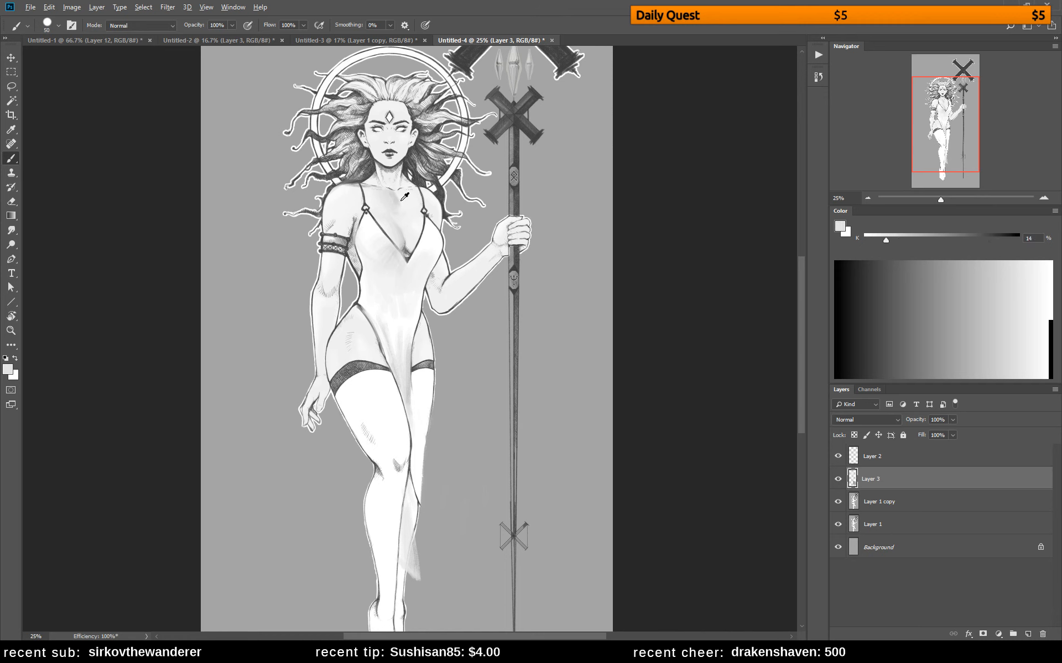
left_click(402, 200, "alt")
left_click(397, 196, "alt")
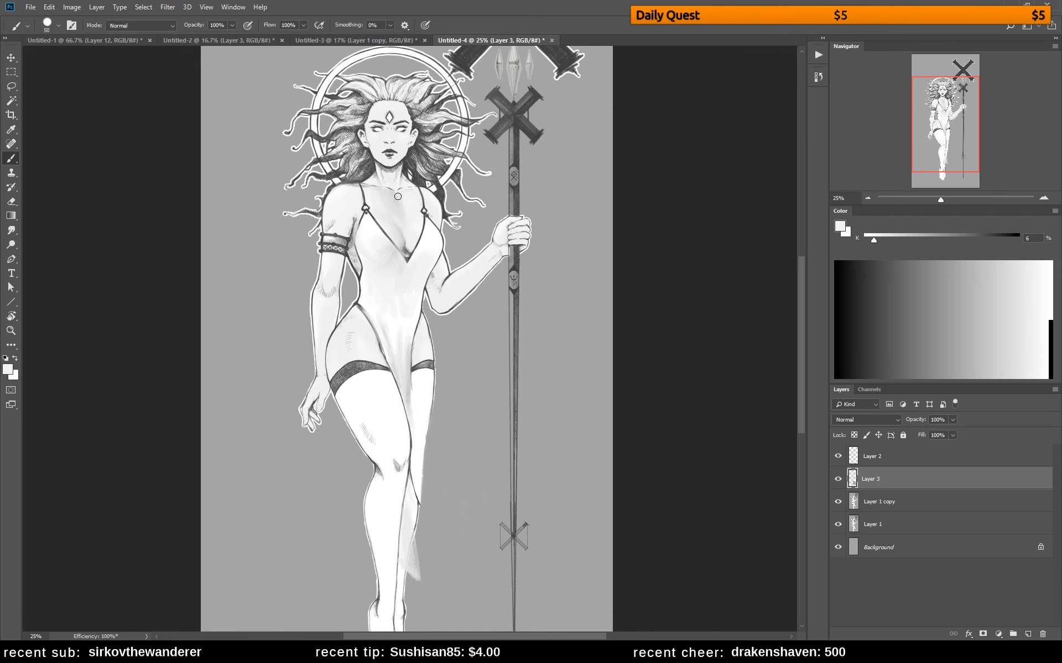
left_click(401, 228, "alt")
left_click(411, 225, "alt")
Darken the inner side of the upper arm above the armband with a soft gray shadow
left_click(353, 239, "alt")
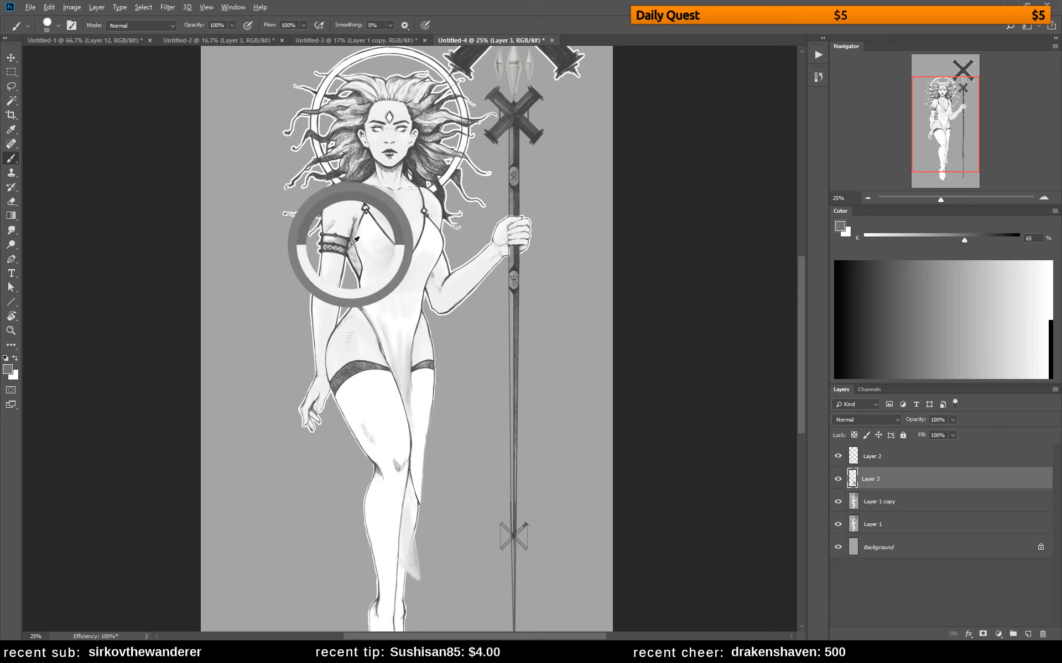
left_click_drag(348, 214, 348, 239)
left_click(346, 219, "alt")
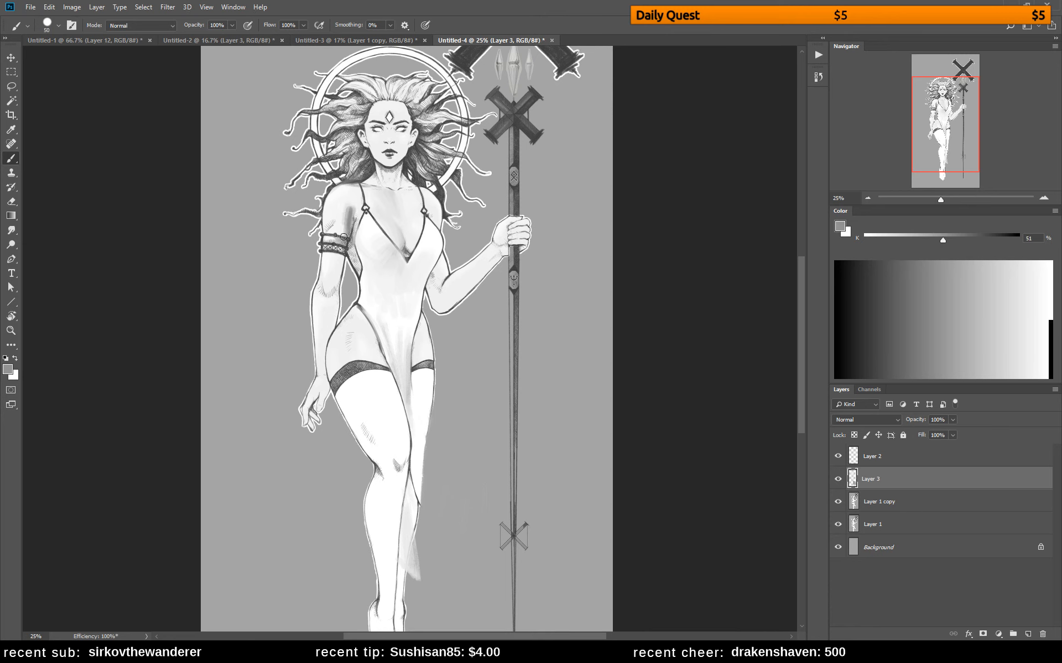
mouse_move(377, 208)
left_mouse_down()
mouse_move(426, 193)
mouse_move(414, 212)
mouse_move(379, 214)
mouse_move(390, 206)
mouse_move(372, 196)
mouse_move(418, 206)
mouse_move(399, 229)
mouse_move(375, 226)
mouse_move(429, 233)
mouse_move(424, 217)
mouse_move(365, 209)
mouse_move(380, 236)
mouse_move(437, 232)
left_mouse_up()
key("ctrl+z")
key("ctrl+z")
mouse_move(343, 187)
left_mouse_down()
mouse_move(362, 209)
mouse_move(426, 212)
mouse_move(382, 185)
mouse_move(355, 214)
left_mouse_up()
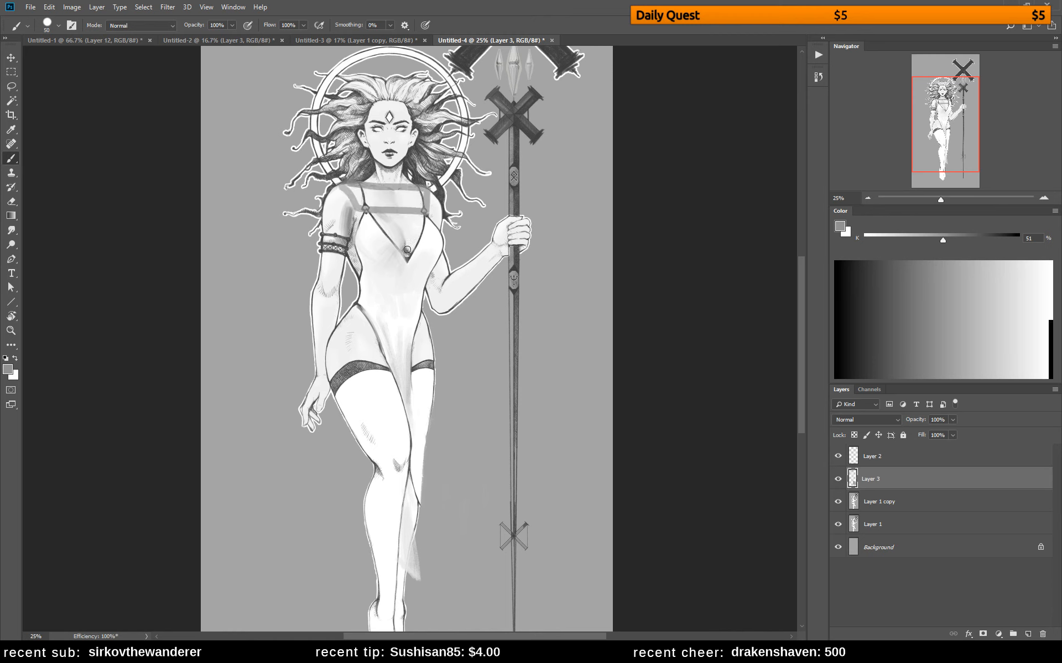
key("ctrl+z")
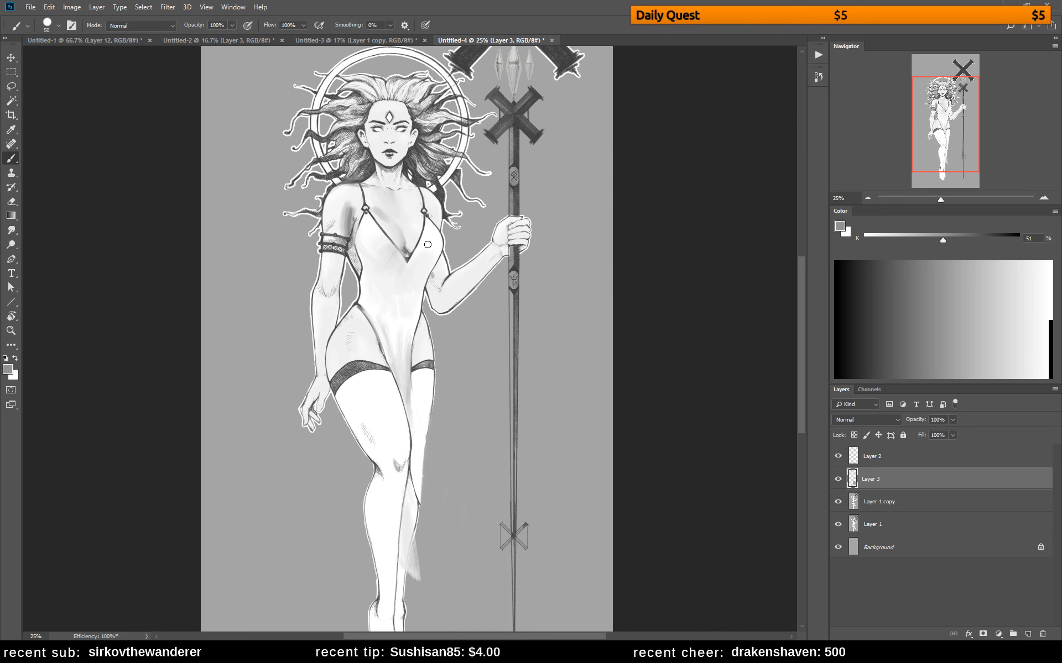
Deepen the shading on the upper chest between the straps with 21% gray
left_click(381, 214, "alt")
left_click(375, 203, "alt")
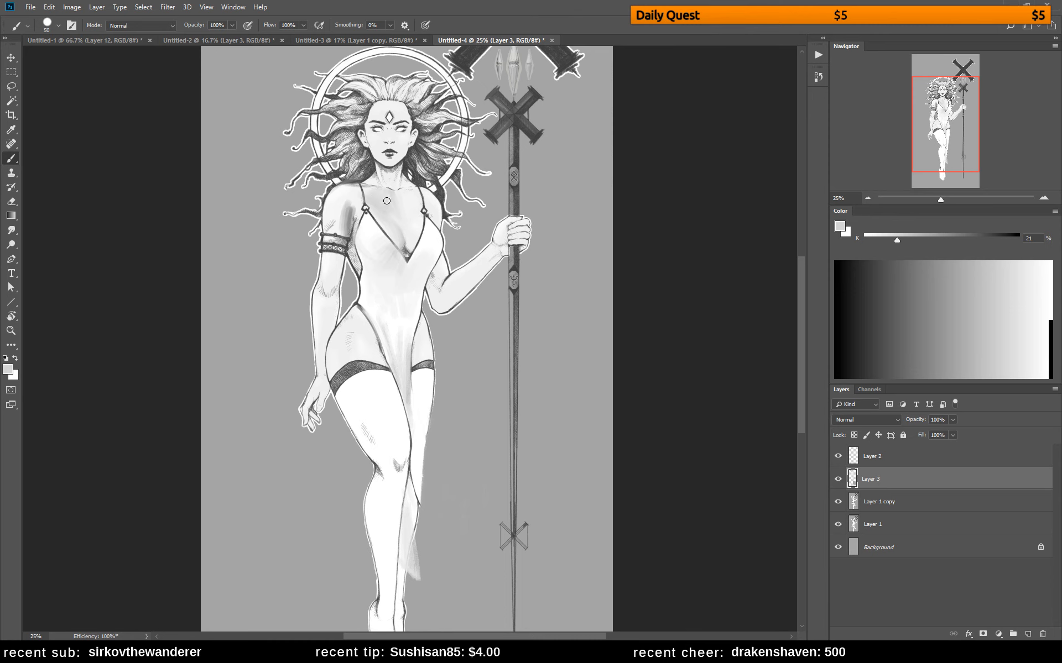
left_click(400, 232, "alt")
Blend and lighten the shadow on the shoulder and upper arm with sampled light grays
left_click(340, 202, "alt")
mouse_move(344, 208)
left_mouse_down()
mouse_move(339, 233)
mouse_move(351, 202)
mouse_move(345, 223)
mouse_move(349, 198)
left_mouse_up()
left_click(347, 219, "alt")
left_click(349, 202, "alt")
left_click(345, 201, "alt")
left_click_drag(347, 194, 327, 213)
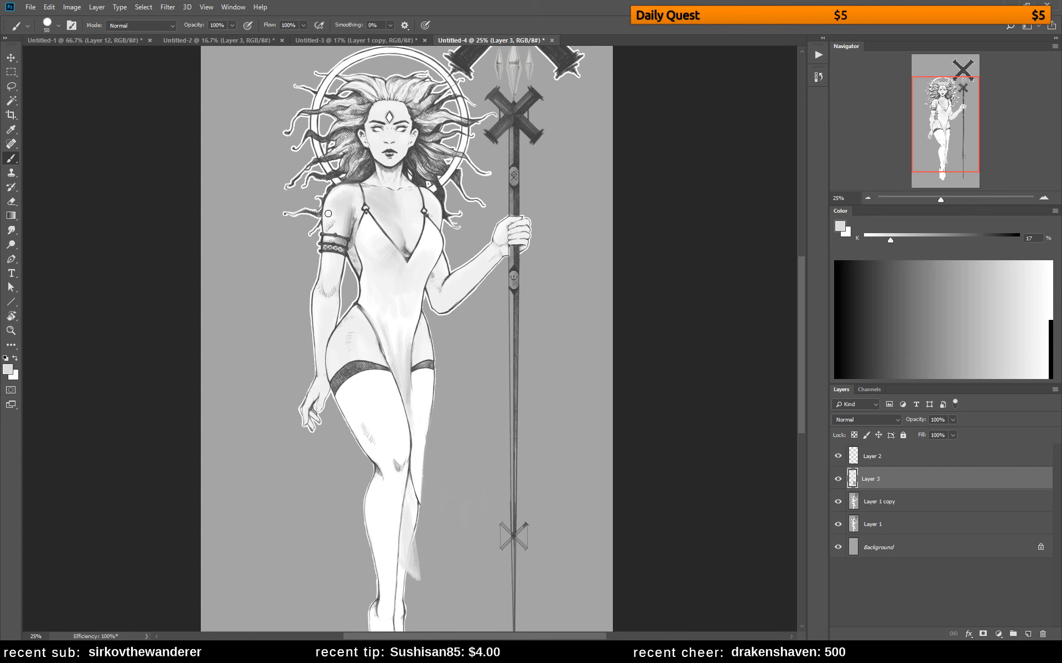
left_click(340, 208, "alt")
left_click(359, 208, "alt")
Set the paint color to 21% gray and shade the side of the bodice from bust to waist
left_click(389, 268, "alt")
left_click(896, 241)
left_click_drag(359, 237, 376, 321)
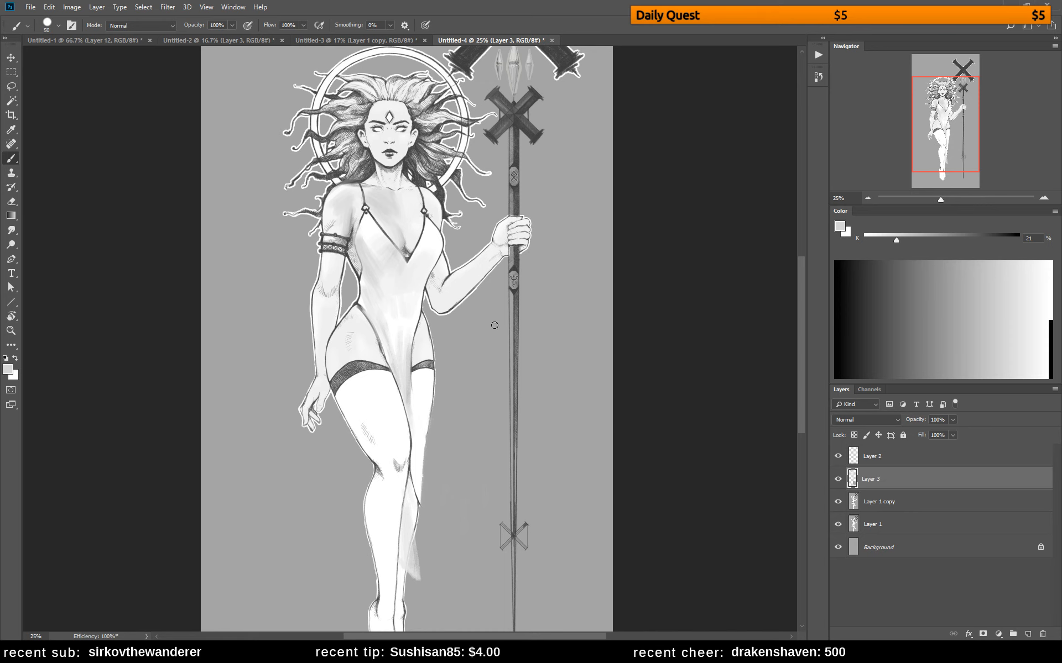
Lasso the figure from the waist down to the feet and copy the selected area to a new layer above Layer 3
left_click_drag(481, 348, 458, 276)
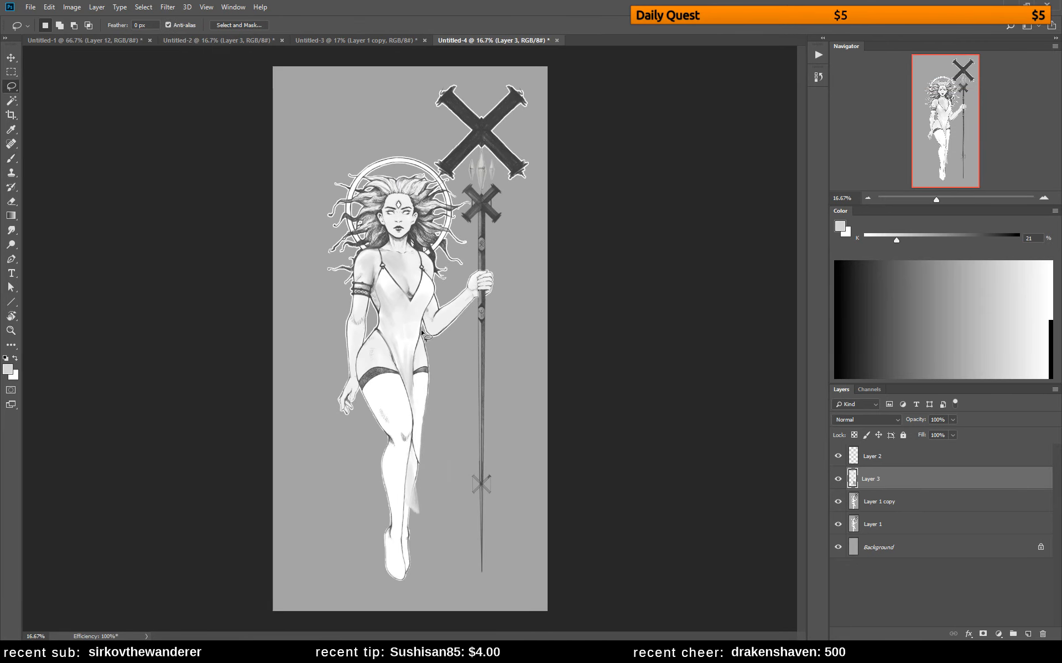
mouse_move(423, 333)
left_mouse_down()
mouse_move(376, 328)
mouse_move(355, 358)
mouse_move(378, 445)
mouse_move(362, 517)
mouse_move(375, 593)
mouse_move(434, 594)
mouse_move(462, 382)
mouse_move(425, 335)
left_mouse_up()
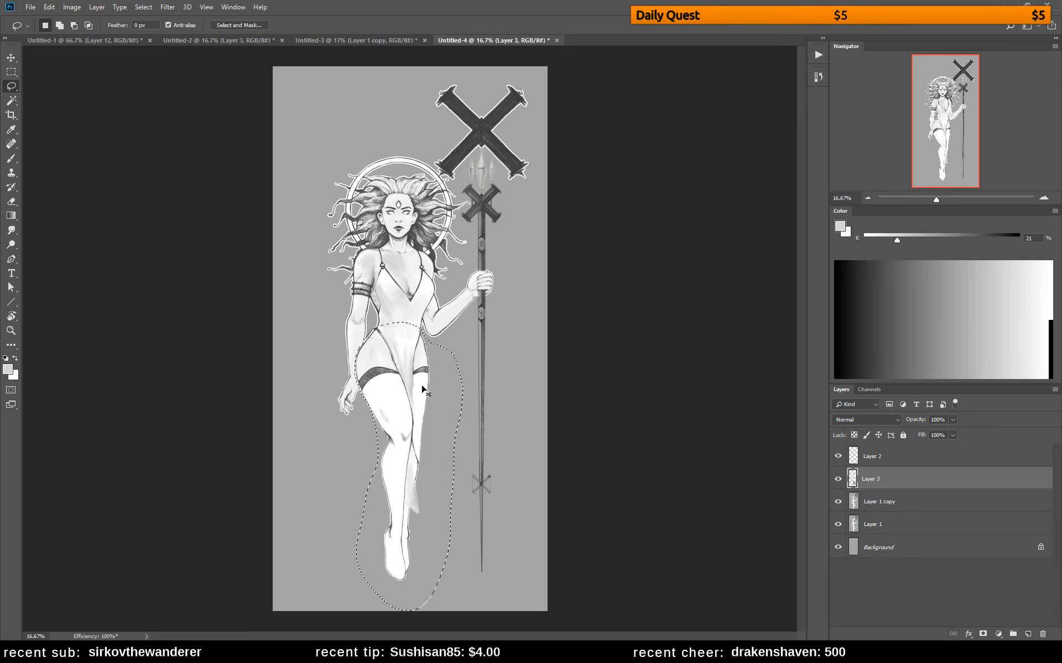
key("ctrl+t")
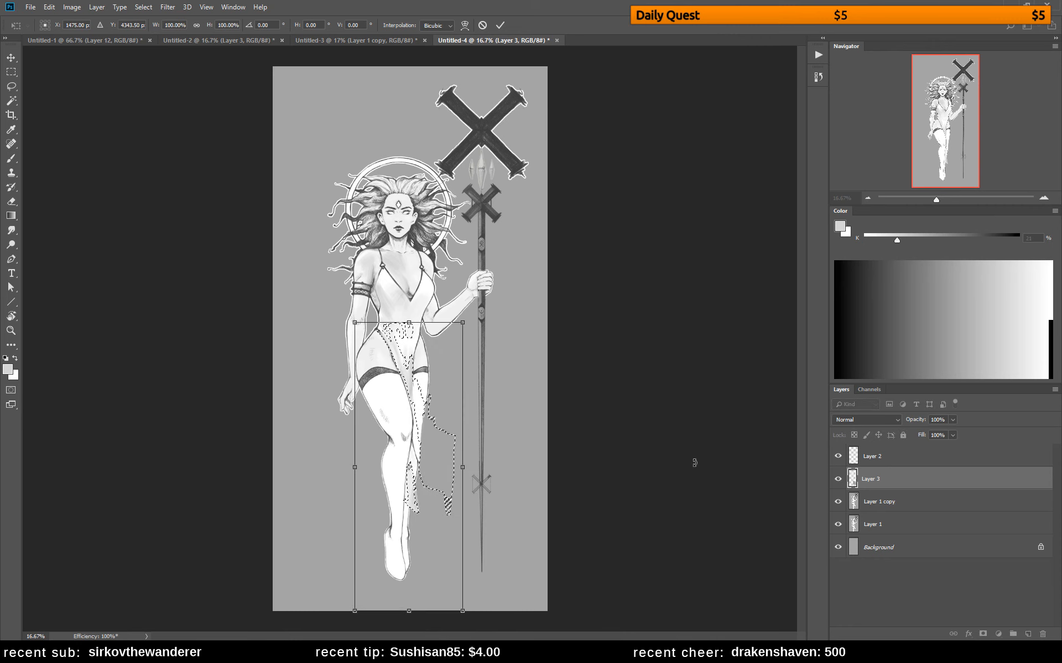
key("Return")
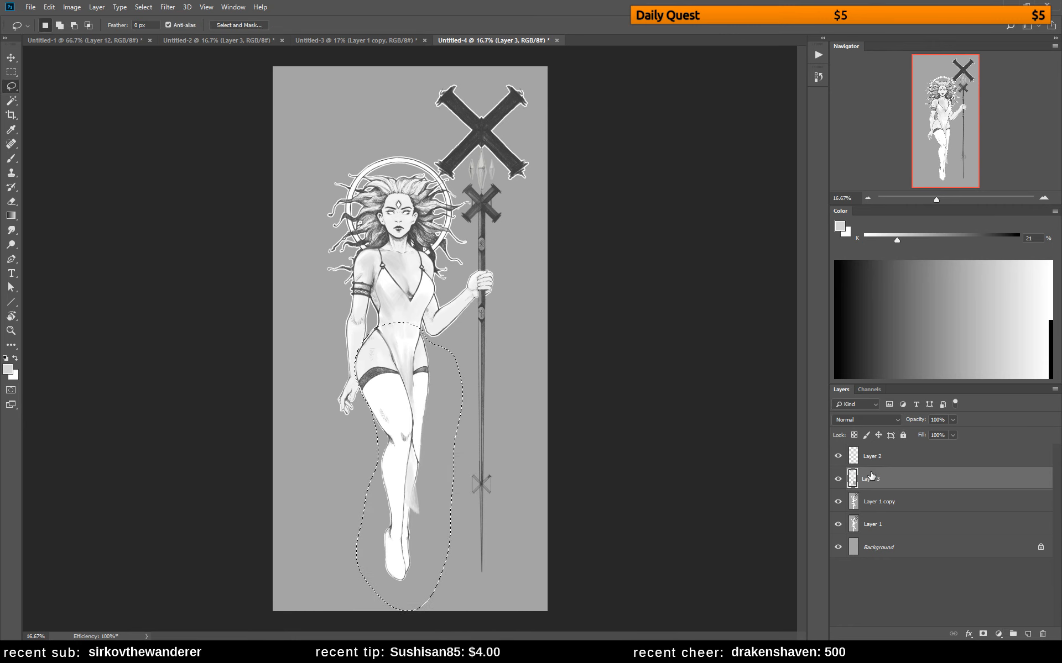
key("ctrl+j")
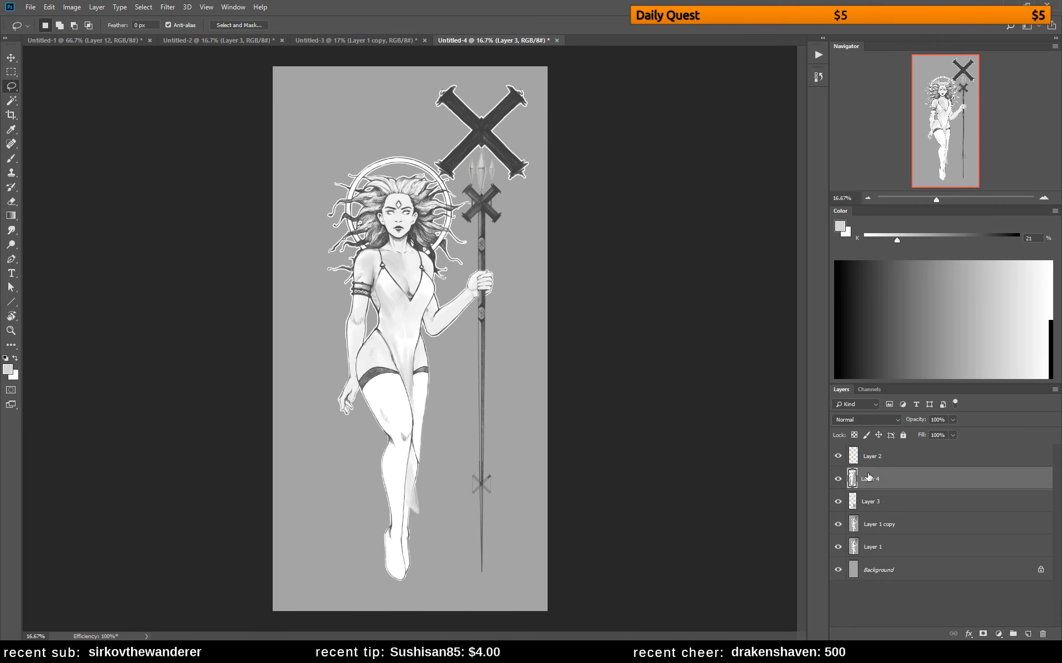
Scale the copied legs to 108.49% width and 118.62% height so they extend farther down
key("ctrl+t")
key("ctrl+minus")
key("ctrl+minus")
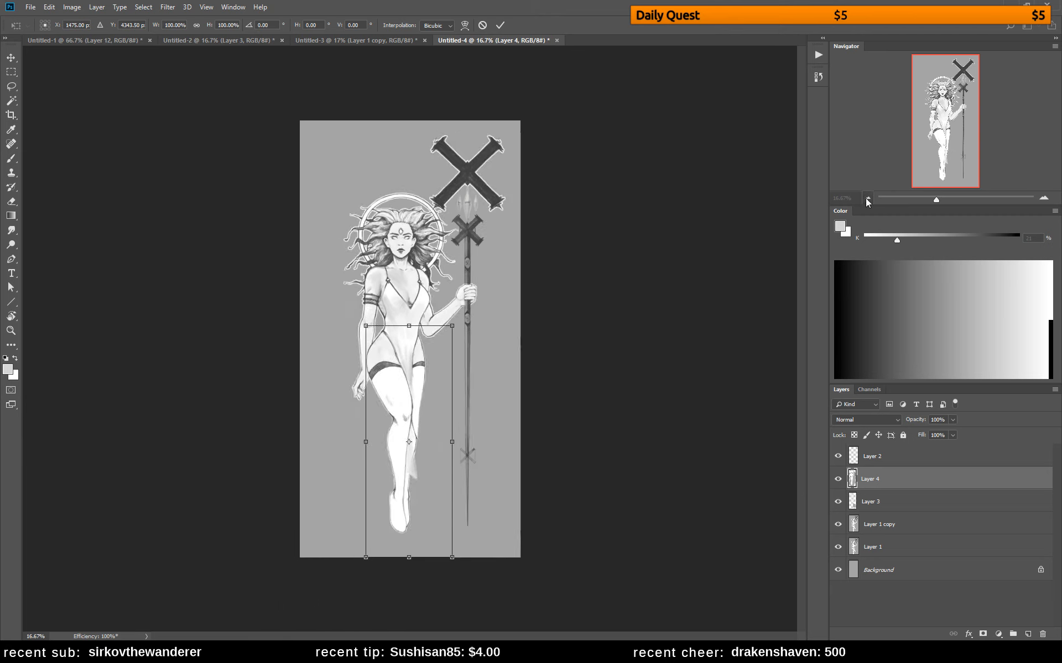
left_click_drag(436, 475, 441, 504)
key("Return")
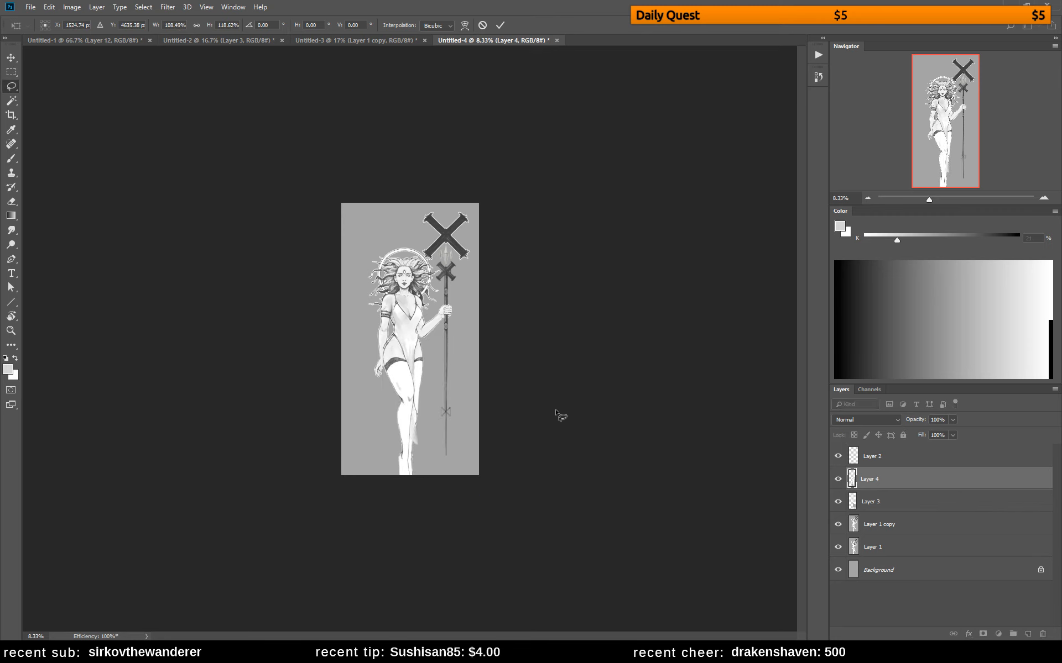
Extend the canvas outward on all sides with Crop and fill the Background layer with the sampled 43% gray
key("c")
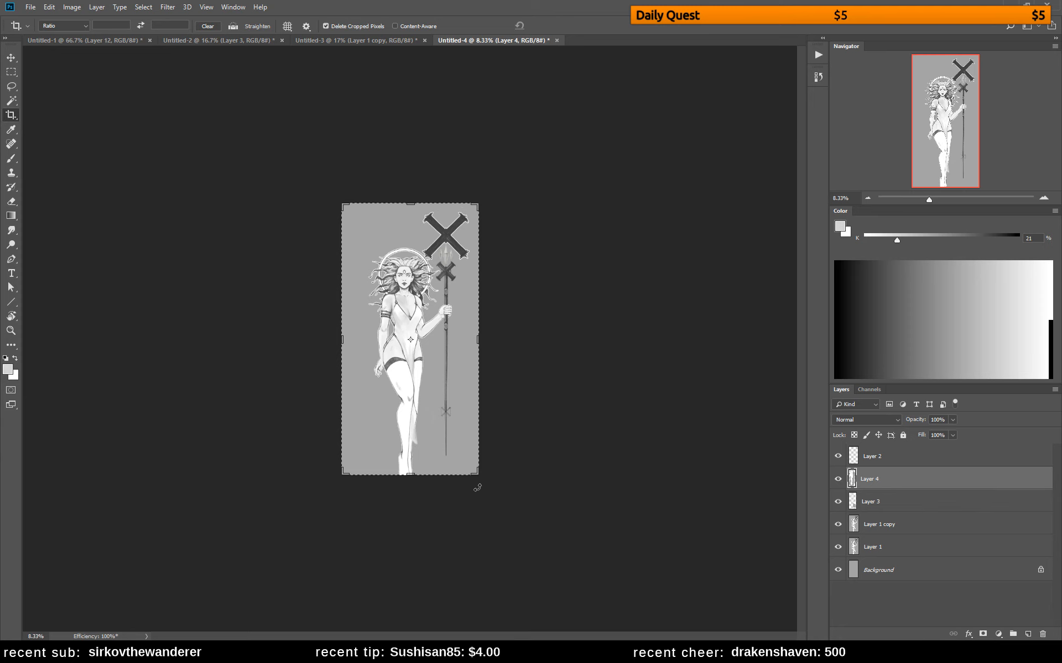
left_click_drag(475, 474, 486, 505)
key("Return")
key("b")
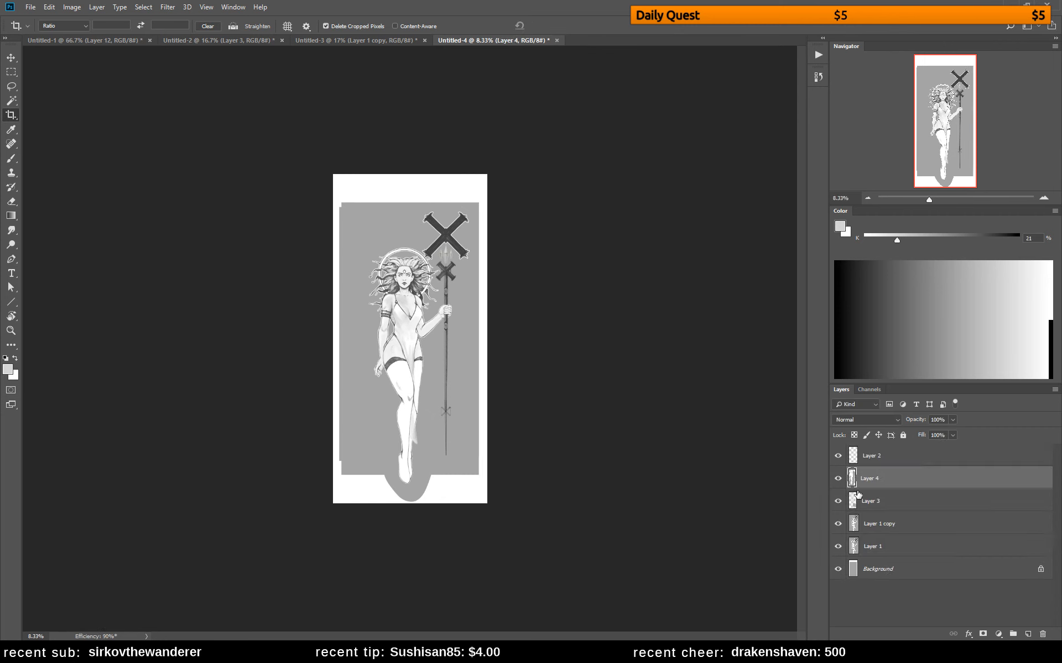
left_click(445, 464, "alt")
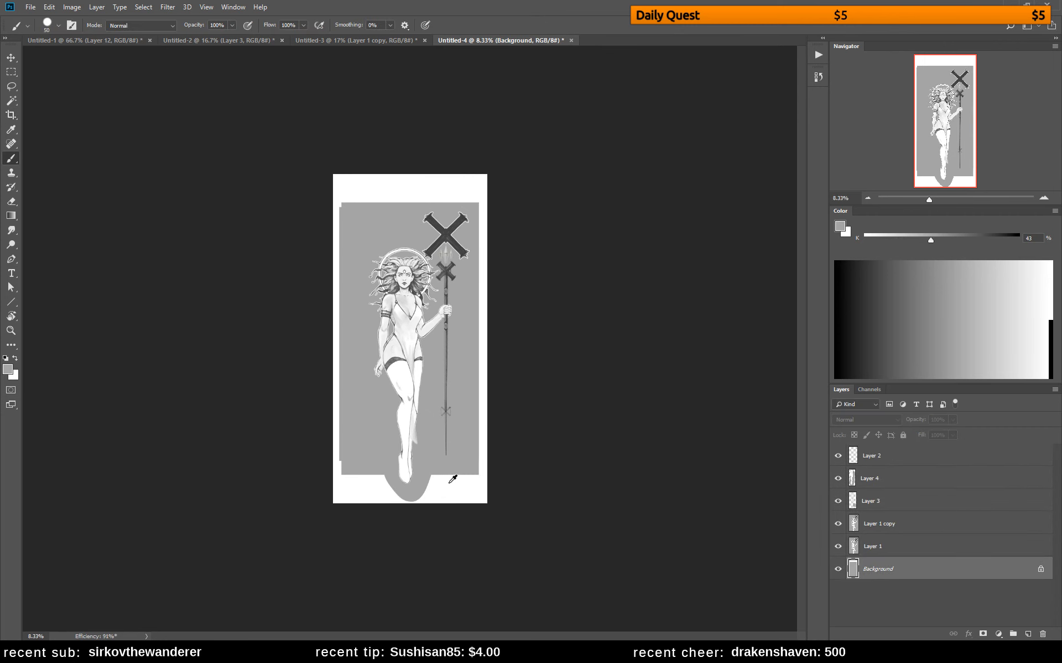
key("alt+BackSpace")
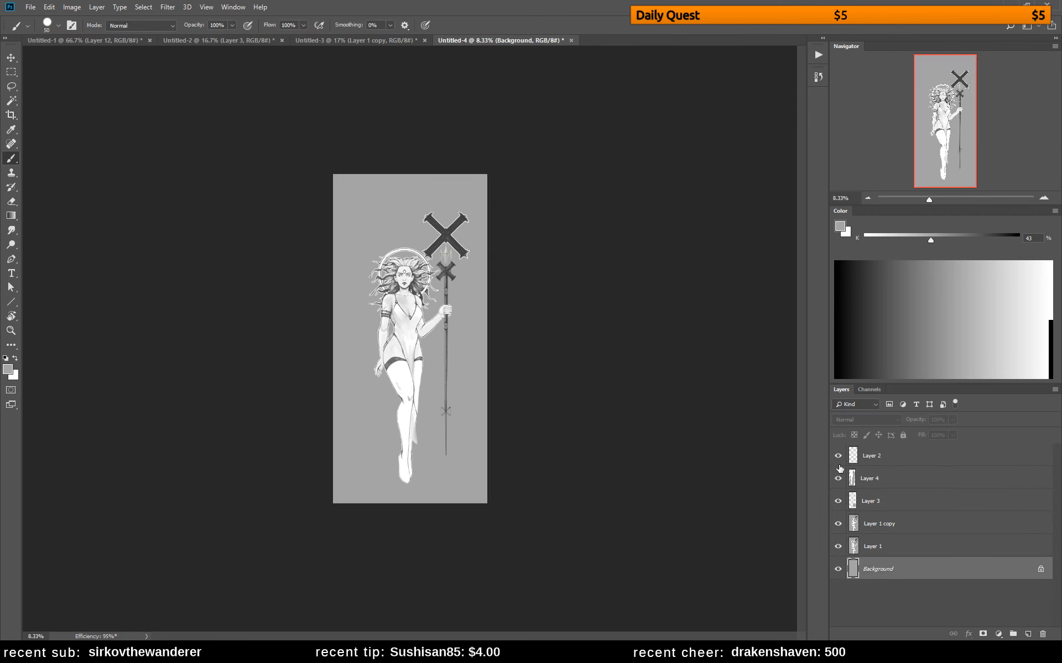
On Layer 4, paint over the seam between the enlarged hip and the adjacent forearm with sampled grays
left_click(866, 481)
key("z")
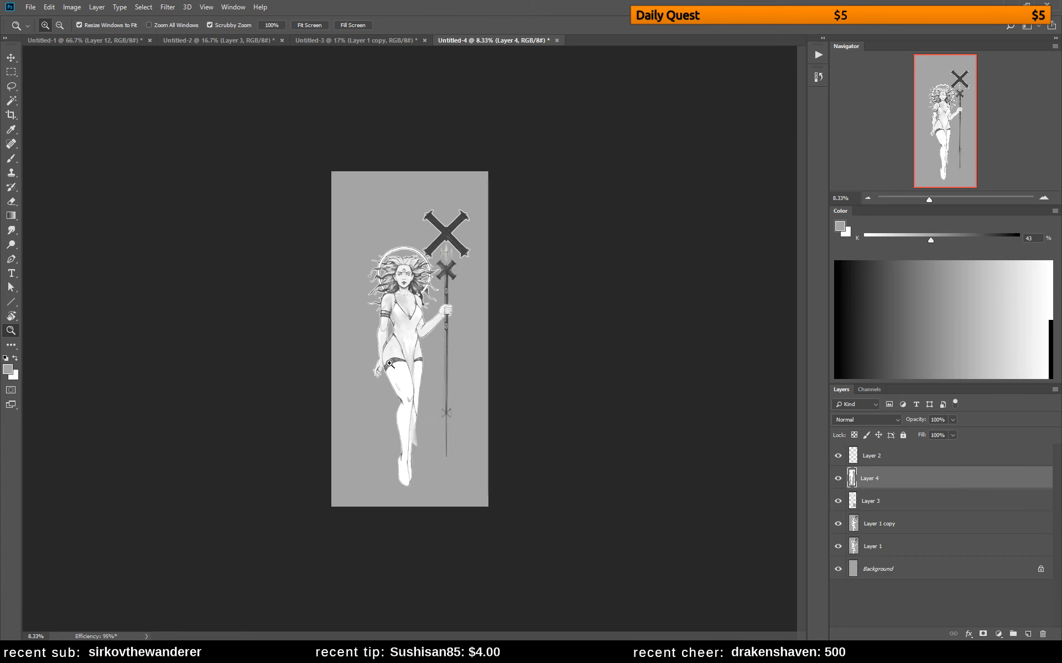
left_click(400, 356)
left_click(401, 356)
left_click(400, 356)
left_click(400, 356)
left_click(386, 350, "alt")
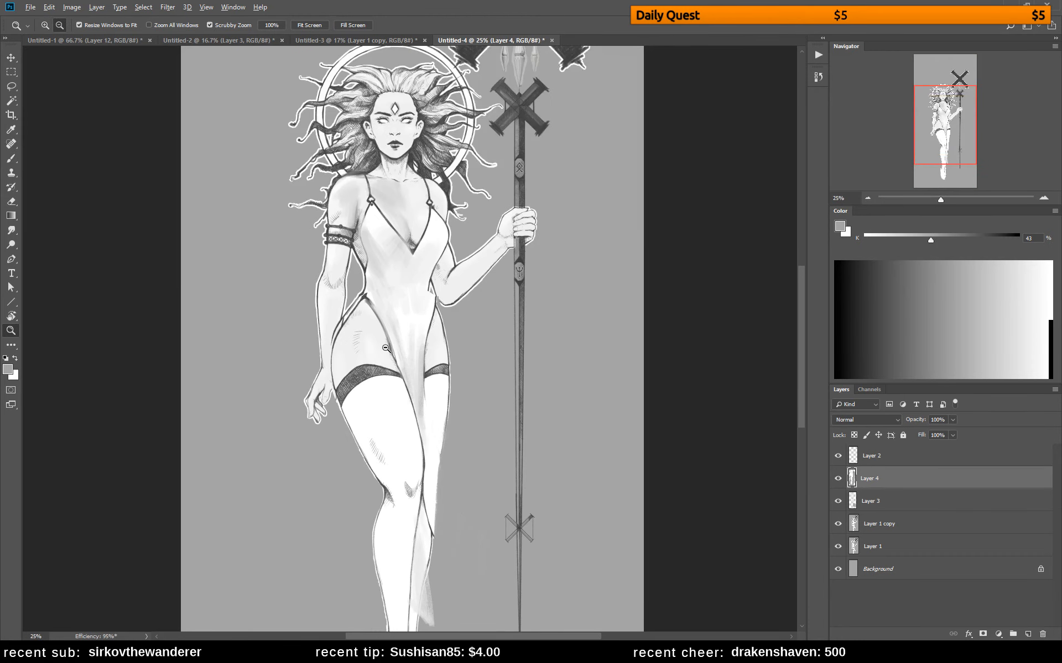
left_click(385, 349, "alt")
key("e")
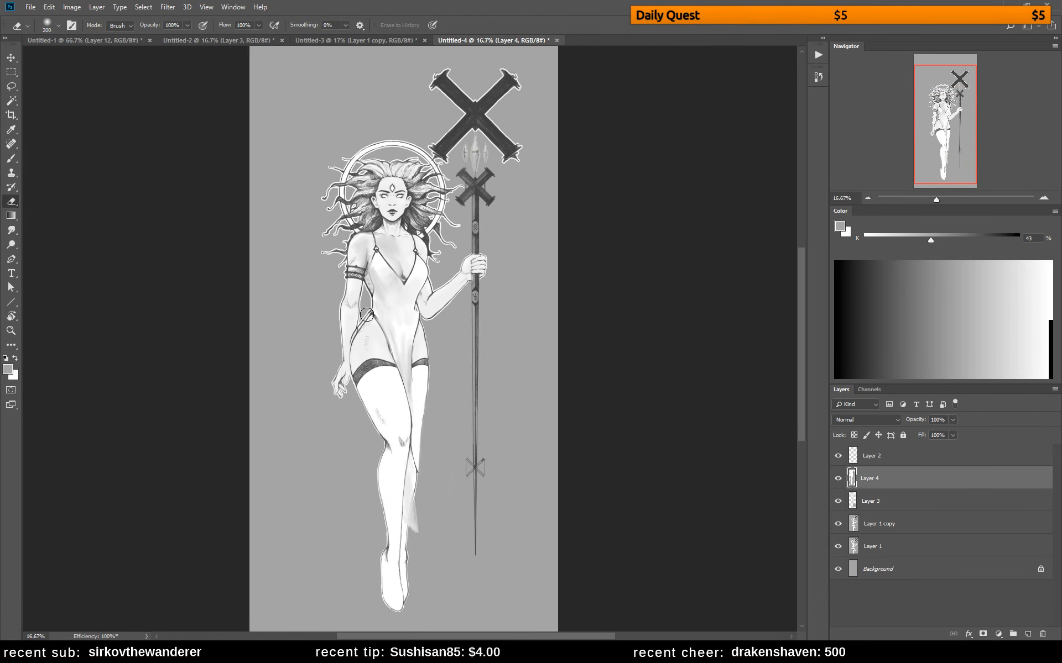
key("b")
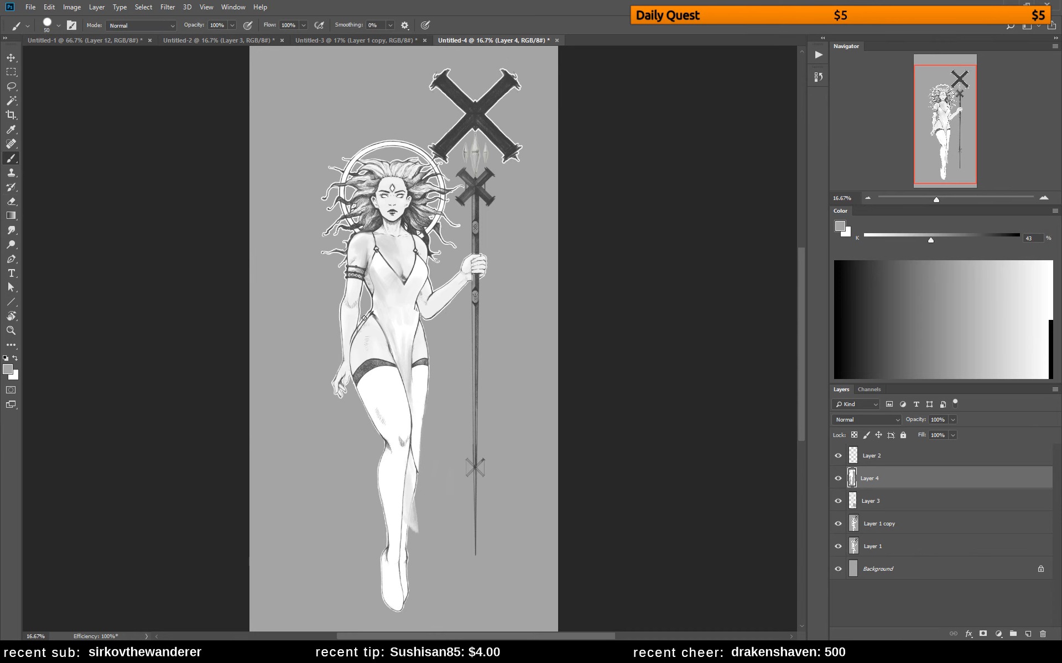
left_click(351, 330, "alt")
left_click(362, 369, "alt")
left_click(351, 333, "alt")
left_click(353, 320, "alt")
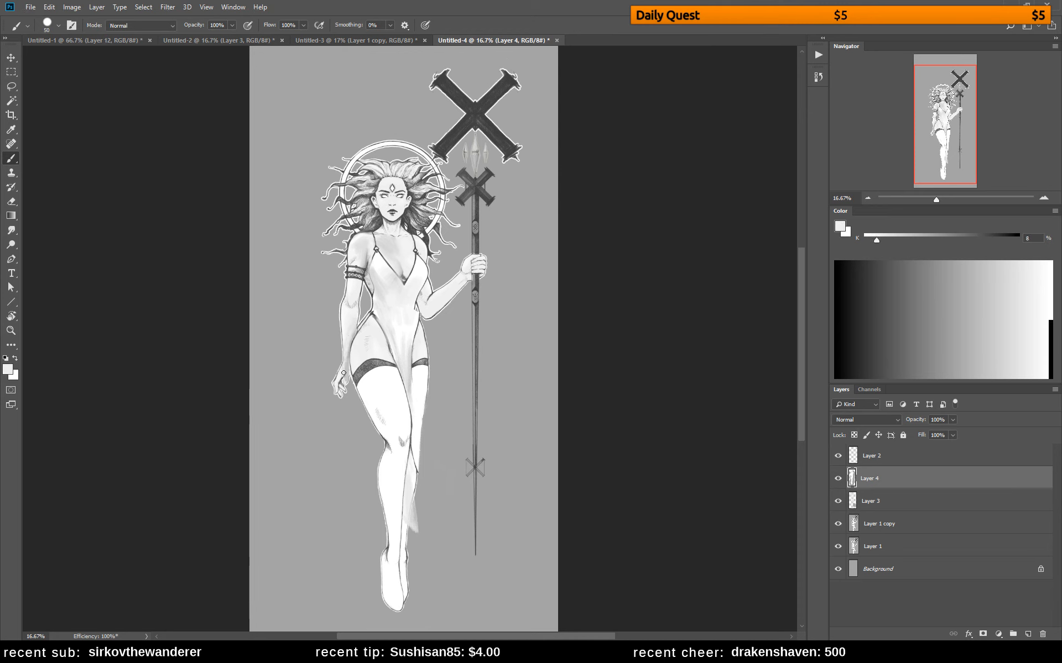
Mirror the canvas horizontally and repaint the lowered forearm and wrist on Layer 4 with sampled light grays
left_click(365, 312, "alt")
key("ctrl+shift+h")
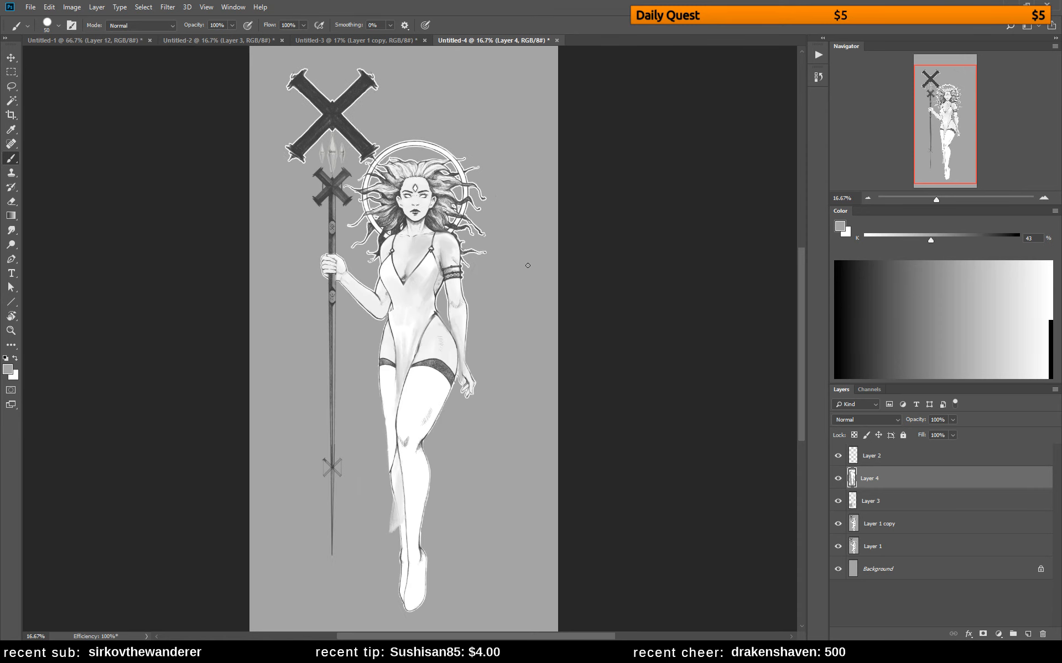
left_click(453, 320, "alt")
left_click(463, 343, "alt")
left_click_drag(458, 343, 463, 367)
Set the brush to 18 px and touch up the chest above the V-neckline on Layer 4 with sampled light gray
right_click(489, 243)
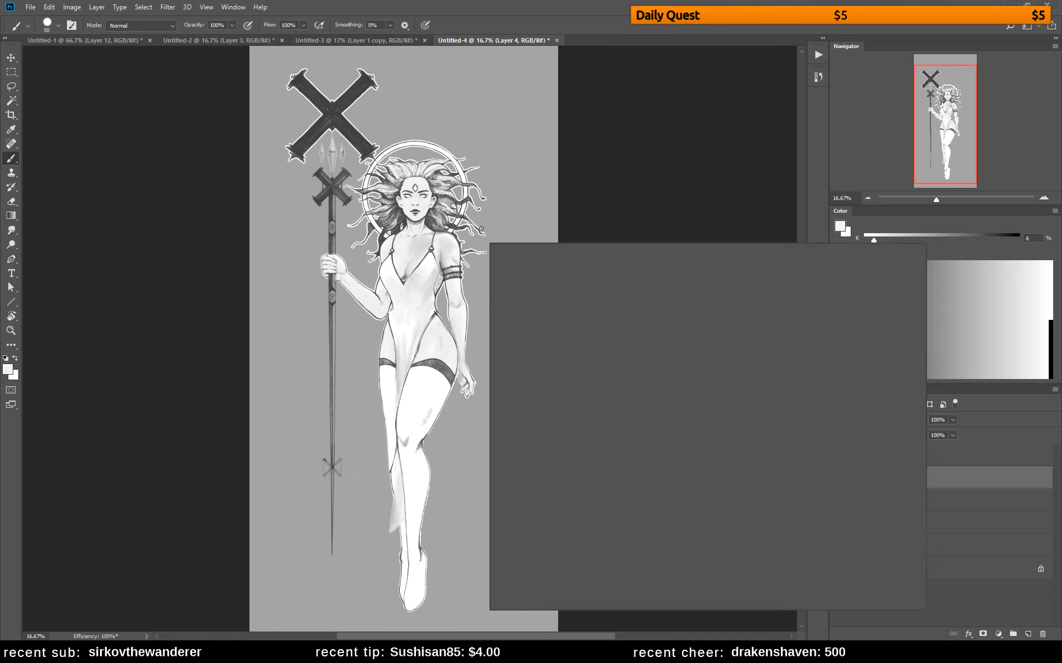
left_click_drag(548, 274, 547, 273)
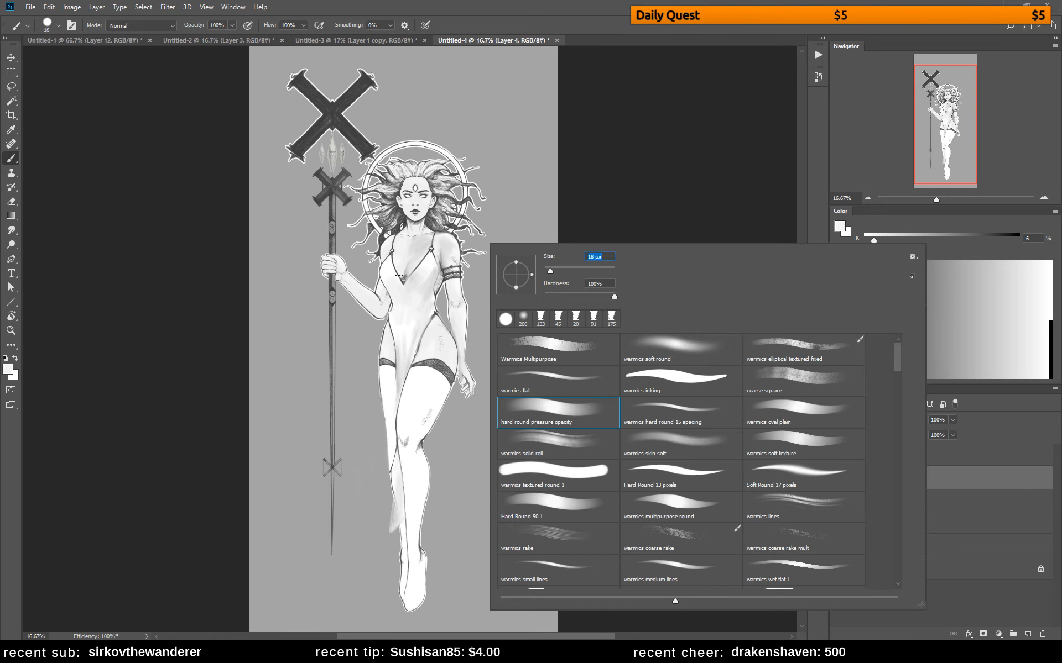
left_click(418, 258)
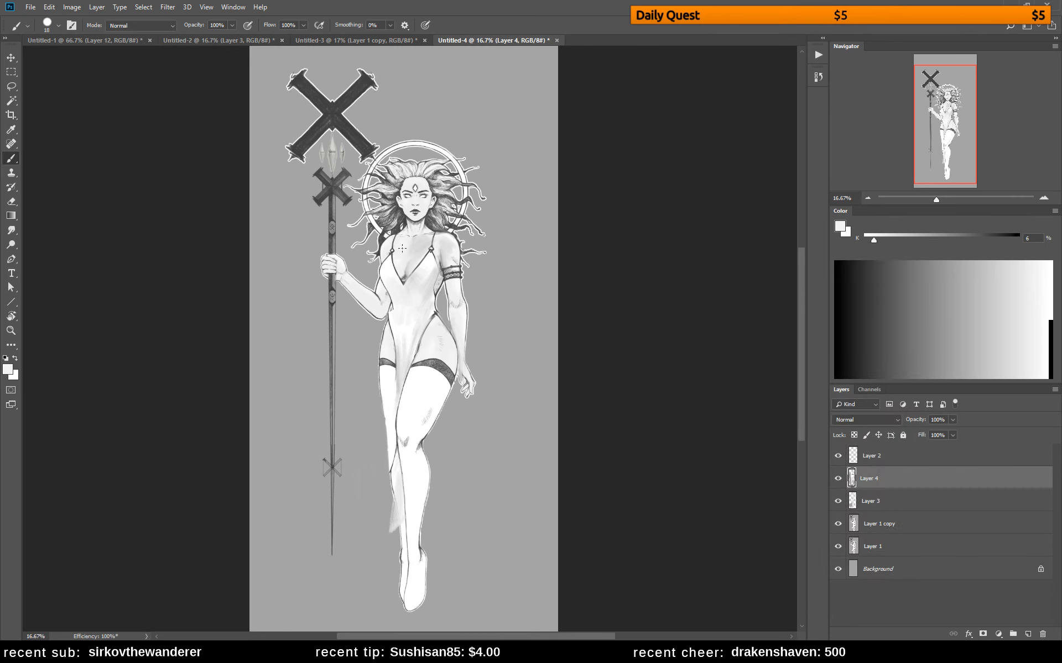
left_click(431, 224, "alt")
left_click(404, 259, "alt")
left_click_drag(411, 259, 408, 268)
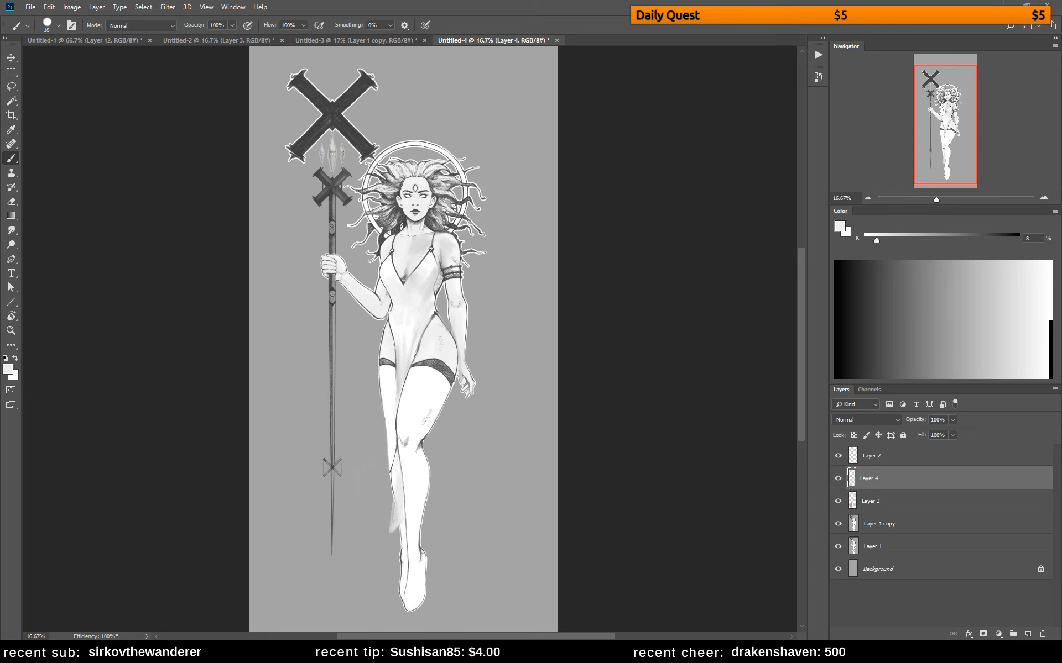
Group Layer 4, Layer 3 and Layer 1 copy together and hide the group
left_click(837, 478)
left_click(838, 478)
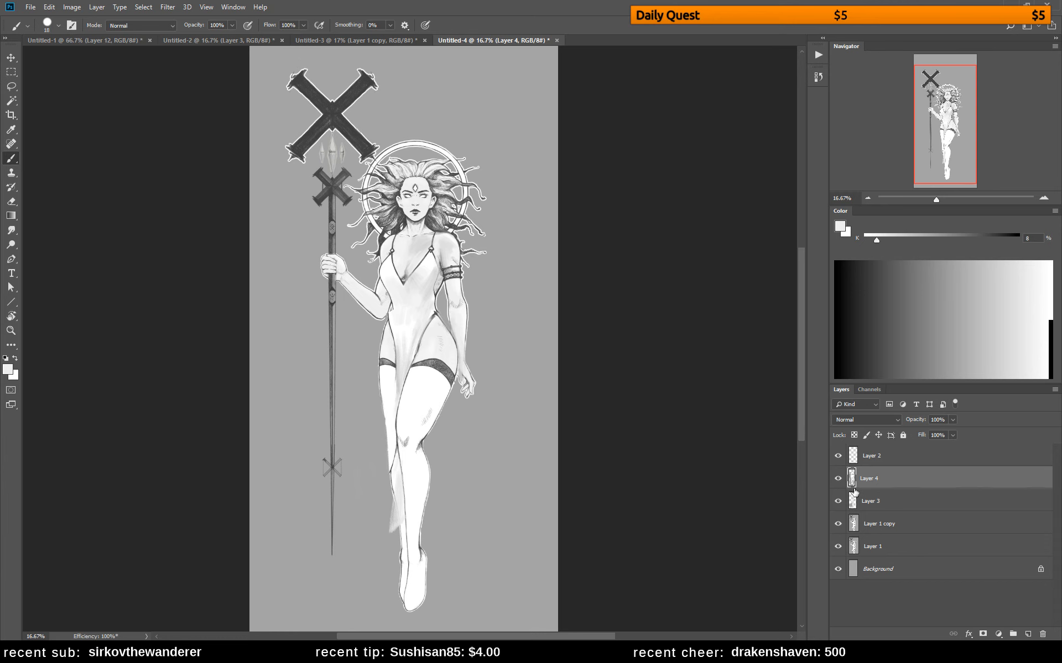
left_click(870, 526, "shift")
key("ctrl+g")
left_click(838, 474)
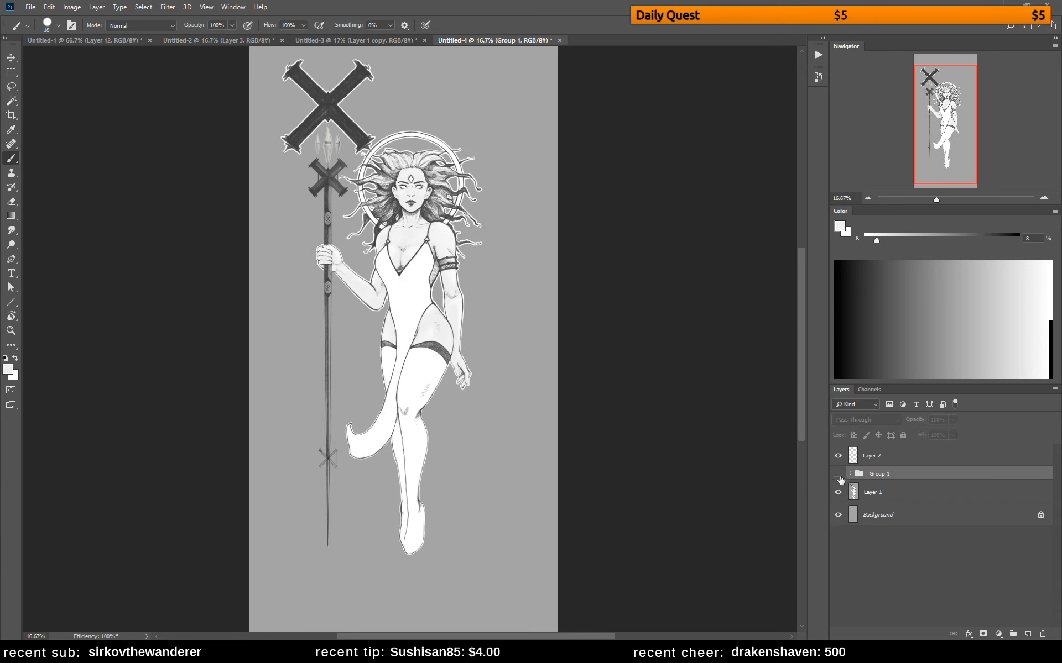
On Layer 1, resize the brush and shade the chest and cleavage along the V-neckline with sampled grays
left_click(856, 490)
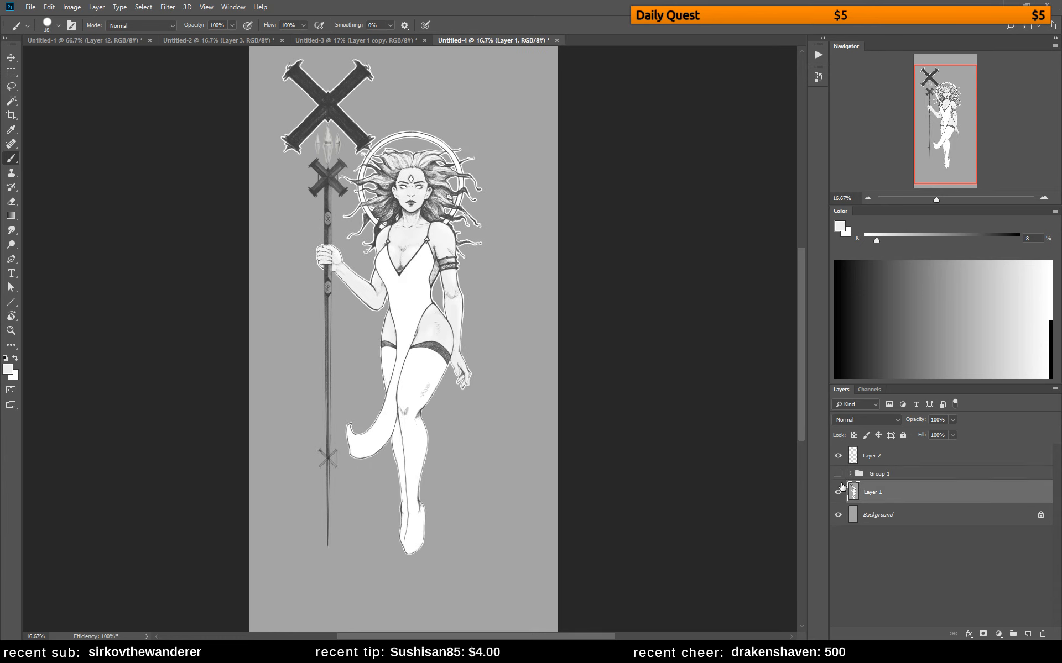
right_click(410, 241)
left_click(496, 266)
left_click(401, 240)
left_click_drag(412, 246, 403, 251)
left_click(400, 267, "alt")
left_click_drag(401, 259, 399, 268)
left_click_drag(400, 270, 414, 276)
Mirror the canvas back and refine the neckline edges and cleavage on Layer 1 with sampled light and dark grays
key("ctrl+shift+h")
key("e")
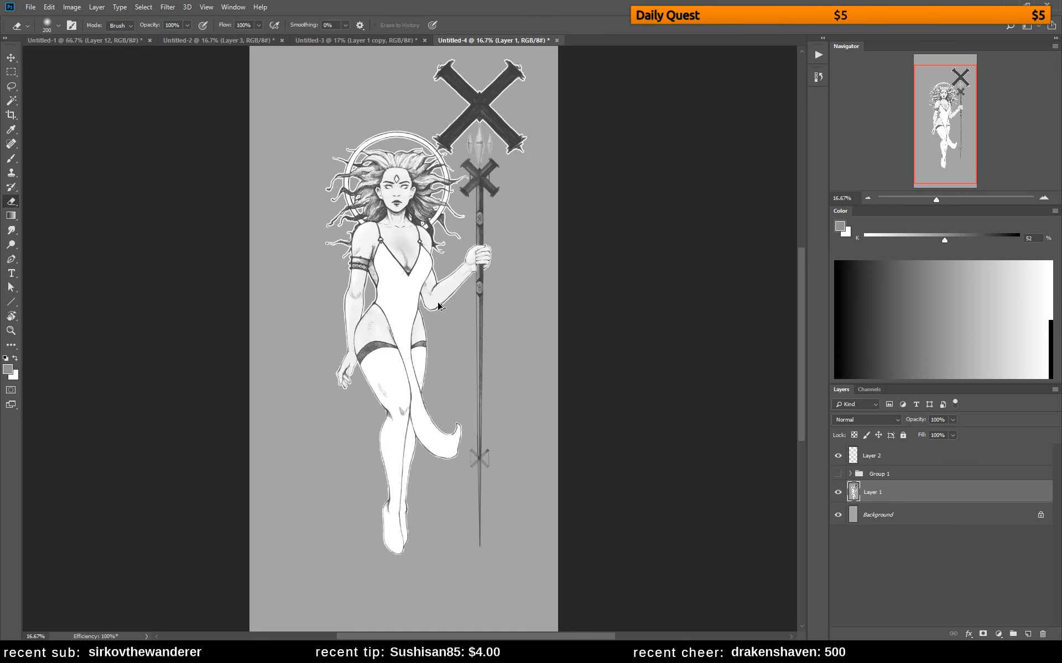
key("b")
left_click(409, 242, "alt")
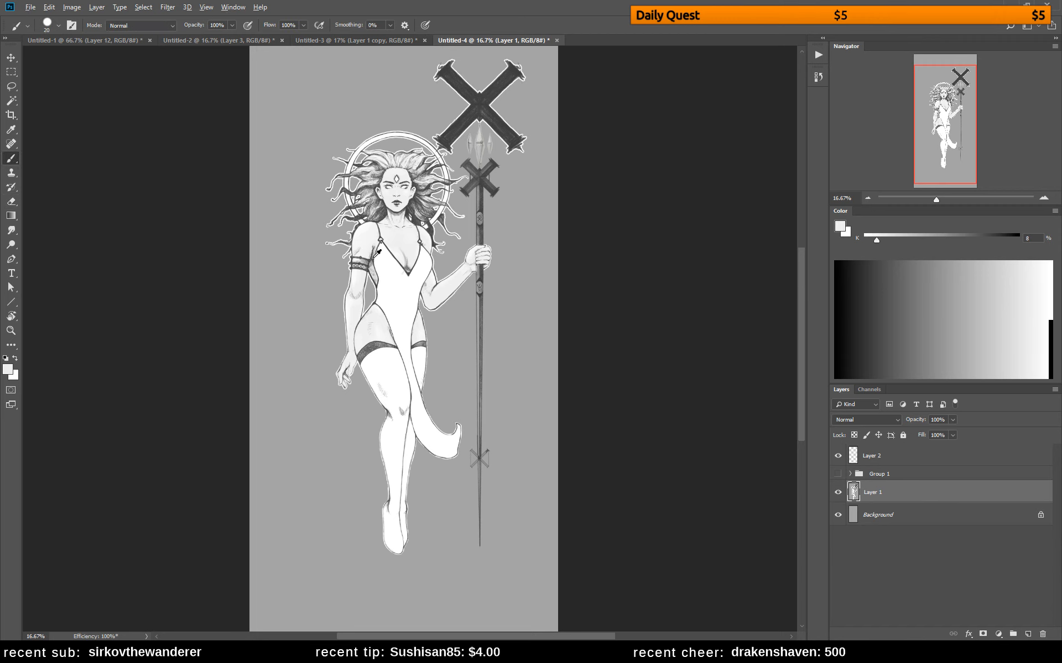
left_click(374, 260, "alt")
key("e")
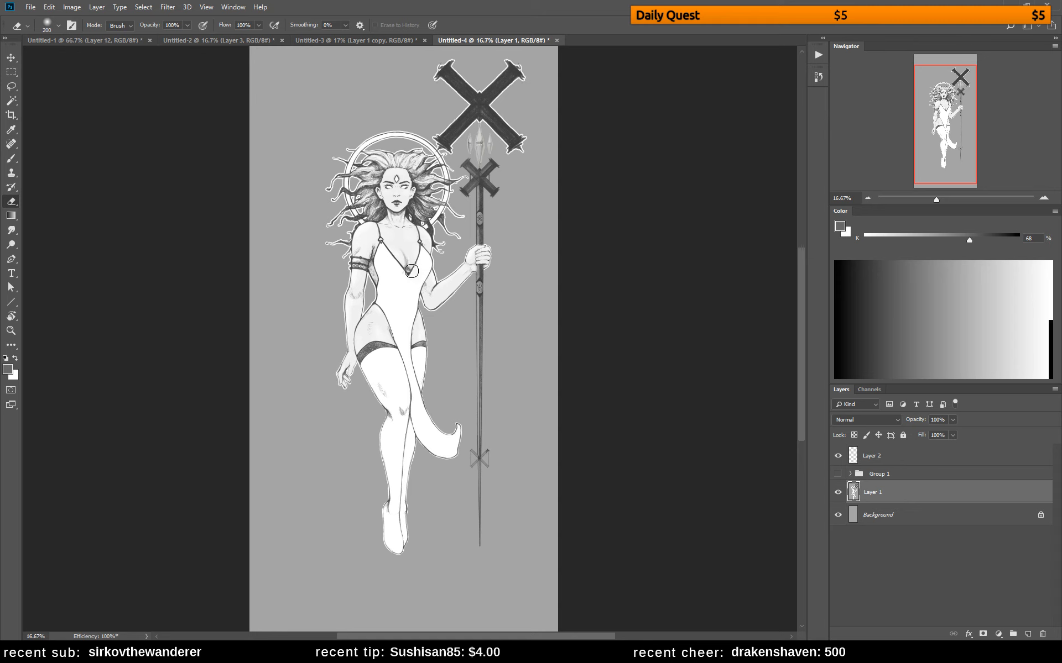
key("b")
left_click(411, 264, "alt")
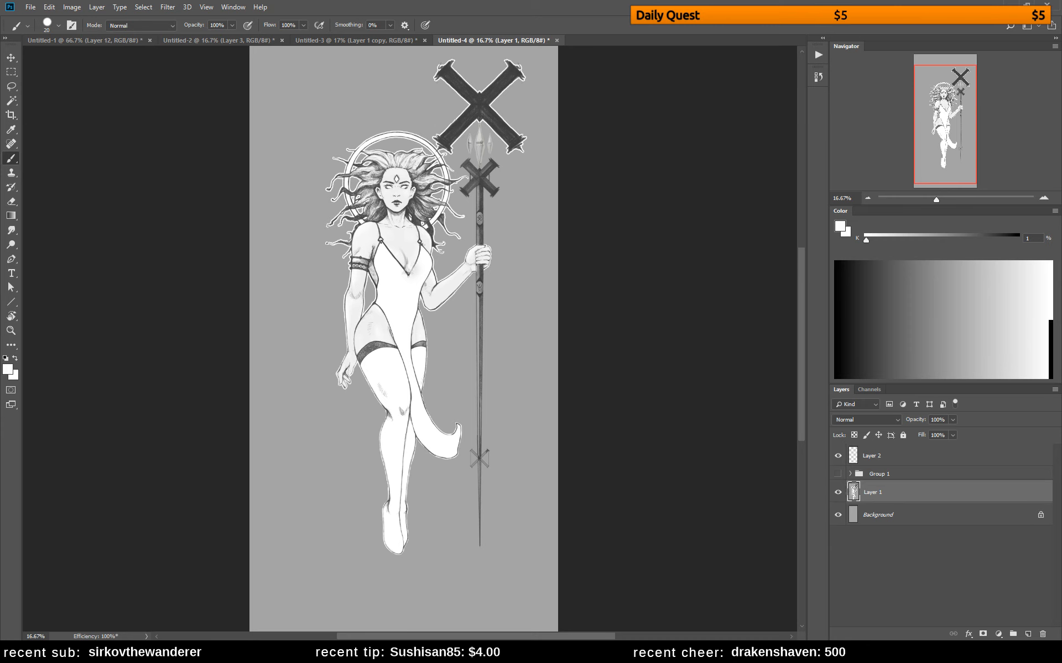
left_click(409, 274, "alt")
key("e")
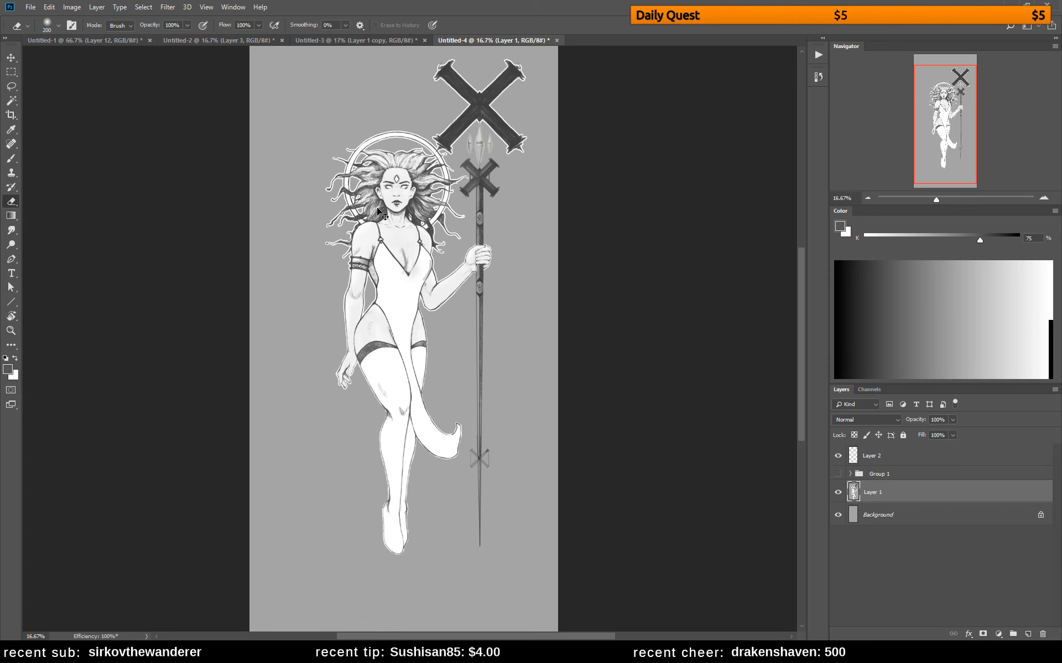
key("b")
Set the brush to 50 px and soften the shading between the straps and down the cleavage on Layer 1
key("x")
right_click(431, 227)
left_click(499, 256)
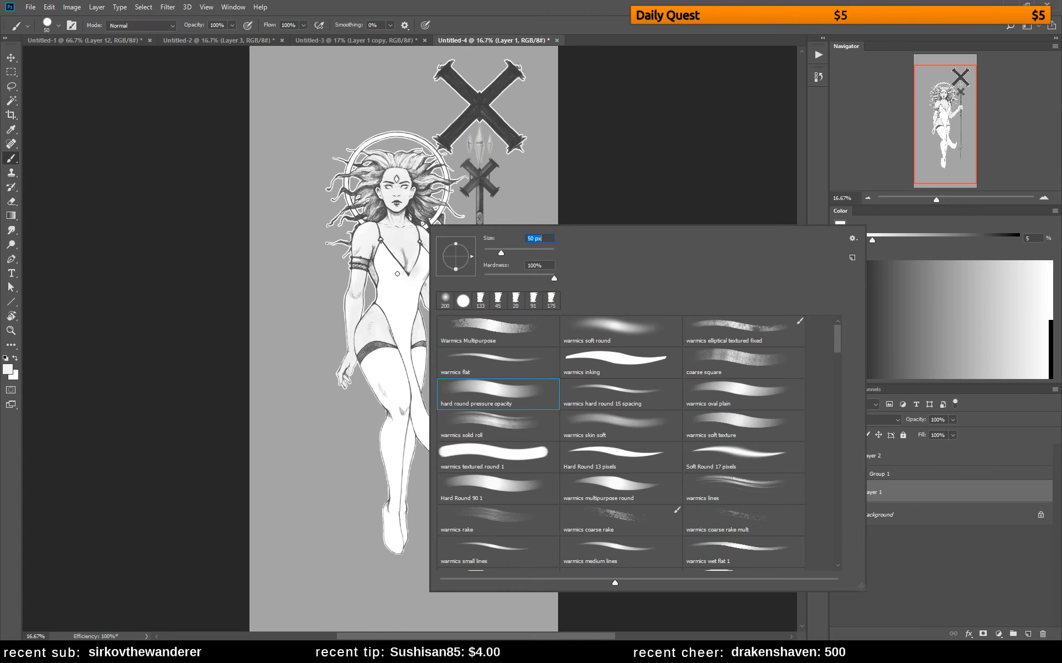
left_click(403, 259)
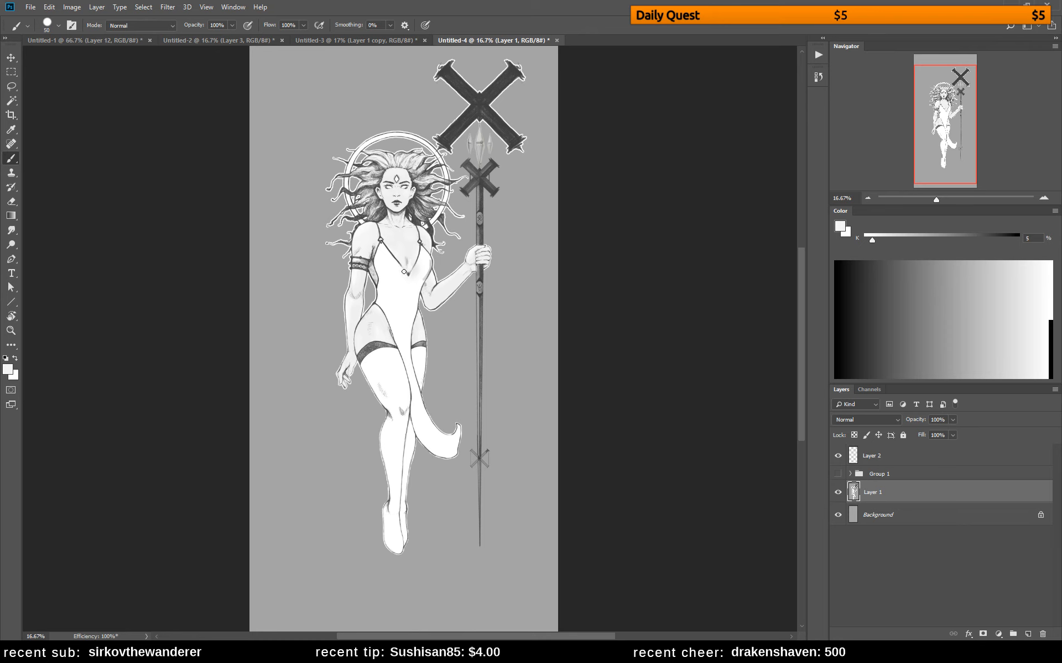
left_click(408, 274, "alt")
left_click_drag(400, 244, 407, 271)
left_click(390, 244, "alt")
left_click_drag(394, 247, 401, 264)
Try shading the shoulder above the armband with a sampled dark gray and undo the last three strokes
left_click(362, 264, "alt")
left_click_drag(375, 225, 367, 239)
key("ctrl+alt+z")
key("ctrl+alt+z")
key("ctrl+alt+z")
Show Group 1 and repaint the rear calf and the hanging cloth beside it on Layer 4 in white
key("alt")
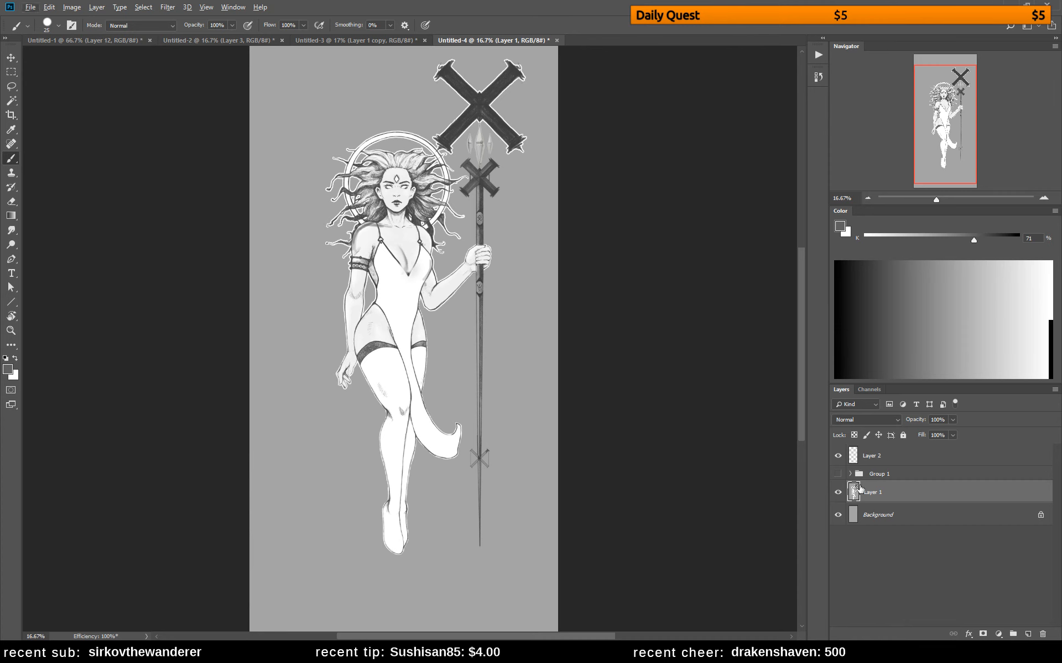
left_click(837, 474)
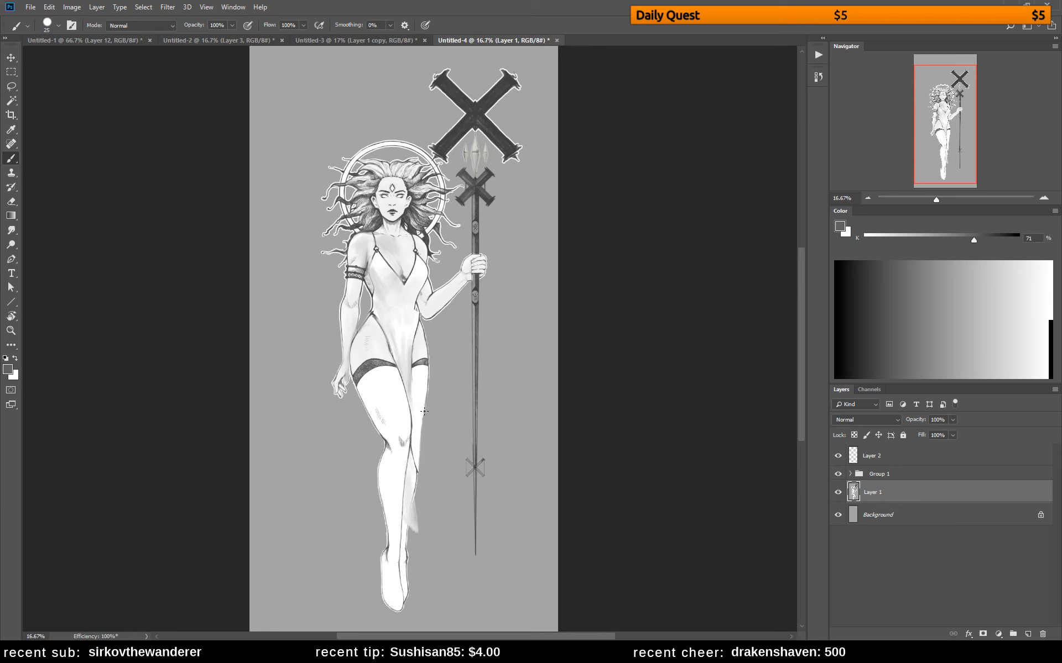
left_click(414, 448, "alt")
left_click(850, 473)
left_click(854, 493)
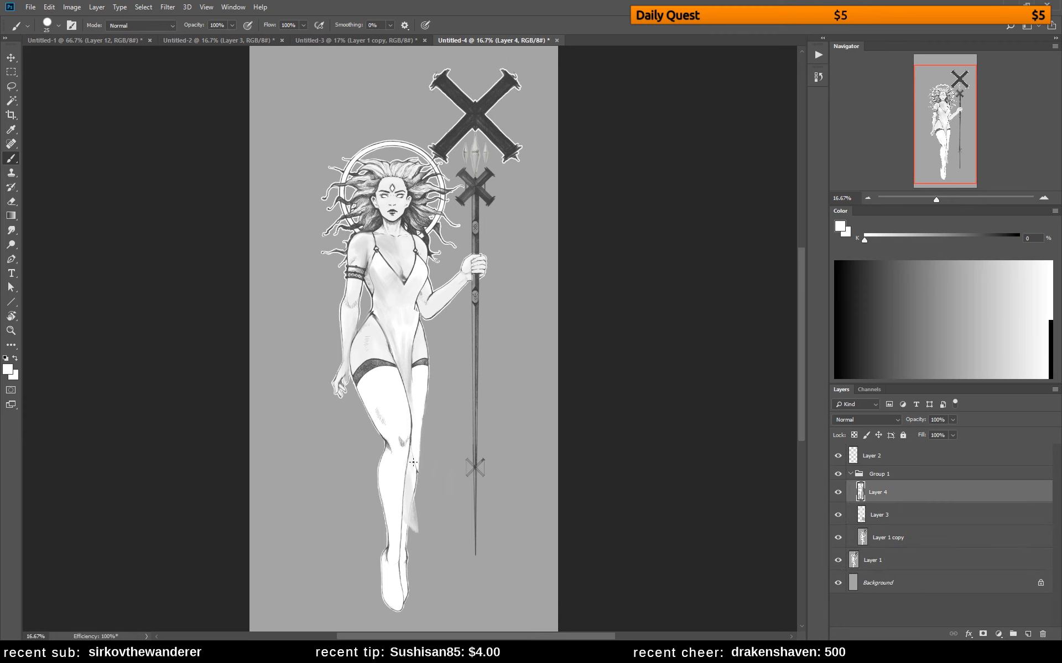
left_click_drag(417, 470, 415, 515)
mouse_move(411, 463)
left_mouse_down()
mouse_move(421, 541)
mouse_move(414, 535)
left_mouse_up()
Draw the cloth's edges and hem behind both sides of the lower legs in 58% gray
left_click(952, 236)
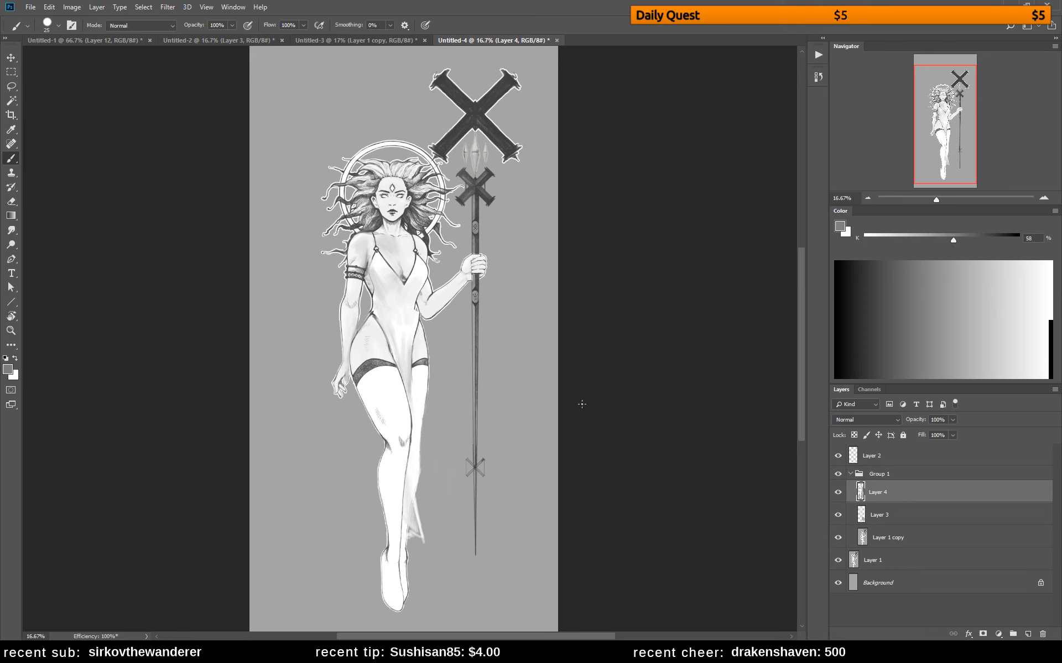
left_click_drag(409, 449, 420, 536)
key("e")
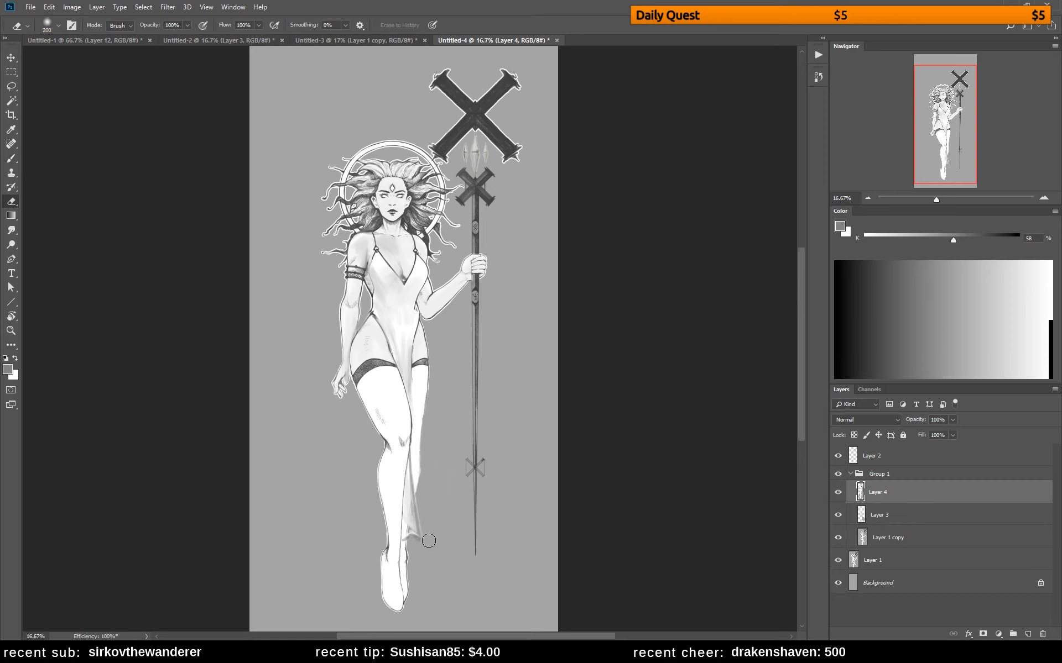
key("b")
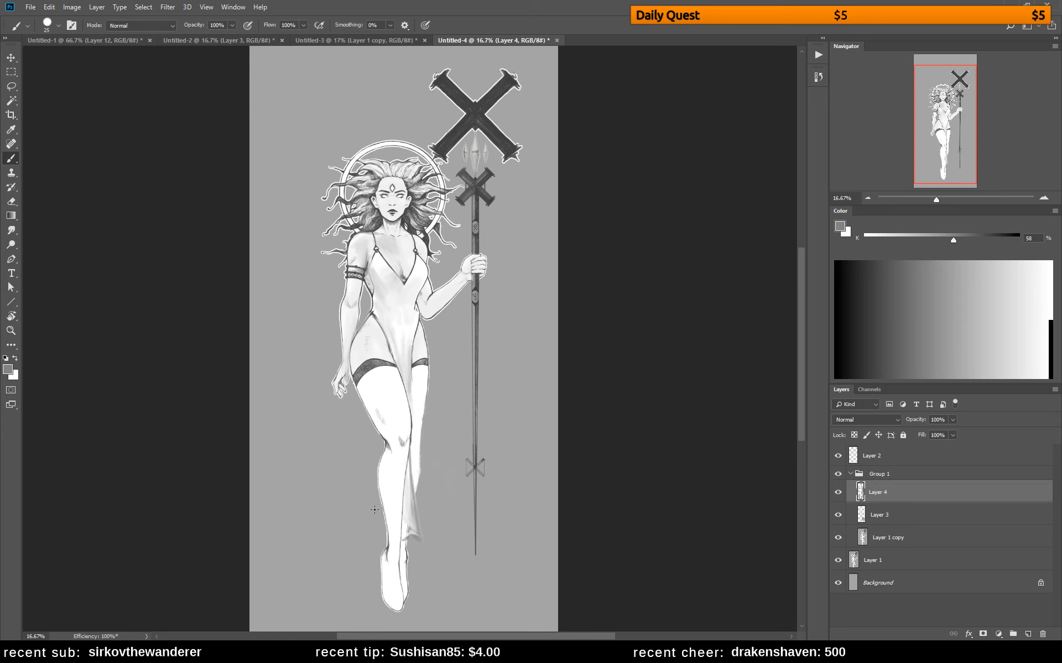
mouse_move(375, 509)
left_mouse_down()
mouse_move(378, 499)
mouse_move(373, 531)
mouse_move(416, 550)
left_mouse_up()
Sketch new contours around the front knee and paint over the old thigh and knee marks in white
left_click_drag(376, 408, 388, 464)
key("ctrl+z")
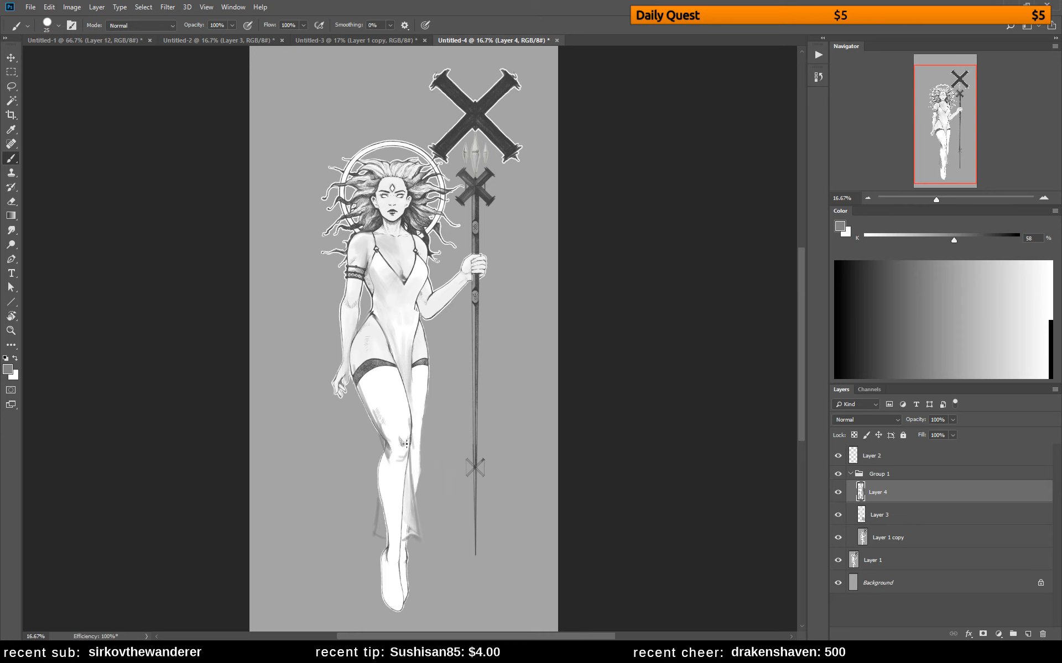
mouse_move(407, 438)
left_mouse_down()
mouse_move(397, 468)
mouse_move(406, 473)
left_mouse_up()
key("e")
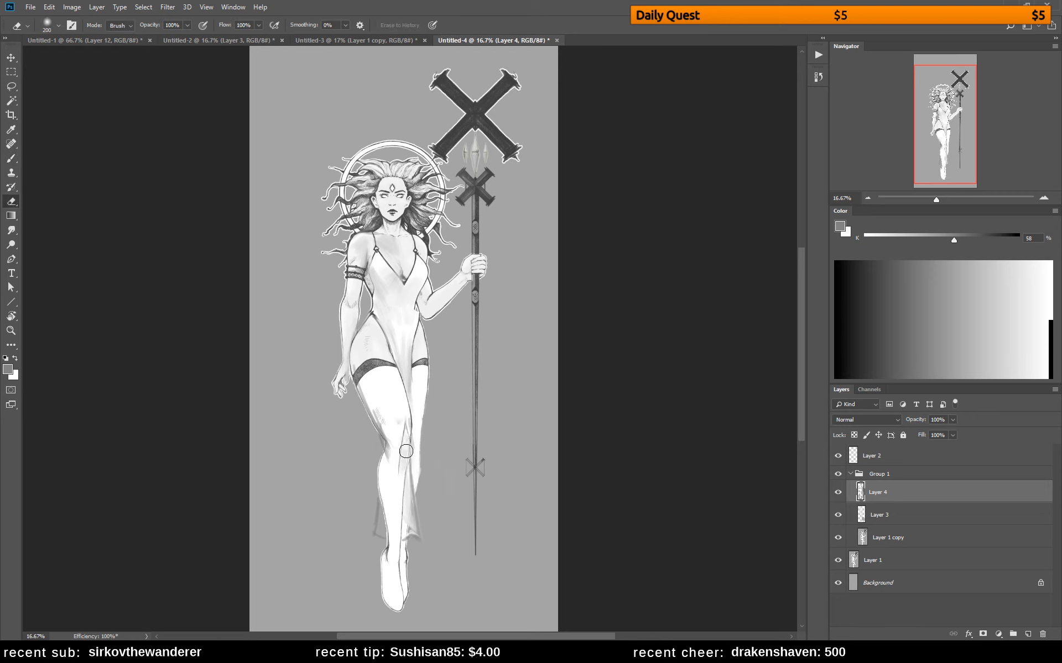
key("b")
left_click(412, 449, "alt")
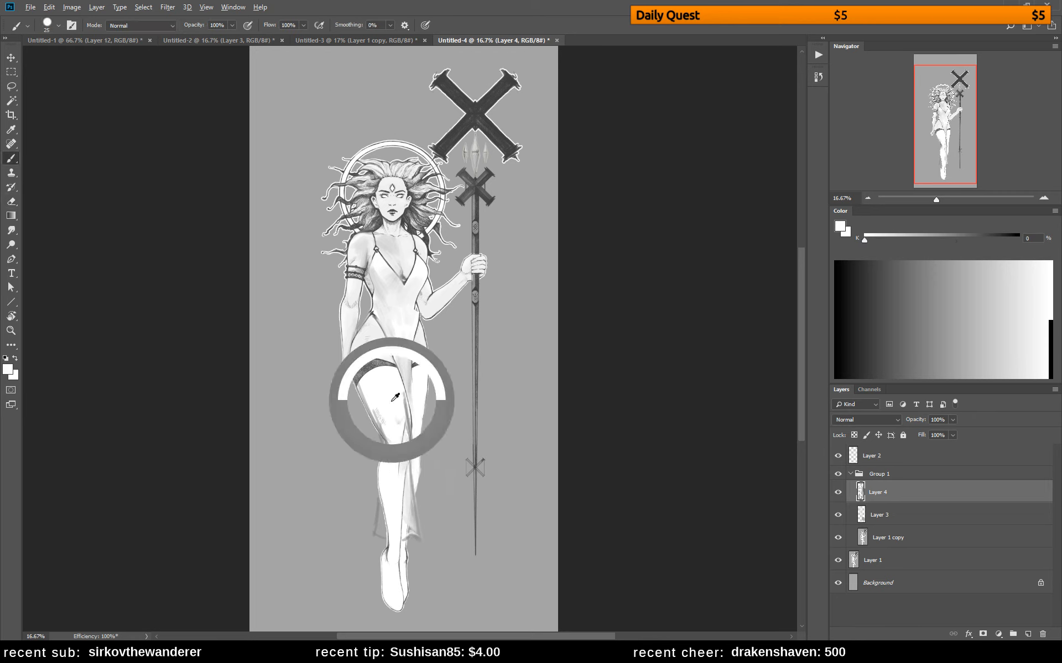
mouse_move(401, 406)
left_mouse_down()
mouse_move(409, 437)
mouse_move(397, 387)
mouse_move(407, 449)
mouse_move(368, 390)
mouse_move(386, 440)
left_mouse_up()
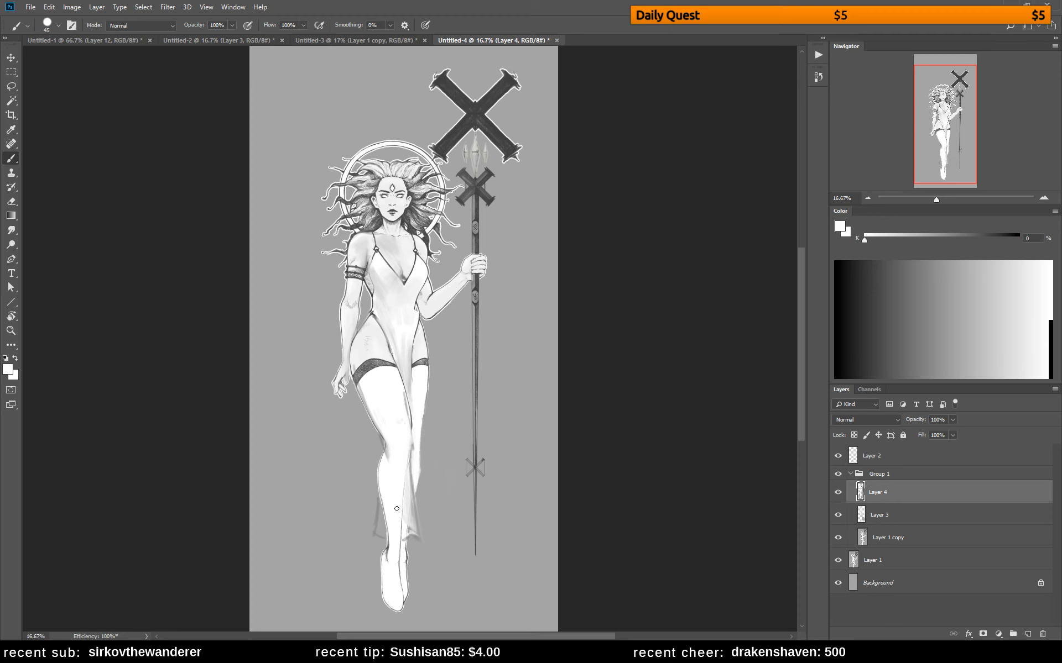
Redraw the thigh, shin and ankle contours of both legs in 57% gray with a finer brush, undoing stray strokes
left_click(952, 265)
left_click_drag(402, 392, 408, 430)
left_click_drag(405, 481, 401, 534)
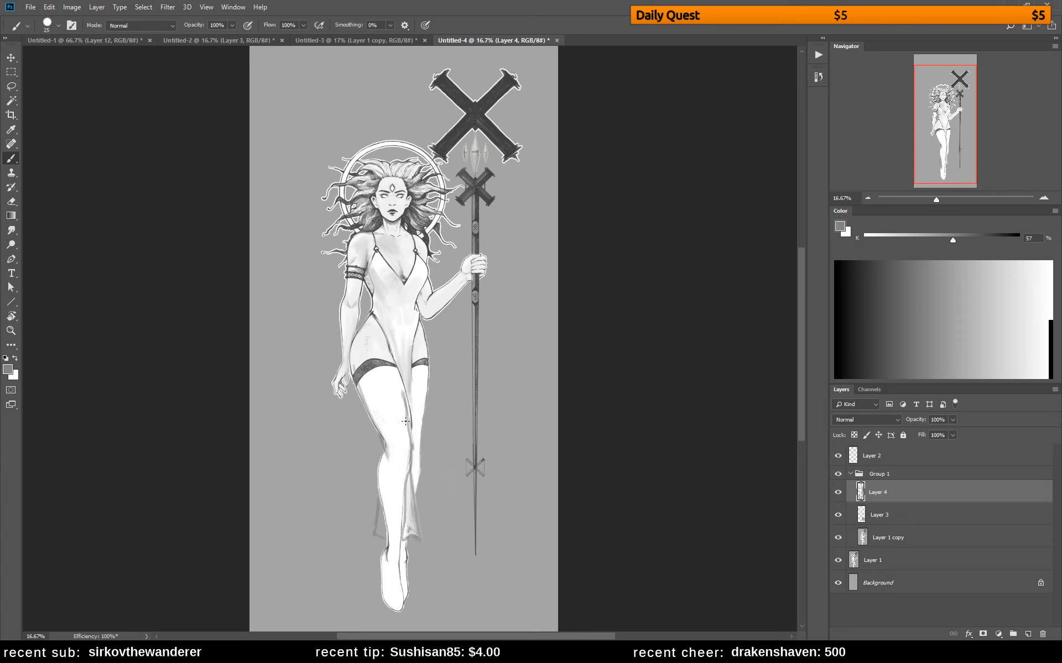
key("ctrl+alt+z")
key("ctrl+alt+z")
left_click_drag(398, 547, 402, 568)
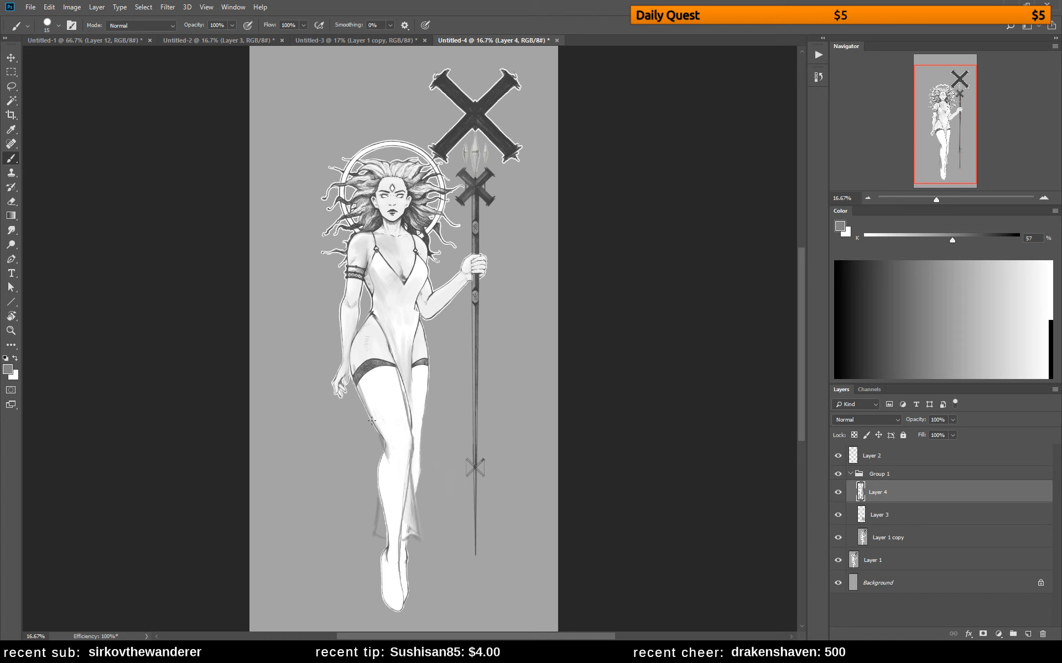
mouse_move(383, 522)
left_mouse_down()
mouse_move(381, 443)
mouse_move(381, 507)
left_mouse_up()
left_click_drag(427, 384, 413, 505)
Slim the front calf by erasing its outer edge and painting along it with the 43% background gray
key("e")
left_click_drag(378, 454, 370, 481)
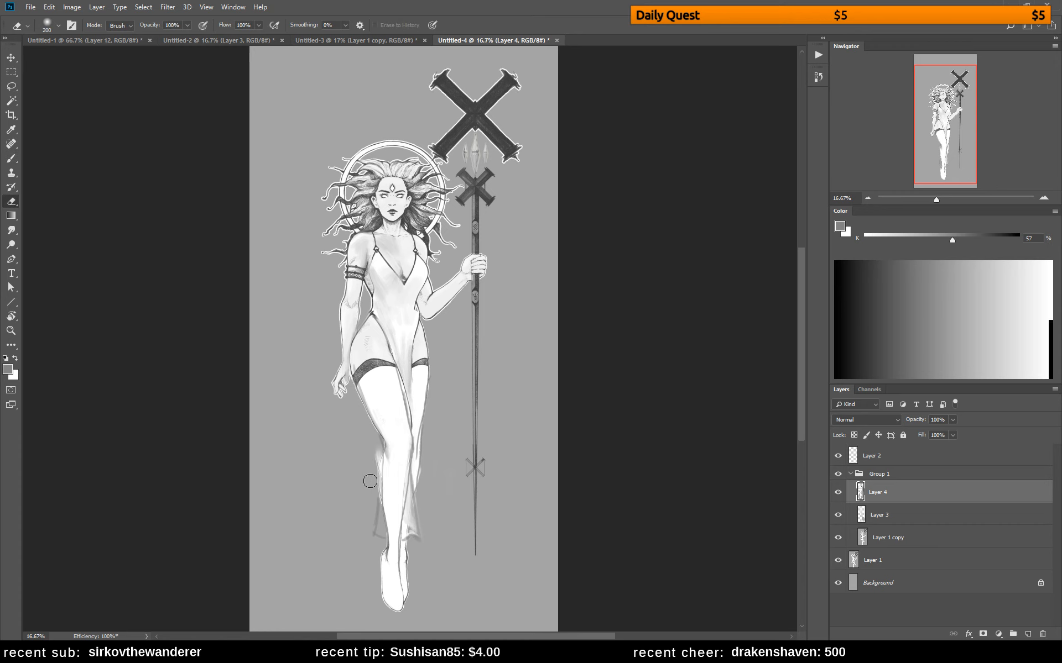
key("b")
left_click(368, 467, "alt")
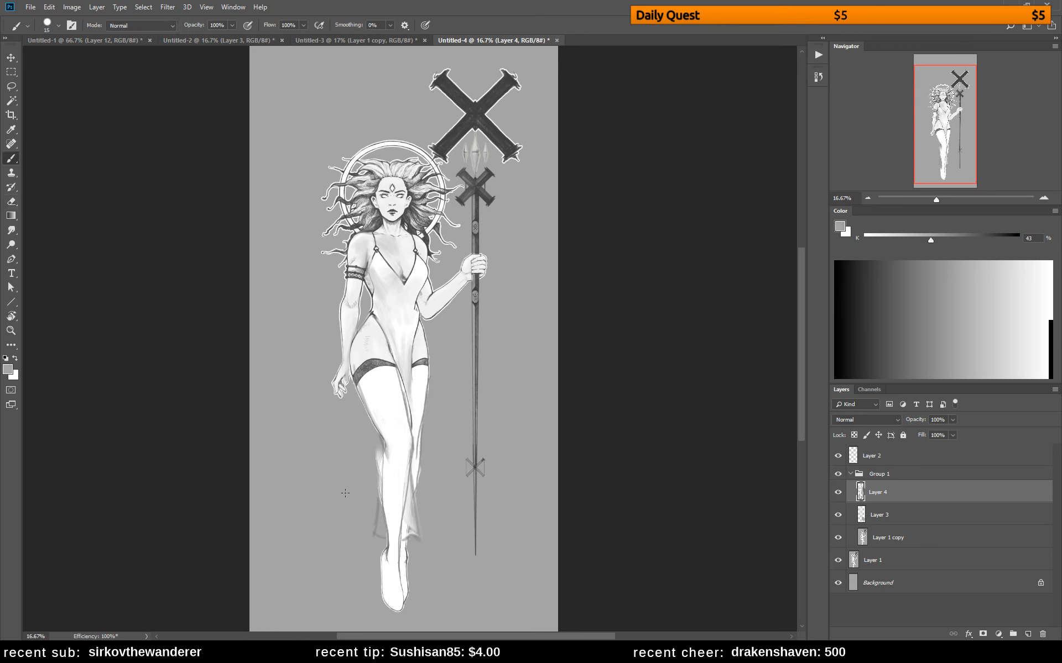
mouse_move(374, 446)
left_mouse_down()
mouse_move(376, 484)
mouse_move(379, 453)
mouse_move(376, 529)
left_mouse_up()
left_click(413, 261, "alt")
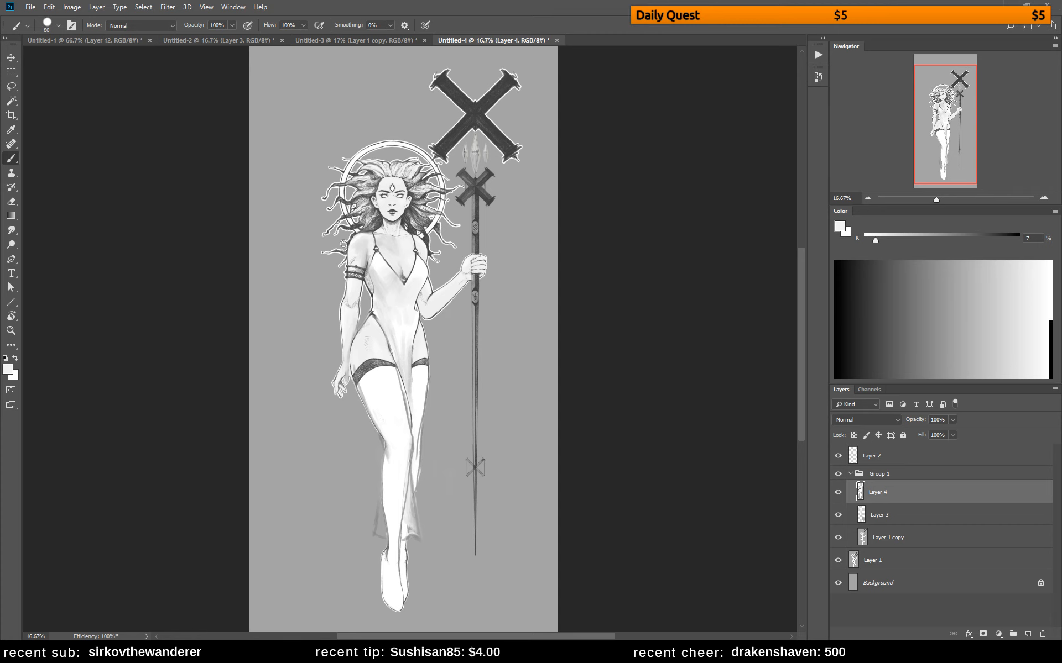
key("z")
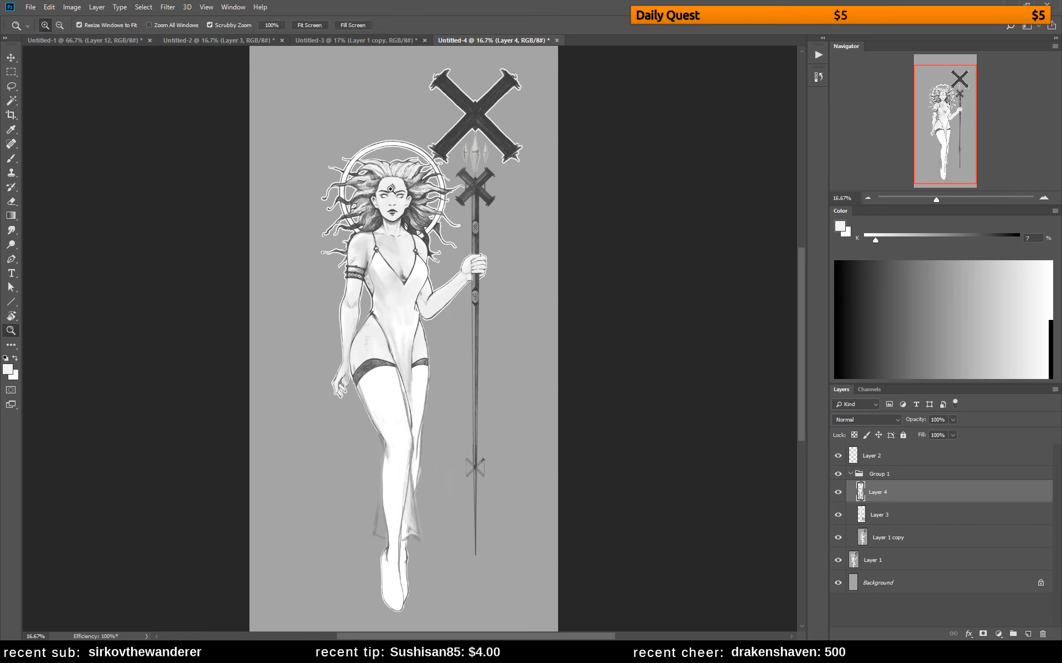
left_click_drag(383, 192, 429, 180)
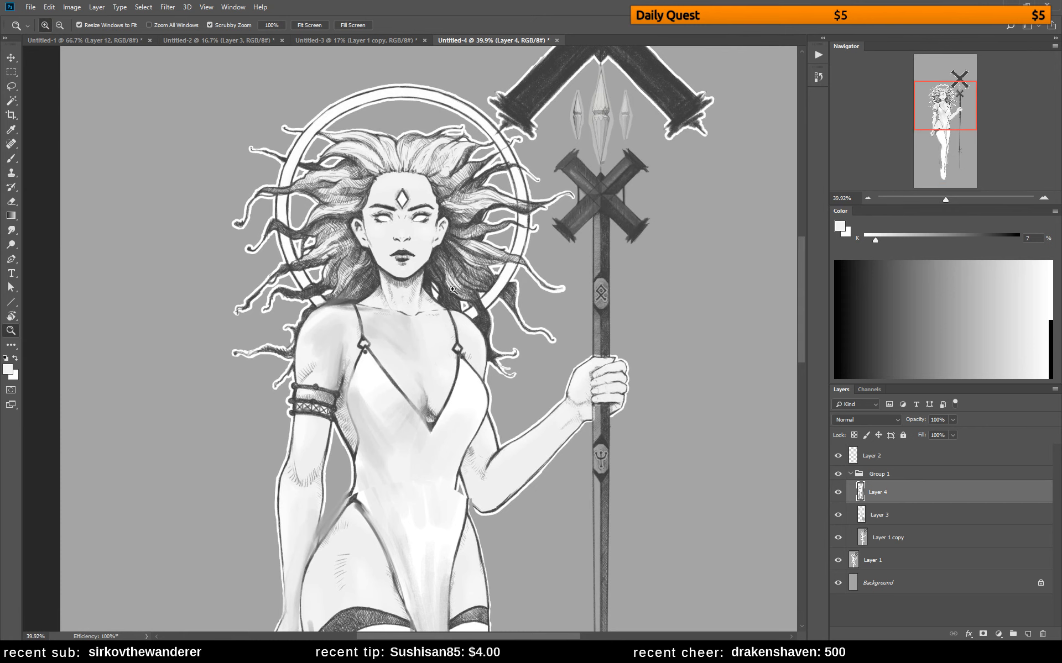
left_click_drag(461, 346, 405, 353)
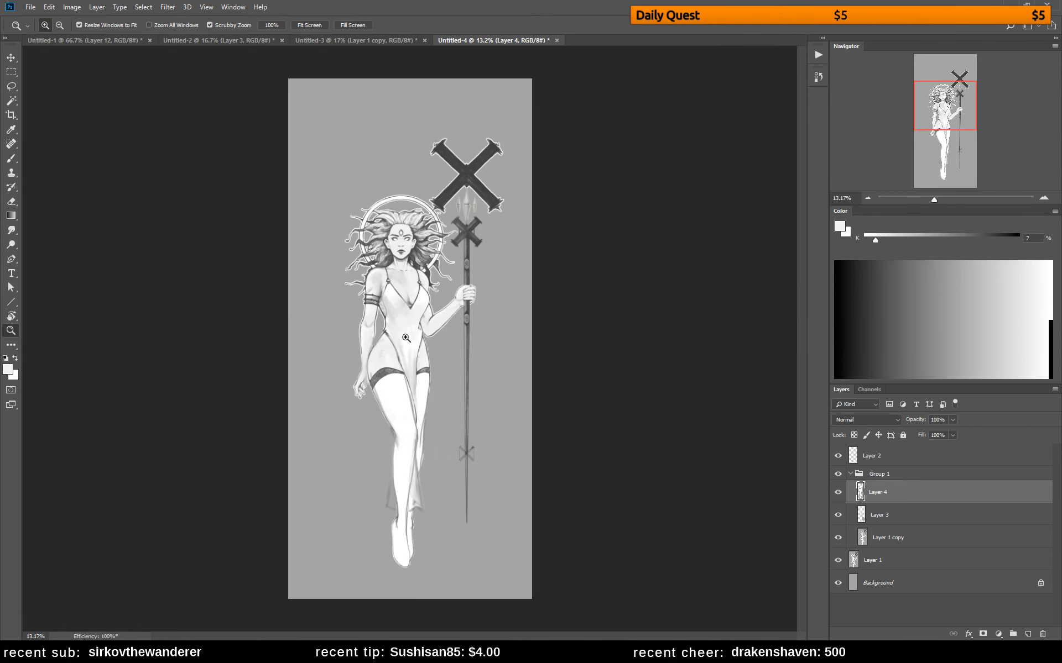
left_click(448, 423)
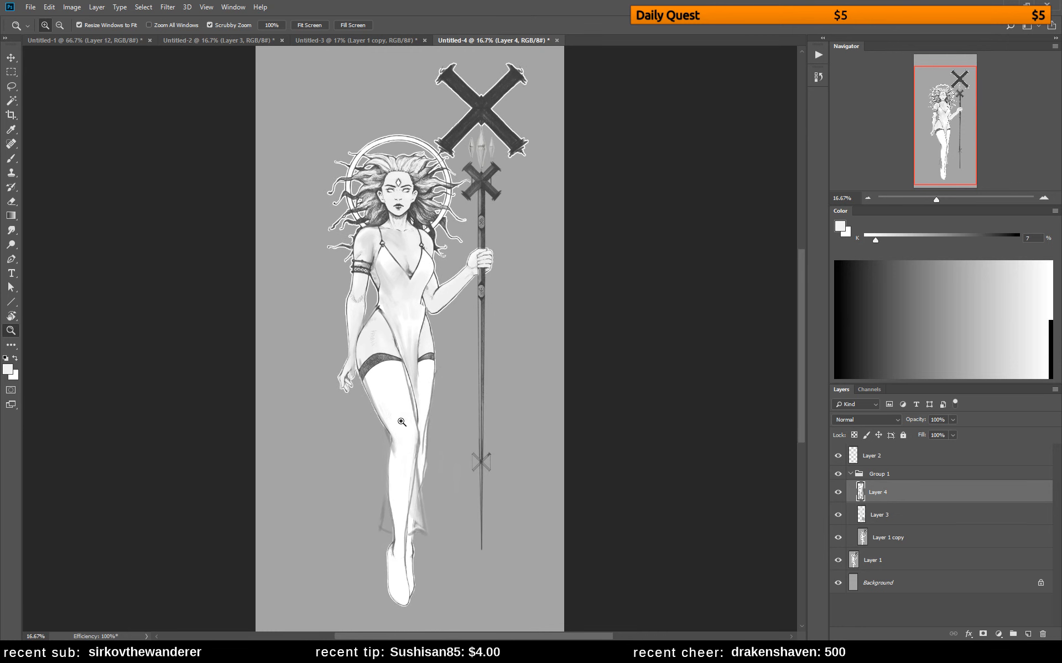
Paint light strands in the hair beside the ear on the staff side, using 1% gray and a 9 px brush
left_click_drag(367, 199, 420, 200)
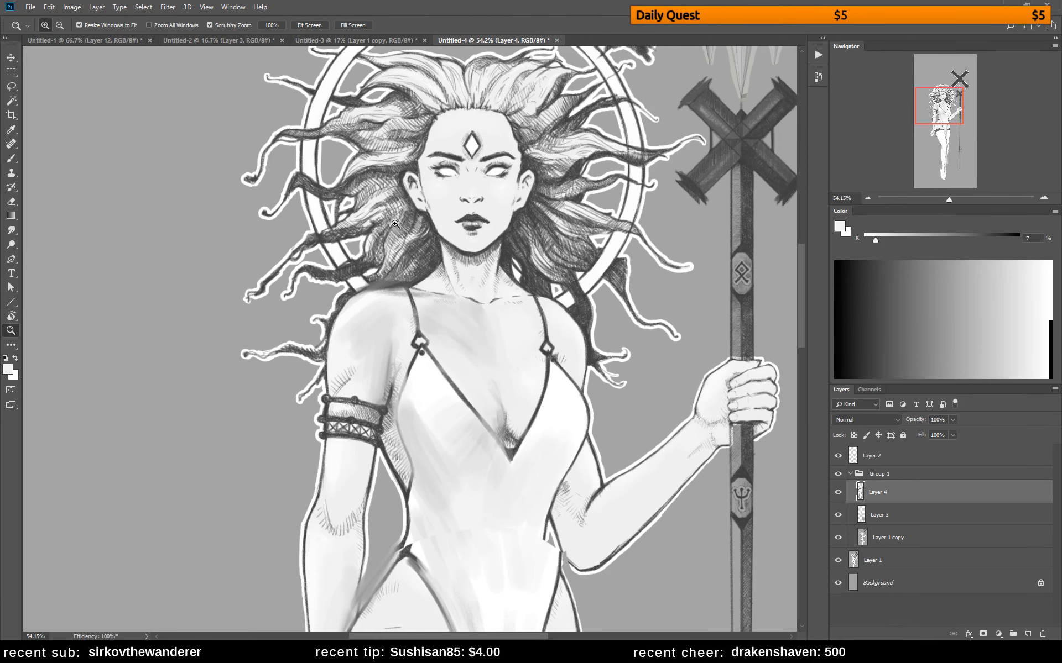
left_click_drag(549, 188, 460, 228)
key("b")
right_click(504, 212)
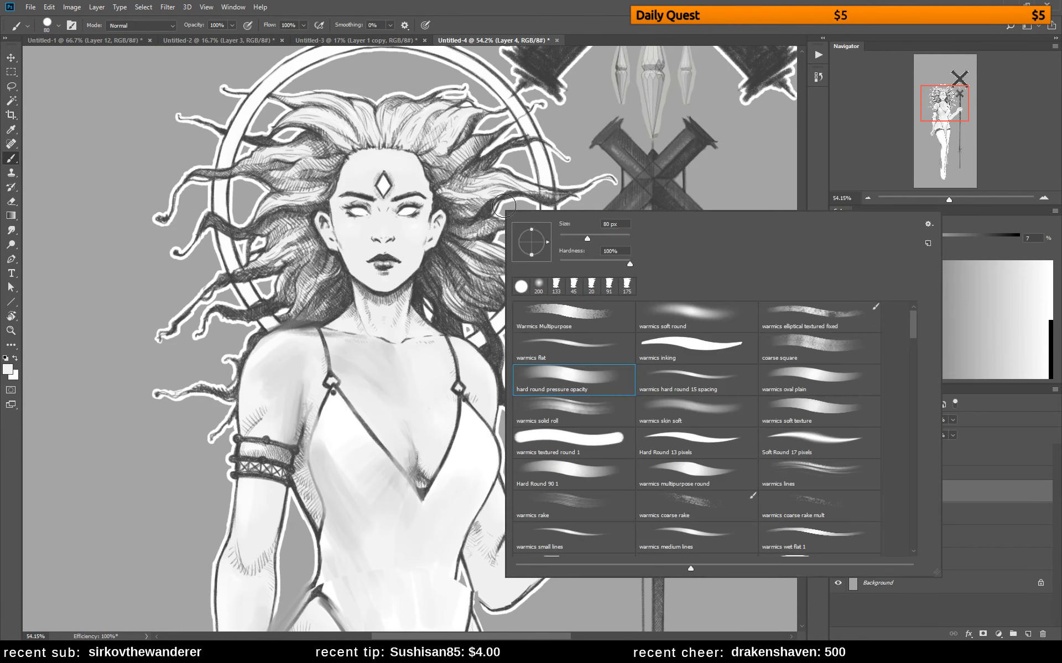
left_click_drag(568, 239, 563, 239)
left_click(563, 240)
left_click(463, 229, "alt")
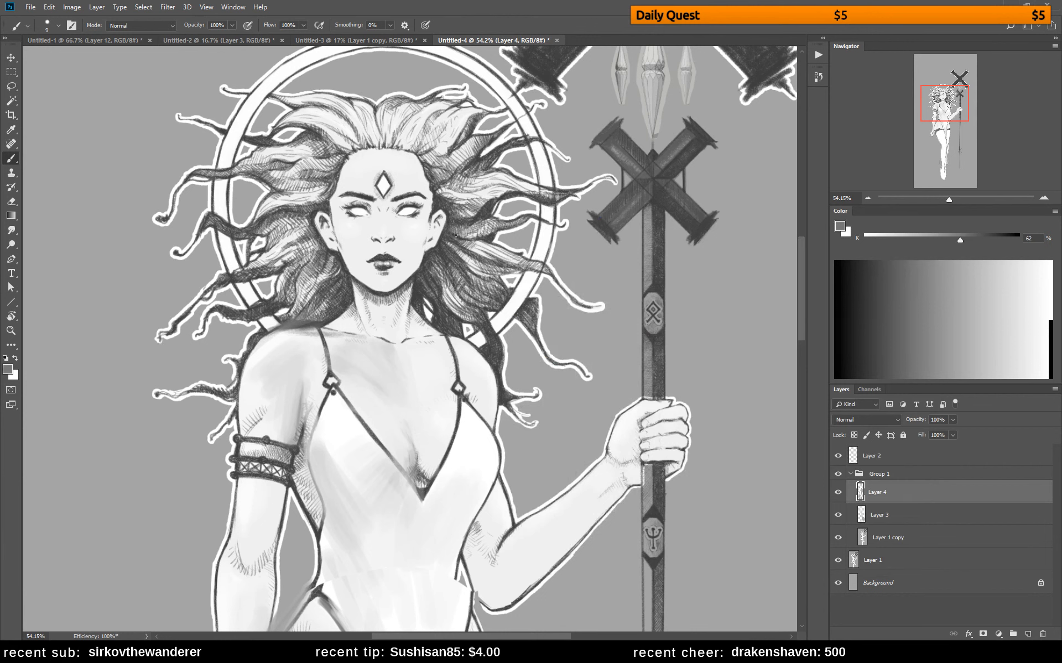
left_click(547, 241, "alt")
left_click_drag(471, 234, 499, 228)
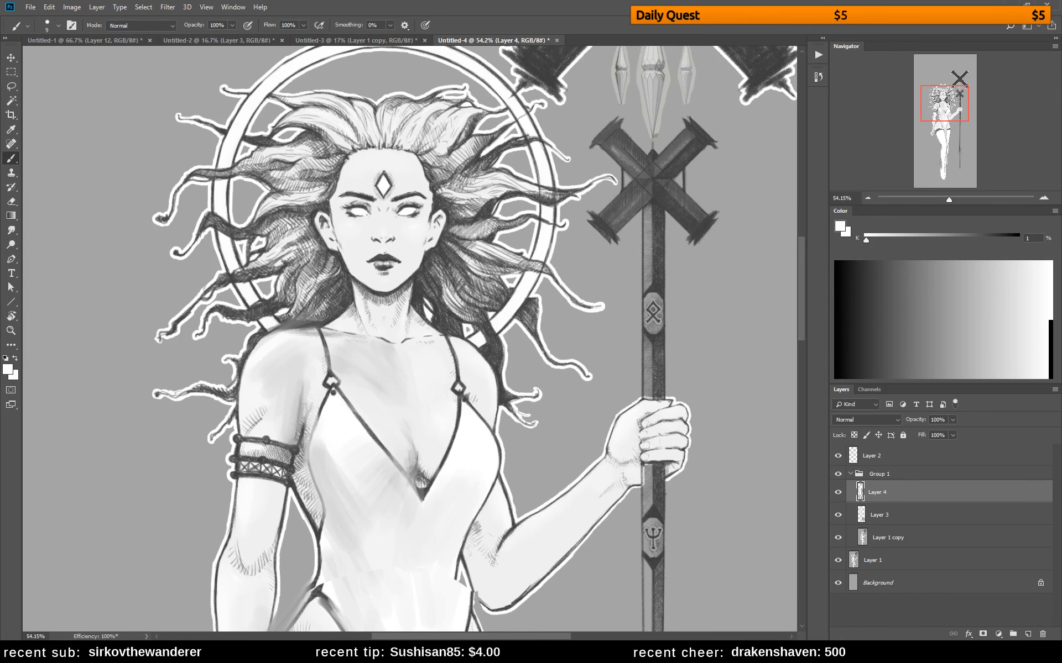
Draw fine darker strands through the same hair lock beside the ear in 61% gray with a 3 px brush
left_click(449, 201, "alt")
right_click(497, 234)
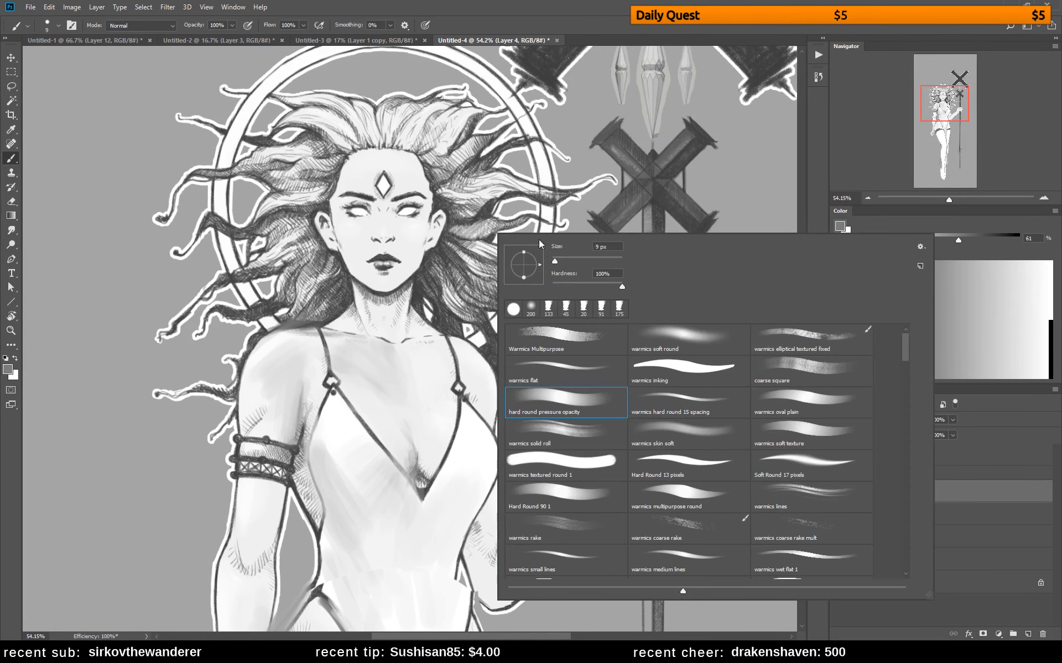
left_click_drag(555, 265, 551, 264)
left_click(454, 224)
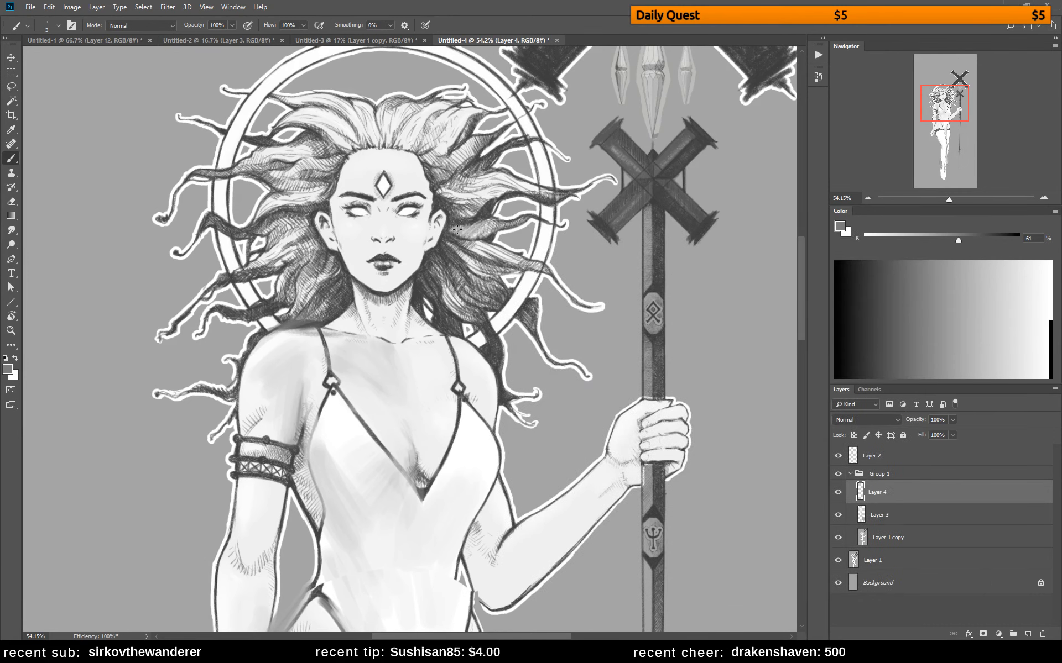
left_click_drag(456, 236, 504, 221)
left_click(457, 231, "alt")
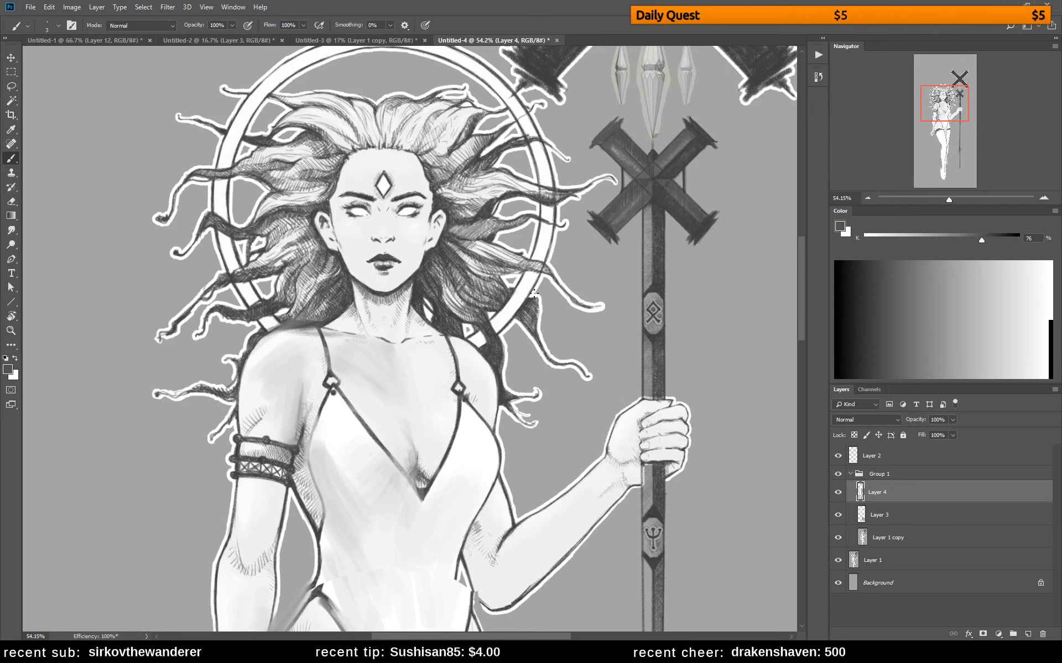
key("r")
left_click_drag(559, 264, 576, 238)
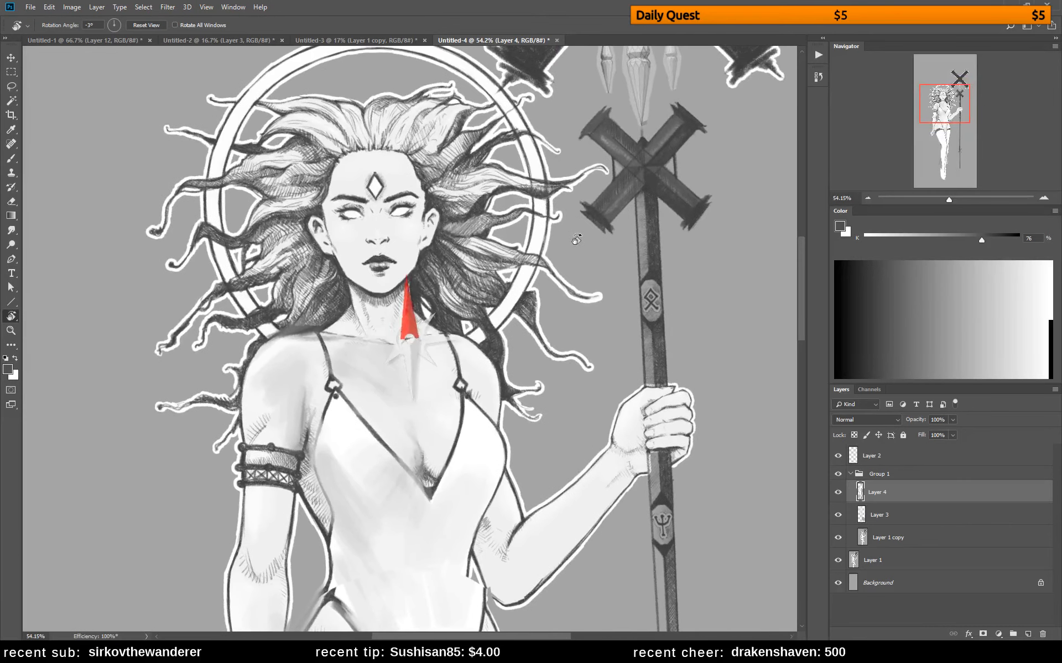
key("Escape")
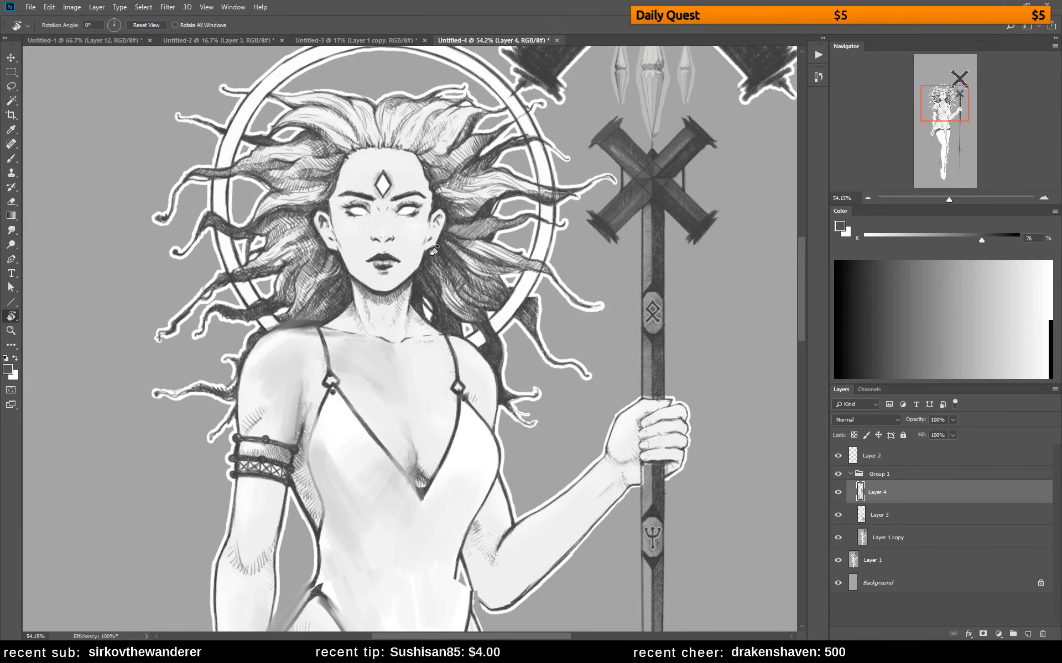
key("b")
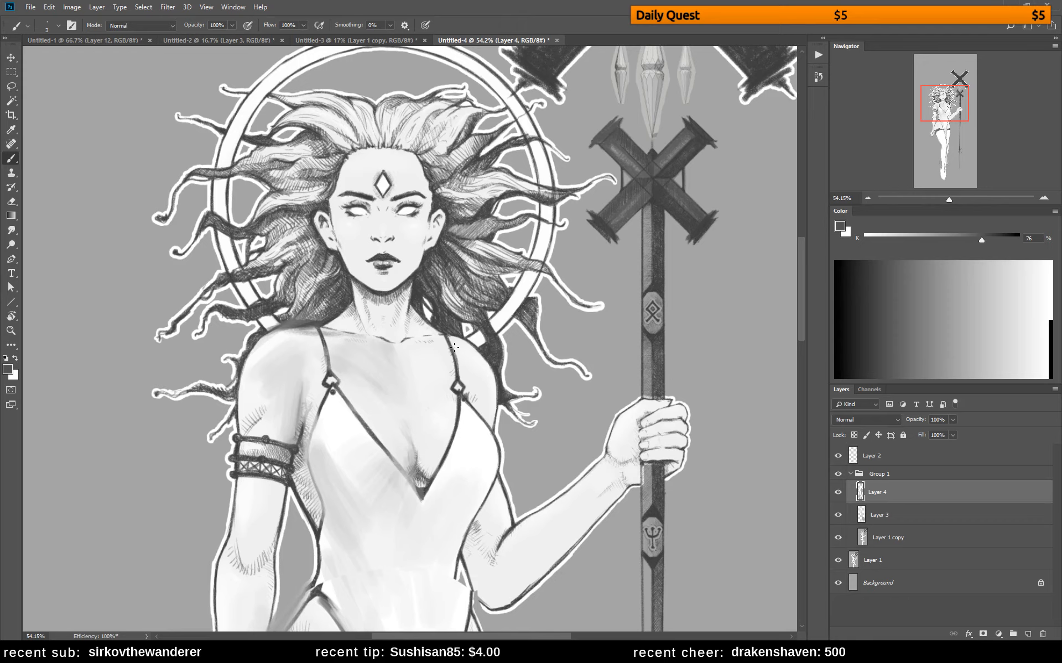
Paint over the jagged mark on the waist beside the bent elbow in 5% gray with a 26 px brush
key("z")
left_click_drag(463, 350, 426, 350)
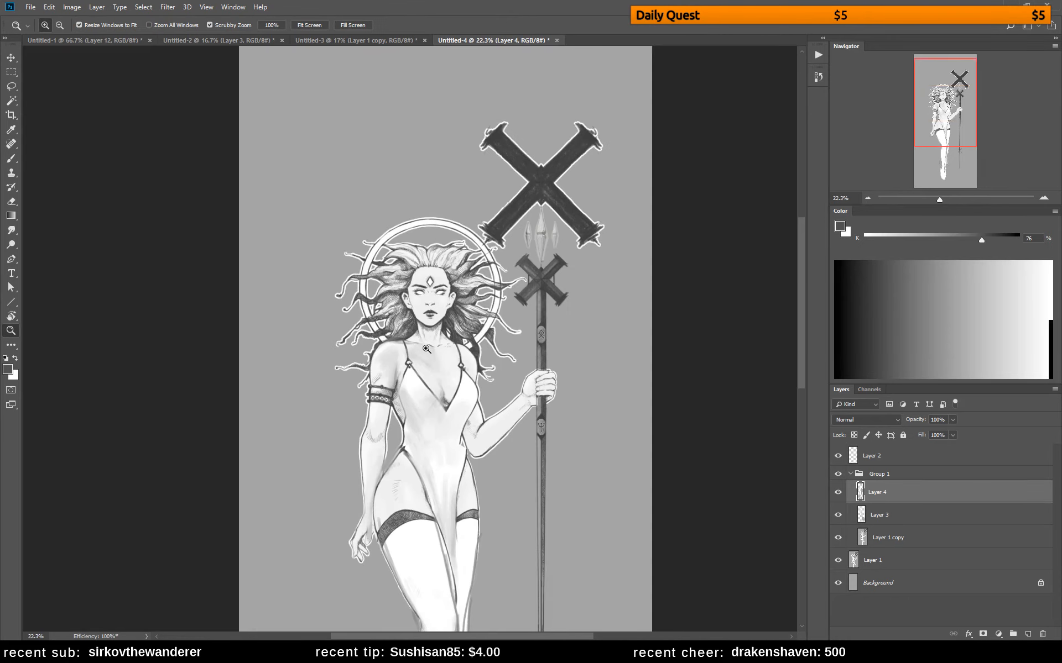
left_click(434, 352)
left_click(445, 387, "alt")
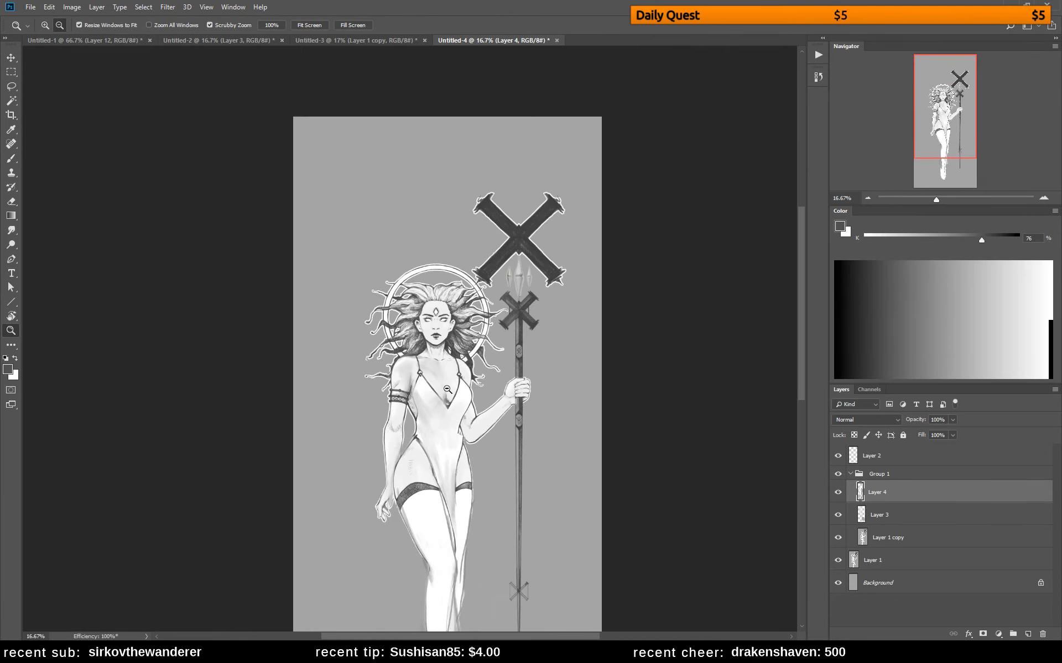
left_click(450, 392, "alt")
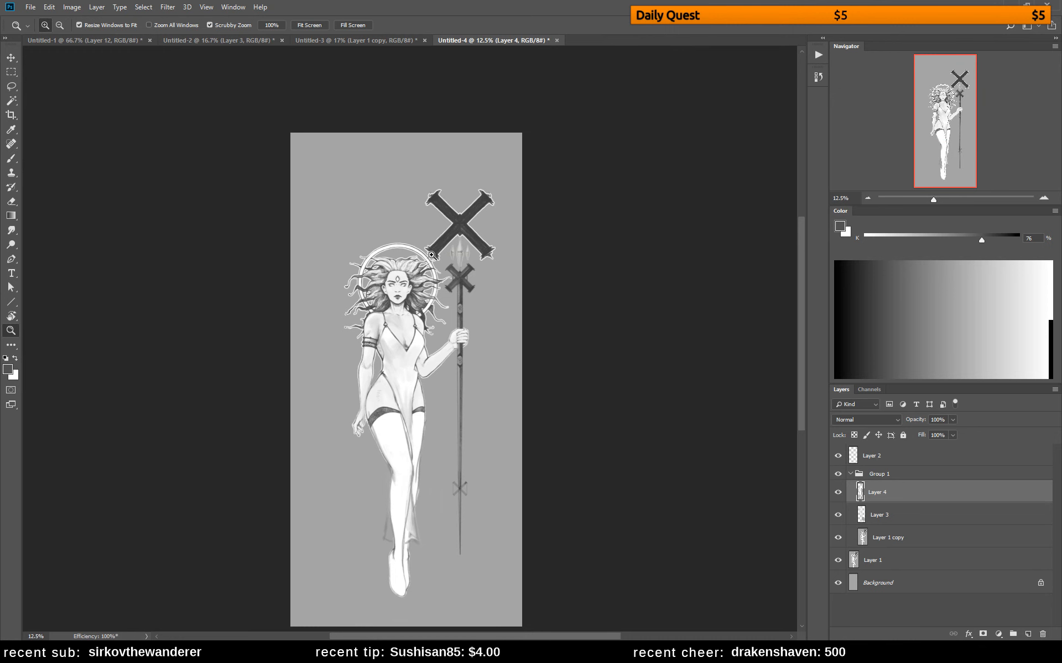
left_click(414, 491)
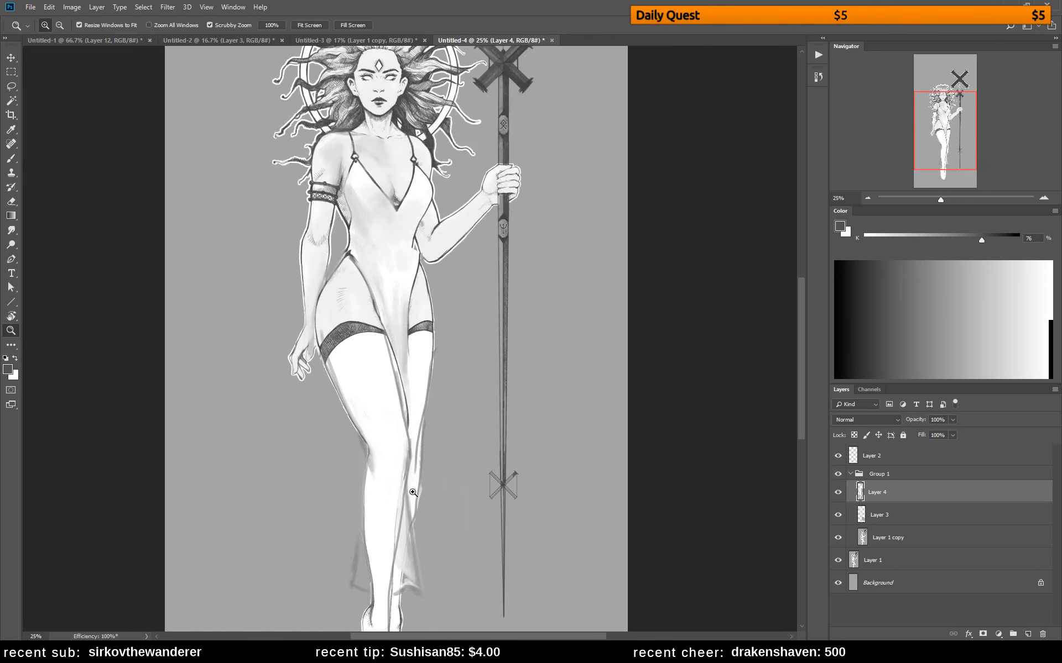
key("b")
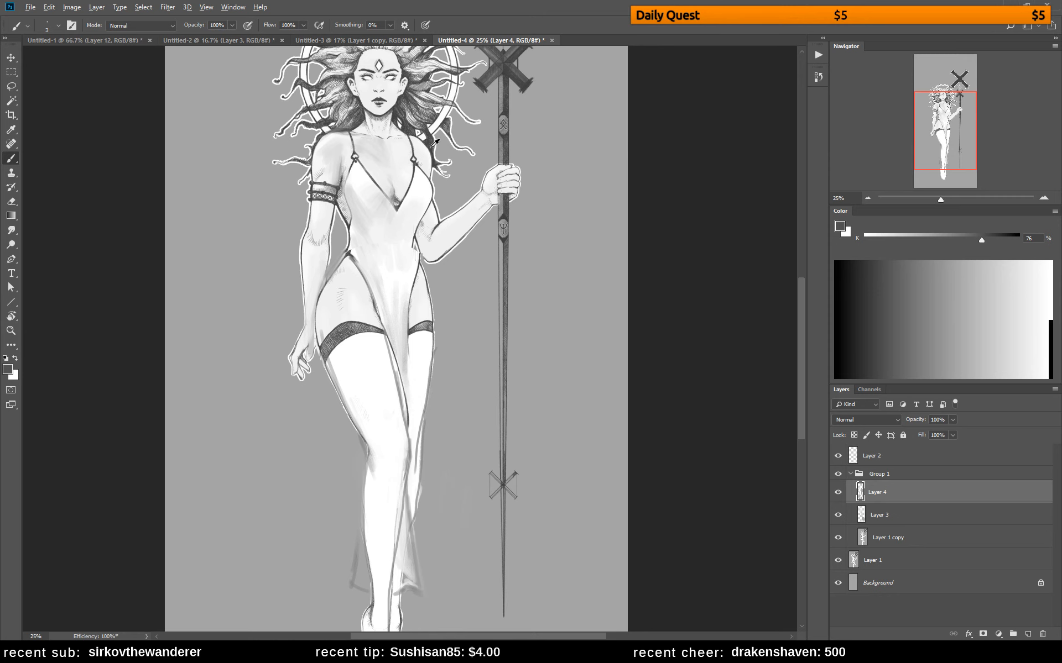
right_click(440, 185)
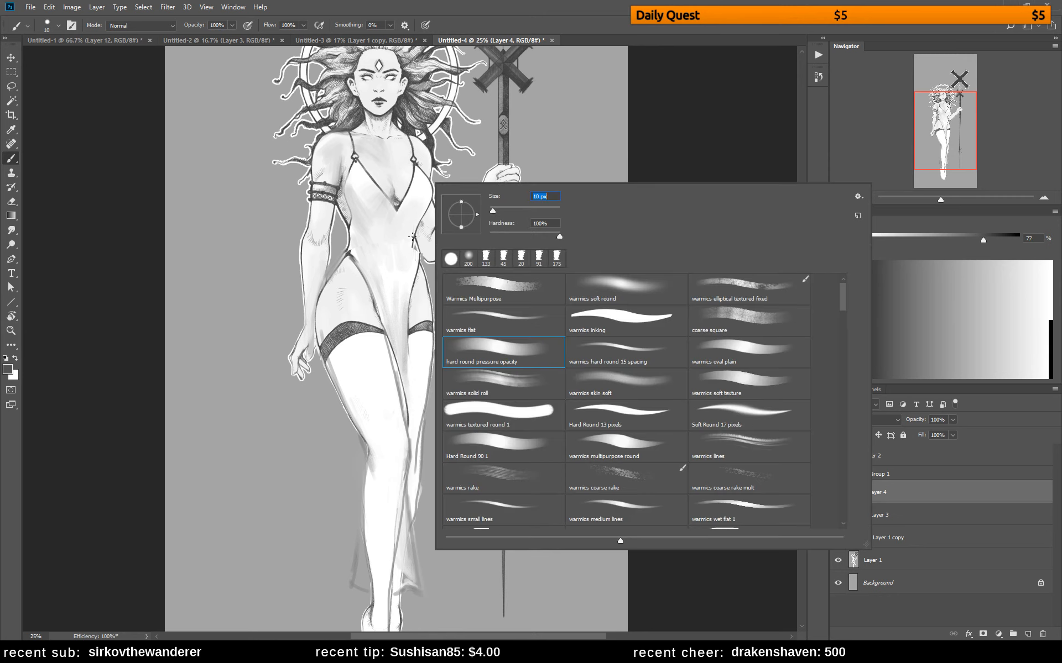
key("Return")
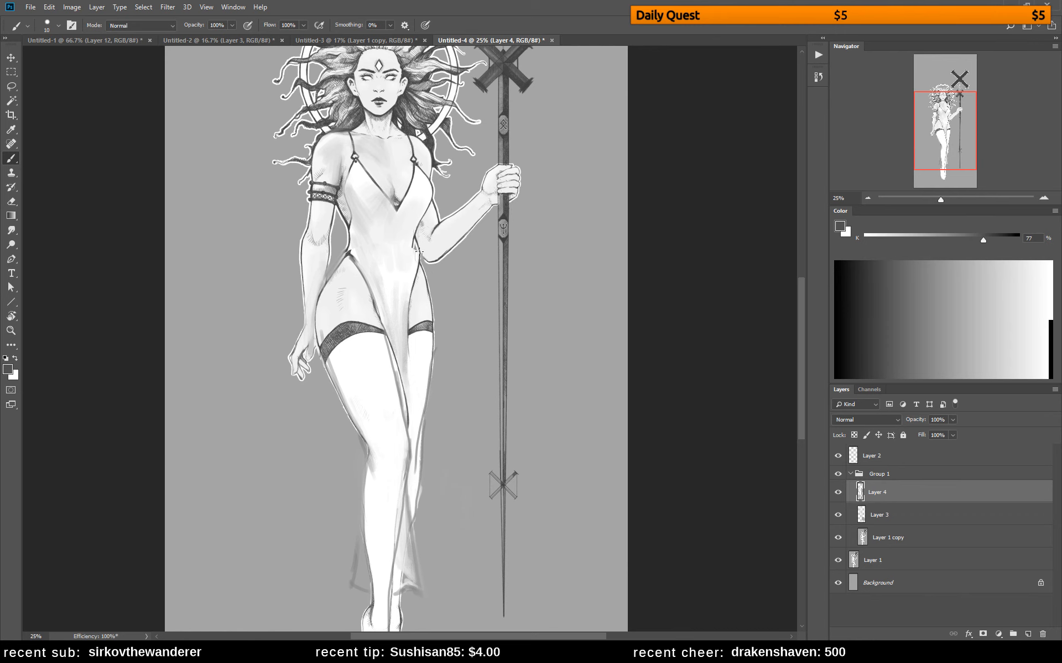
key("x")
right_click(429, 214)
left_click_drag(485, 242, 491, 240)
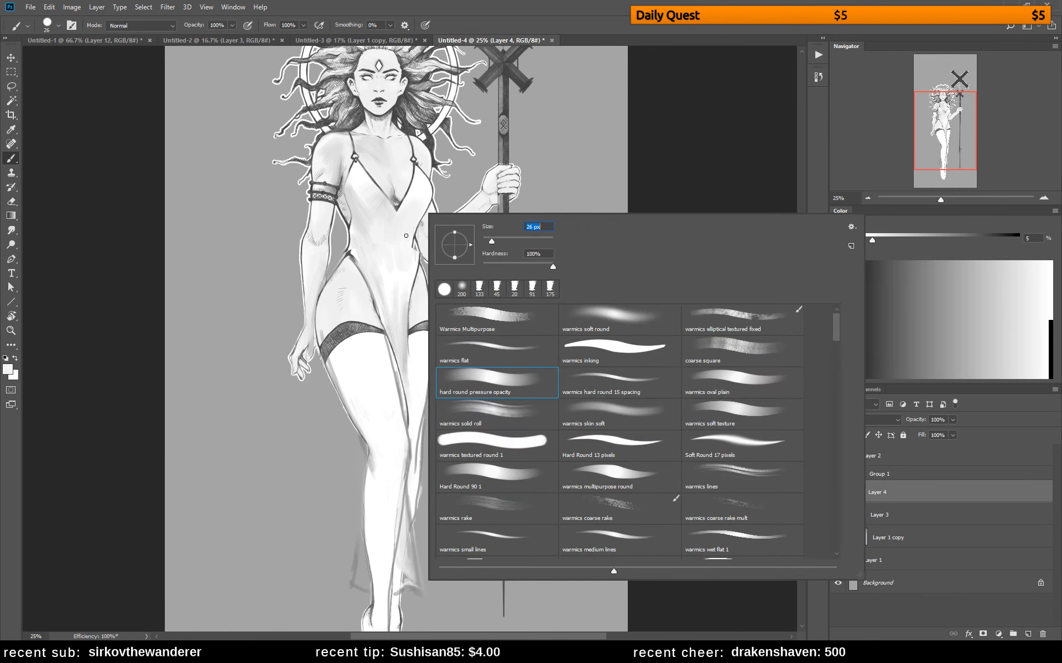
left_click(411, 238)
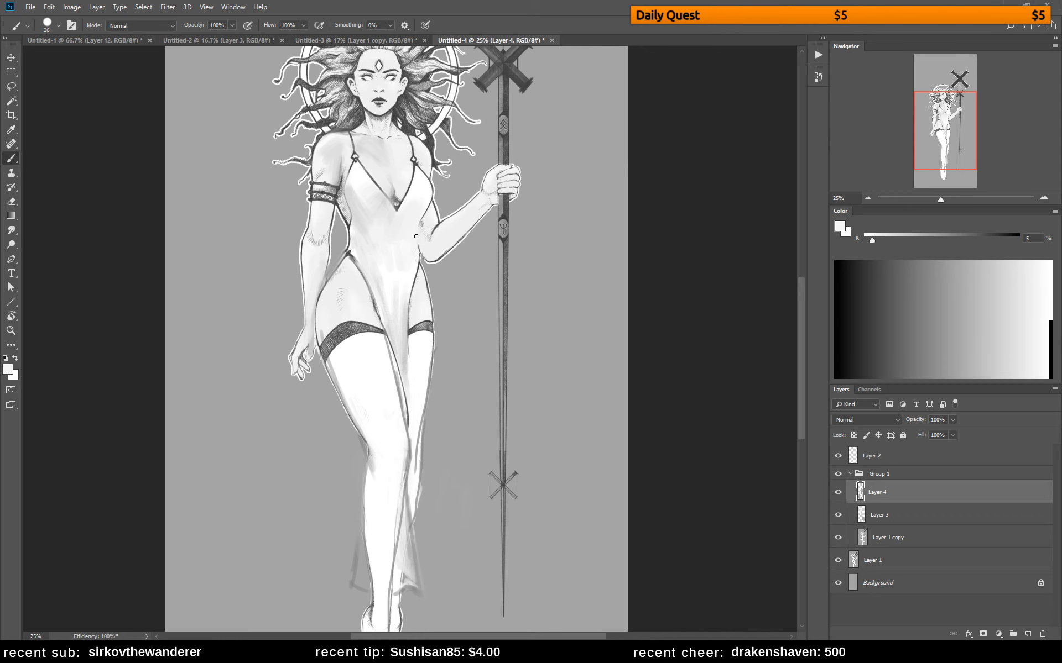
Try to redraw the waist contour beside the bent arm in 80% gray with a finer brush, undoing the strokes
right_click(430, 235)
left_click_drag(506, 253, 496, 254)
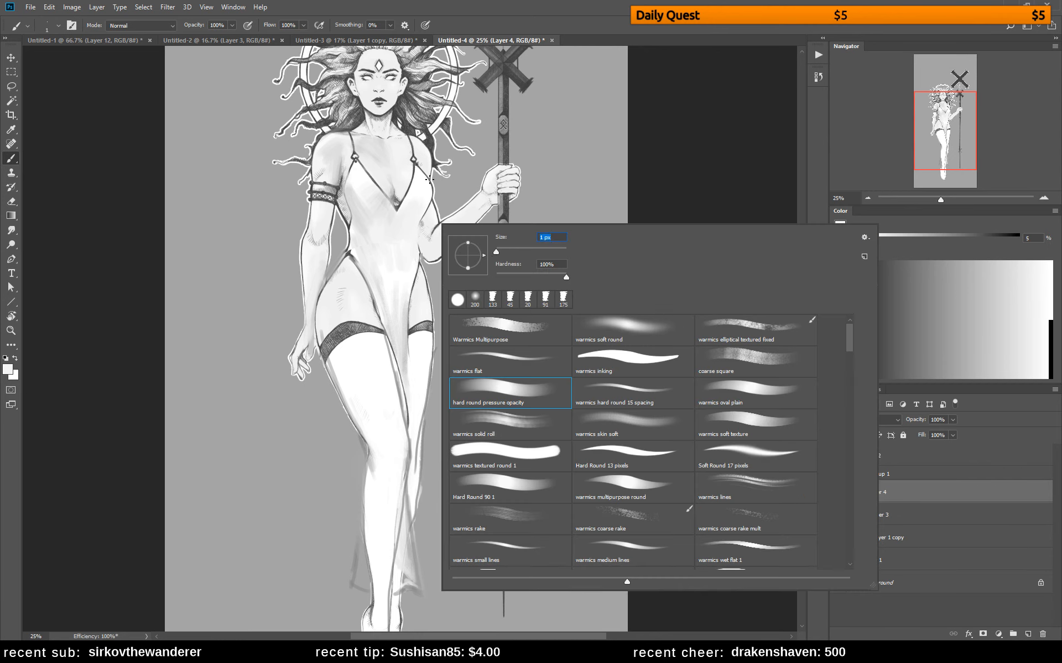
left_click(419, 238, "alt")
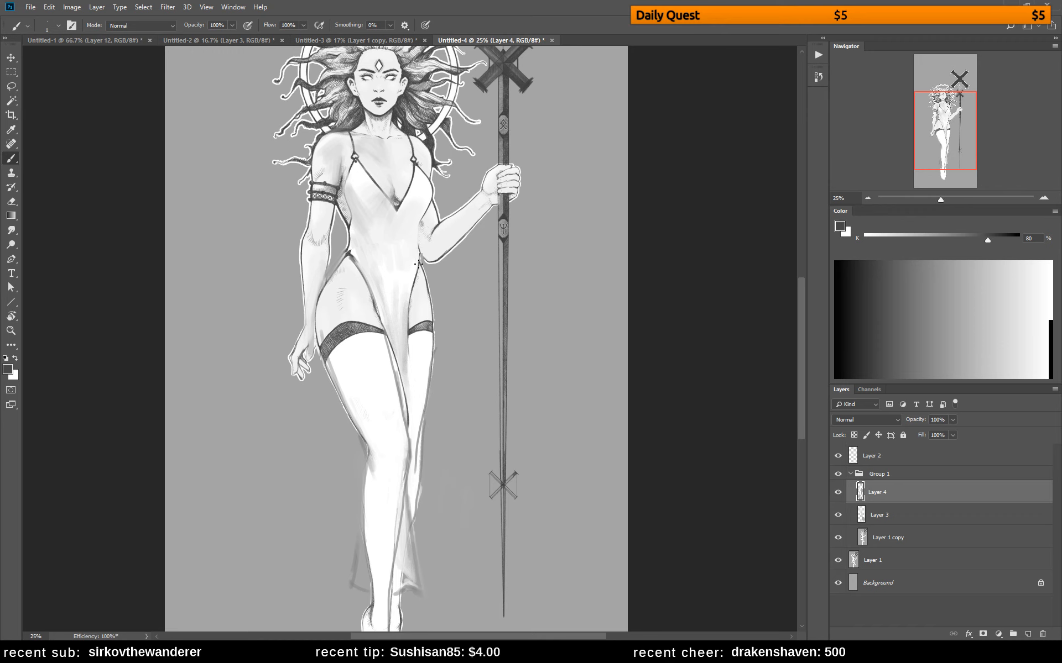
left_click_drag(419, 223, 420, 261)
key("ctrl+z")
key("ctrl+z")
left_click_drag(423, 214, 419, 251)
key("ctrl+z")
mouse_move(441, 194)
left_mouse_down()
mouse_move(475, 227)
mouse_move(437, 287)
left_mouse_up()
key("ctrl+z")
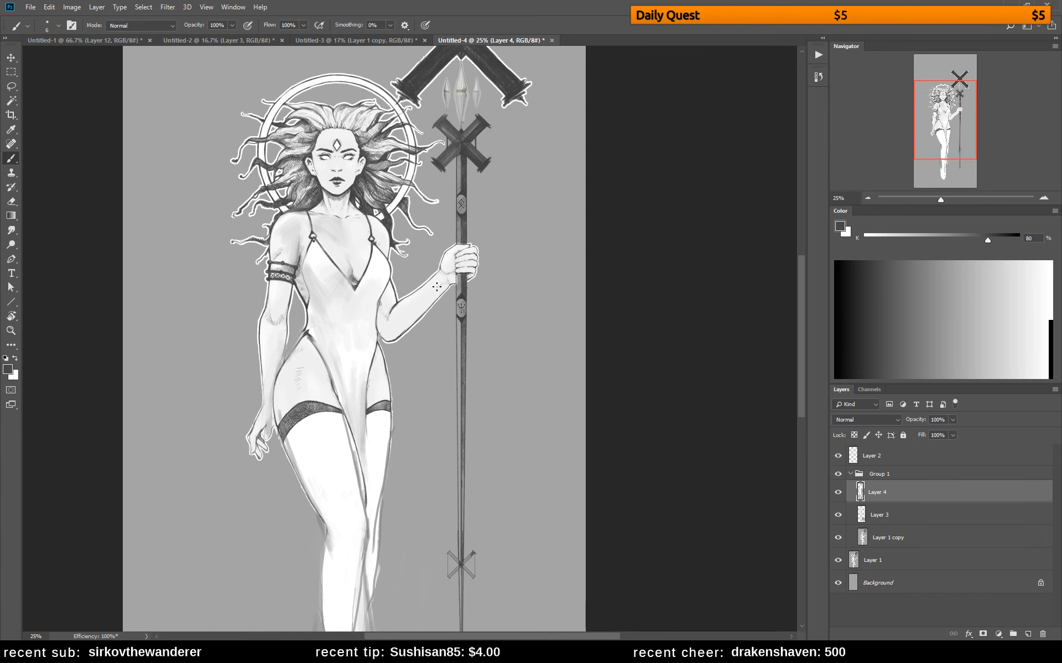
Lasso the staff-holding forearm and hand, copy them to a new layer, and shift the copy slightly away from the body
right_click(437, 287)
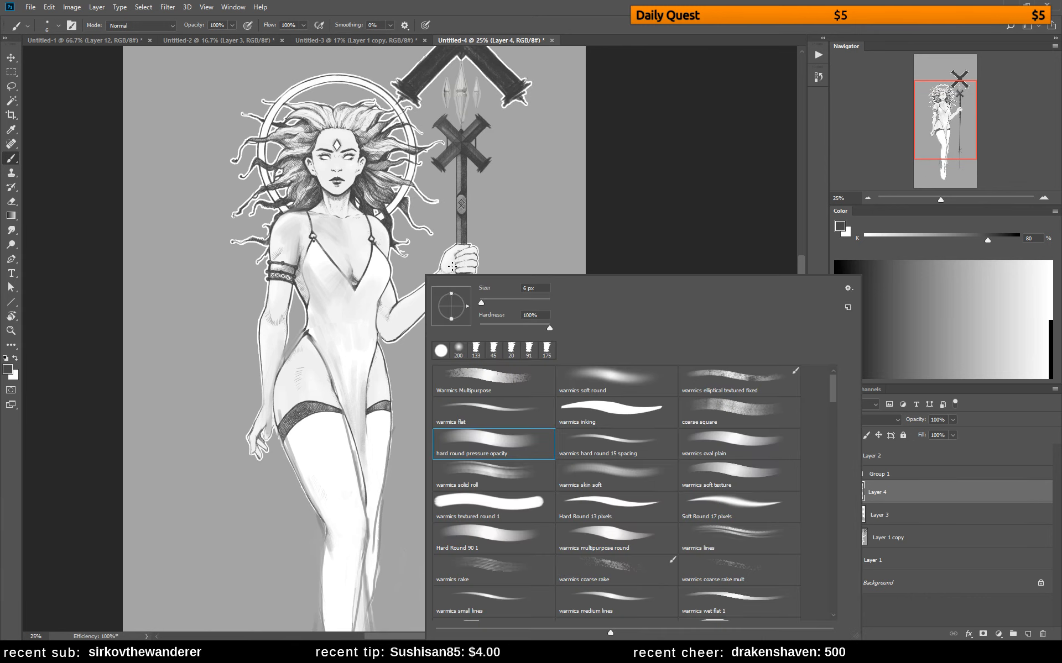
left_click(381, 237, "alt")
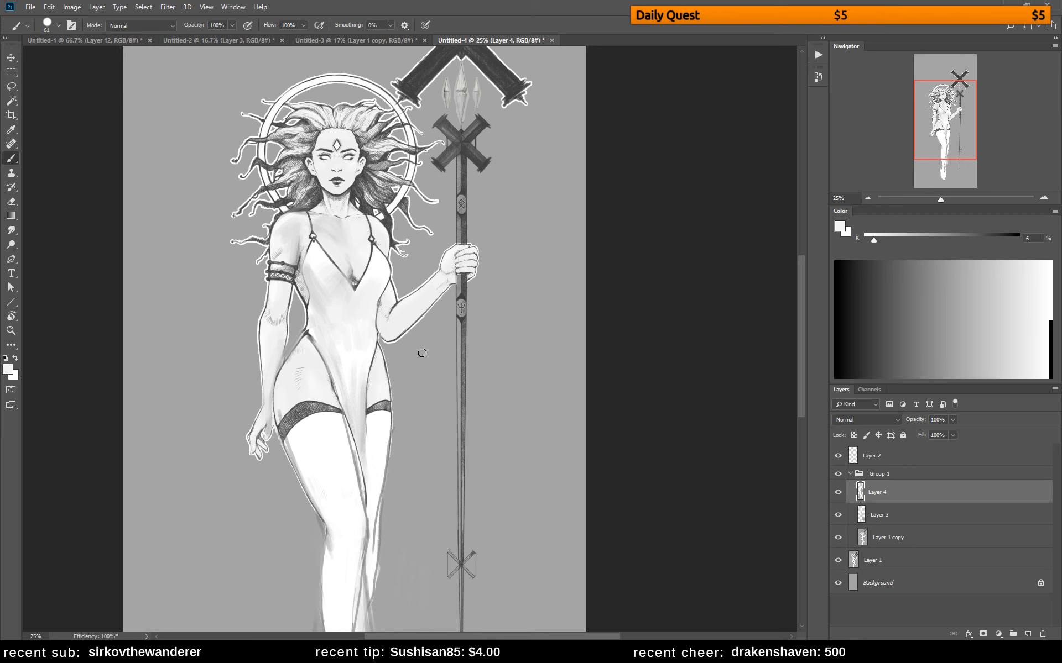
key("l")
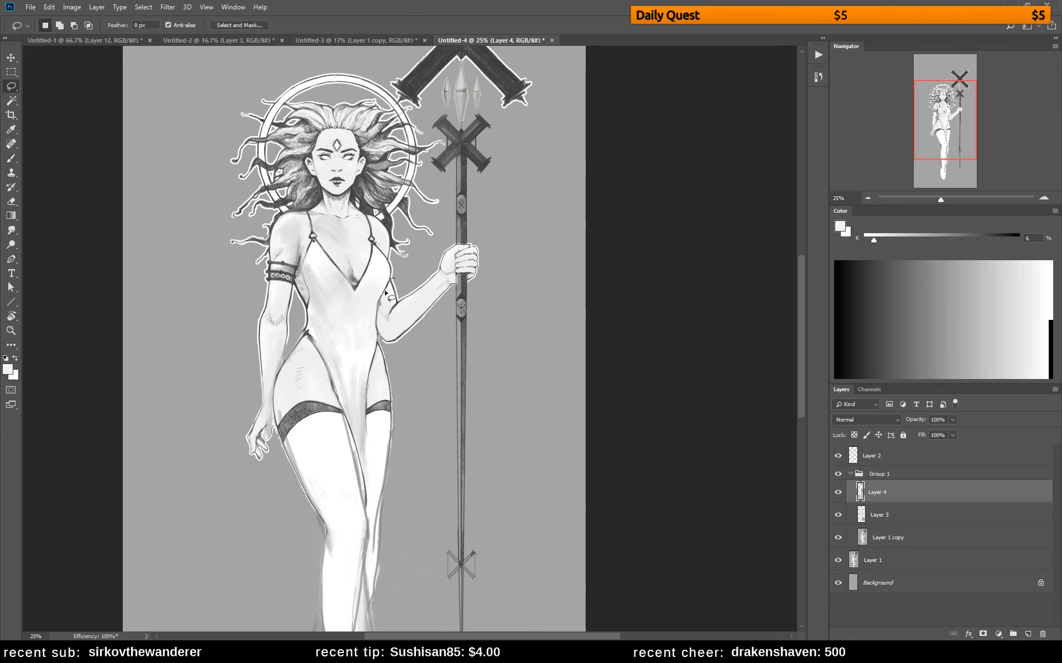
mouse_move(386, 292)
left_mouse_down()
mouse_move(389, 354)
mouse_move(416, 346)
mouse_move(444, 314)
left_mouse_up()
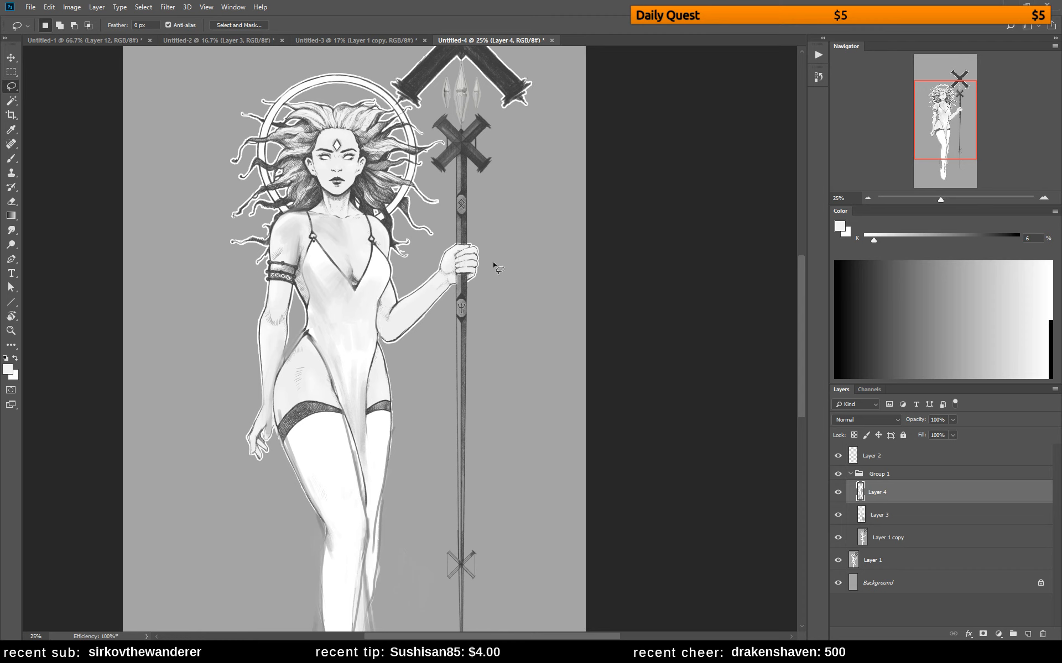
mouse_move(494, 265)
left_mouse_down()
mouse_move(466, 232)
mouse_move(424, 245)
mouse_move(379, 303)
mouse_move(390, 357)
mouse_move(451, 355)
mouse_move(501, 245)
left_mouse_up()
key("v")
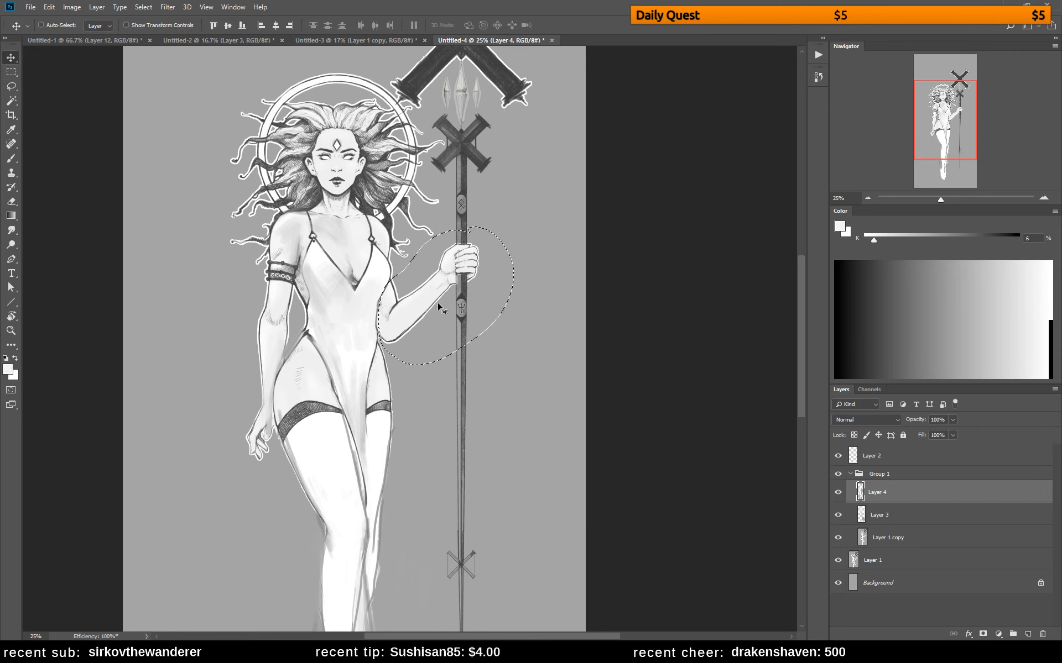
key("ctrl+j")
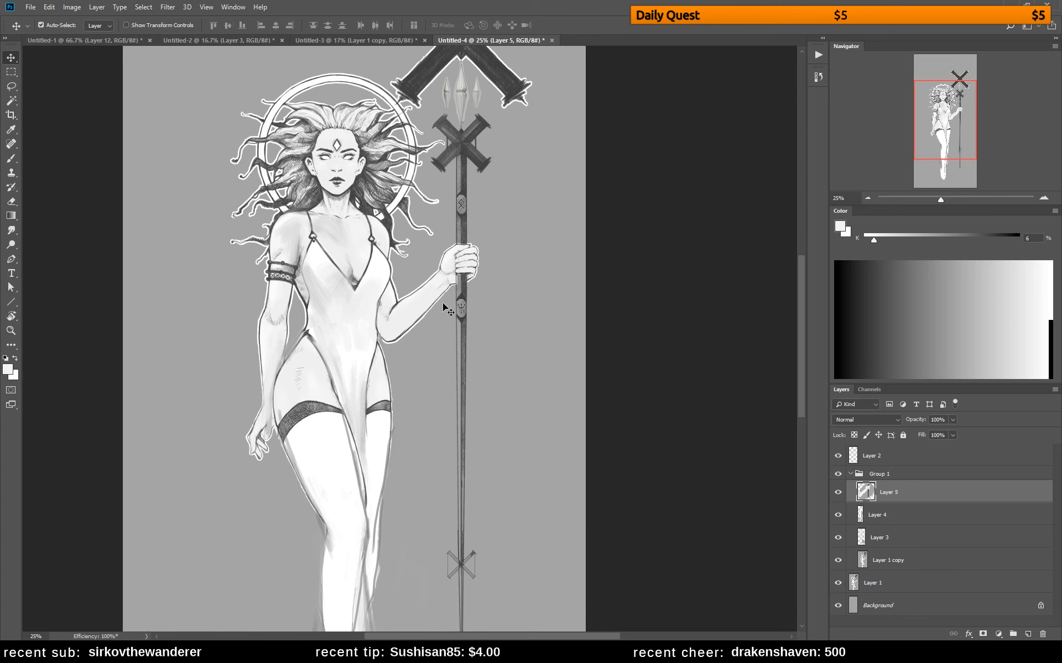
mouse_move(439, 303)
left_mouse_down()
mouse_move(452, 293)
mouse_move(429, 300)
left_mouse_up()
Blend the shifted forearm into the upper arm with light gray paint and erase the copy's excess edge near the shoulder
key("b")
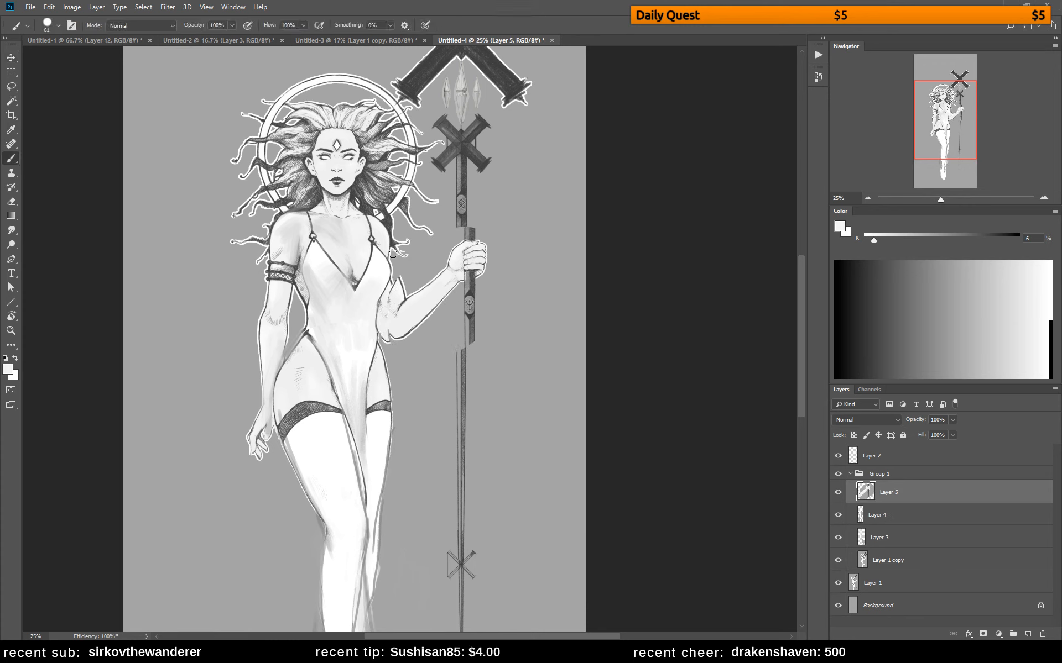
left_click(386, 234, "alt")
mouse_move(394, 271)
left_mouse_down()
mouse_move(381, 239)
mouse_move(397, 295)
mouse_move(381, 240)
mouse_move(393, 286)
left_mouse_up()
key("e")
left_click_drag(399, 244, 404, 251)
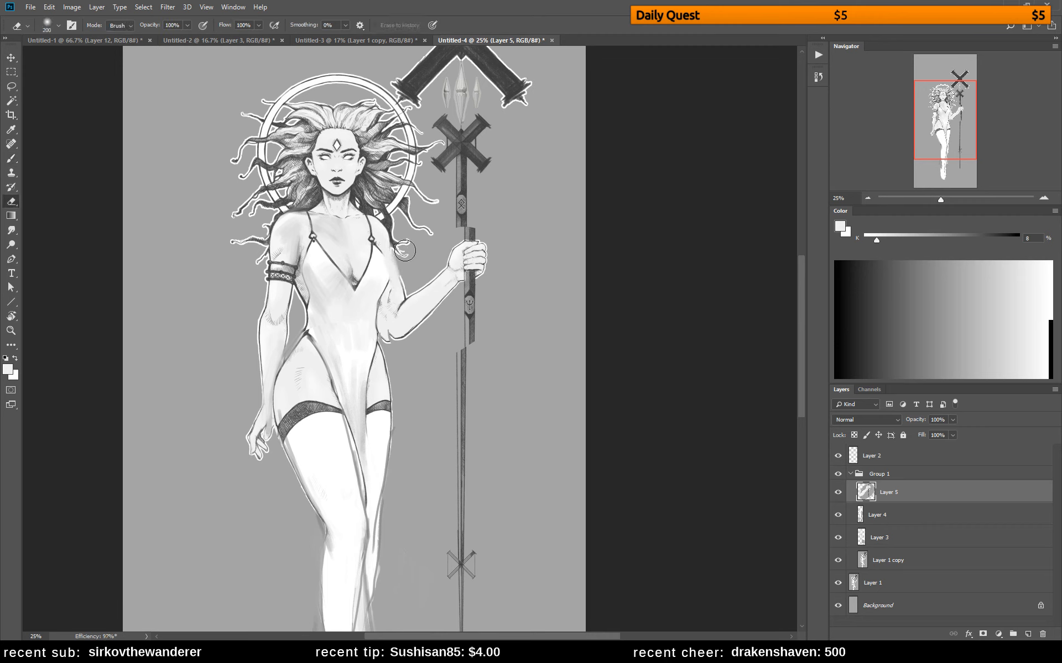
key("b")
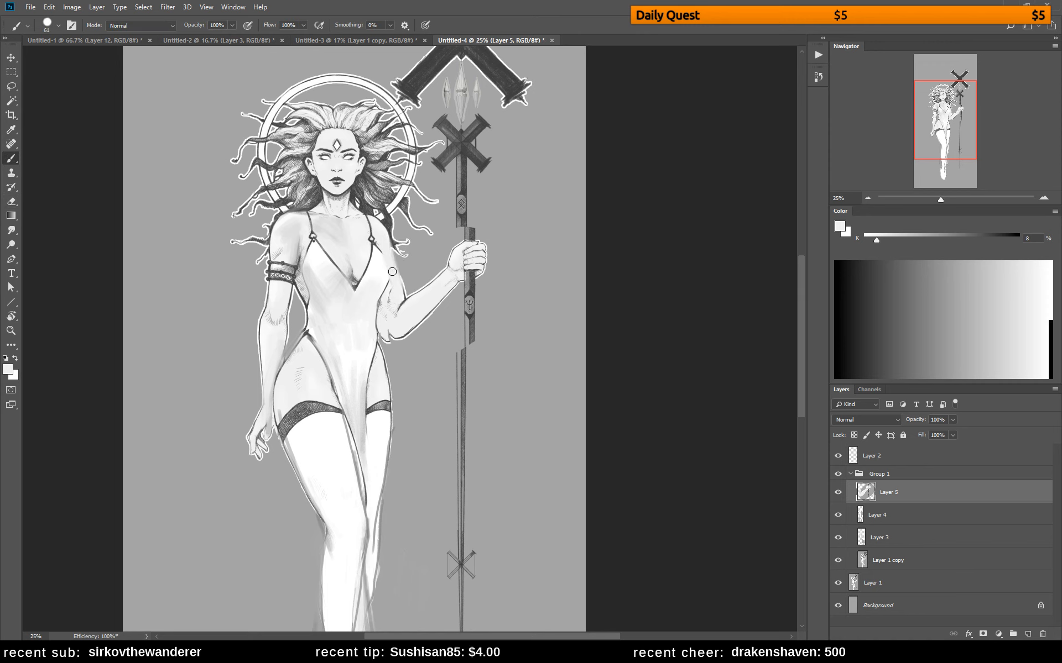
Reshape the gap between waist and elbow with 43% background gray and repaint the inner arm in 8% gray
left_click(409, 351, "alt")
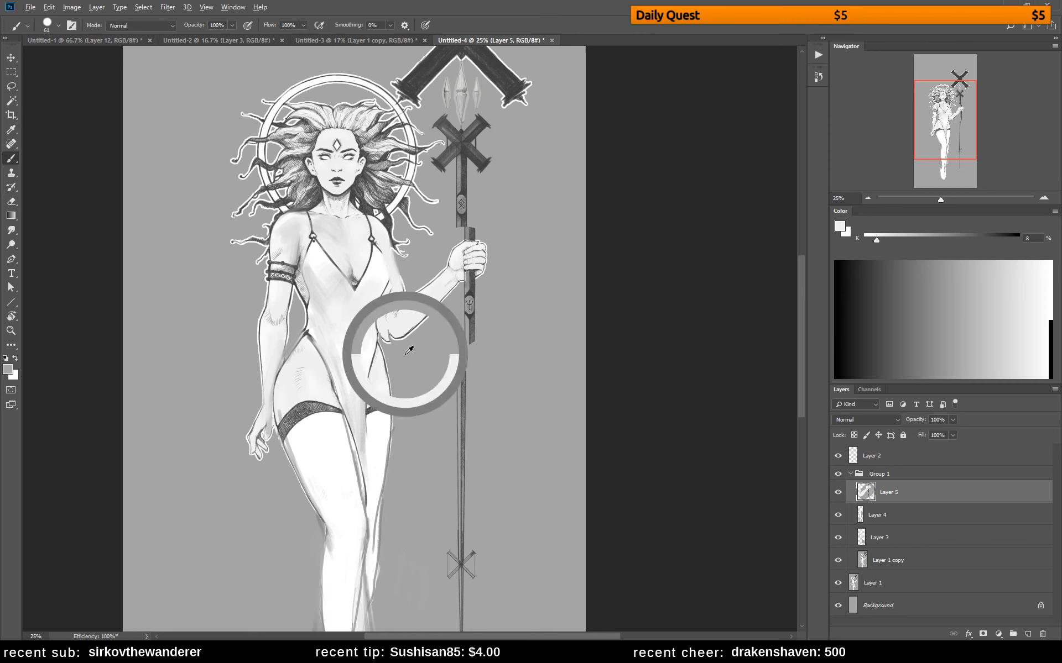
left_click_drag(373, 311, 388, 335)
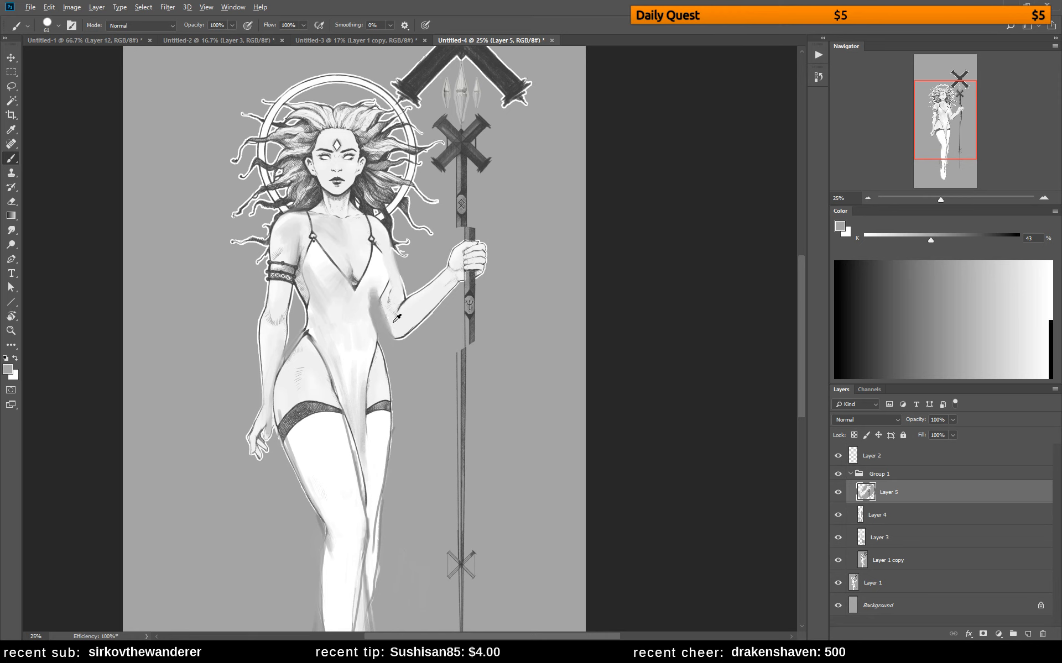
left_click(395, 322, "alt")
left_click_drag(373, 268, 397, 334)
left_click_drag(376, 290, 385, 308)
left_click_drag(373, 269, 395, 327)
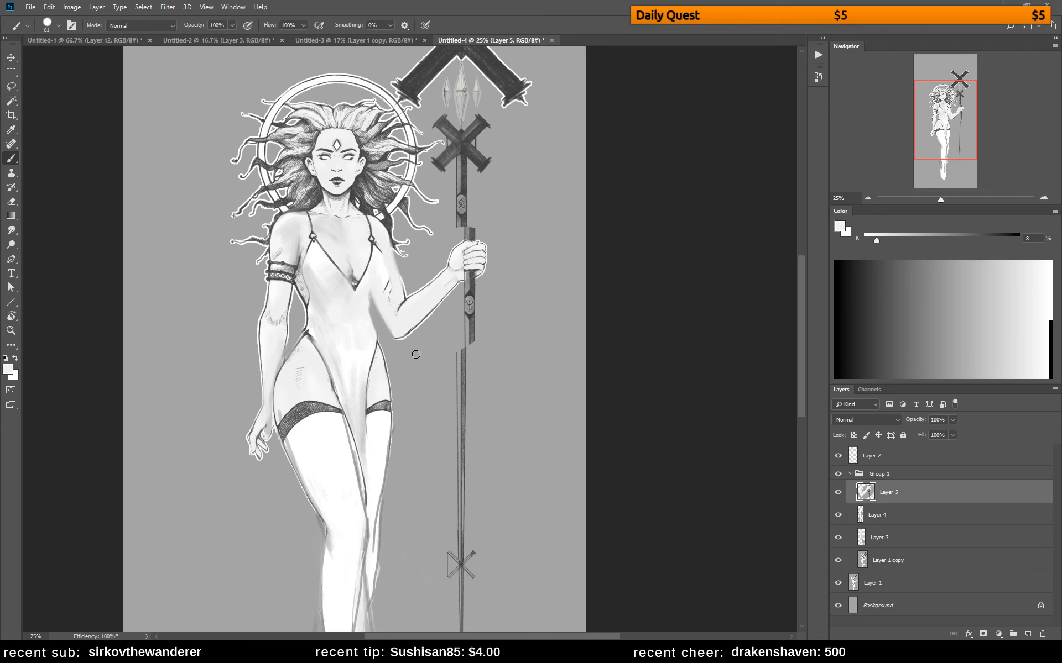
Lasso the torso from the chest beside the bent arm down to the waist and clear Layer 5's paint there
key("l")
mouse_move(383, 258)
left_mouse_down()
mouse_move(380, 354)
mouse_move(328, 267)
left_mouse_up()
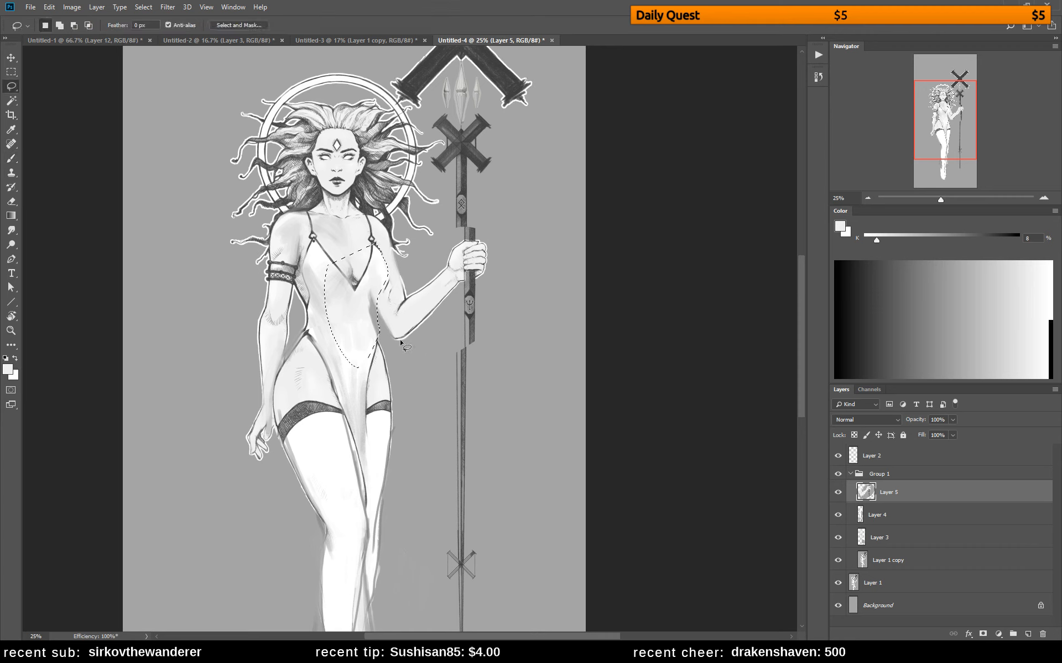
key("Delete")
key("ctrl+d")
key("b")
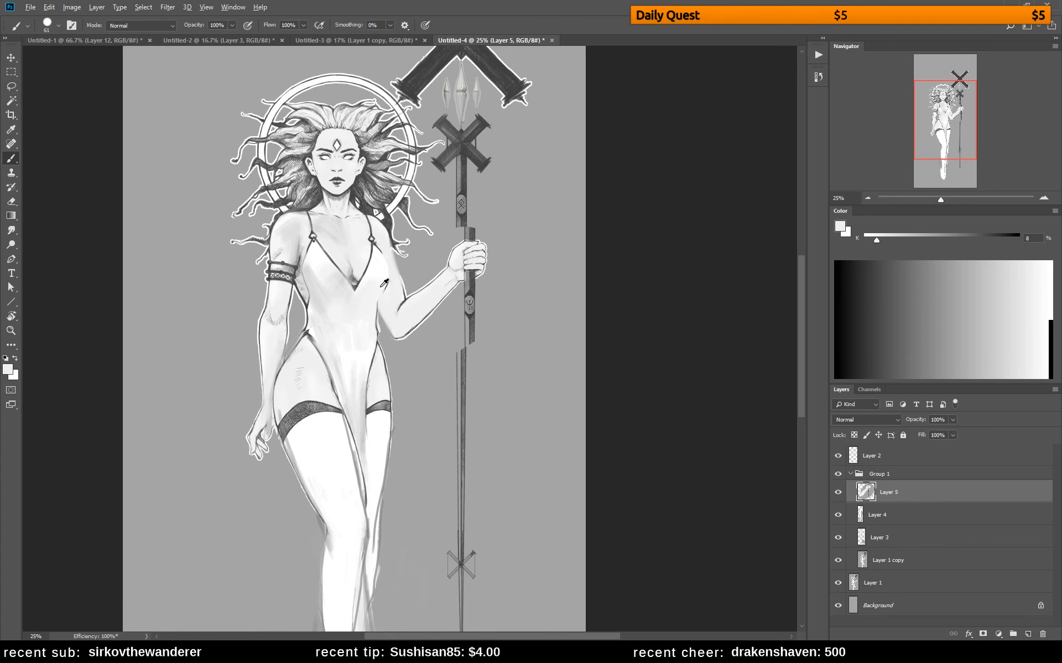
Repaint the edge between the chest and the bent arm's inner side using sampled 61% and 16% grays
left_click(360, 282, "alt")
left_click_drag(392, 275, 380, 308)
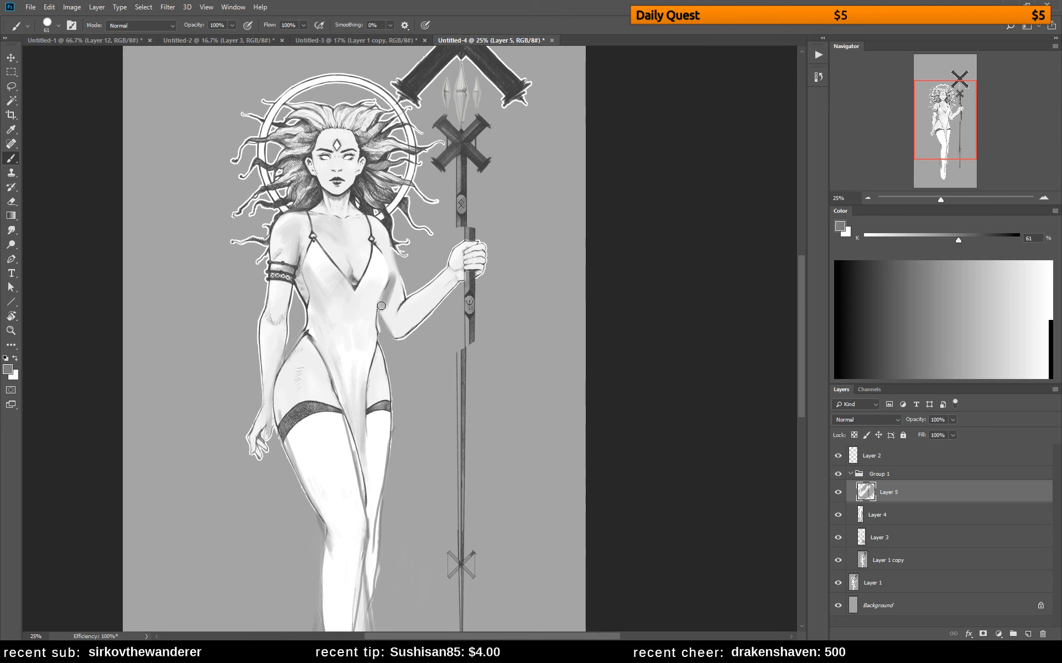
left_click(393, 294, "alt")
left_click(394, 296, "alt")
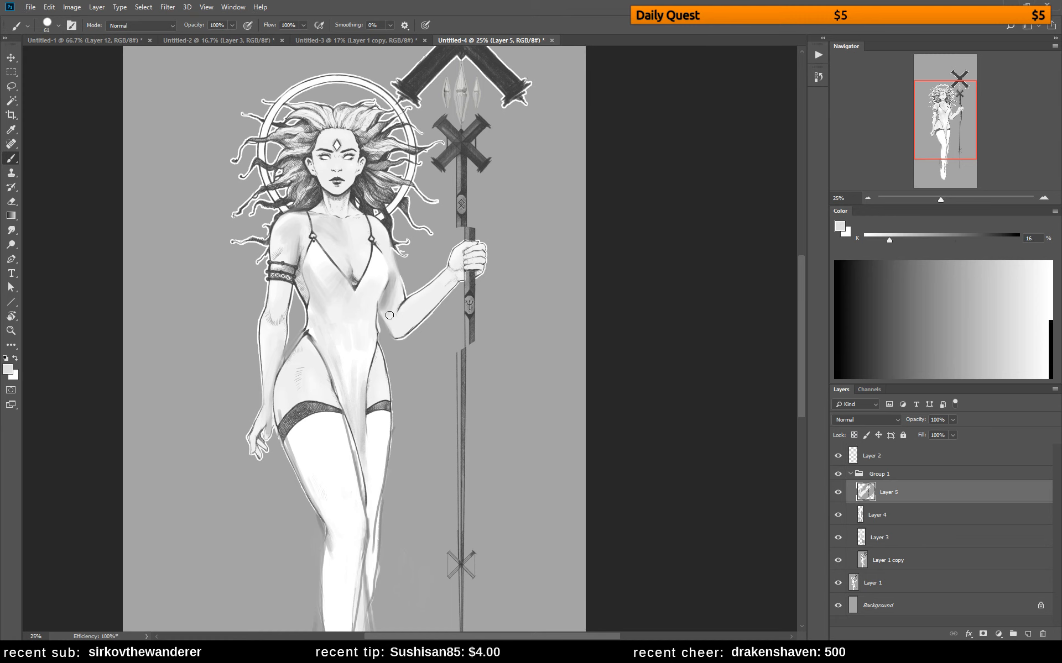
Flip the canvas horizontally and refine the staff arm's shoulder and upper-arm contour with the brush reduced to 30 px
key("ctrl+f")
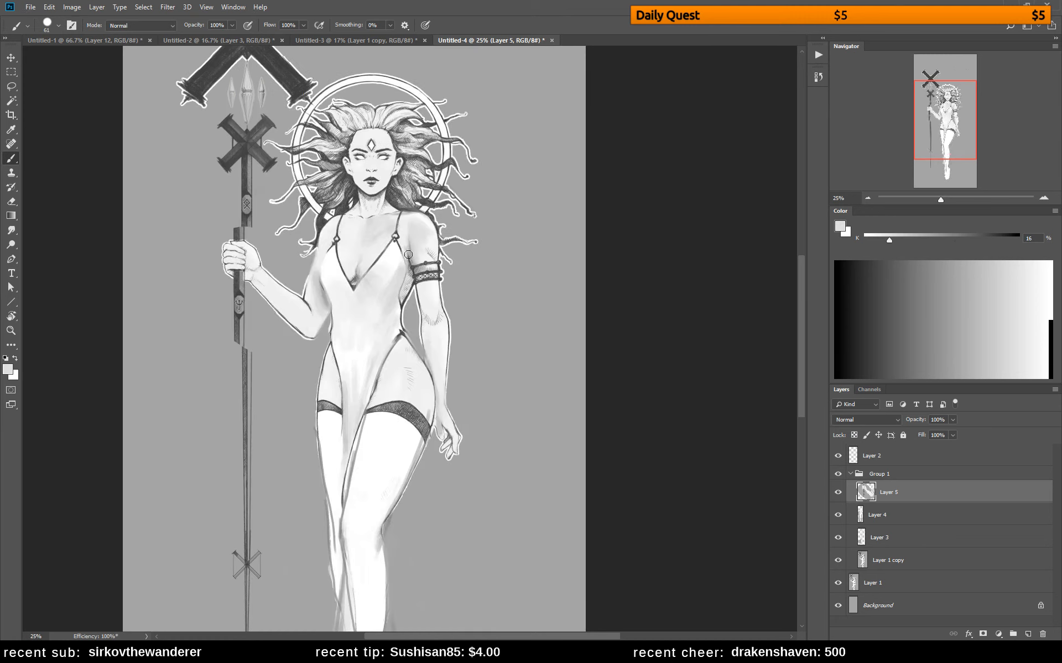
left_click(322, 224, "alt")
key("bracketleft")
key("bracketleft")
key("bracketleft")
key("bracketleft")
key("bracketleft")
key("bracketleft")
key("ctrl+z")
mouse_move(330, 221)
left_mouse_down()
mouse_move(309, 269)
mouse_move(323, 287)
mouse_move(325, 267)
mouse_move(321, 276)
left_mouse_up()
left_click(329, 269, "alt")
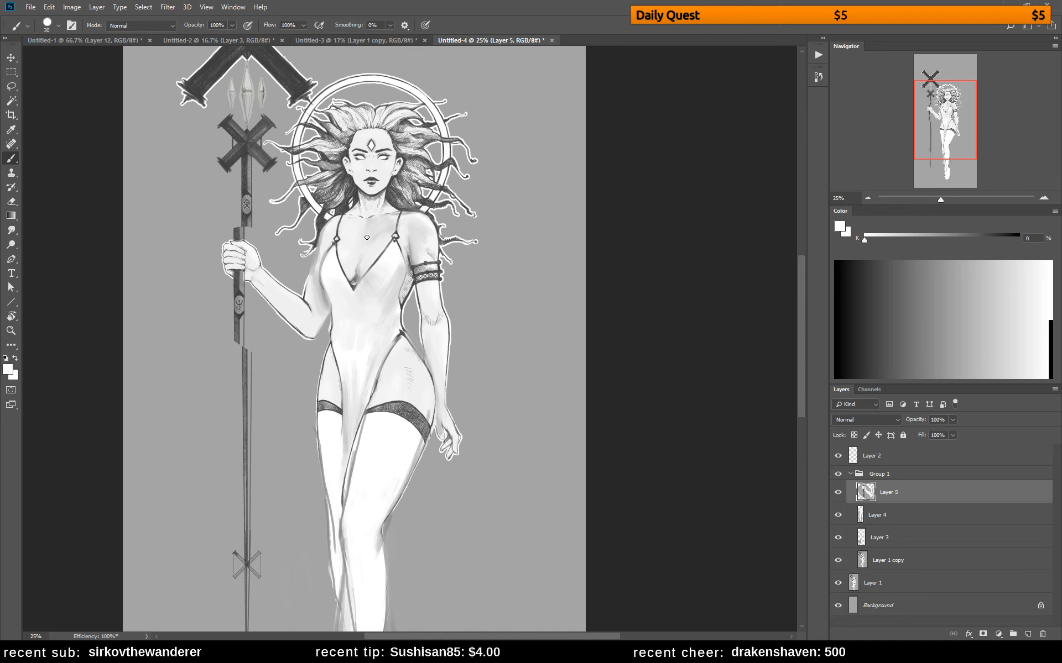
Touch up the staff-side shoulder beside the dress strap with sampled white and 82% gray strokes
left_click(328, 234, "alt")
left_click(338, 211, "alt")
left_click(330, 227, "alt")
left_click(335, 243, "alt")
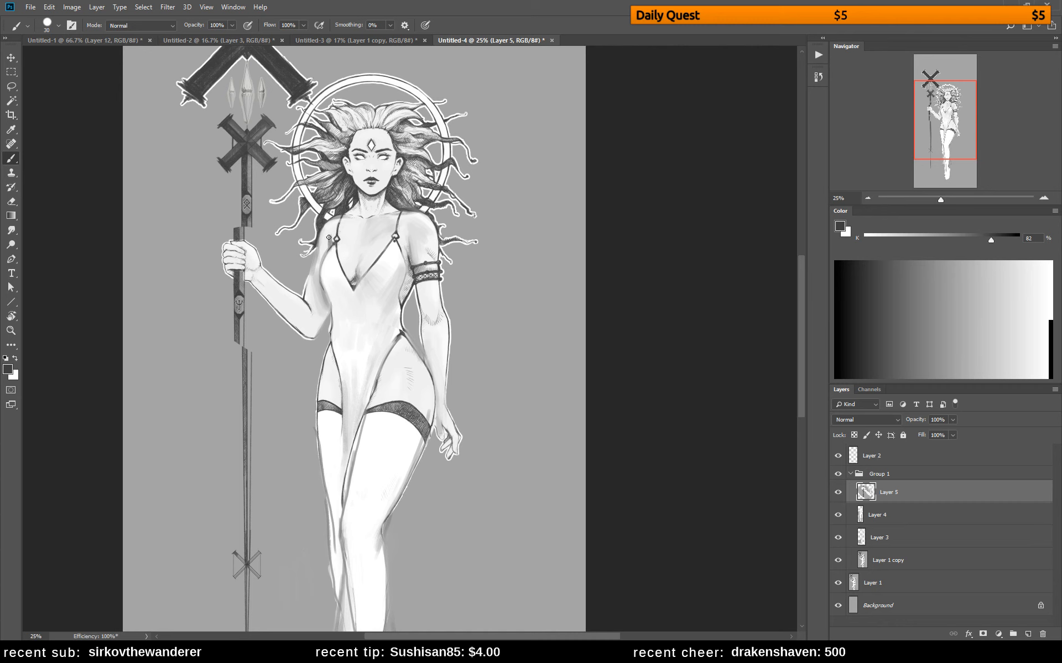
left_click(331, 229, "alt")
left_click(330, 236, "alt")
Paint white into the hanging cloth beside the lower leg, viewing the whole figure
key("z")
left_click_drag(489, 285, 447, 287)
left_click(494, 290)
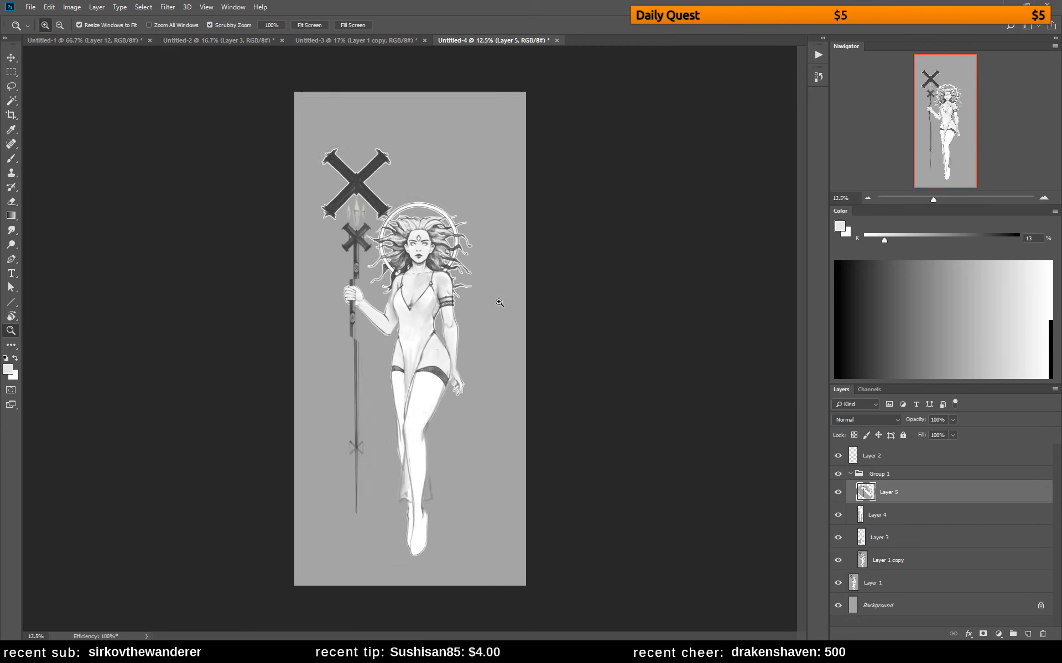
key("b")
left_click(420, 477, "alt")
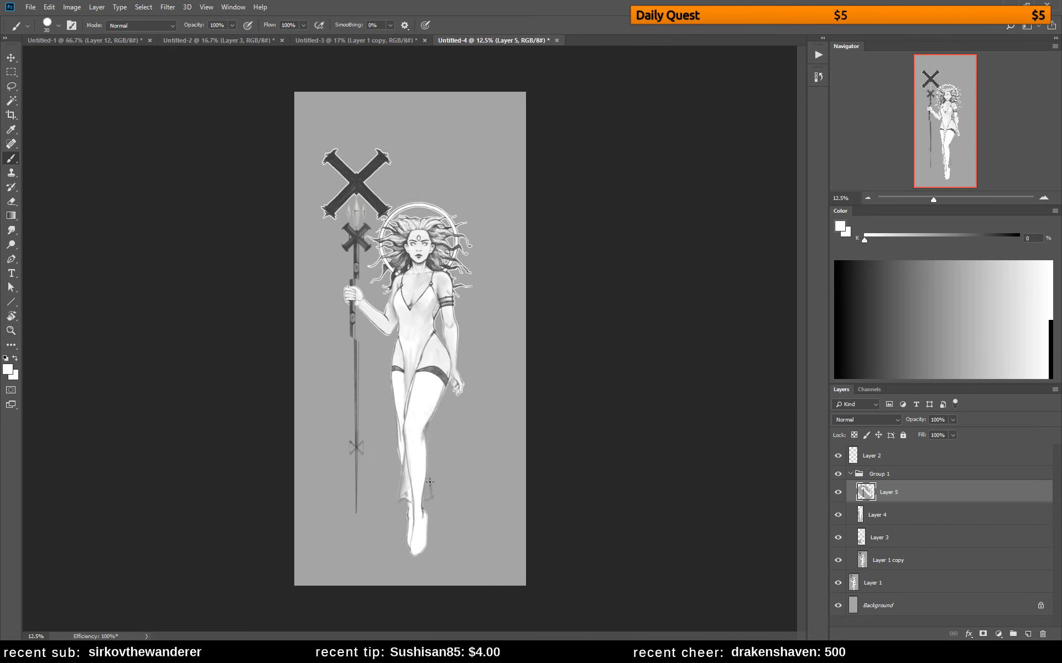
left_click_drag(431, 489, 426, 472)
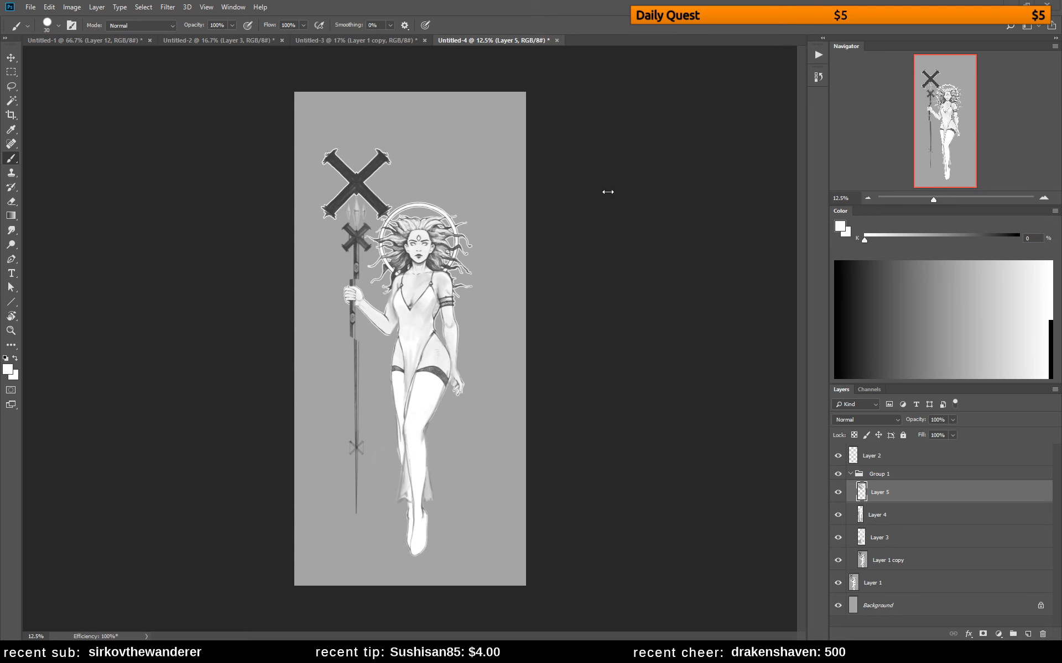
Add a layer directly above Layer 1 and compare the drawing with Group 1 hidden and shown
left_click(938, 588)
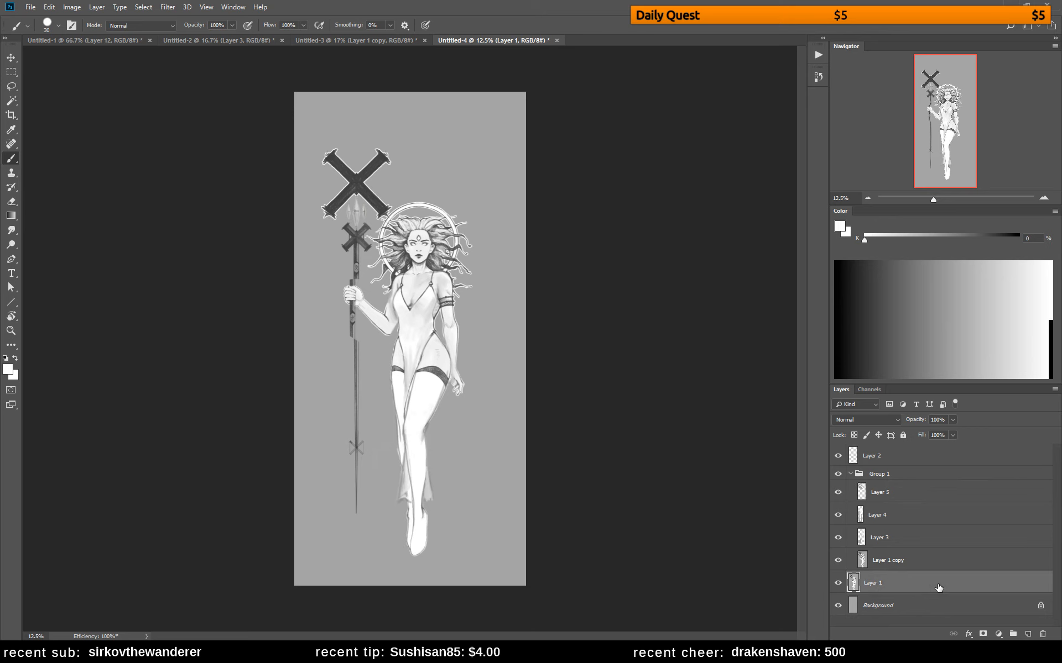
key("ctrl+shift+alt+e")
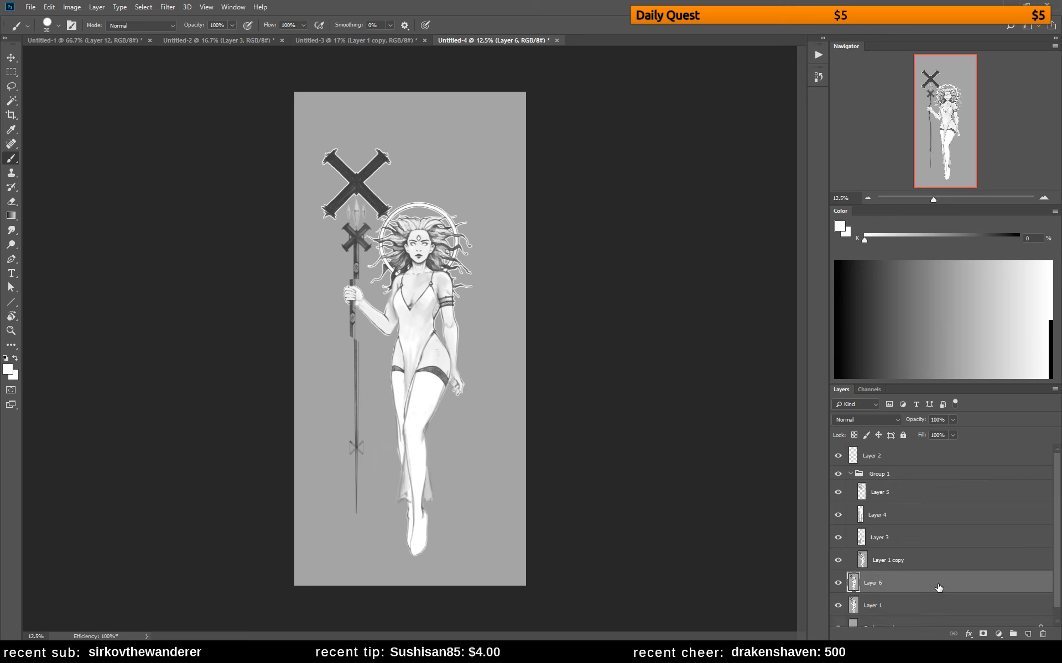
left_click(838, 475)
left_click(839, 476)
left_click(838, 475)
left_click(838, 475)
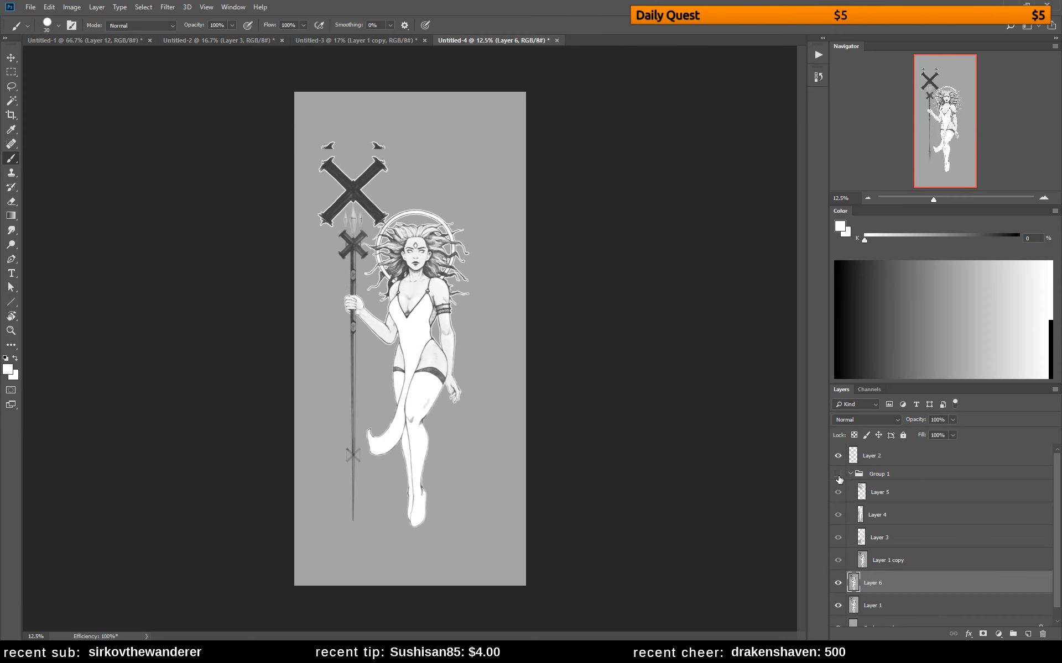
left_click(838, 475)
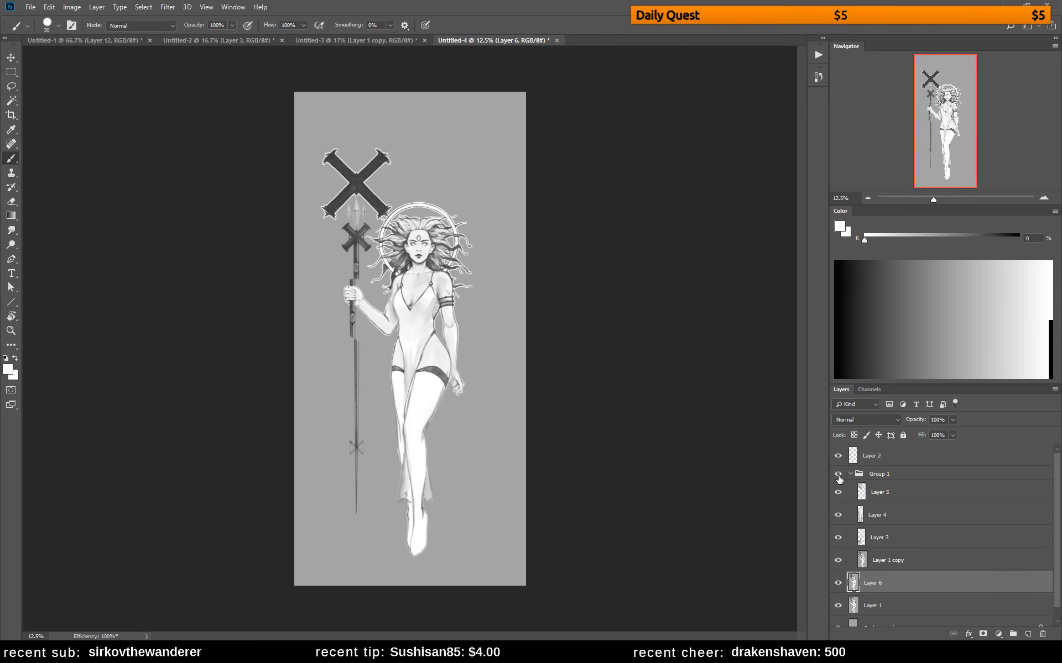
left_click(838, 475)
left_click(839, 475)
Lasso the staff's cross-topped upper part and its lower shaft, leaving out the section around the gripping hand
left_click(885, 493)
key("l")
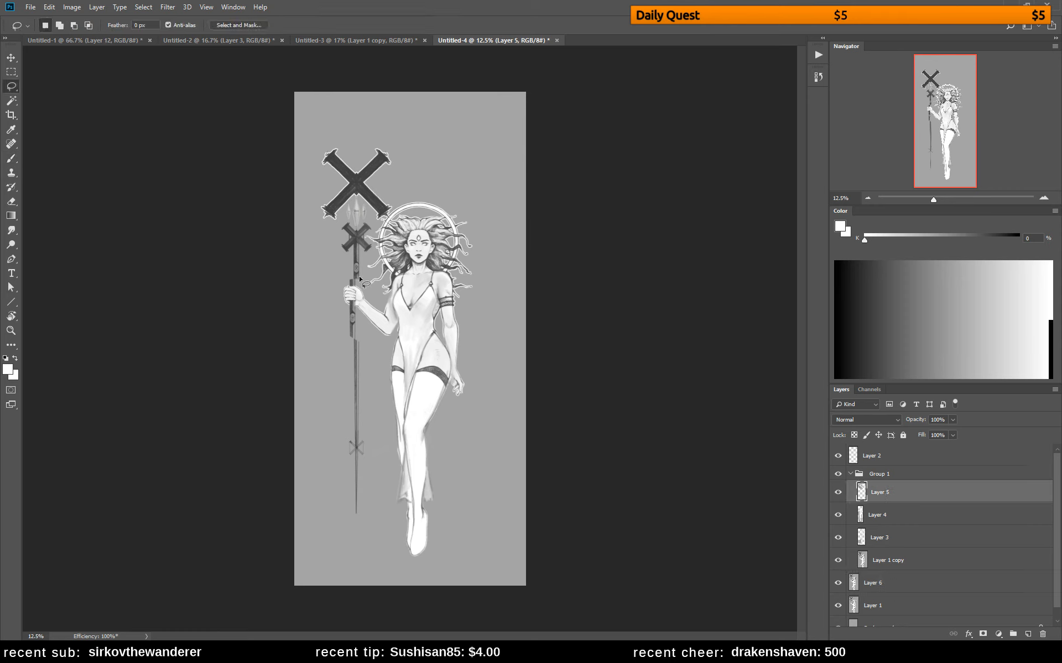
mouse_move(350, 277)
left_mouse_down()
mouse_move(374, 251)
mouse_move(364, 236)
mouse_move(410, 187)
mouse_move(384, 127)
mouse_move(299, 148)
mouse_move(293, 242)
mouse_move(321, 279)
mouse_move(351, 278)
left_mouse_up()
mouse_move(358, 338)
left_mouse_down()
mouse_move(304, 420)
mouse_move(320, 556)
mouse_move(371, 455)
mouse_move(356, 427)
left_mouse_up()
key("v")
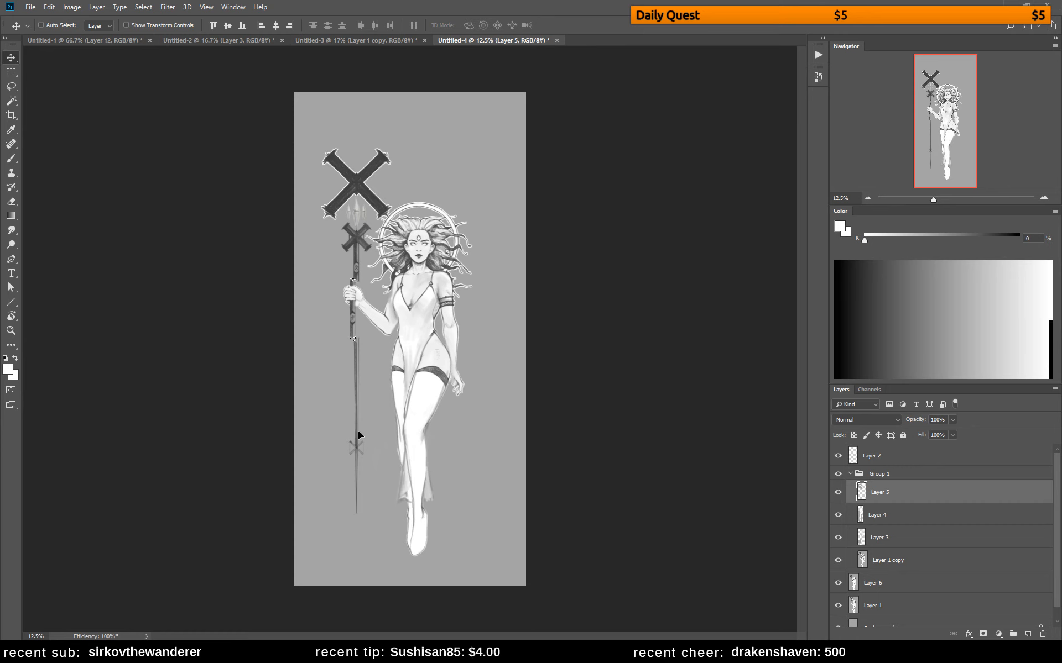
Shift the selected staff parts on Layer 1 copy sideways into line with the hand-held section, and clear the selection
left_click(838, 515)
left_click(838, 514)
left_click(878, 516)
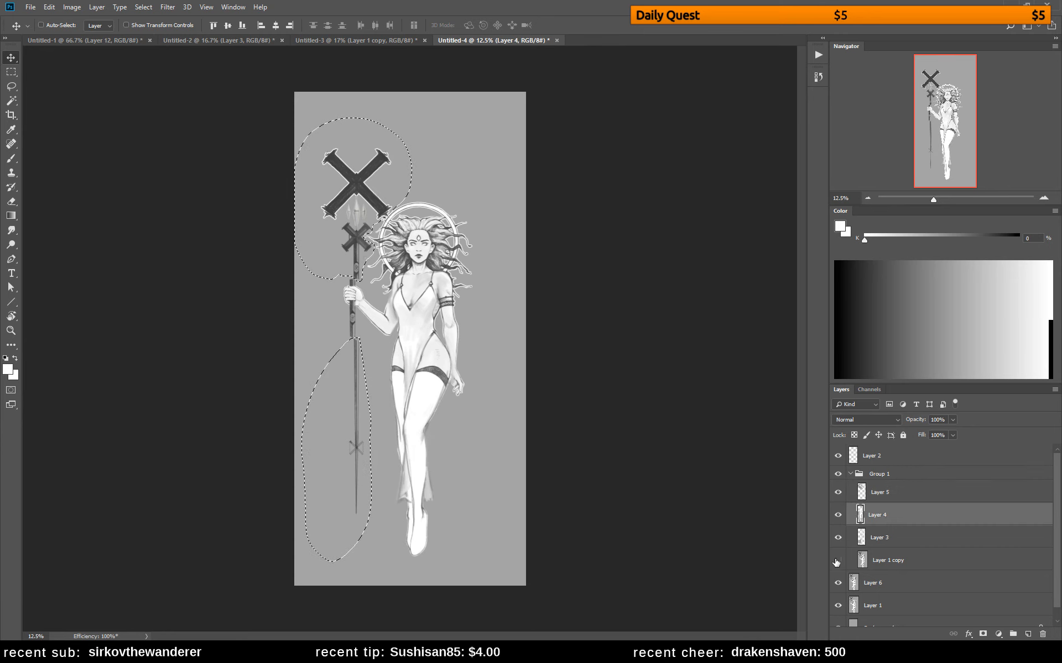
left_click(846, 561)
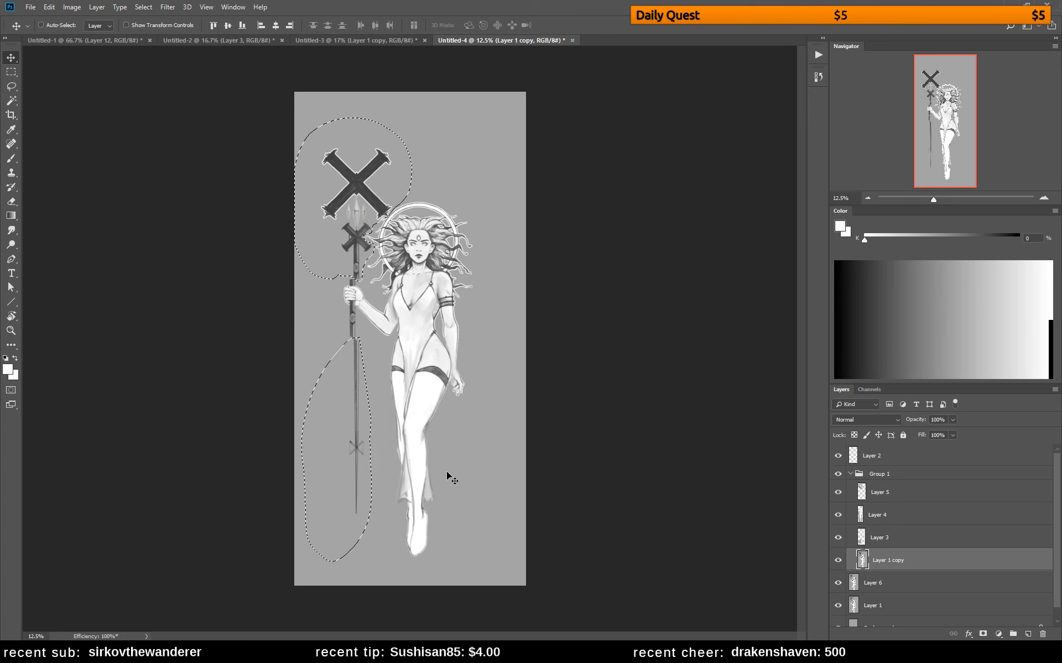
left_click_drag(449, 476, 446, 479)
key("ctrl+z")
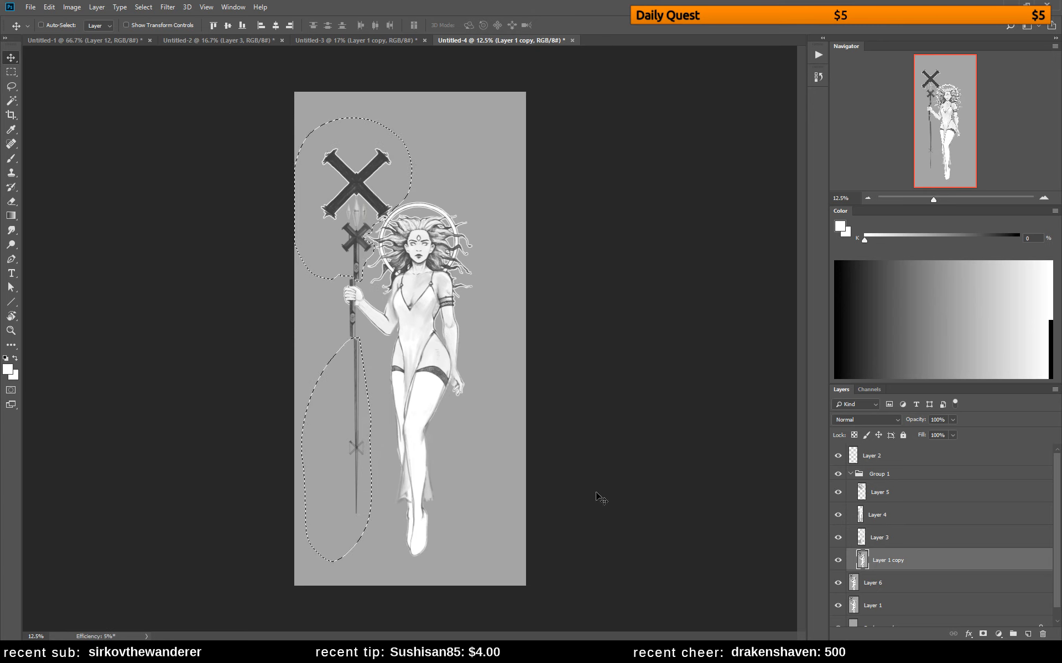
left_click_drag(363, 211, 359, 211)
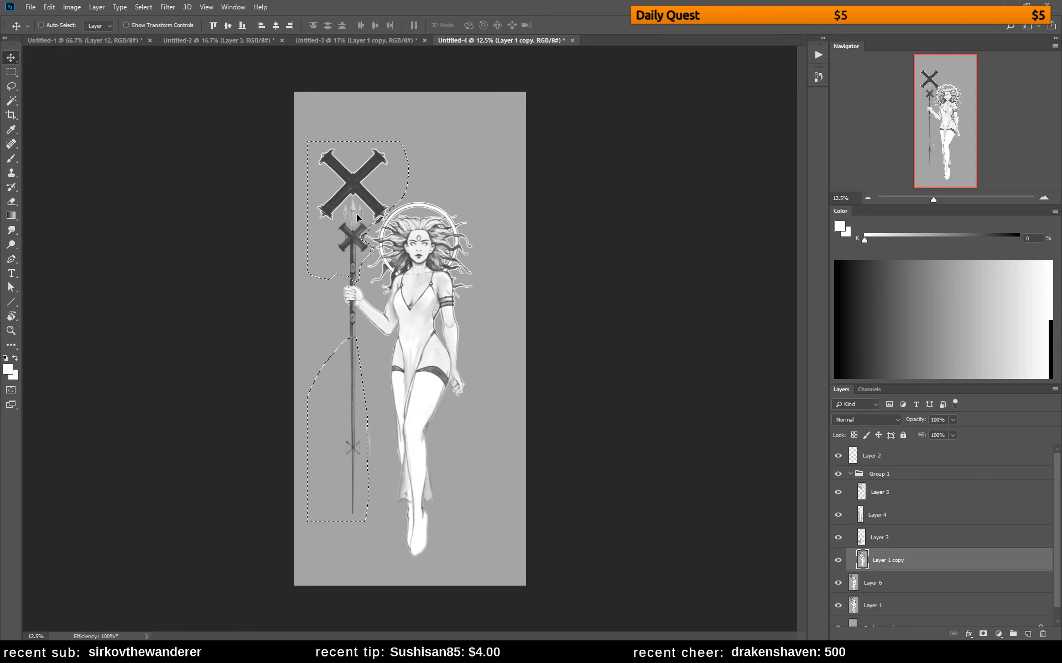
key("shift+Left")
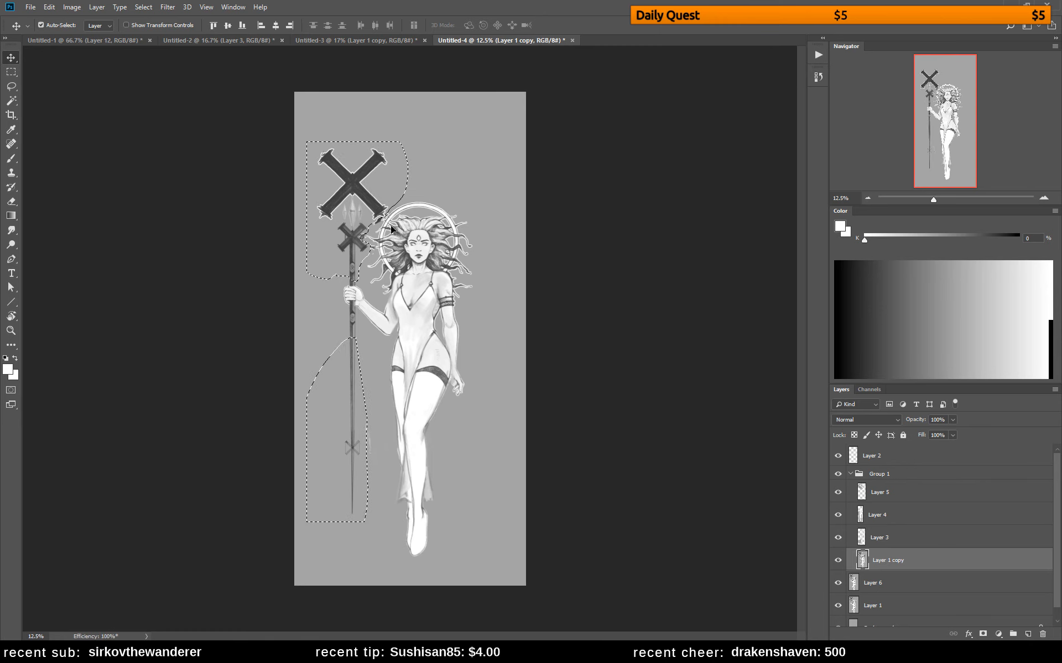
key("ctrl+d")
Look over the paintings in Untitled-1, Untitled-2 and Untitled-3, and return to the Untitled-4 drawing
left_click(400, 40)
left_click(229, 39)
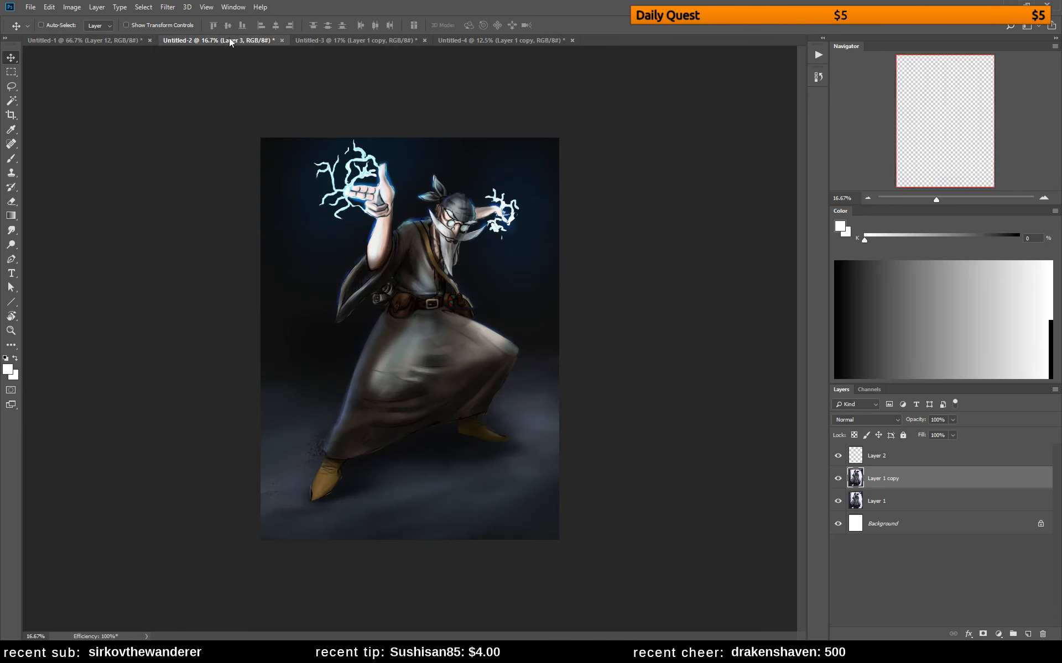
left_click(105, 39)
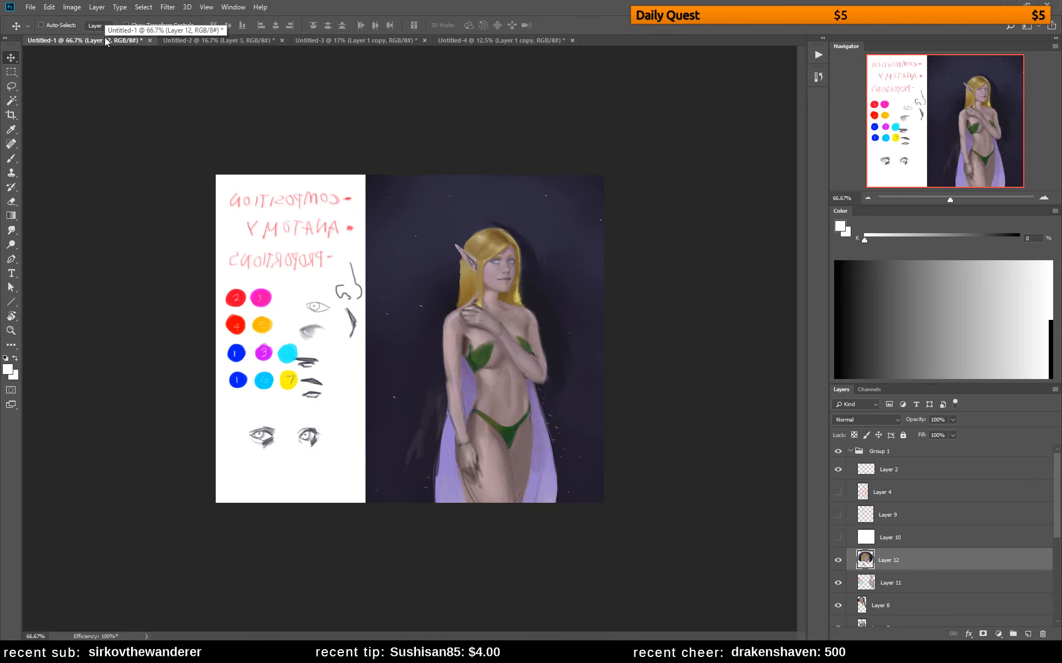
left_click(207, 41)
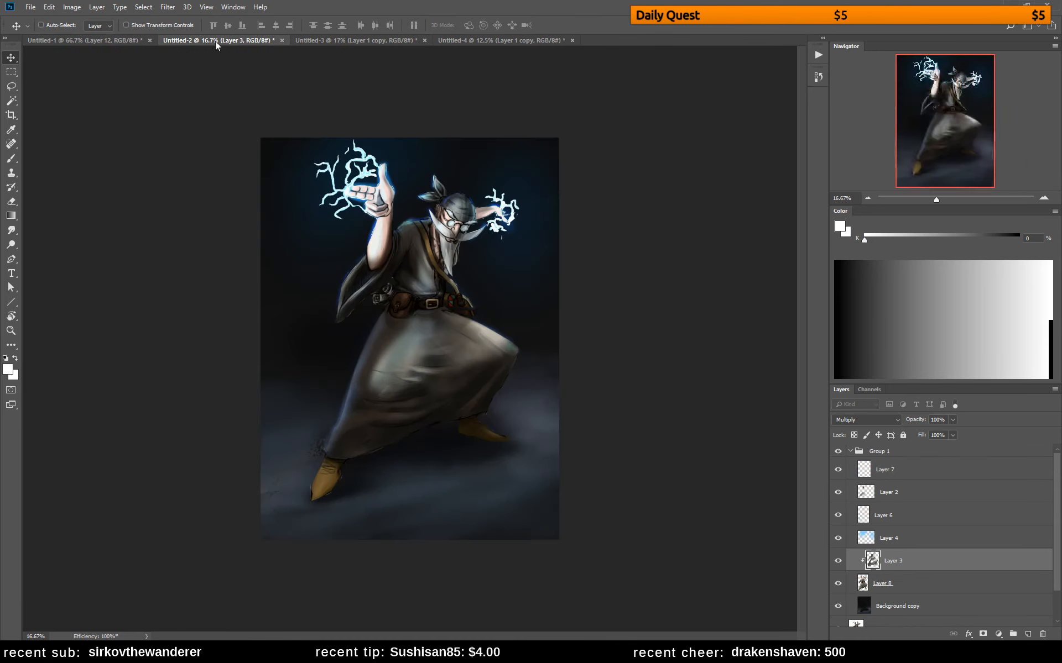
left_click(350, 42)
left_click(461, 41)
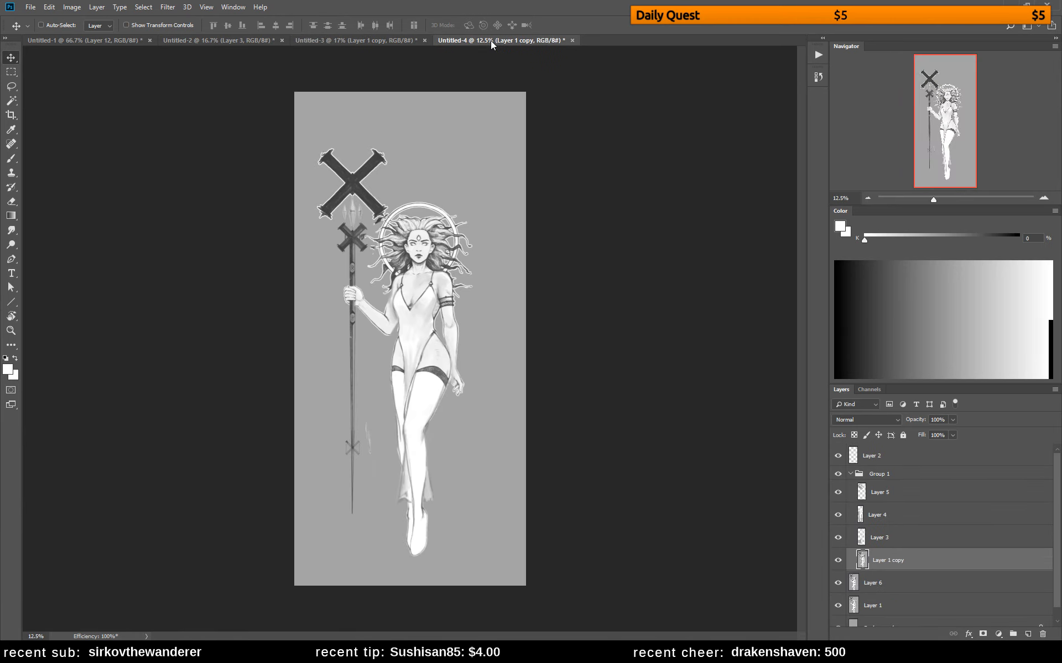